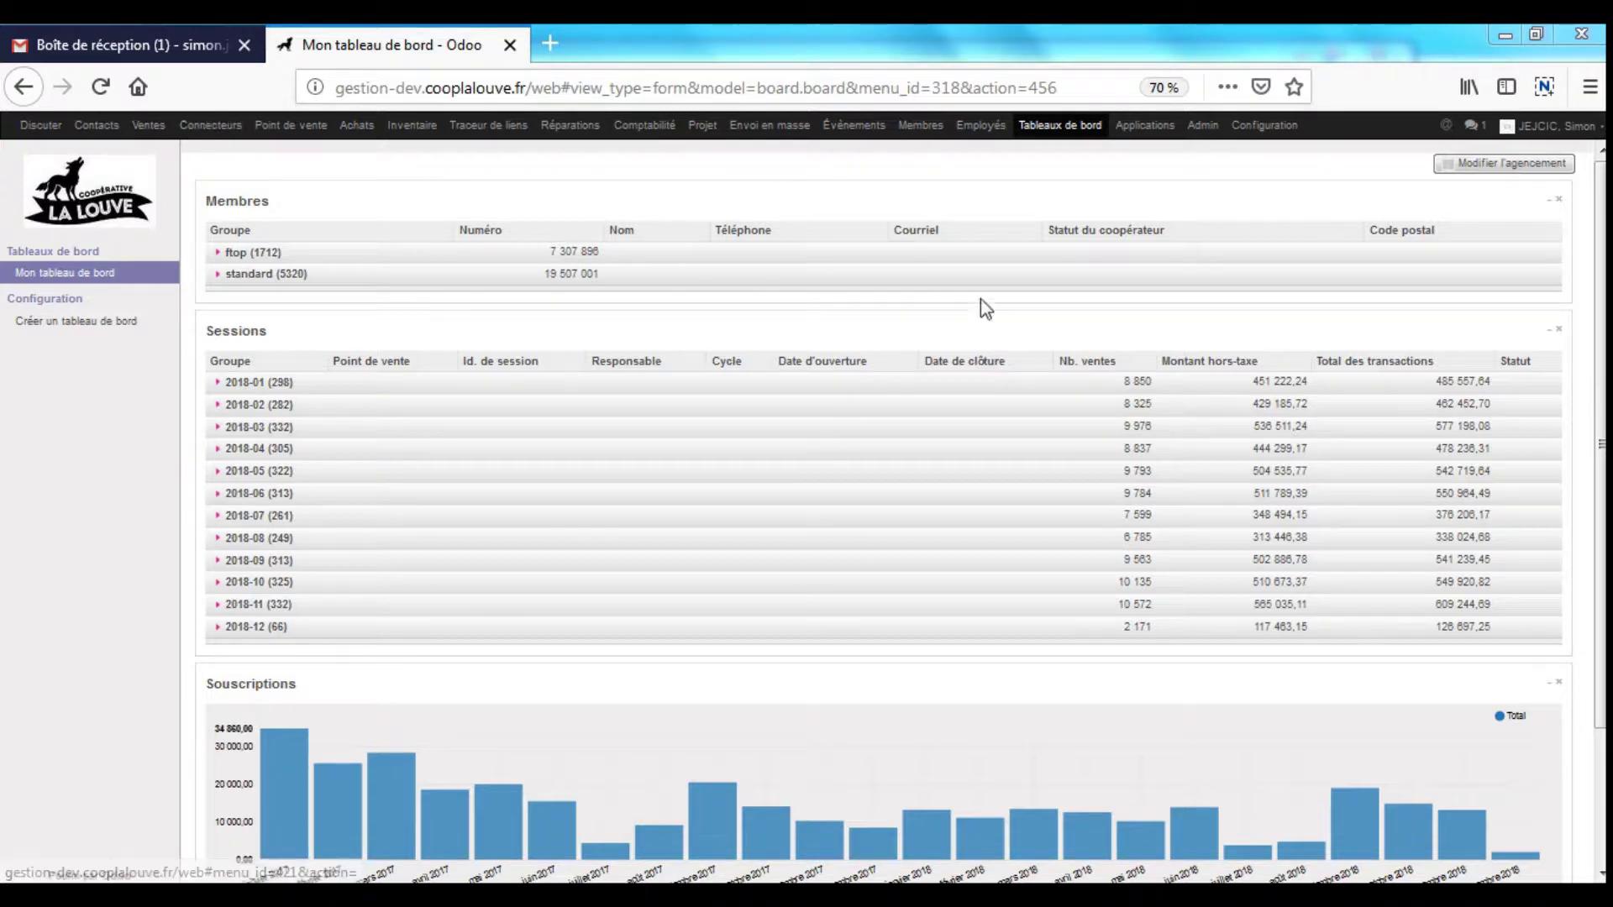
- Break the December 2018 sessions down by day, then fold them back
scroll(1600, 503, down, 2)
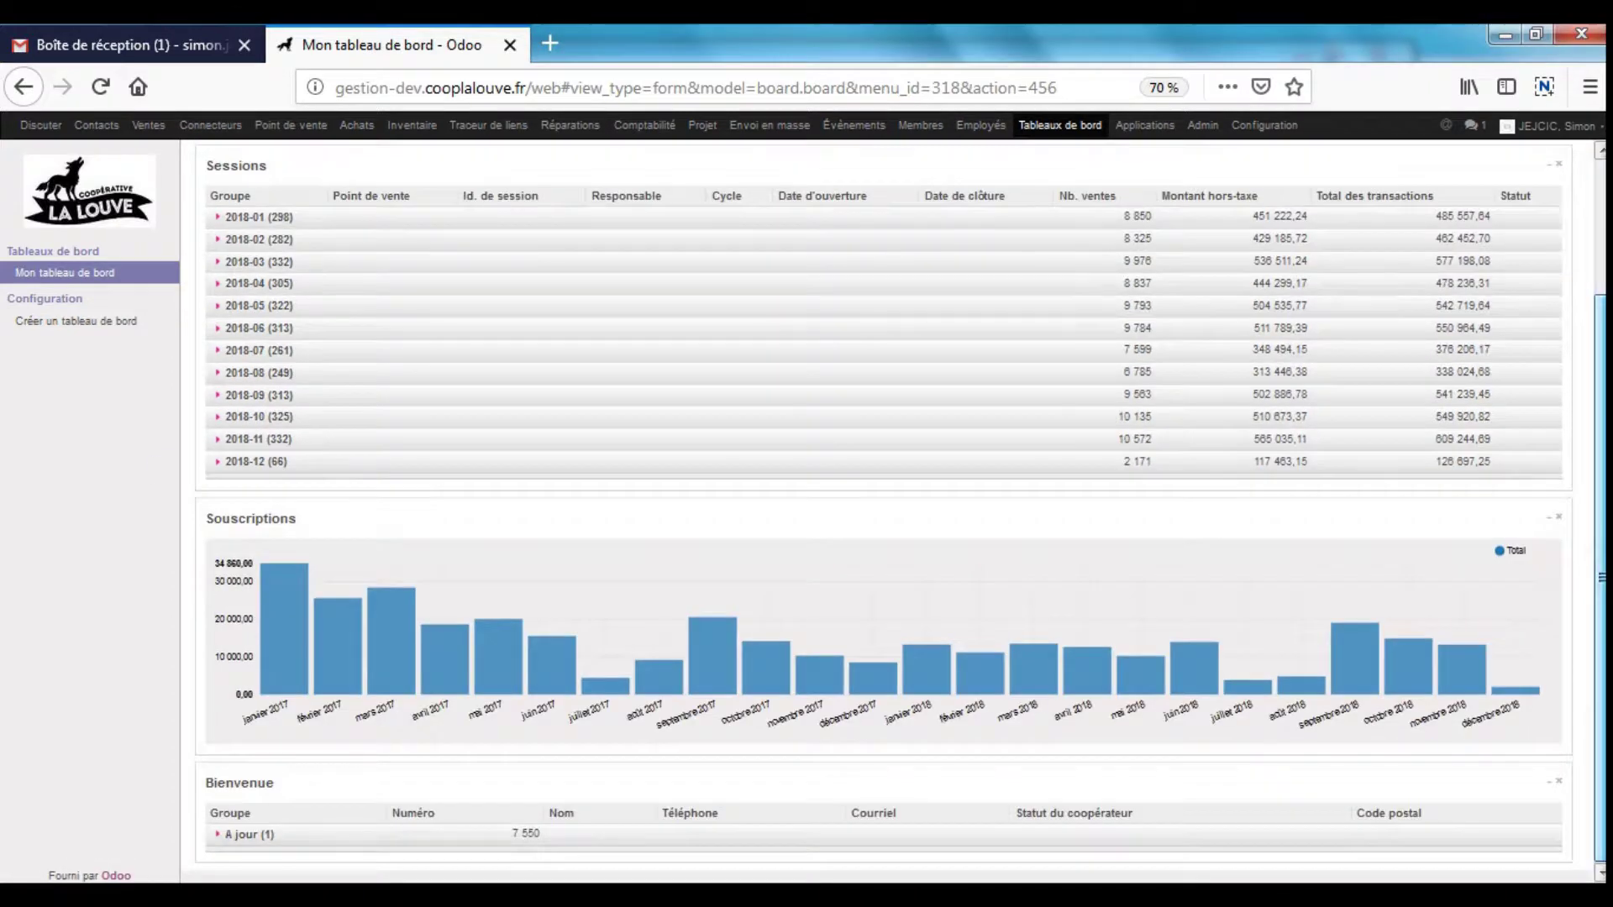
scroll(882, 503, up, 2)
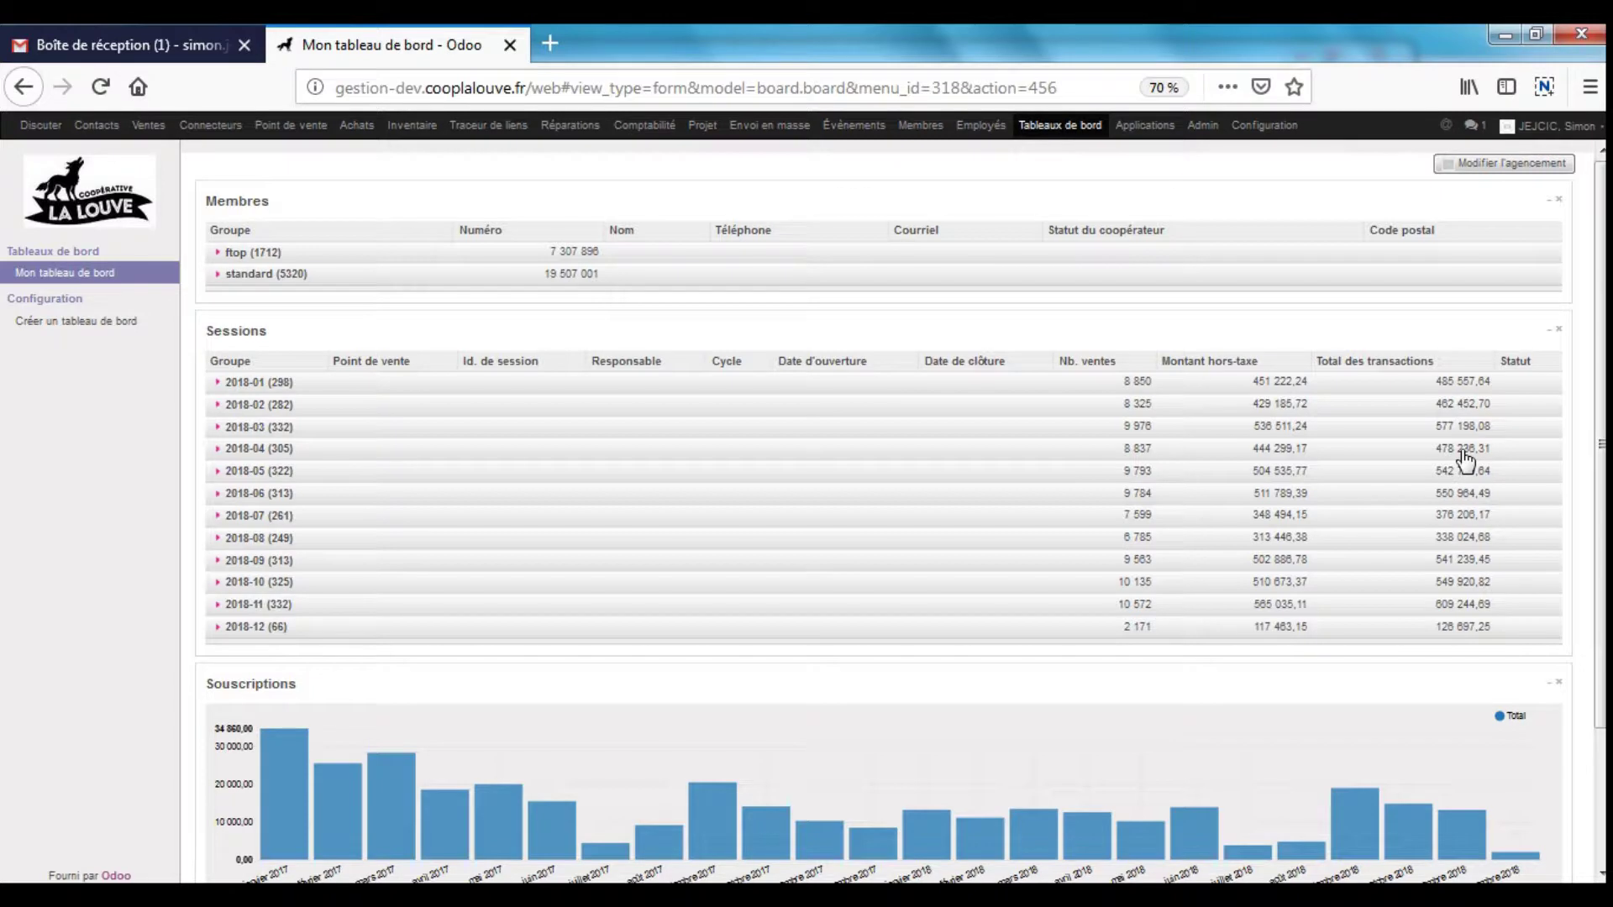
click(280, 628)
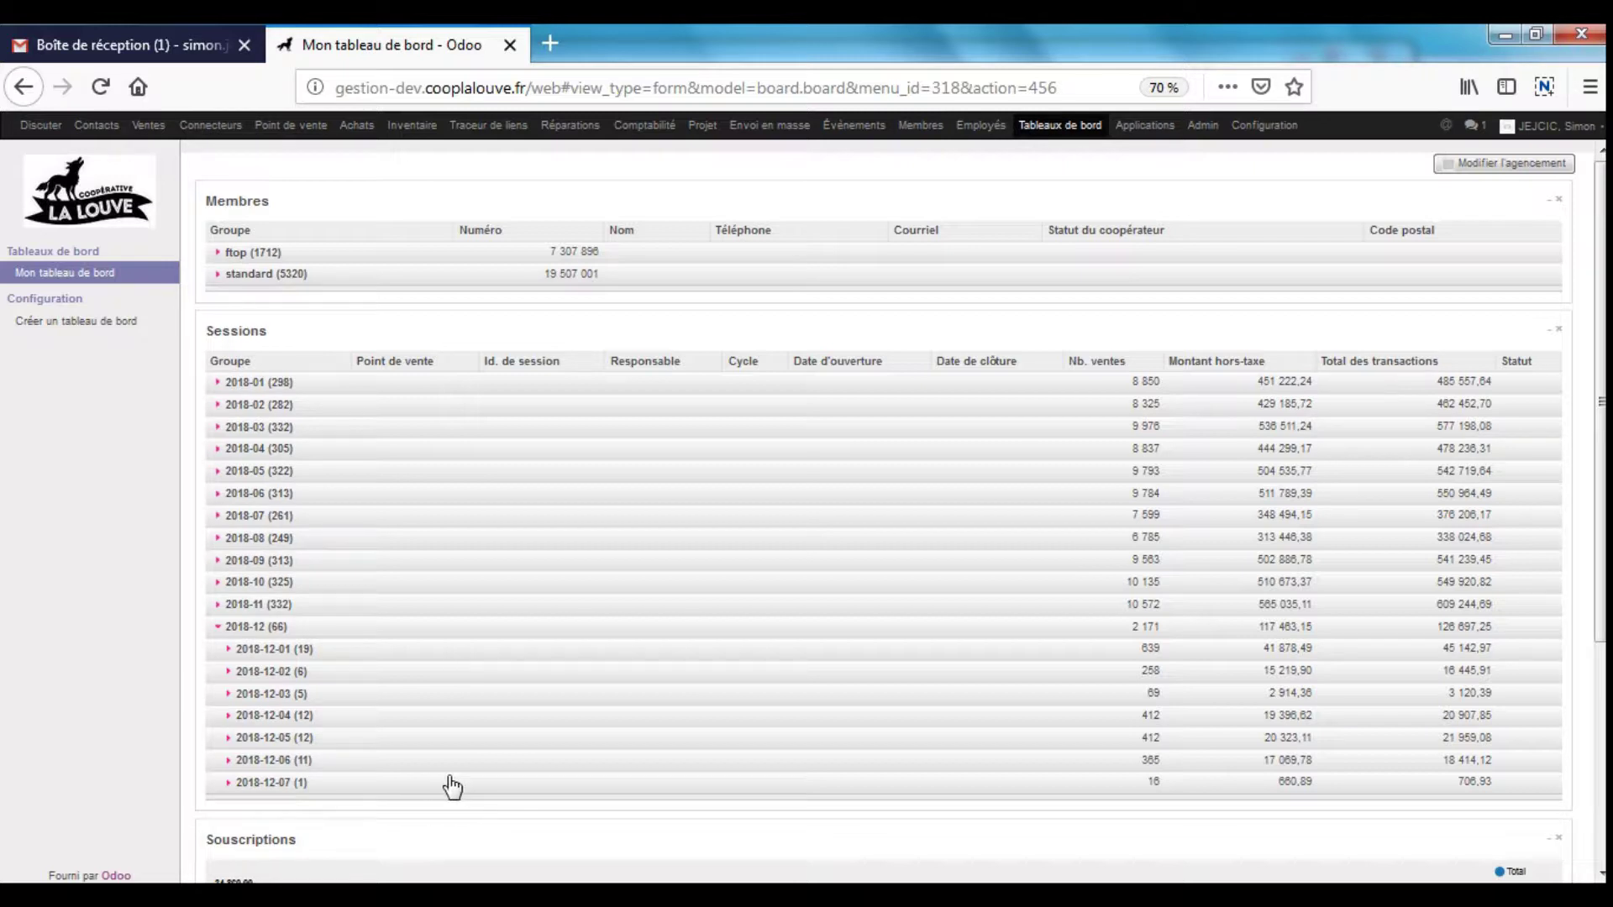
click(281, 628)
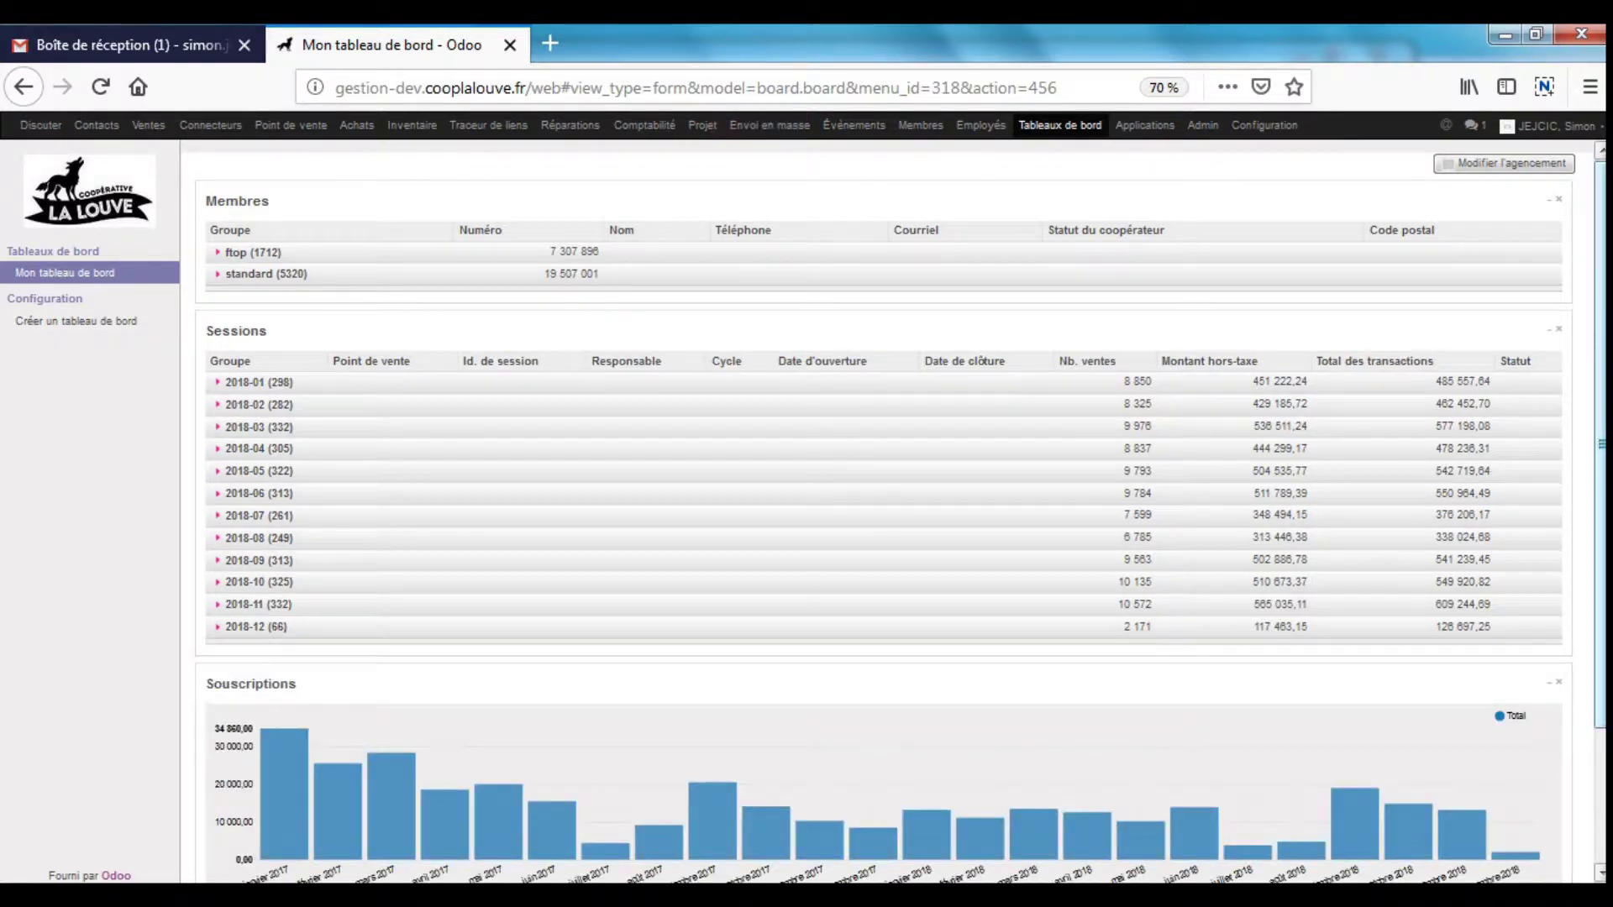
scroll(401, 667, down, 2)
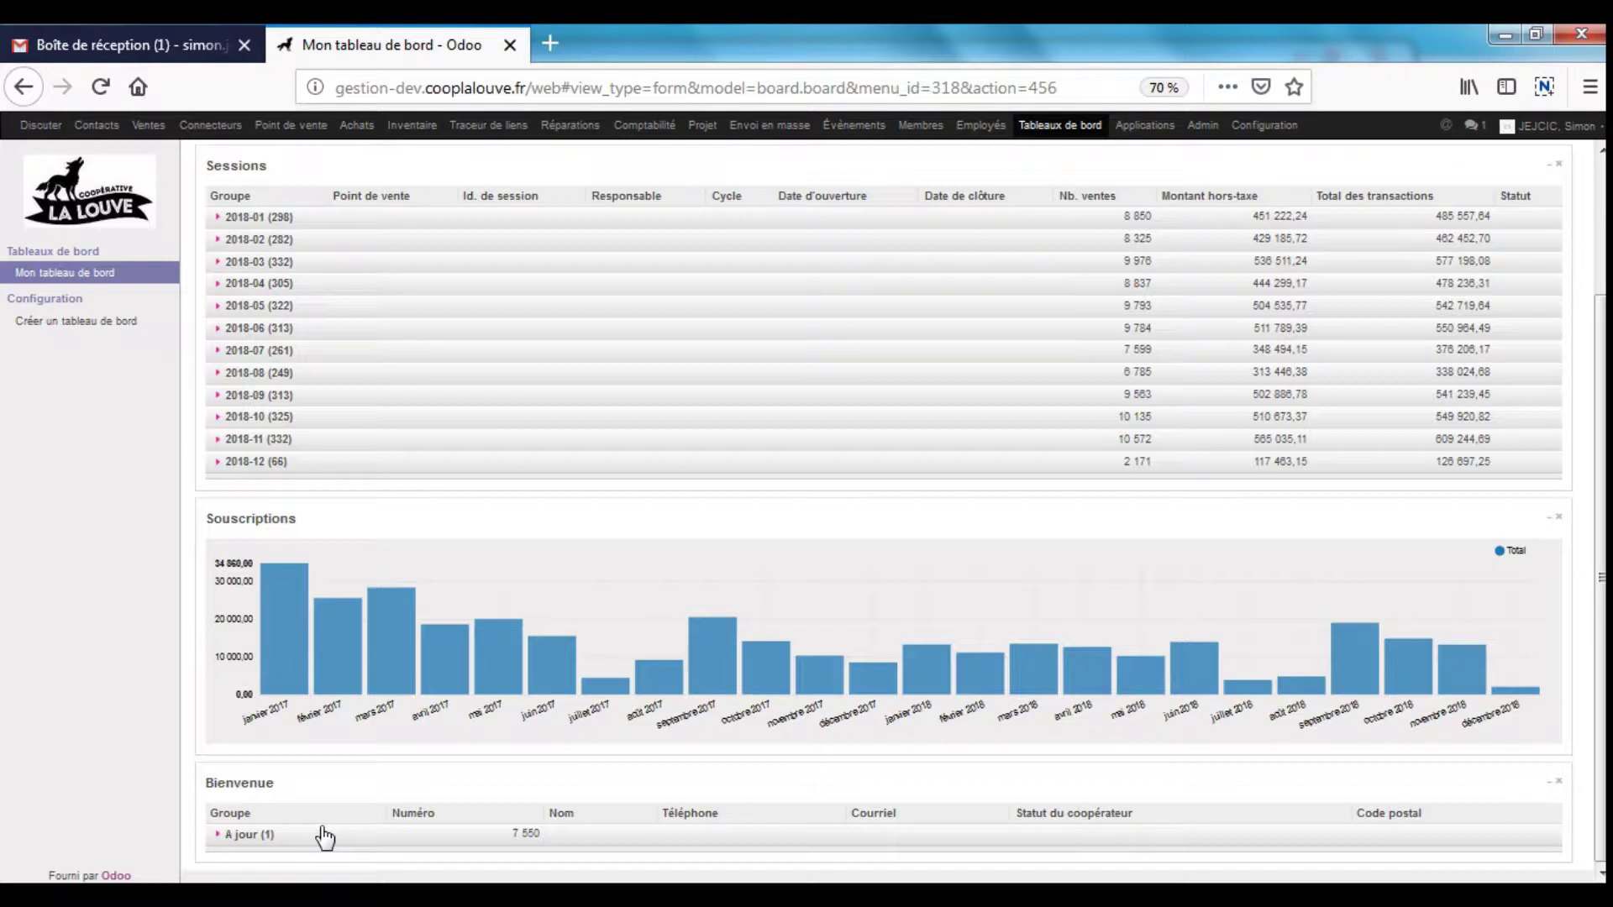
scroll(378, 588, up, 3)
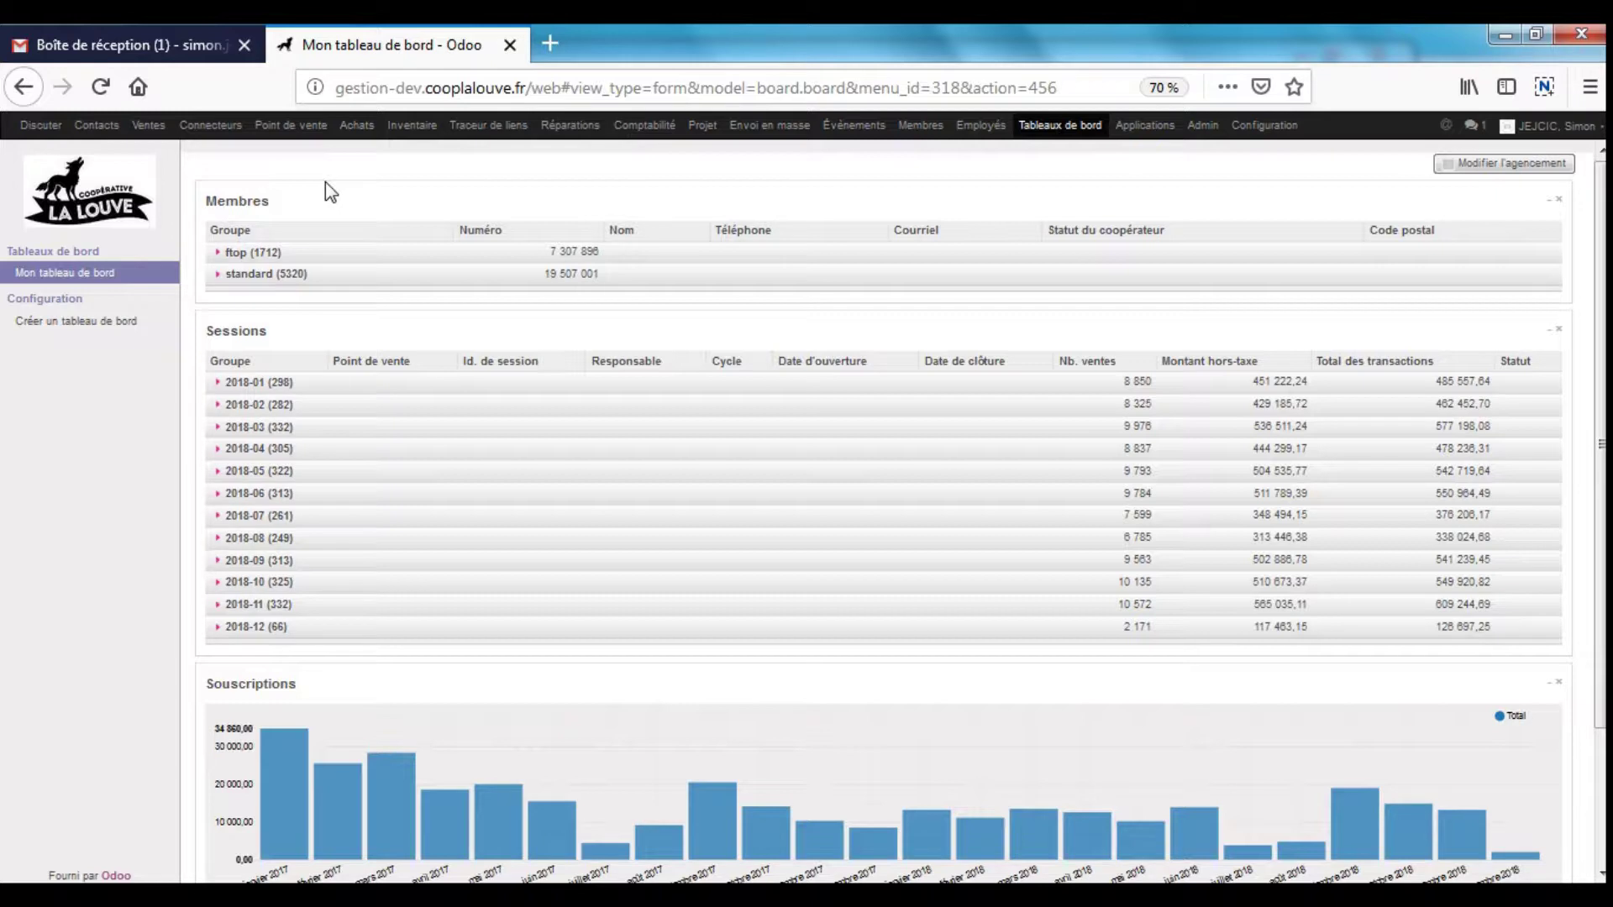
- Open 2 SERVIETTES HYGIENIQUES LAVABLES CERCLES MAXI from Achats > Articles and switch it to edit mode
click(366, 131)
click(62, 415)
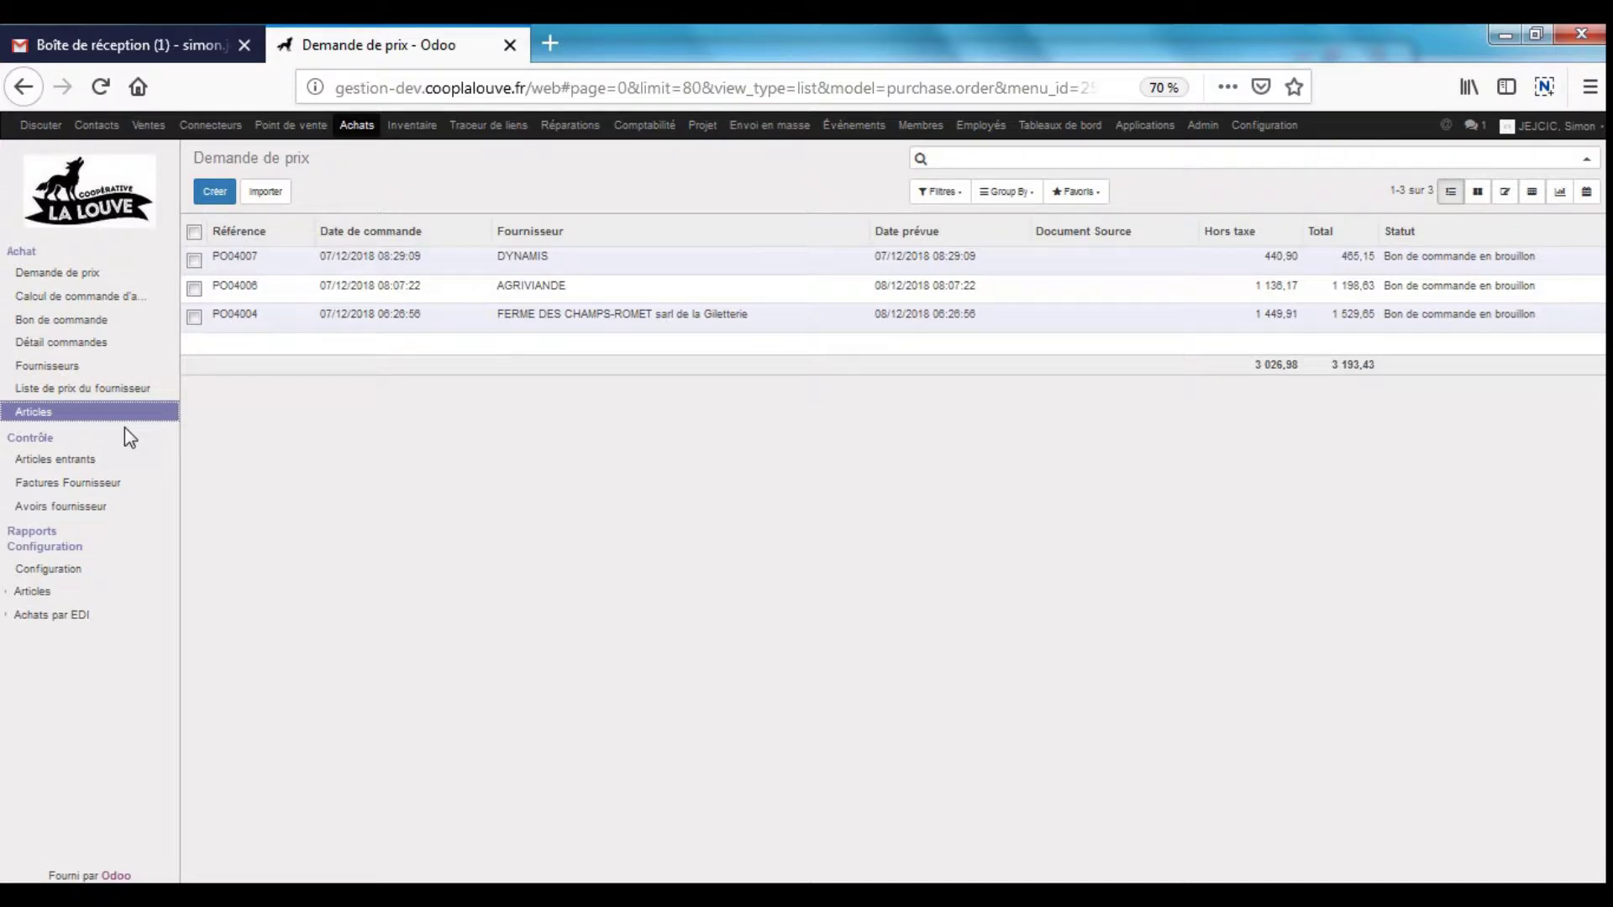
click(327, 363)
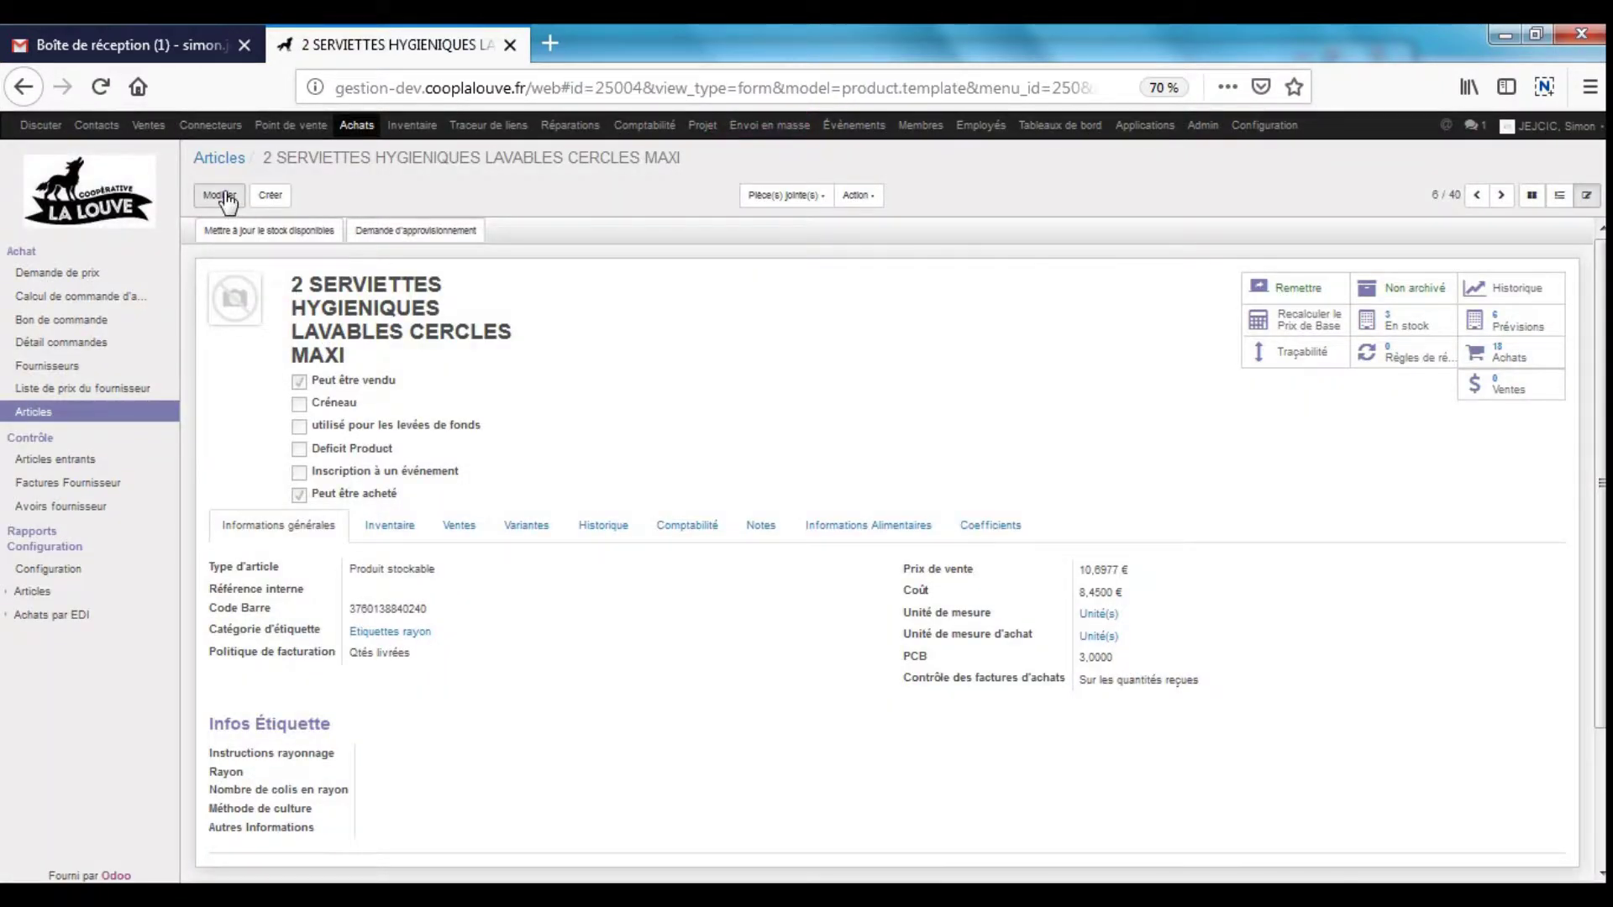
click(223, 197)
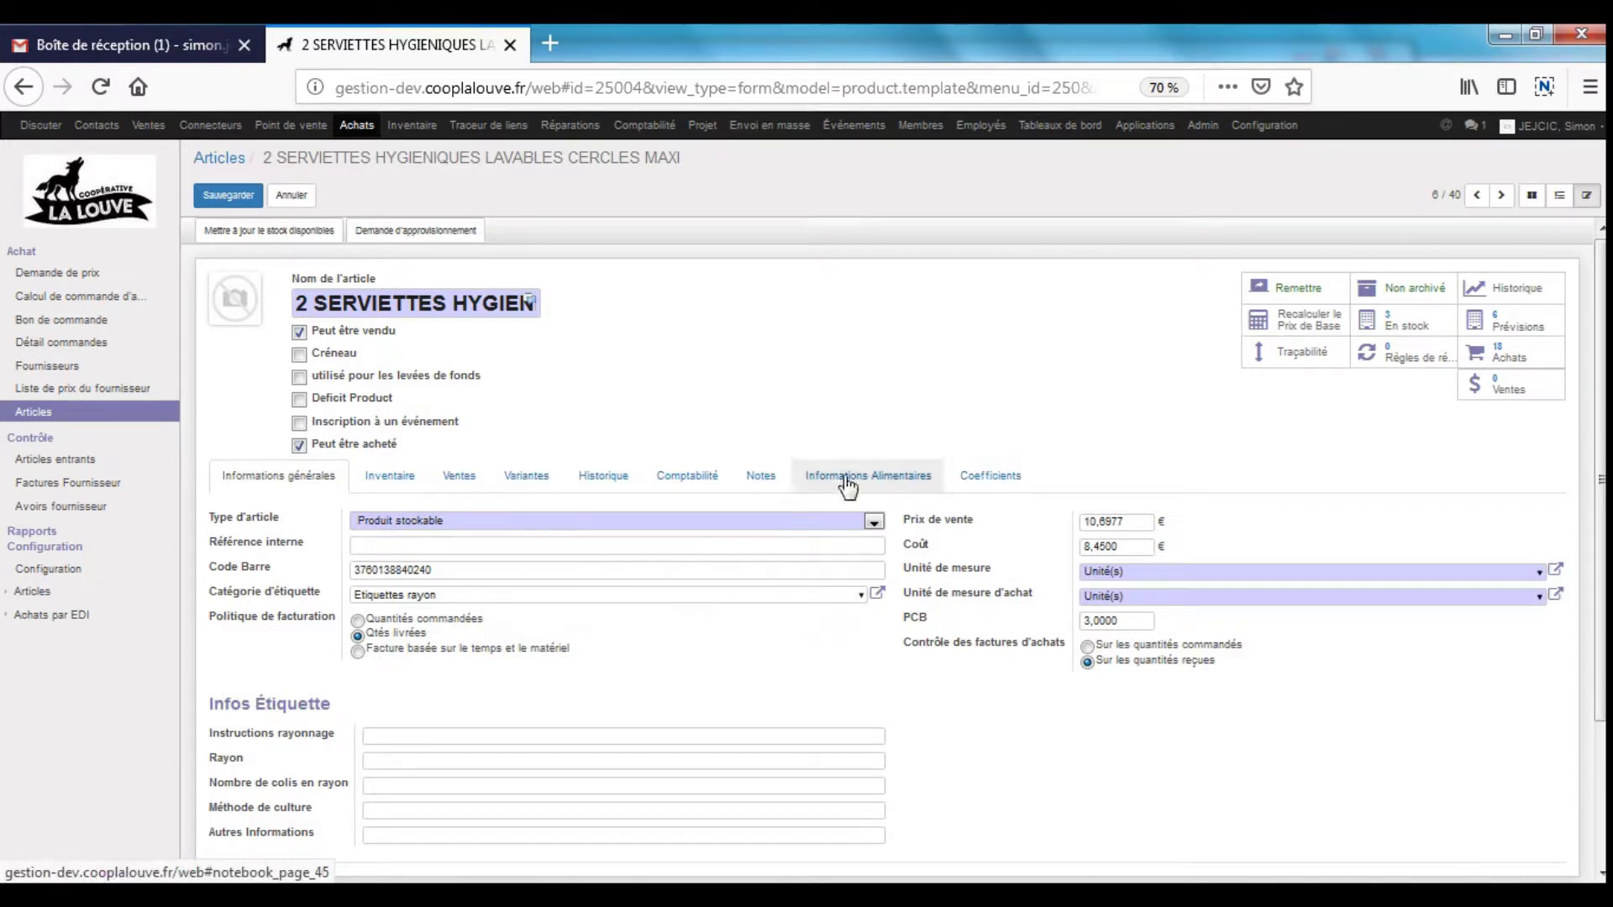
- Review the Inventaire tab's ECODIS supplier line and consumption statistics (total 11.00, average 2.20)
click(389, 475)
scroll(794, 445, down, 3)
scroll(794, 441, down, 1)
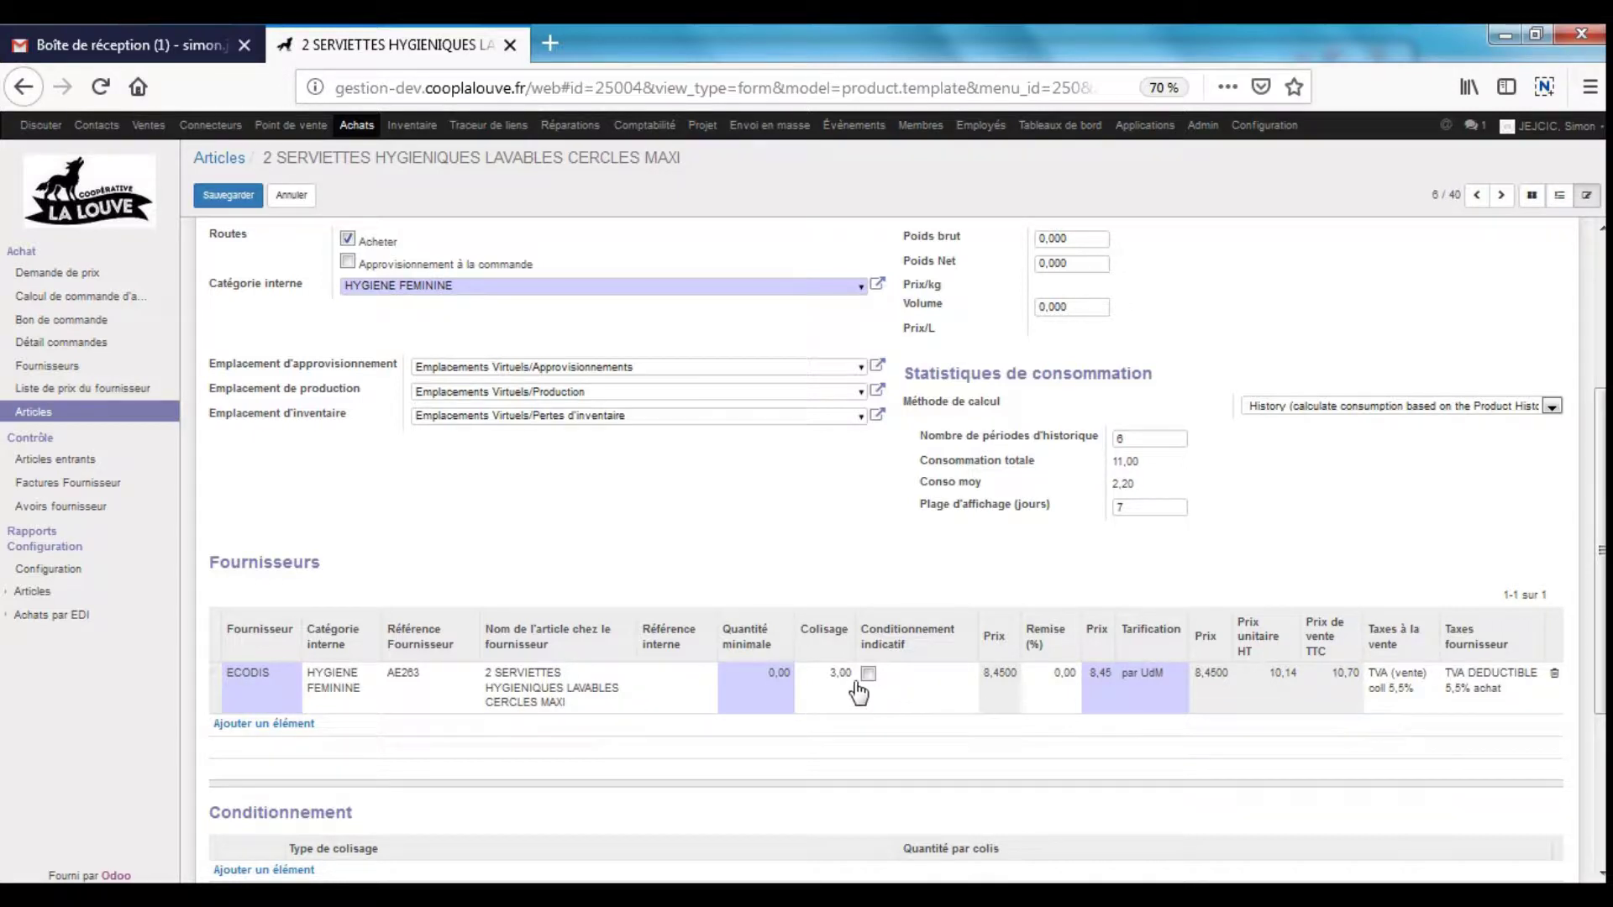
mouse_move(840, 688)
mouse_move(428, 698)
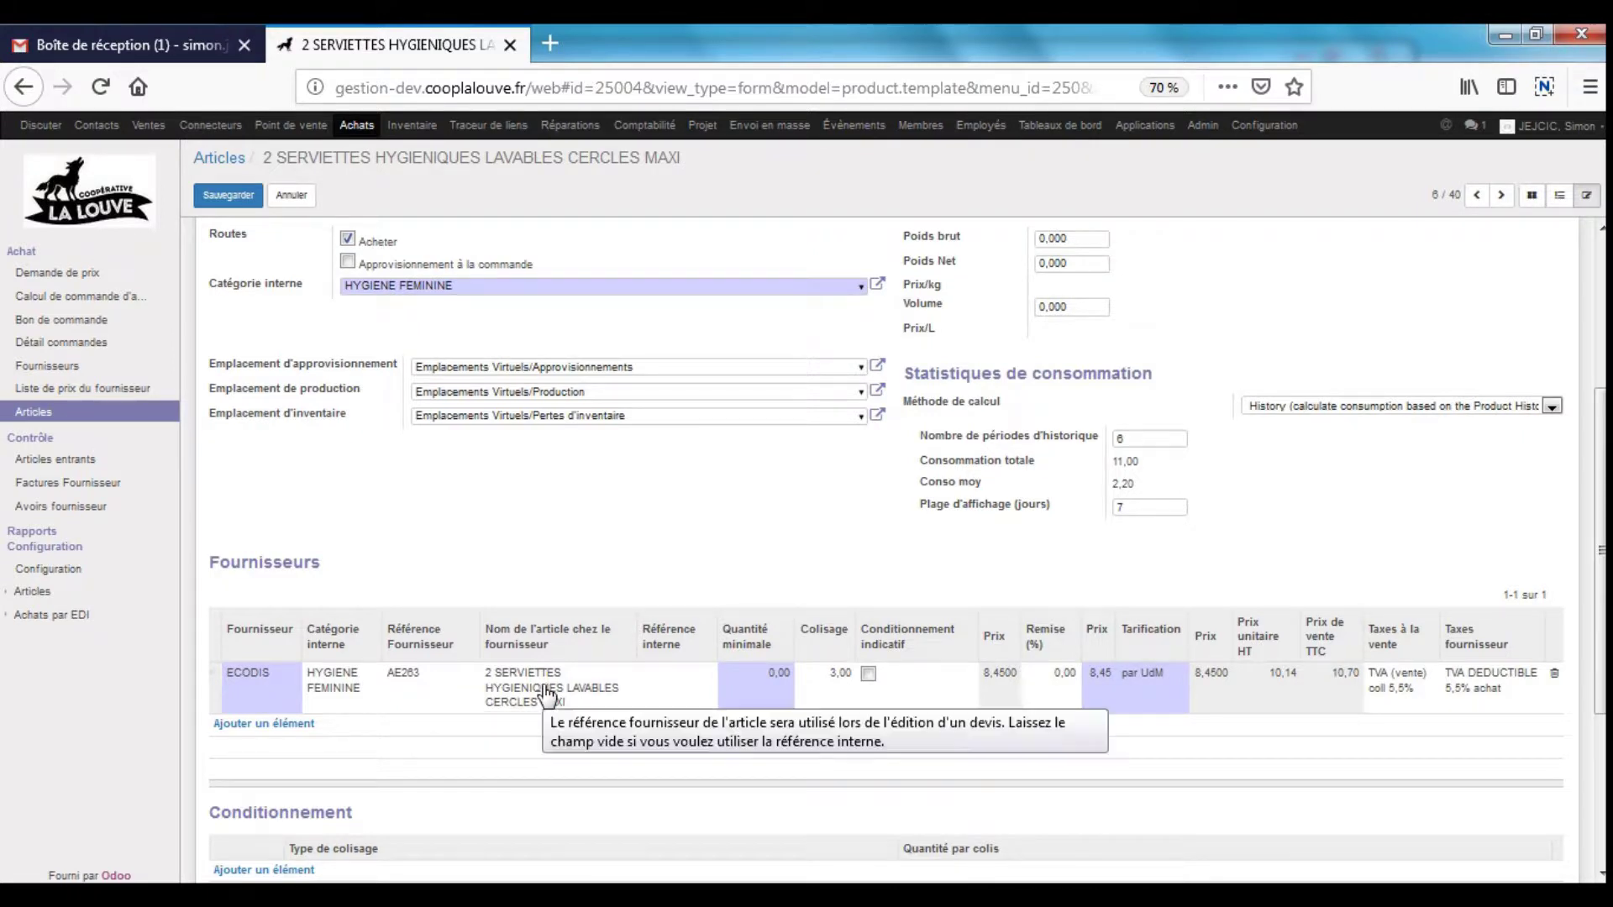
scroll(1450, 596, up, 2)
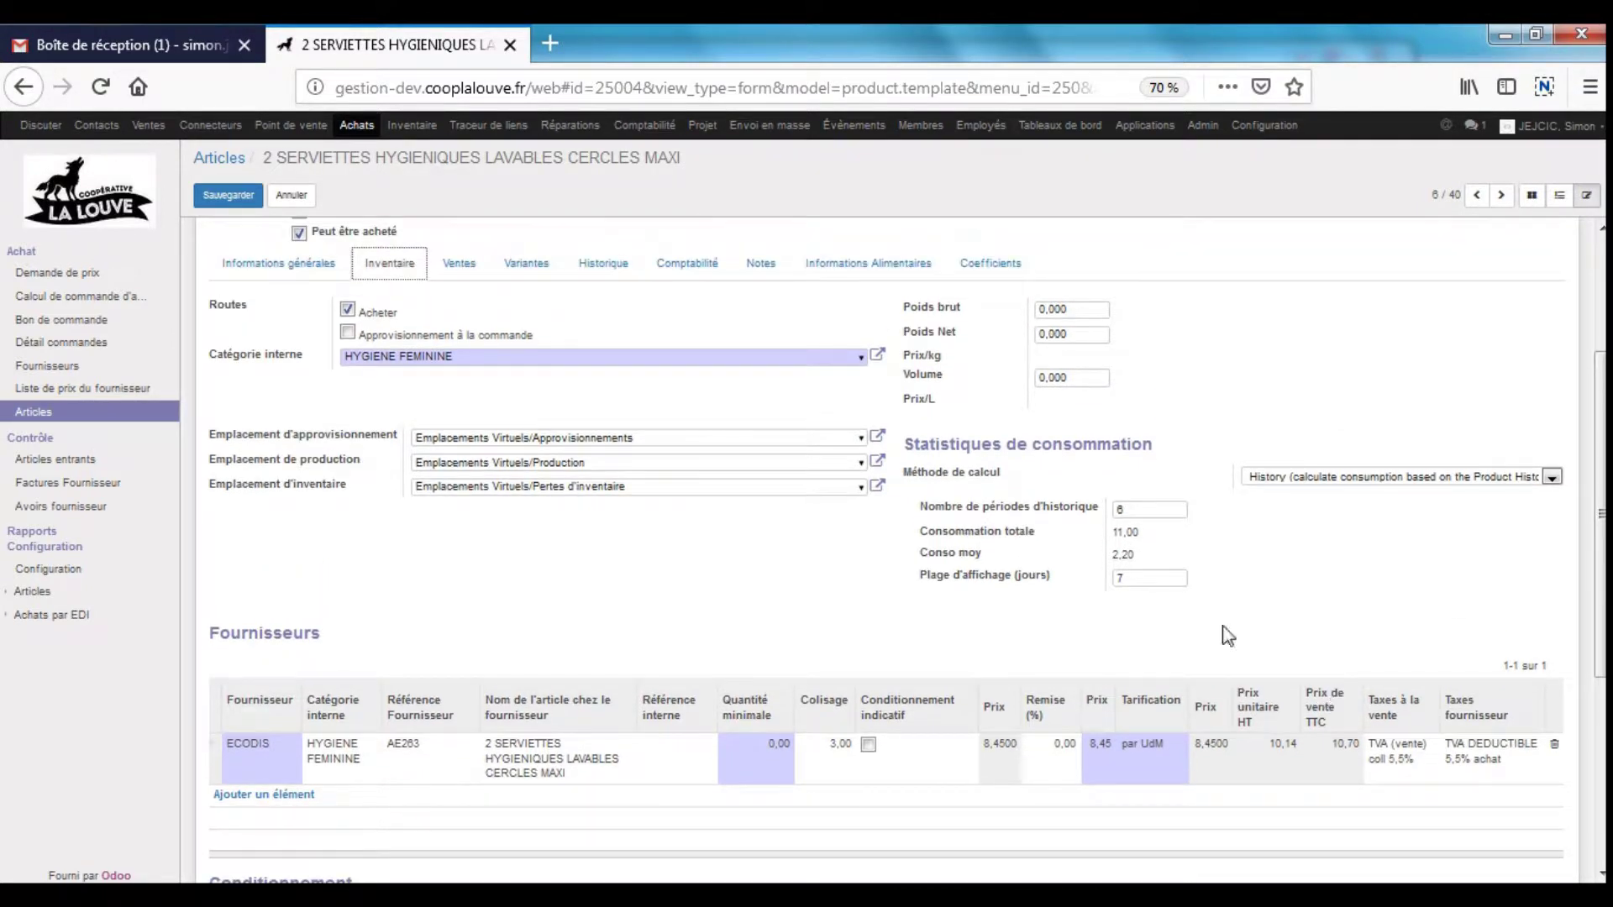
double_click(991, 452)
drag(991, 452, 1186, 484)
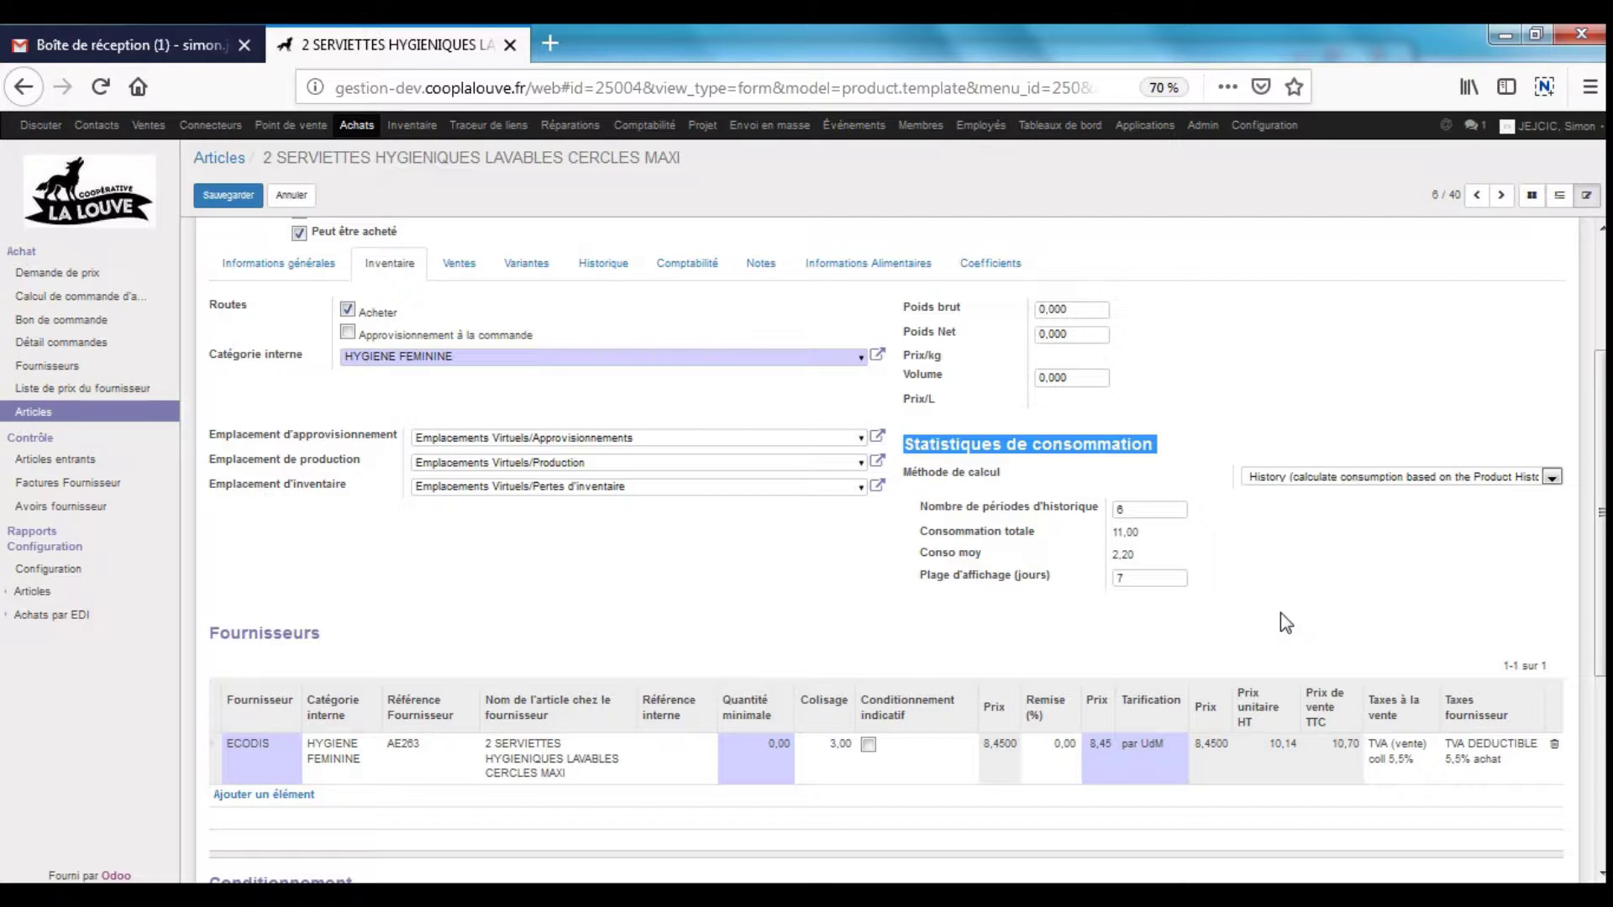
scroll(1277, 610, up, 3)
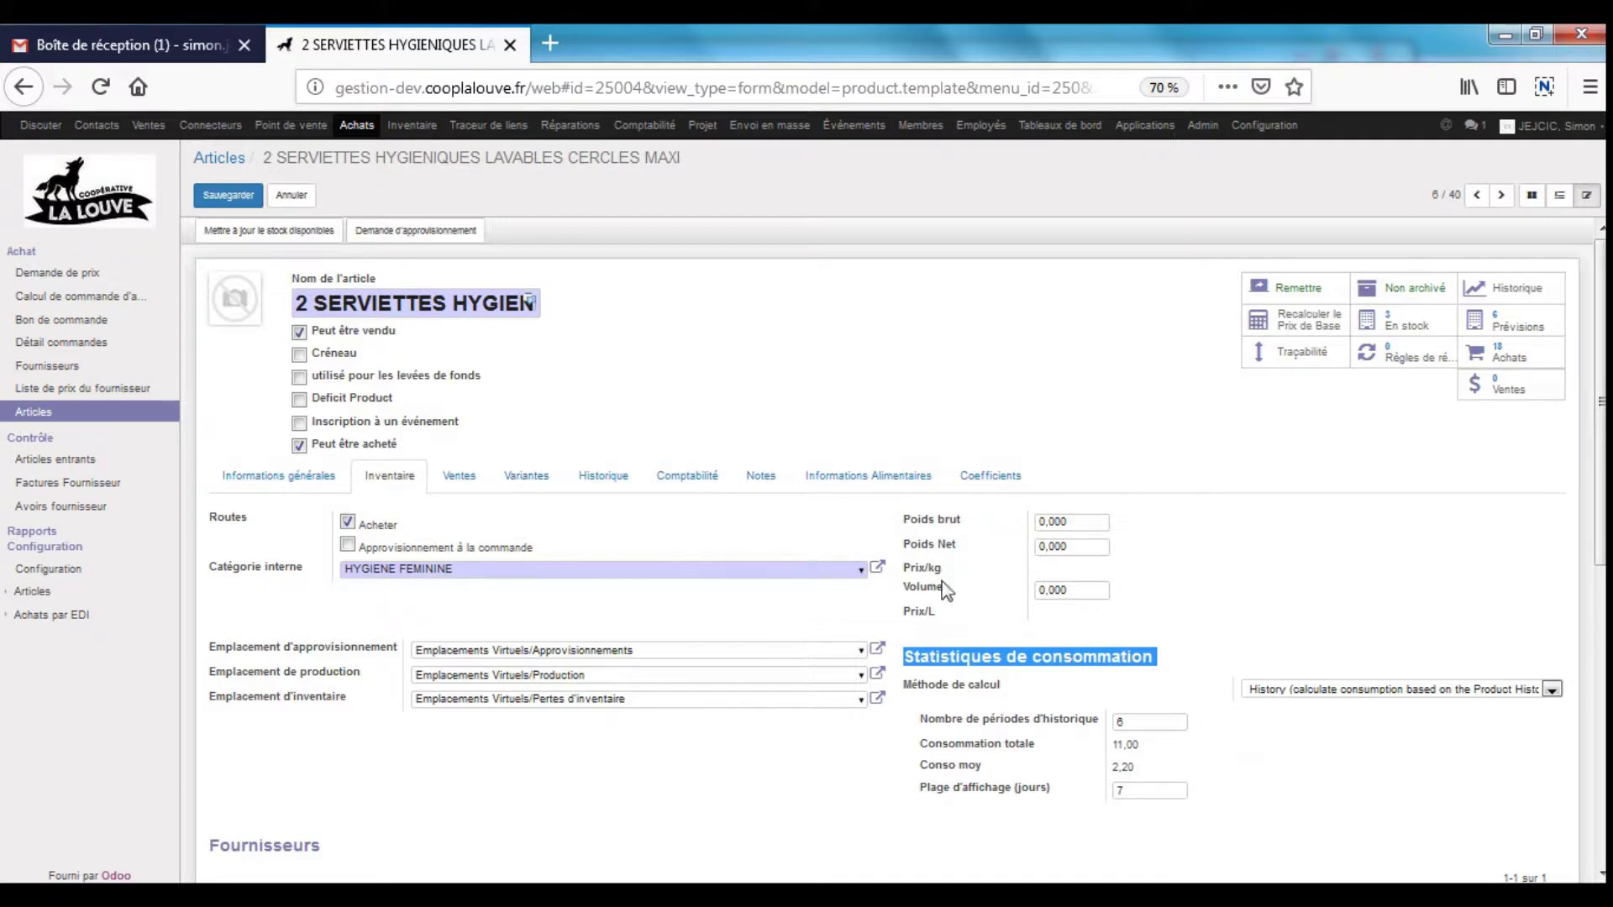
- Show the Coefficients tab and highlight MAR020 as coefficient 9, giving a 10,6977 theoretical TTC price
click(983, 478)
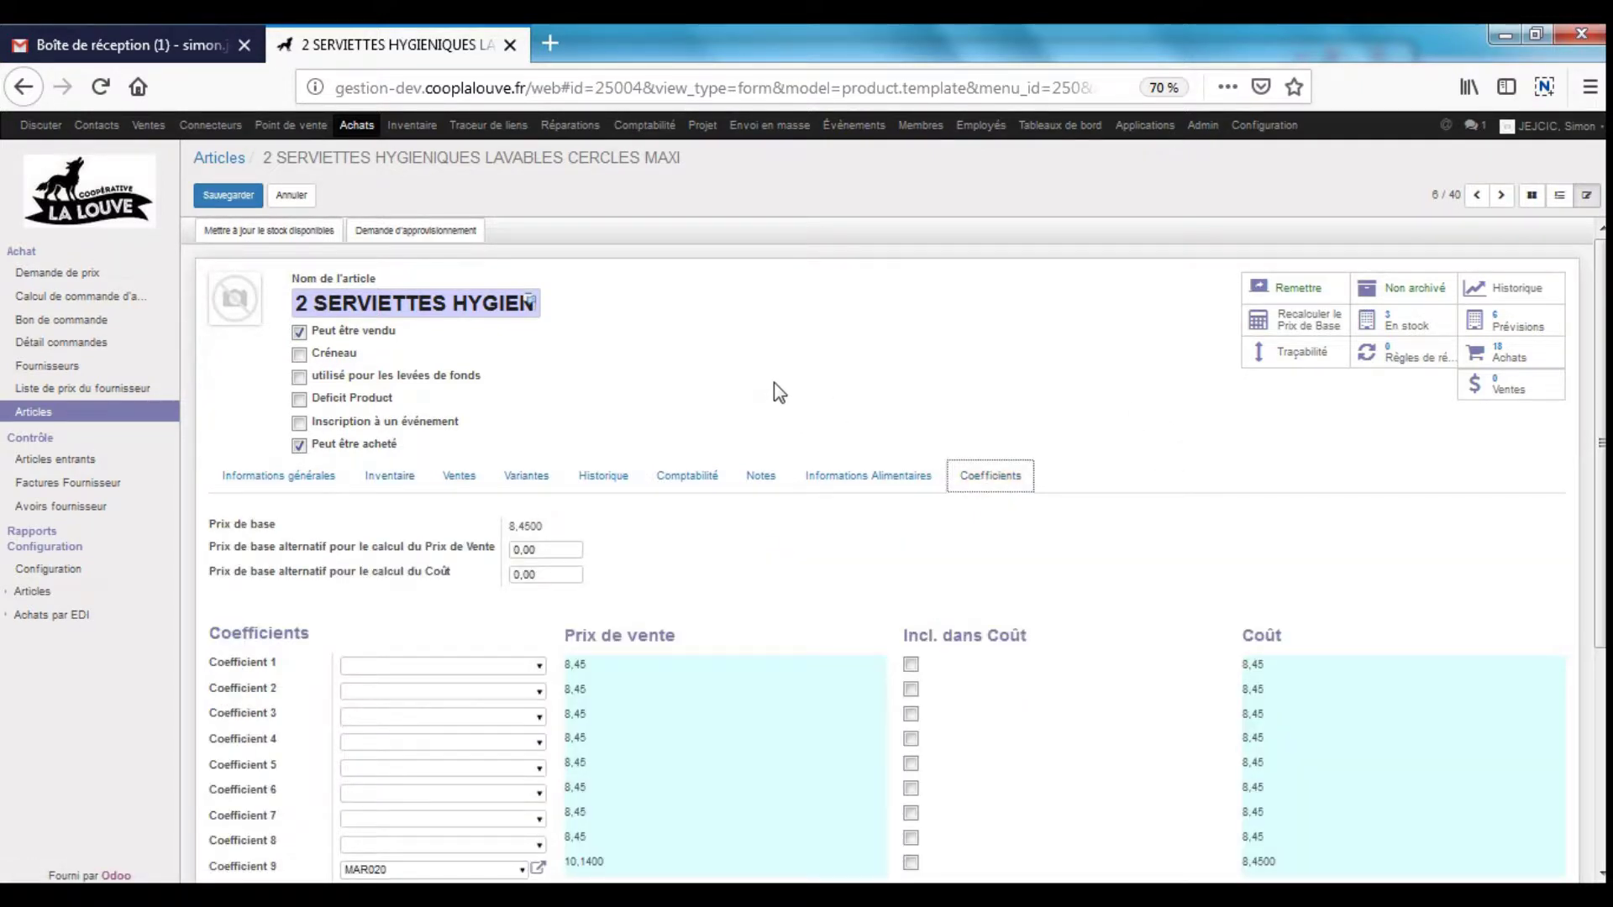
scroll(781, 386, down, 3)
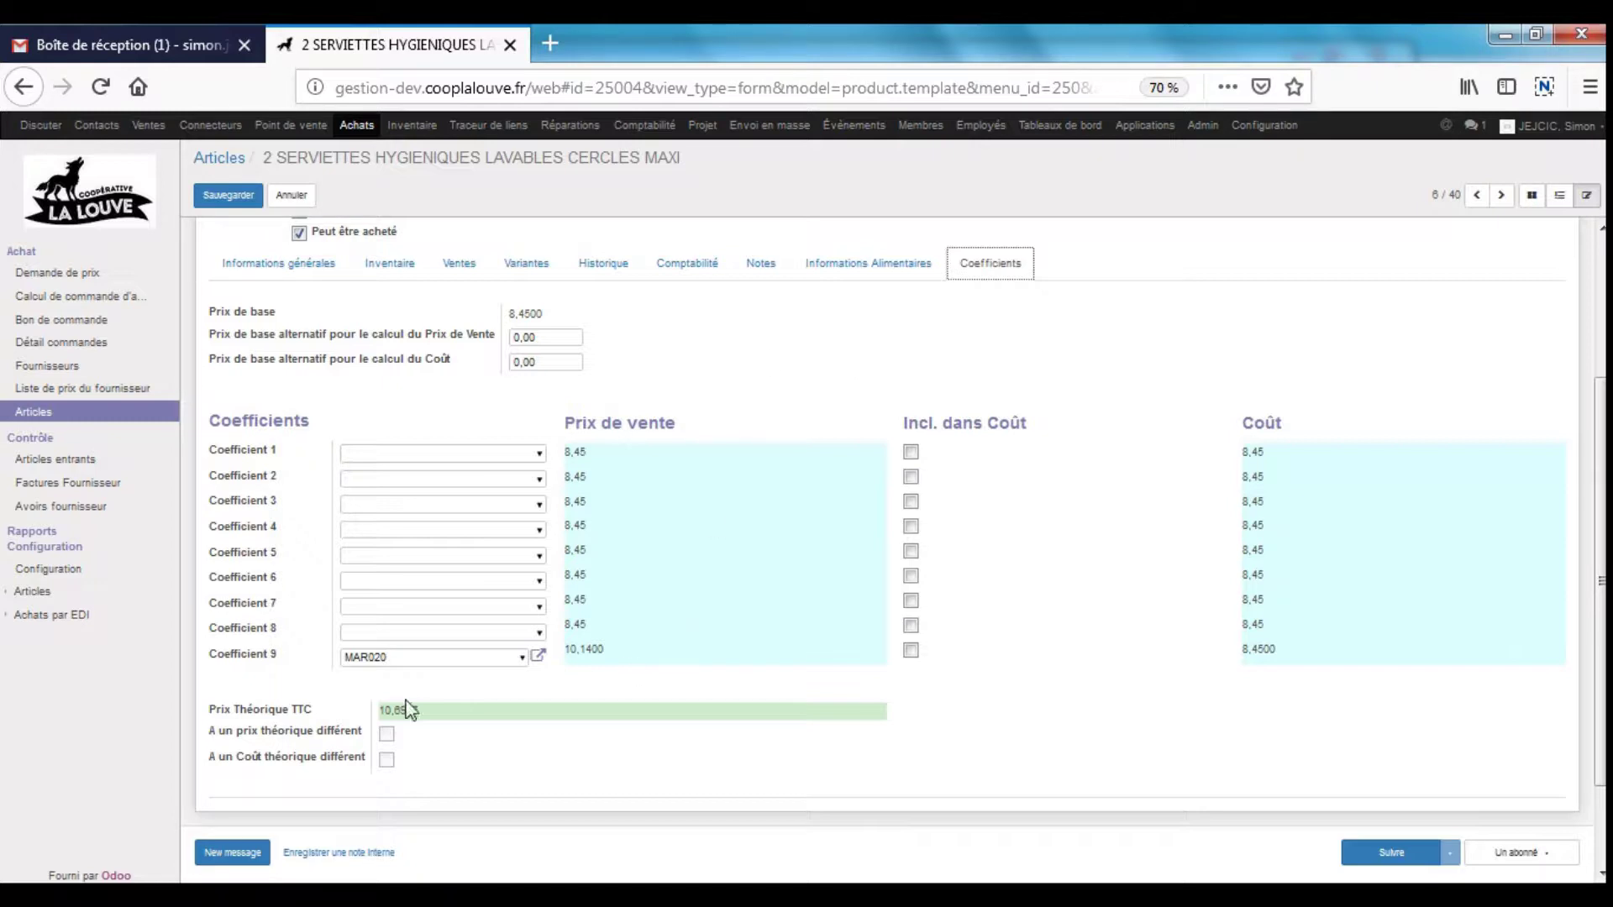
drag(396, 657, 253, 655)
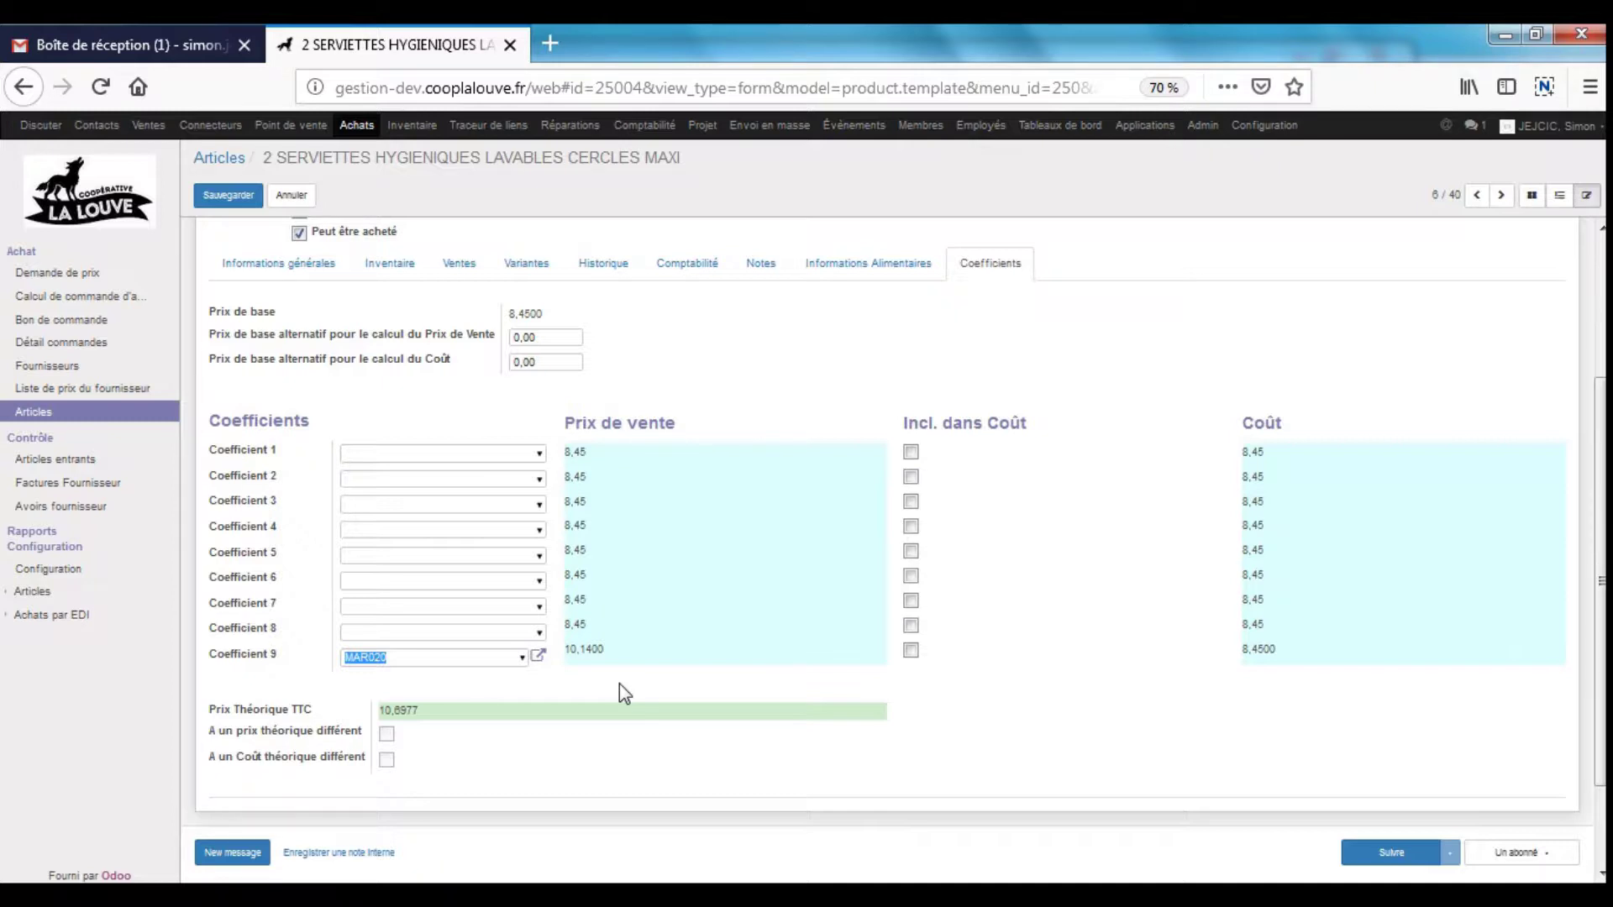
right_click(160, 132)
- Open Ventes Configuration in a new tab to check the coefficient auto-update options, then return to the product
click(217, 149)
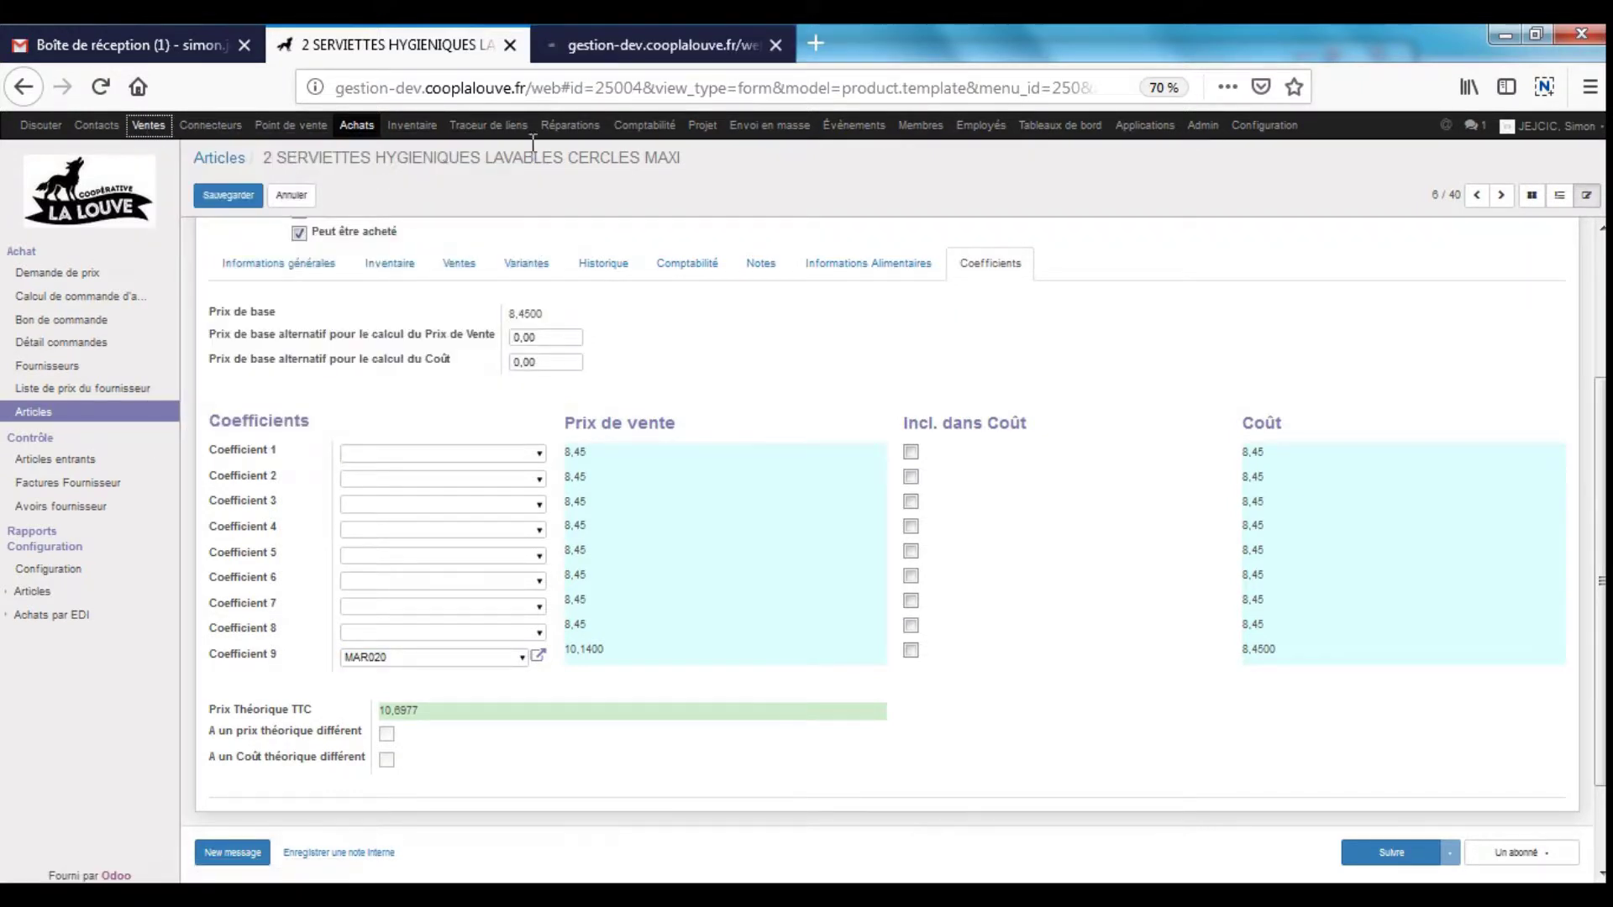
click(647, 45)
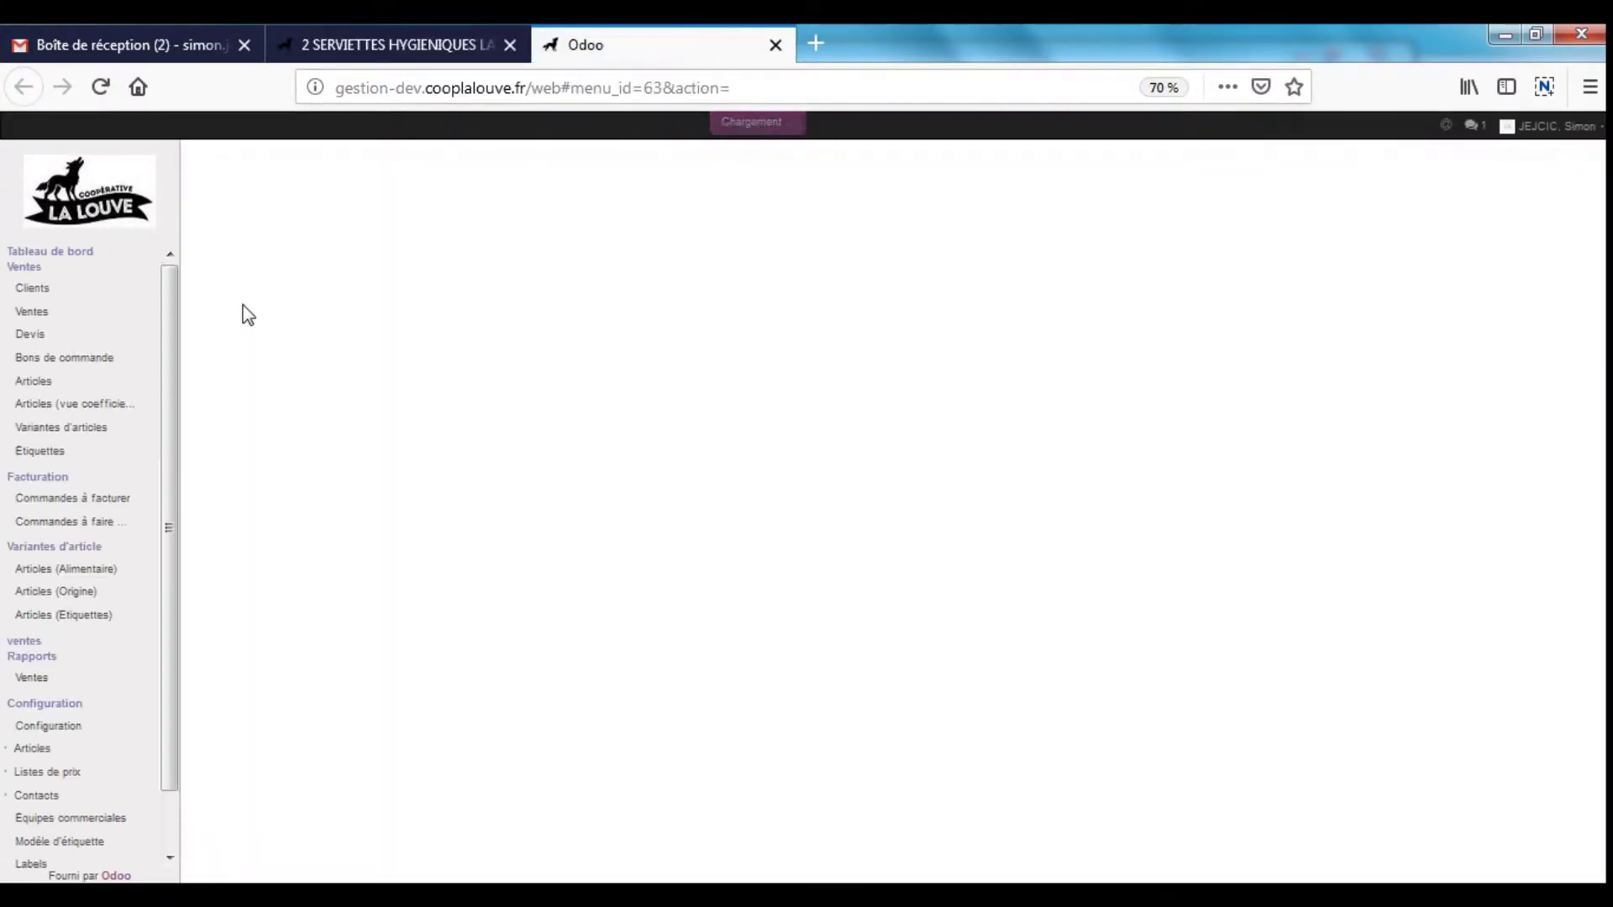
scroll(163, 356, down, 1)
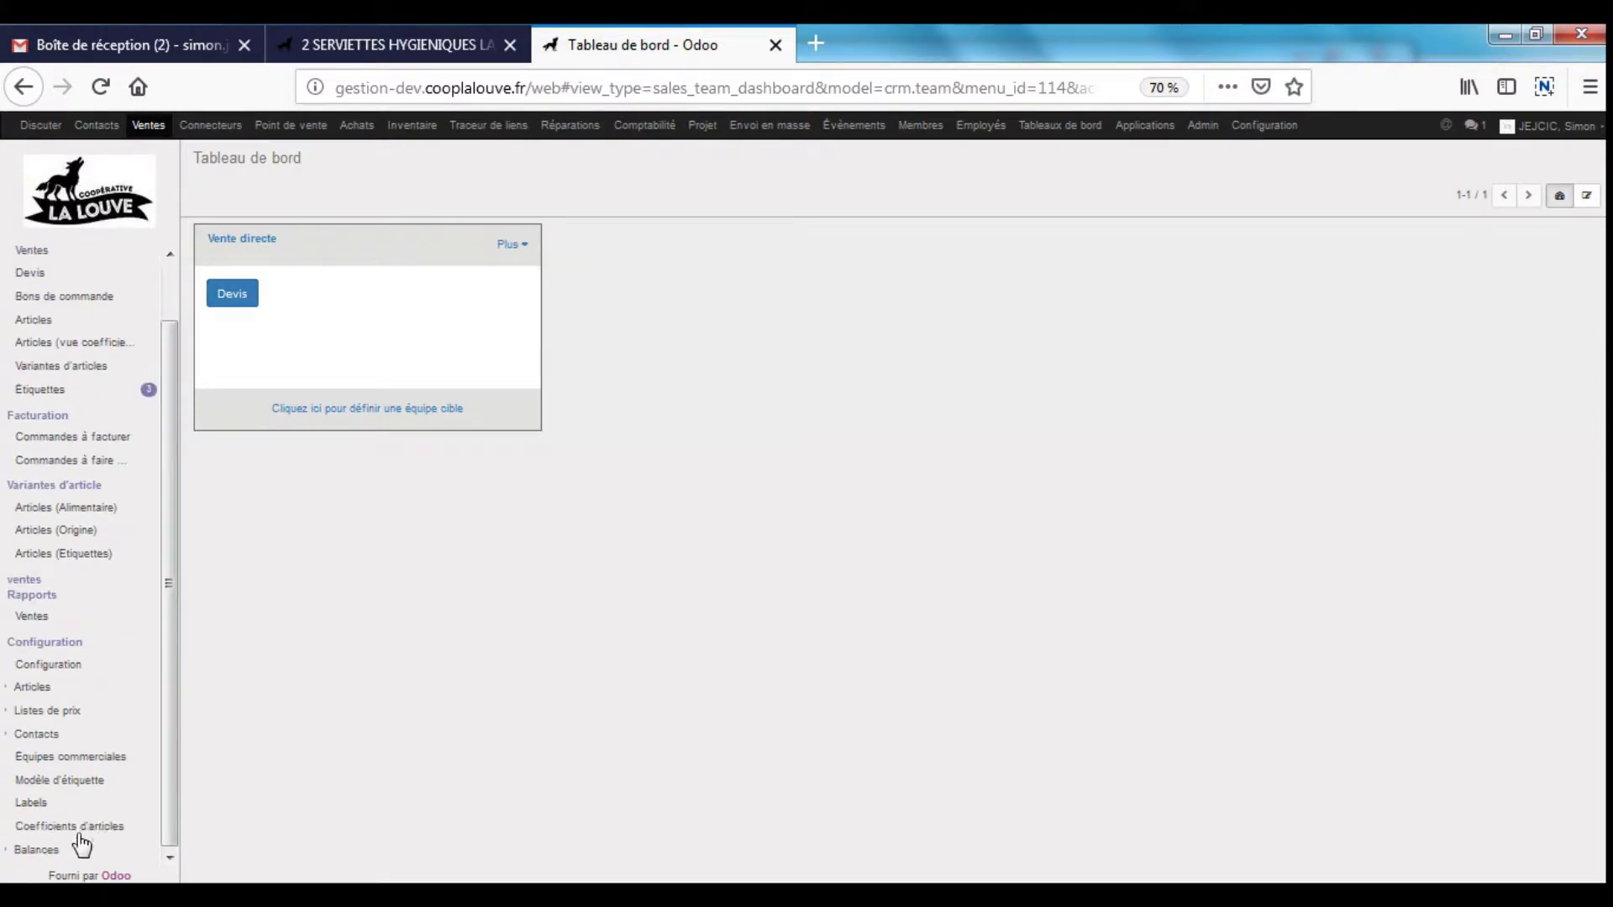
click(60, 668)
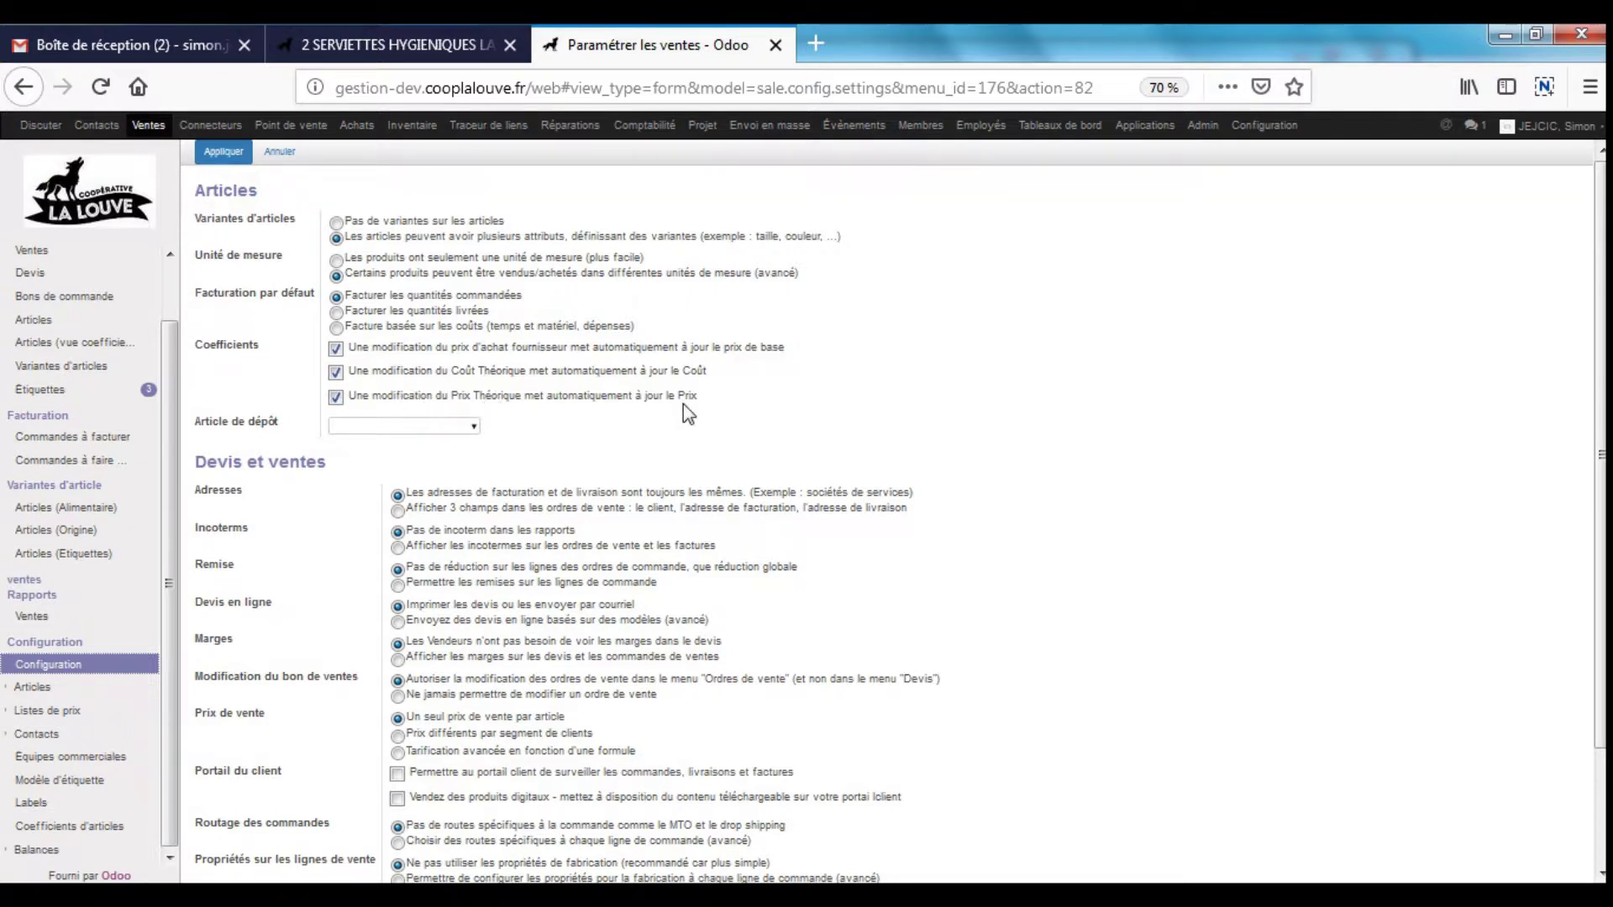
click(384, 32)
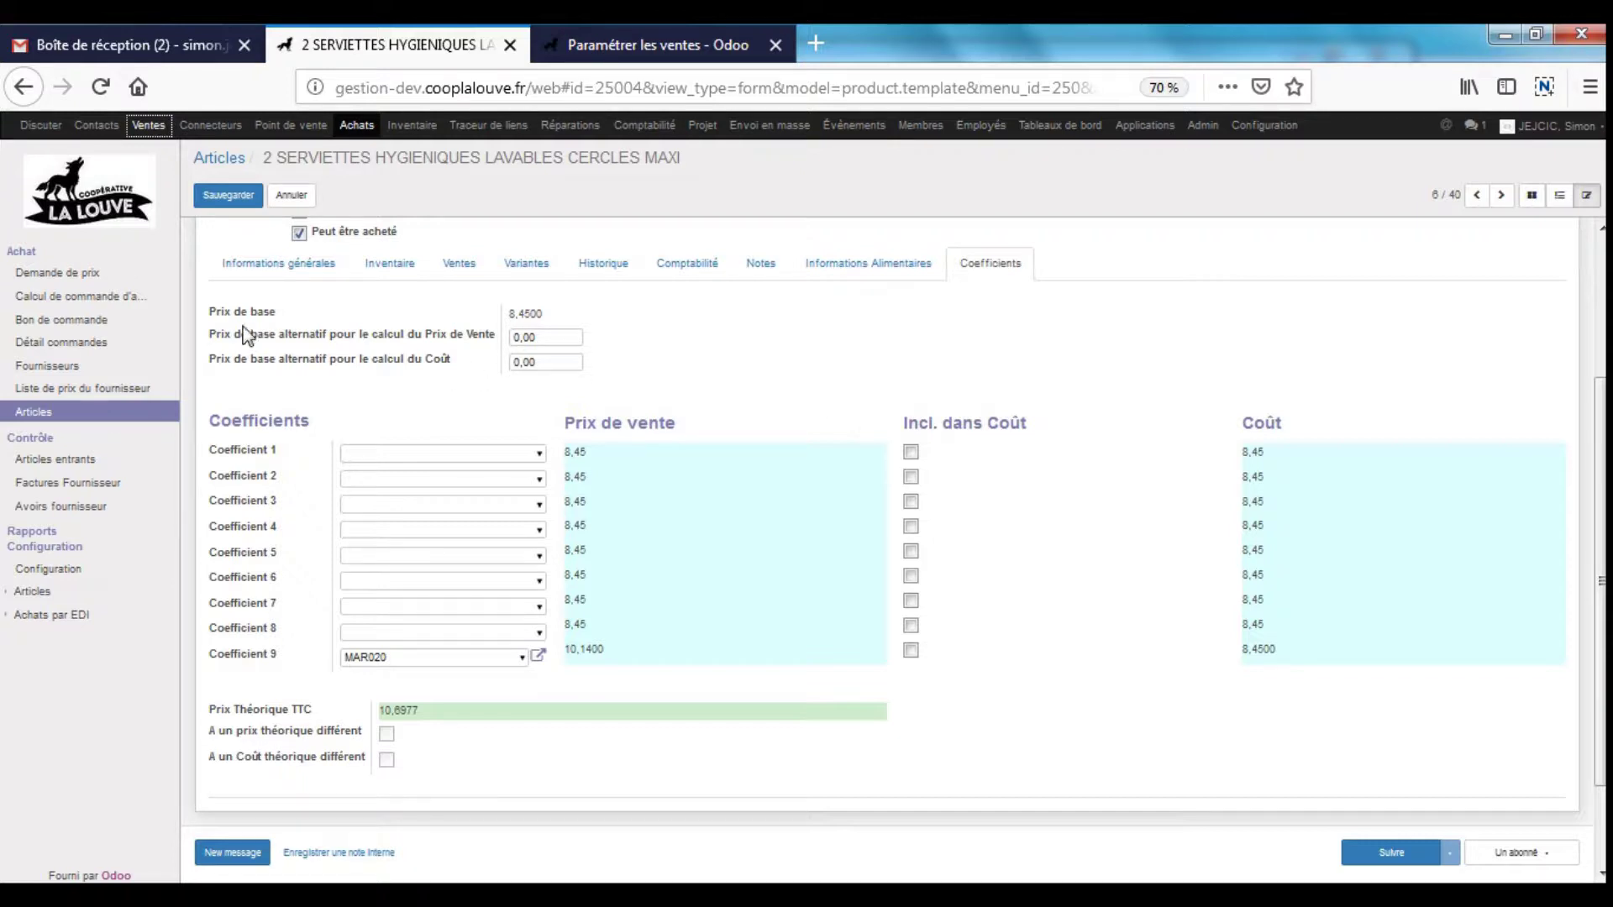
- Point out Prix de base and Prix Théorique TTC, then show general information with sale price 10,6977
drag(209, 315, 281, 315)
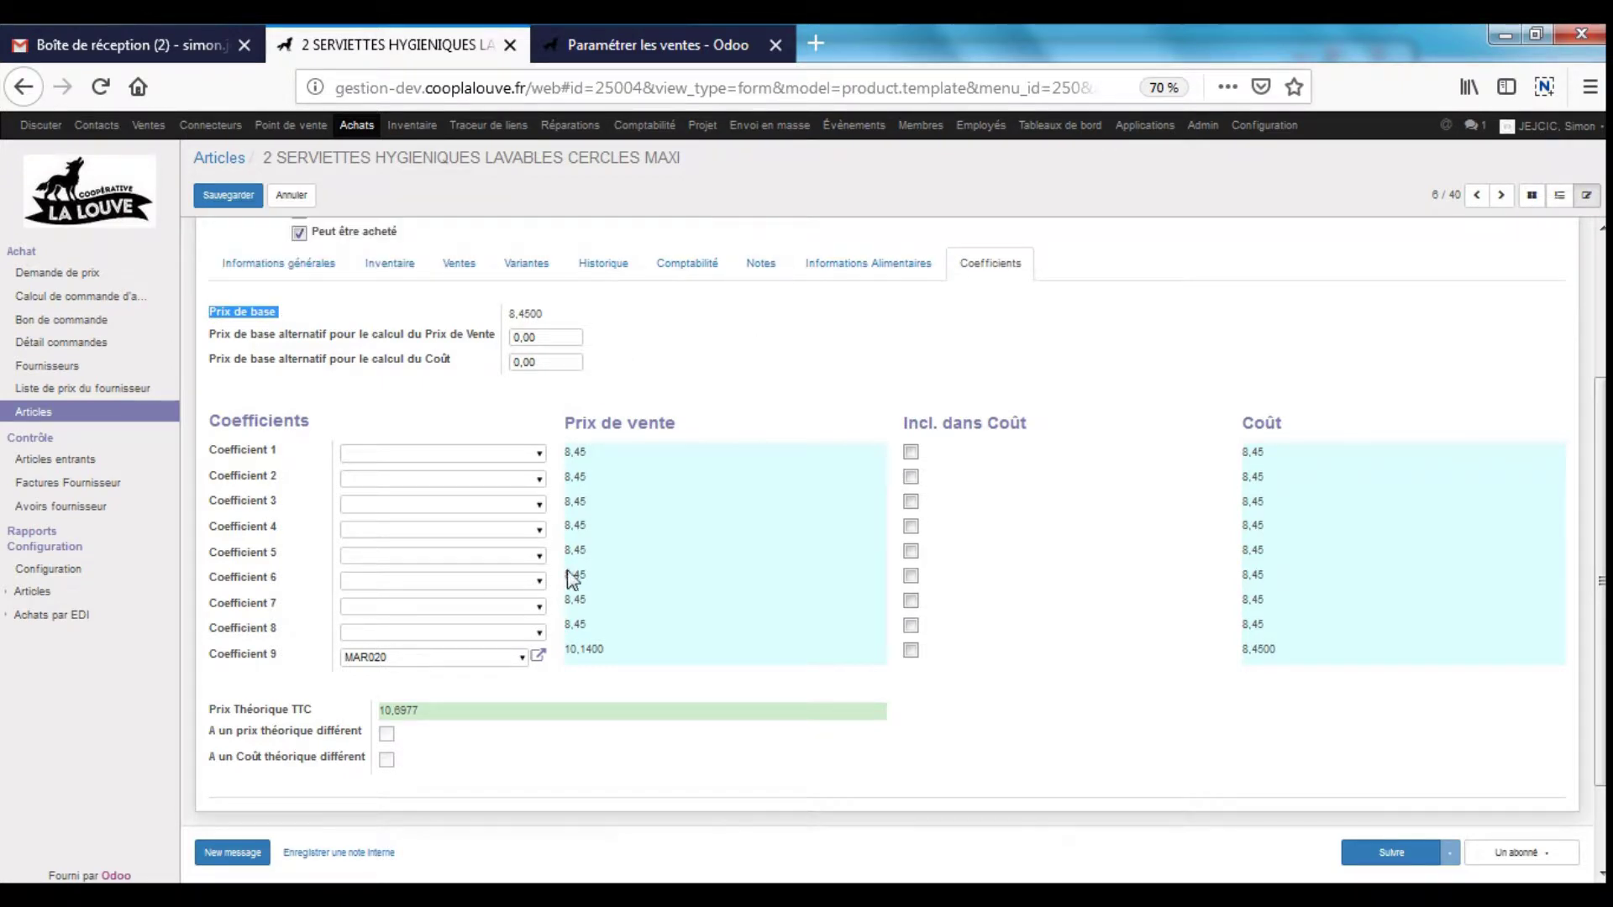
drag(224, 710, 314, 713)
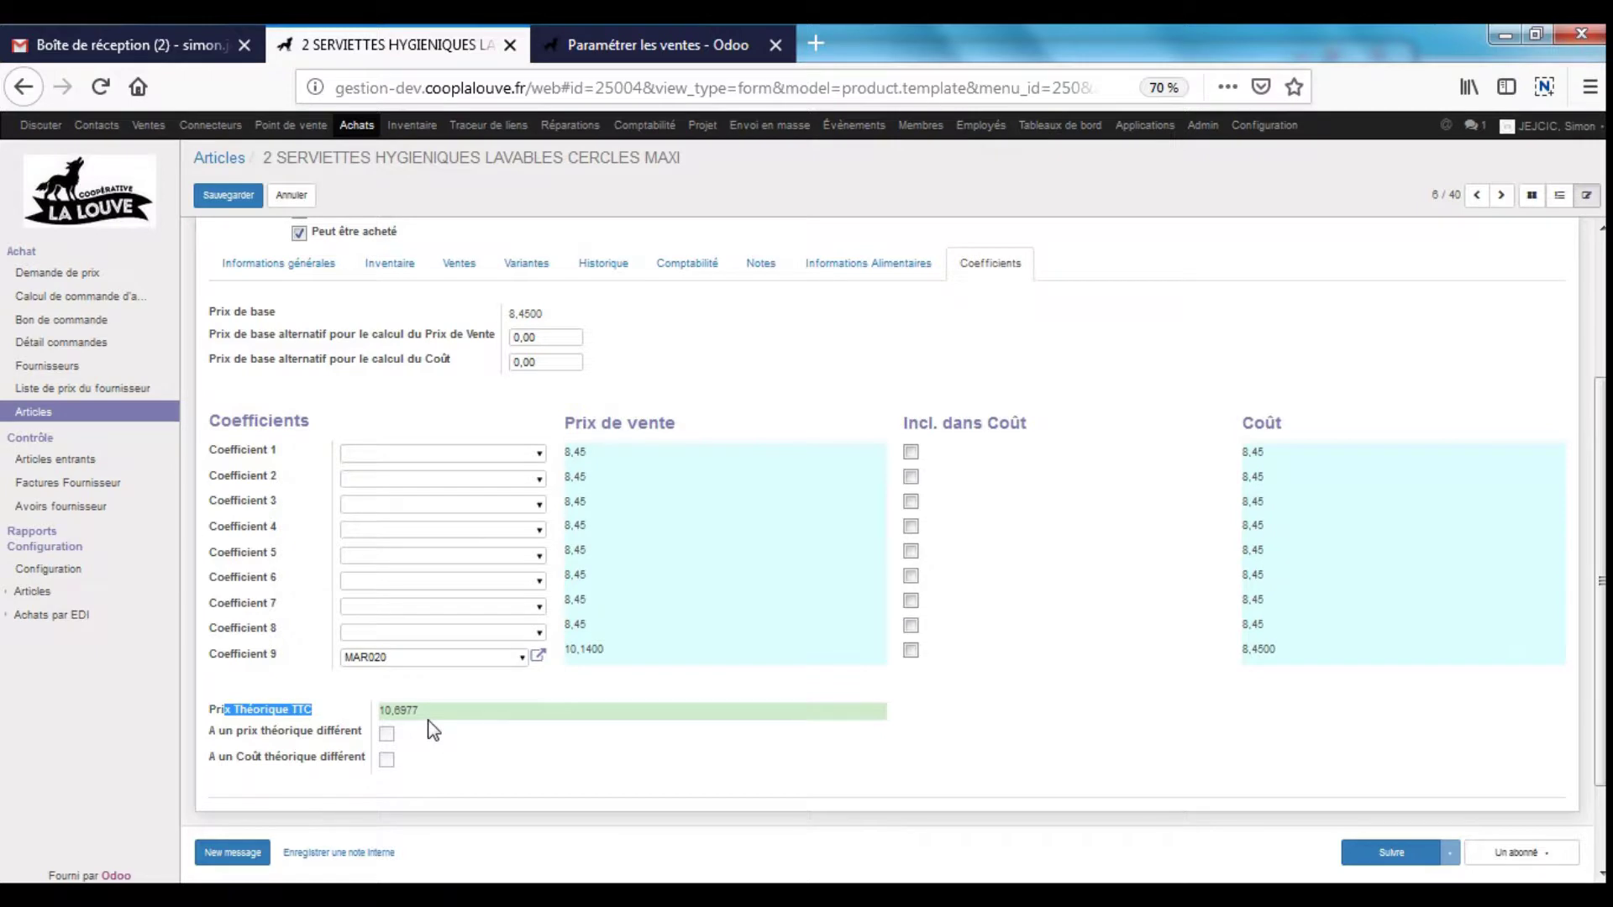
drag(216, 313, 298, 321)
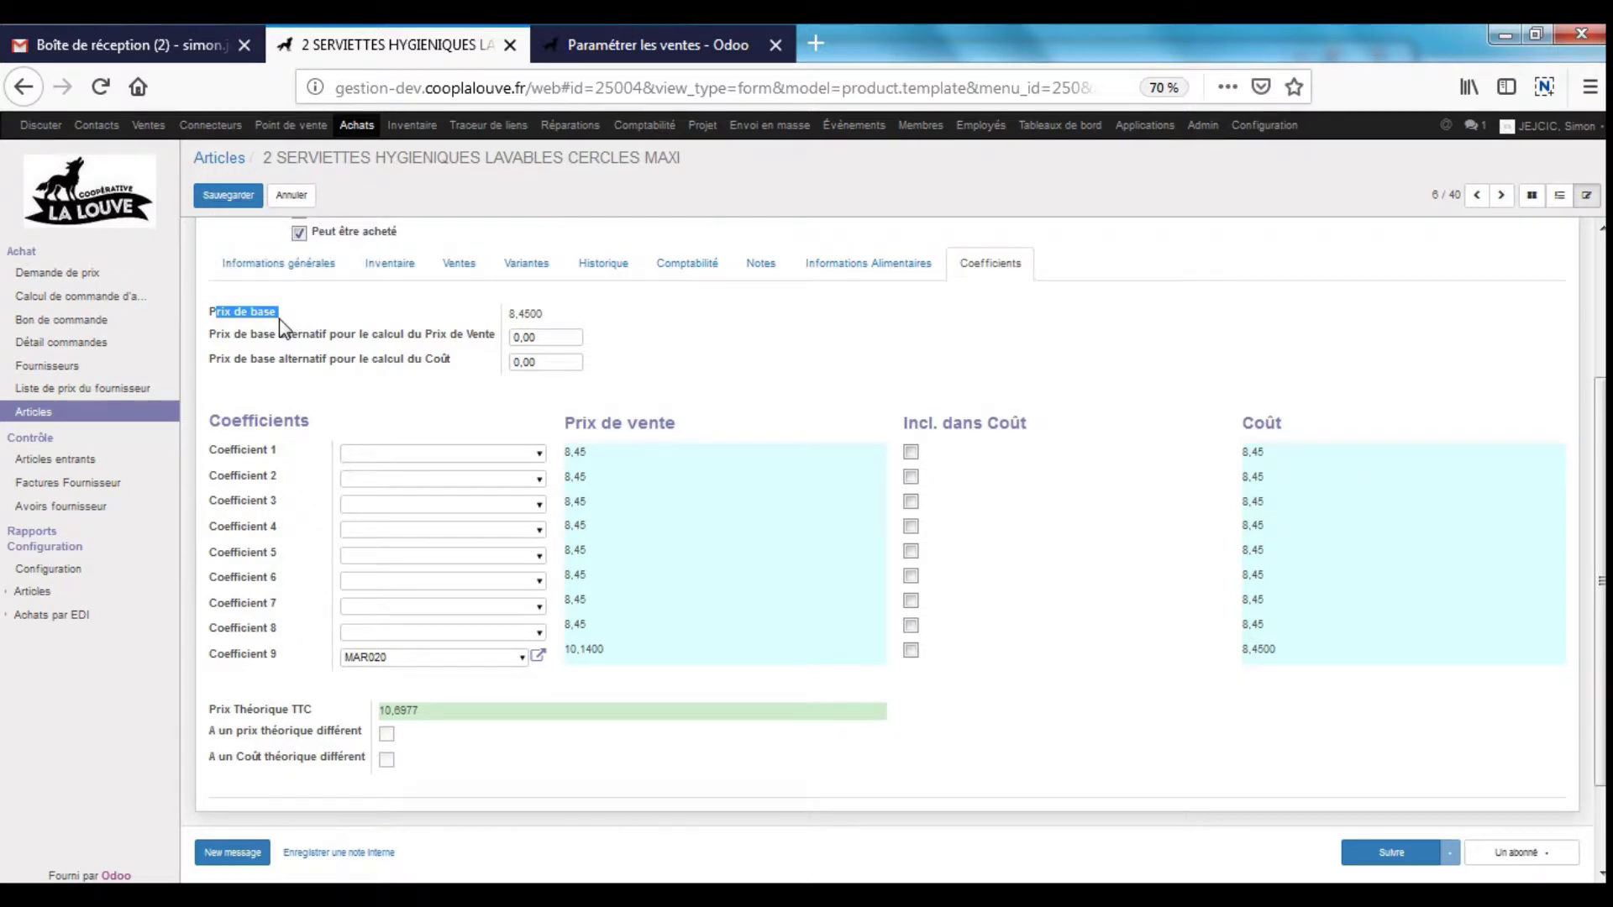
click(278, 263)
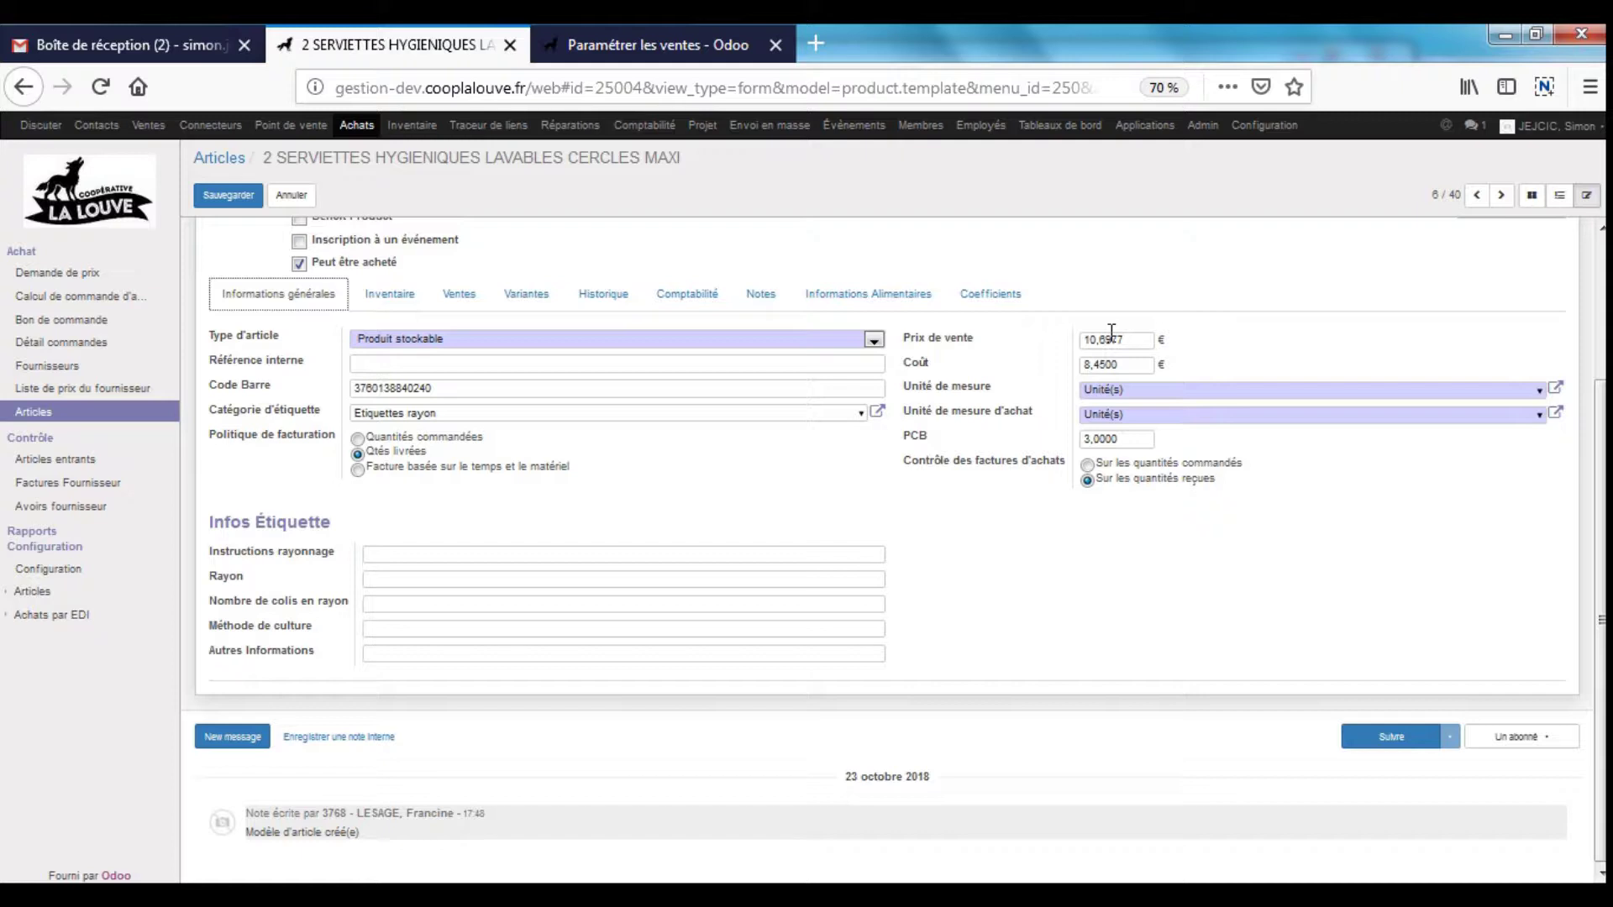
double_click(1105, 365)
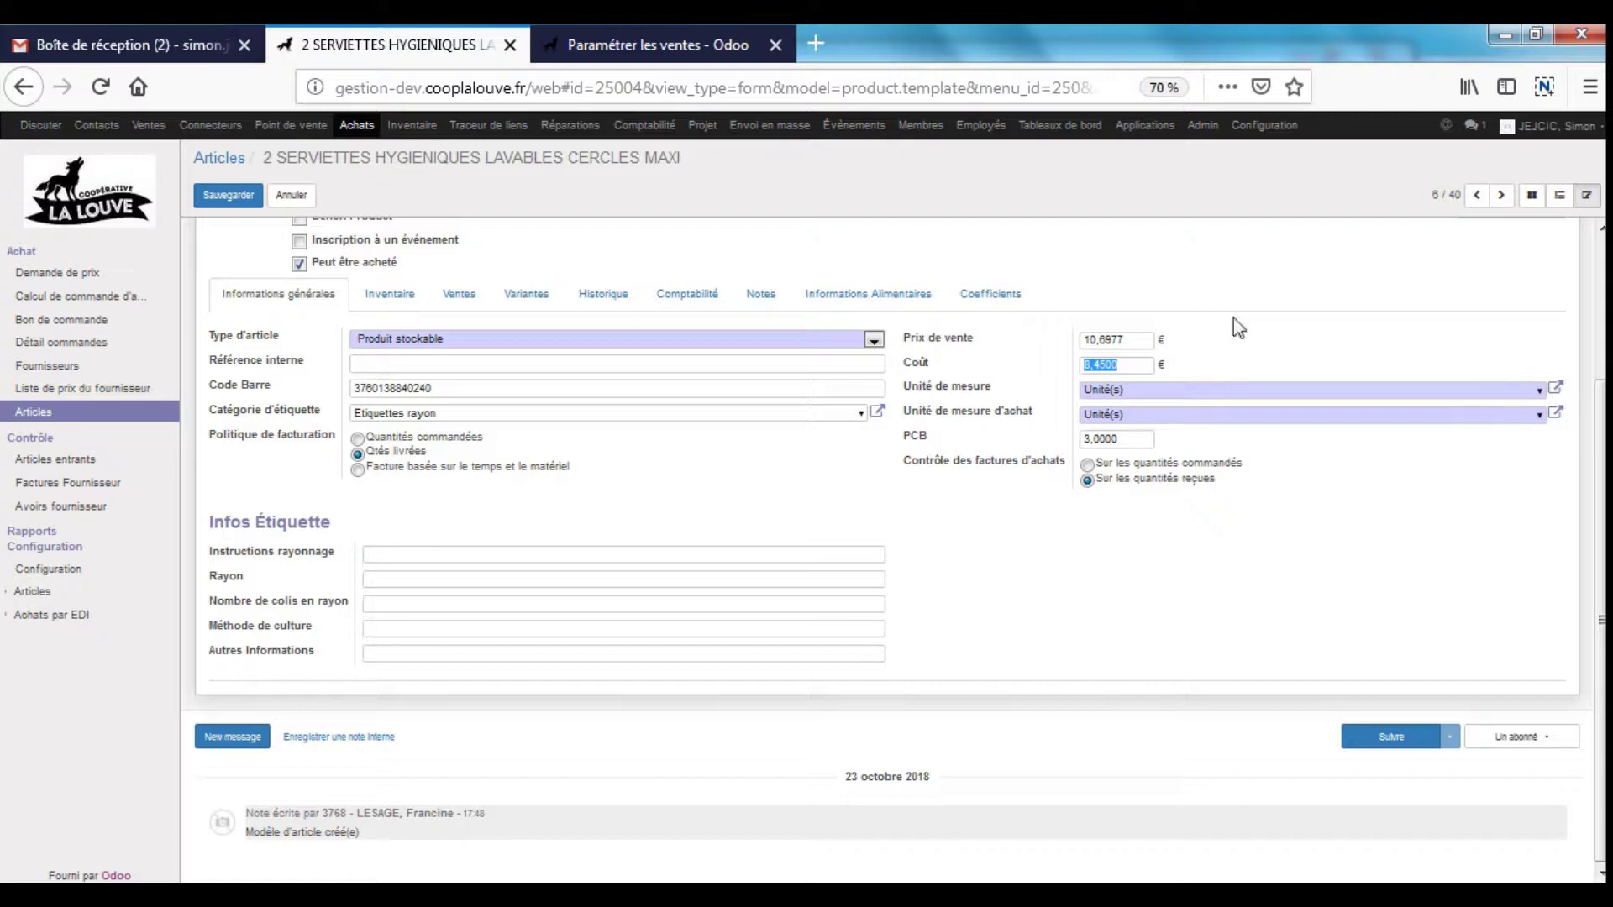
double_click(1117, 340)
scroll(1260, 502, up, 2)
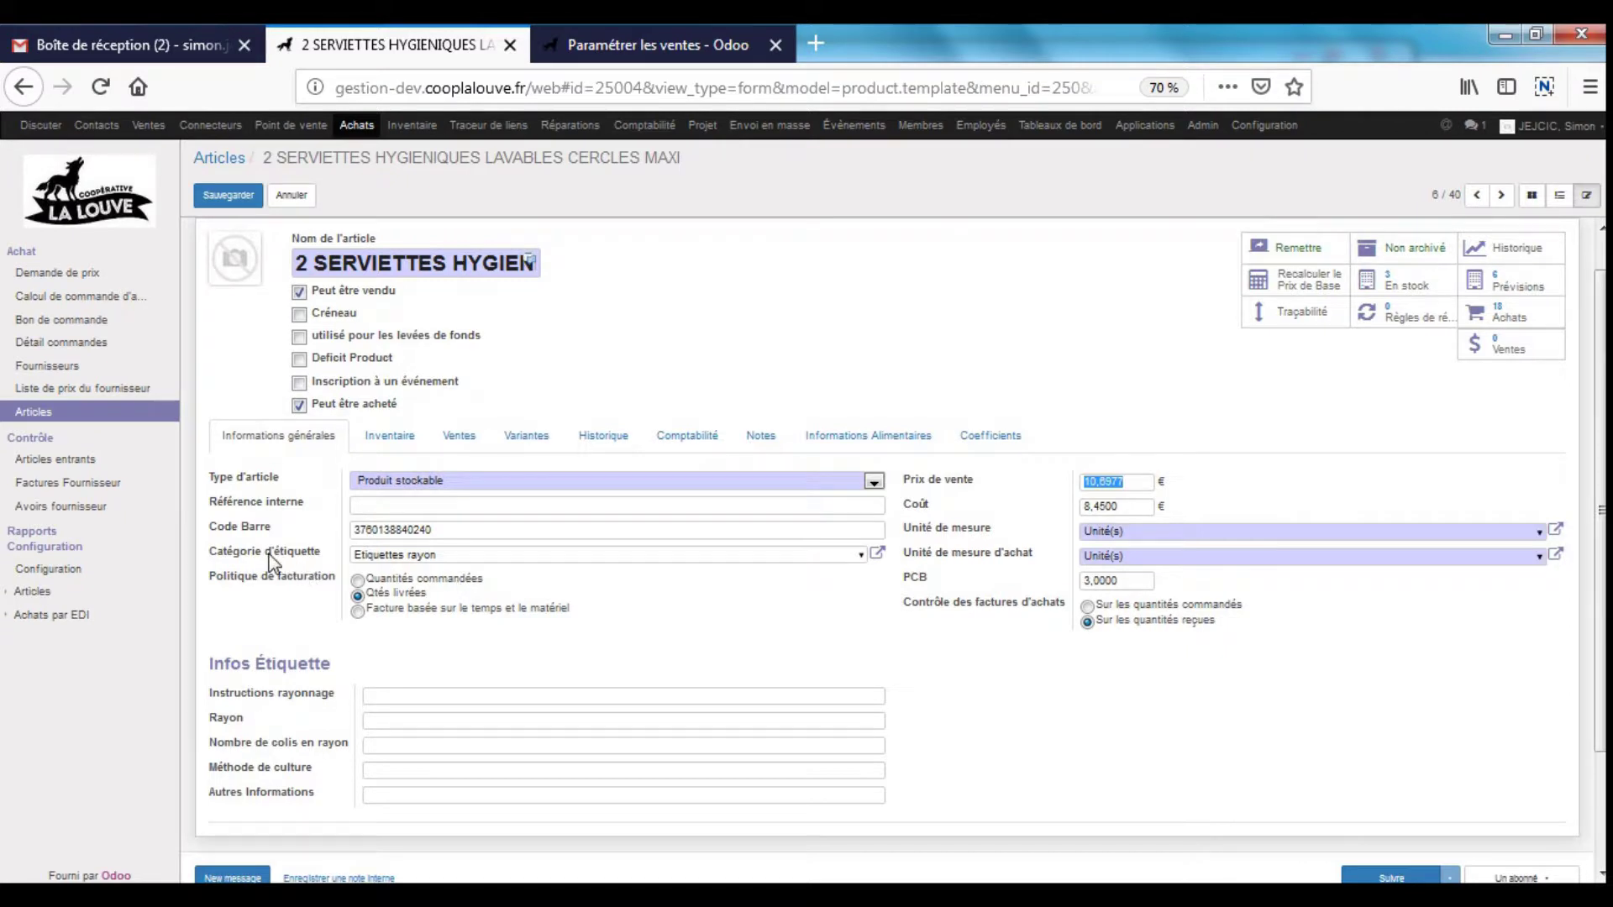
drag(496, 557, 222, 556)
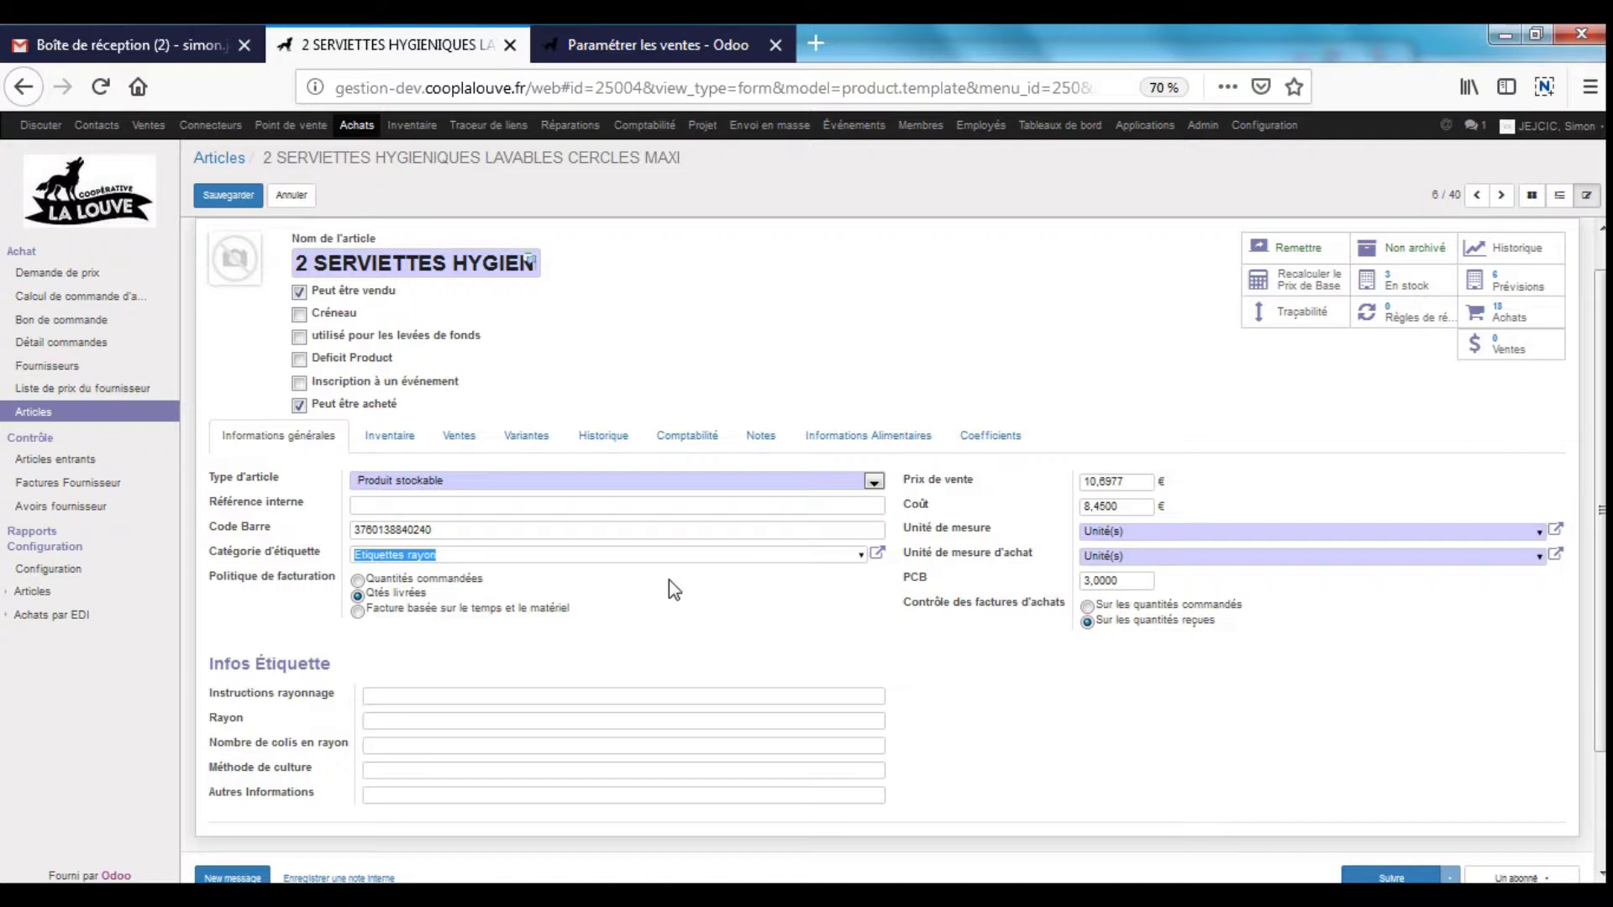
- Inspect the Etiquettes rayon label category and bring up the label categories overview
click(880, 556)
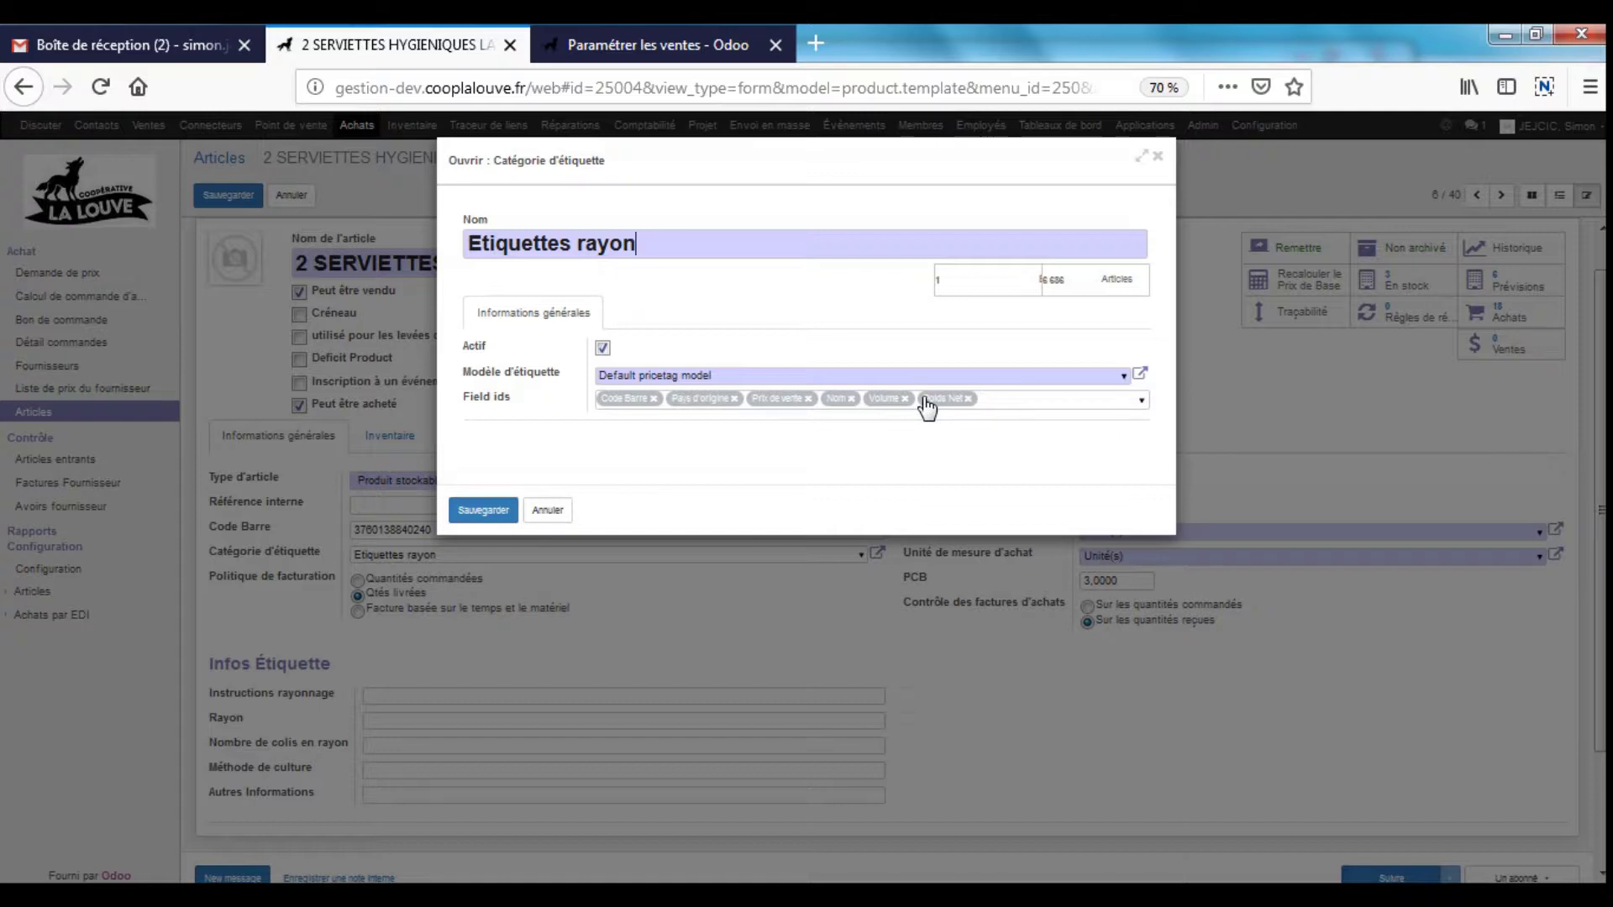
click(555, 511)
click(663, 52)
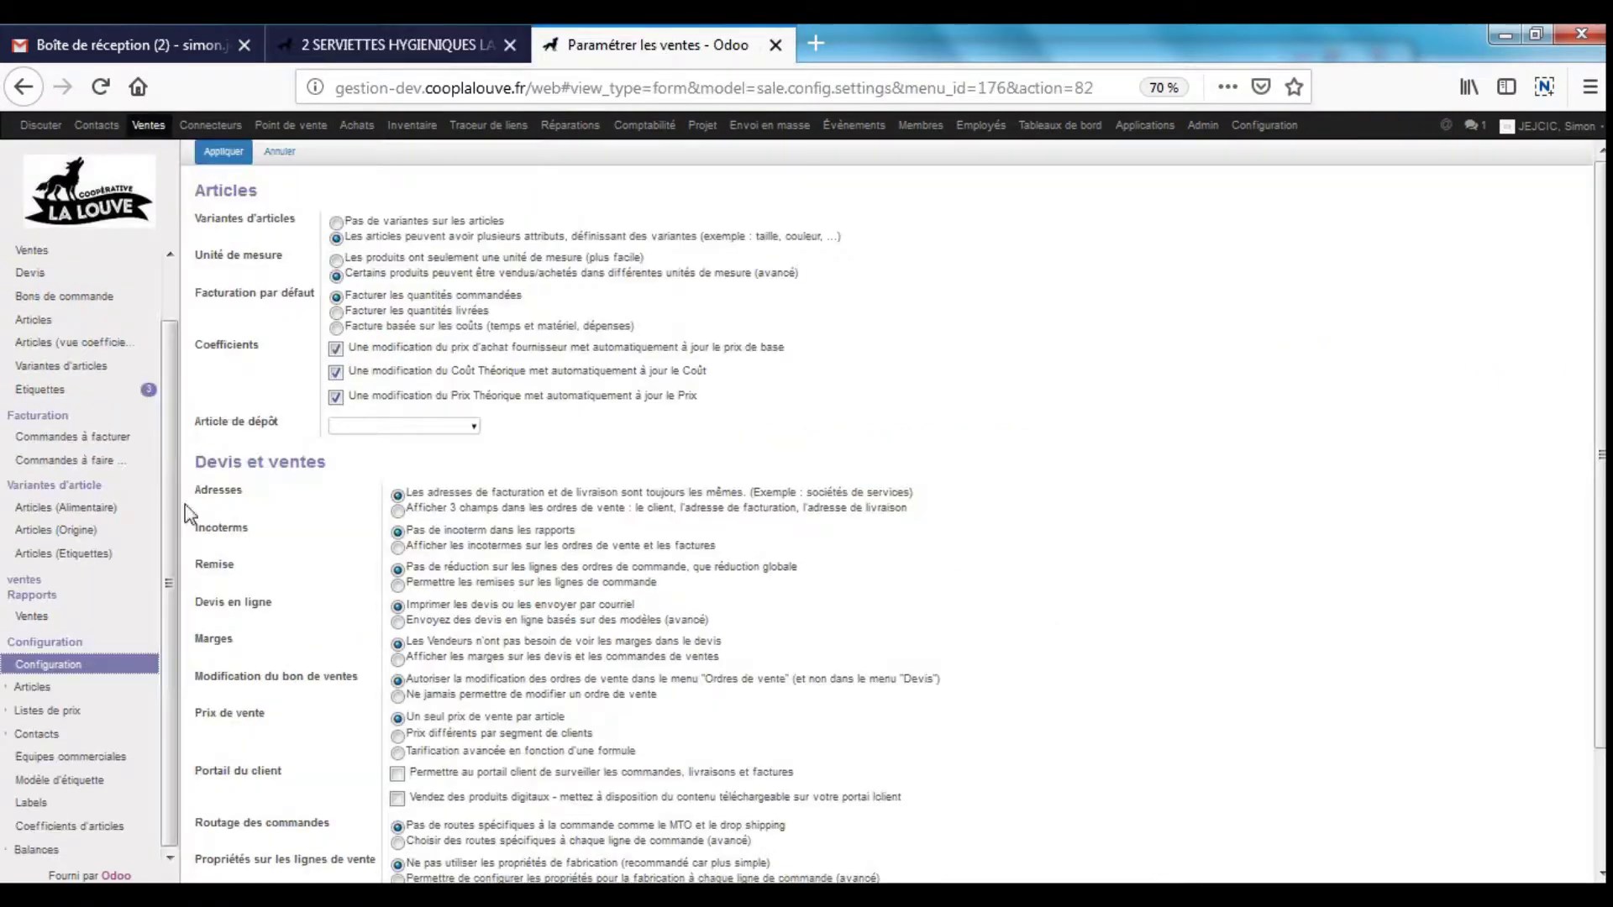
click(42, 389)
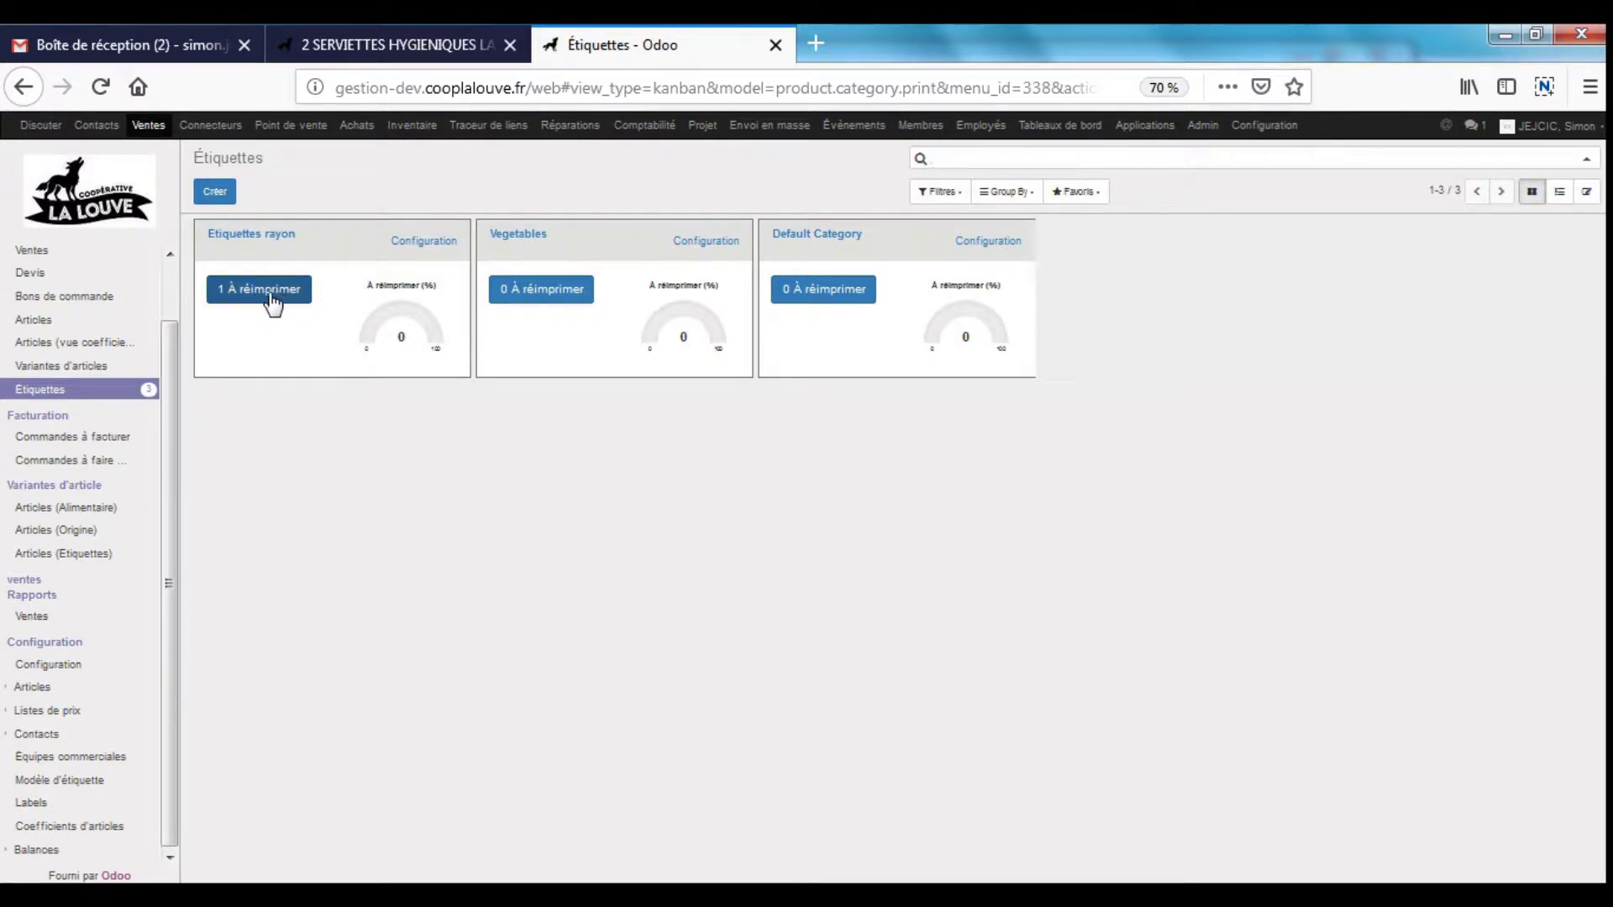
click(392, 47)
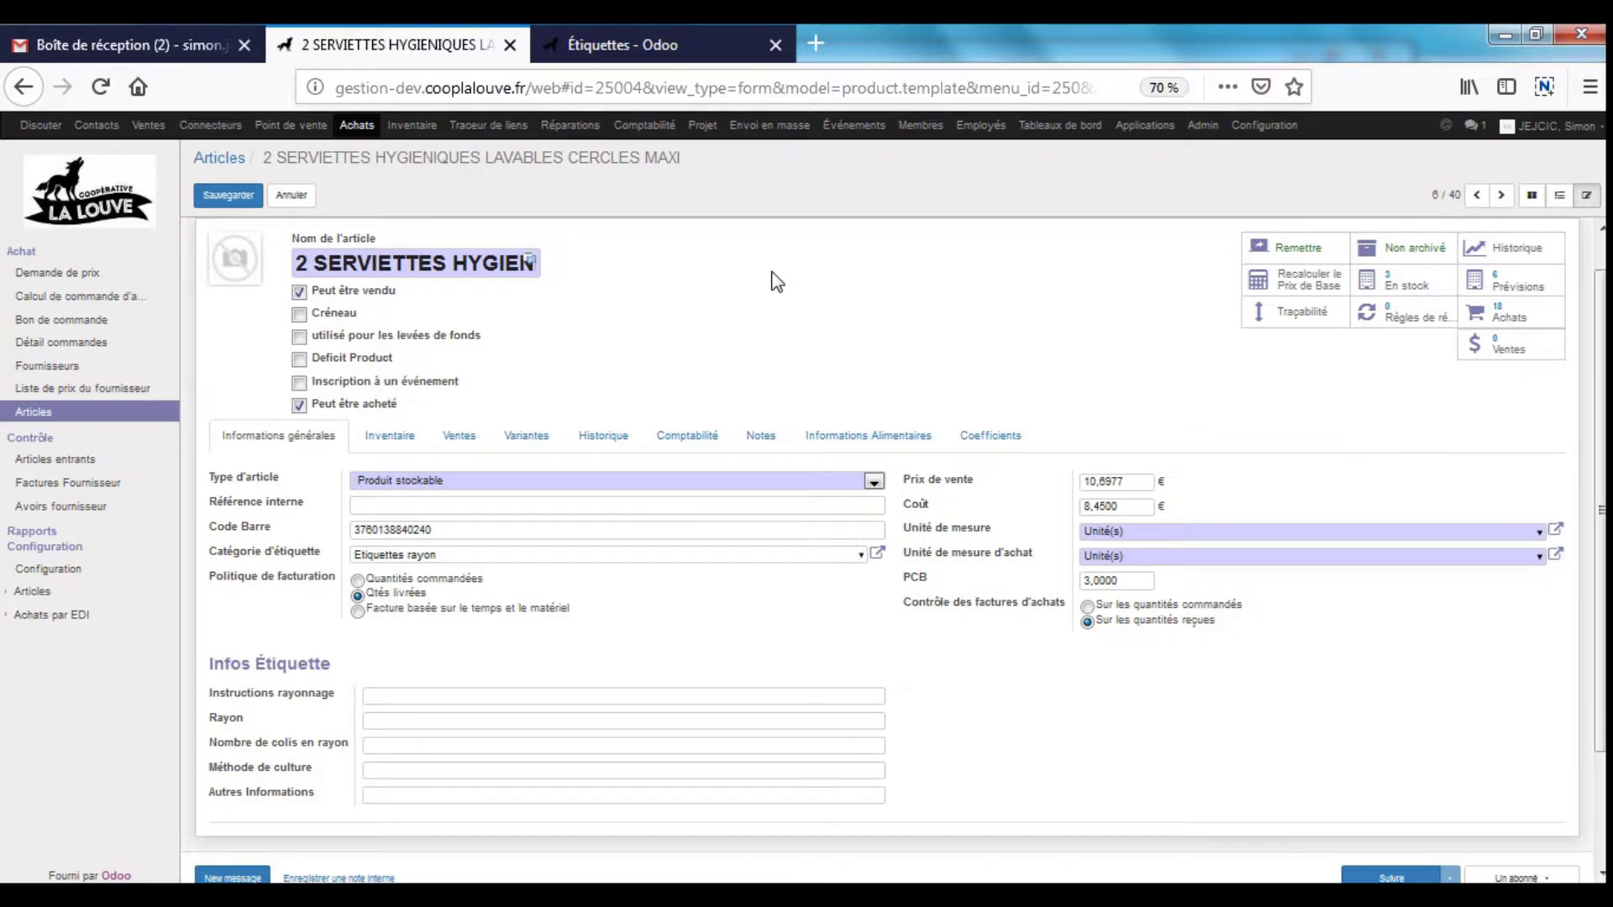
click(653, 52)
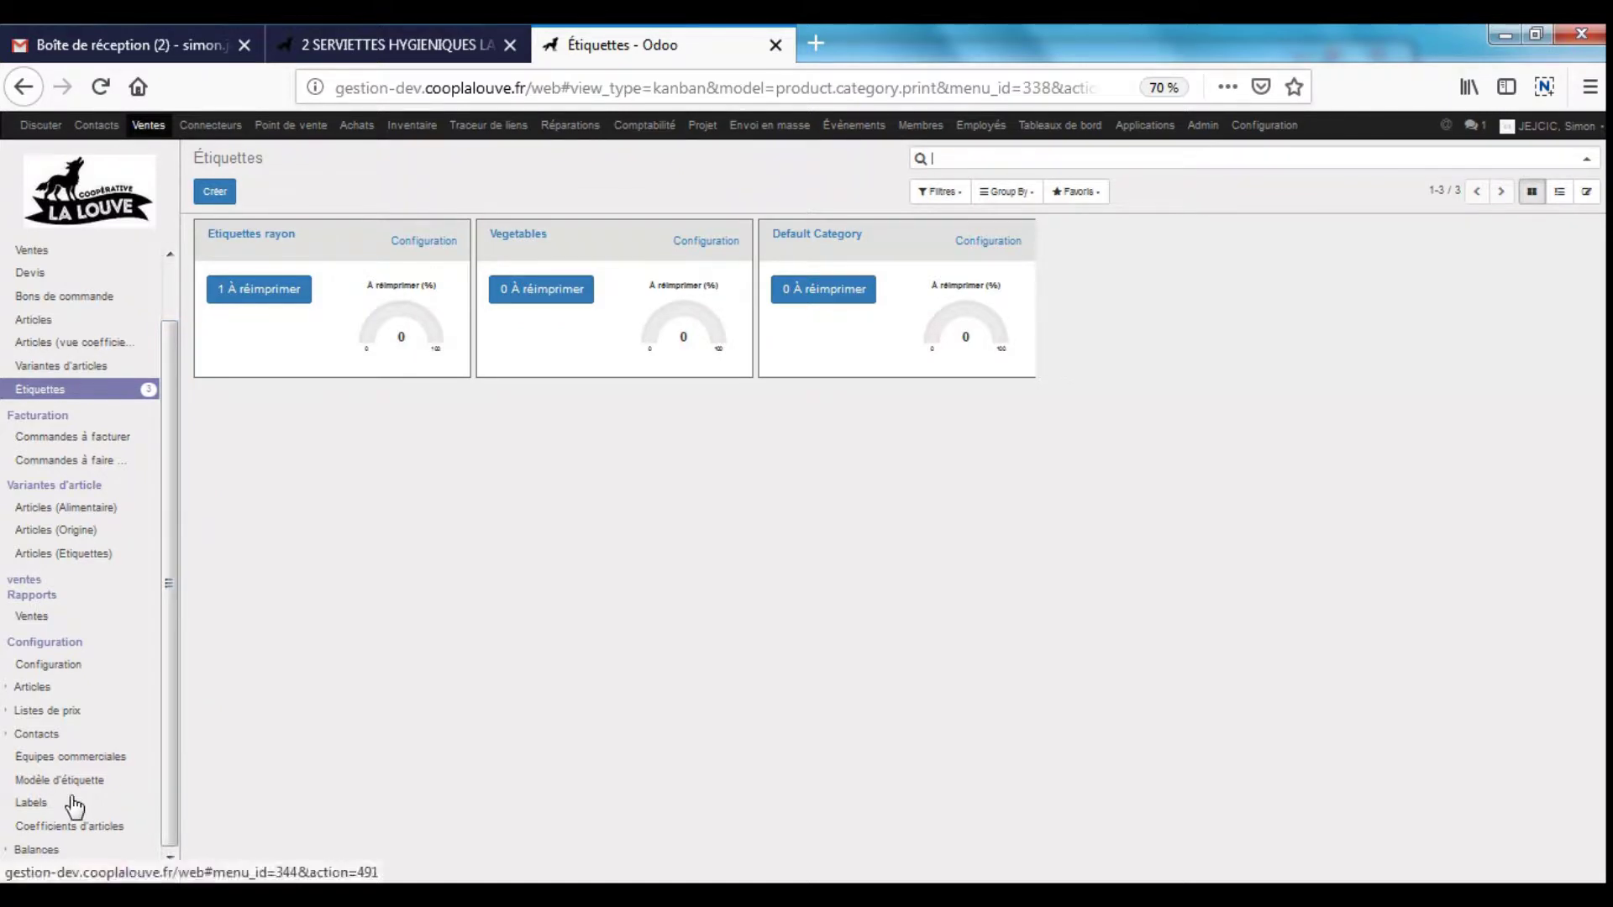
- Open the Balances > Systèmes de balances list showing Système Bizerba
click(50, 850)
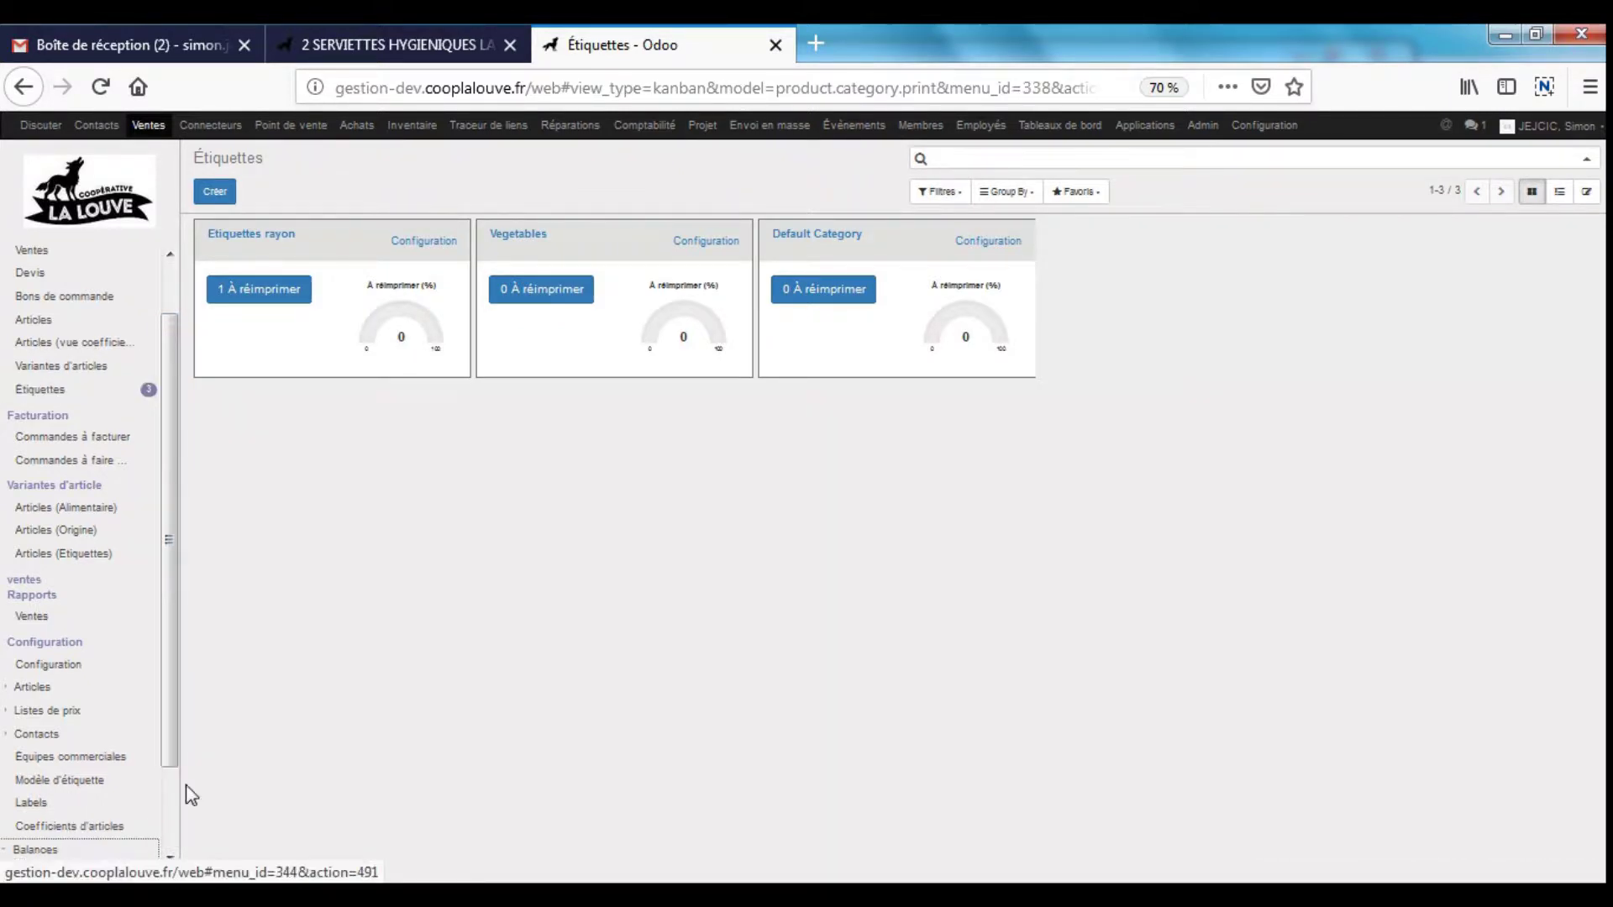
scroll(164, 806, down, 3)
click(82, 771)
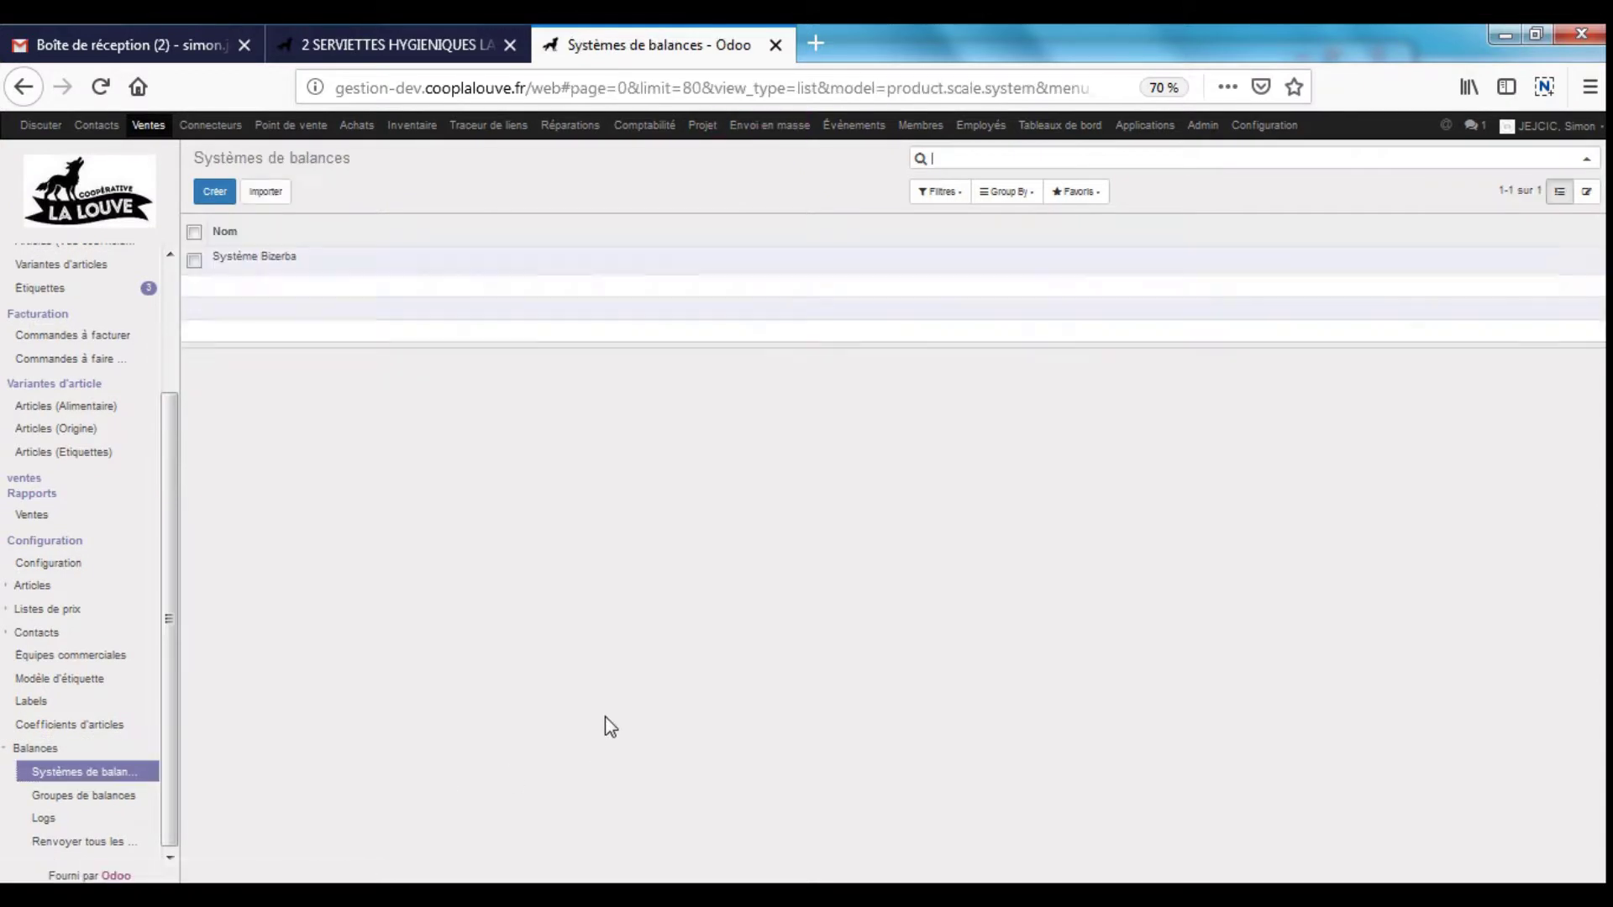
- Inspect Système Bizerba, cancel resending all products, and open the unsent scale Logs
click(317, 266)
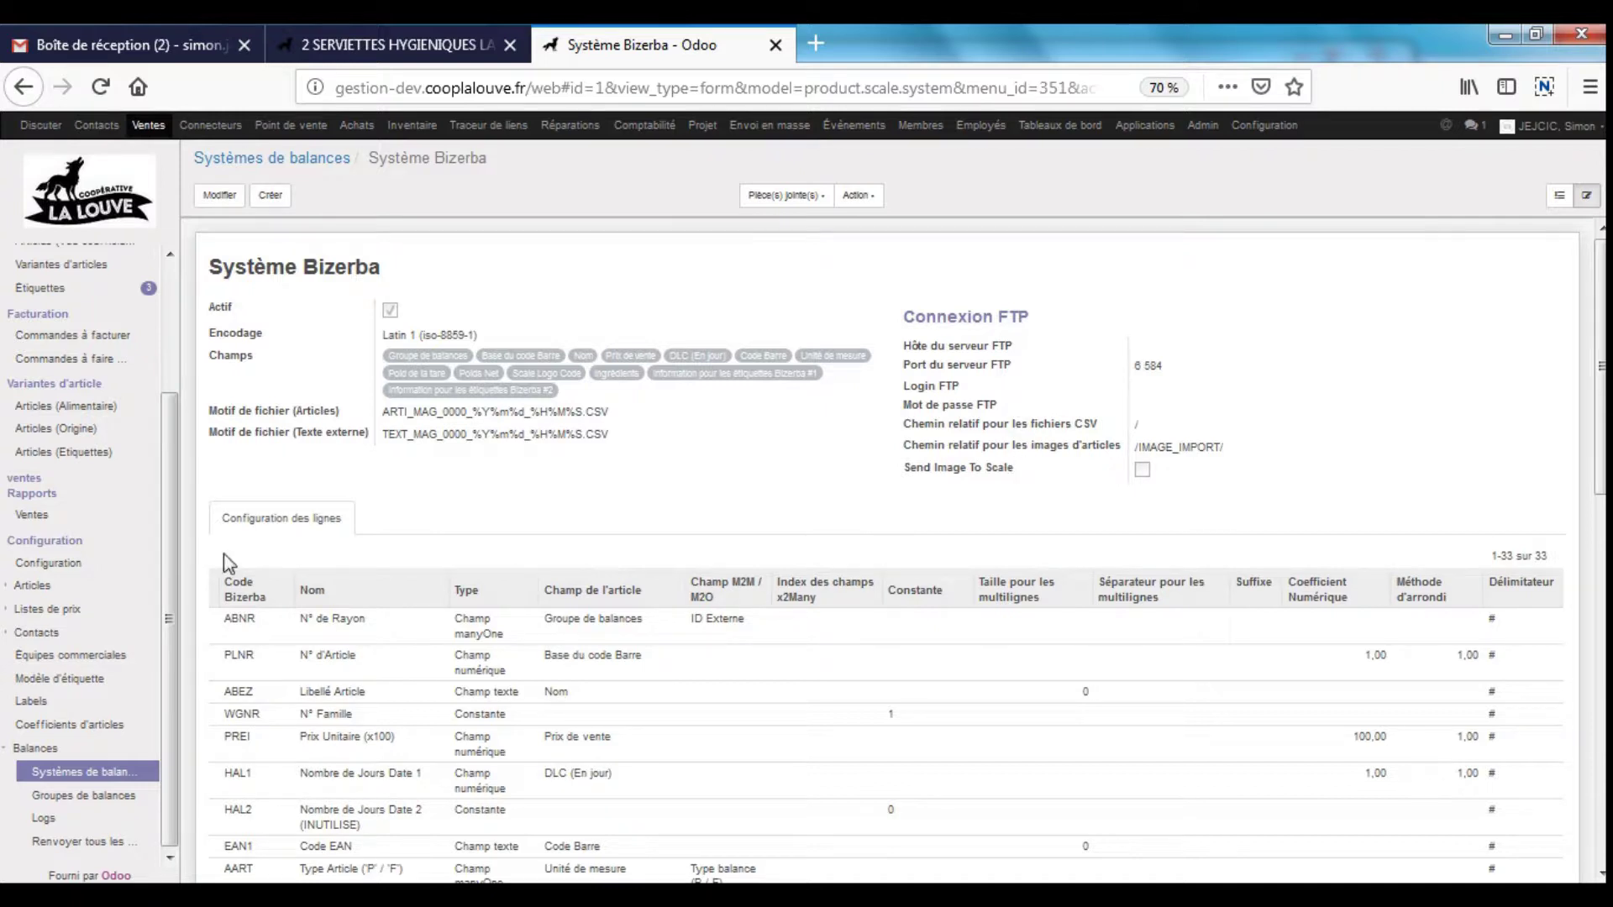
scroll(619, 666, down, 15)
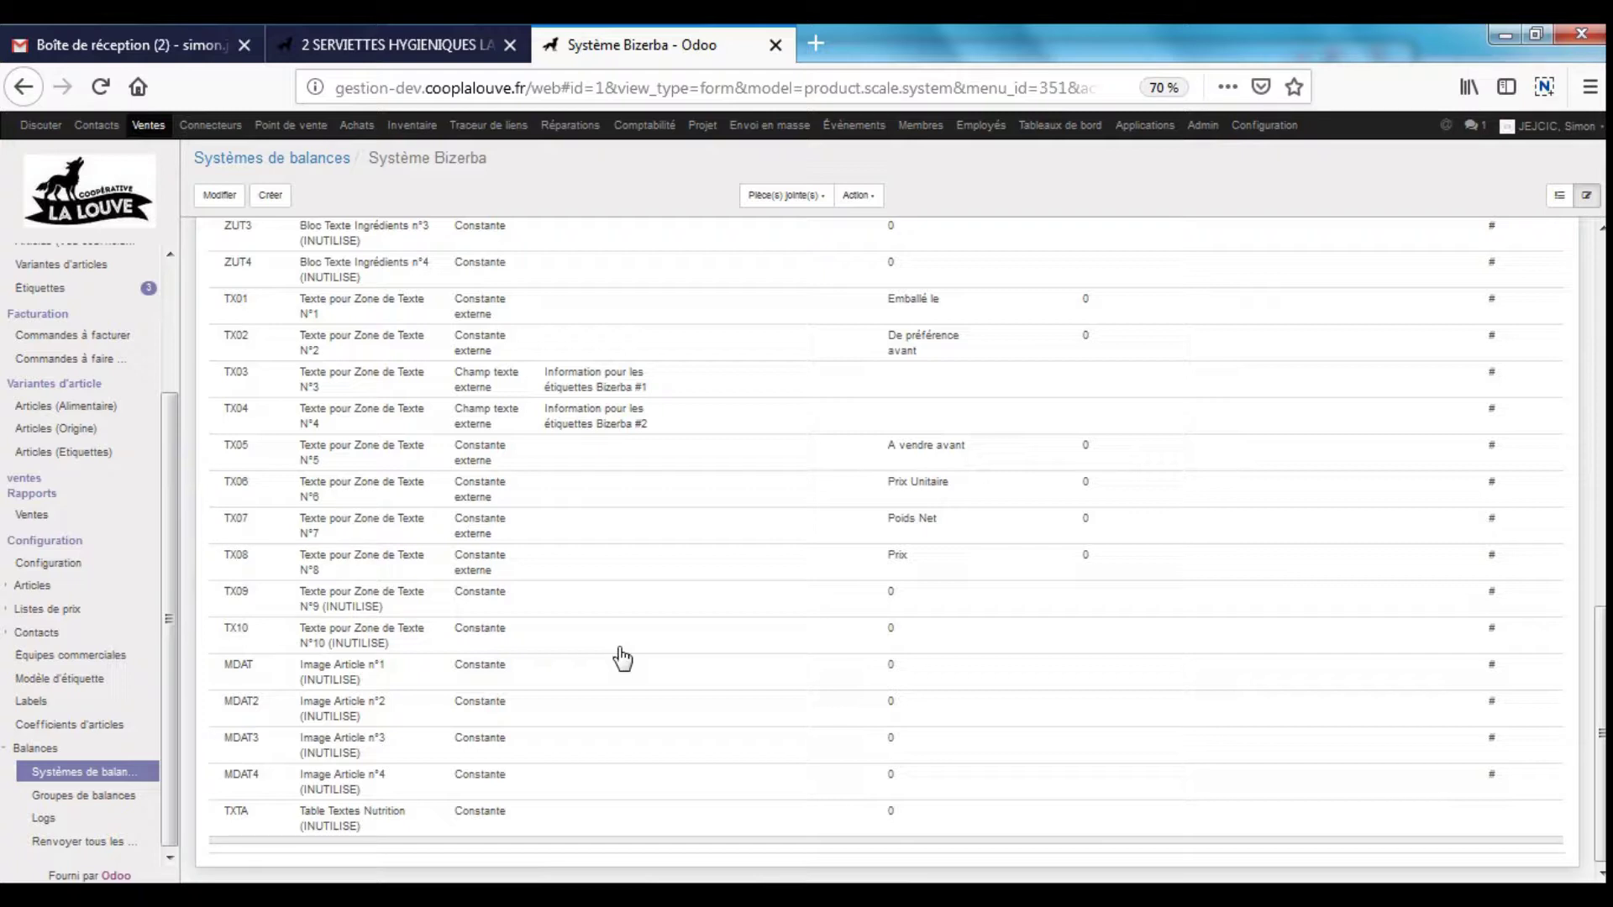
click(108, 843)
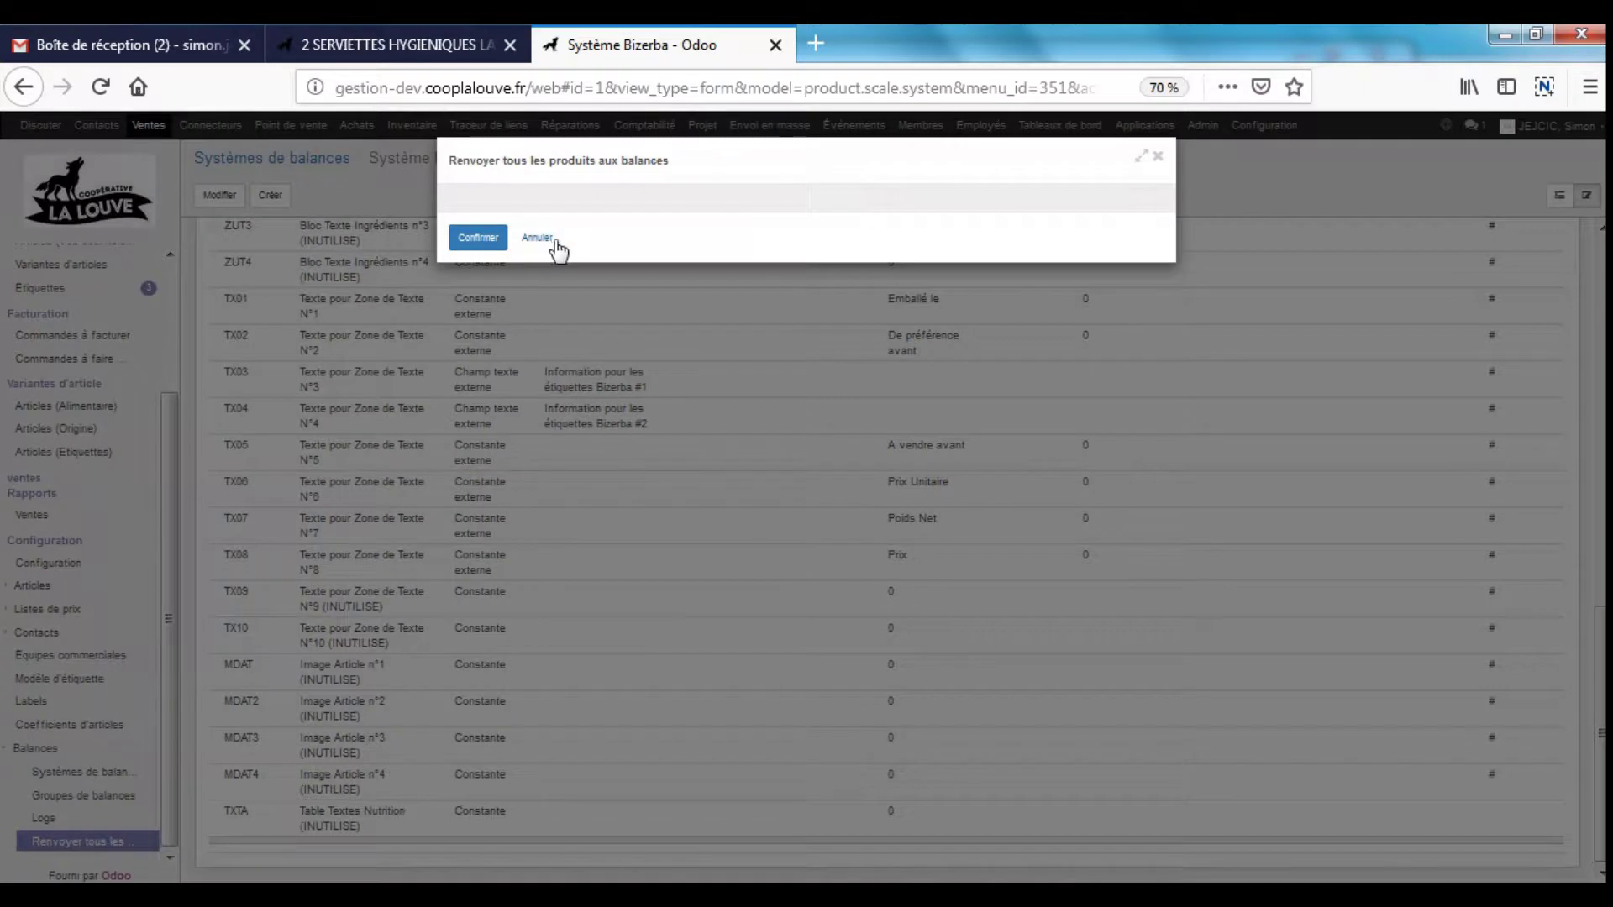
click(538, 239)
click(91, 819)
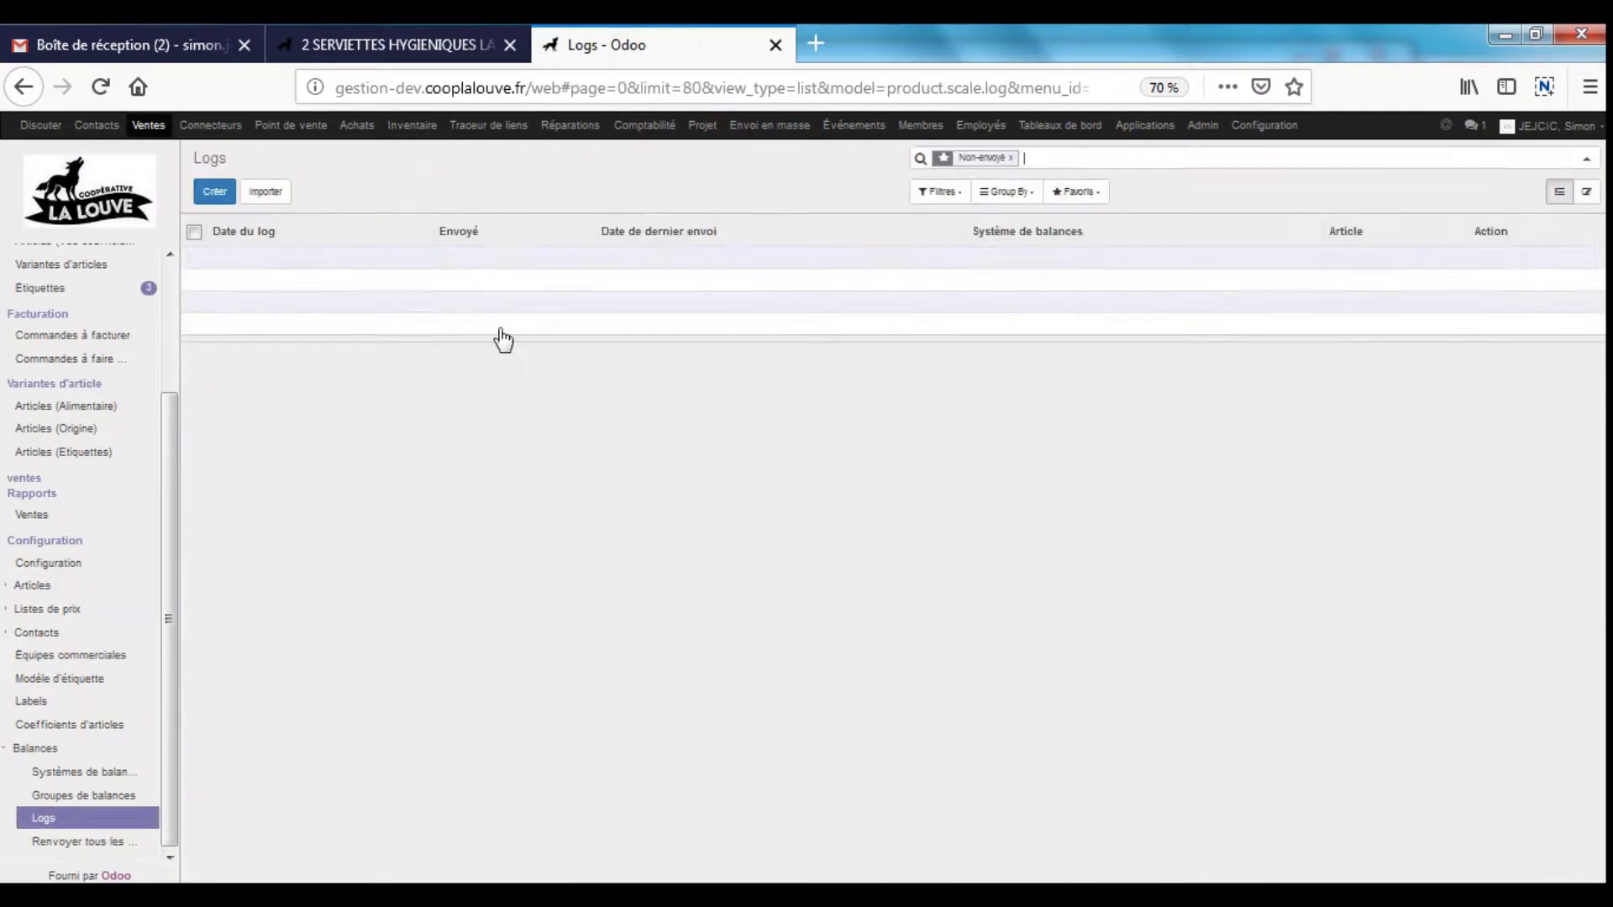
- Drop the Non-envoyé filter and open the TOMATE-RONDE ROUGE GRAPPE BIO log, highlighting its article and external text
click(1010, 158)
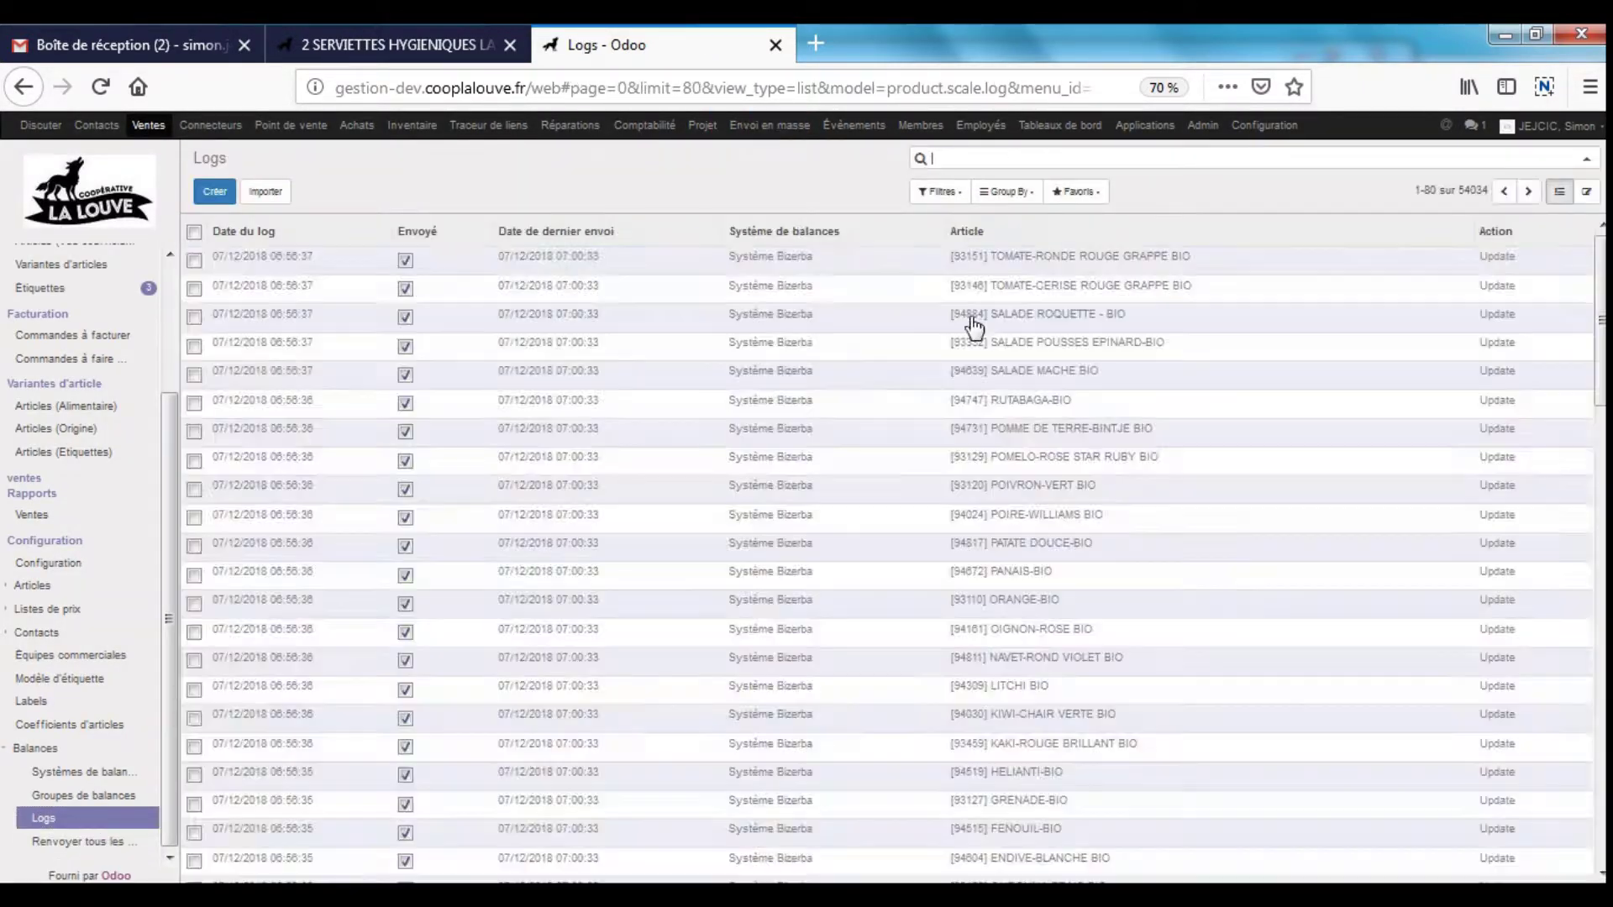
click(534, 261)
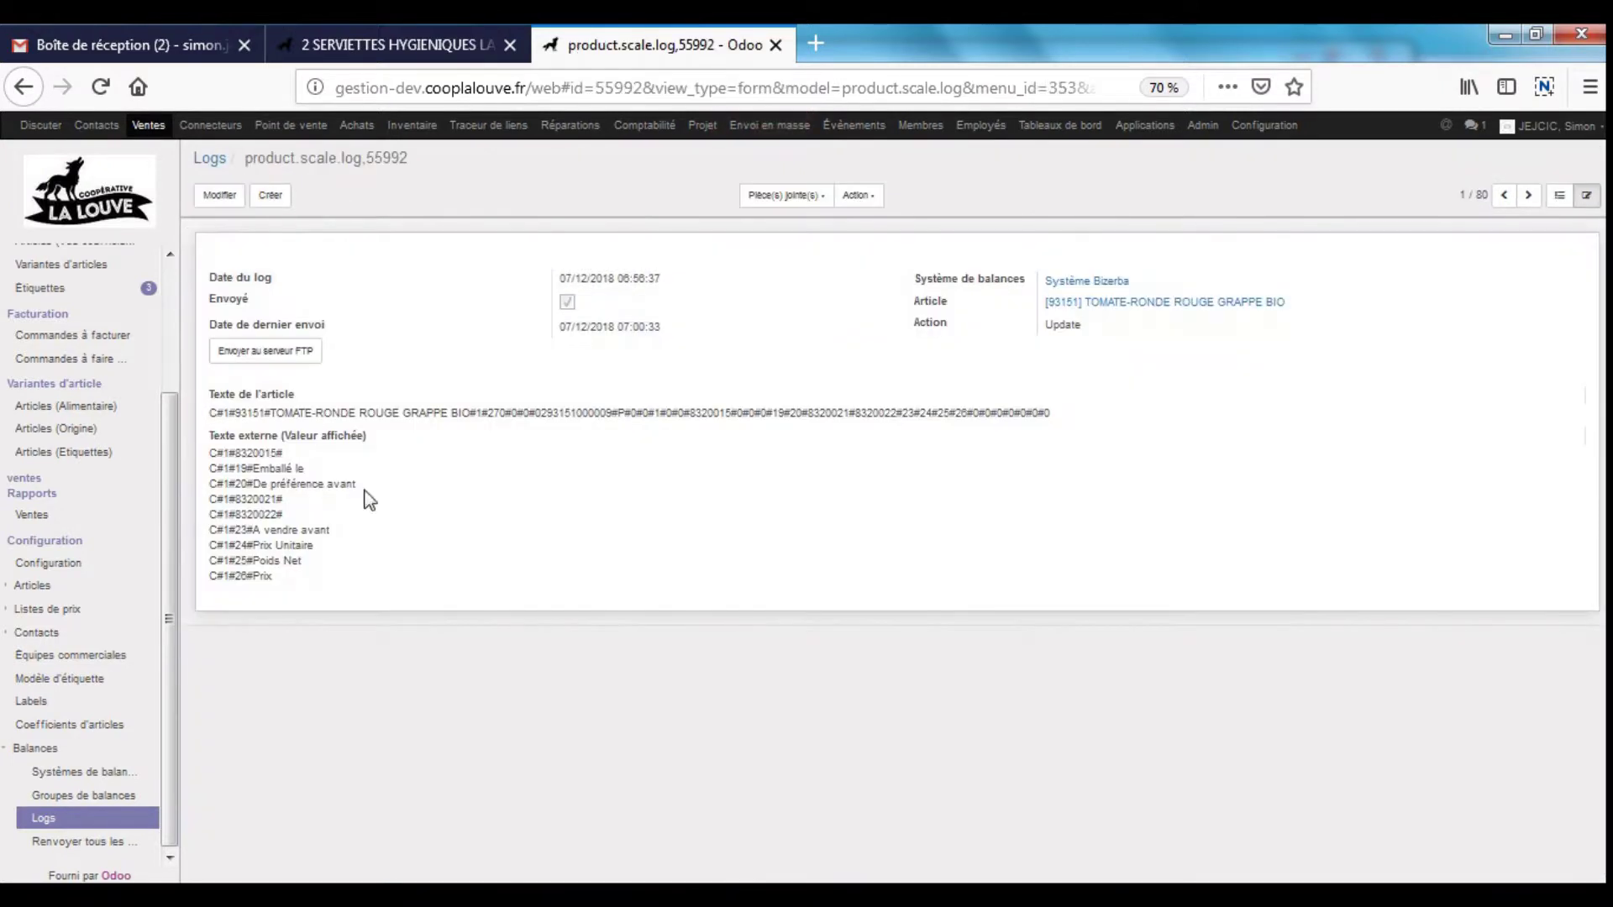
drag(208, 410, 534, 575)
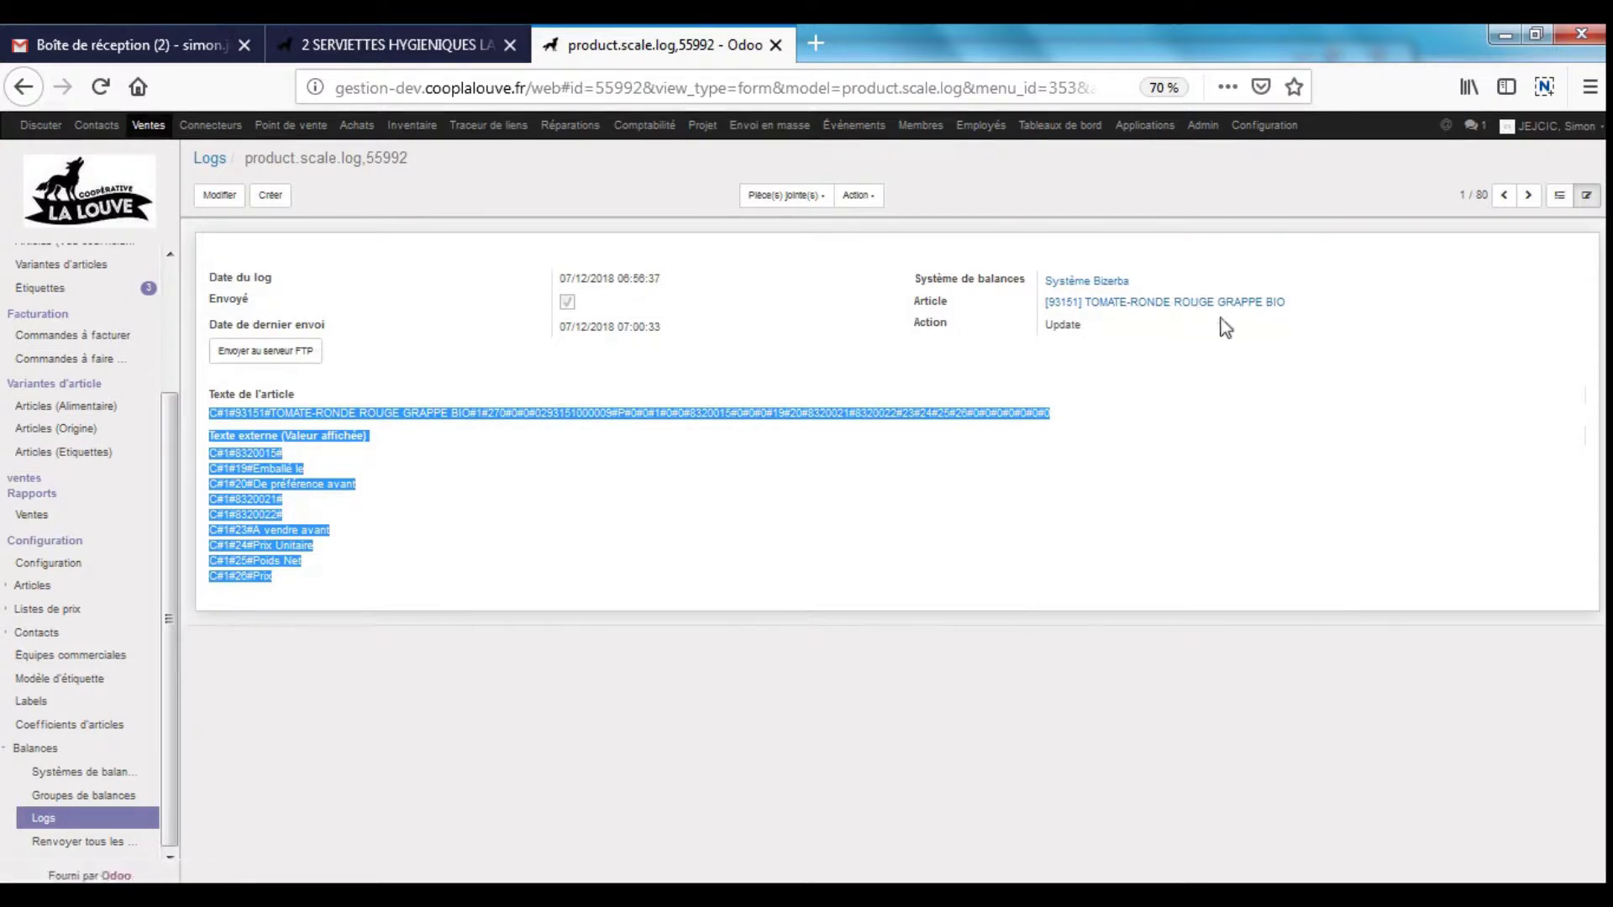
click(445, 516)
drag(313, 451, 478, 587)
click(495, 590)
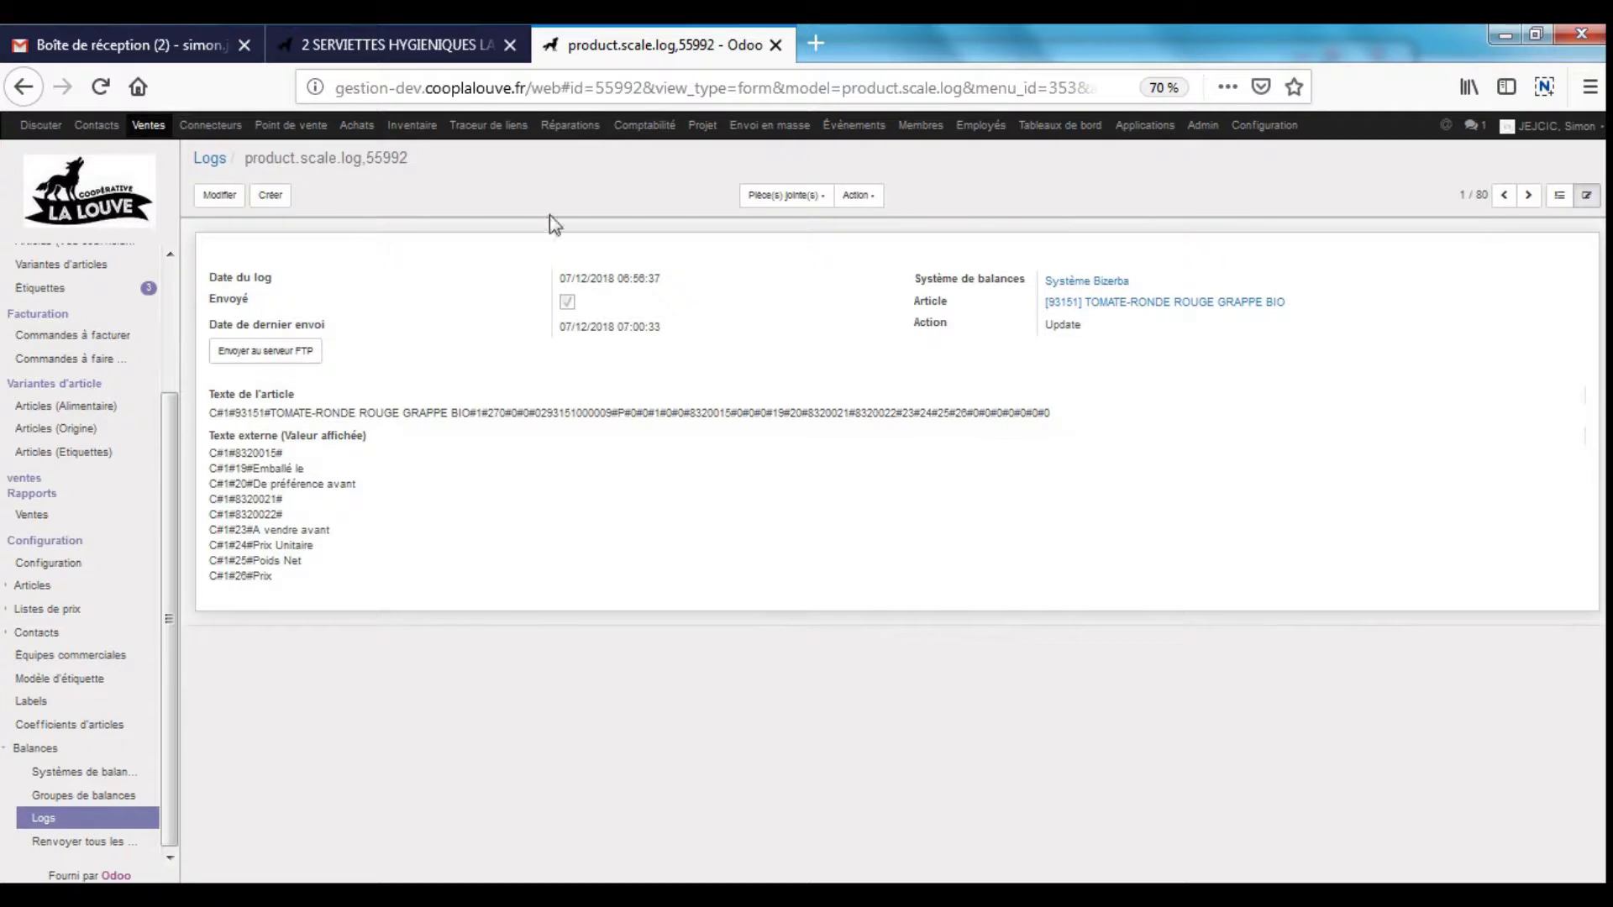
- Switch back to the browser tab holding the sanitary pads product form
click(378, 45)
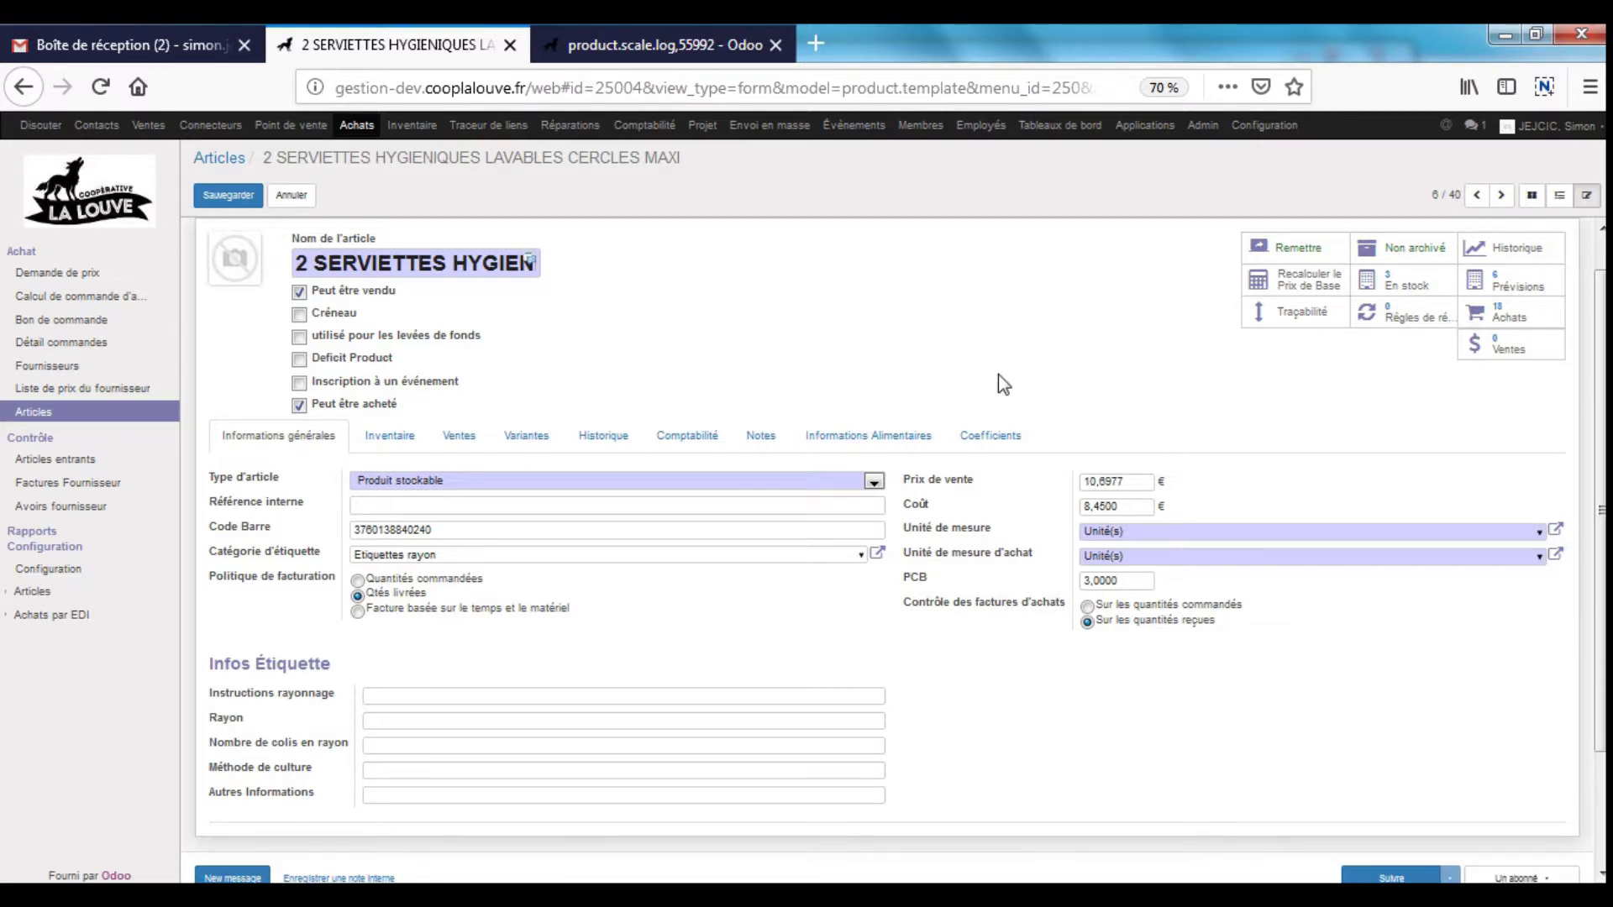
- On Comptabilité, try fiscal category TVA INTRA-EU 20%, revert to ACH-VTE 5.5, and discard the edits
click(703, 447)
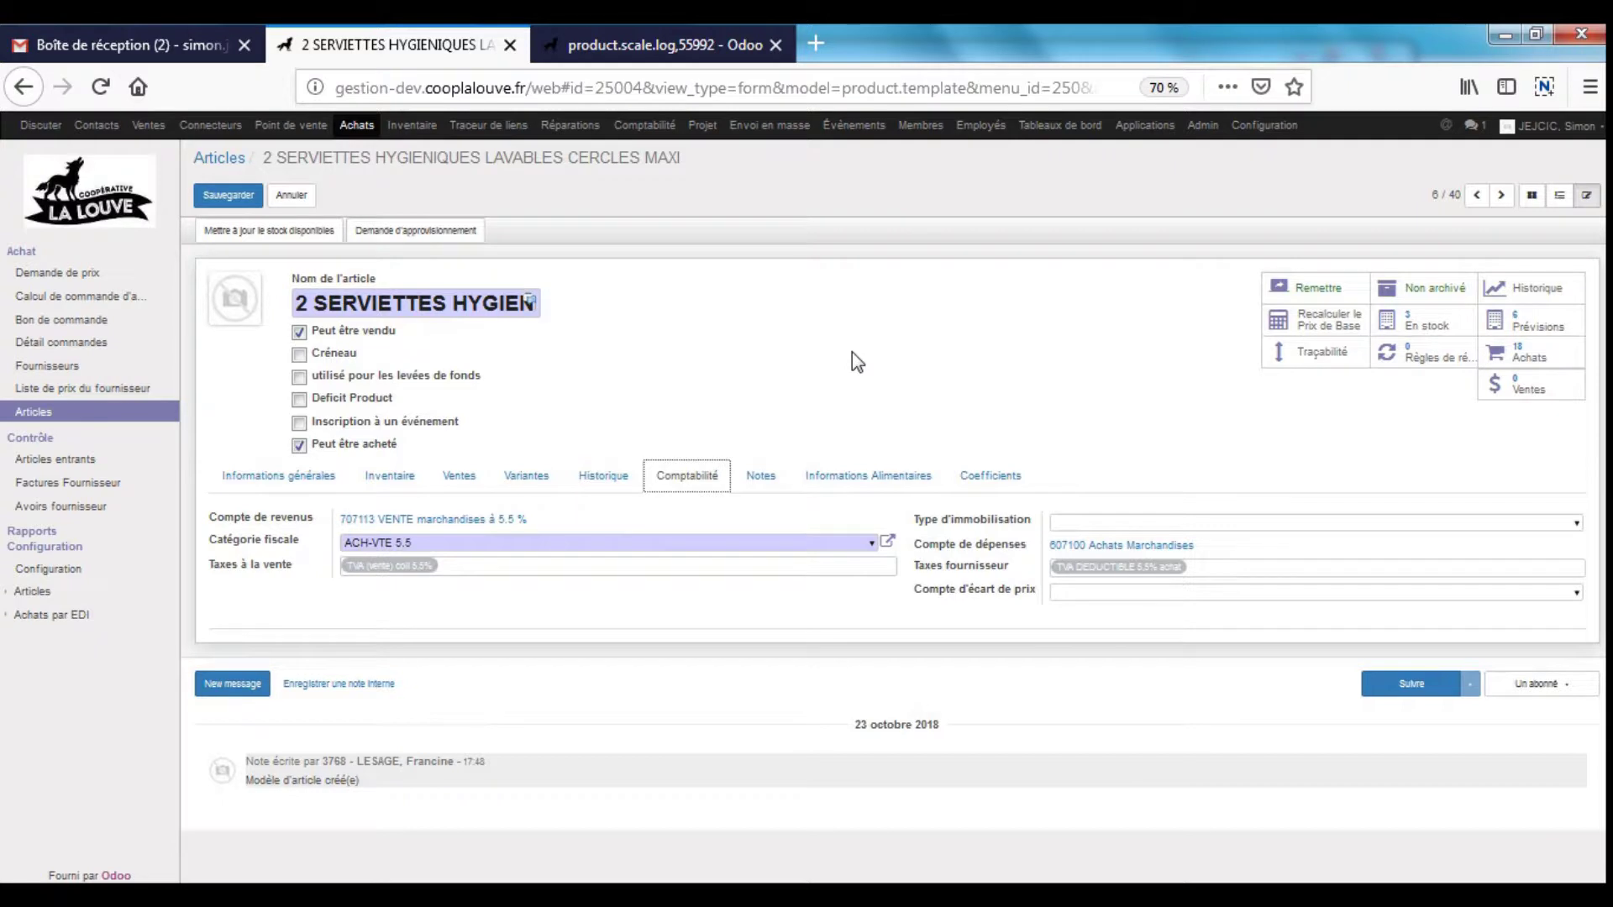
click(753, 543)
key(BackSpace)
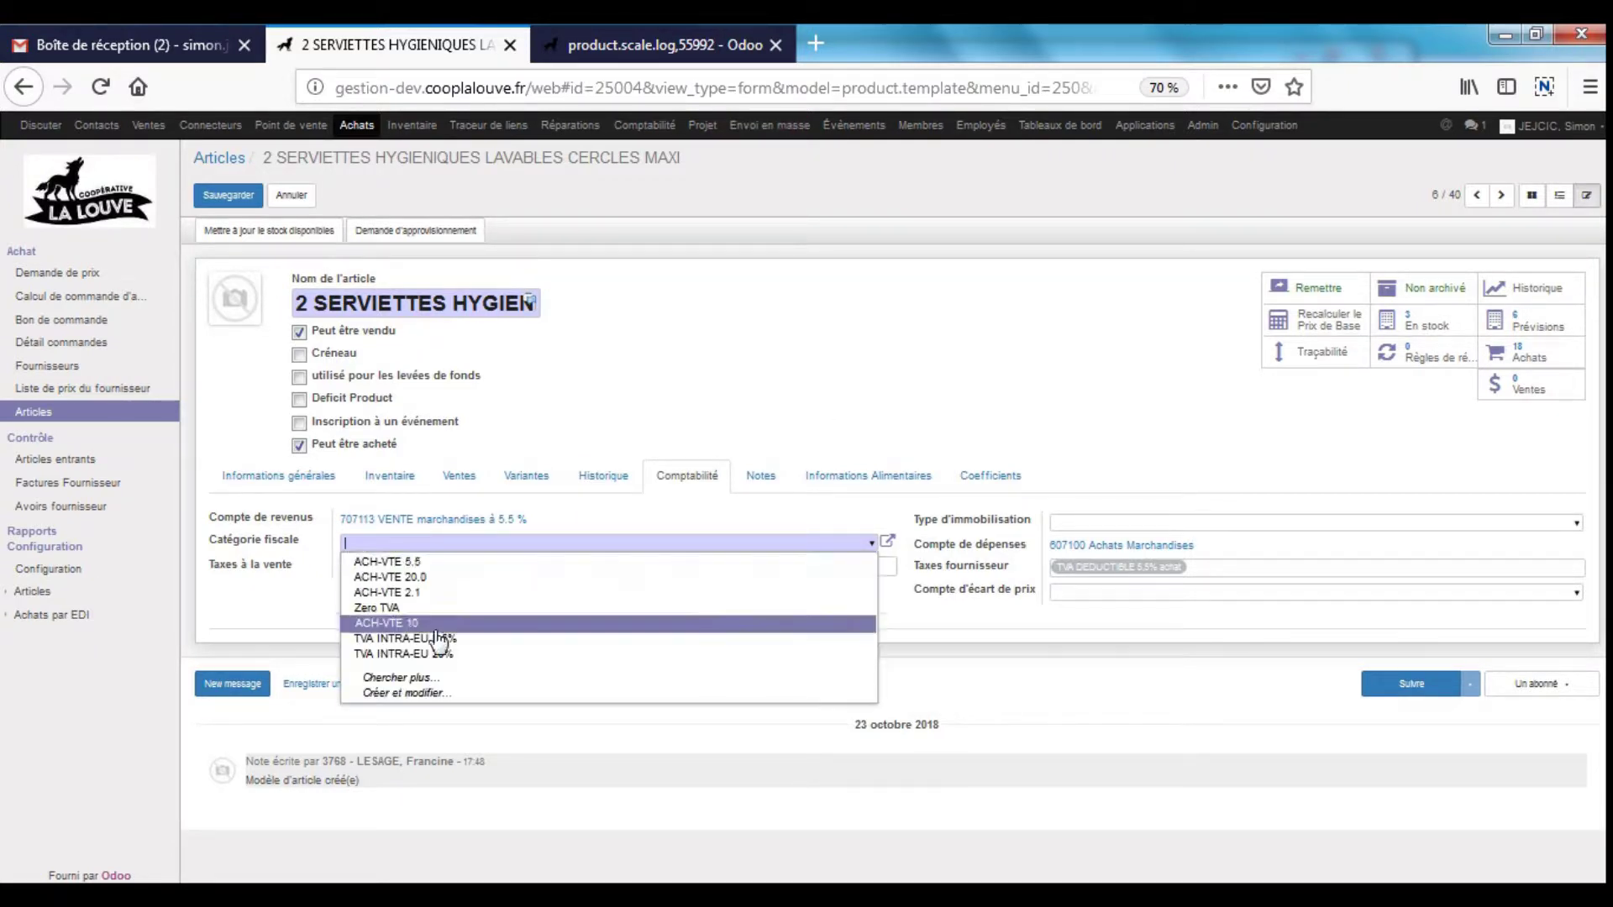
click(438, 656)
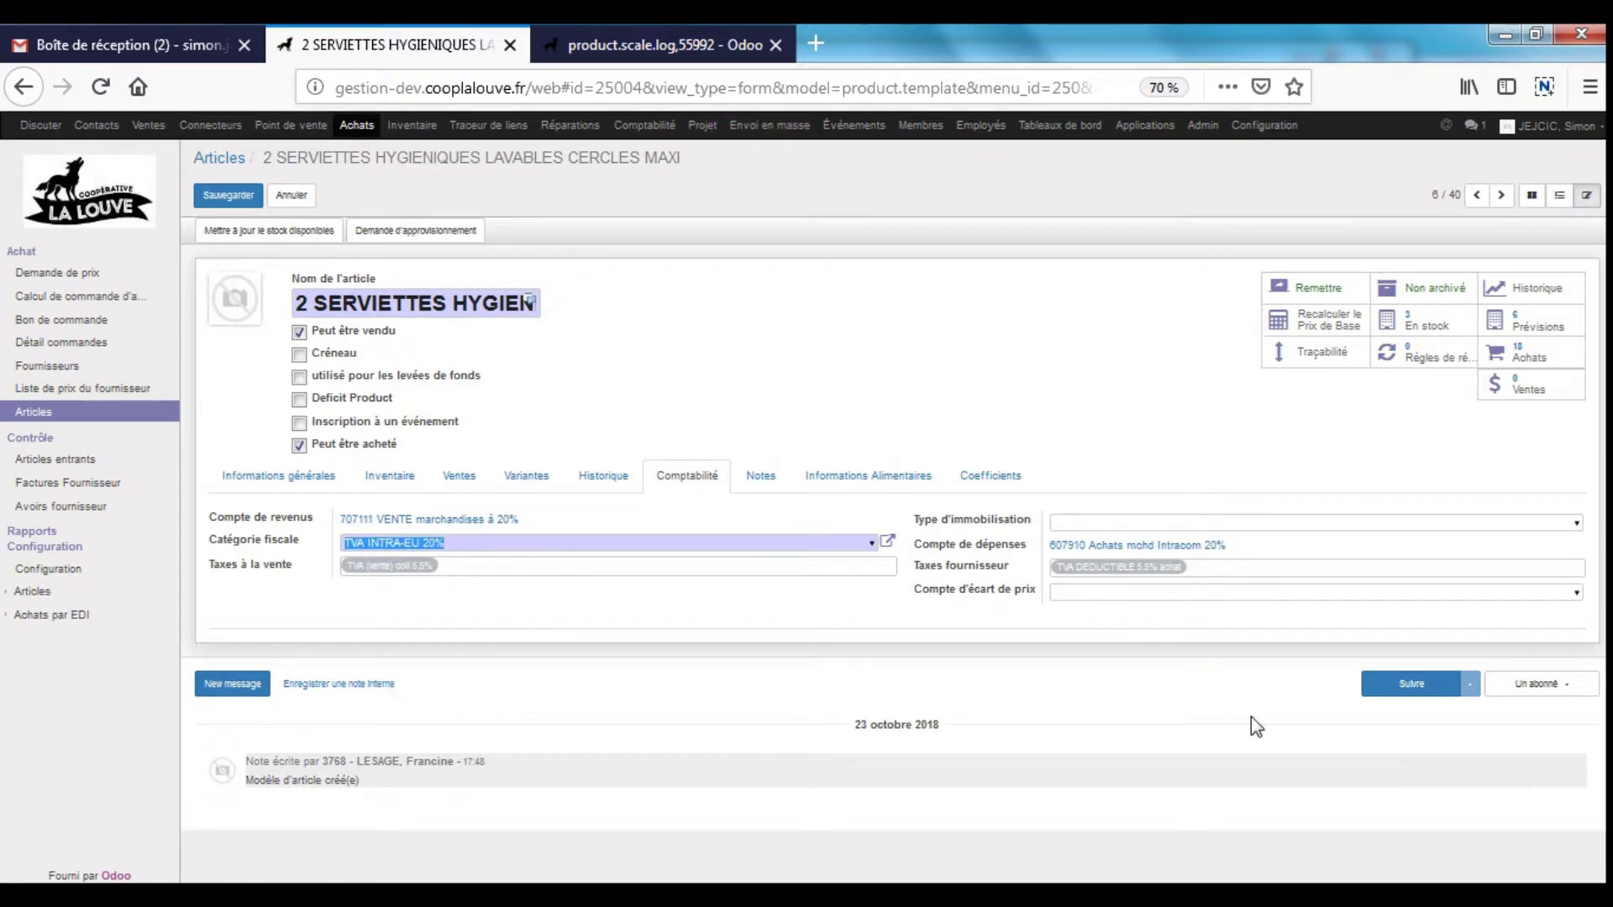
text(5)
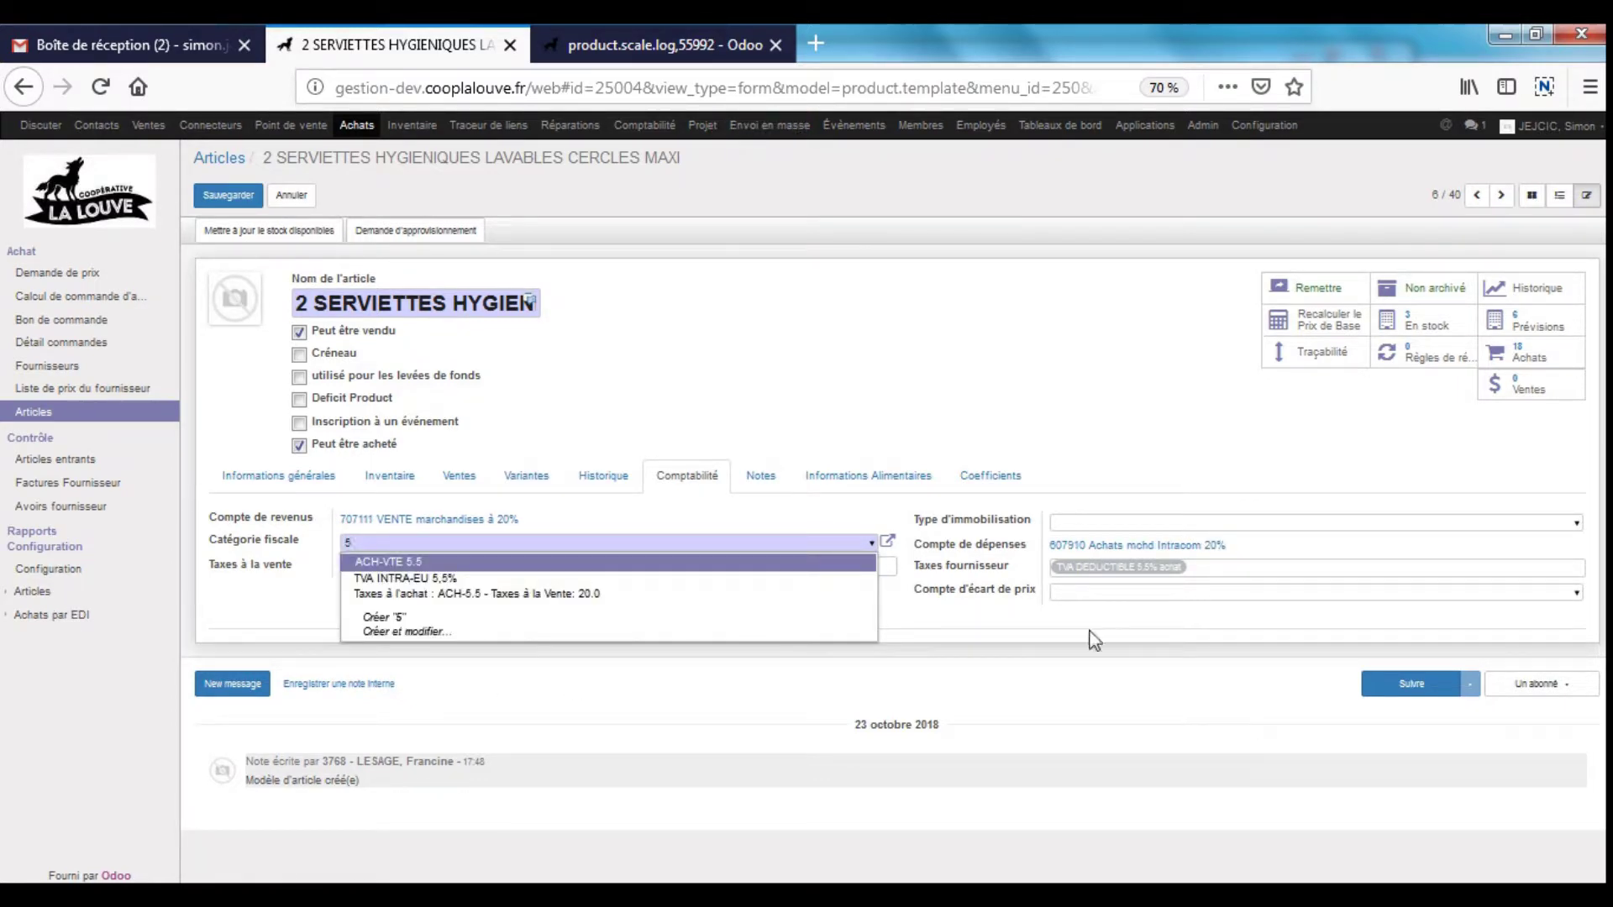
click(414, 563)
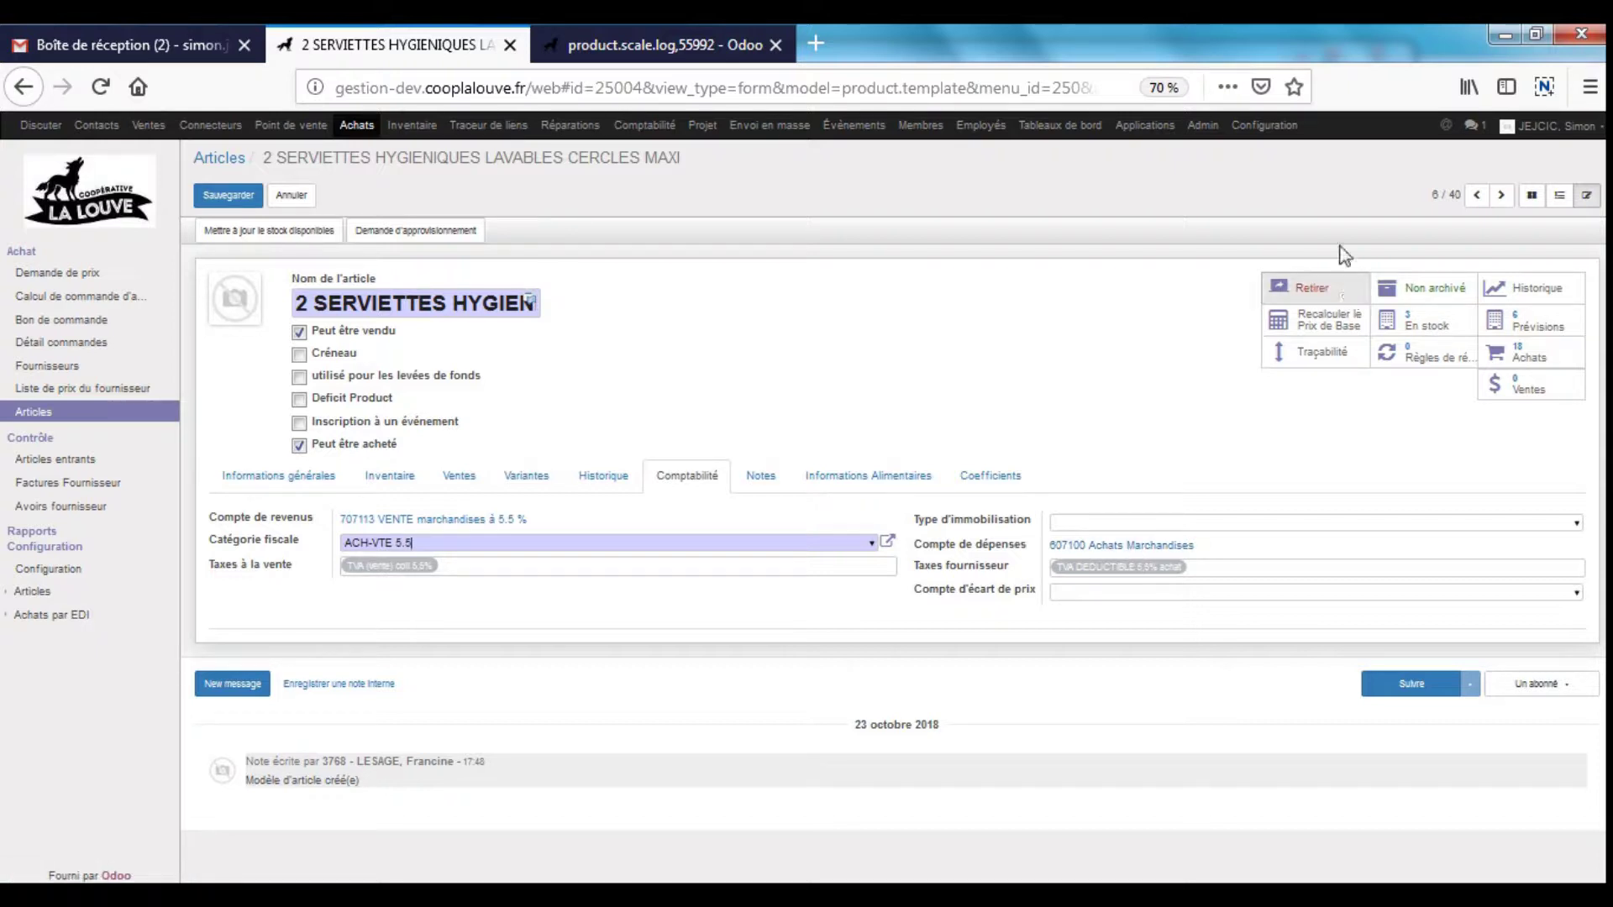
click(291, 195)
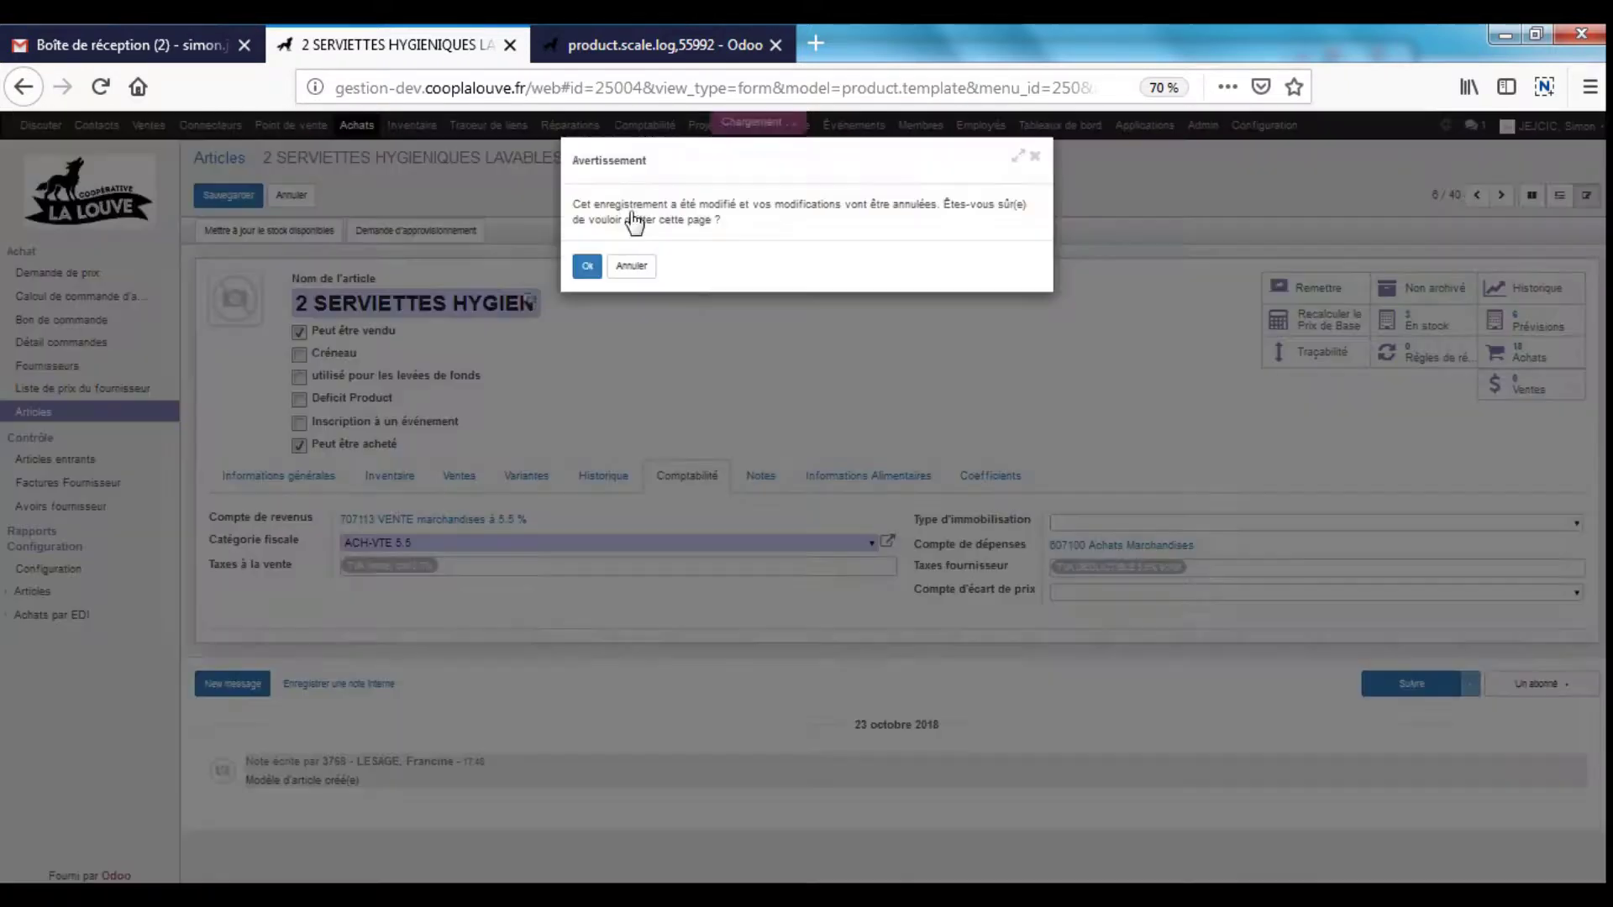
key(Return)
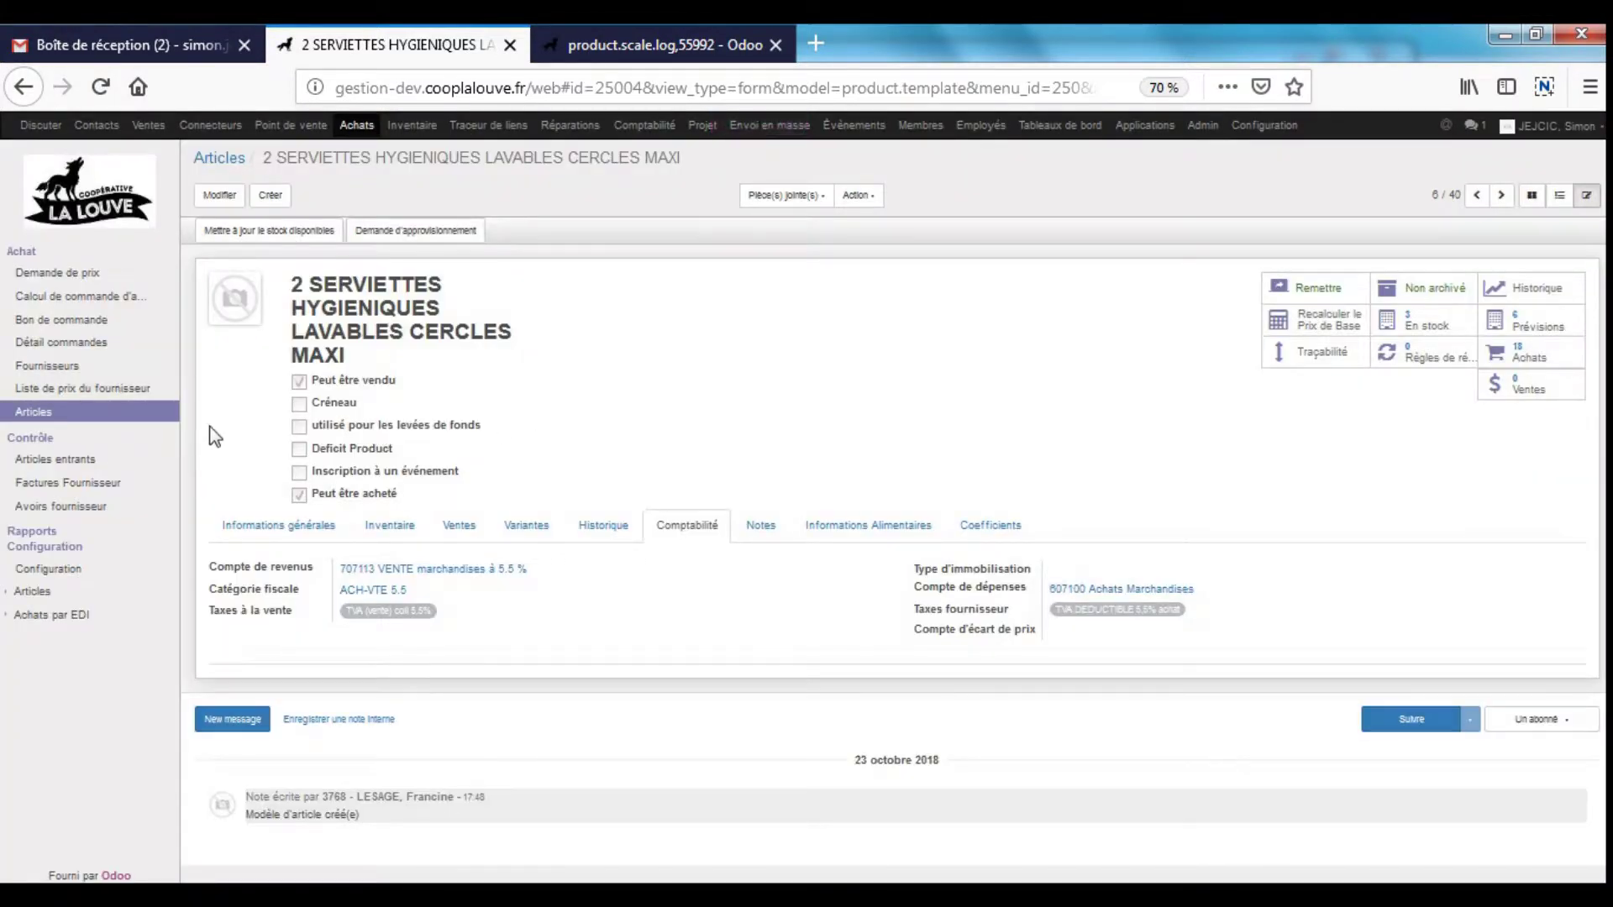
- Search the supplier list for 'puraliment' by name and open the PUR ALIMENT record
click(64, 369)
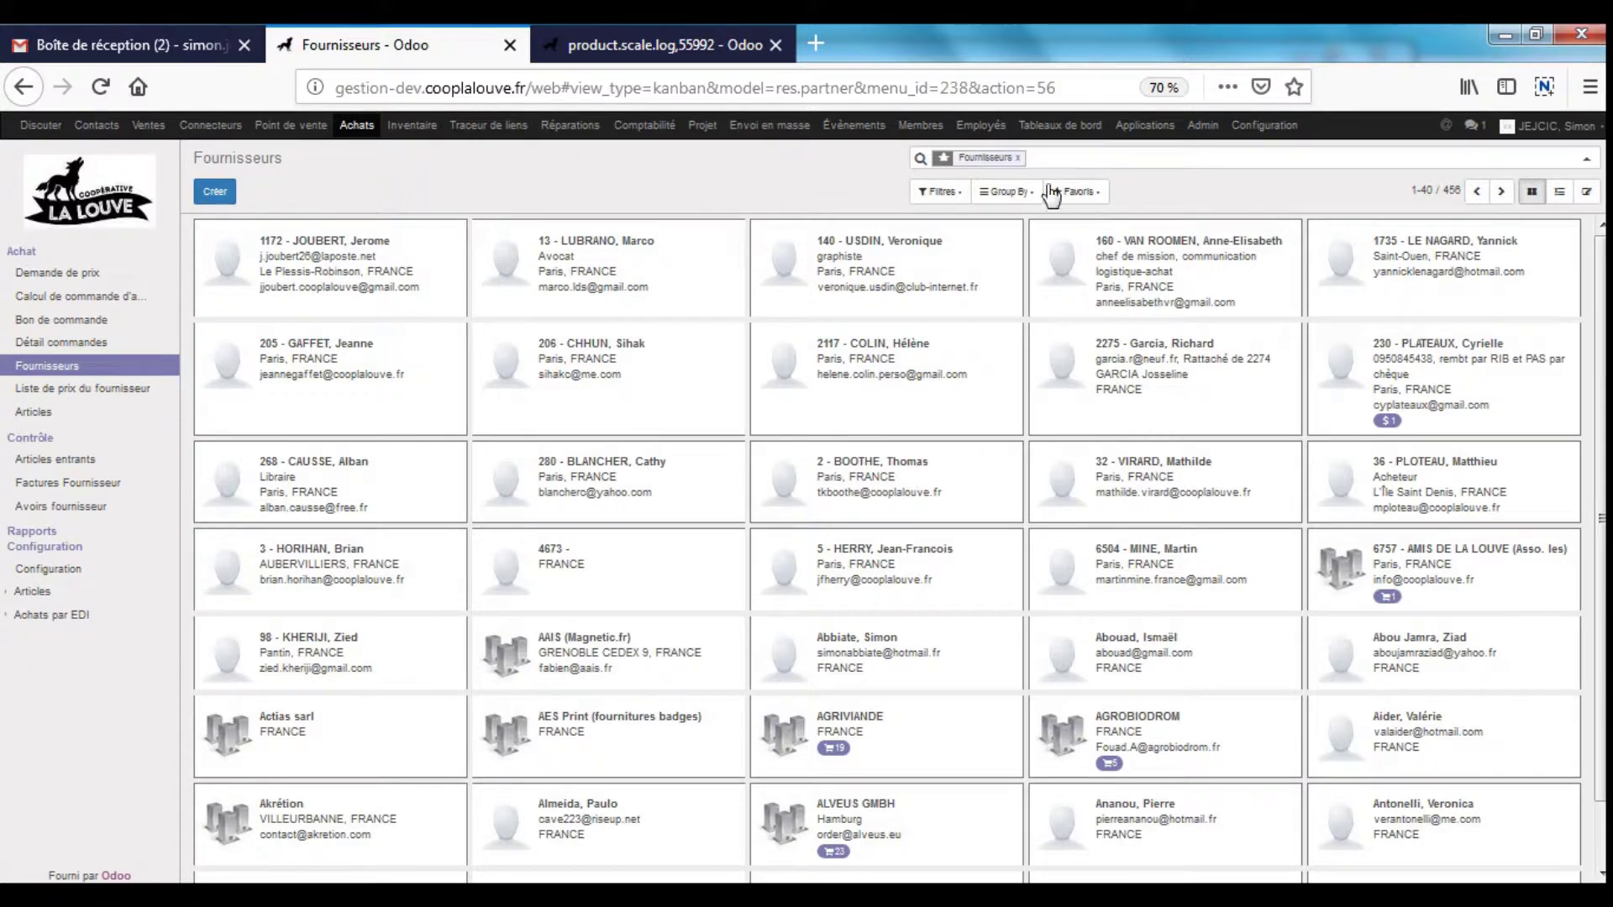
click(1094, 202)
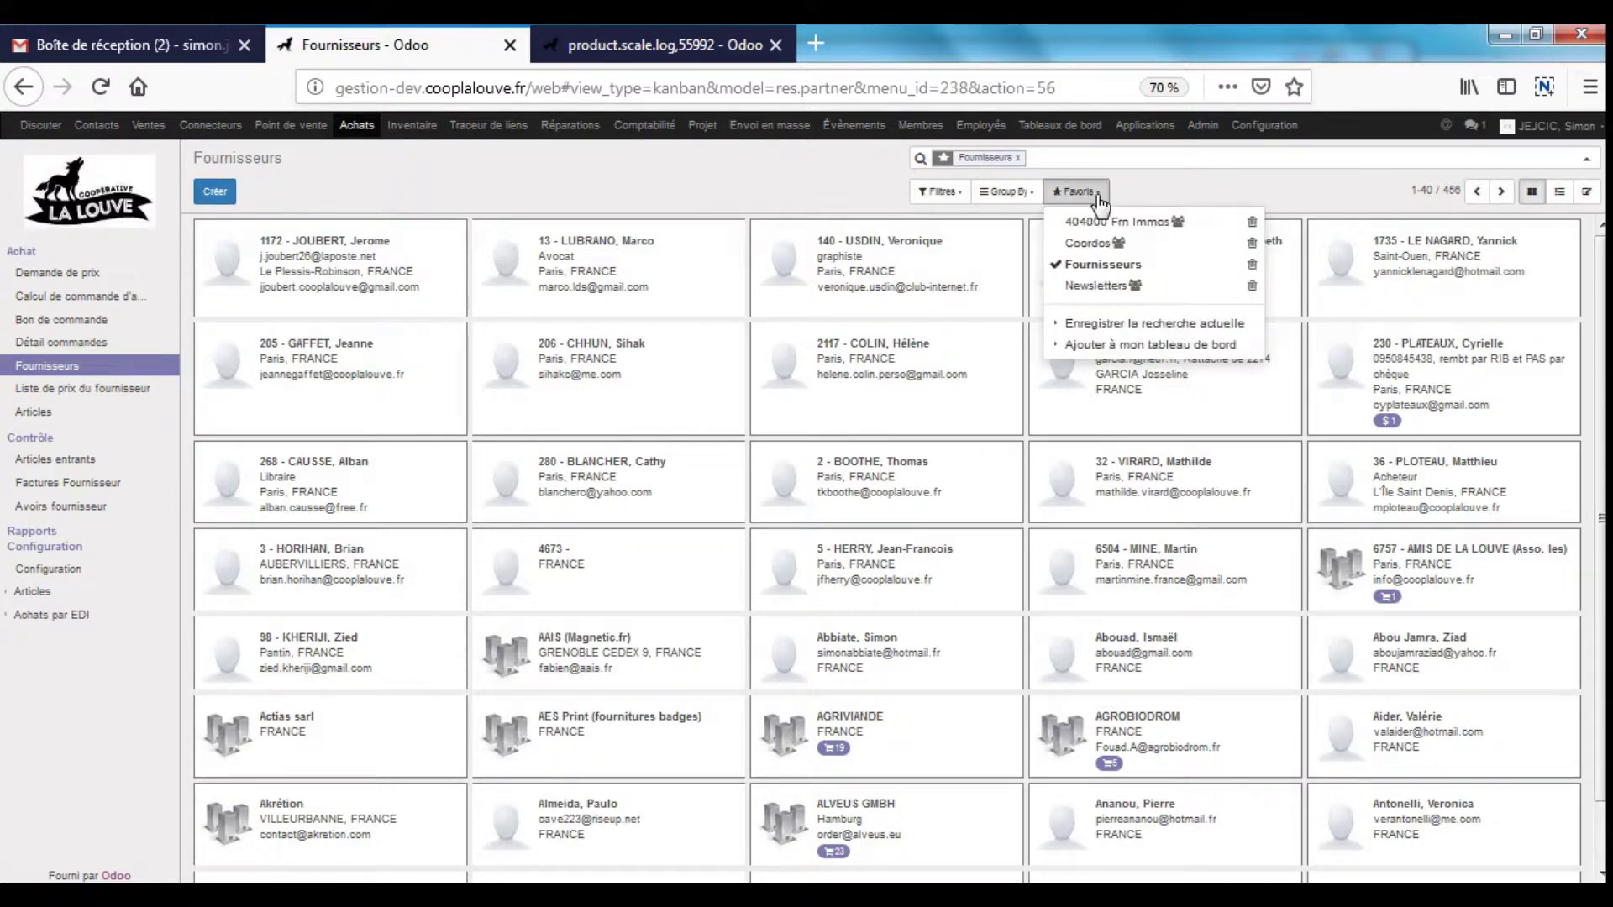
click(1054, 154)
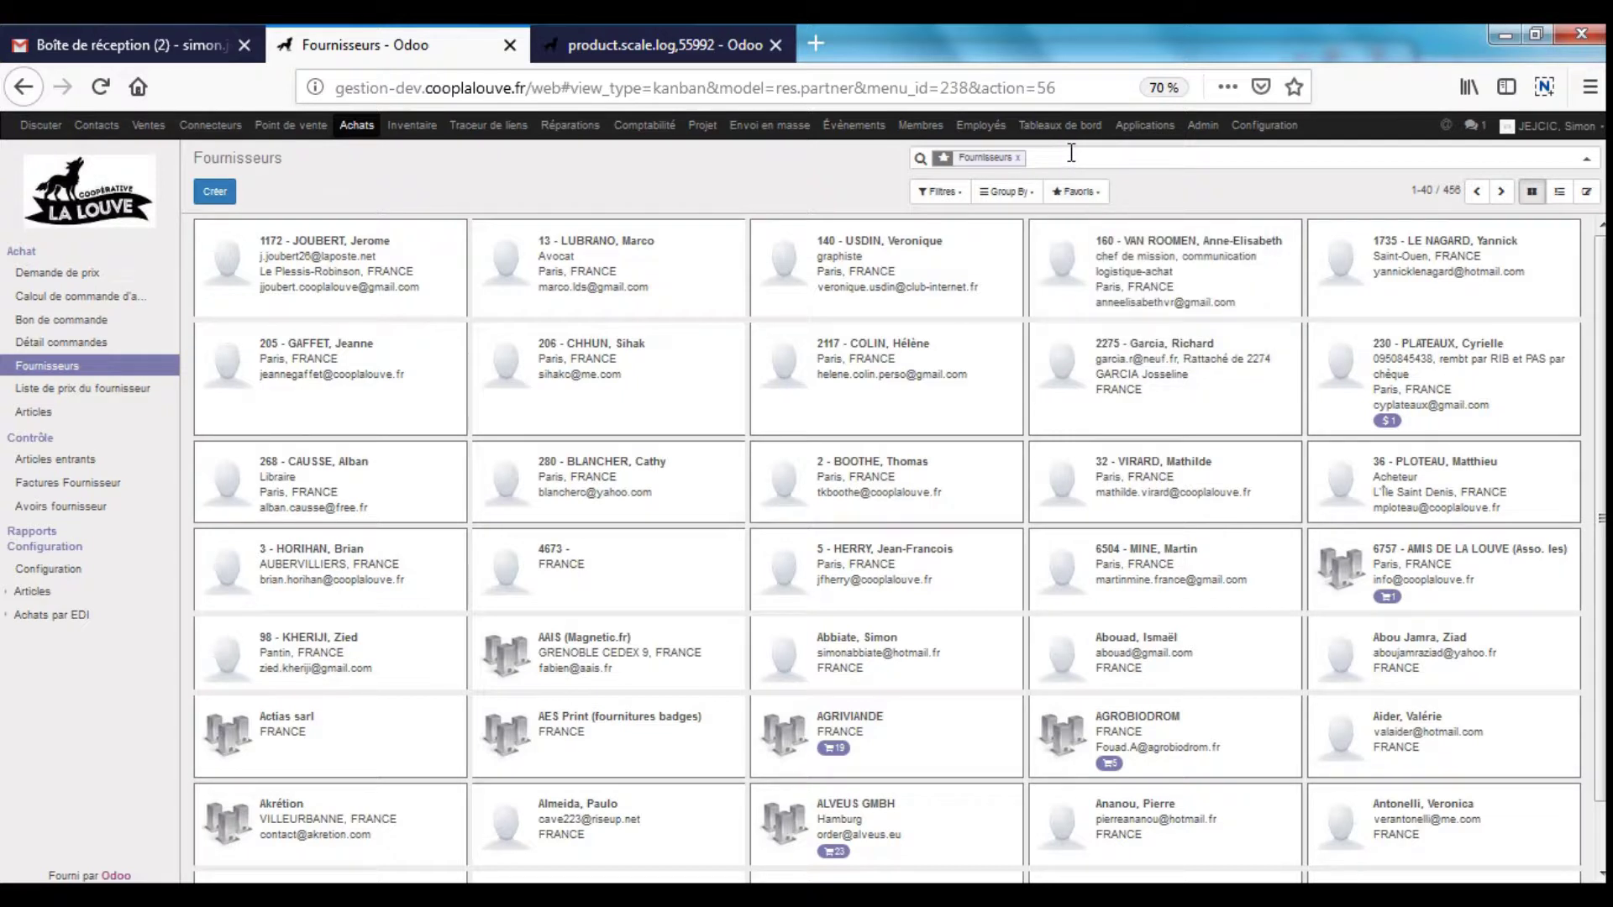
text(plu)
key(BackSpace)
key(BackSpace)
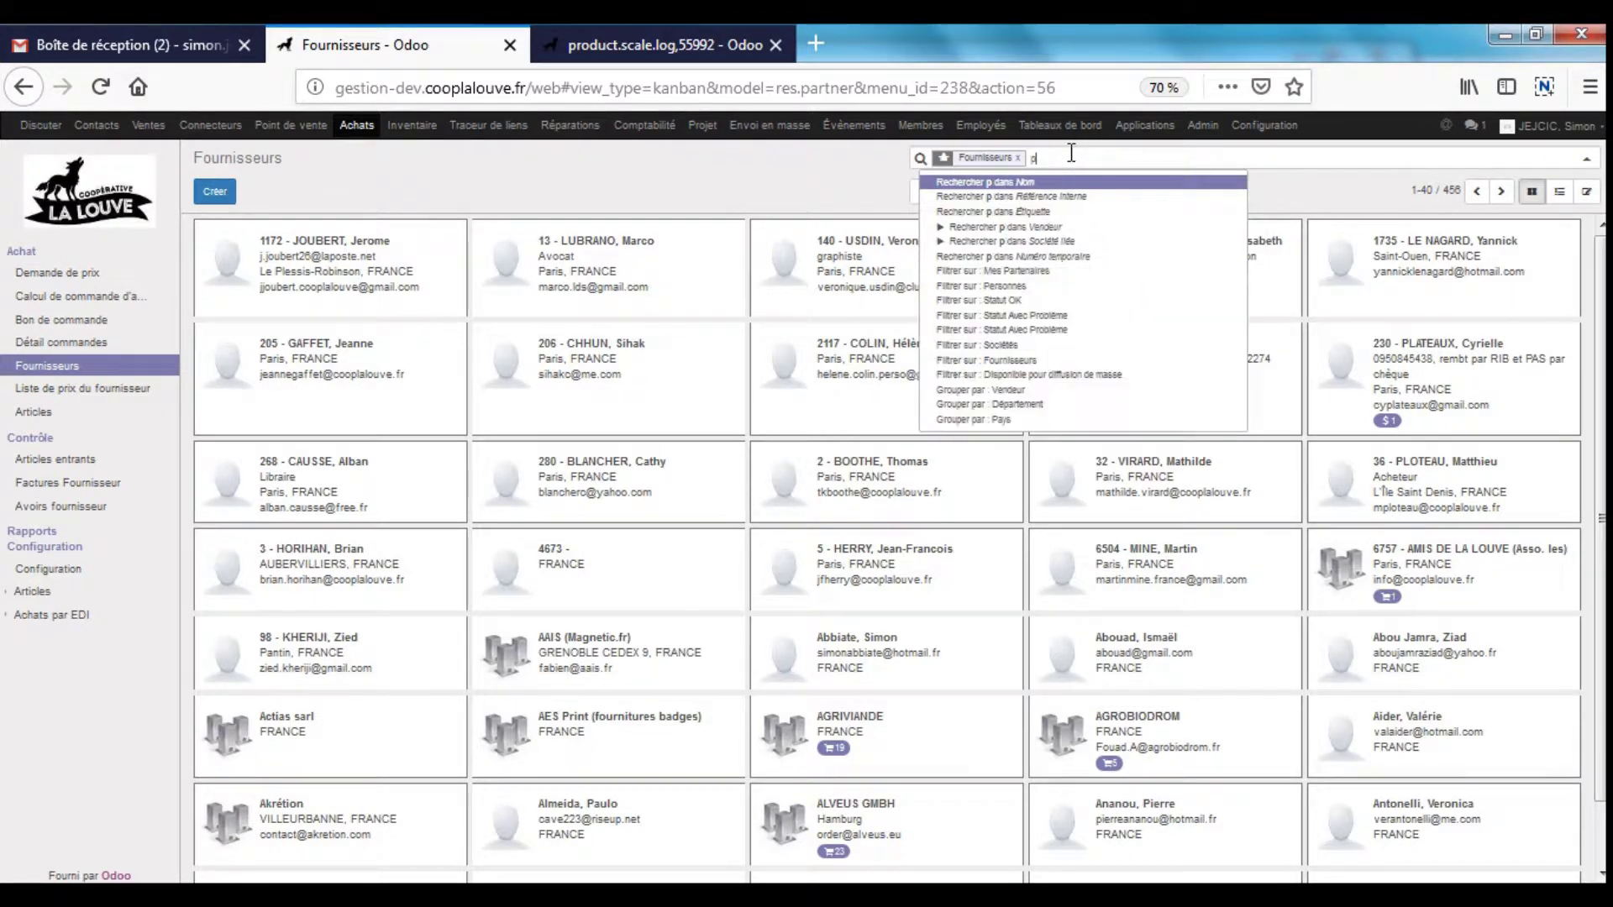
text(uraliment)
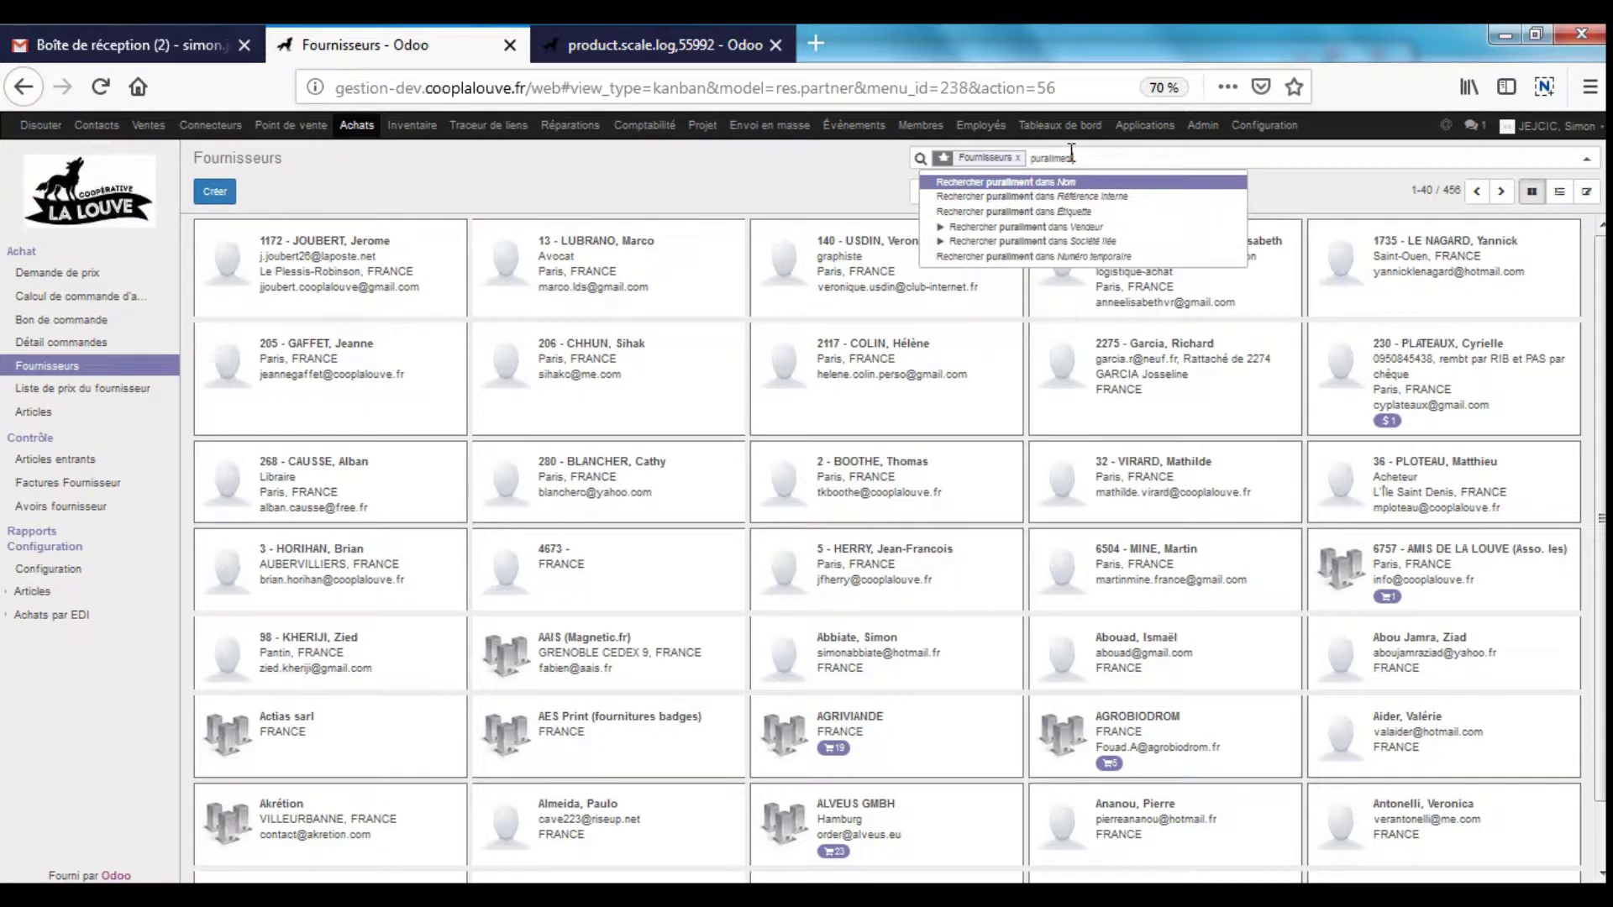
key(Return)
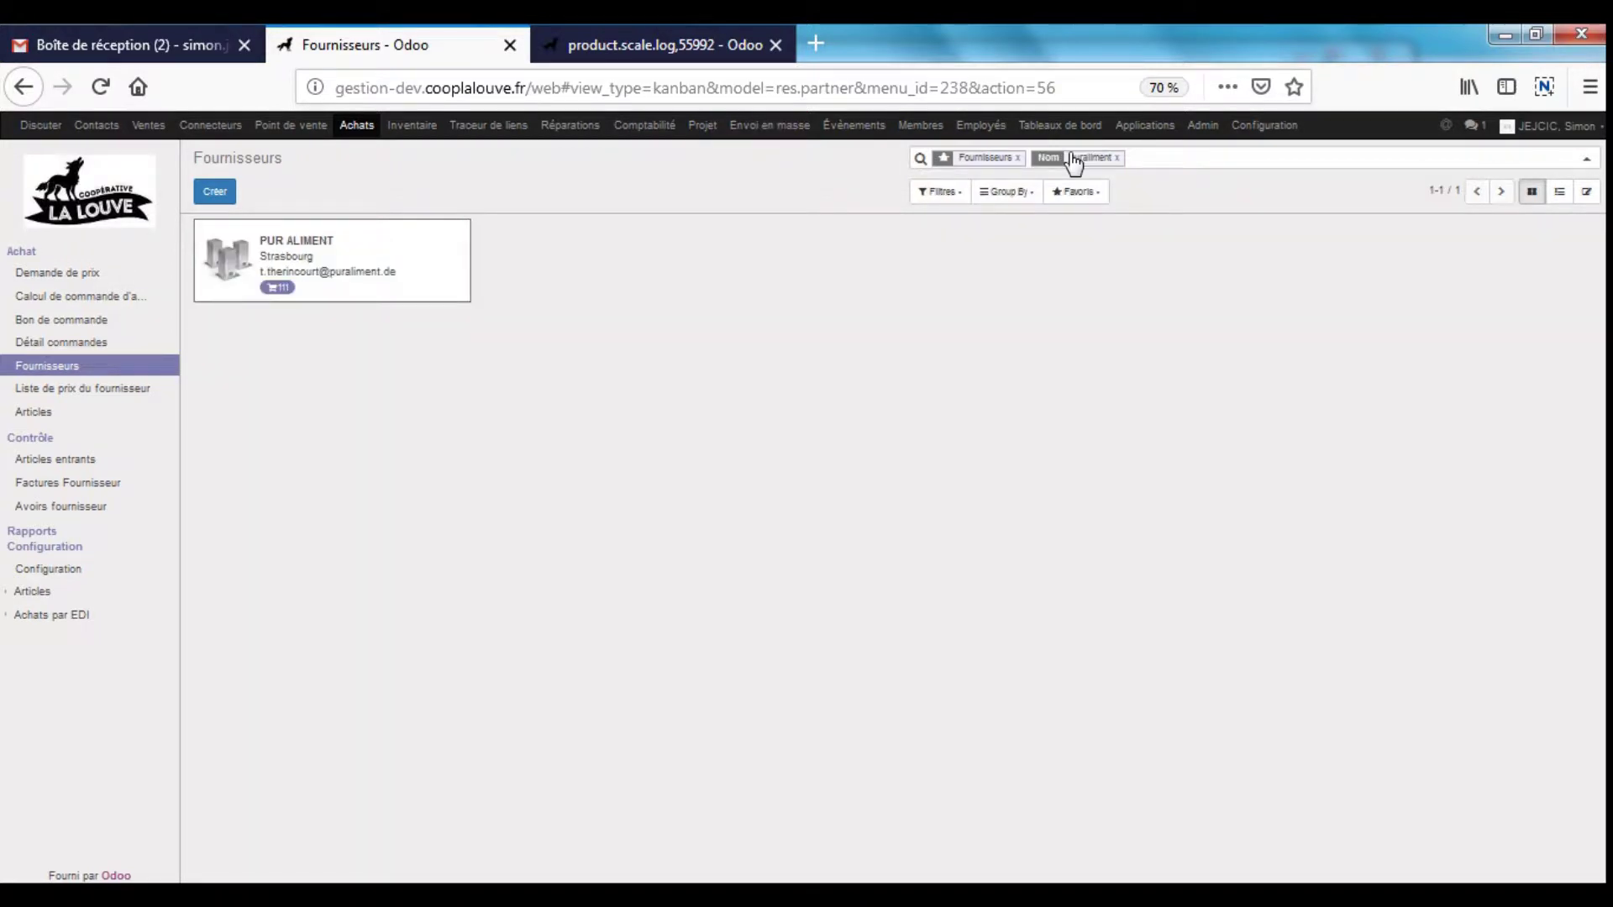
click(342, 252)
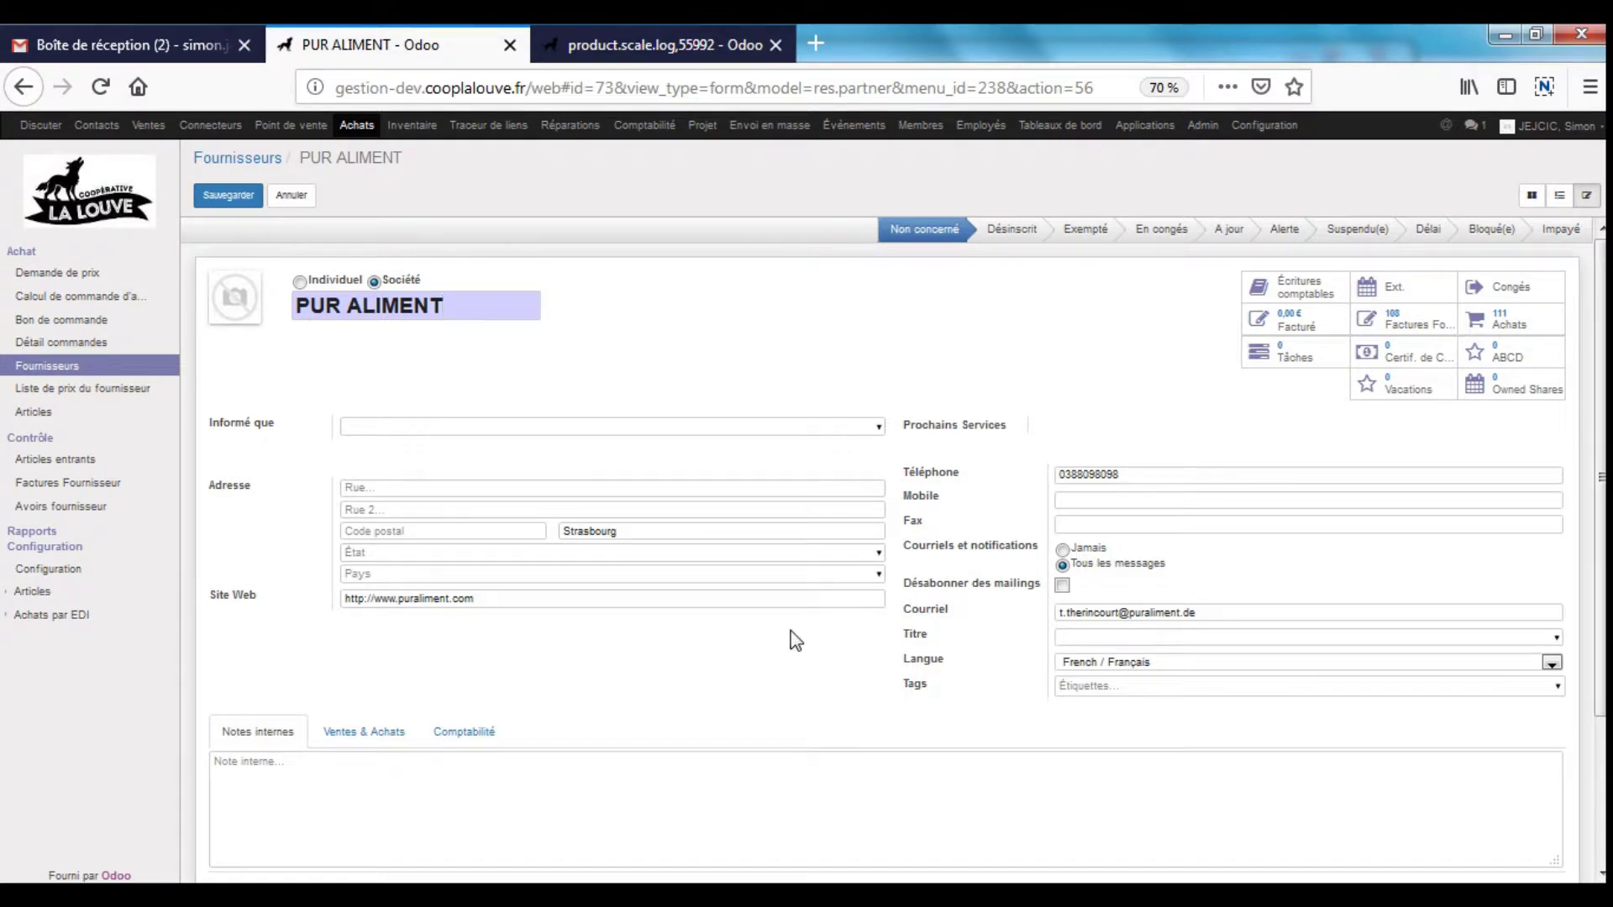
- Show PUR ALIMENT's Comptabilité settings: supplier account 401100 and the Achats marchandises (EUR) journal
click(415, 747)
scroll(544, 697, down, 3)
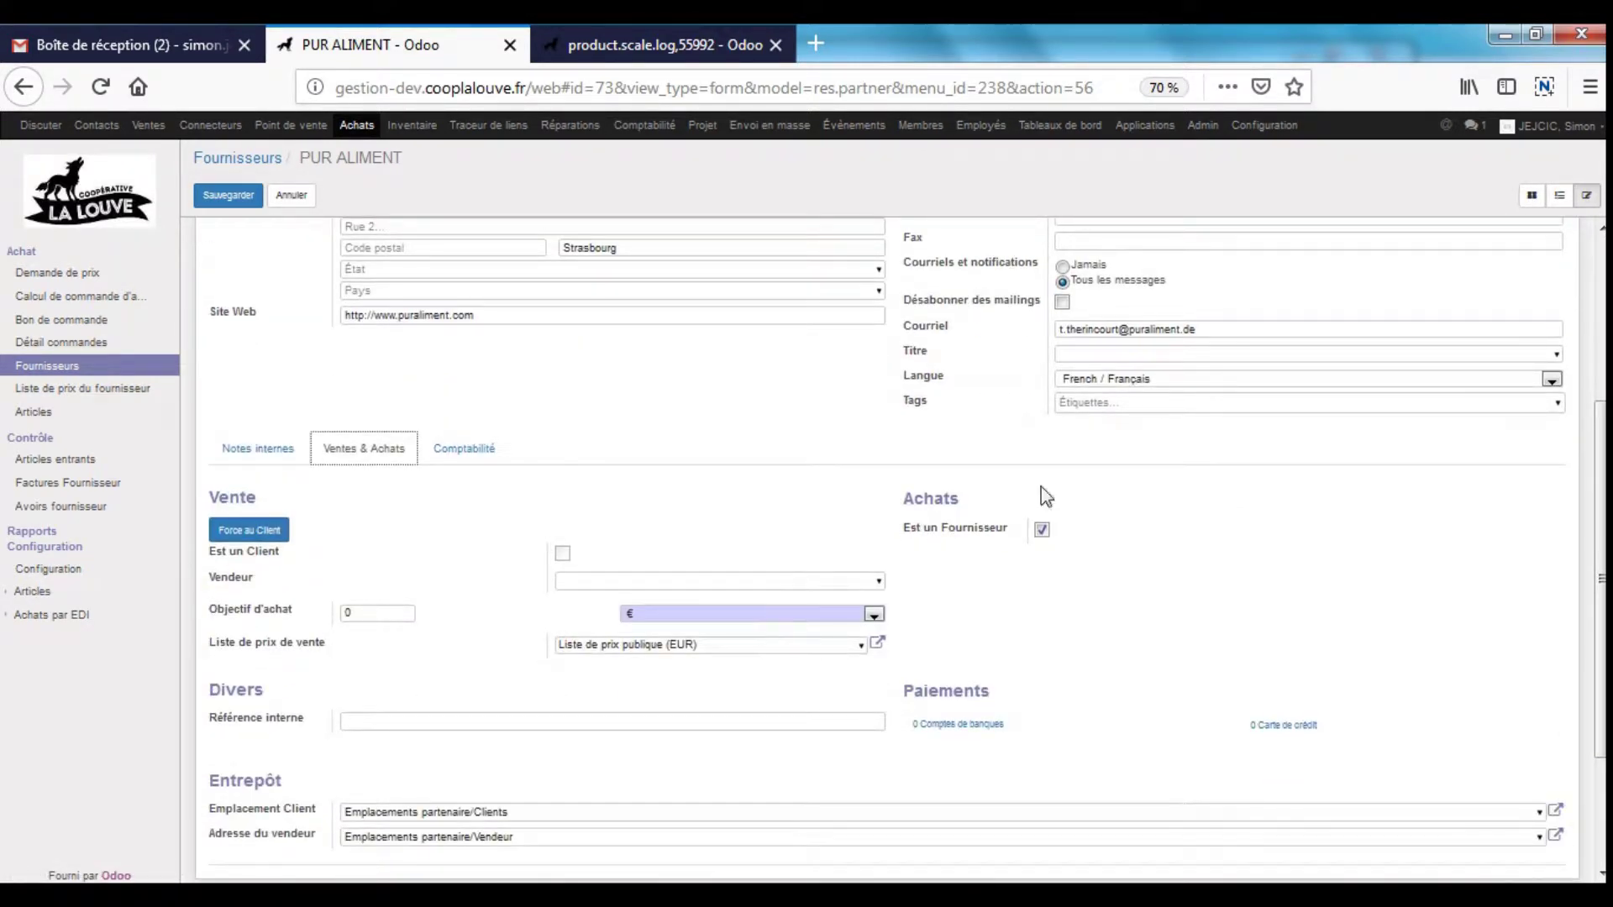
click(464, 448)
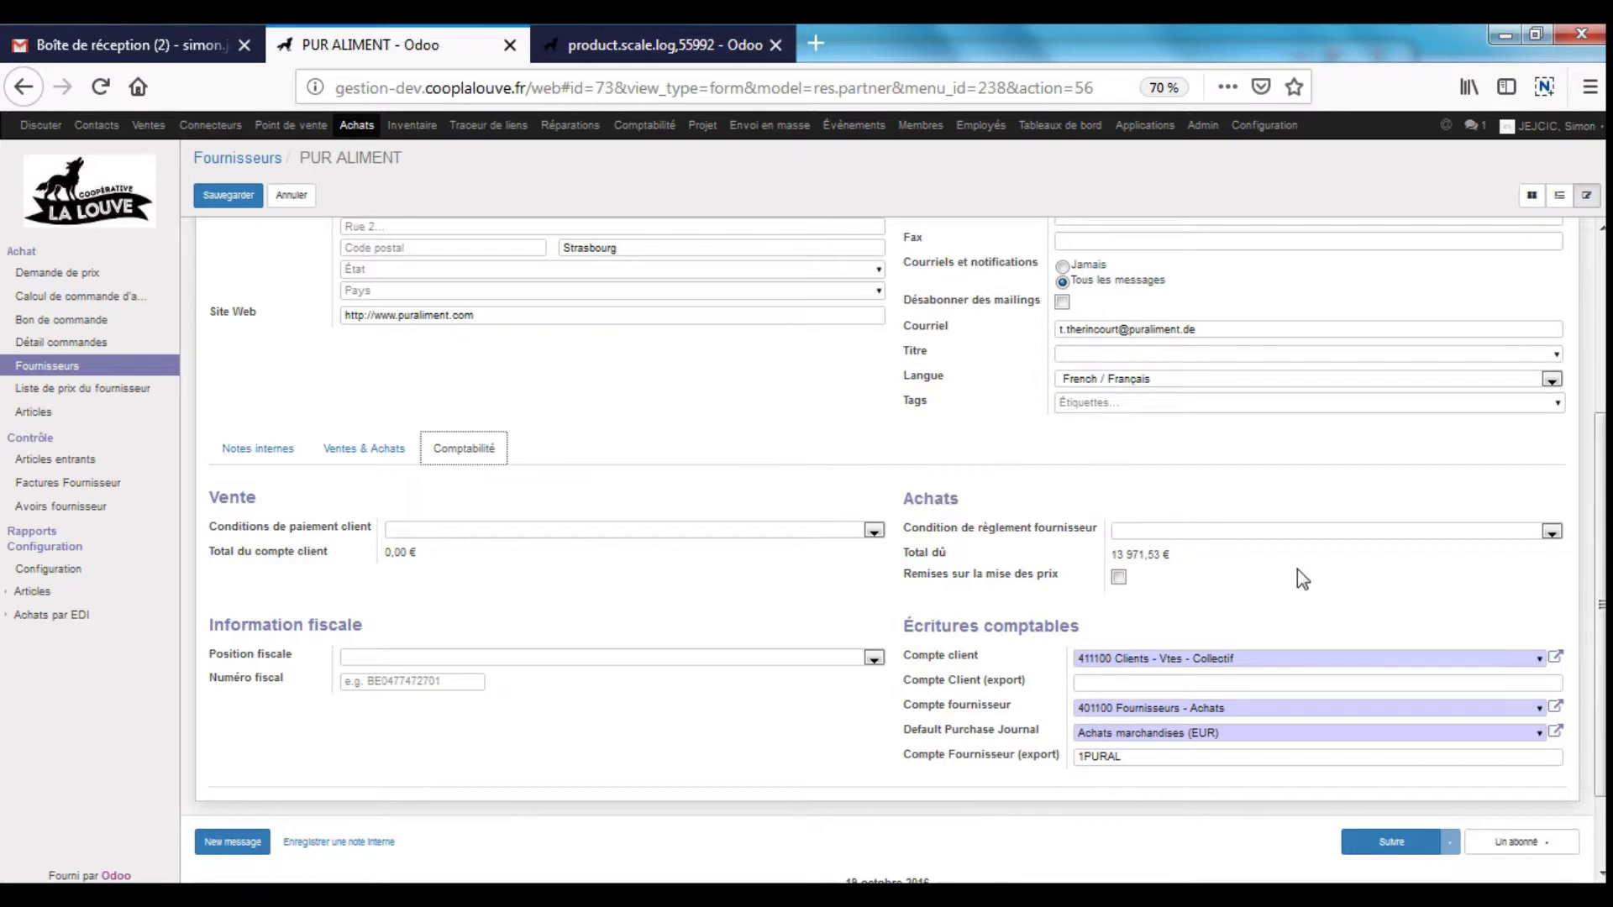
scroll(1308, 566, down, 1)
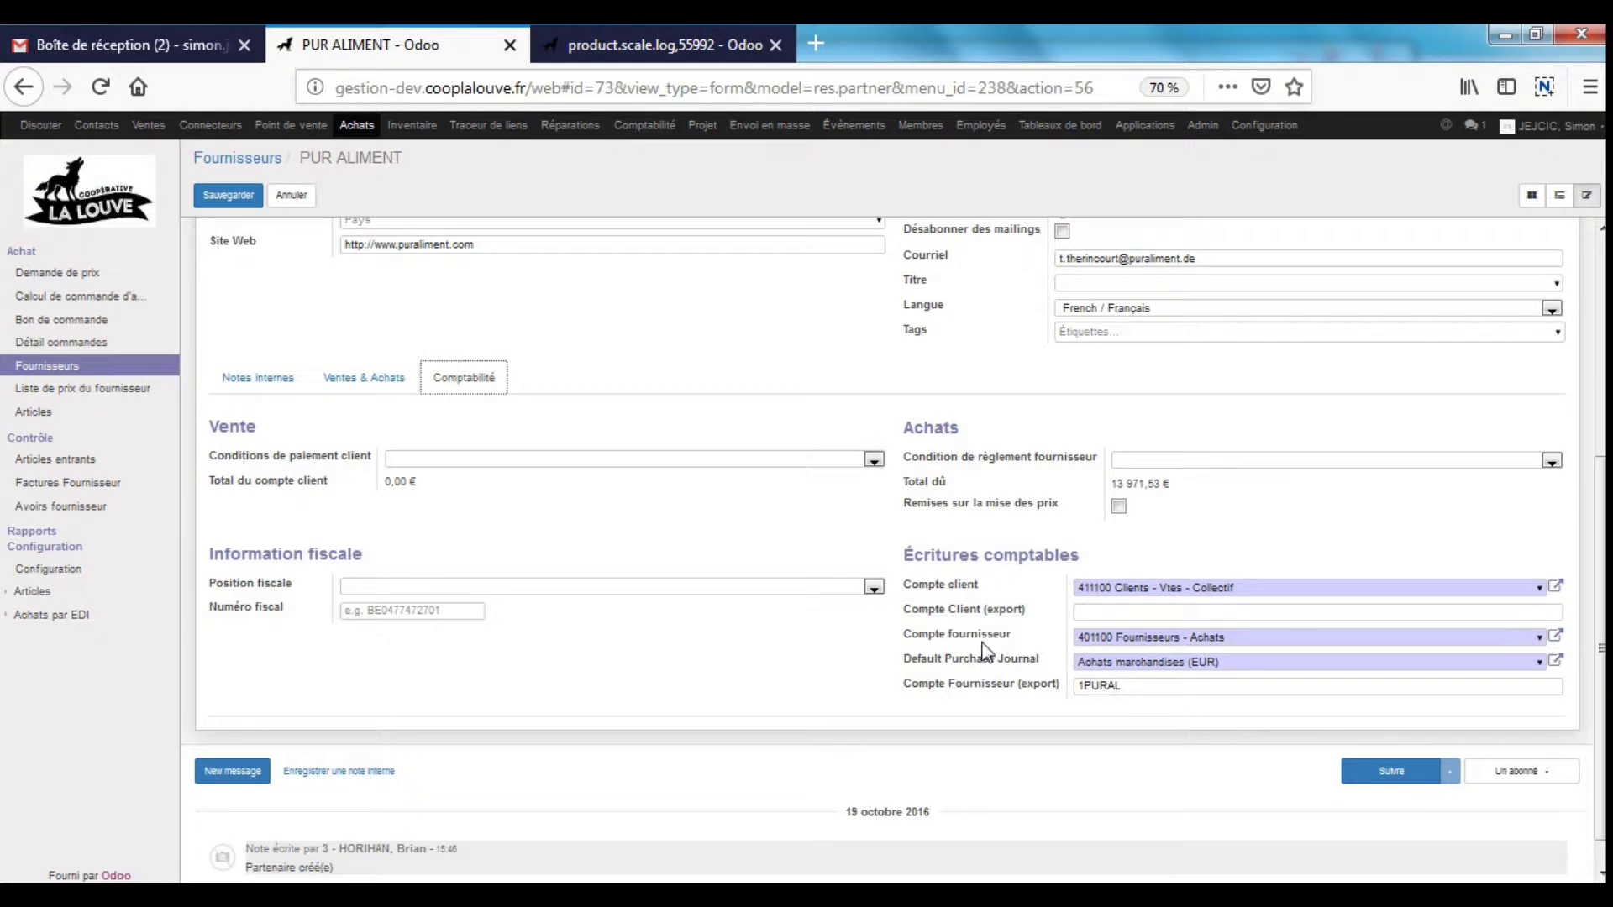
- Highlight export code 1PURAL, supplier account 401100 and the Achats marchandises (EUR) purchase journal
drag(1137, 688, 1054, 735)
drag(1116, 638, 918, 635)
double_click(1107, 684)
drag(904, 660, 1050, 671)
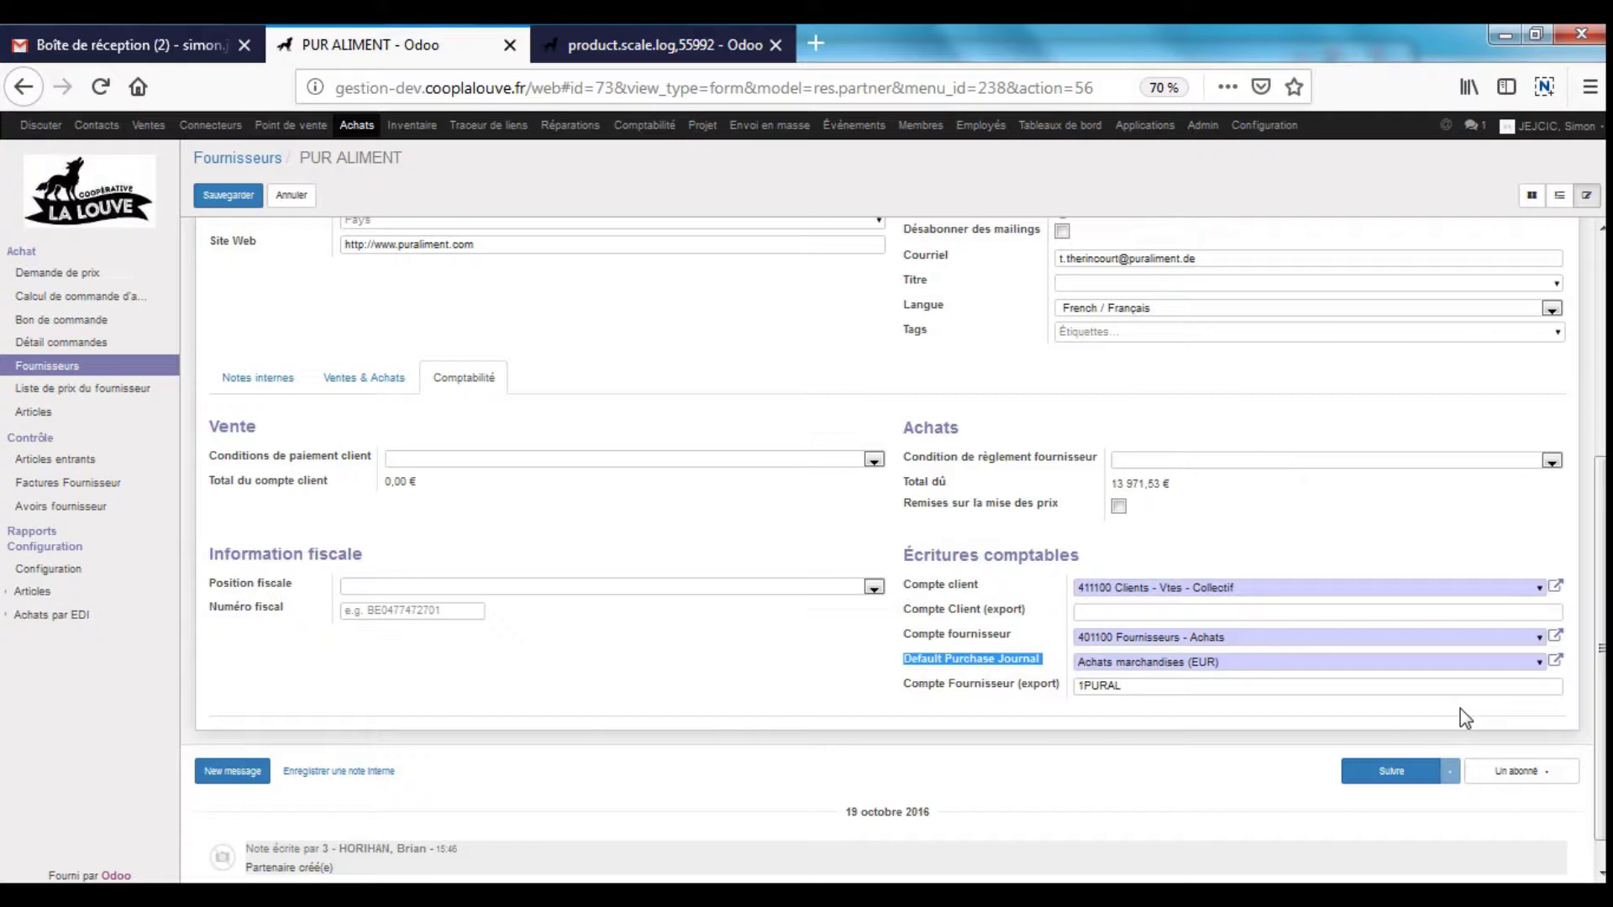
drag(1246, 664, 1079, 661)
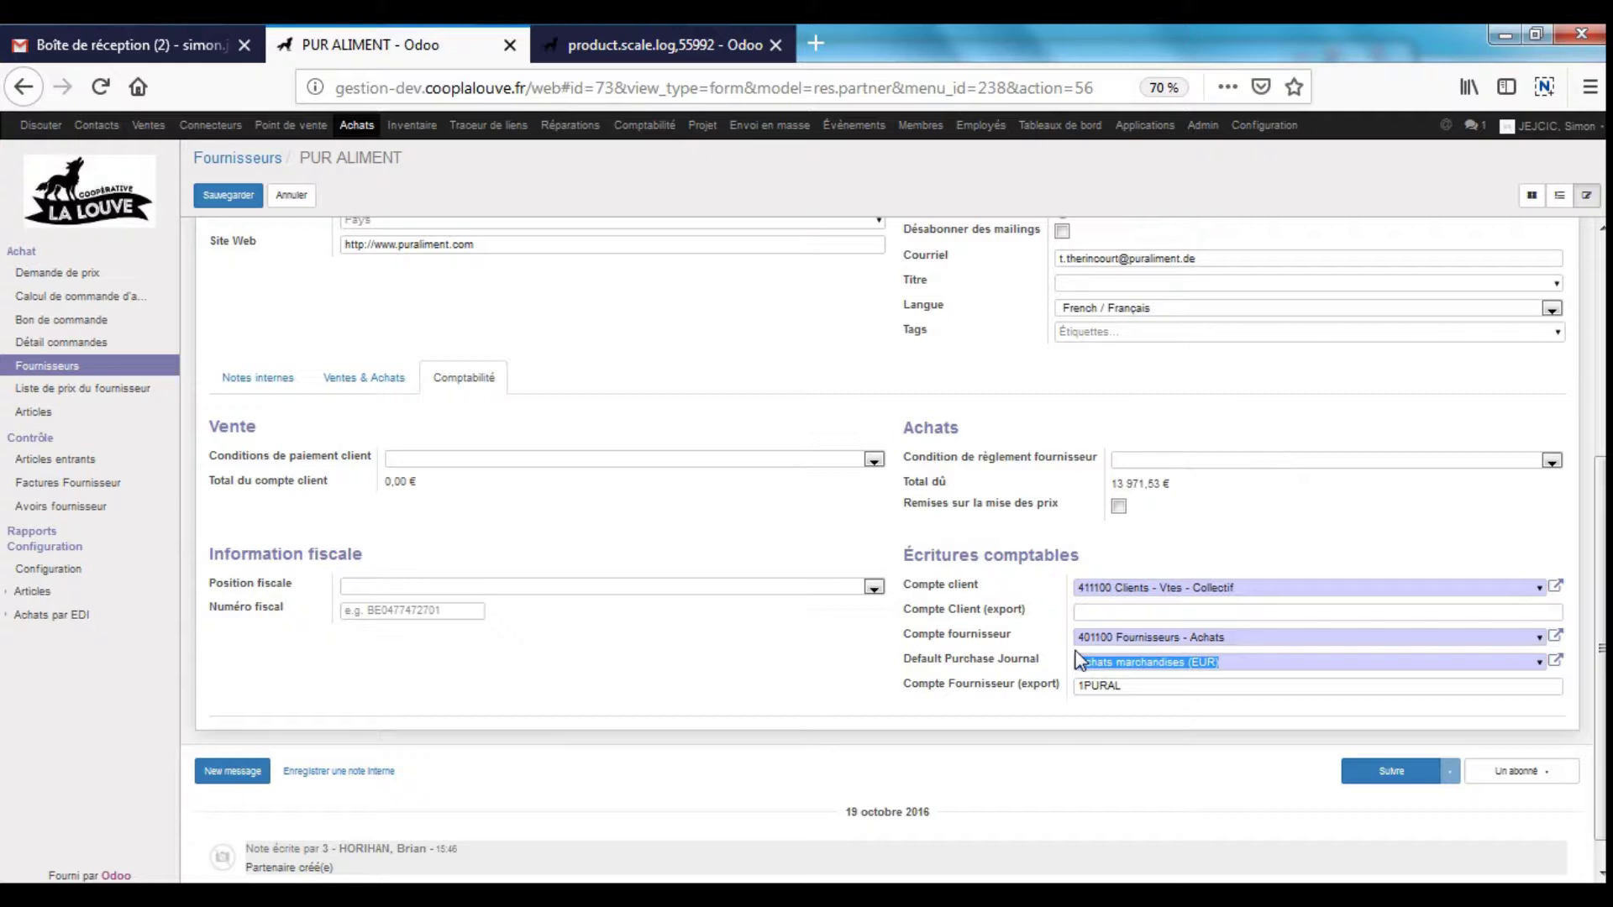
- Highlight the Remises sur la mise des prix option, then go to Calcul de commande d'achat
scroll(1092, 471, up, 3)
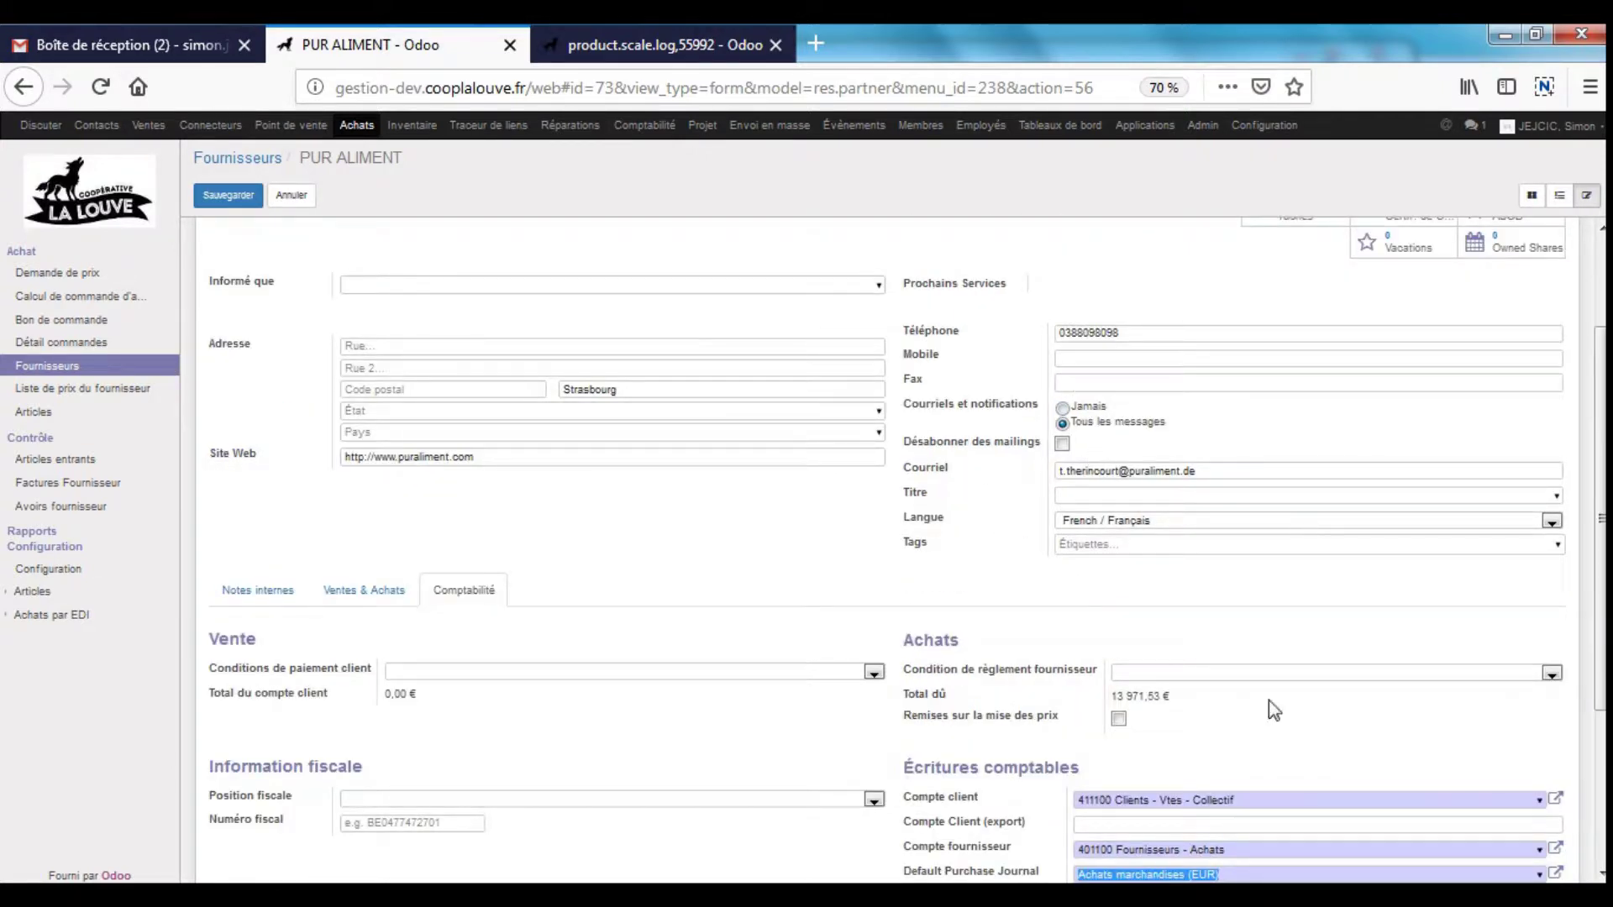
click(940, 724)
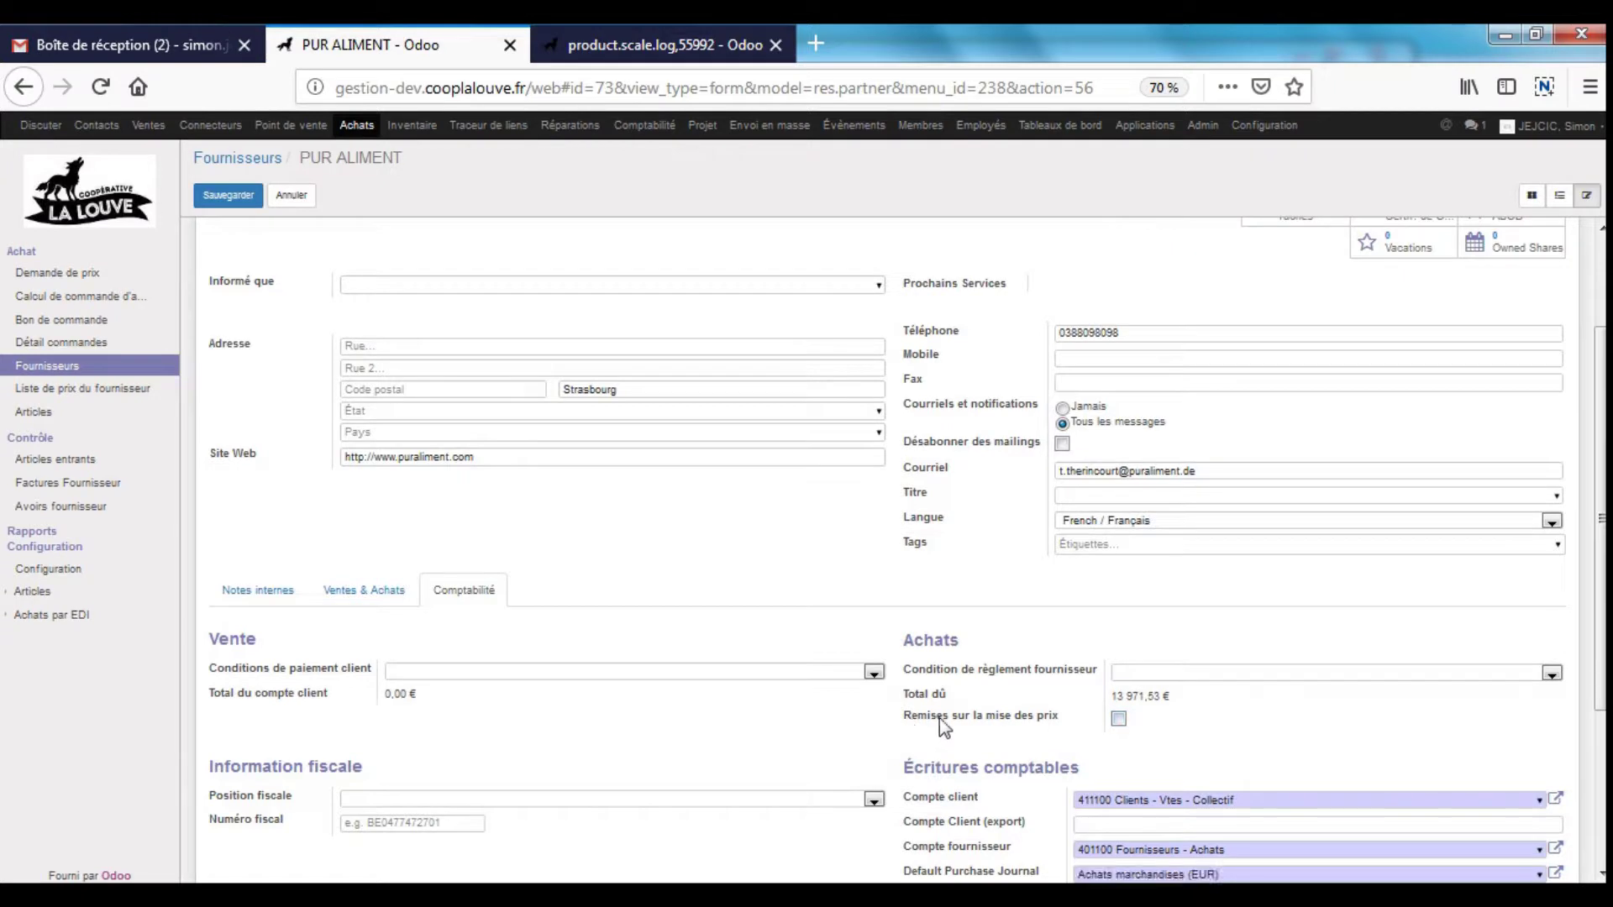
drag(941, 720, 1080, 720)
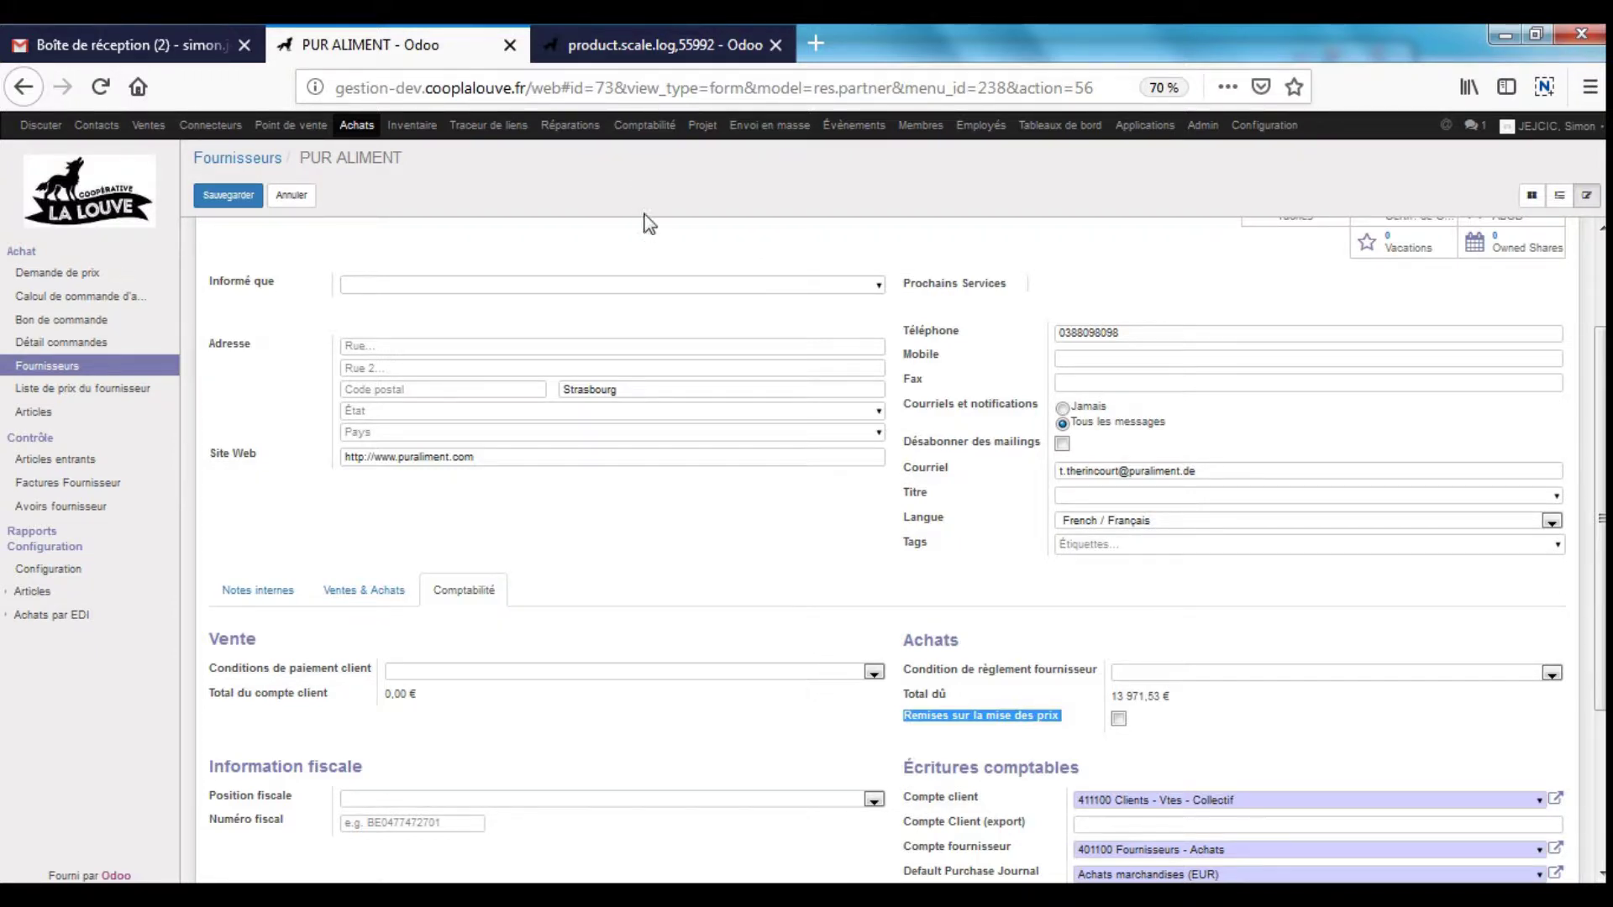
scroll(638, 225, up, 3)
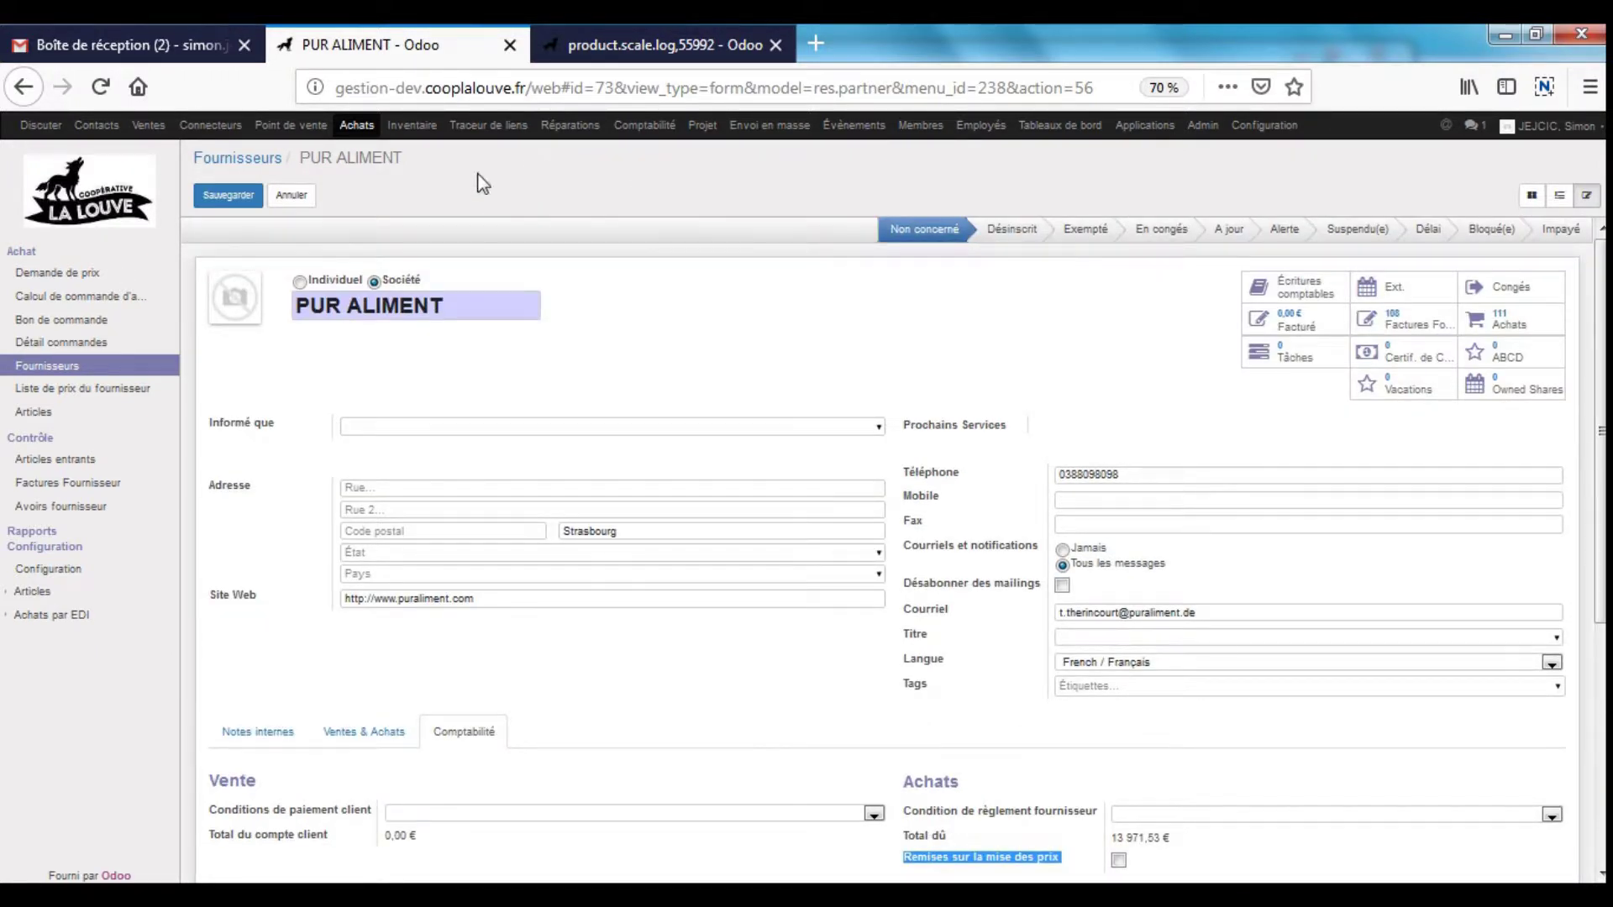
click(79, 296)
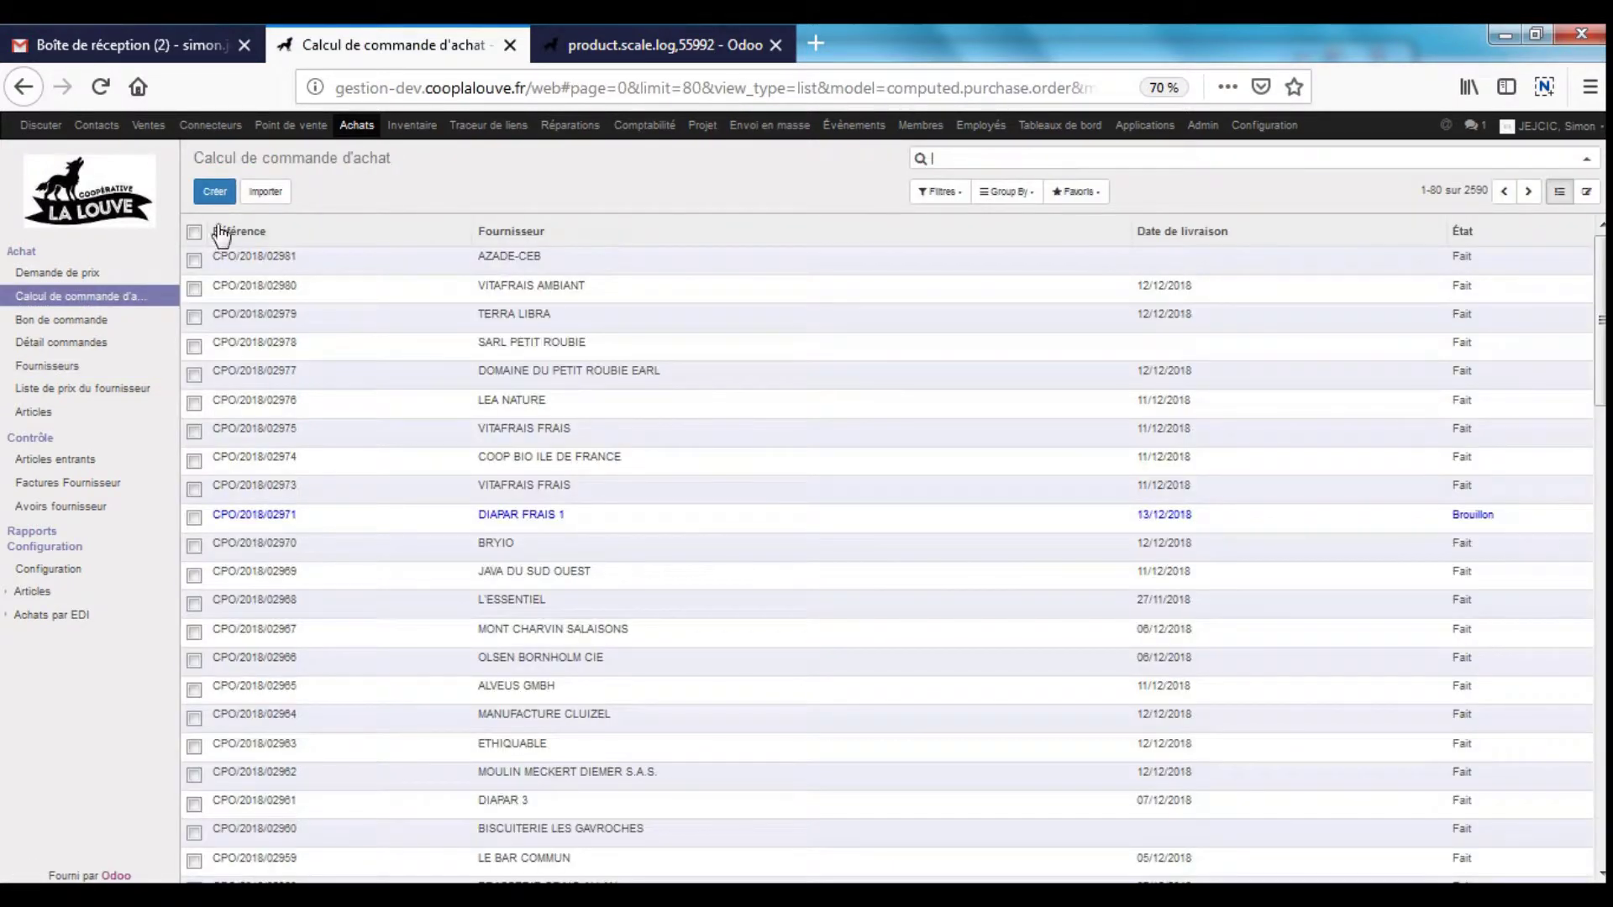
- Create computation CPO/2018/02982 for supplier PUR ALIMENT and fetch its 527 article and stock lines
click(211, 195)
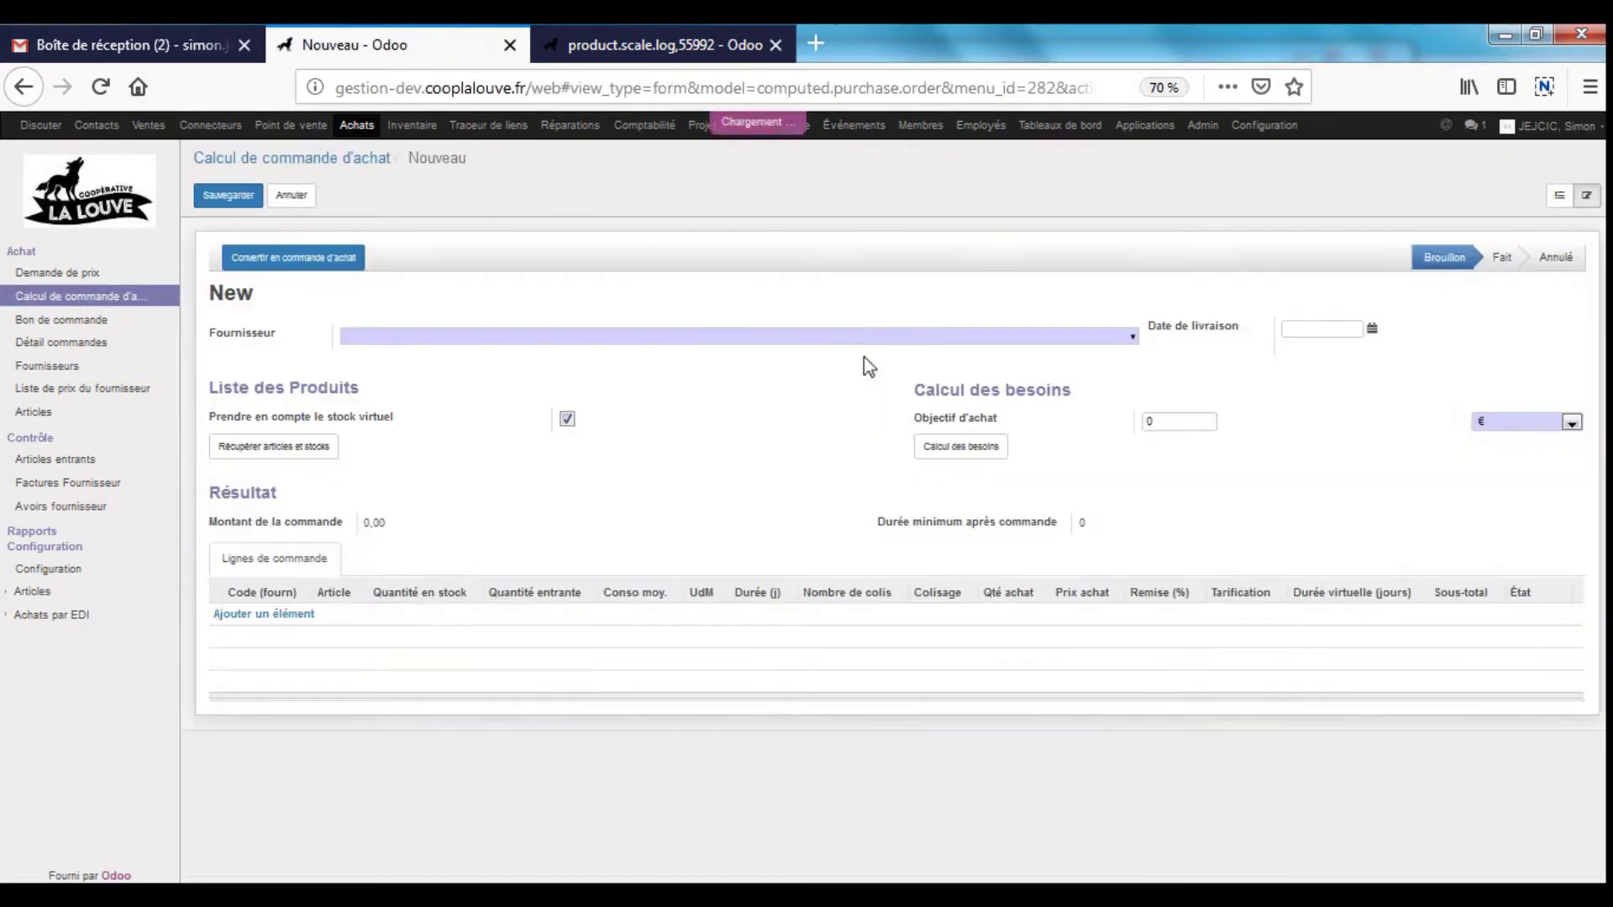
click(684, 336)
text(purali)
key(Return)
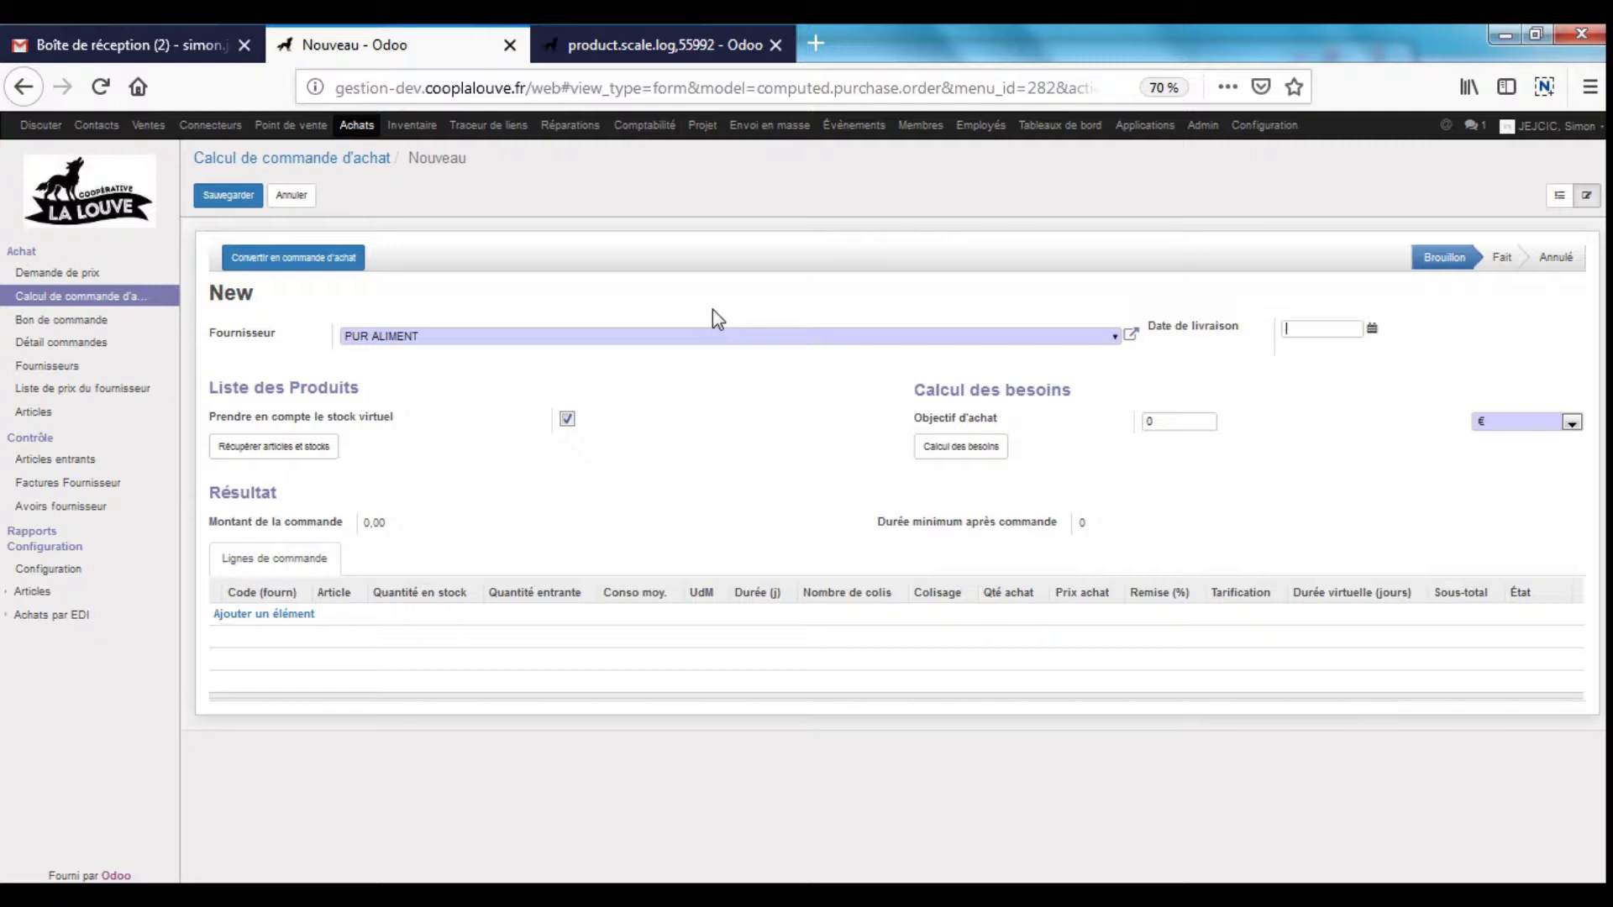
drag(486, 336, 79, 349)
click(312, 454)
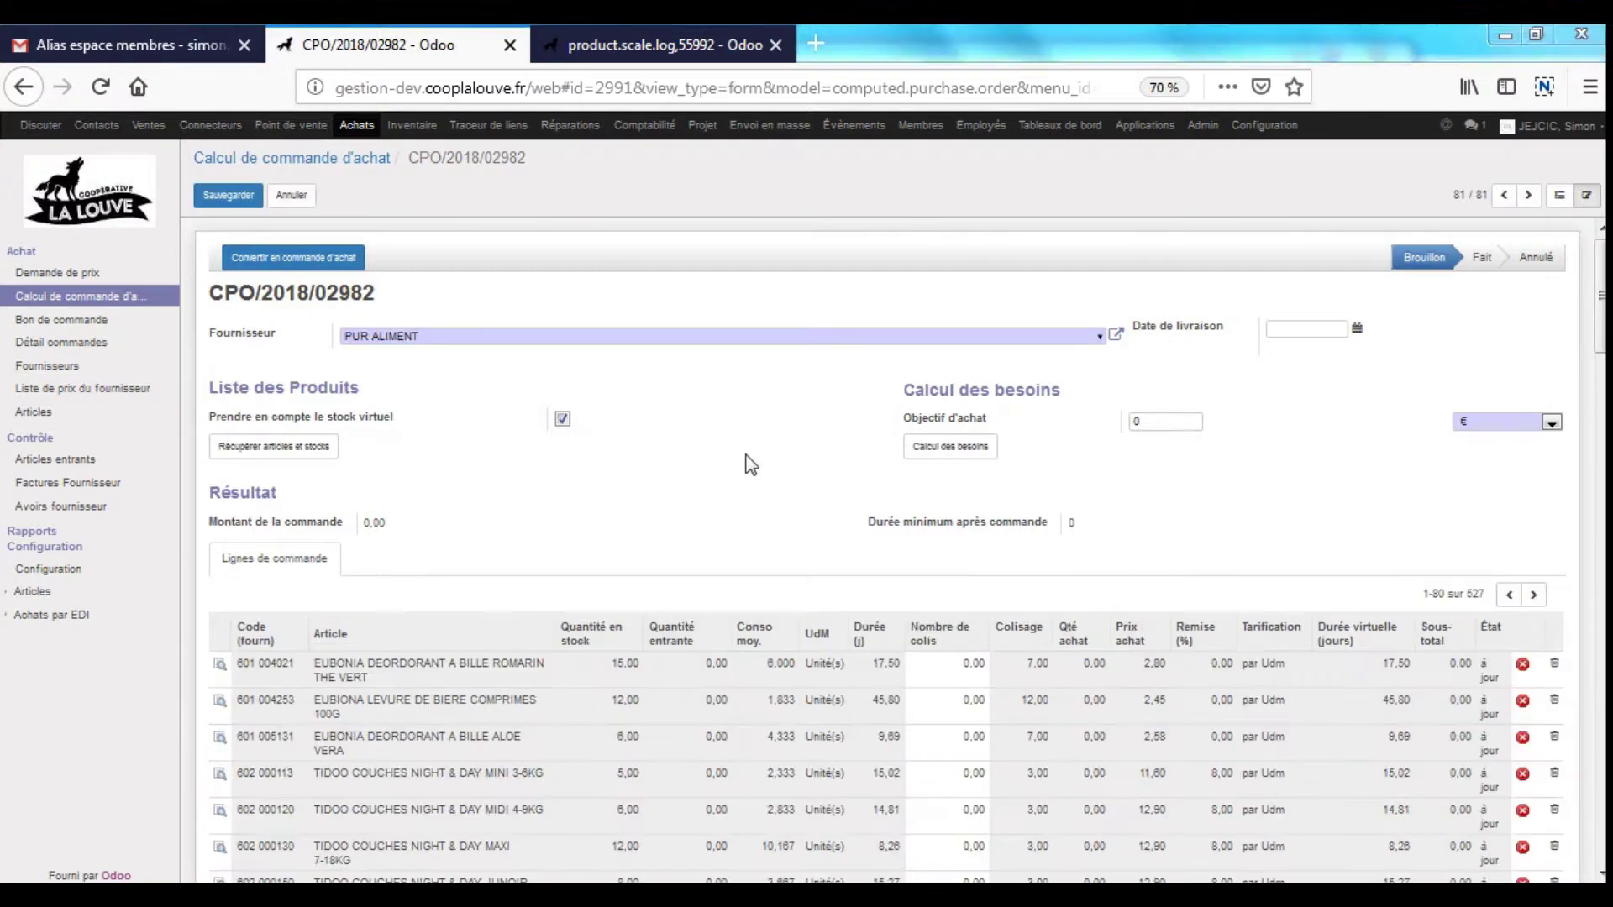
- Review the 527 order lines and bring up the unit choices for Objectif d'achat
scroll(767, 457, down, 5)
scroll(771, 457, up, 5)
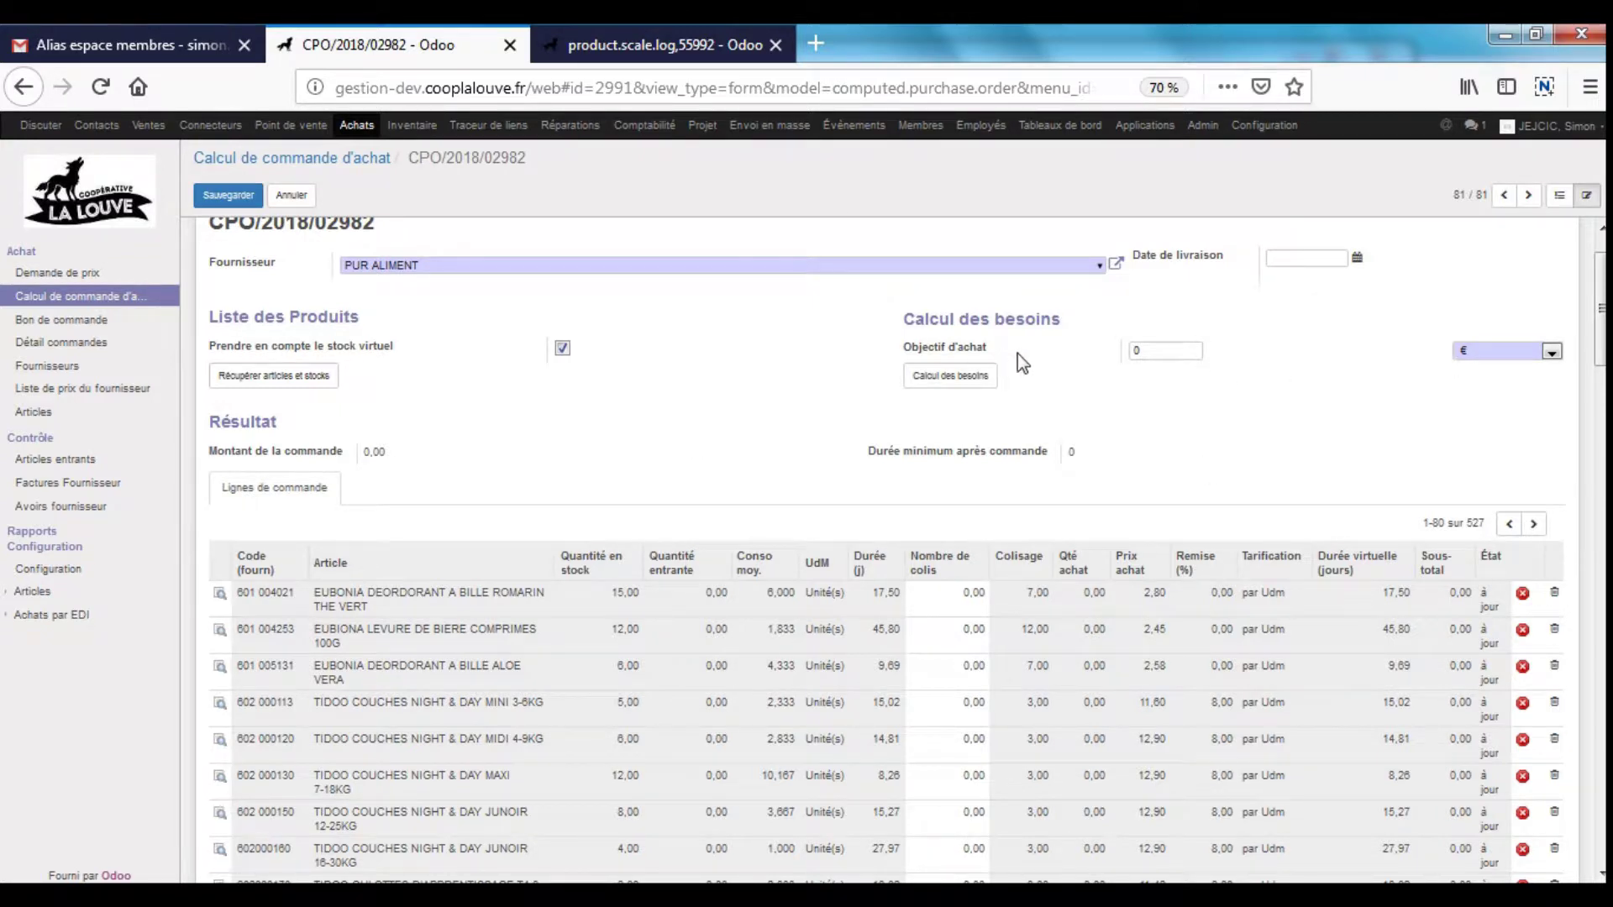
click(1509, 353)
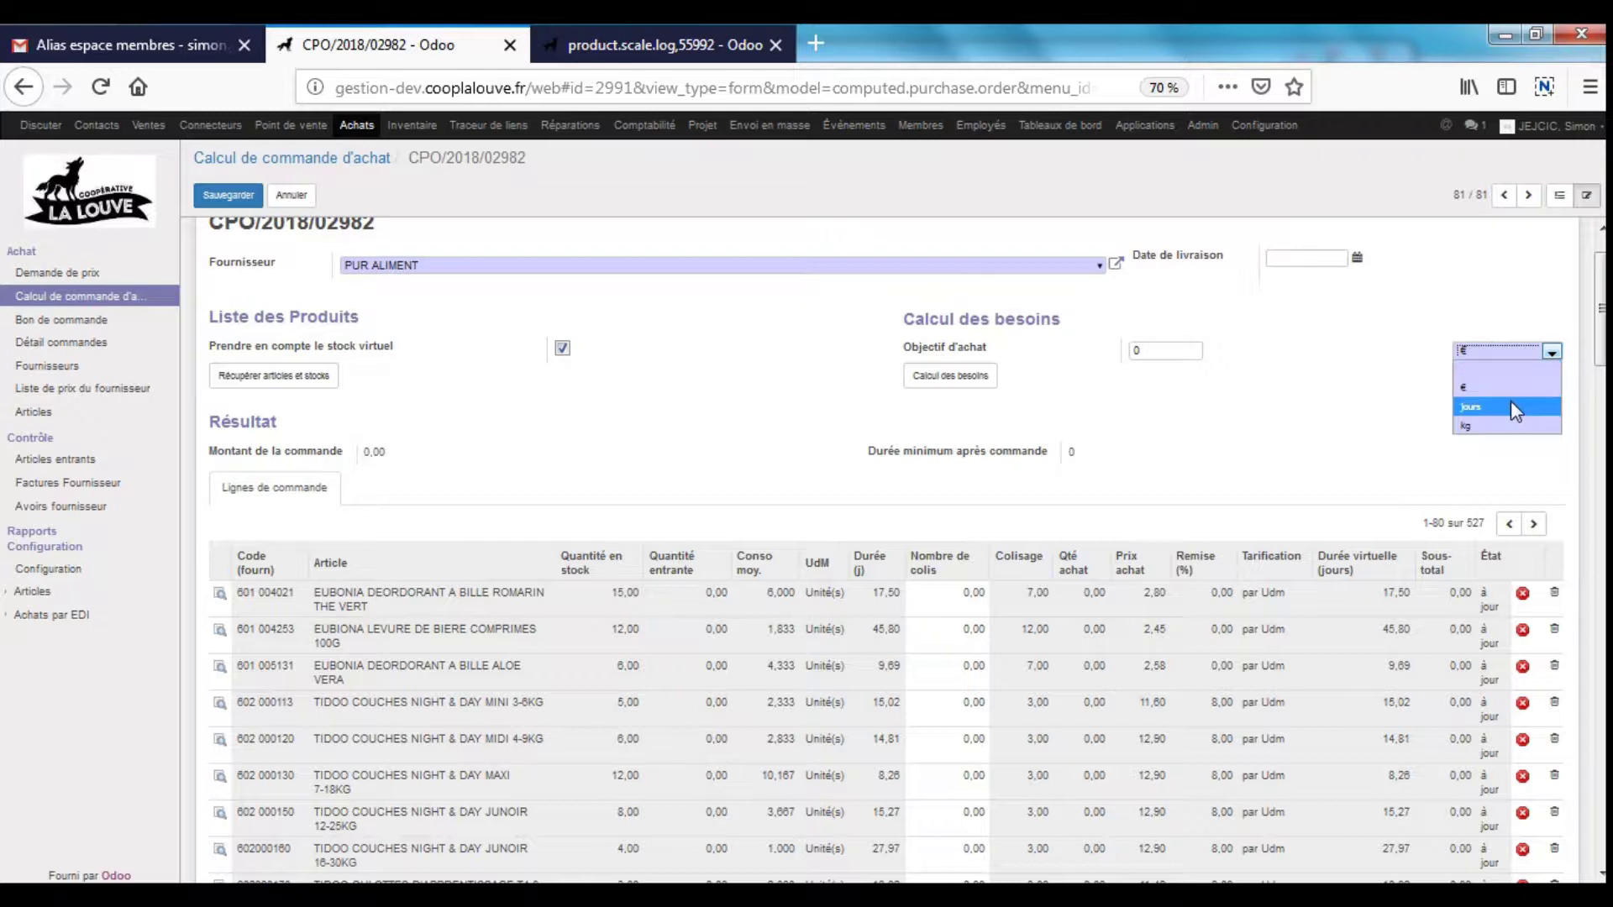
click(1510, 404)
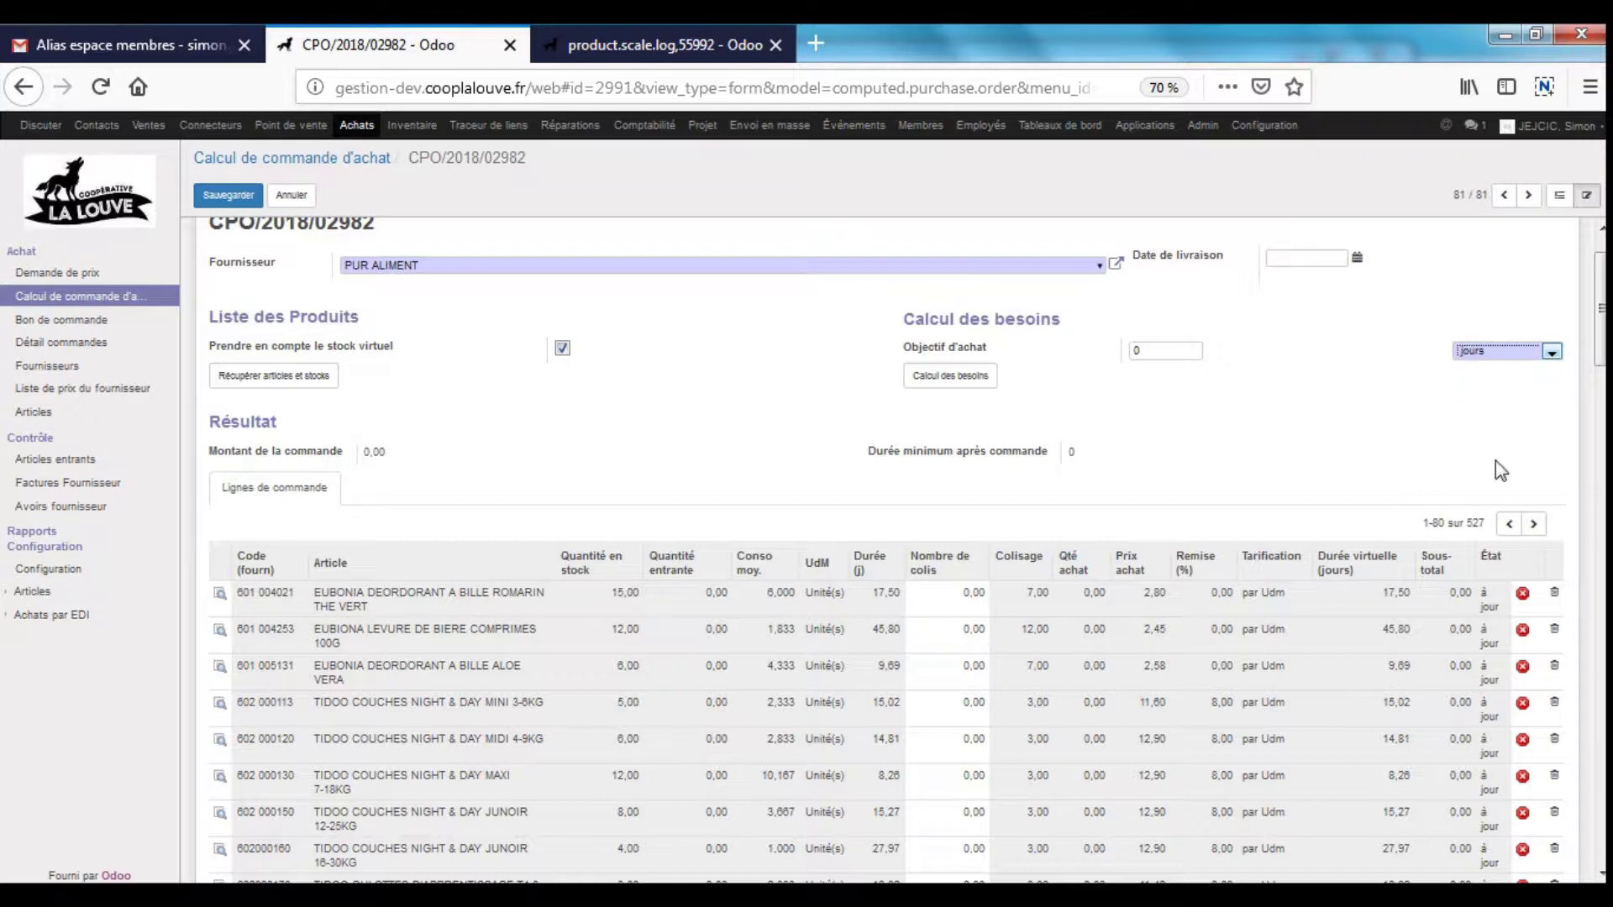
click(1164, 350)
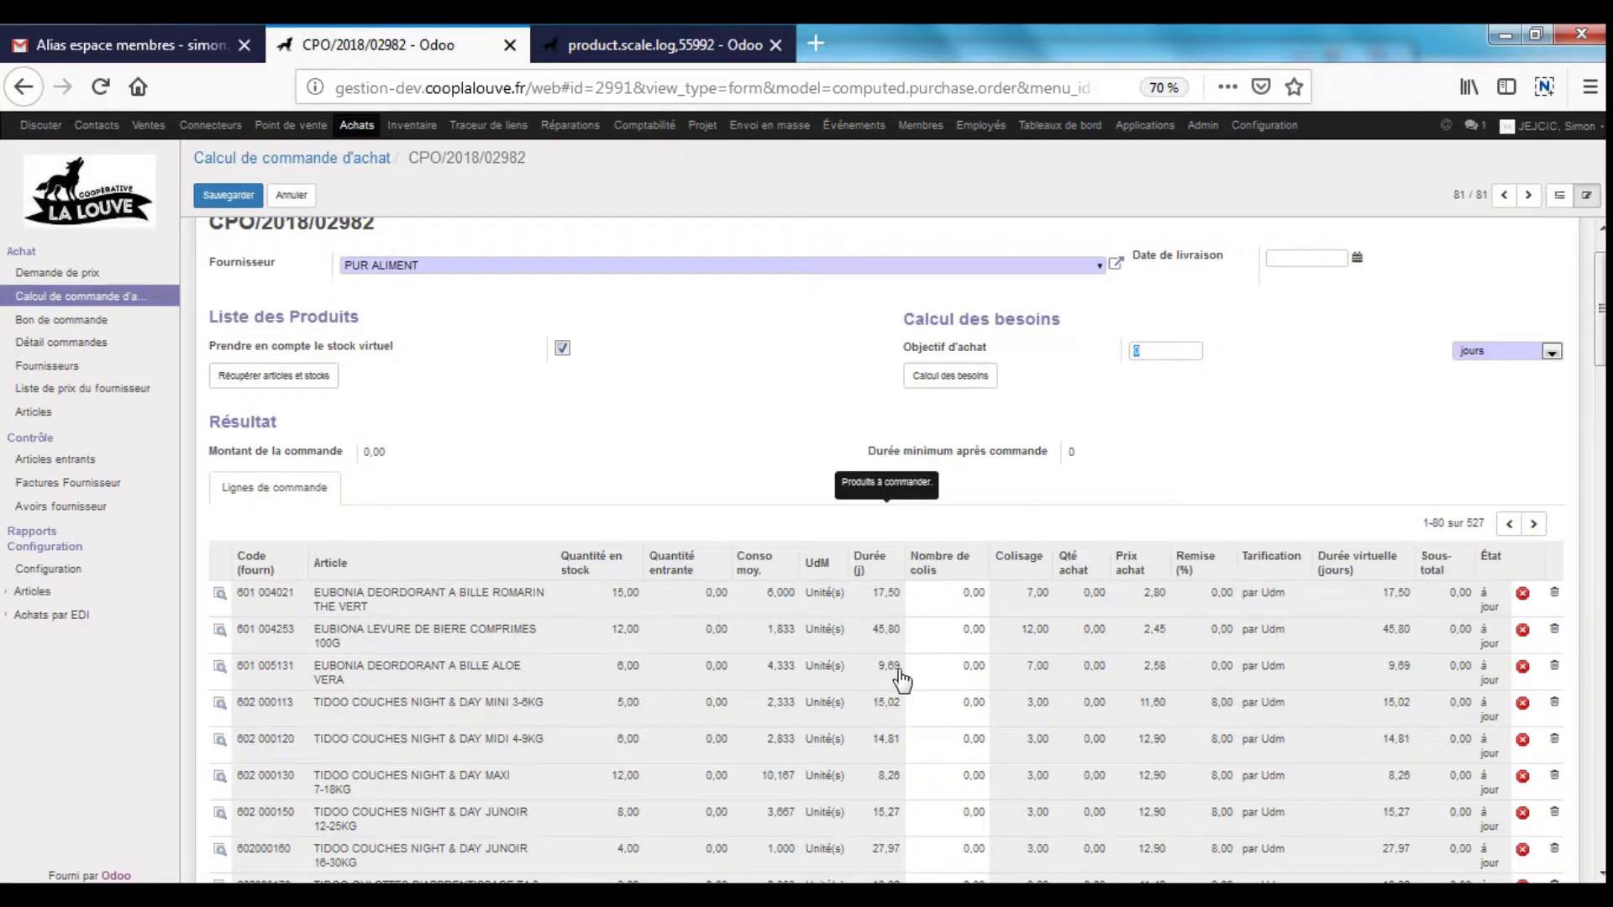
scroll(901, 682, down, 3)
scroll(901, 686, down, 5)
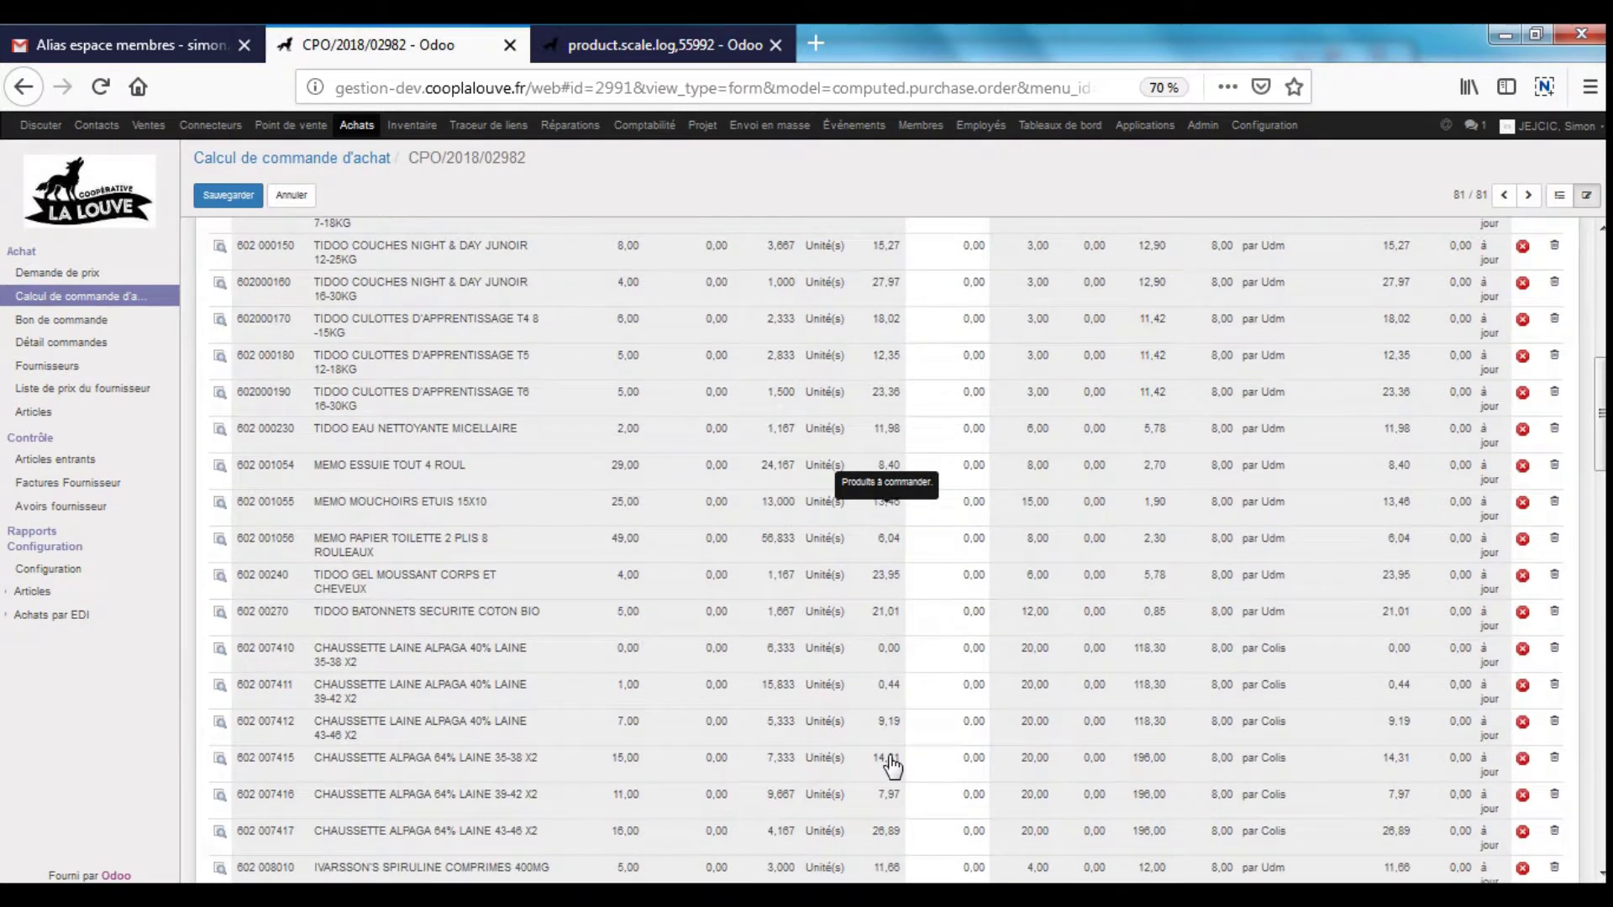
scroll(891, 760, down, 1)
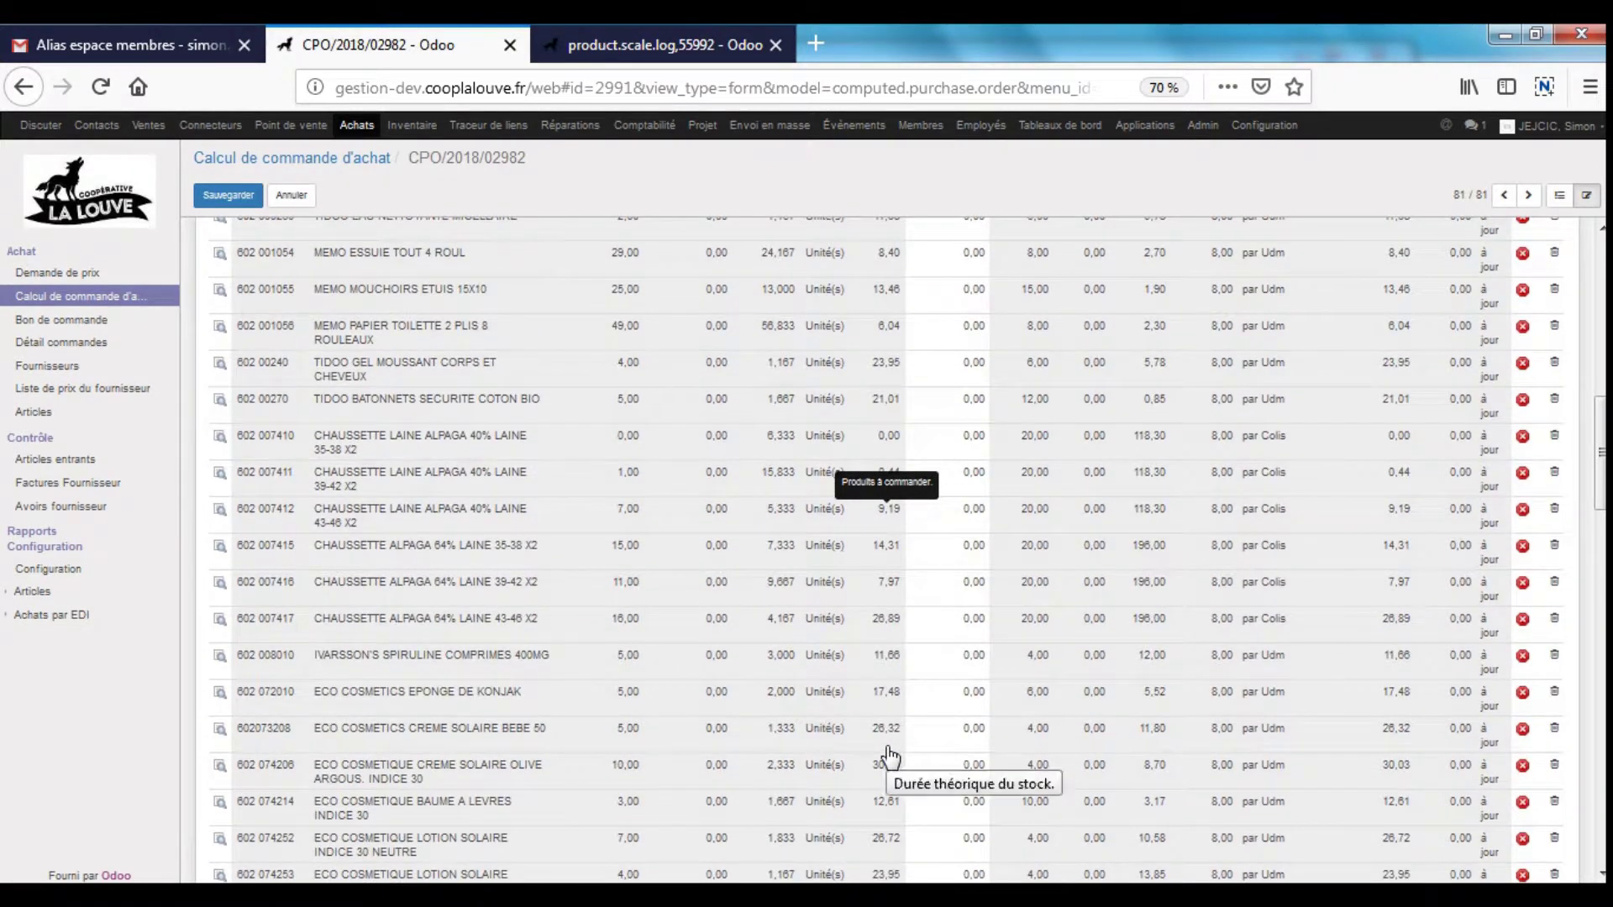
scroll(887, 745, up, 2)
scroll(887, 743, up, 9)
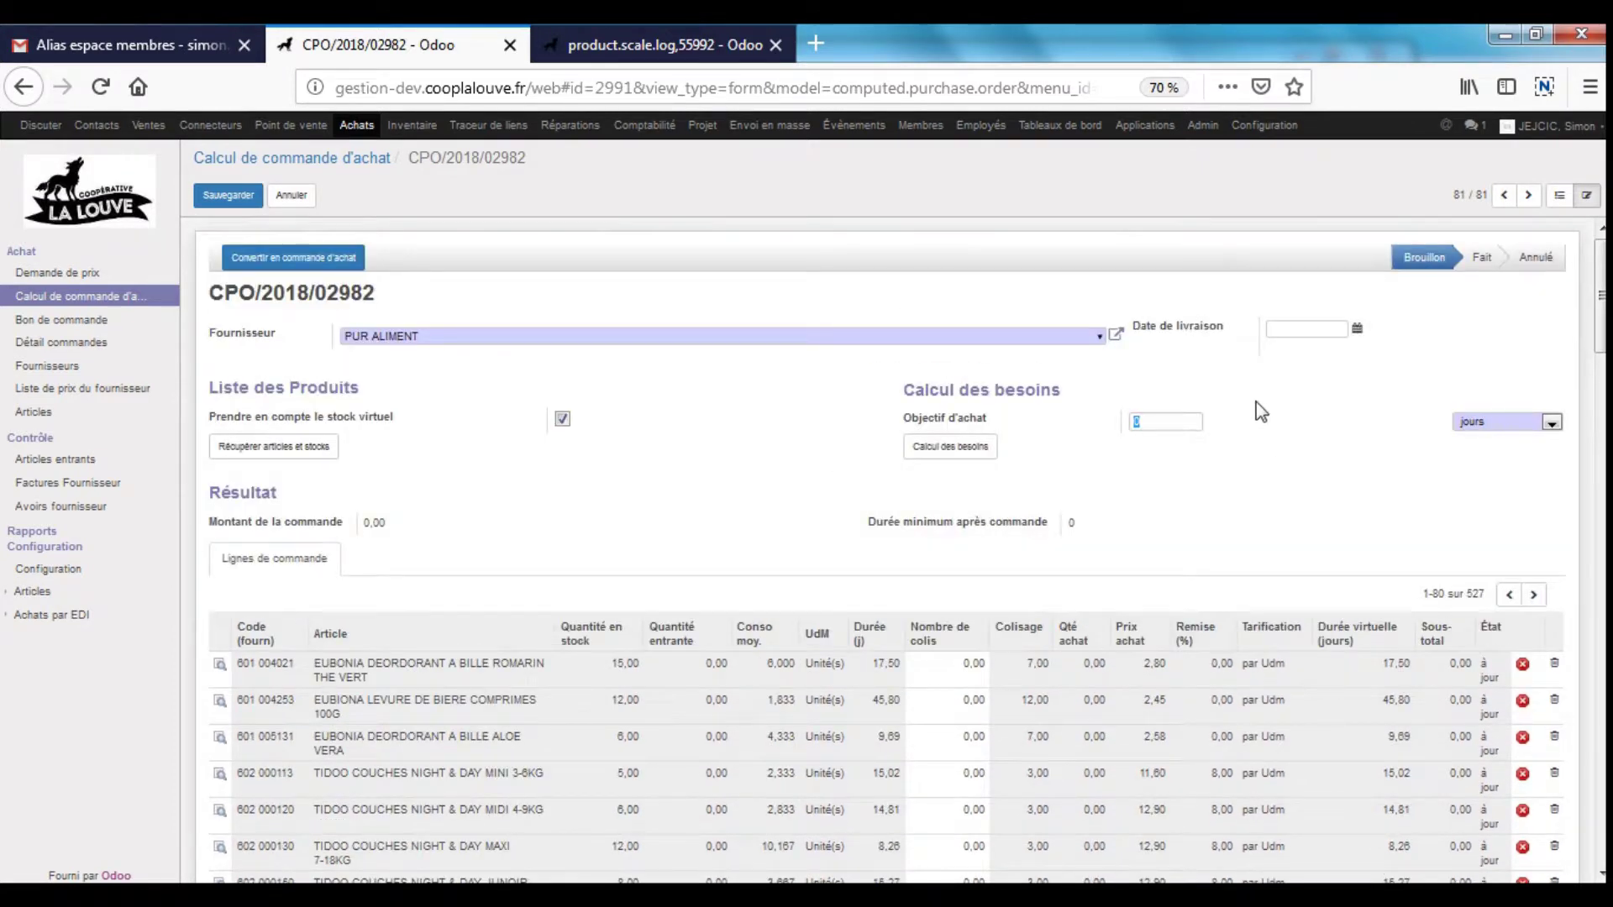
text(15)
click(955, 449)
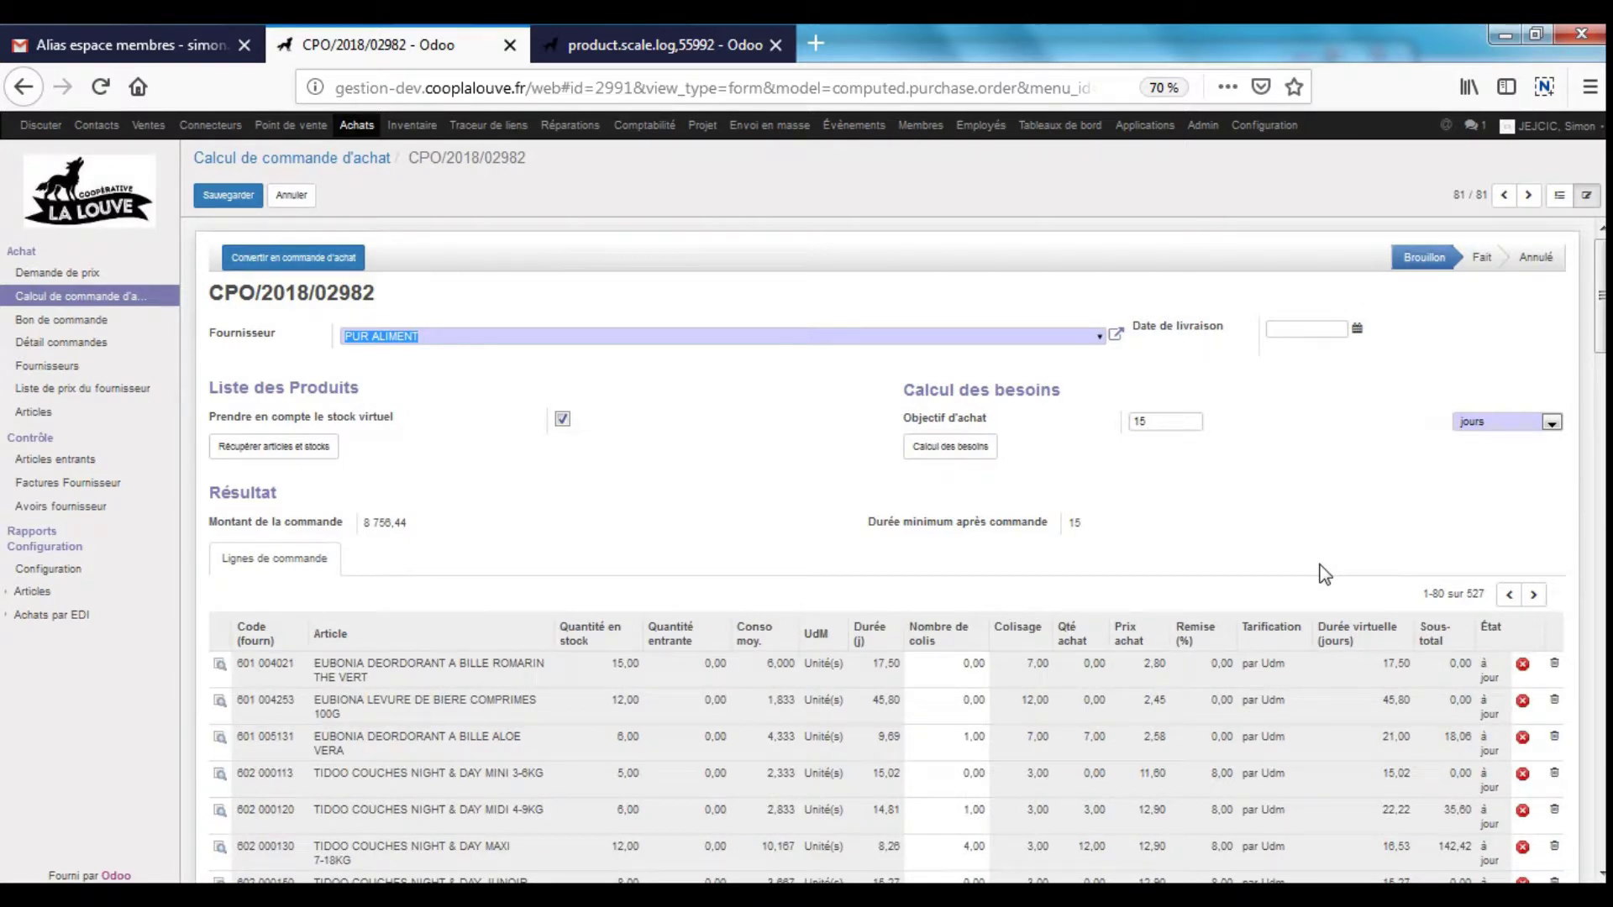
scroll(1247, 526, down, 3)
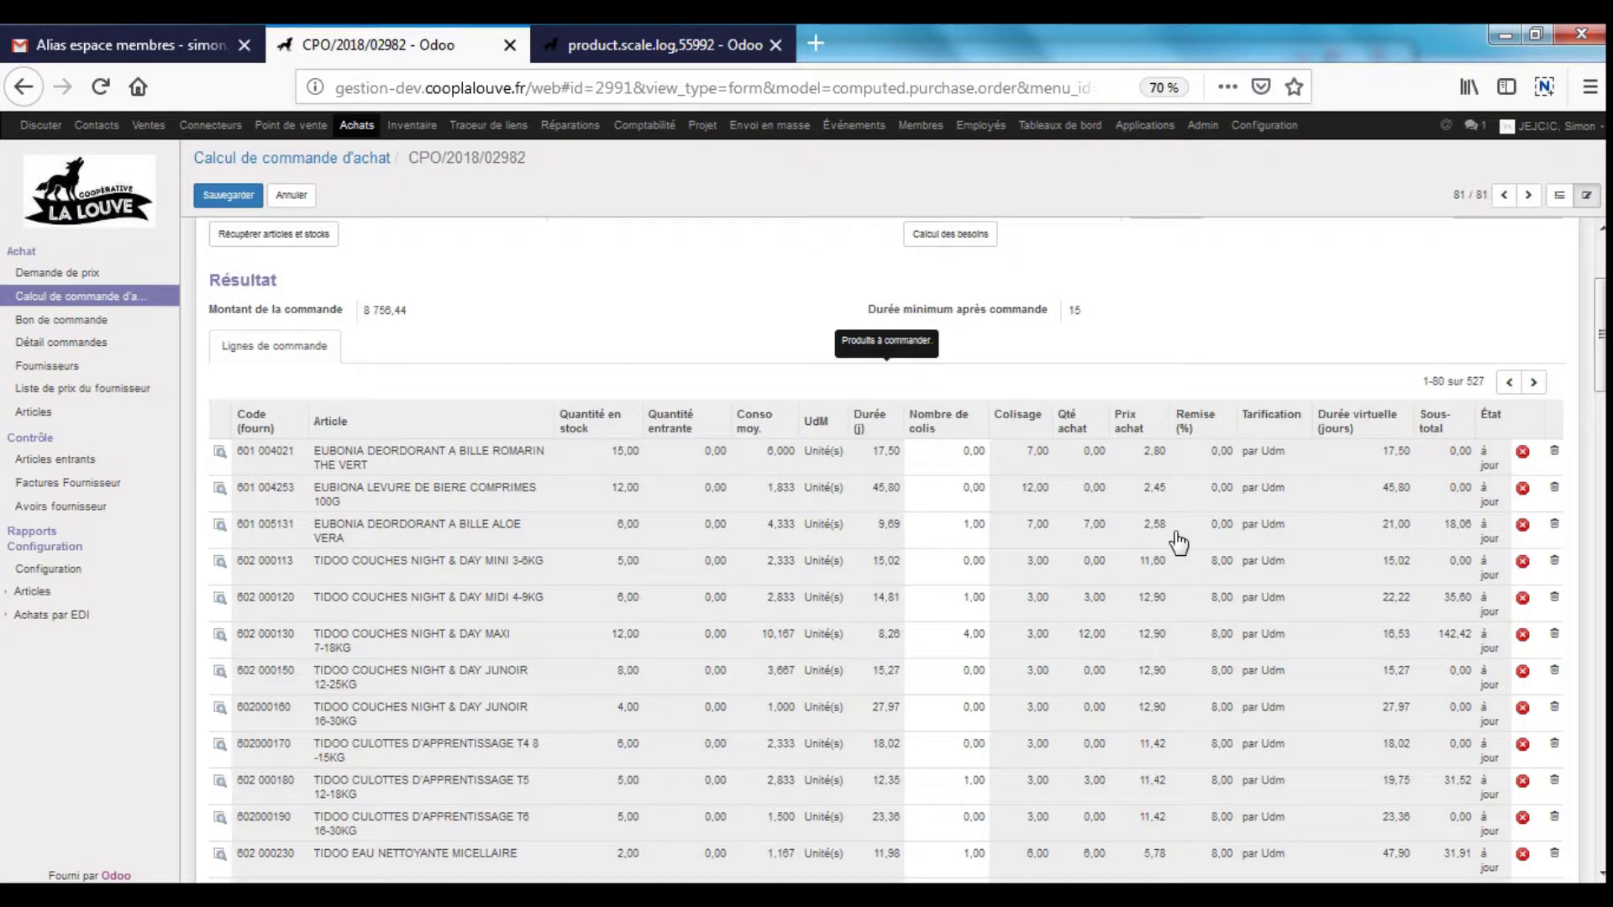
mouse_move(1409, 543)
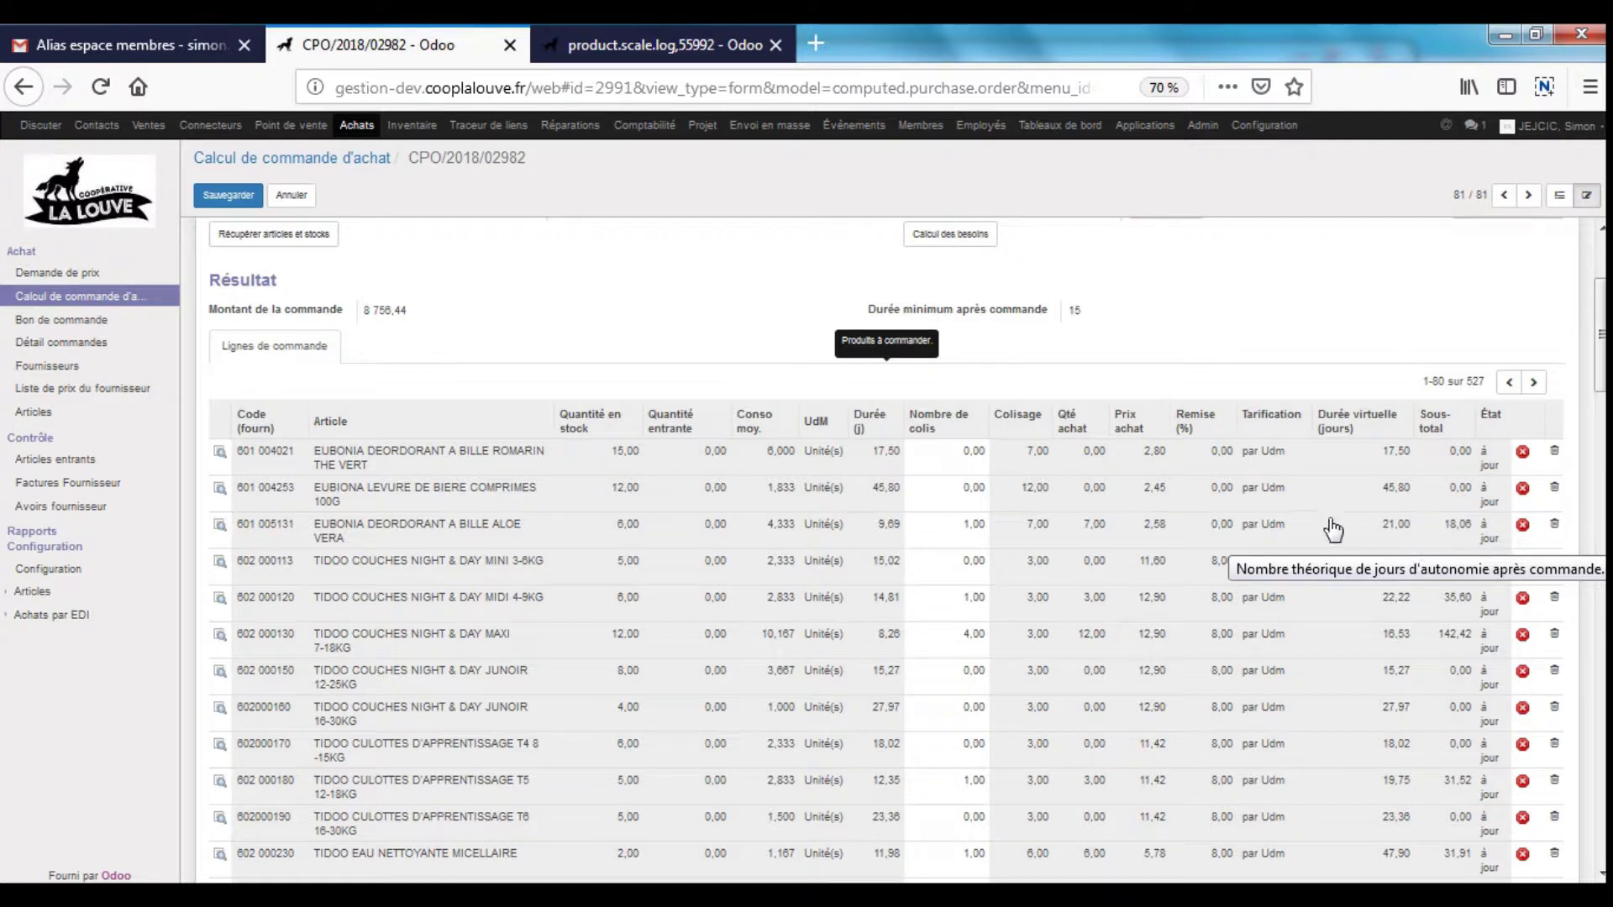
scroll(911, 669, down, 7)
scroll(935, 715, down, 7)
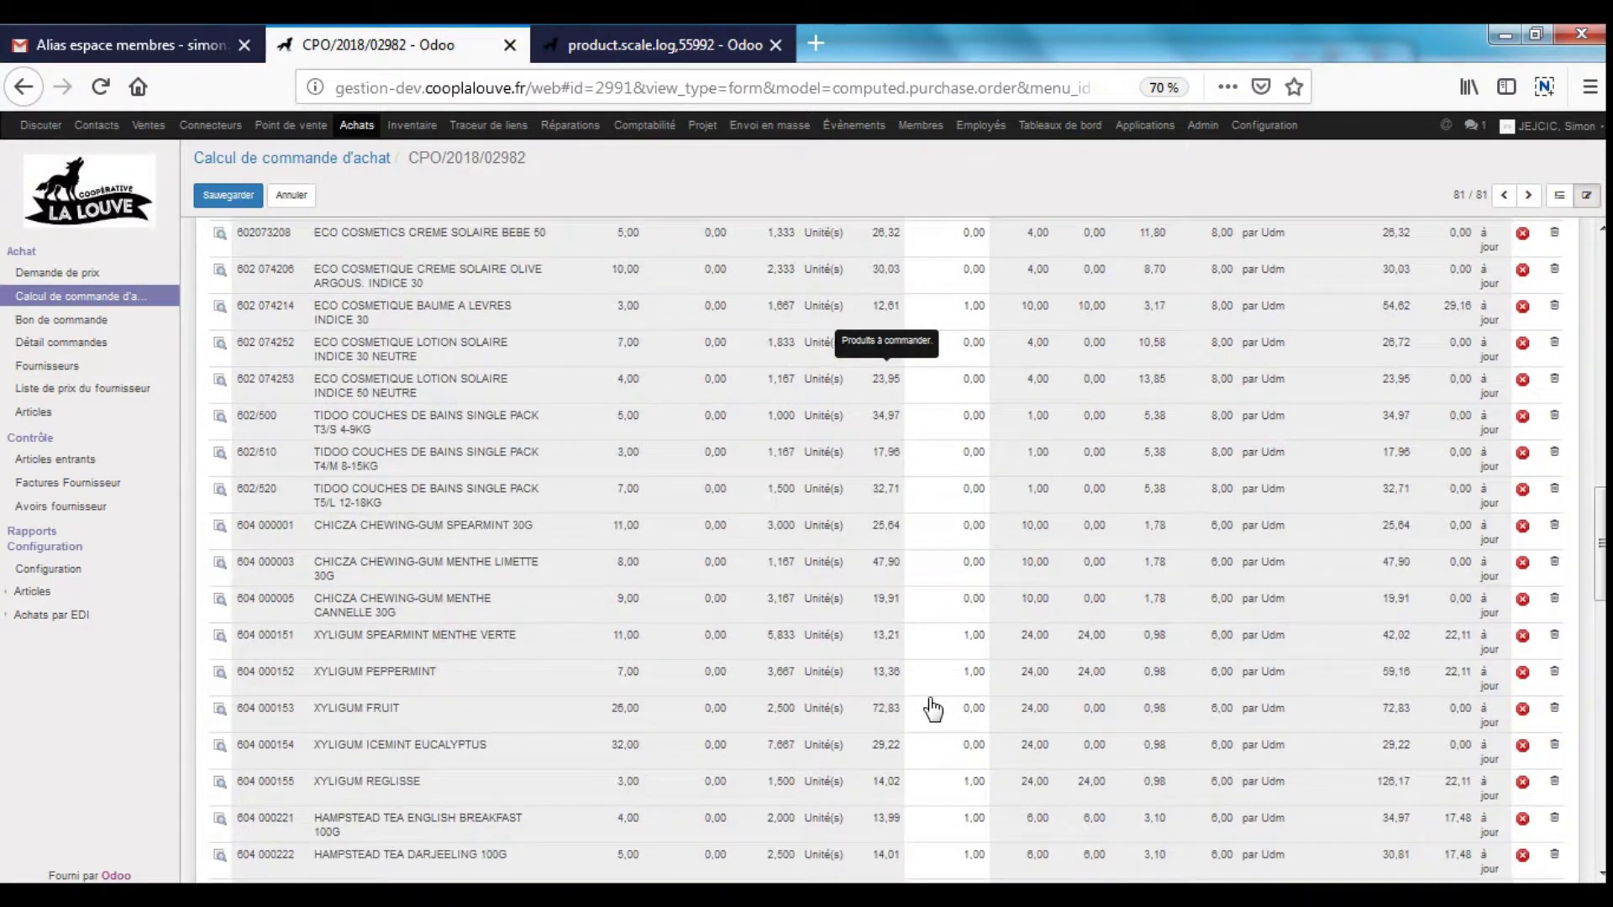
scroll(494, 400, up, 14)
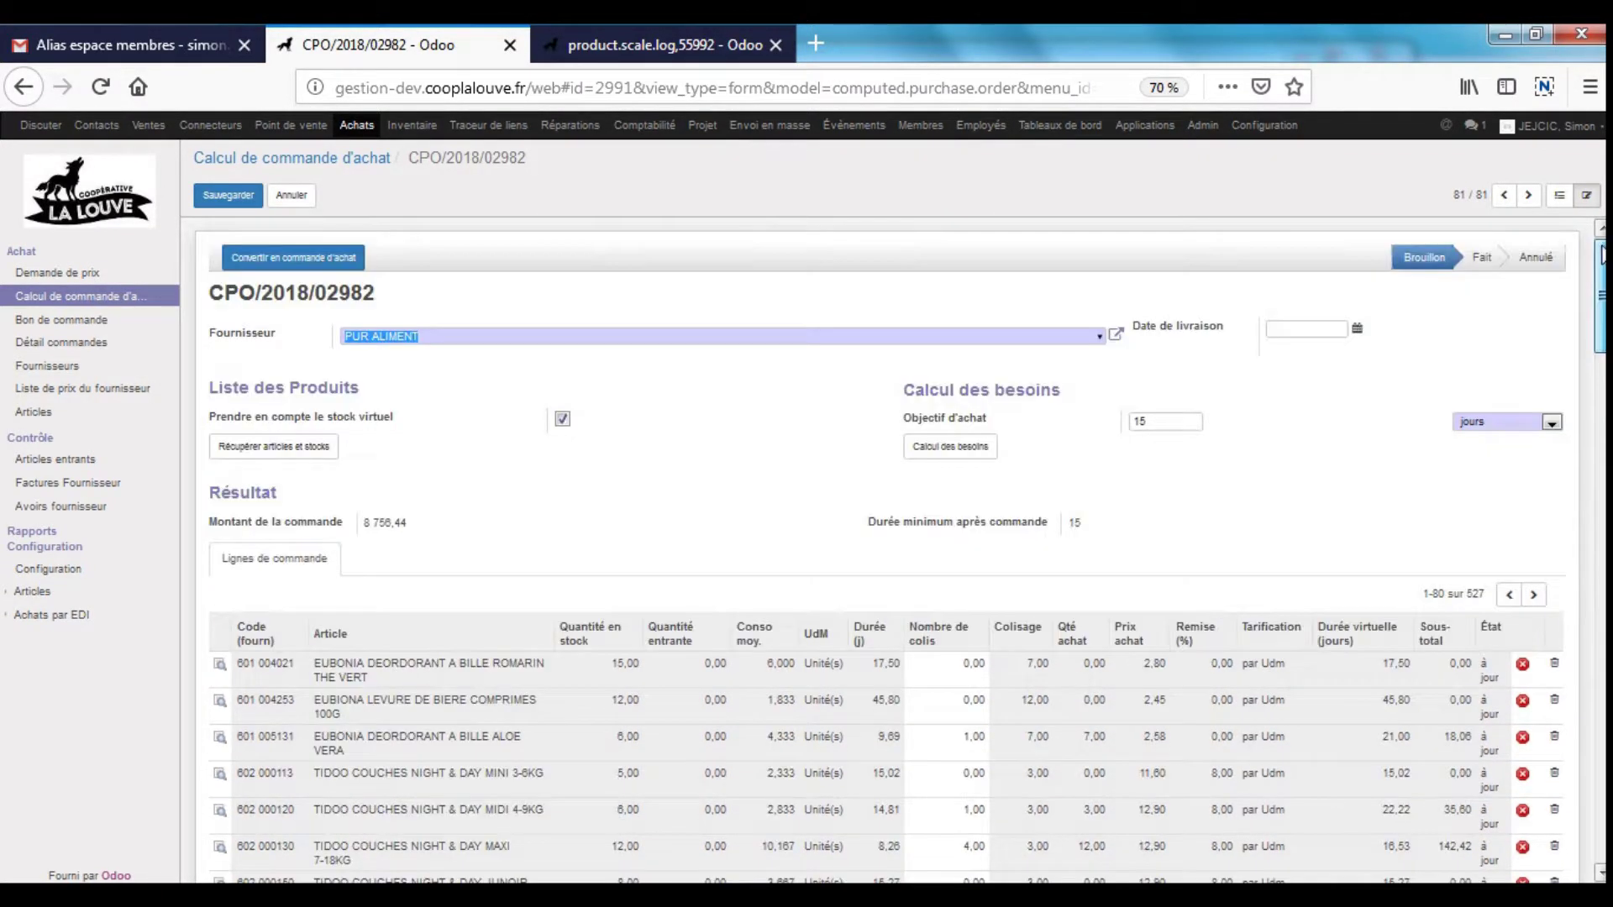
- Save CPO/2018/02982 and convert it into purchase quotation PO04009
click(228, 195)
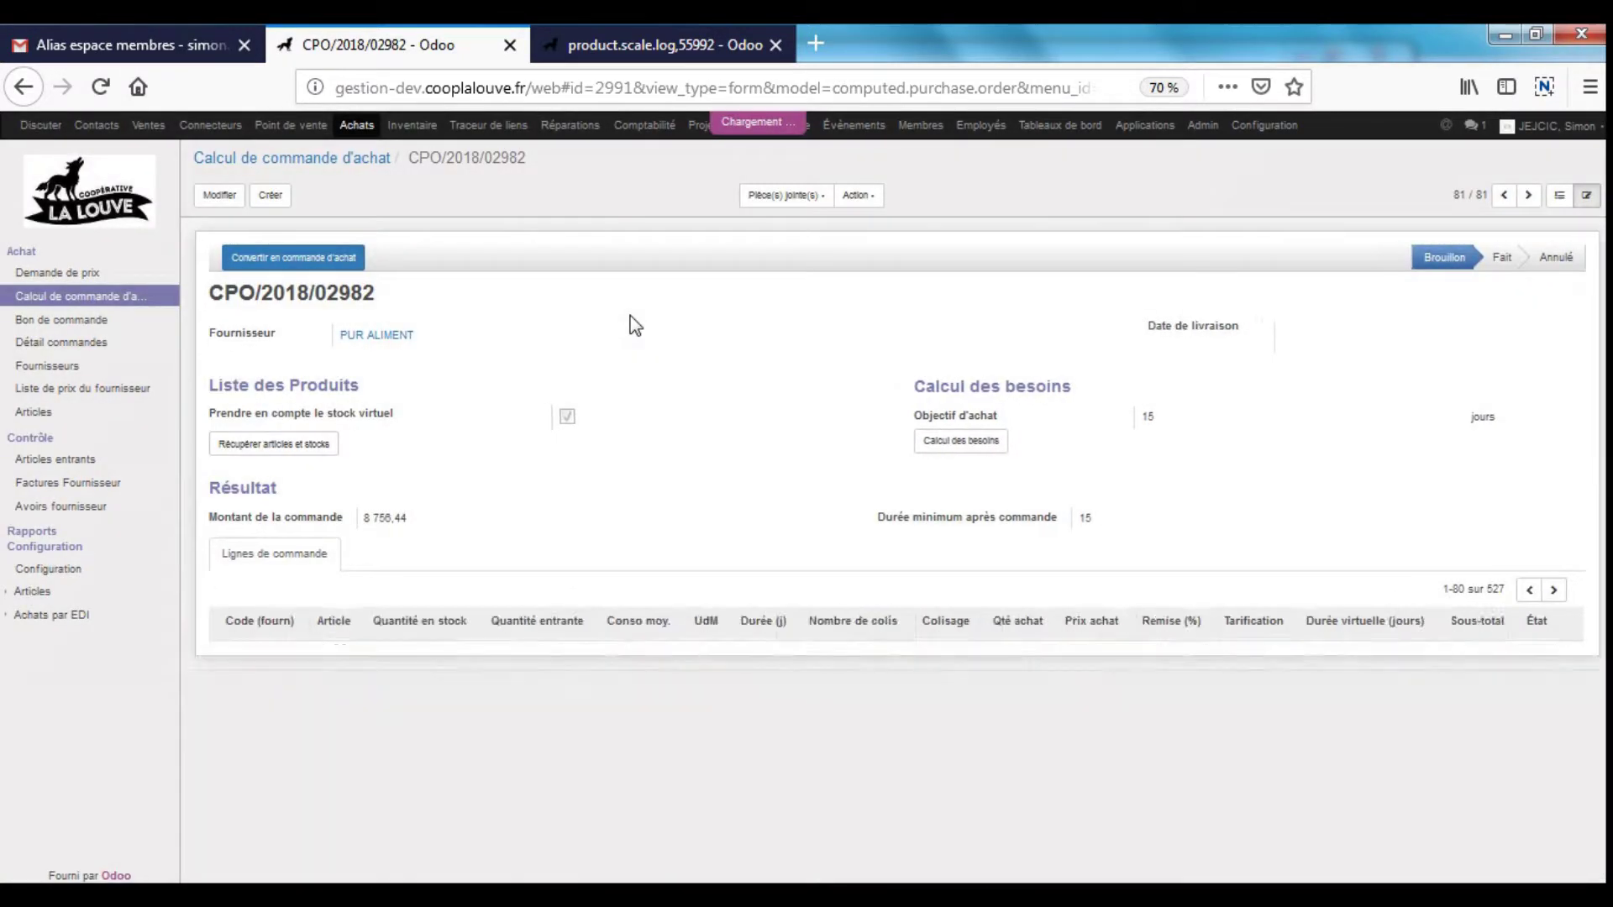
click(346, 259)
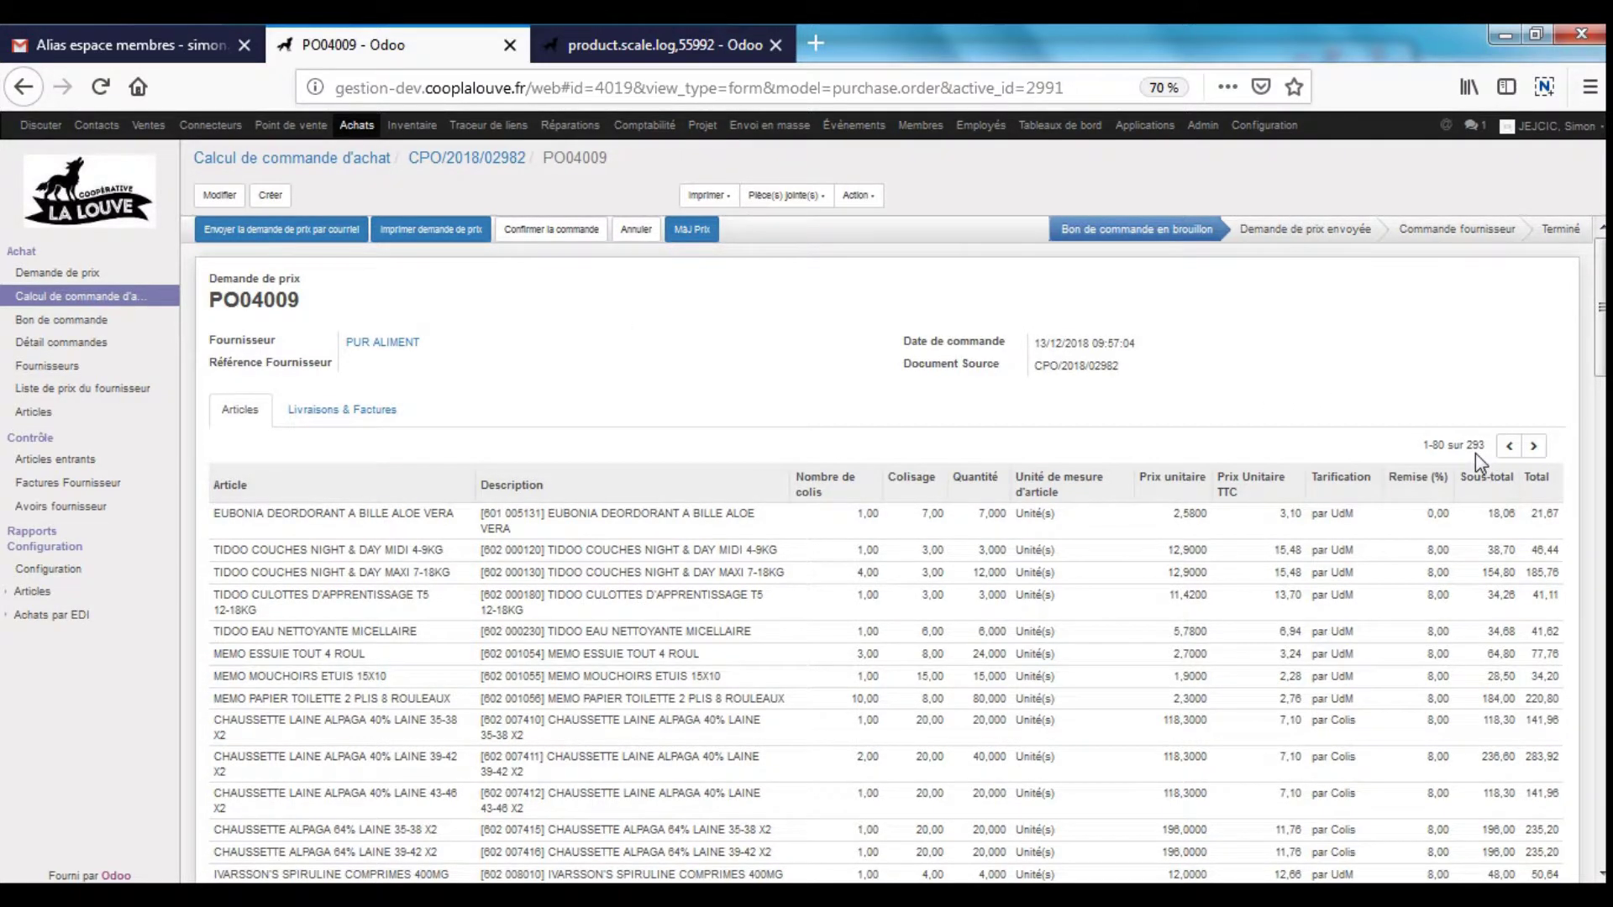
- Review the 293 lines of quotation PO04009 and confirm it as a supplier order
drag(1600, 336, 1600, 873)
drag(1590, 727, 1596, 220)
click(560, 239)
mouse_move(951, 366)
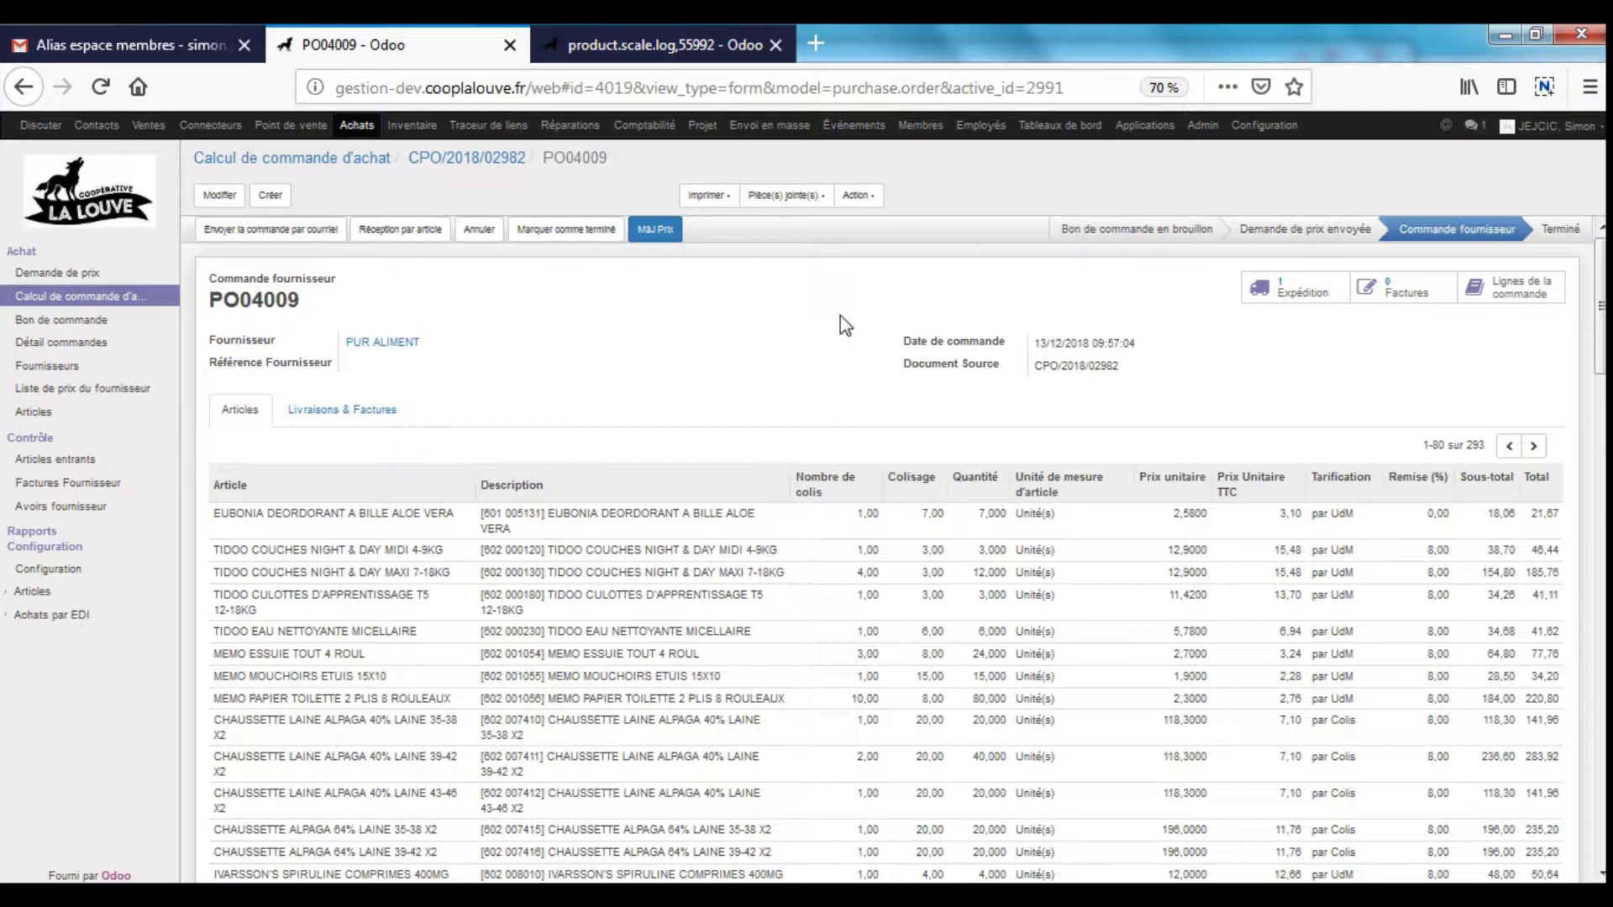
- Start an e-mail of the order from Imprimer, cancel it, and open the Lignes de la commande list
click(727, 201)
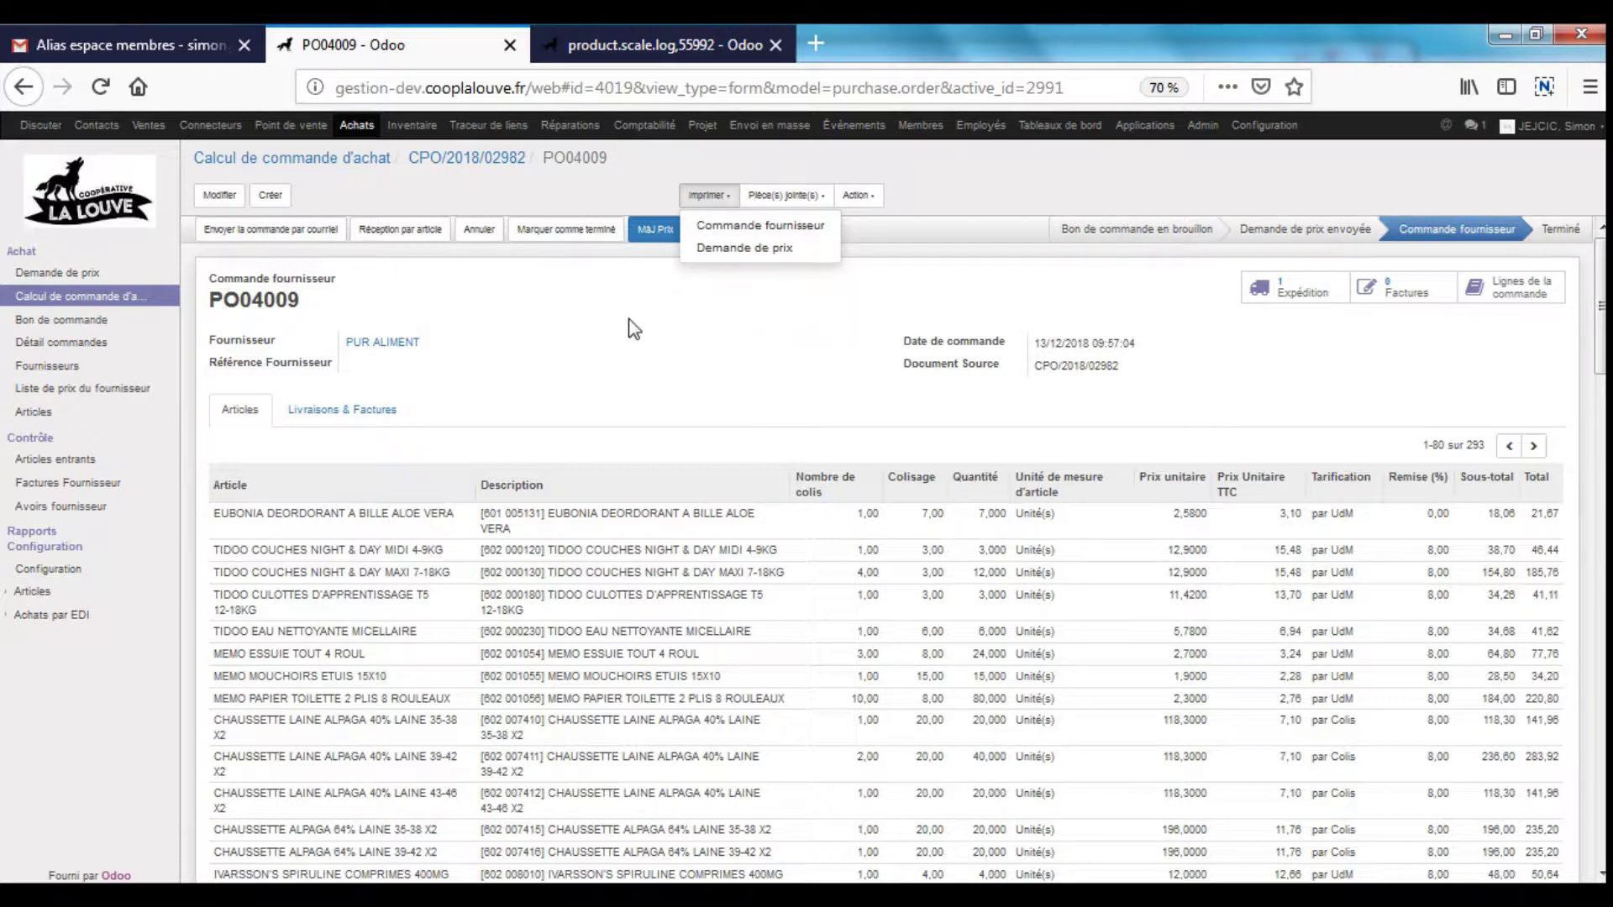
click(304, 230)
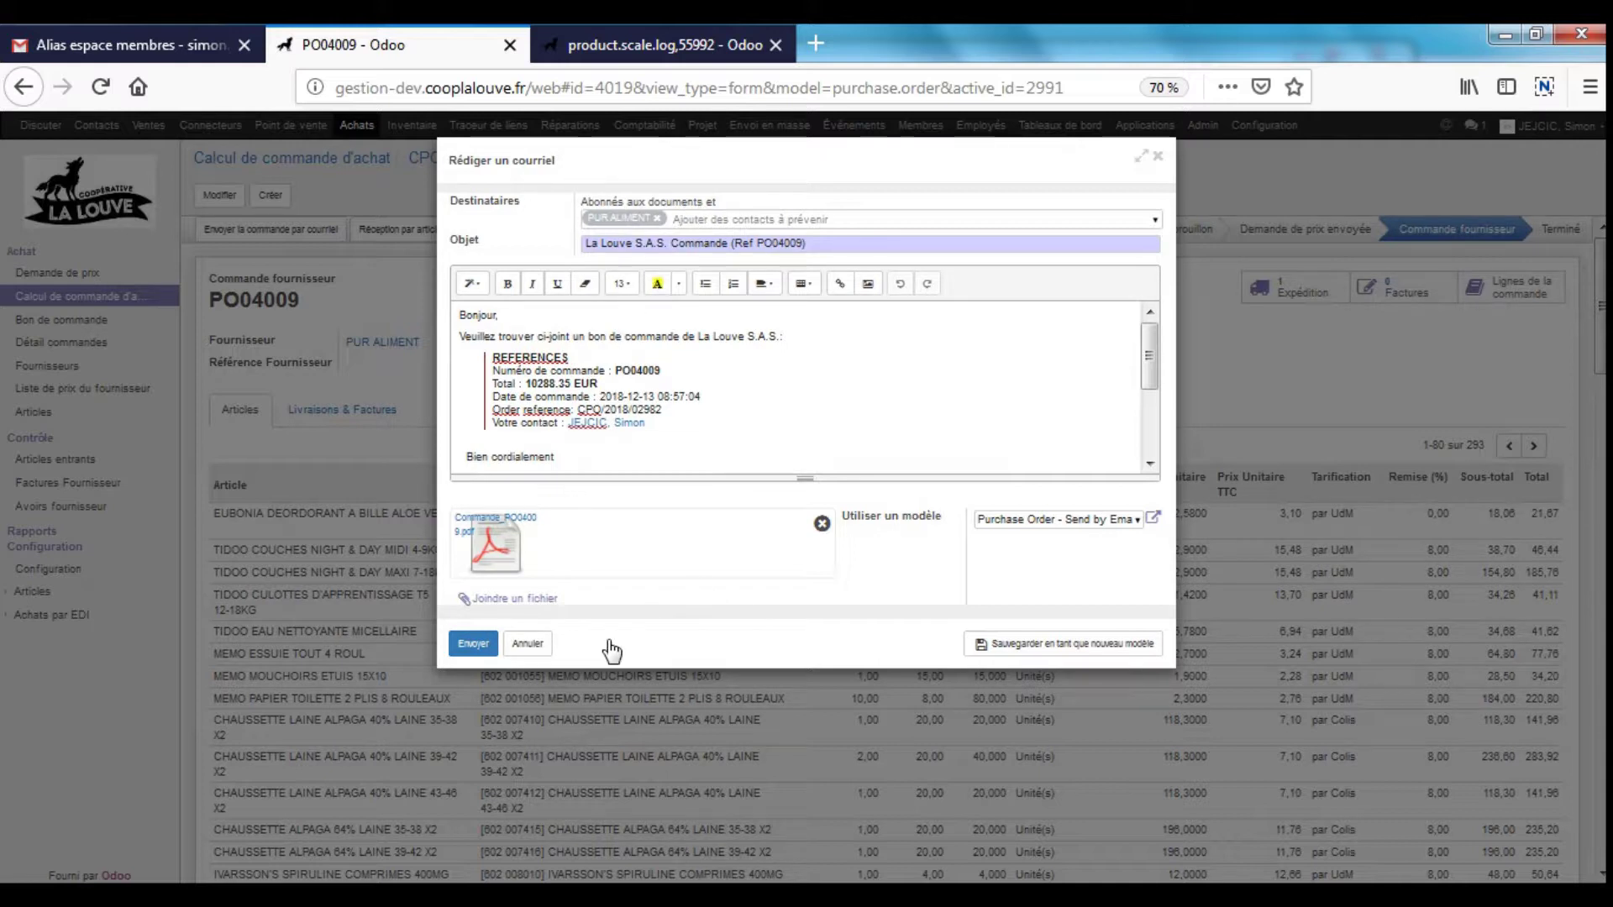
click(541, 645)
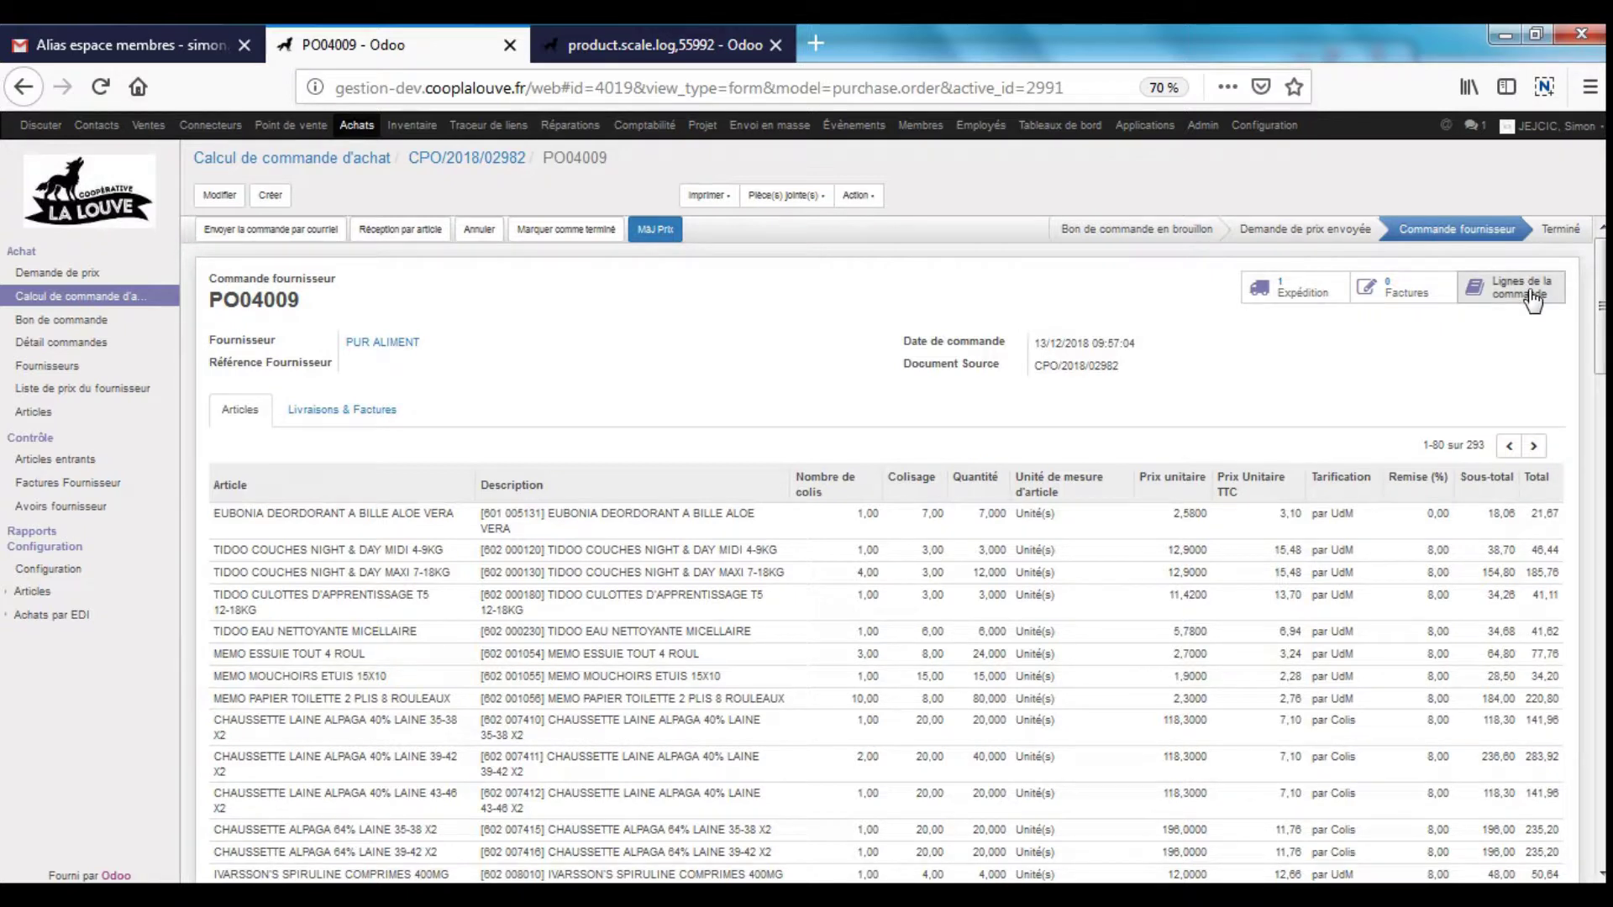
click(1530, 290)
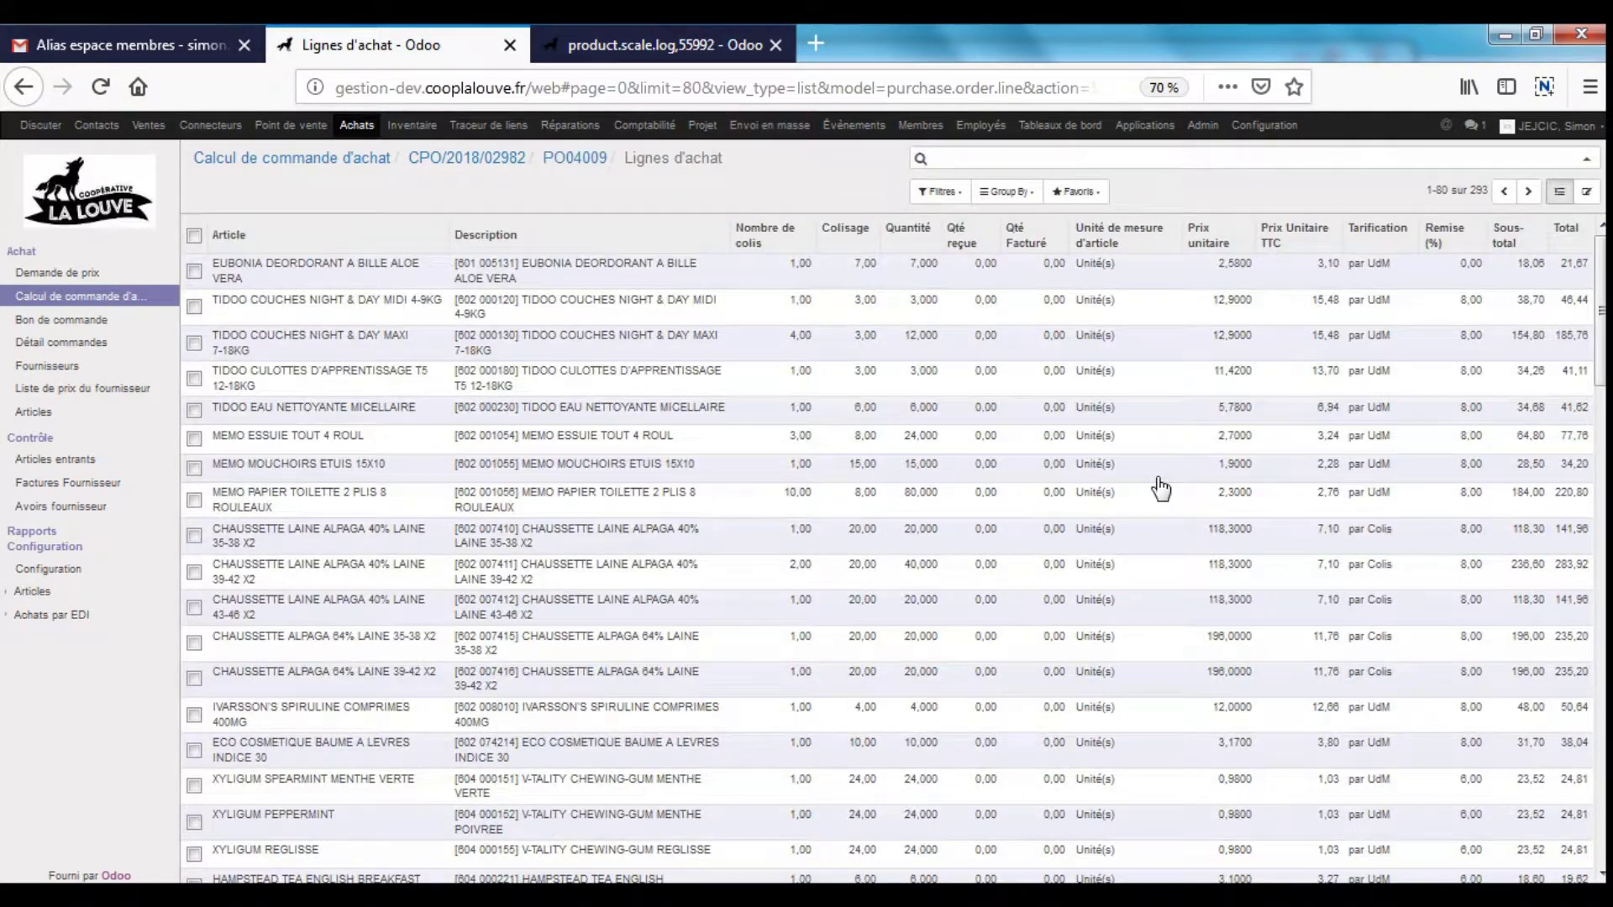
- Select all purchase lines with the page limit set to Illimité to show all 293
click(194, 236)
click(1477, 191)
click(1476, 192)
click(1461, 281)
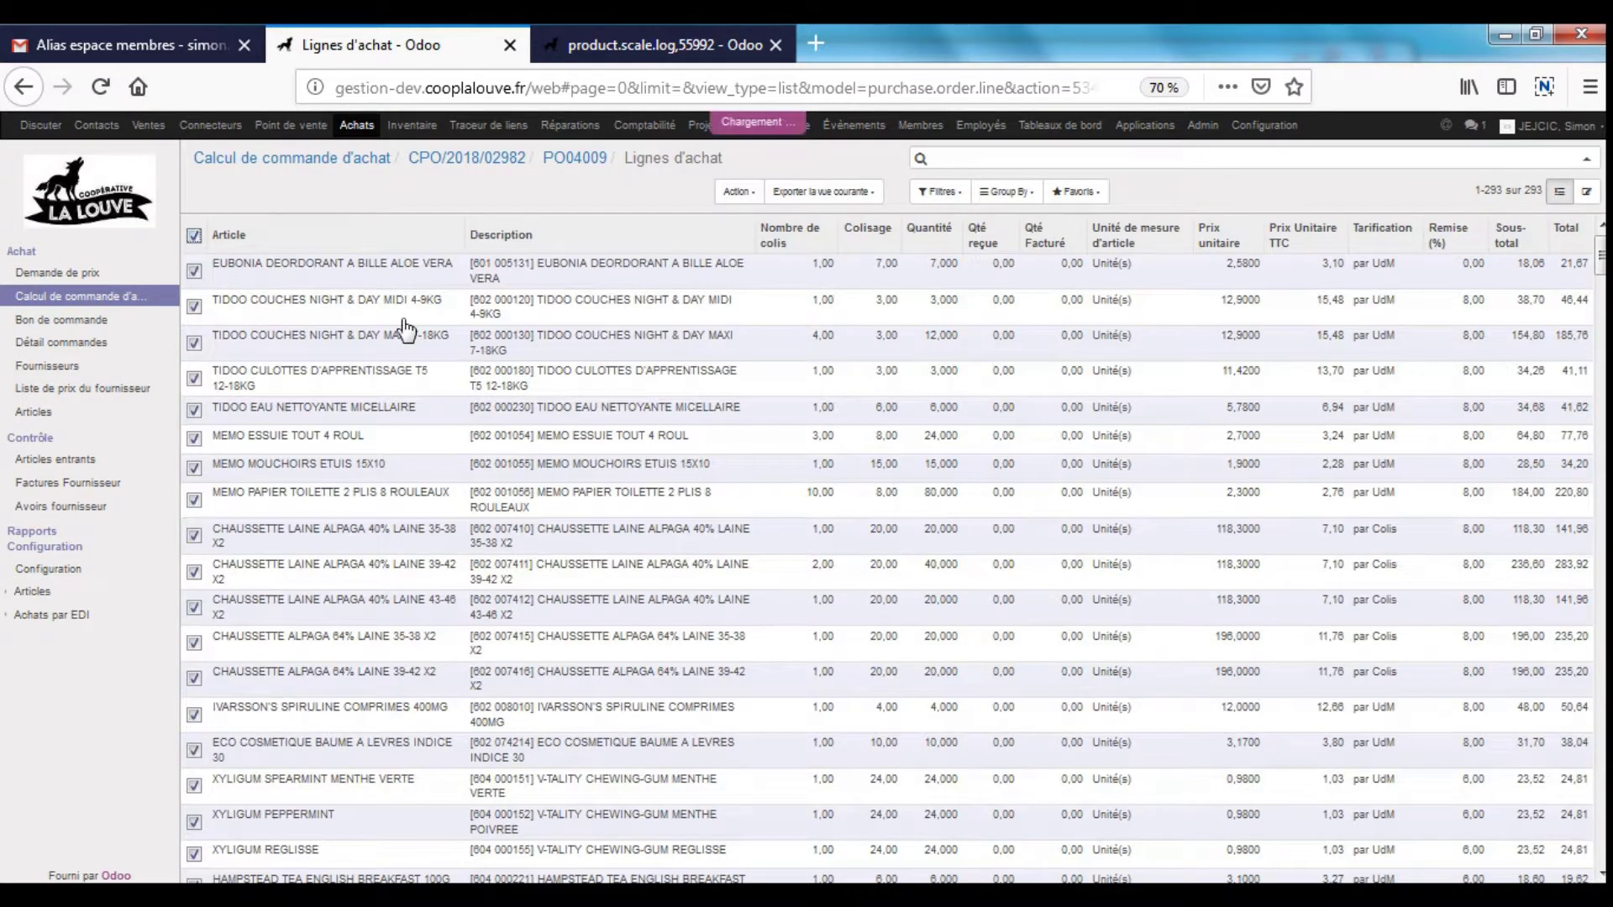
- Export the lines to Excel as Tout type de données using the saved Cde Vitafrais field list
click(736, 191)
click(783, 223)
click(656, 265)
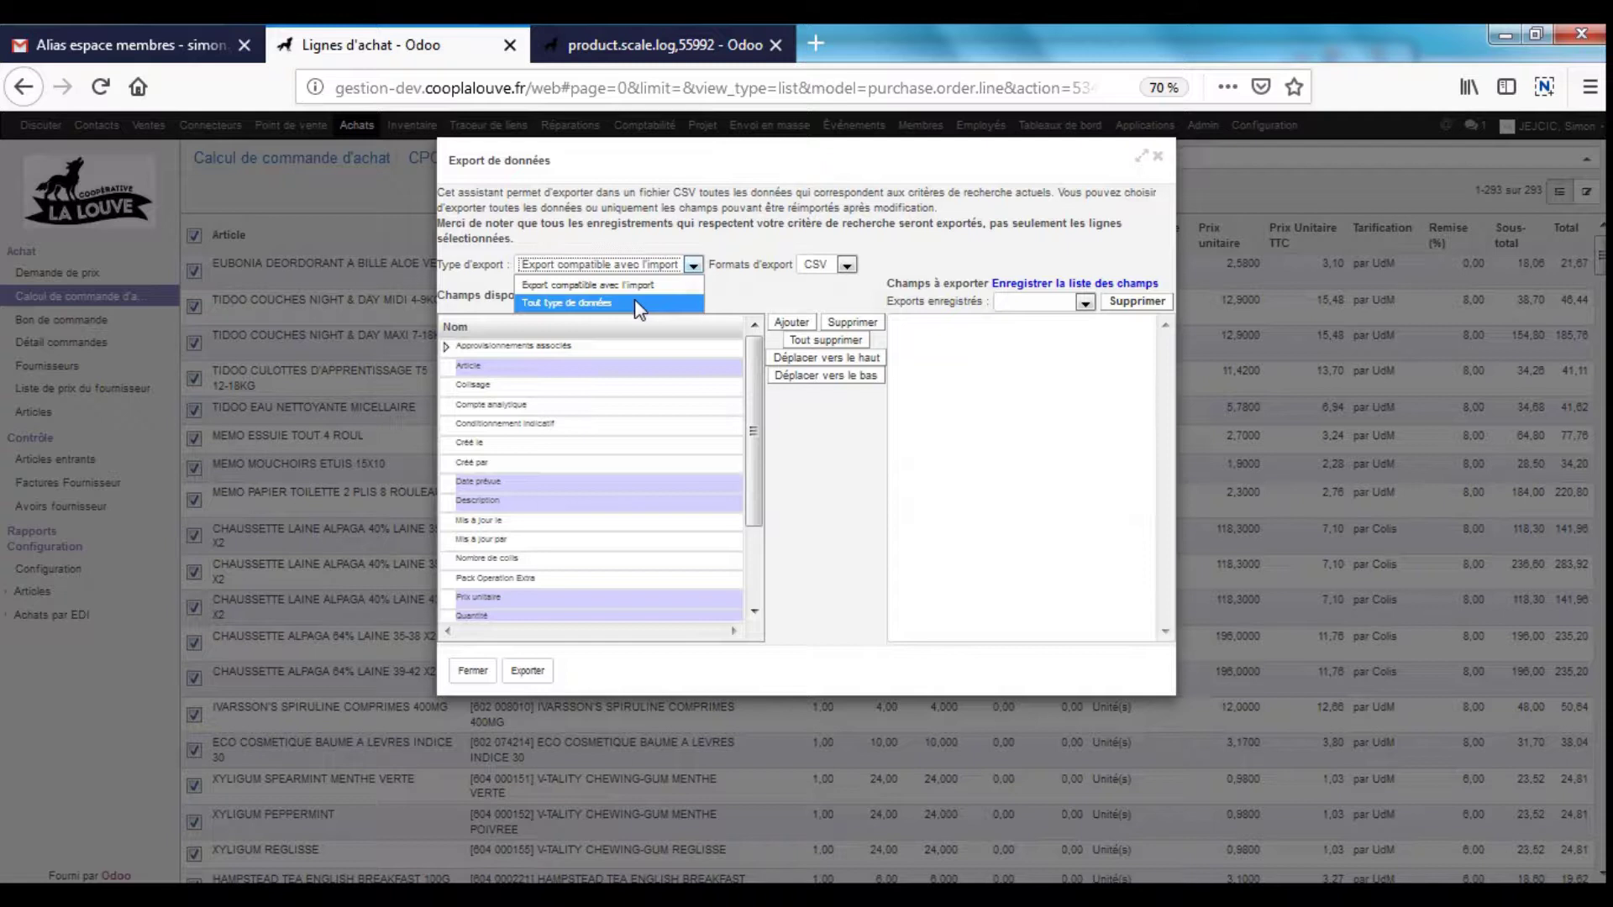
click(640, 304)
click(842, 266)
click(832, 299)
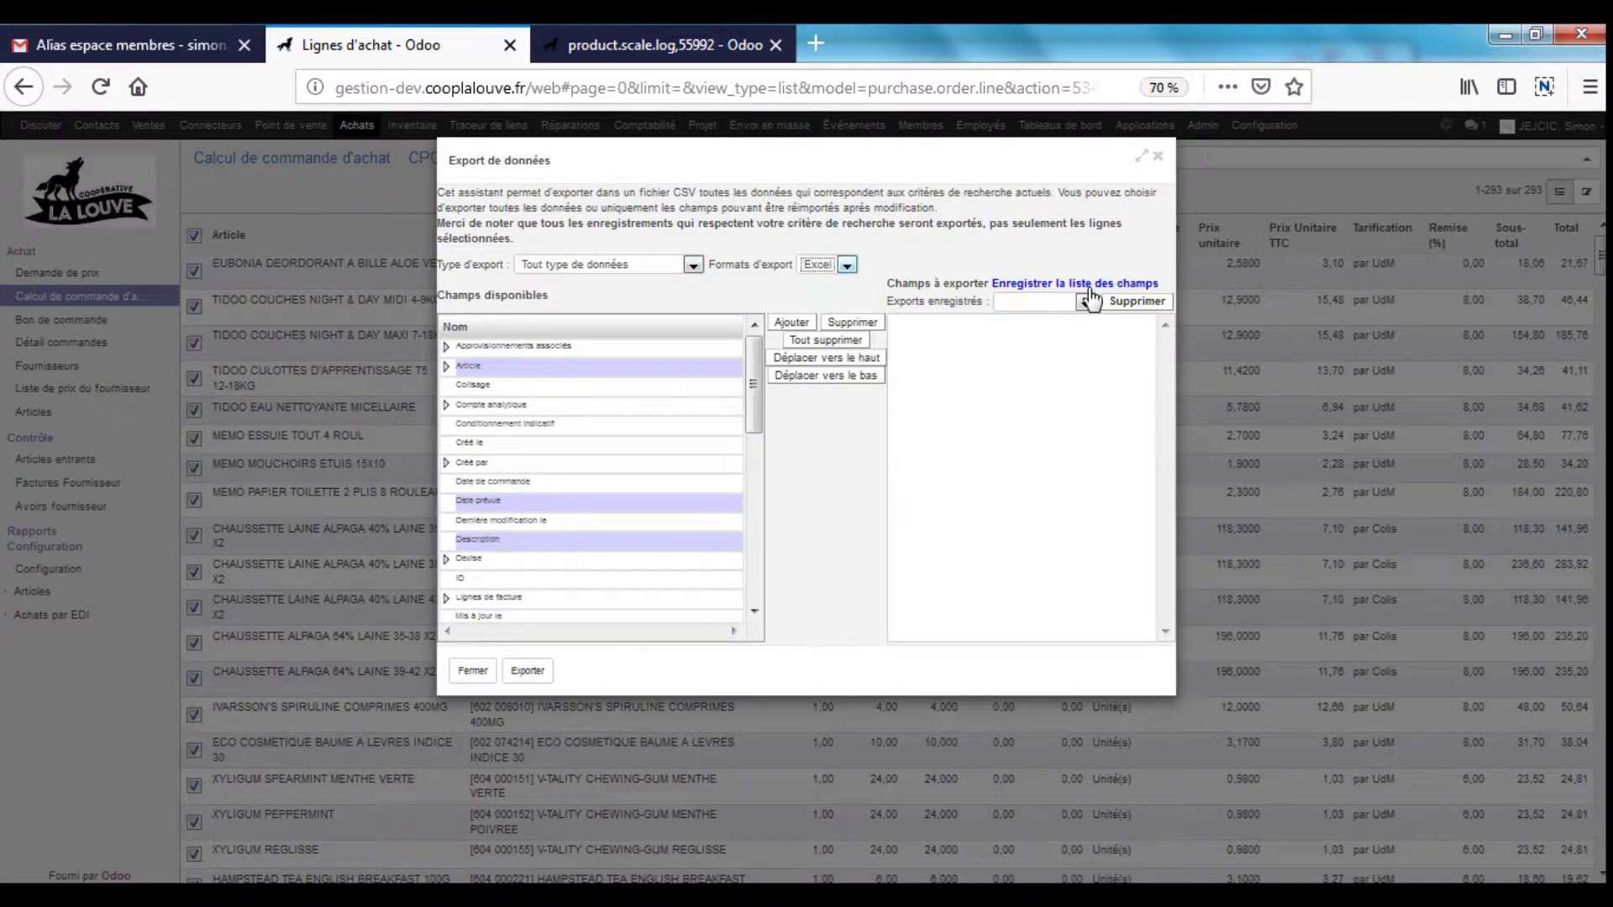
click(1085, 301)
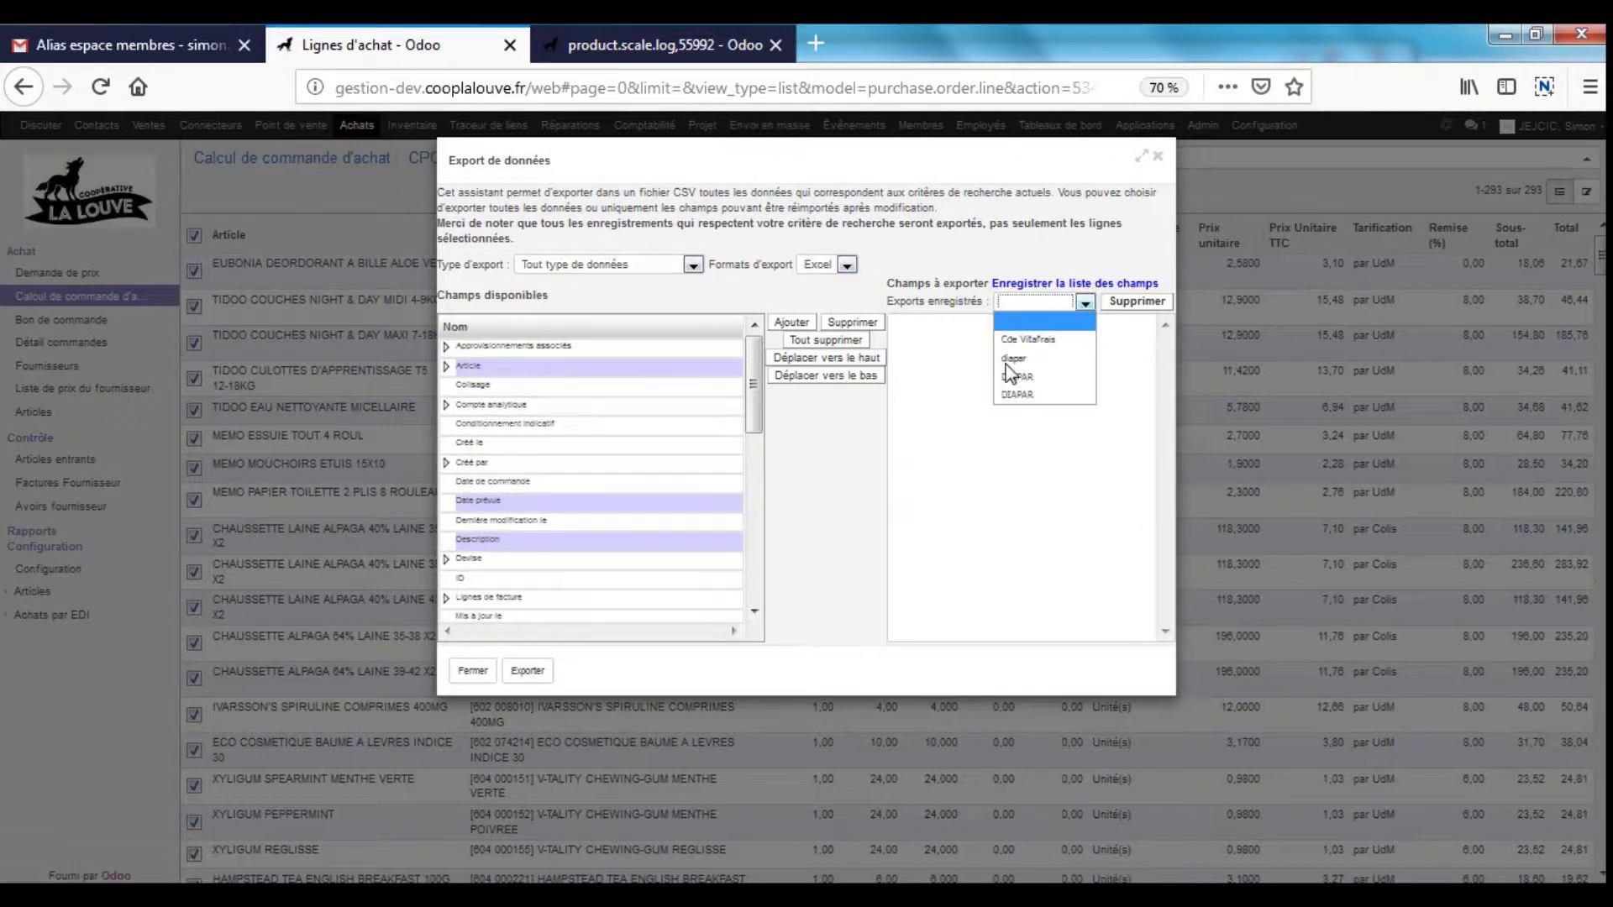
click(1044, 340)
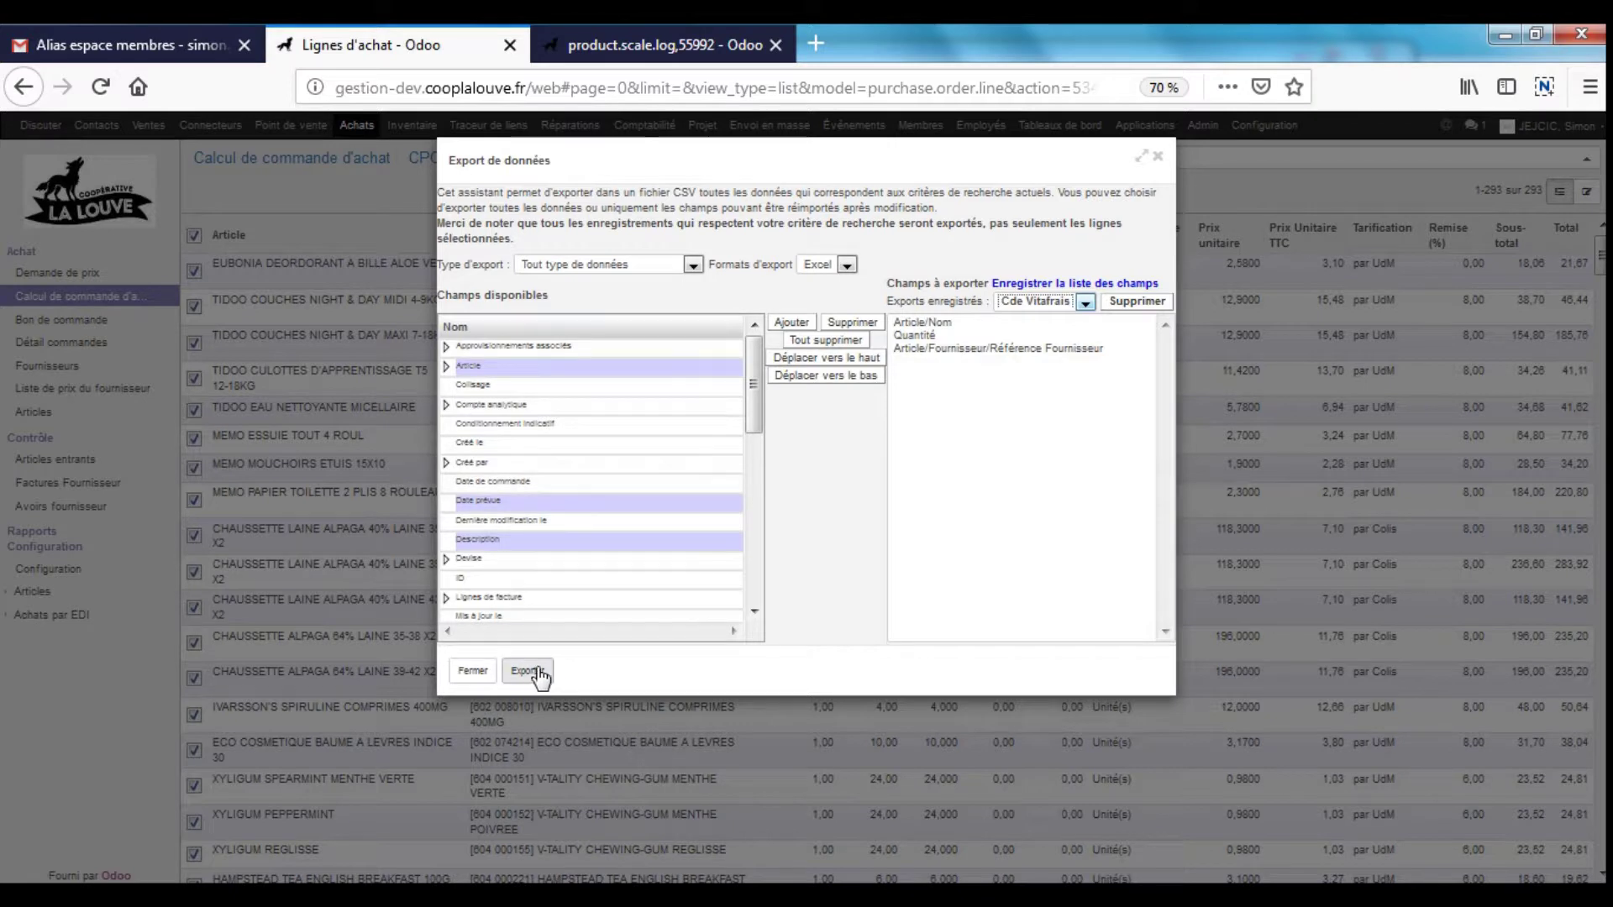
click(1157, 157)
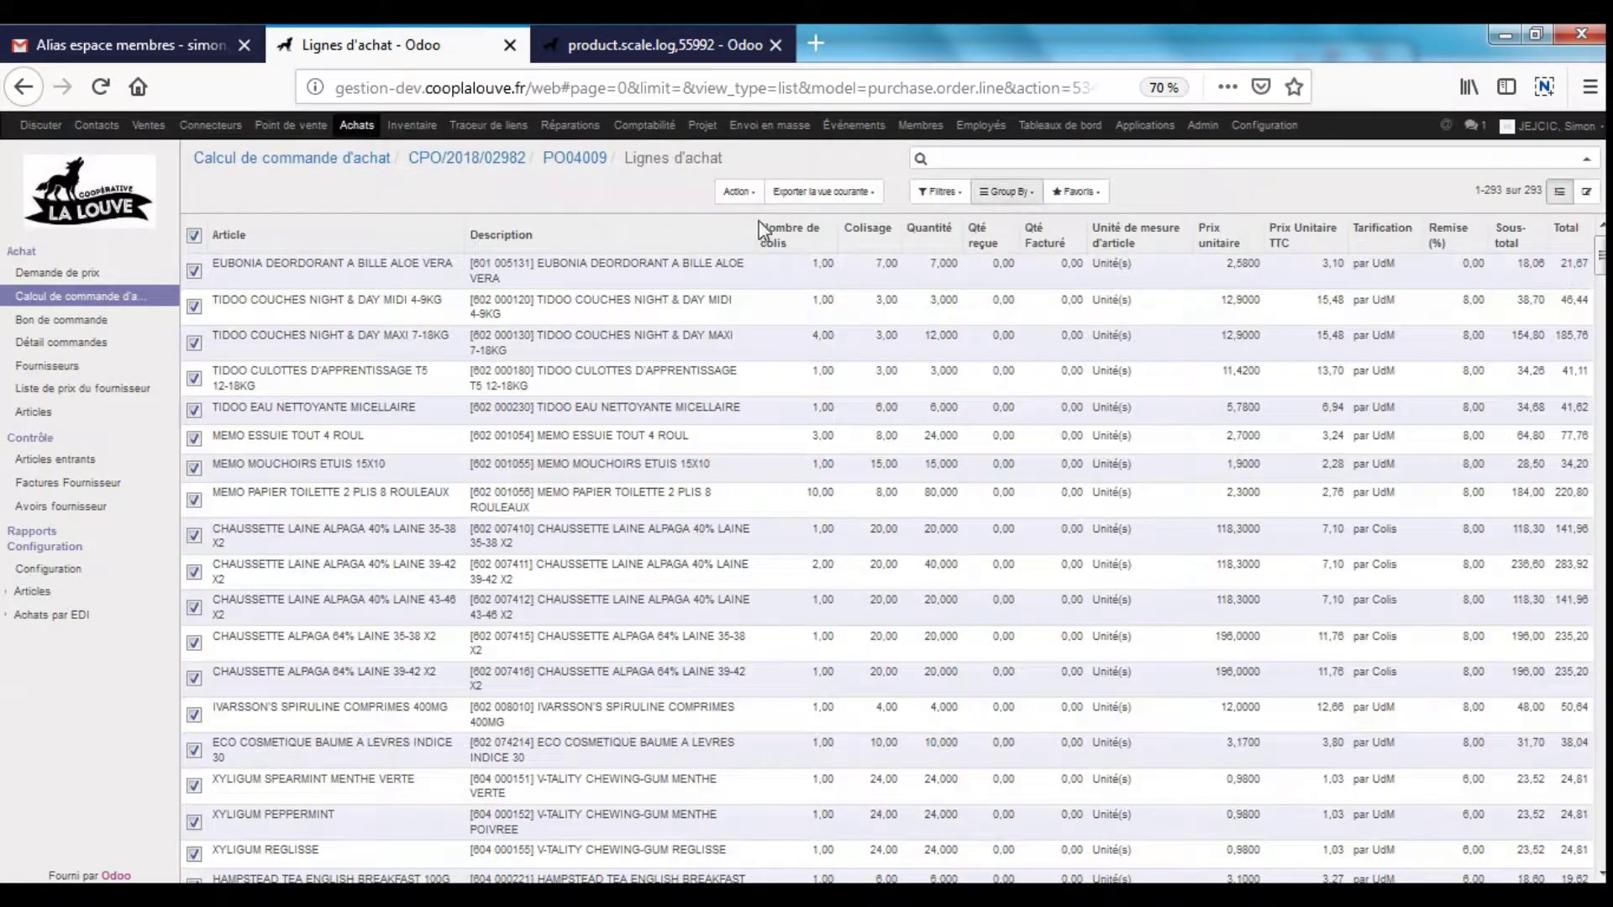
- Return to PO04009 and open its receipt WH\IN\05841
click(561, 168)
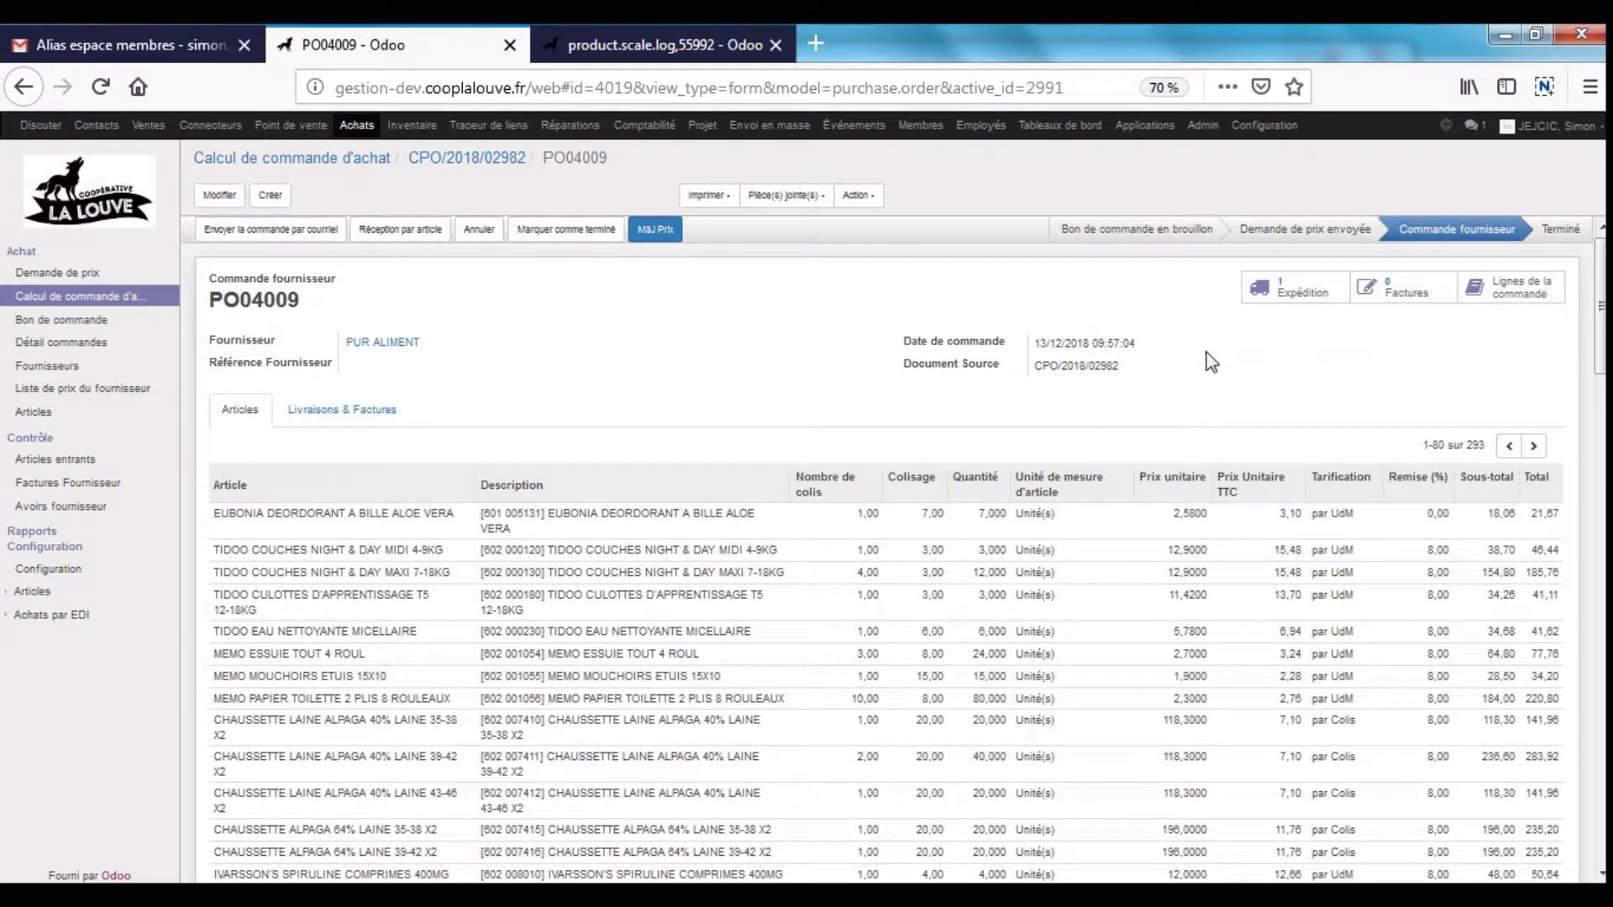
click(1315, 293)
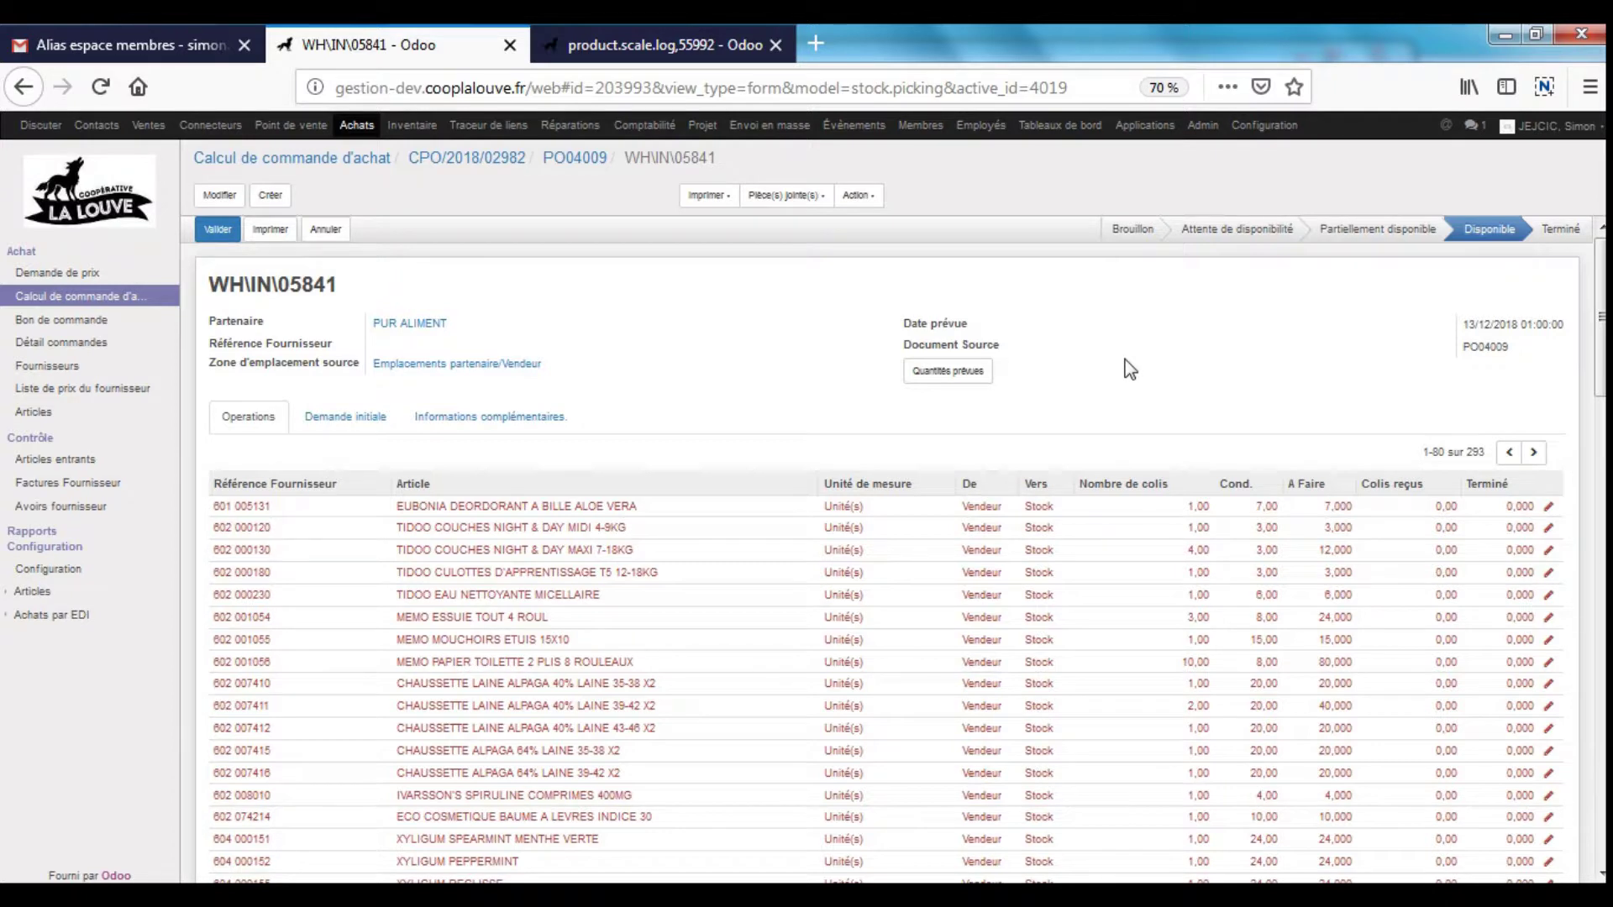
- Fill every WH\IN\05841 line with its expected quantity, review the operations and save the receipt
click(960, 377)
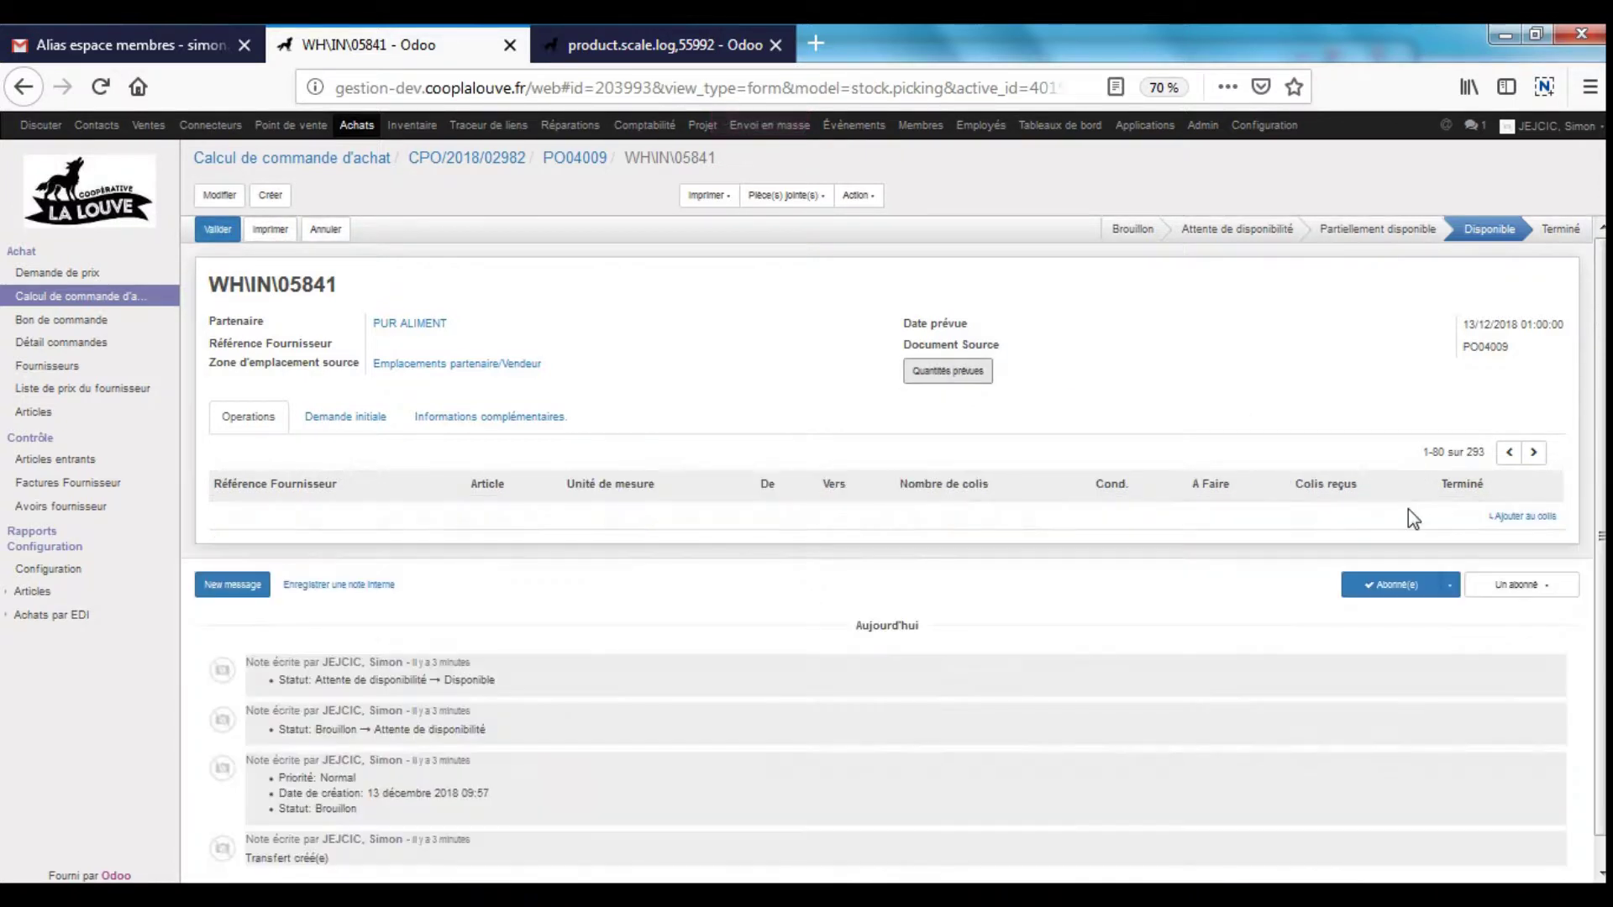
click(1409, 512)
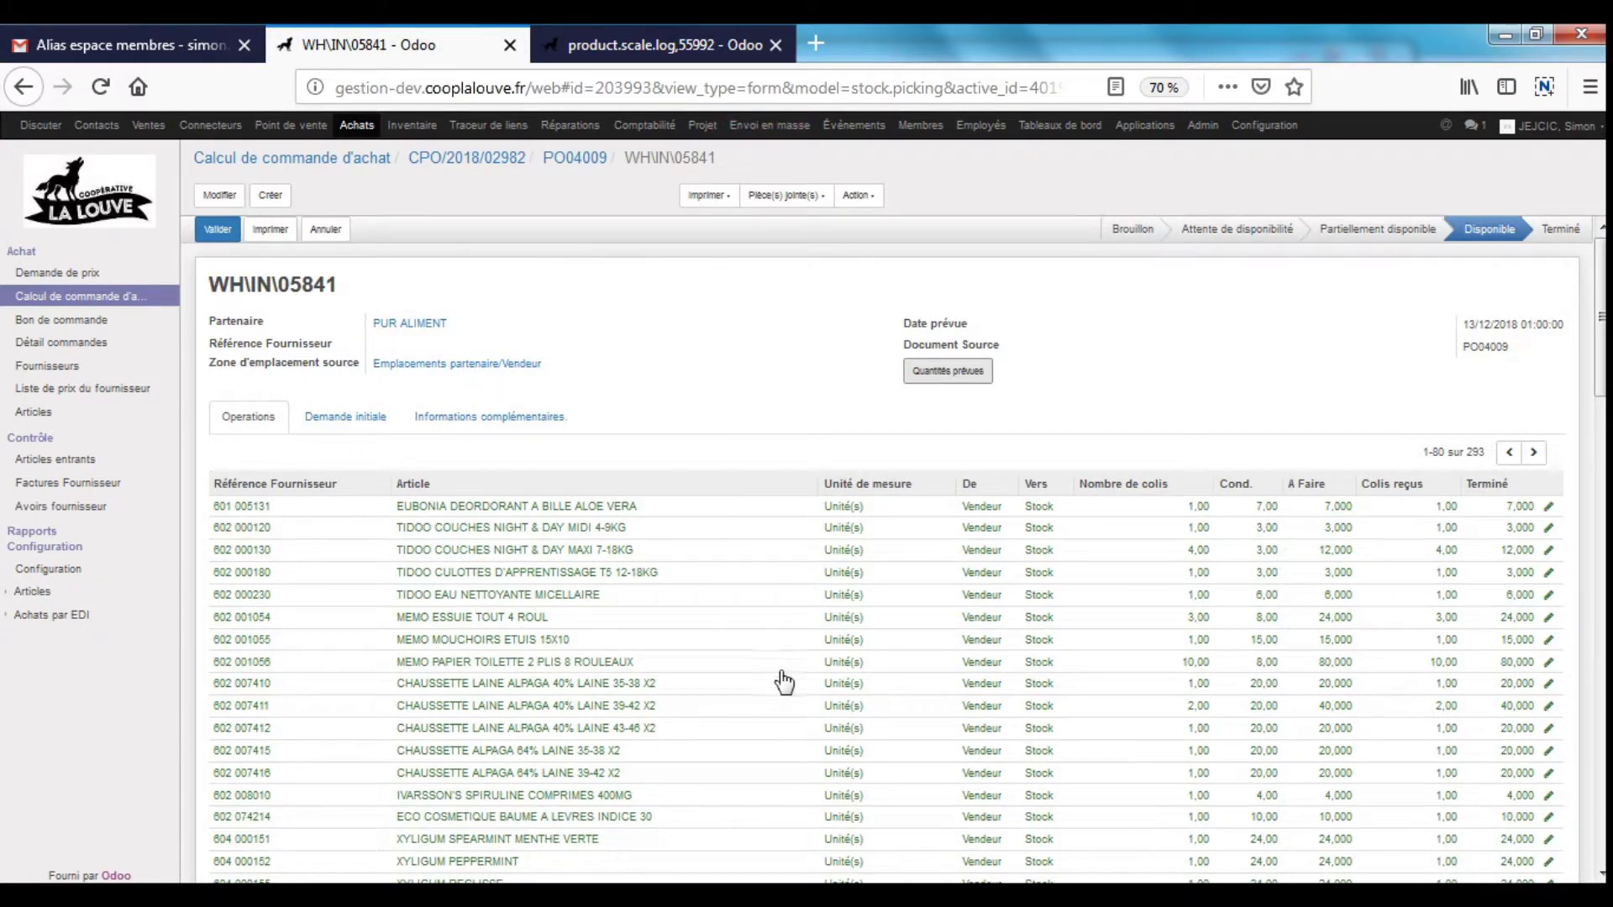
click(225, 196)
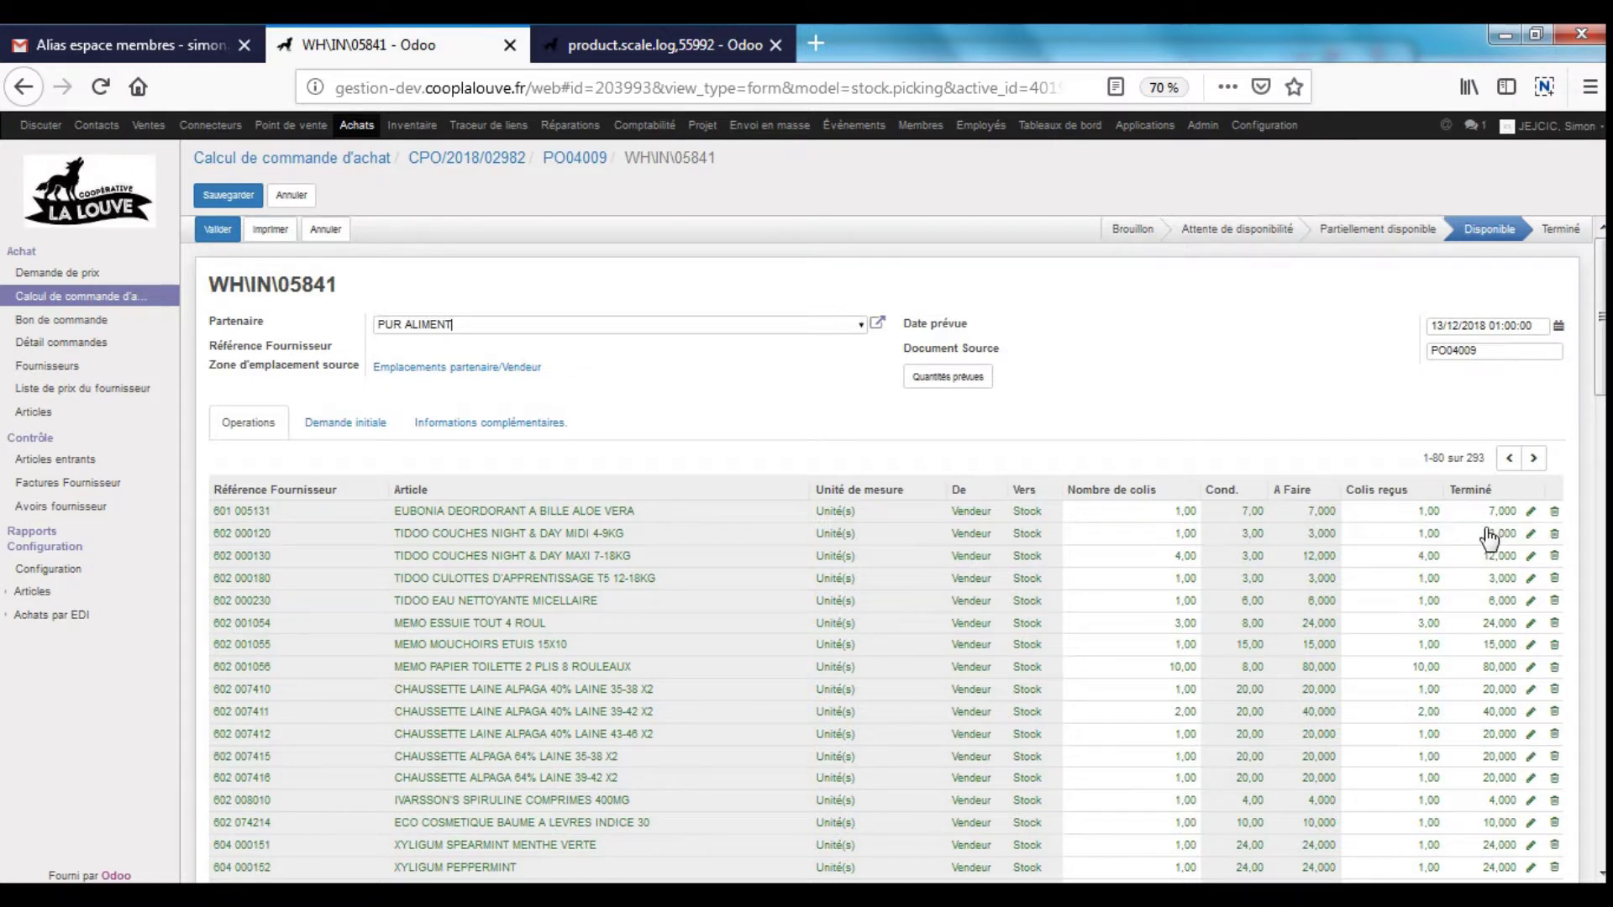
scroll(1494, 535, down, 5)
scroll(1500, 691, down, 3)
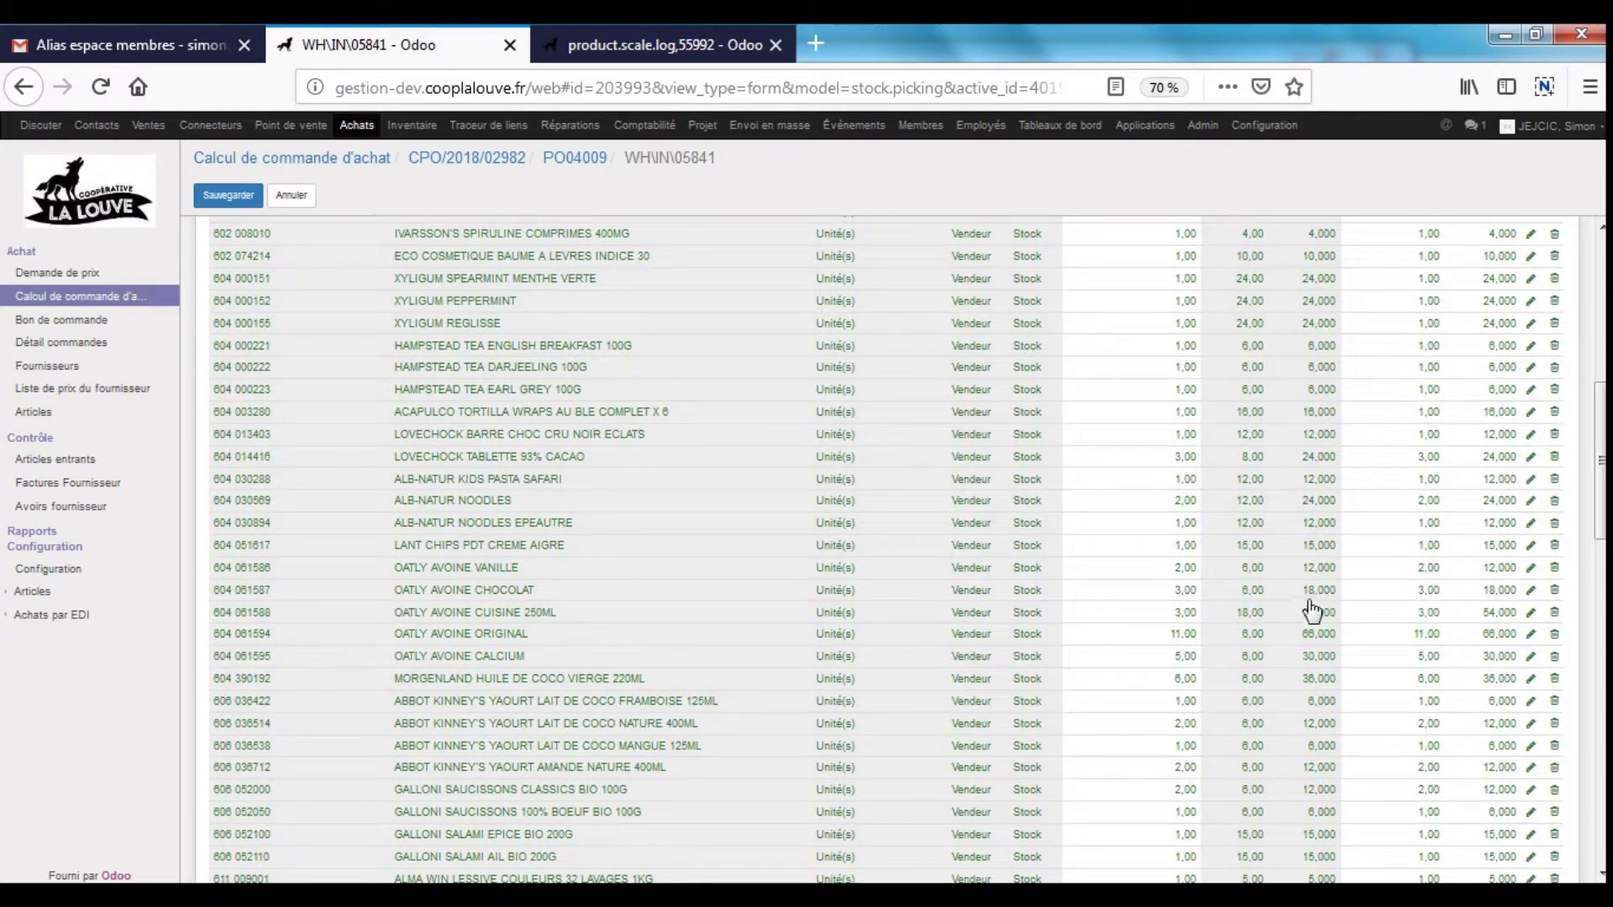
scroll(1314, 612, down, 8)
click(228, 196)
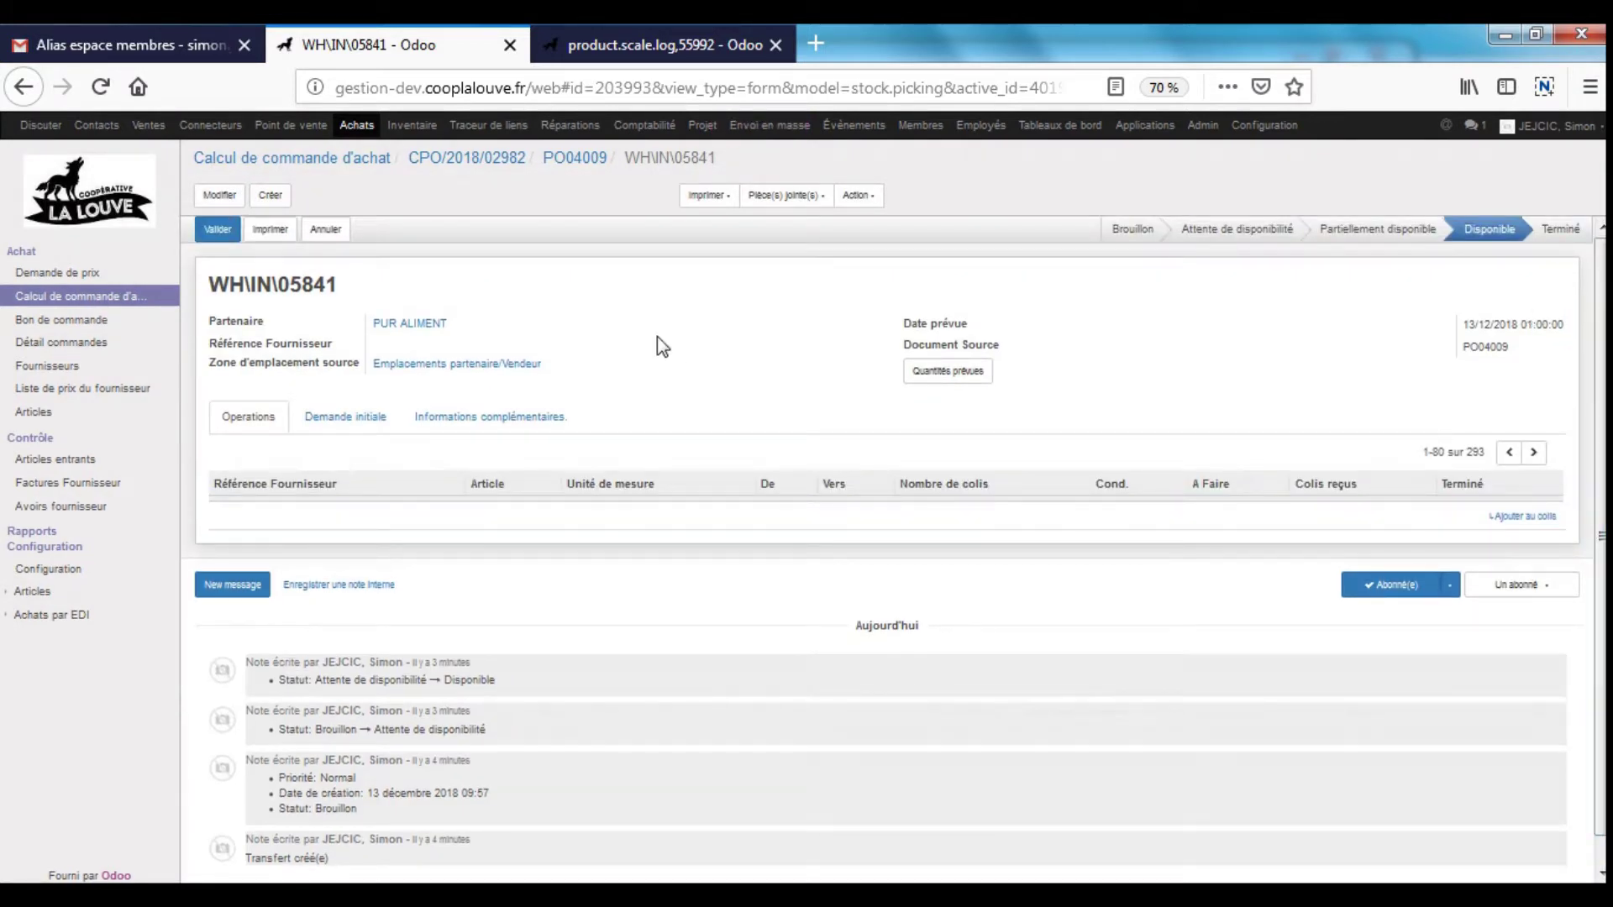
- Validate receipt WH\IN\05841
click(218, 235)
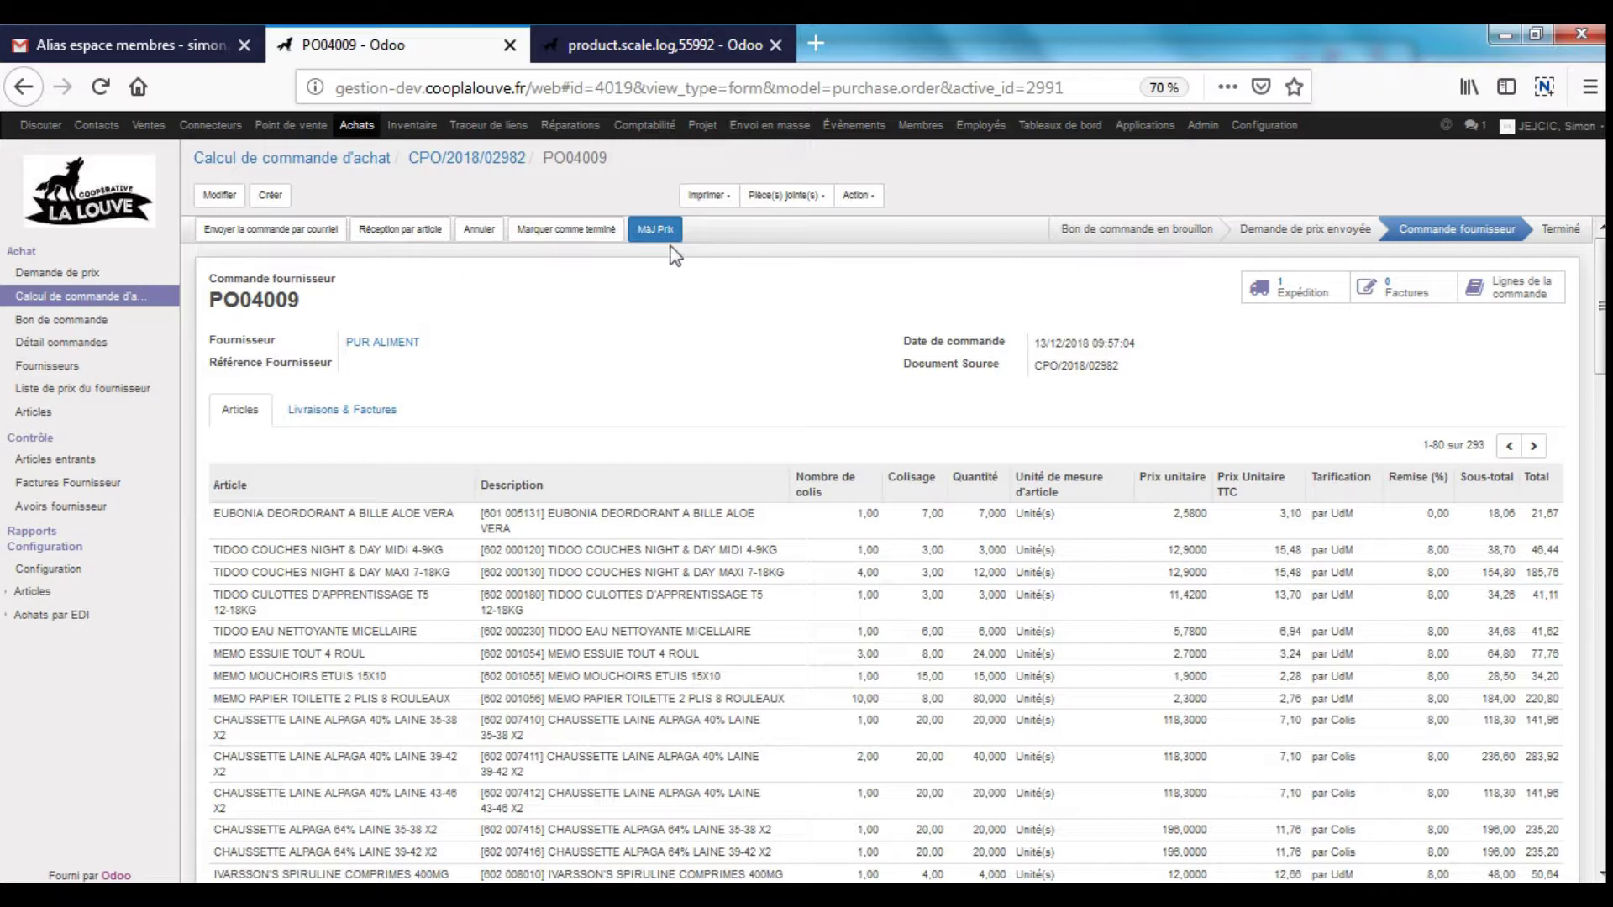
- Open the MàJ Prix price update for PO04009 with supplier discounts shown
click(656, 228)
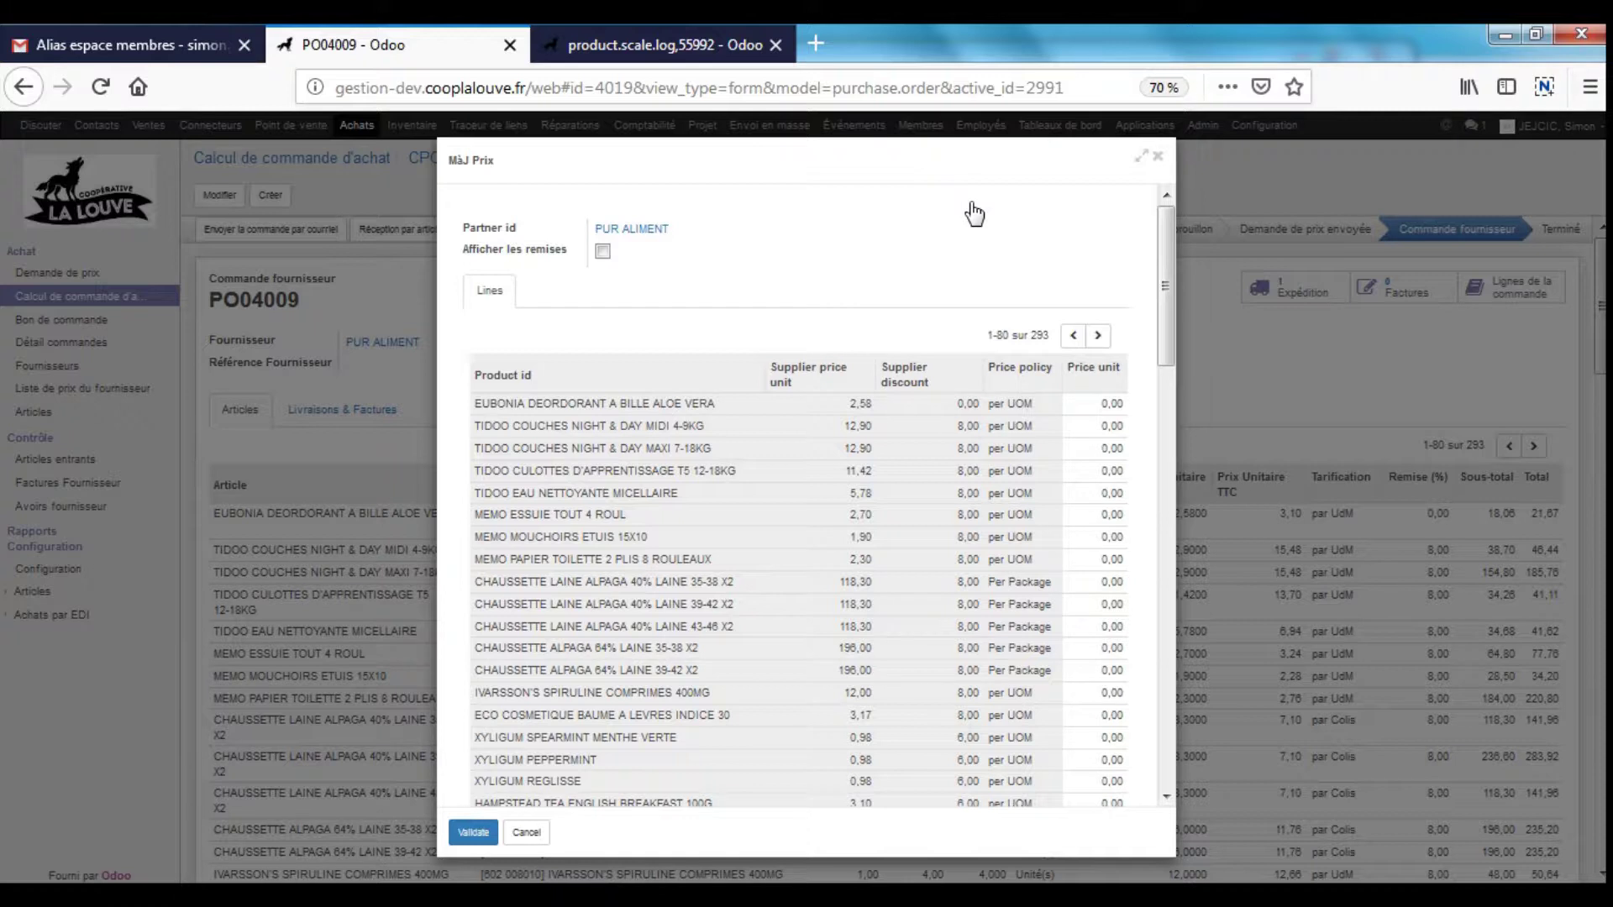
click(603, 251)
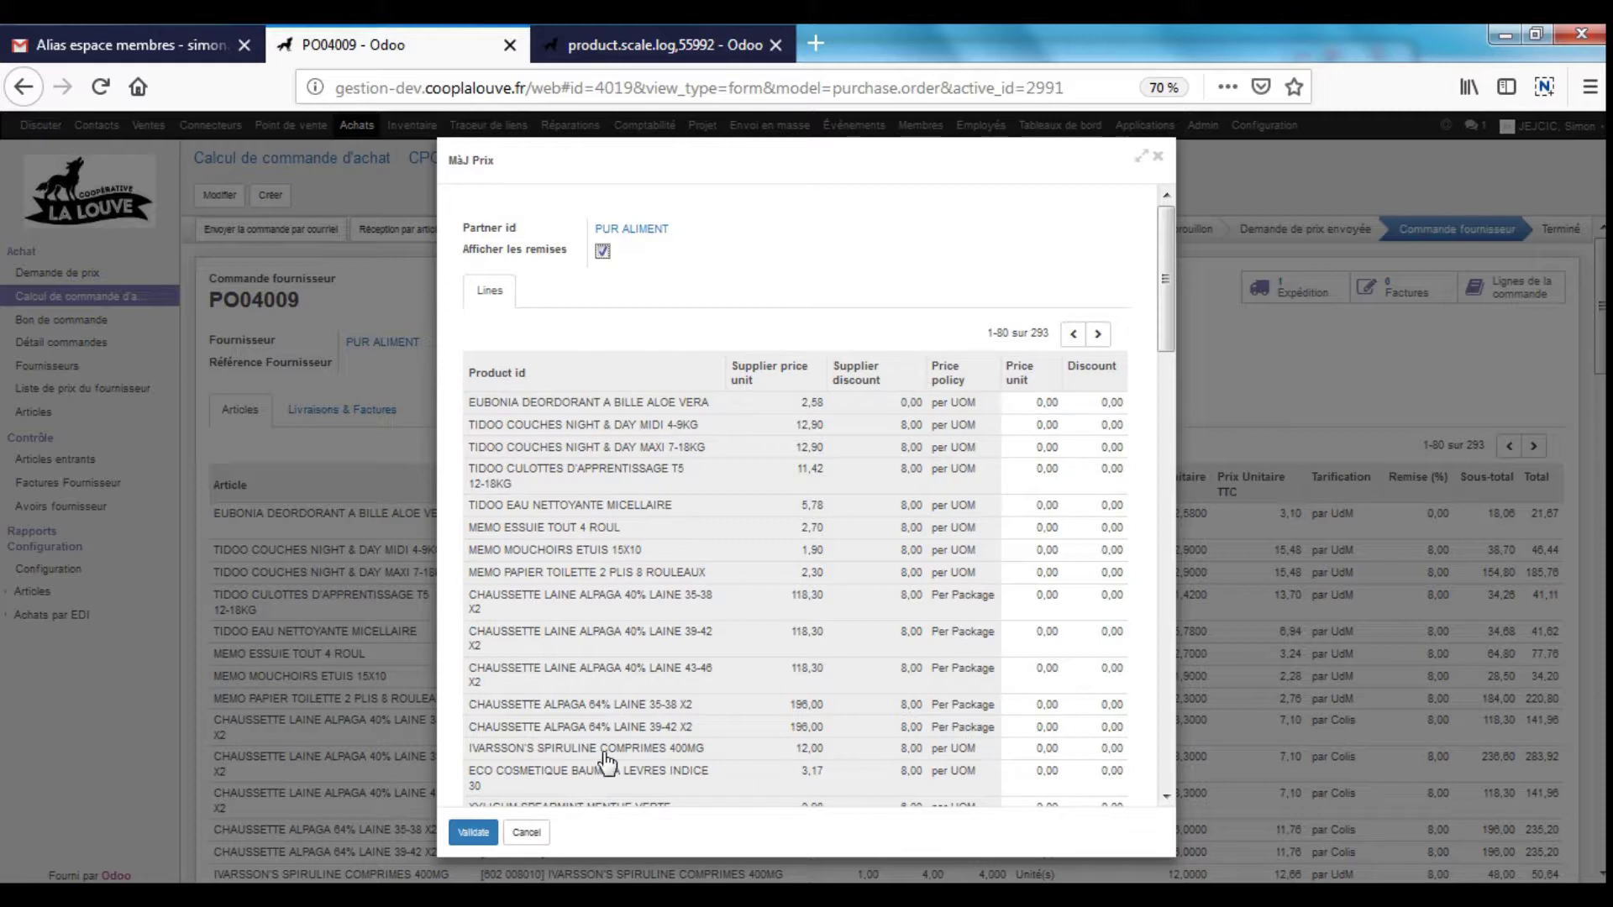
scroll(935, 722, down, 1)
scroll(934, 724, down, 5)
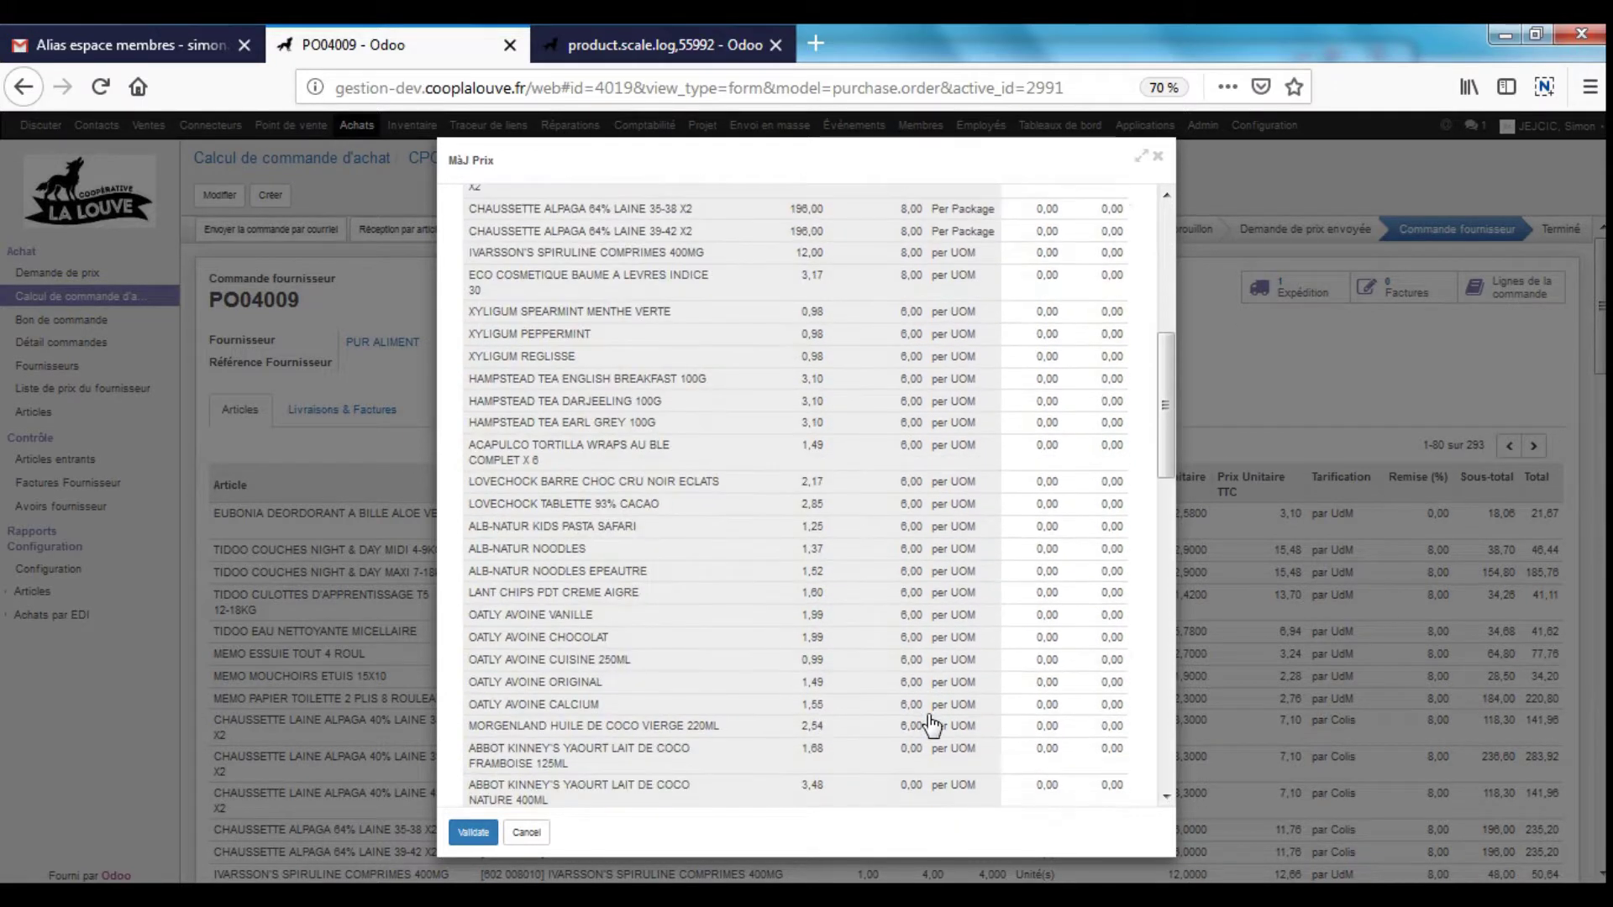
scroll(951, 601, up, 6)
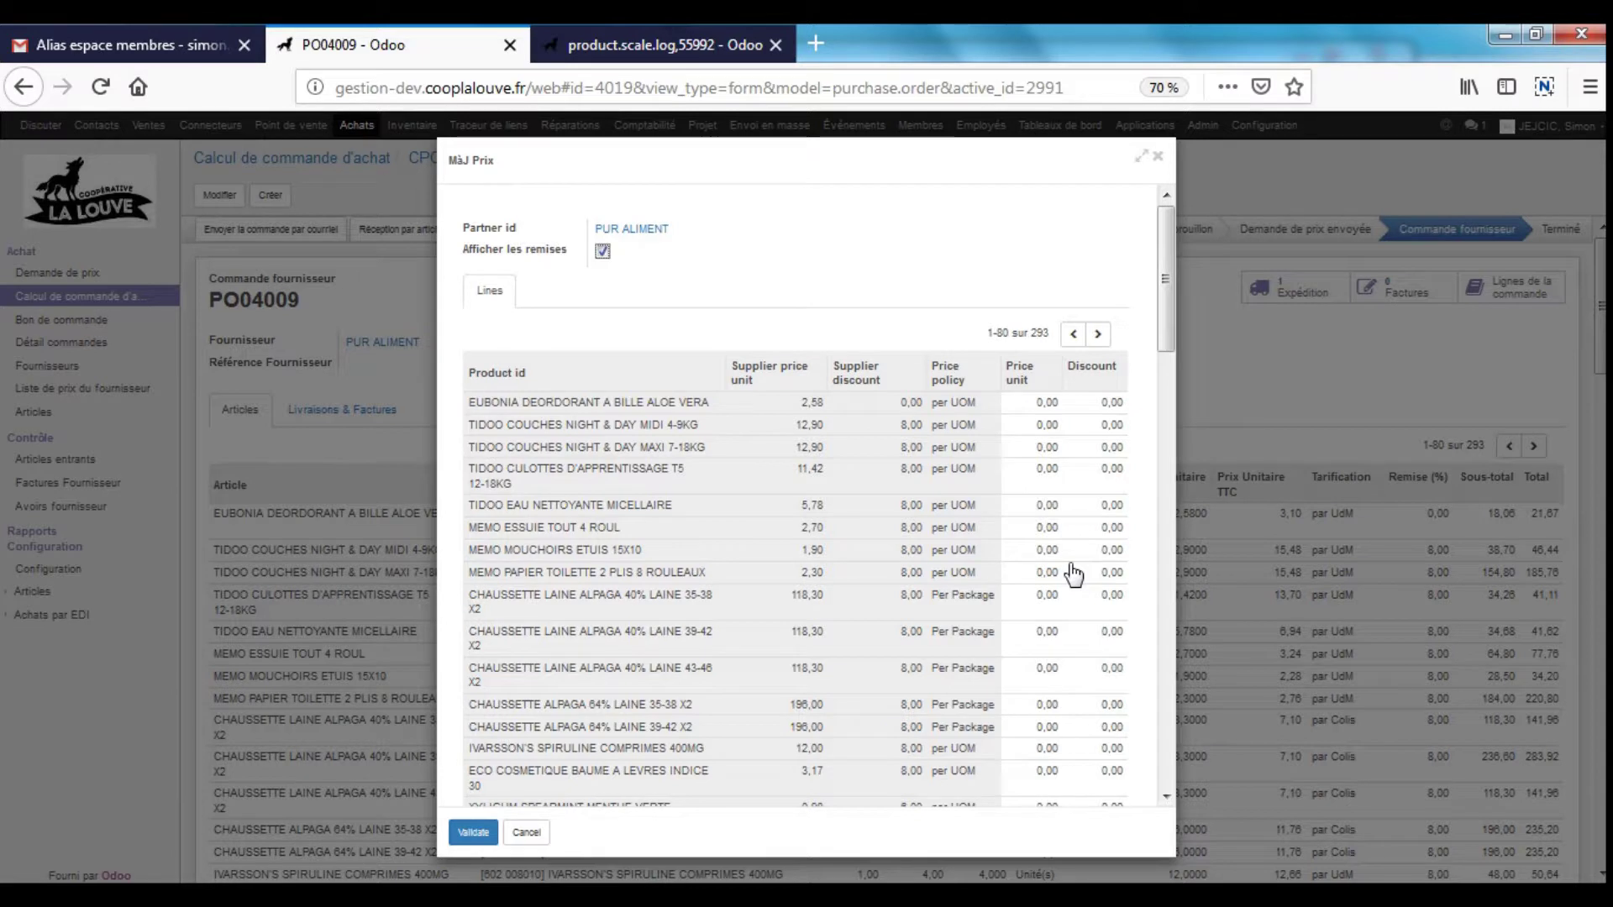
- Give MEMO MOUCHOIRS ETUIS 15X10 a unit price of 2 and discount of 8, then validate
click(1047, 551)
text(2)
key(Tab)
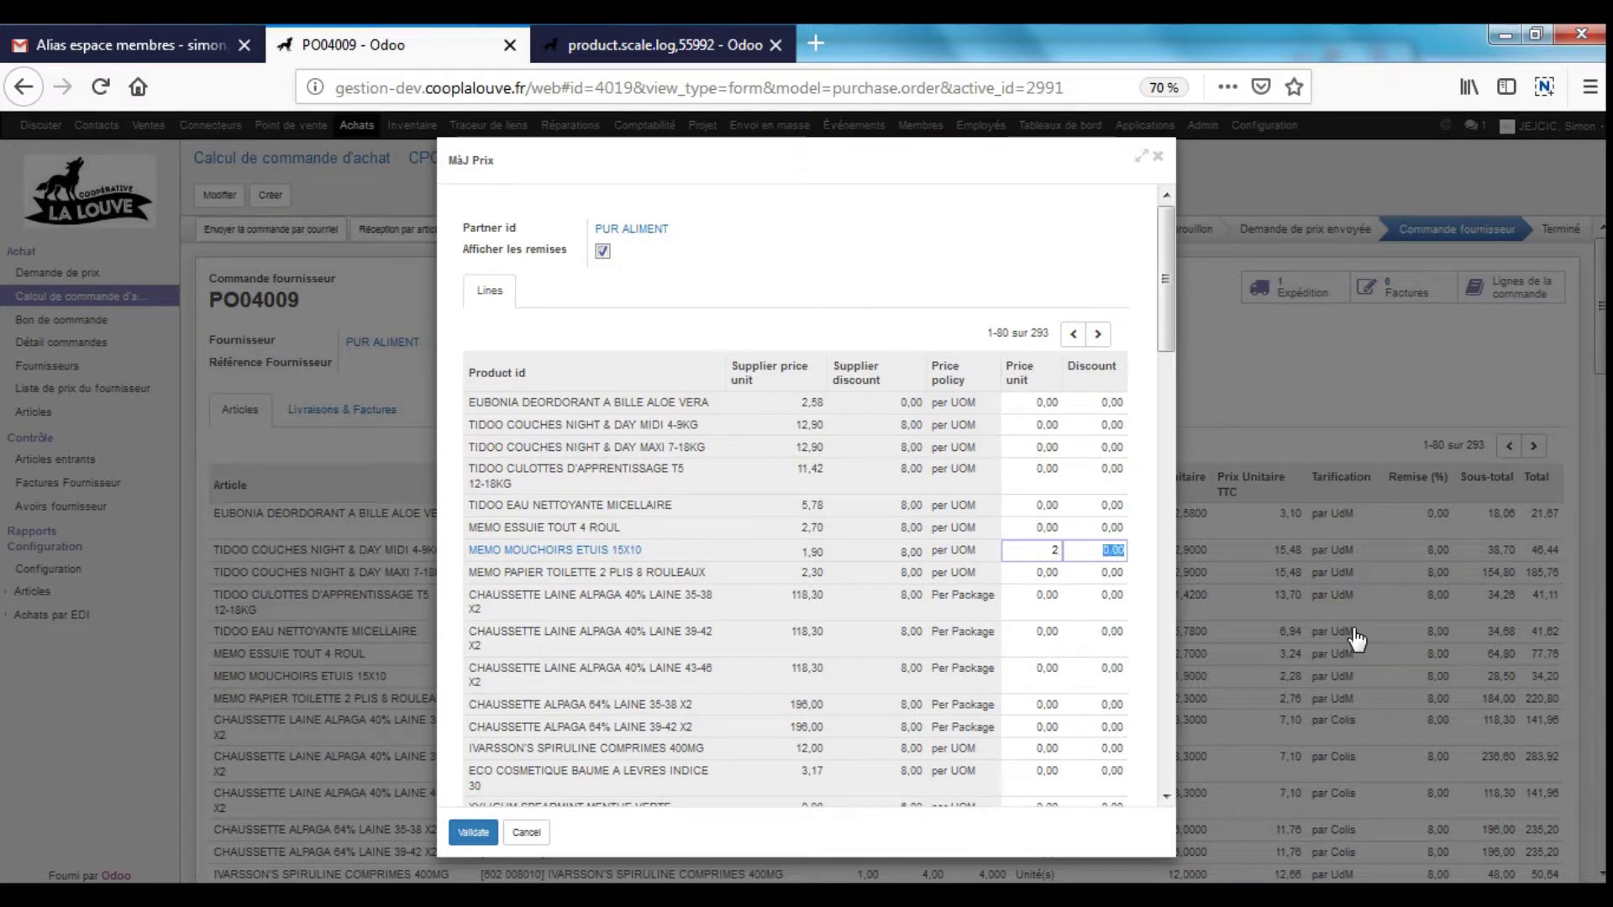
text(8)
click(962, 284)
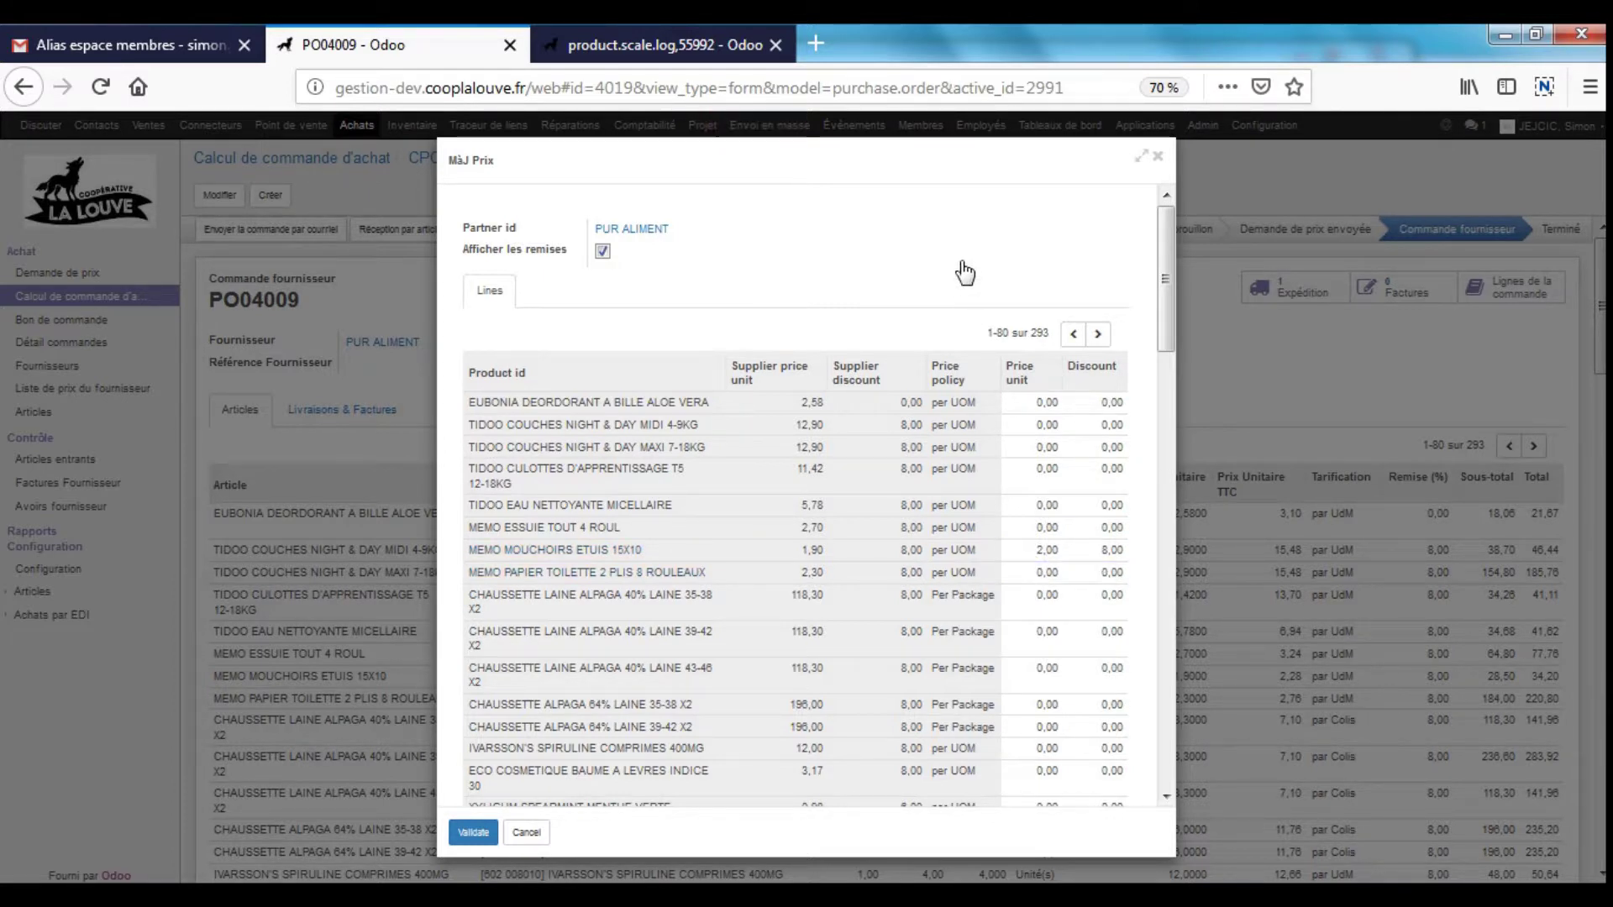
click(474, 834)
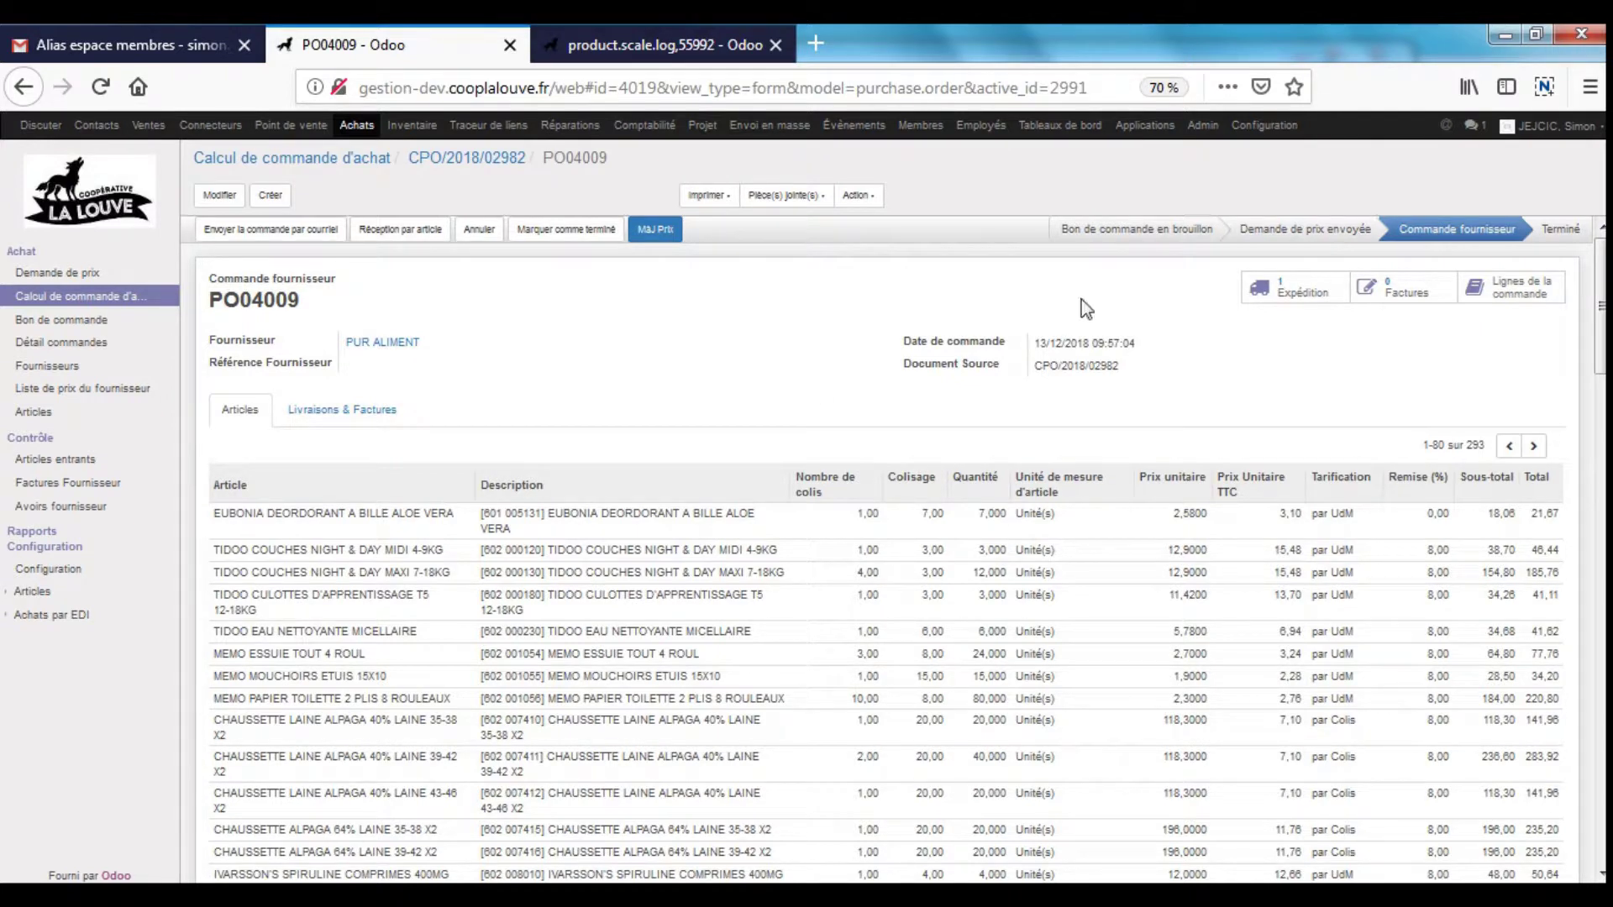
- From PO04009's invoices, create a draft supplier invoice, review its 293 lines, then discard it
click(1401, 288)
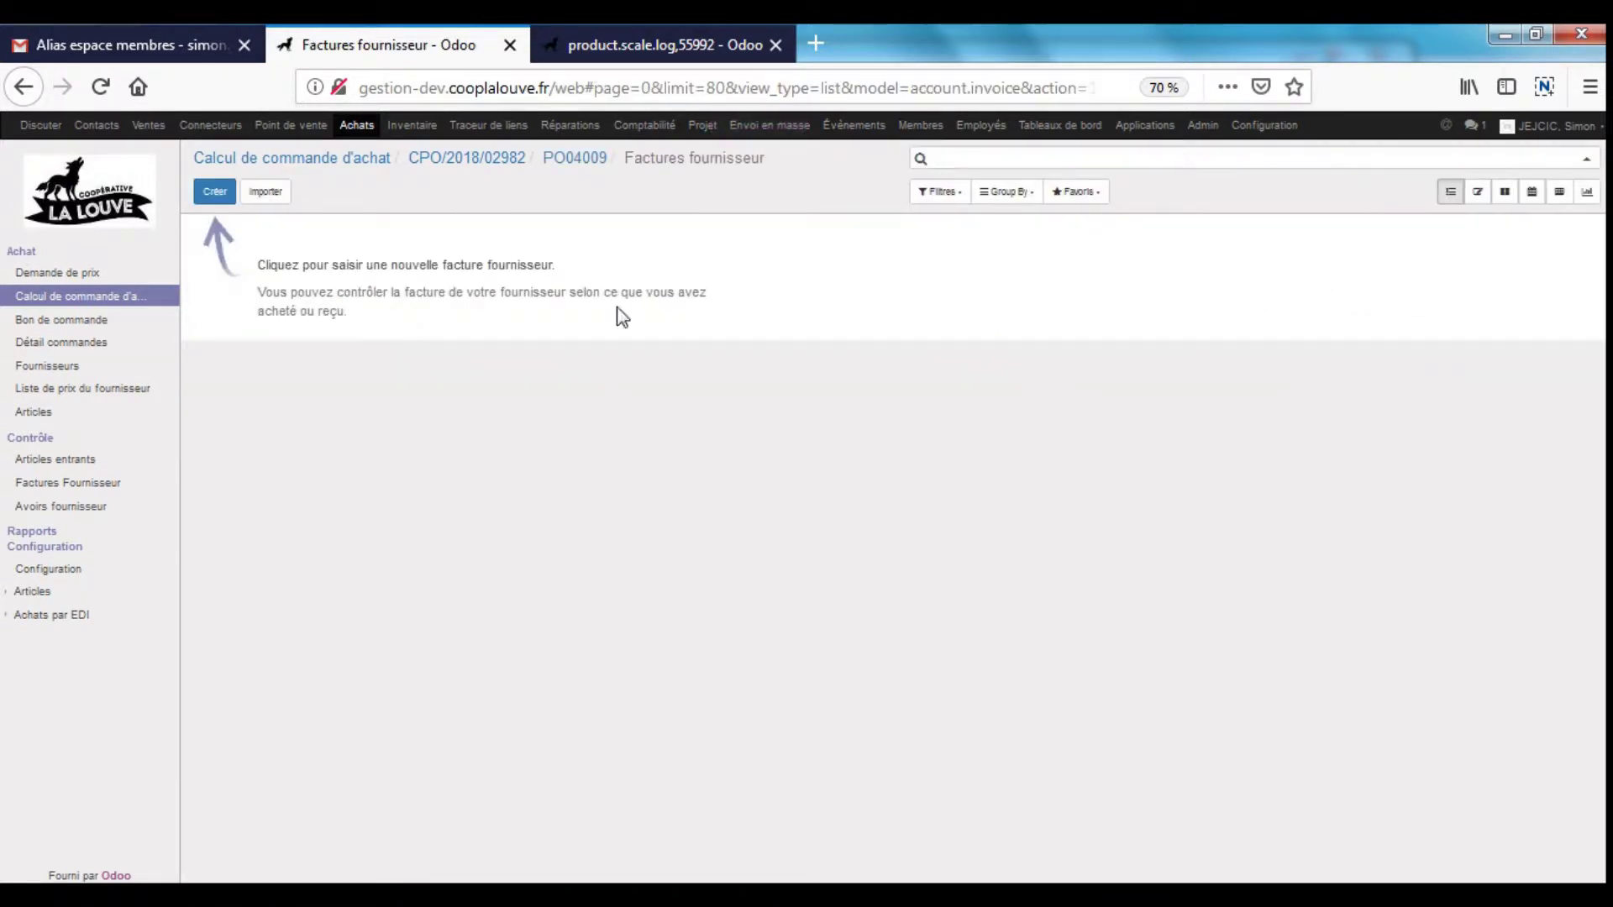
click(215, 191)
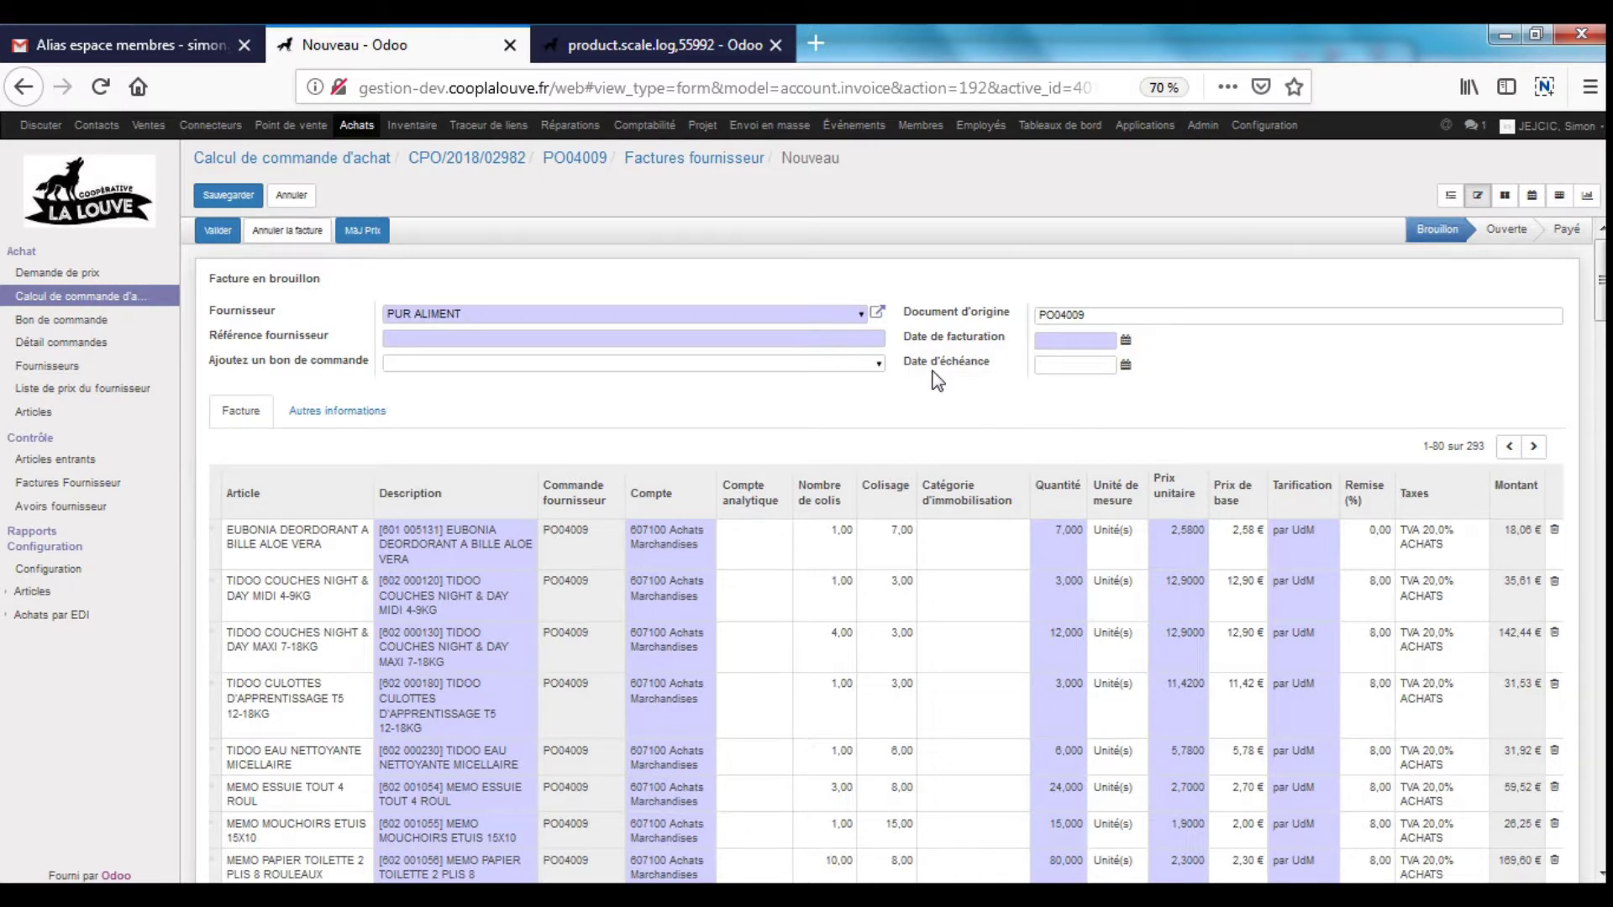
scroll(1445, 554, down, 6)
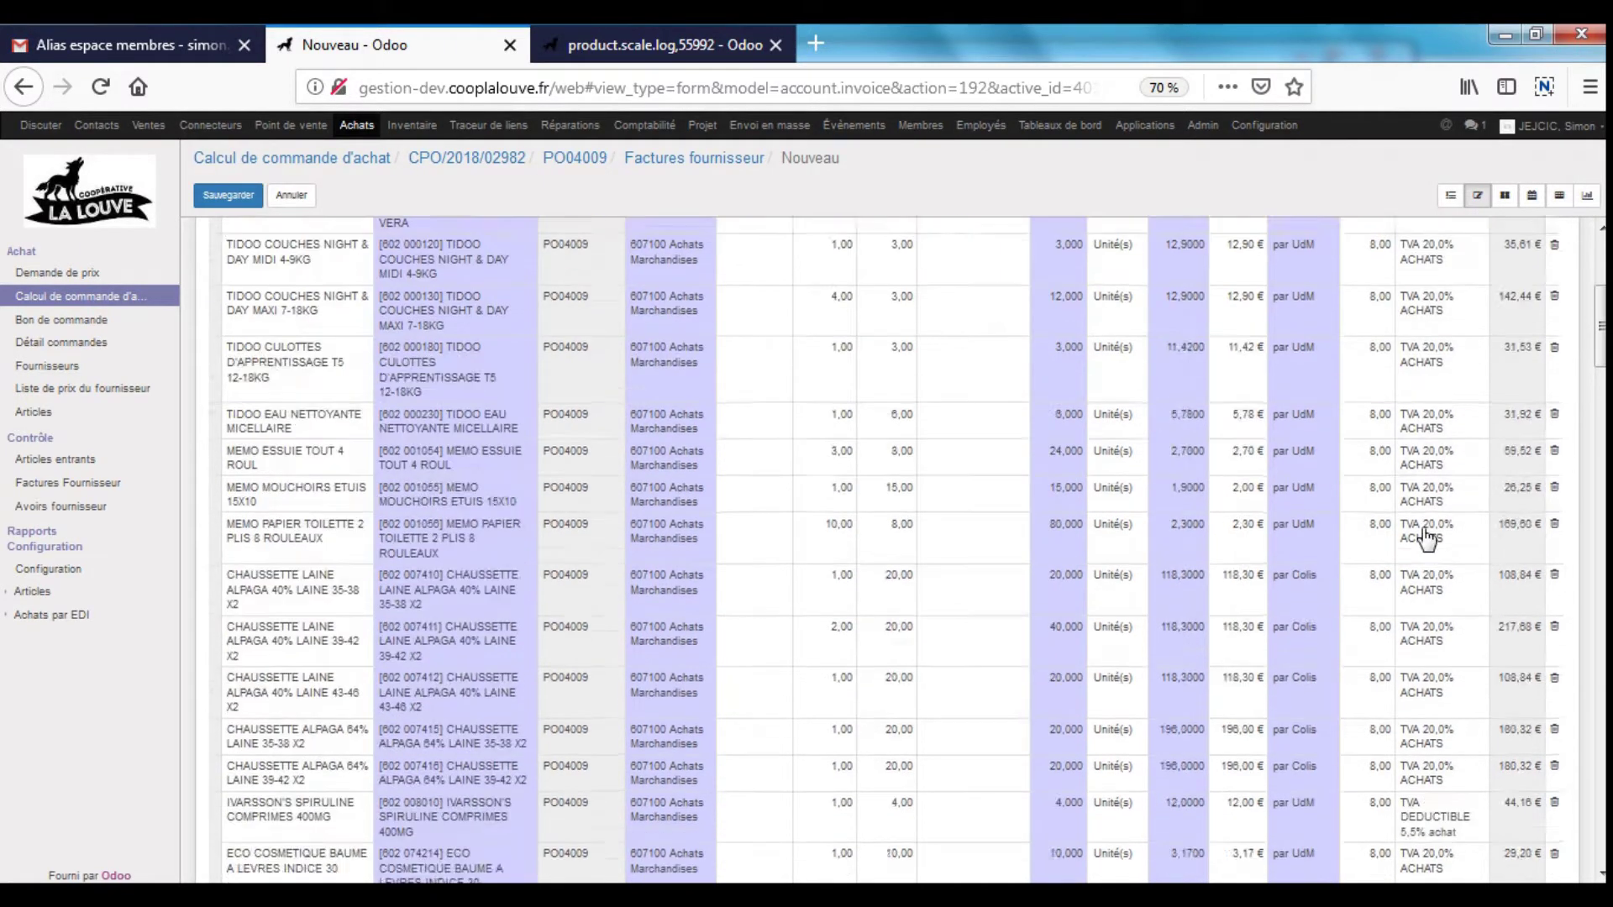
scroll(1083, 579, up, 6)
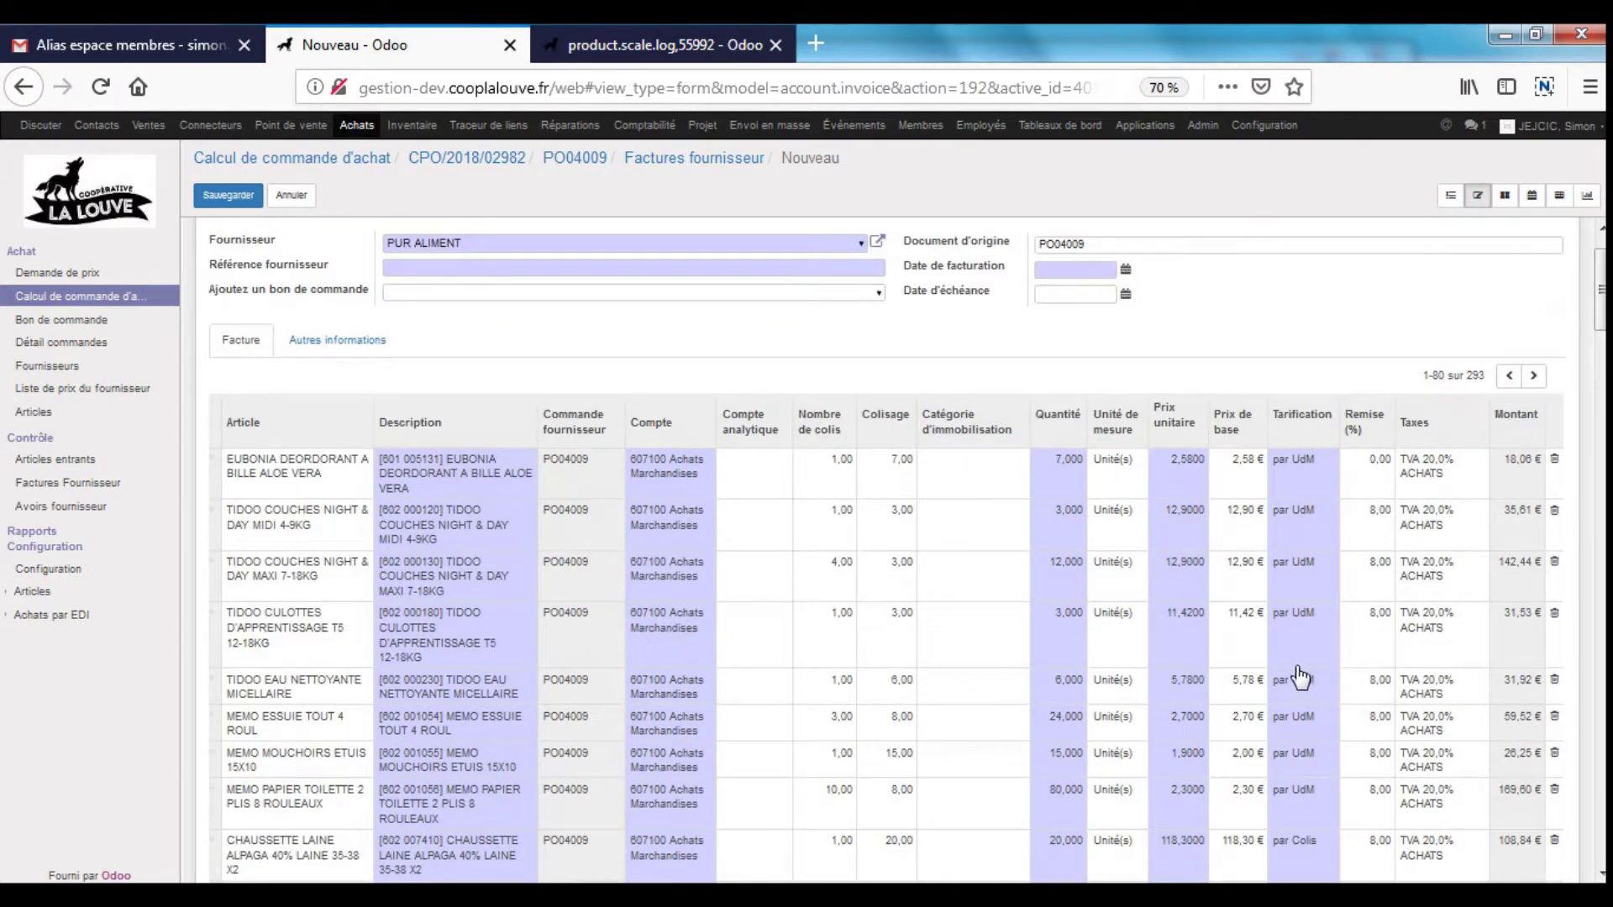
scroll(1335, 636, down, 7)
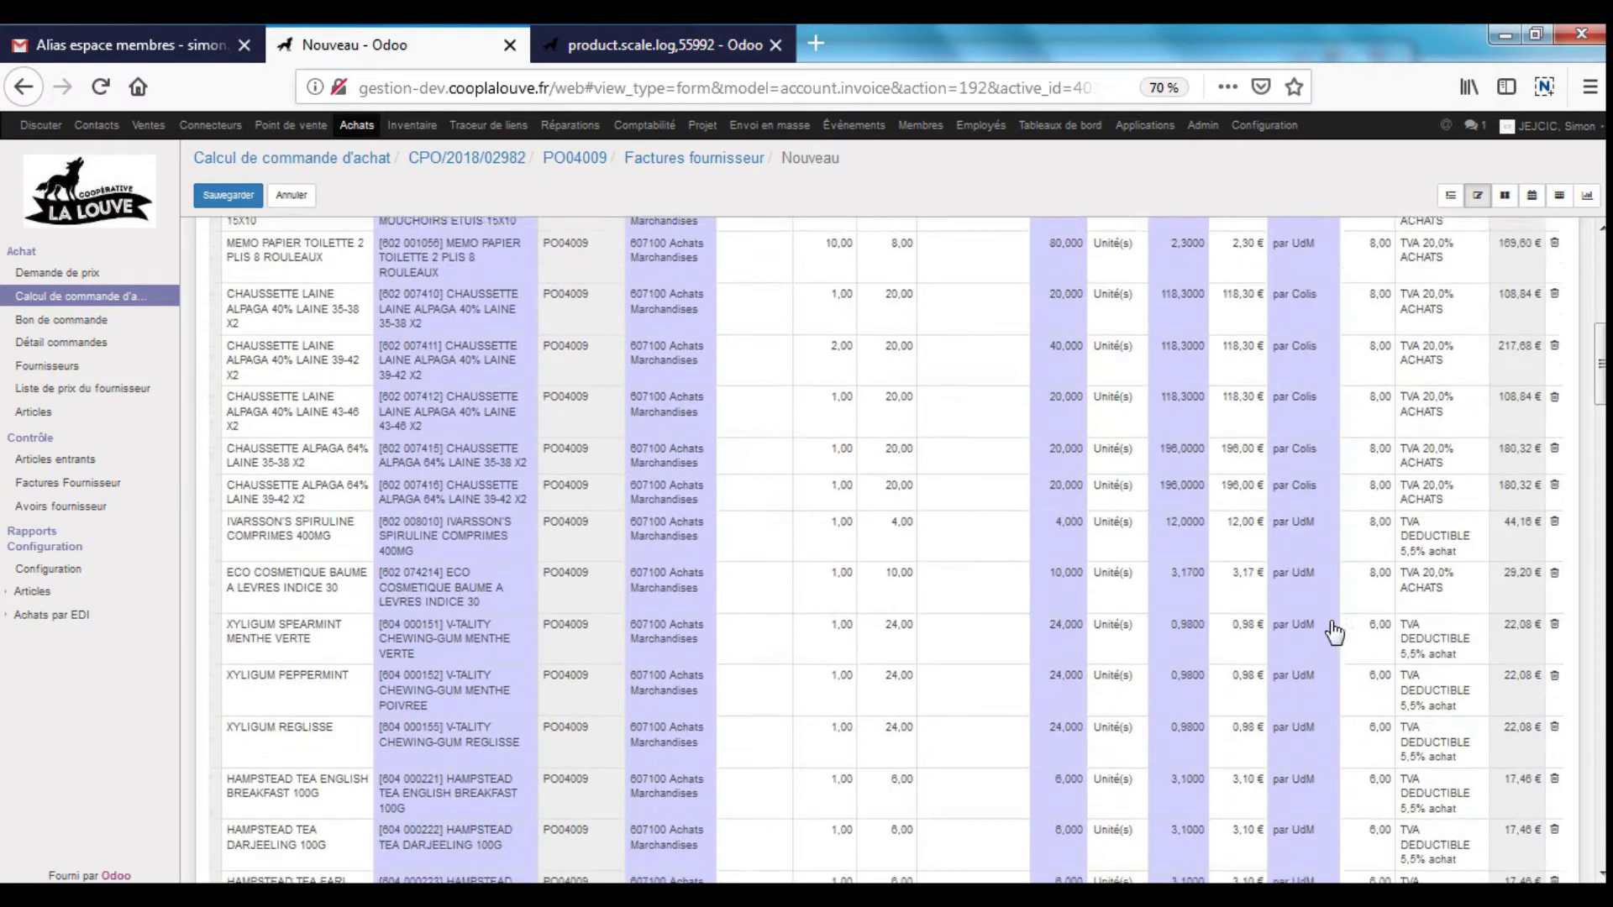
scroll(1334, 632, down, 15)
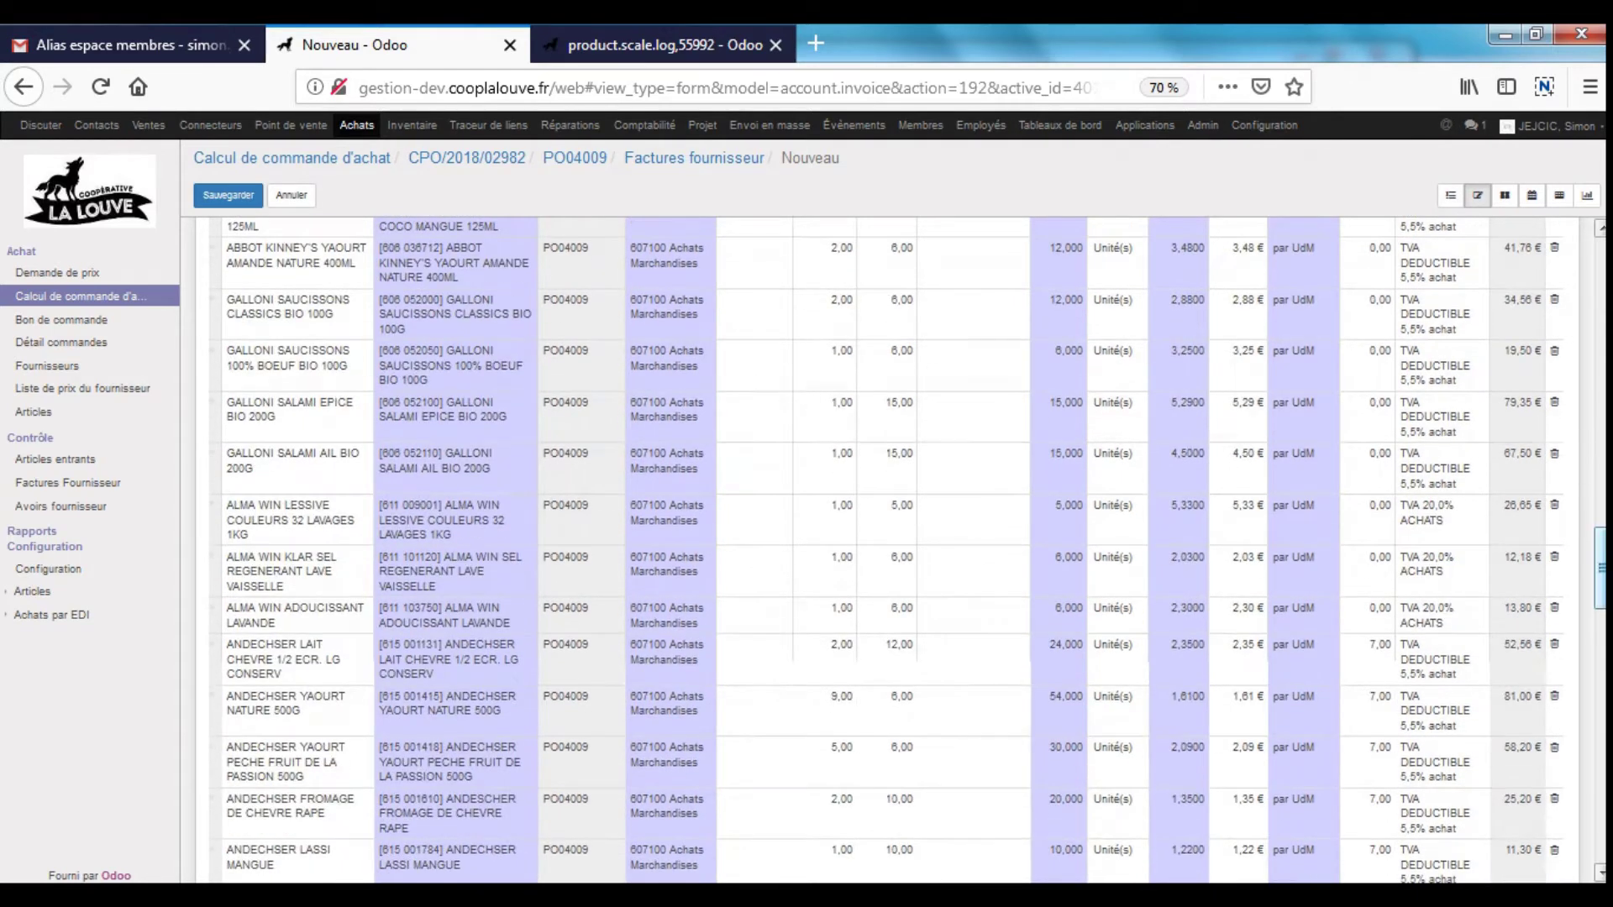
drag(1602, 601, 1600, 235)
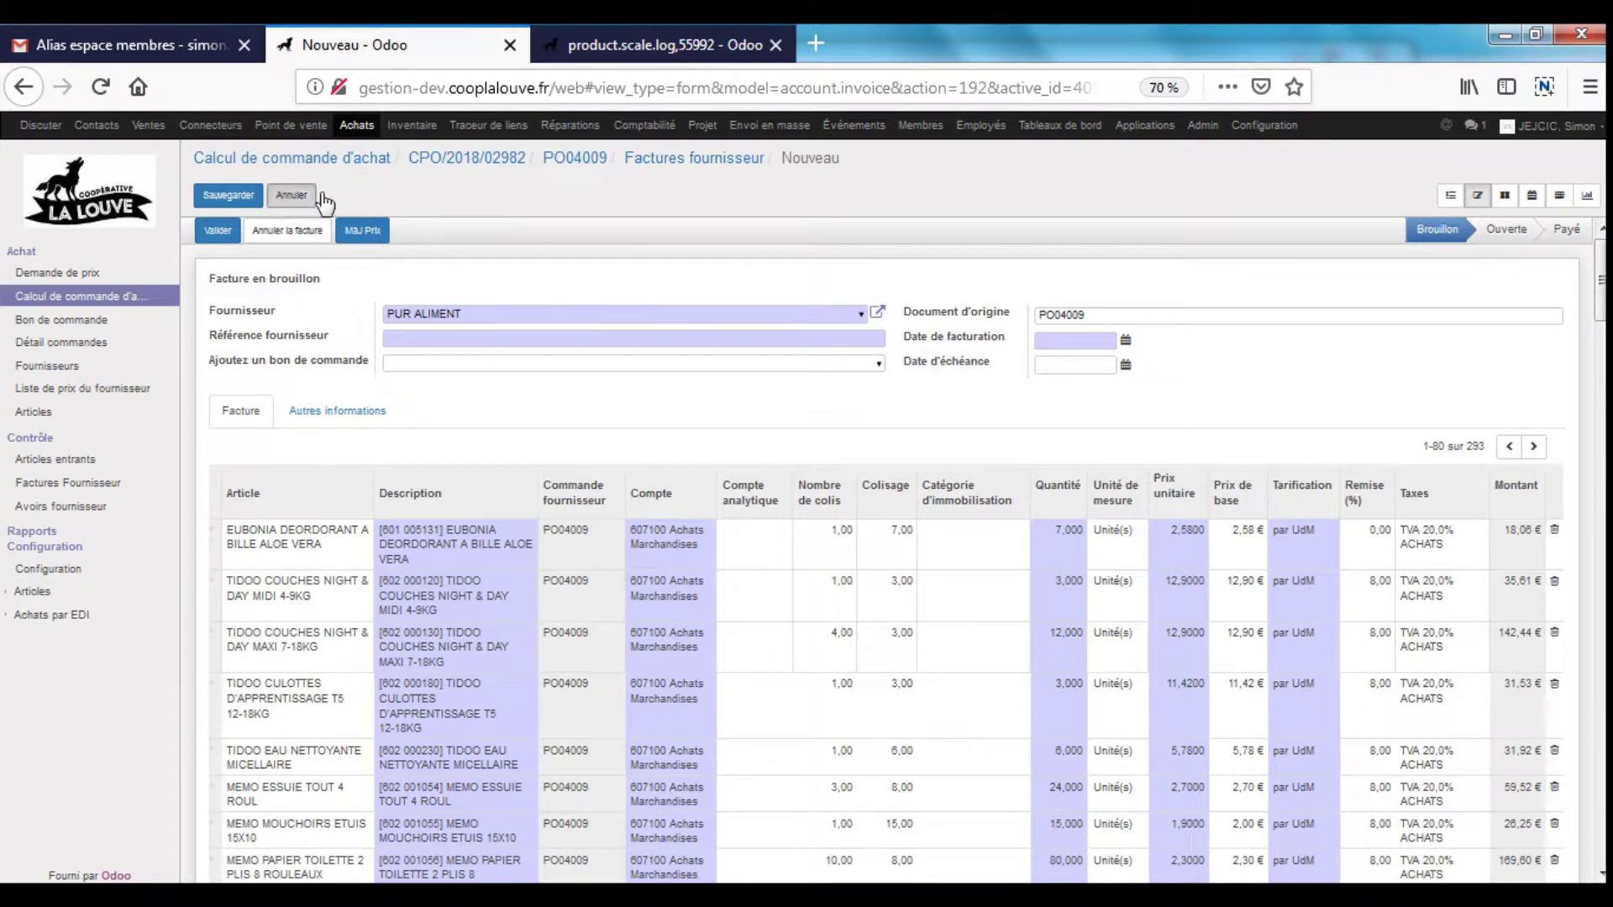
click(291, 194)
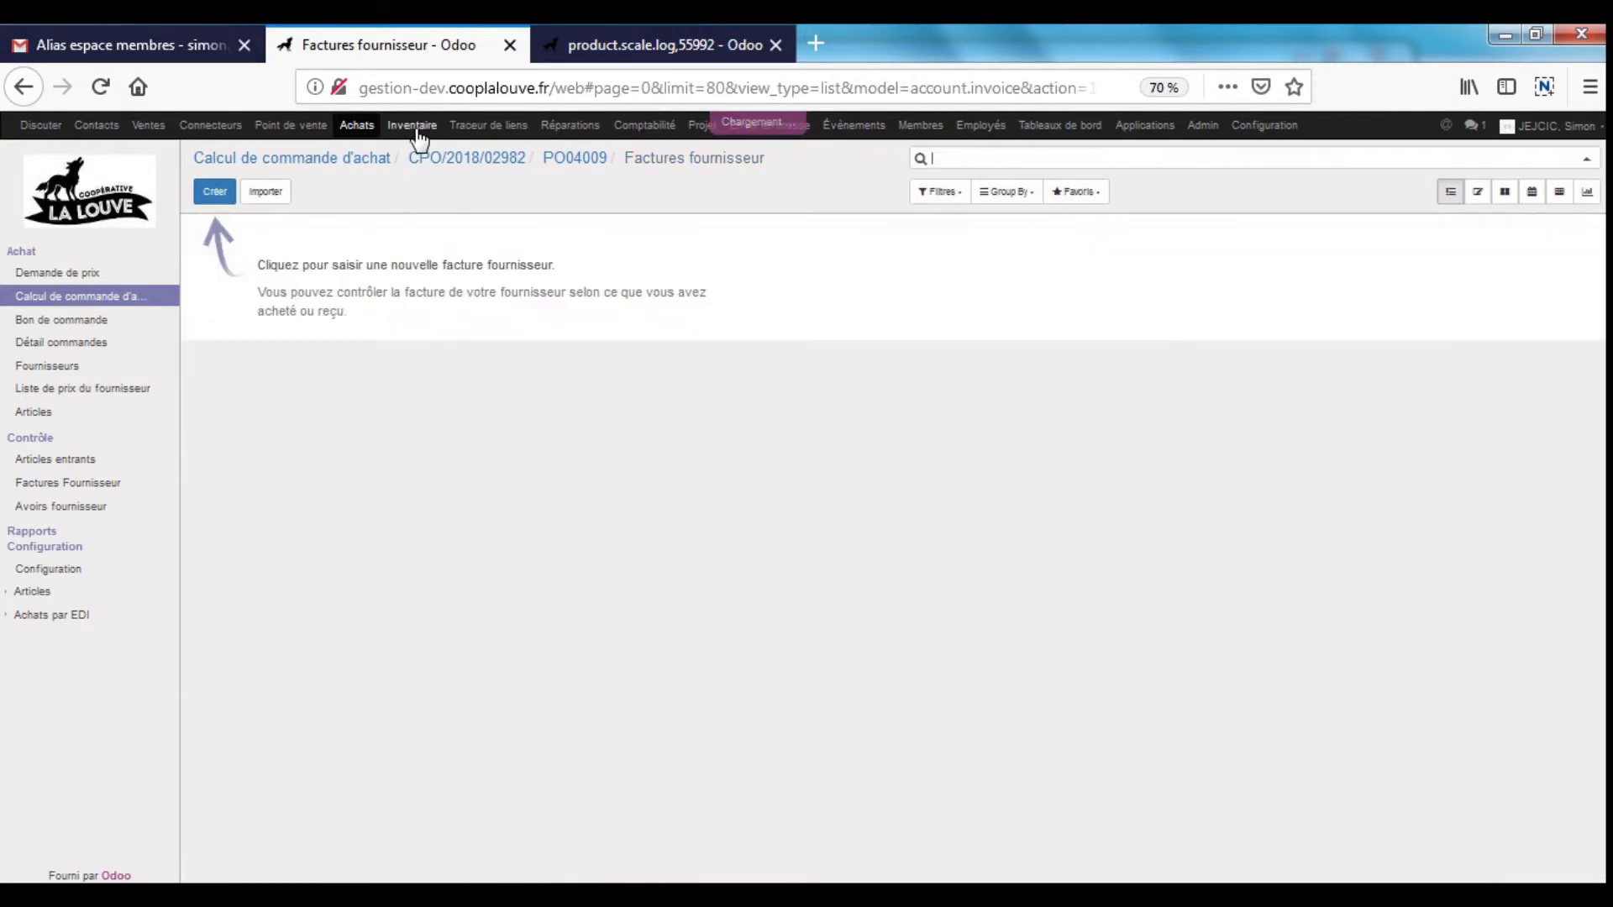
- Switch to Inventaire and show the Ajustements de stock list
click(416, 128)
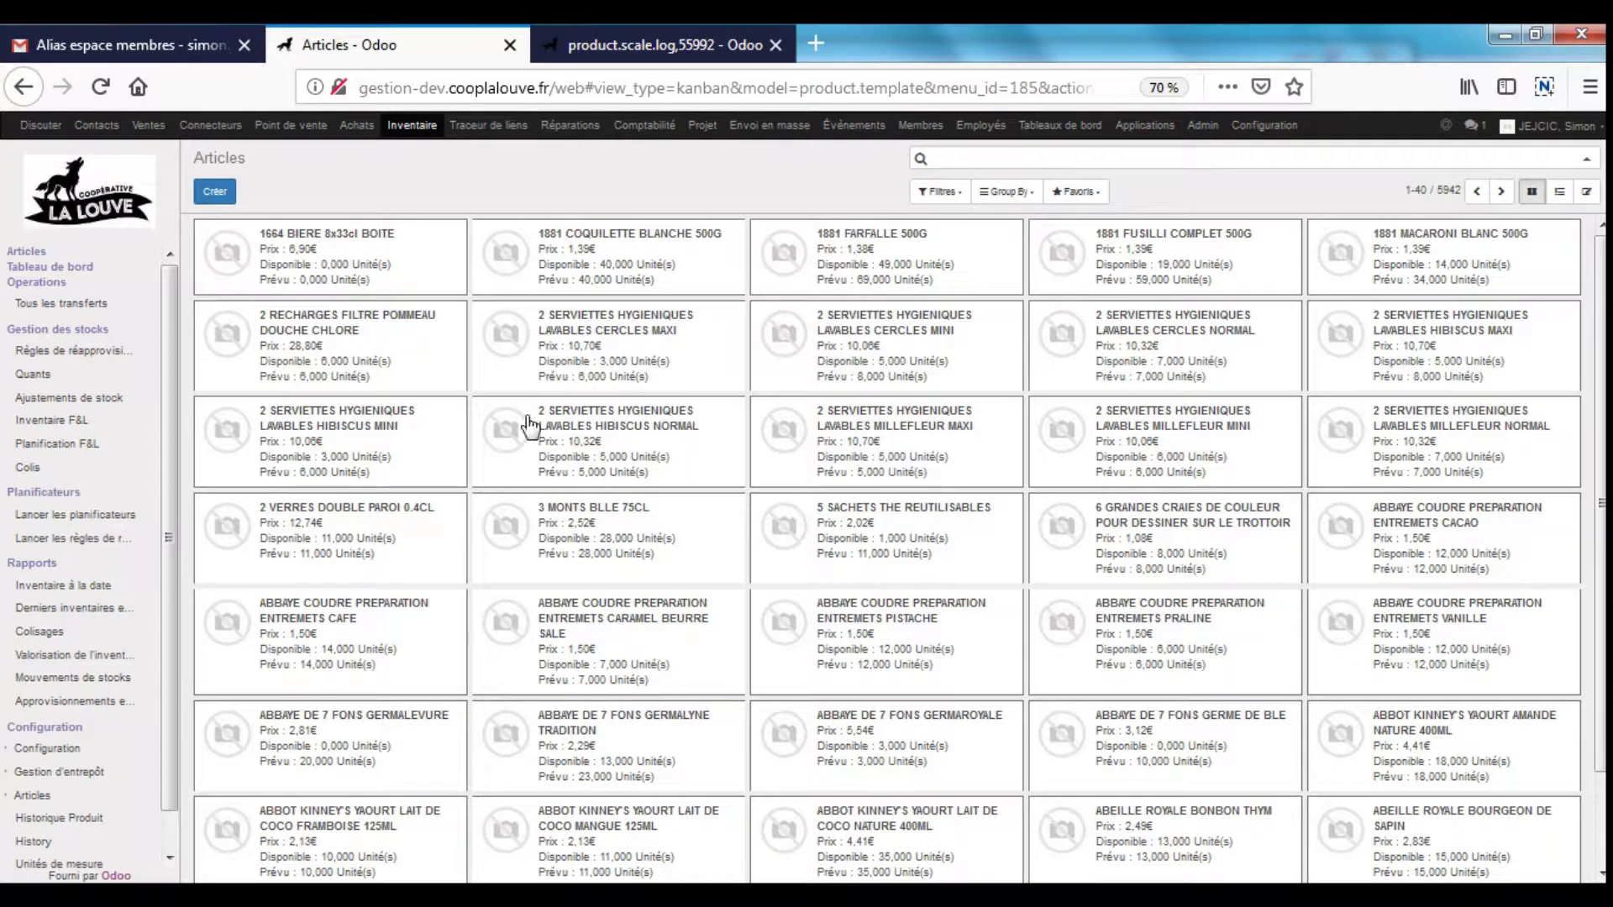
click(67, 400)
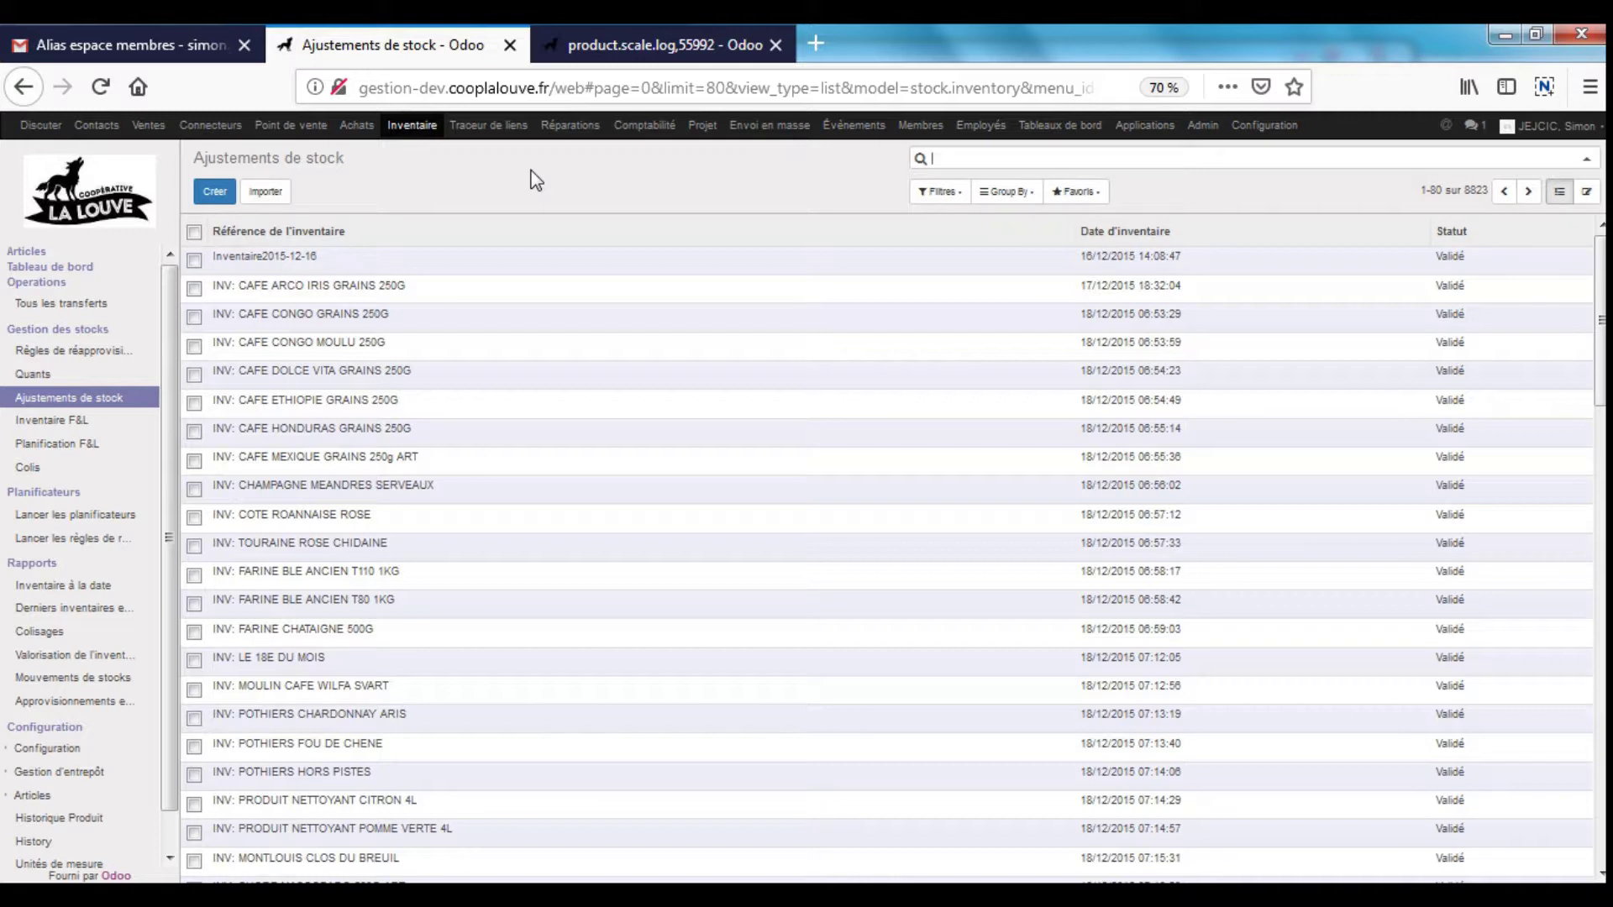
- Create a new inventory adjustment restricted to the ALCOOLS FORTS product category
click(215, 192)
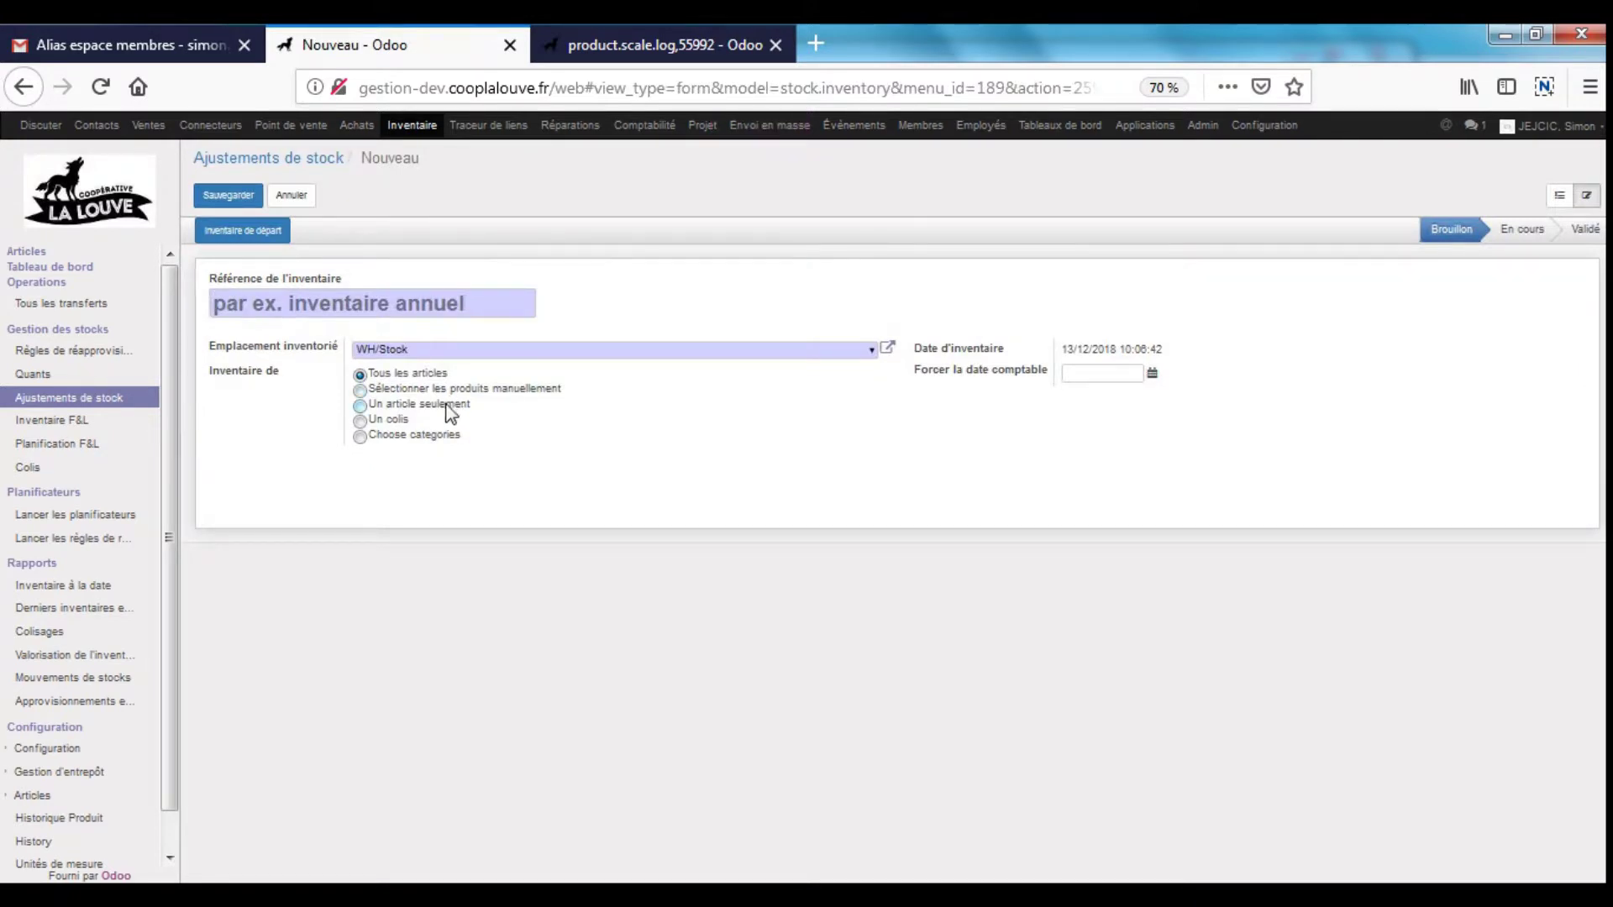
click(415, 438)
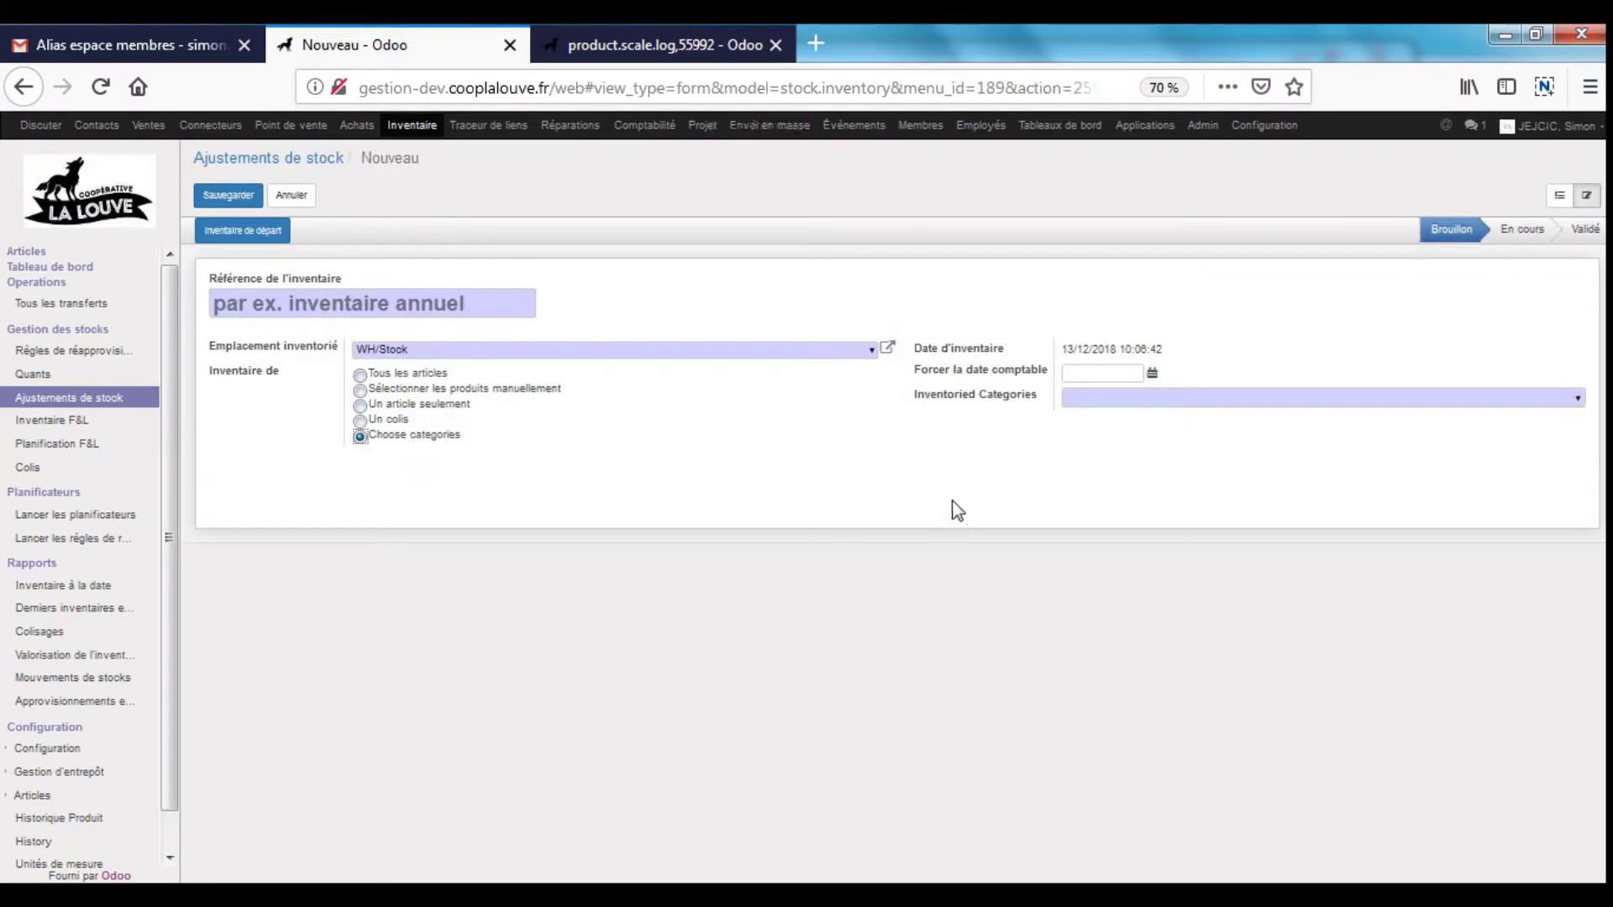
click(1578, 400)
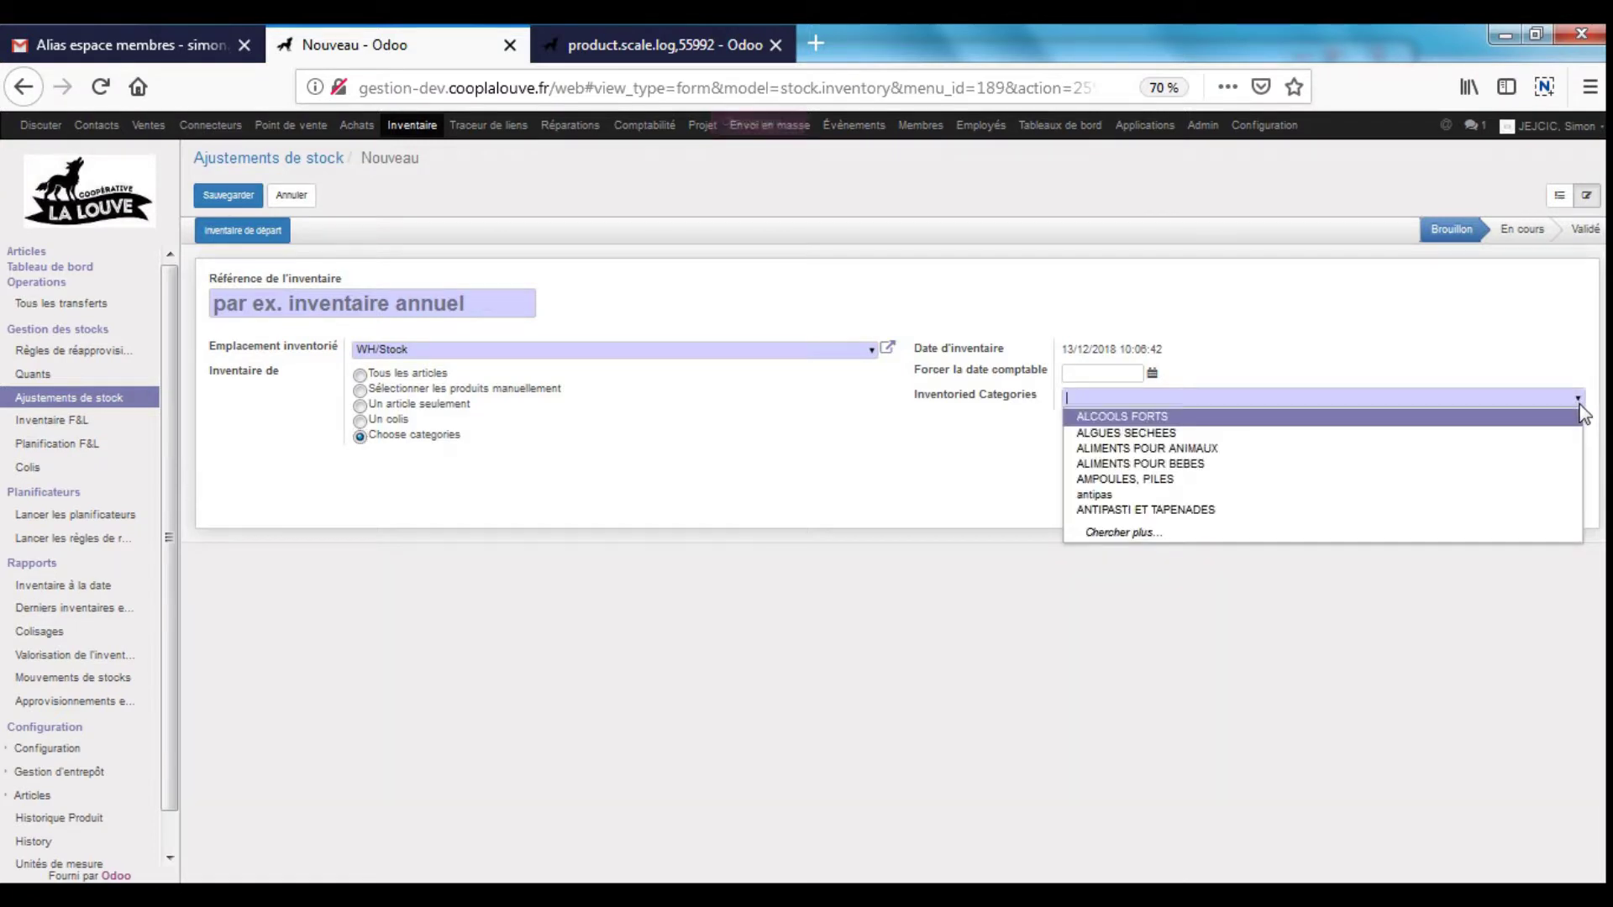
click(1230, 417)
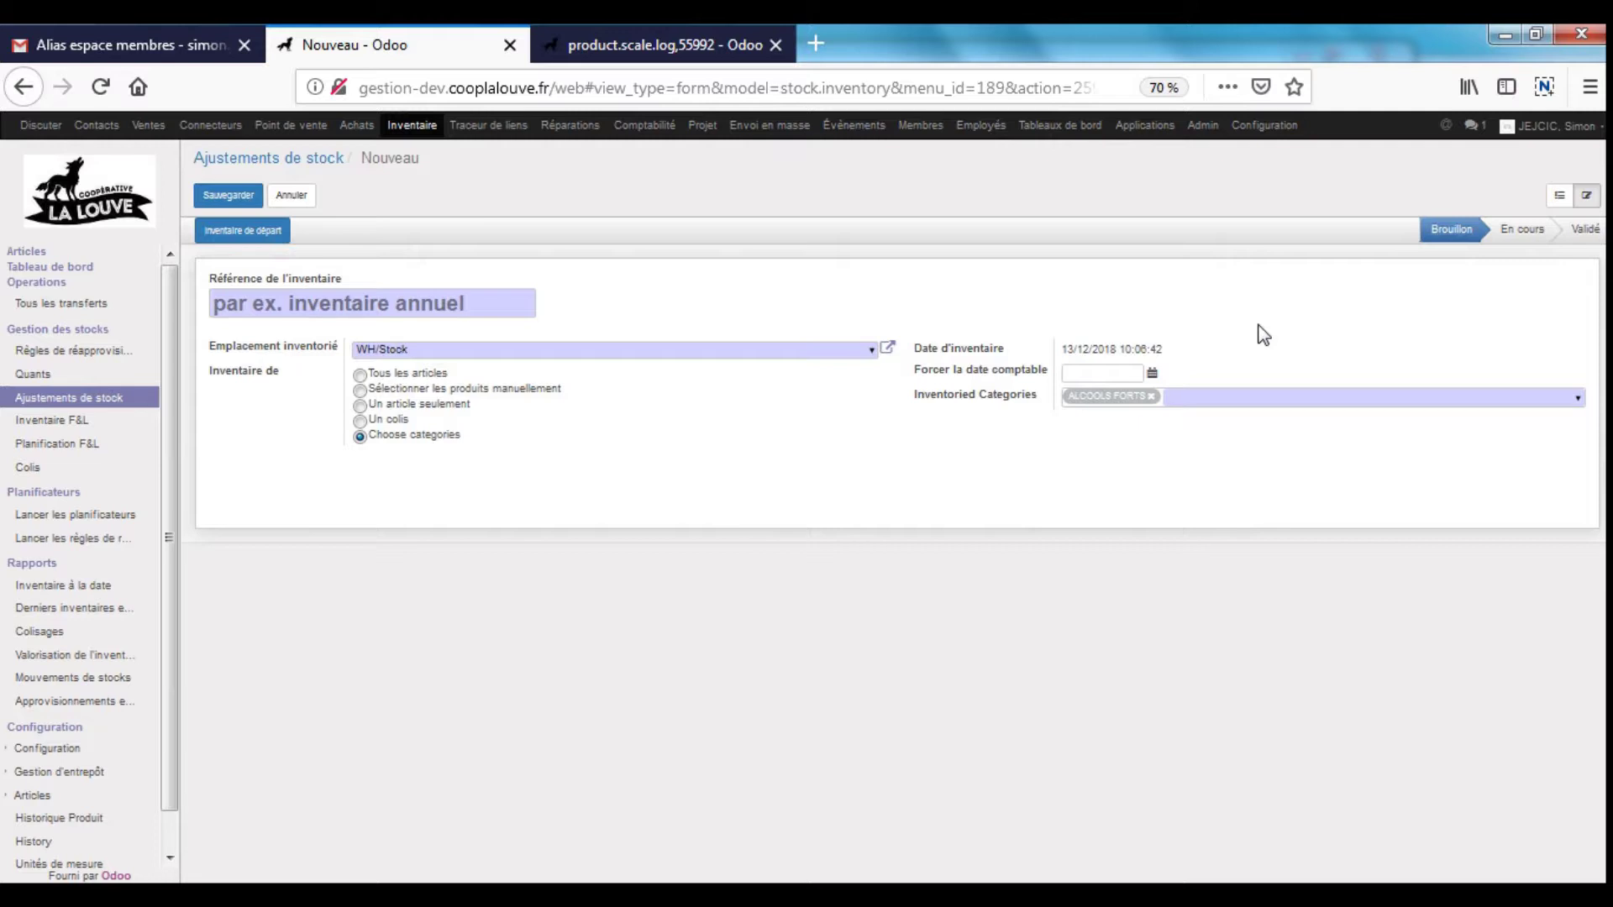
- Name the adjustment 'Inventaire', save it, and start the inventory
click(273, 238)
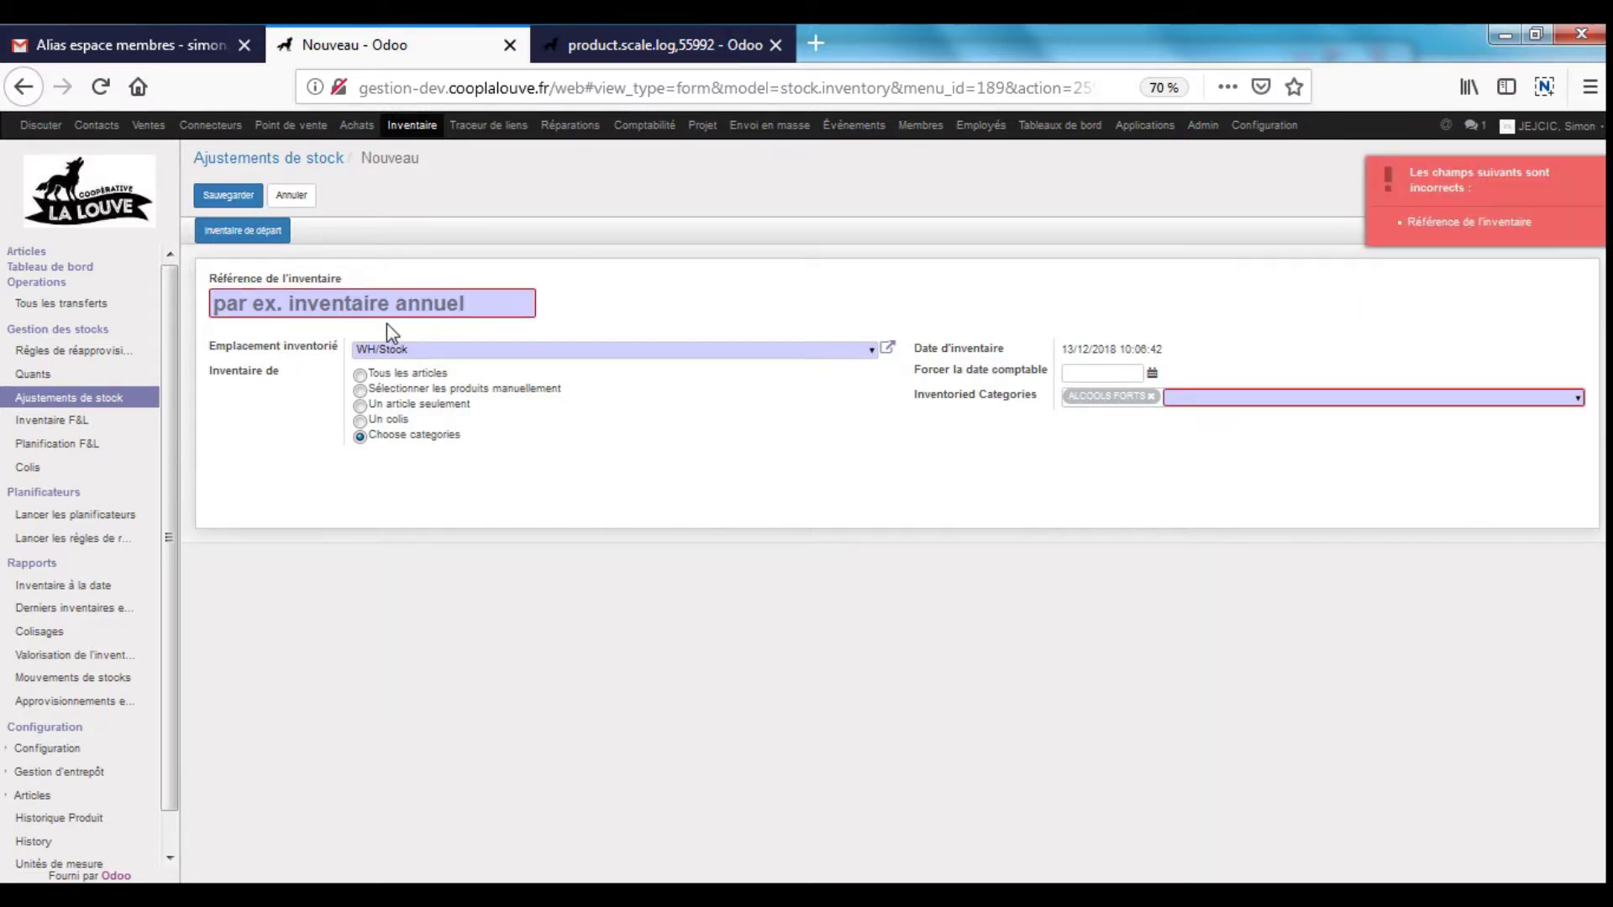
text(Inventa)
text(iter)
key(BackSpace)
key(BackSpace)
key(BackSpace)
text(re)
click(246, 196)
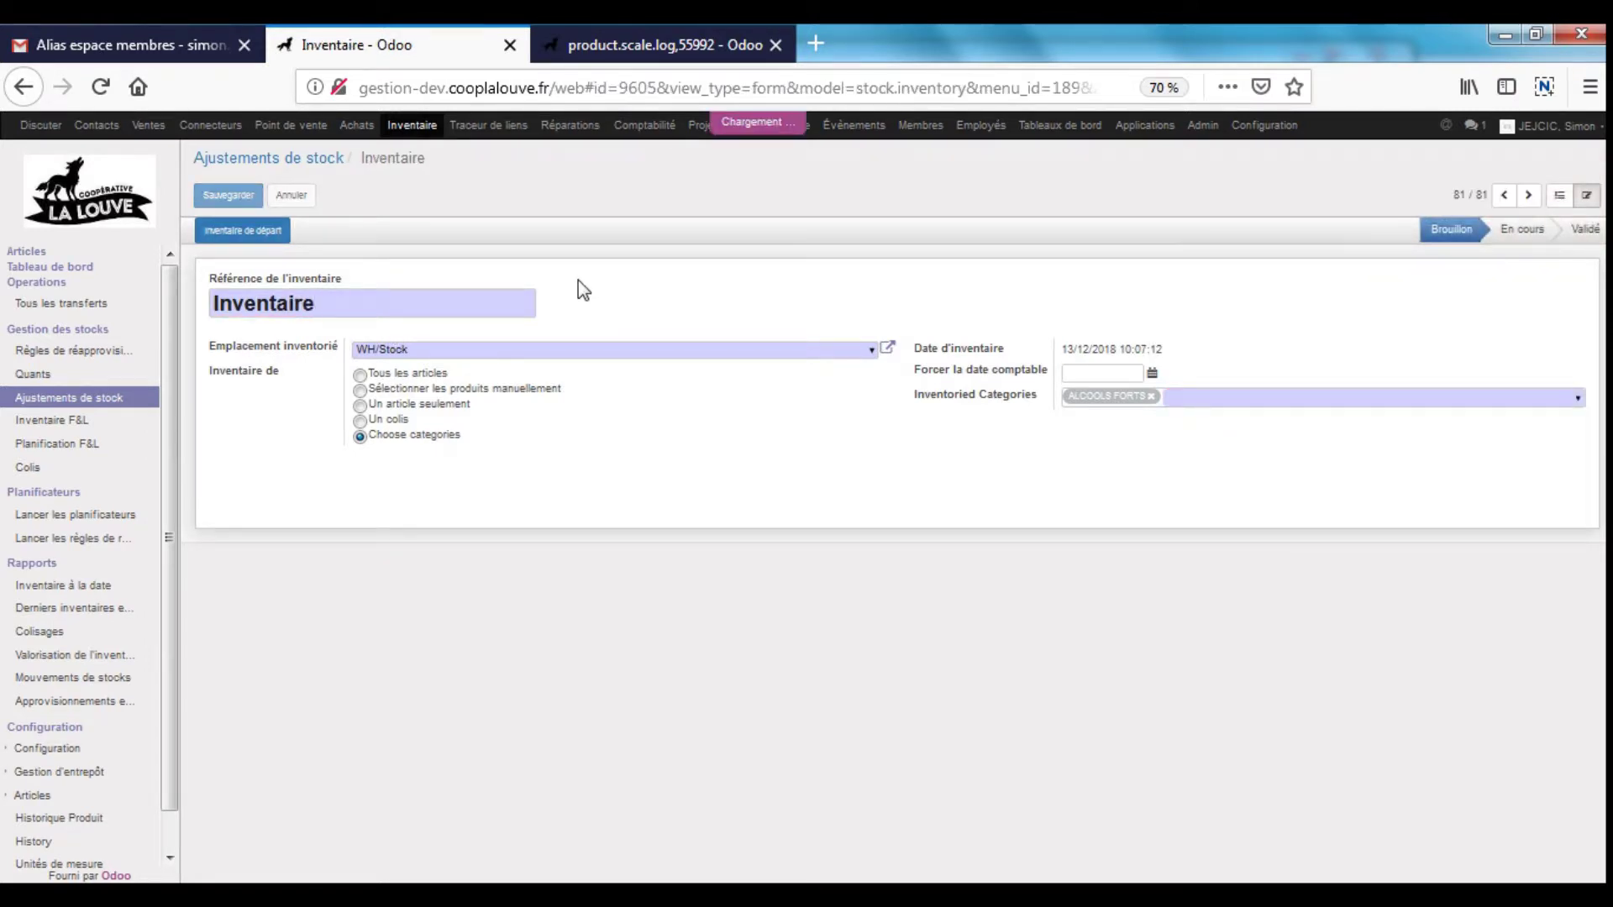
click(267, 235)
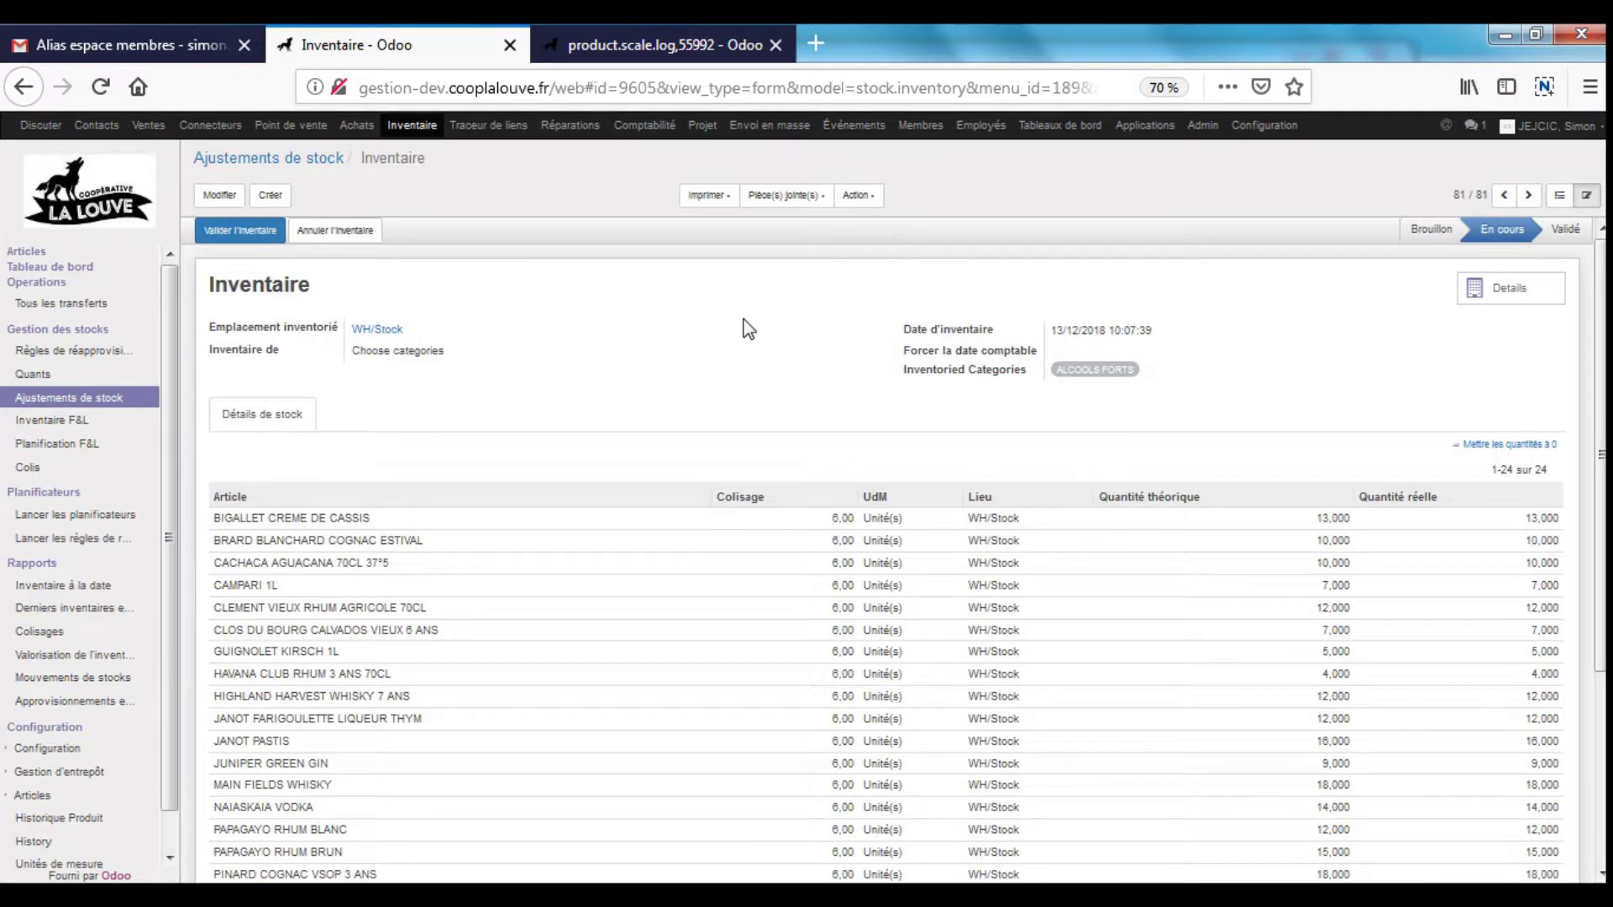
- Print the Inventaire count sheet and open Inventory.pdf with Adobe Acrobat Reader DC
click(708, 194)
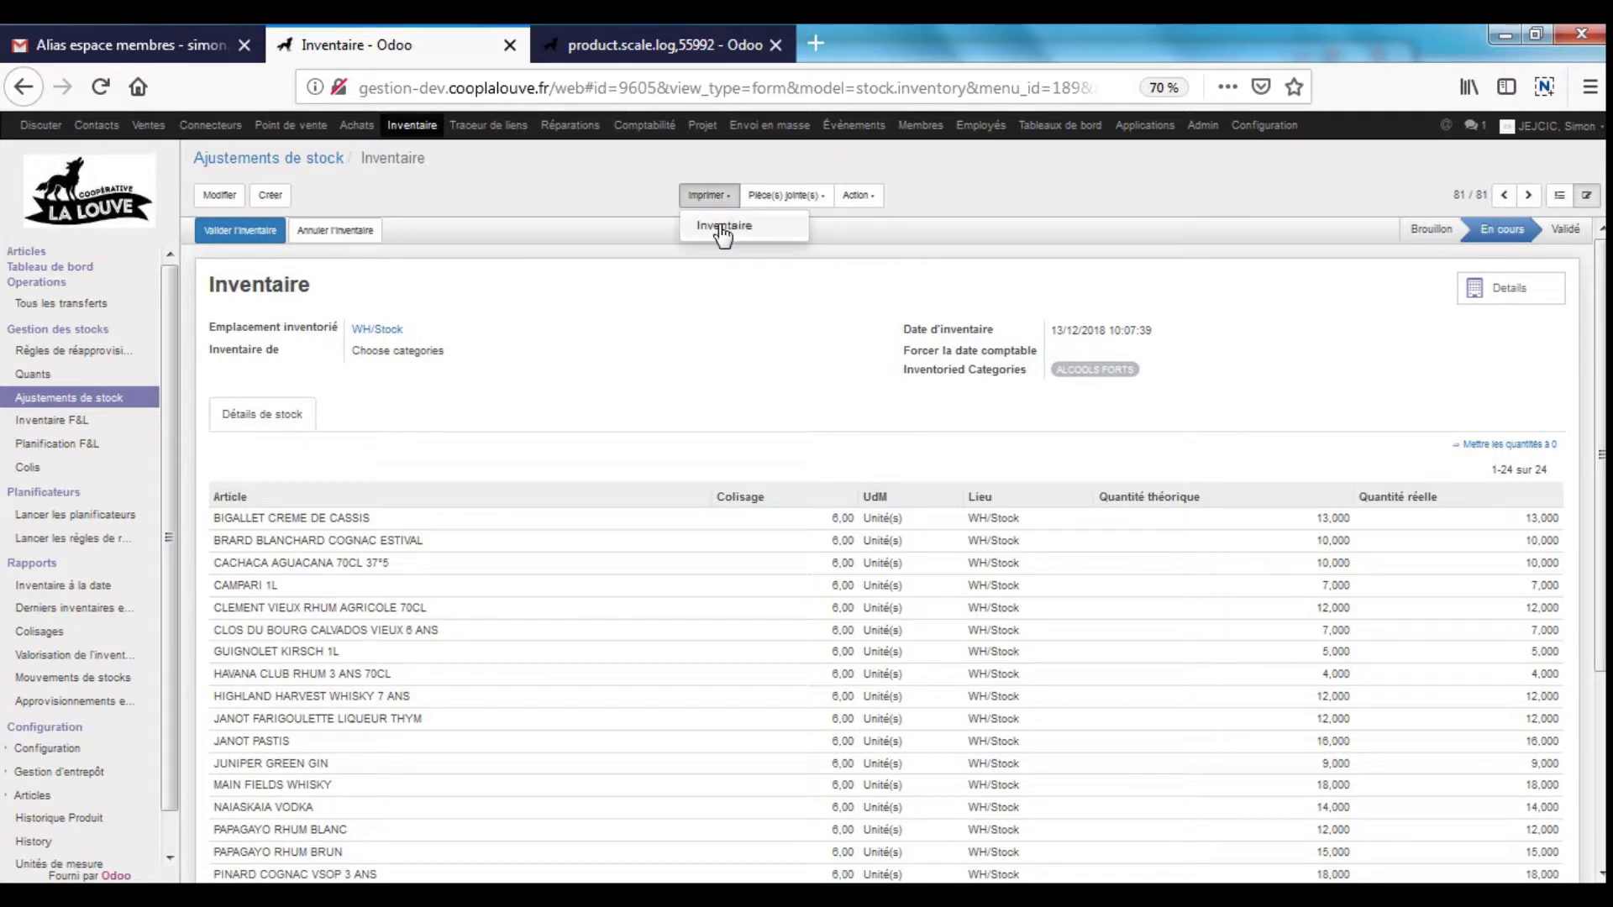
click(721, 227)
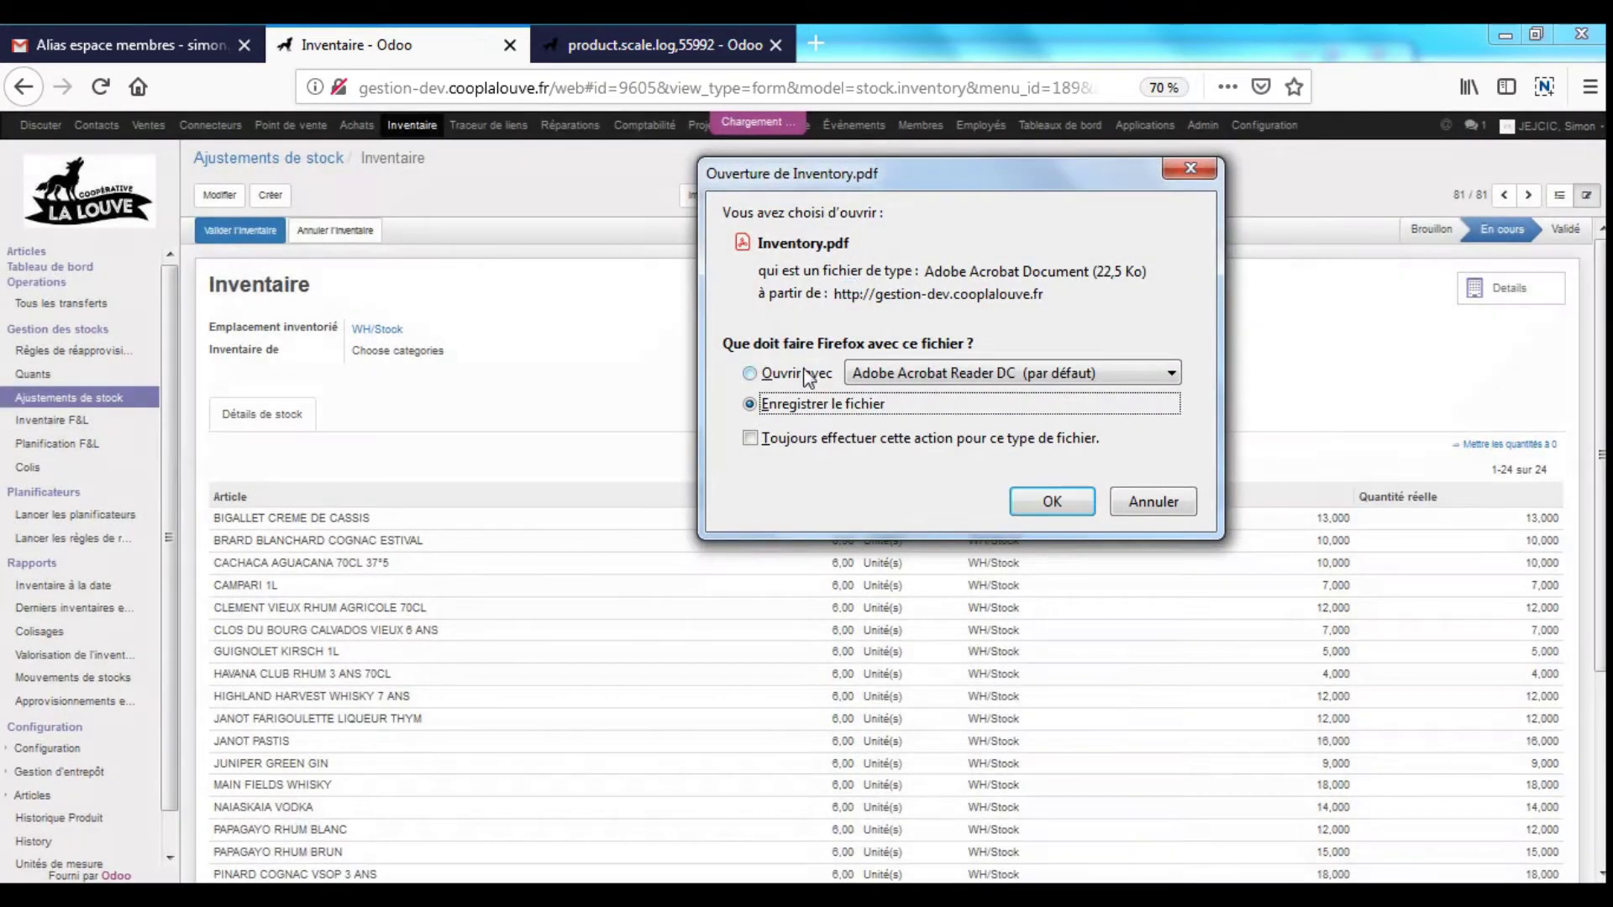
click(798, 373)
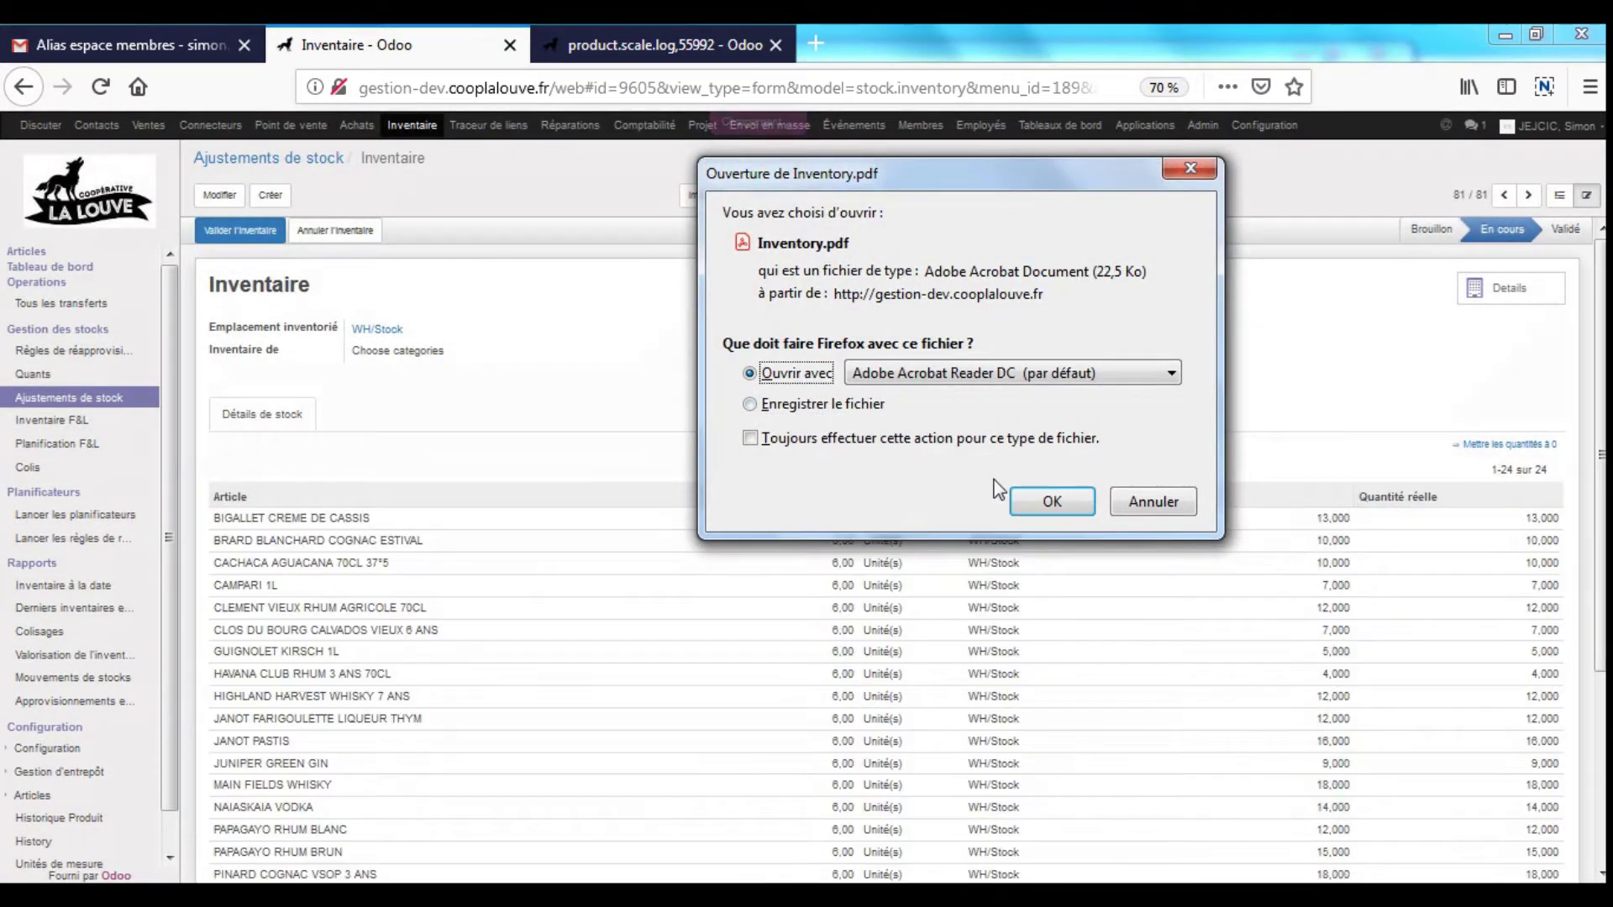
click(1052, 503)
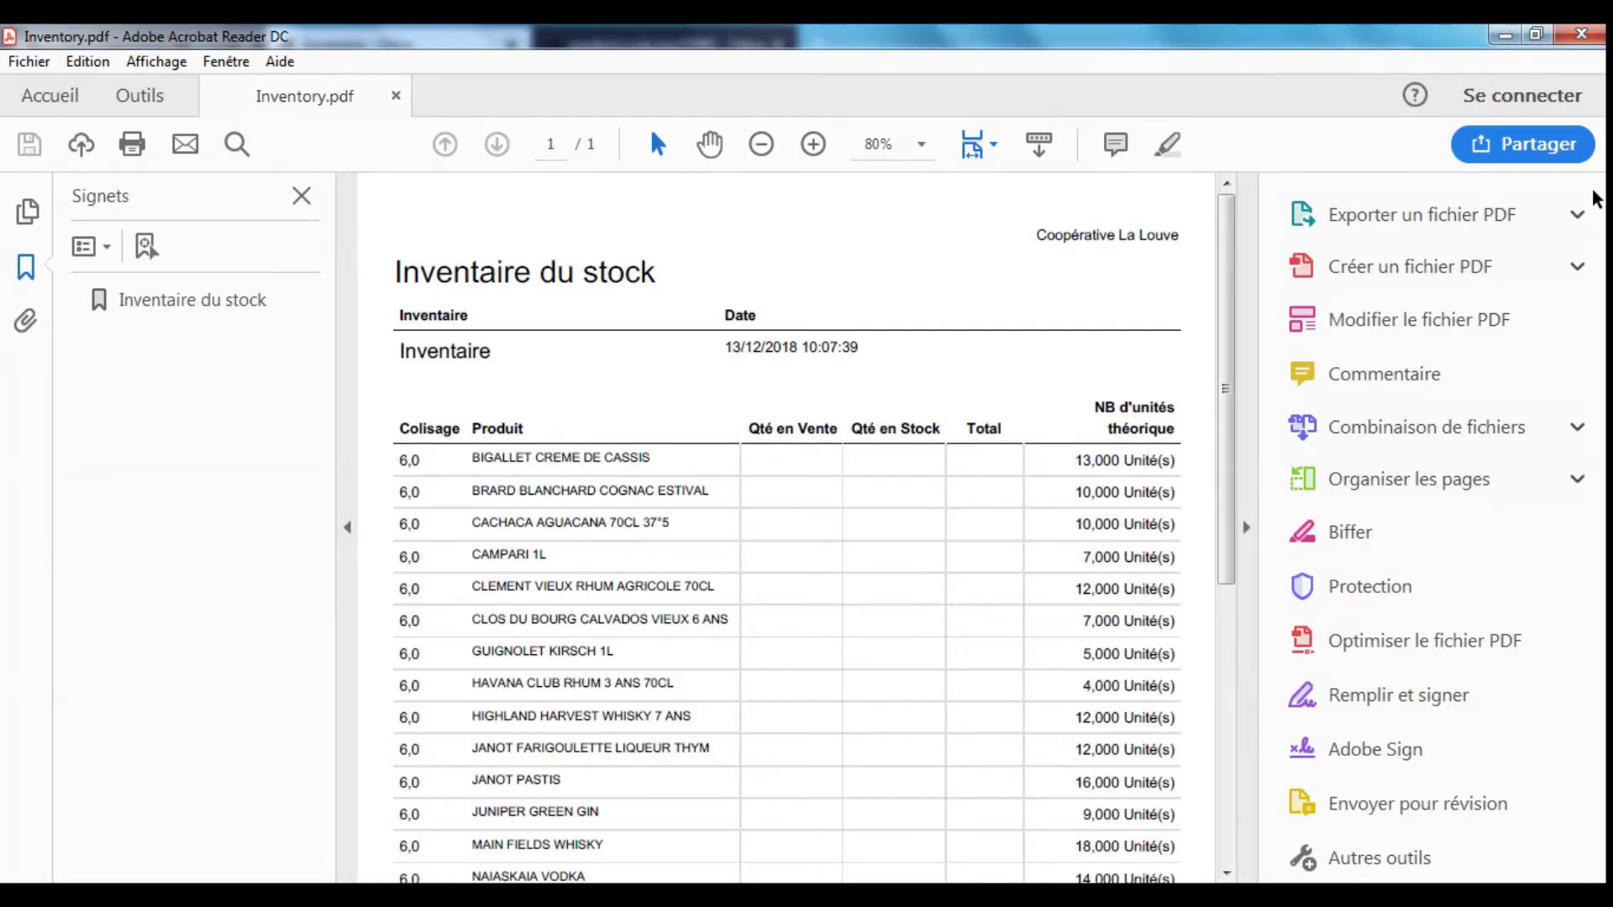
- Hide Acrobat's side panels, read through the 24-spirit count sheet, then close Inventory.pdf
click(1246, 527)
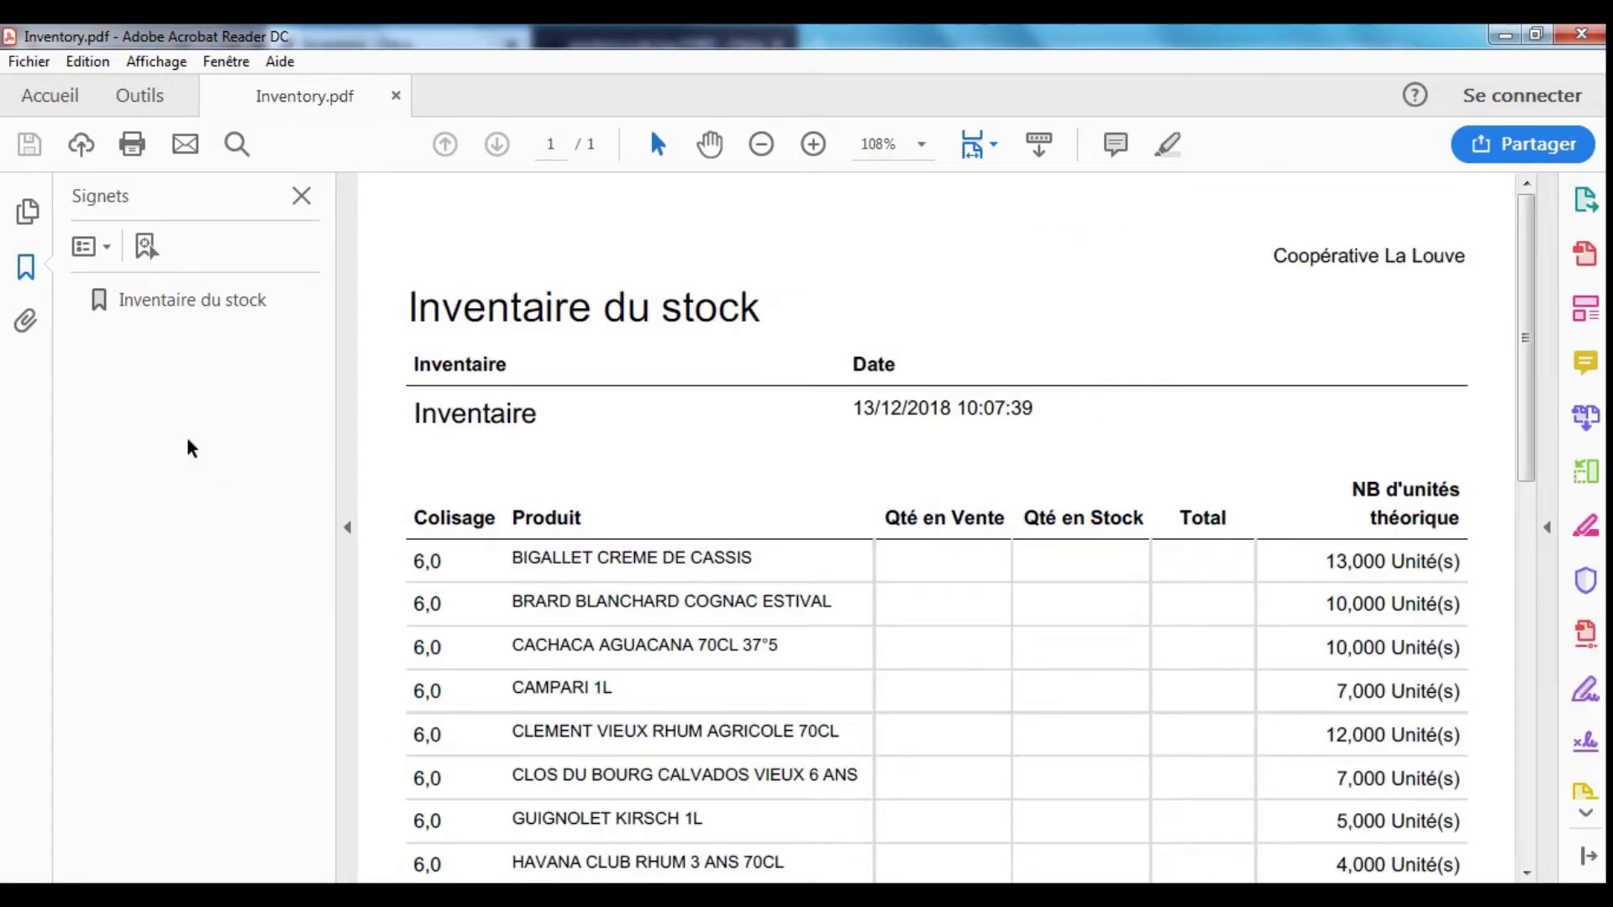
click(302, 195)
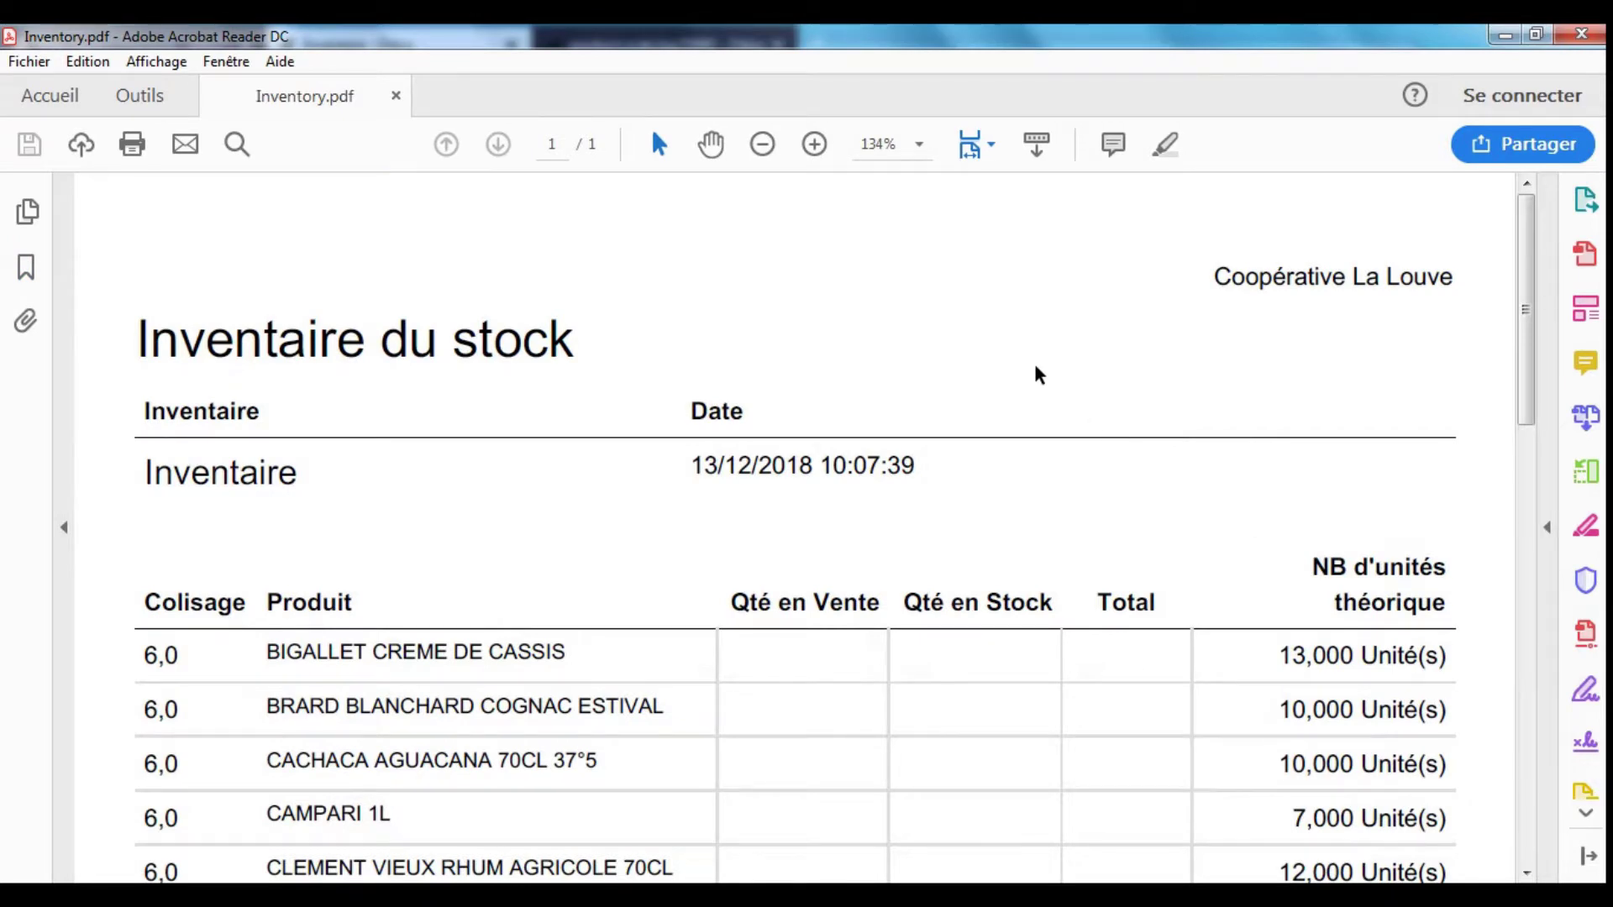
scroll(1039, 375, down, 3)
drag(733, 432, 1058, 436)
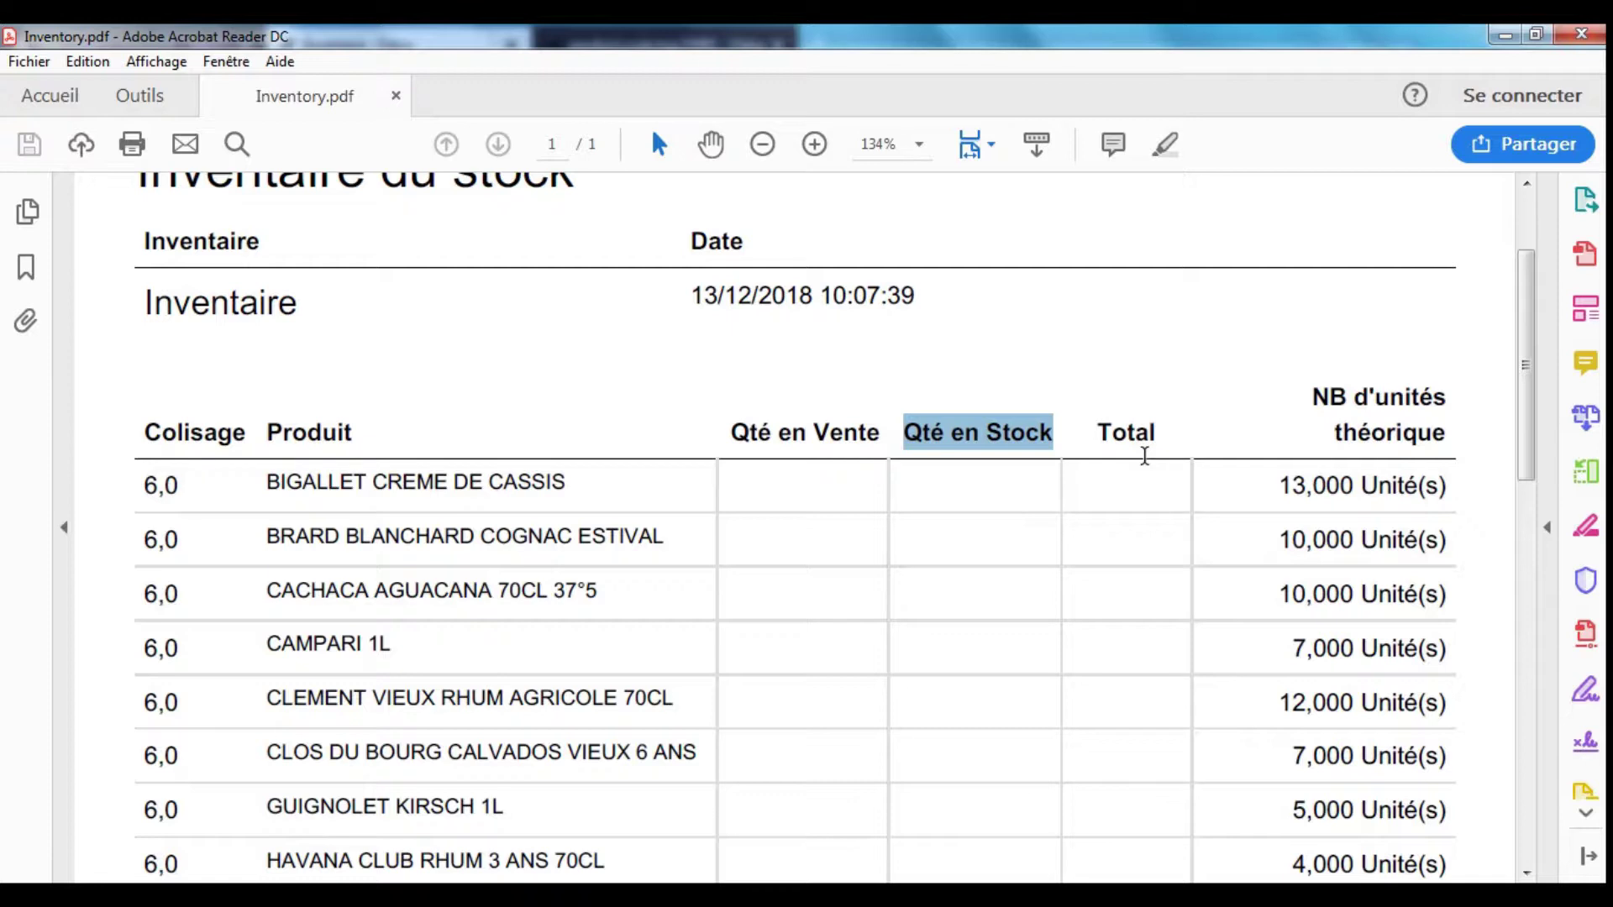
scroll(1142, 460, down, 3)
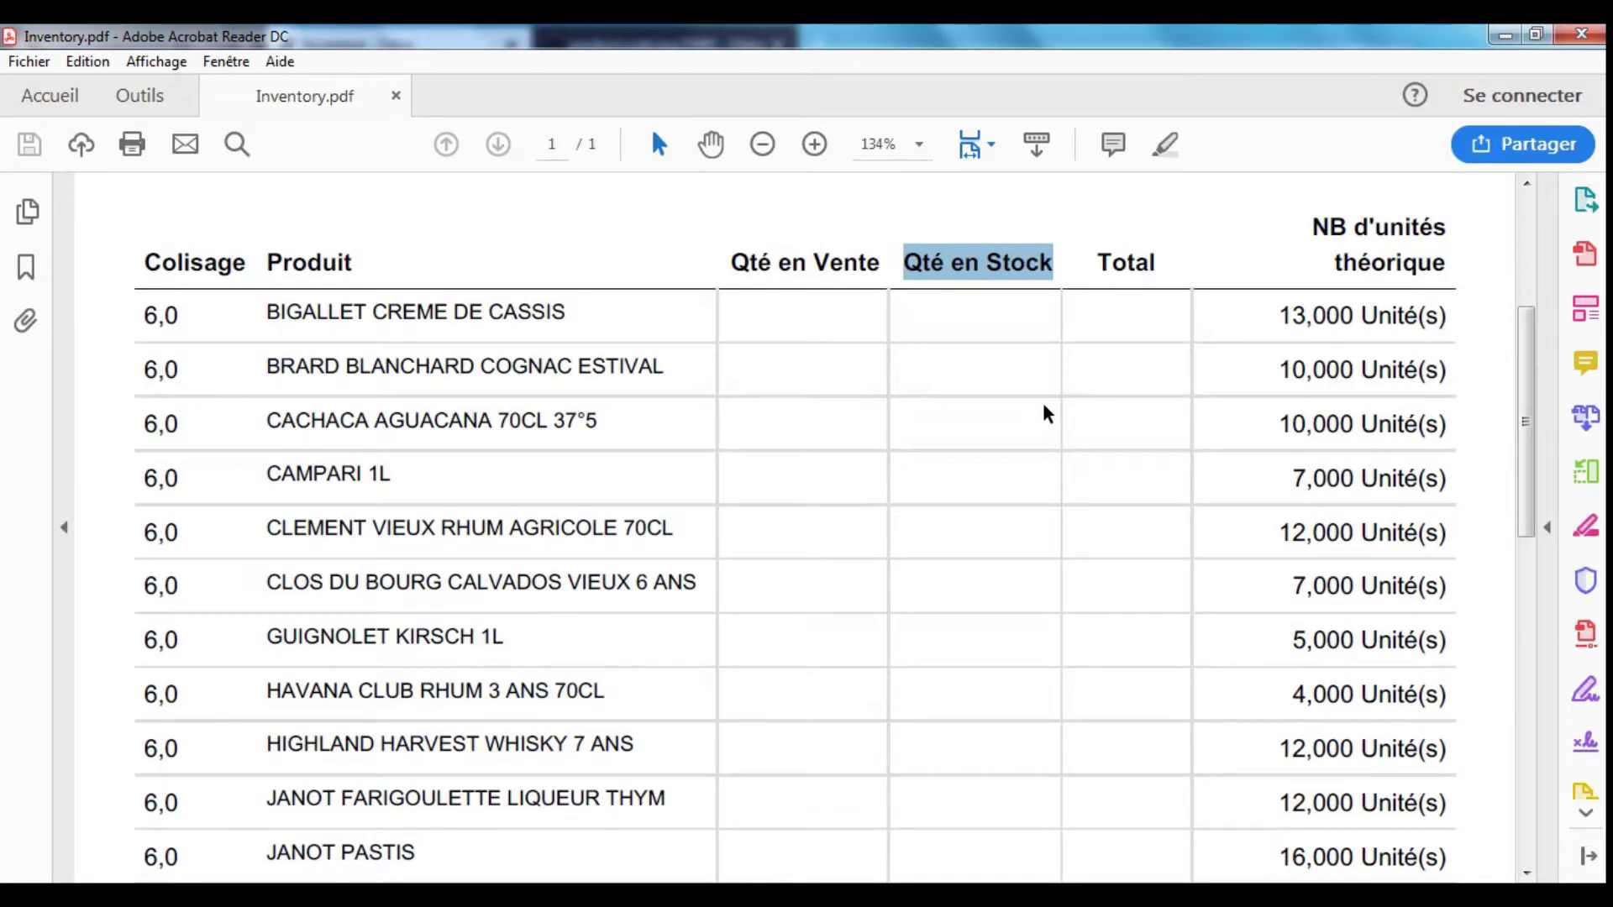
scroll(1013, 340, down, 3)
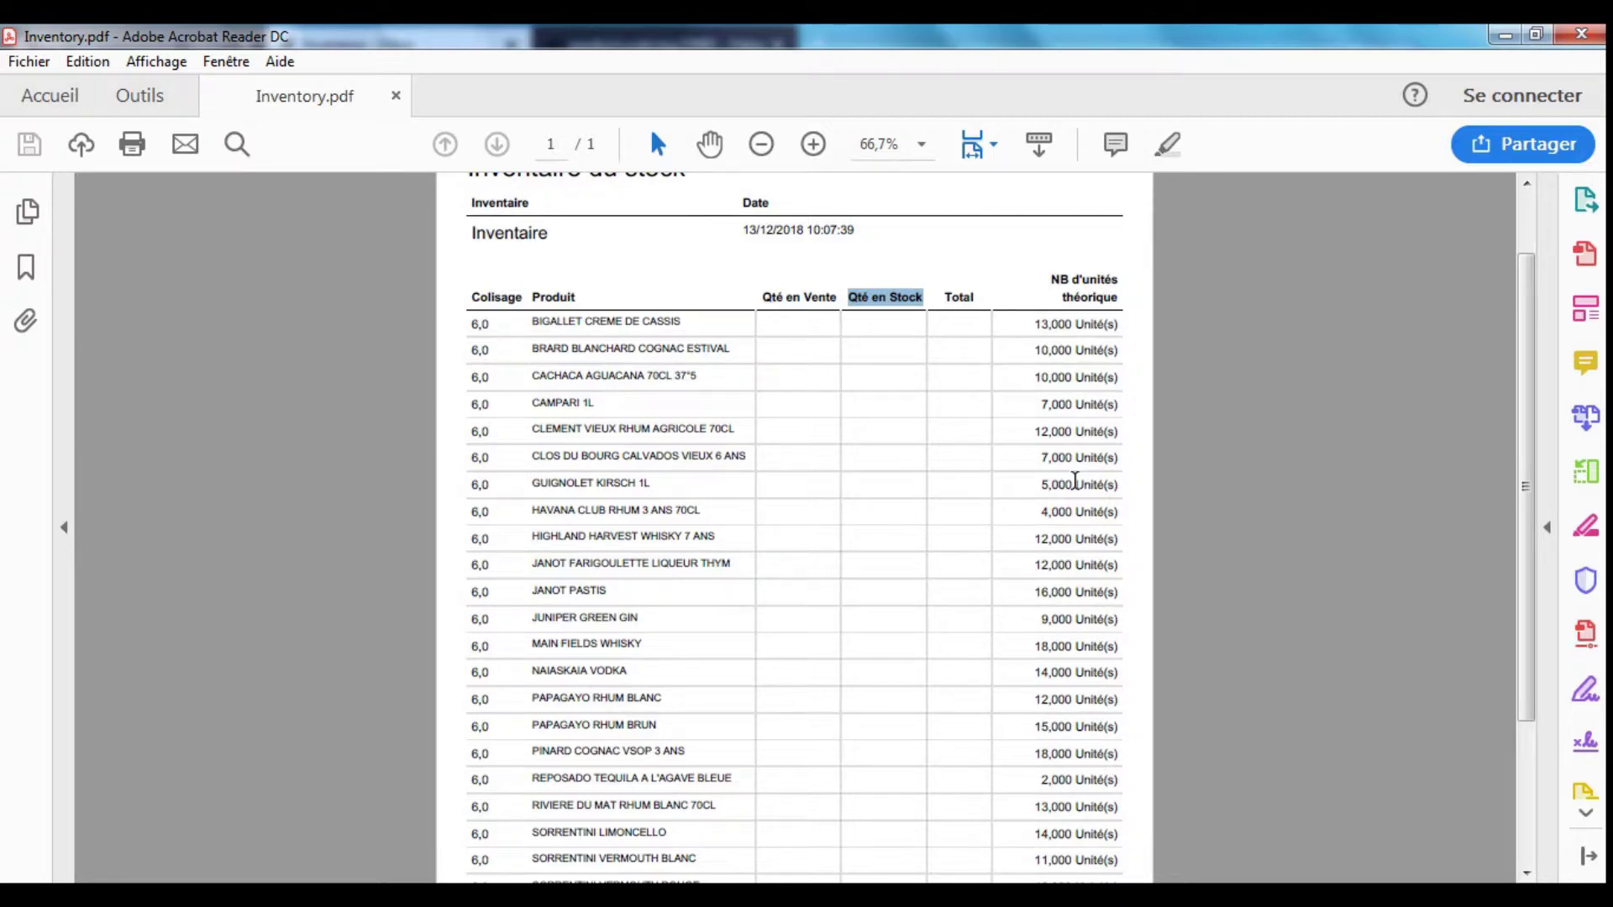
click(955, 336)
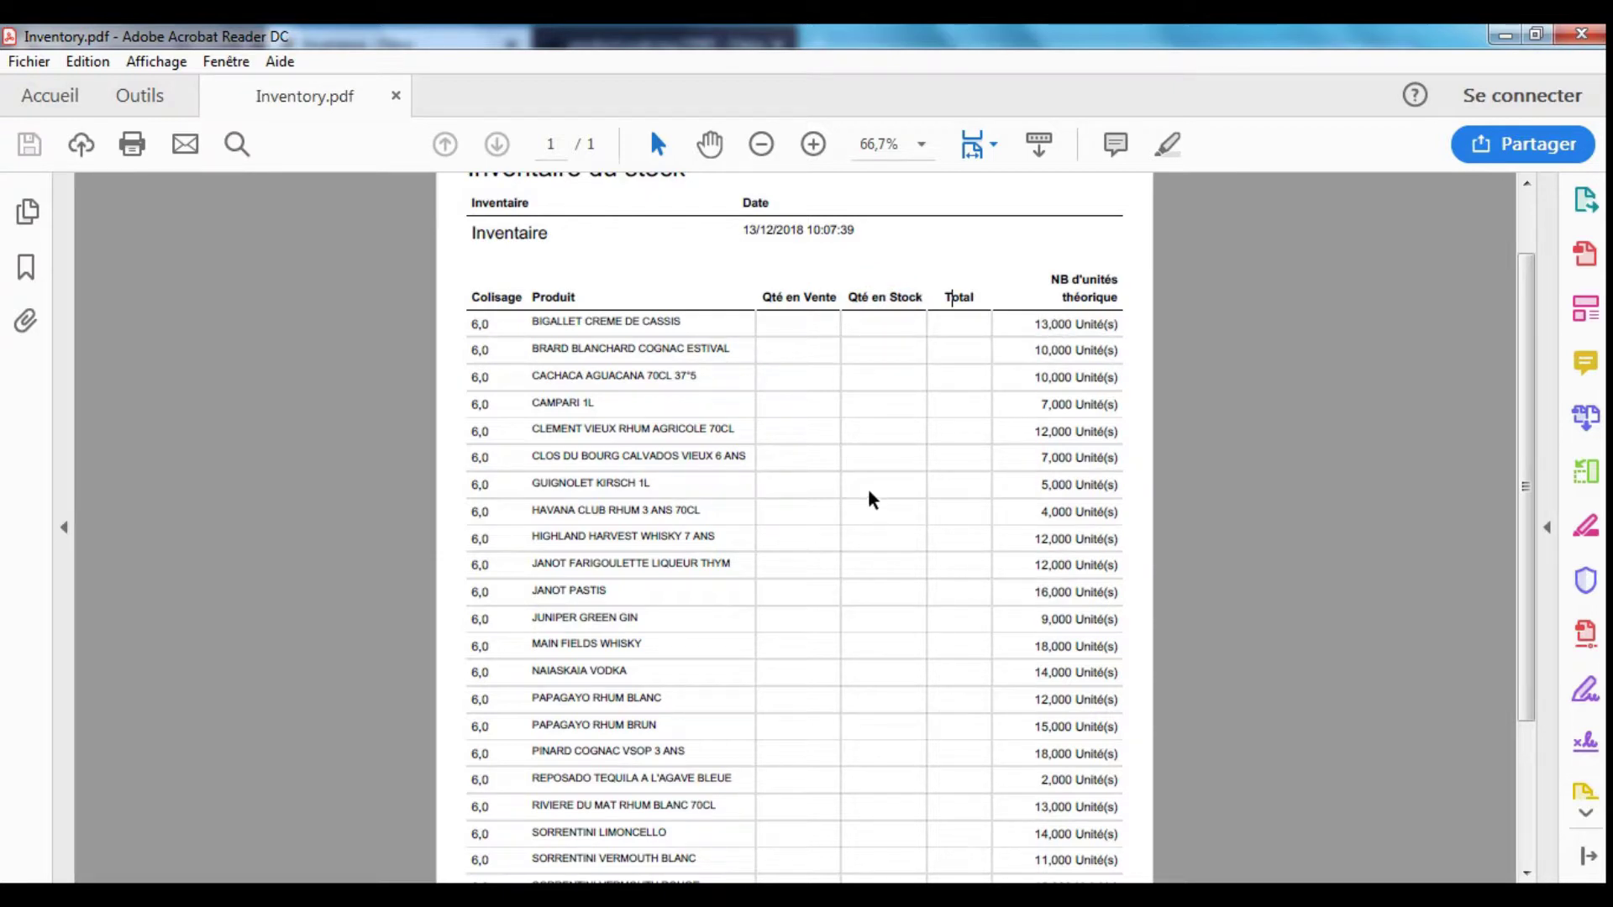
scroll(868, 657, down, 3)
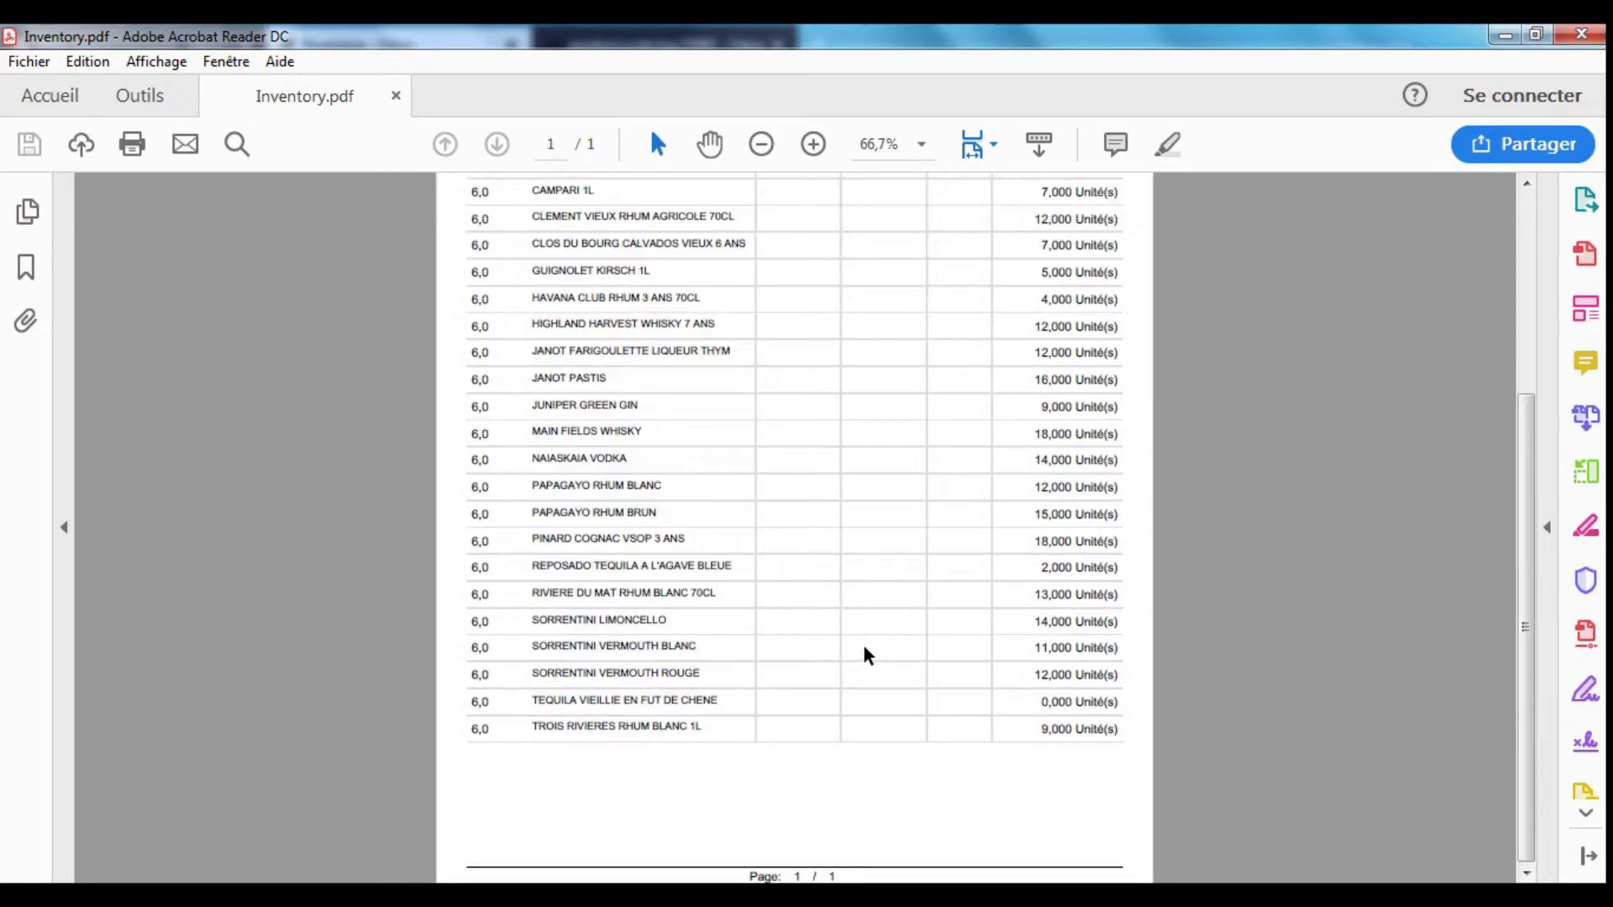
scroll(867, 655, up, 5)
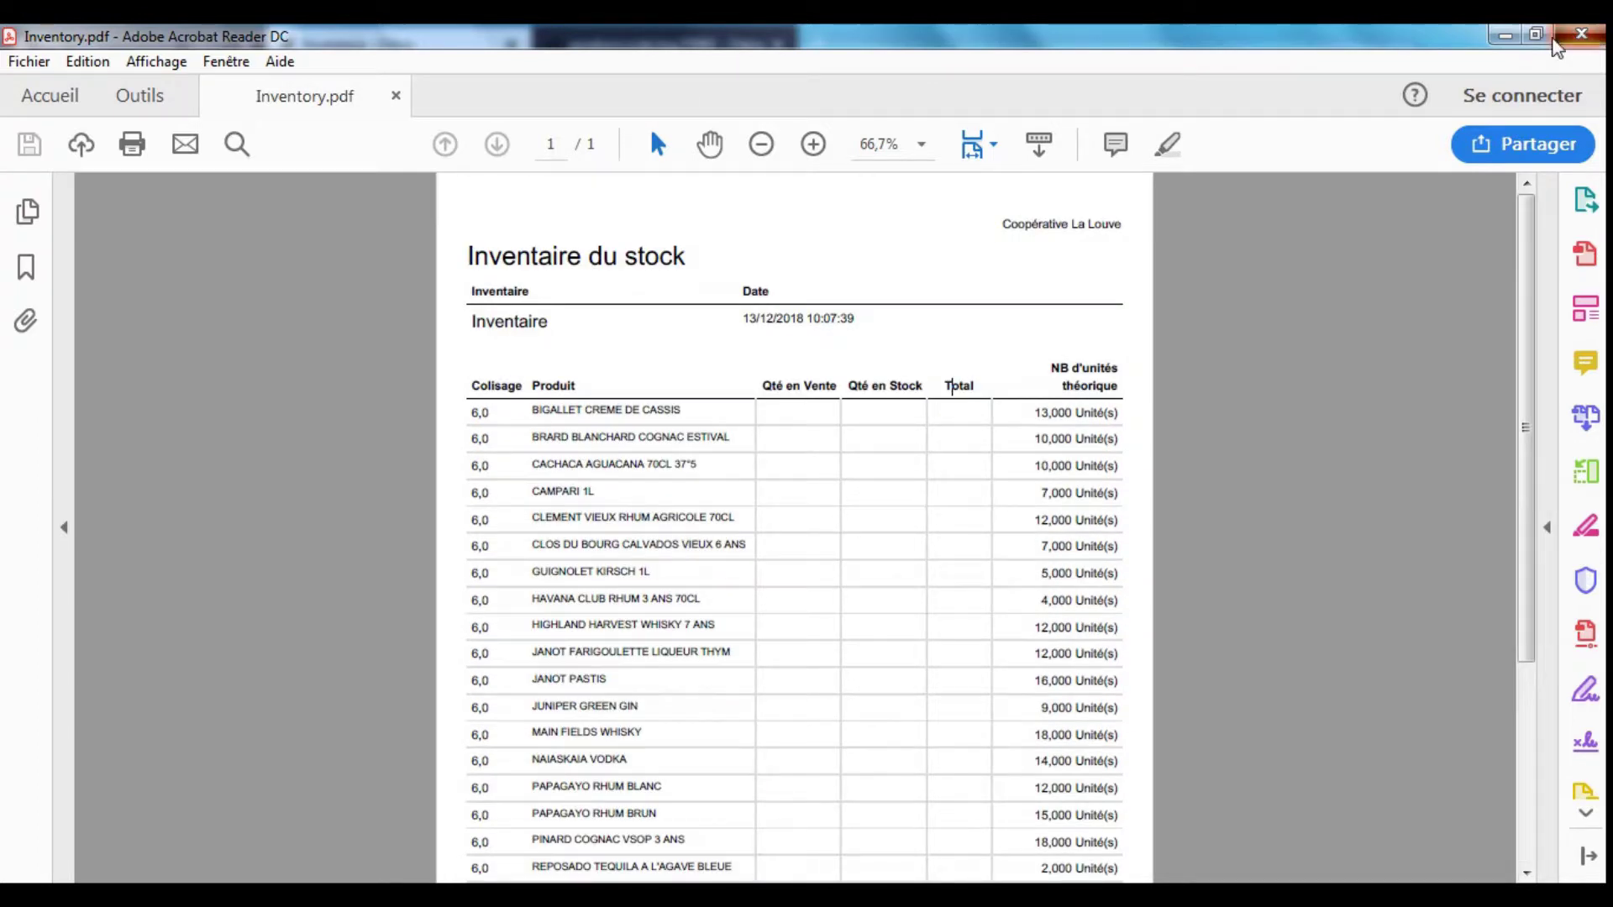
click(1579, 37)
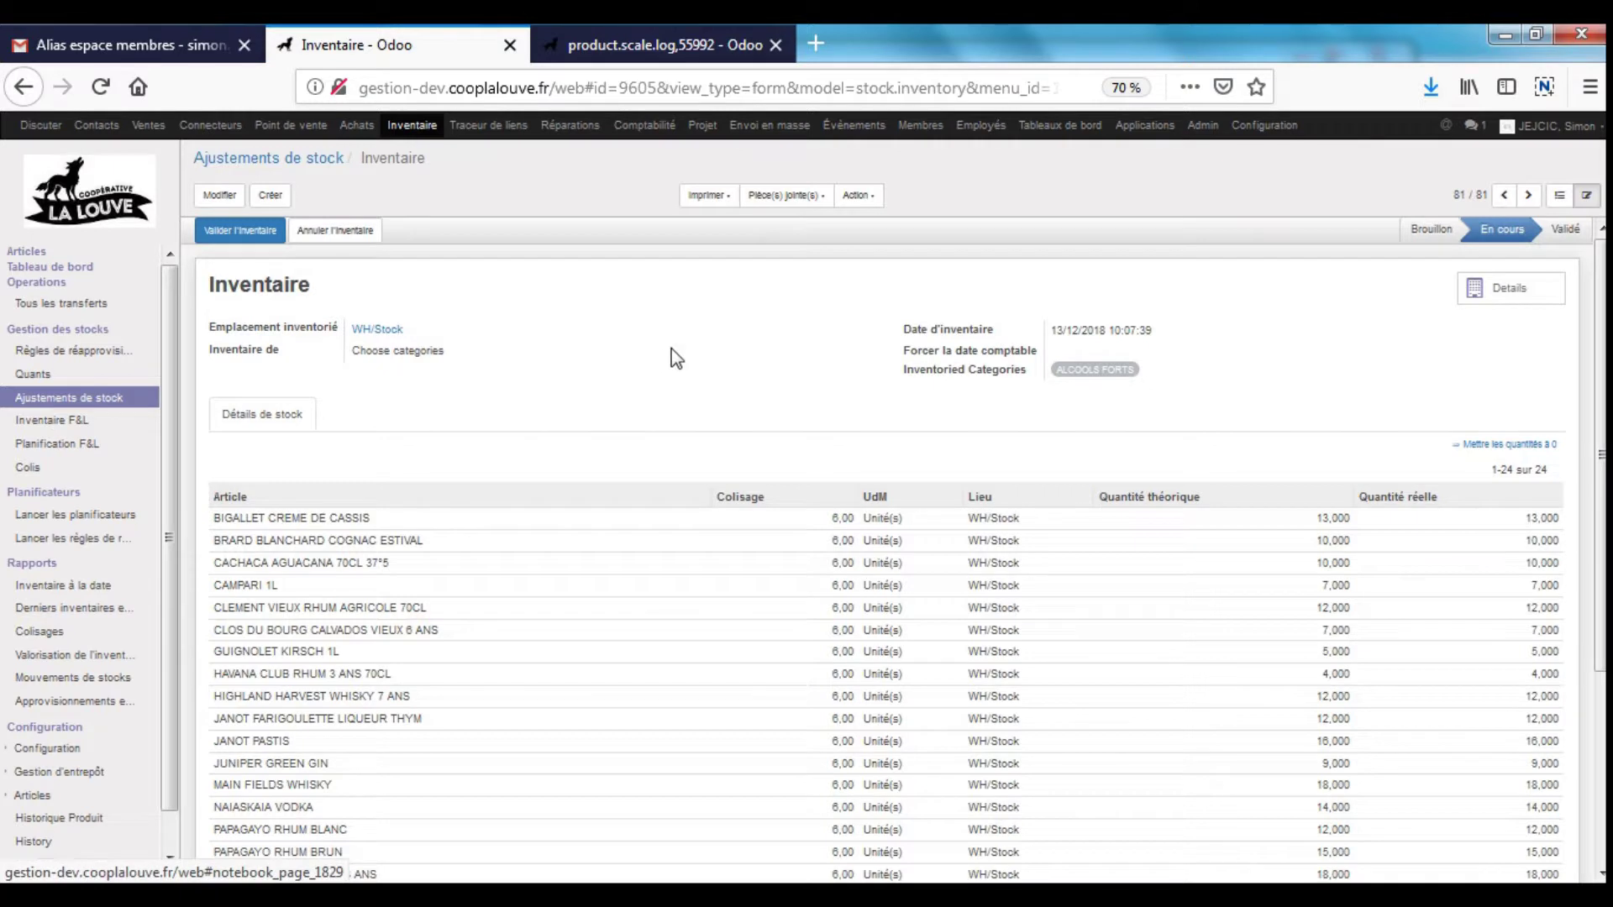
- Open Planification F&L from the Inventaire menu
click(68, 447)
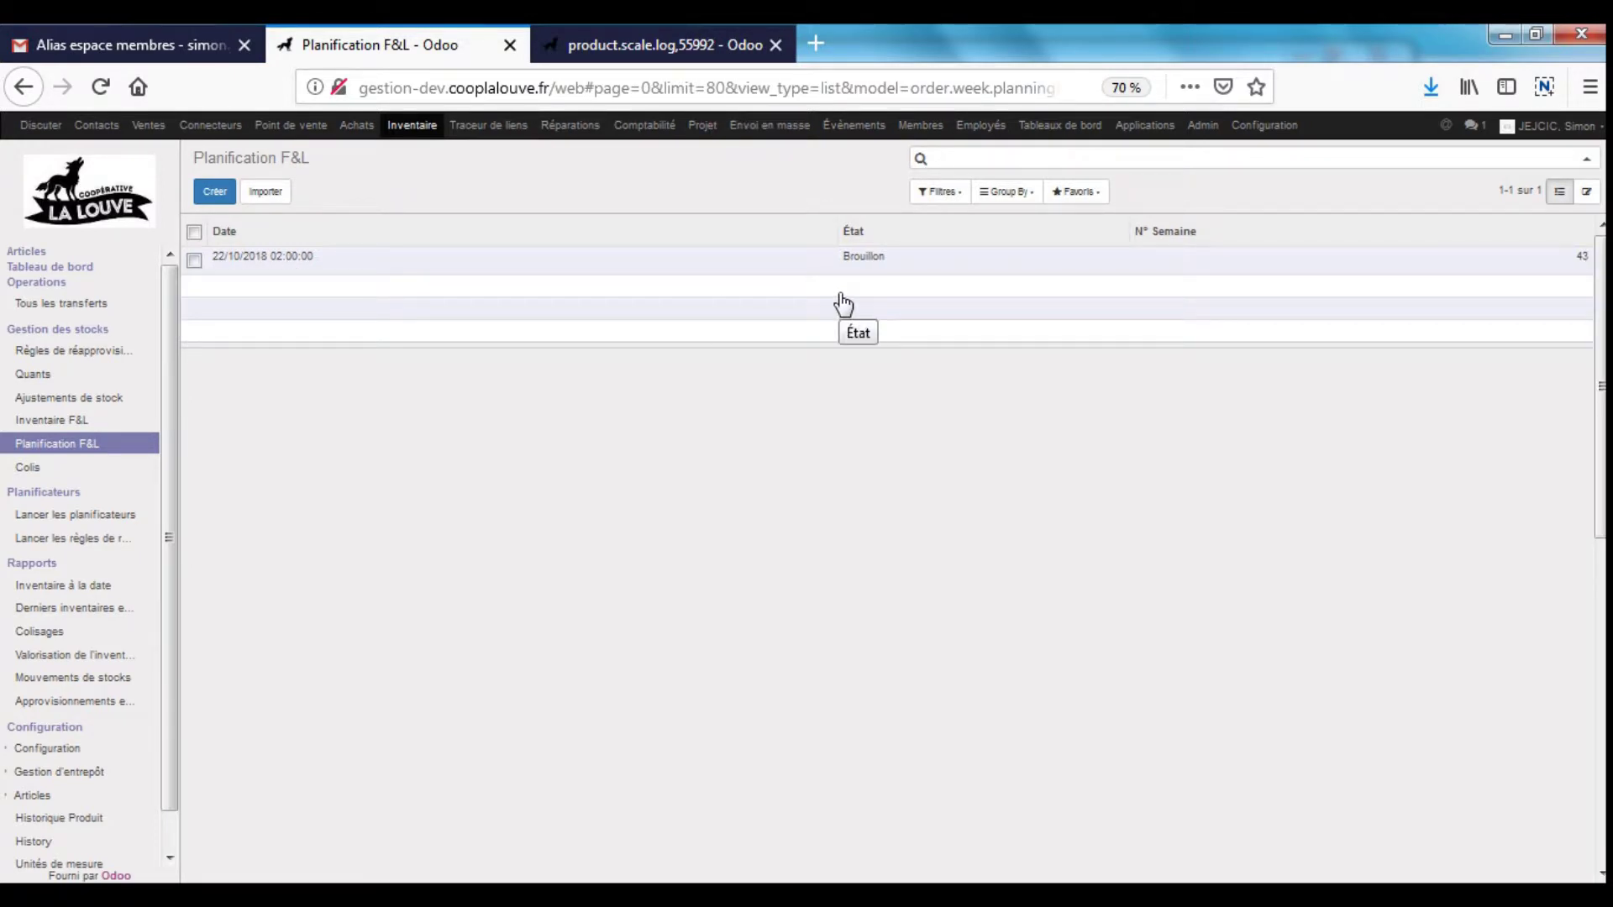
- Open the 22/10/2018 draft week 43 planning in edit mode and scan its 452 articles
click(860, 256)
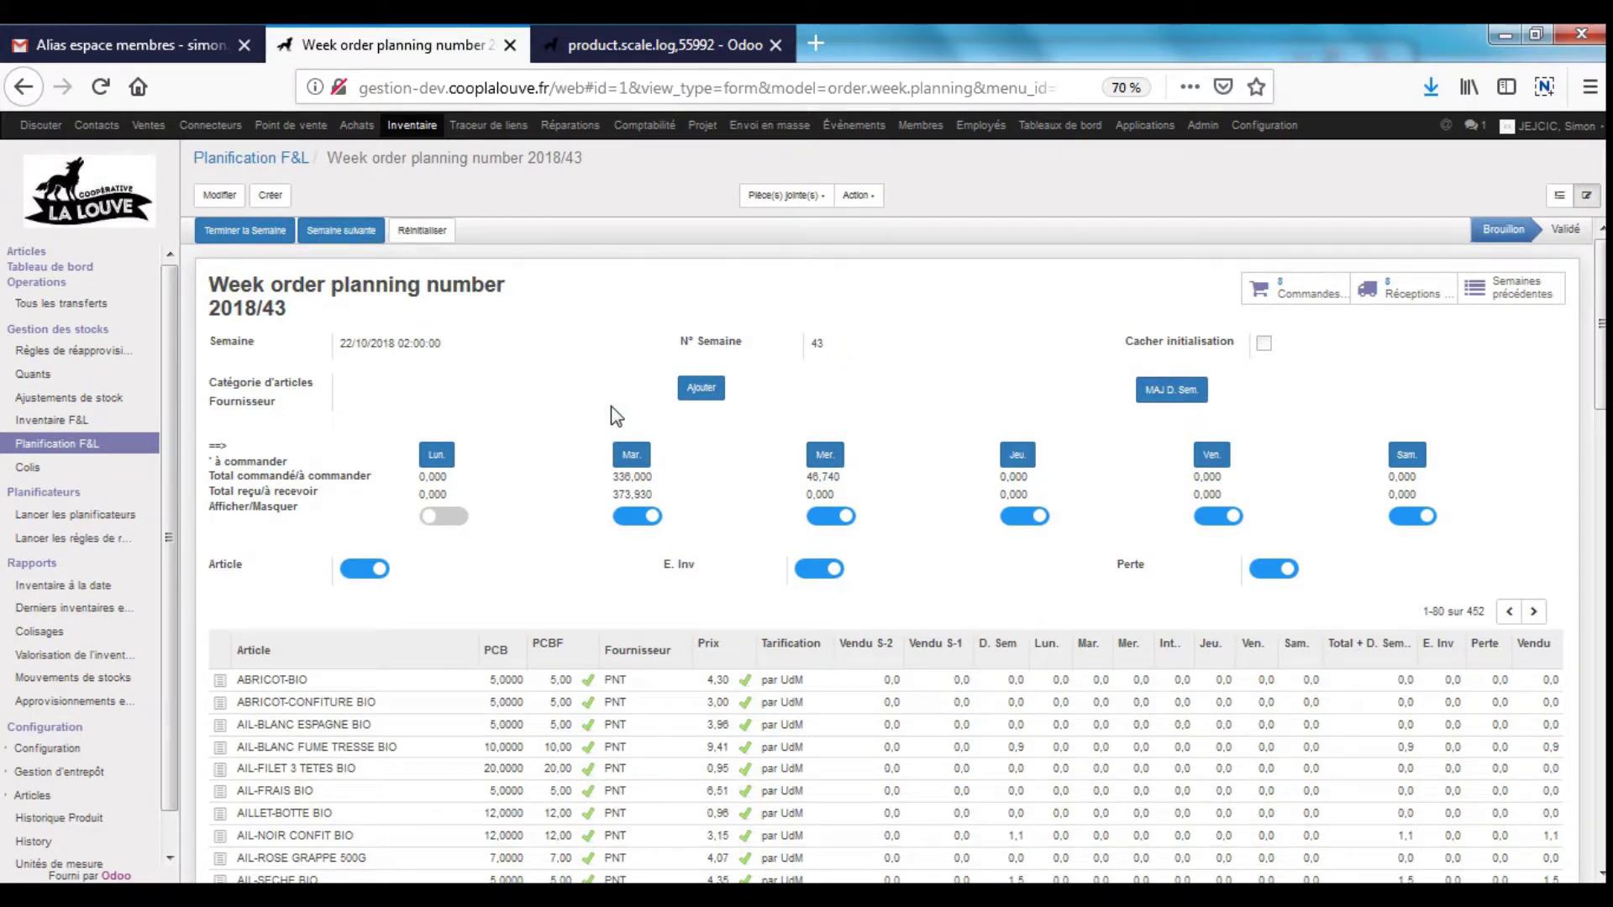
click(220, 195)
scroll(893, 370, down, 3)
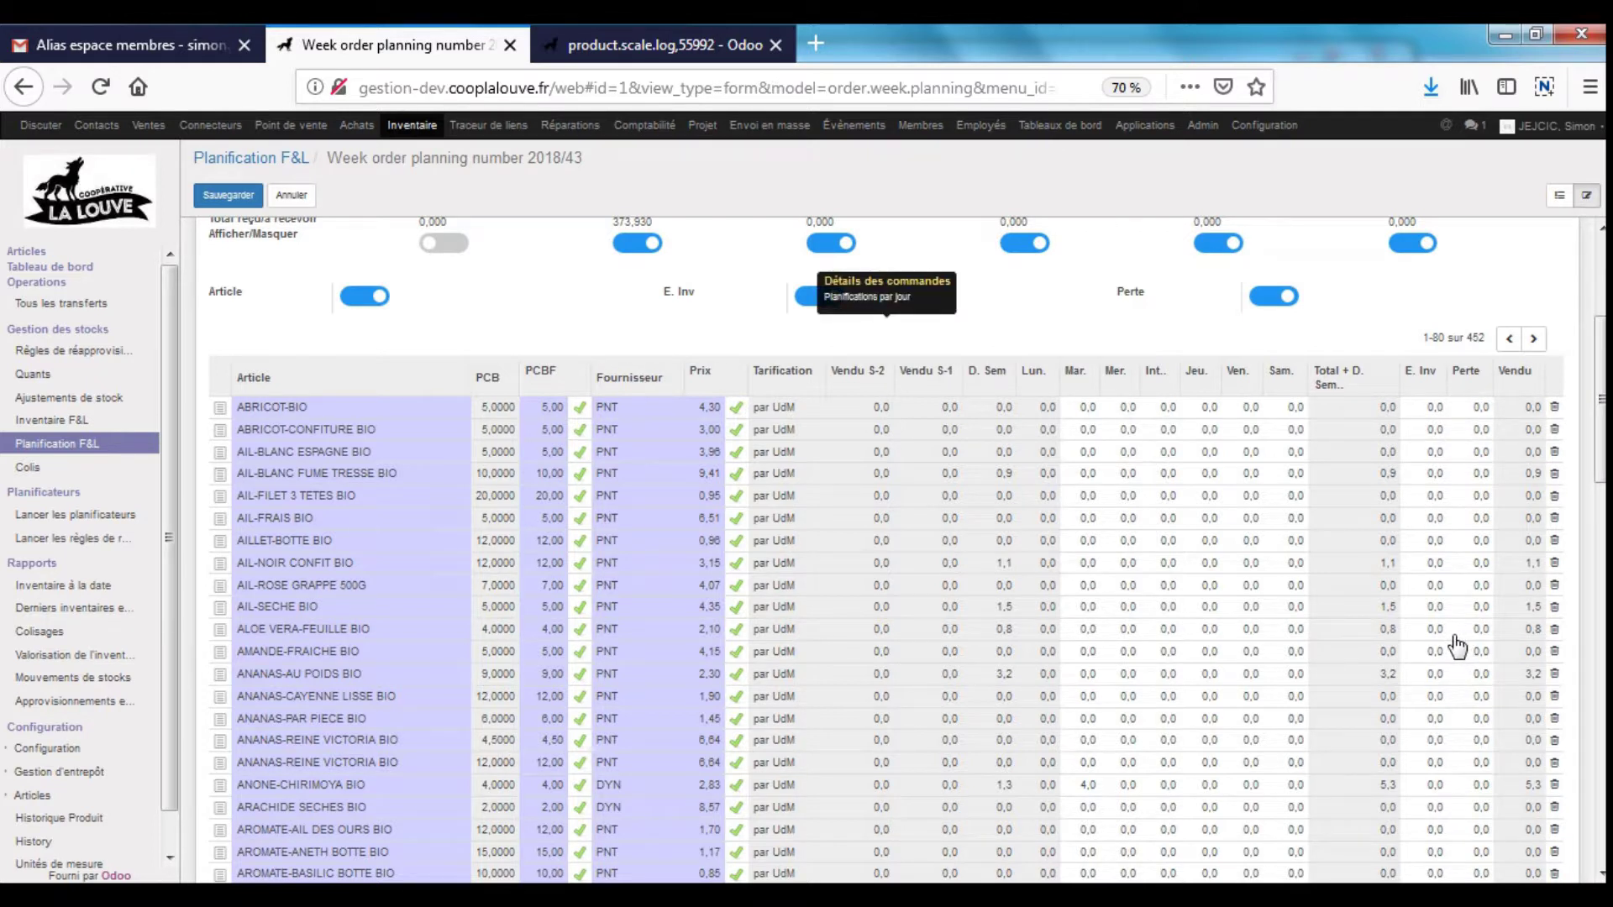
scroll(1227, 588, up, 3)
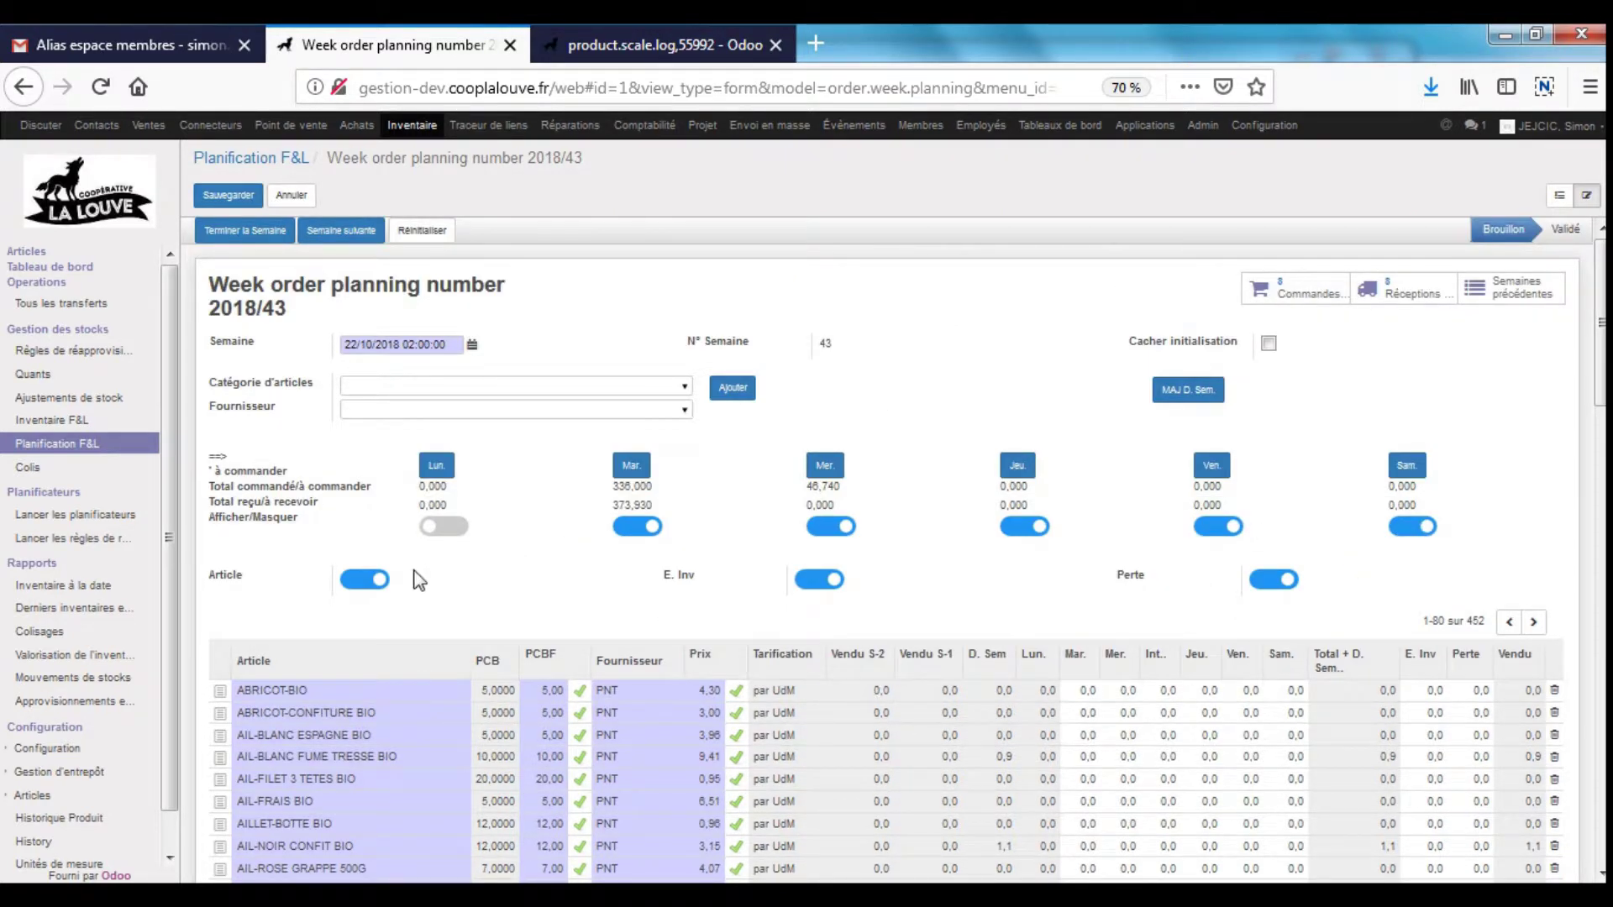
- Turn off the Article option and hide the Sam., Jeu. and Mer. columns, leaving Mar. and Ven
click(373, 586)
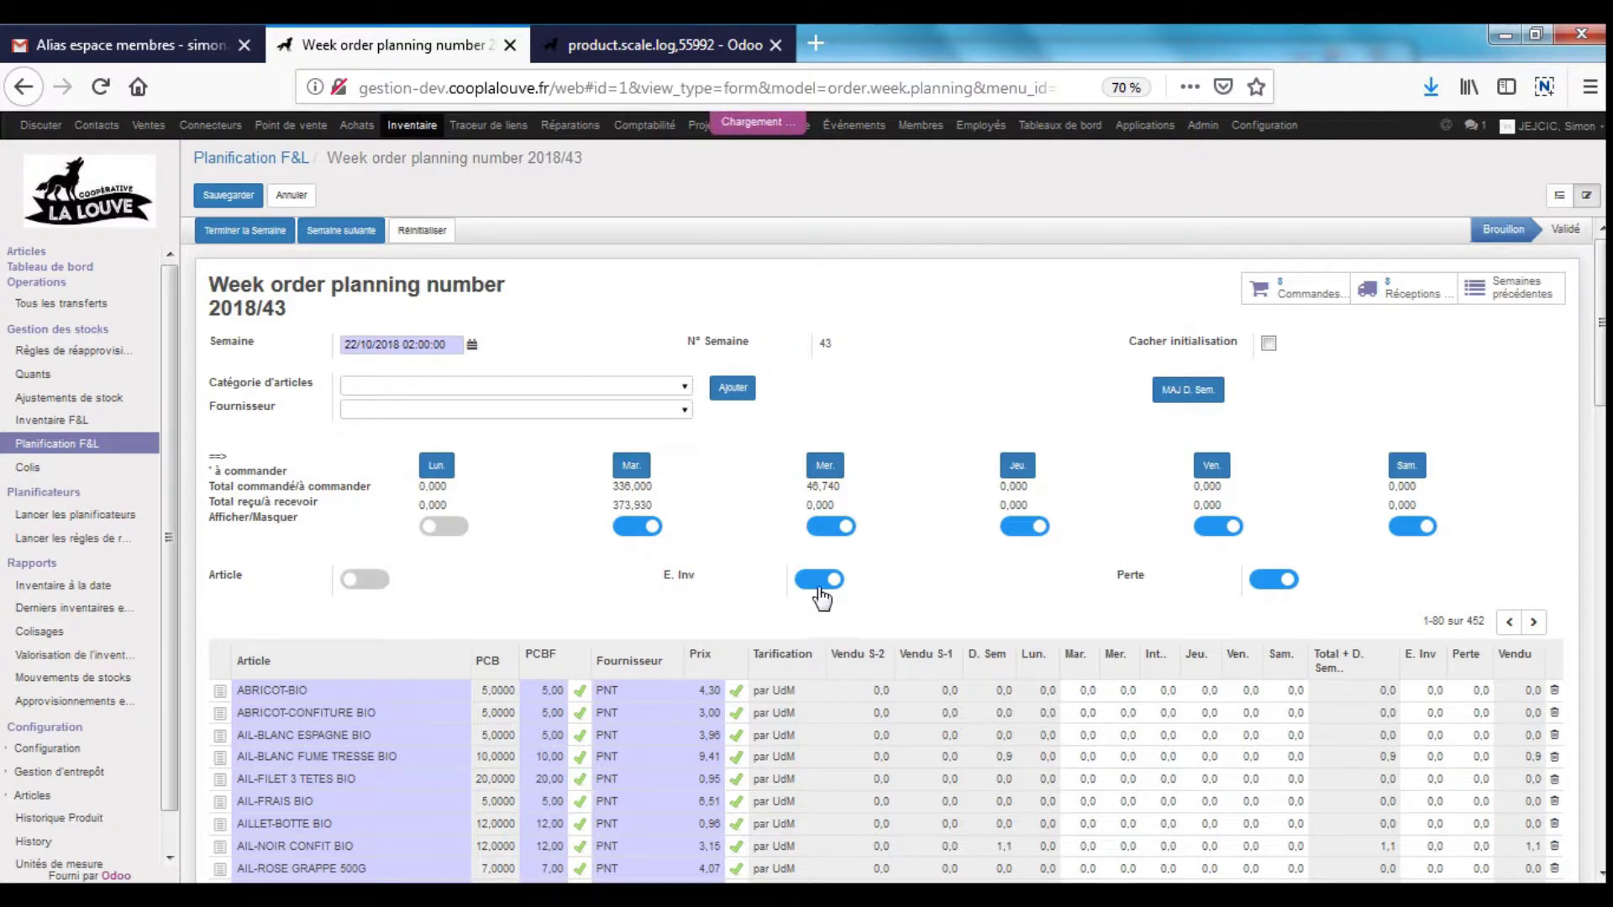
click(1427, 526)
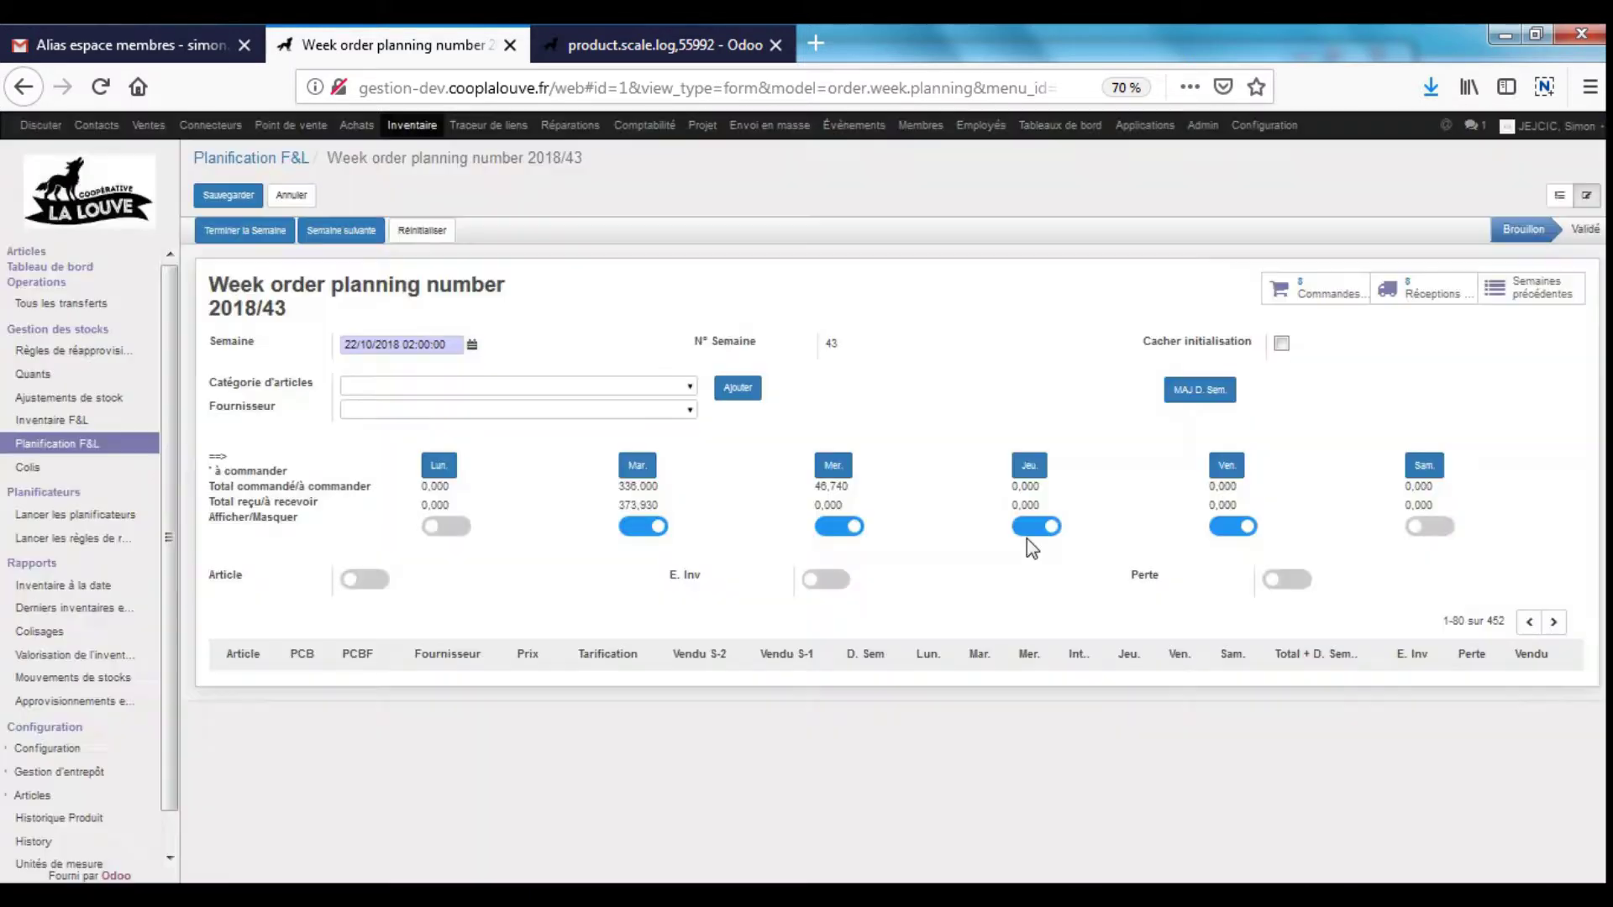
click(1026, 529)
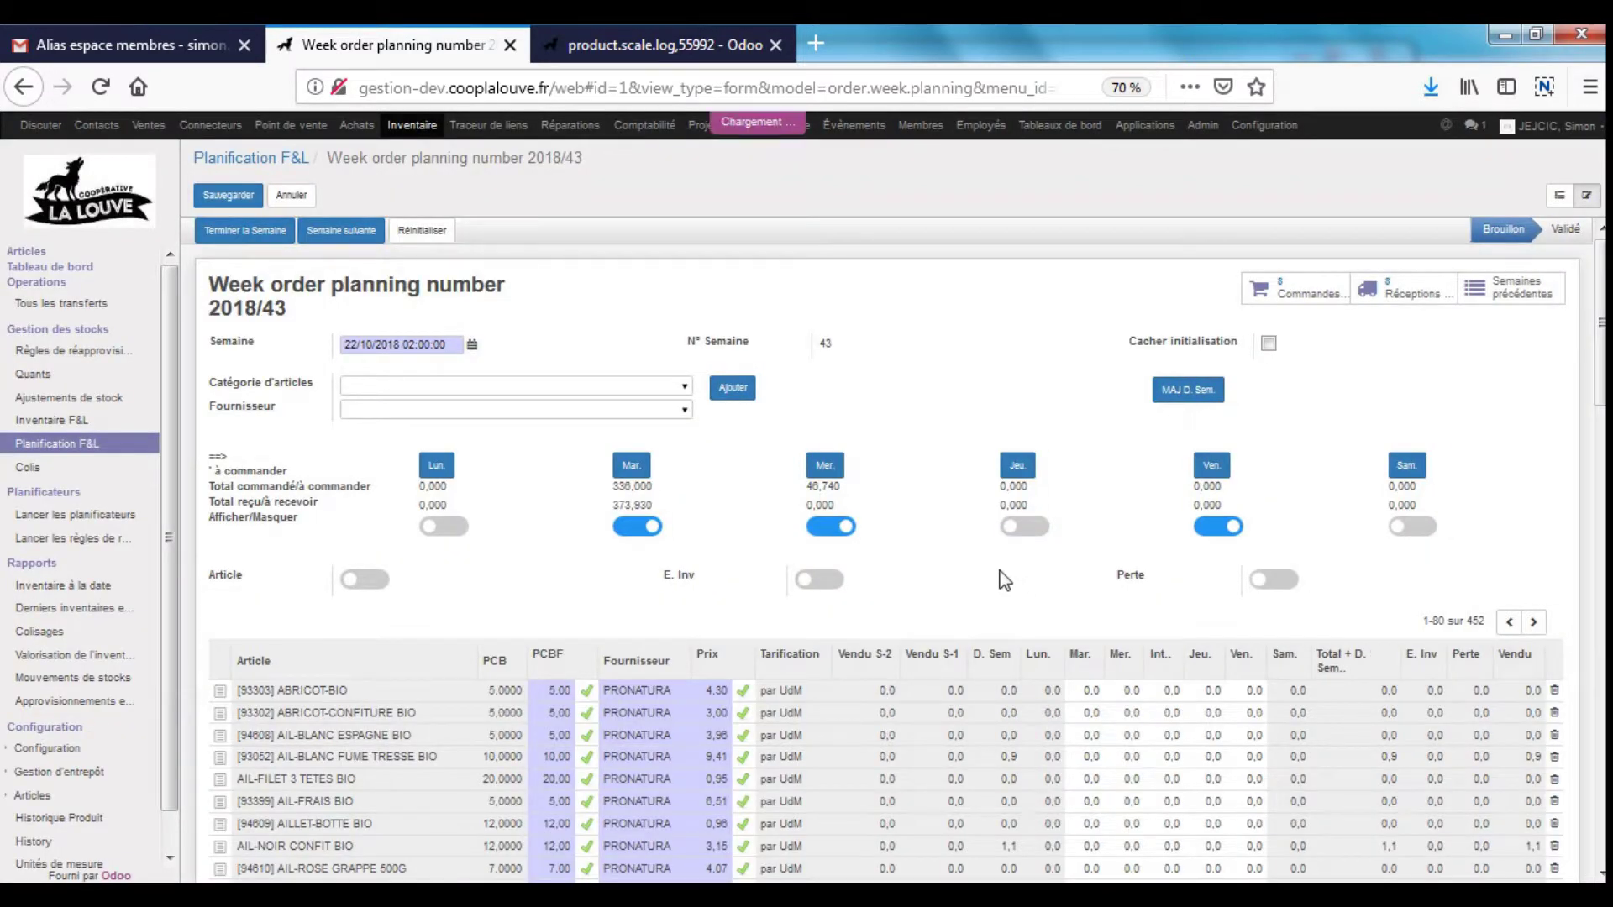
click(838, 528)
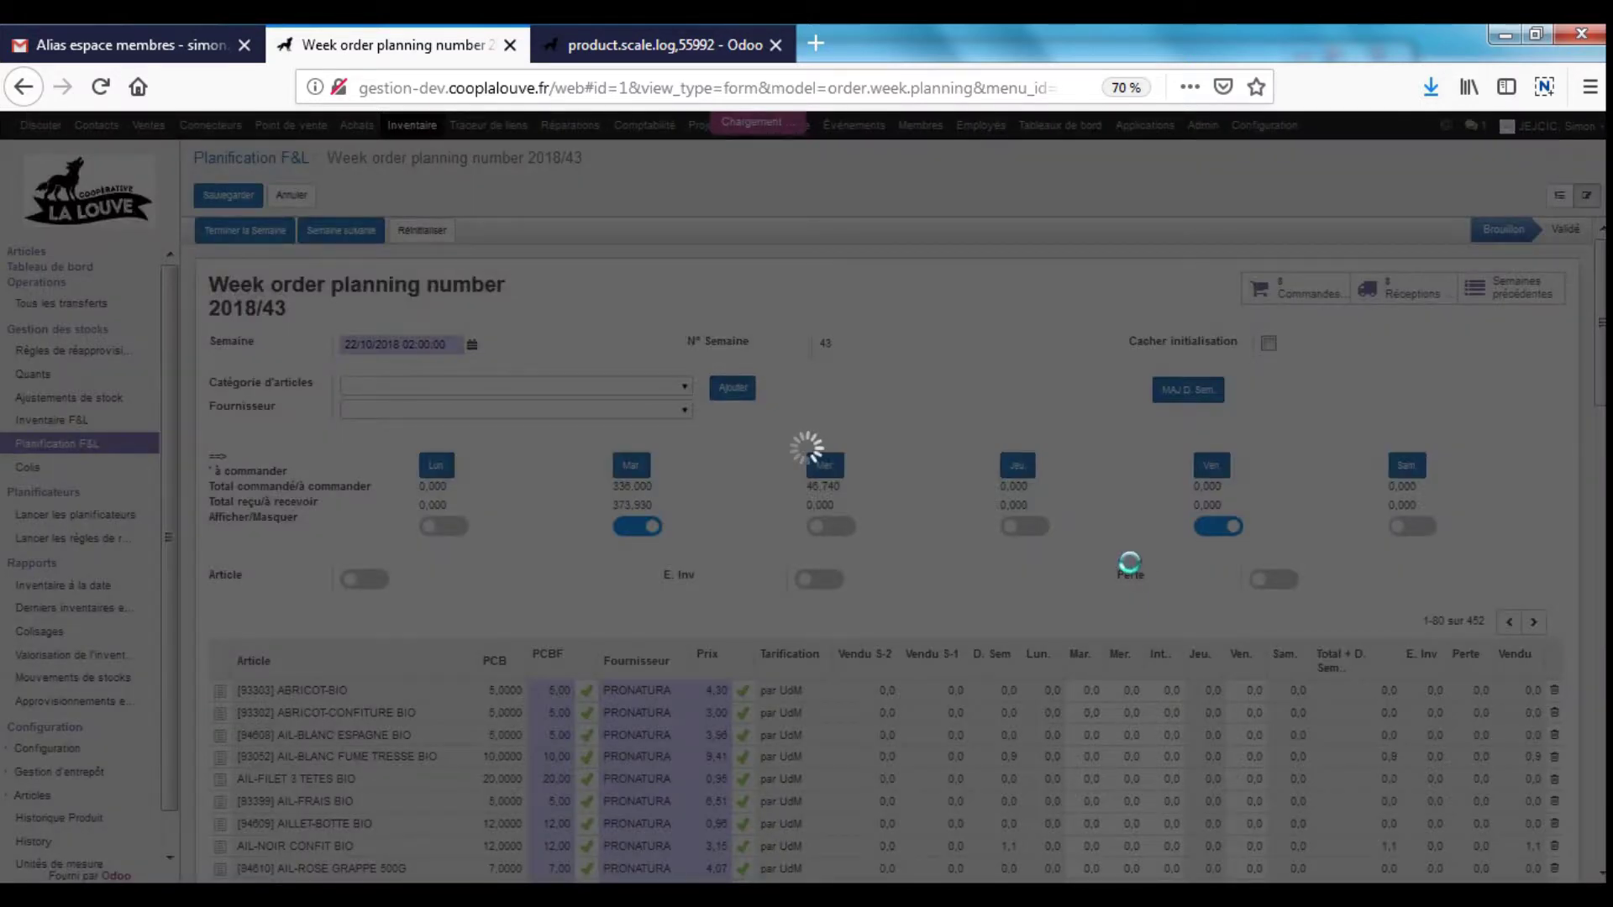
scroll(1132, 574, down, 3)
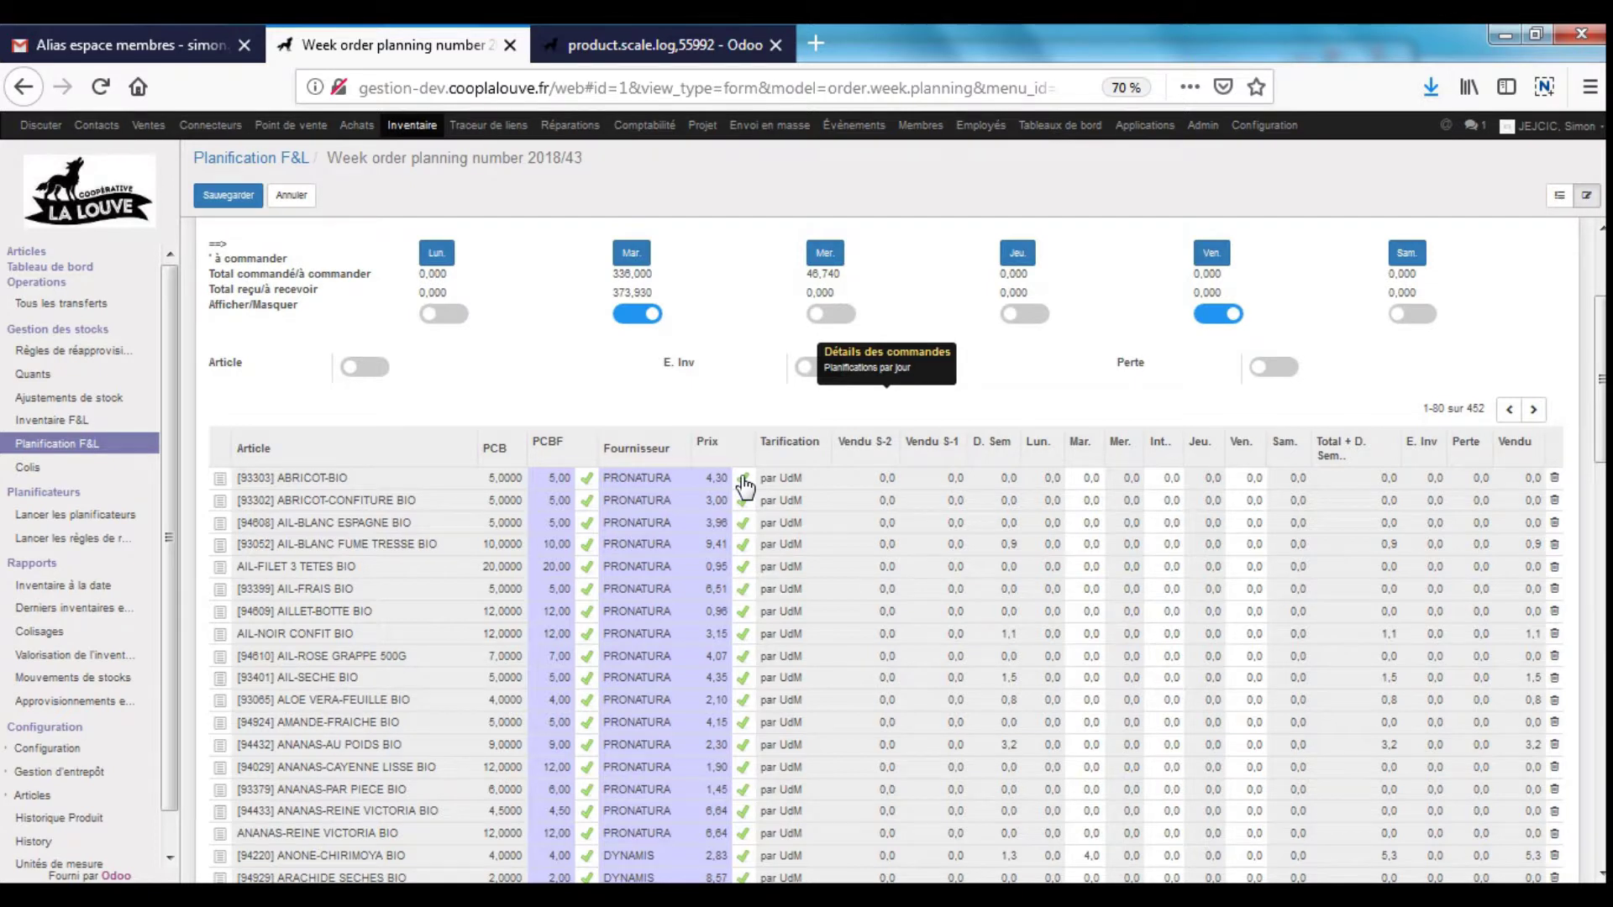
- Enter Tuesday quantities: AIL-FRAIS BIO 5, AIL-NOIR CONFIT BIO 4, ALOE VERA-FEUILLE BIO 1
click(1086, 590)
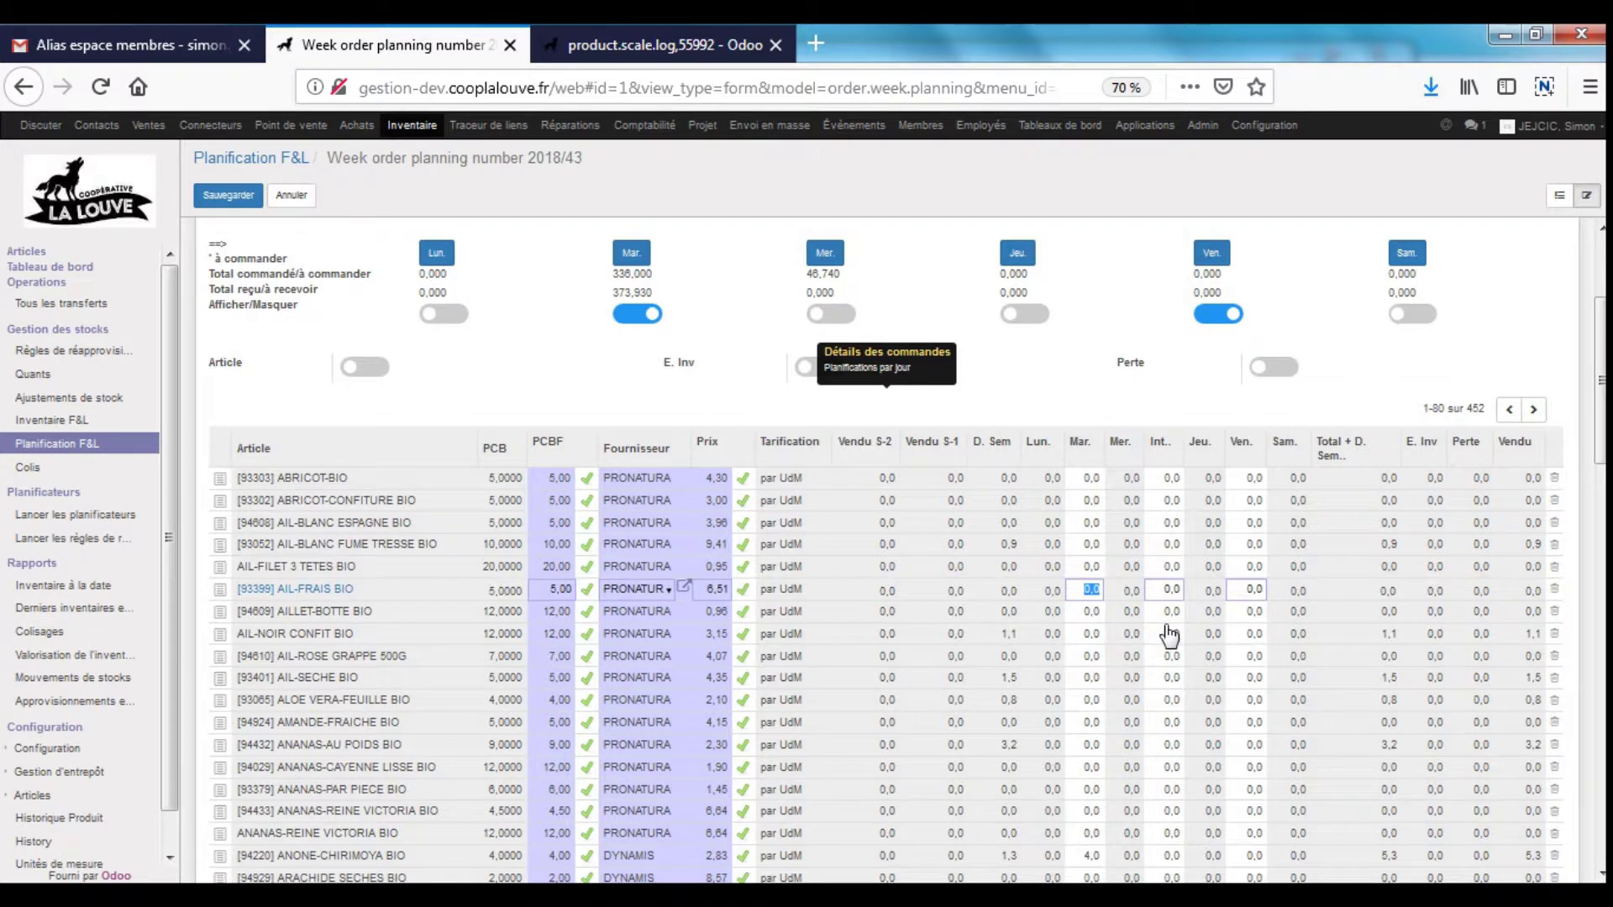
click(1092, 635)
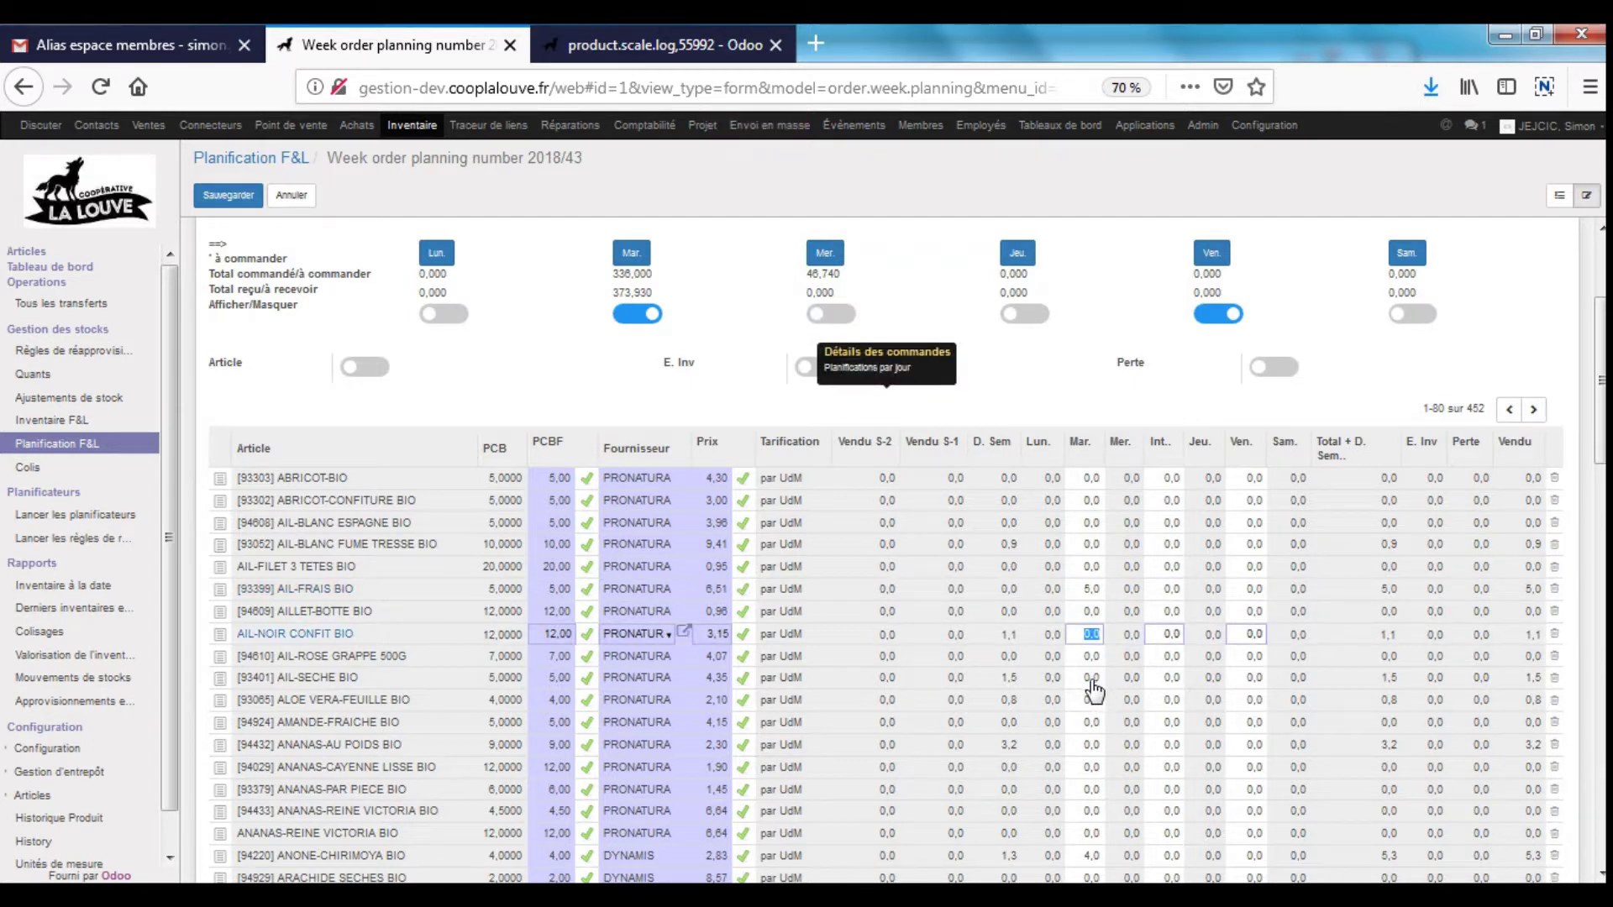
click(1091, 700)
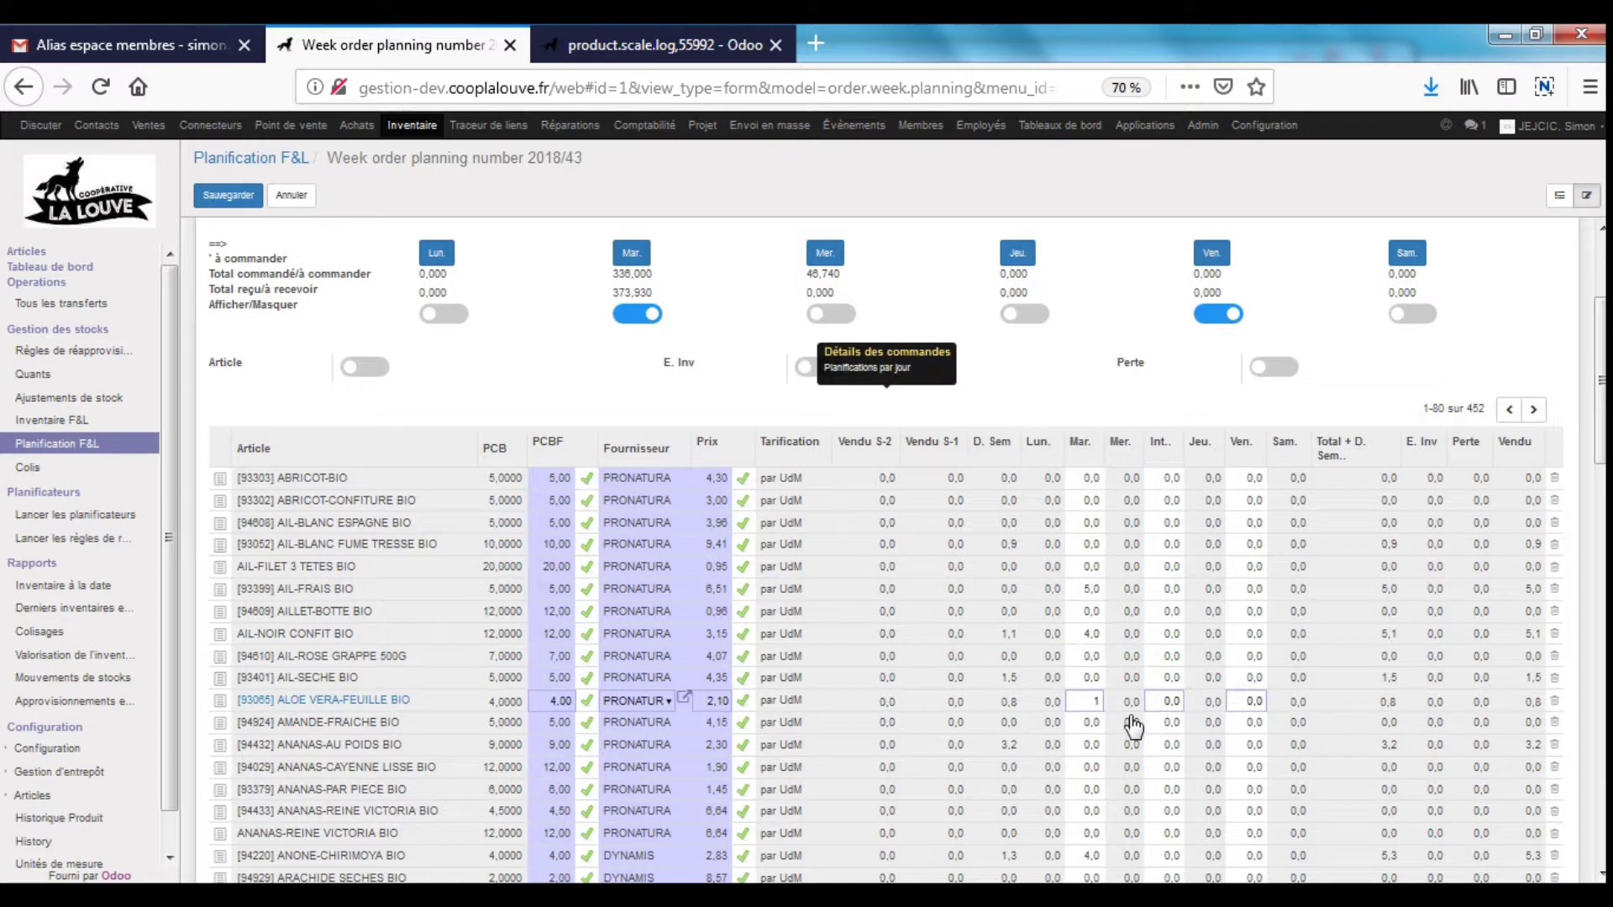
text(1)
click(1329, 650)
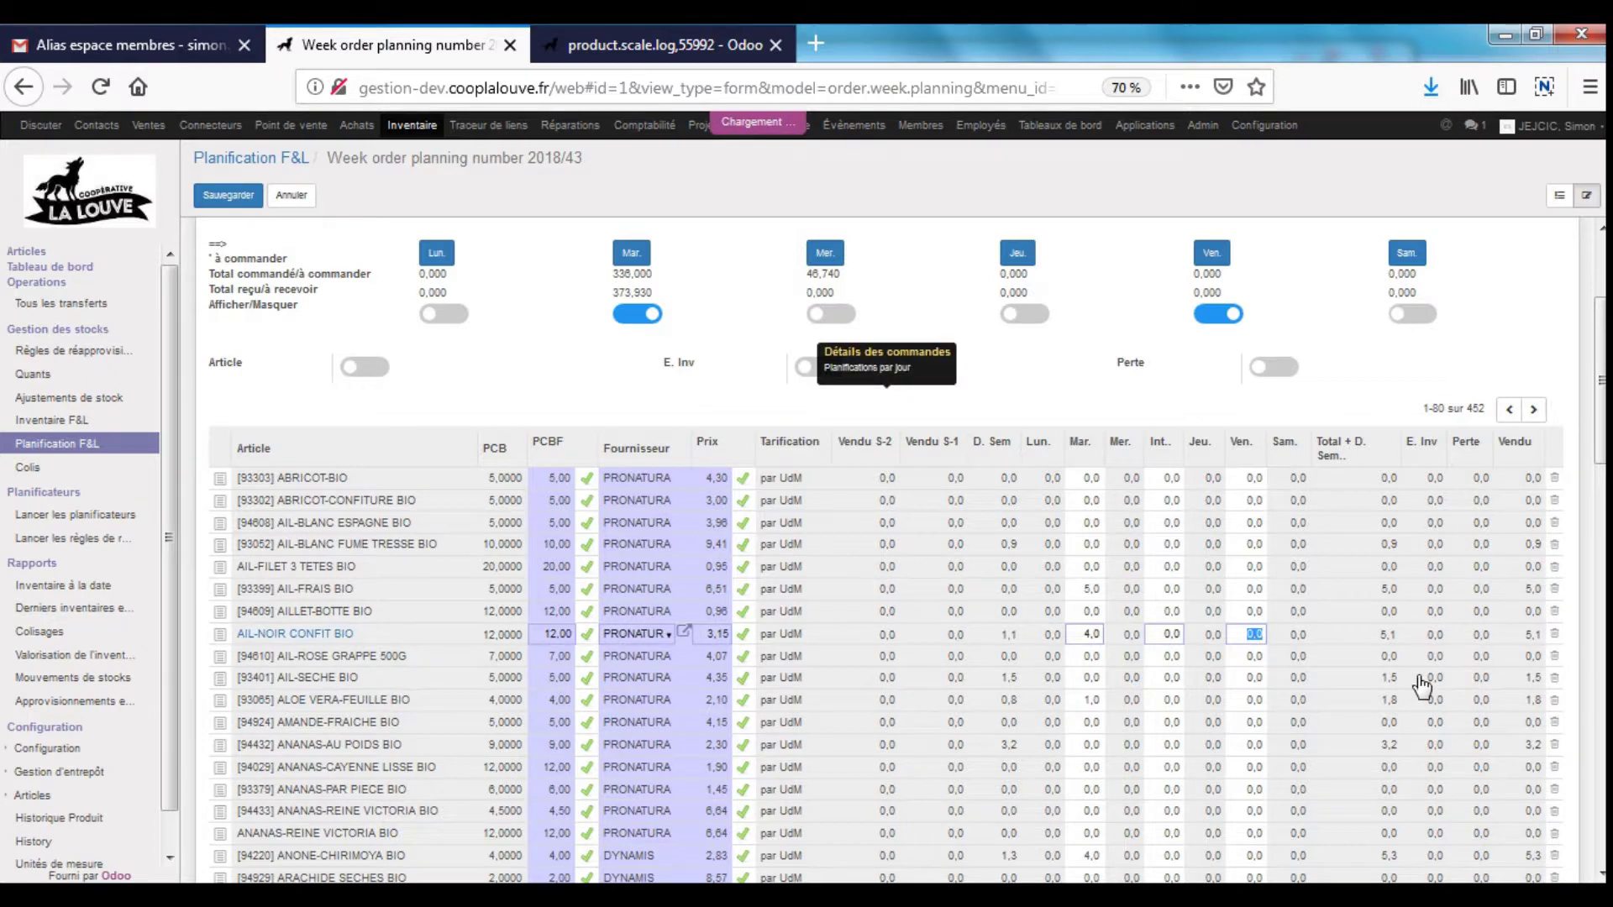
- Enter Friday quantities: AIL-NOIR CONFIT BIO 4 and AIL-SECHE BIO 2
text(4)
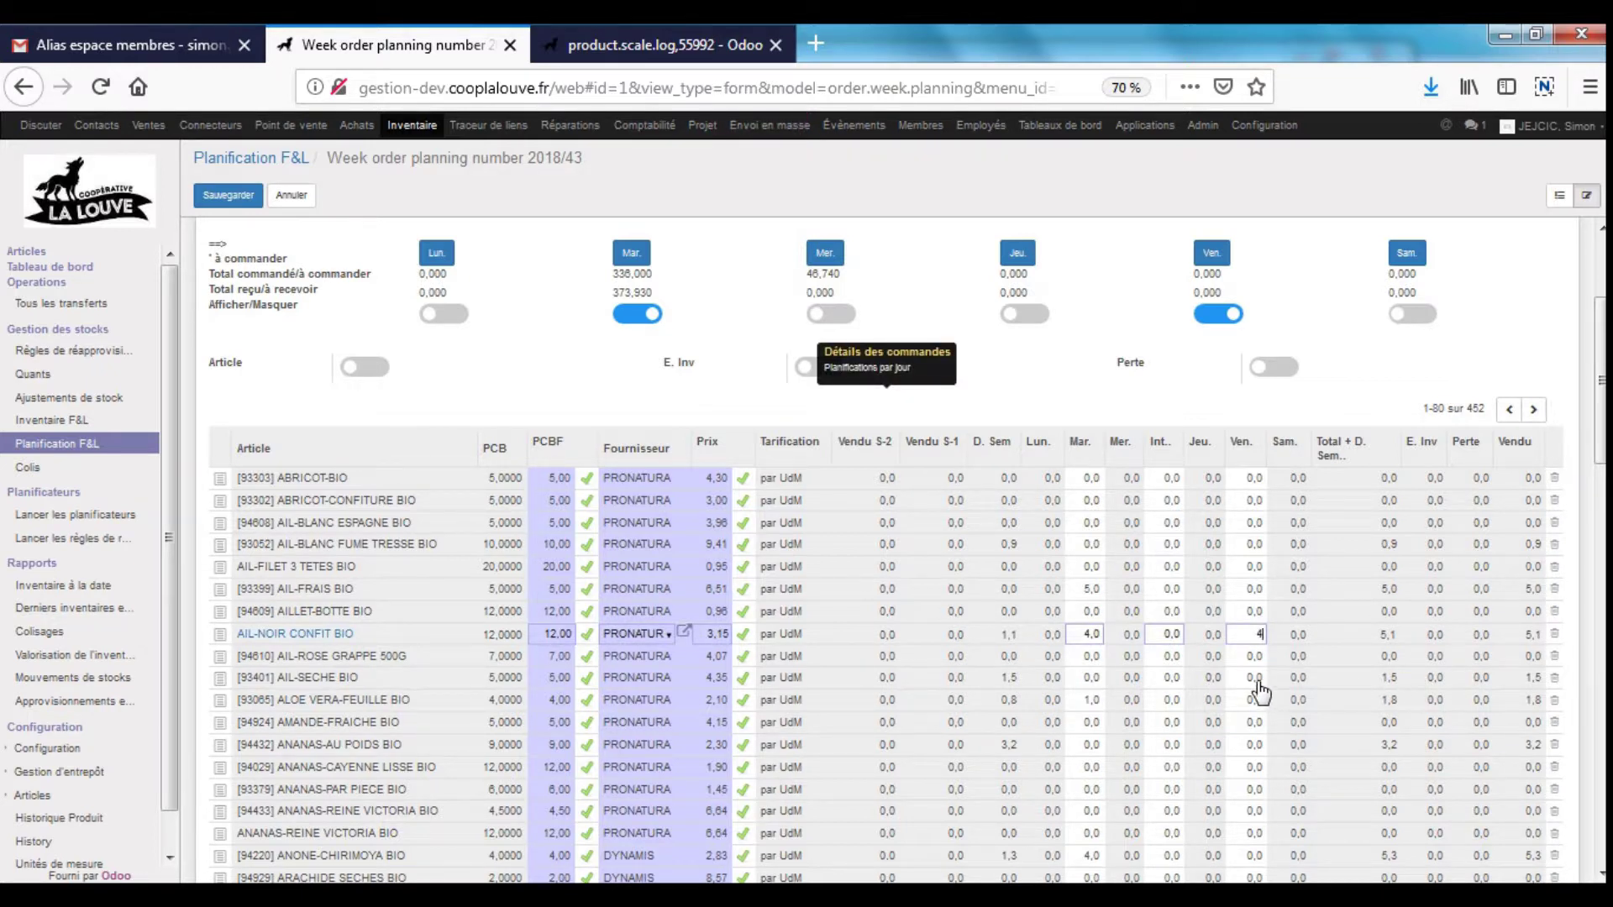
click(1256, 679)
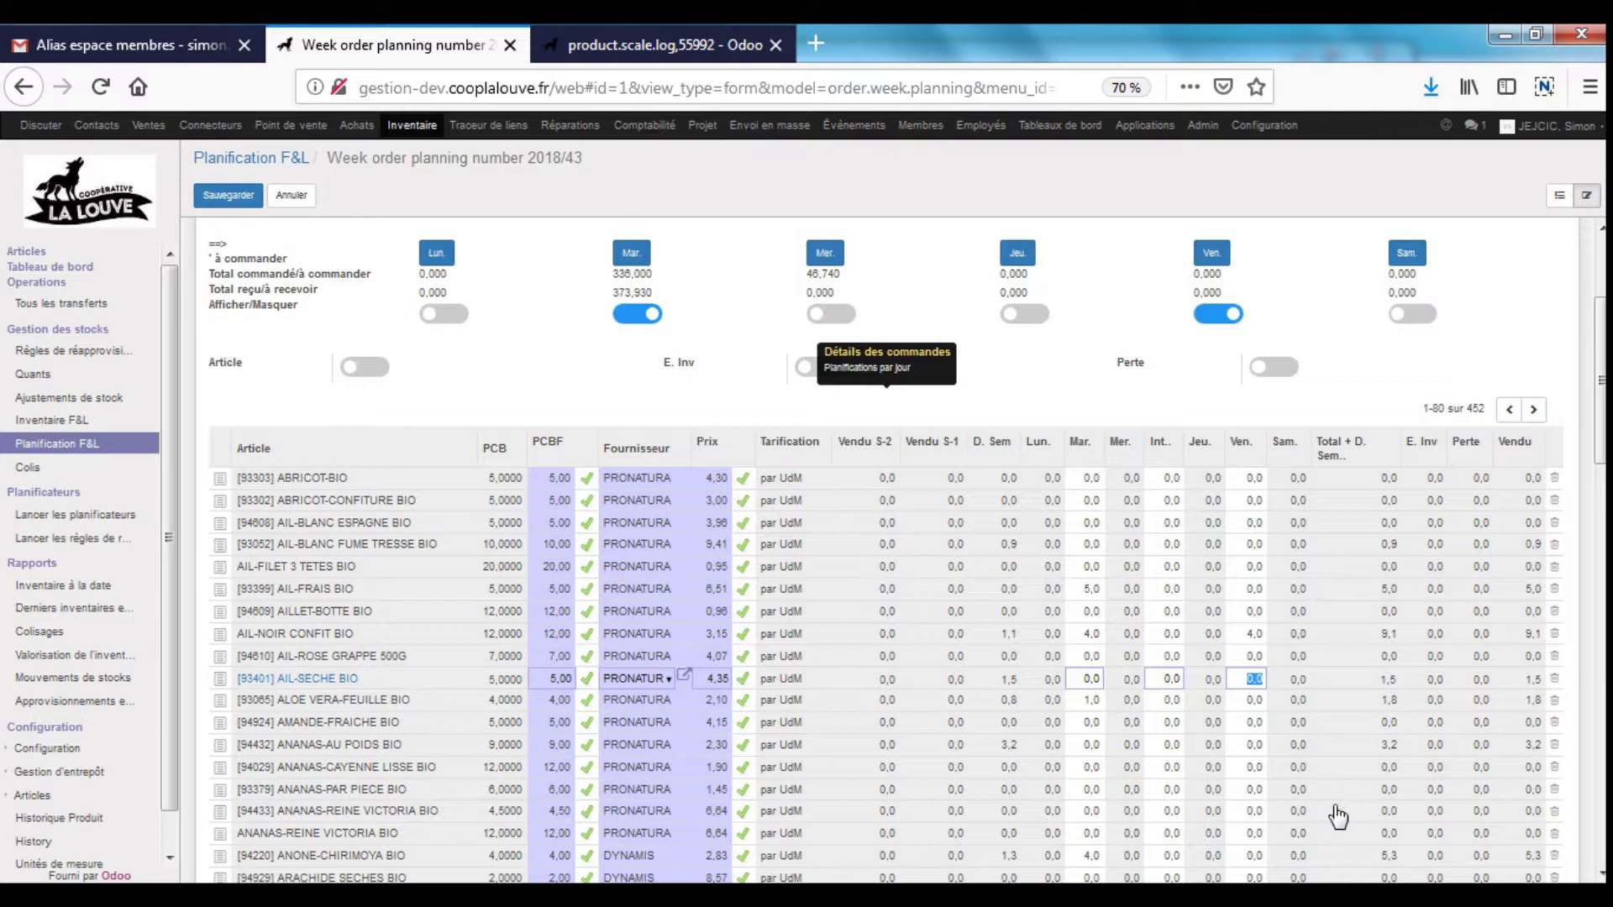
click(1085, 386)
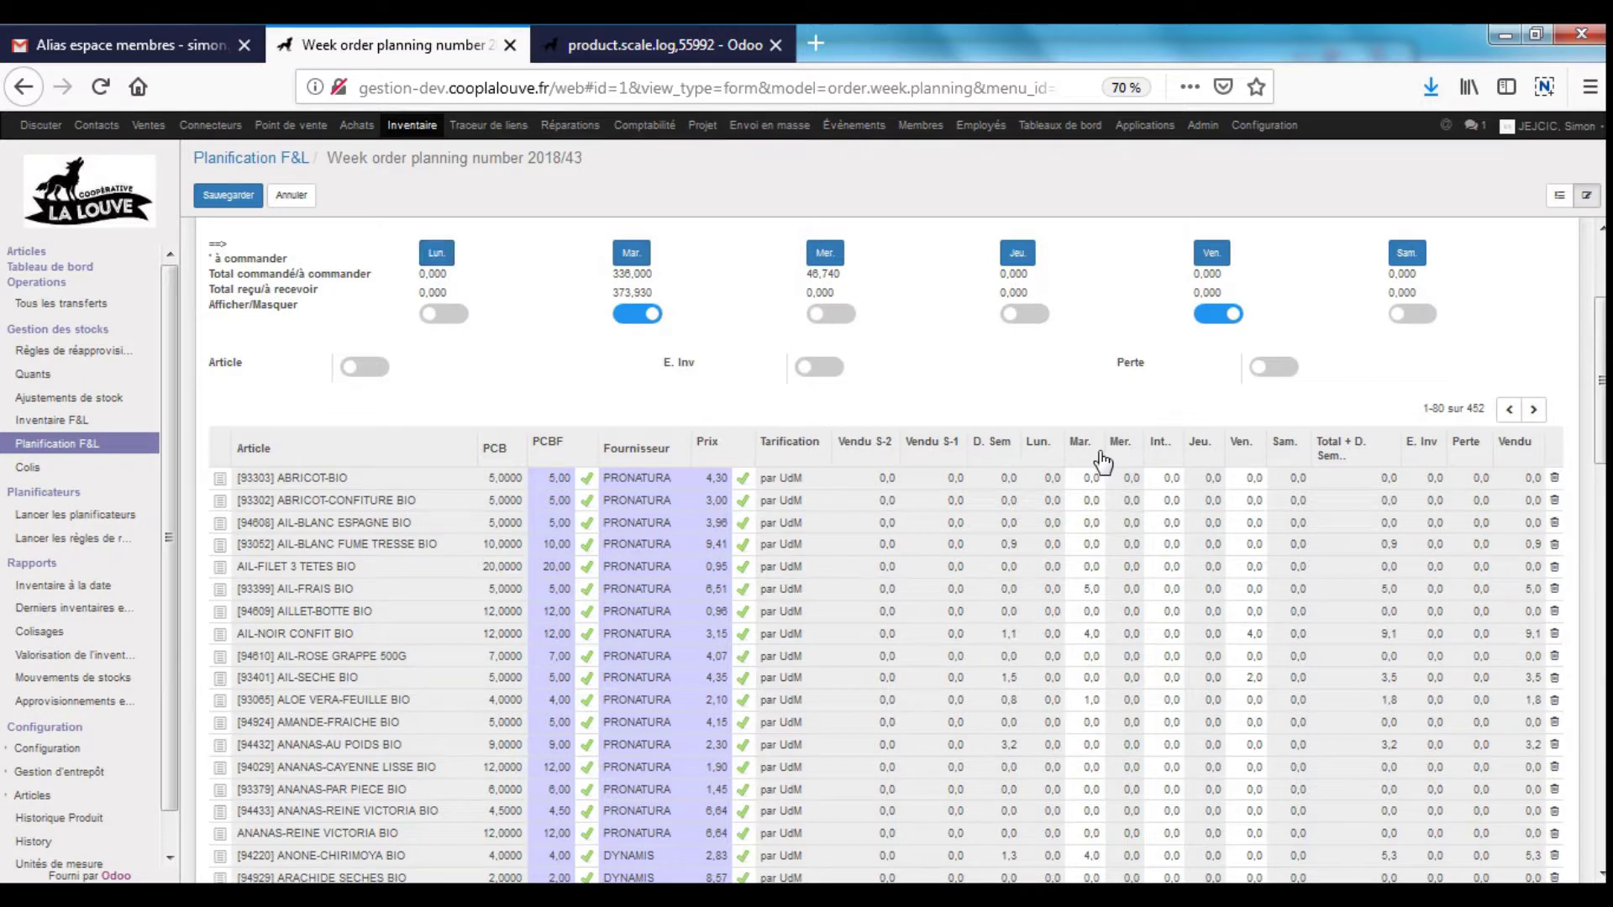
scroll(1197, 700, up, 3)
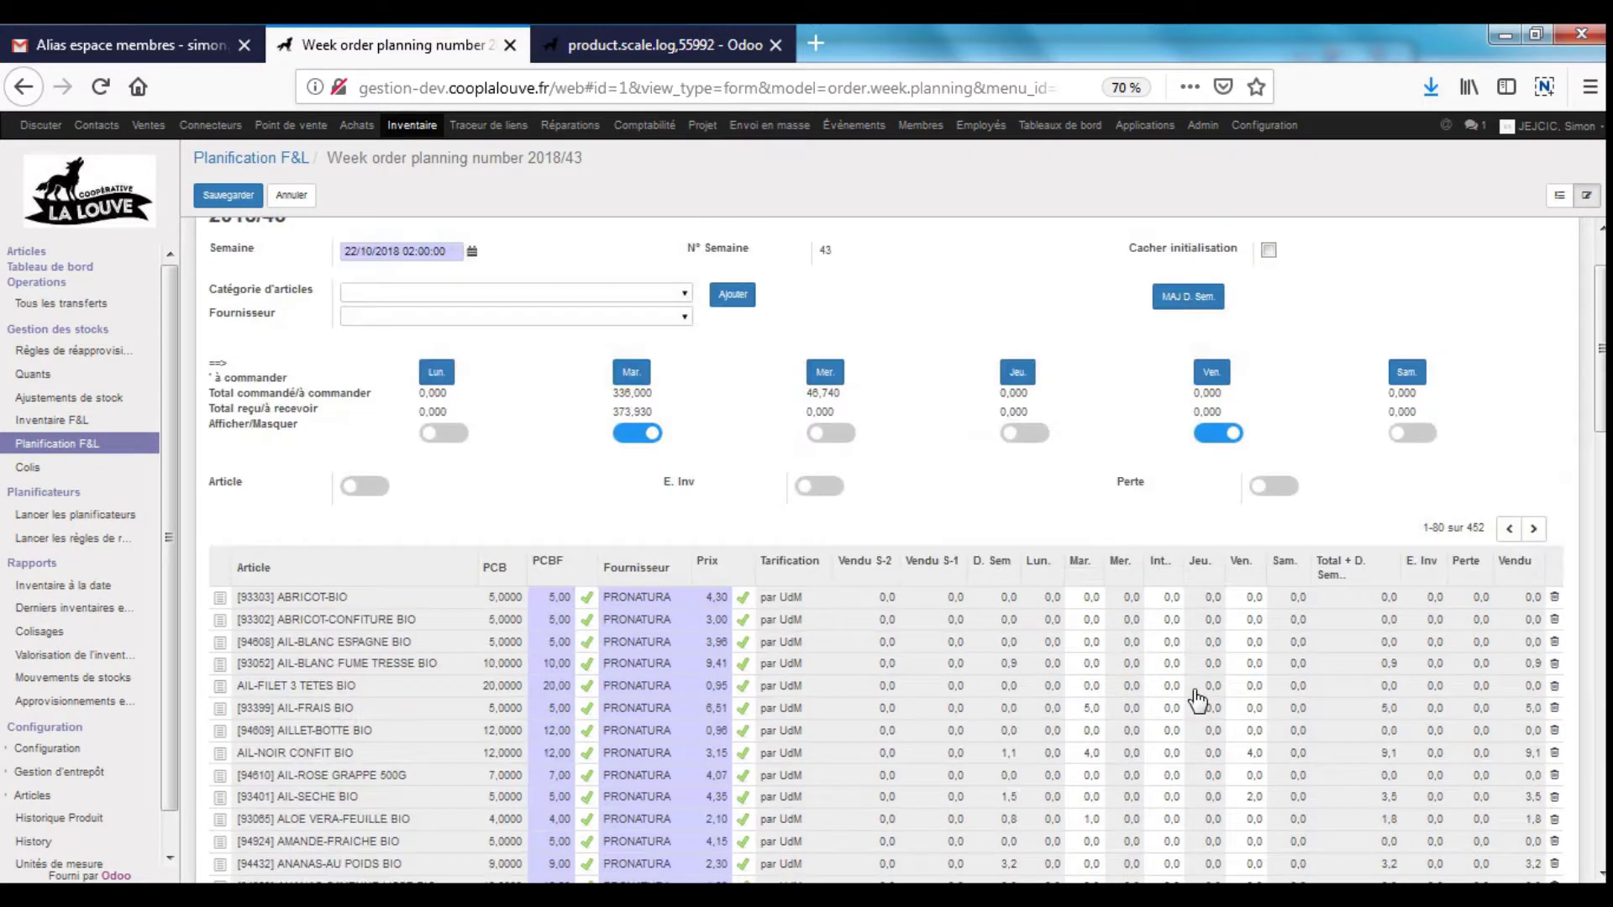
scroll(1197, 699, up, 2)
- Save the 2018/43 planning with Terminer la Semaine, then go to the Point de vente overview
click(234, 235)
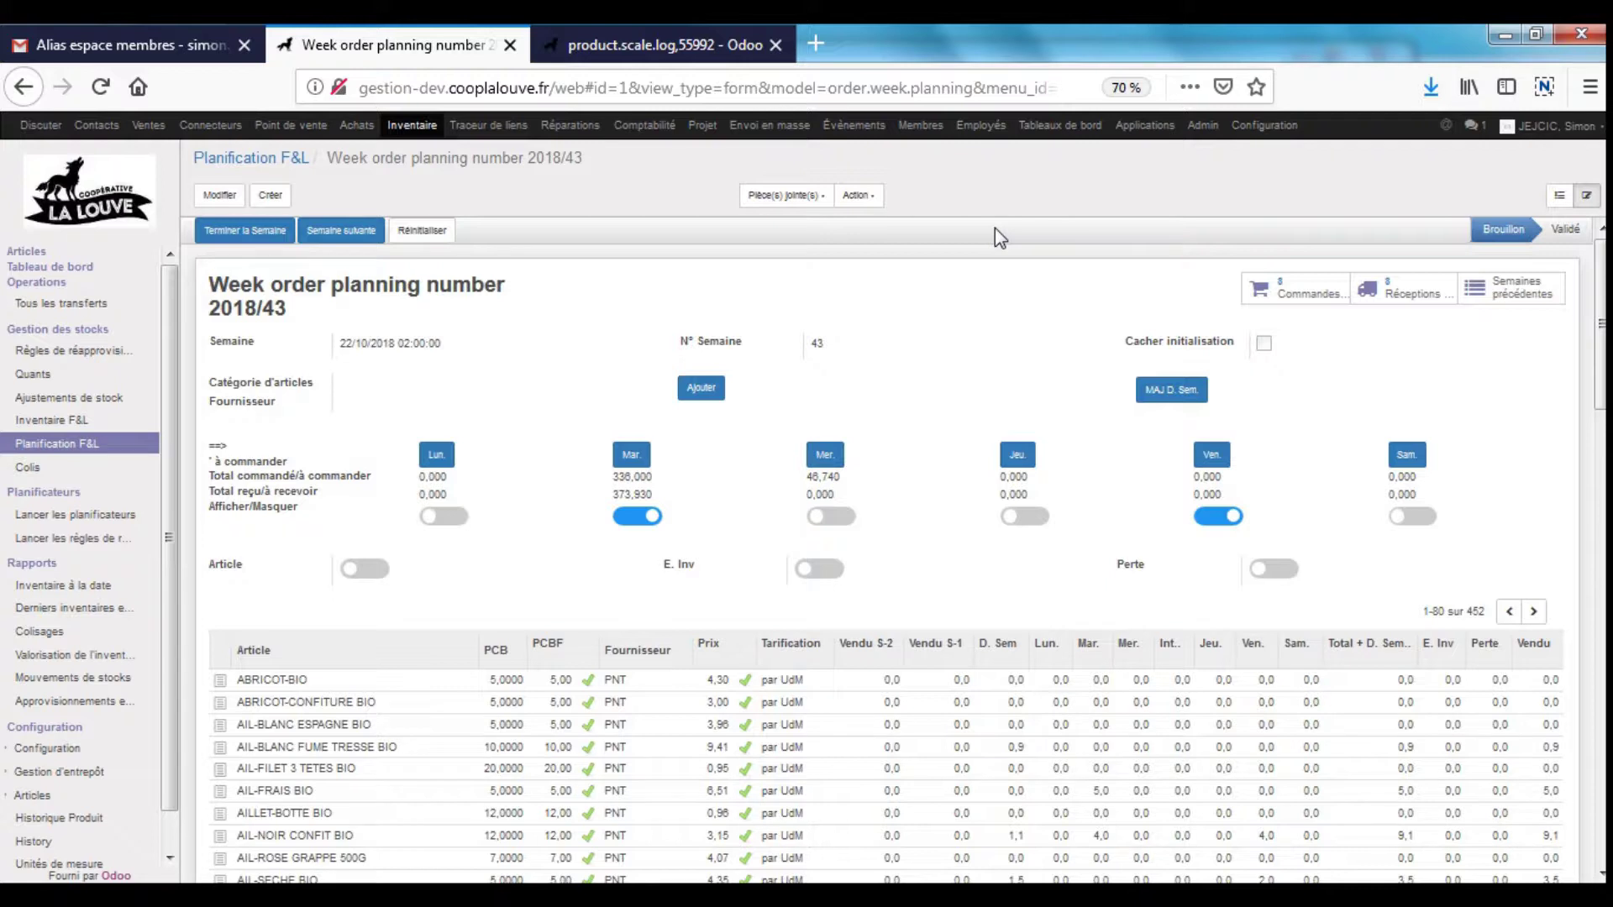
click(290, 124)
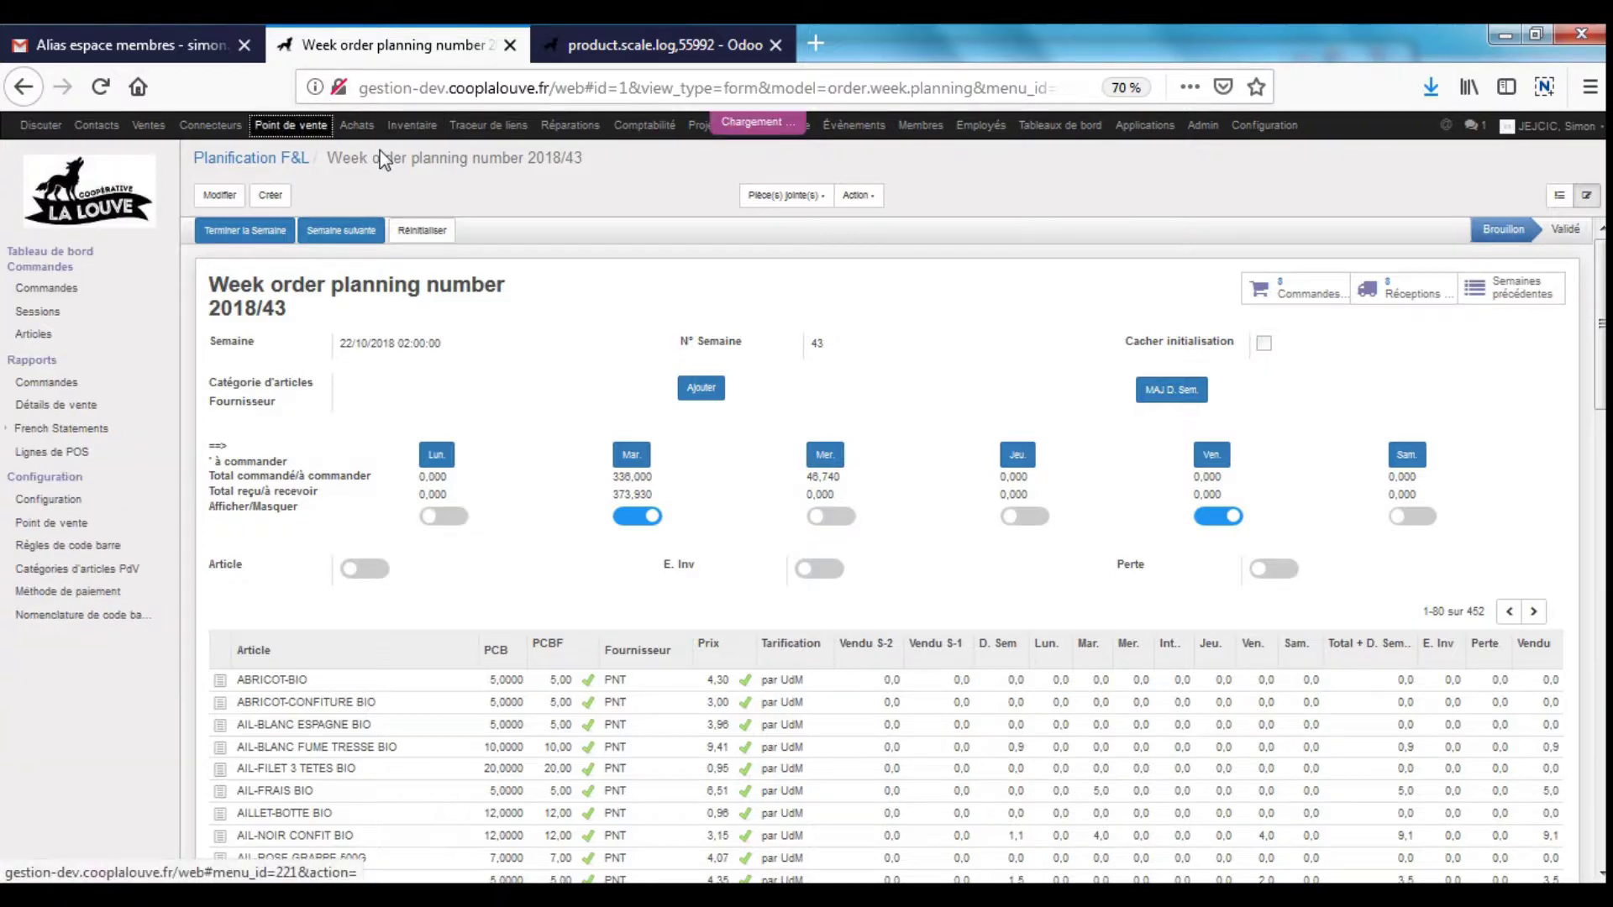
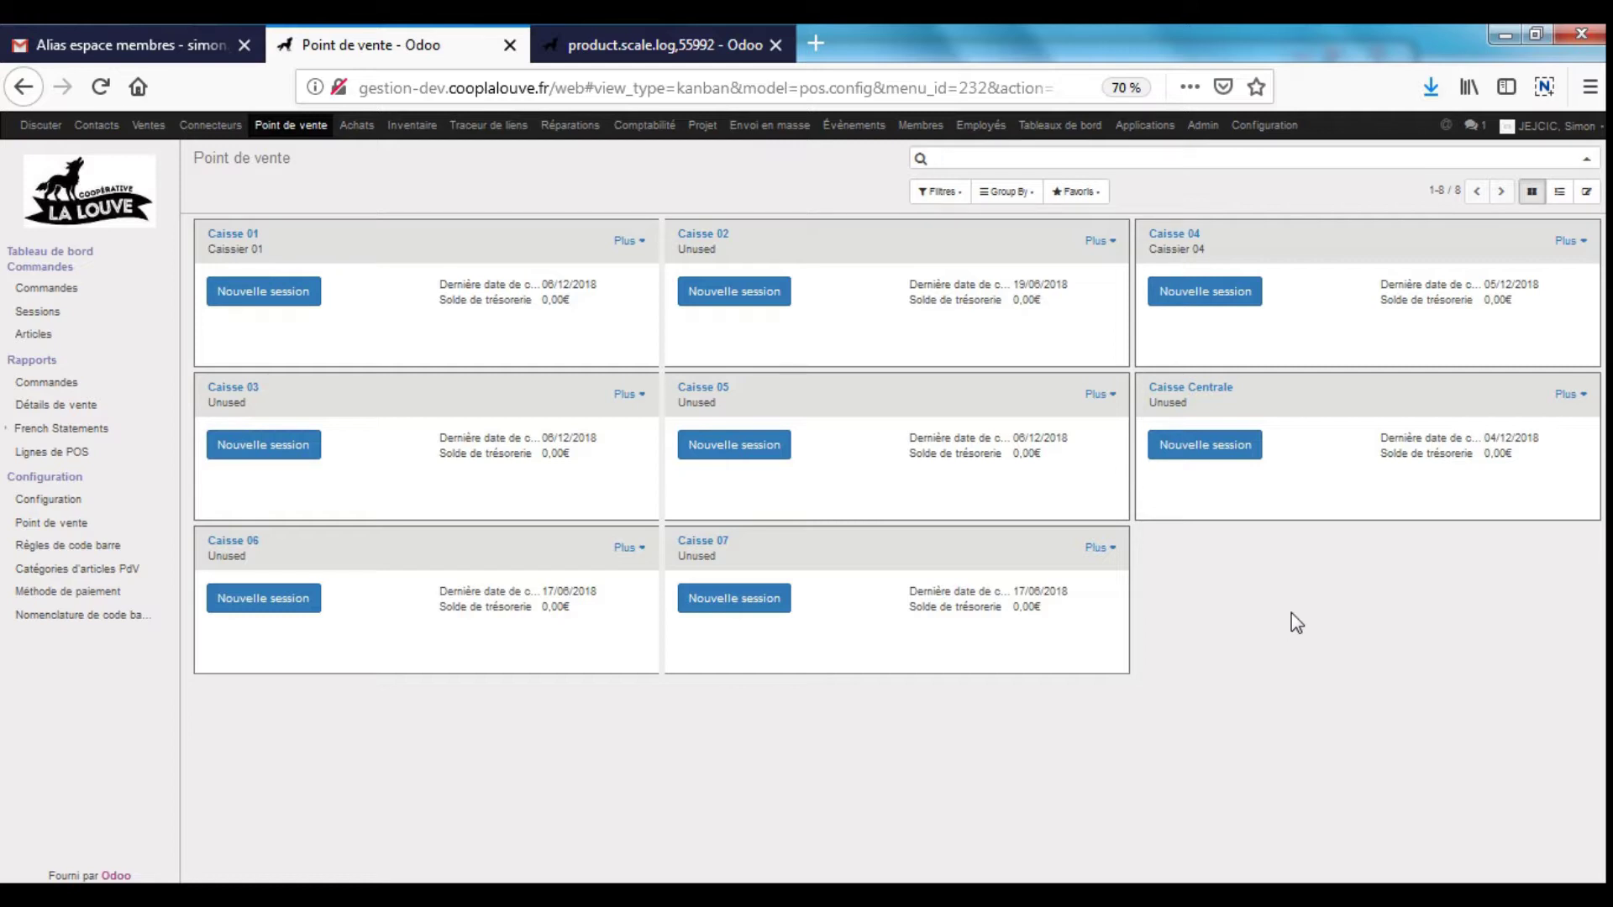
- Open the point-of-sale Sessions list and filter it to the year 2018
triple_click(252, 161)
click(1426, 645)
click(39, 314)
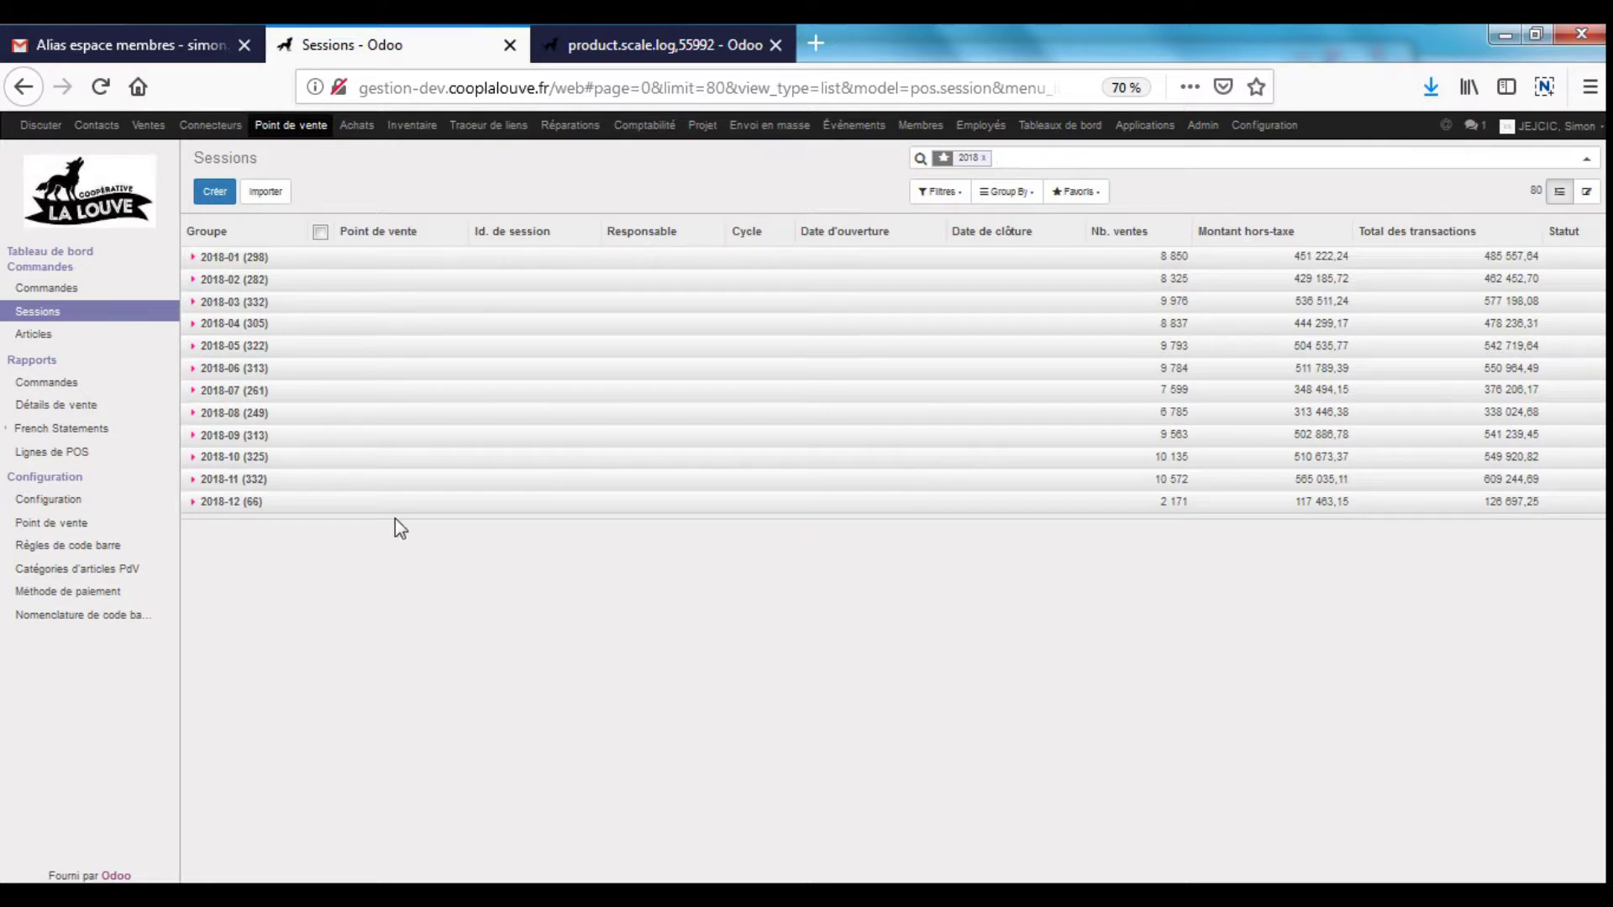
click(1007, 195)
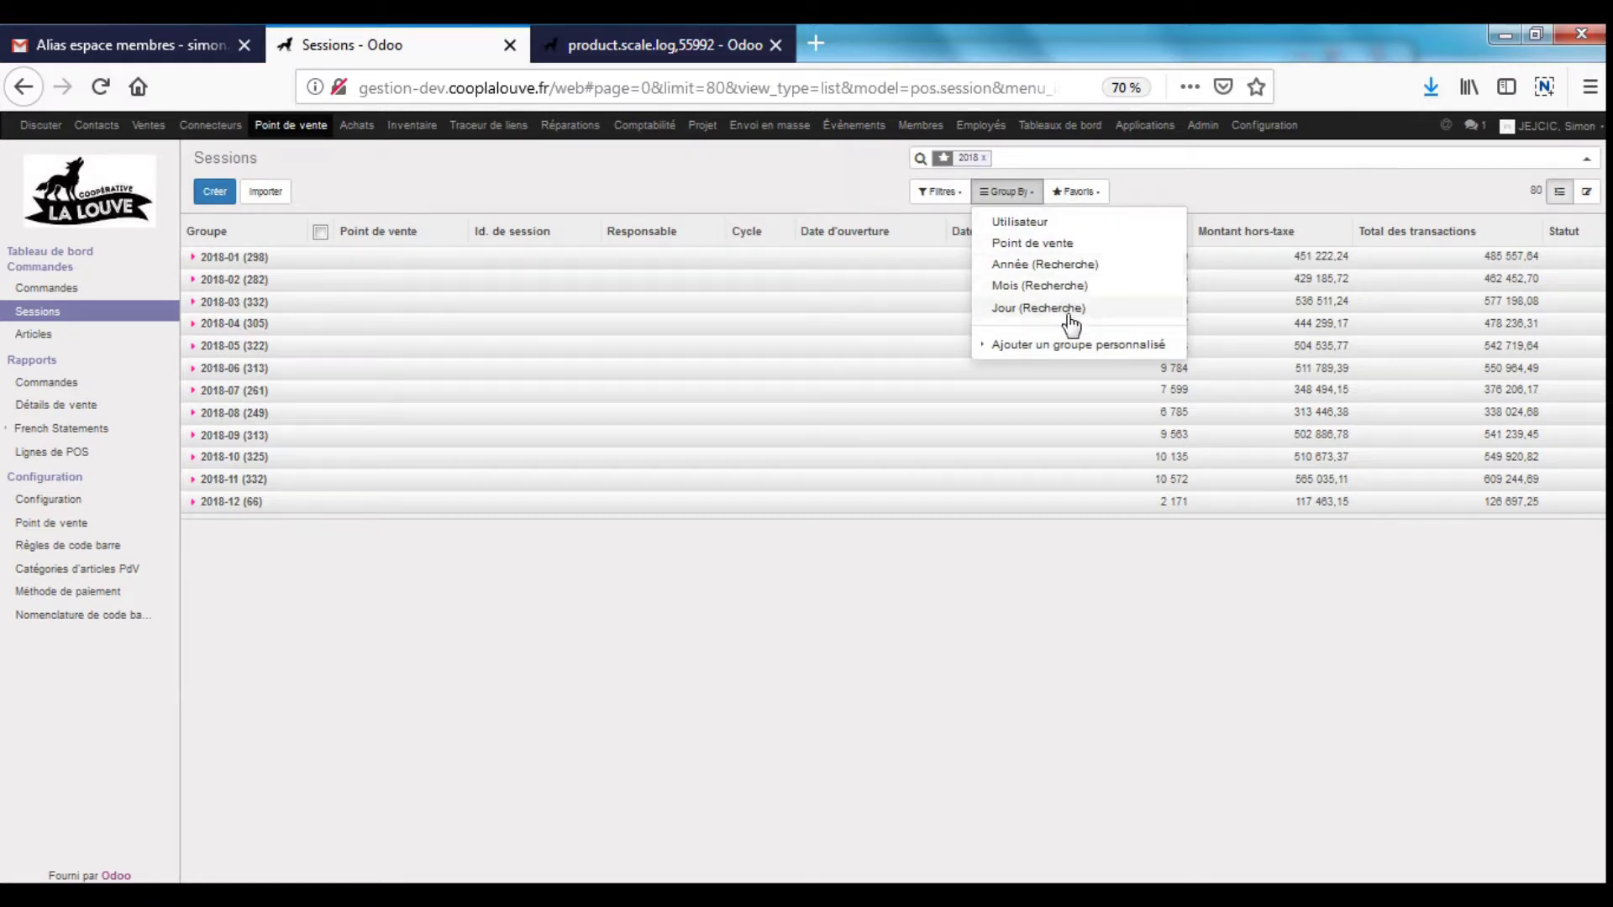
click(983, 158)
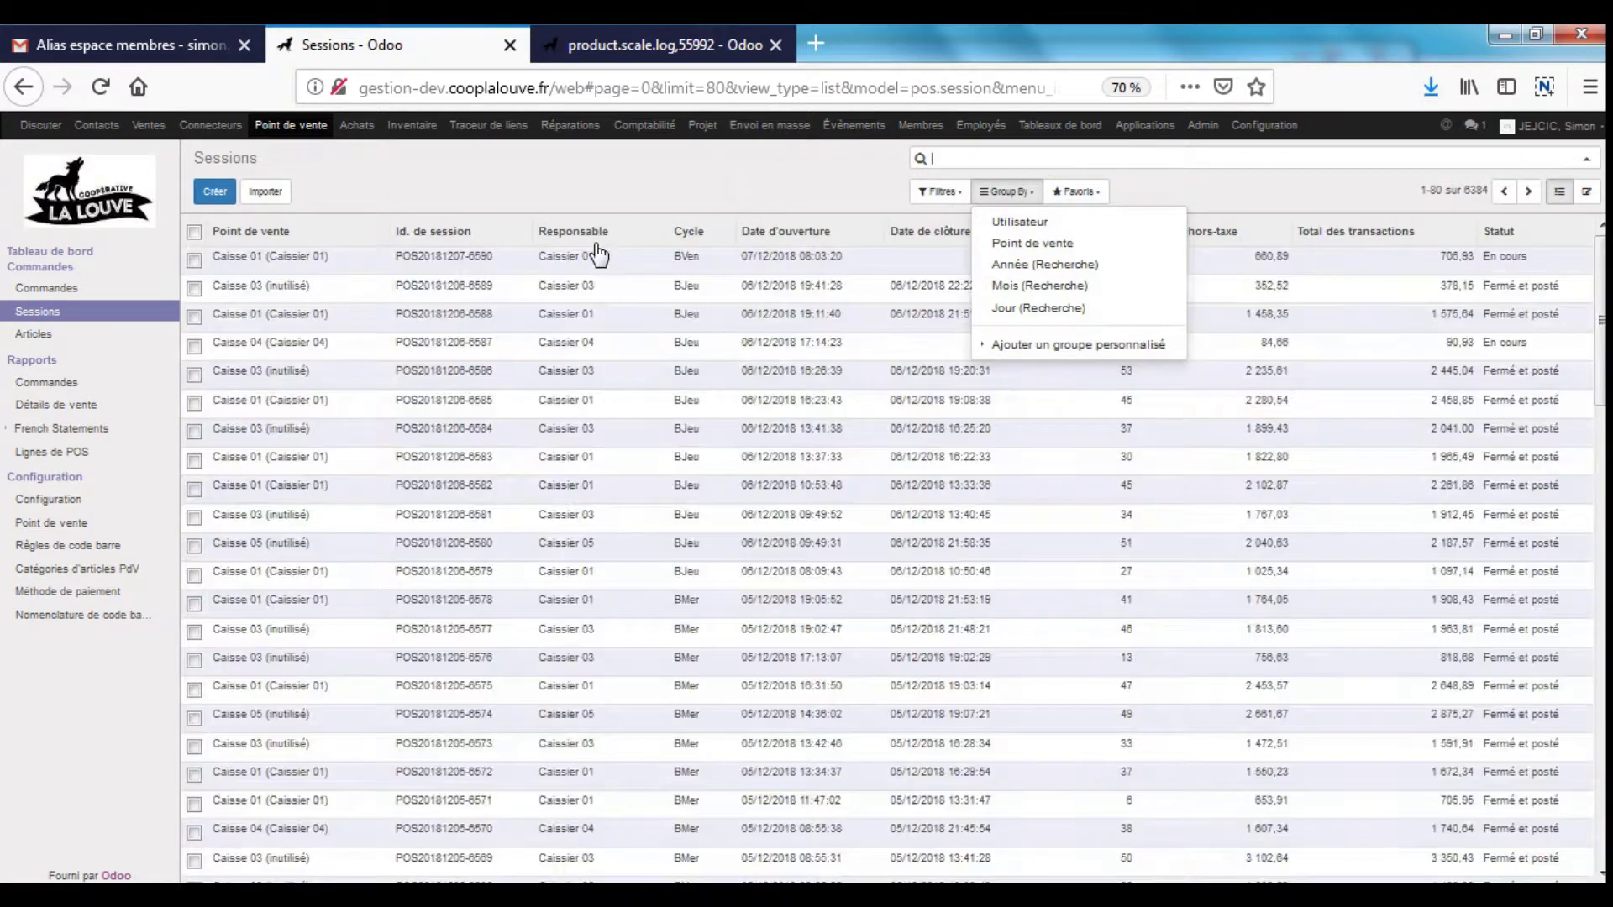
click(932, 158)
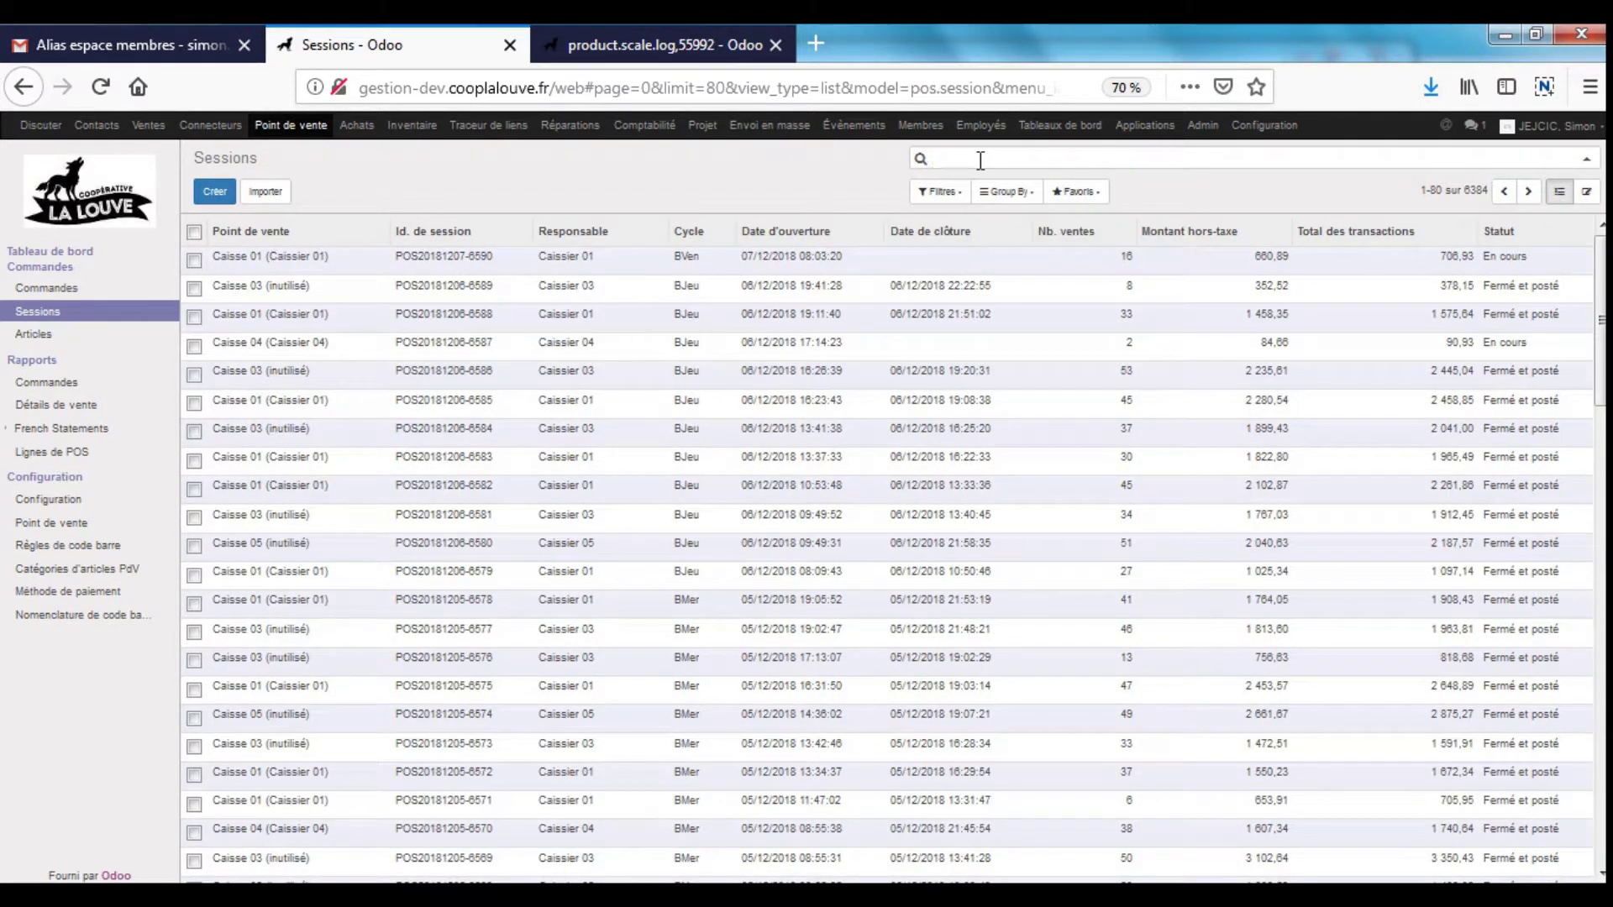
text(208)
text(8)
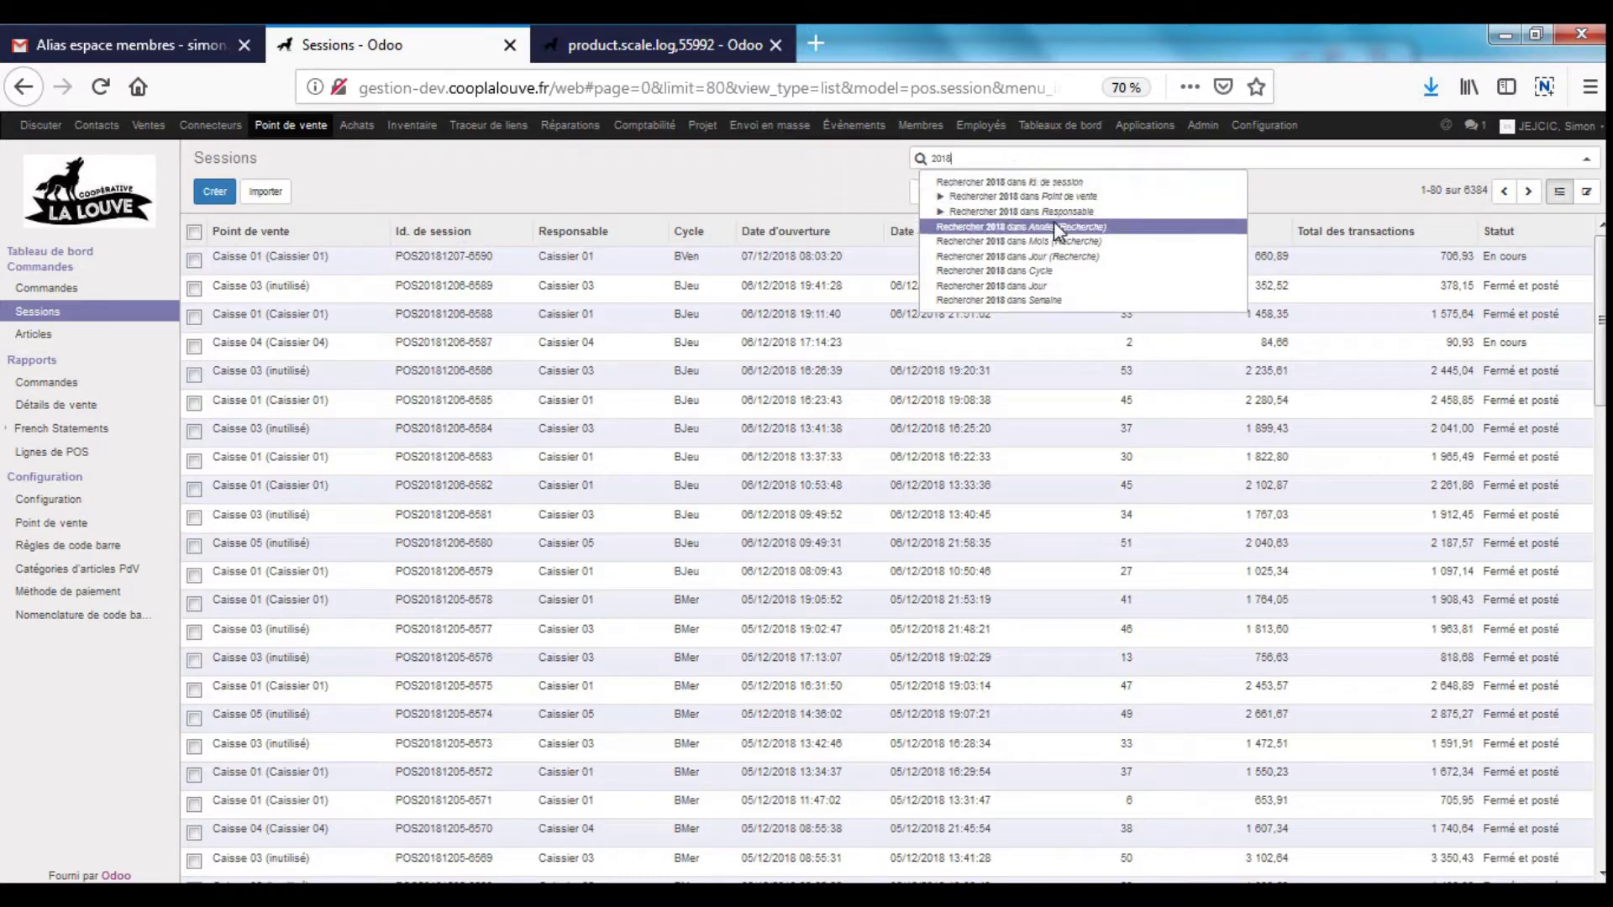
click(1053, 225)
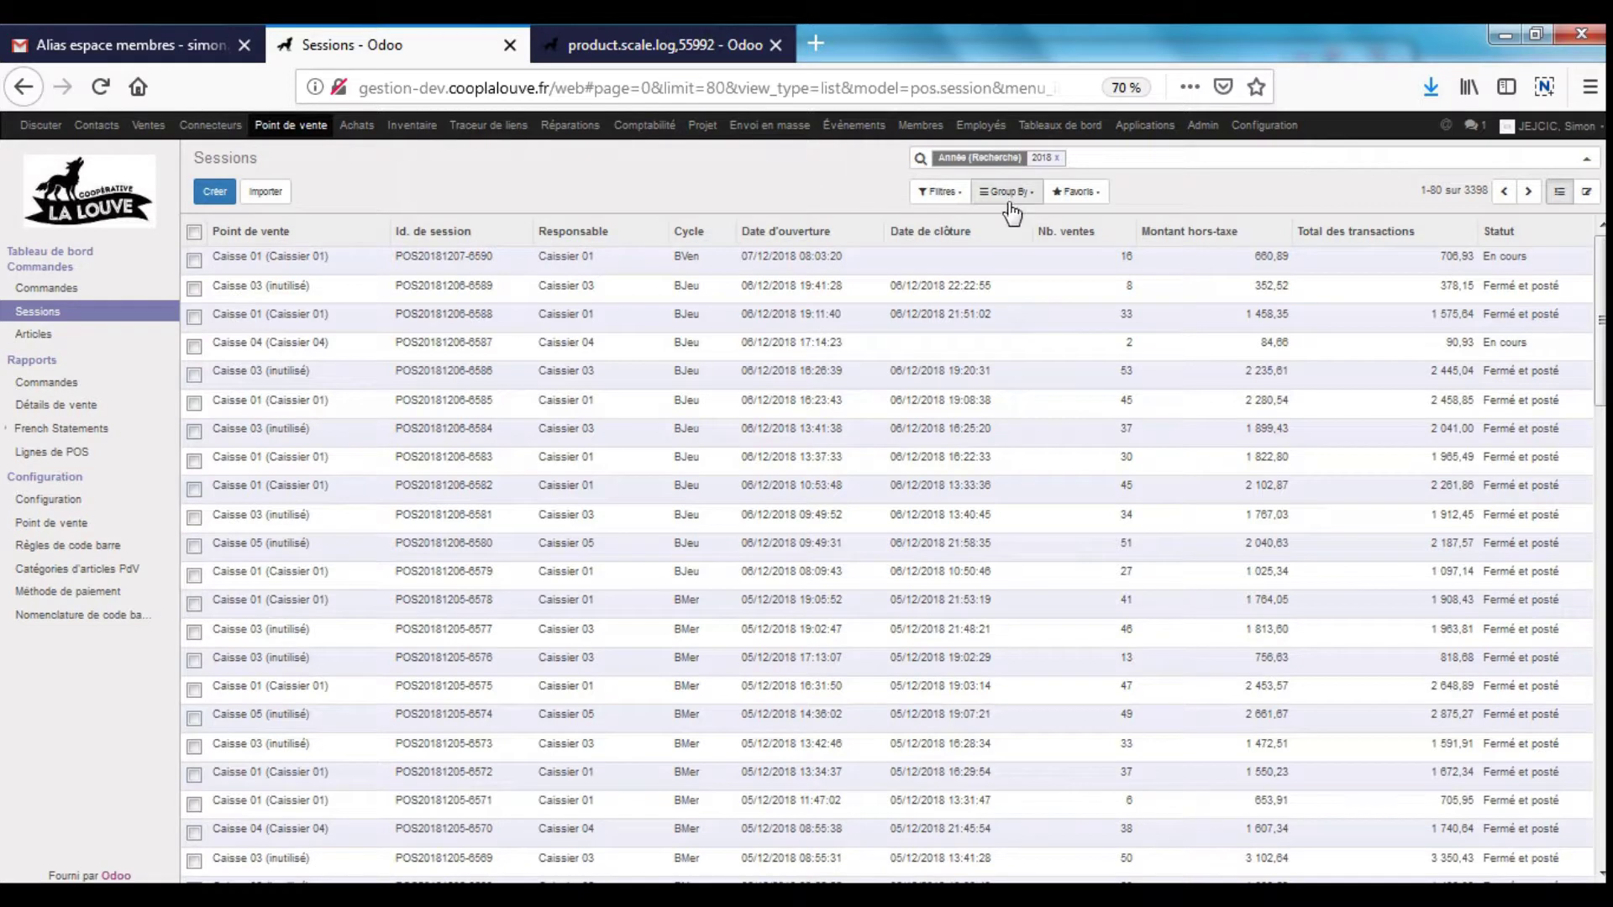
- Group the 2018 sessions by Mois, then Jour, and expand 2018-12 into its dates
click(1013, 213)
click(1083, 286)
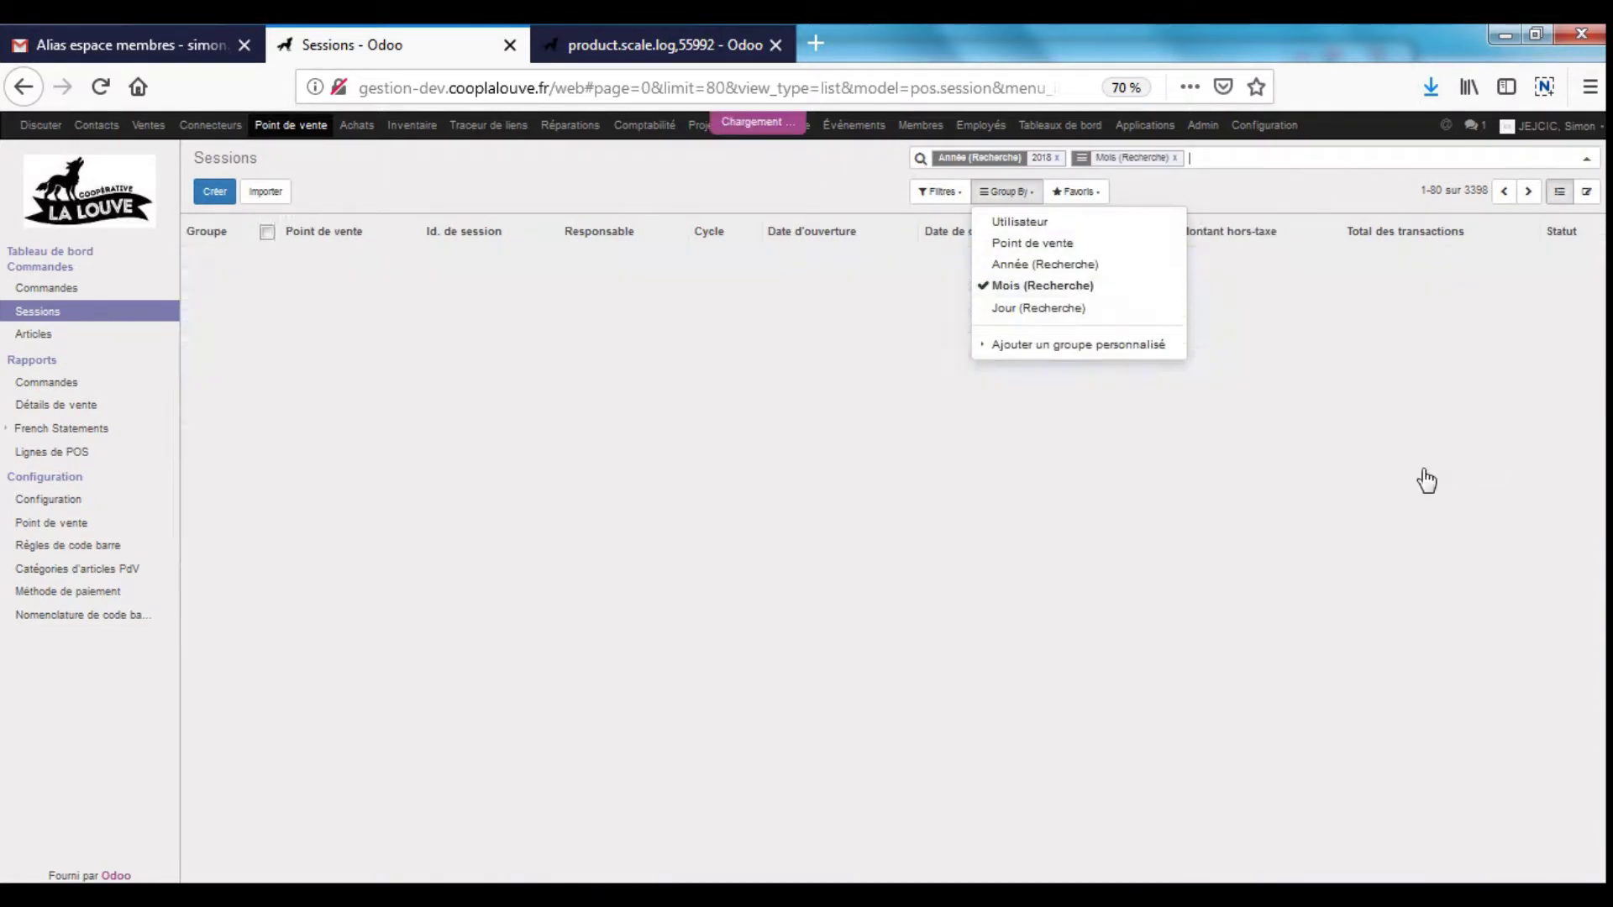
click(1073, 308)
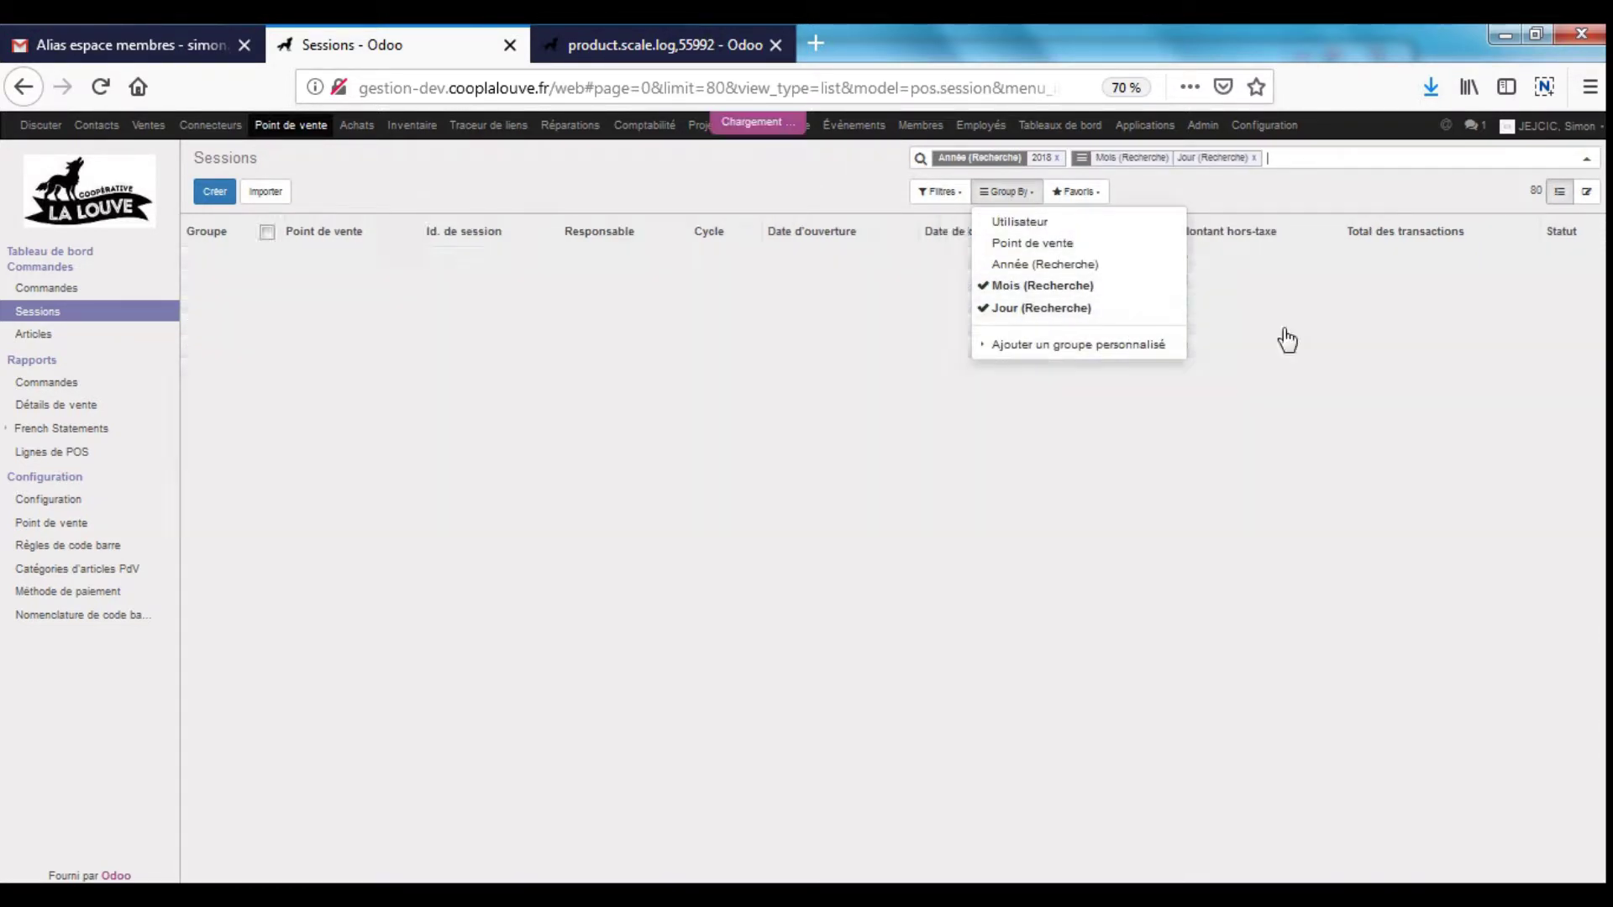
click(1020, 550)
drag(1030, 522, 760, 521)
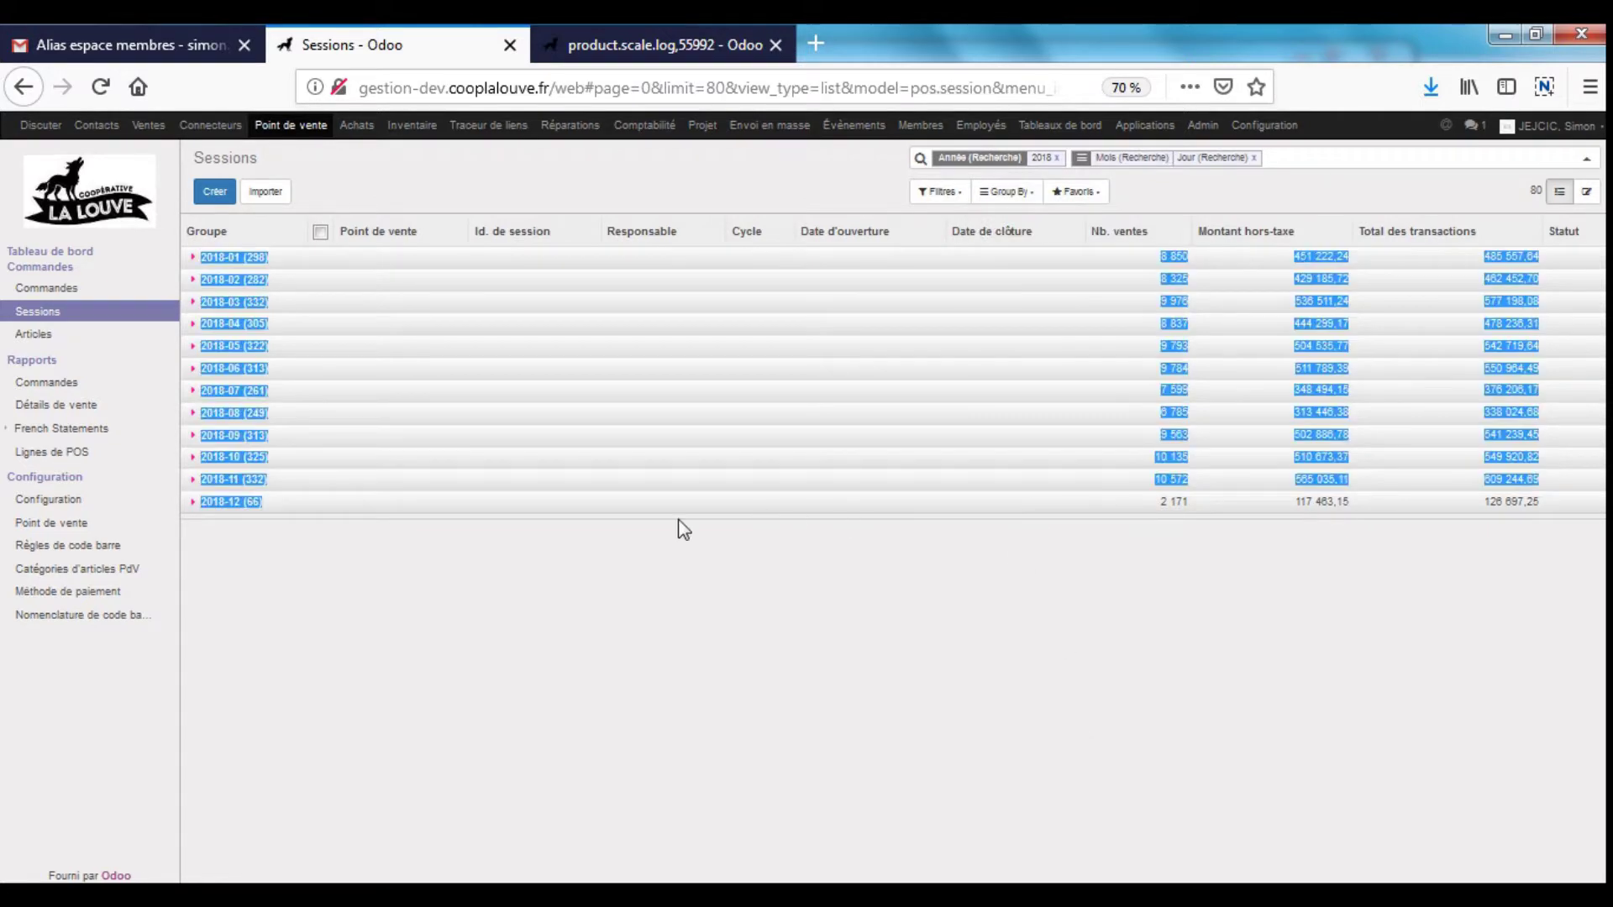
click(999, 588)
click(1152, 501)
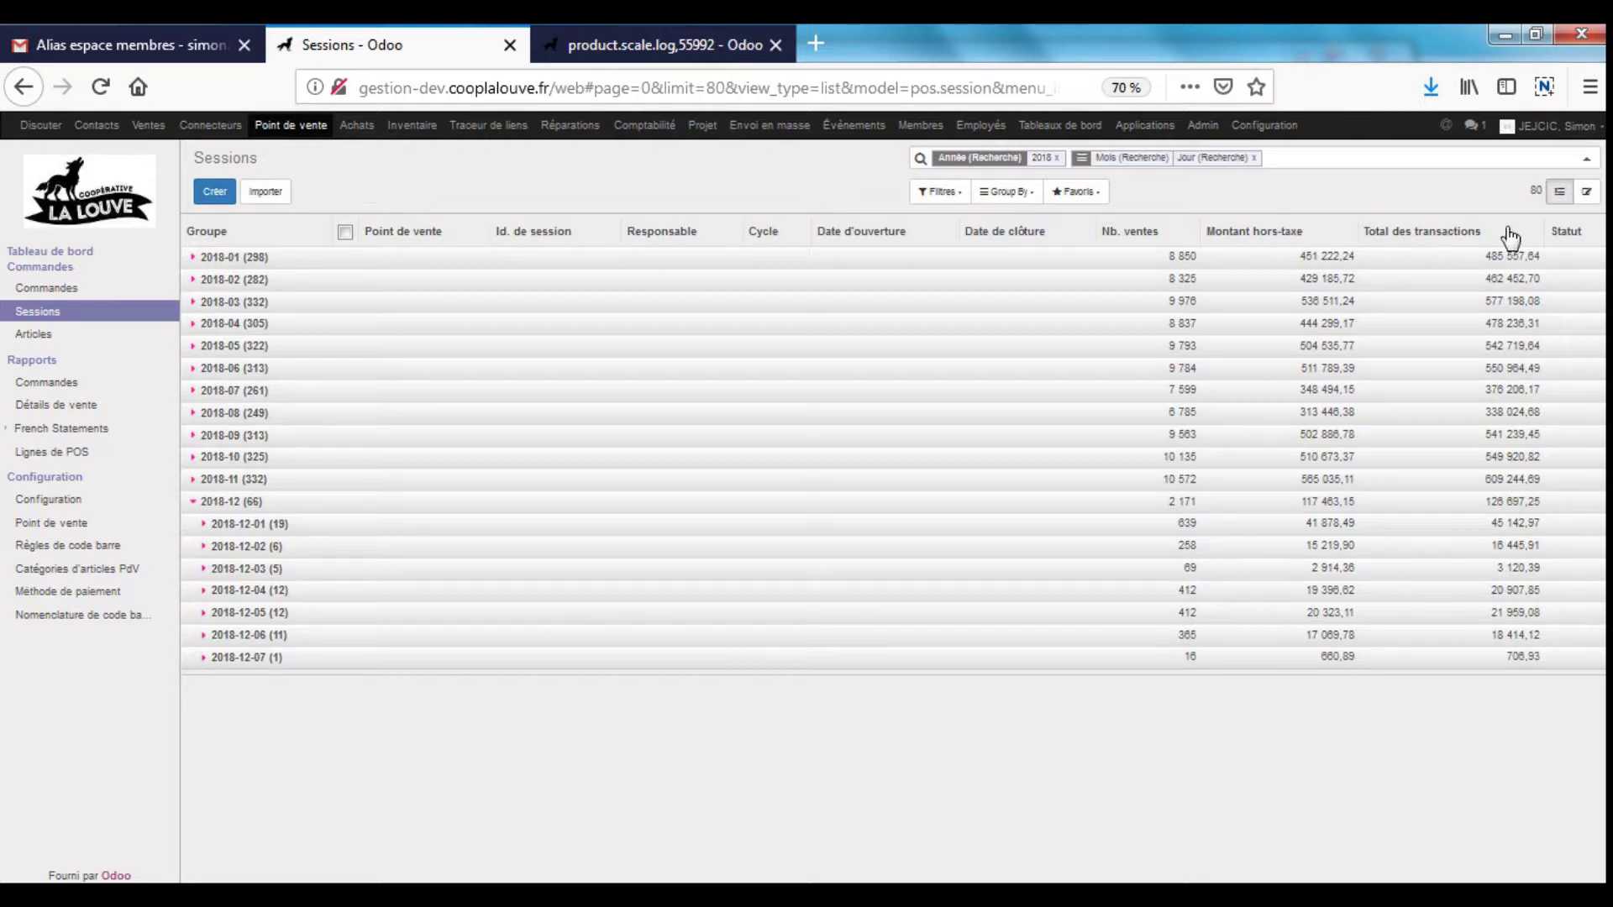
- Remove the Mois/Jour grouping and filter the sessions to Semaine A
click(1253, 158)
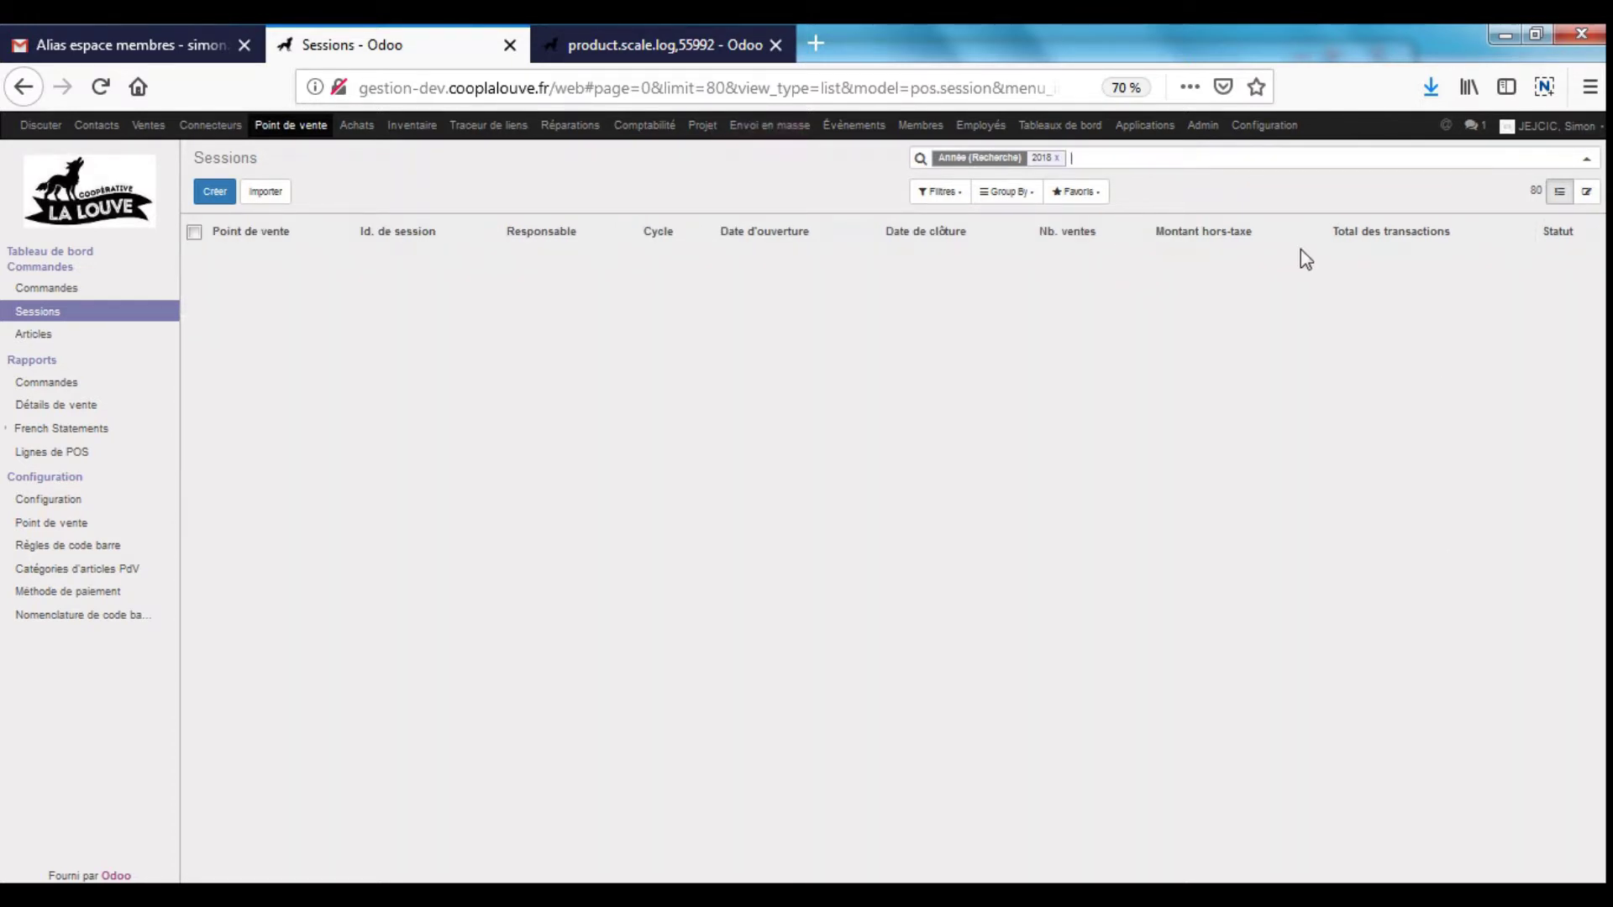
text(A)
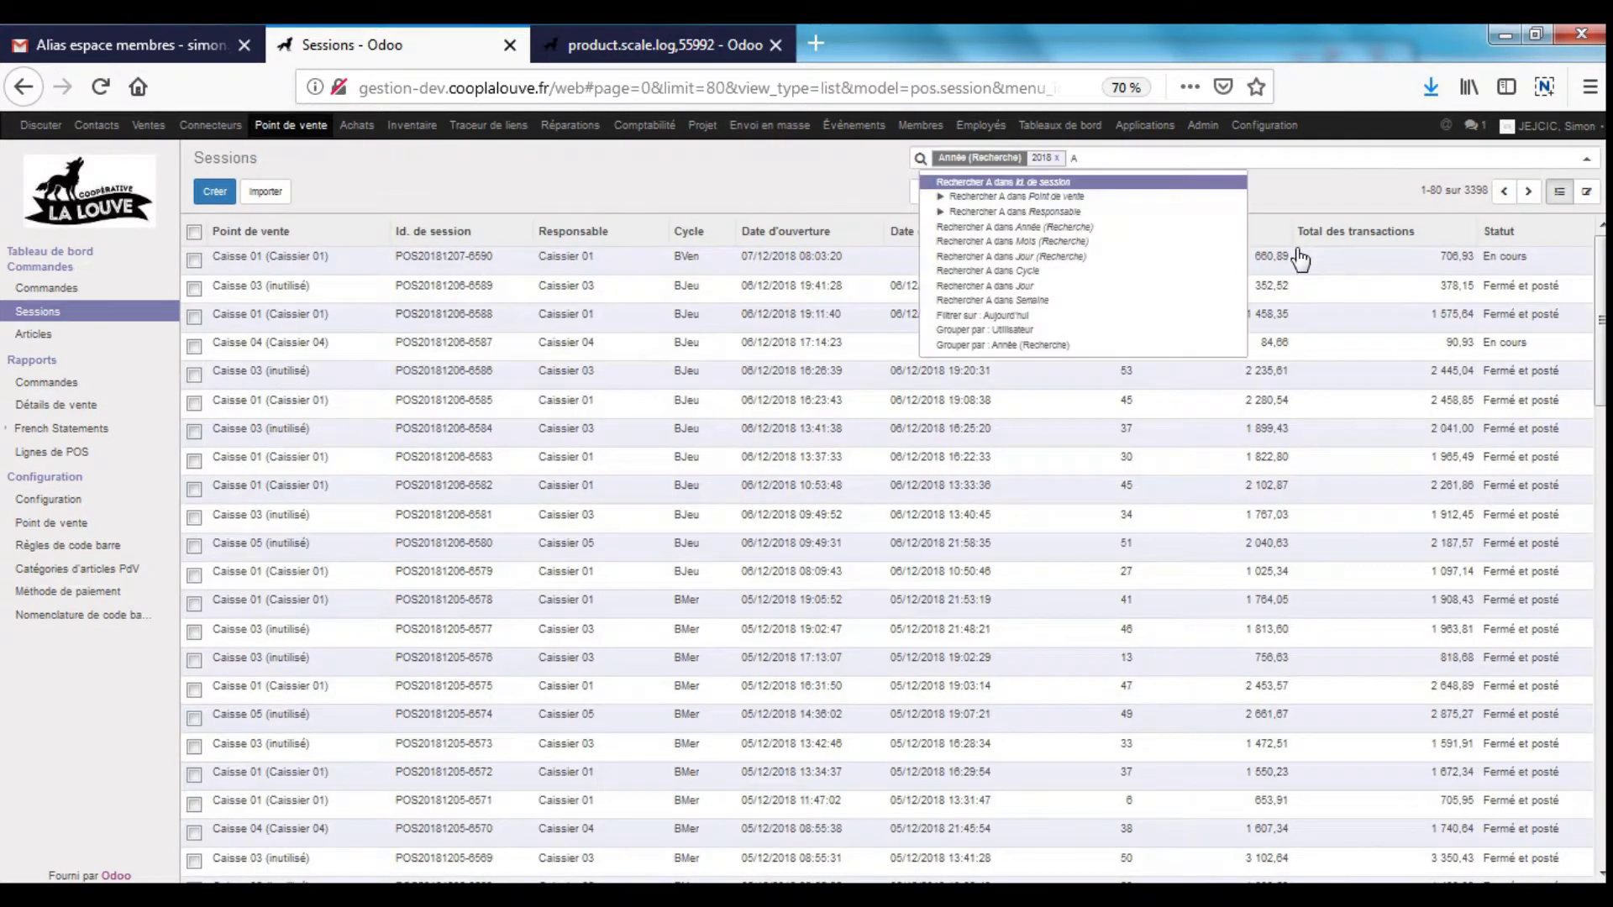
click(1045, 270)
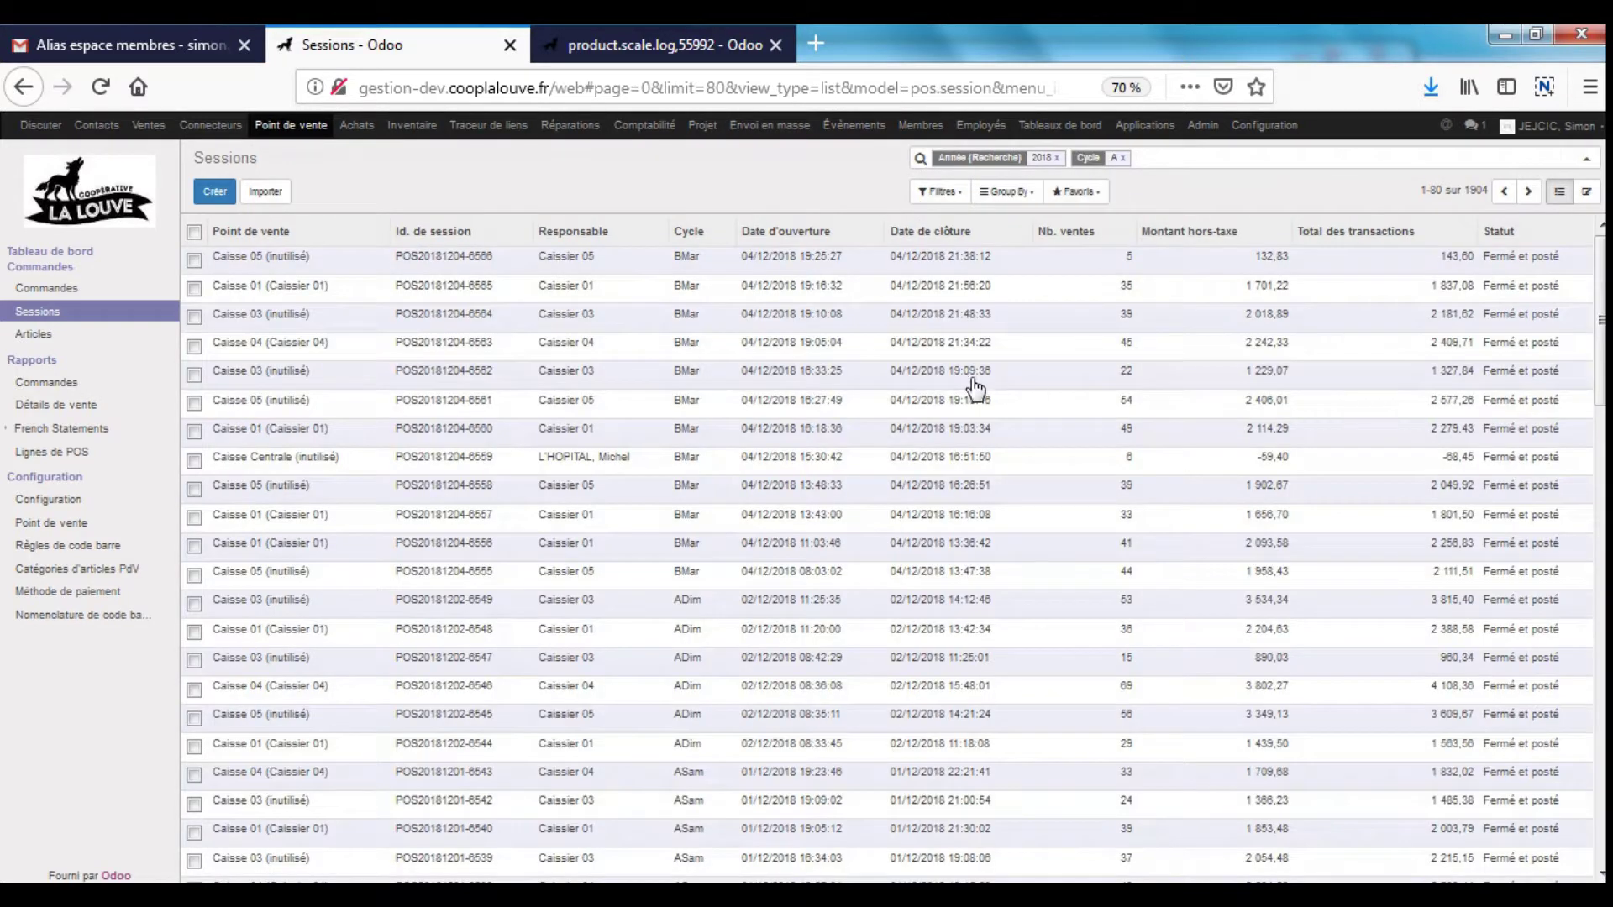
click(1123, 158)
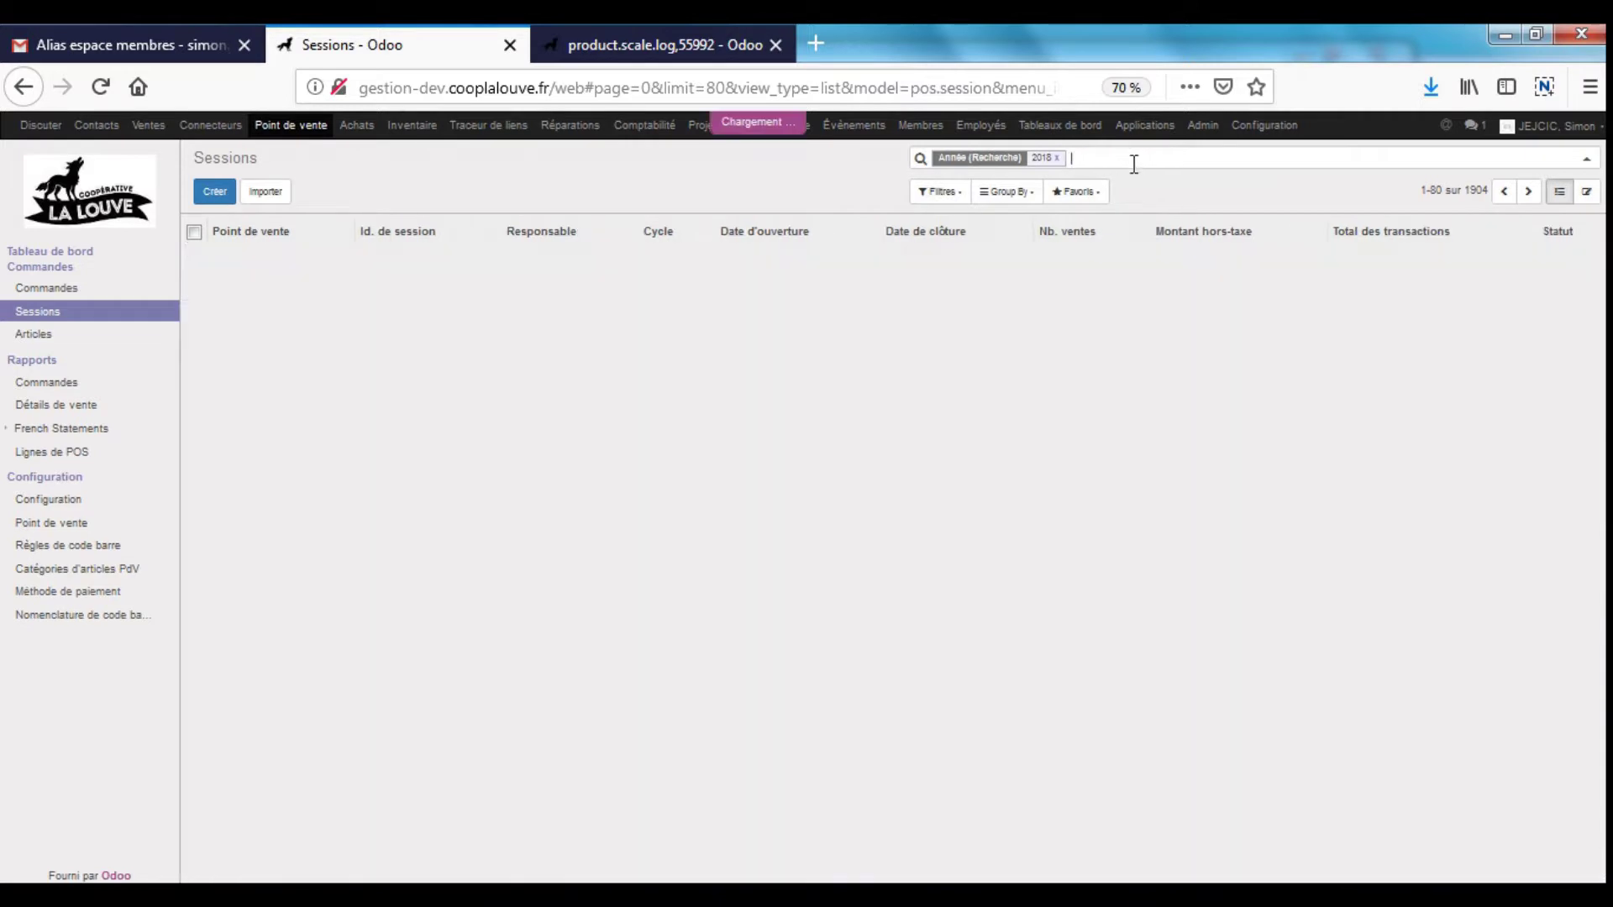
text(A)
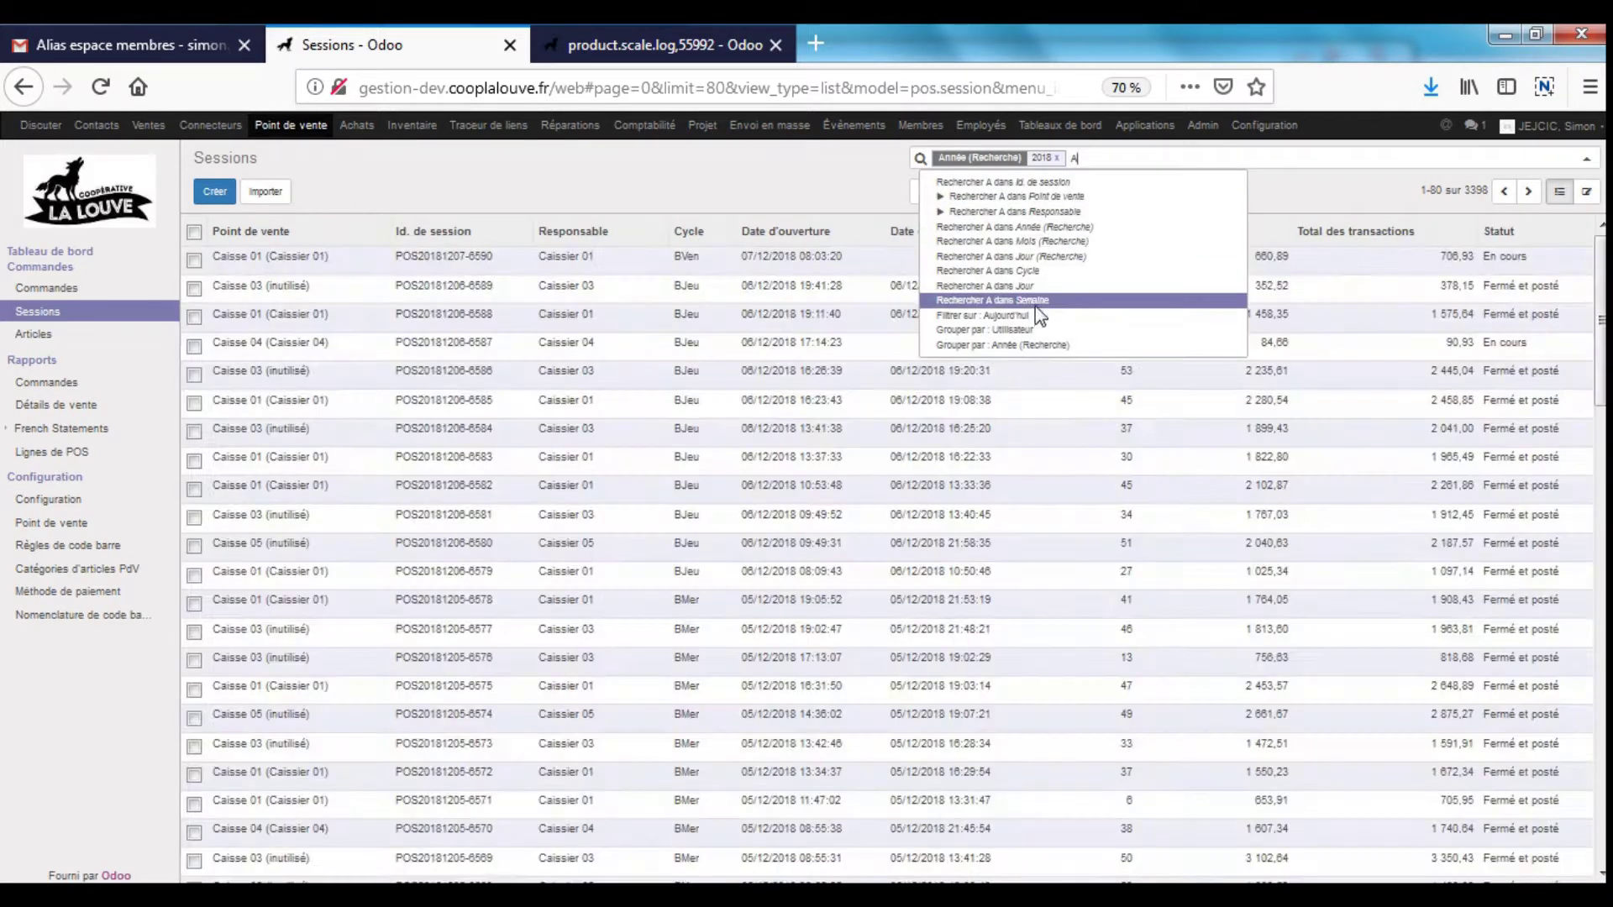
click(1033, 300)
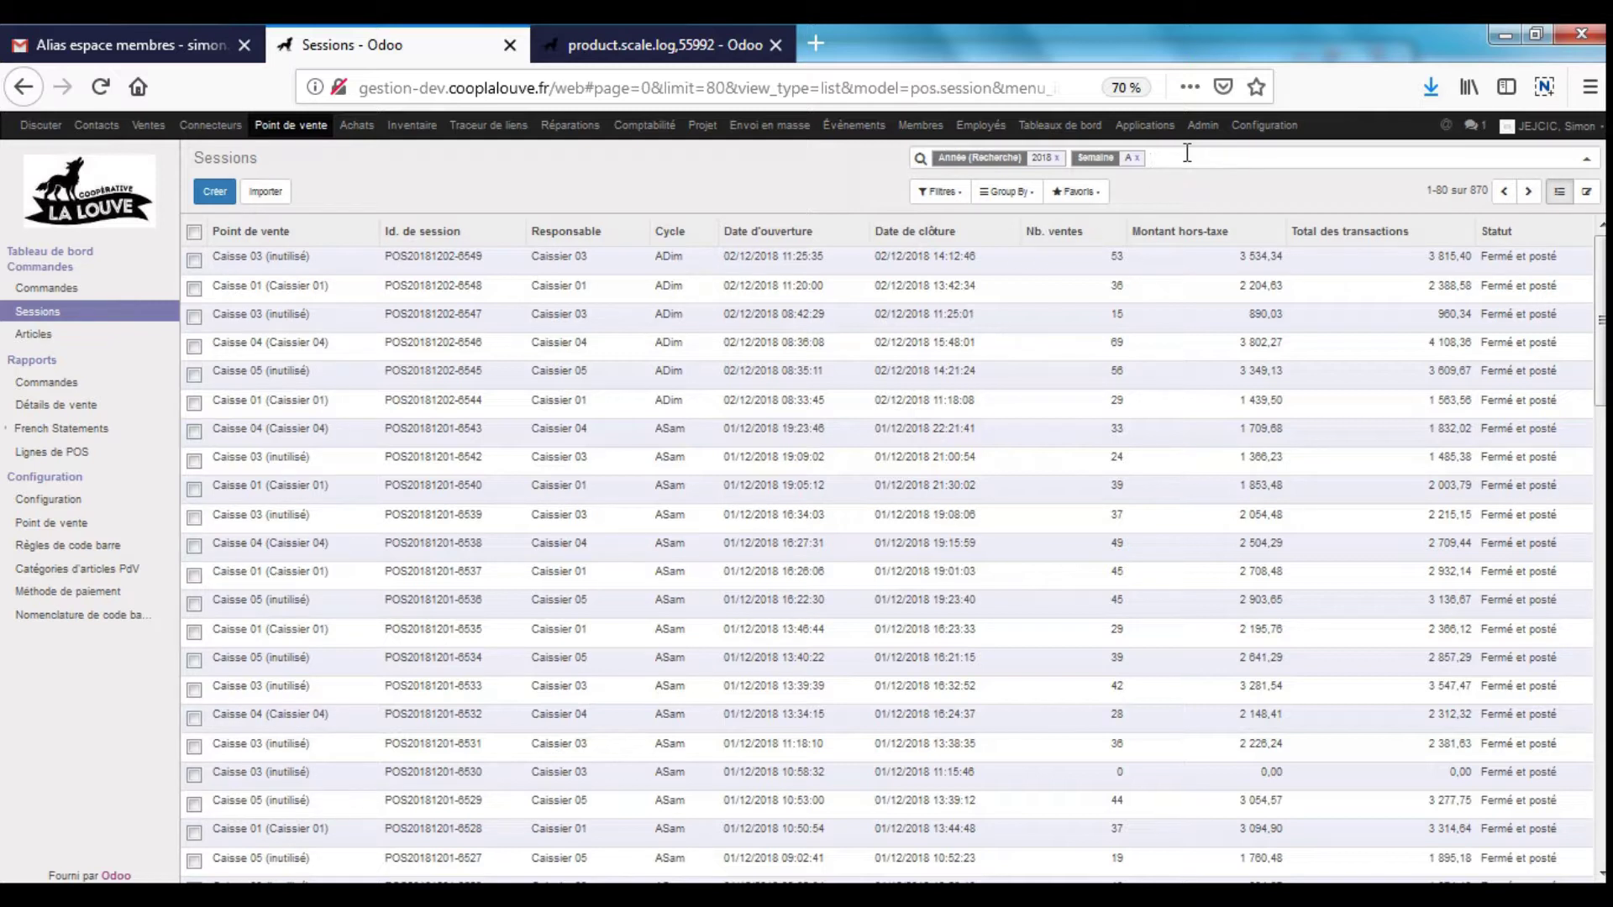
- Restrict the week A sessions to Jour Mar (Tuesdays)
text(Mar)
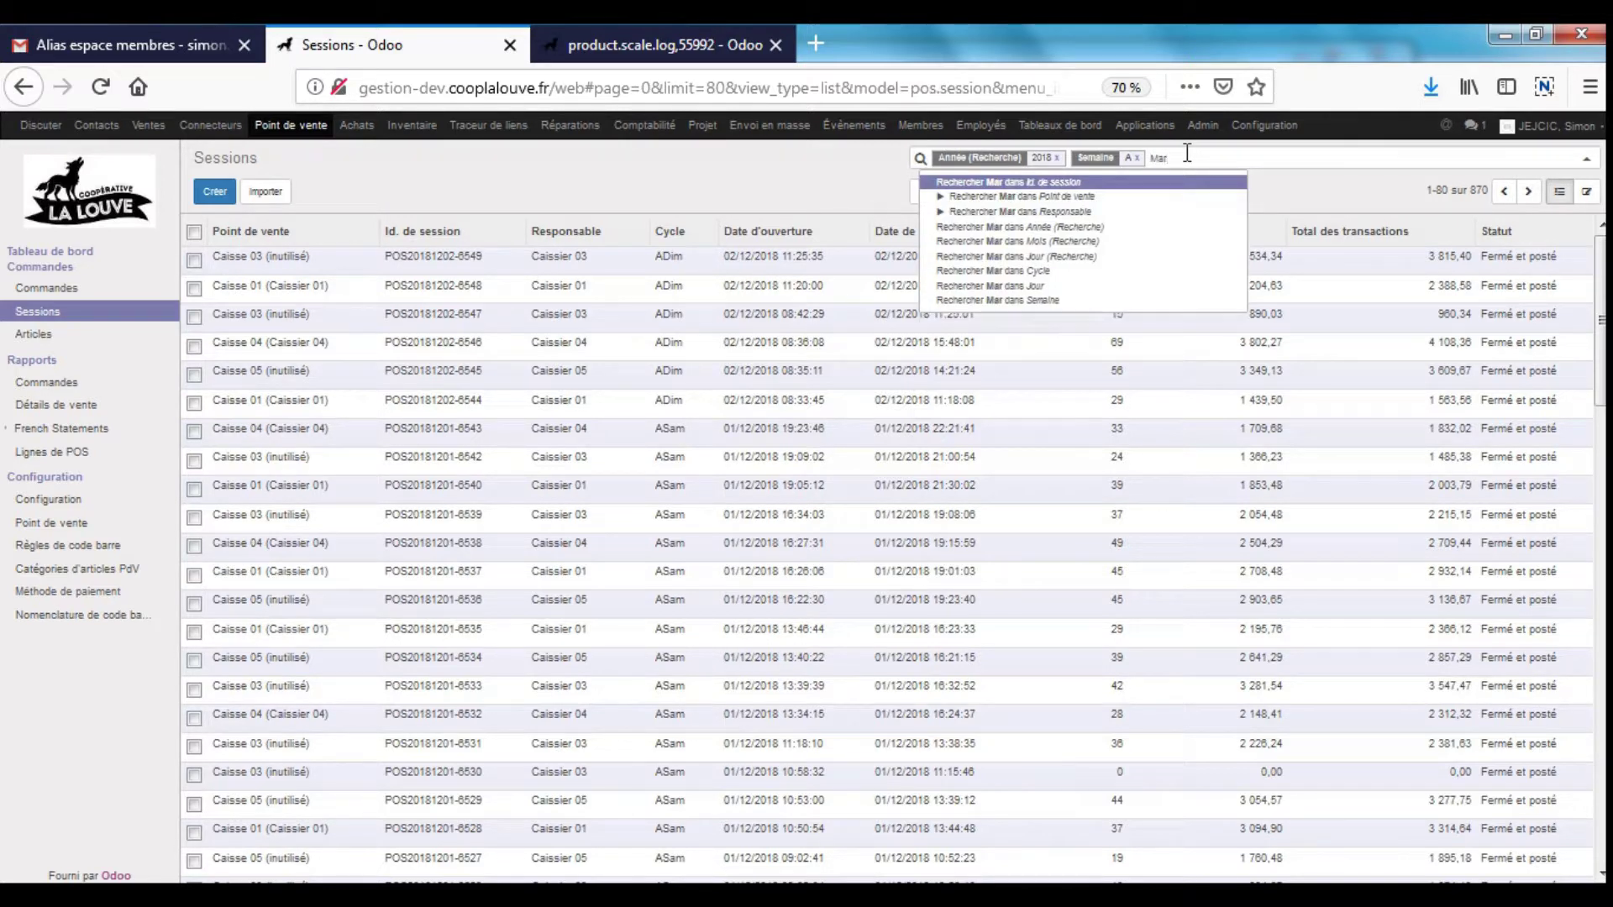
click(1062, 285)
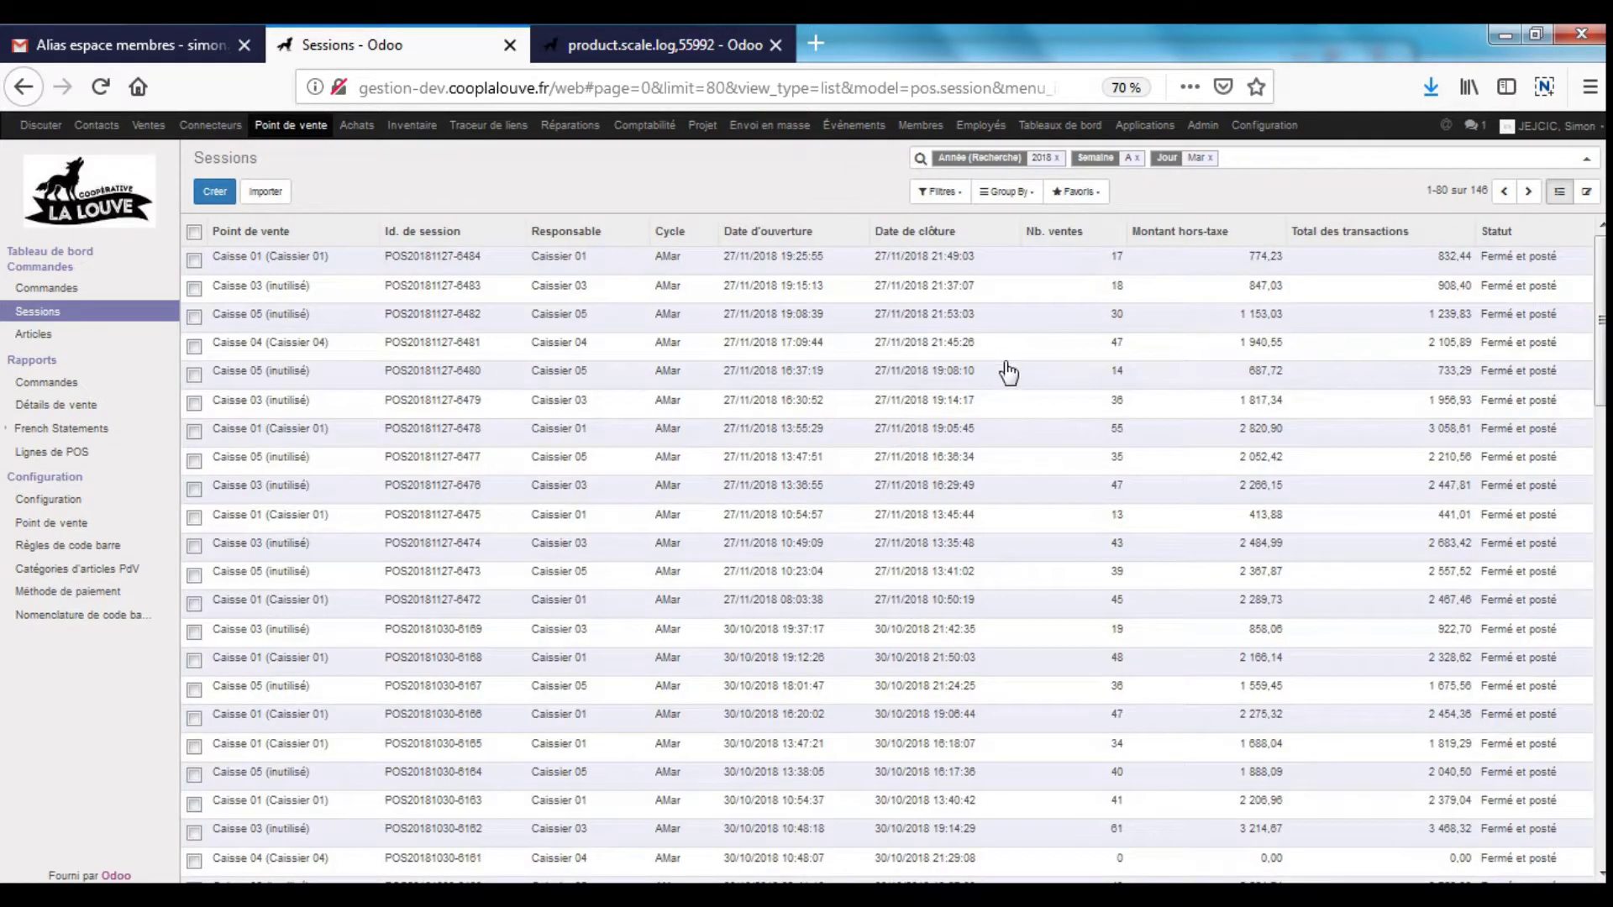
click(1012, 191)
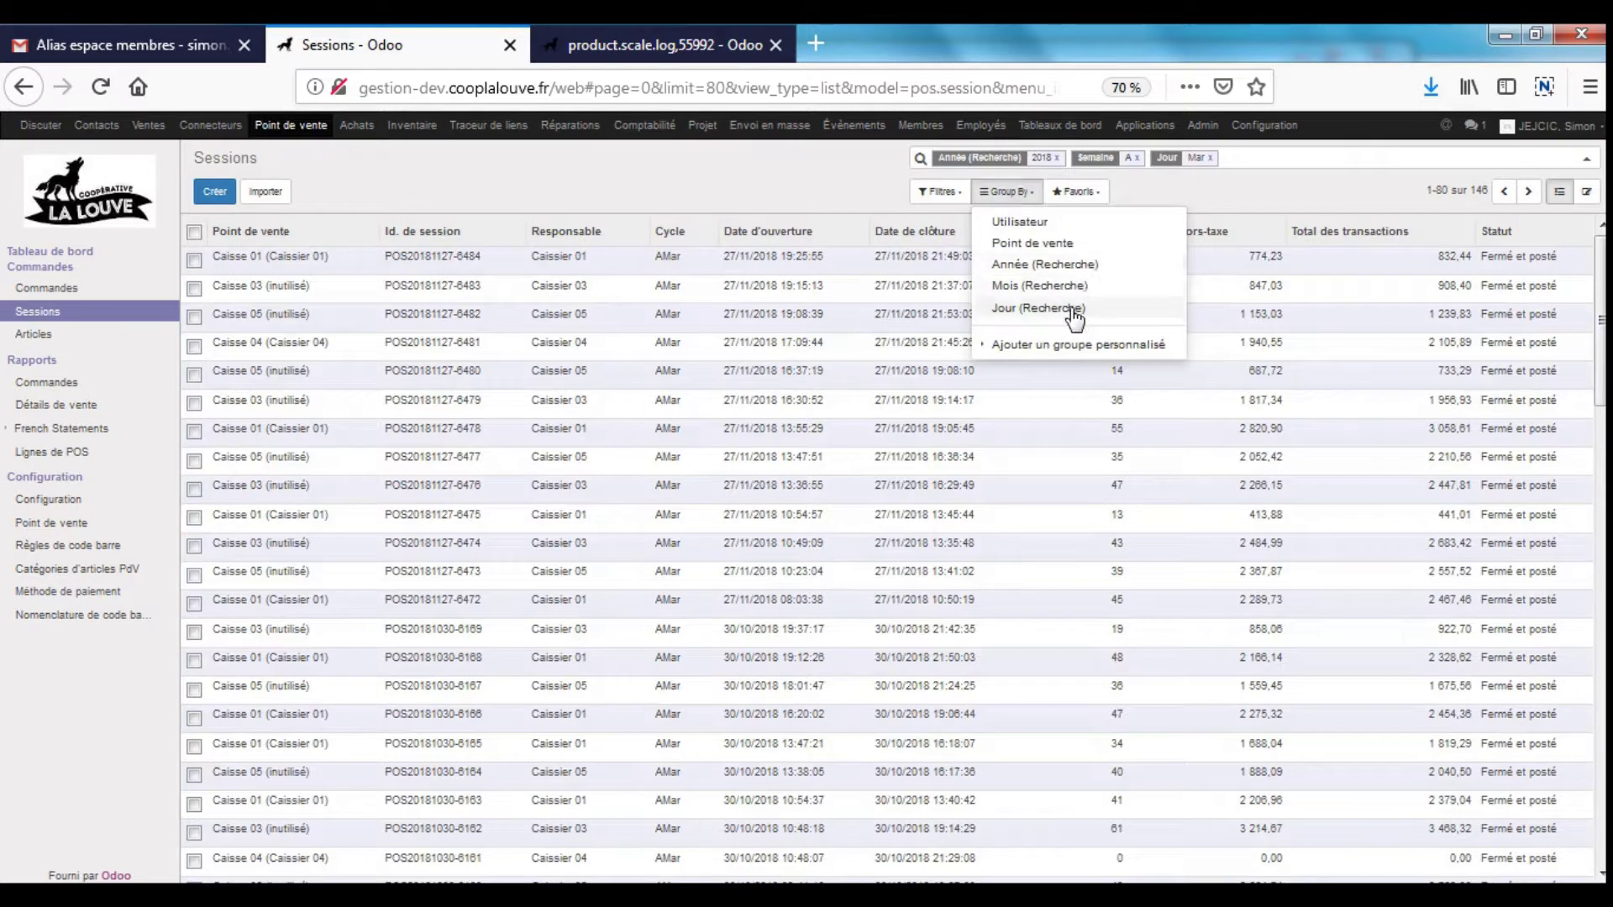
click(1075, 315)
- Group the week A Tuesday sessions by Jour, showing twelve dates, then switch to Membres
click(729, 611)
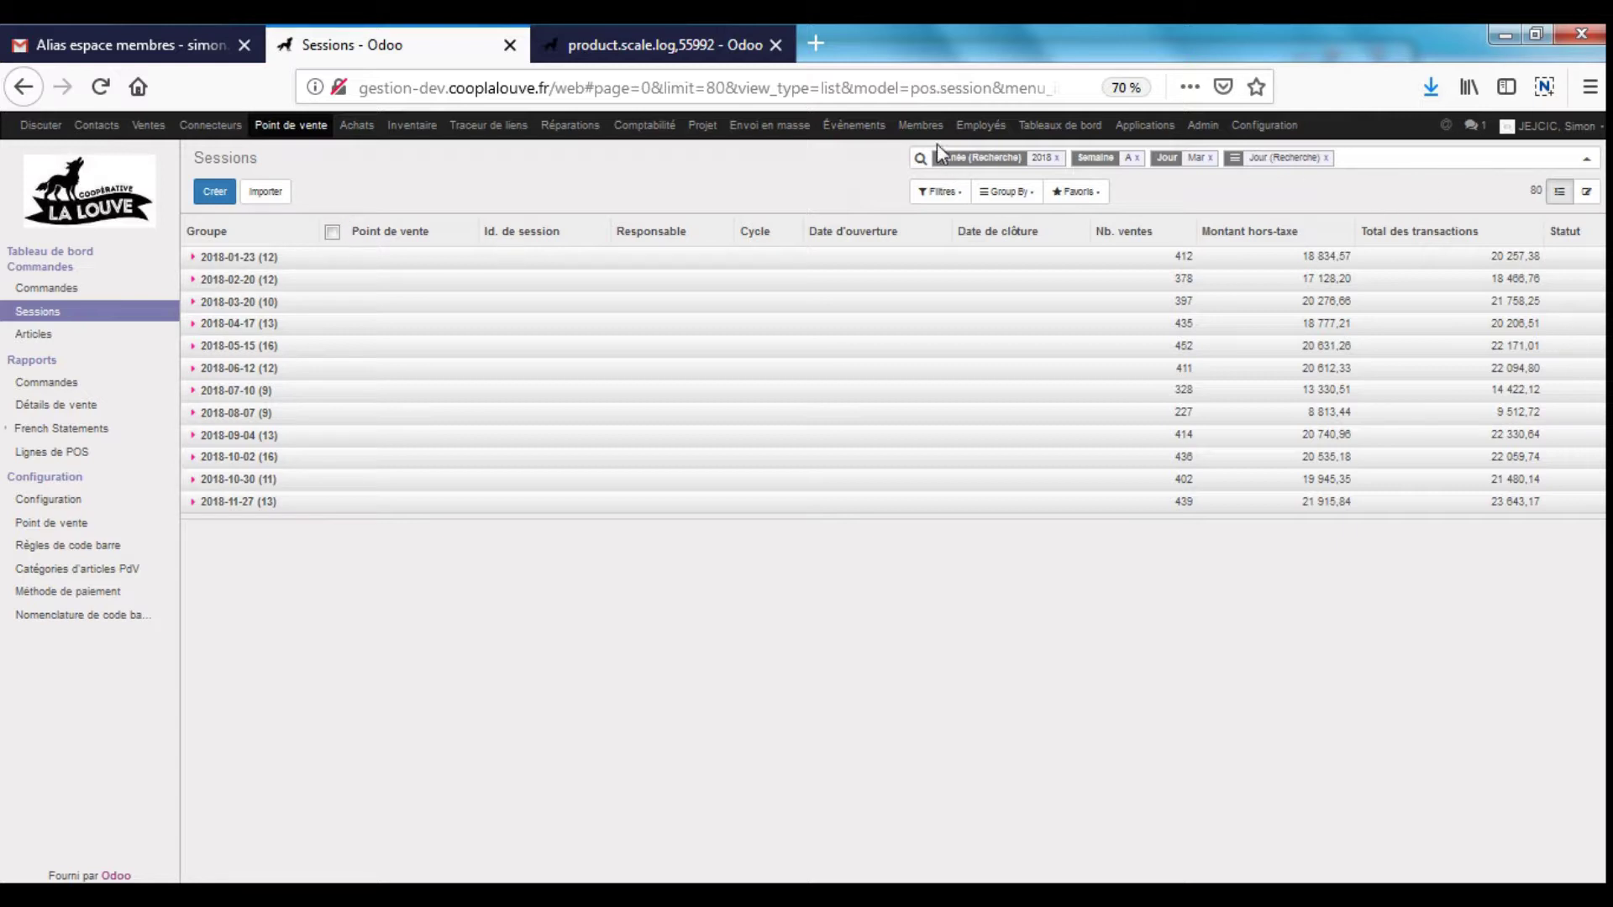
click(920, 124)
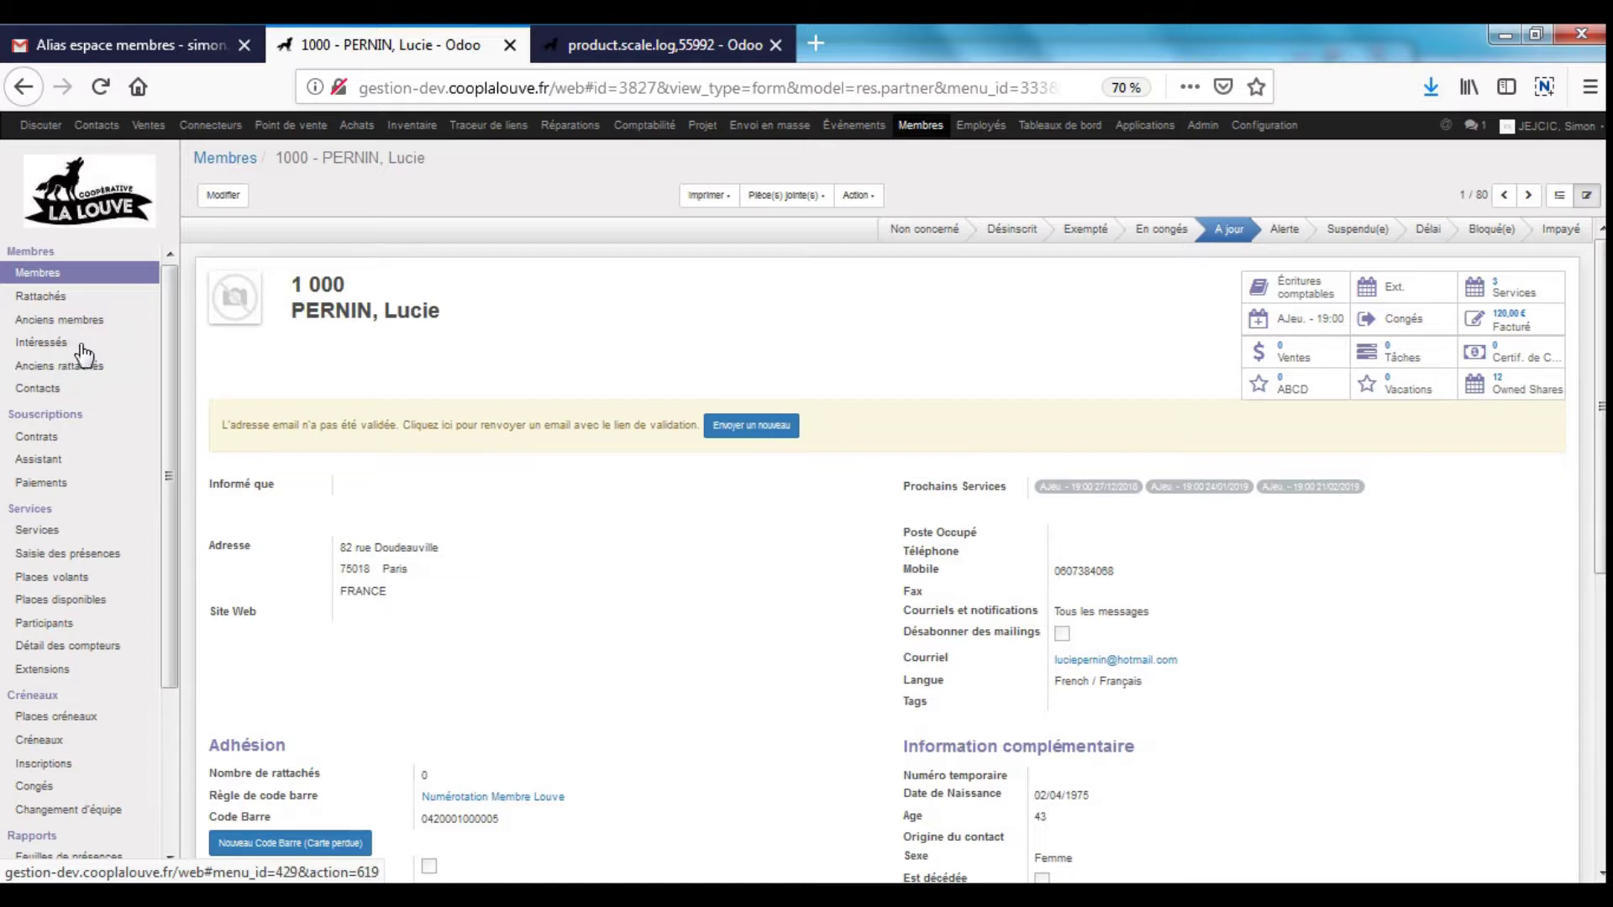
- Open the discovery meeting sign-up page and review its descriptions and Notice caption
click(815, 43)
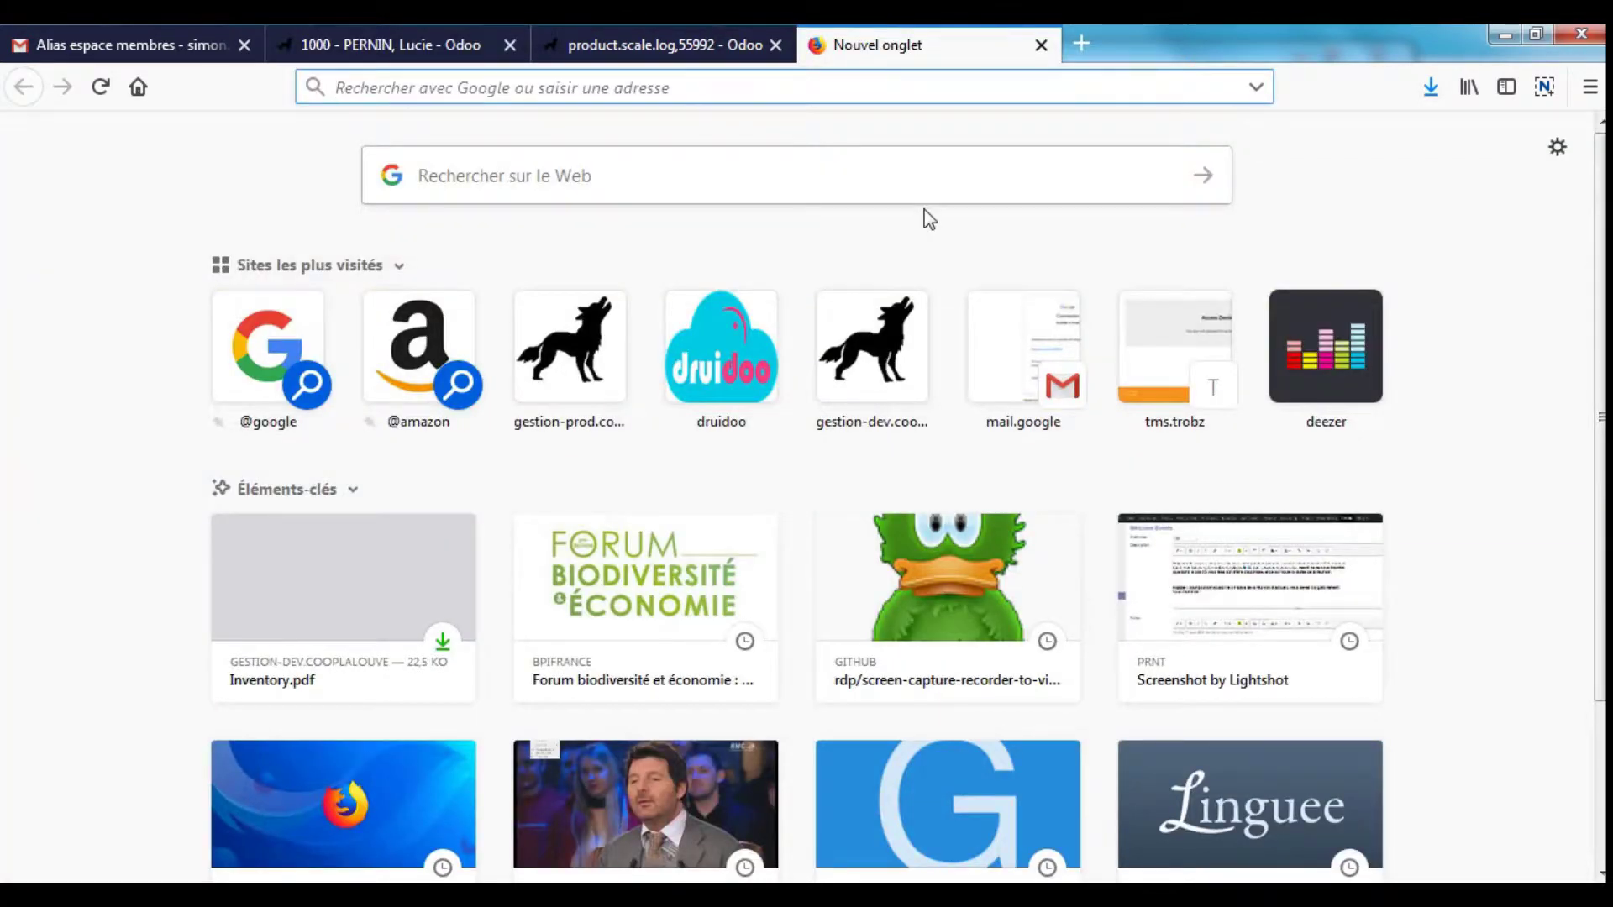
text(disco)
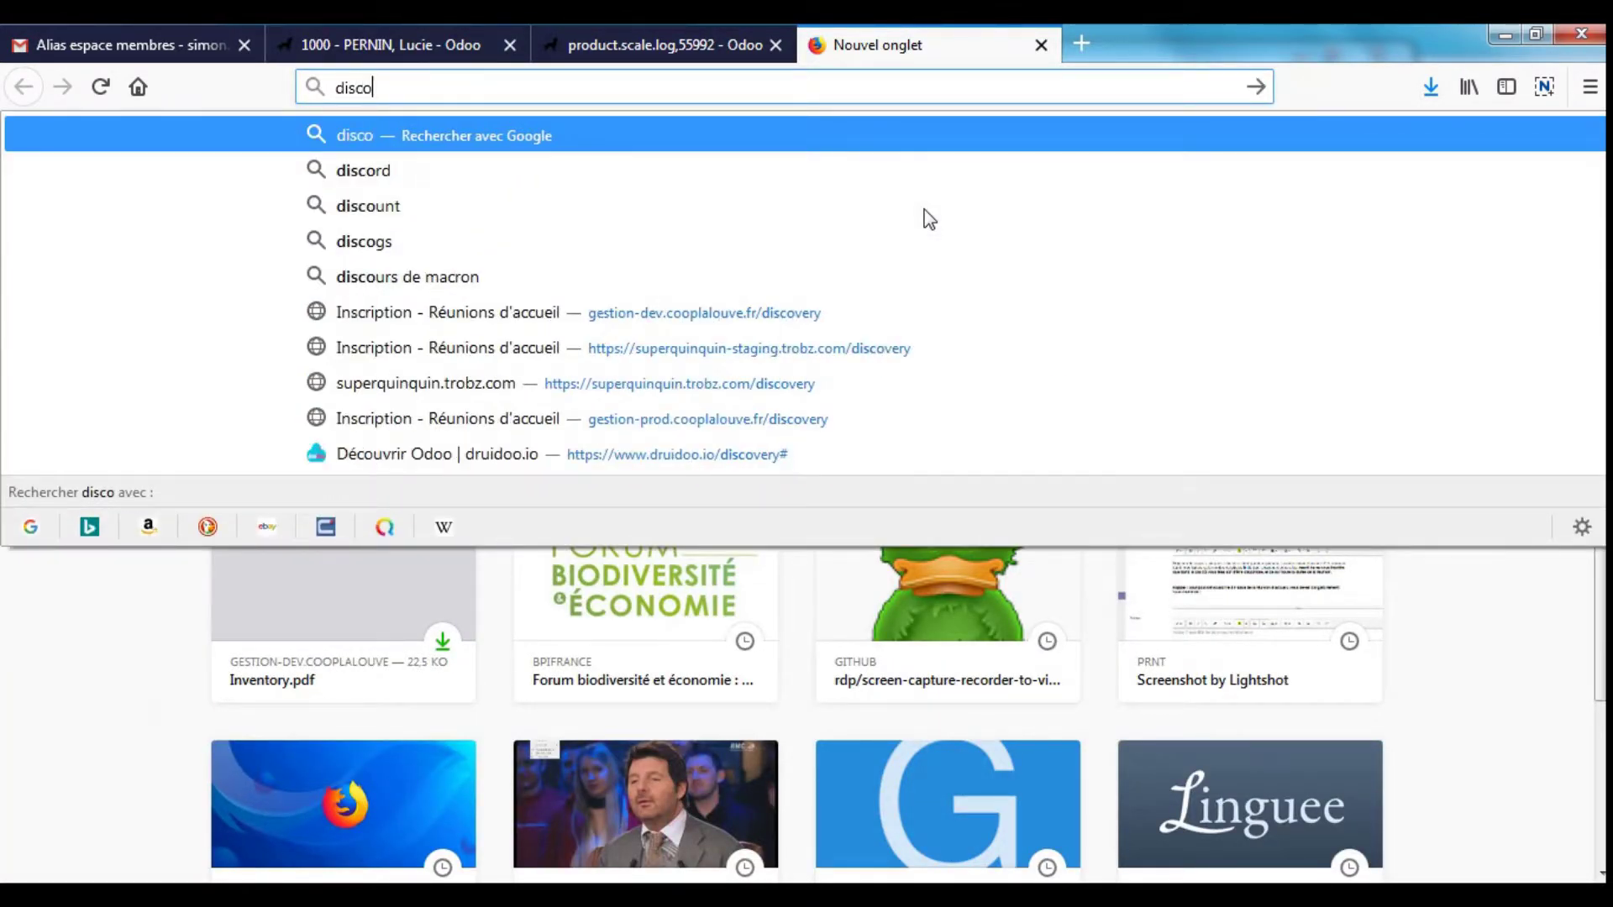
text(very)
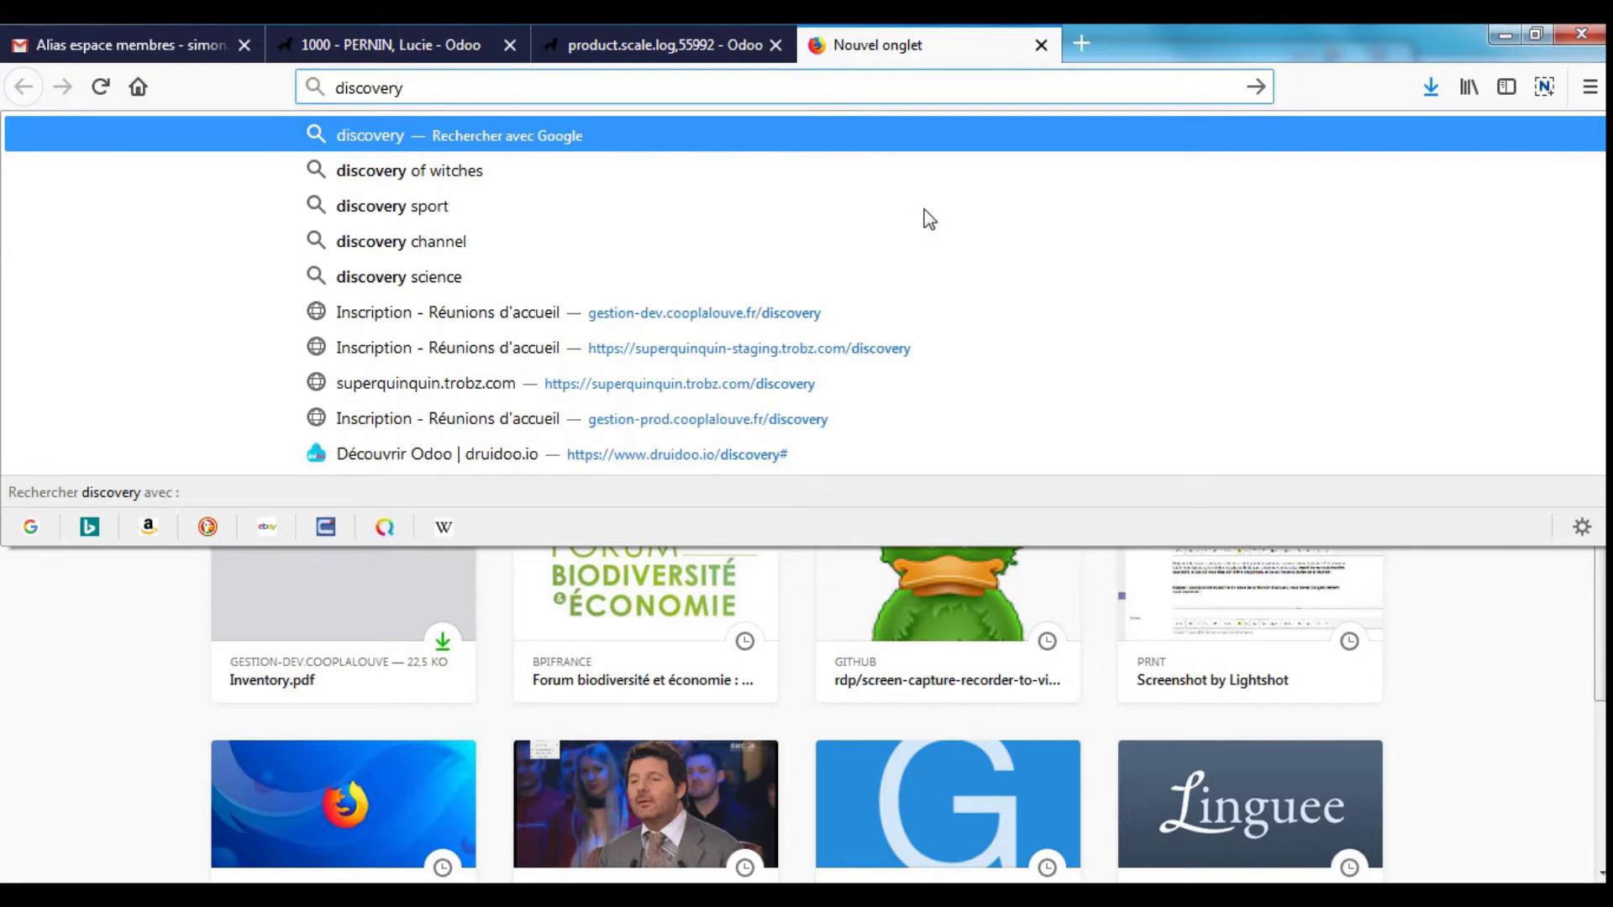
click(866, 304)
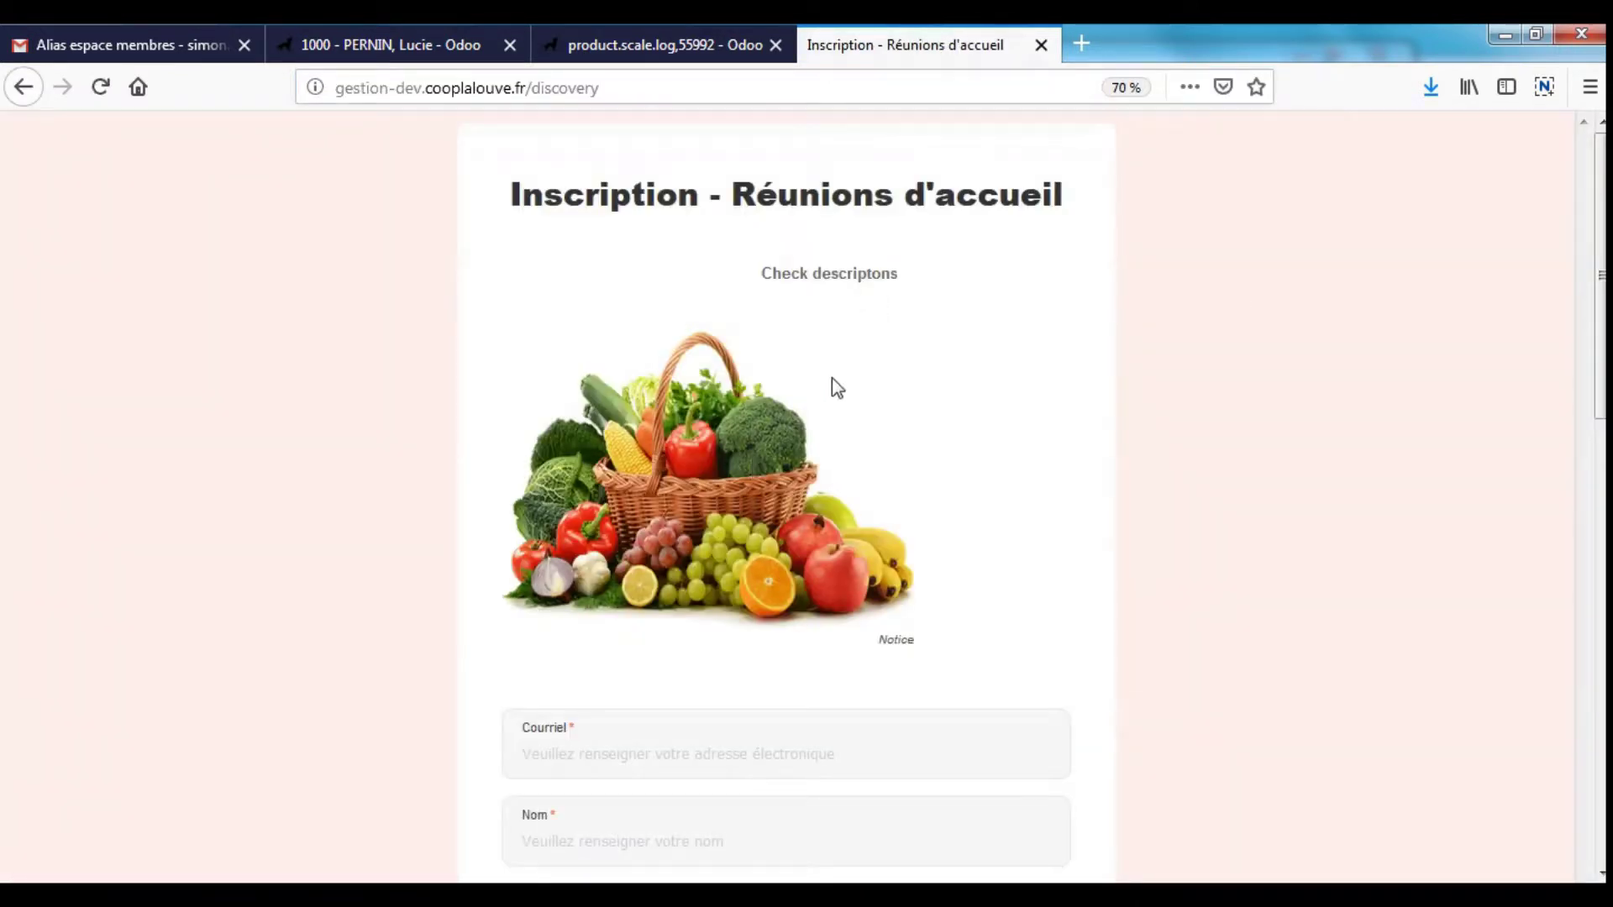
scroll(863, 420, down, 1)
scroll(870, 429, down, 4)
scroll(960, 348, up, 5)
triple_click(872, 277)
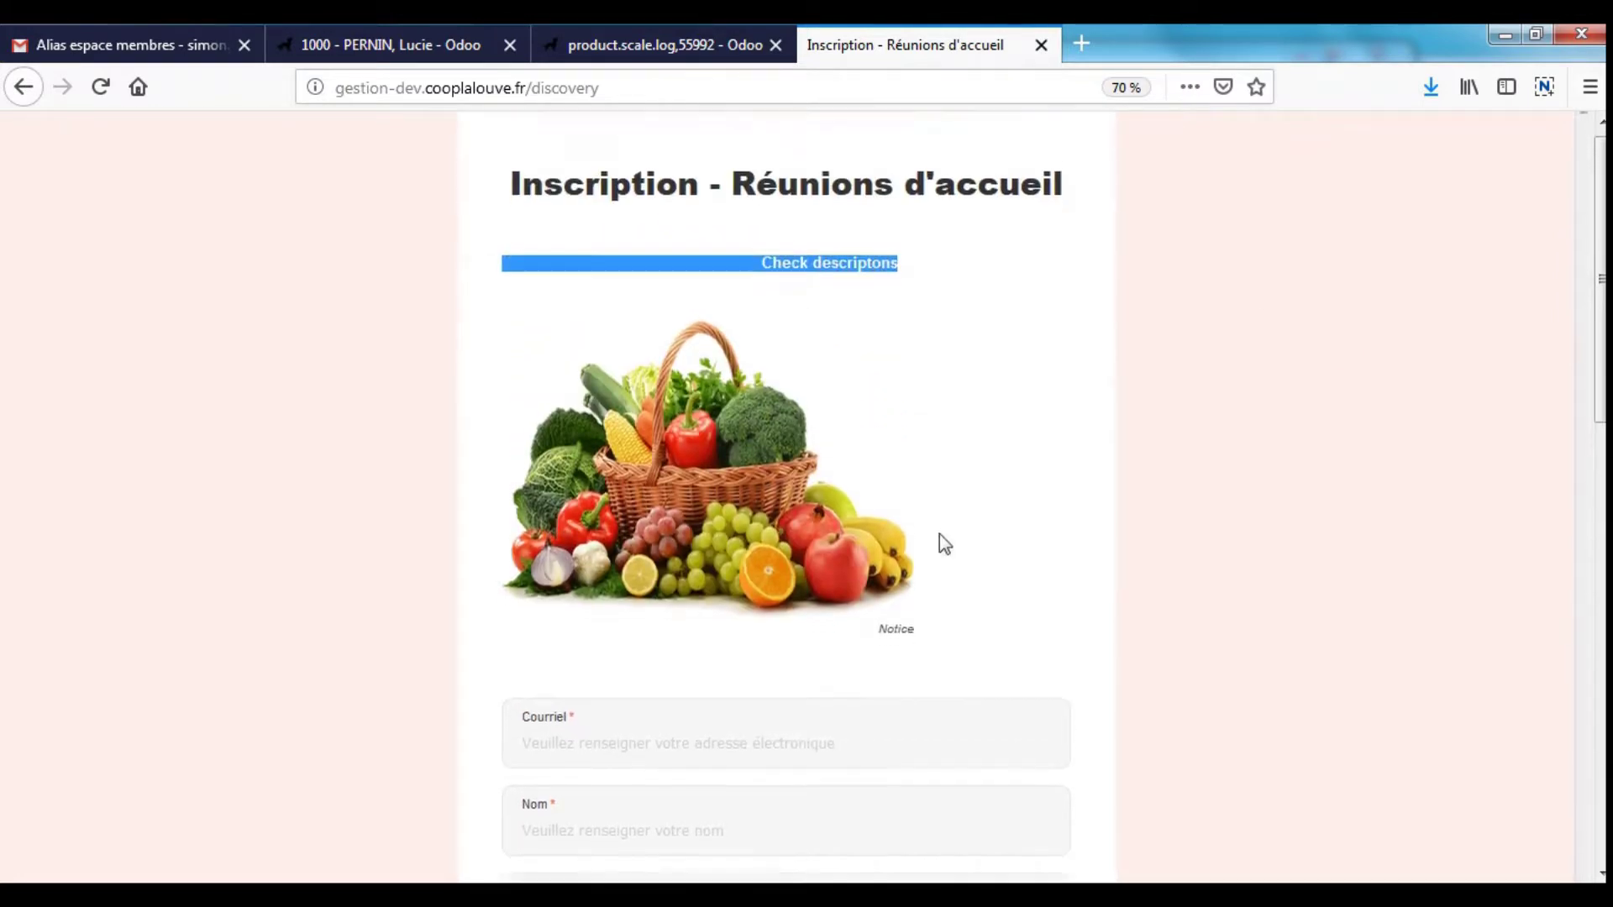
scroll(905, 470, down, 5)
triple_click(905, 468)
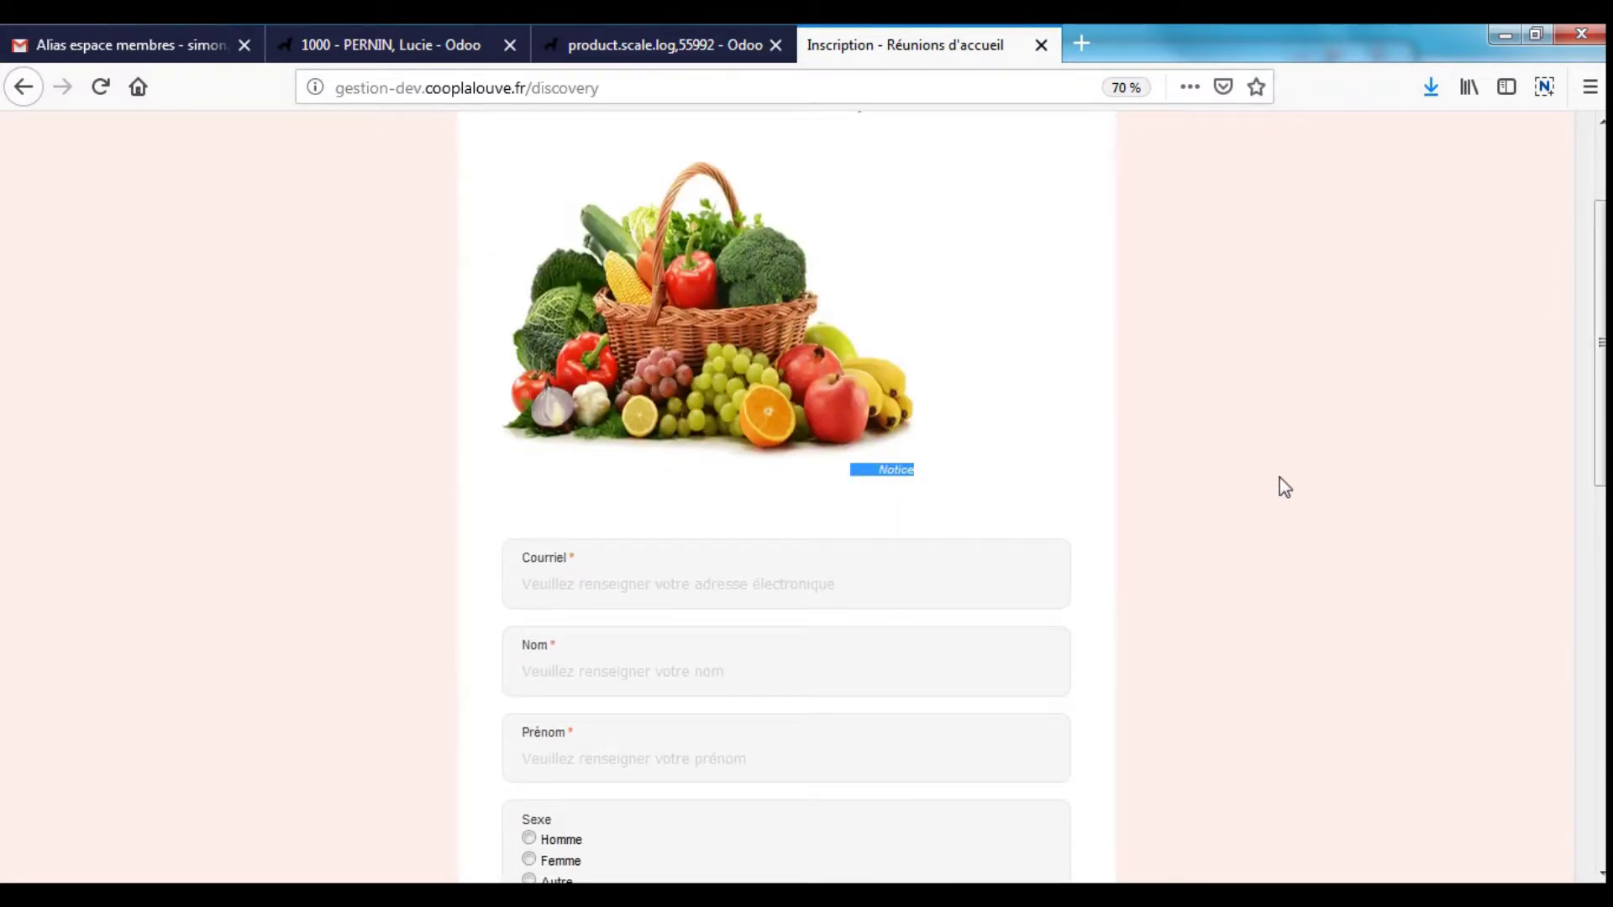
scroll(1285, 494, up, 1)
scroll(1285, 494, up, 2)
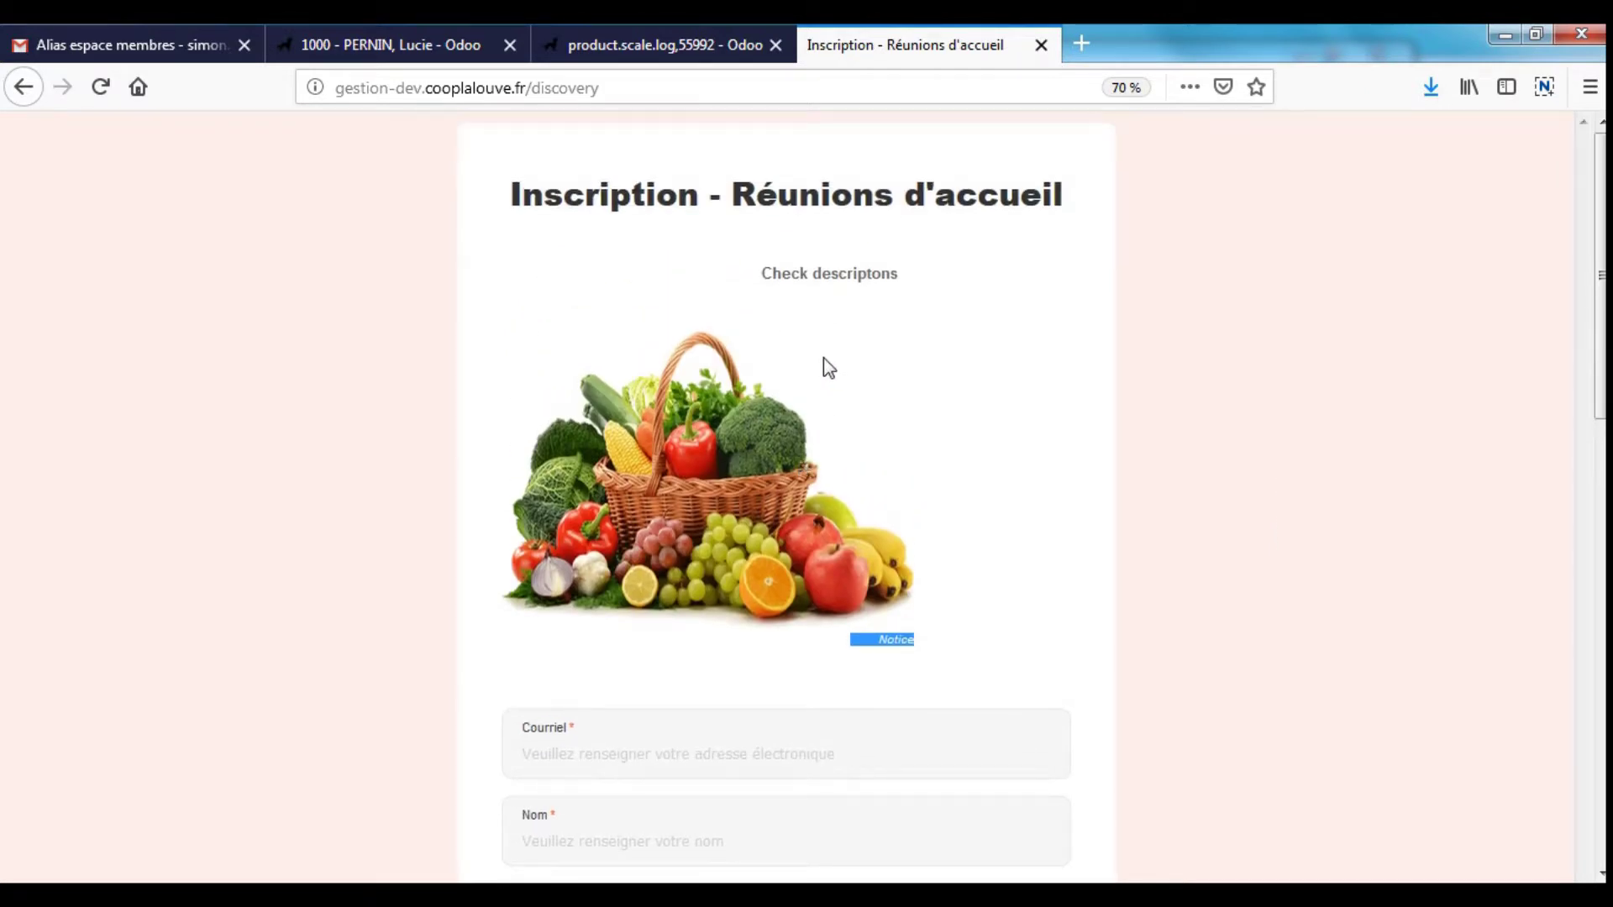
scroll(832, 341, down, 20)
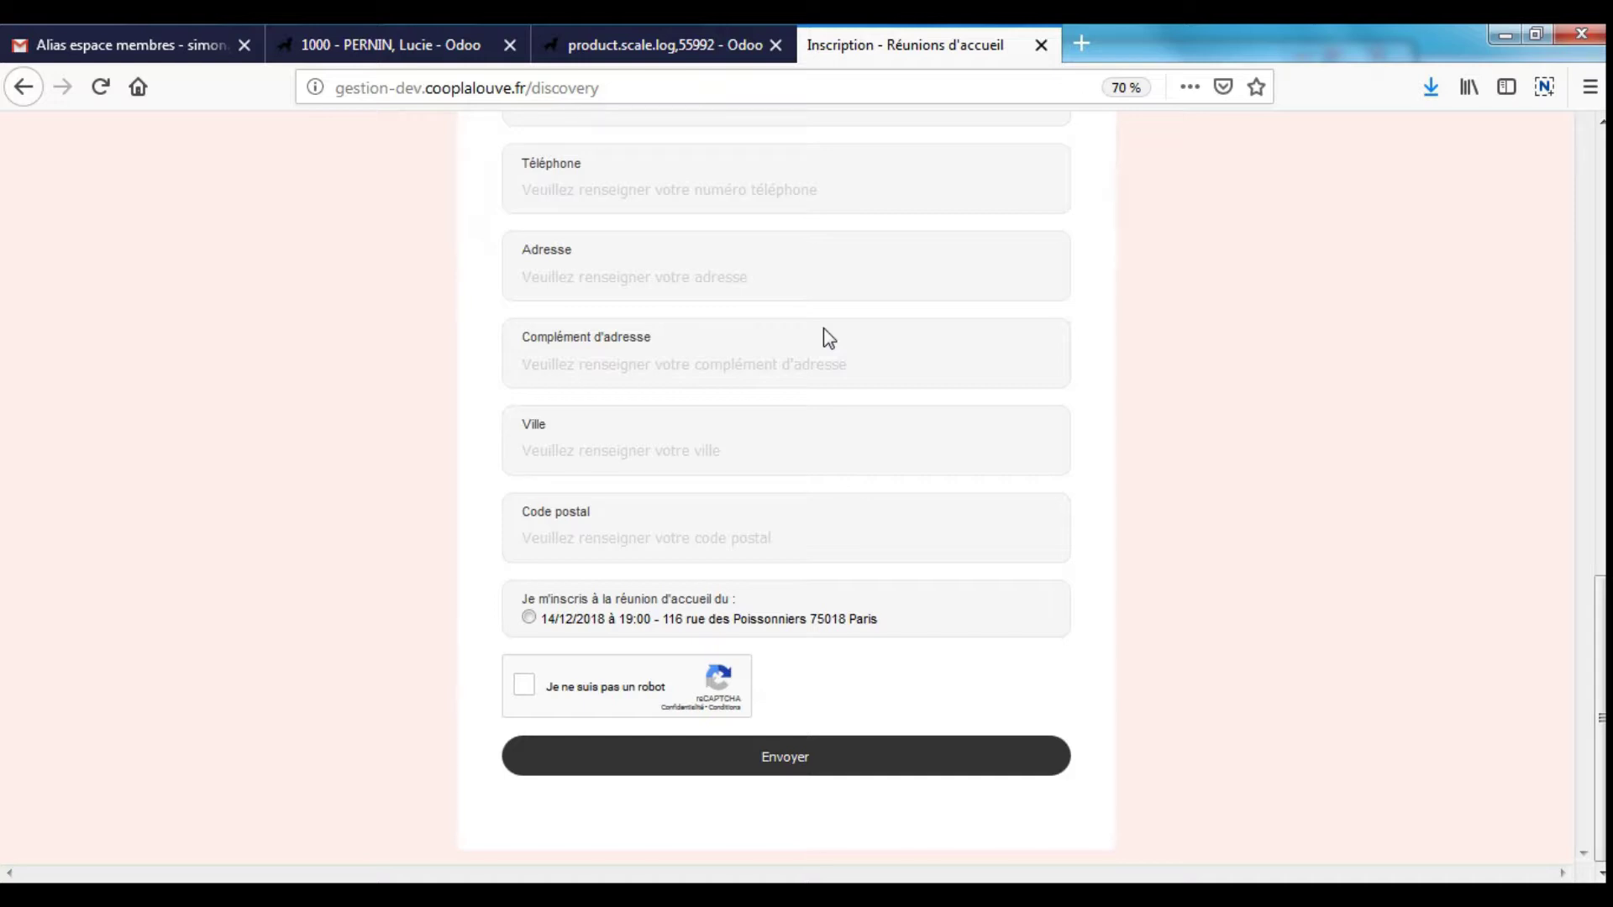
scroll(825, 329, up, 15)
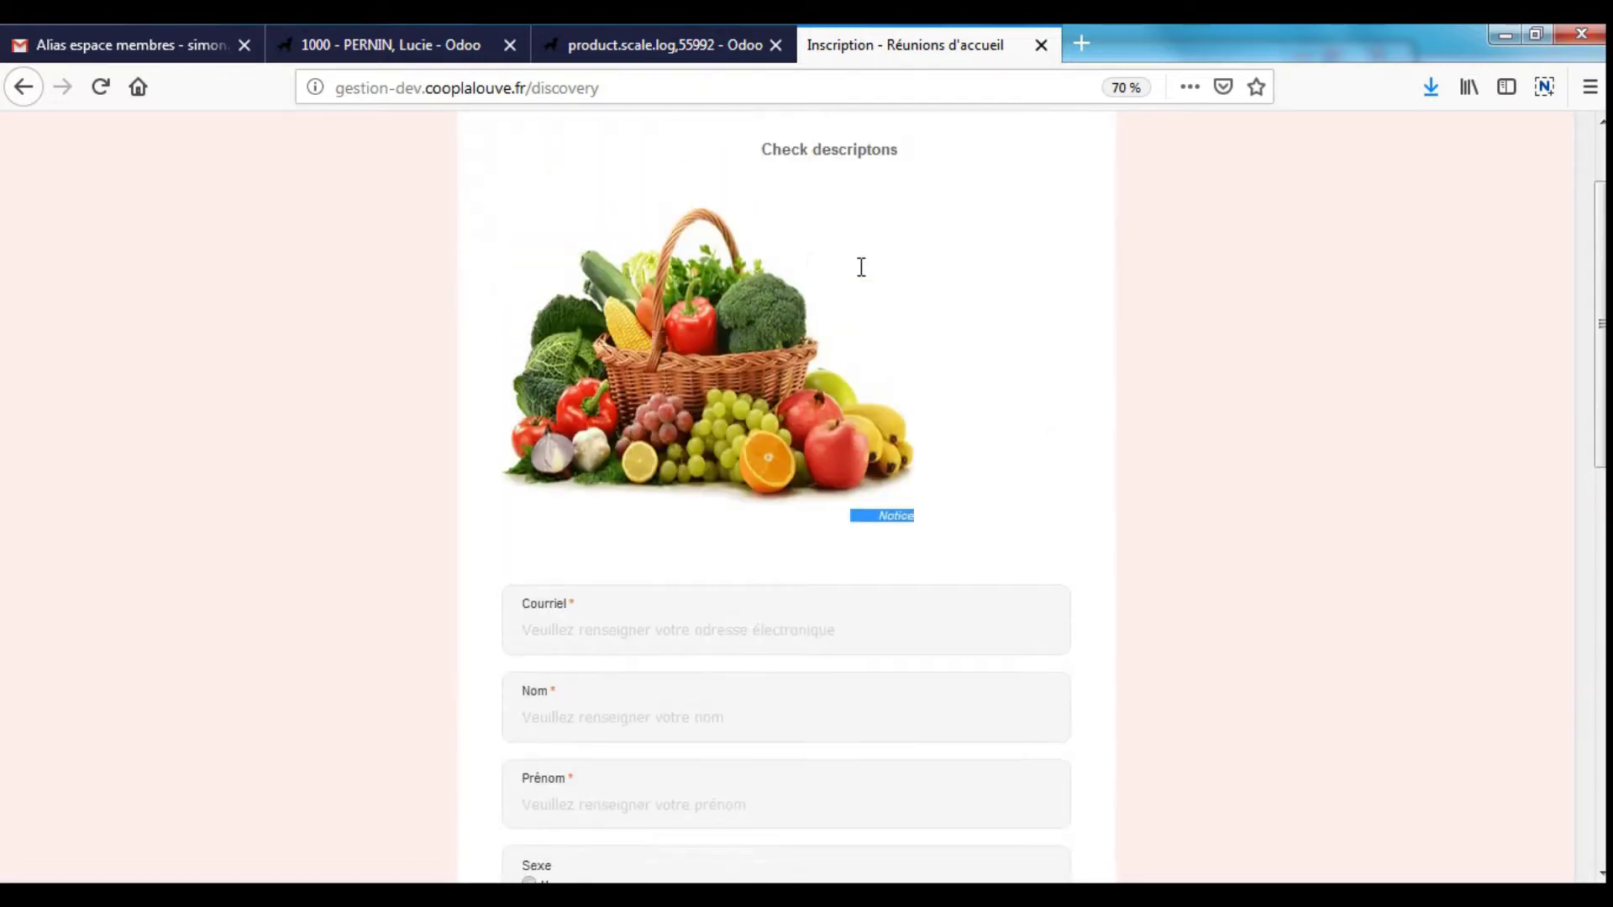
triple_click(812, 270)
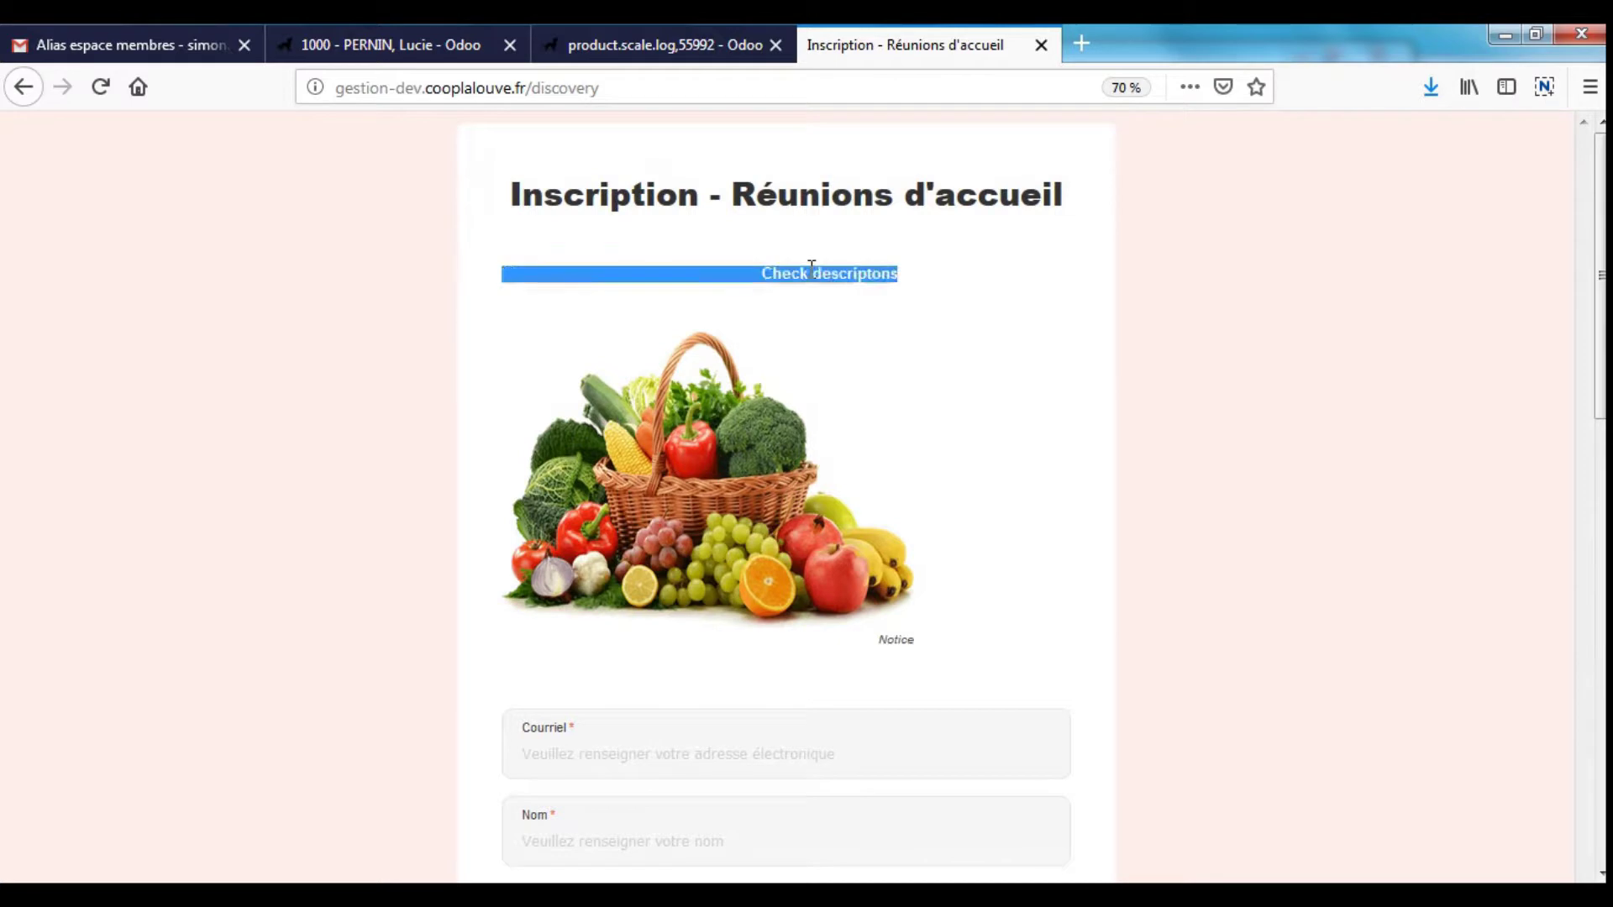
triple_click(892, 640)
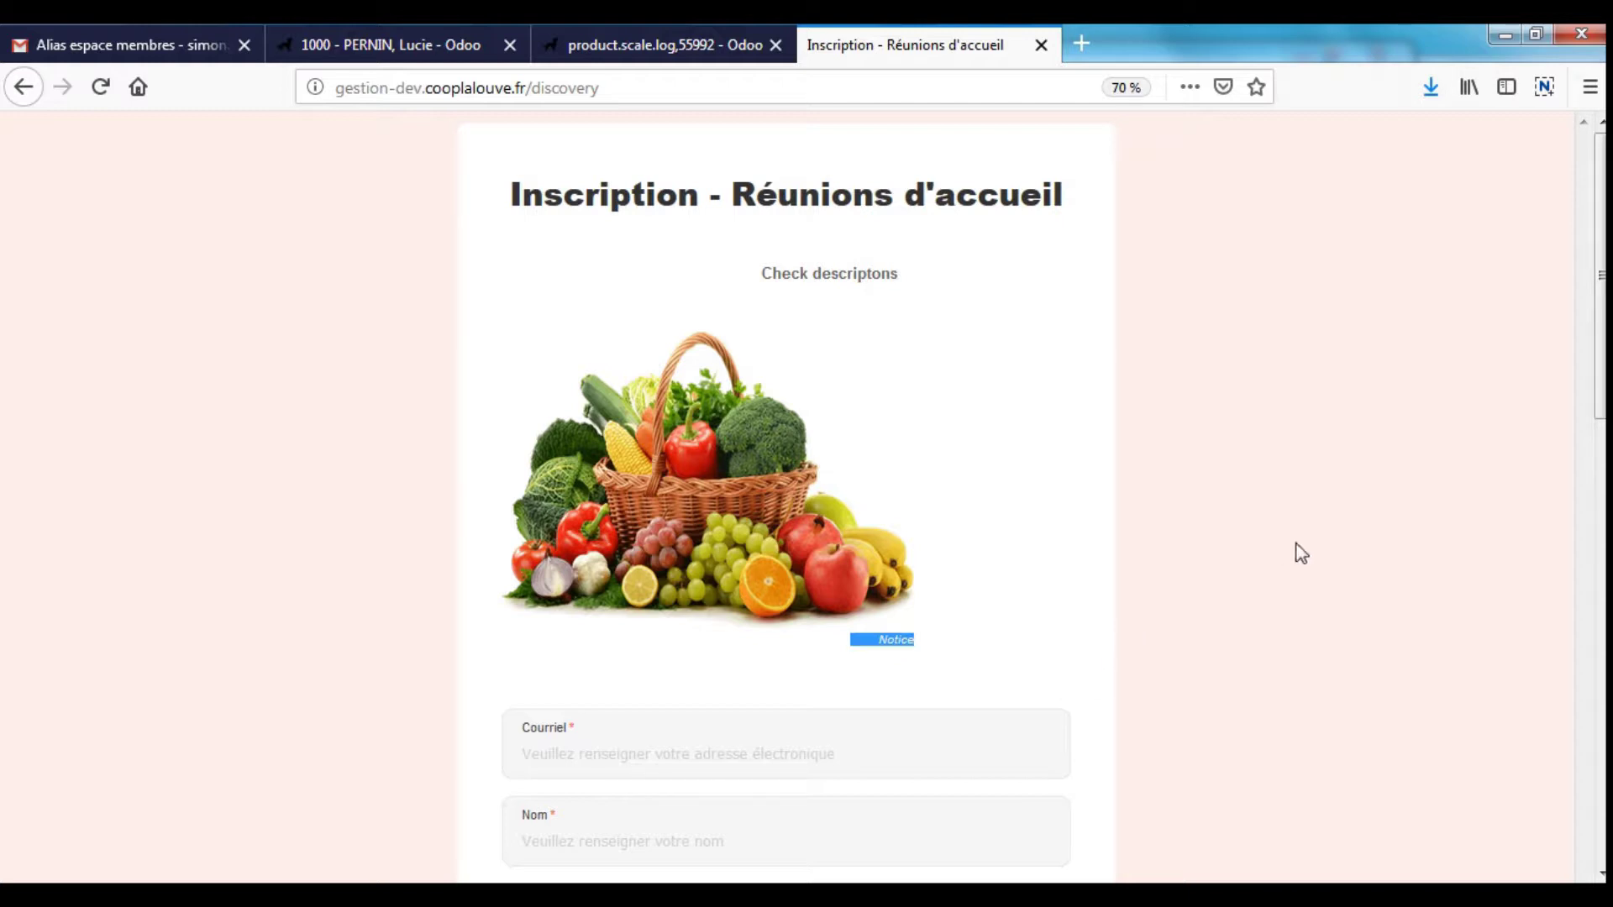
scroll(1296, 546, down, 2)
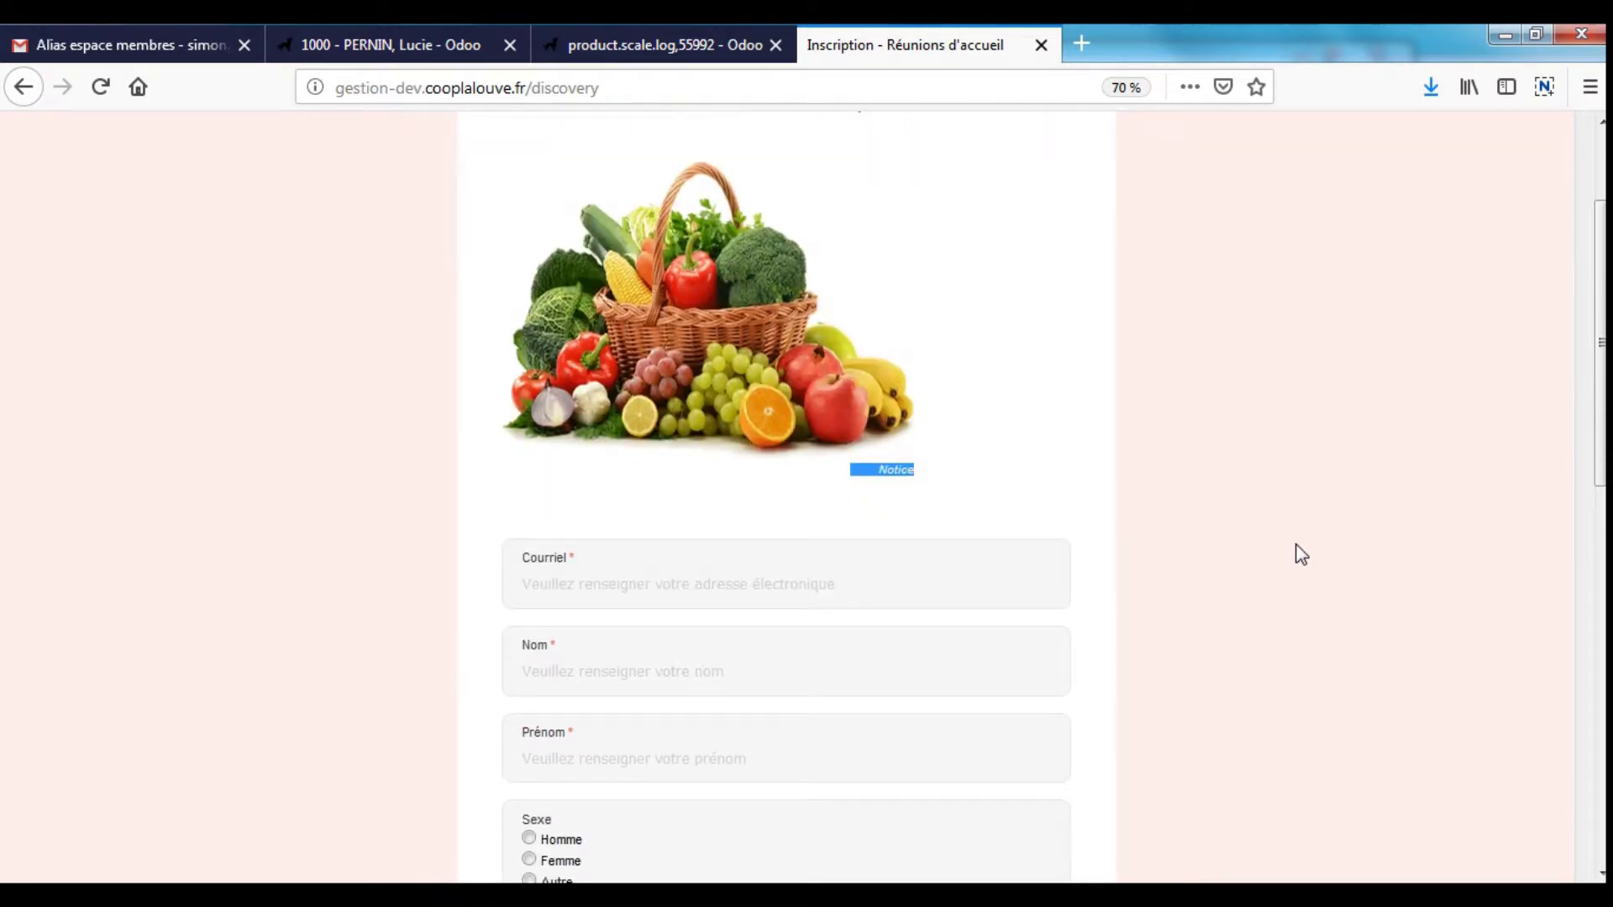
scroll(853, 537, down, 3)
- Leave Courriel, Nom and Prénom empty to trigger validation, then return to the product scale log
click(736, 335)
click(734, 419)
click(752, 506)
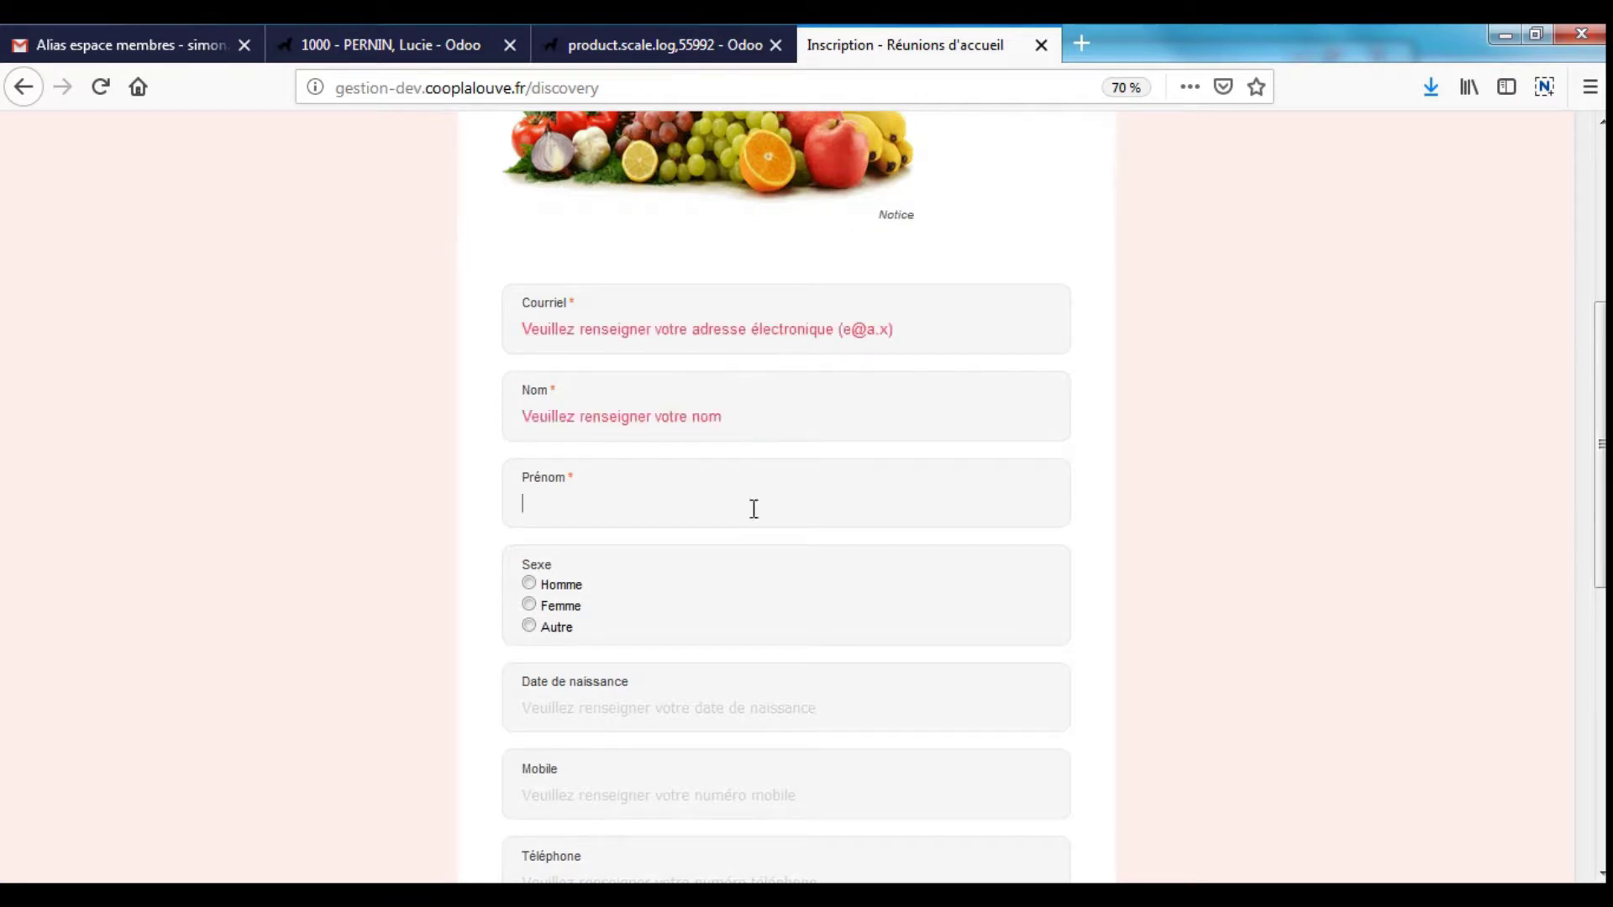
scroll(1180, 494, down, 4)
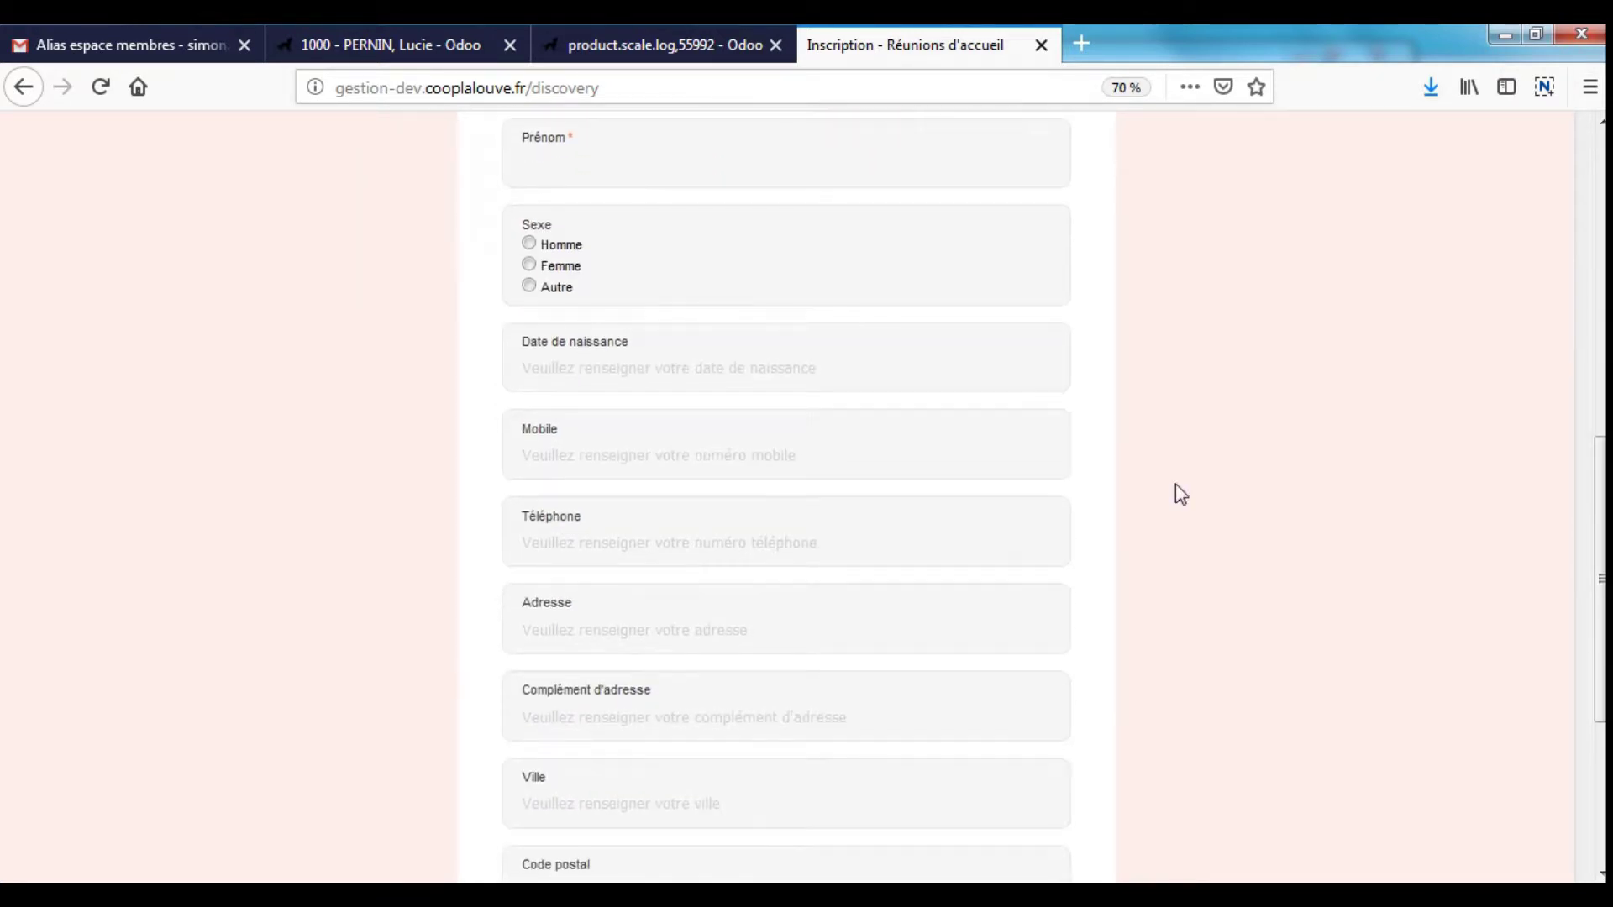
scroll(947, 828, down, 4)
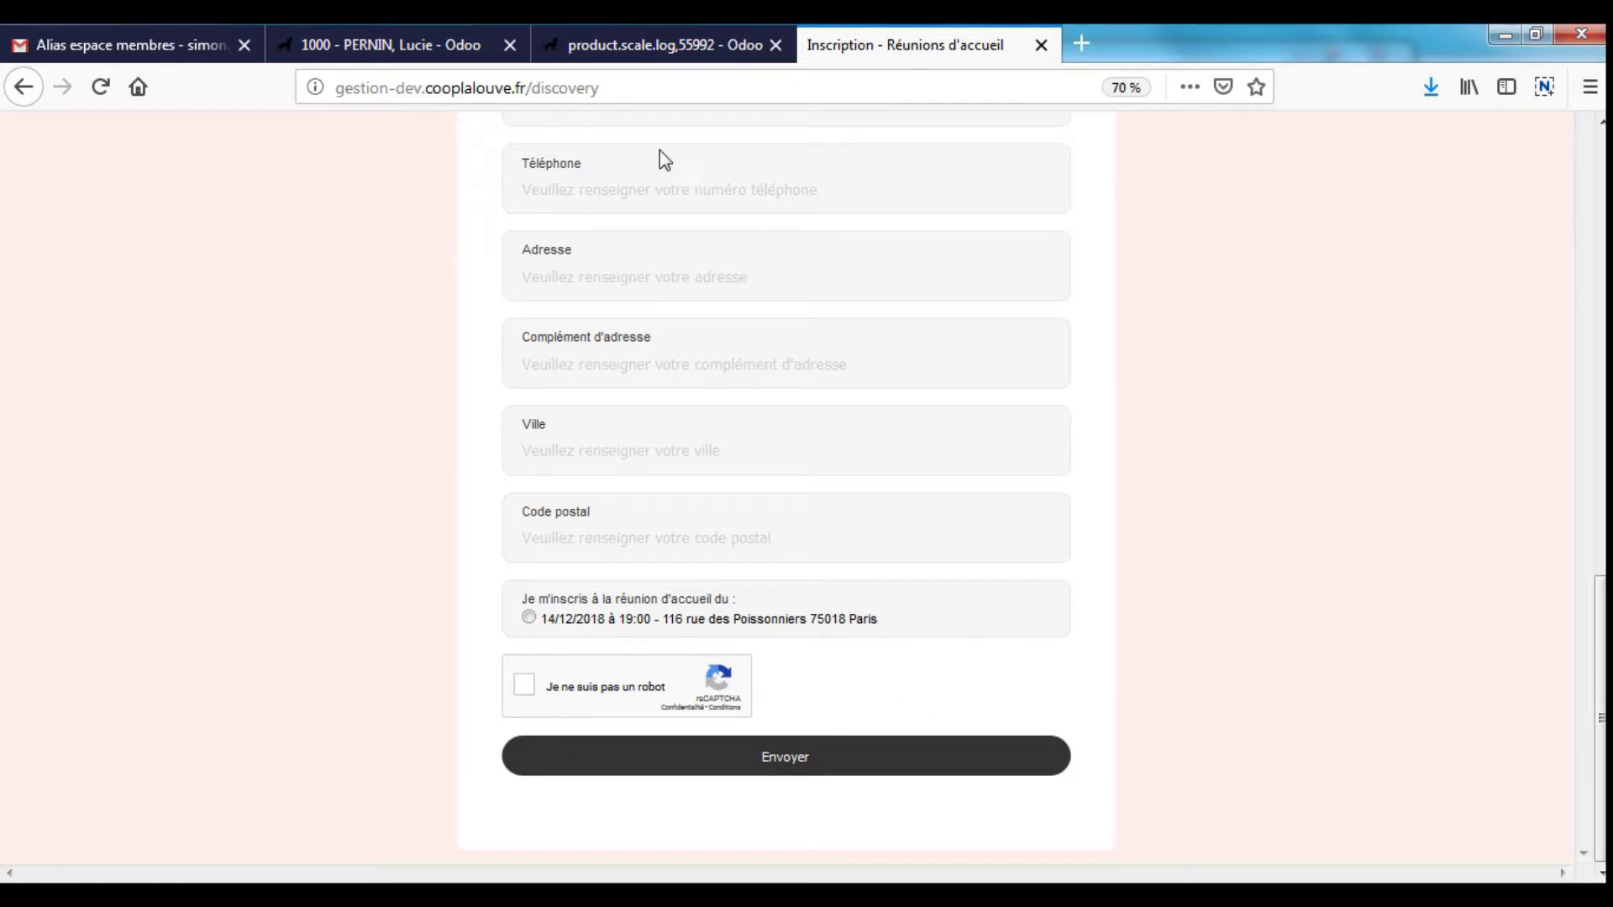
click(590, 47)
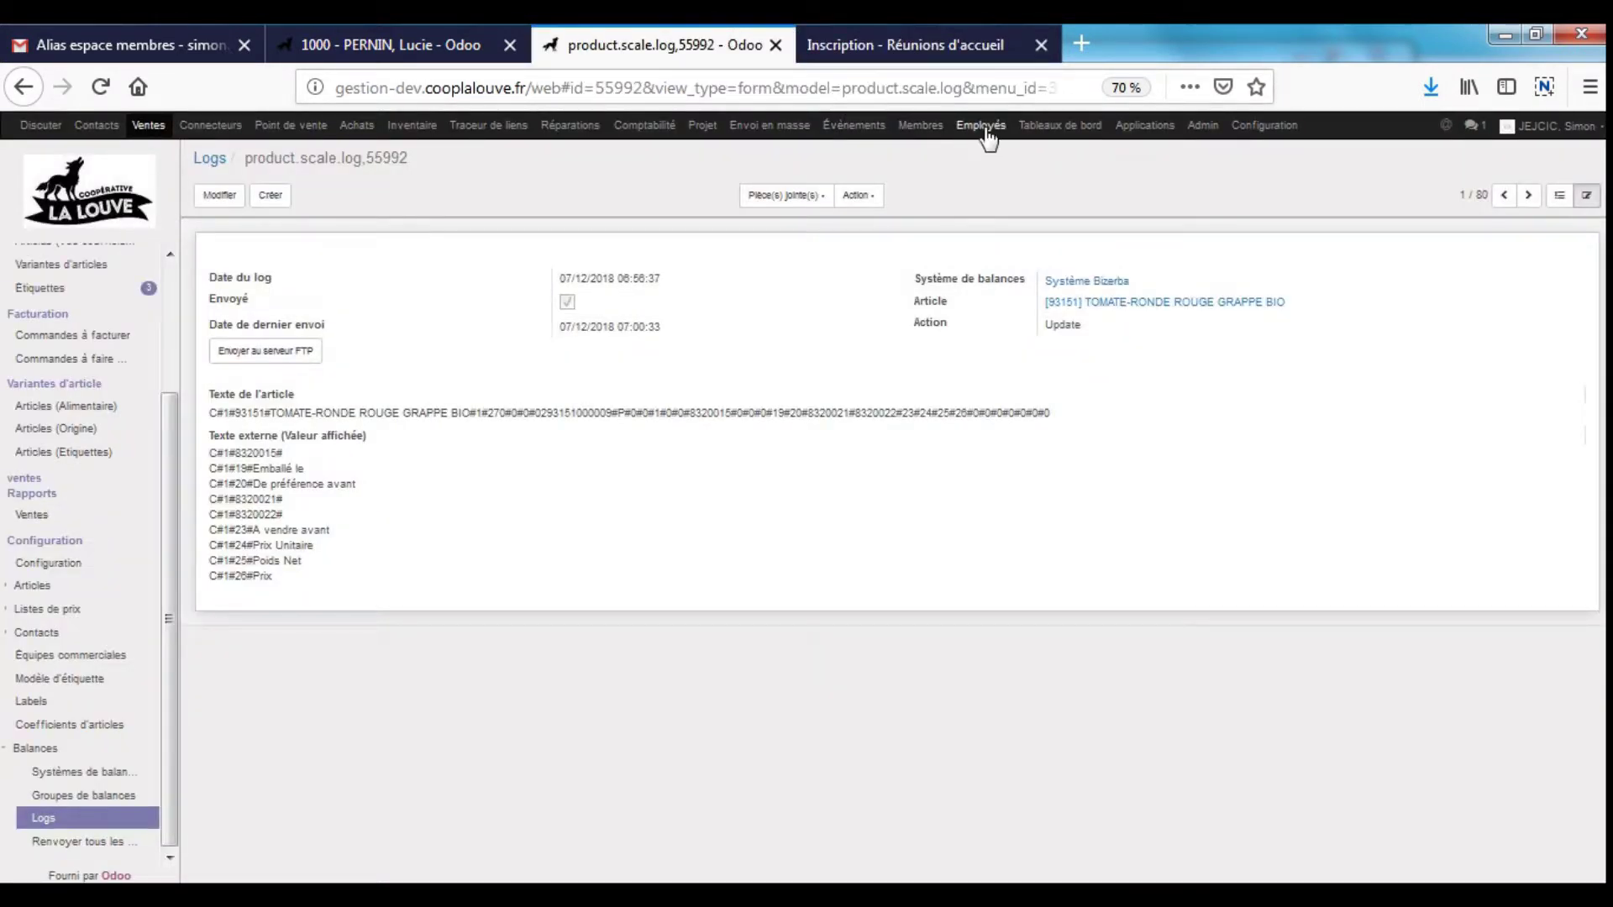
- Open the 24/05/2018 Test meeting under Réunions d'accueil, check its times, then return to the registration form
click(862, 128)
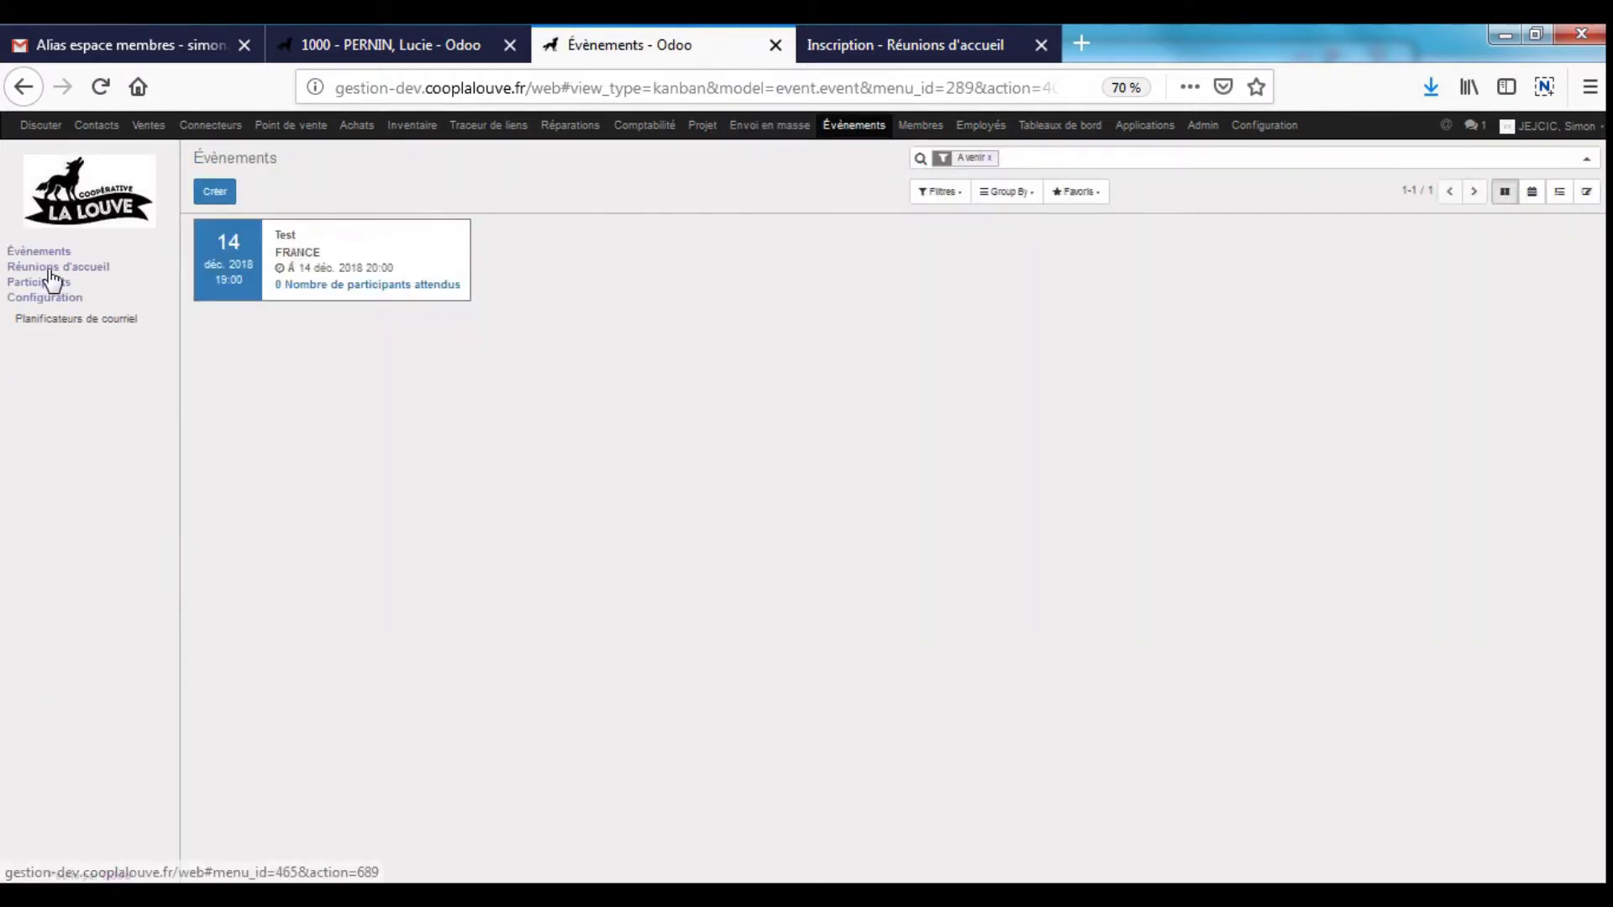
click(49, 267)
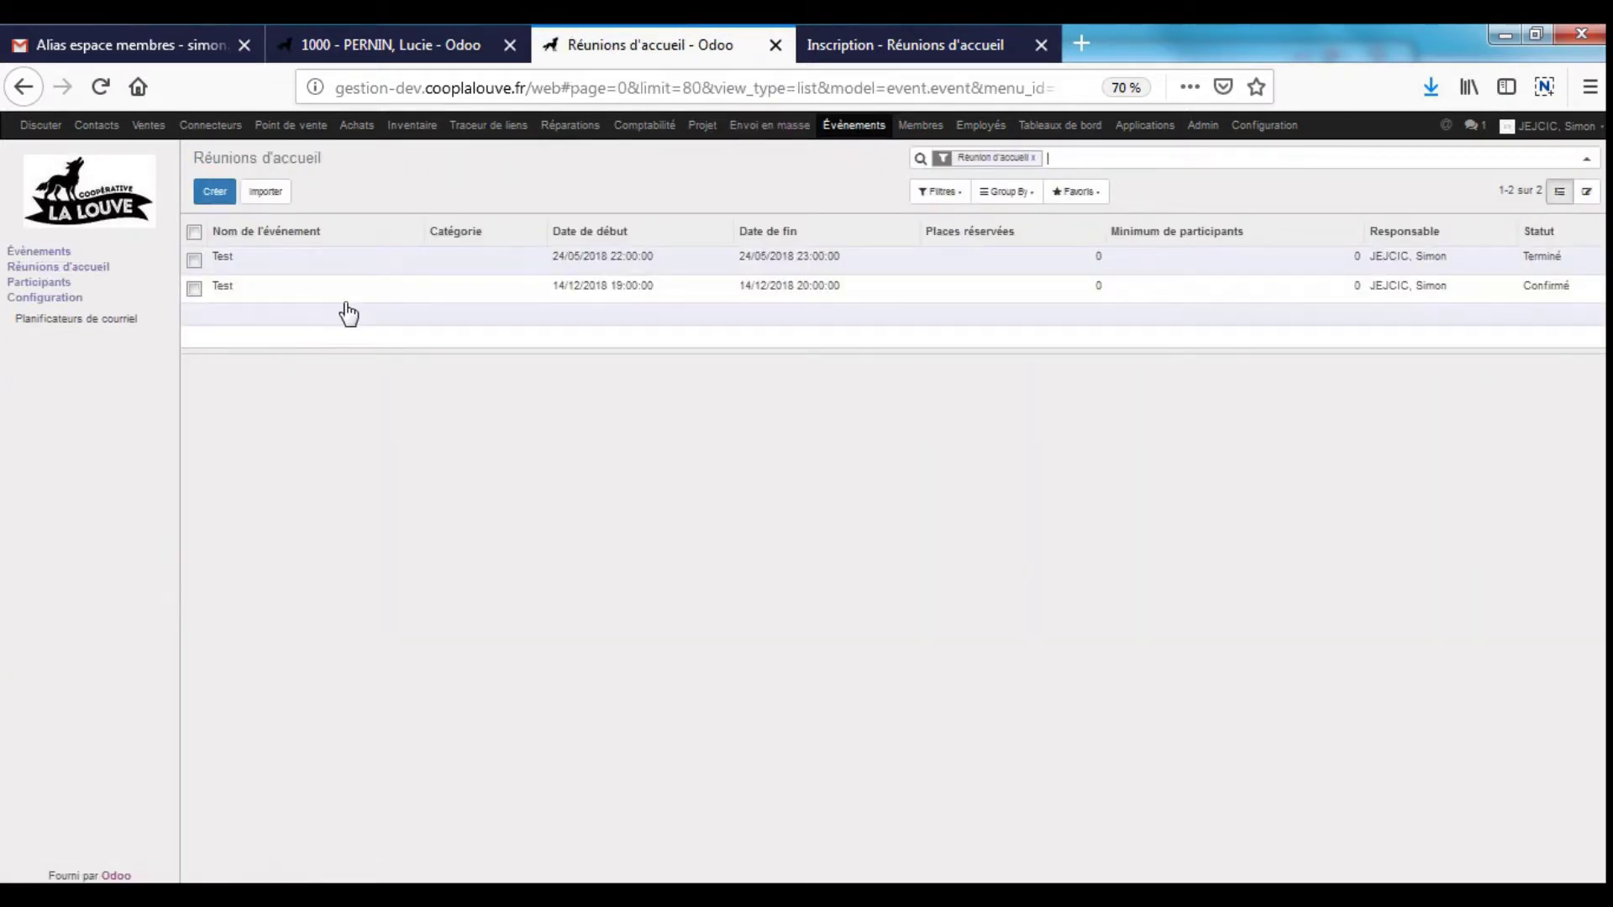
click(577, 290)
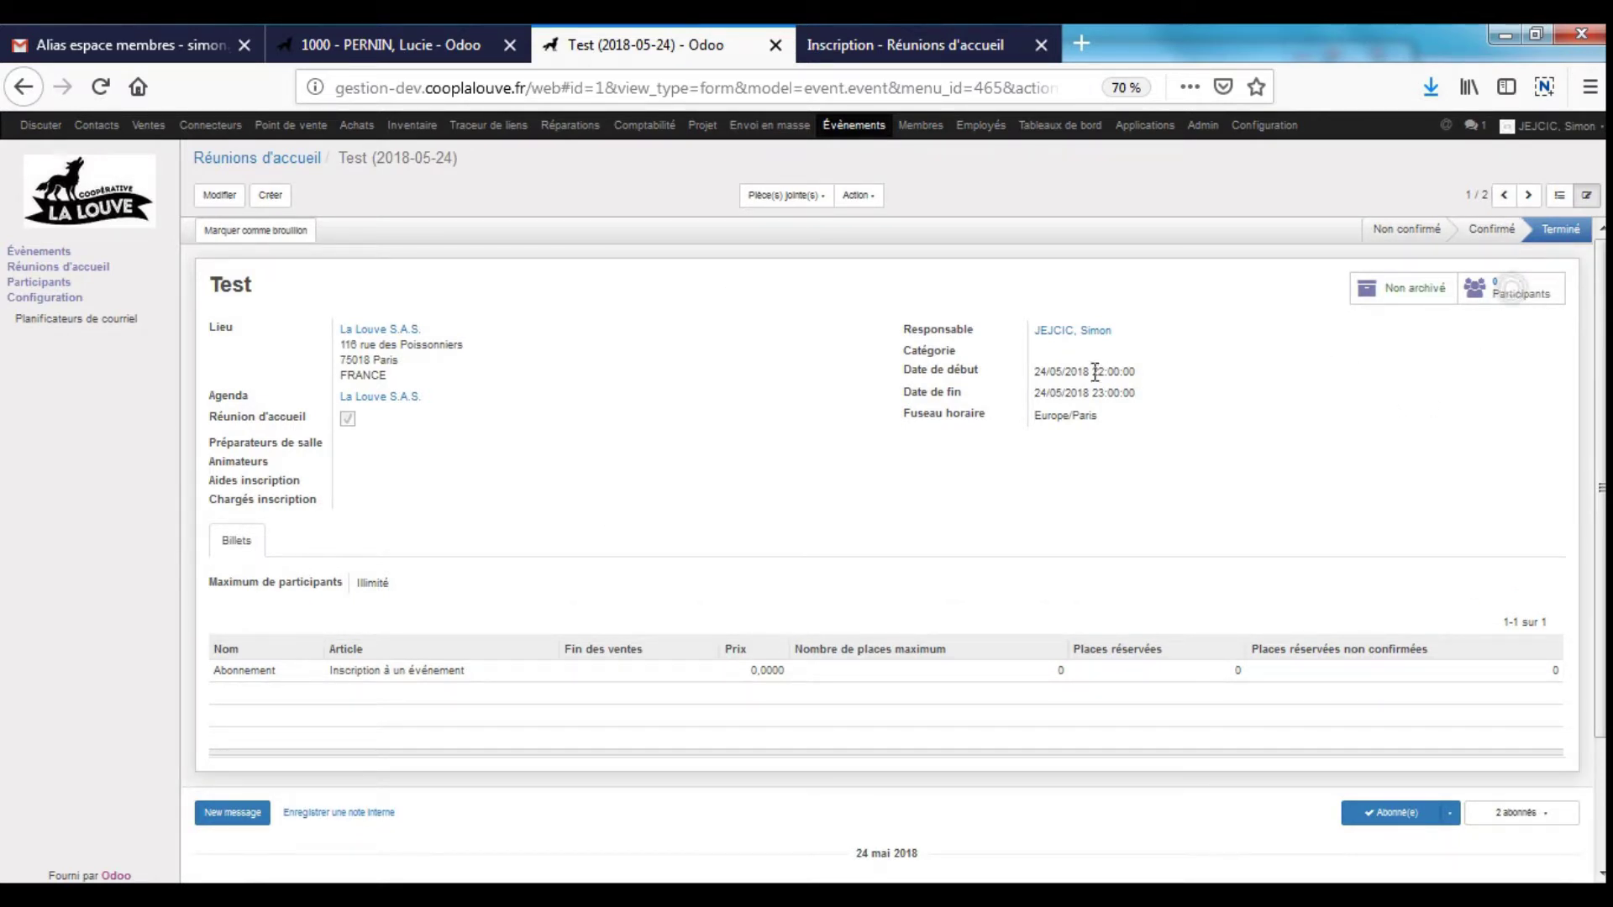
drag(1089, 371, 1192, 425)
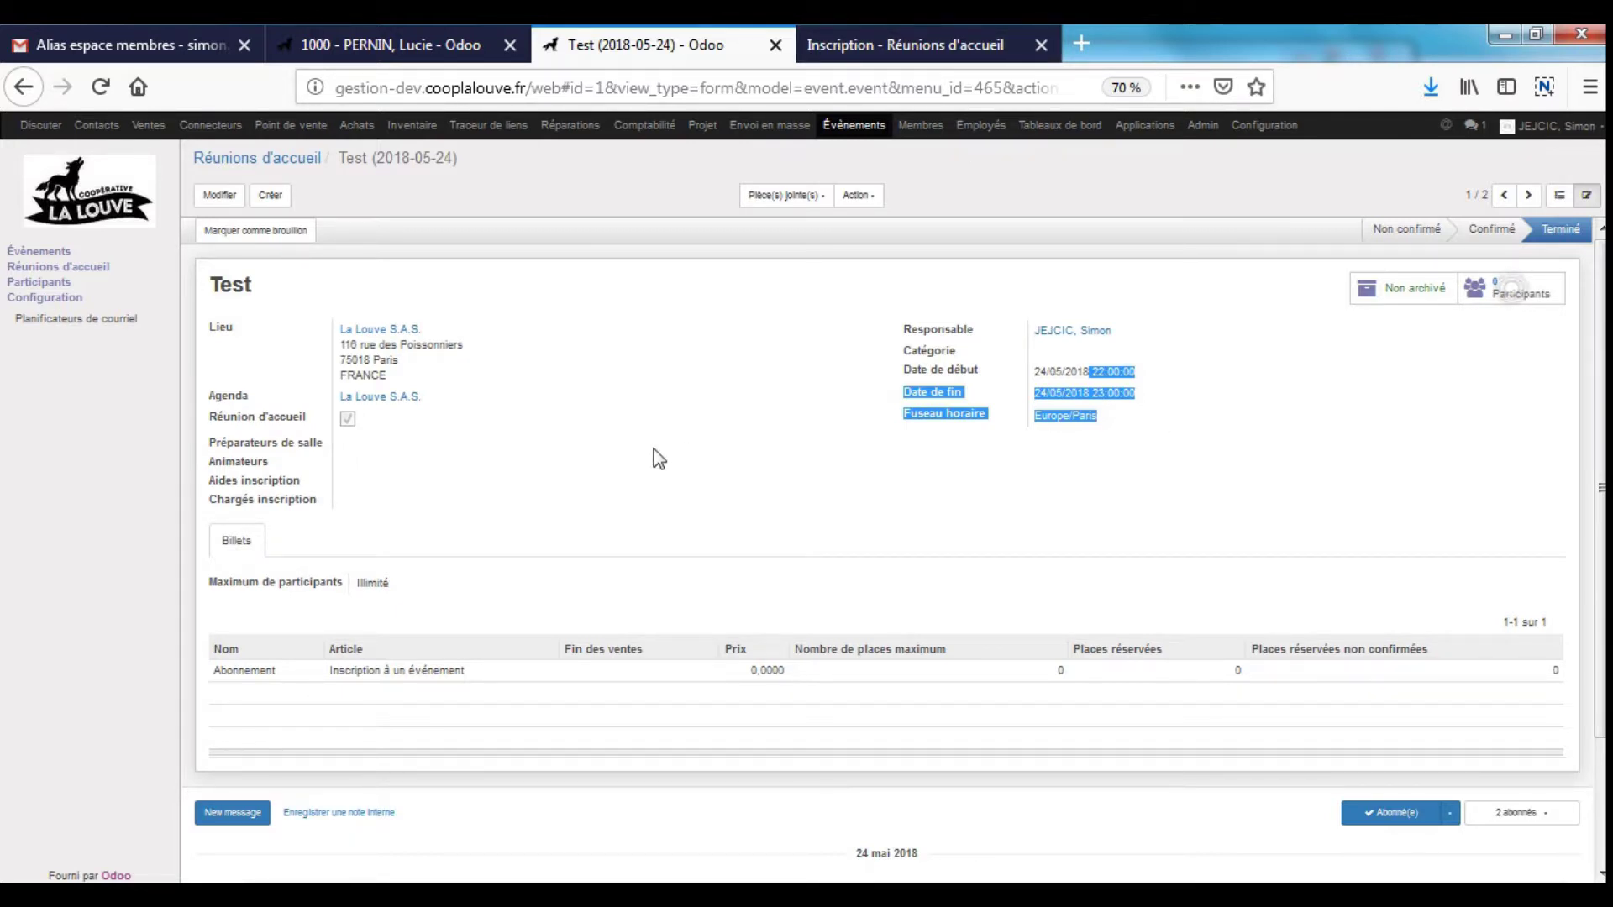
click(862, 34)
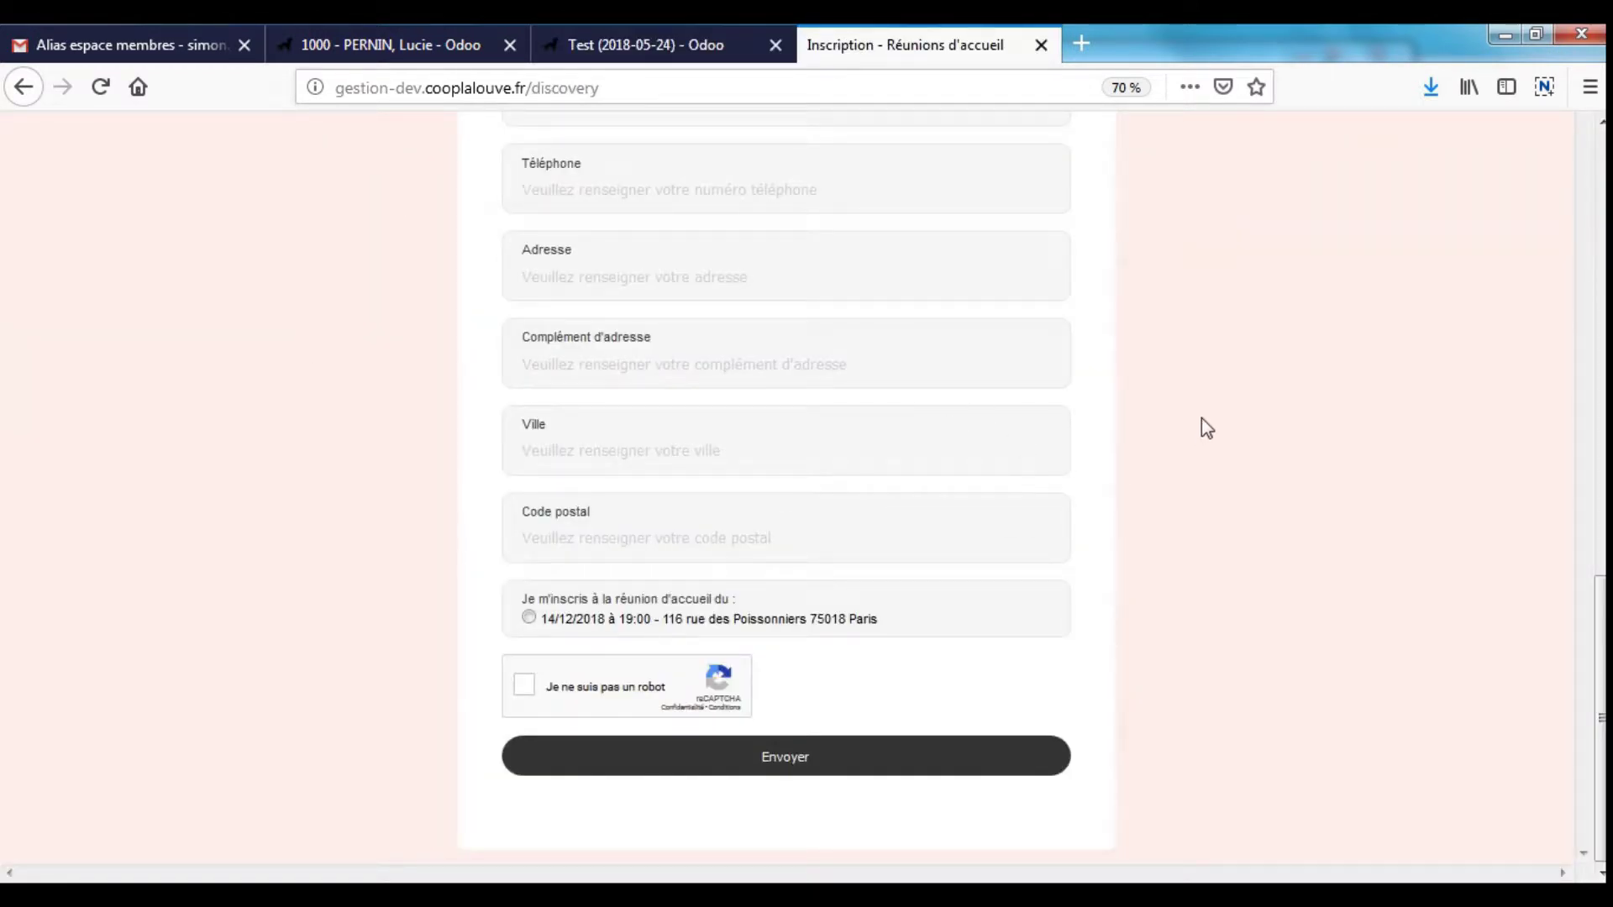
- Compare the registration form with the Test (2018-05-24) meeting, then return to the member record
scroll(1203, 417, up, 6)
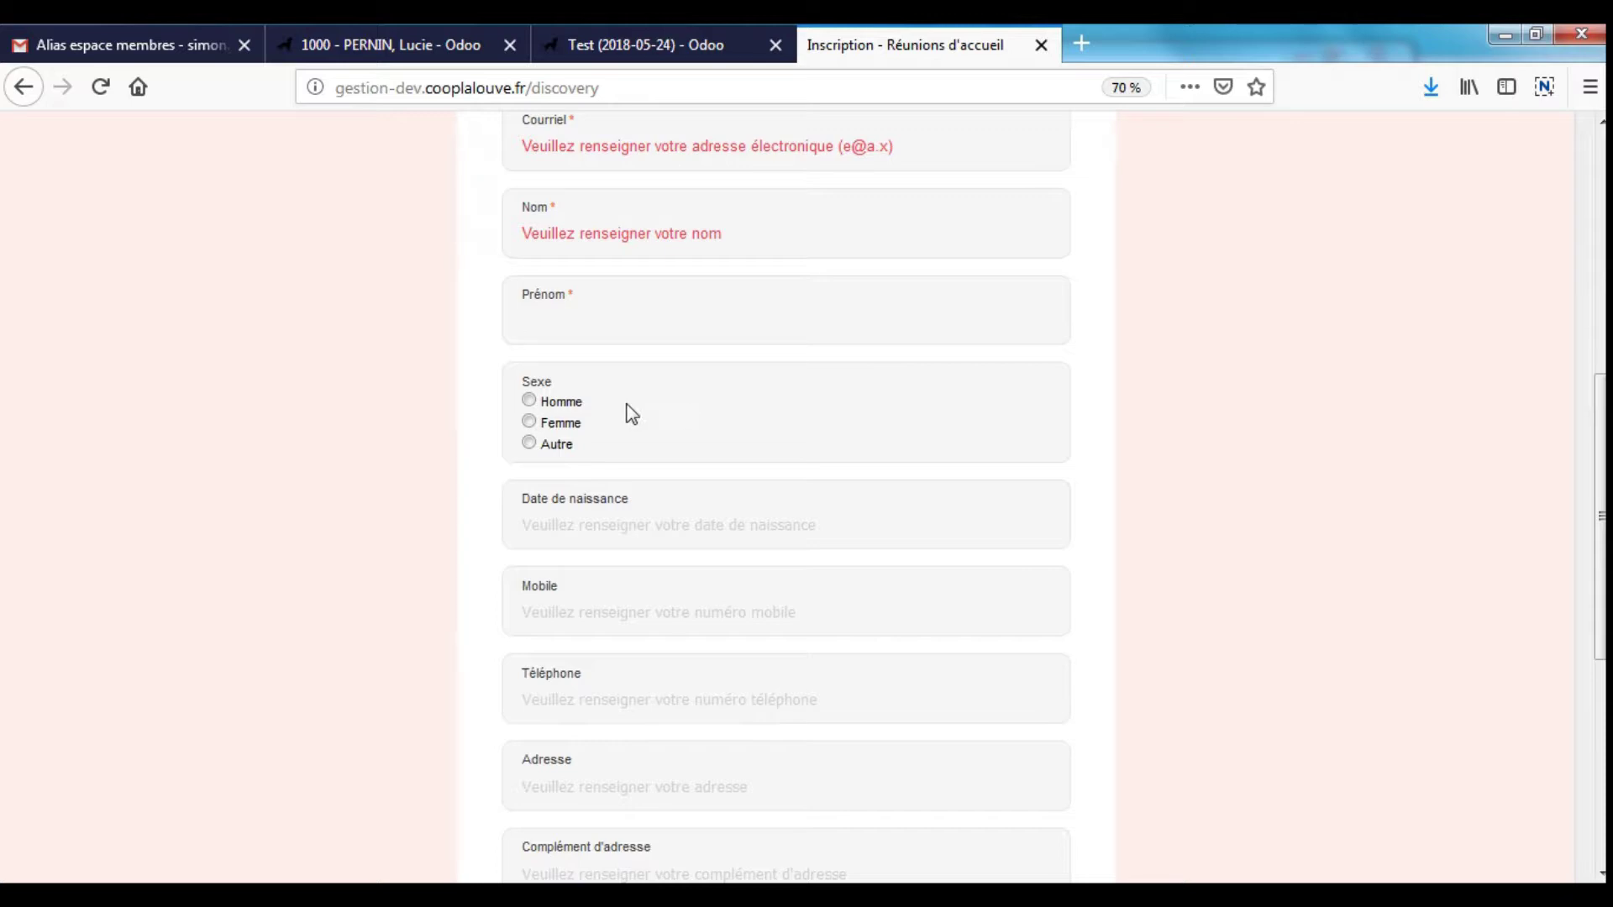
click(709, 45)
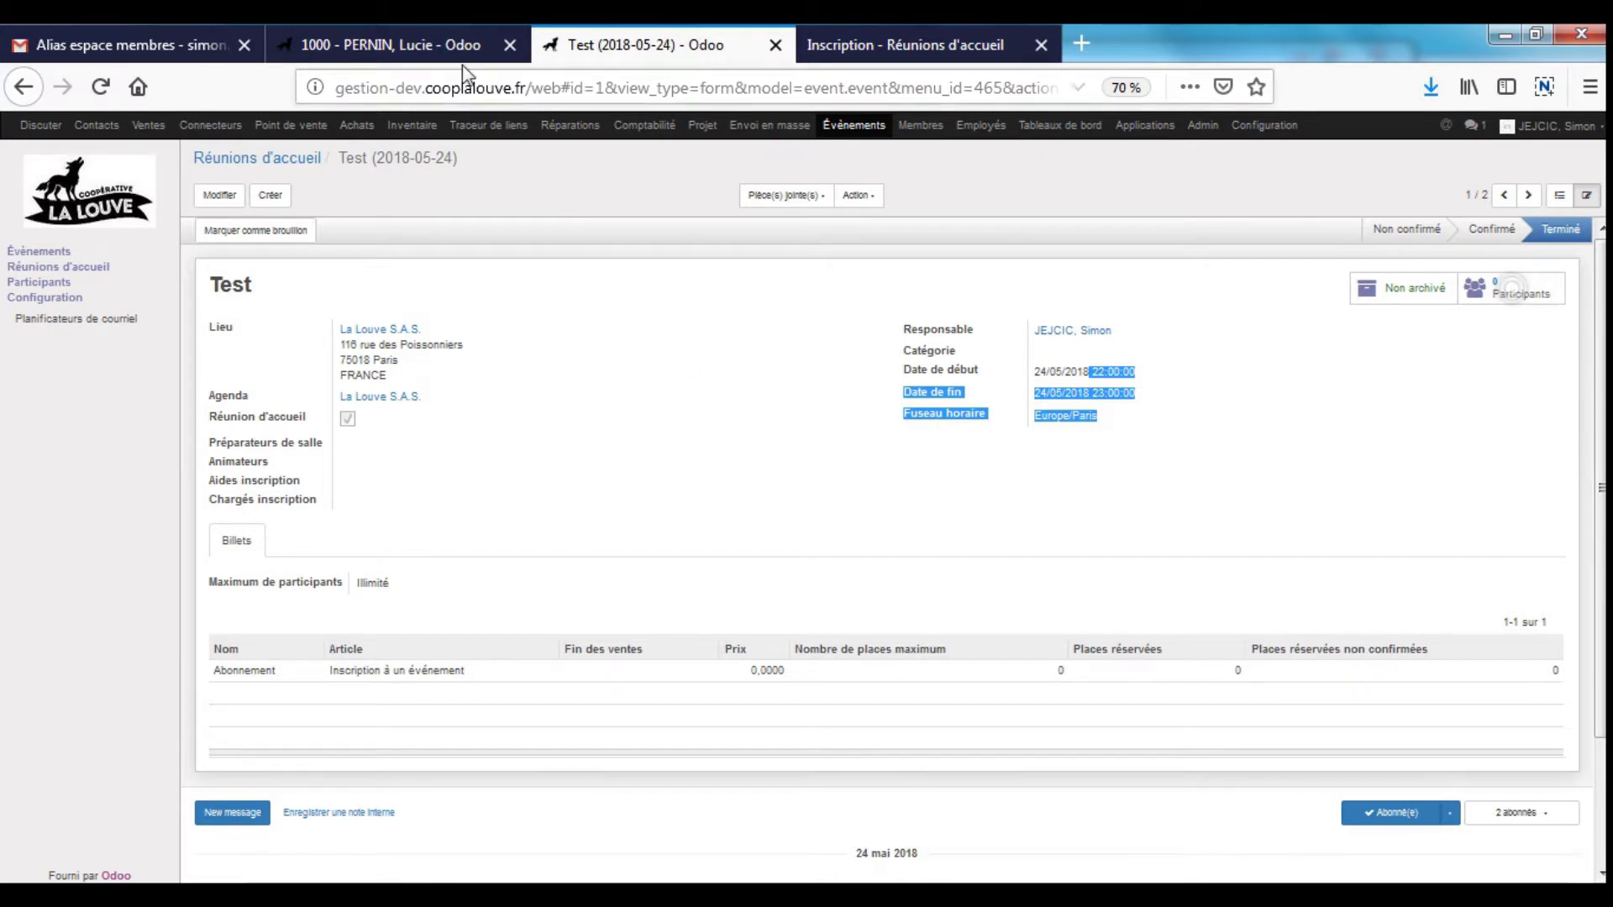
click(378, 44)
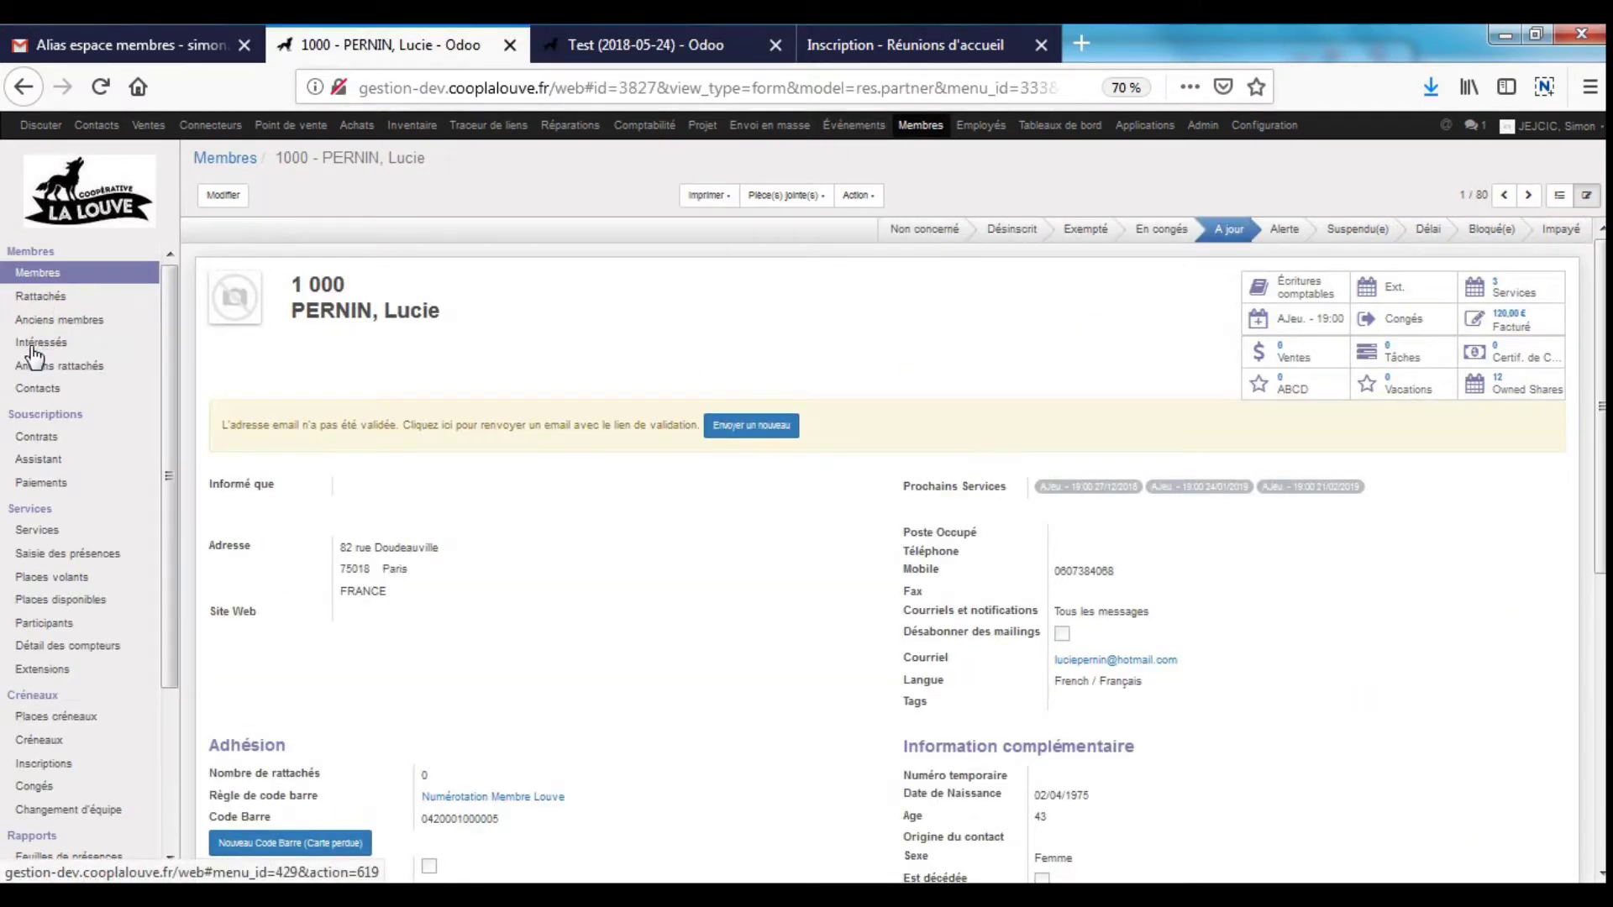
- Open an interested person's contact record from the Intéressés list
drag(14, 345, 89, 347)
click(52, 344)
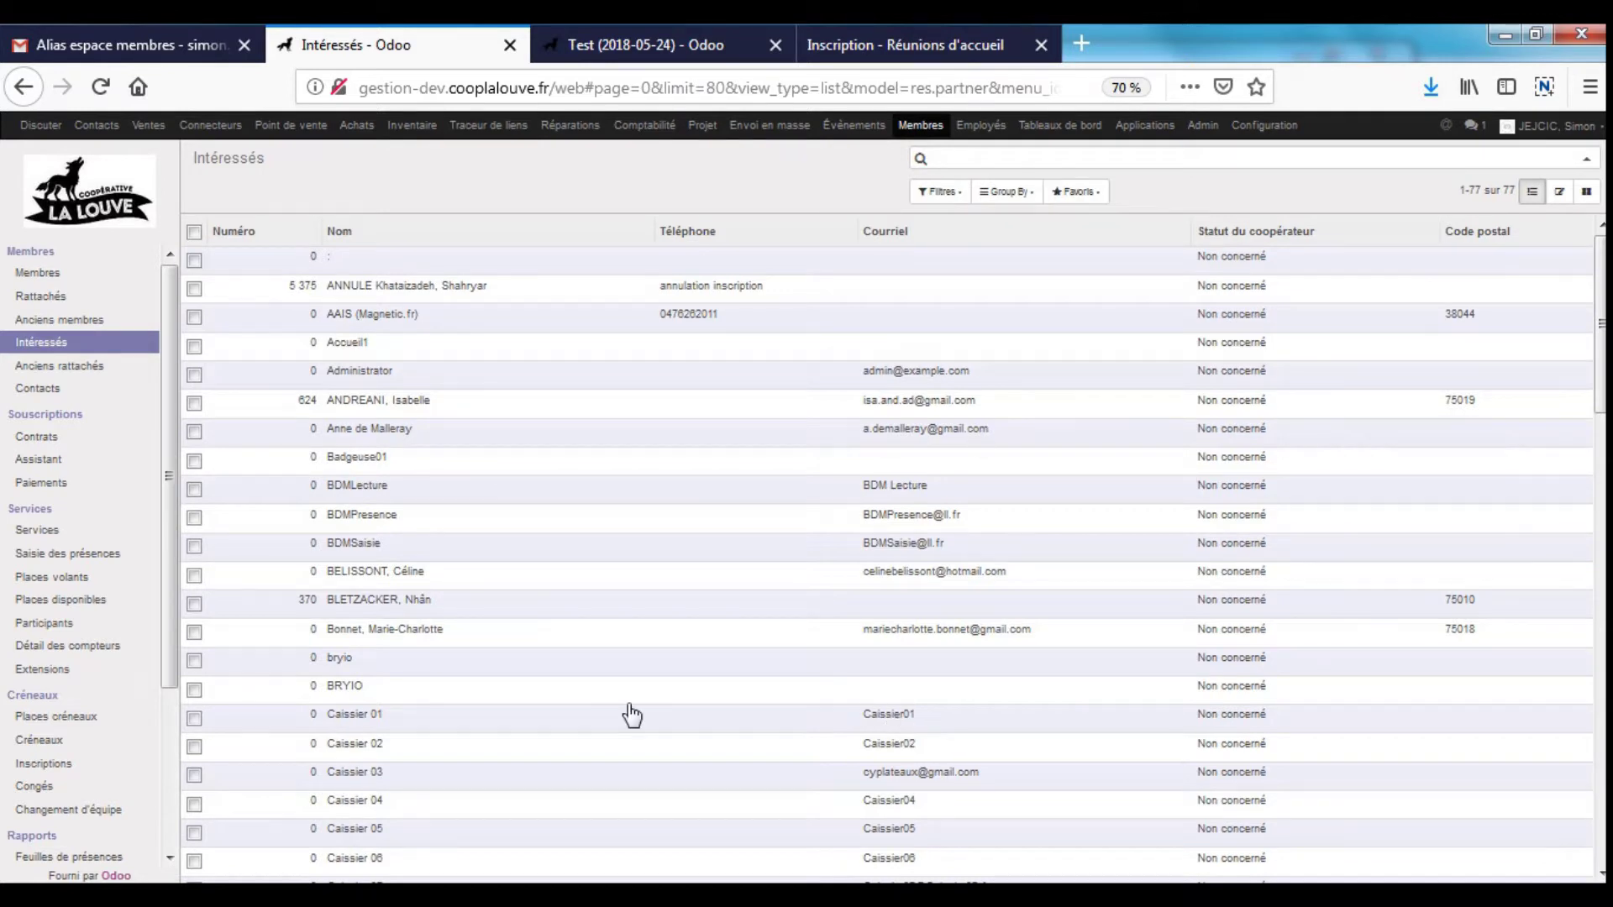
click(1092, 643)
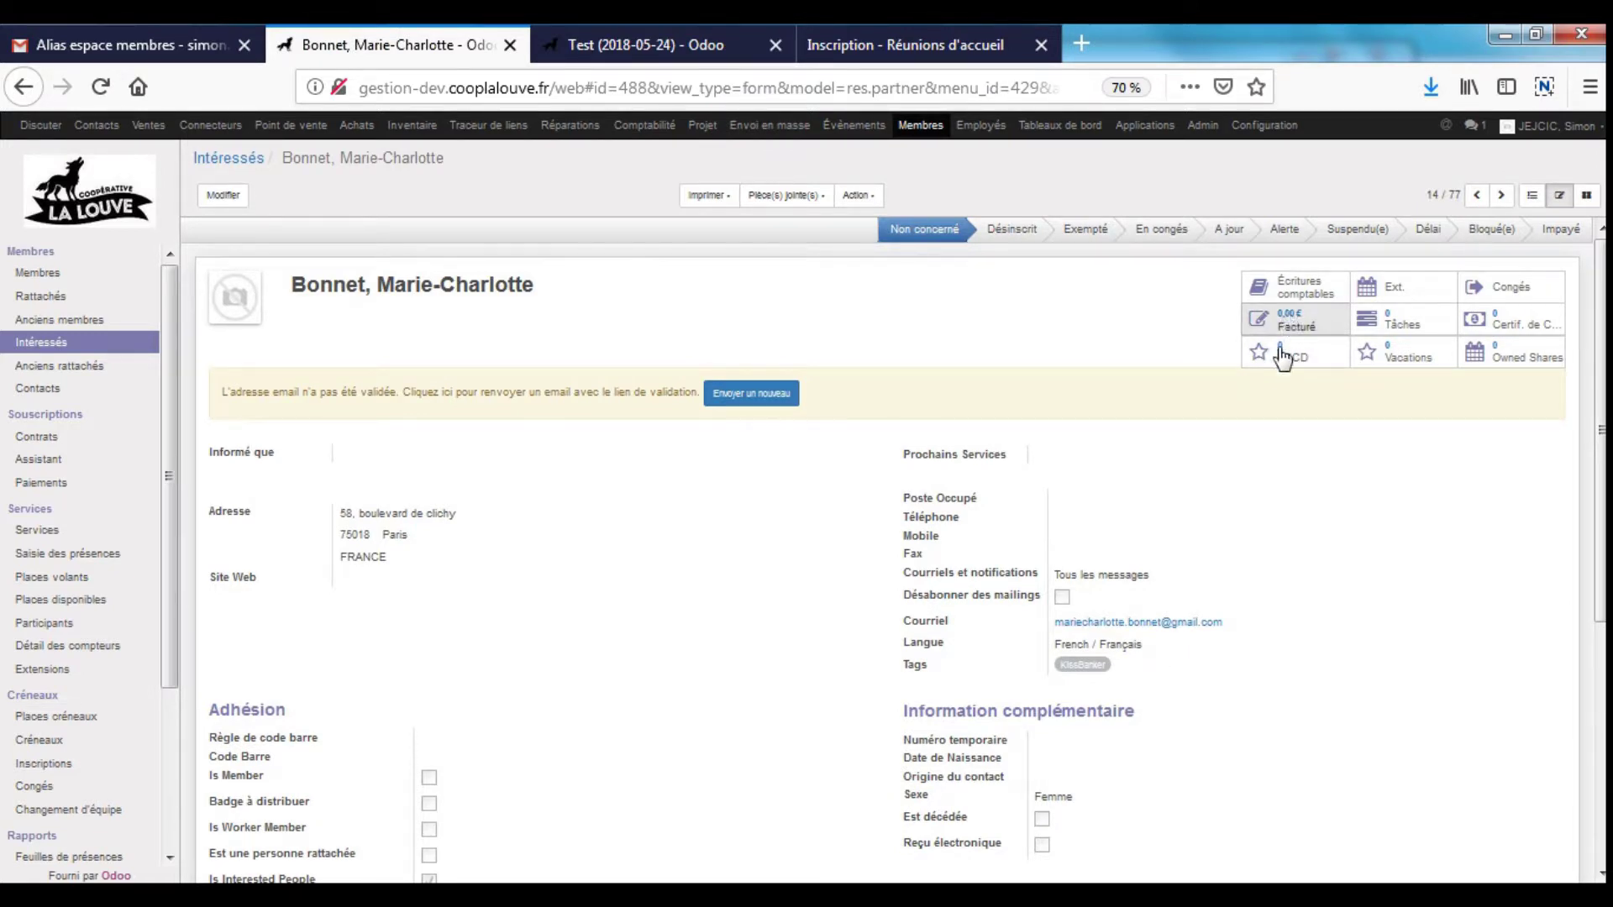
scroll(1304, 599, down, 2)
scroll(1301, 596, down, 3)
scroll(1305, 470, up, 5)
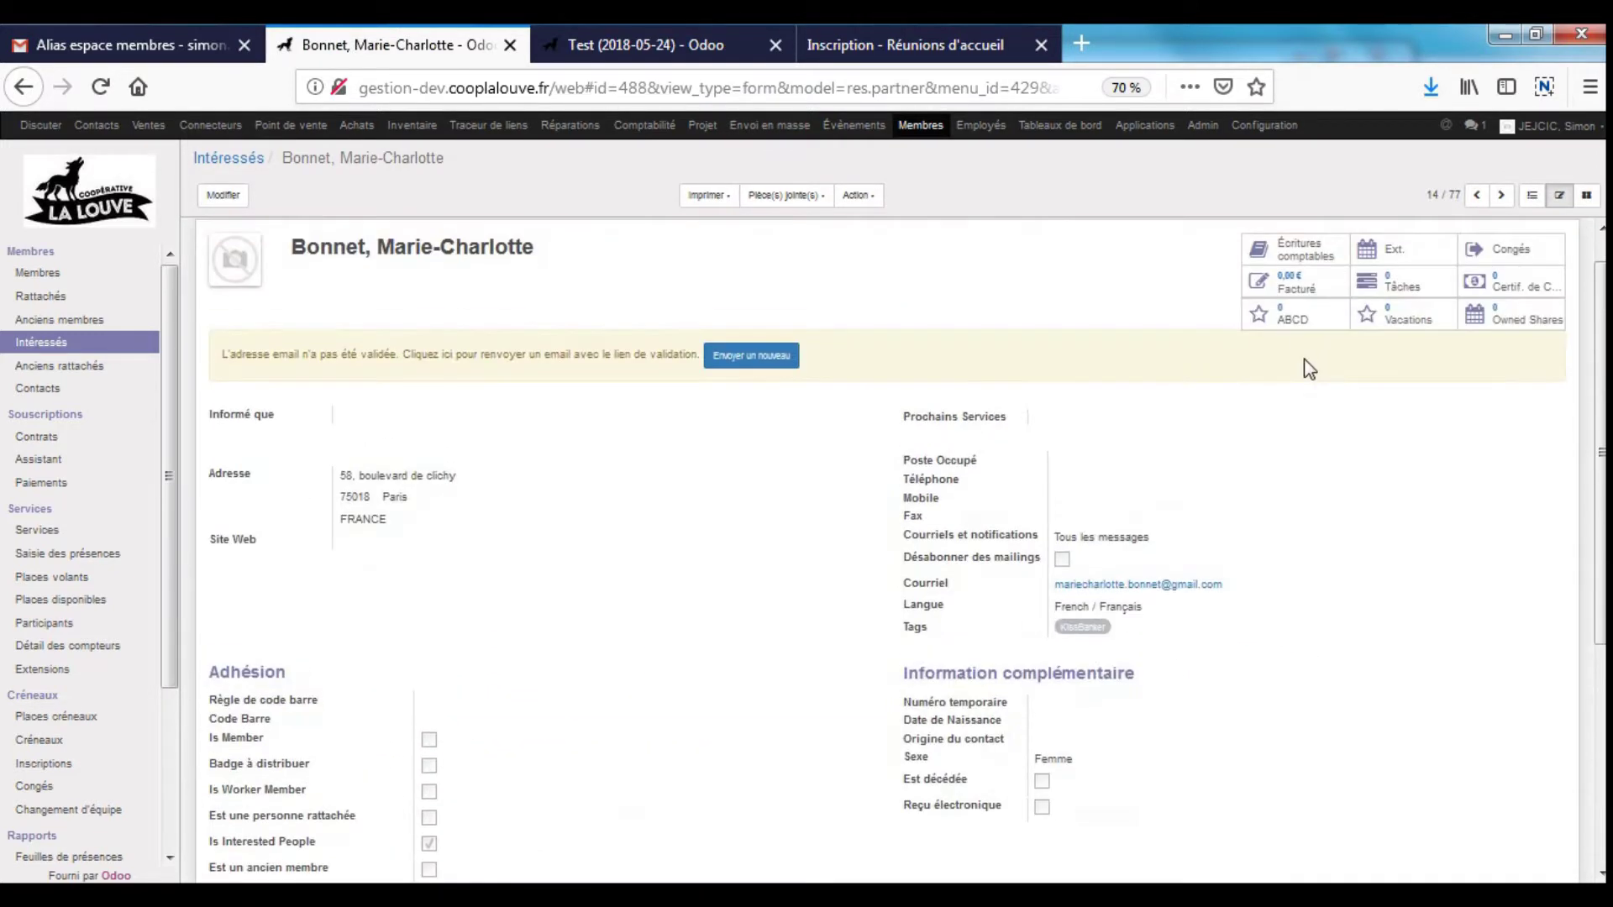
- Confirm the contact has nothing under Facturé and no Écritures comptables
click(1298, 284)
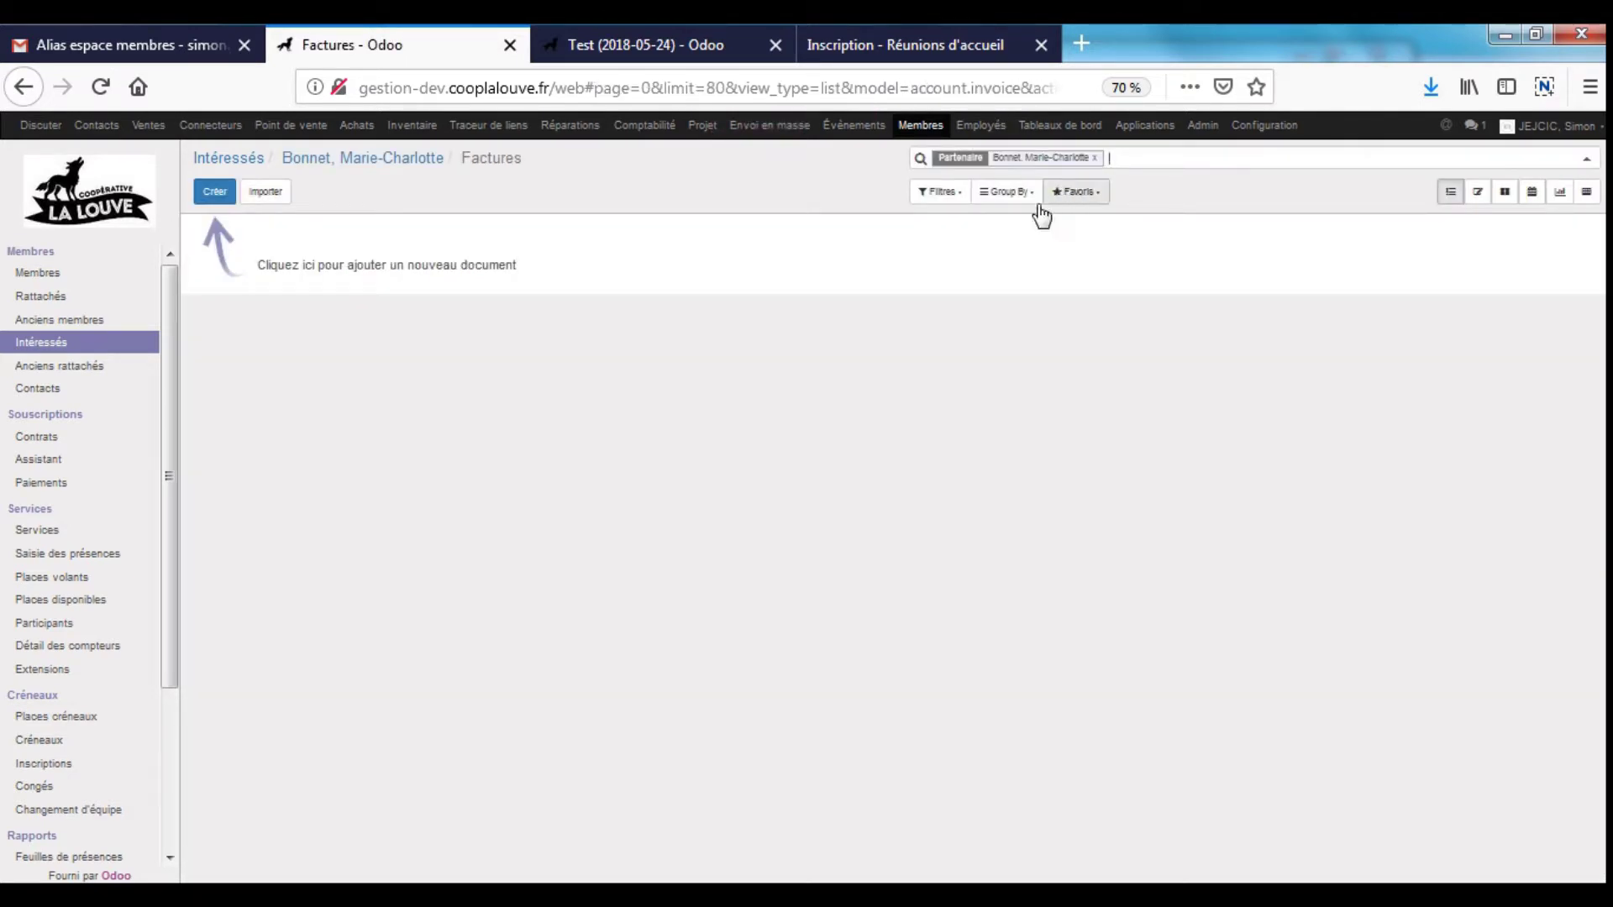
click(357, 158)
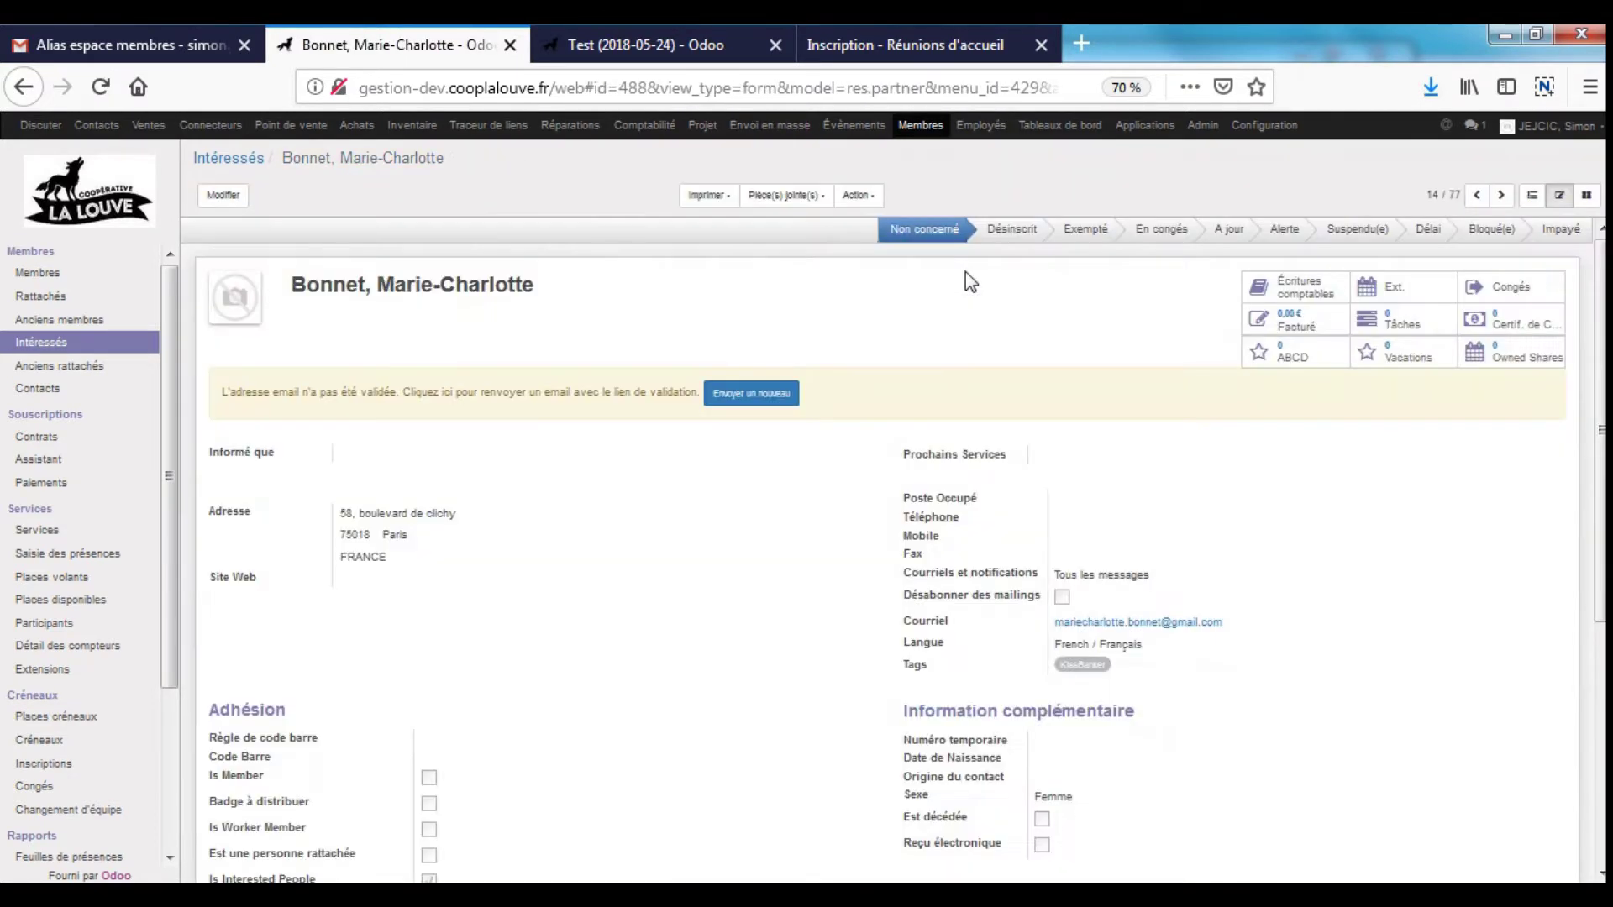
click(1306, 287)
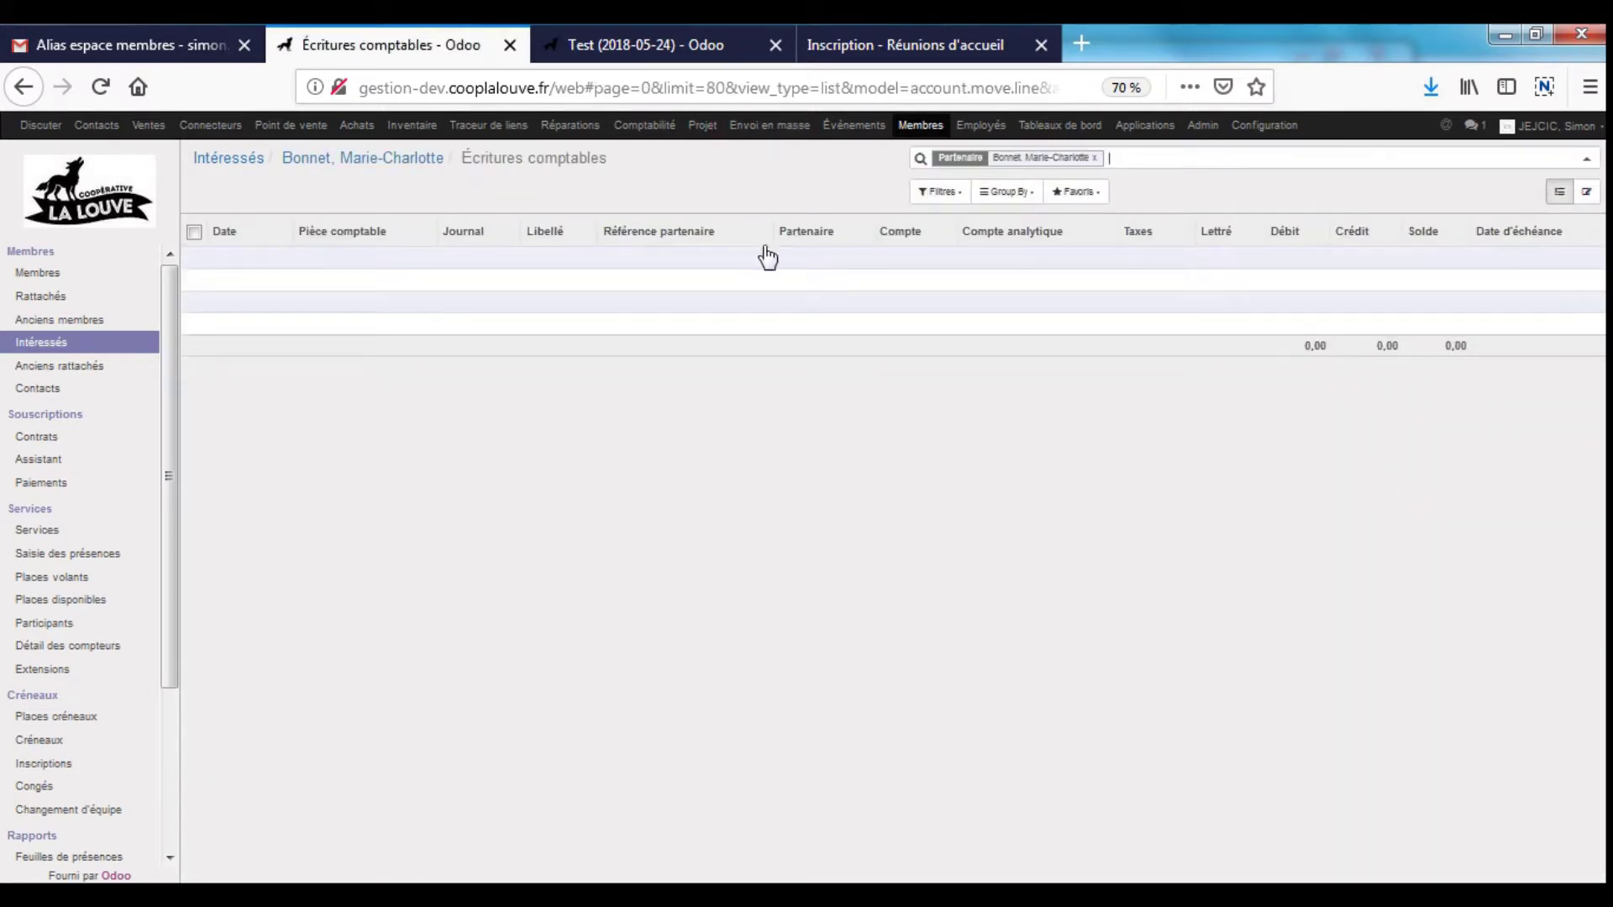
click(385, 167)
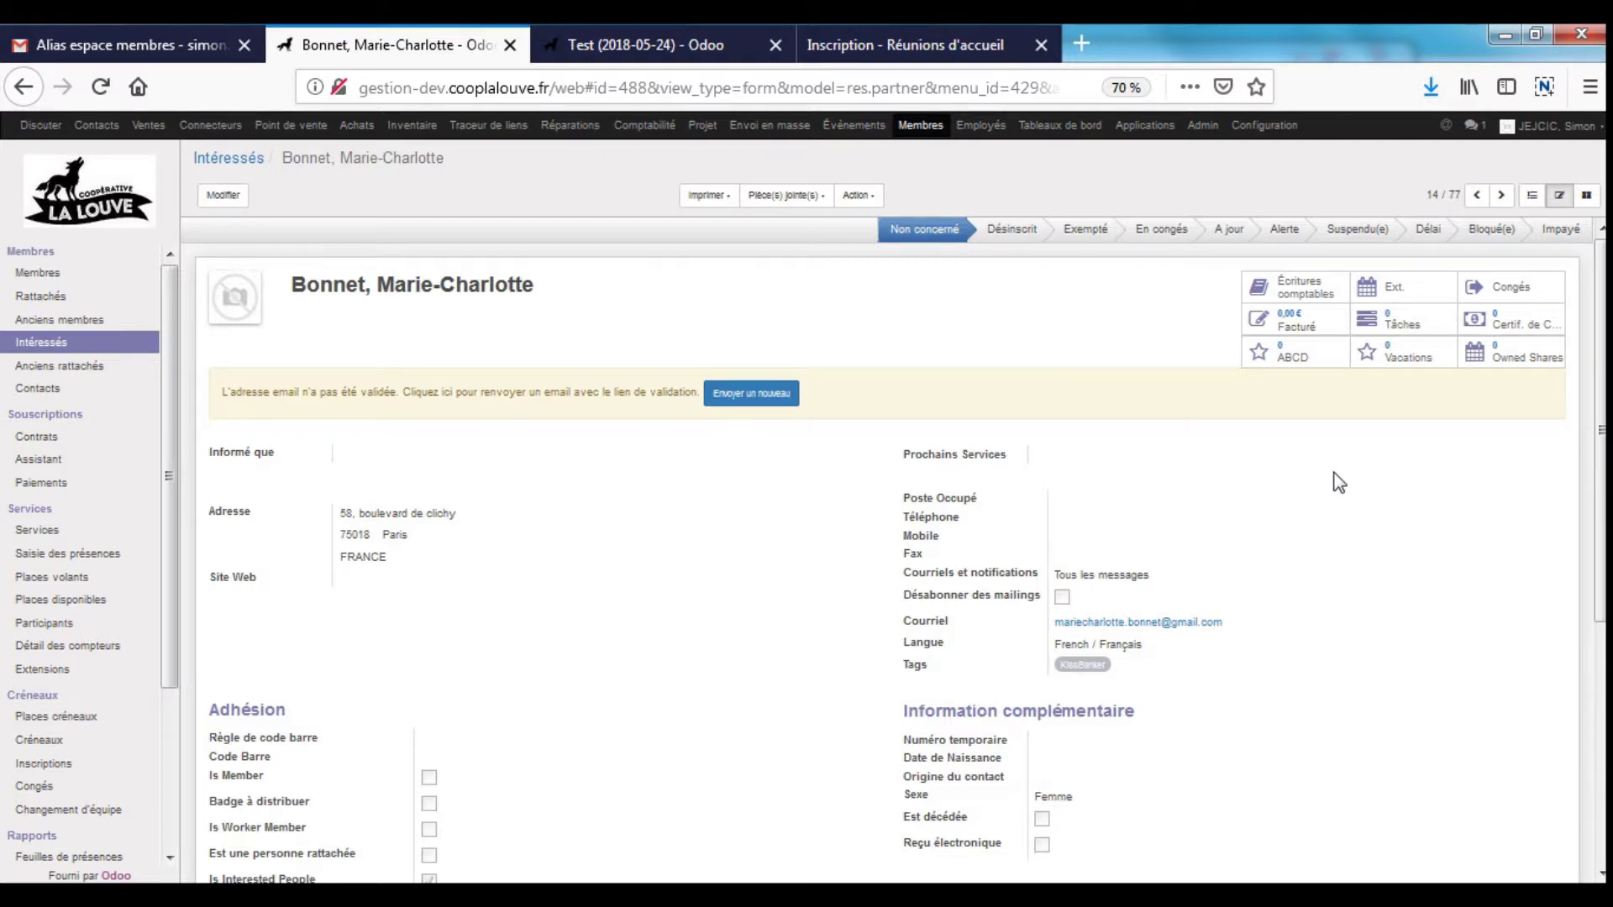
scroll(1335, 482, down, 5)
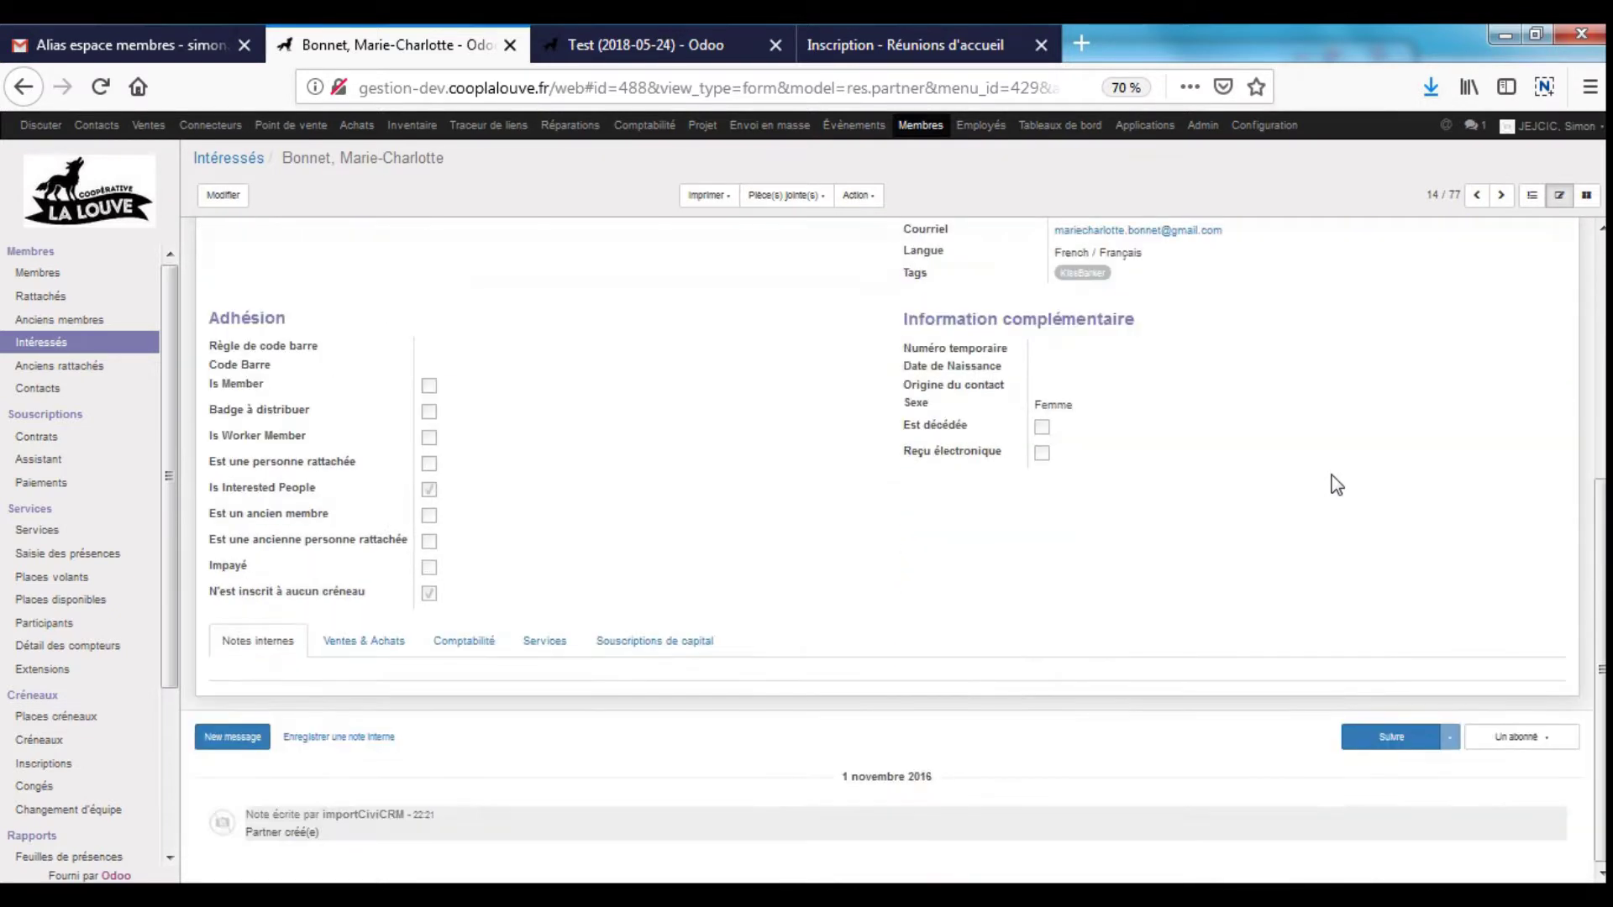
- Start a new capital subscription dated 11/12/2018 for 10 shares
click(638, 643)
click(1007, 746)
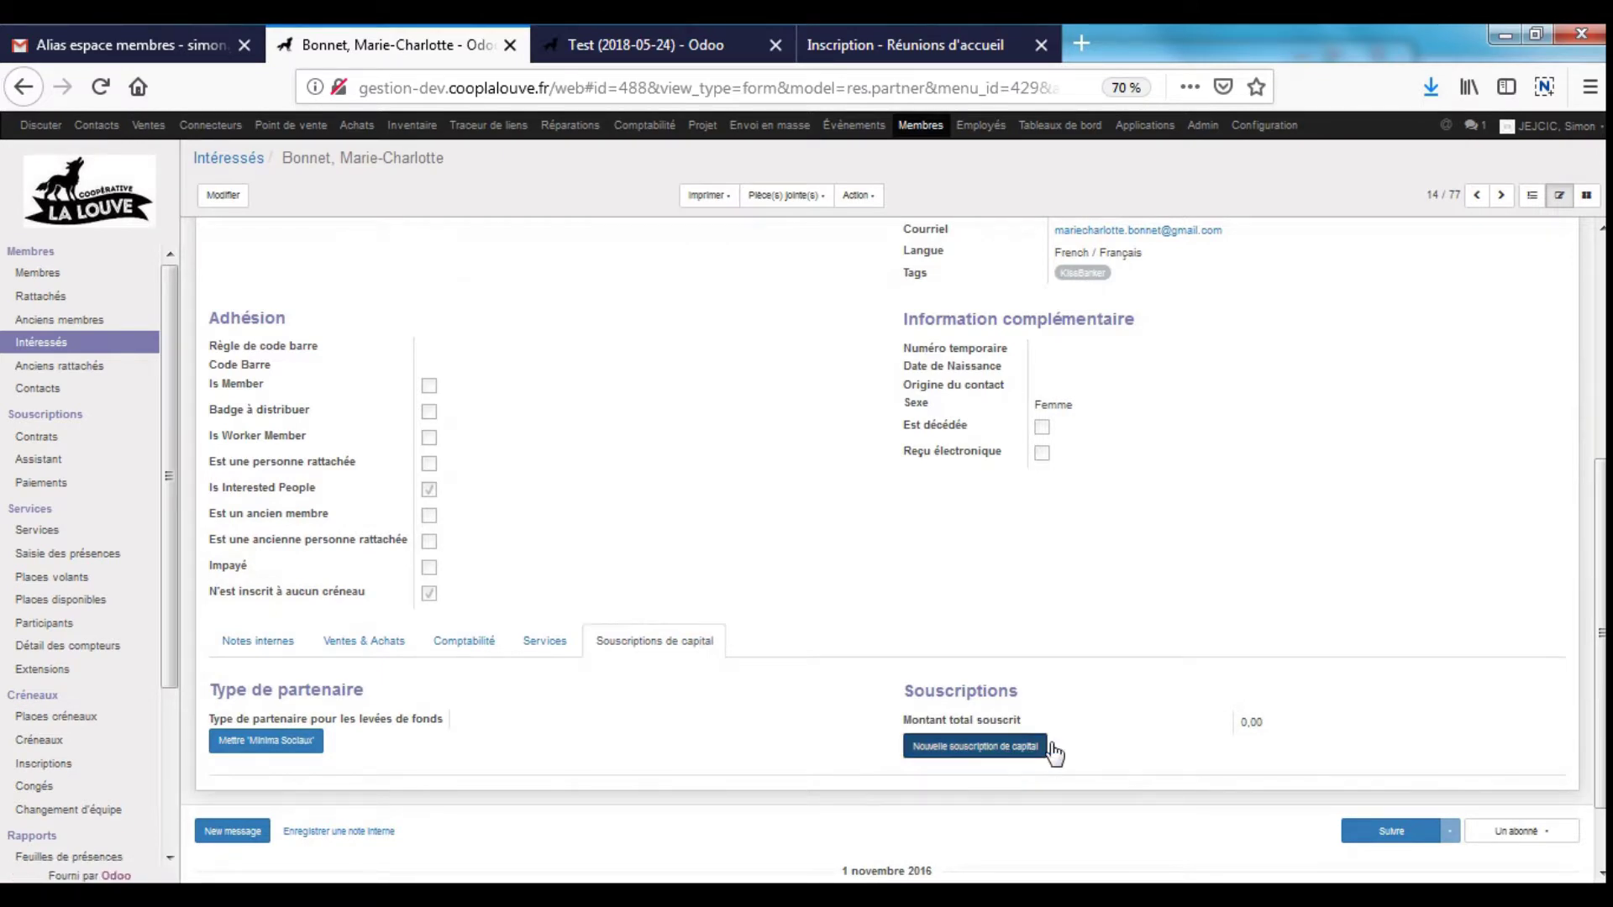
click(720, 206)
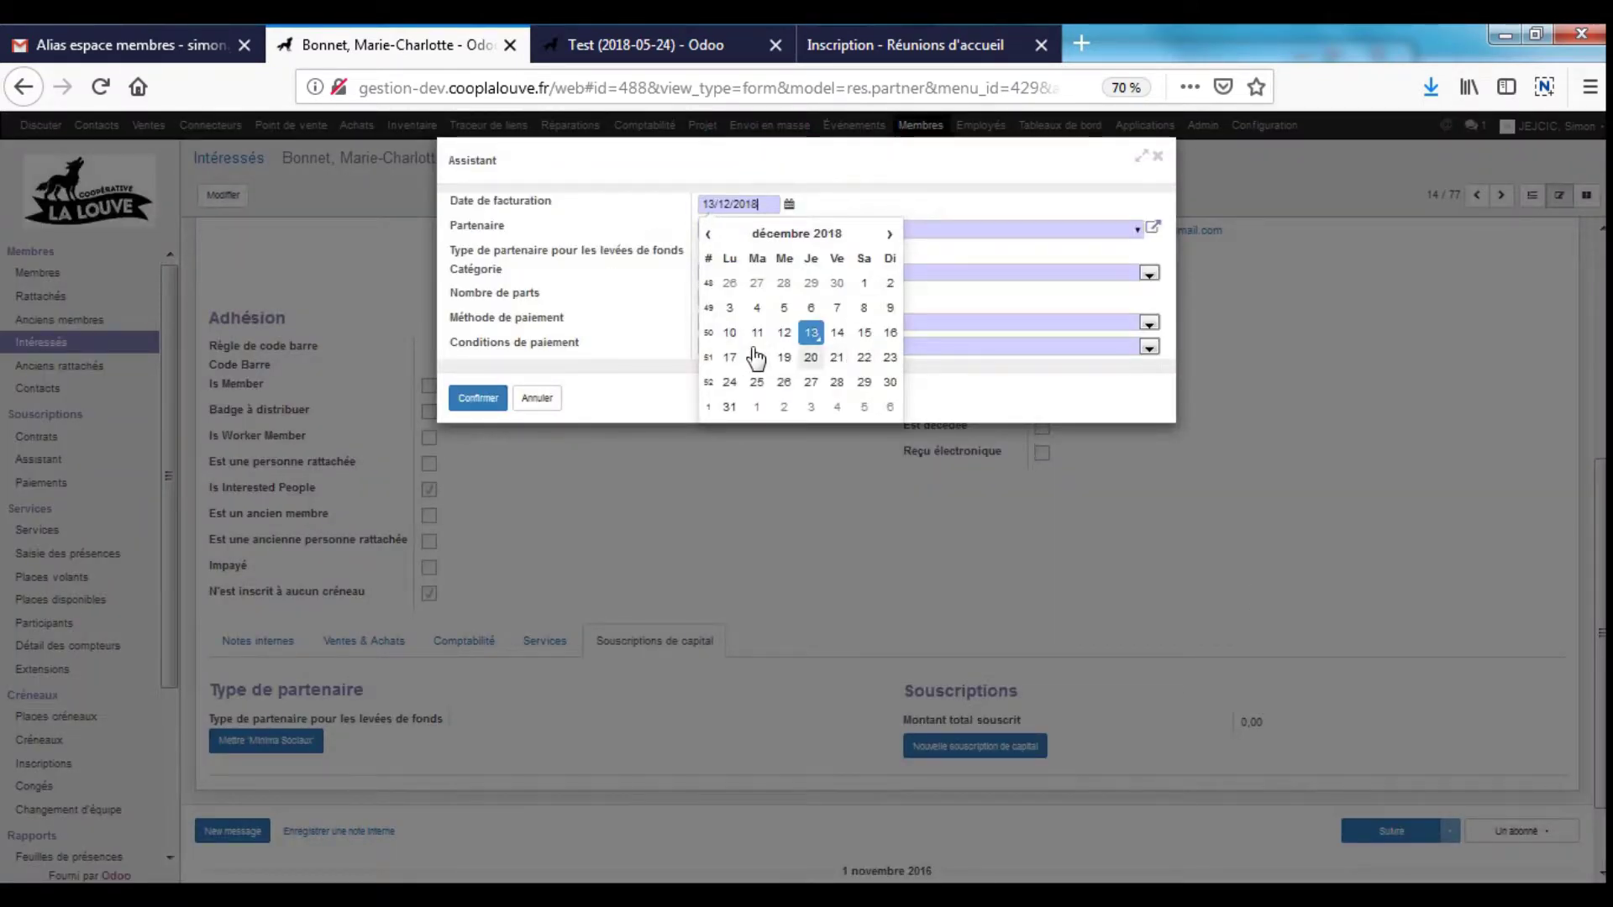
click(756, 332)
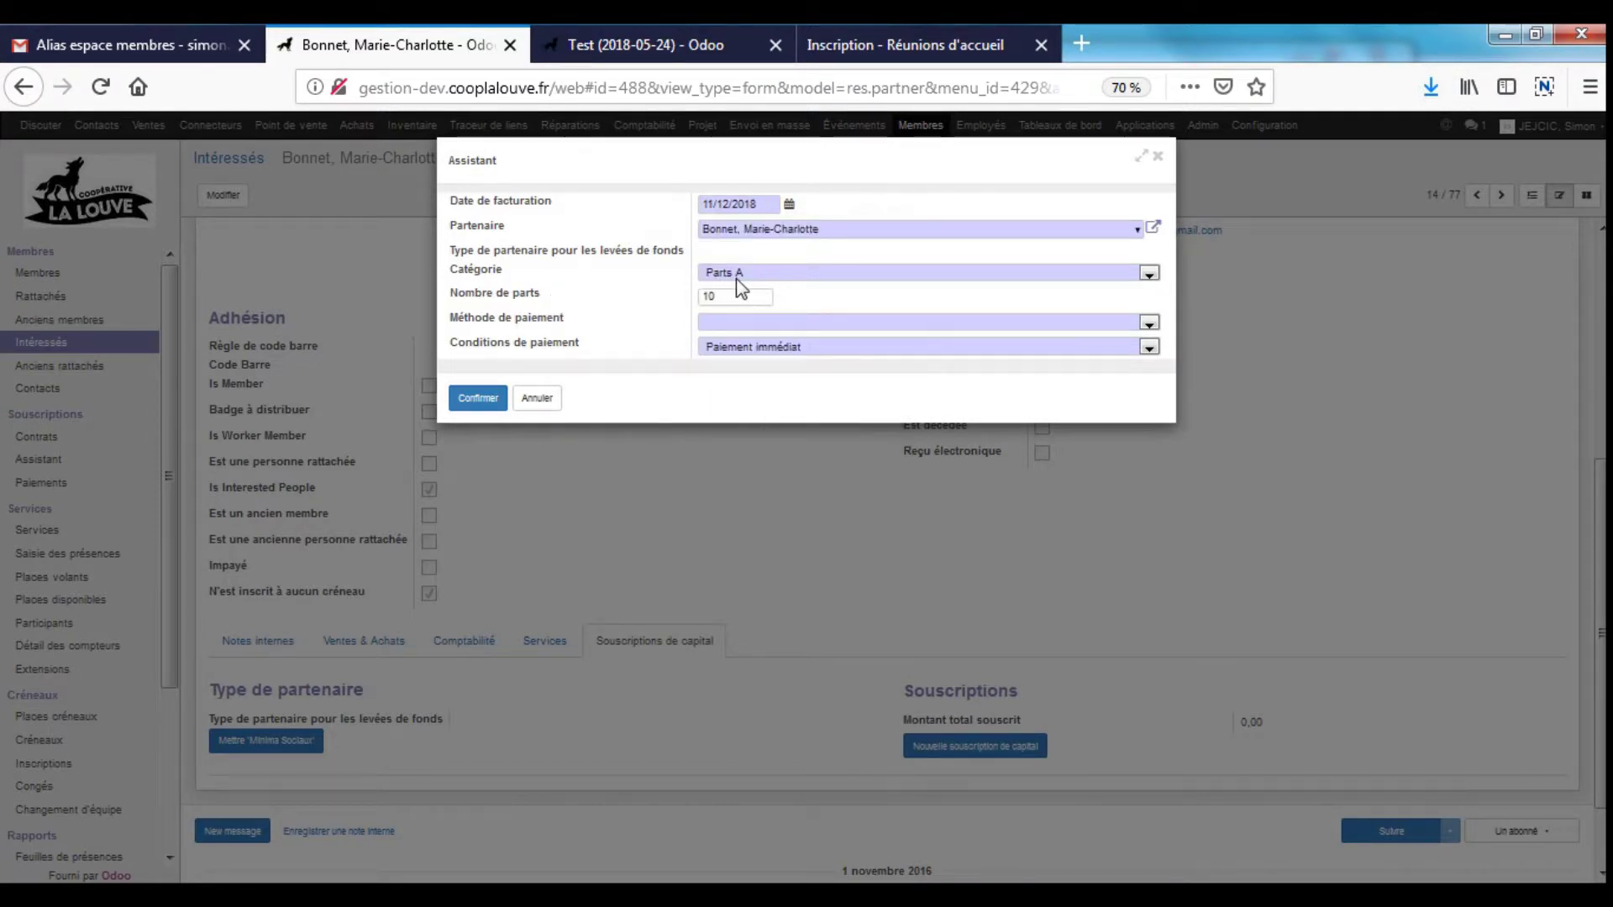
double_click(720, 299)
- Pay by Carte Bancaire SOUSCRIPTIONS (EUR) on two-cheque terms and confirm the subscription
click(782, 323)
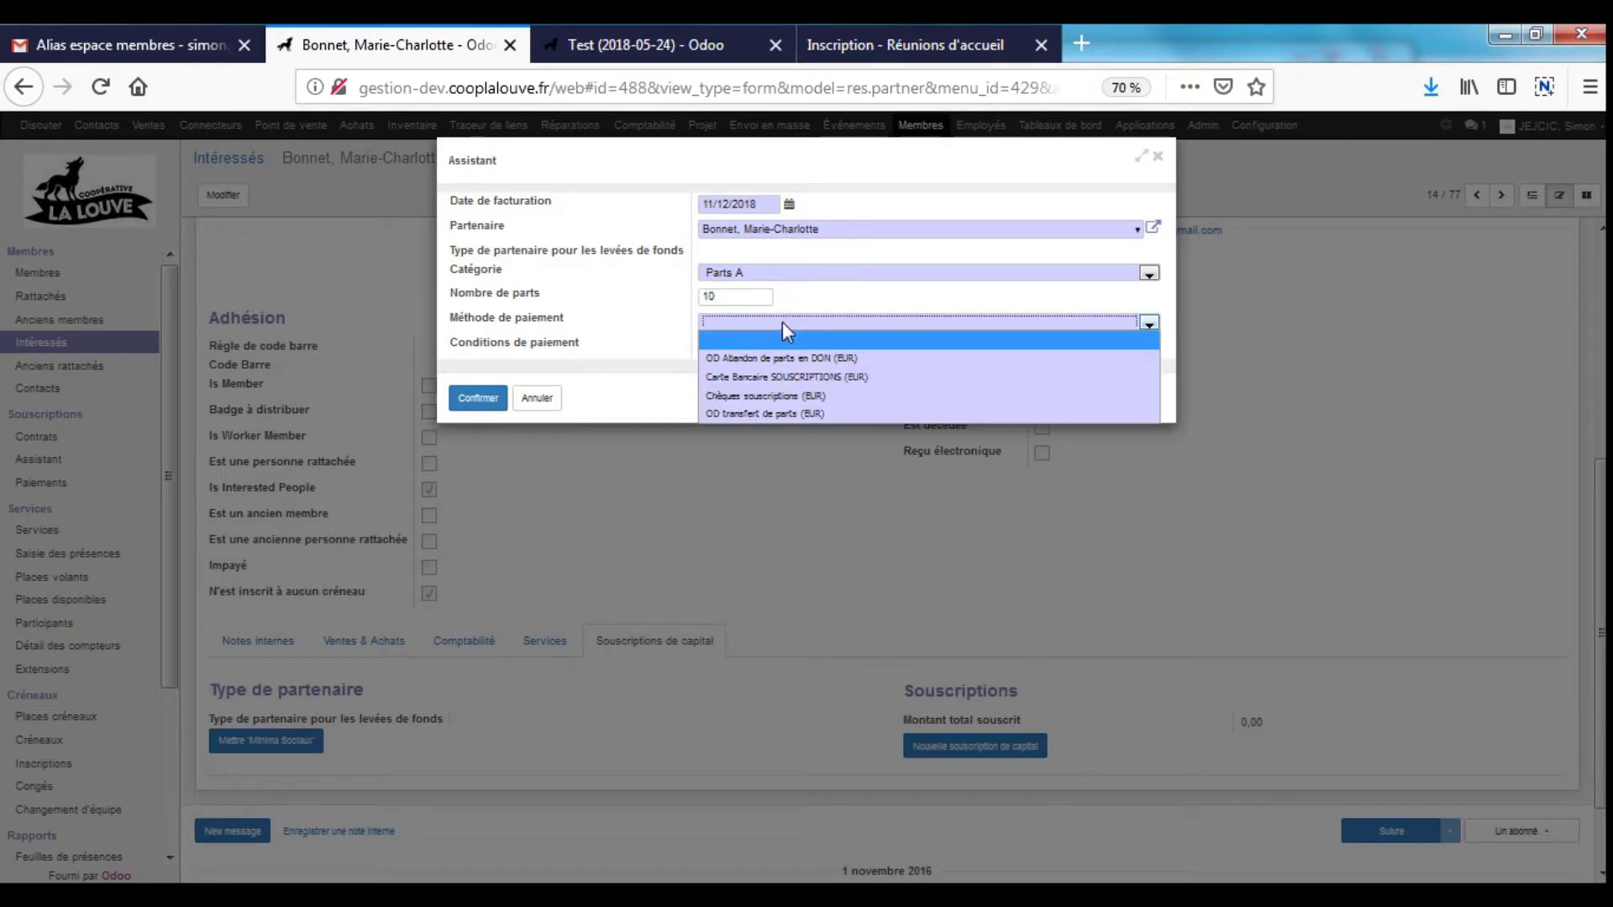
click(798, 391)
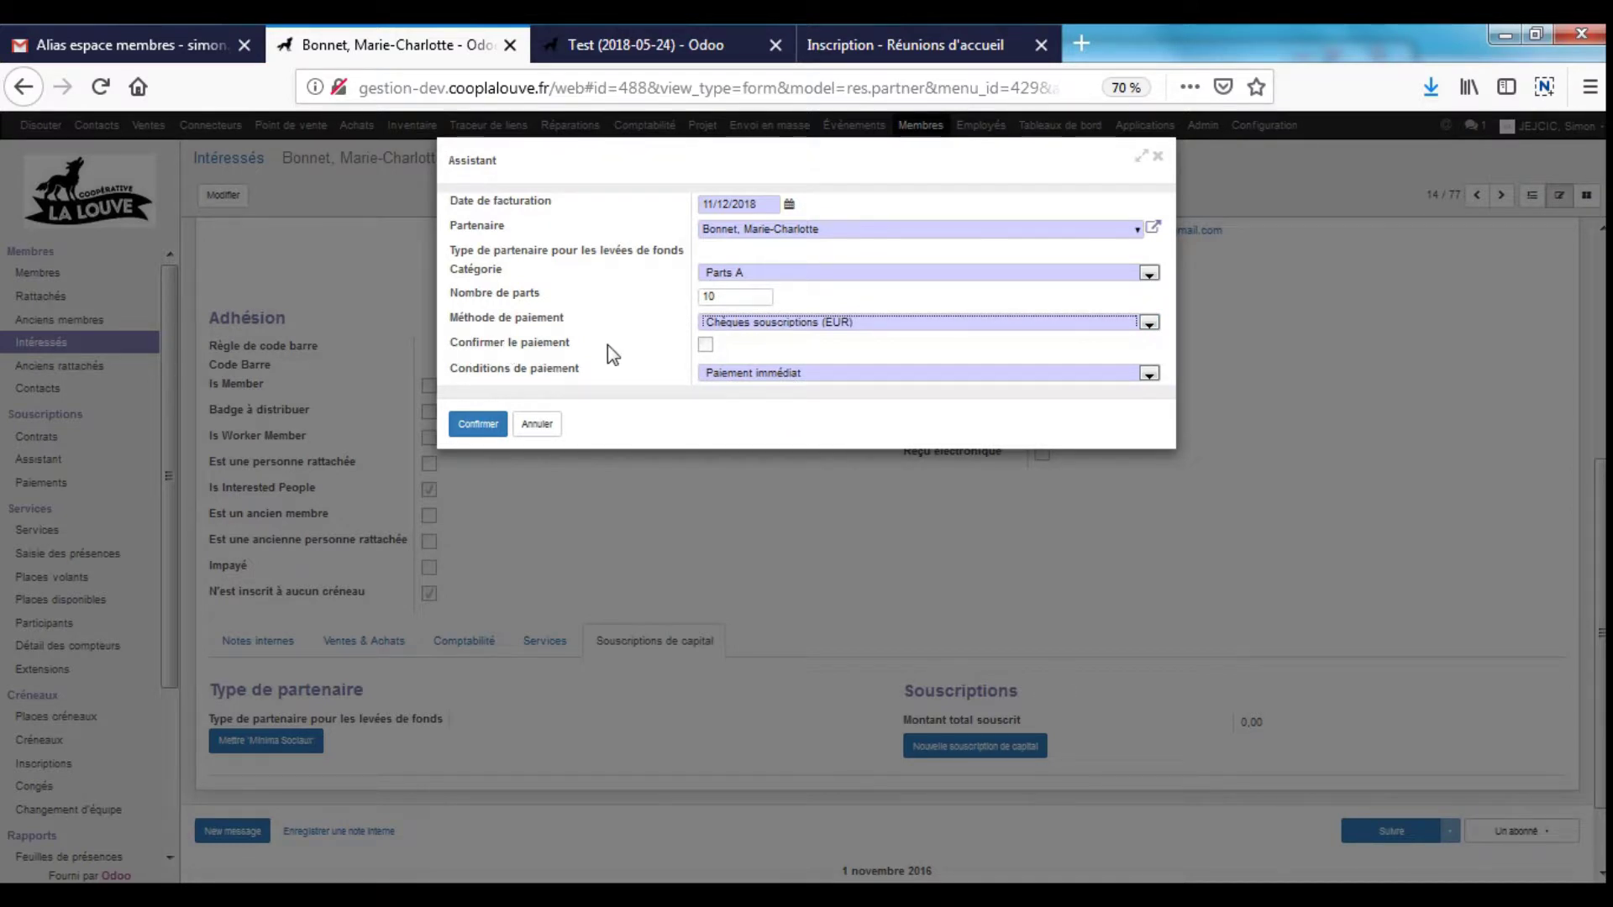
click(752, 375)
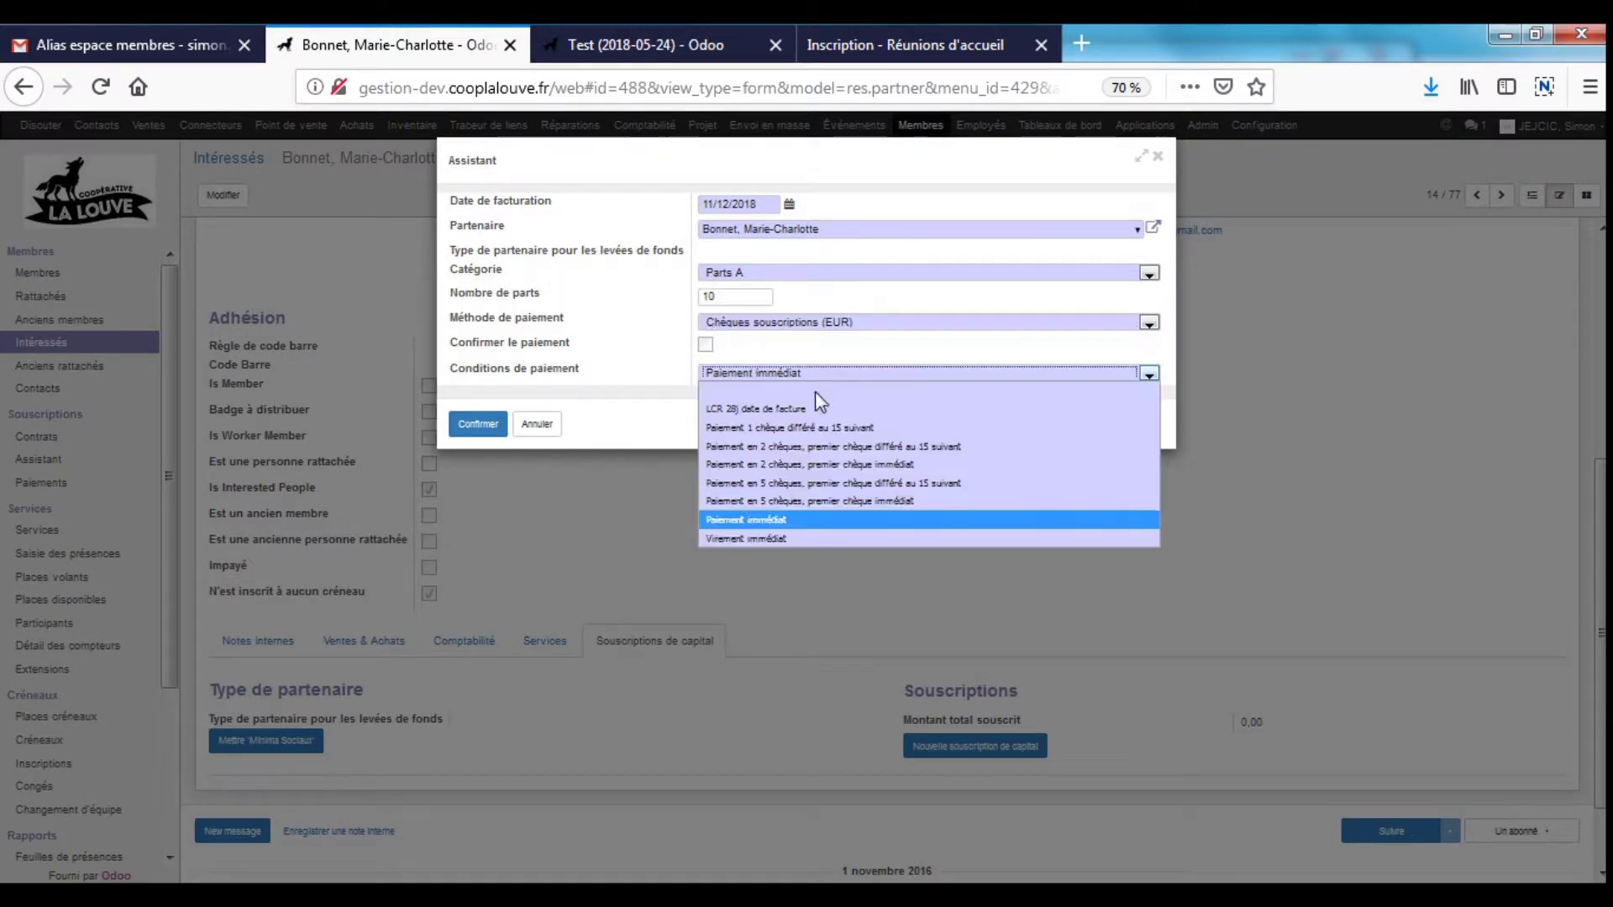
click(799, 464)
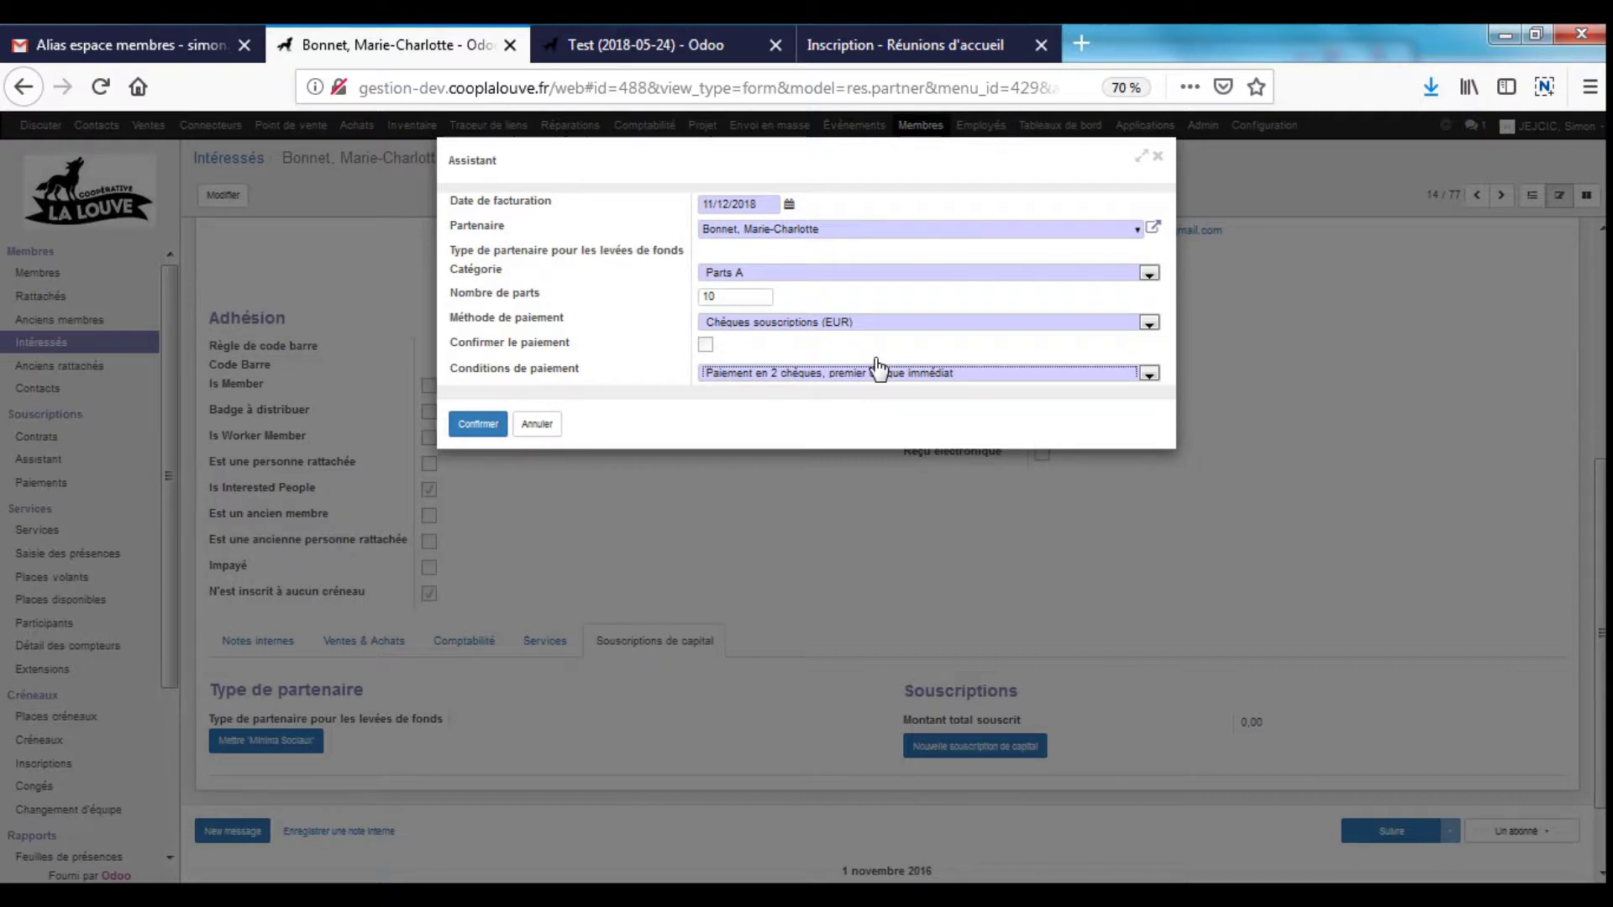
click(960, 323)
click(769, 373)
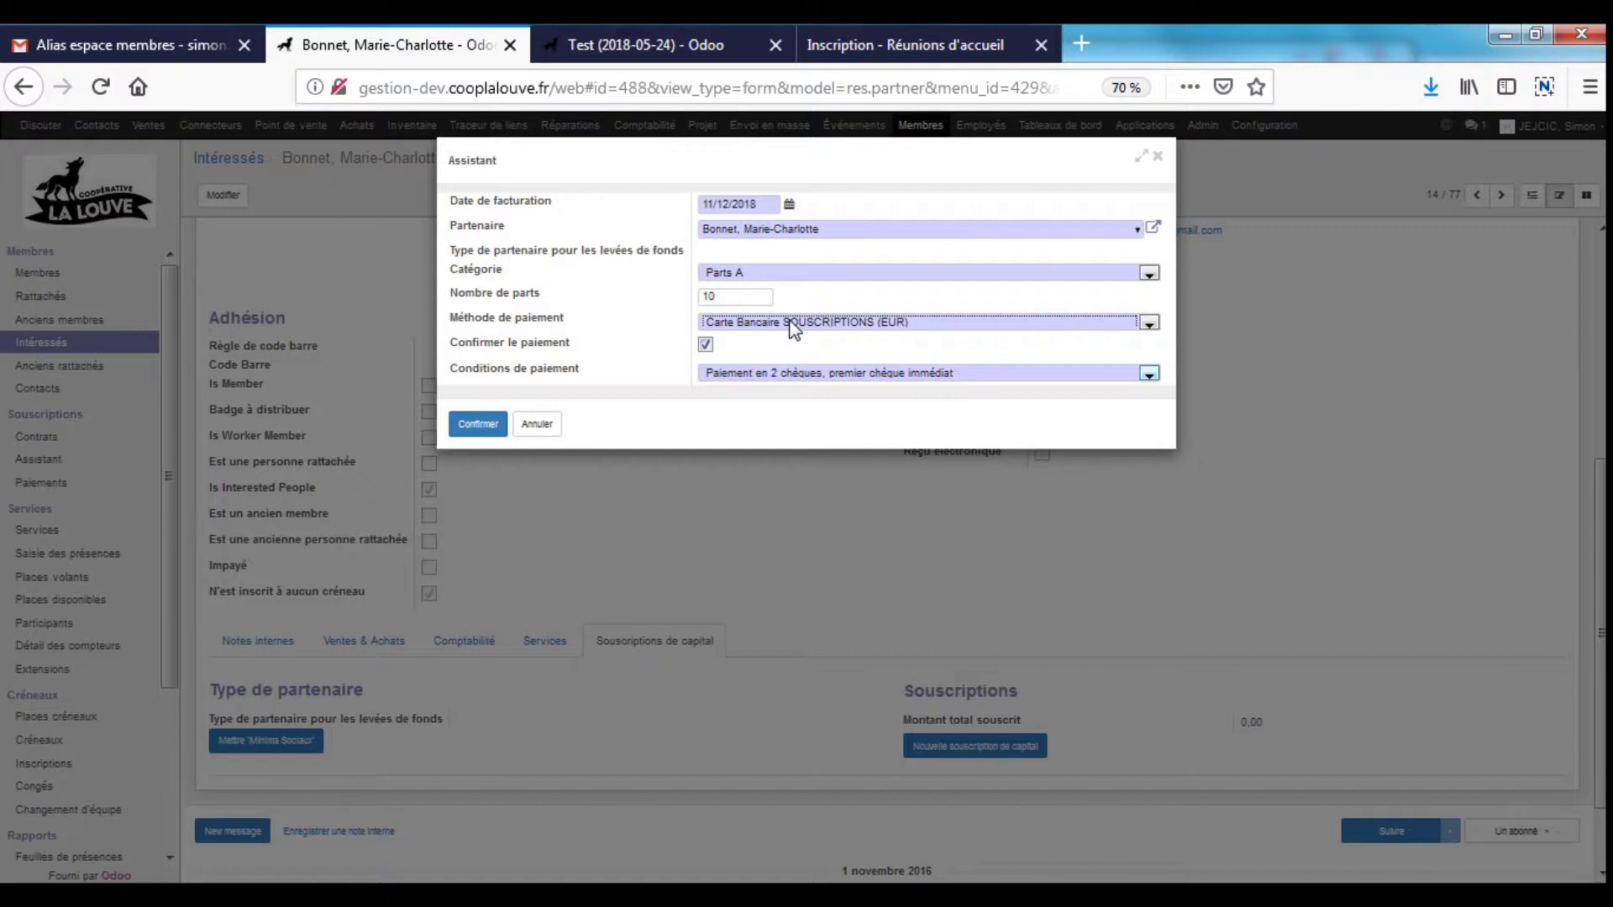
click(491, 422)
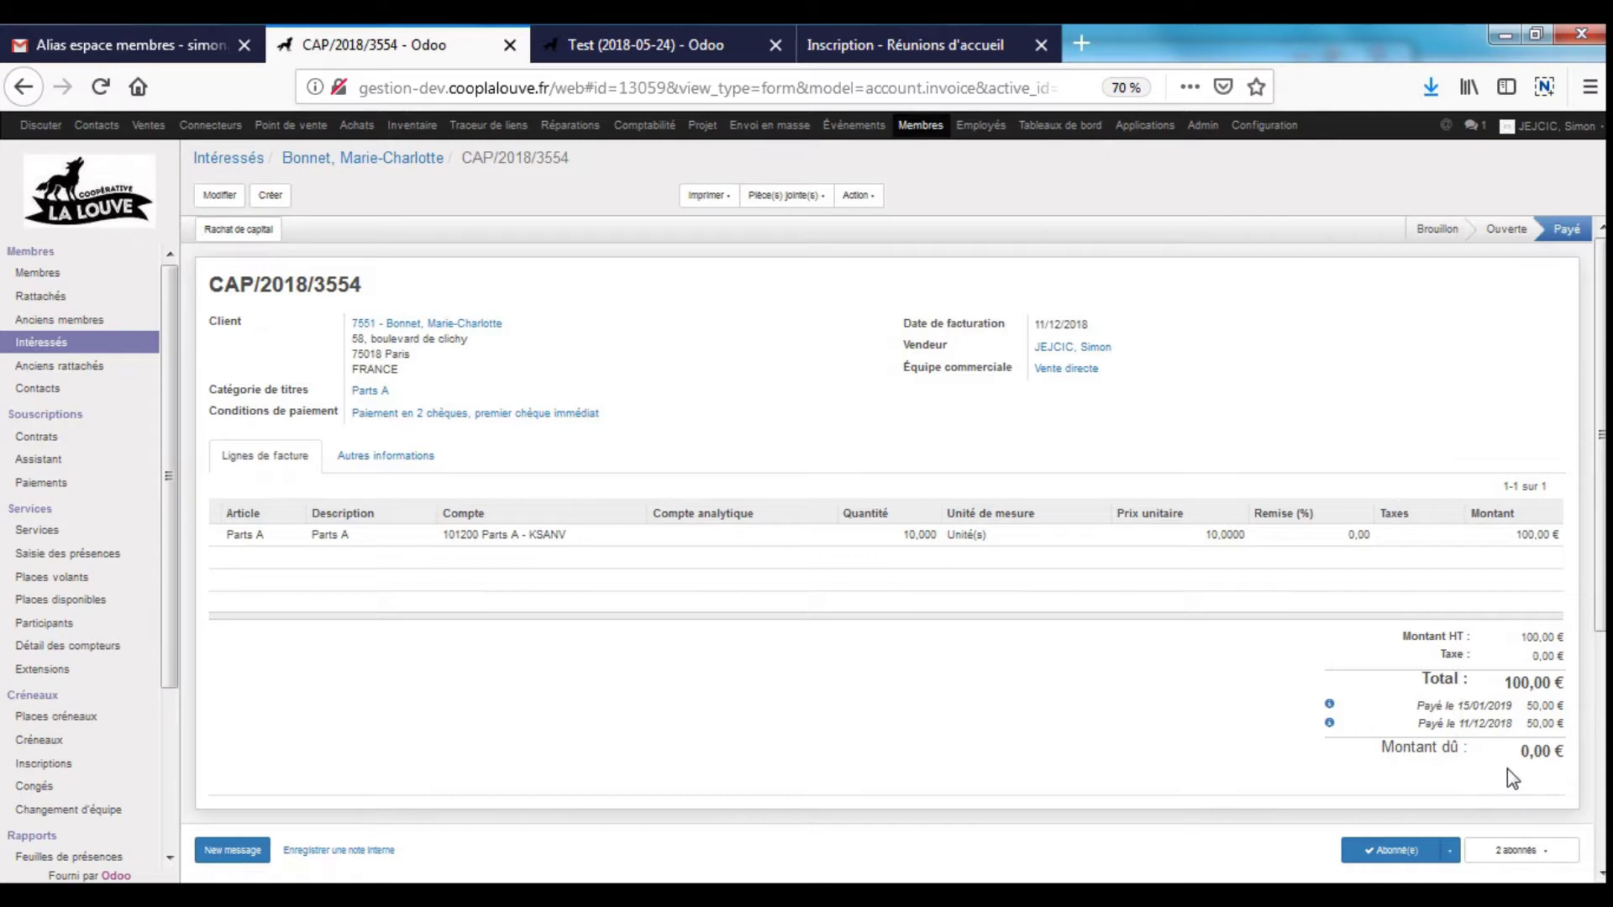
- Go back to the prospect's contact record, now showing 10 shares and 100,00 € invoiced
click(340, 168)
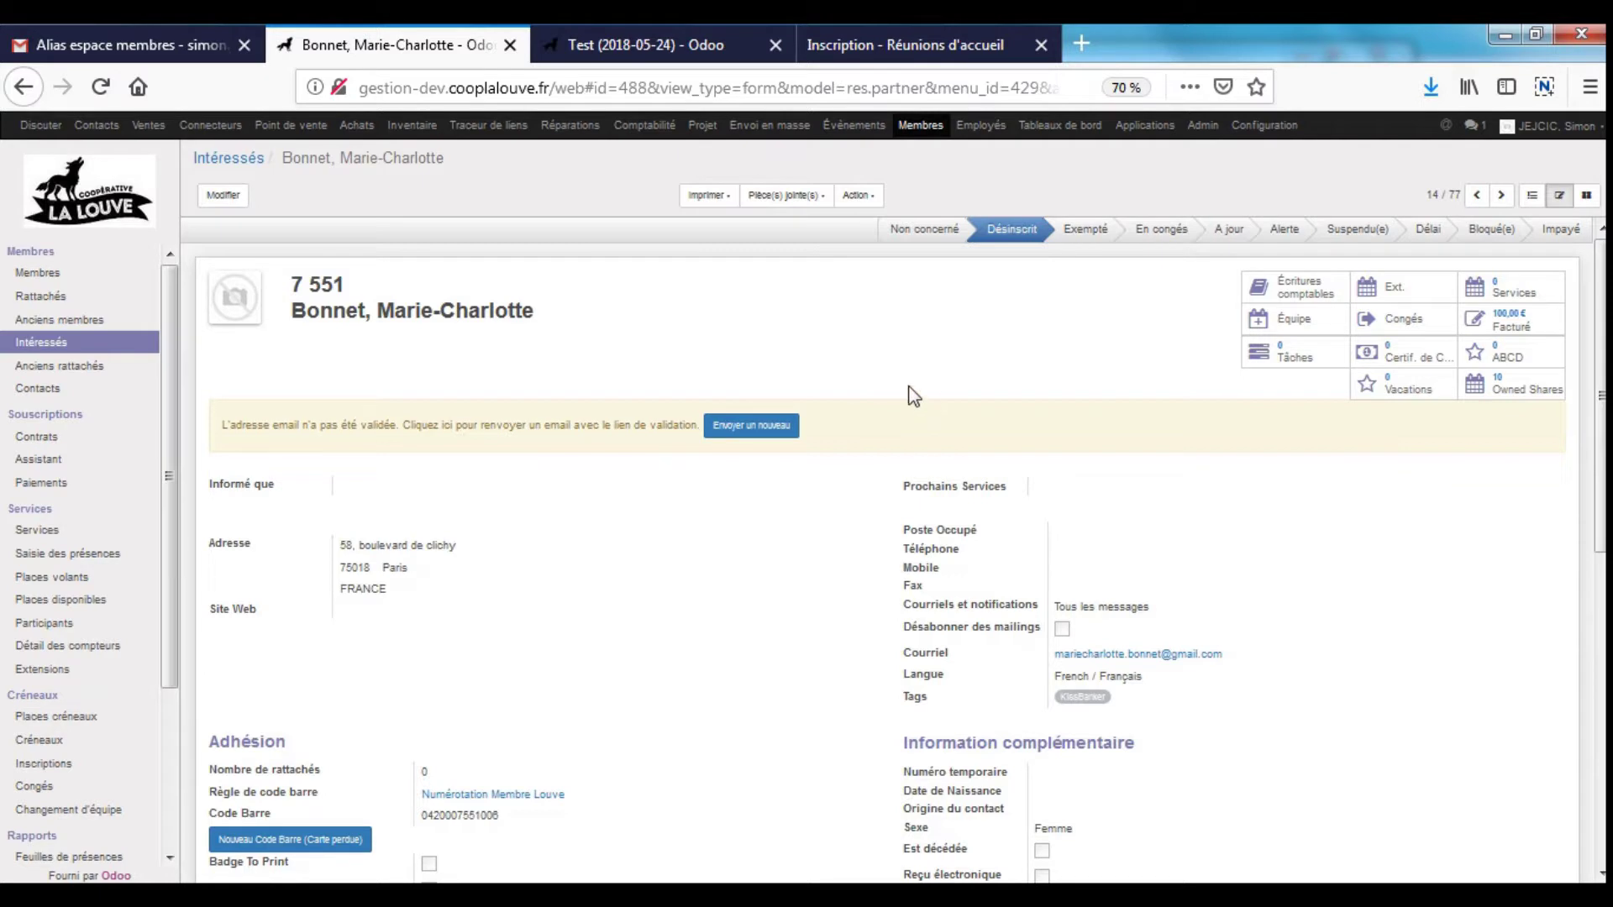
click(1292, 320)
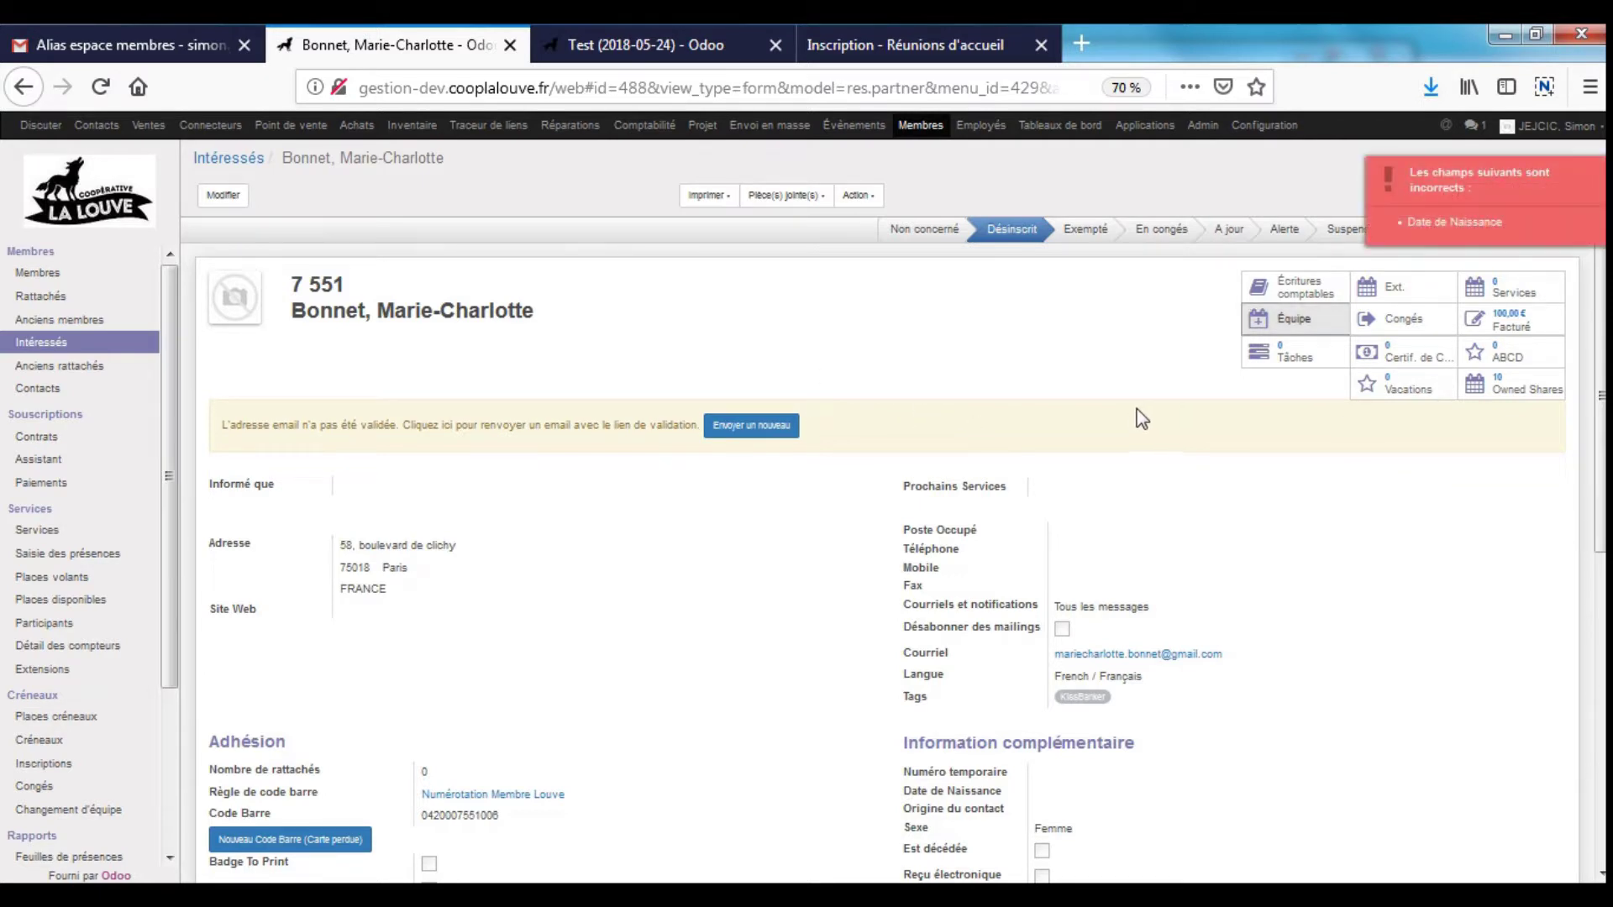
click(229, 196)
scroll(1378, 550, down, 5)
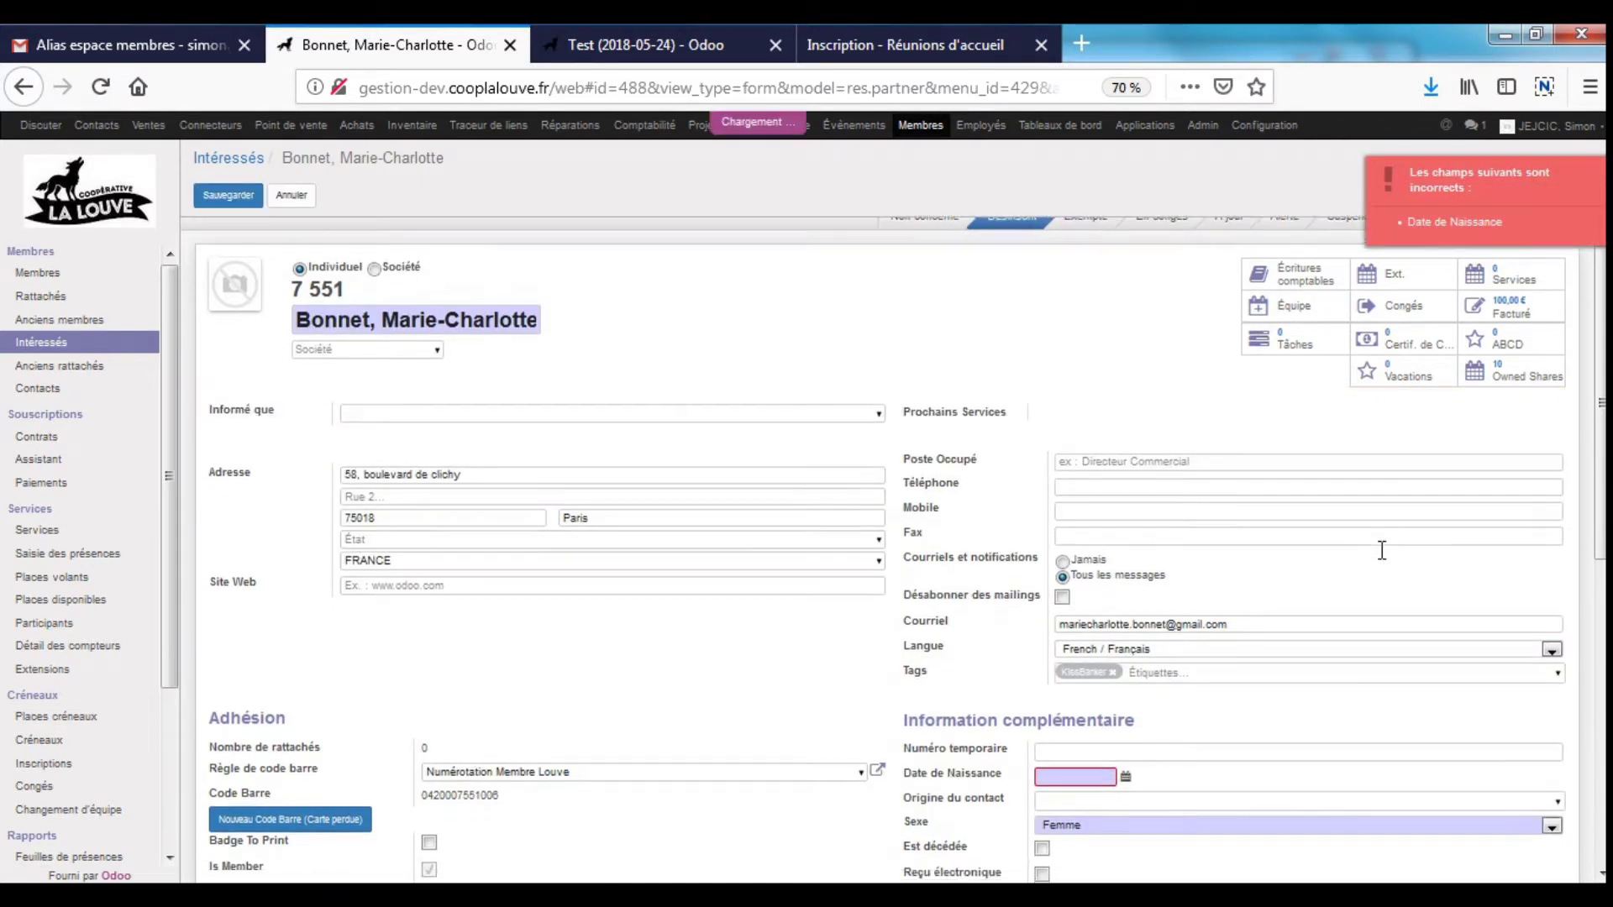
click(1080, 507)
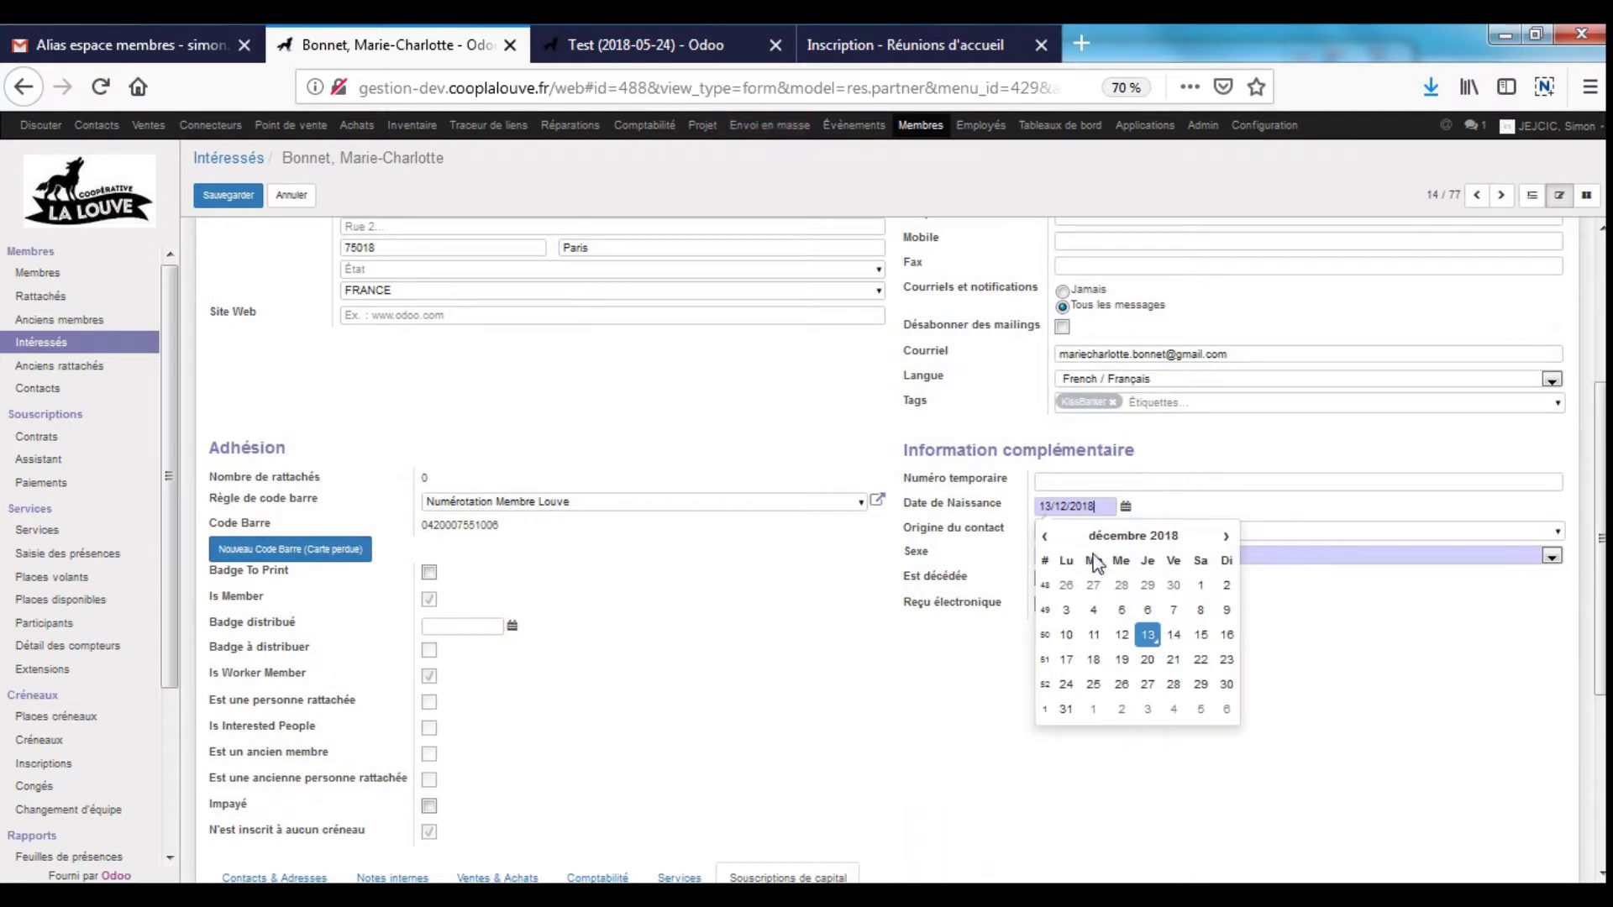
click(1133, 536)
click(1147, 539)
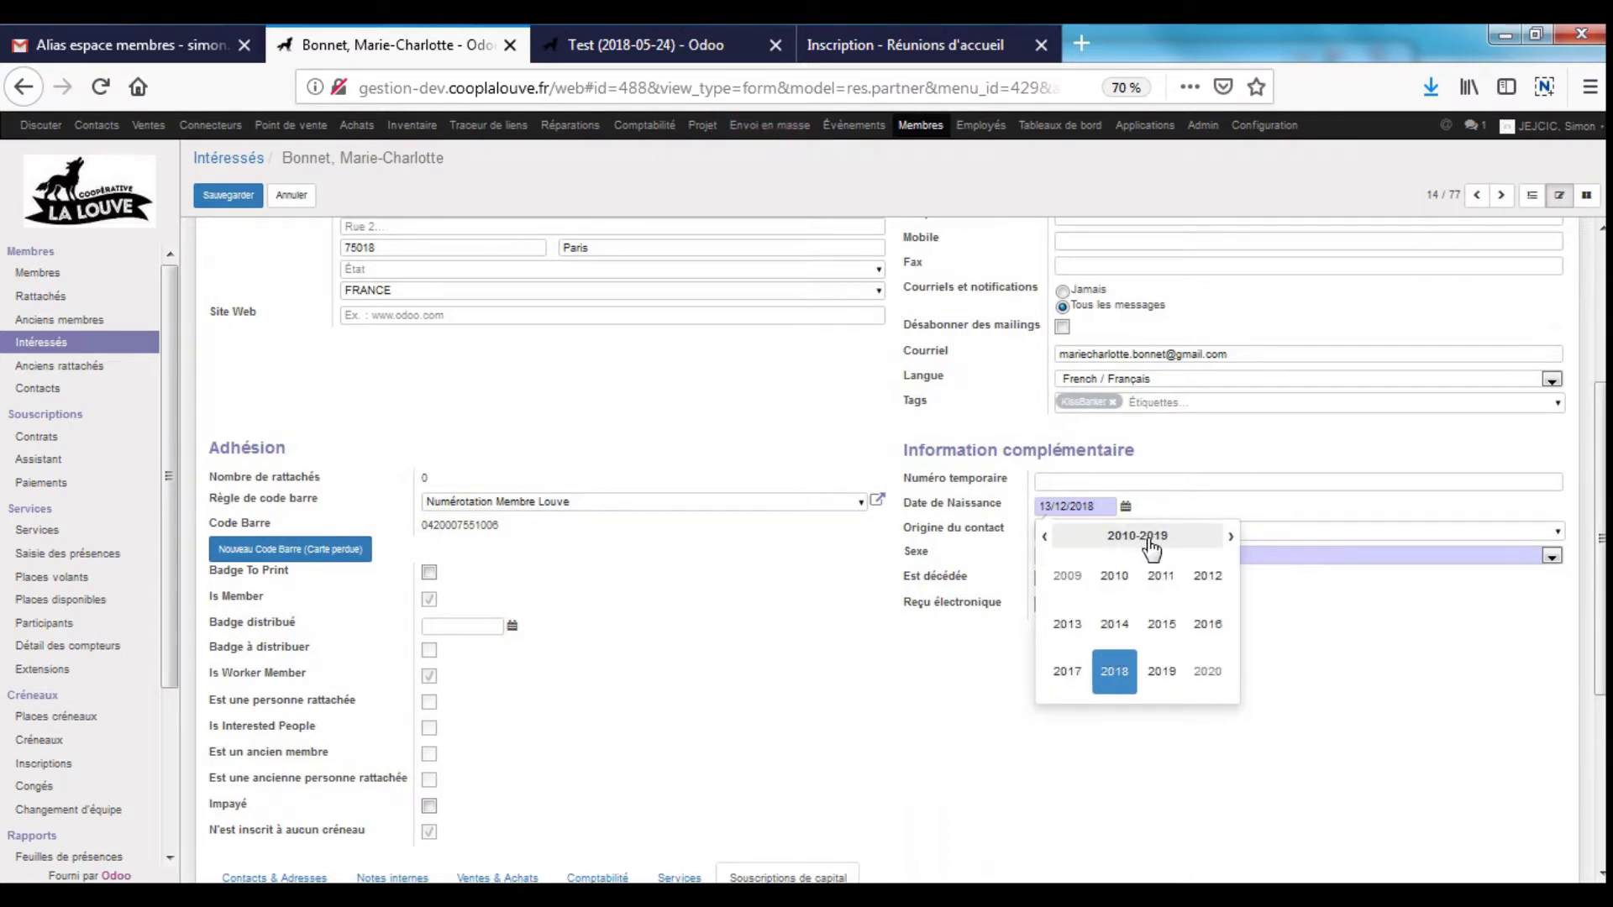
click(1046, 536)
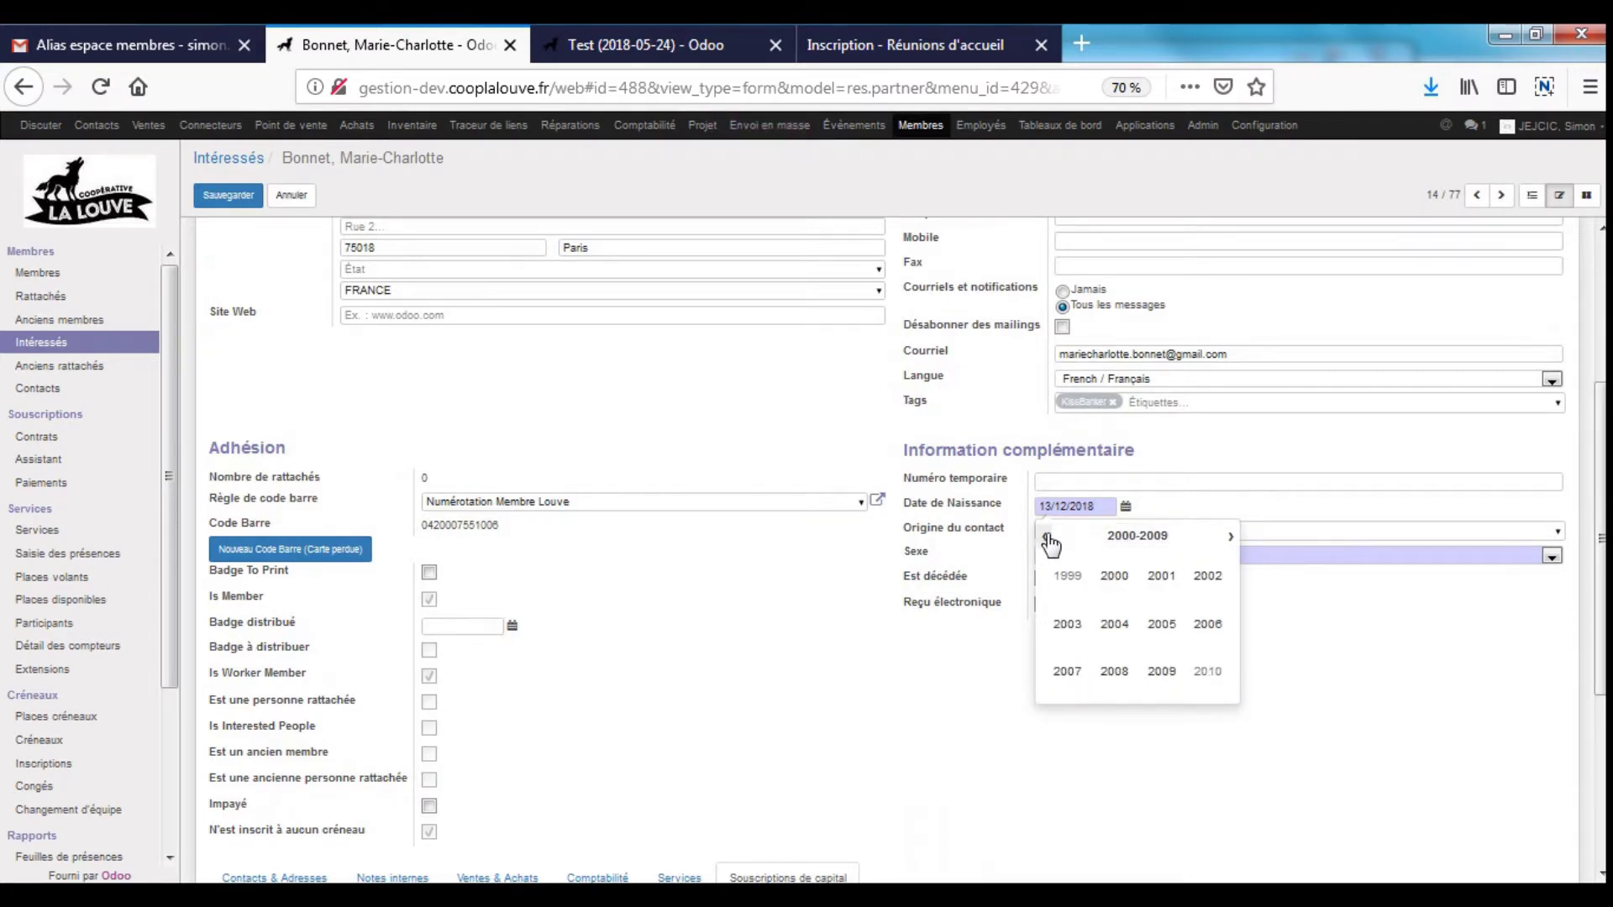
click(1046, 537)
click(1114, 576)
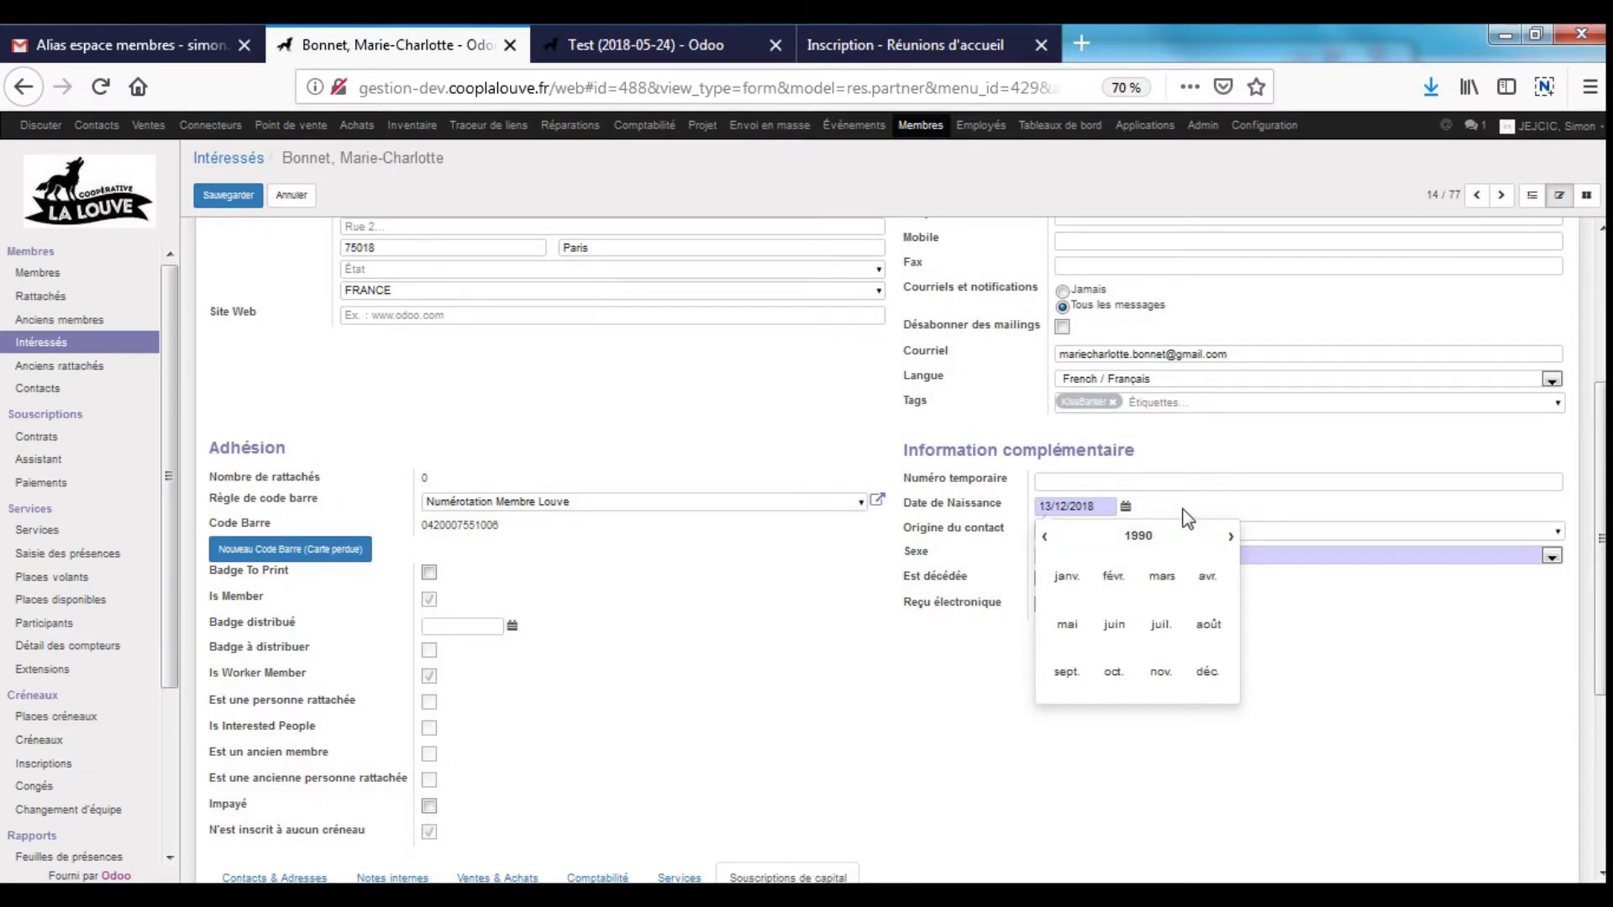
click(1115, 577)
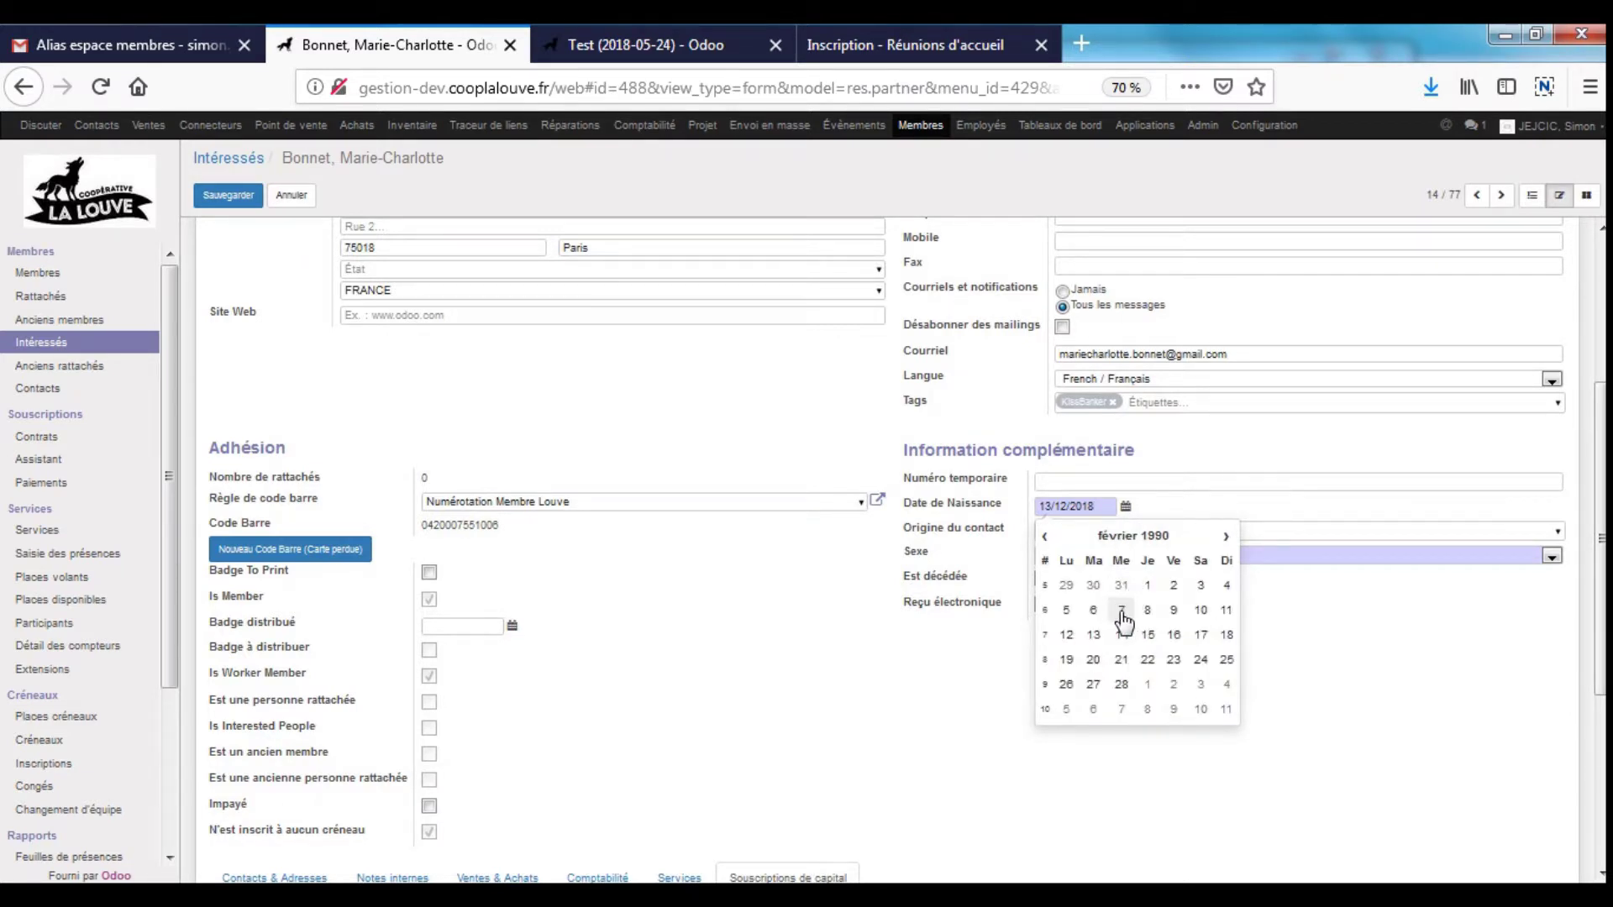
click(1122, 610)
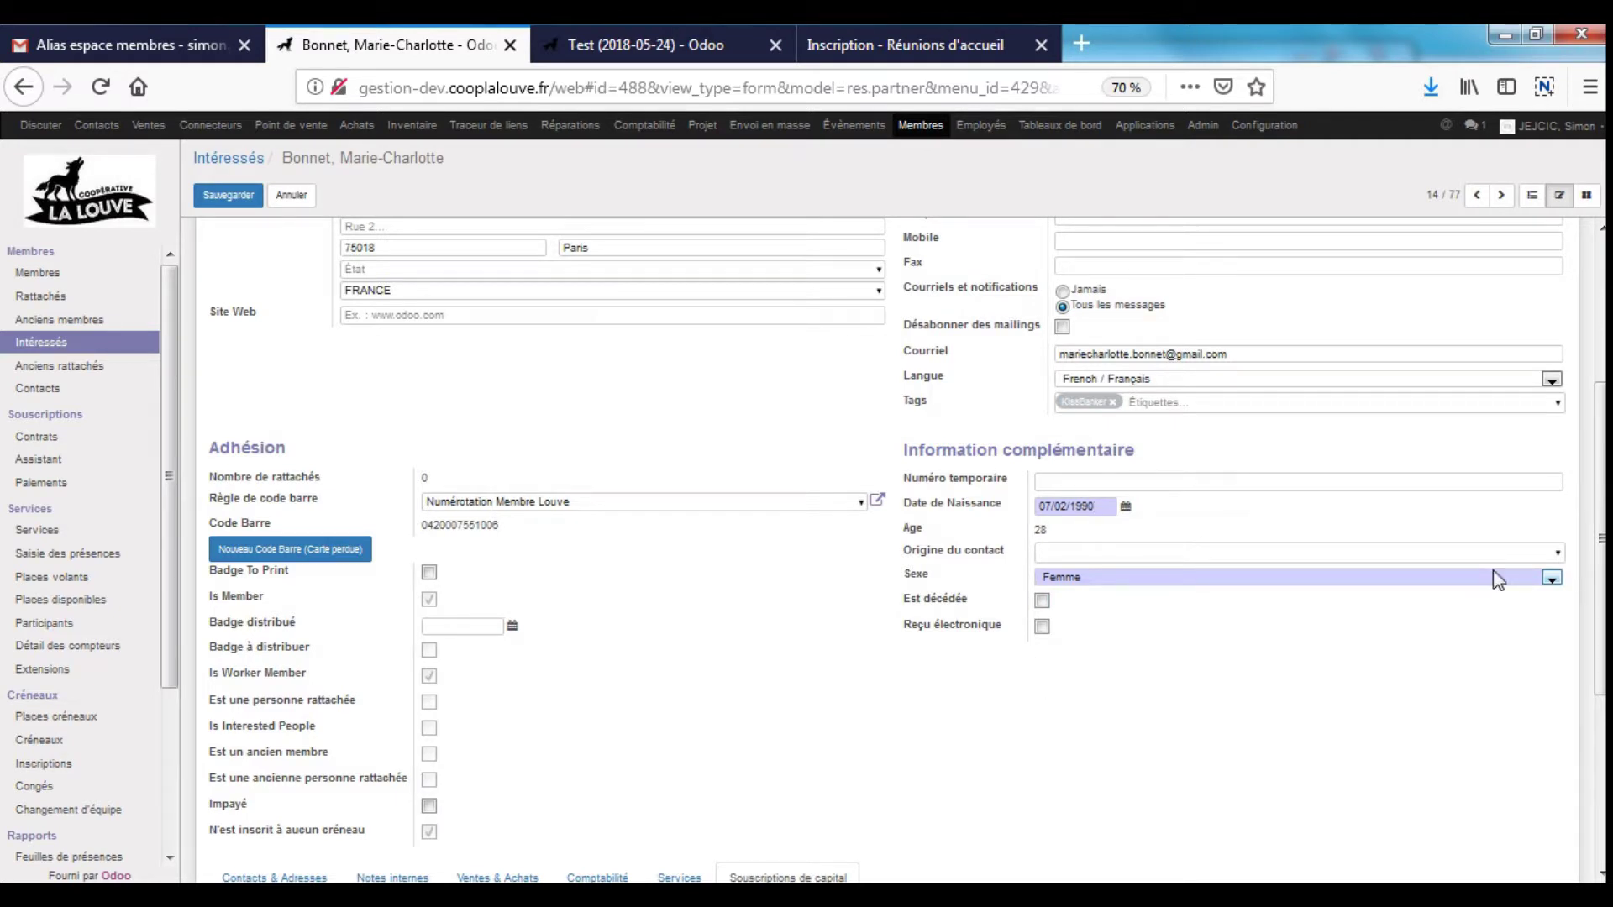
- Check the contact origin choices without changing them and review the updated form
click(1557, 553)
click(1026, 561)
scroll(1142, 547, up, 1)
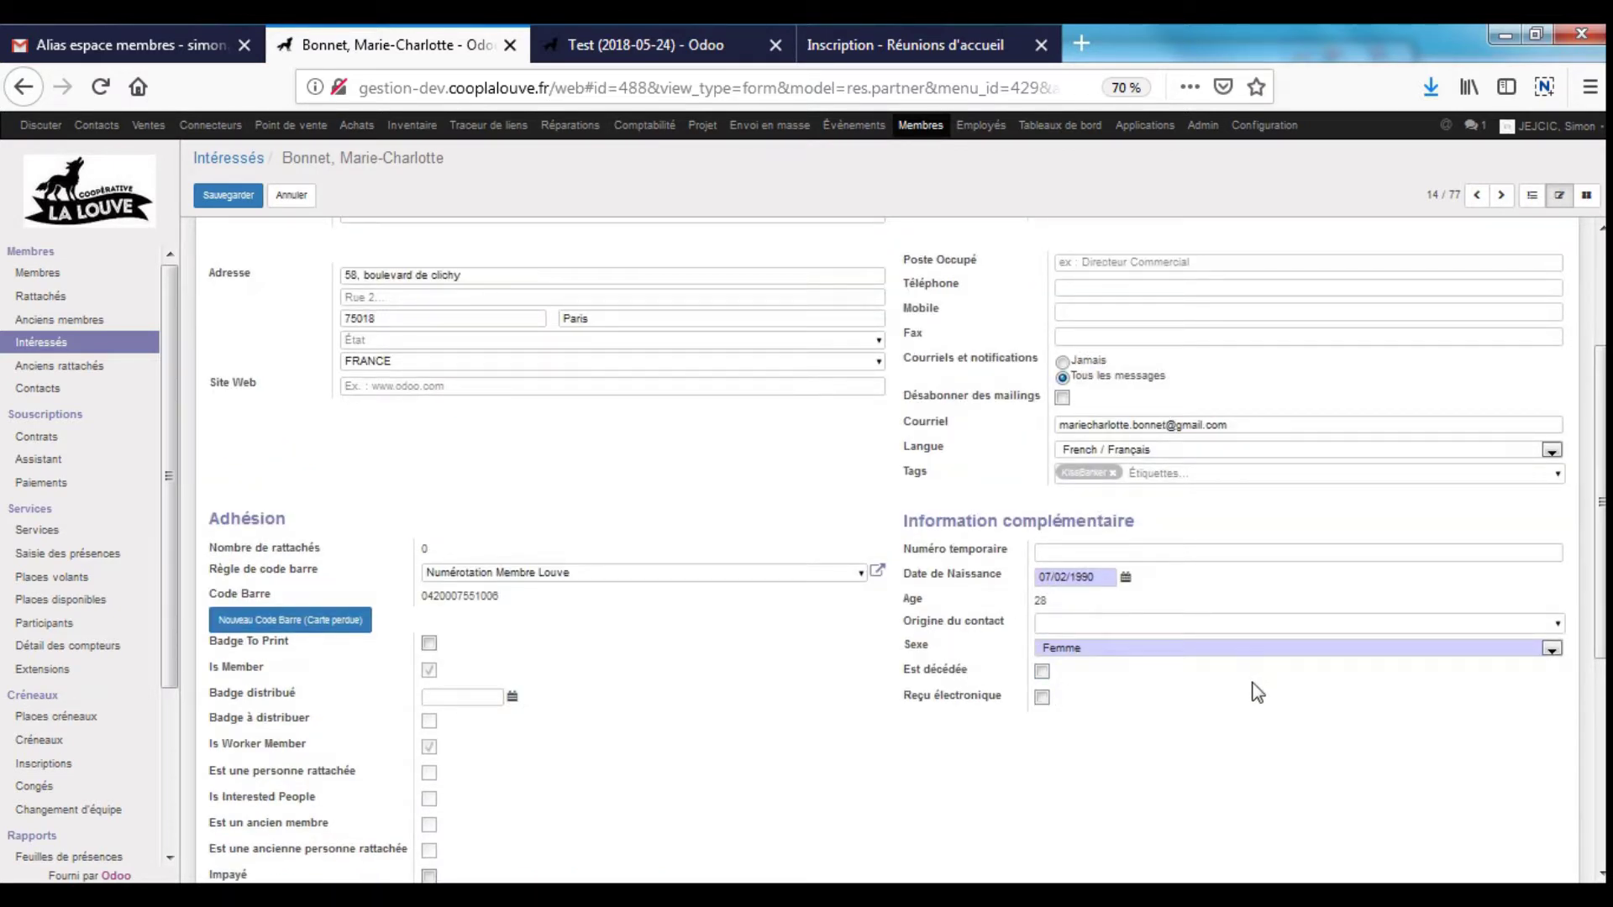
scroll(1253, 693, up, 3)
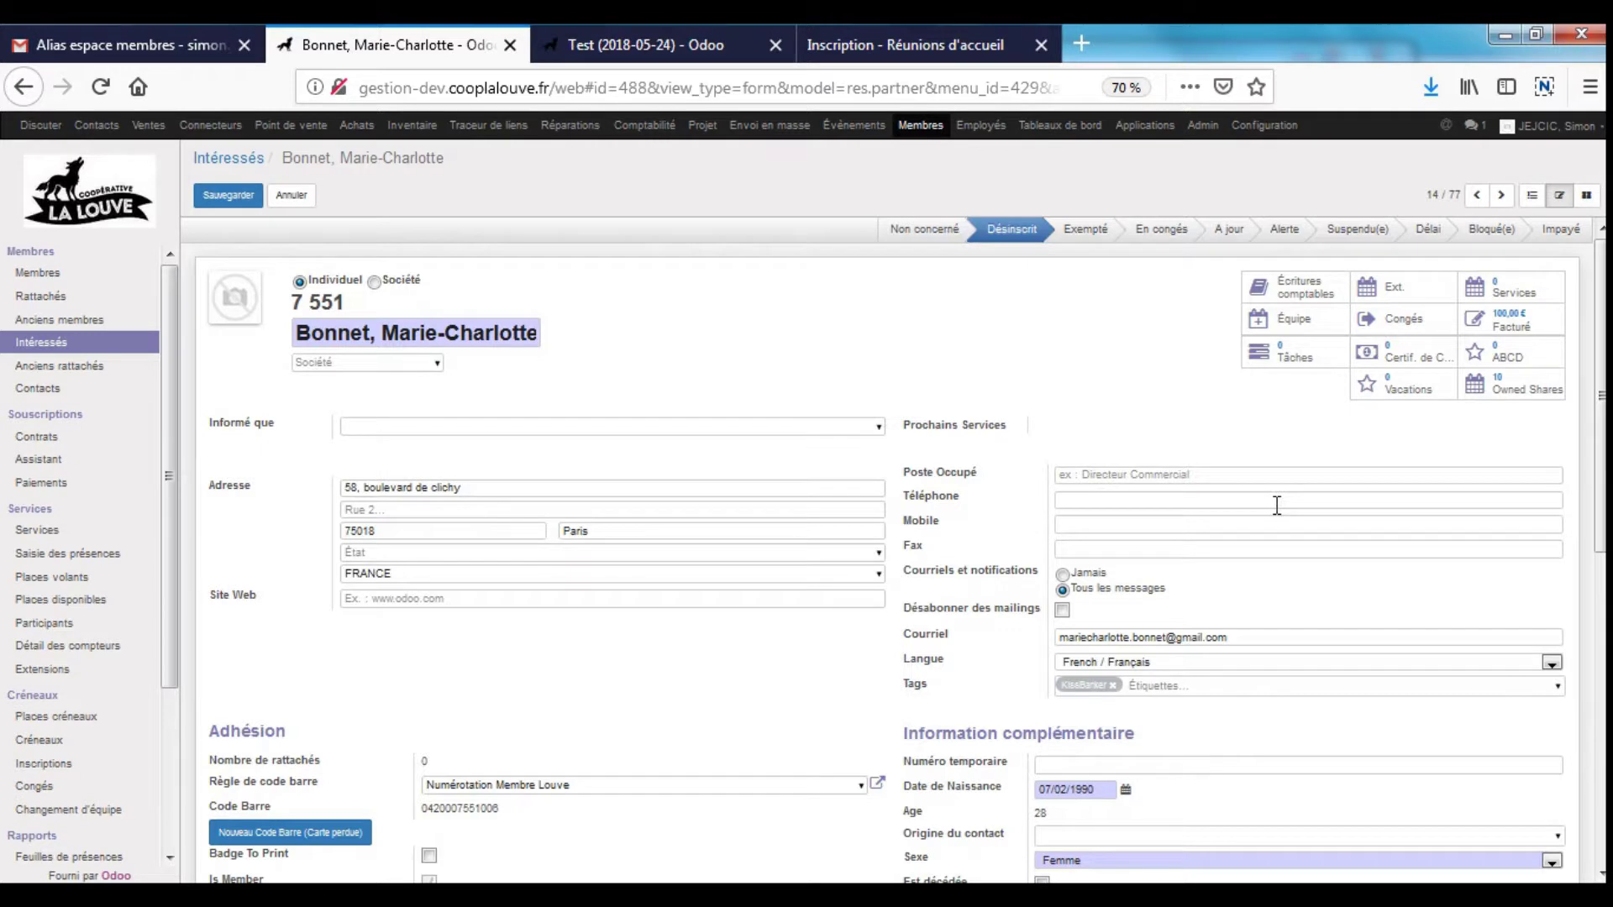
scroll(1092, 504, down, 3)
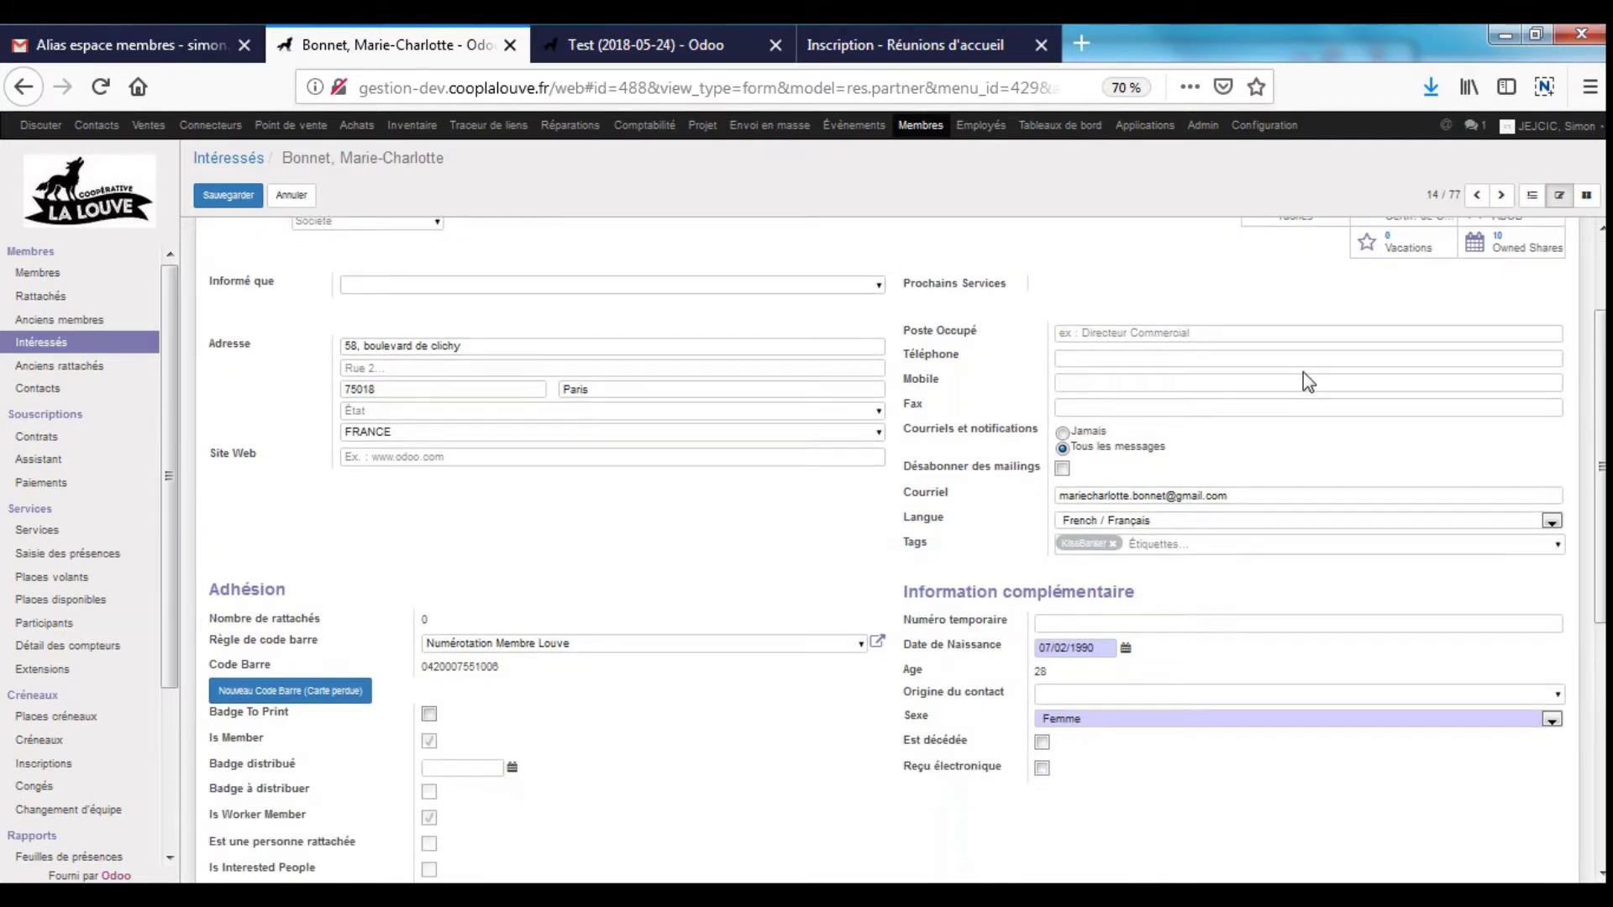
scroll(1303, 372, down, 5)
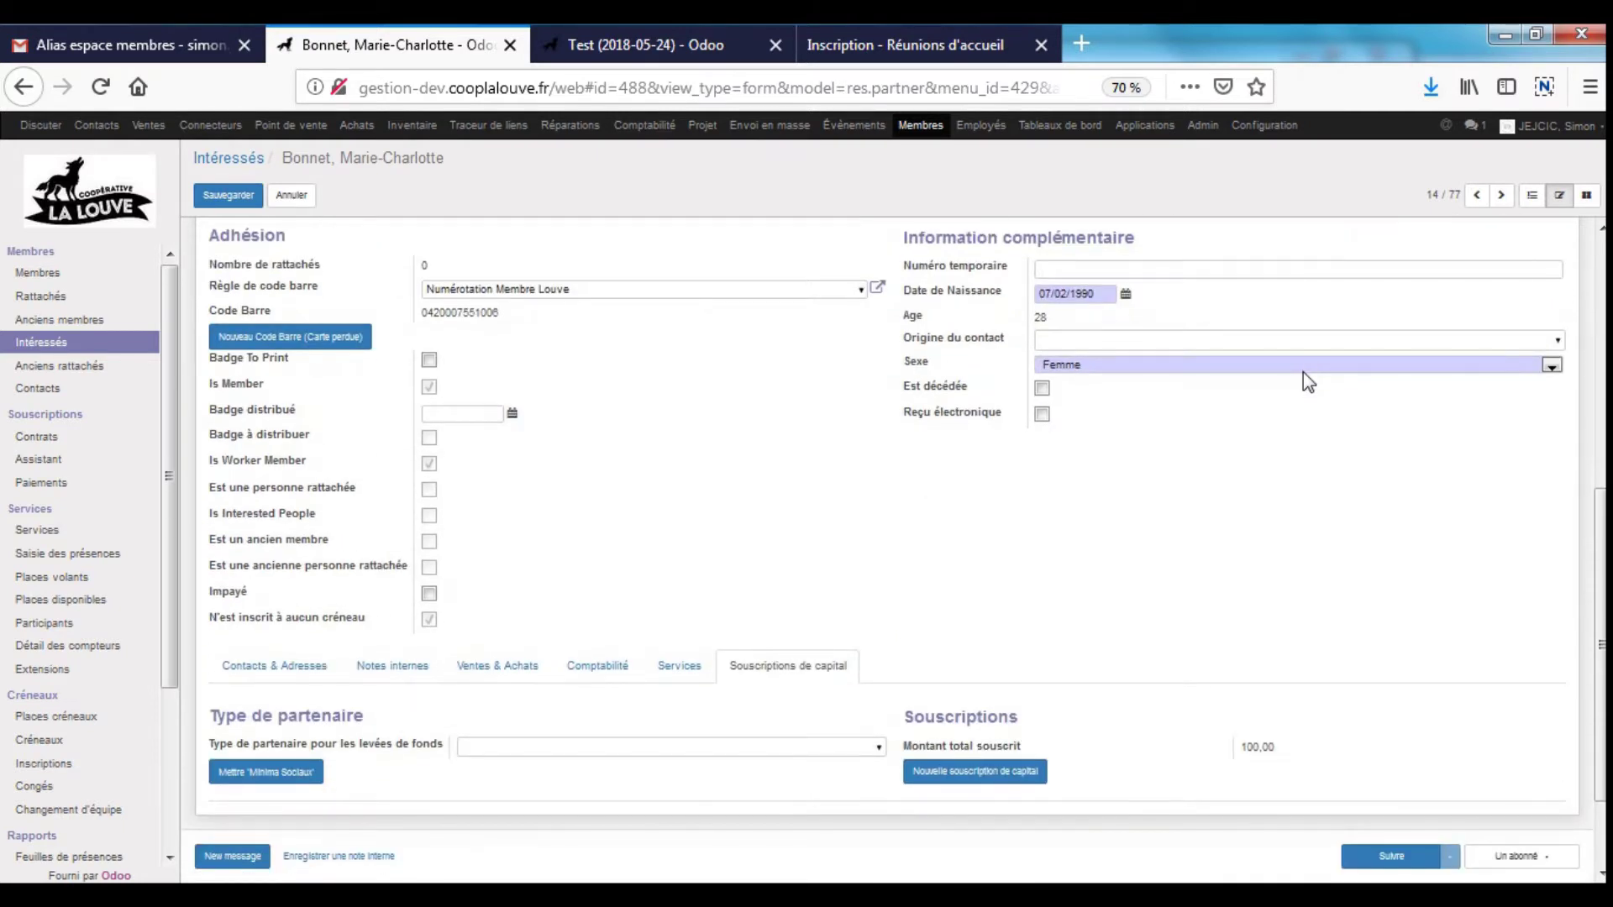
scroll(1303, 381, up, 6)
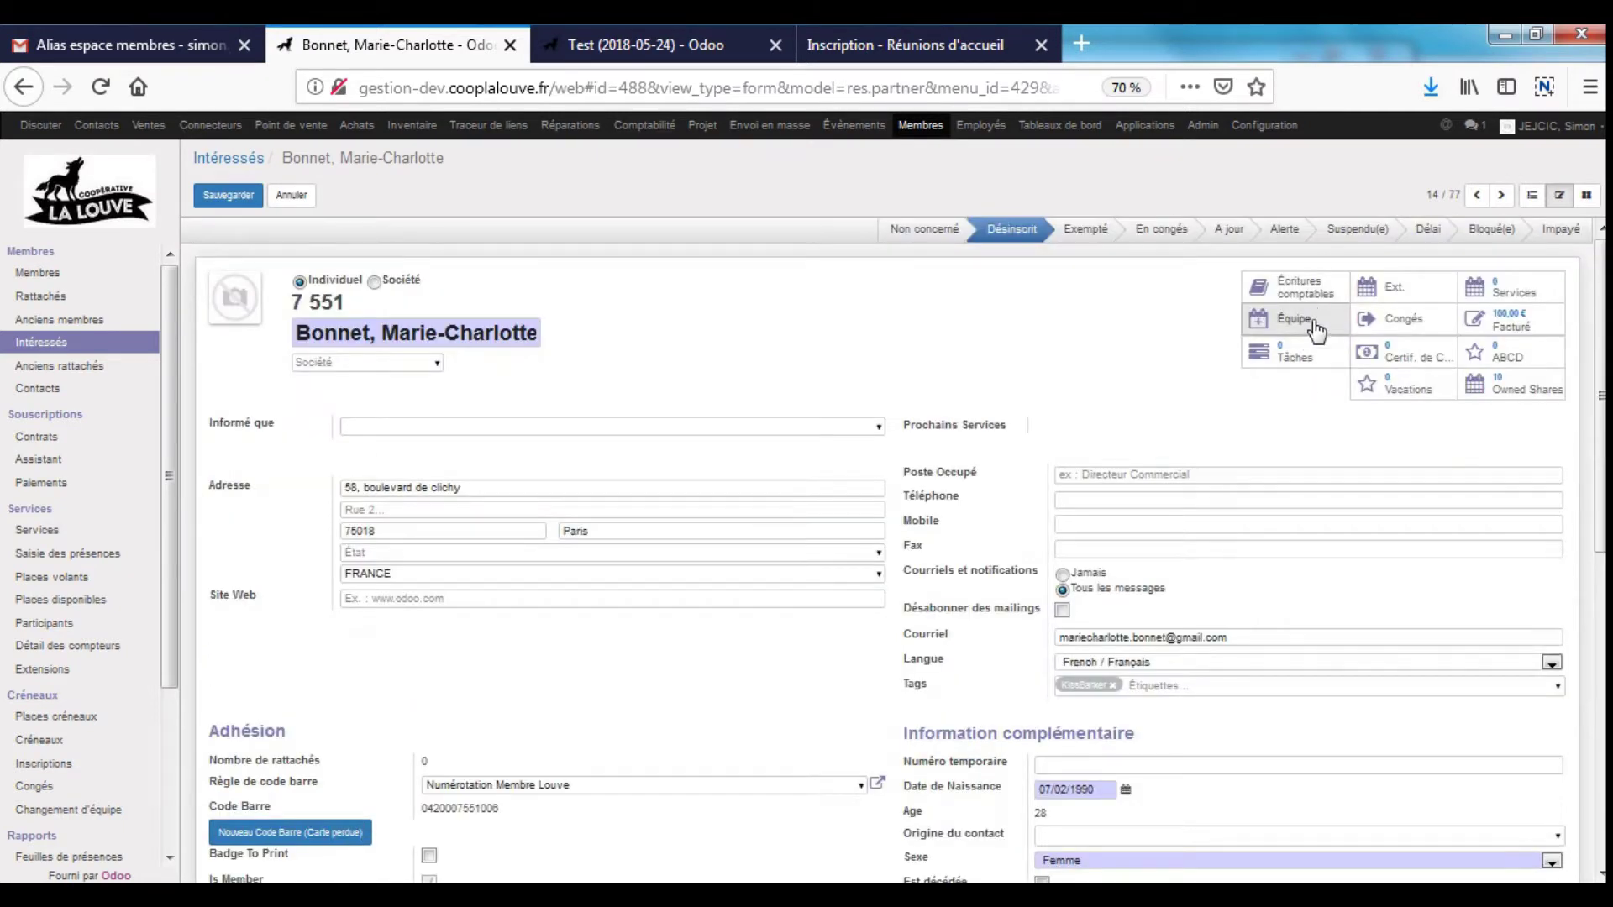
- Create a new team registration for the member on the CVen. - 13:30 slot as Classique
click(1312, 324)
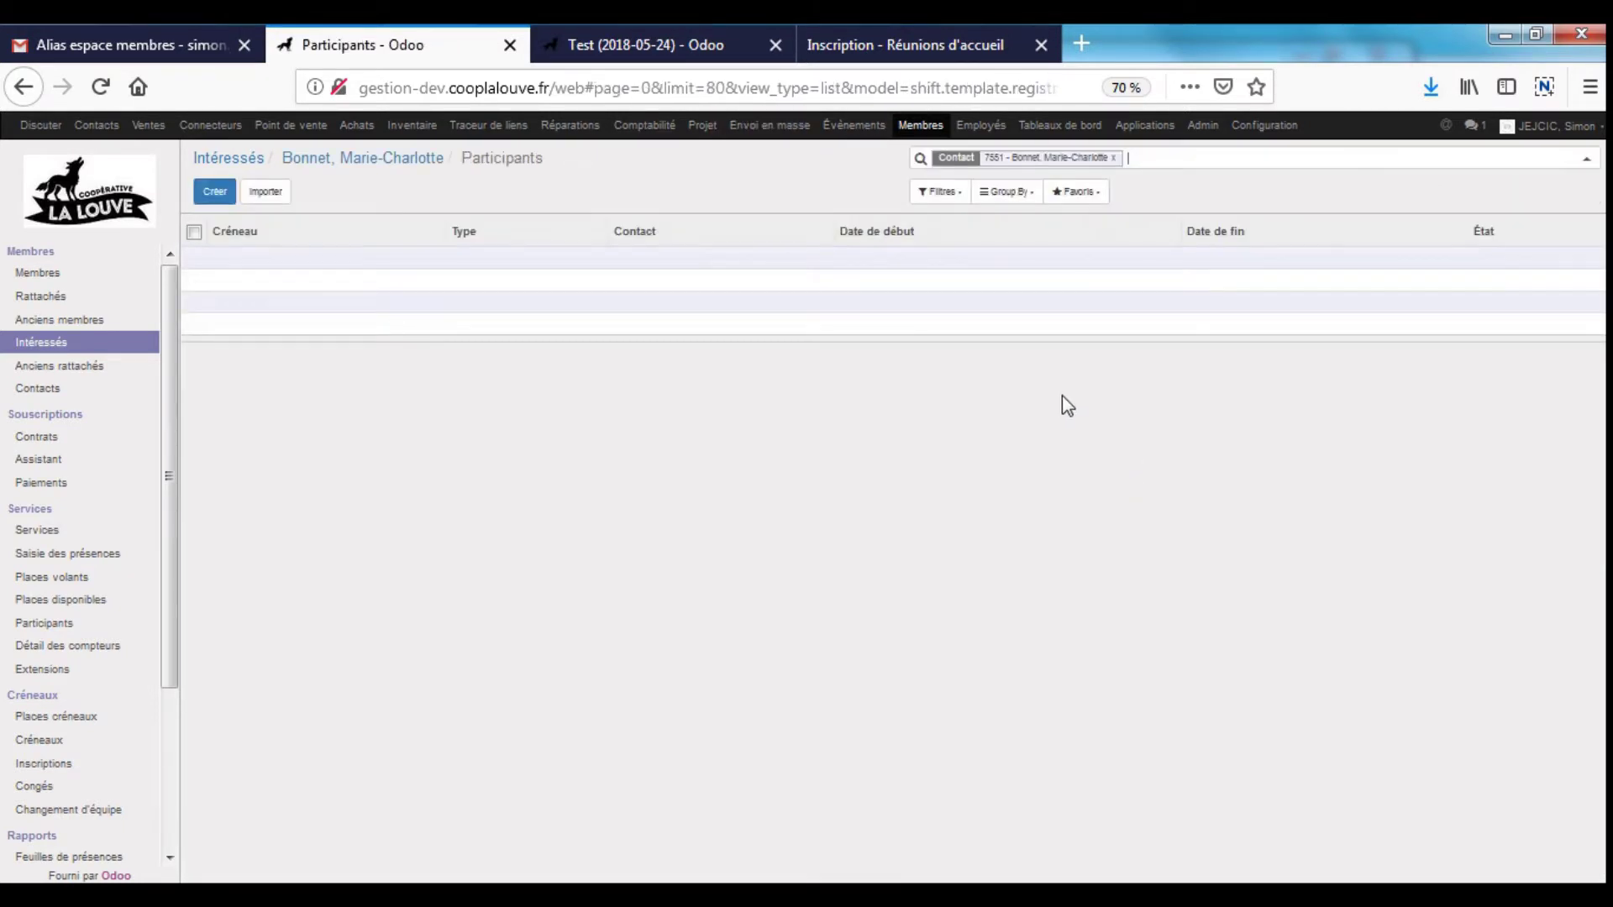
click(215, 191)
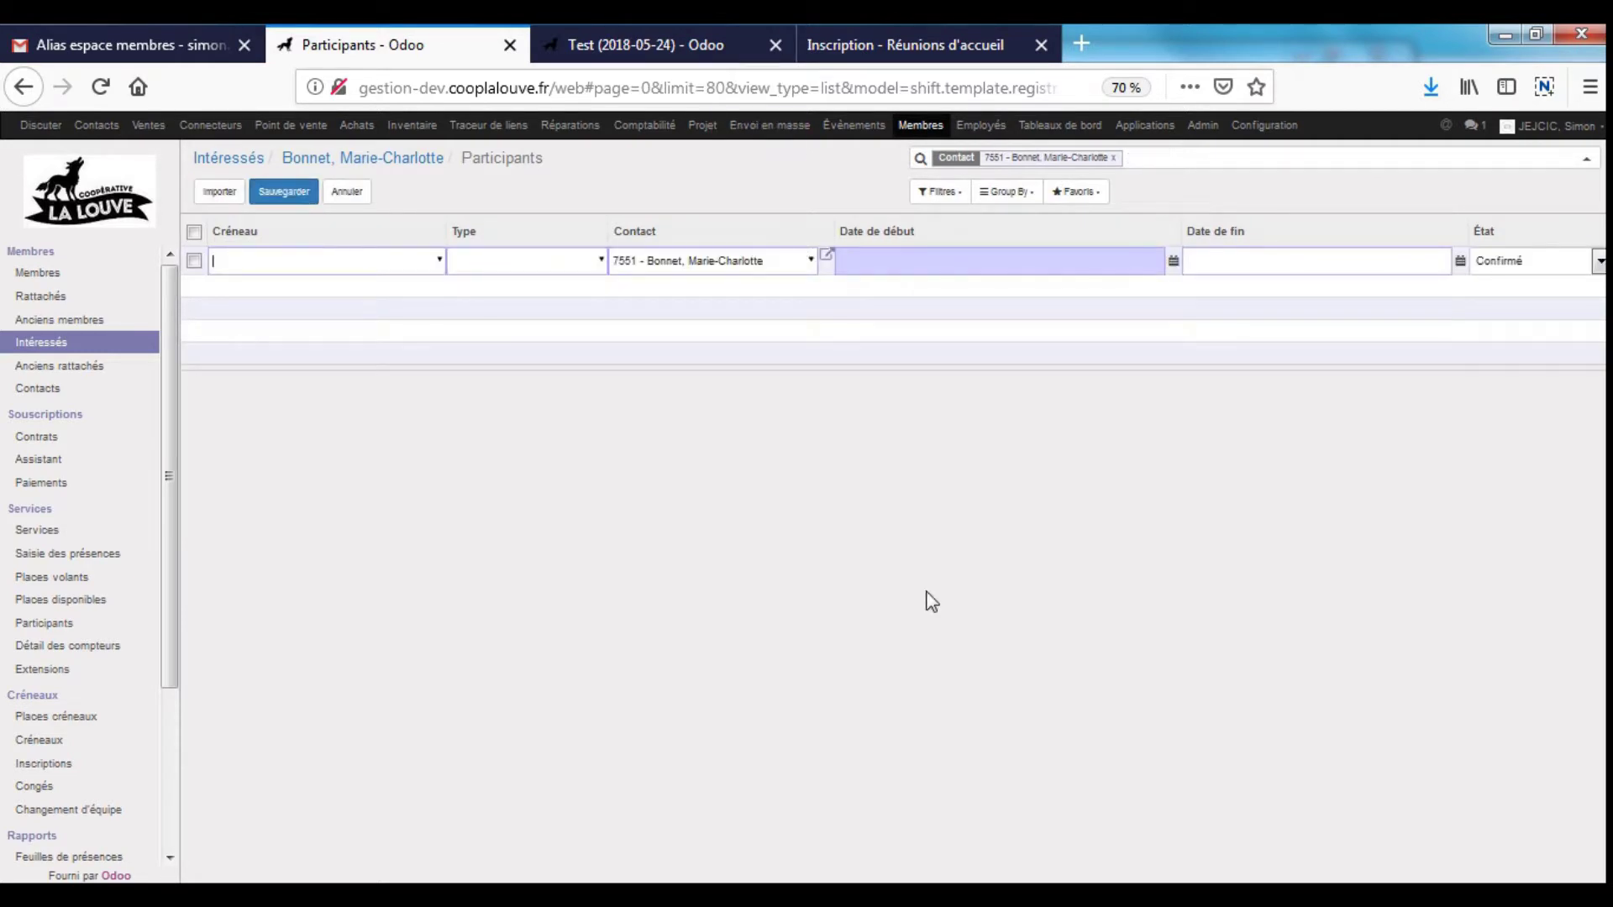
text(cv)
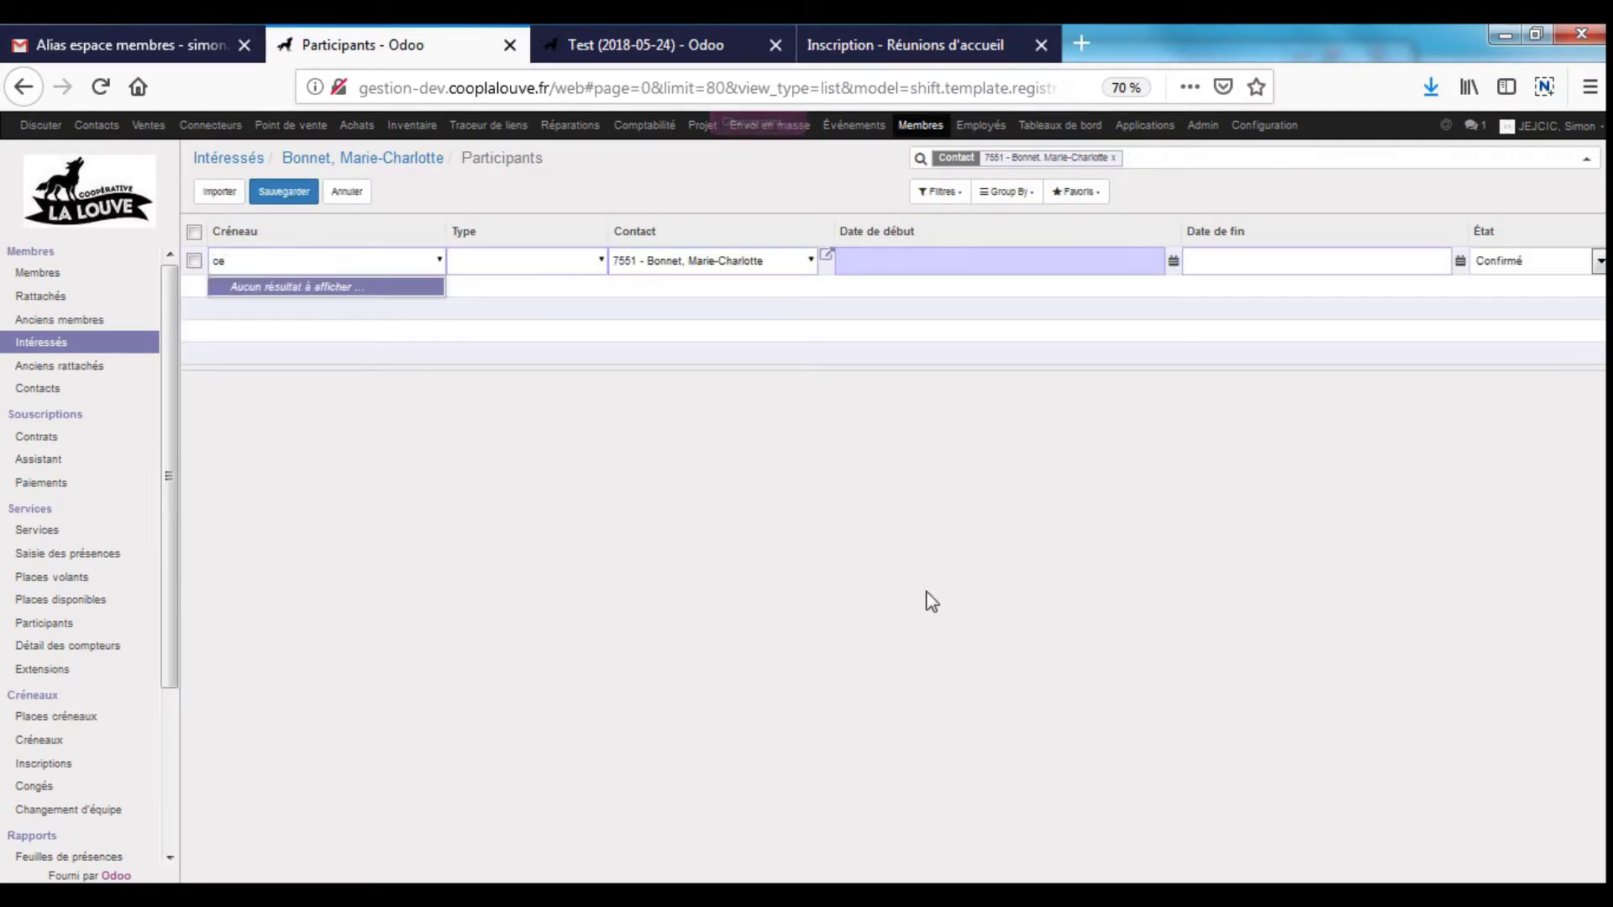
text(e)
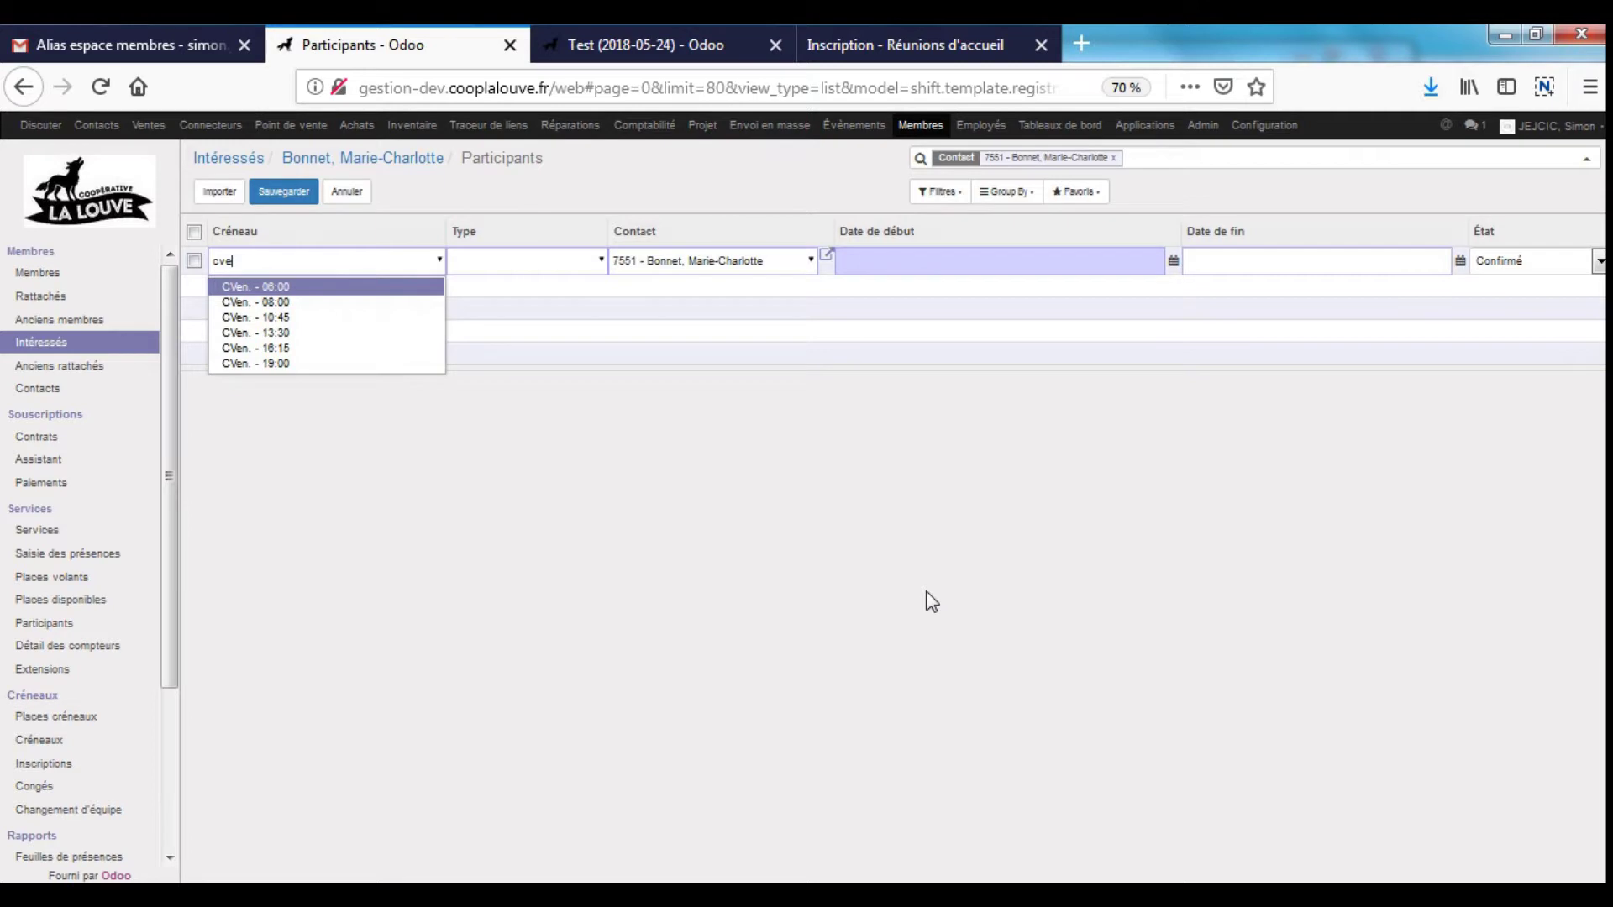
key(Down)
key(Down)
key(Down)
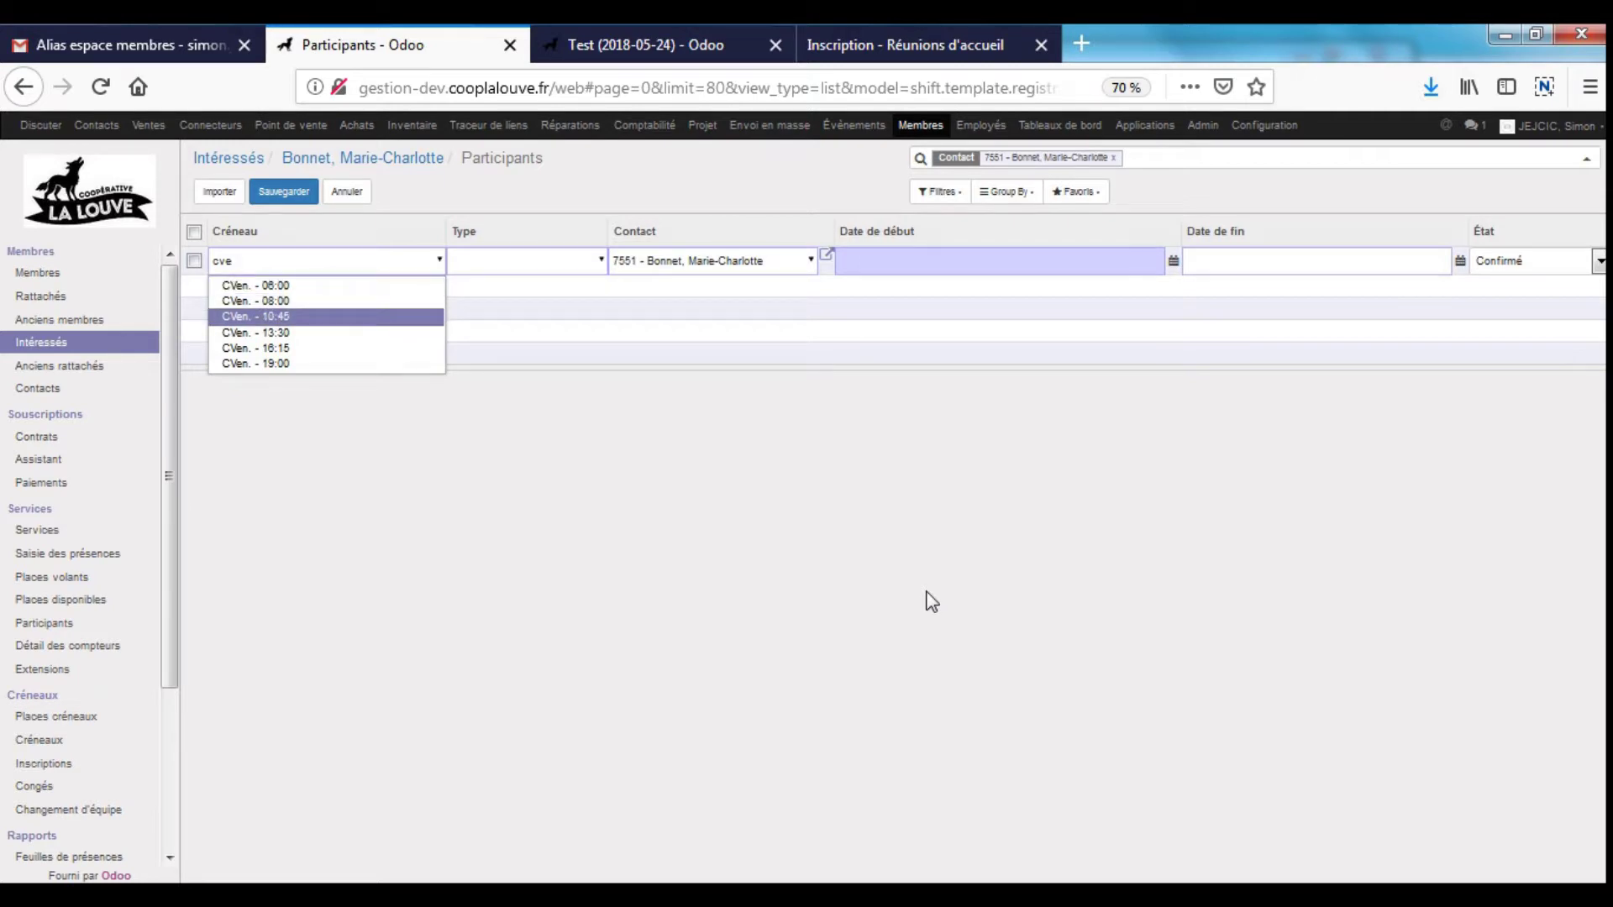
key(Tab)
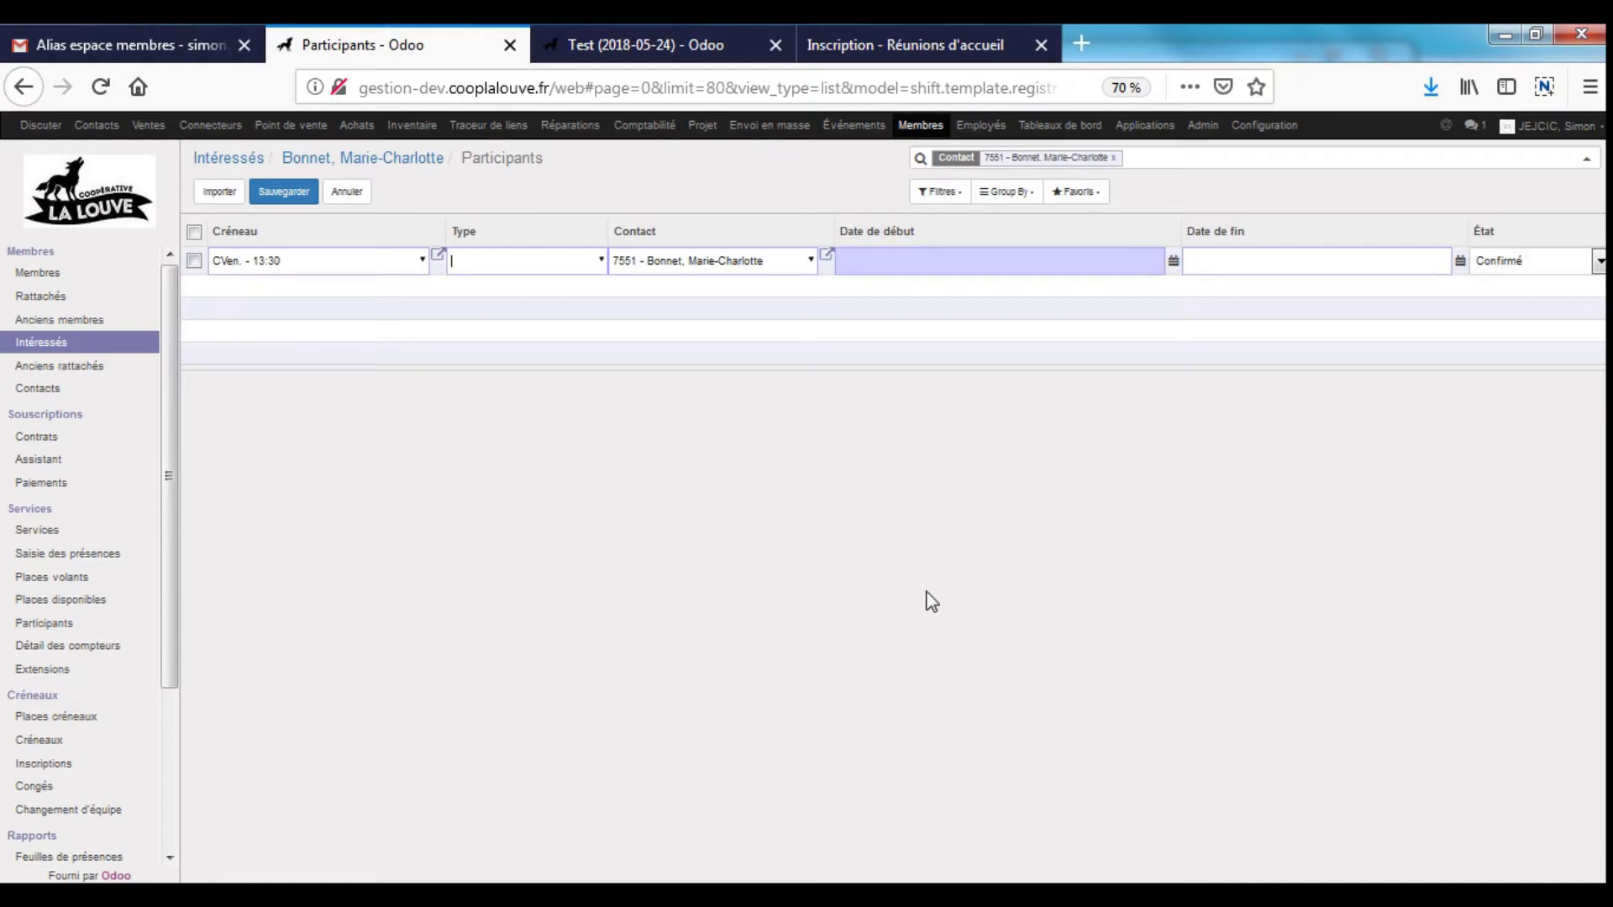
key(Down)
key(Tab)
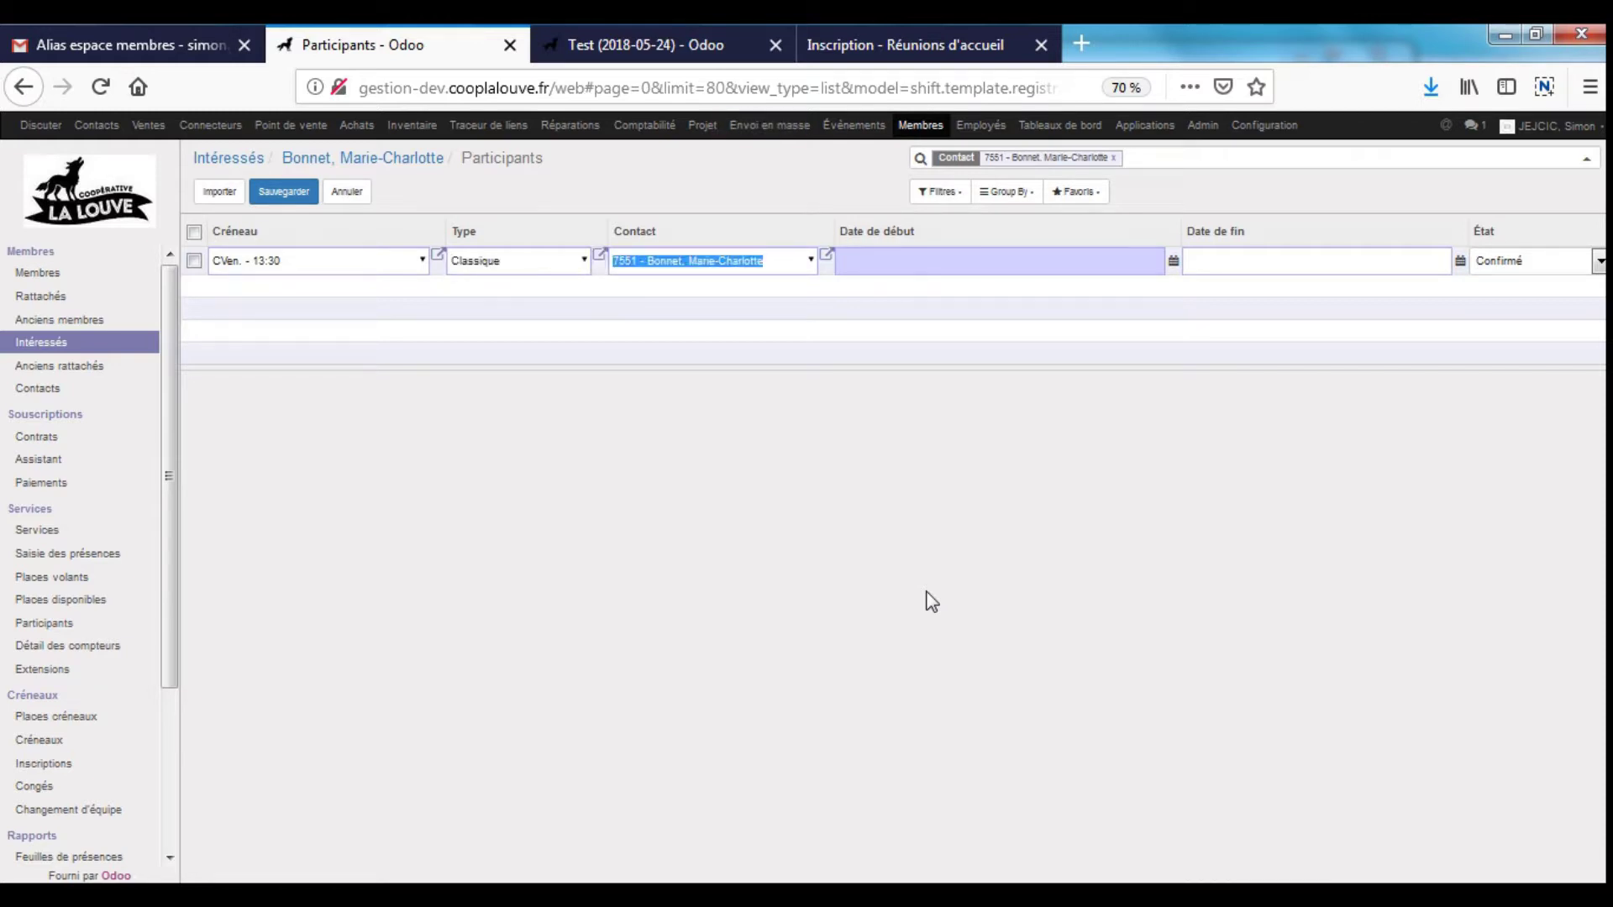
key(Tab)
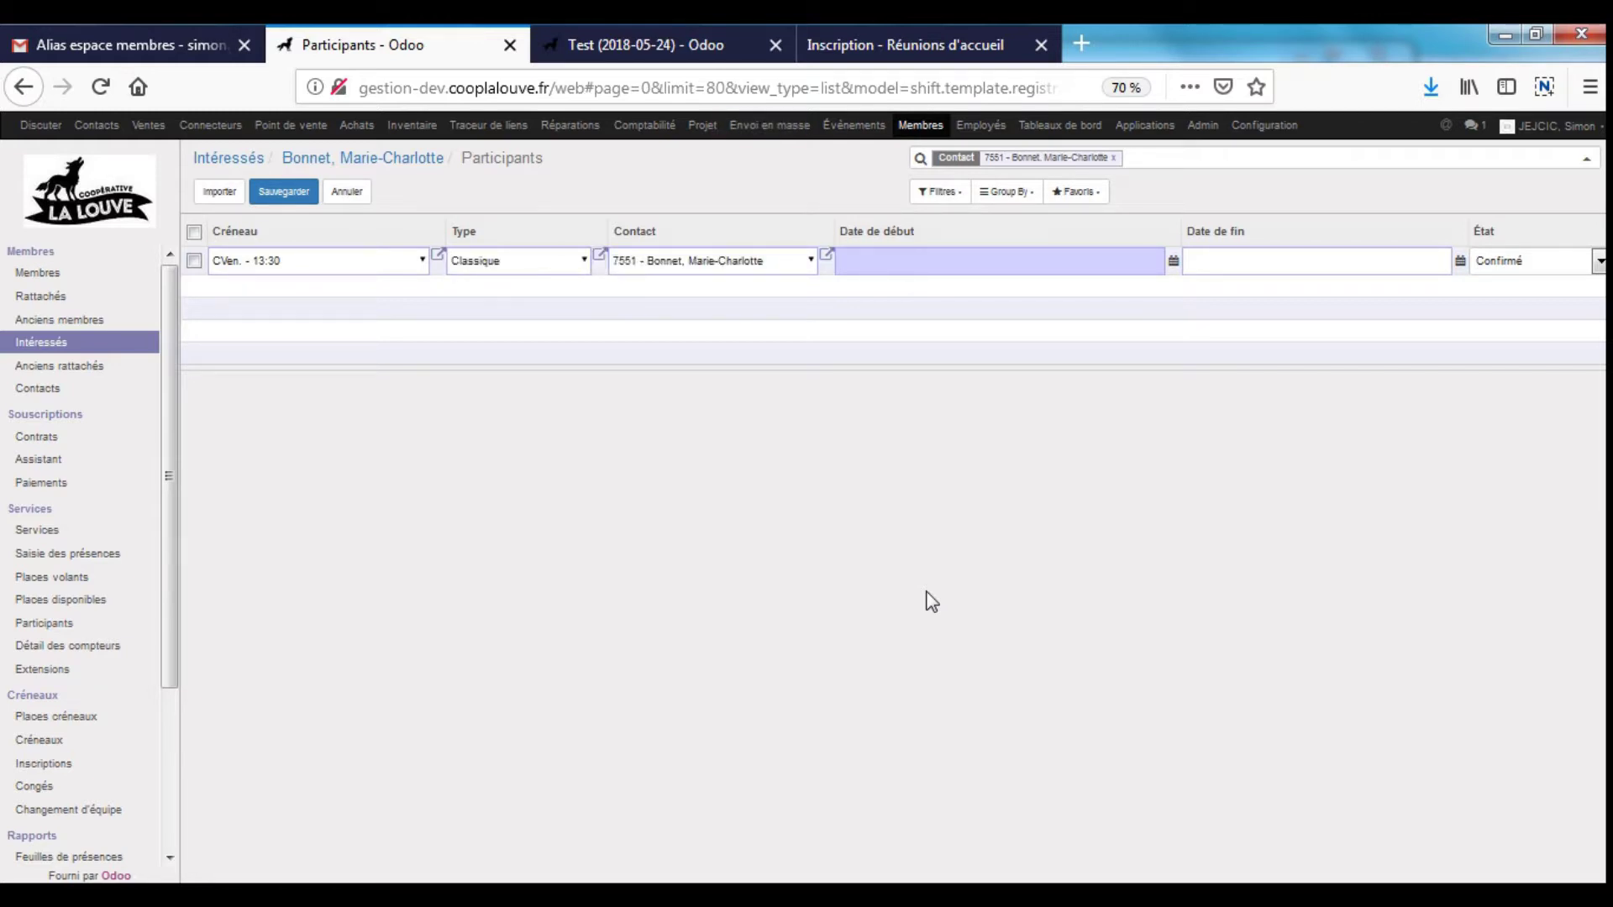
- Set the registration's start date to 27/12/2018, save it, and return to the member form
click(961, 263)
click(956, 447)
click(307, 263)
click(290, 196)
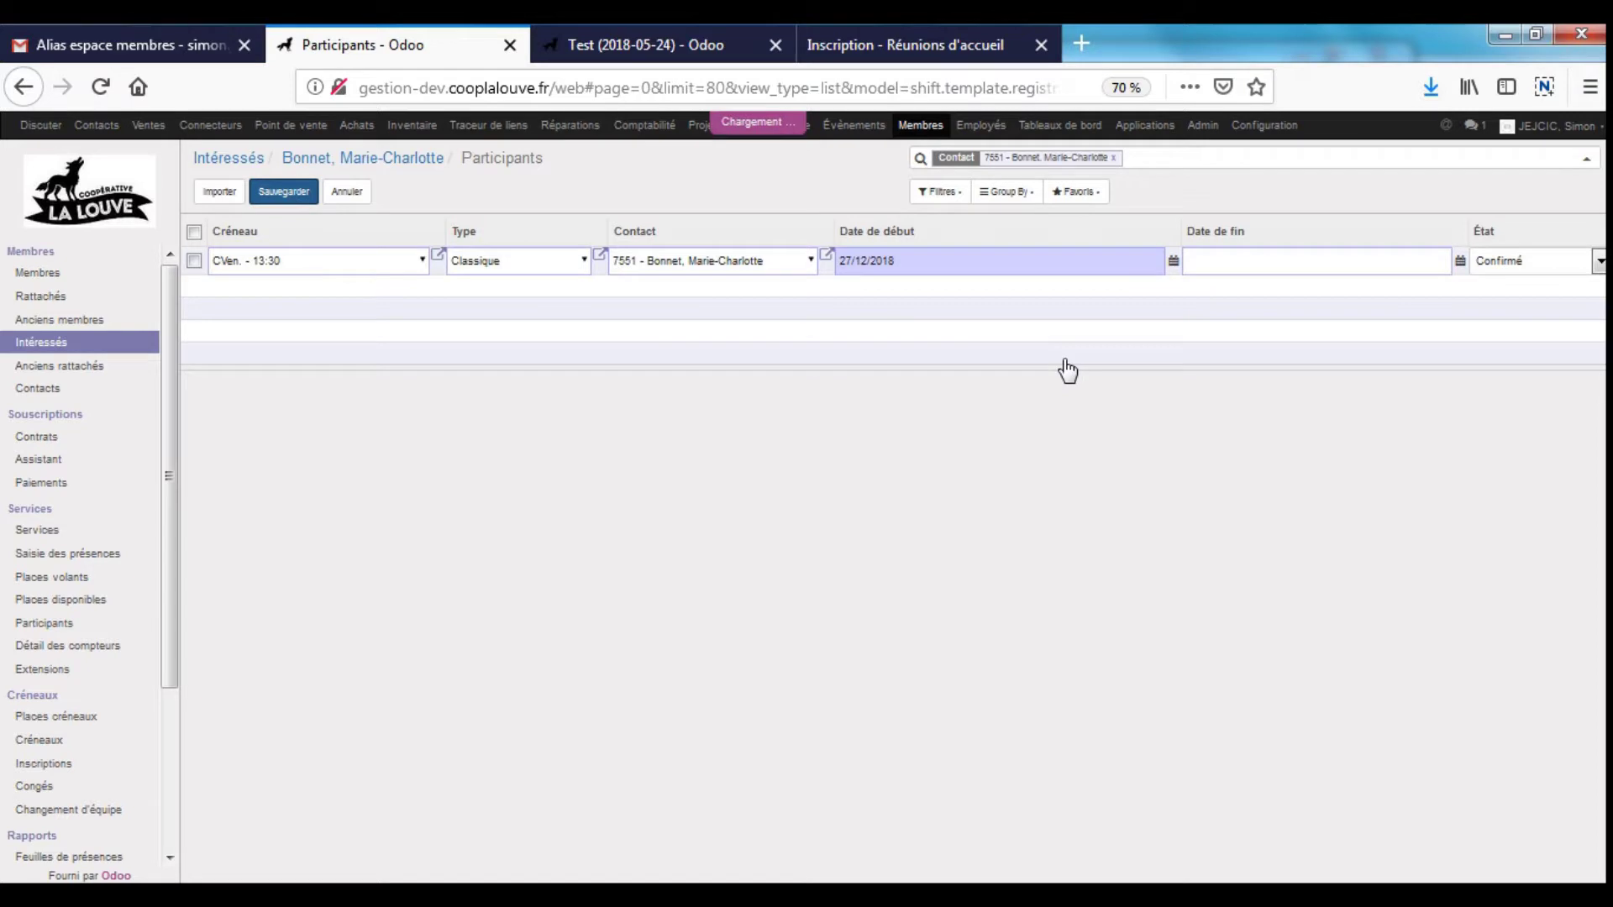
click(391, 159)
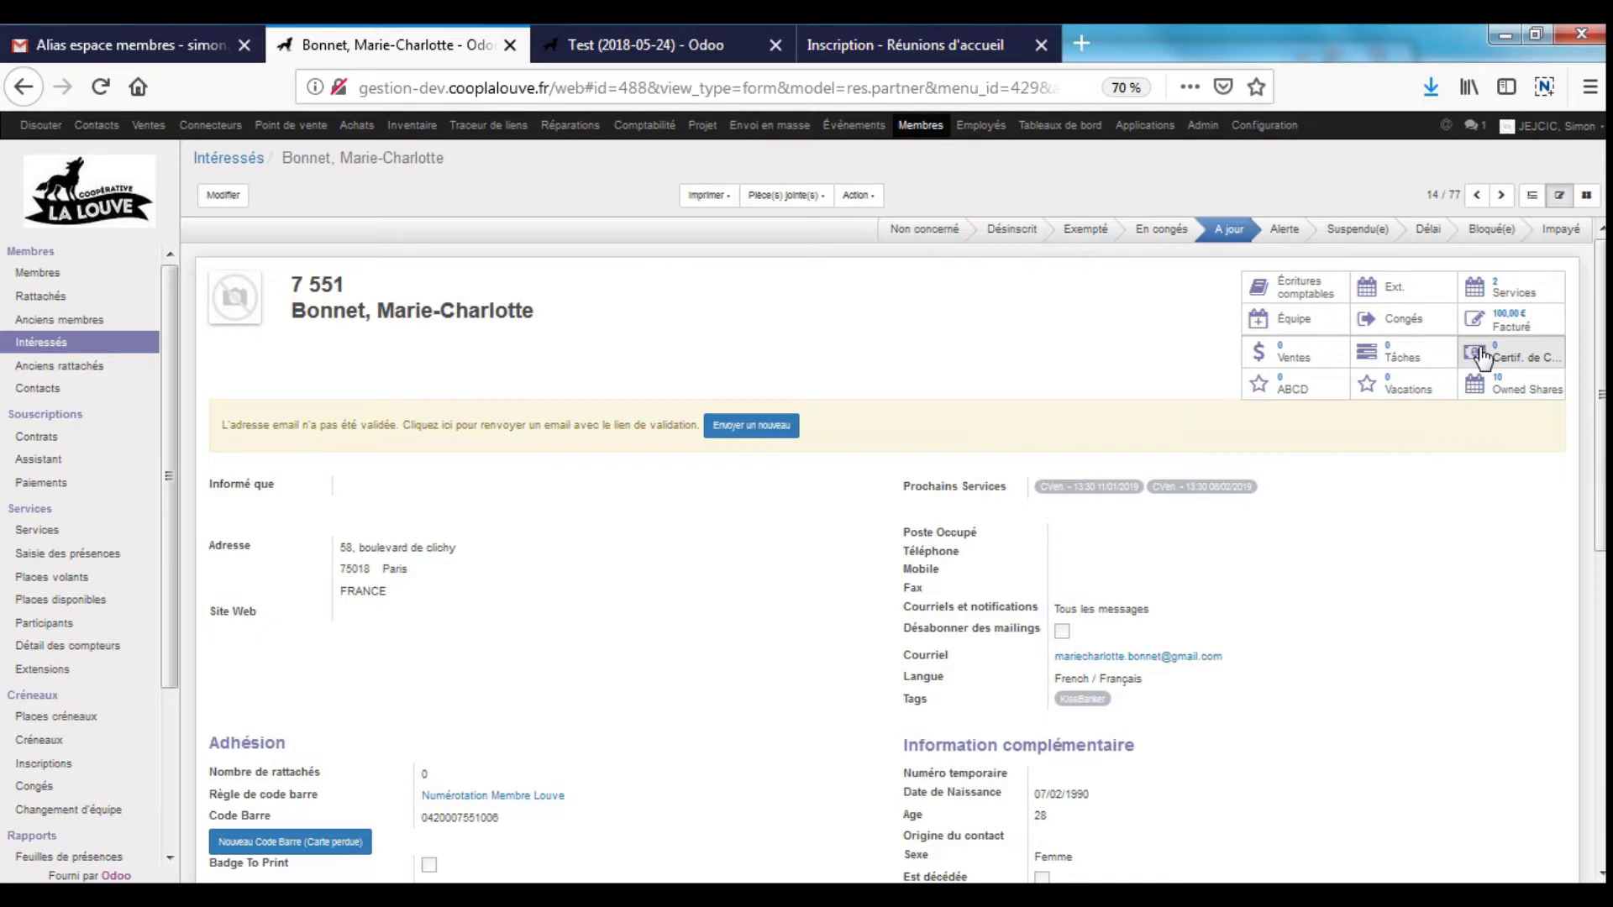
- Review the member's two upcoming CVen. - 13:30 services, then point out the Is Worker Member and Is Member flags
click(1512, 289)
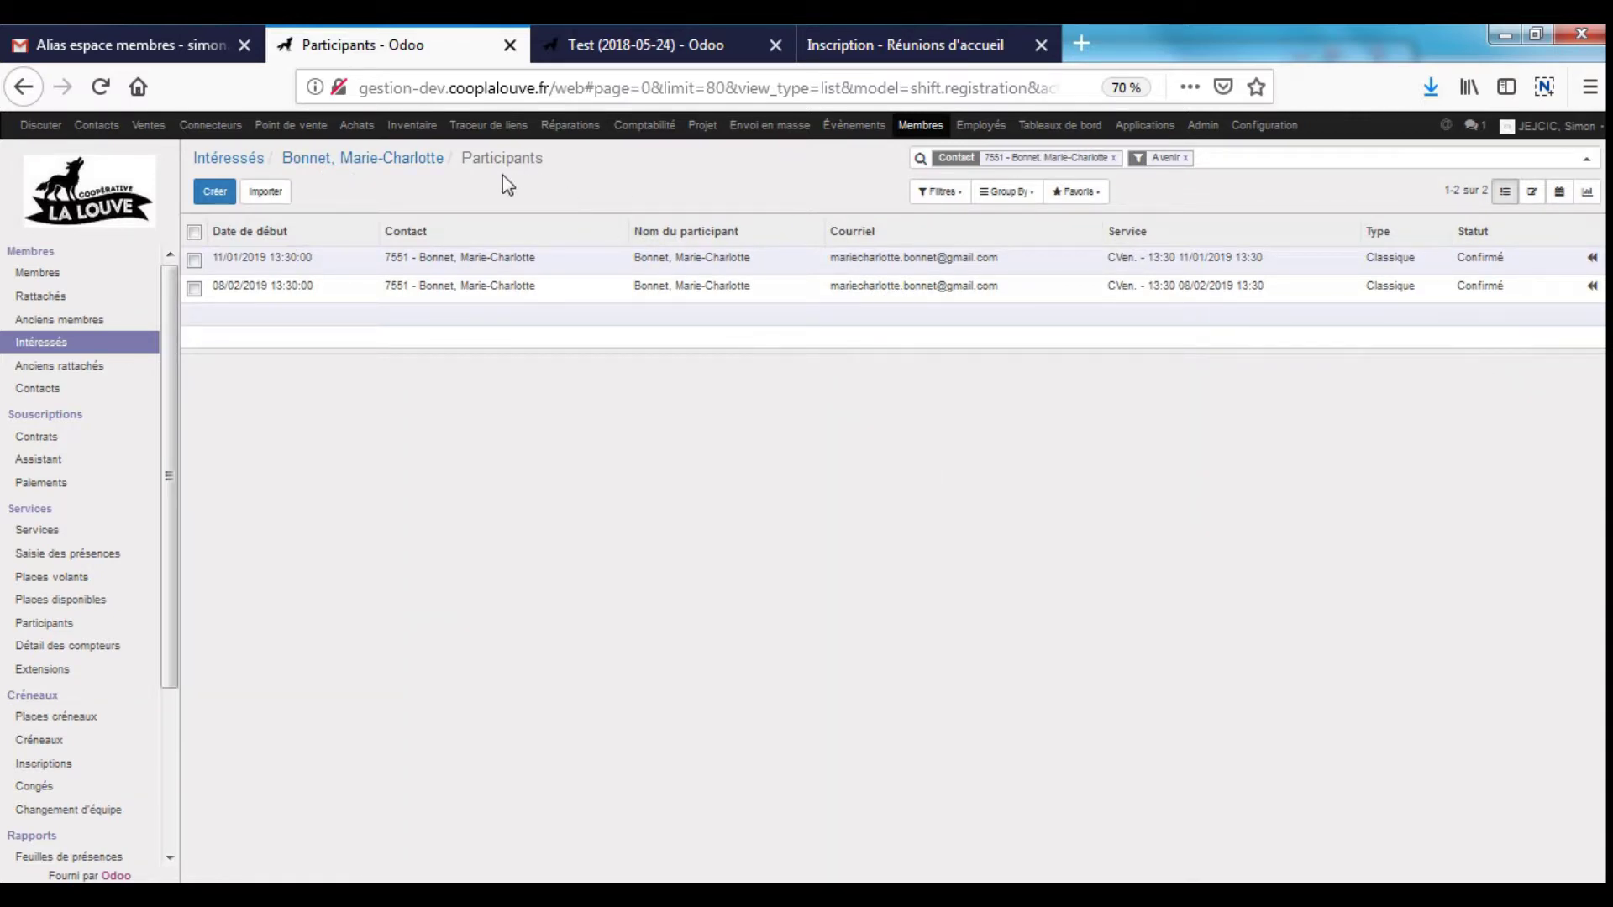
click(347, 161)
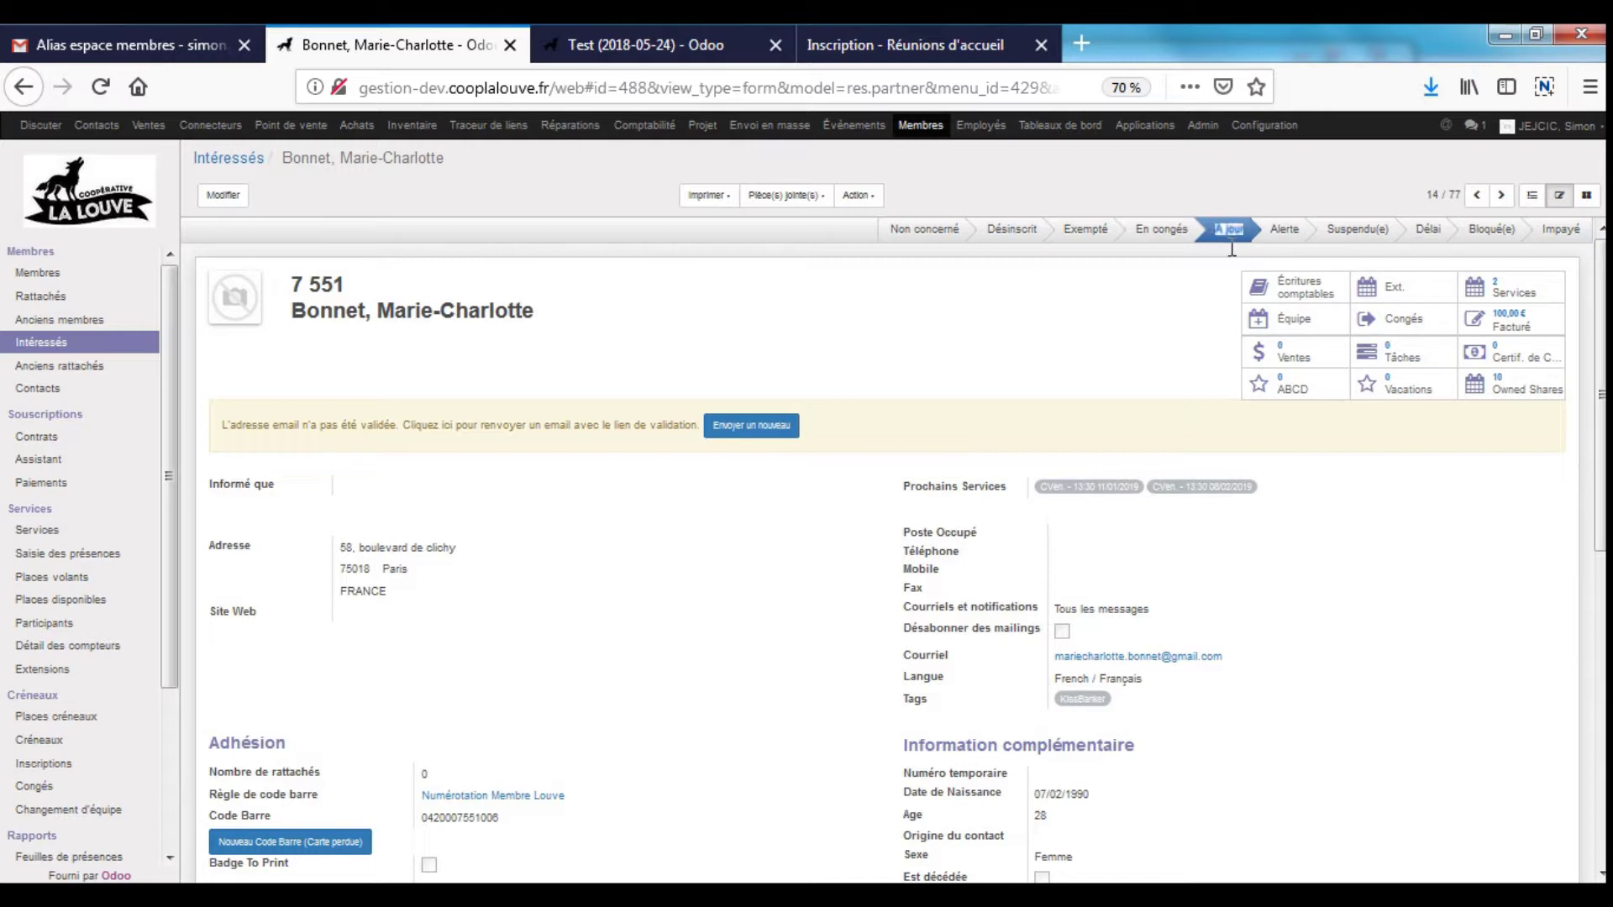
scroll(1080, 376, down, 5)
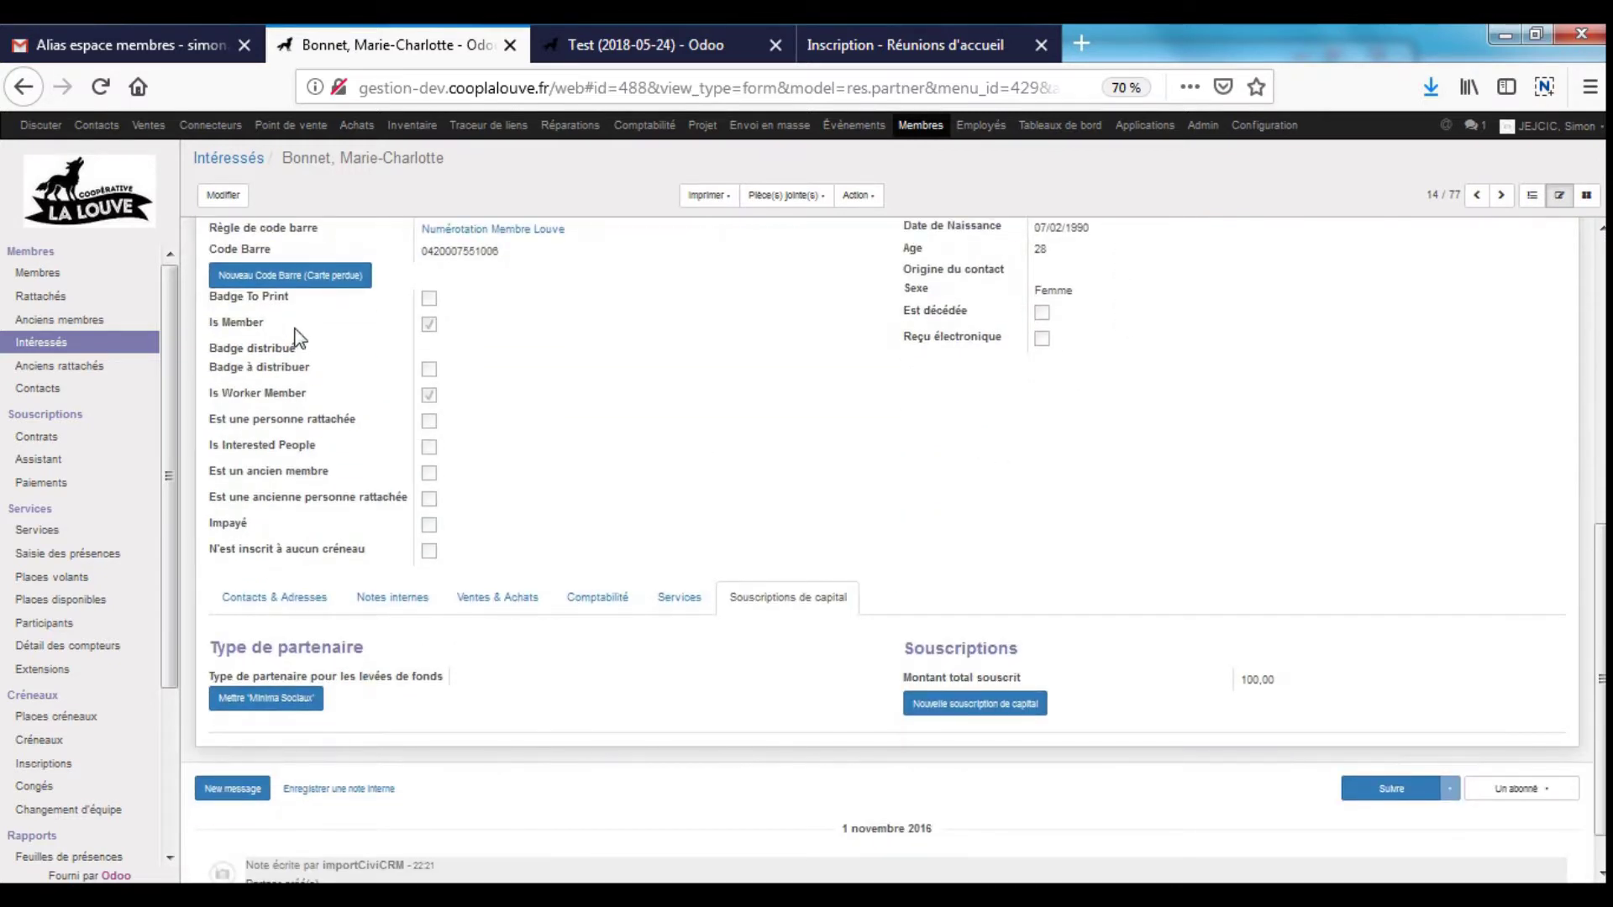
drag(308, 394, 239, 394)
triple_click(252, 328)
click(542, 369)
- Point out the barcode numbering rule and bring up the Imprimer list of printable documents
scroll(588, 411, up, 5)
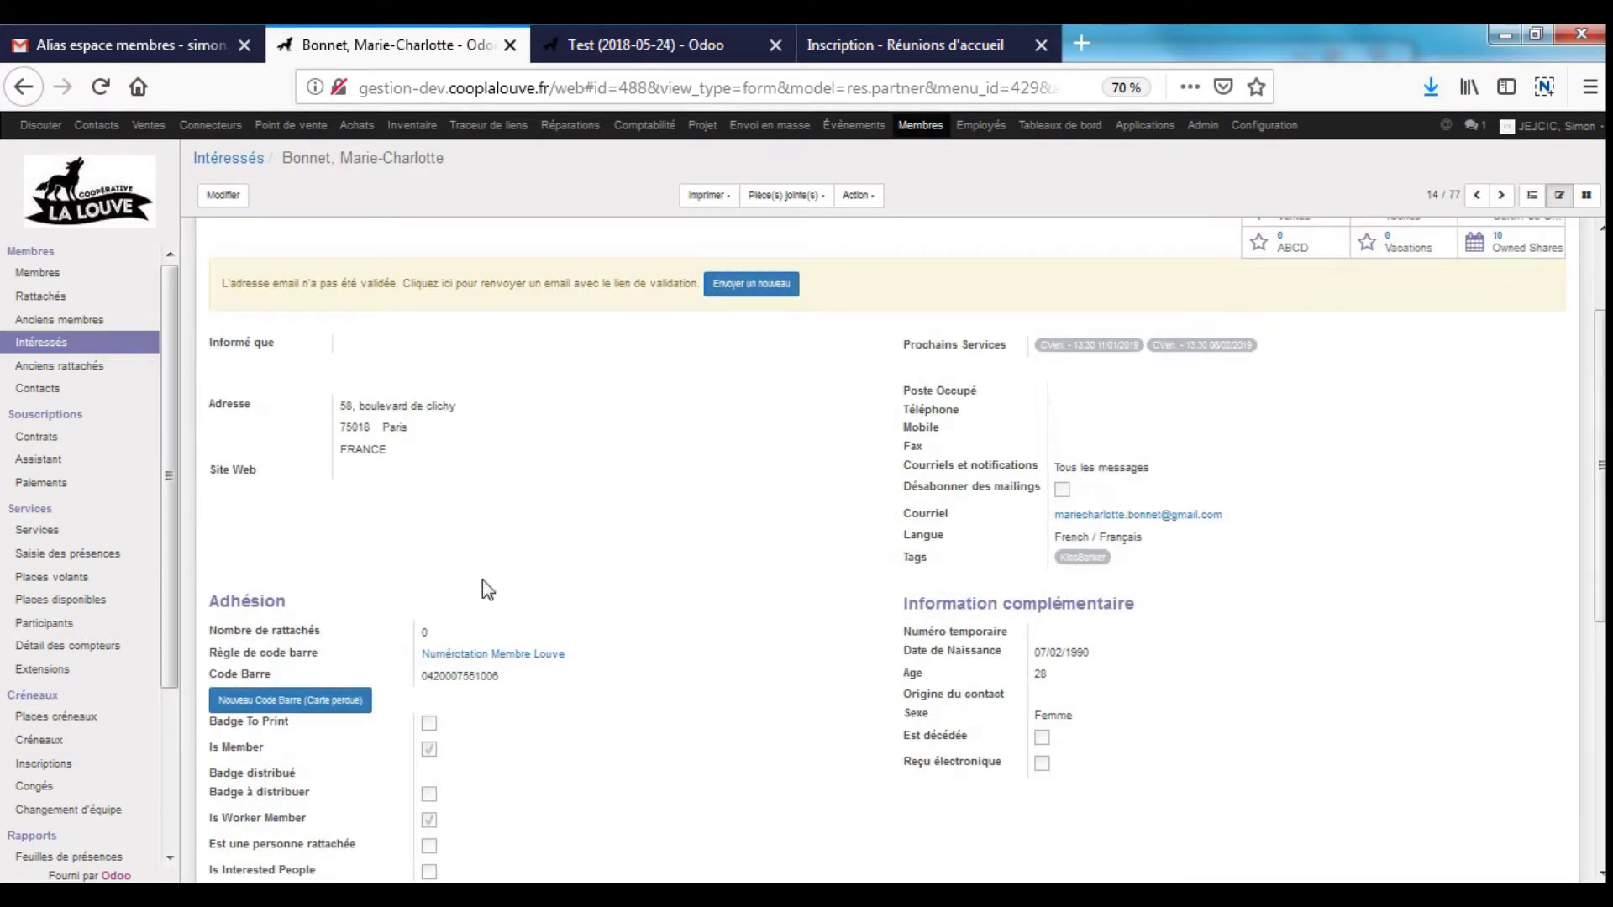
drag(216, 653, 578, 677)
click(732, 608)
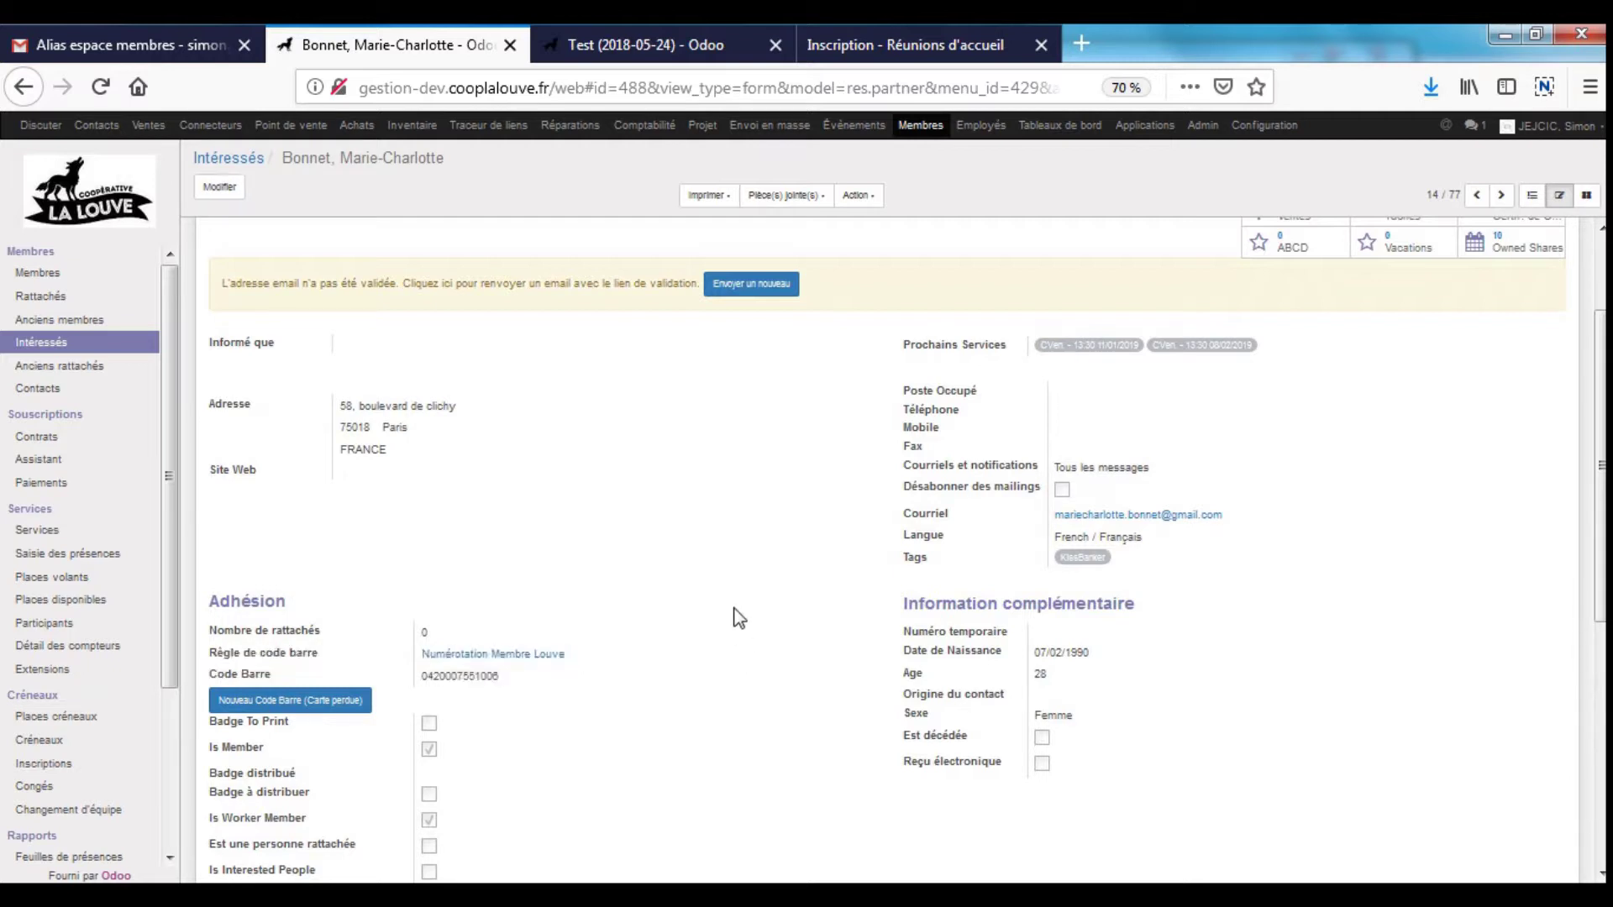
scroll(717, 576, down, 2)
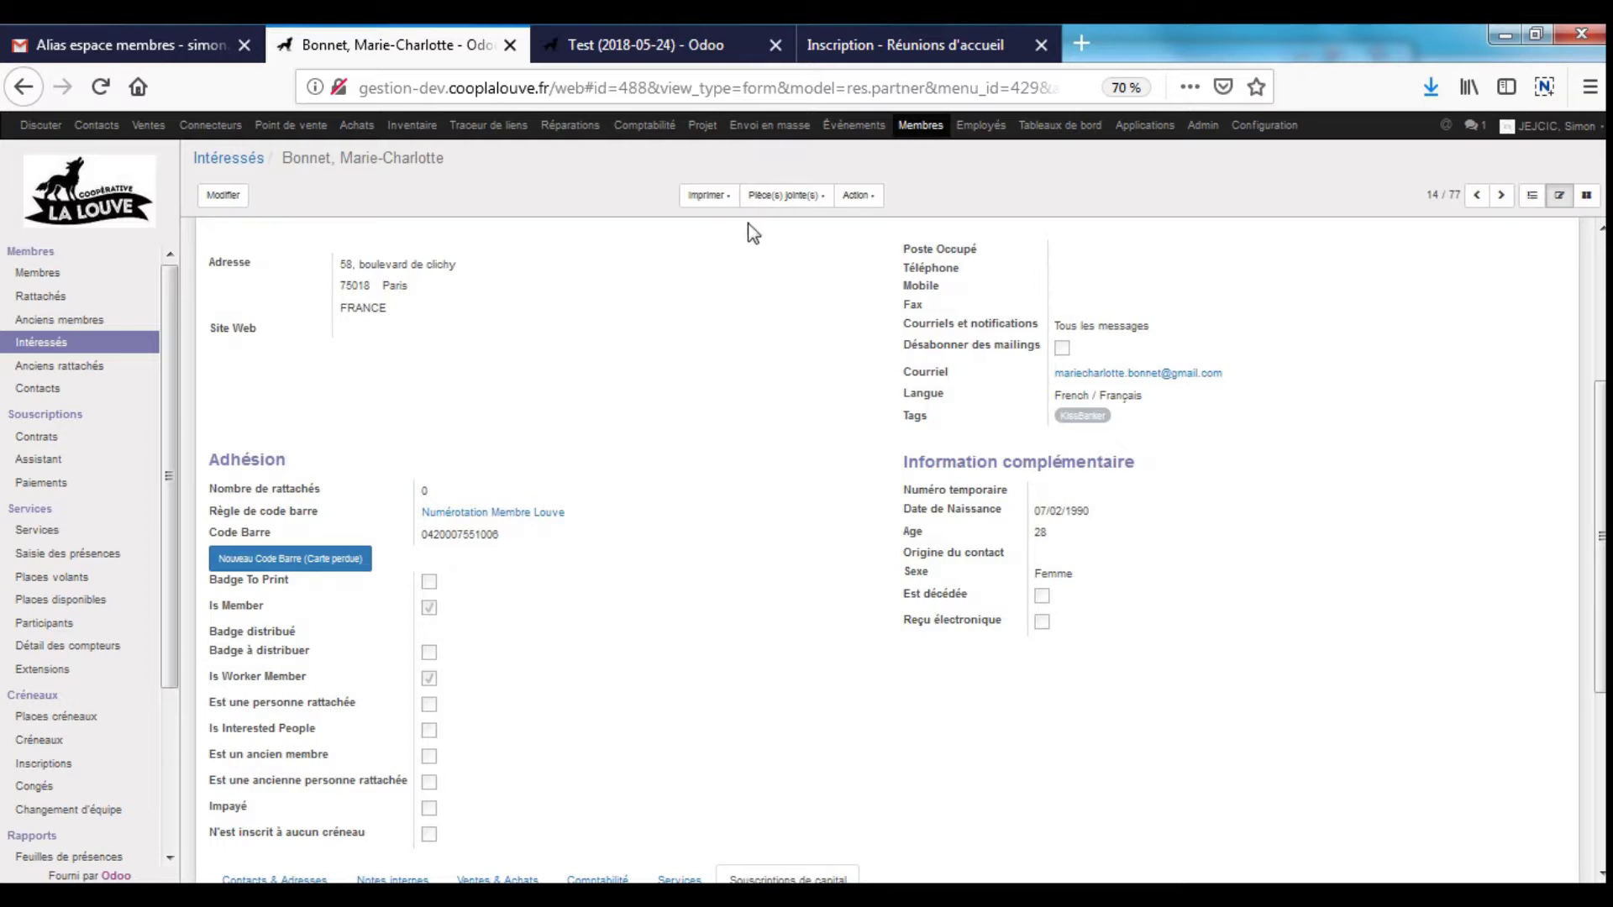
click(720, 204)
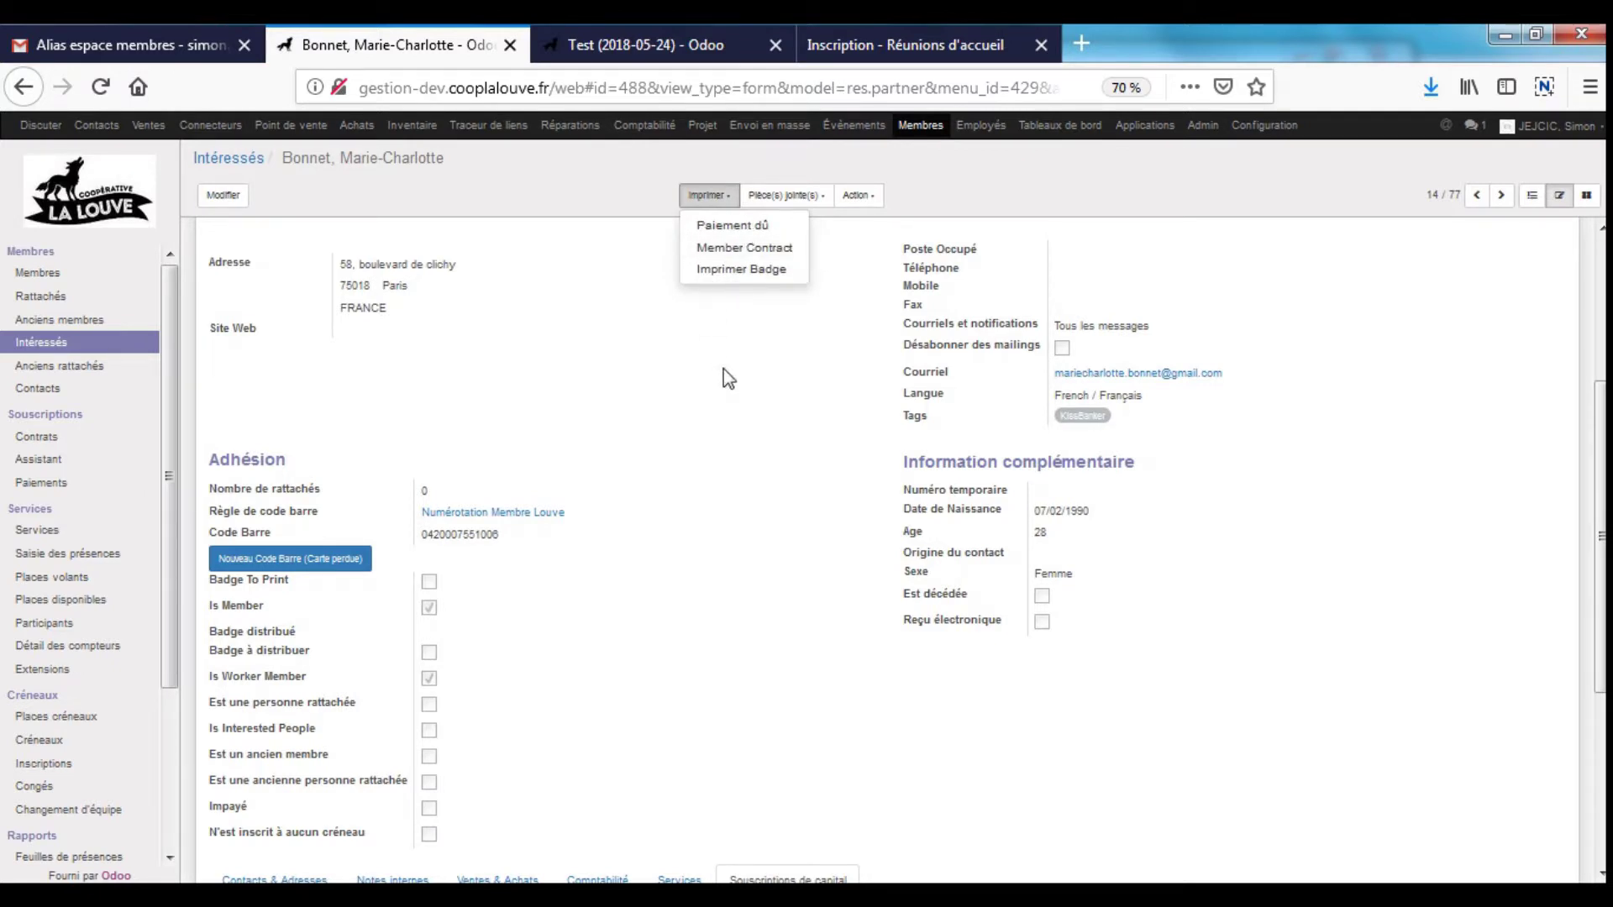
- Put the member record in edit mode and try choosing a new photo file, then close the picker
scroll(727, 378, up, 4)
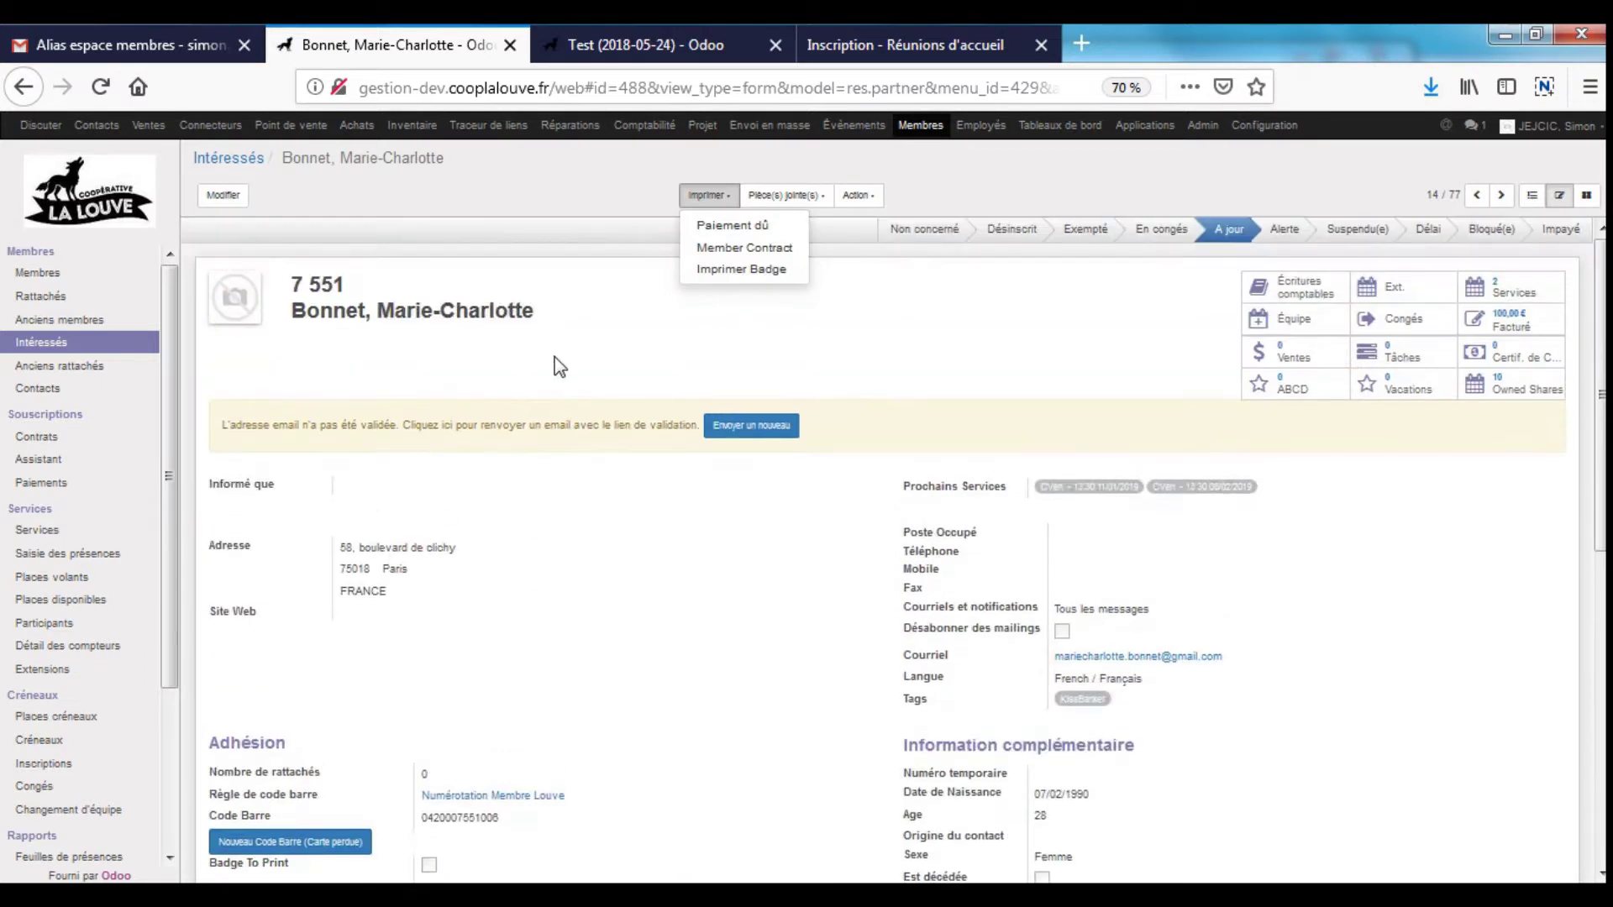
click(555, 360)
click(223, 195)
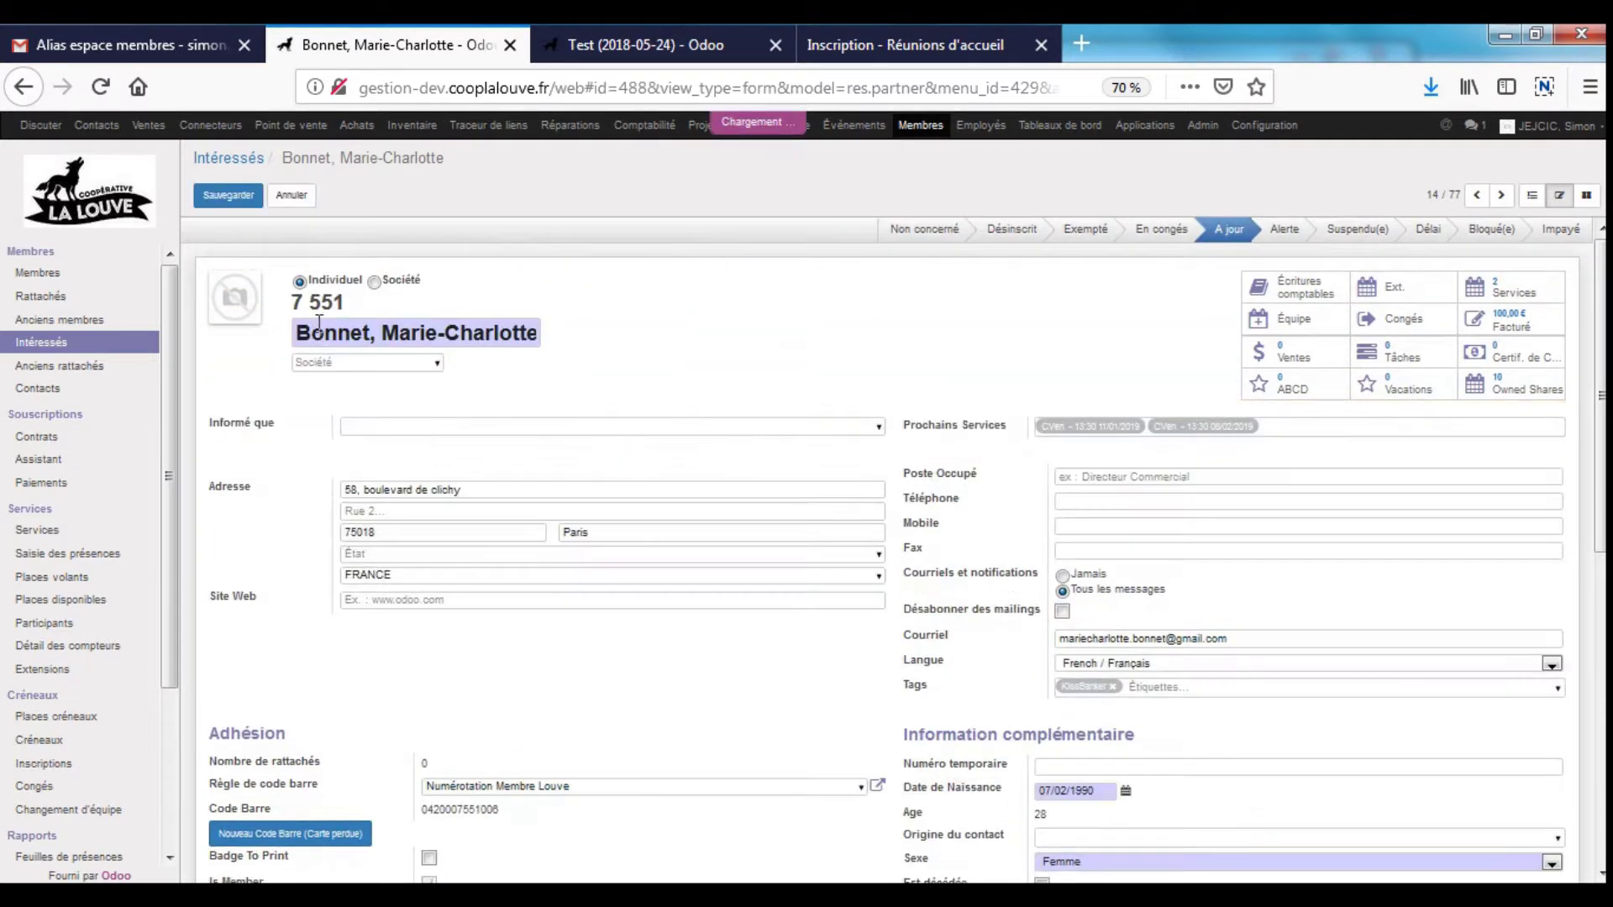
click(220, 284)
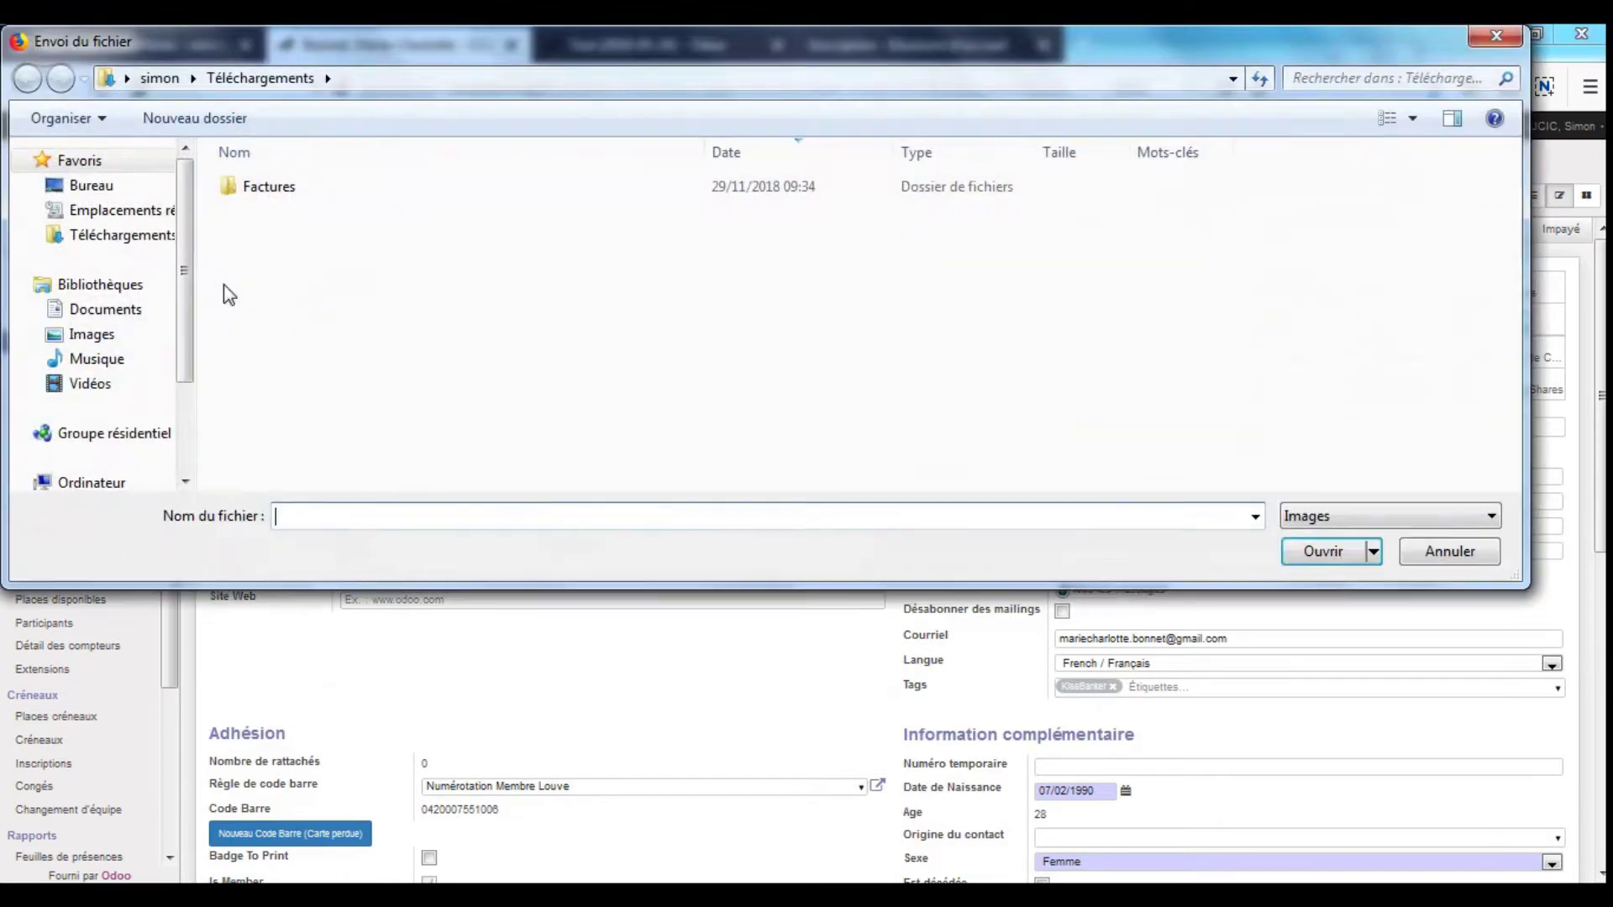
click(1496, 36)
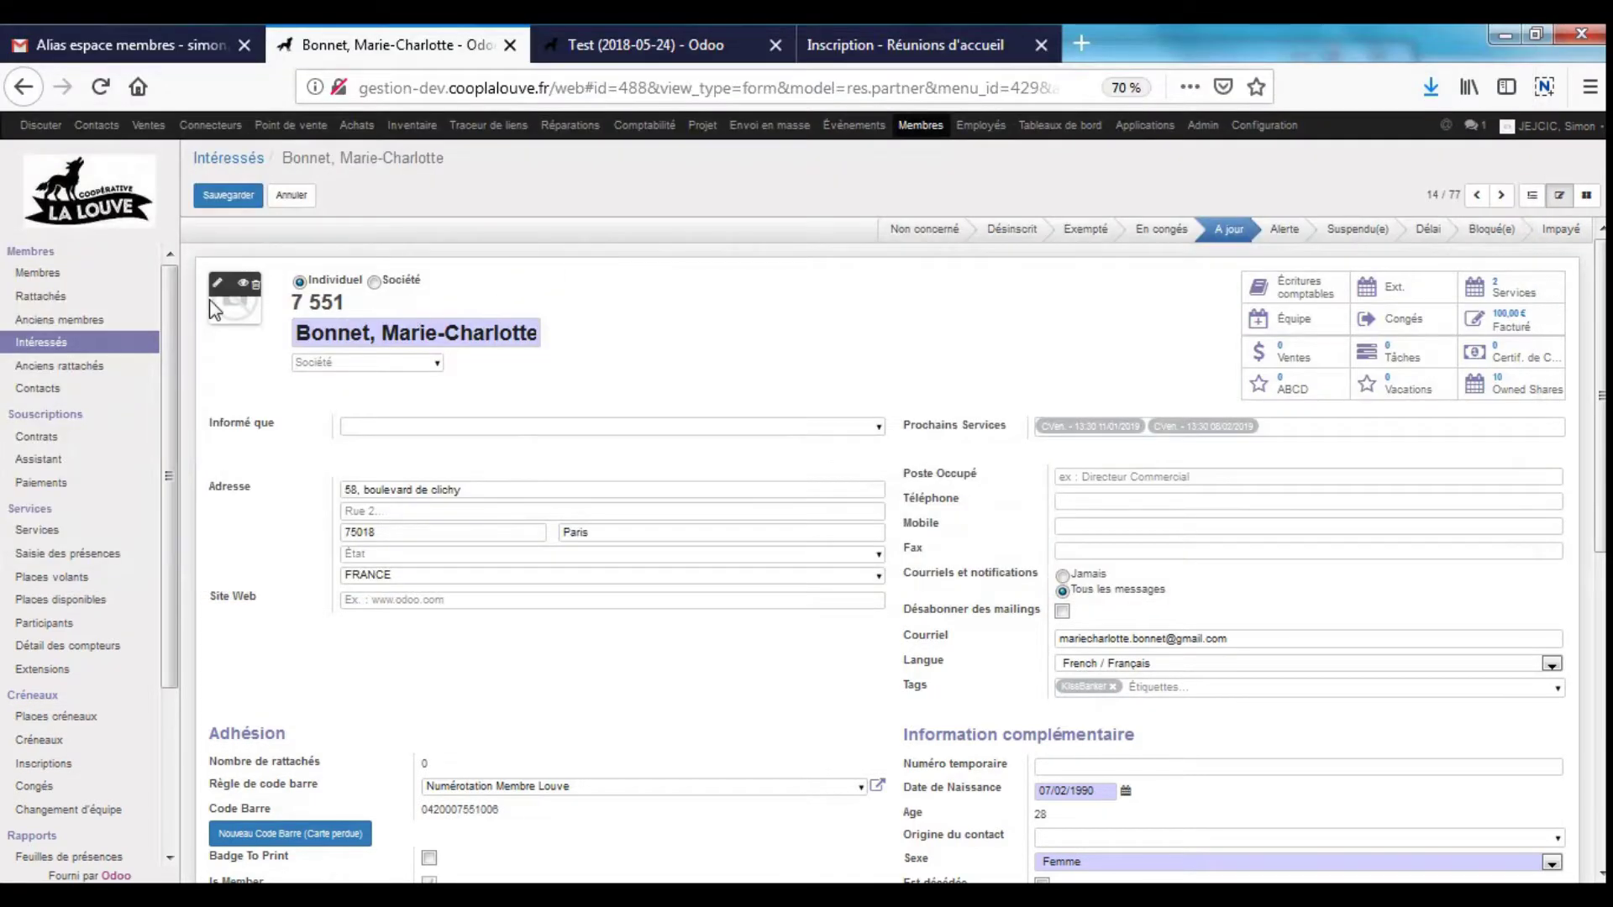
click(220, 290)
click(1496, 36)
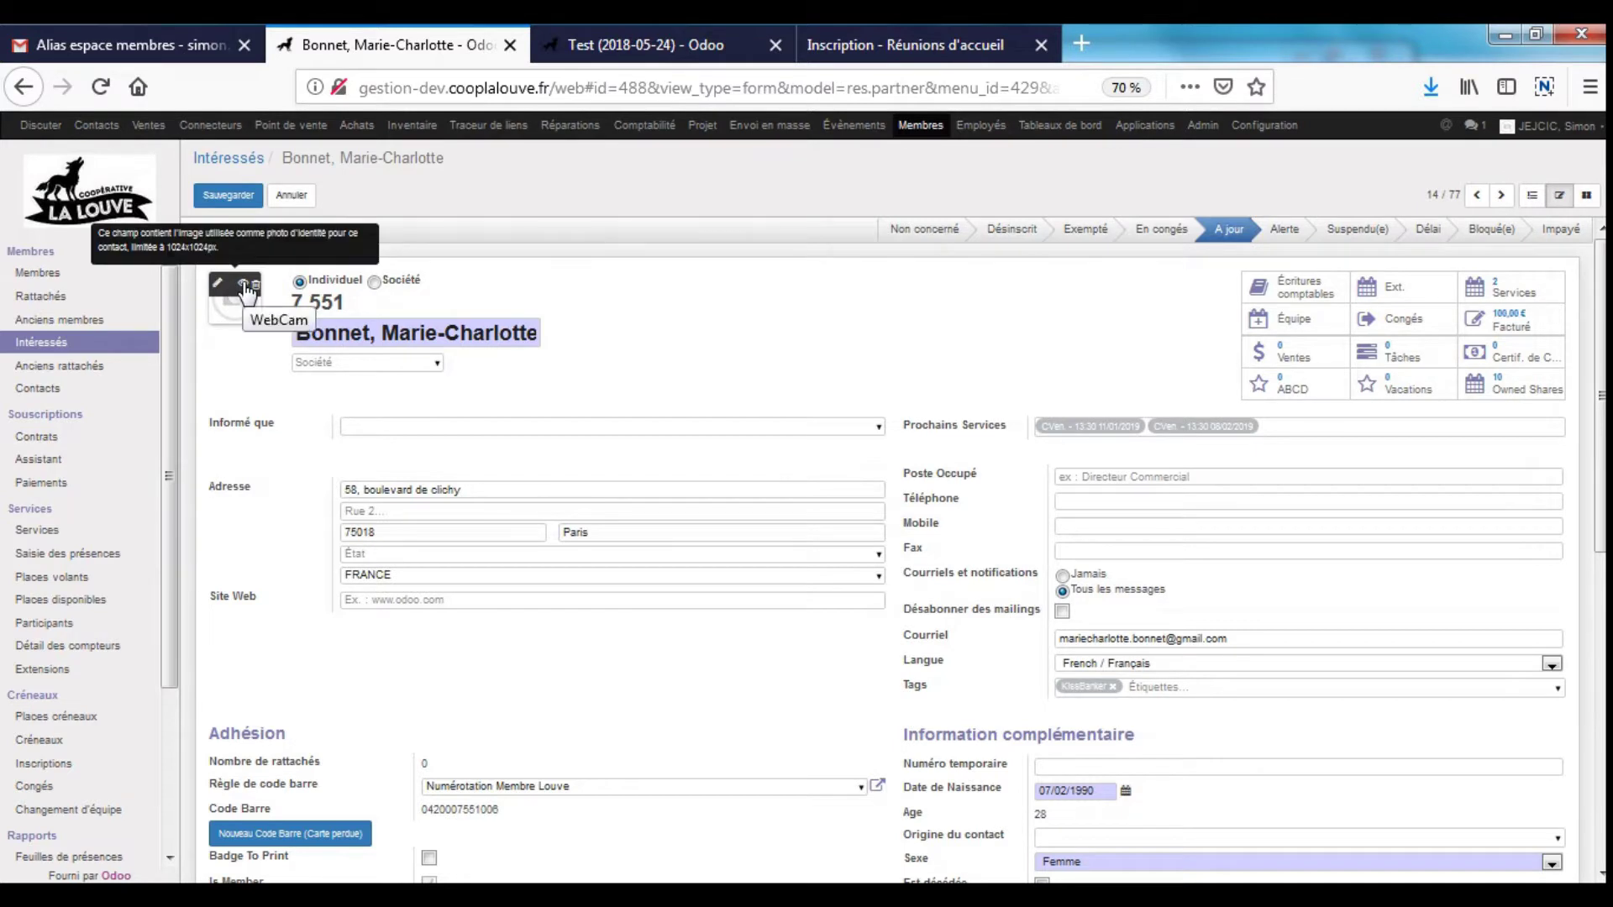
- Try taking the member photo by webcam, dismiss the access error, and discard the changes
click(246, 286)
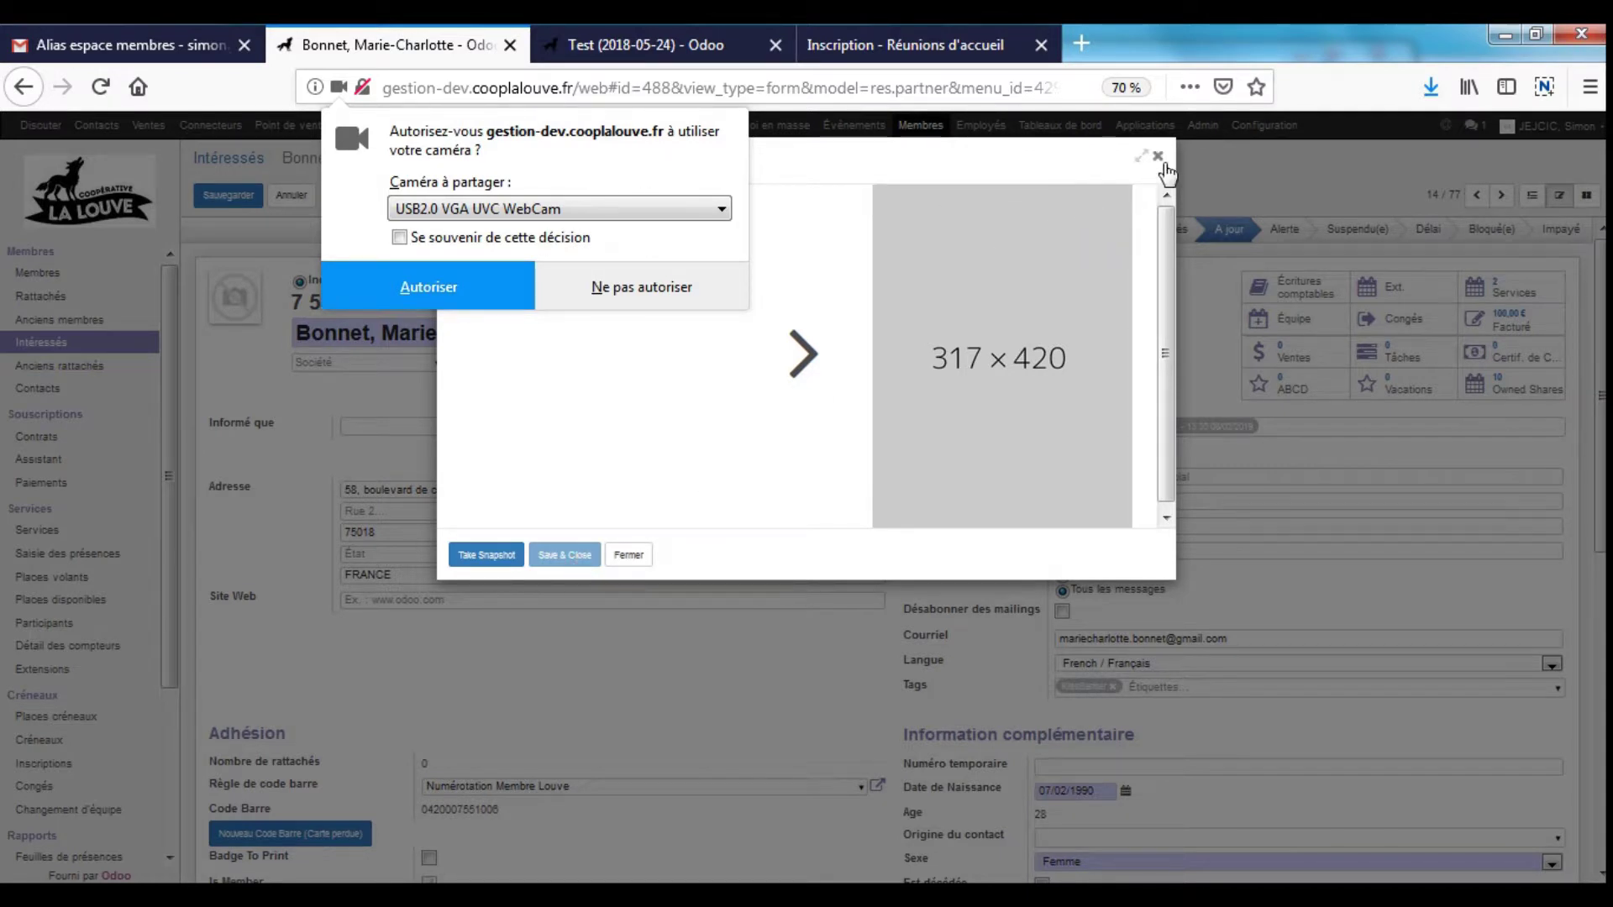
click(1158, 159)
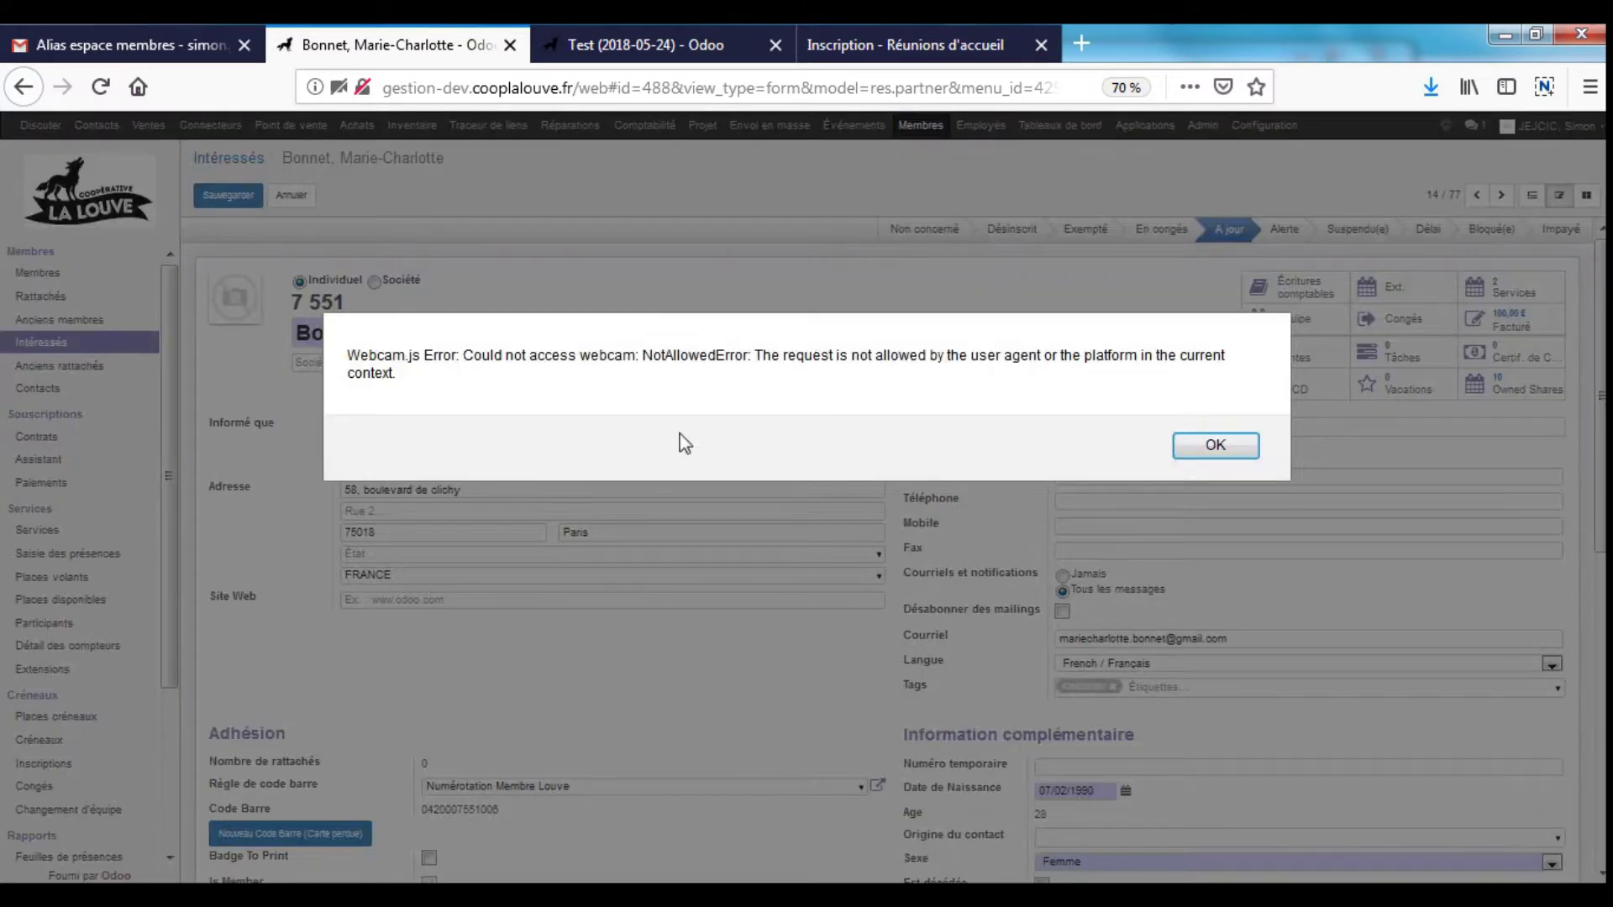
click(1213, 444)
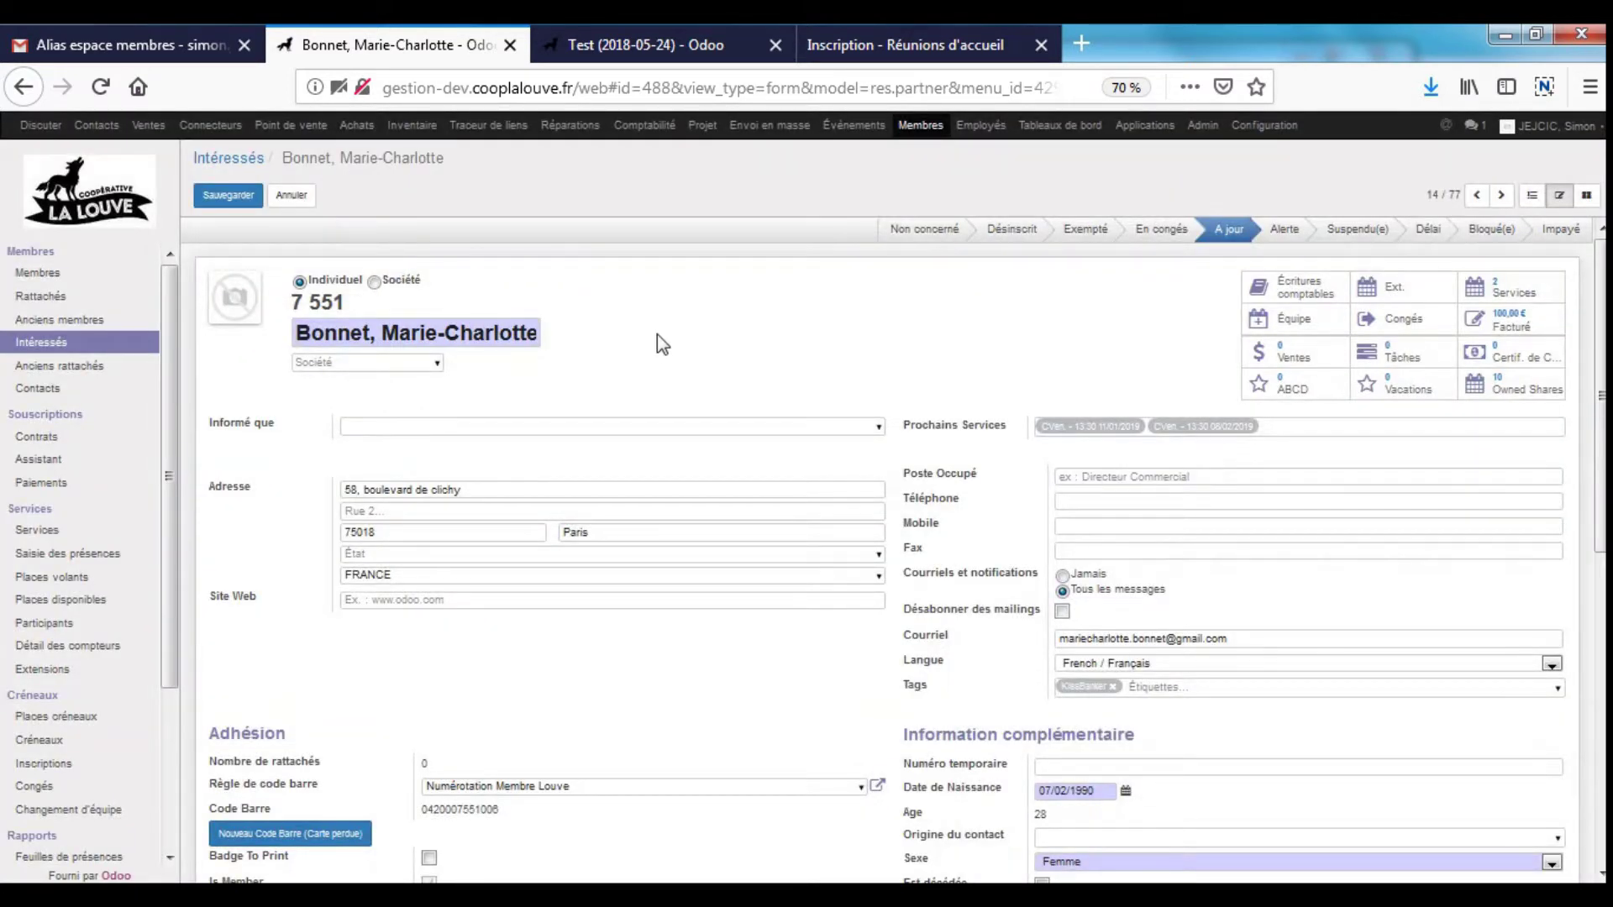
click(294, 192)
- Print the member's badge via Imprimer Badge and choose to open Print Badge.pdf
click(710, 195)
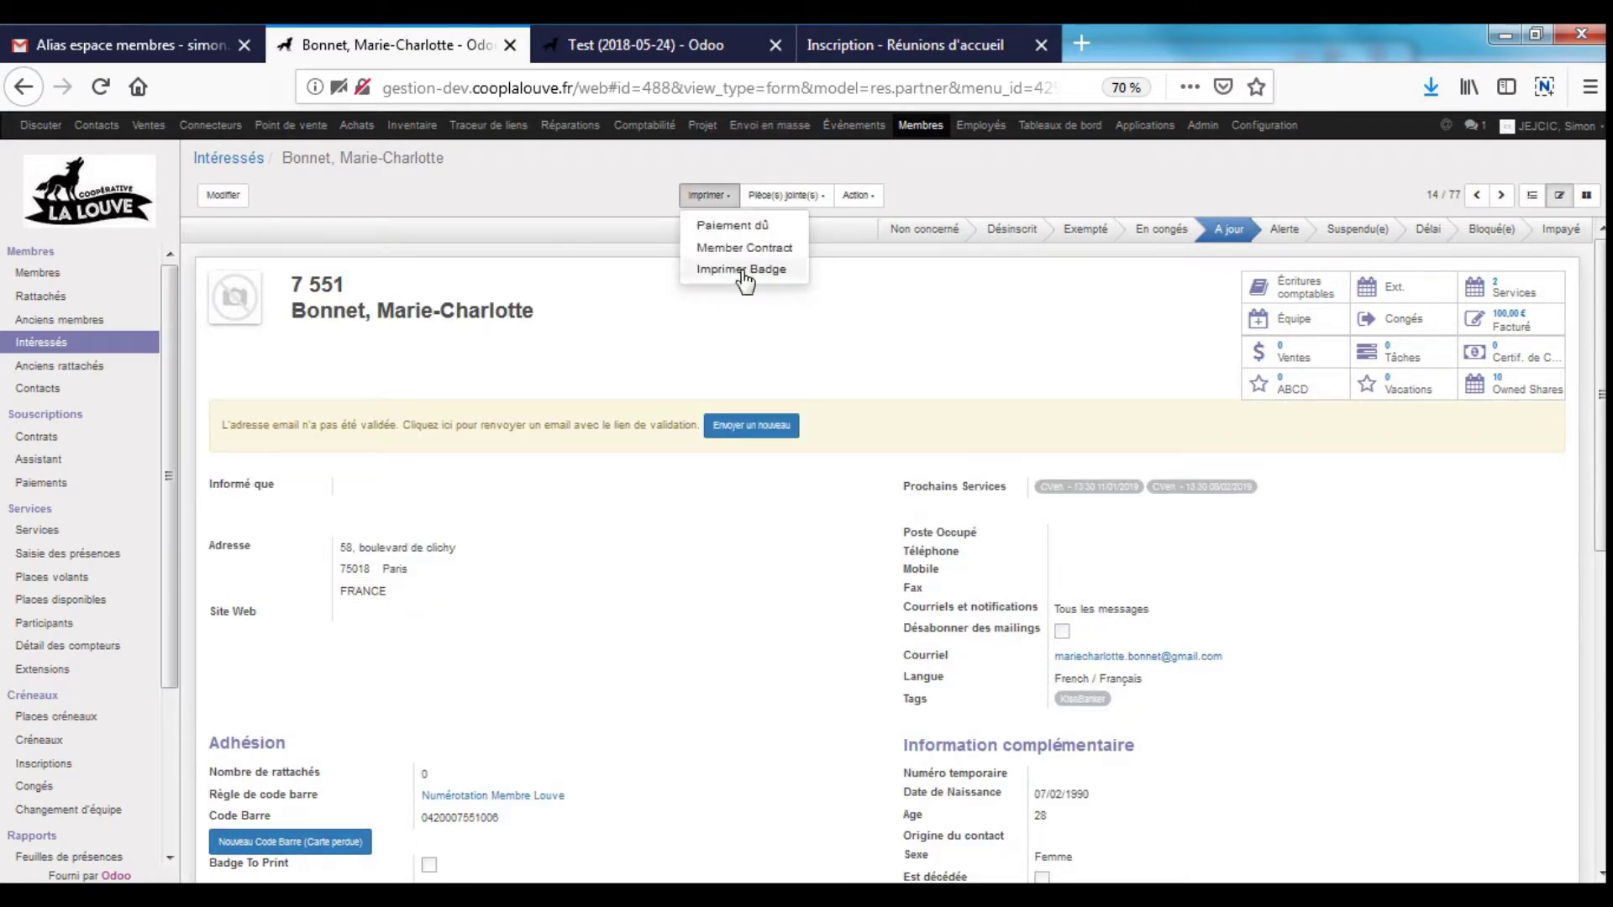
click(742, 270)
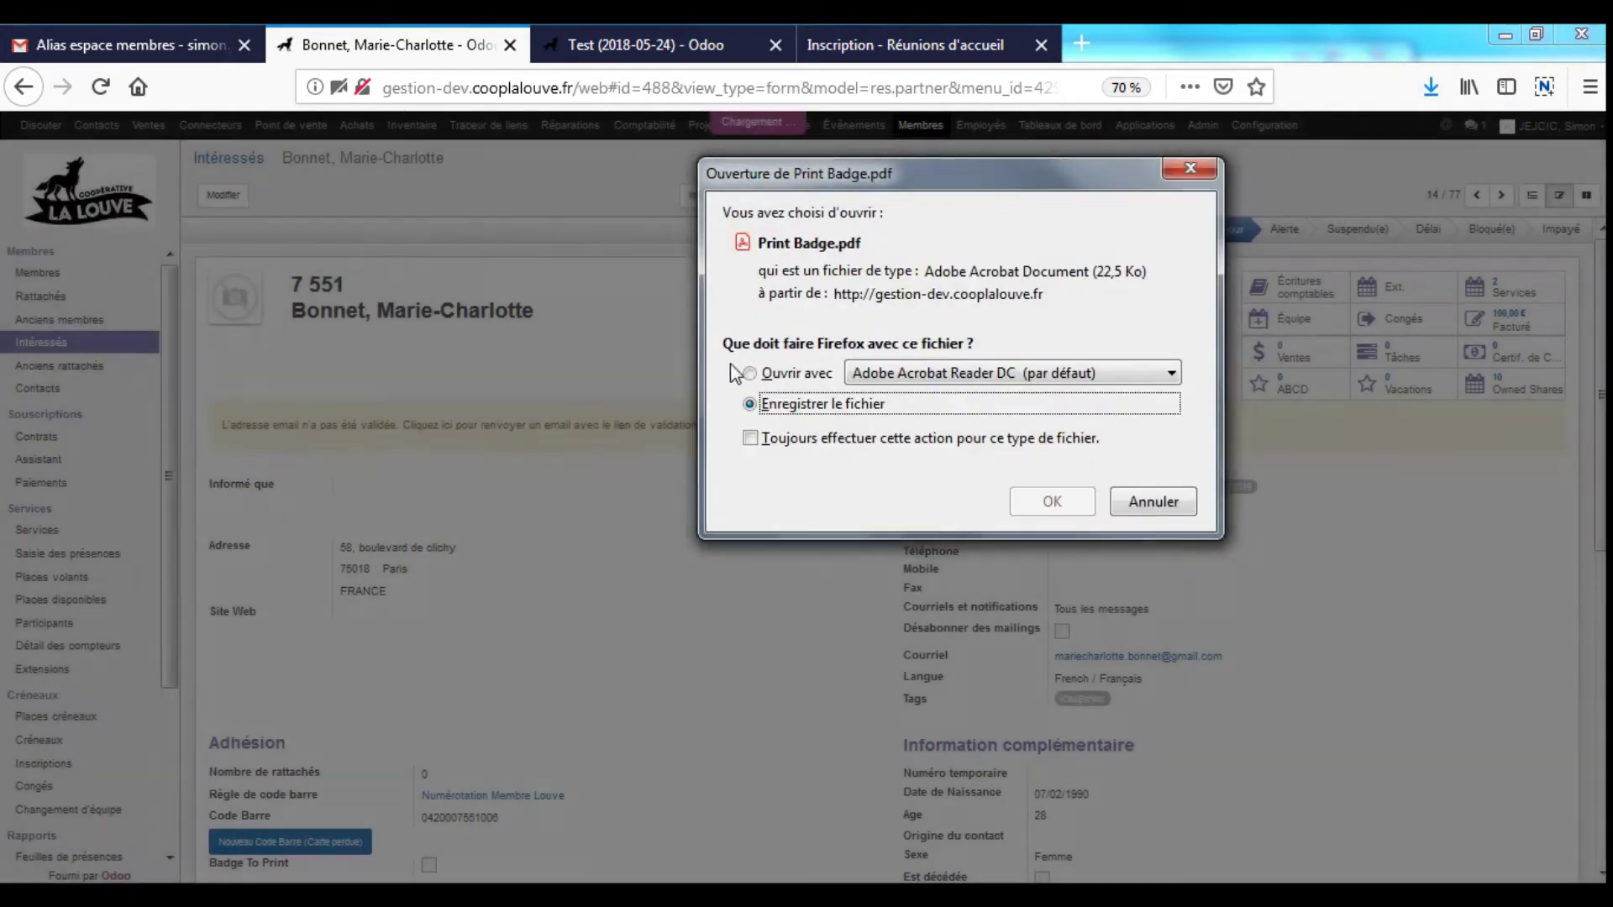
click(818, 370)
click(1046, 488)
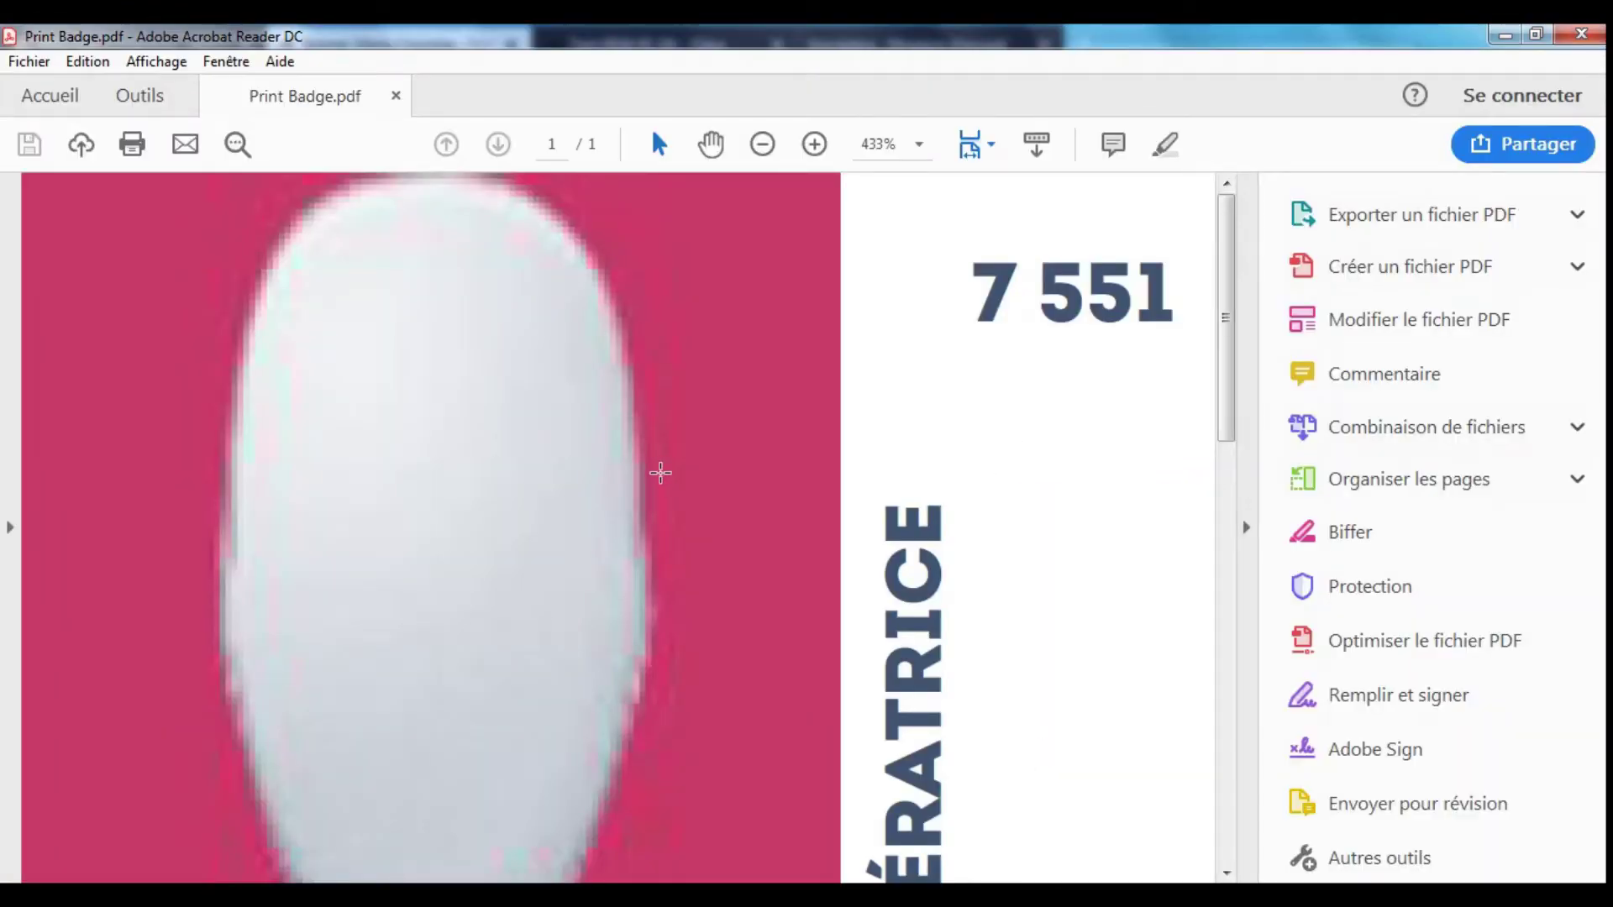
scroll(661, 472, down, 6)
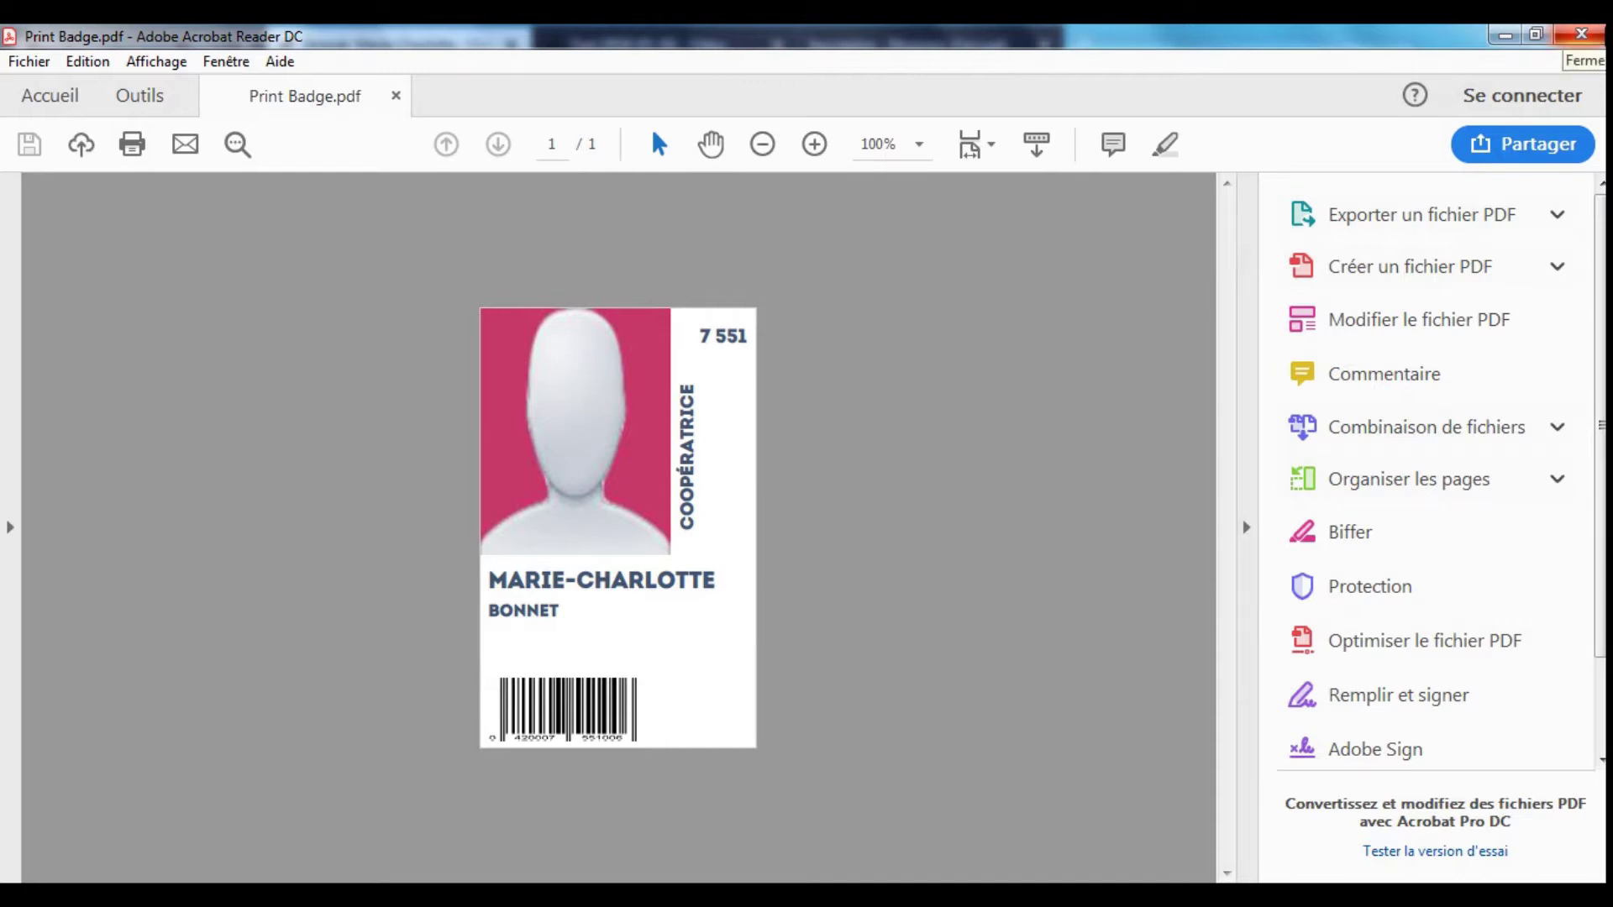
click(1580, 35)
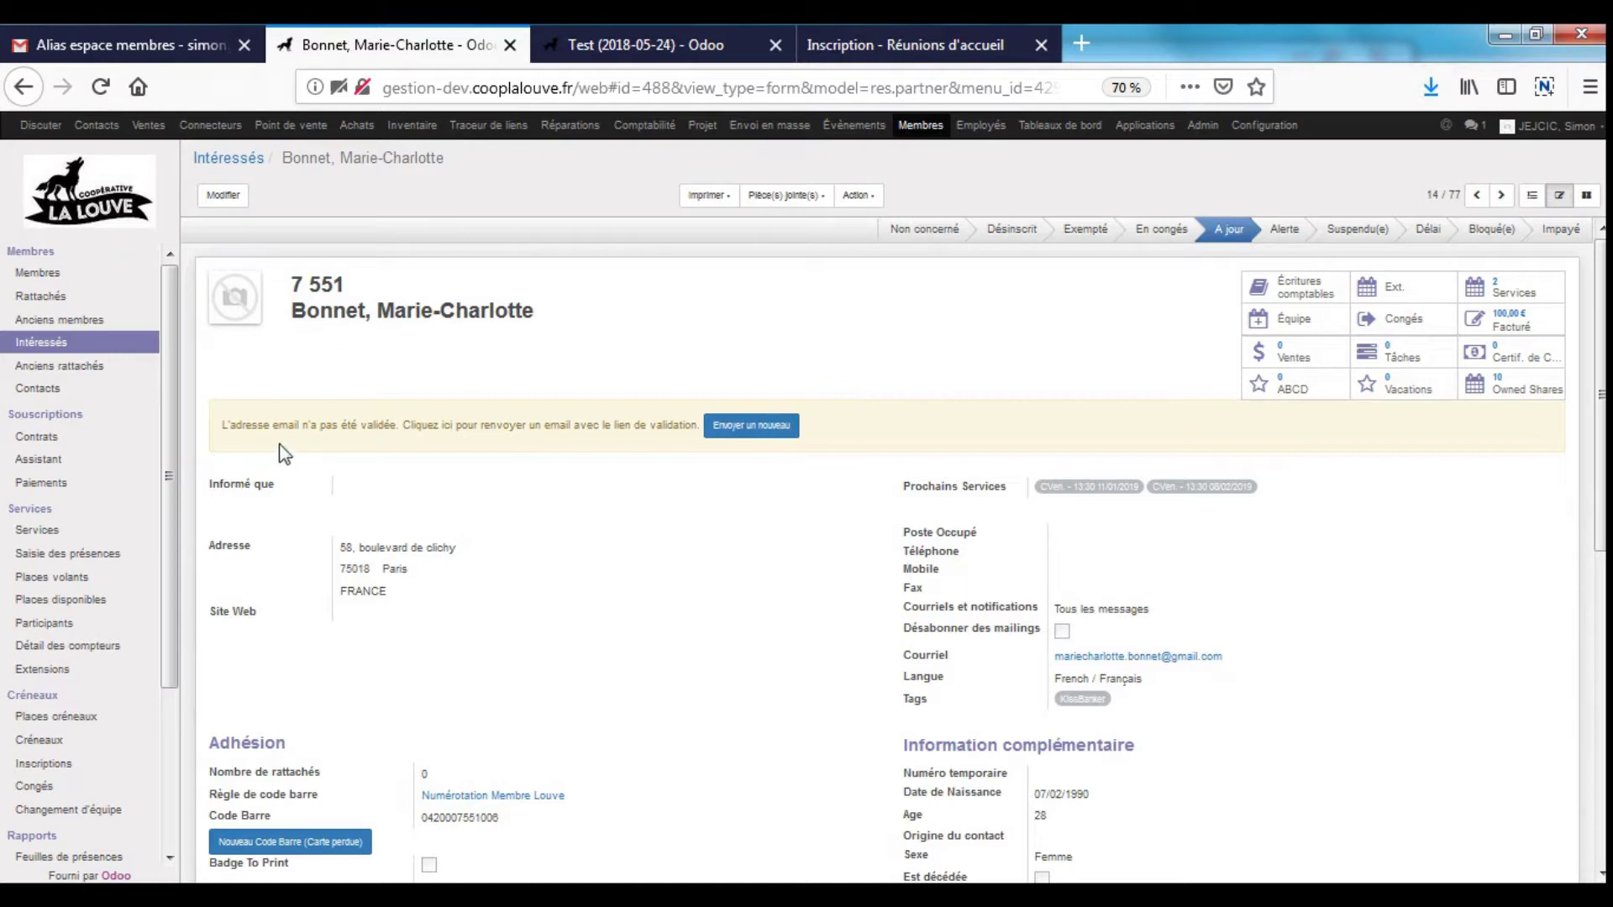
- Highlight the email-not-validated warning and check the other browser tabs before returning to the member
drag(230, 425, 587, 426)
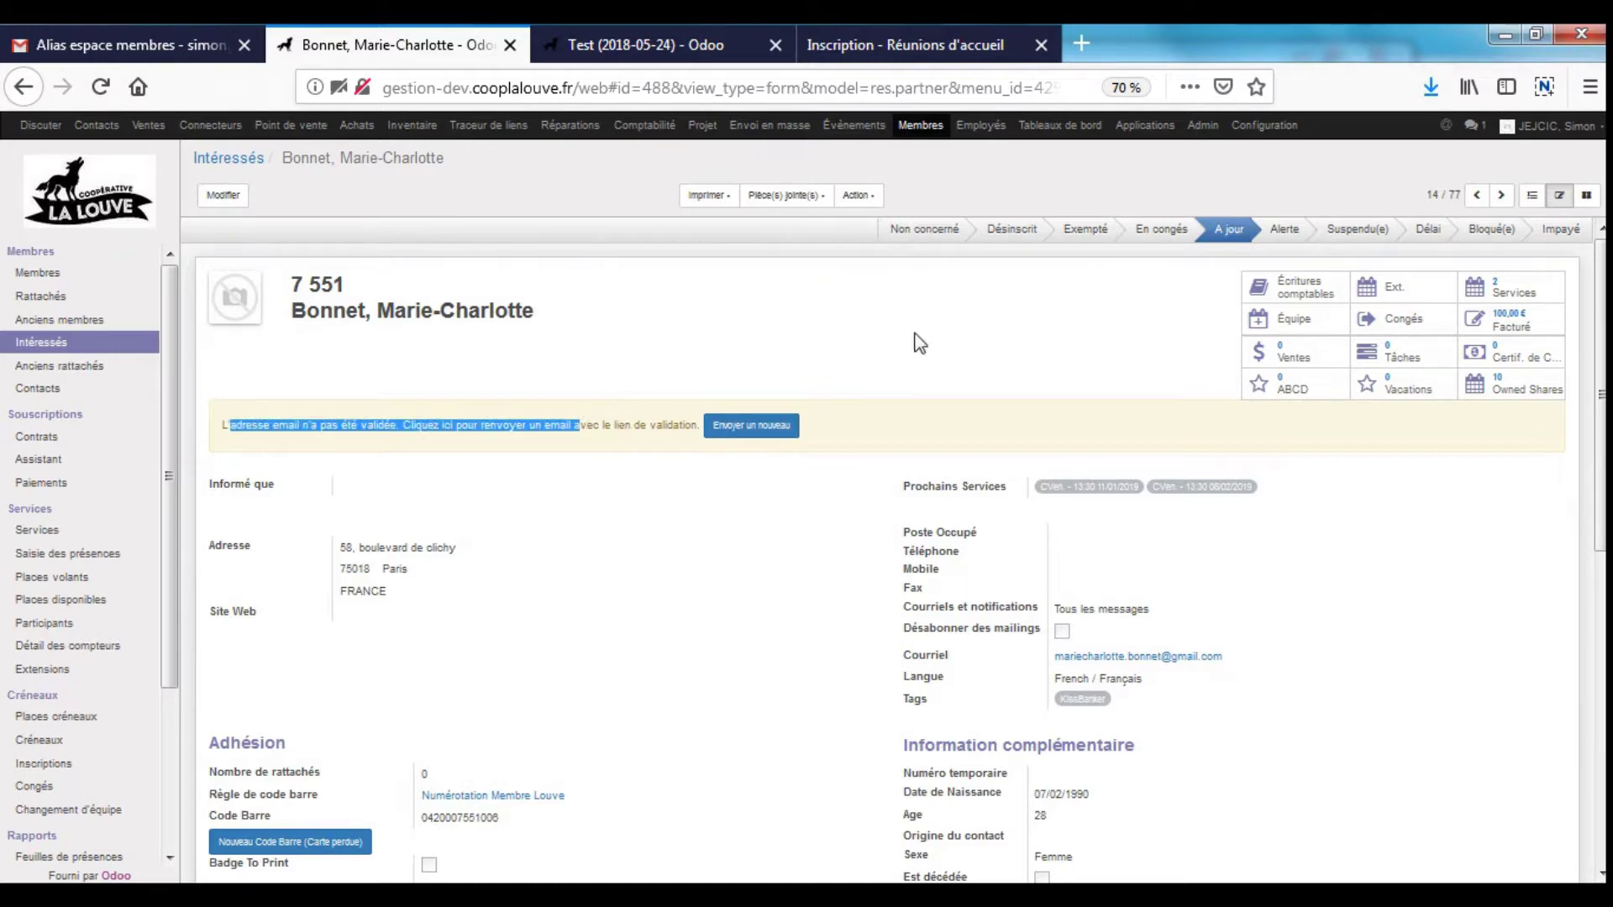
click(942, 49)
scroll(1004, 252, up, 3)
scroll(1006, 256, up, 2)
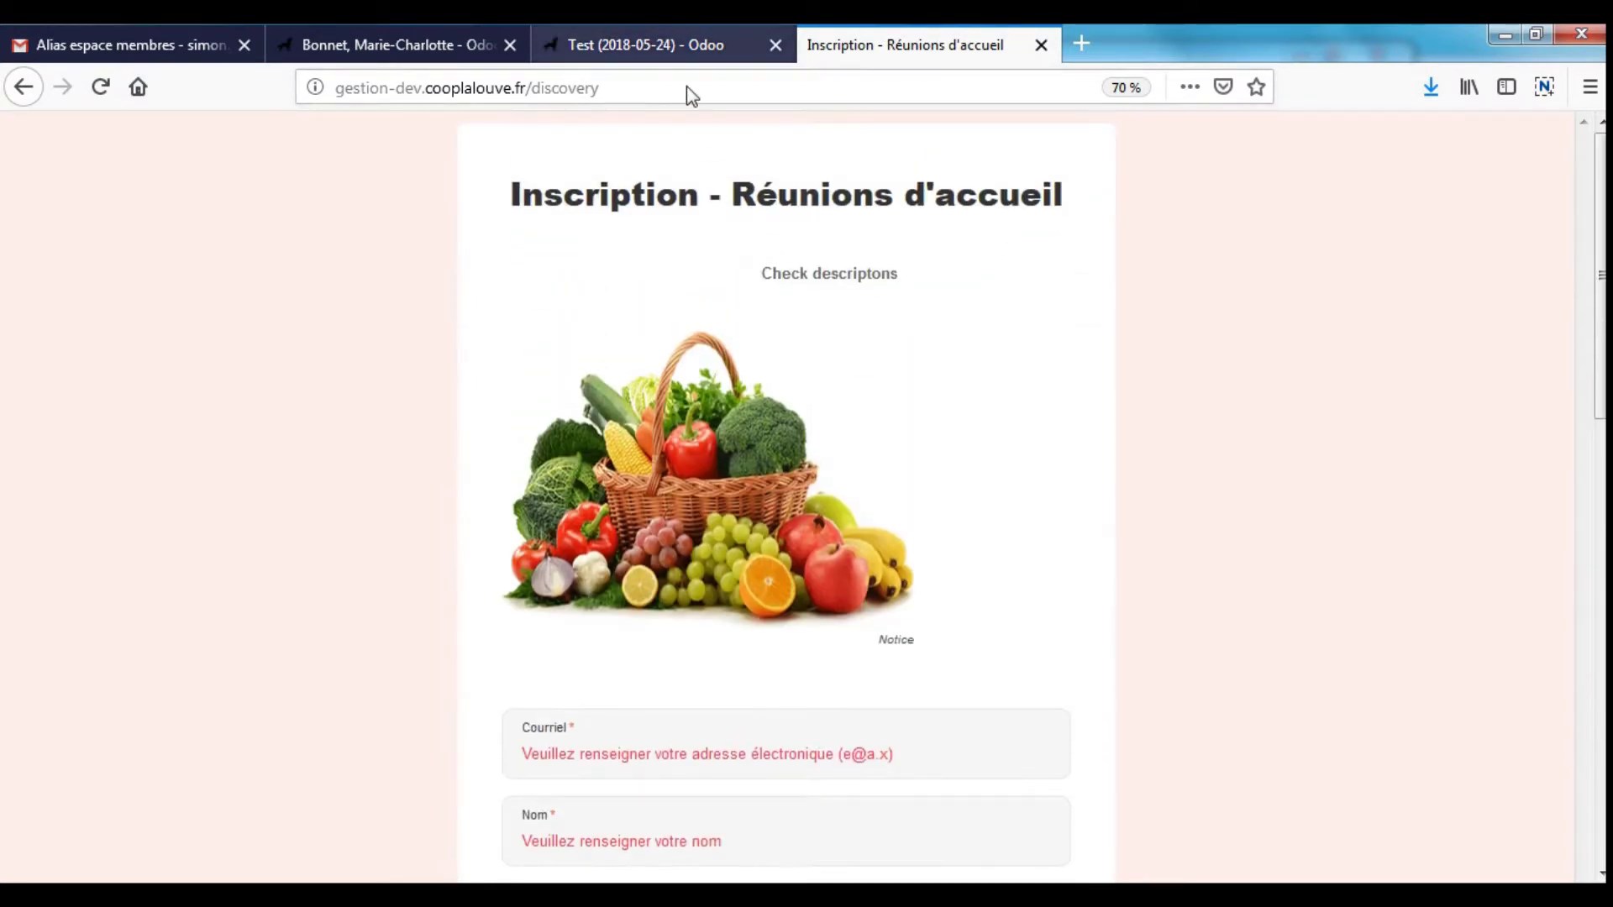
click(653, 47)
click(471, 46)
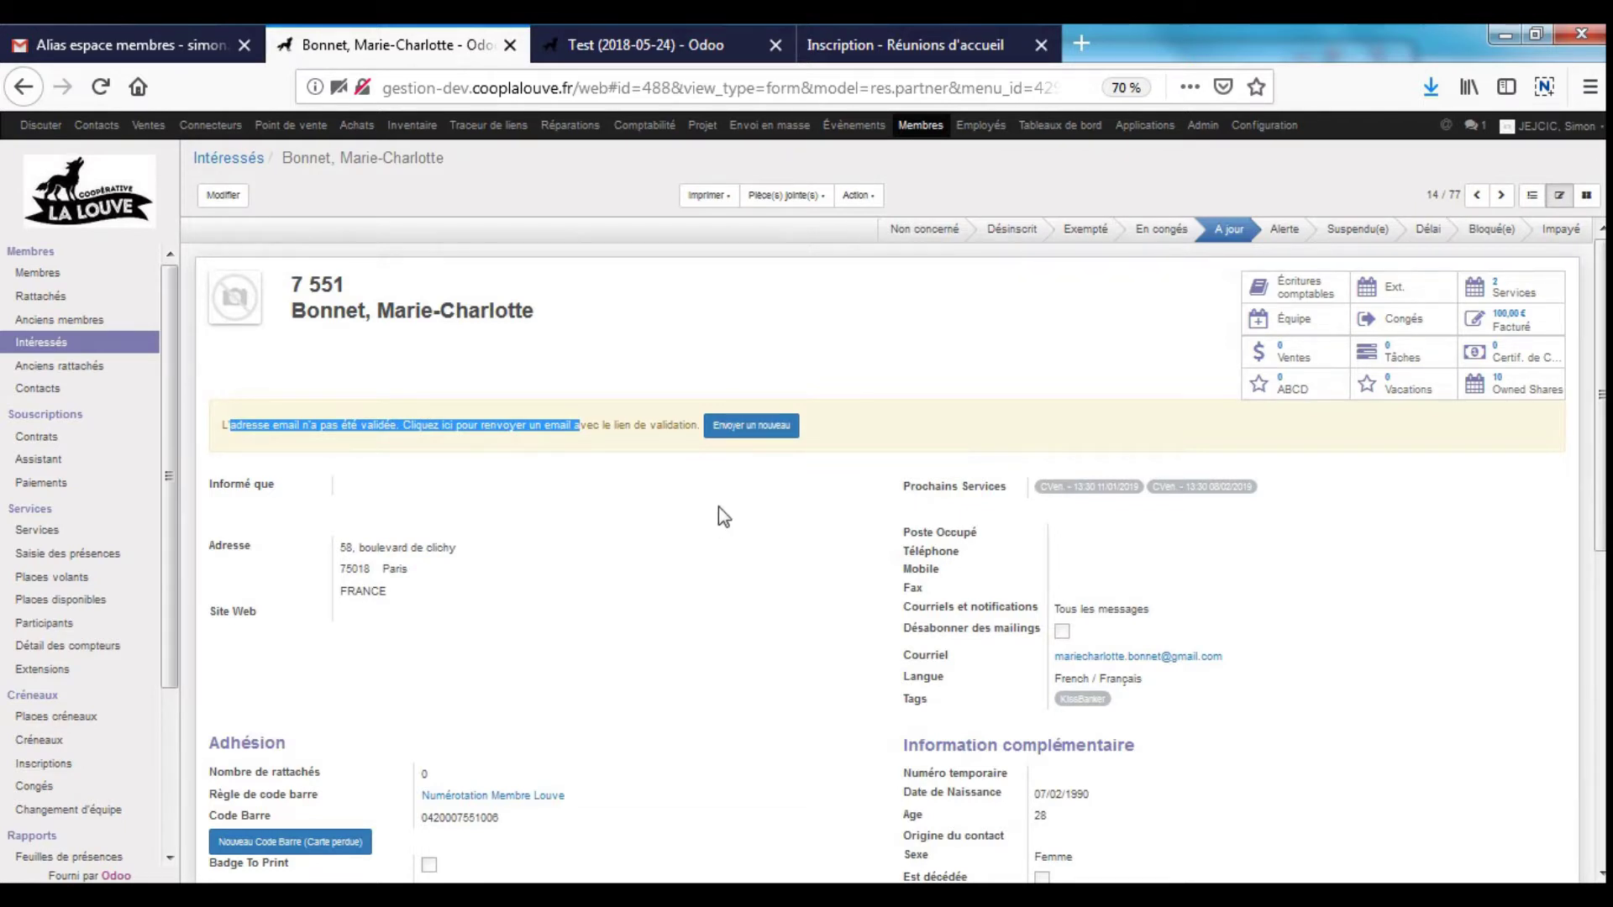
click(863, 420)
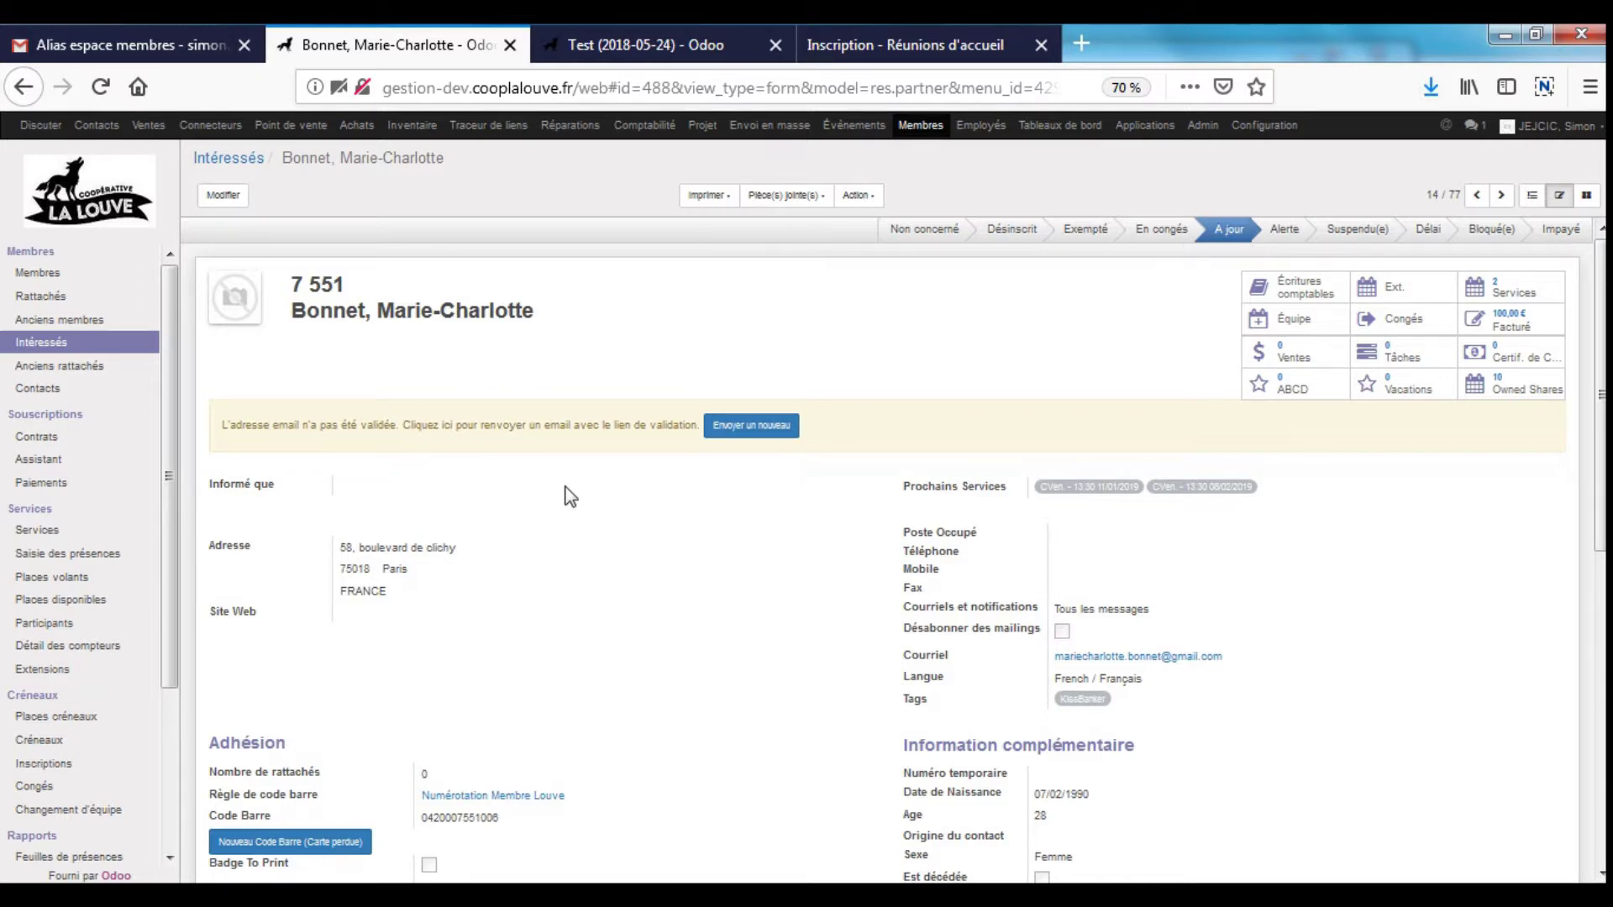
- Open the Saisie des présences list of 26 confirmed shifts from the sidebar
drag(247, 431, 587, 432)
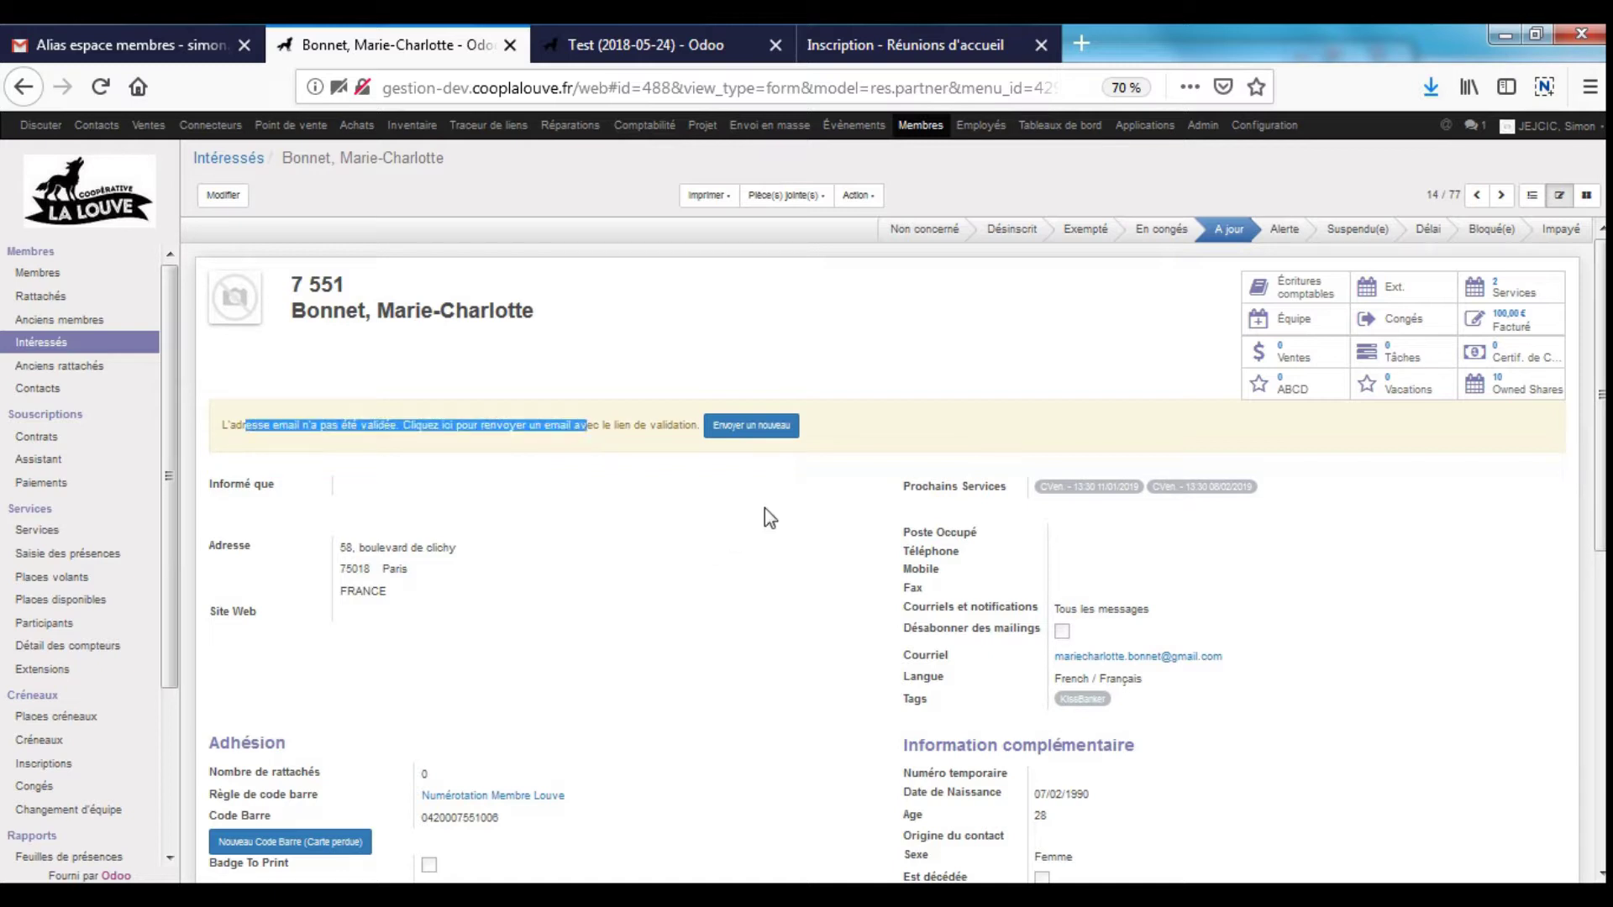
scroll(764, 507, down, 5)
scroll(766, 516, down, 2)
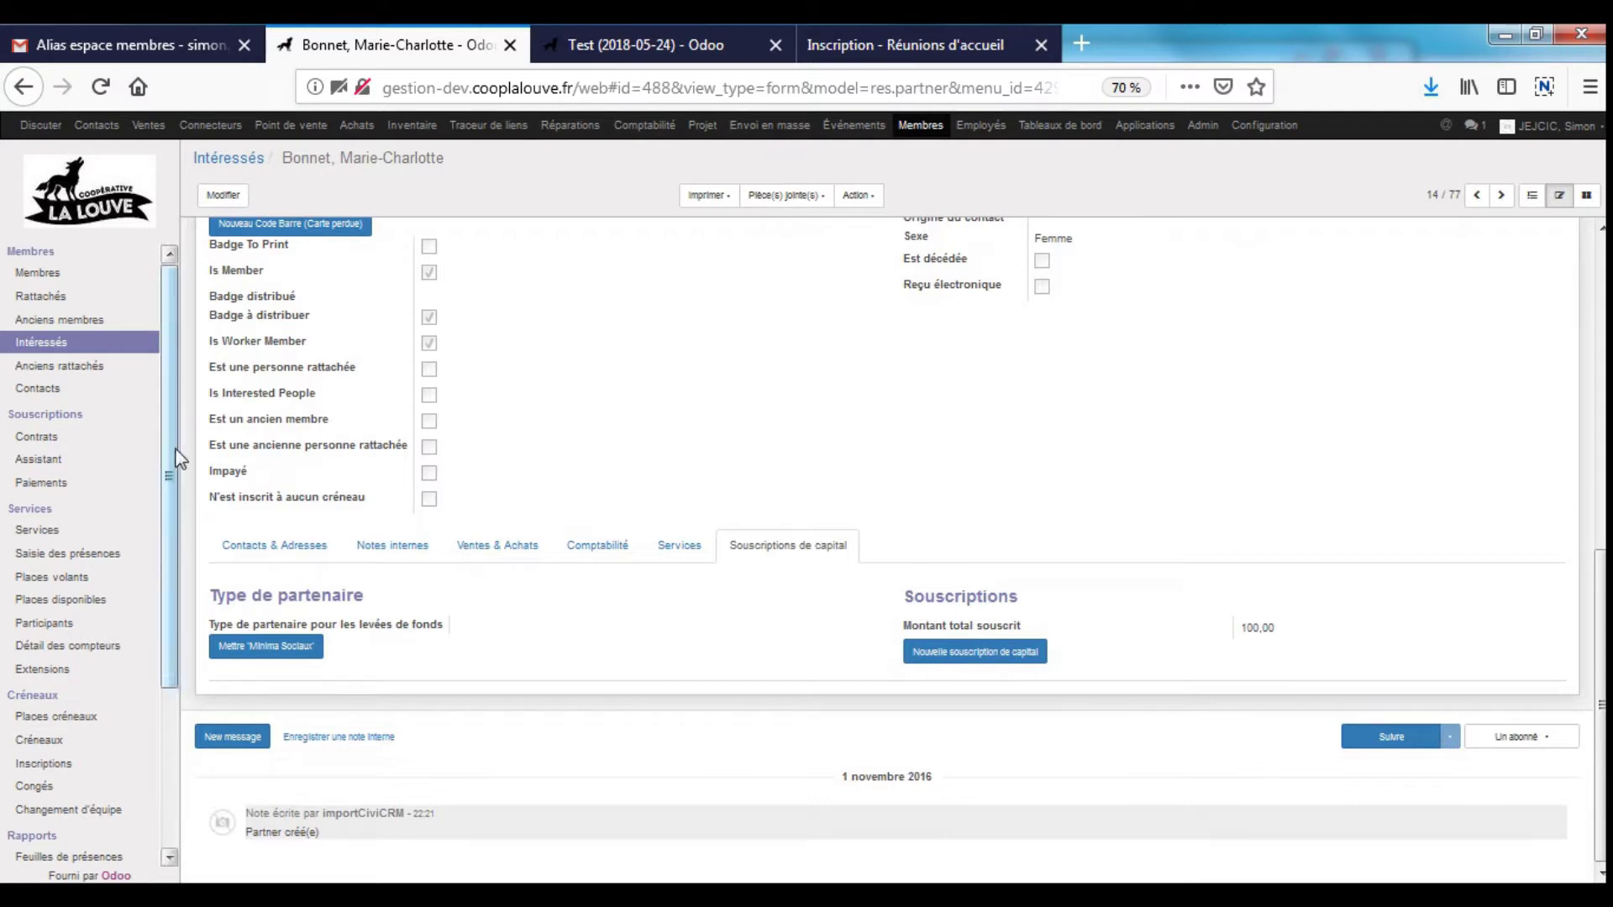
scroll(100, 504, down, 3)
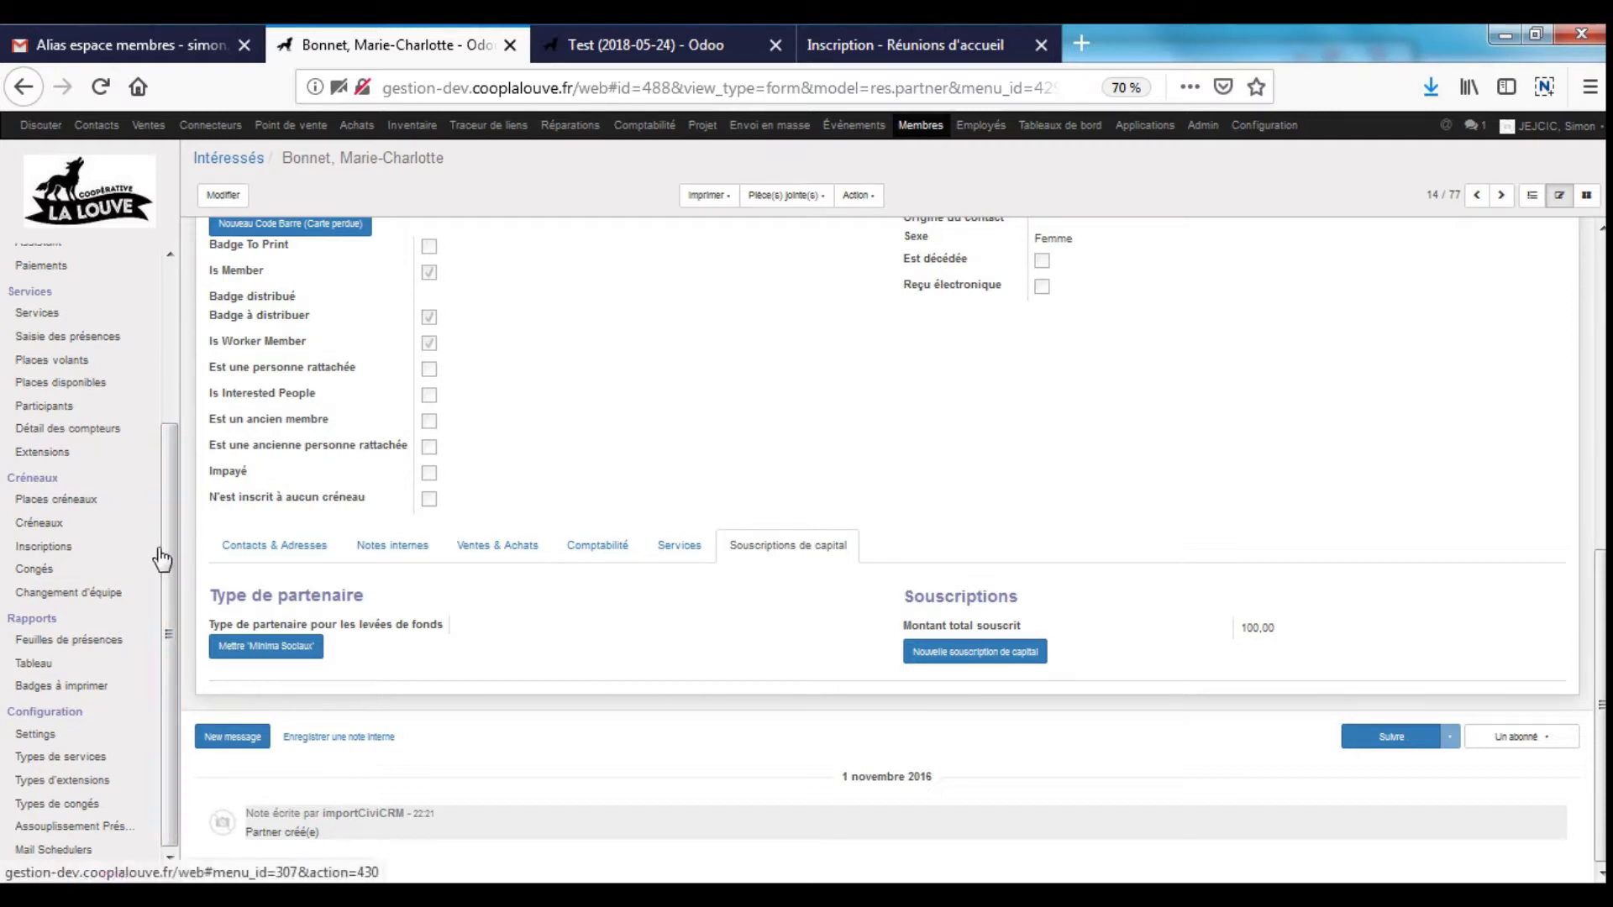
click(84, 338)
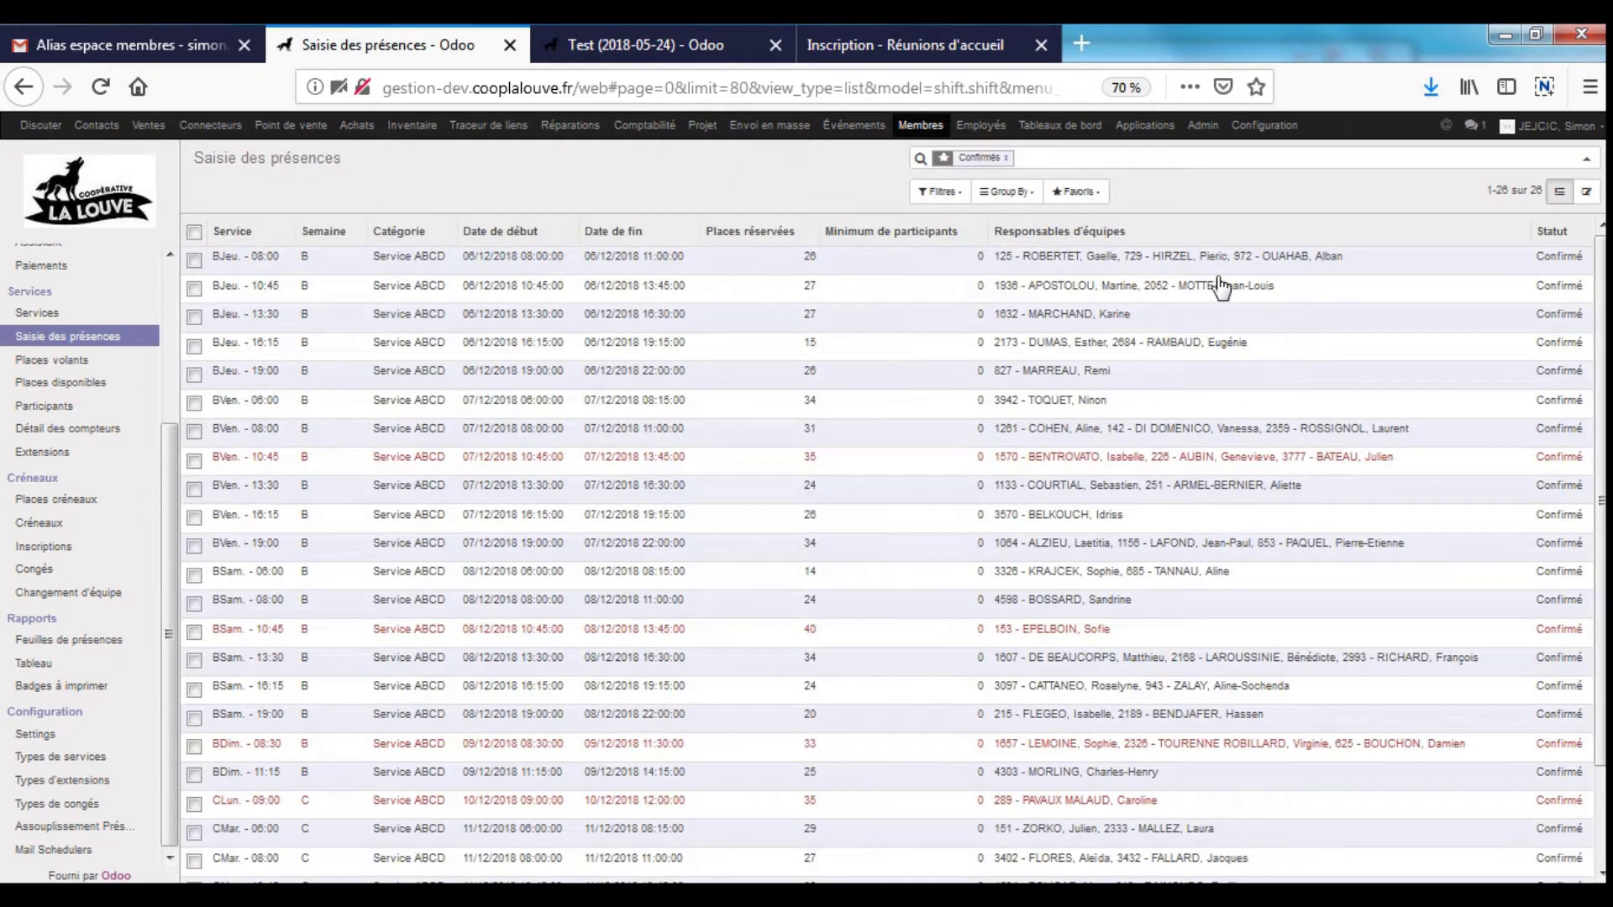
- Open the BJeu. - 08:00 shift of 06/12/2018 for editing and scroll to its 28 participants
click(1185, 266)
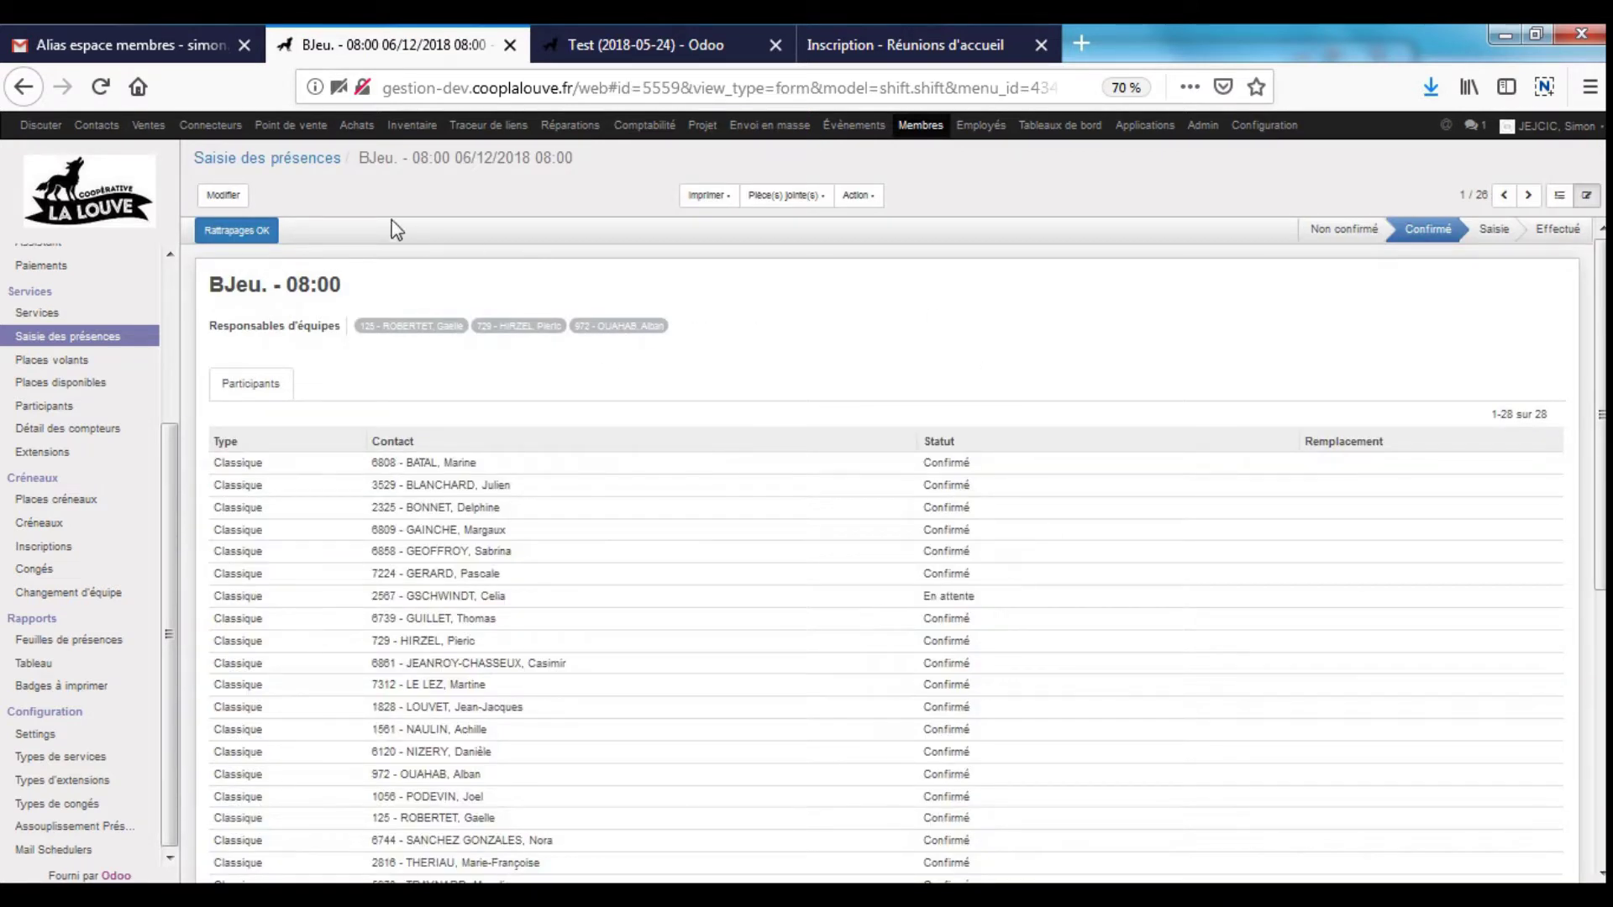
click(225, 196)
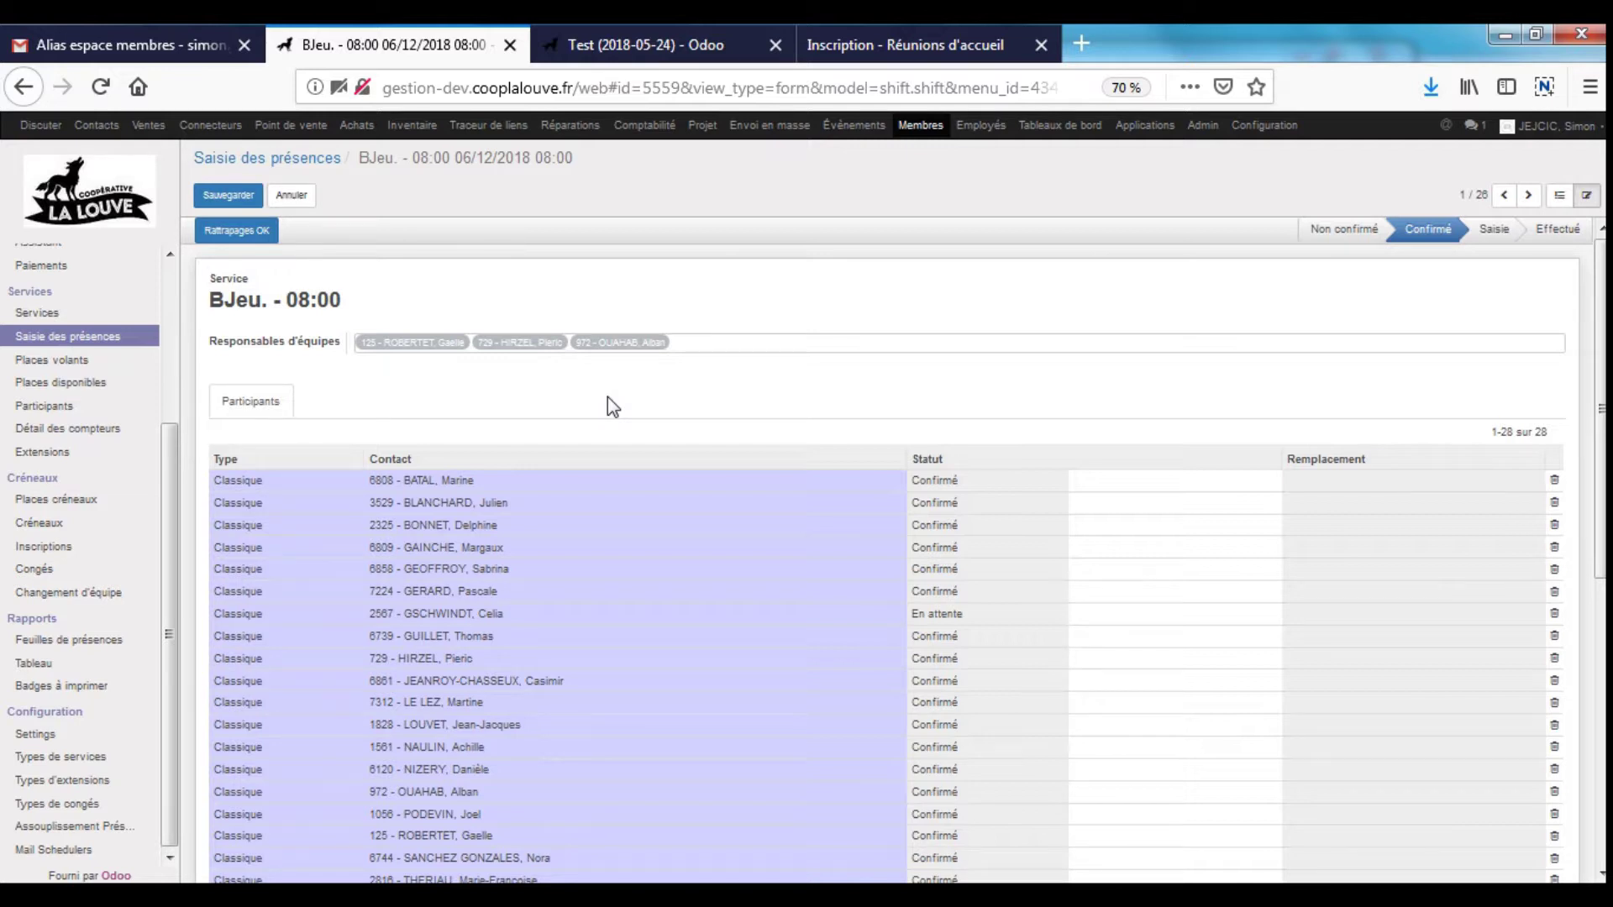
scroll(683, 448, down, 5)
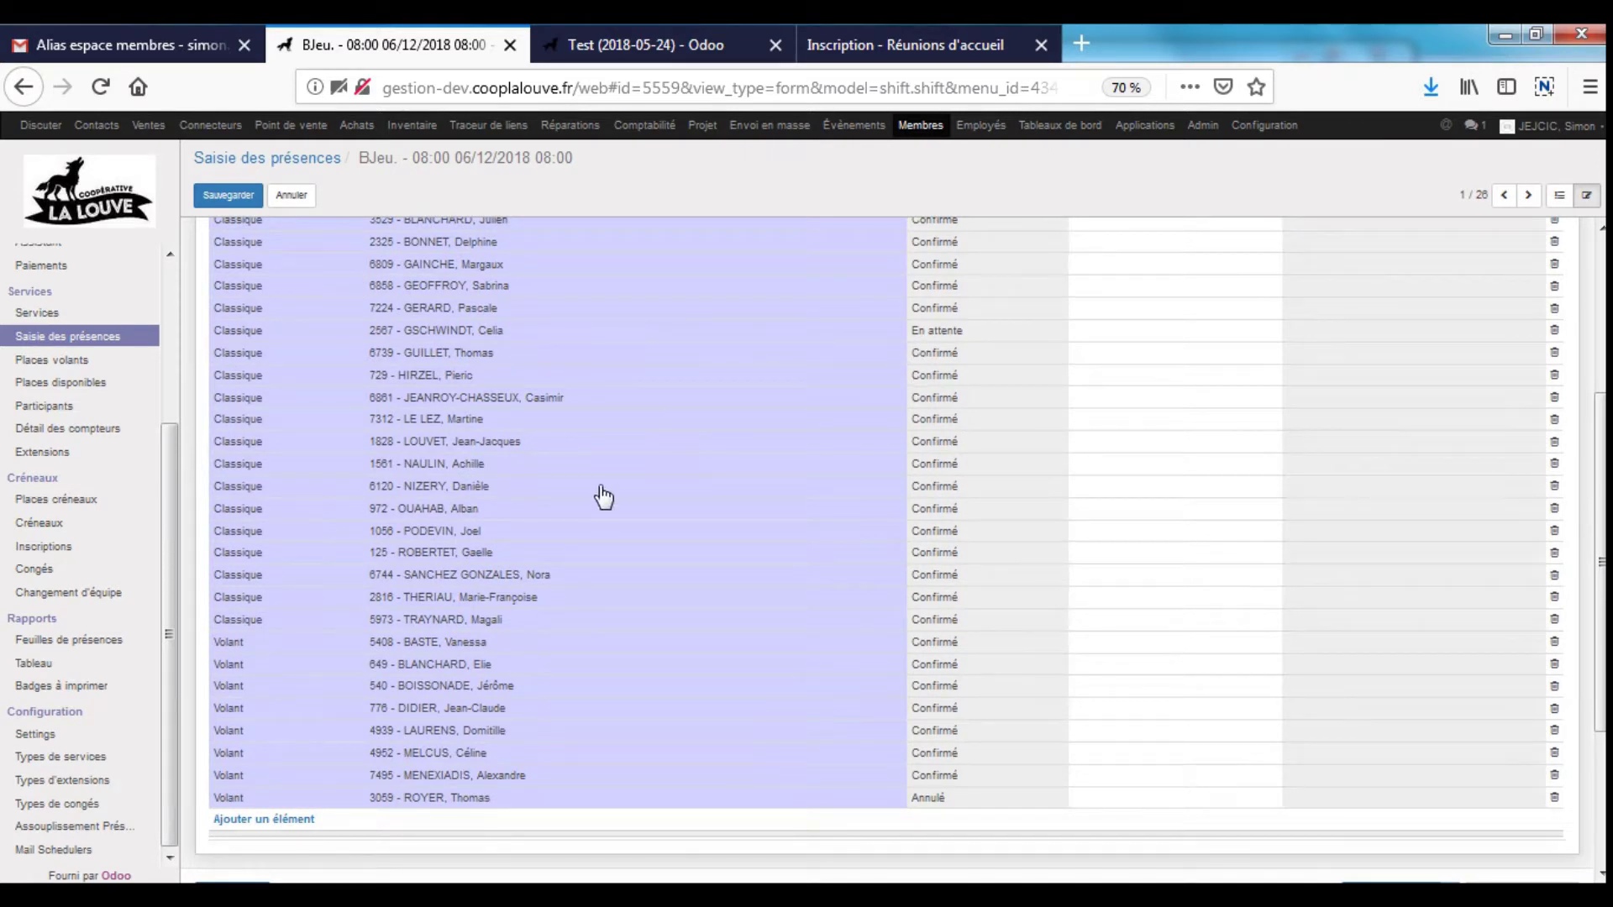
click(385, 334)
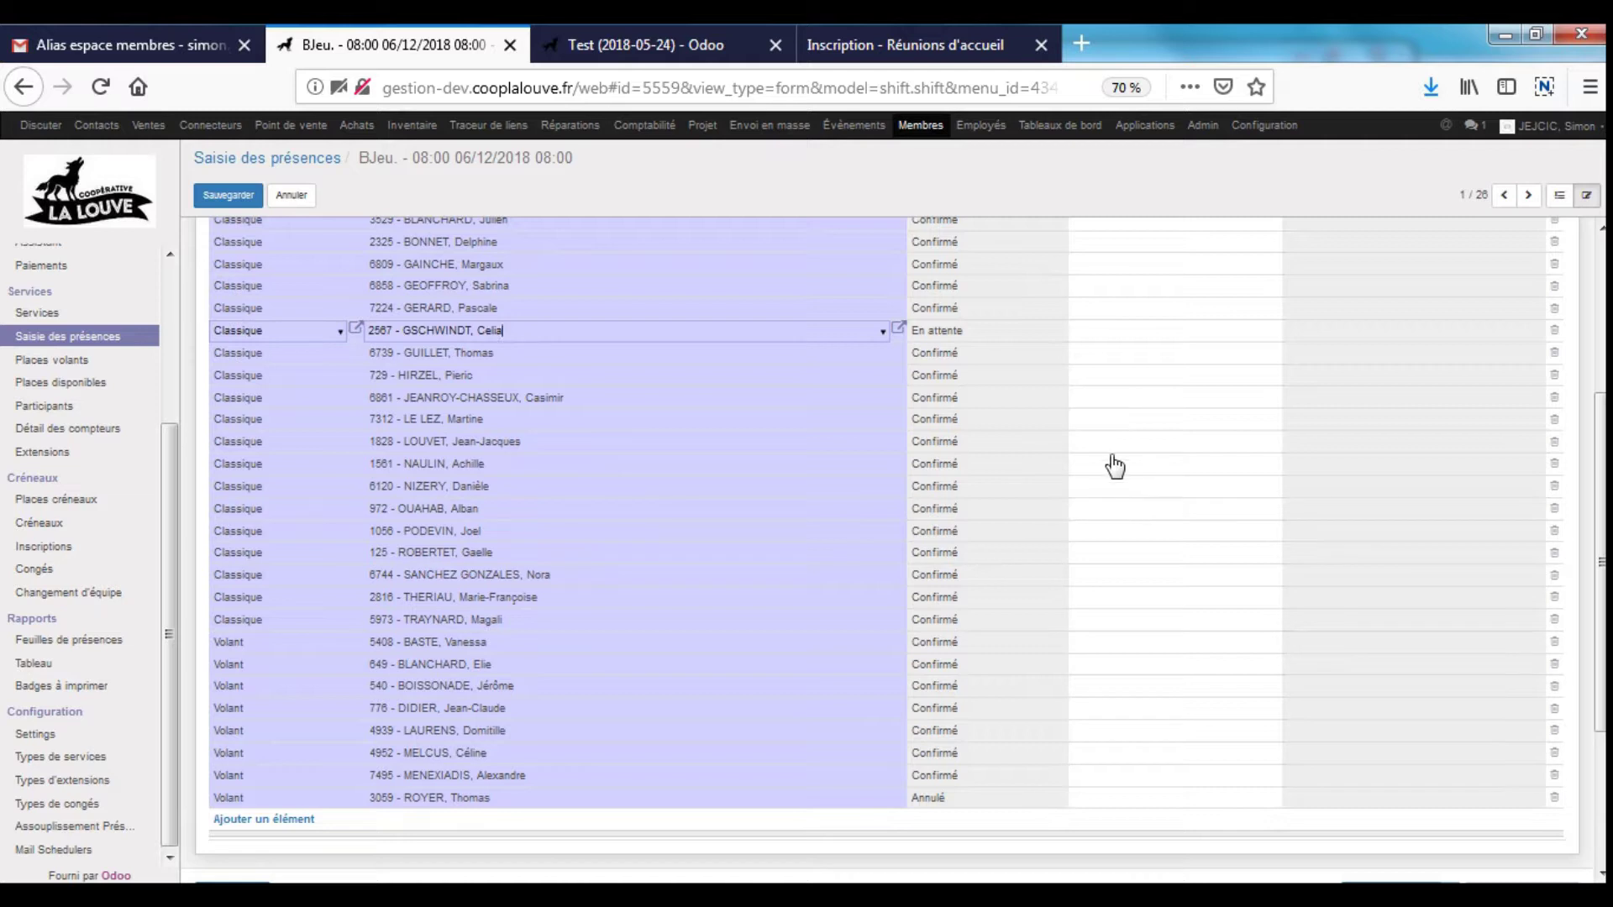
- Add a new participant row by the member's number and pick the matching member
click(243, 824)
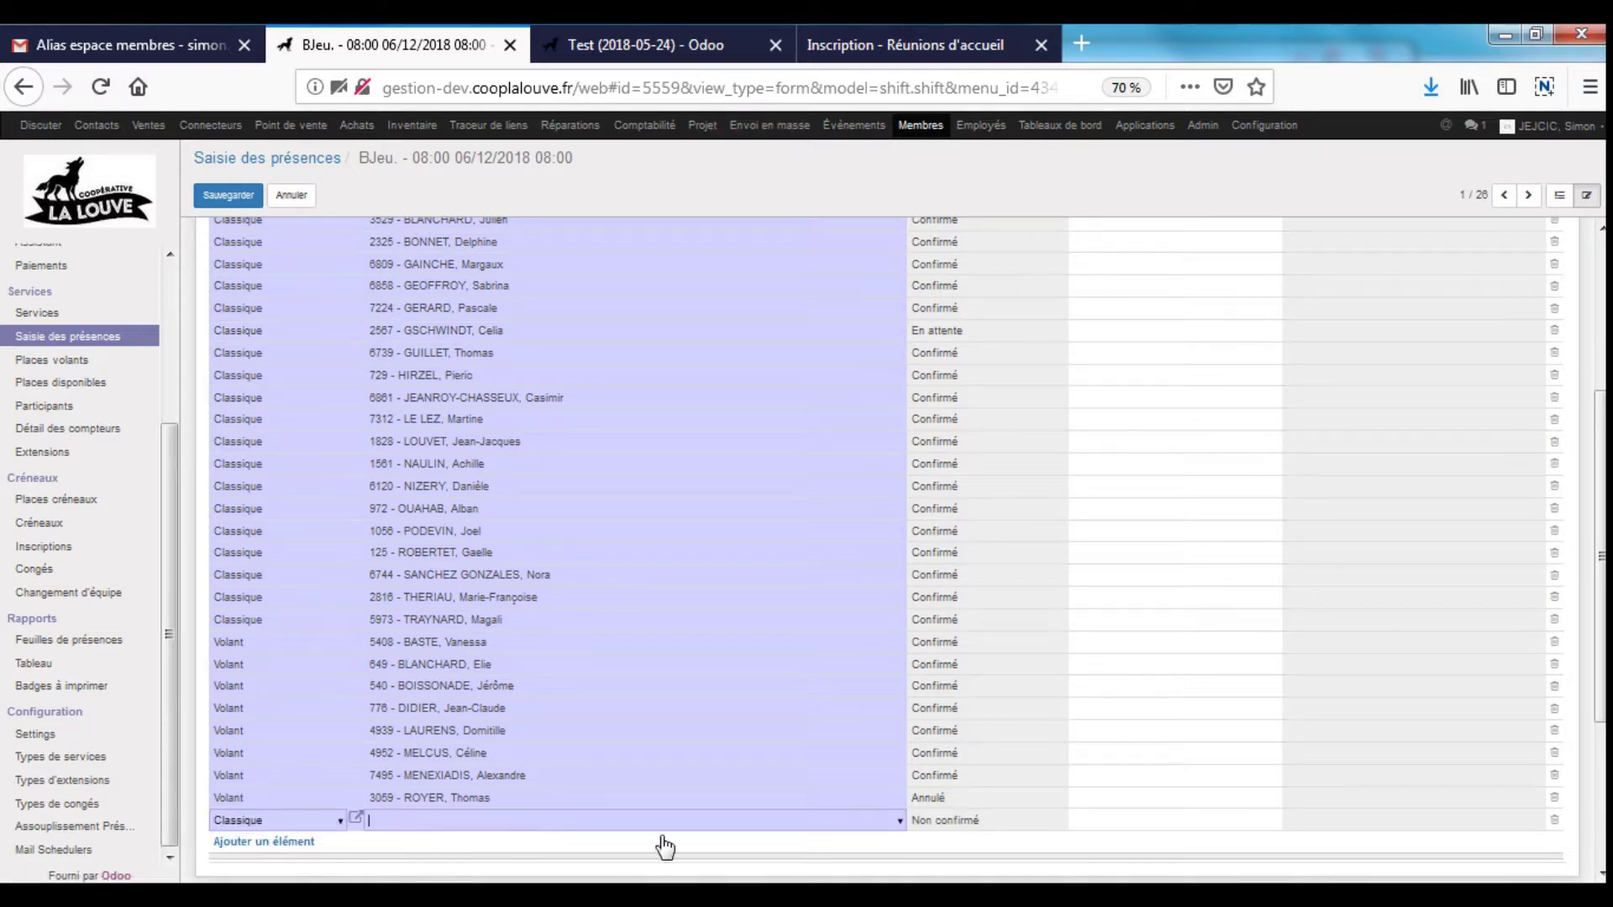
text(54)
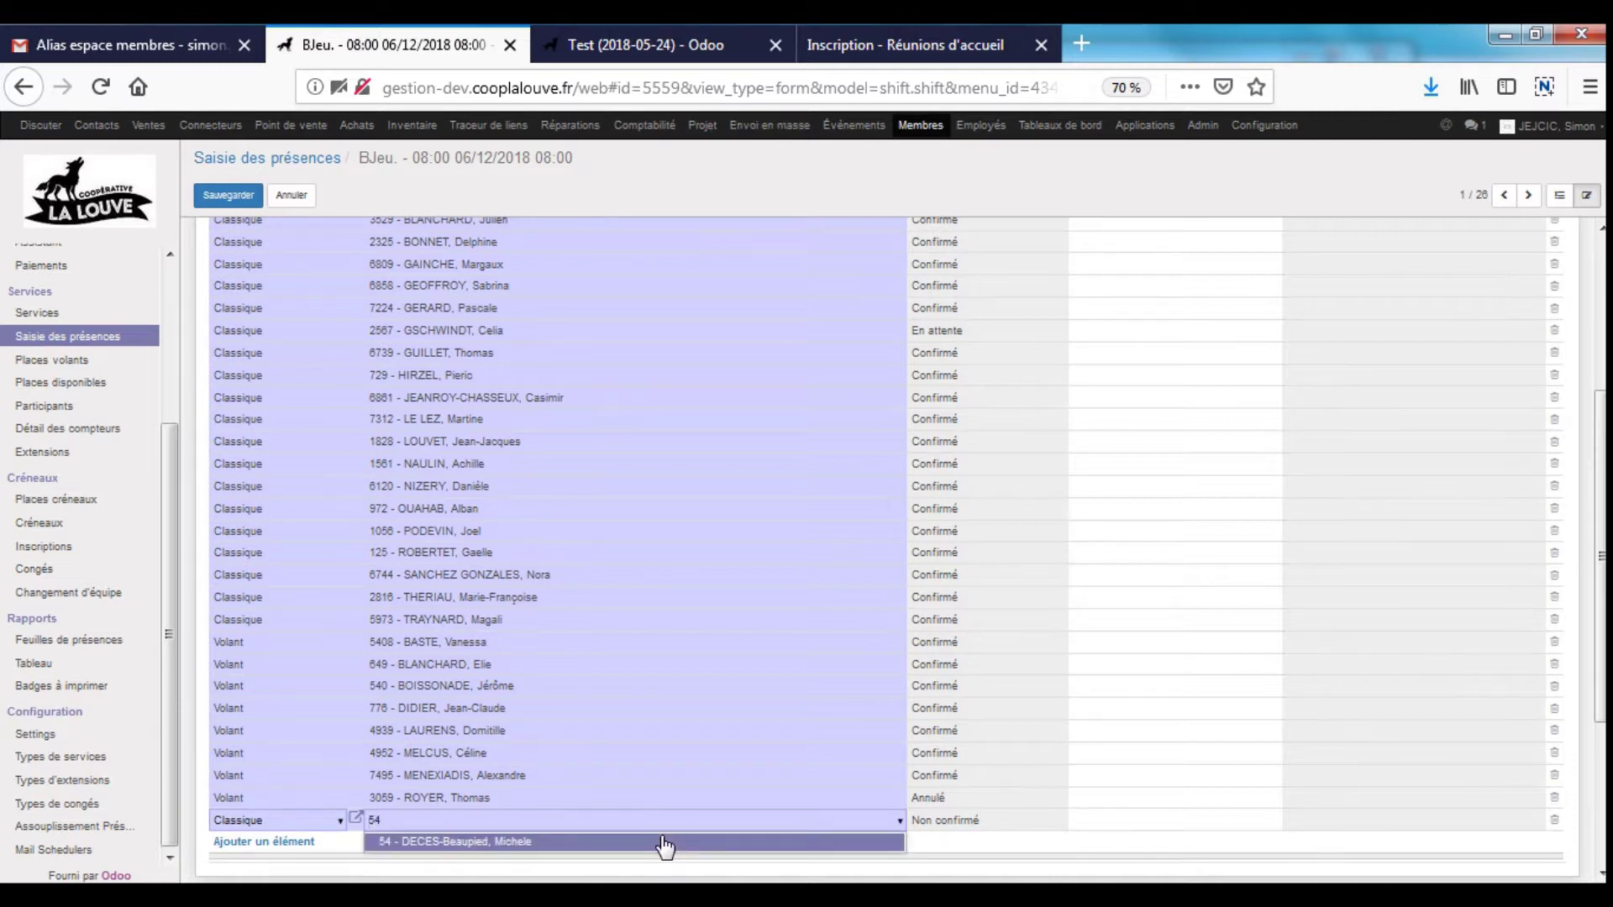
text(2)
click(643, 844)
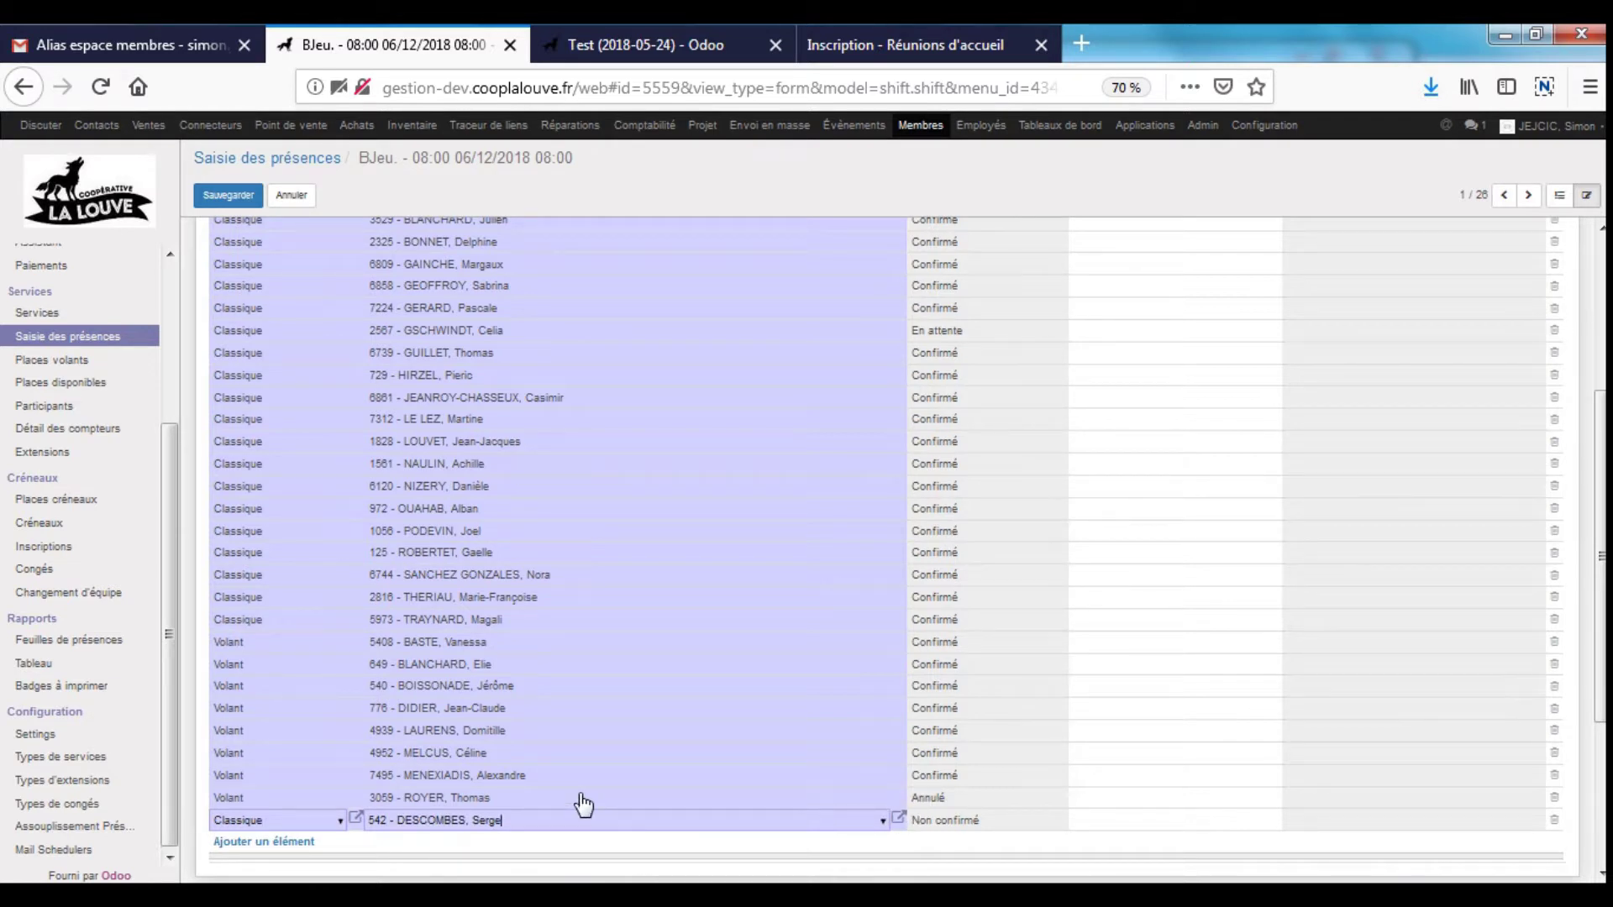
click(638, 797)
click(706, 828)
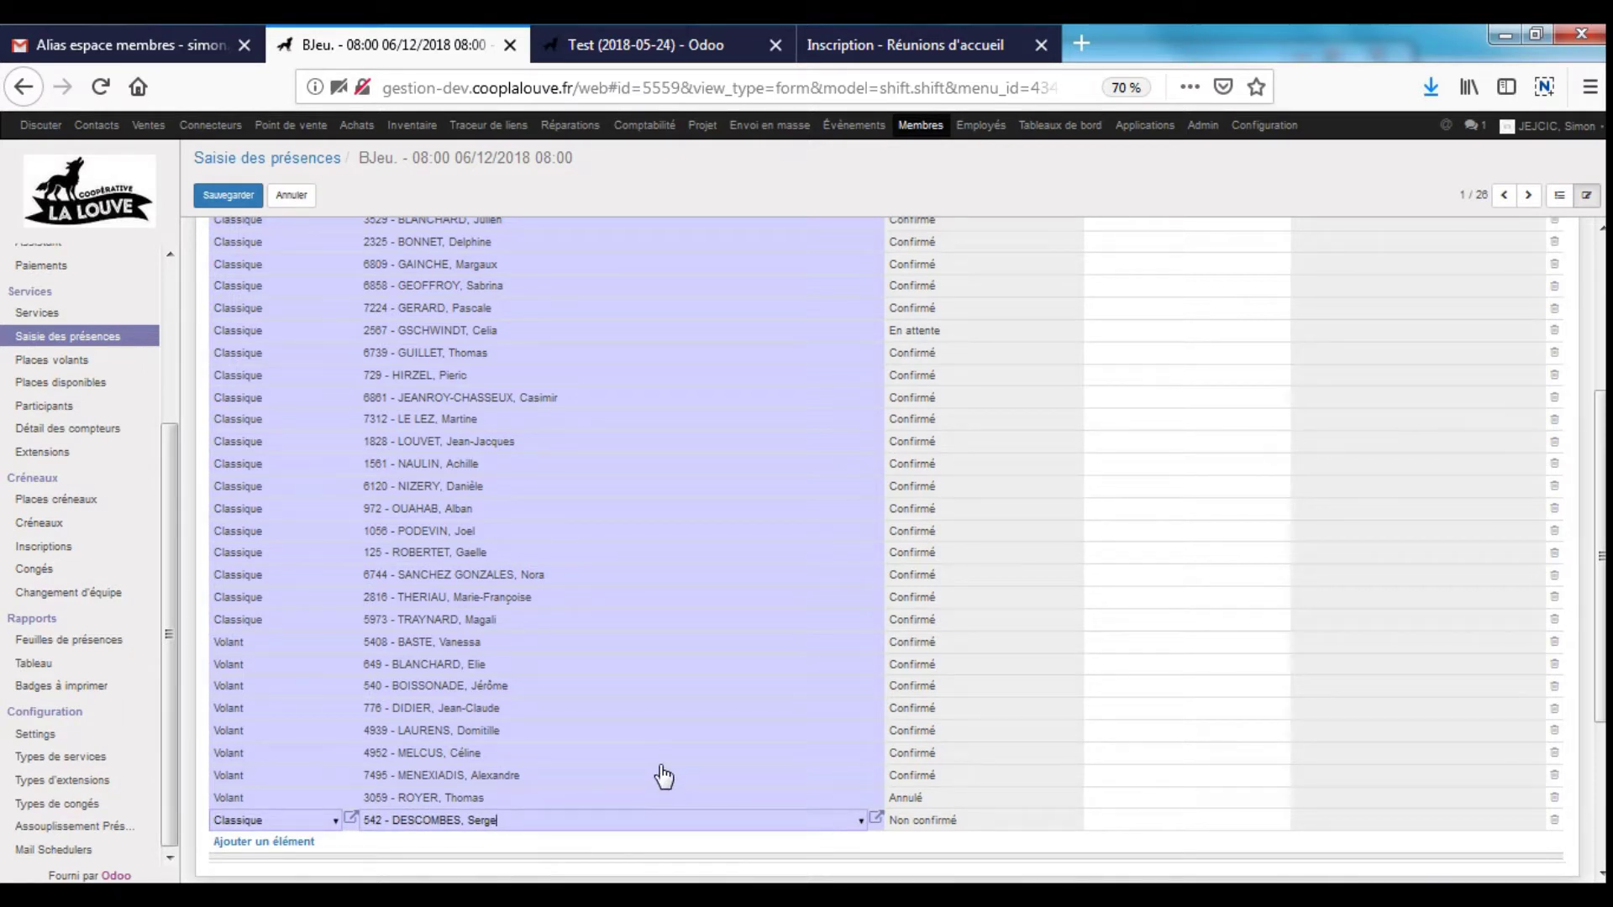
- Save the shift, validate Rattrapages to reach the Saisie stage, and mark the first participant Présent
scroll(821, 623, up, 5)
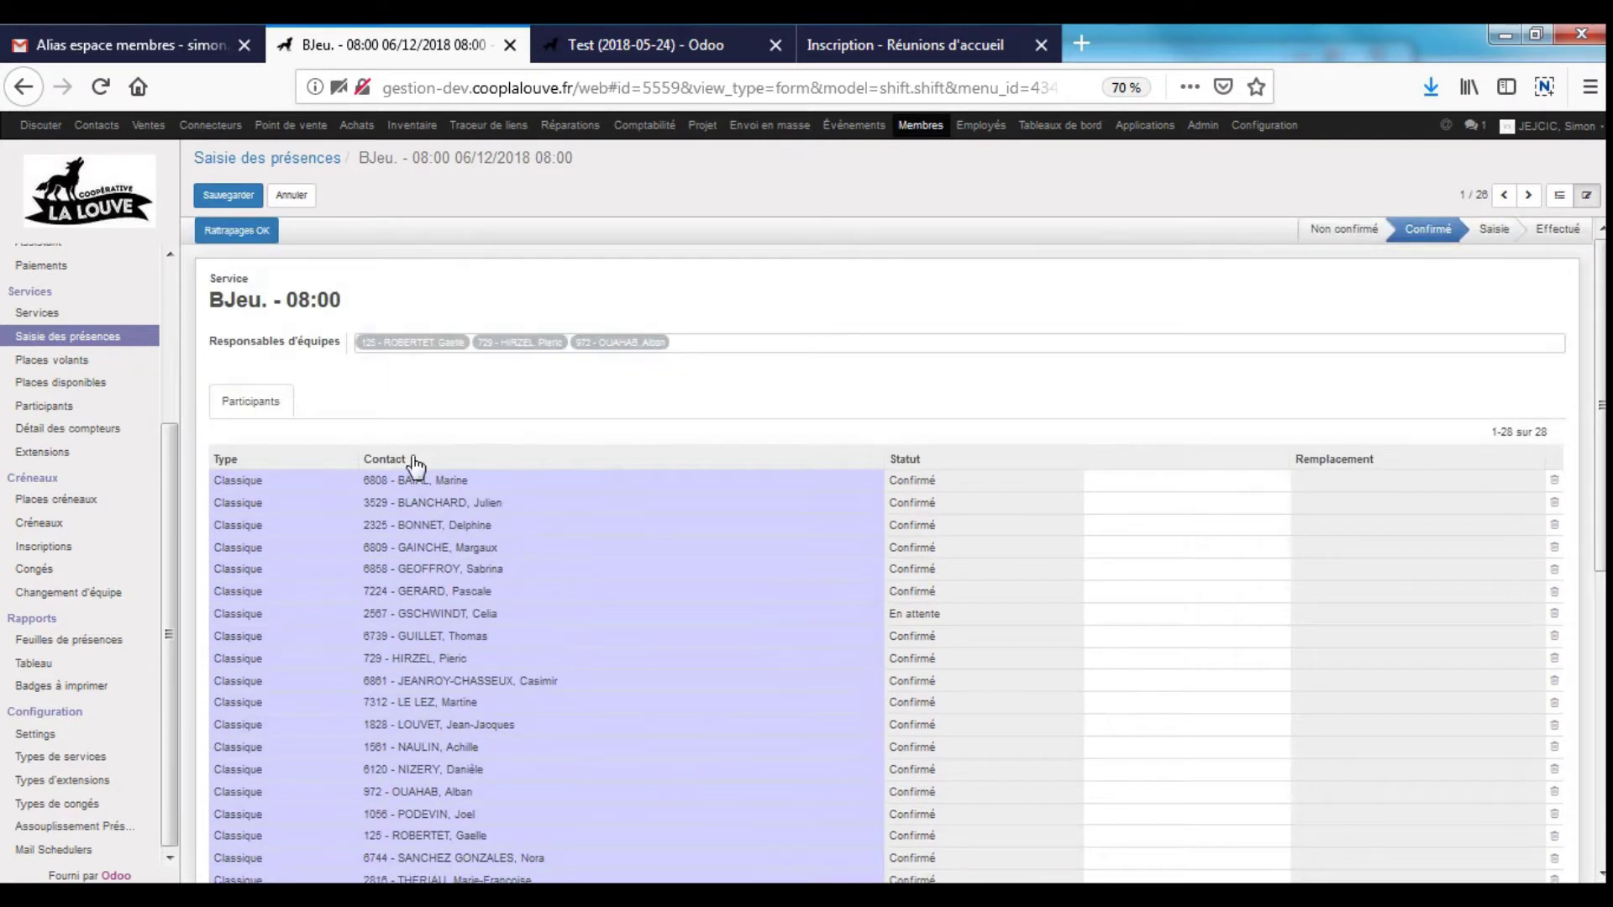
click(225, 195)
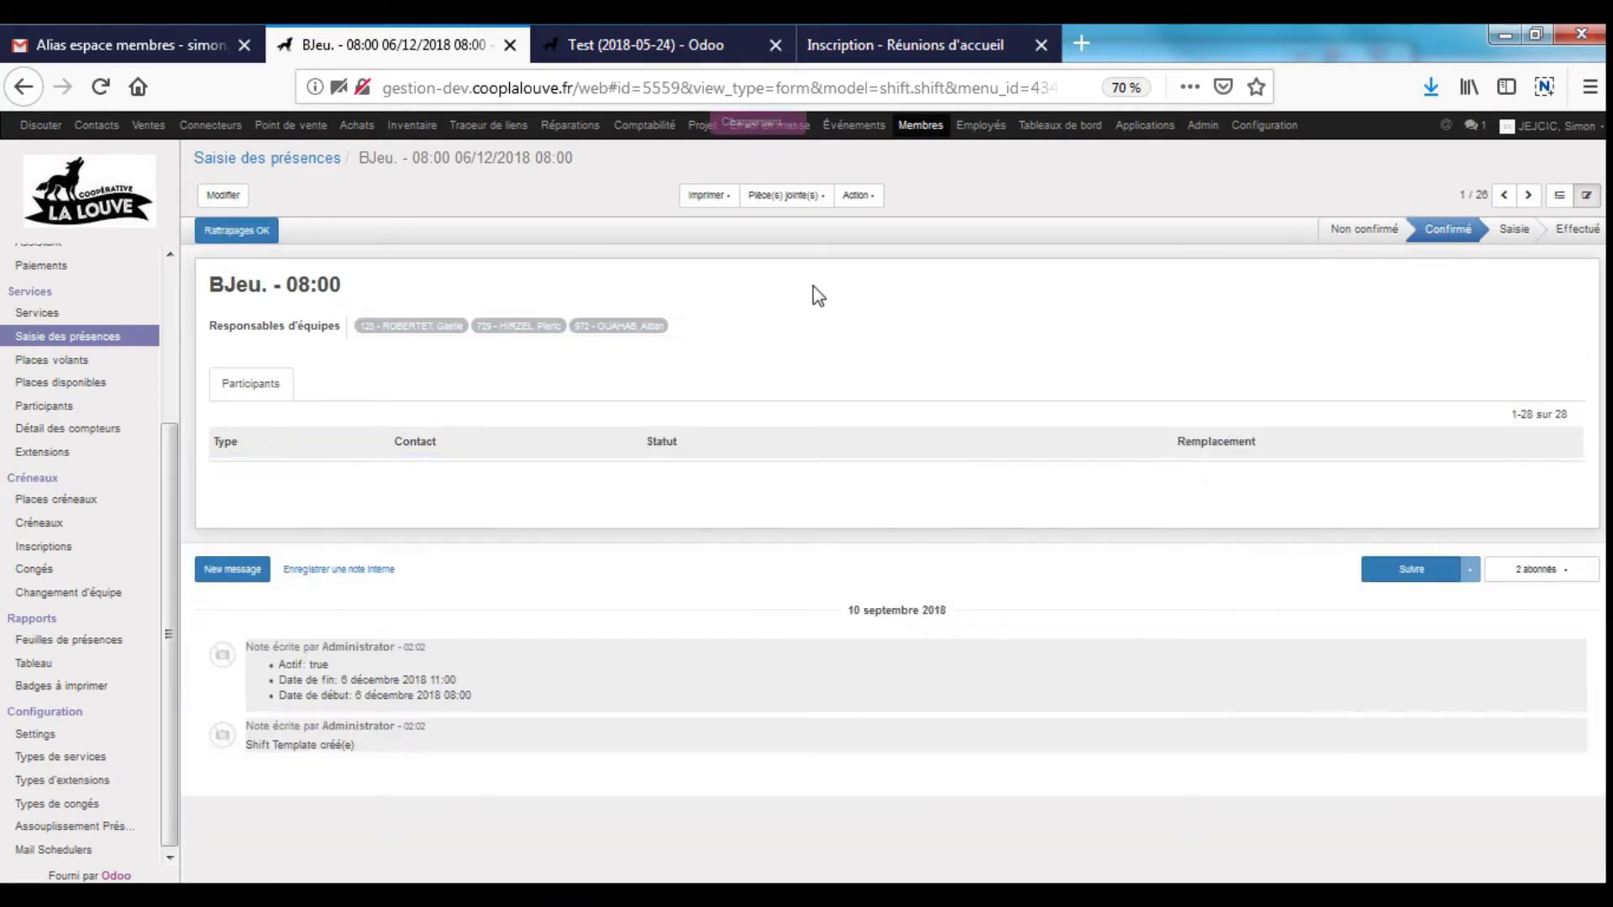
click(263, 235)
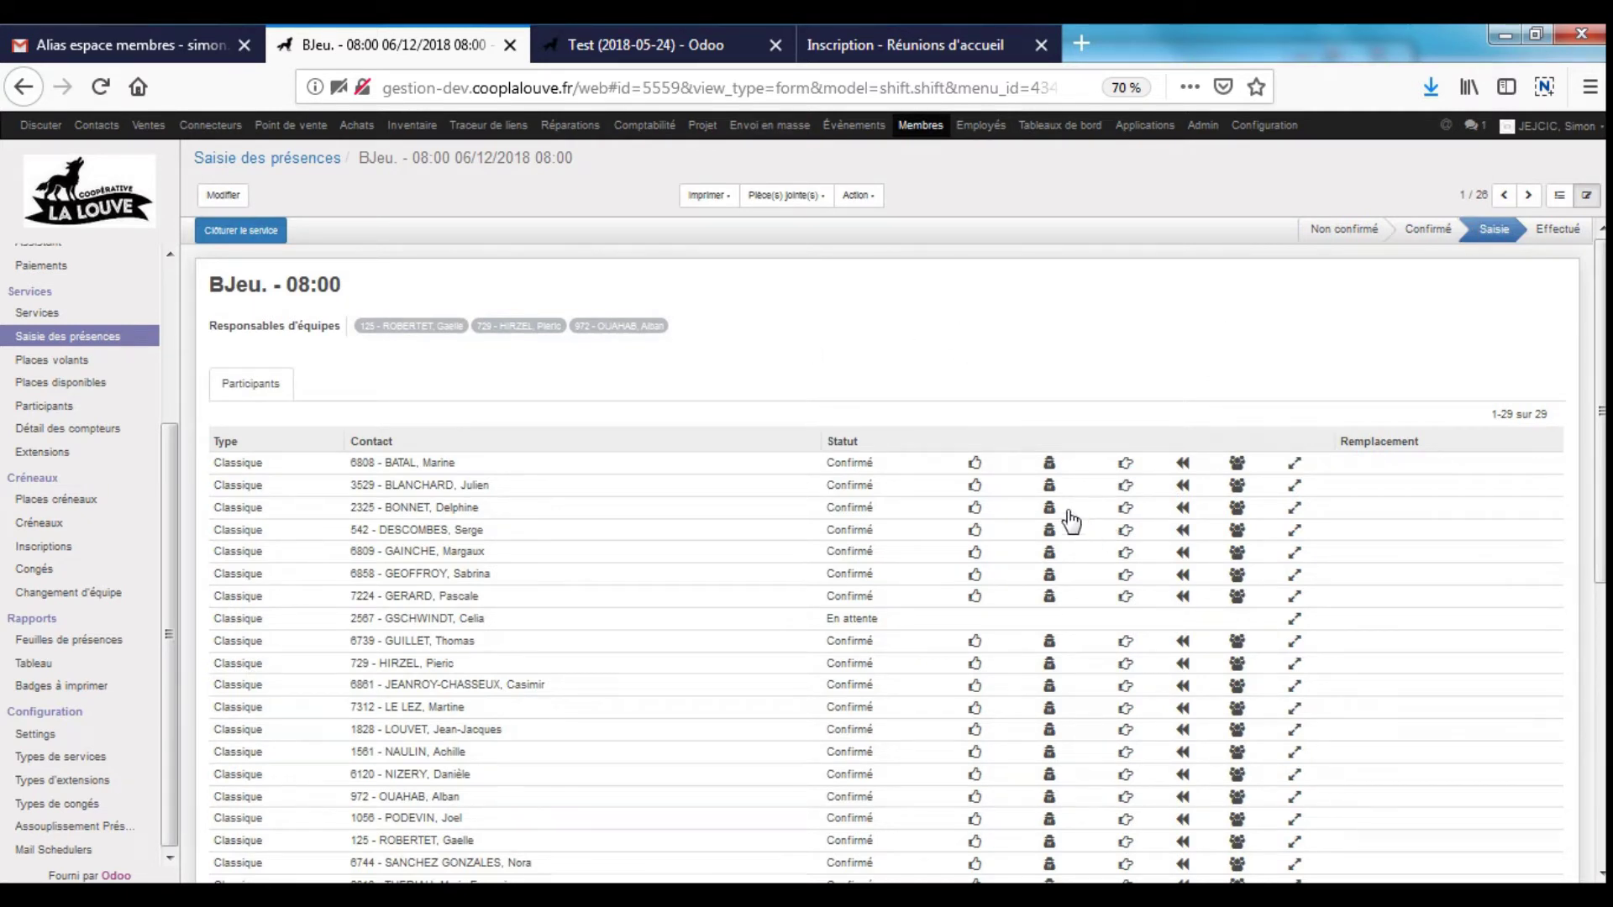
click(974, 462)
- Mark the next participants Absent, Rattrapage, Présent and Présent on the attendance sheet
click(1049, 487)
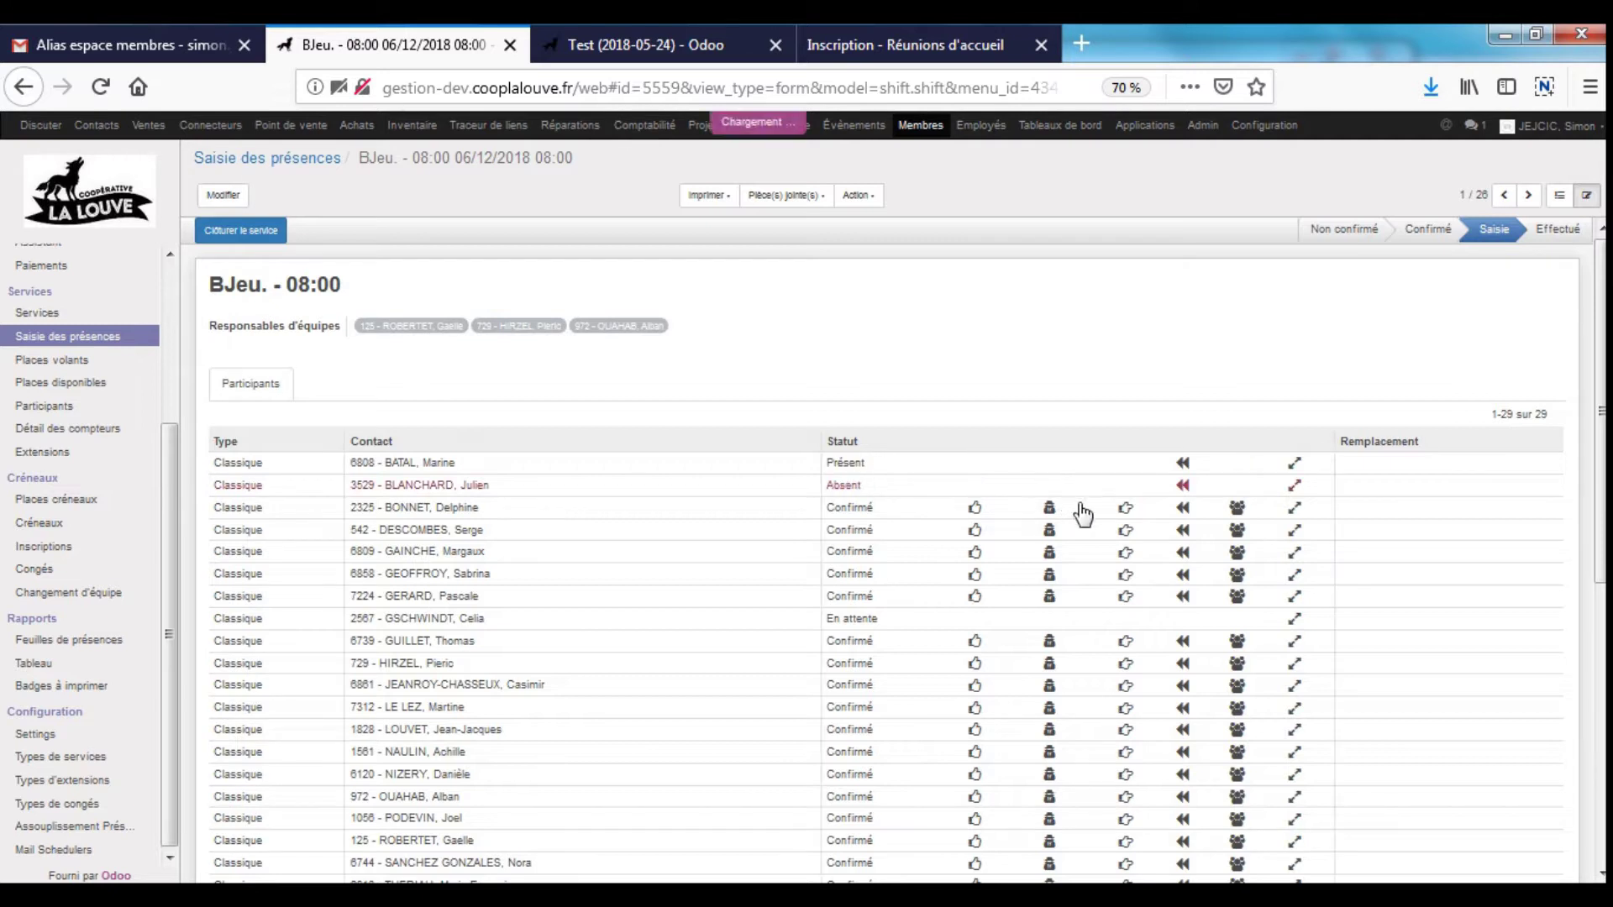
click(1126, 512)
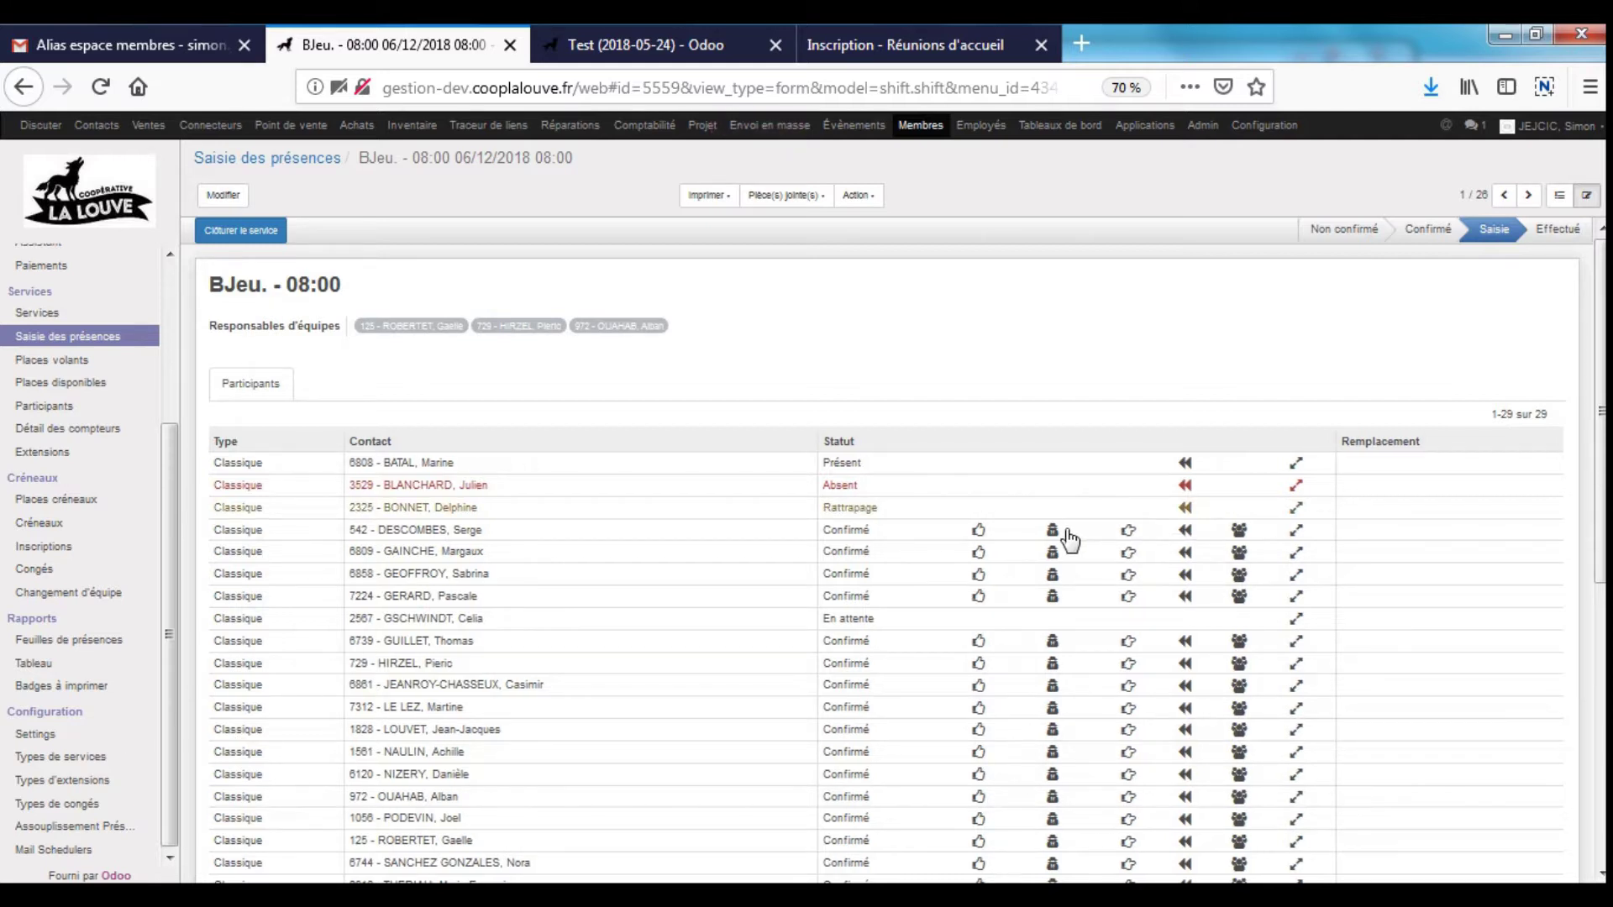
click(979, 553)
click(979, 575)
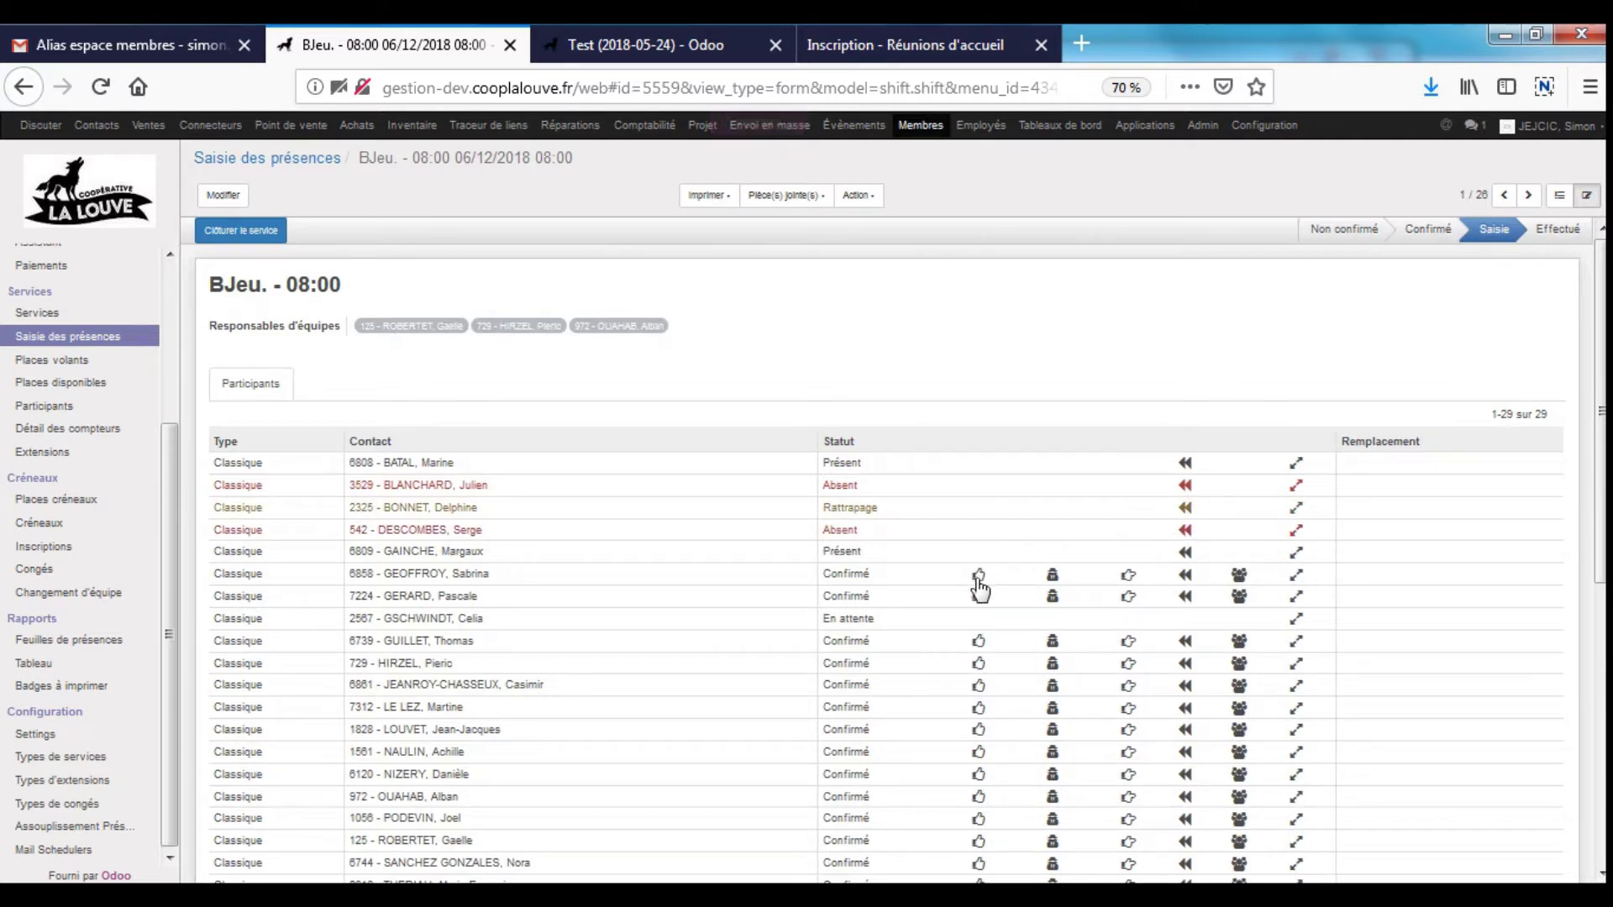
scroll(1260, 697, down, 3)
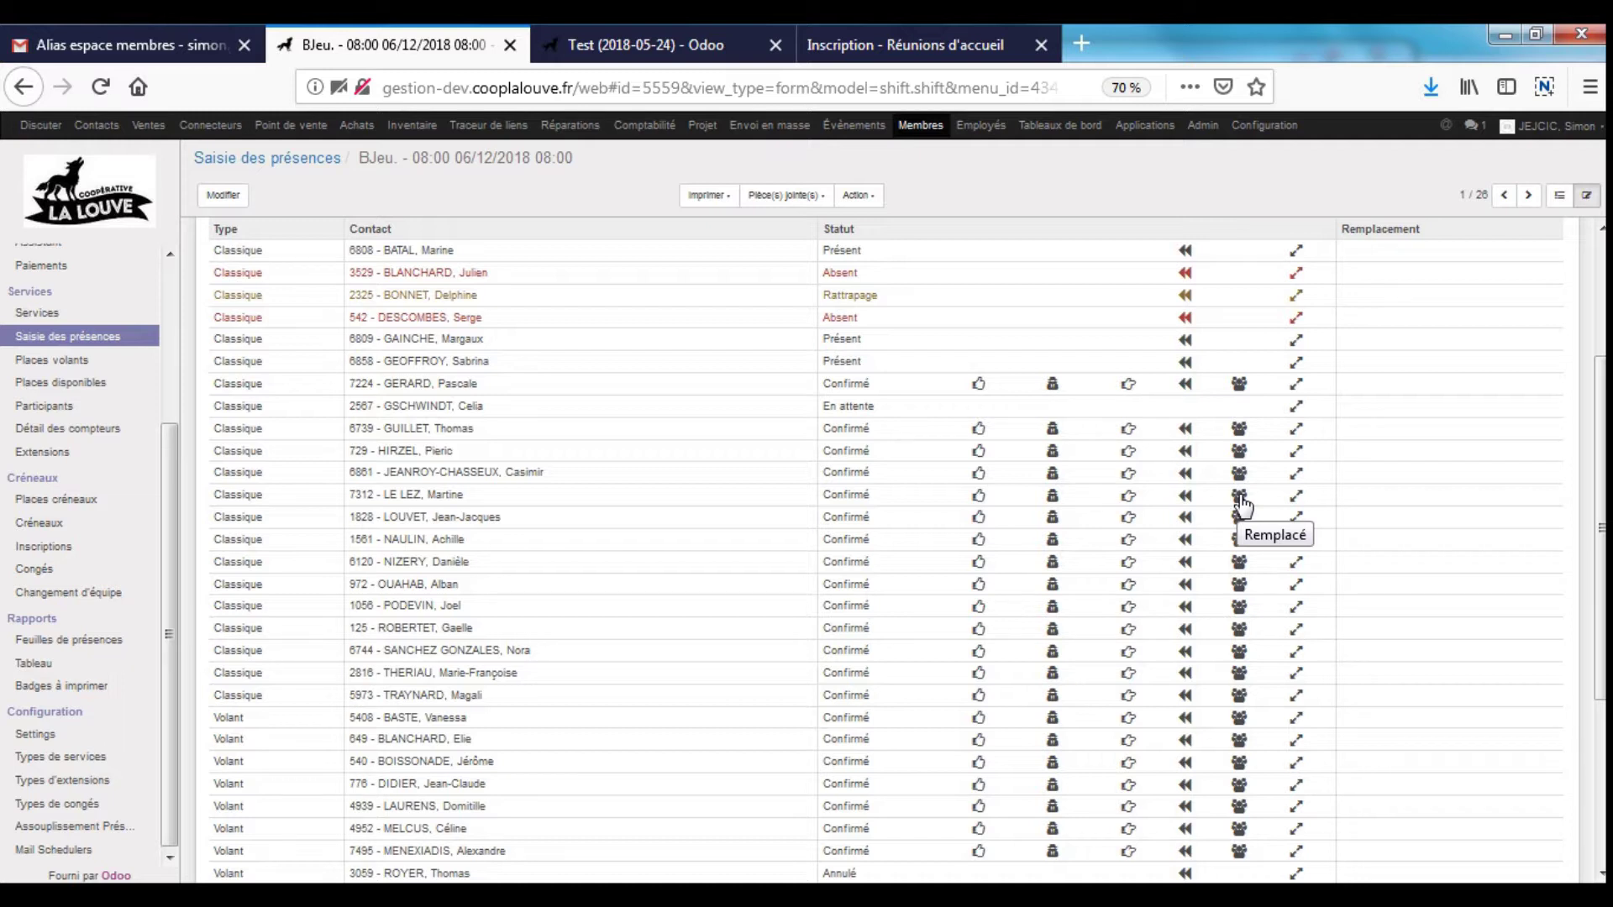
- Mark a confirmed participant as Remplacé and enter a replacement member by number
click(1241, 504)
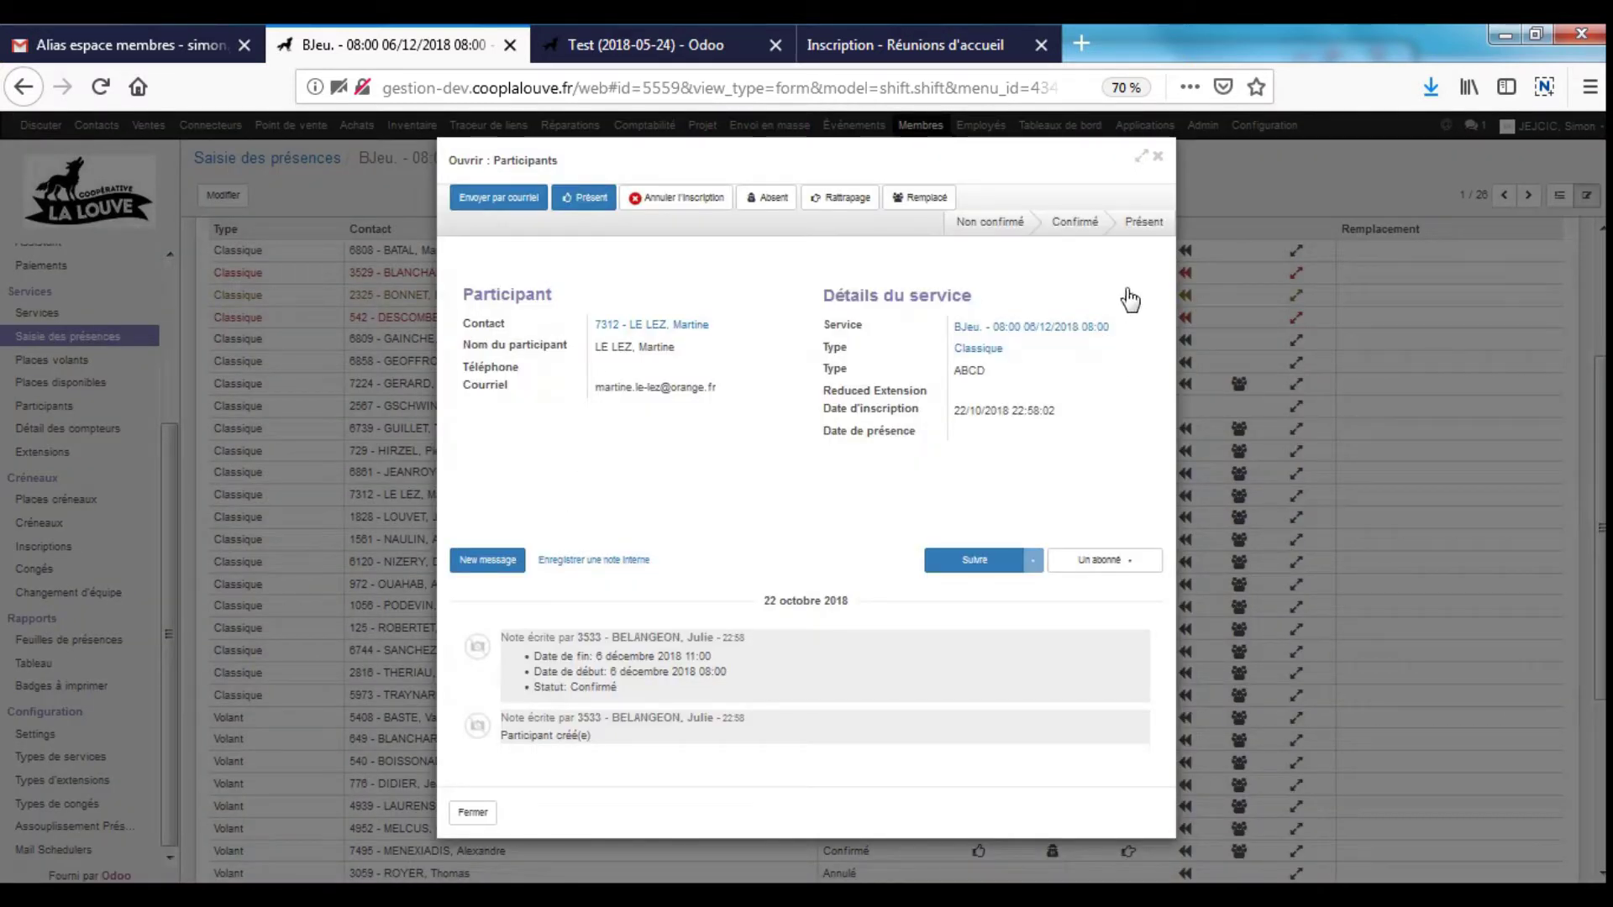
click(1157, 157)
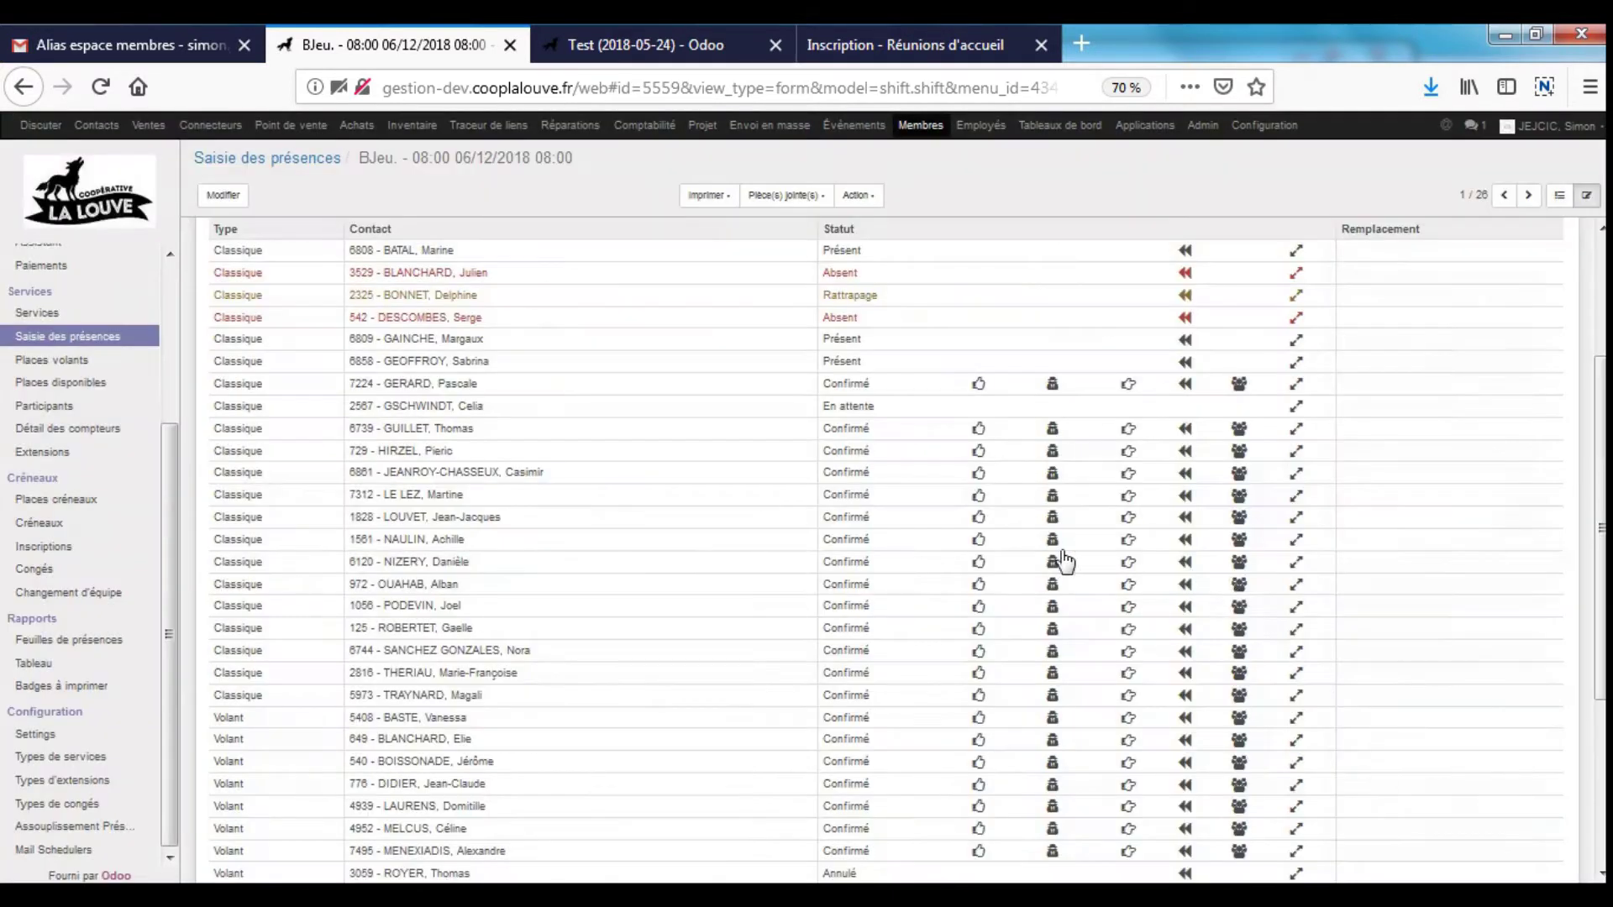
click(1239, 563)
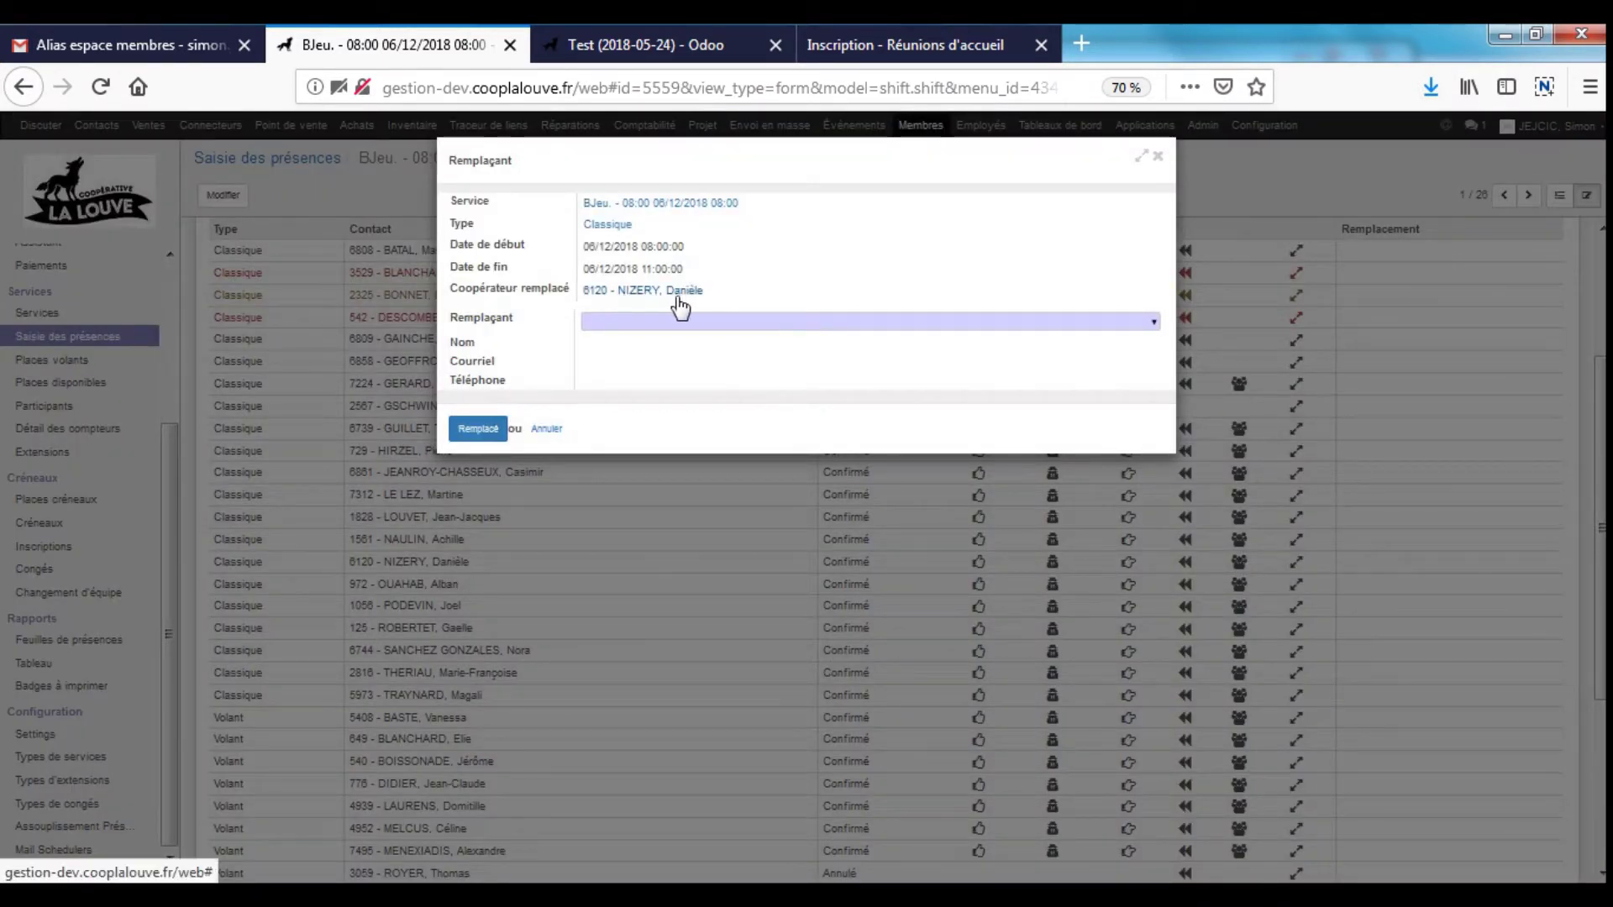
click(745, 324)
text(892)
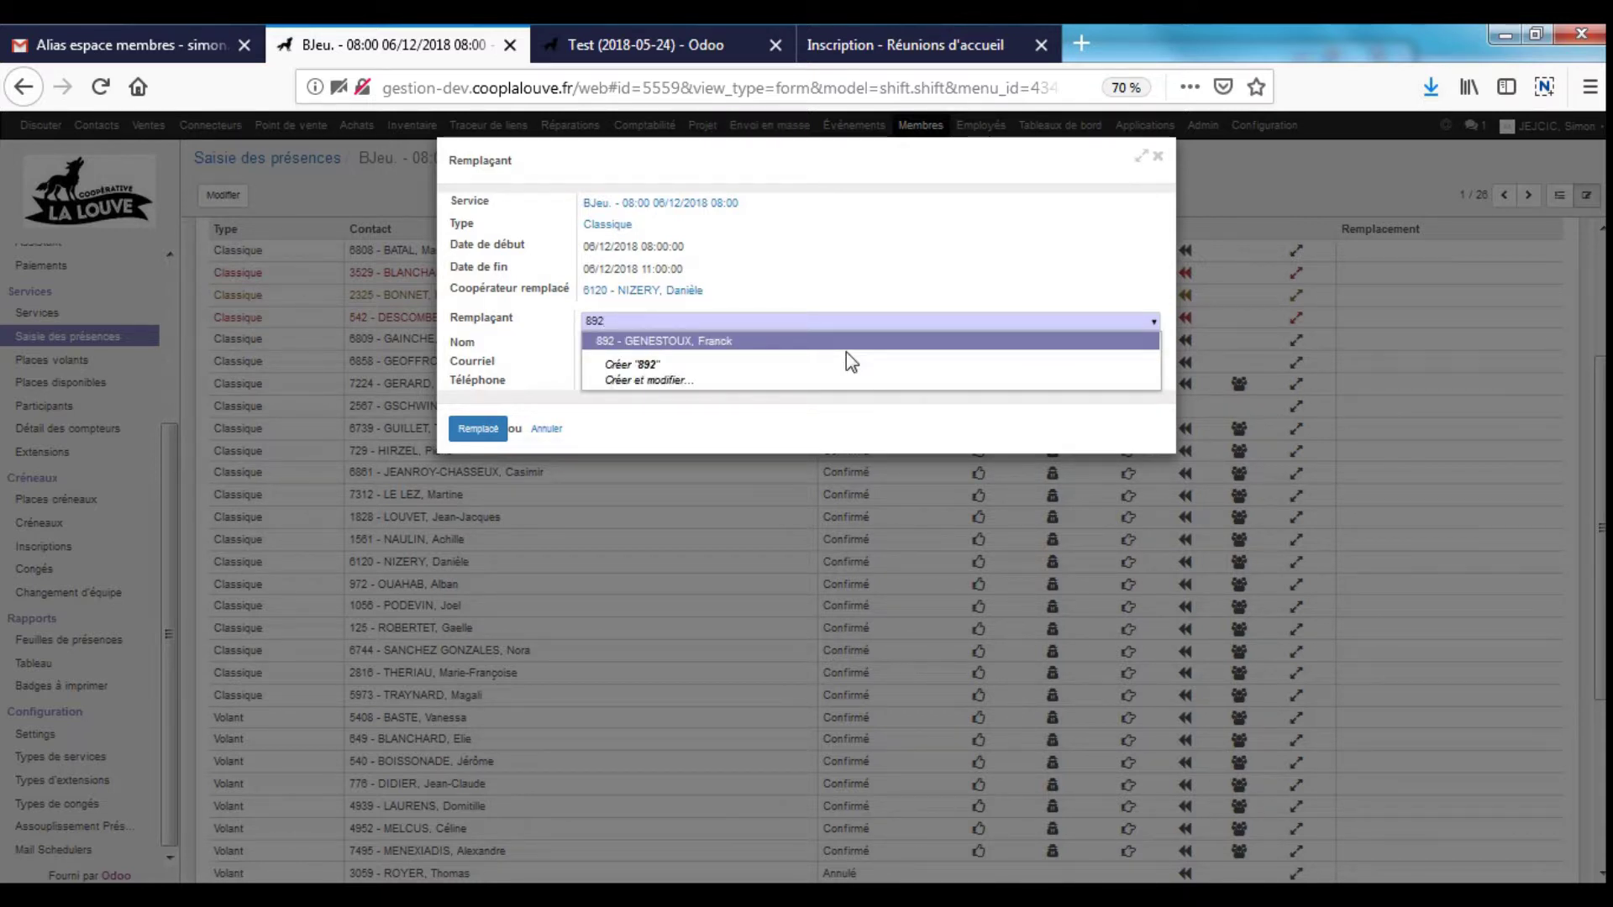
key(Return)
click(507, 437)
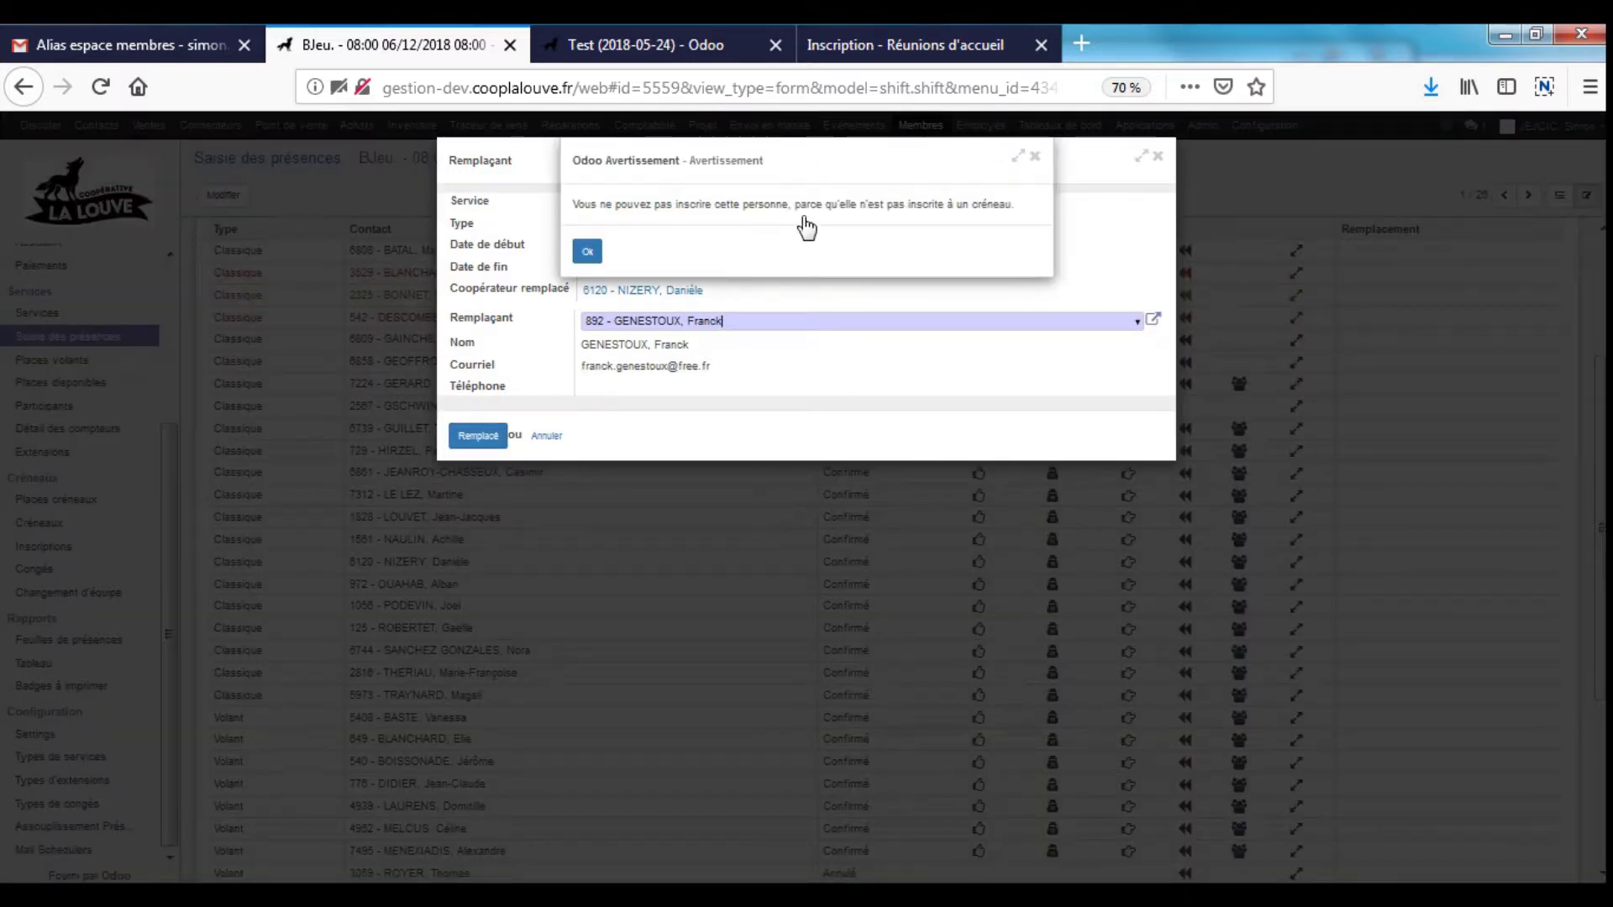
- Dismiss the warning, choose a different replacement member, and confirm with Remplace
drag(765, 205, 965, 218)
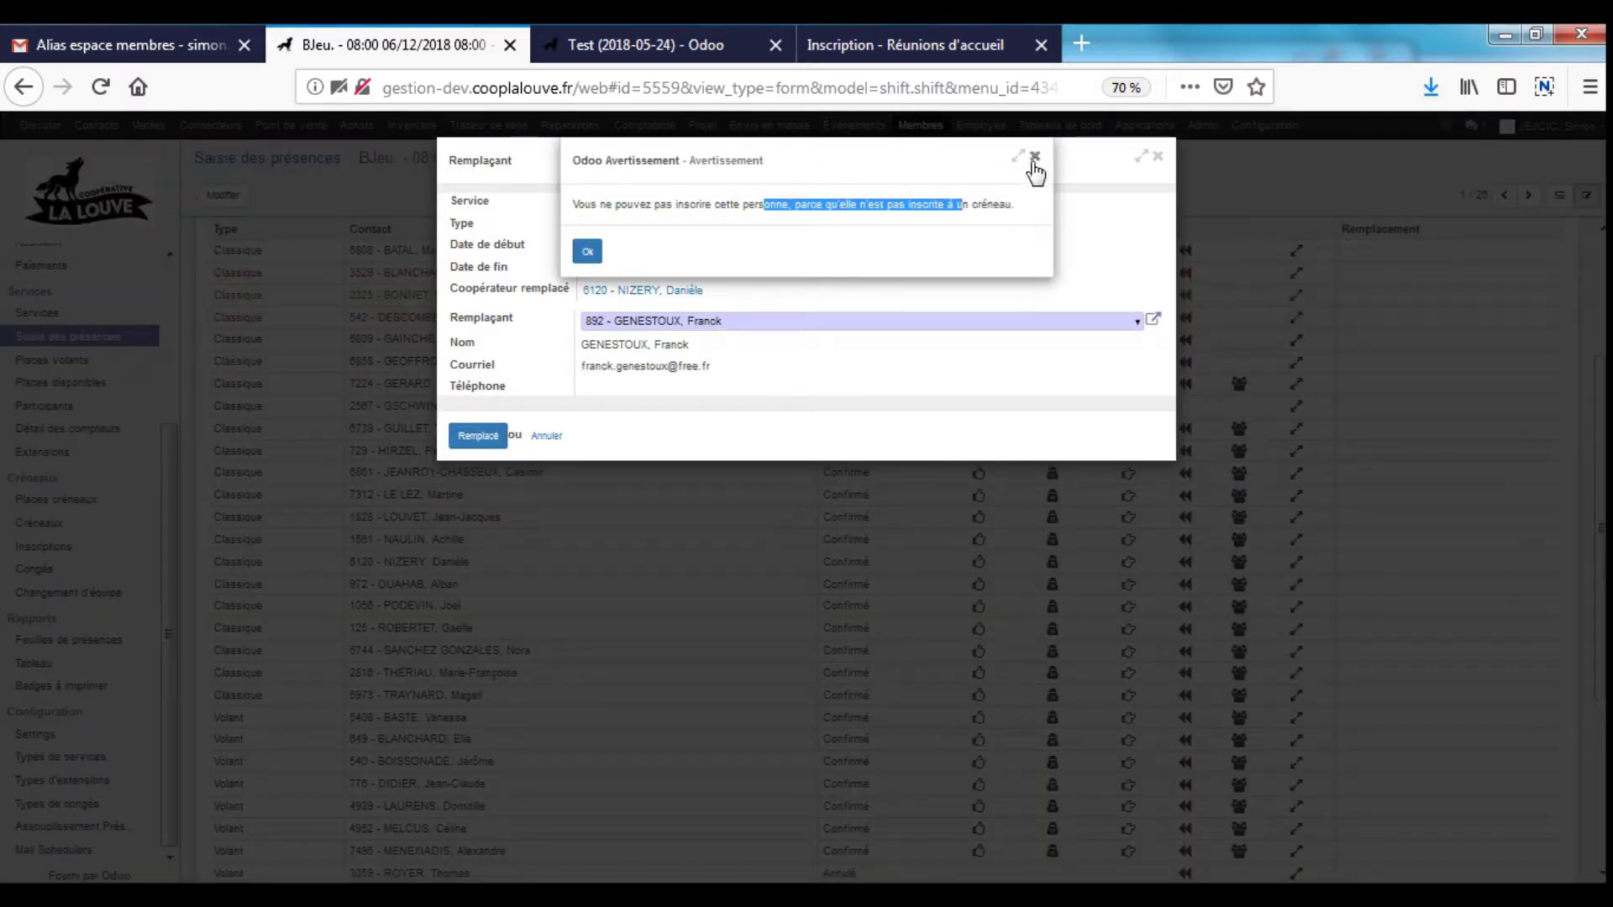
triple_click(739, 210)
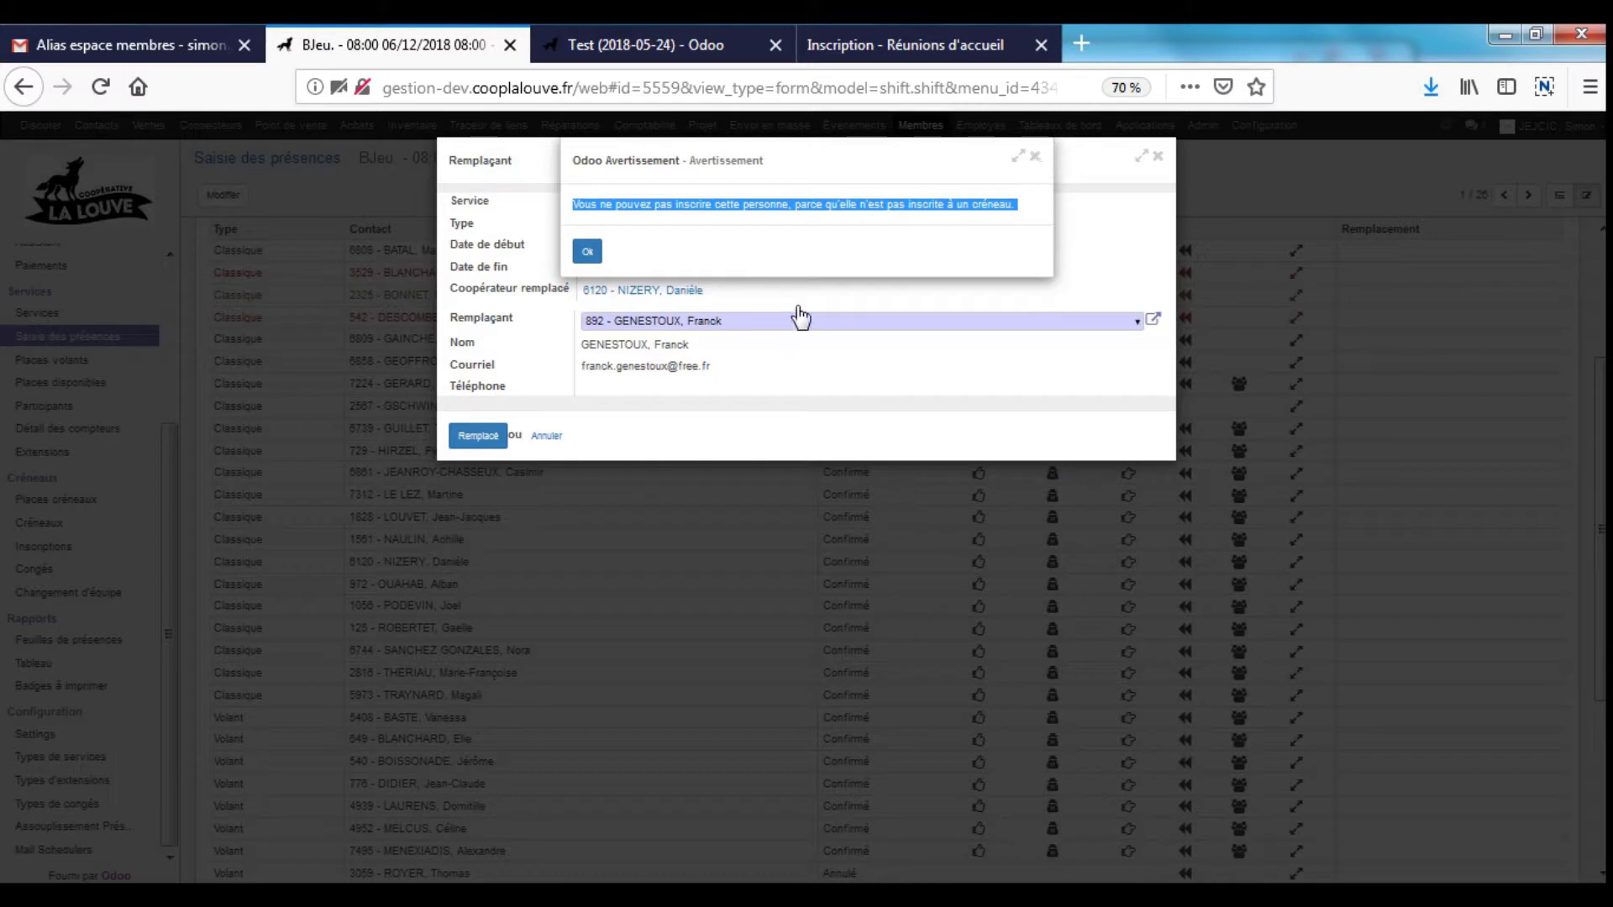
click(1035, 156)
click(639, 326)
key(BackSpace)
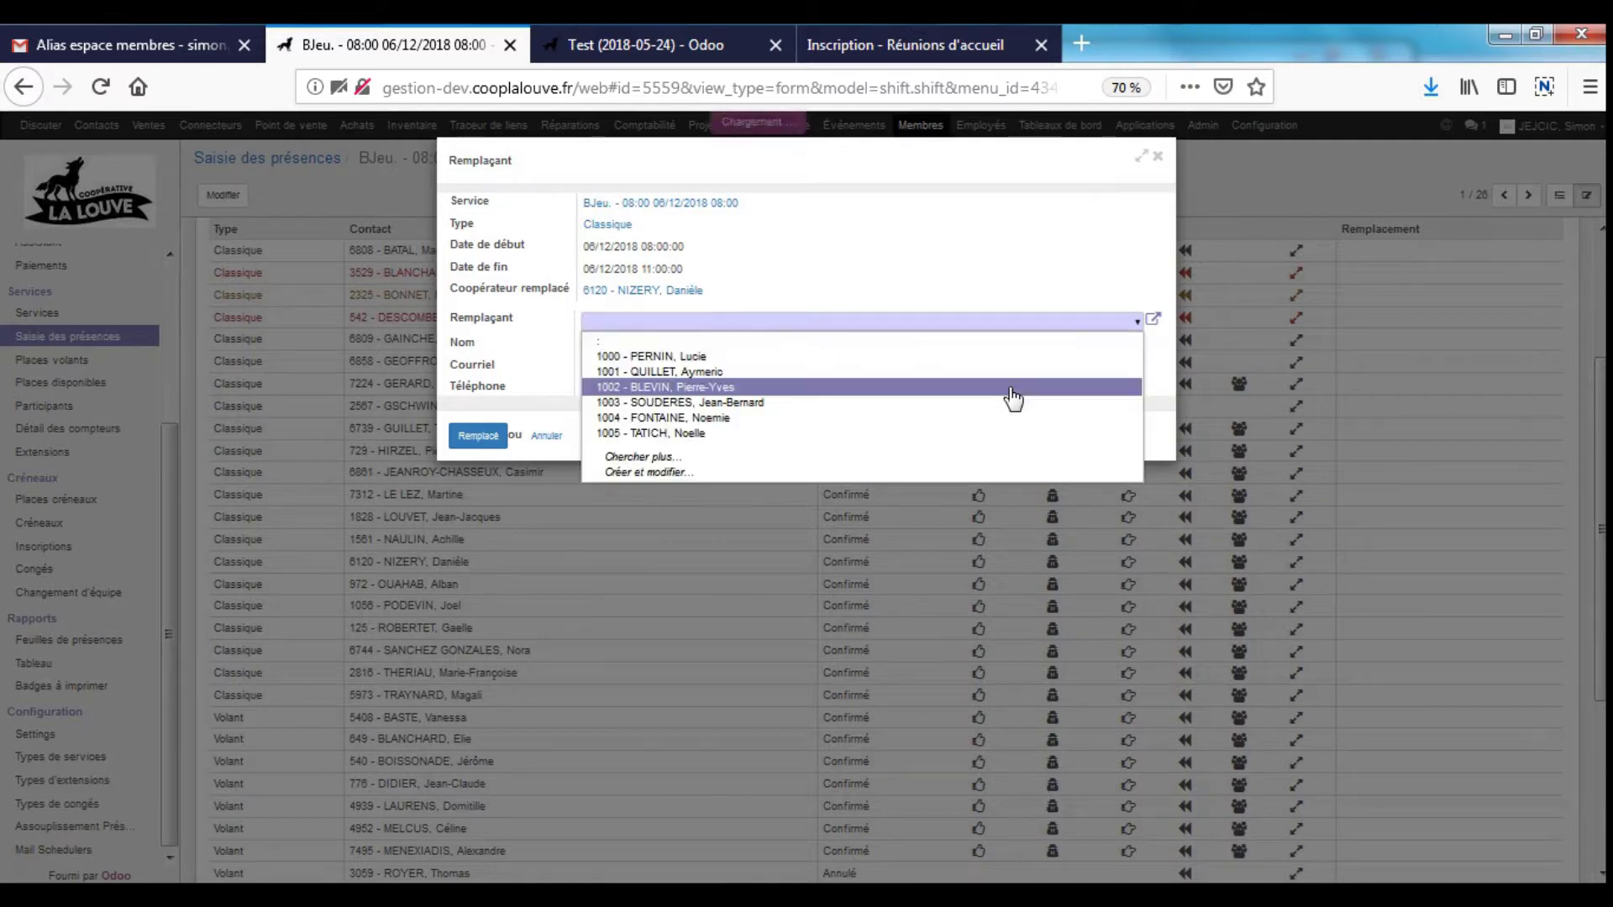
click(722, 356)
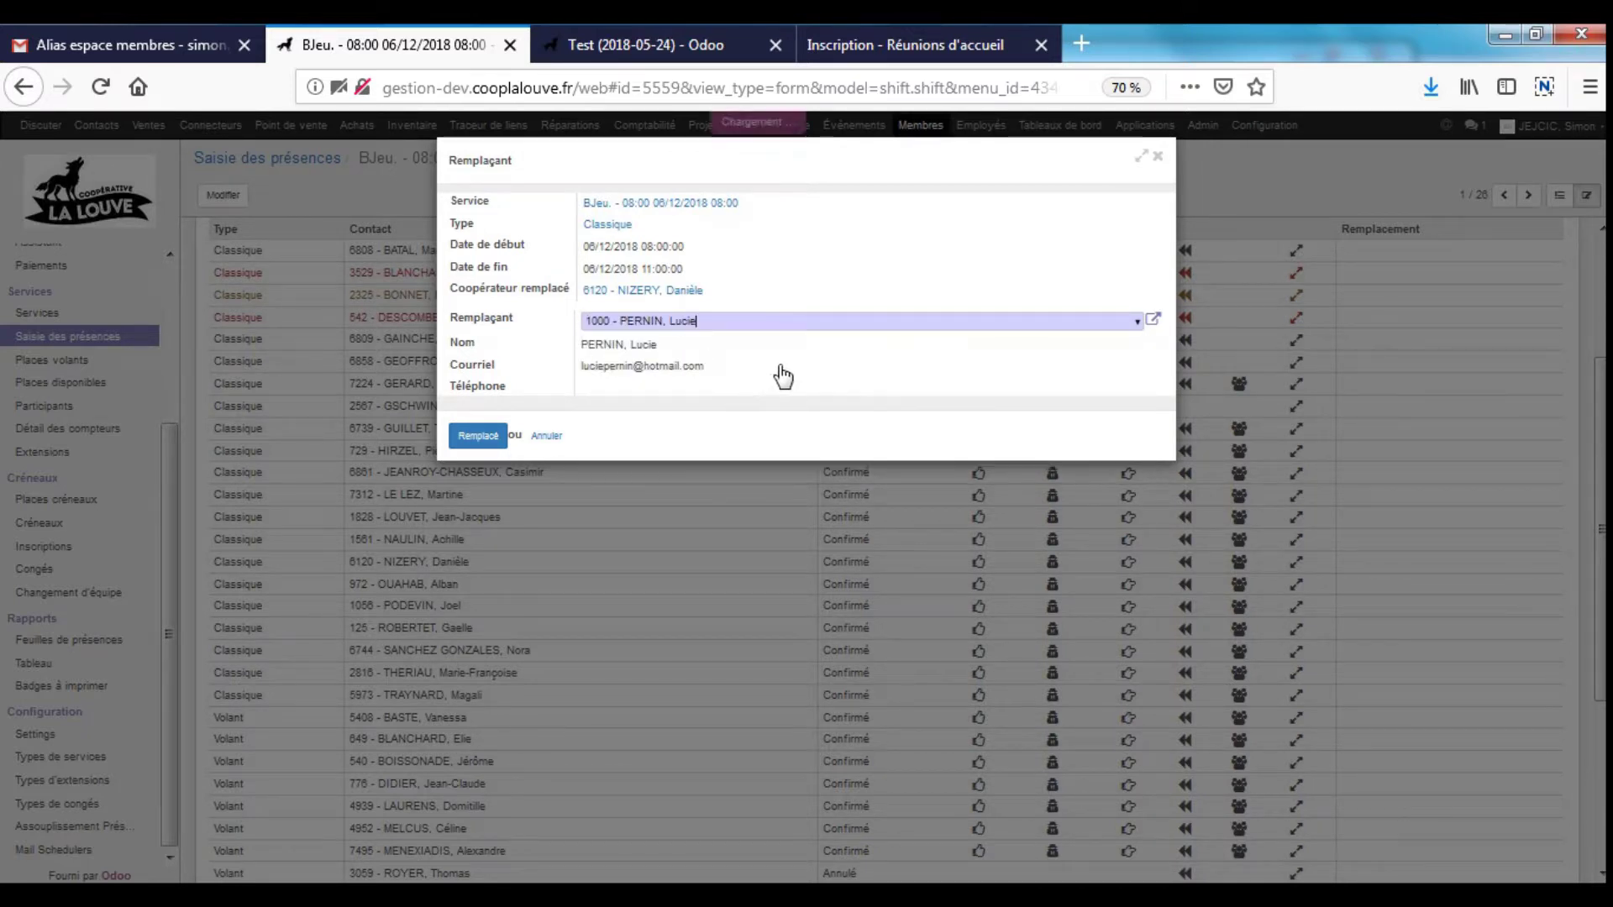
click(475, 435)
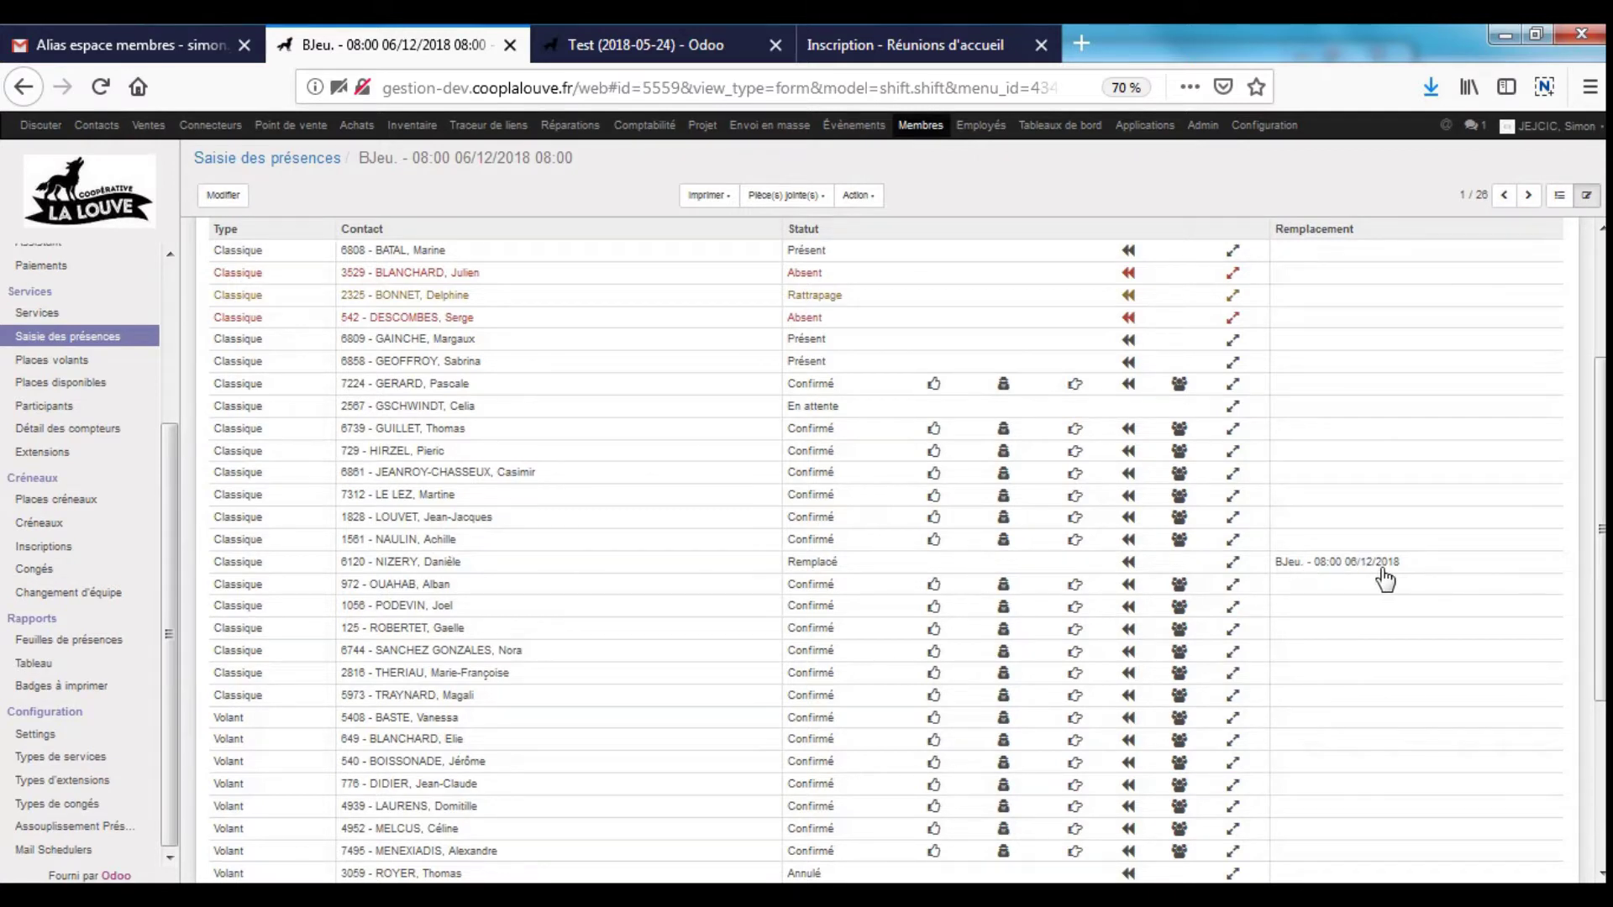
- Scroll through the shift form, then go back to the Saisie des présences list, now 25 shifts
scroll(1361, 654, down, 1)
scroll(1344, 638, down, 3)
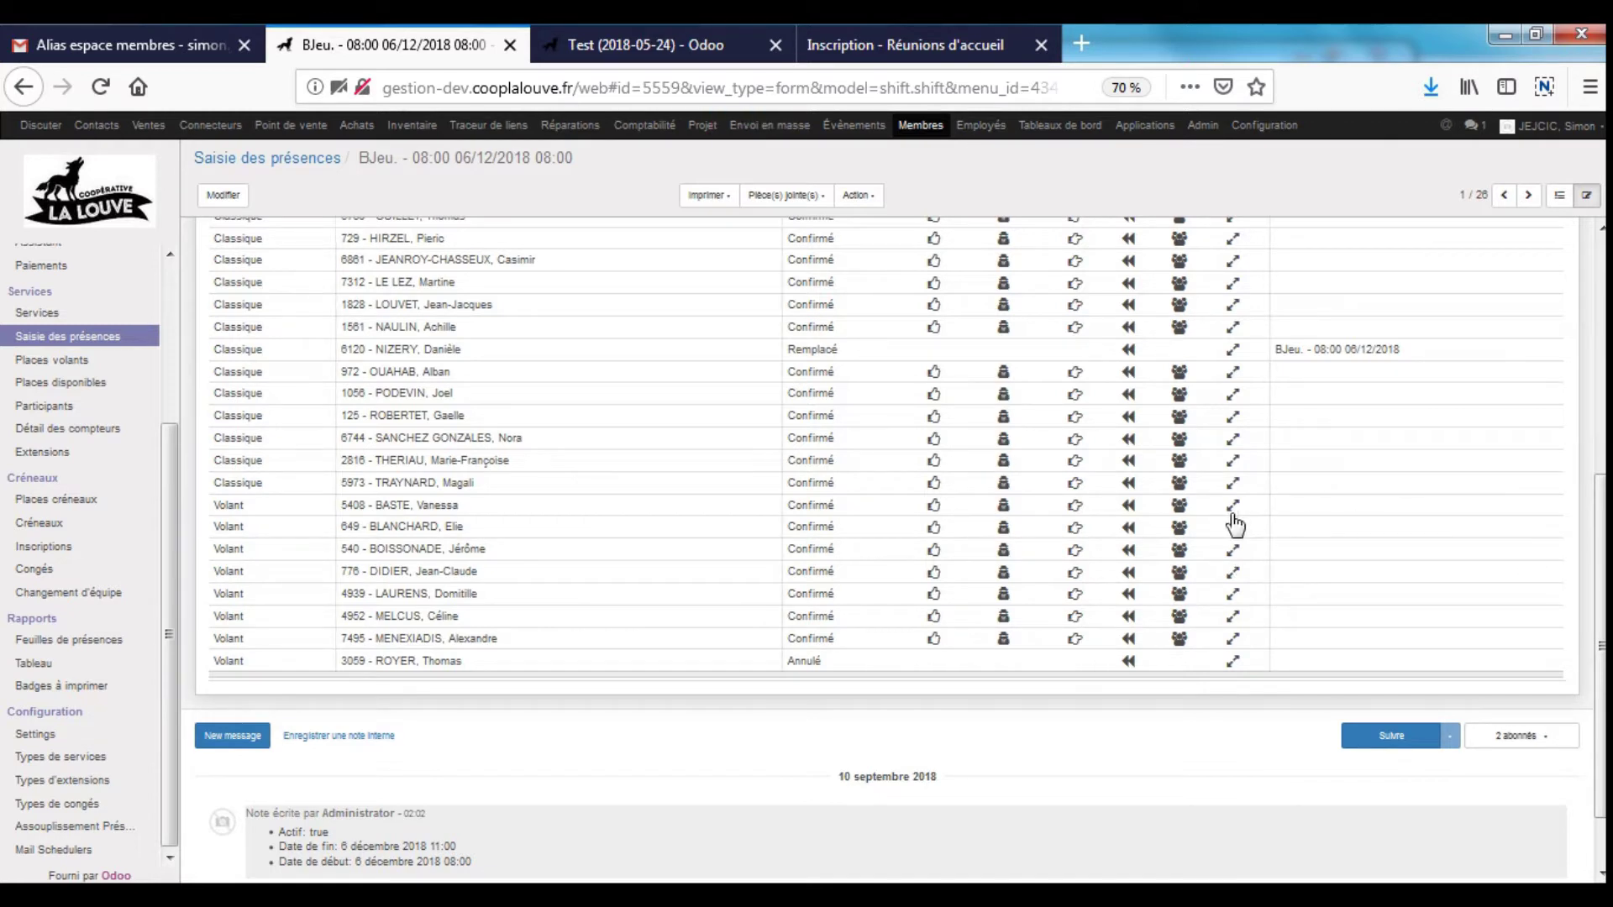
scroll(884, 475, up, 5)
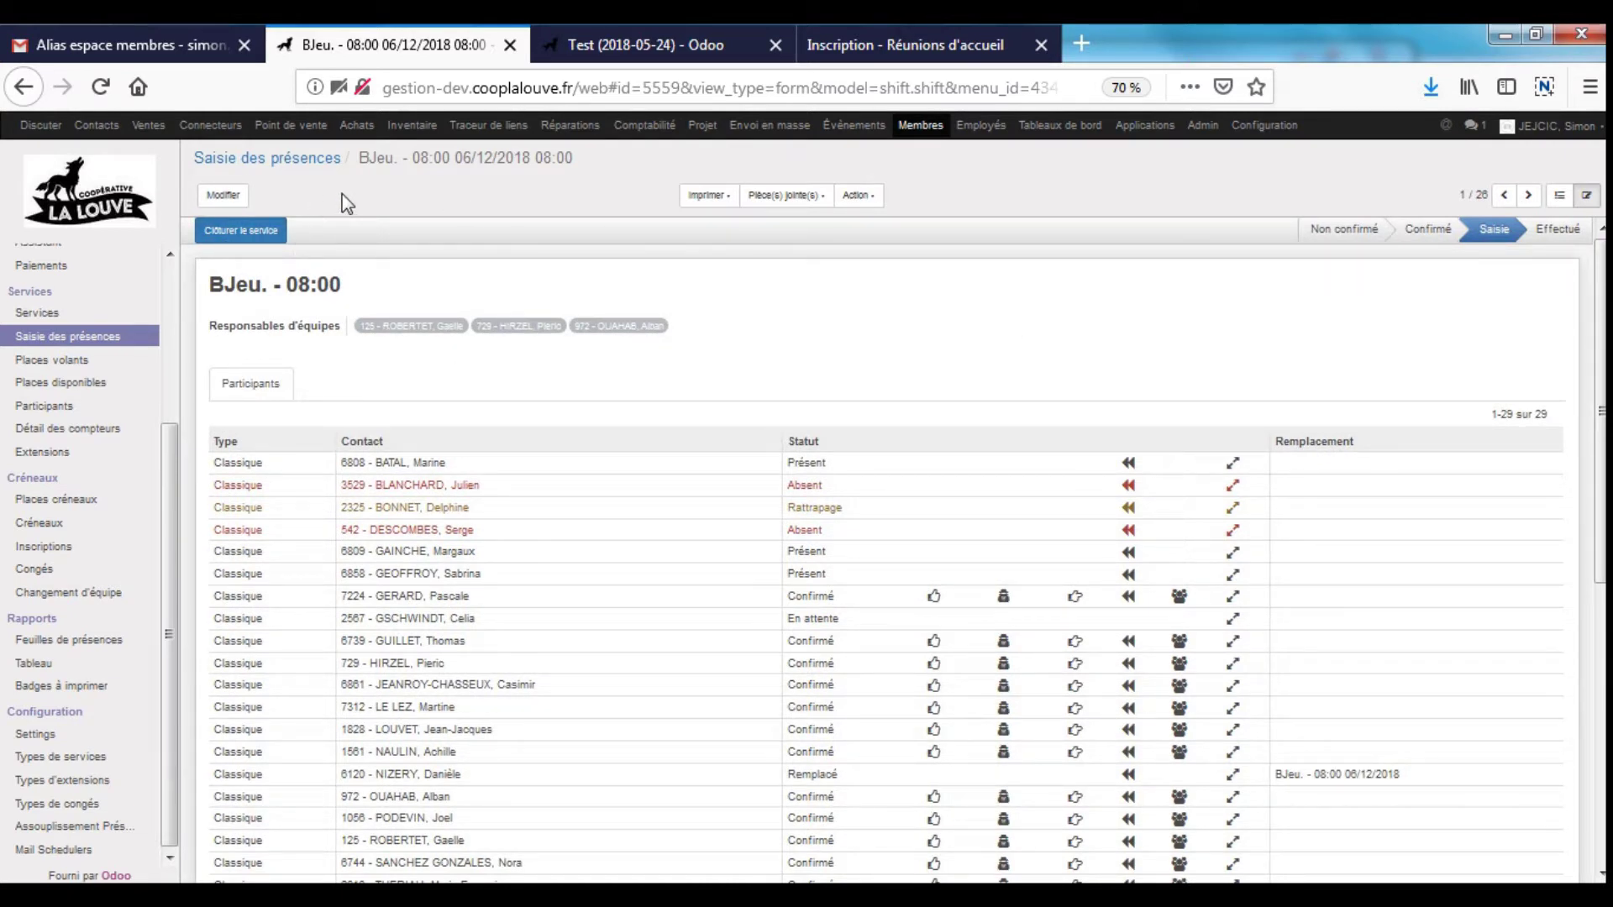
click(298, 159)
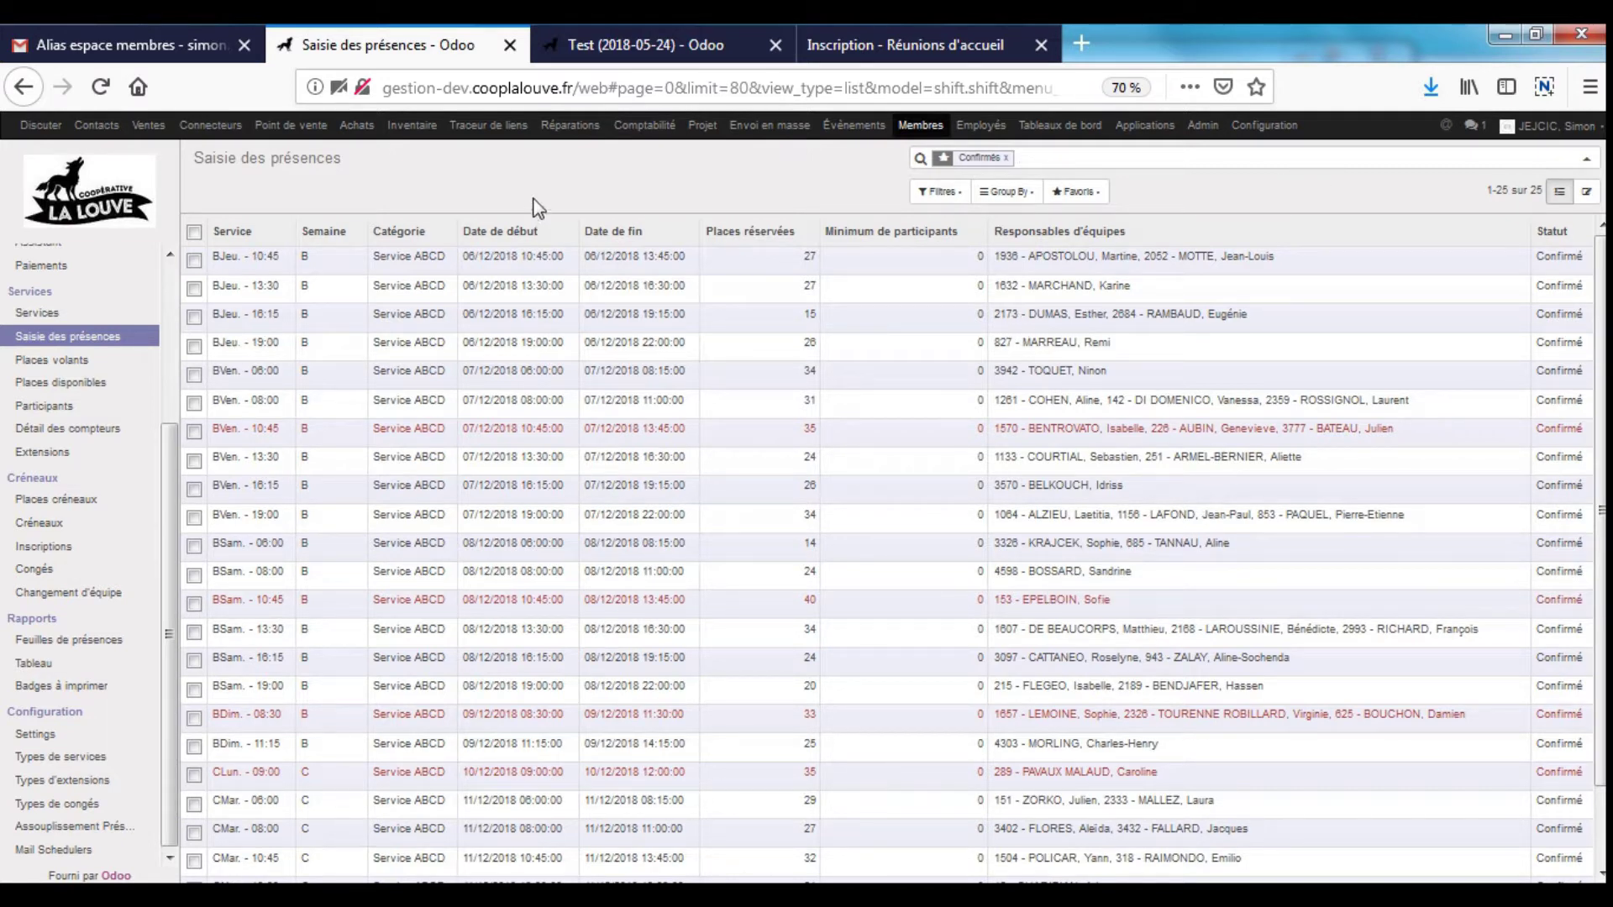
- Open the first member's ABCD counter history and clear the ABCD type and member filters
drag(168, 441, 170, 269)
click(91, 279)
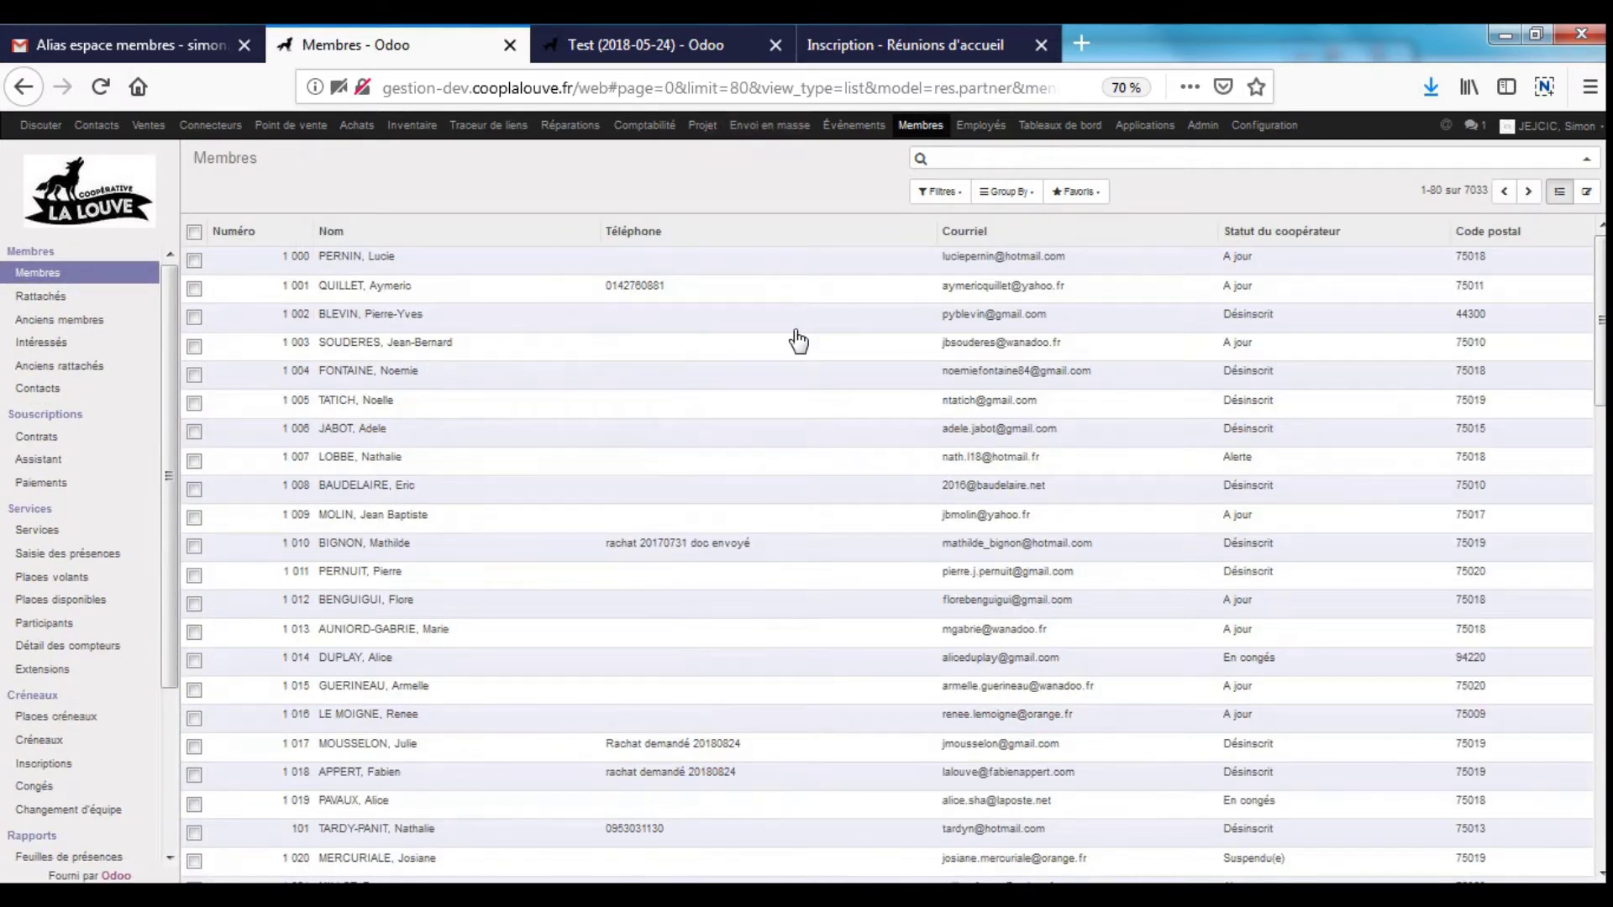
click(995, 258)
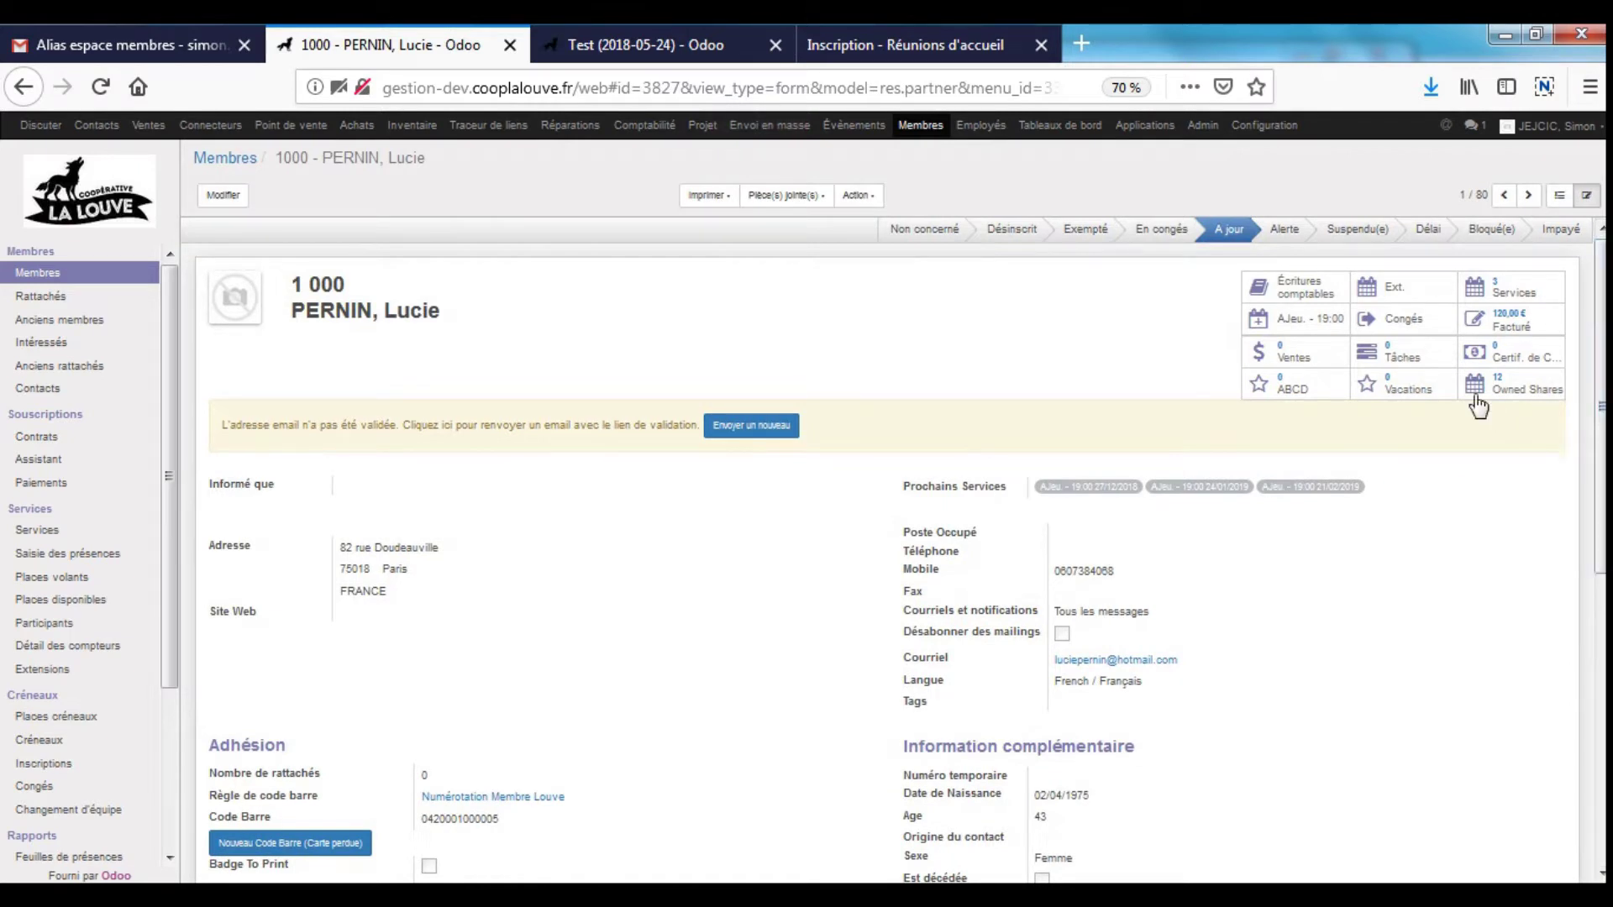
click(1285, 383)
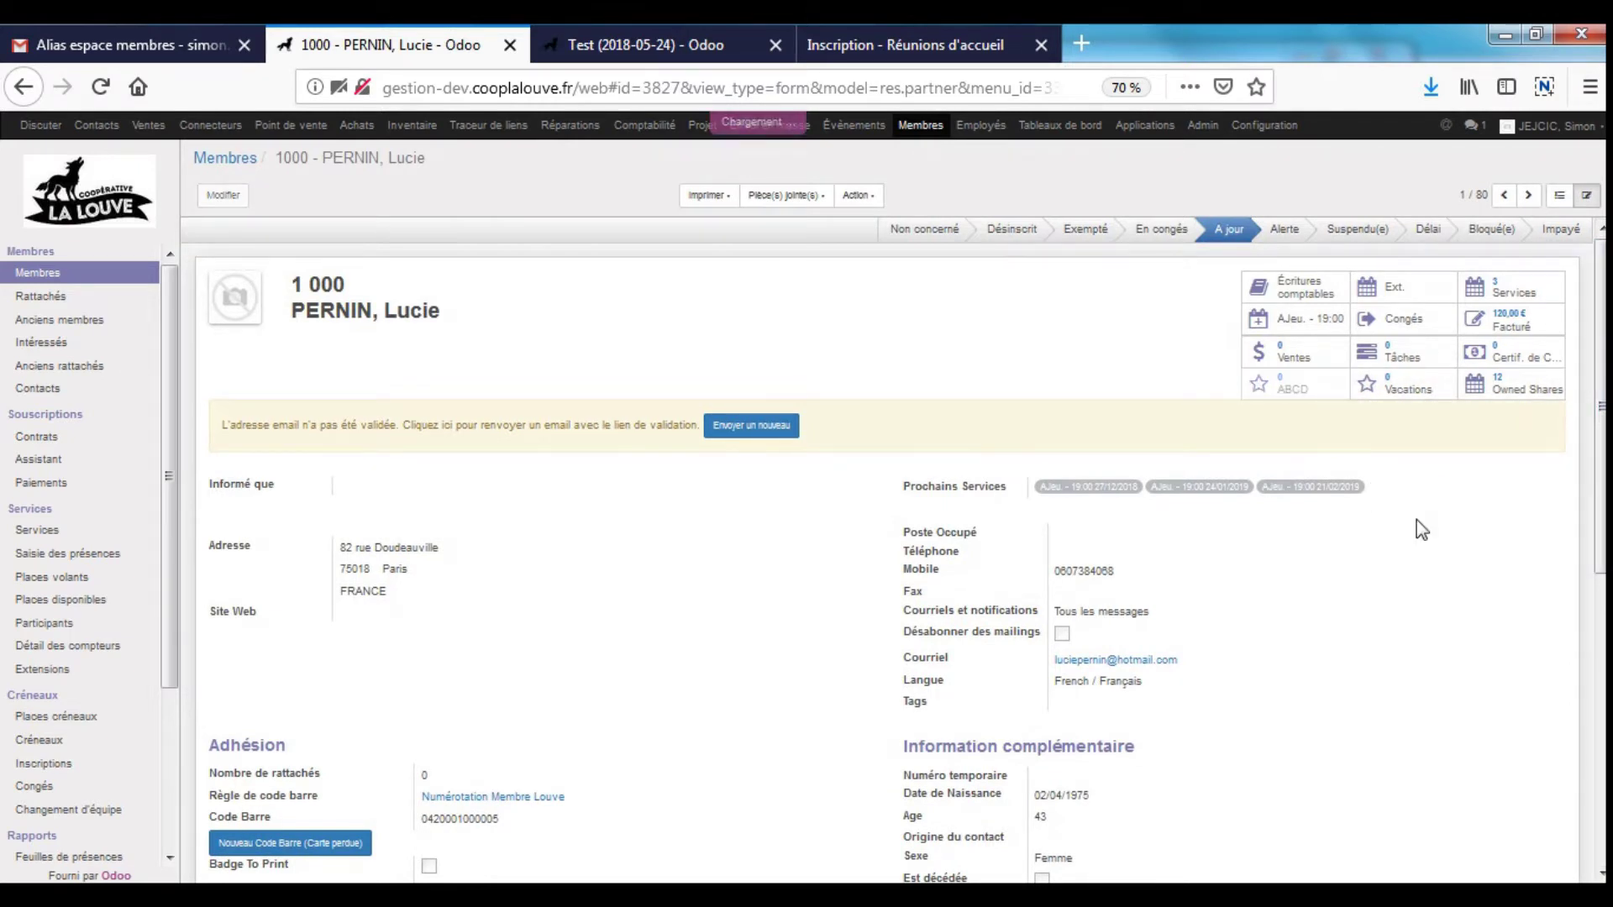
click(1181, 158)
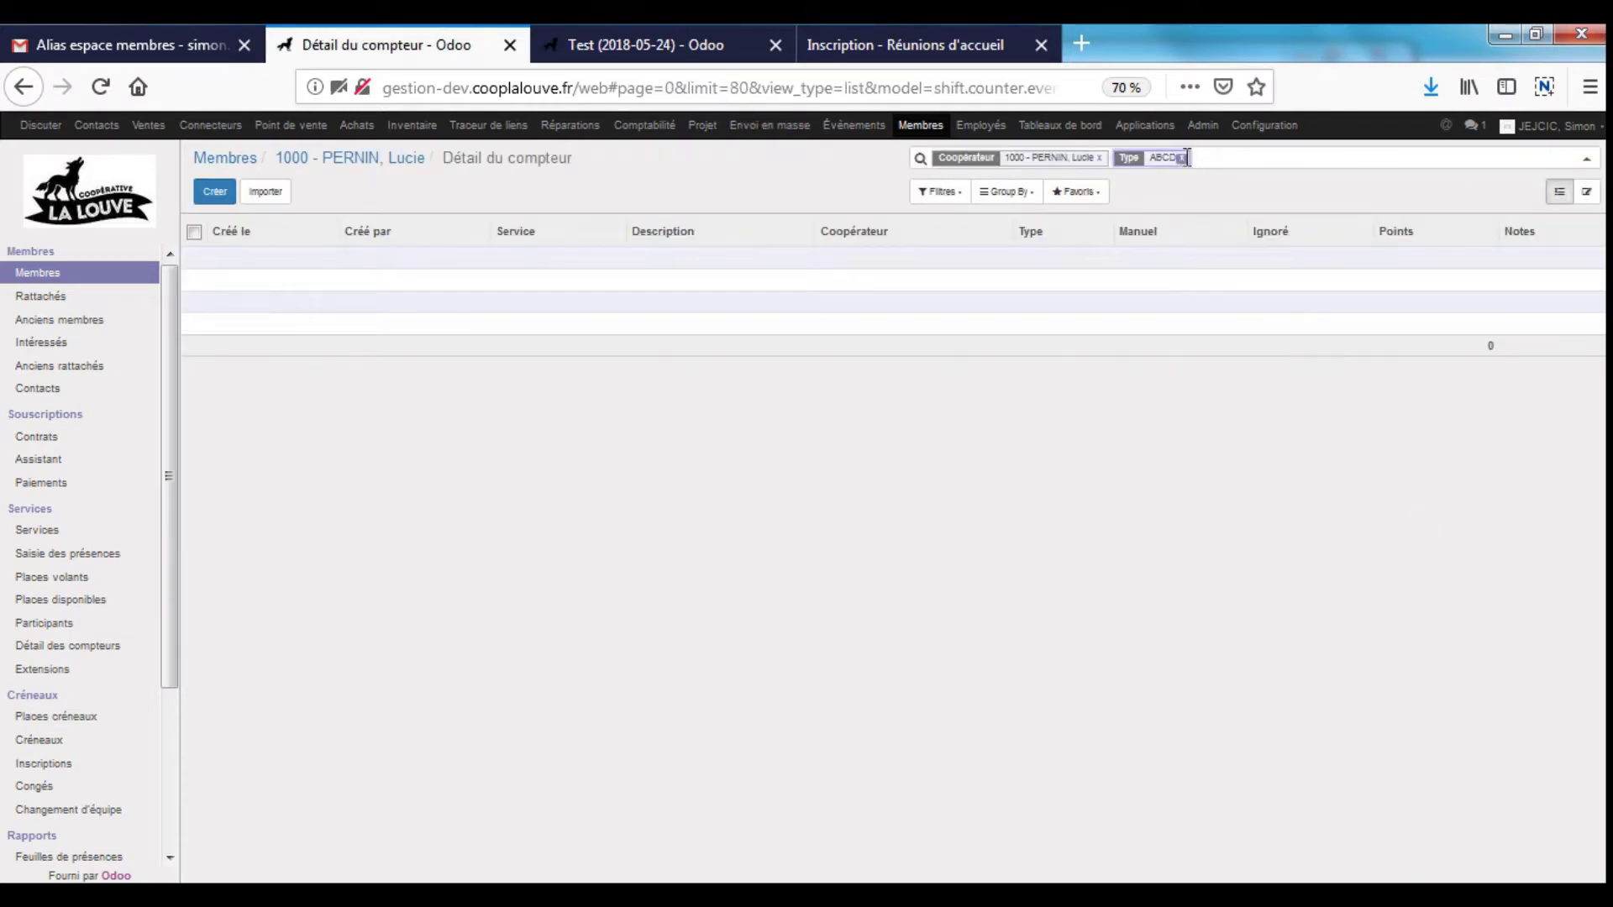
click(1098, 158)
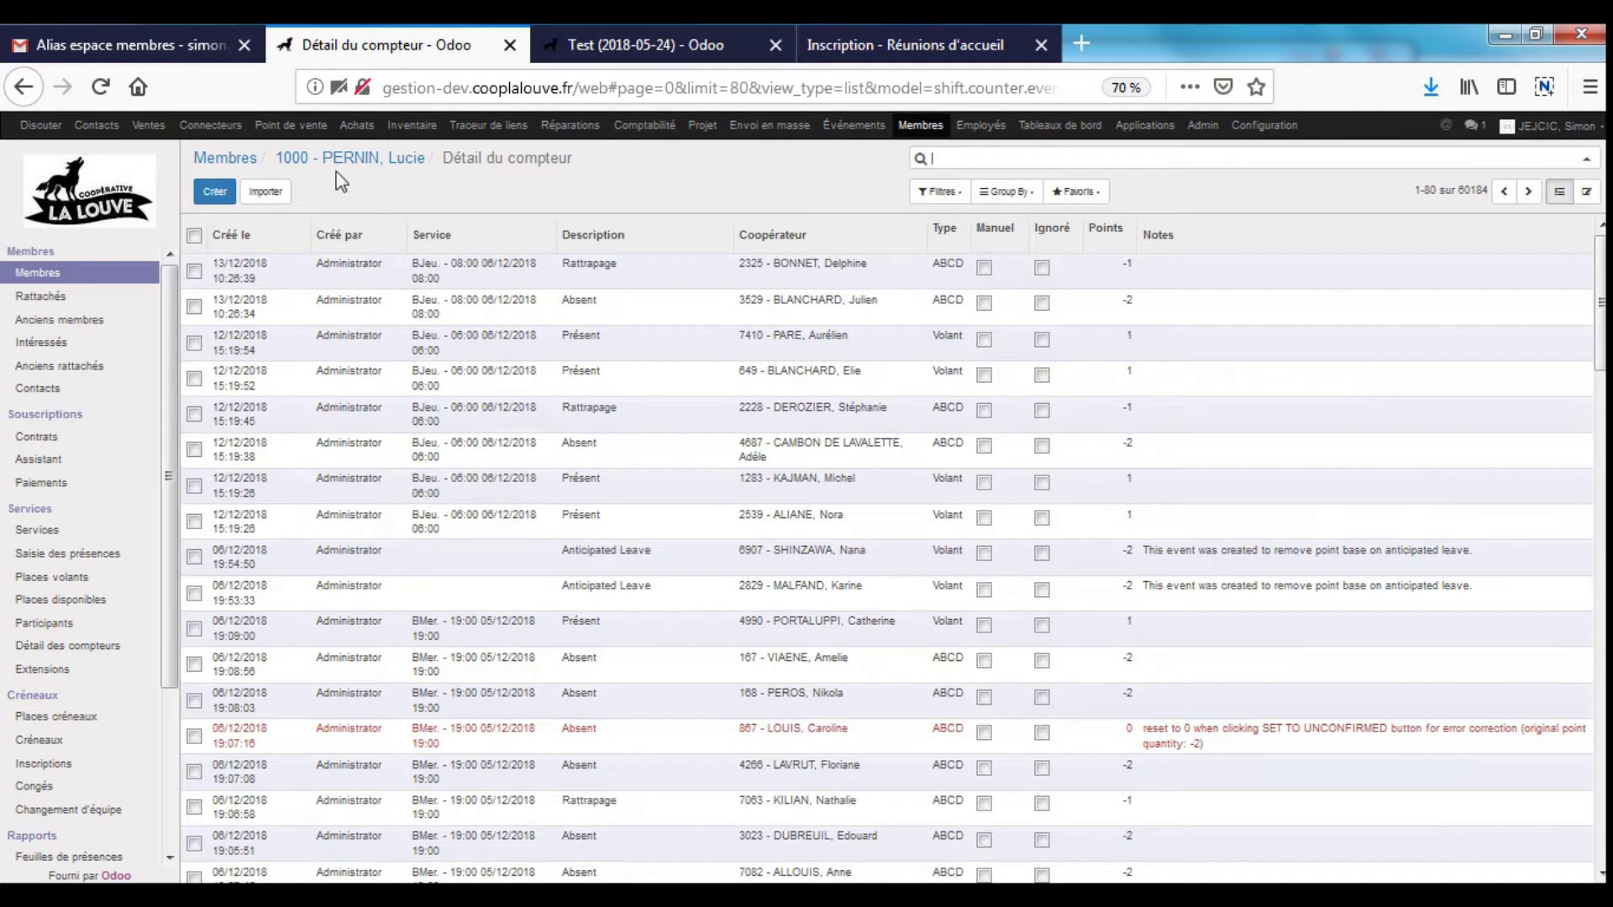
- Check another member's ABCD counter history, then return to that member's record
click(225, 161)
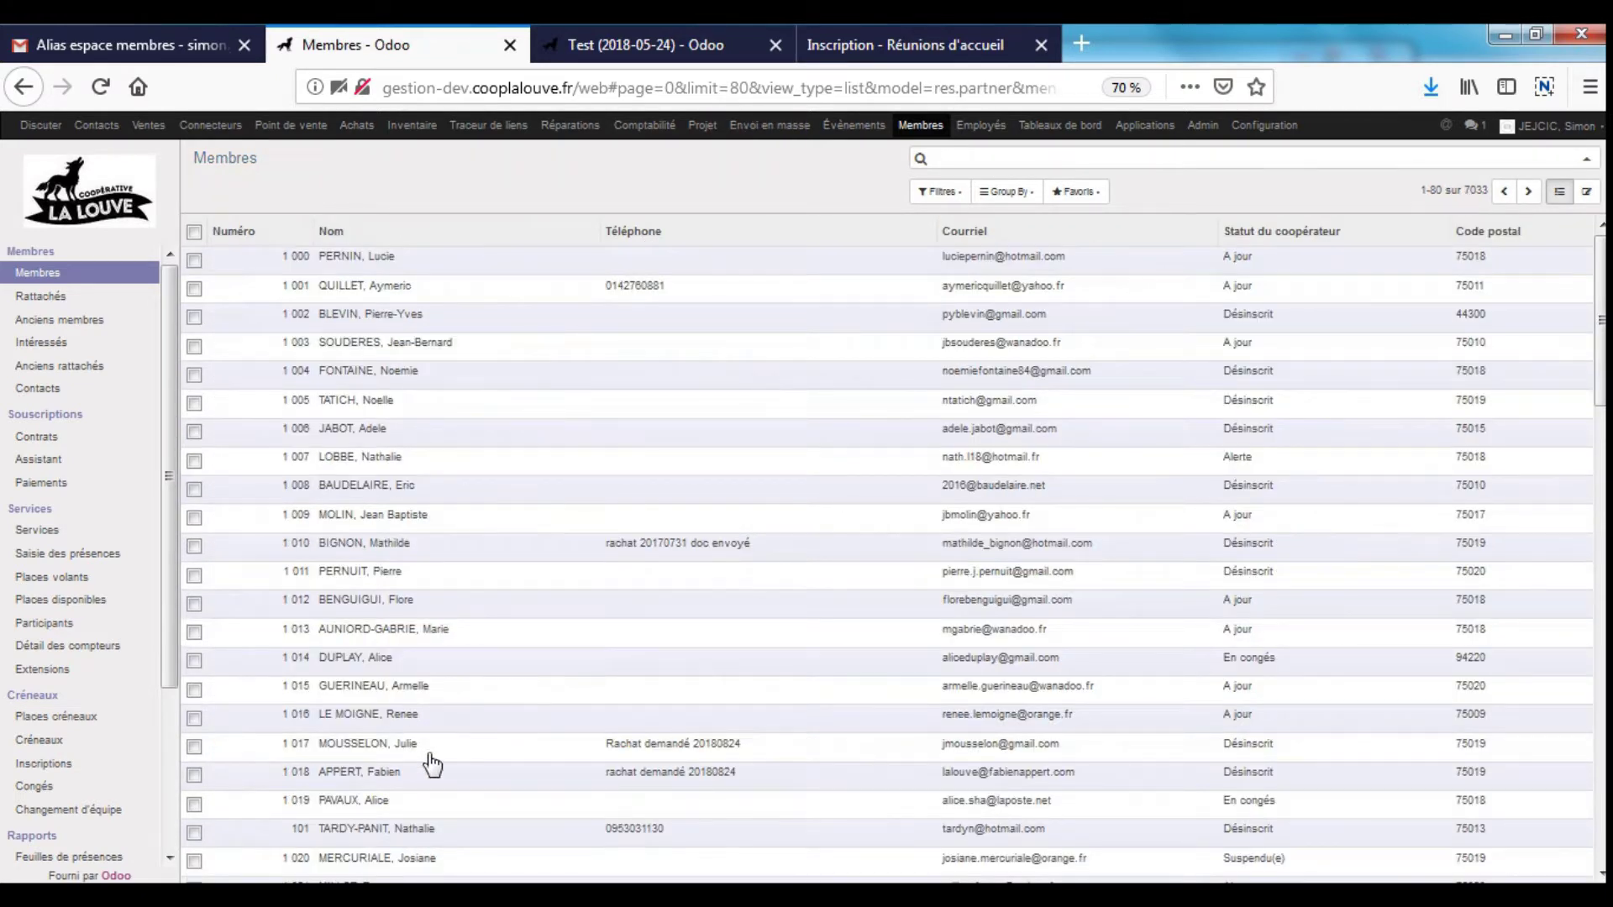
click(418, 718)
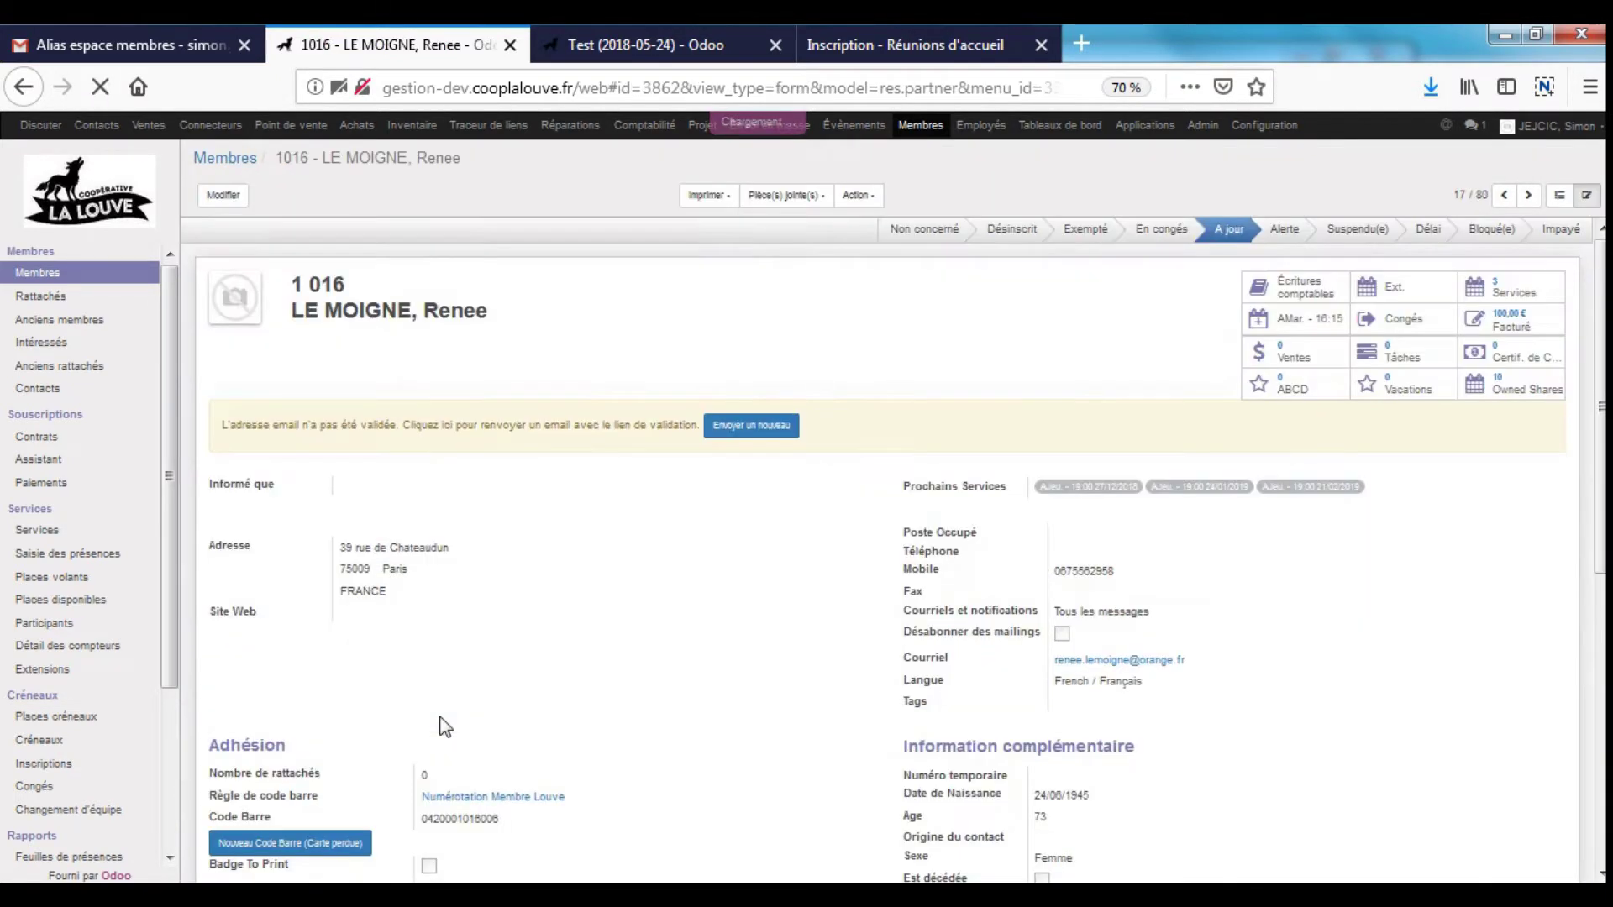
click(1289, 384)
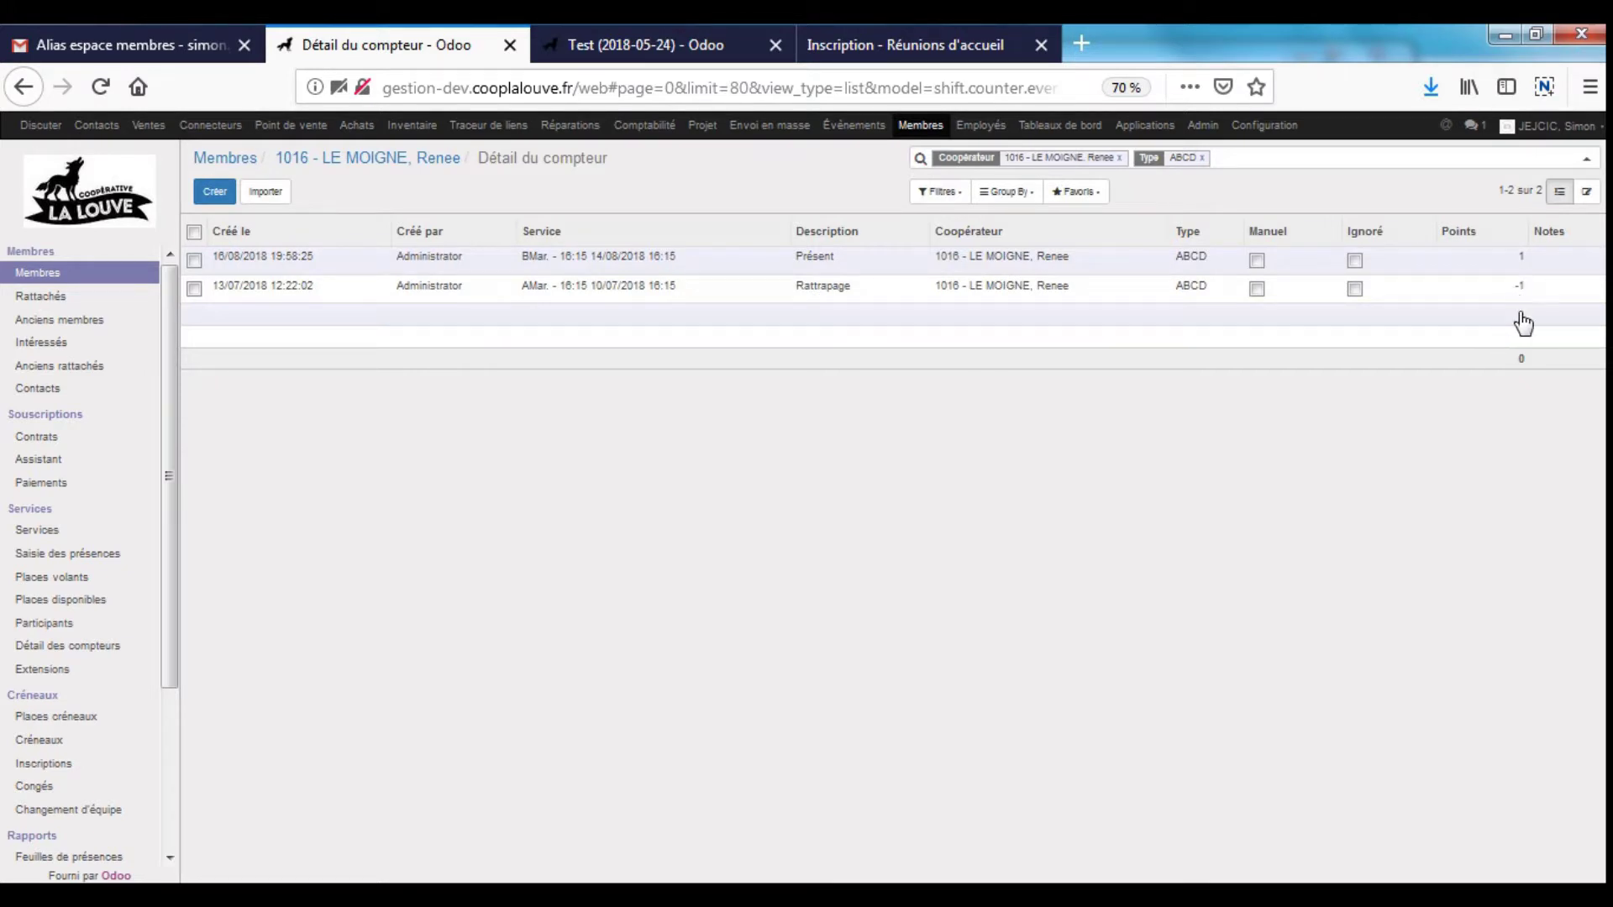
click(389, 161)
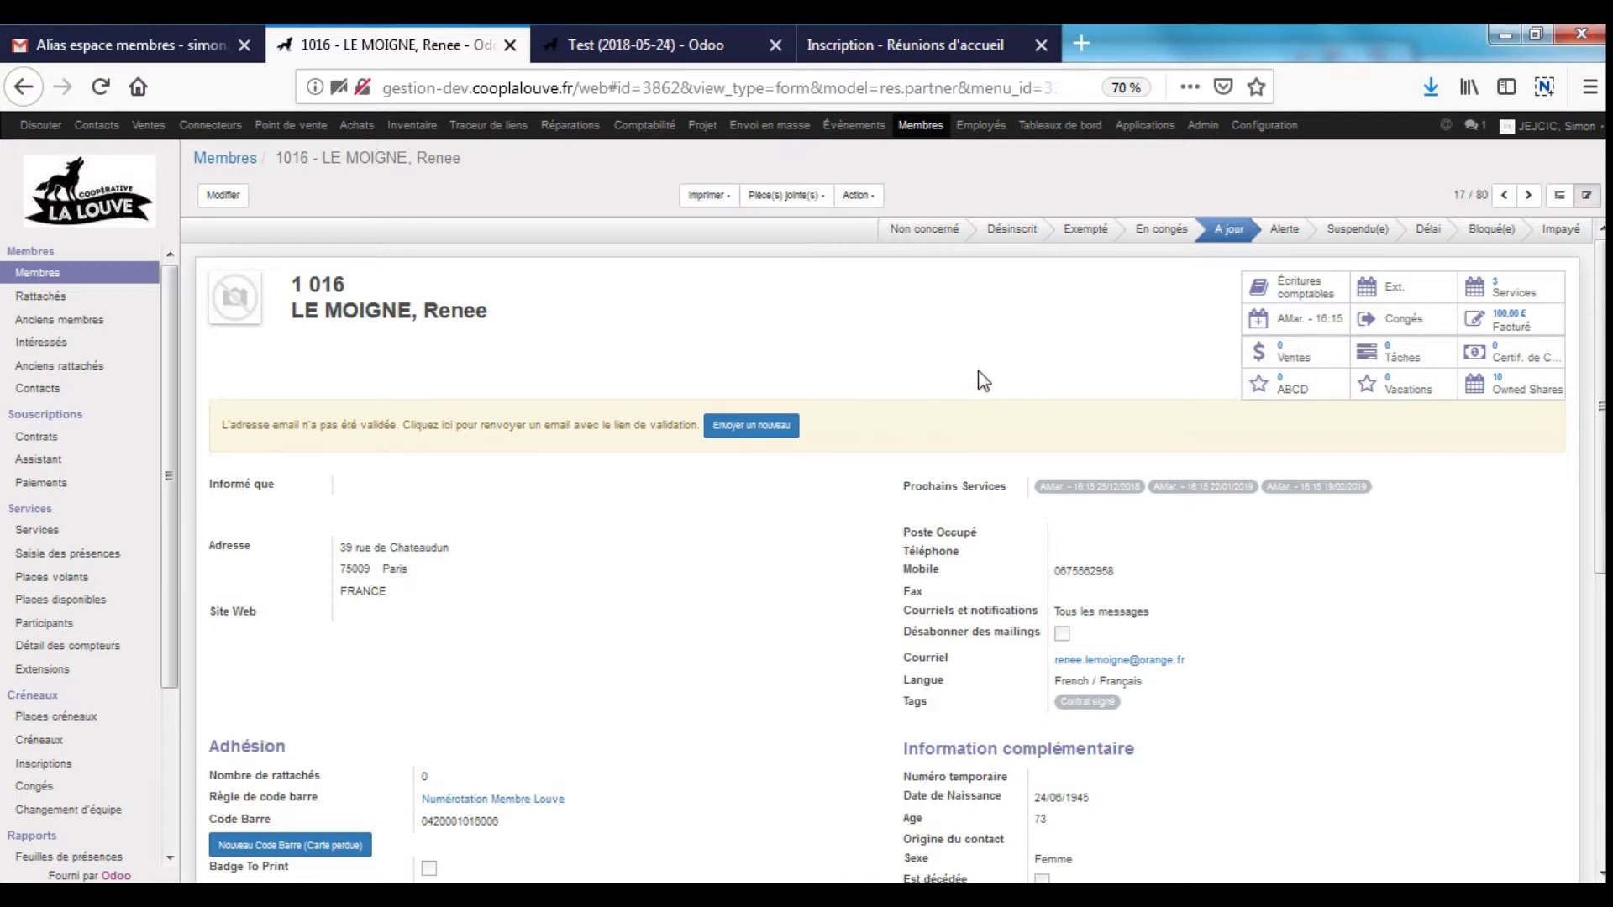
scroll(980, 375, down, 3)
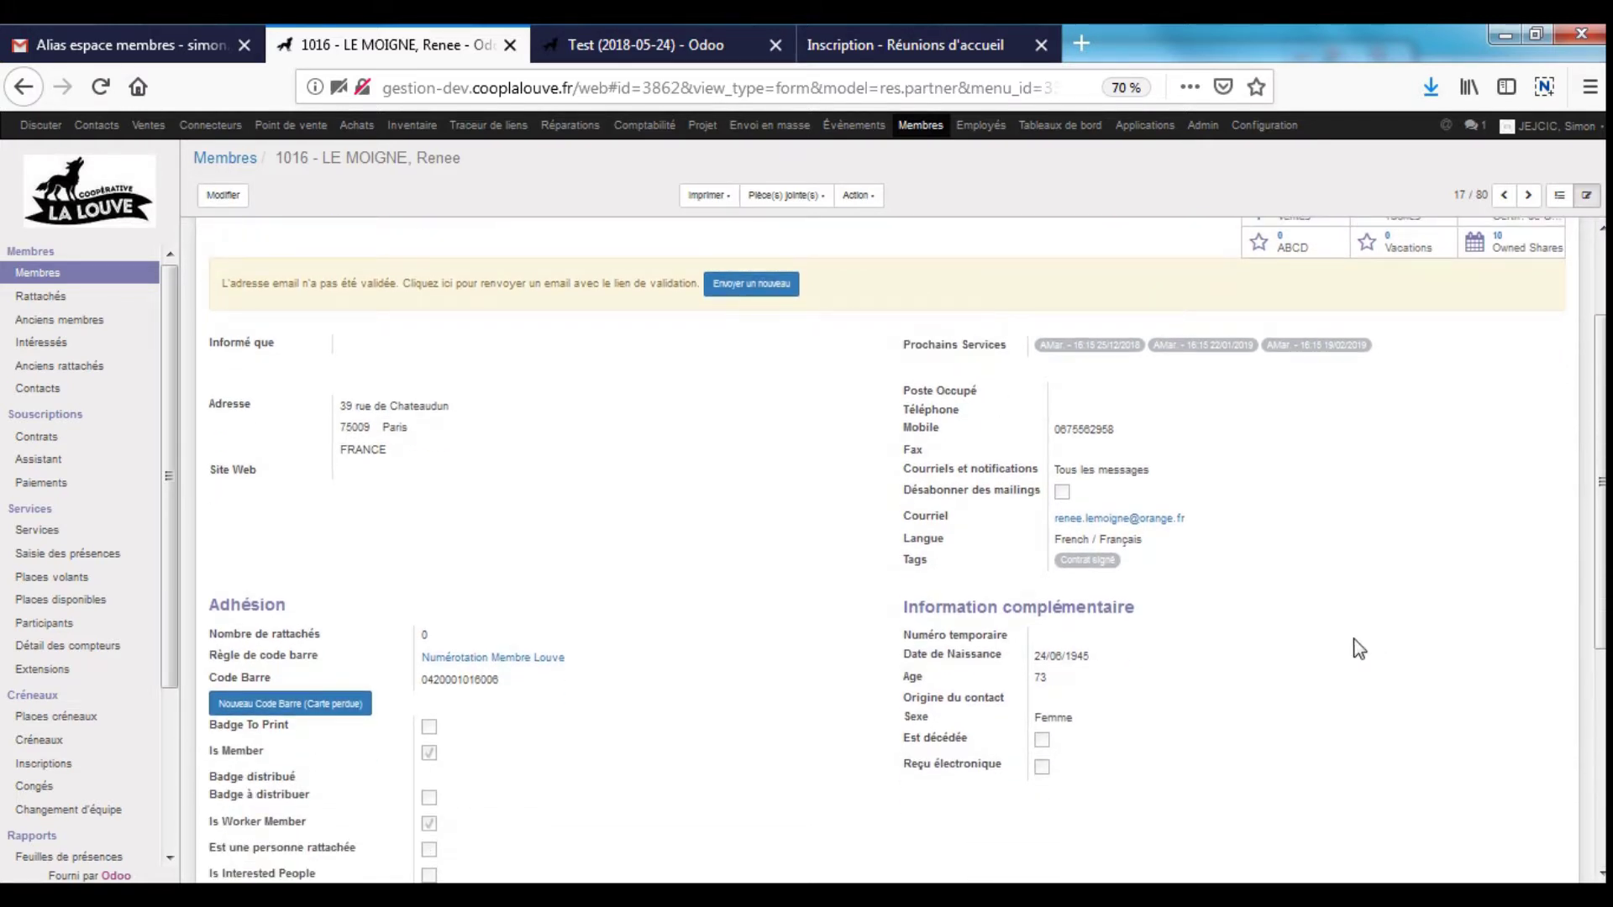
scroll(1357, 645, up, 3)
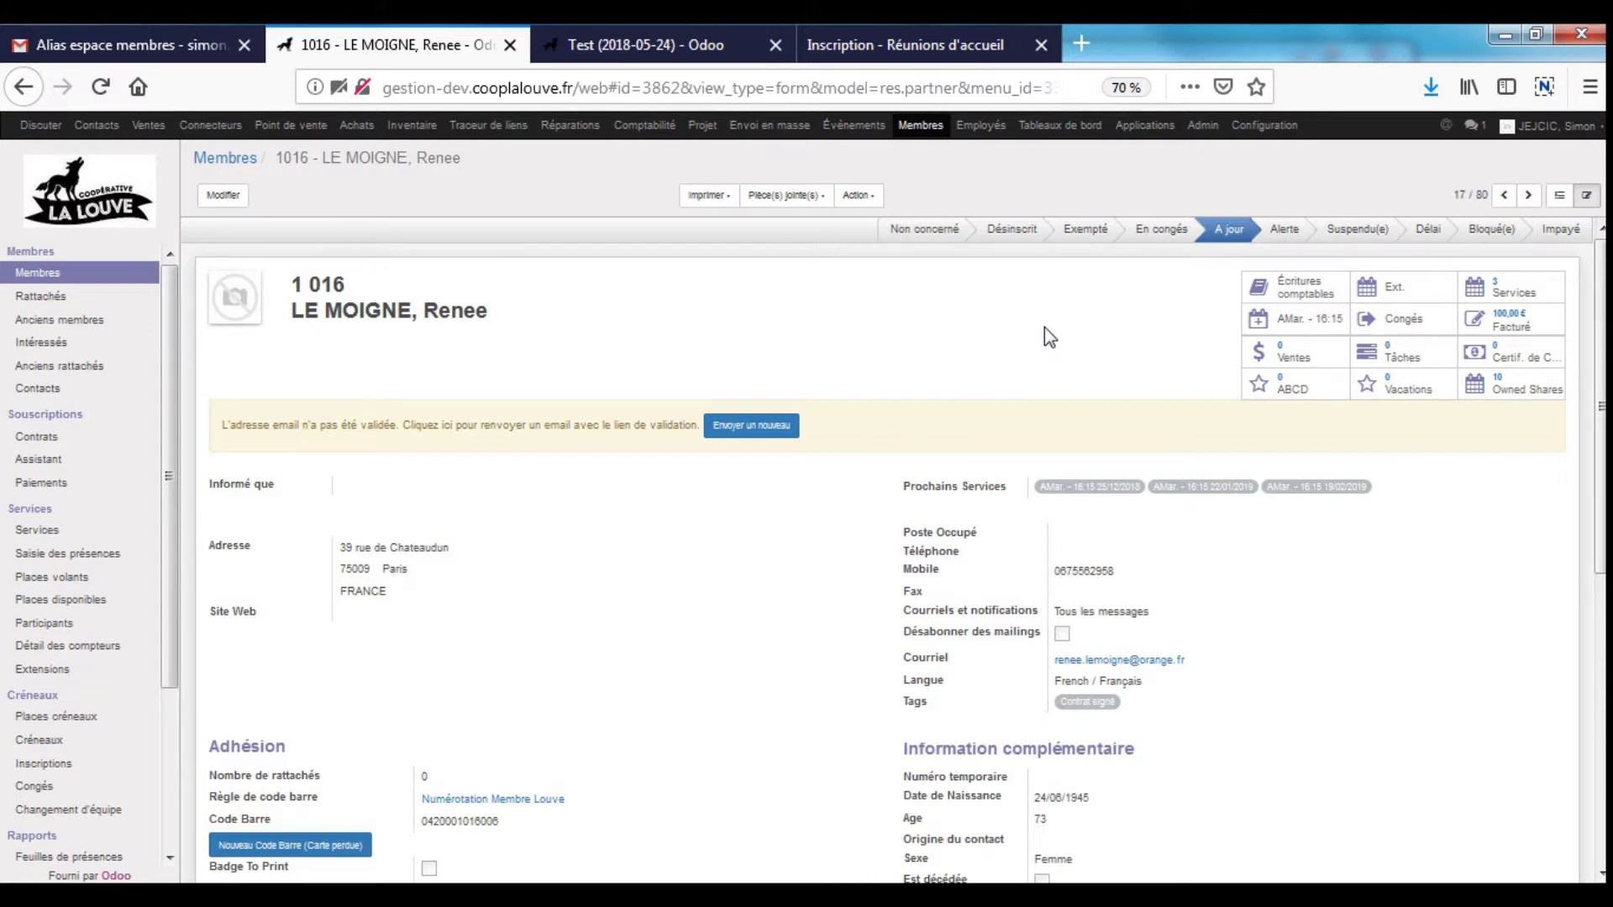
drag(169, 457, 157, 619)
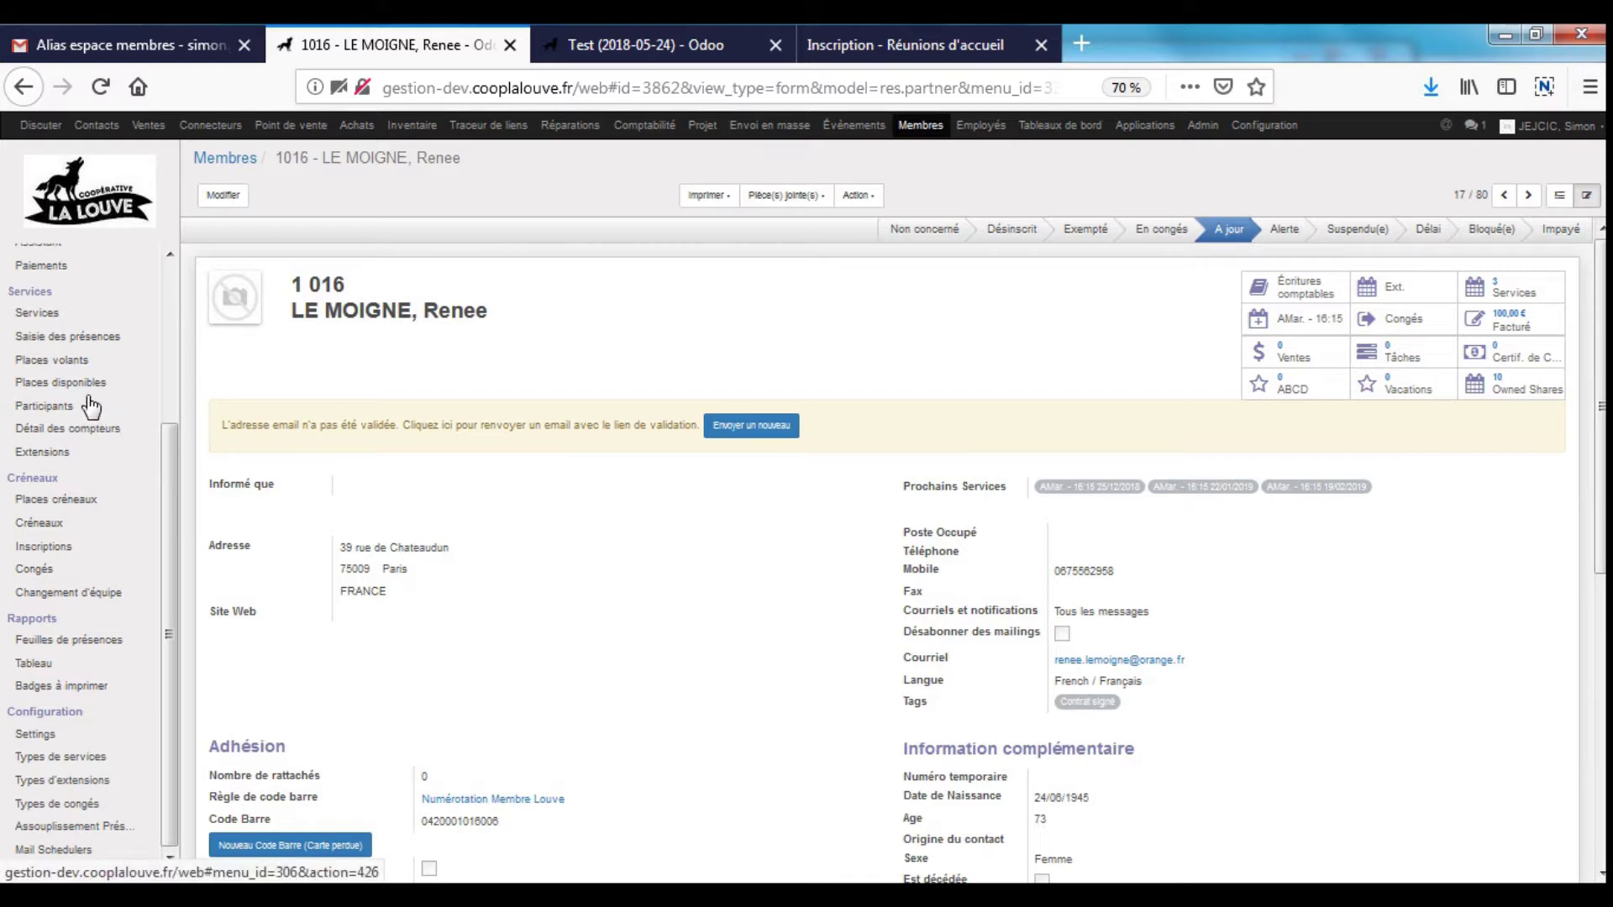
- Start a new team change for the member, choosing CVen. - 13:30 as the new team
click(74, 593)
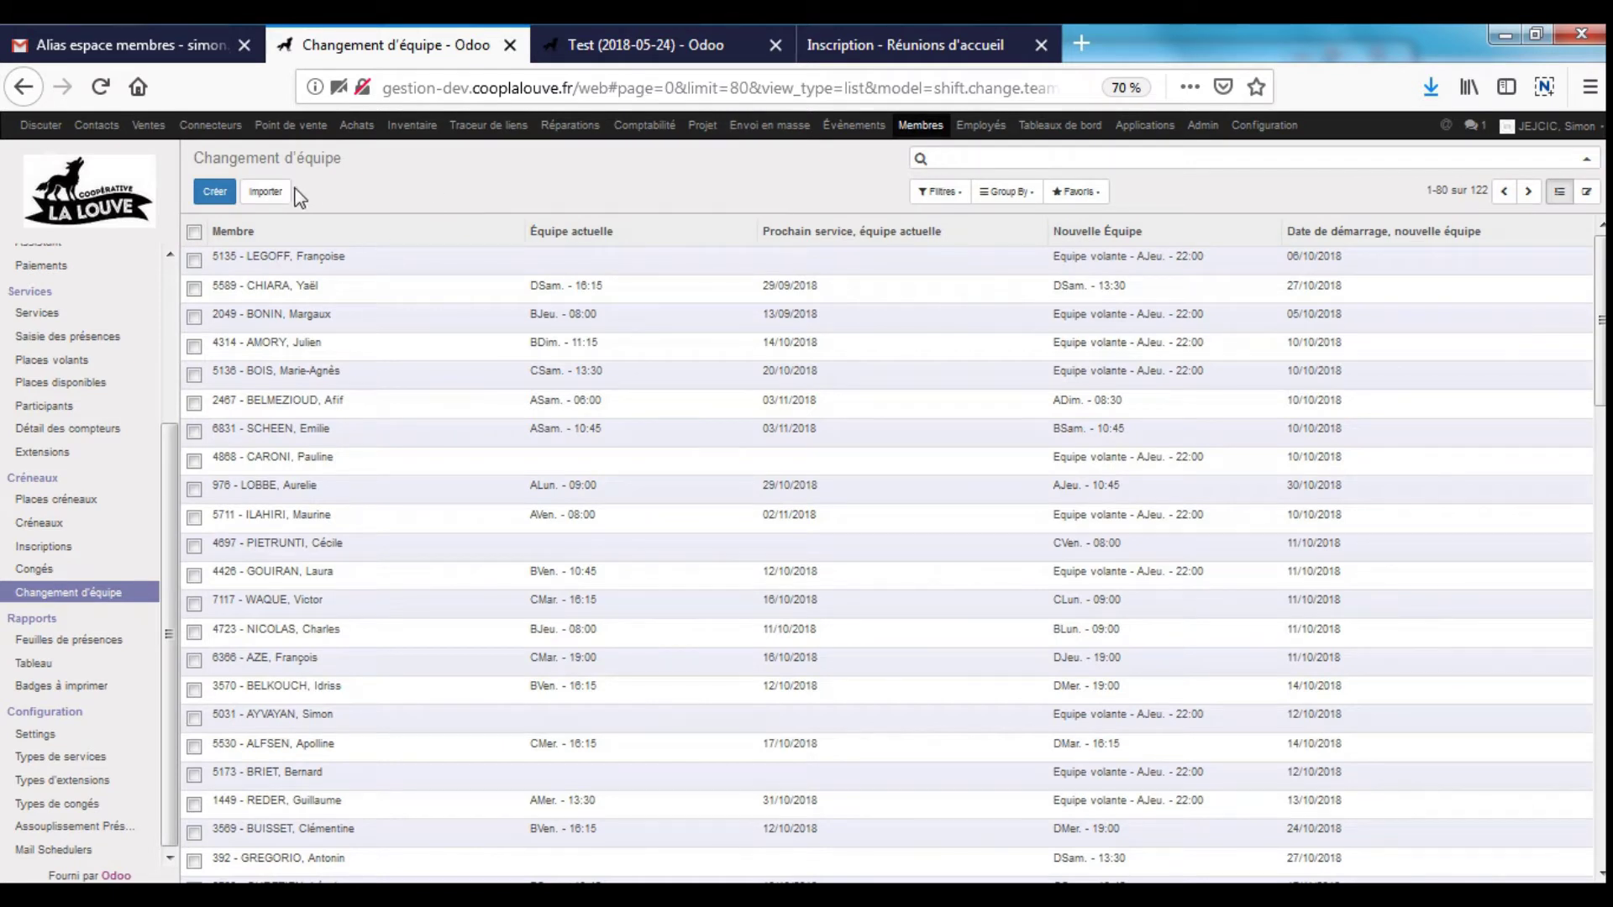
click(215, 192)
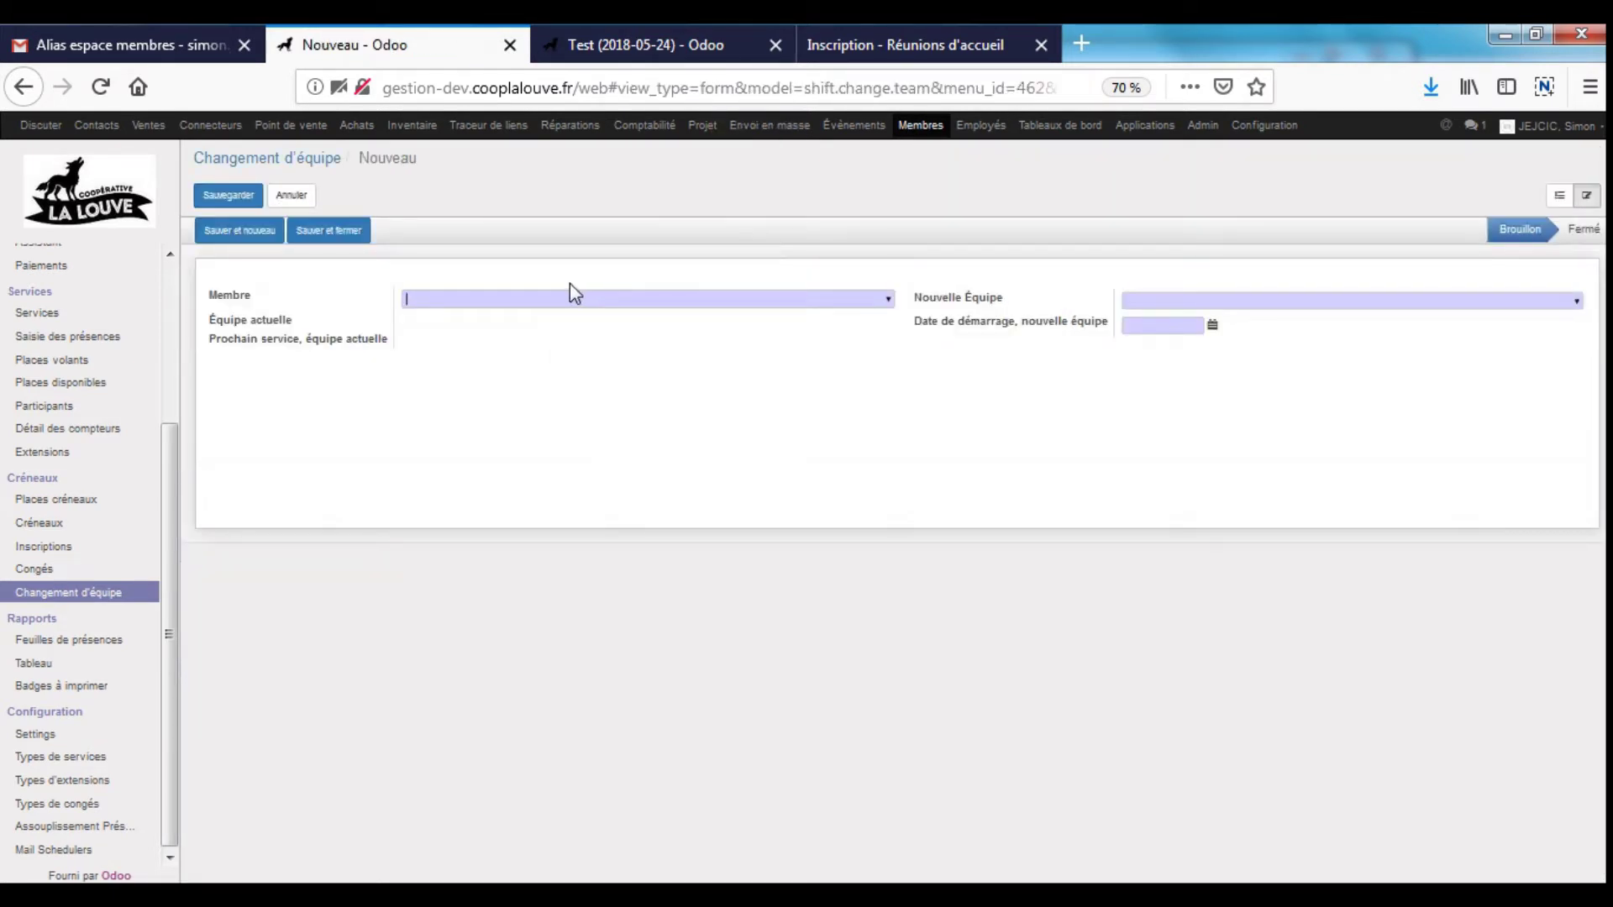
text(549)
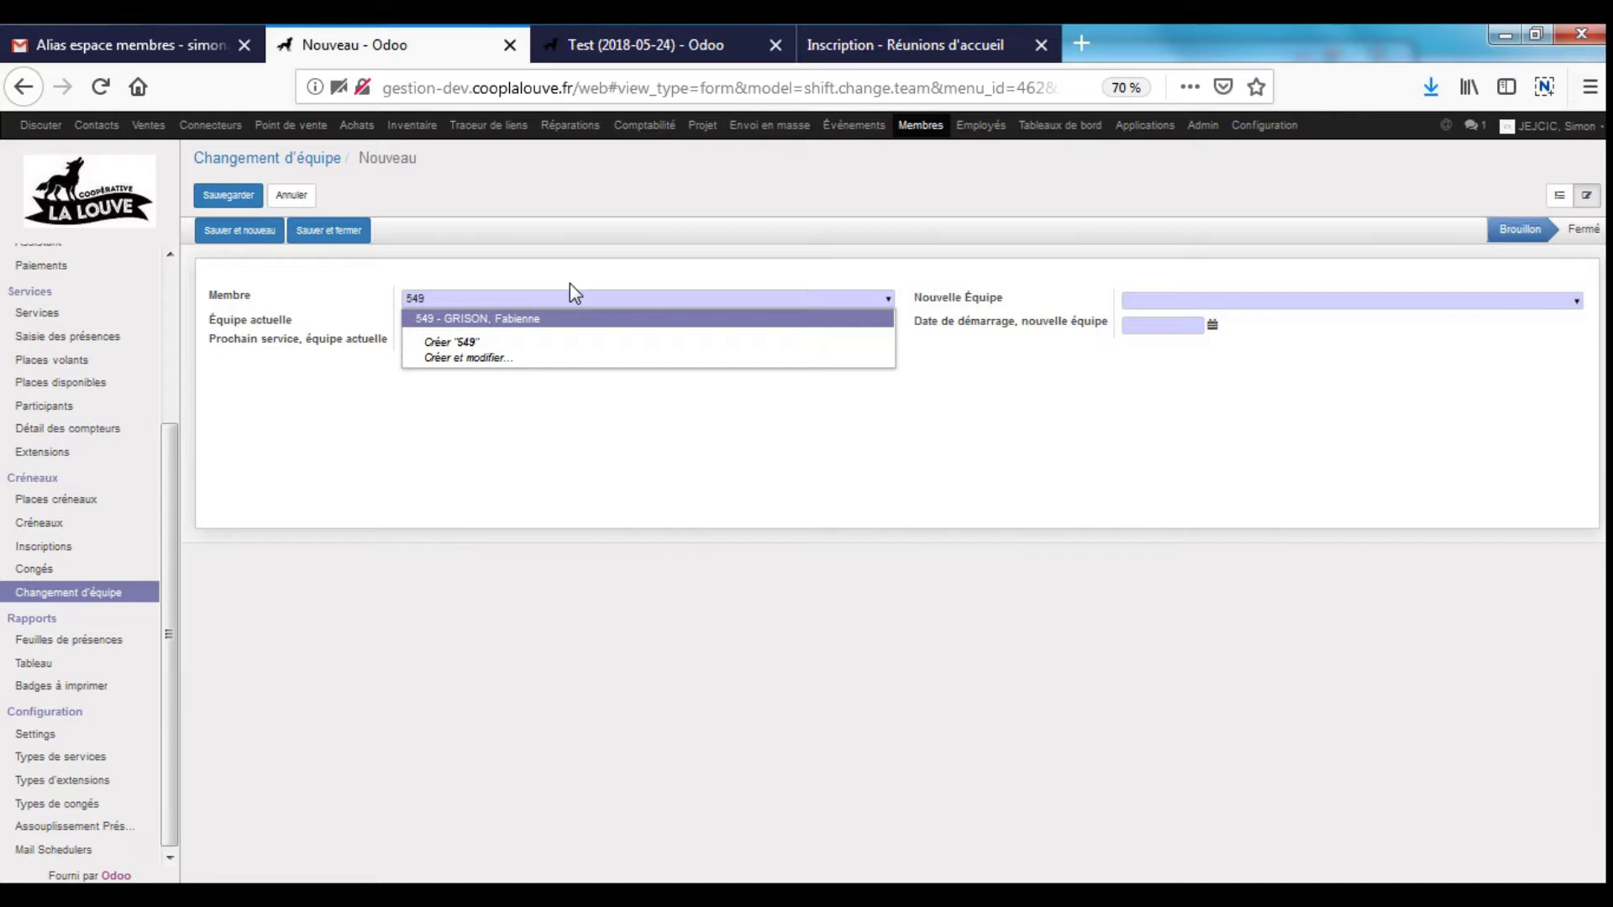
key(Return)
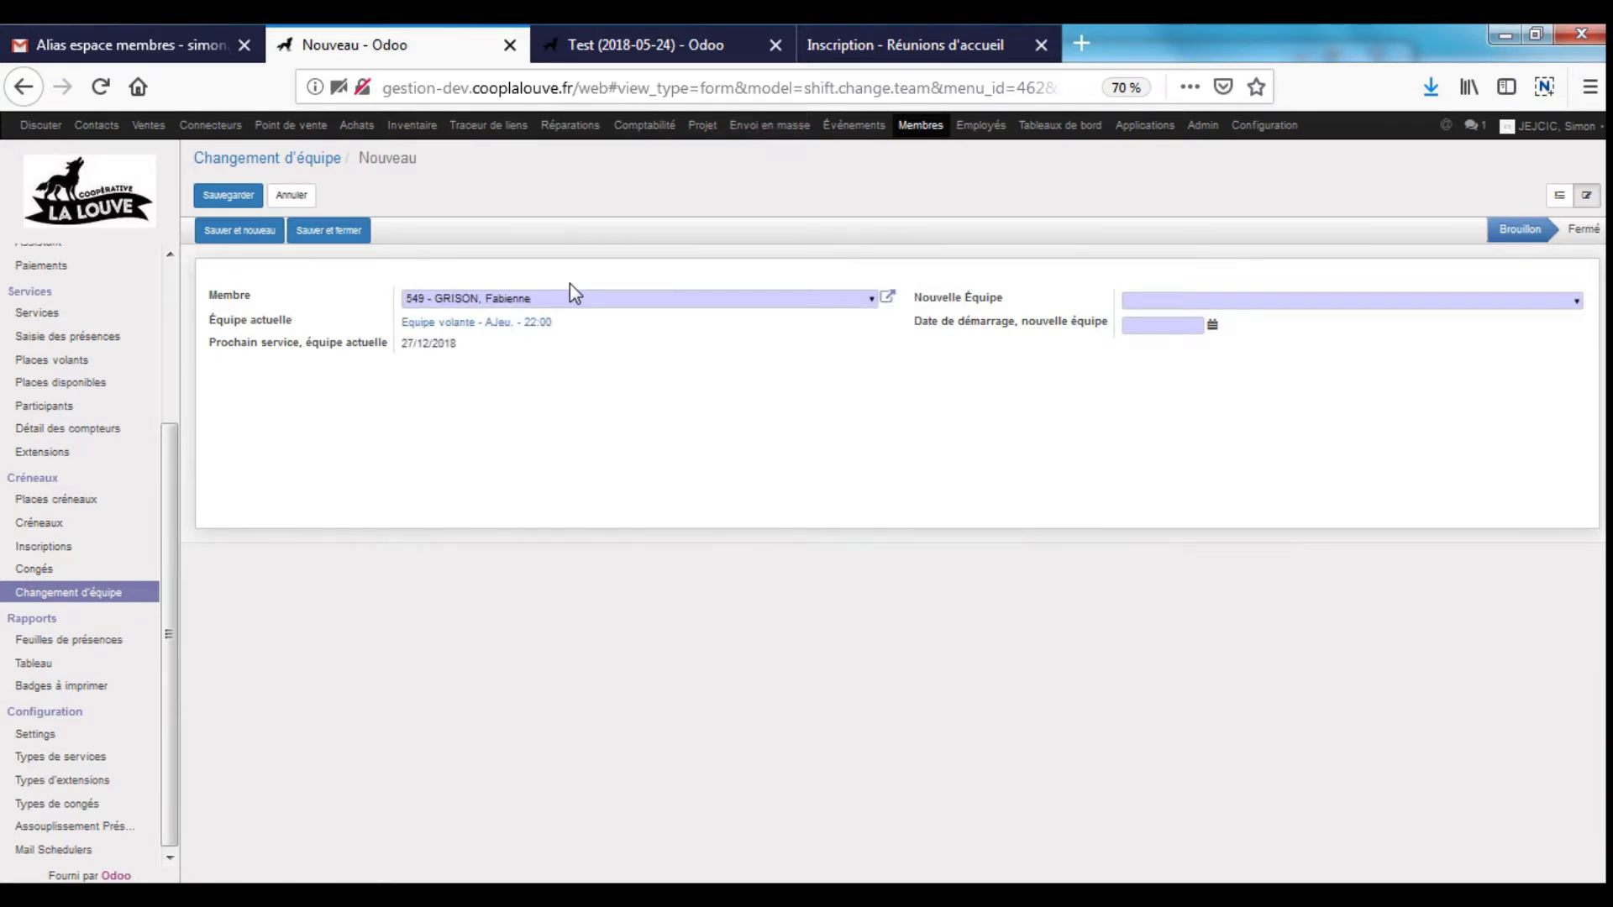
key(ctrl+shift+Left)
key(Right)
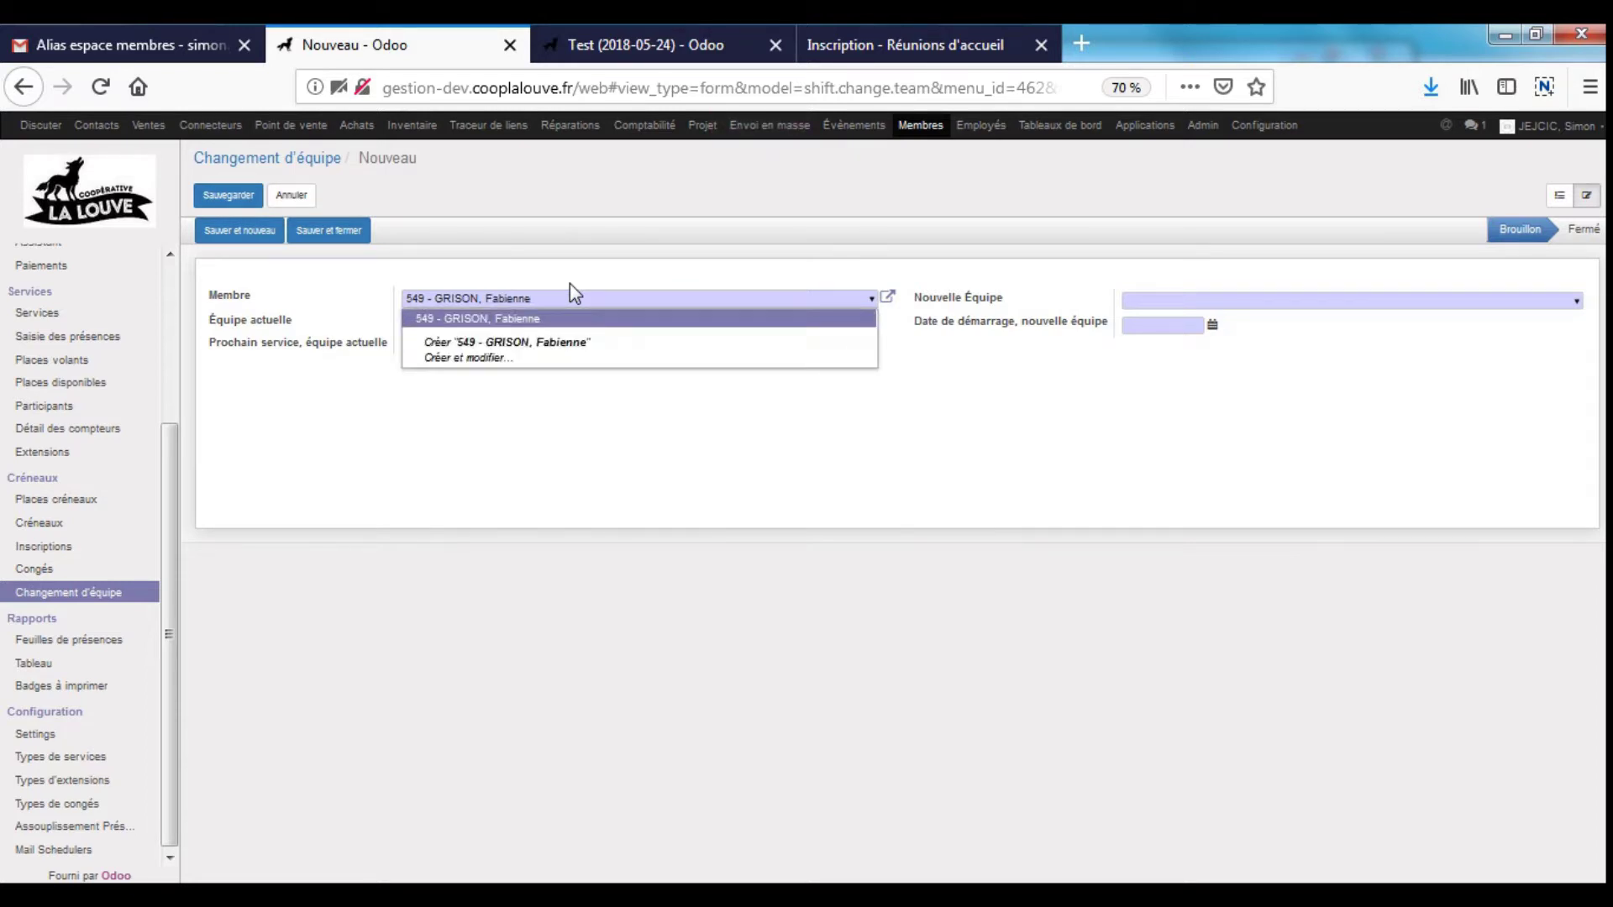
key(Return)
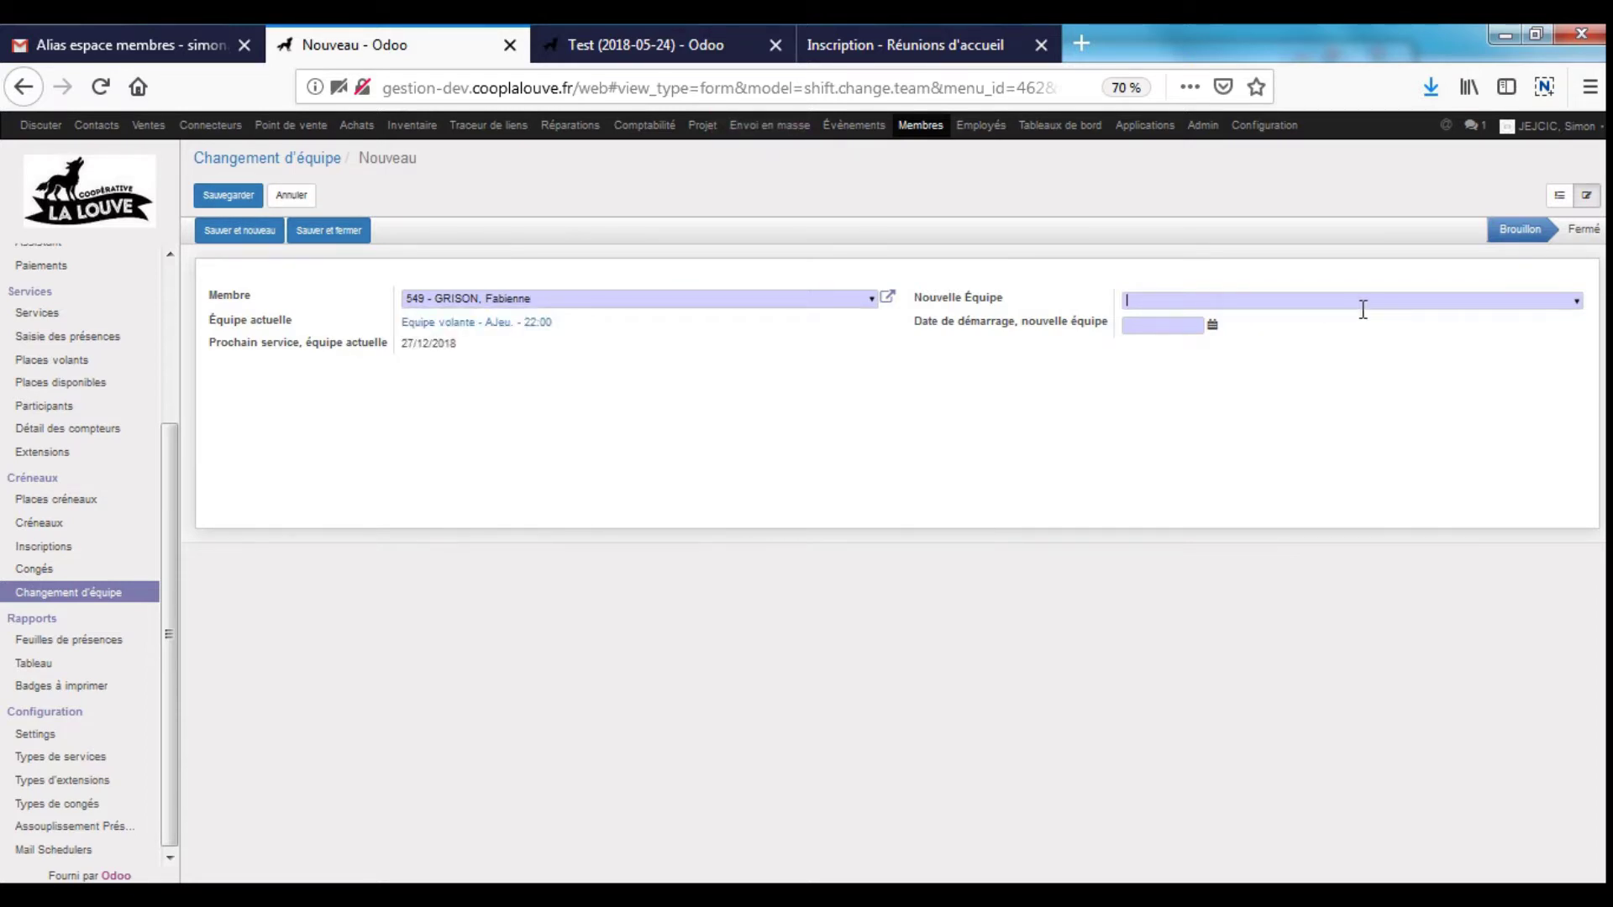
key(Tab)
text(cve)
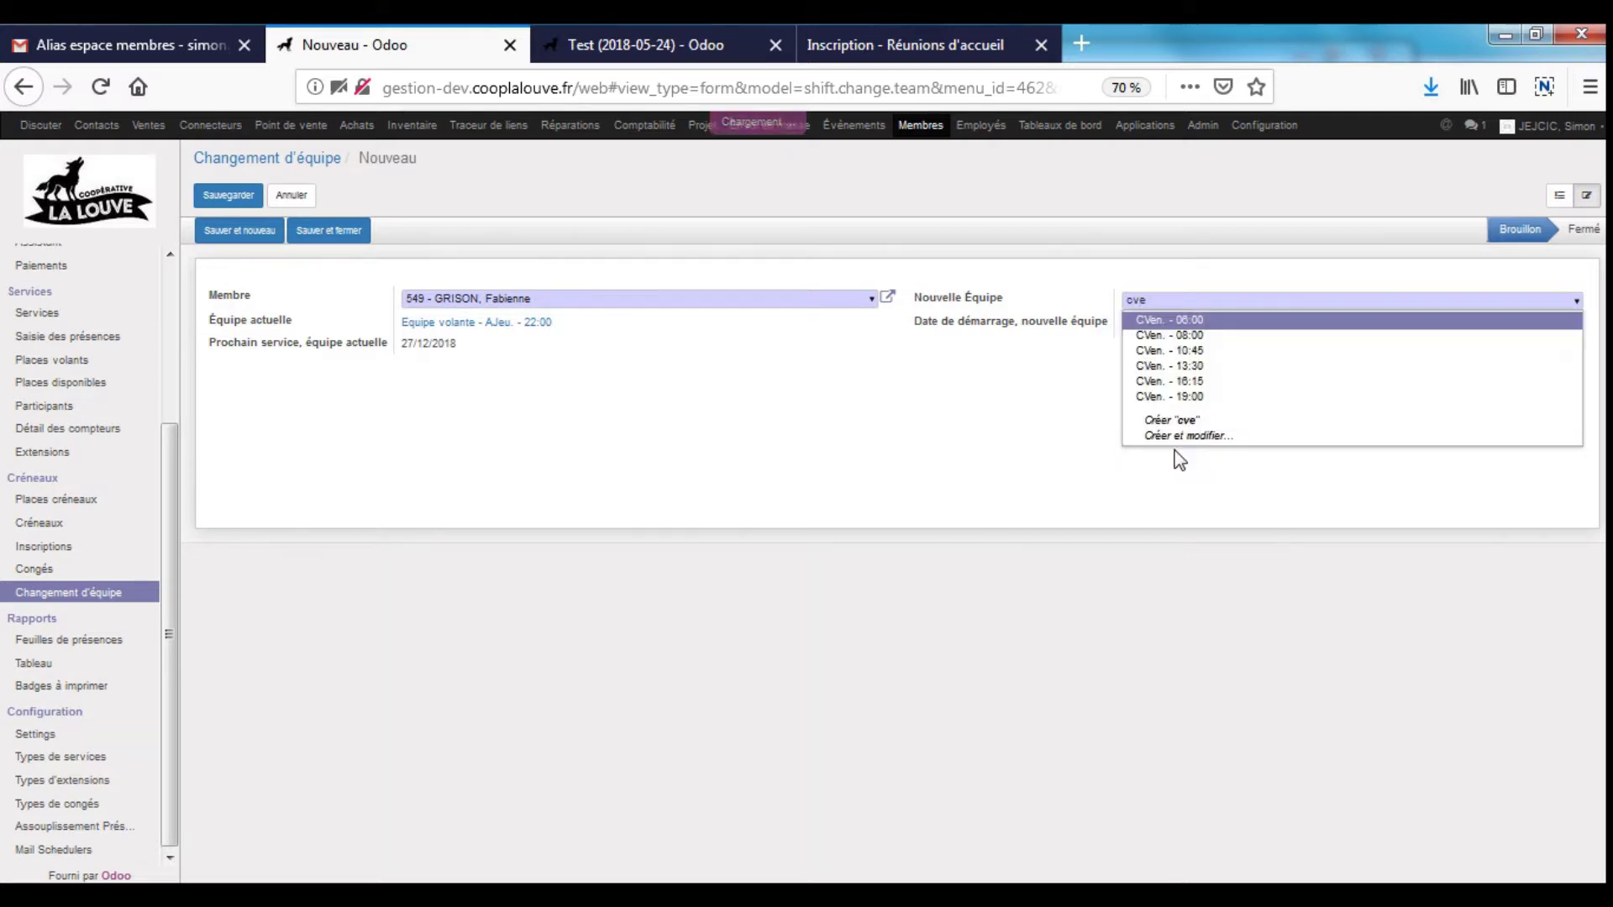
click(1199, 366)
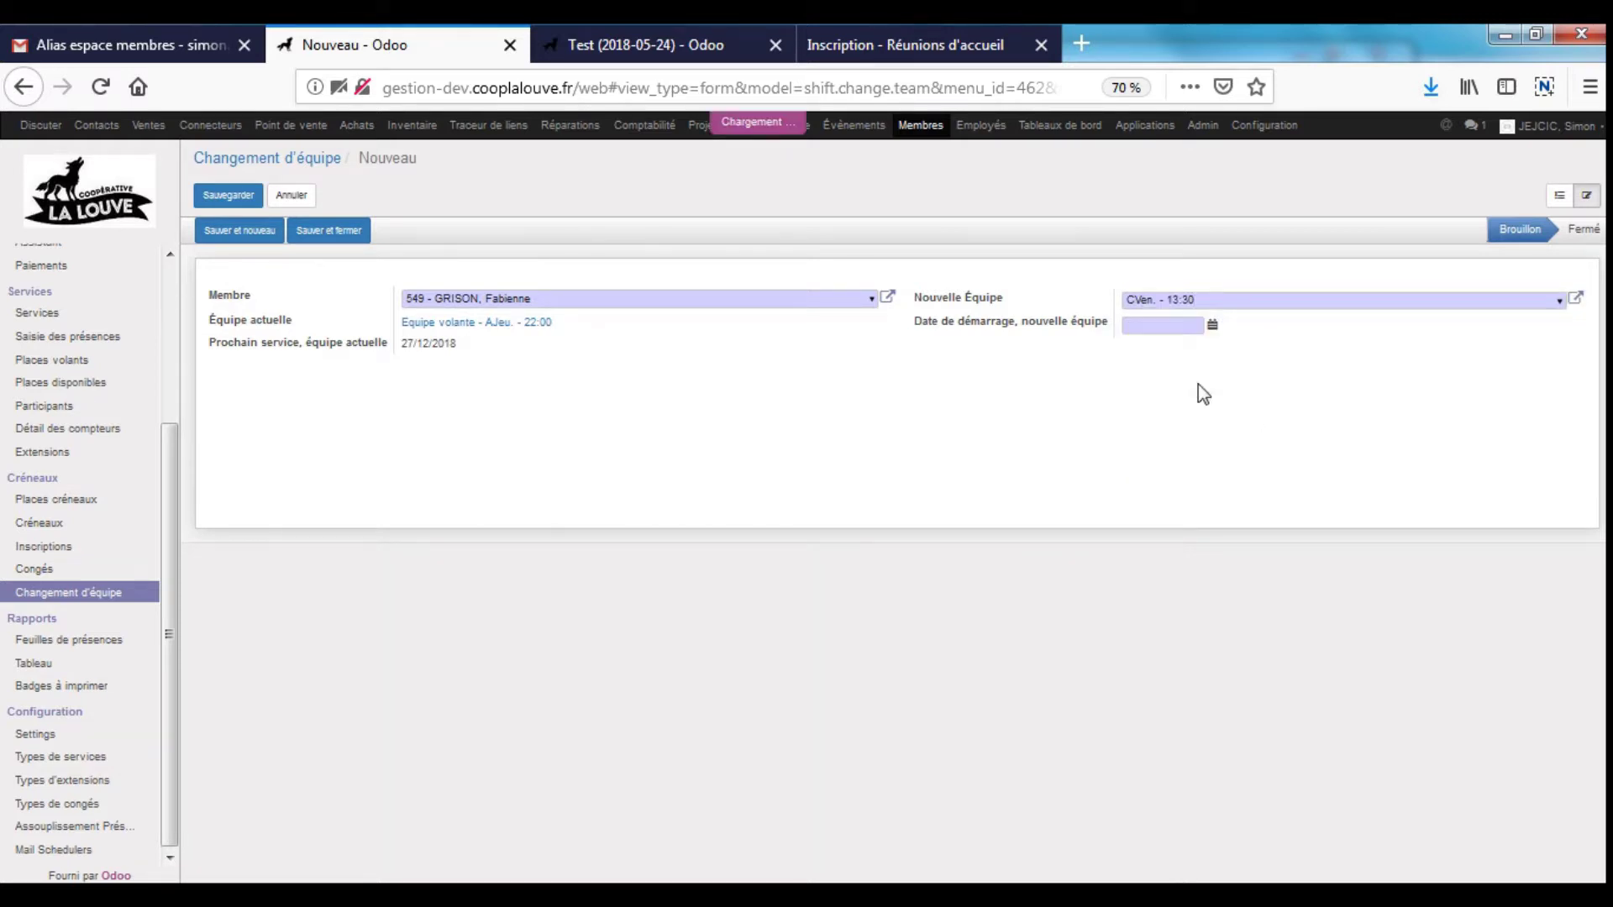
- Set the new team's start date to 26/12/2018 and save the team change
click(1148, 328)
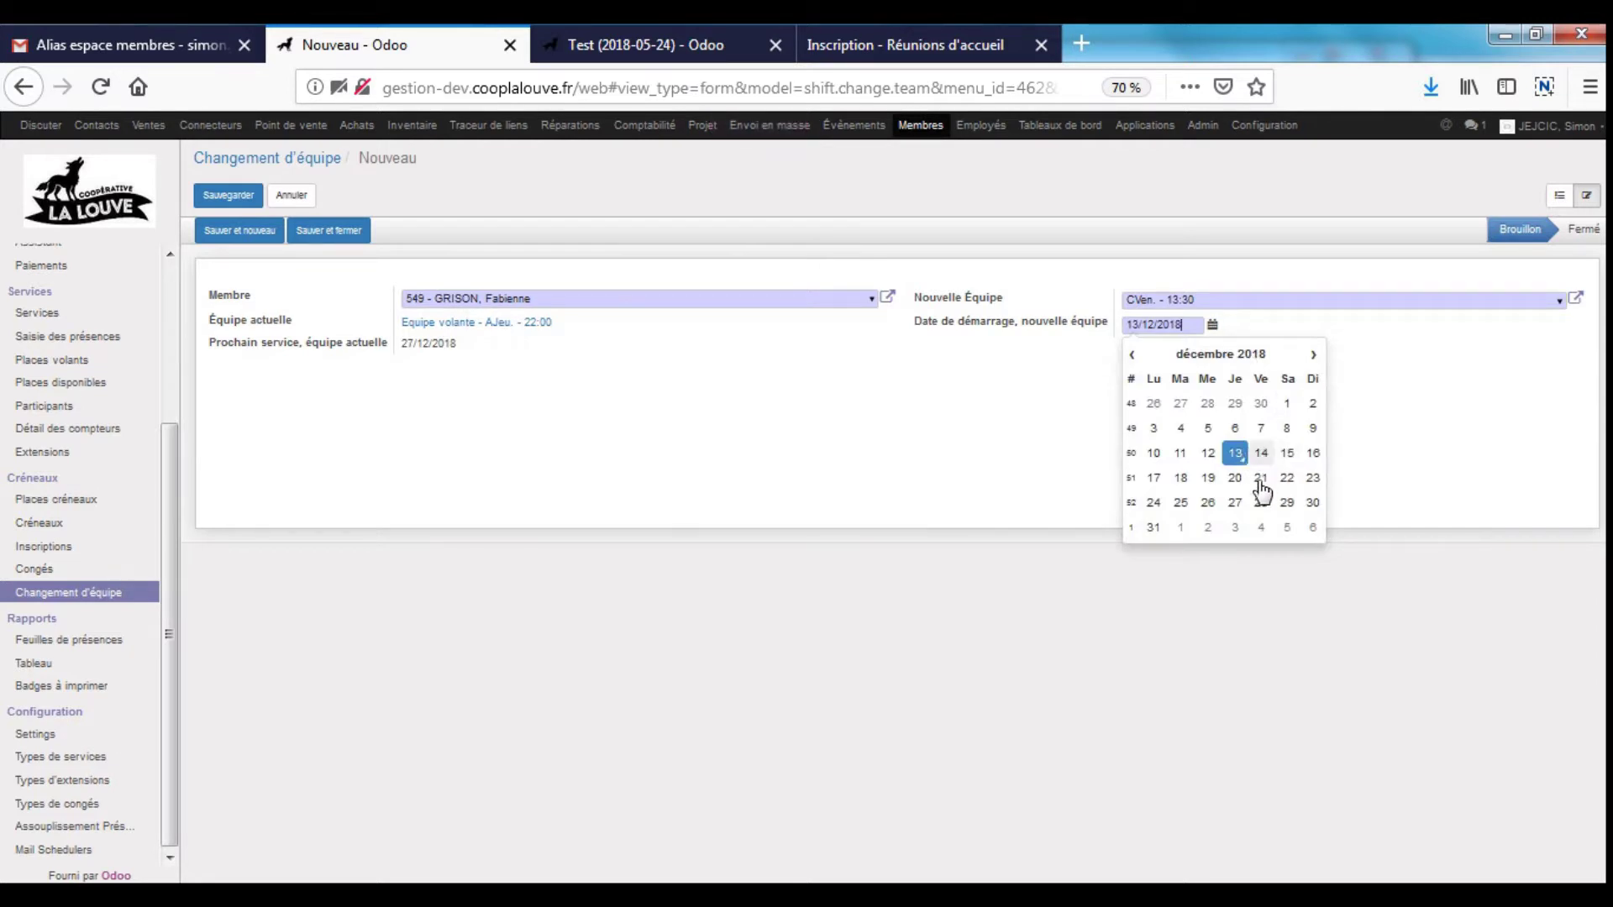
click(1234, 479)
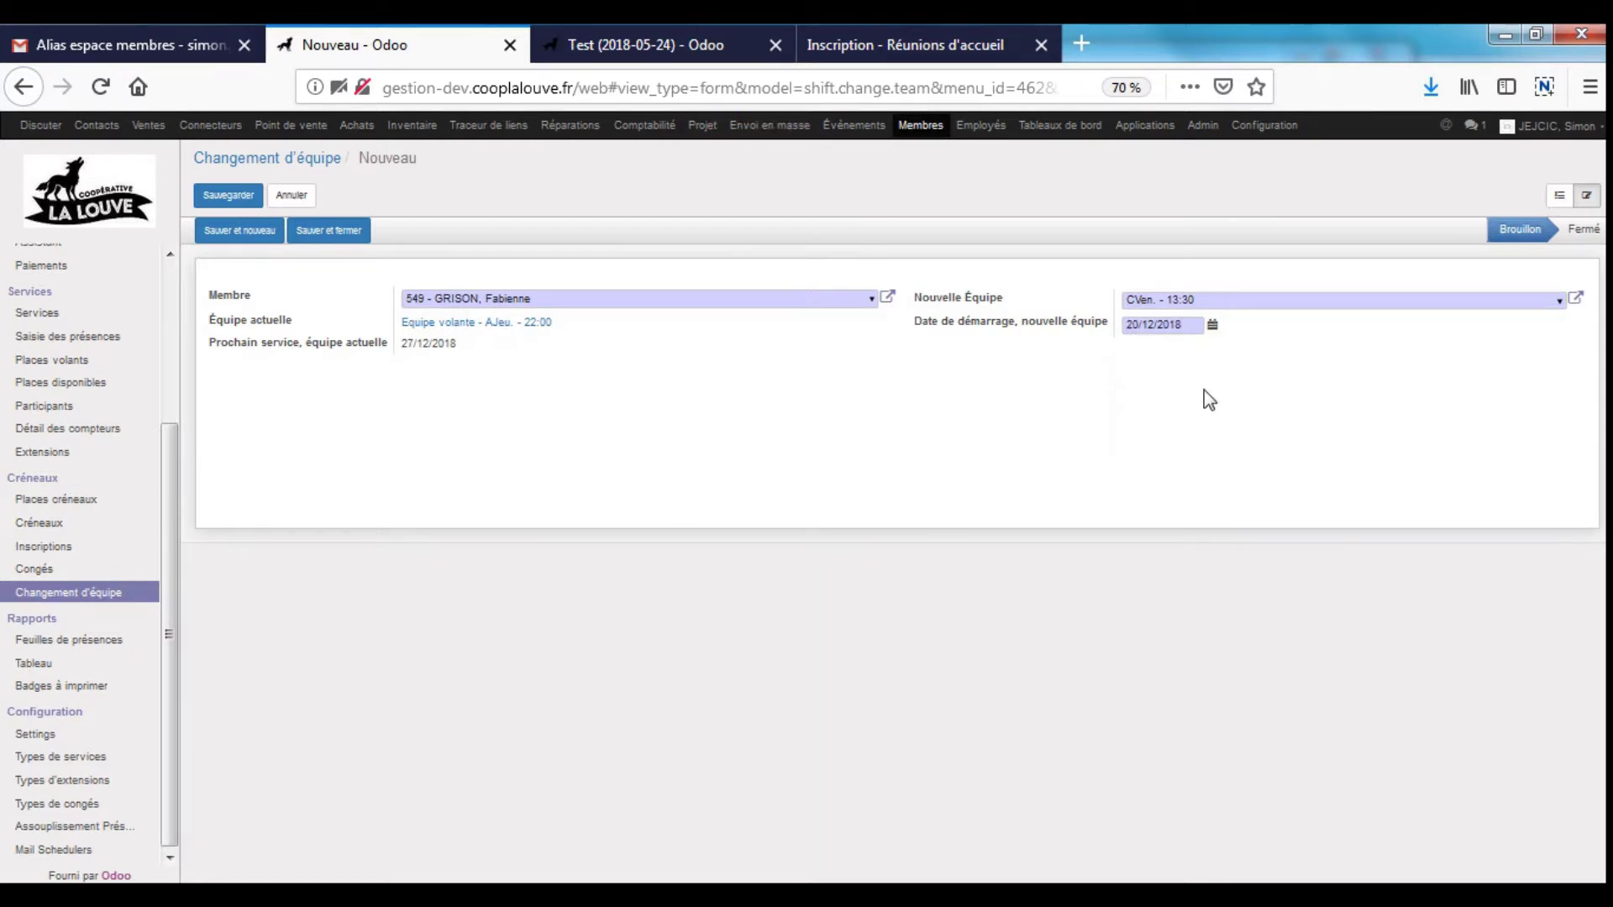
drag(402, 343, 530, 367)
click(1180, 326)
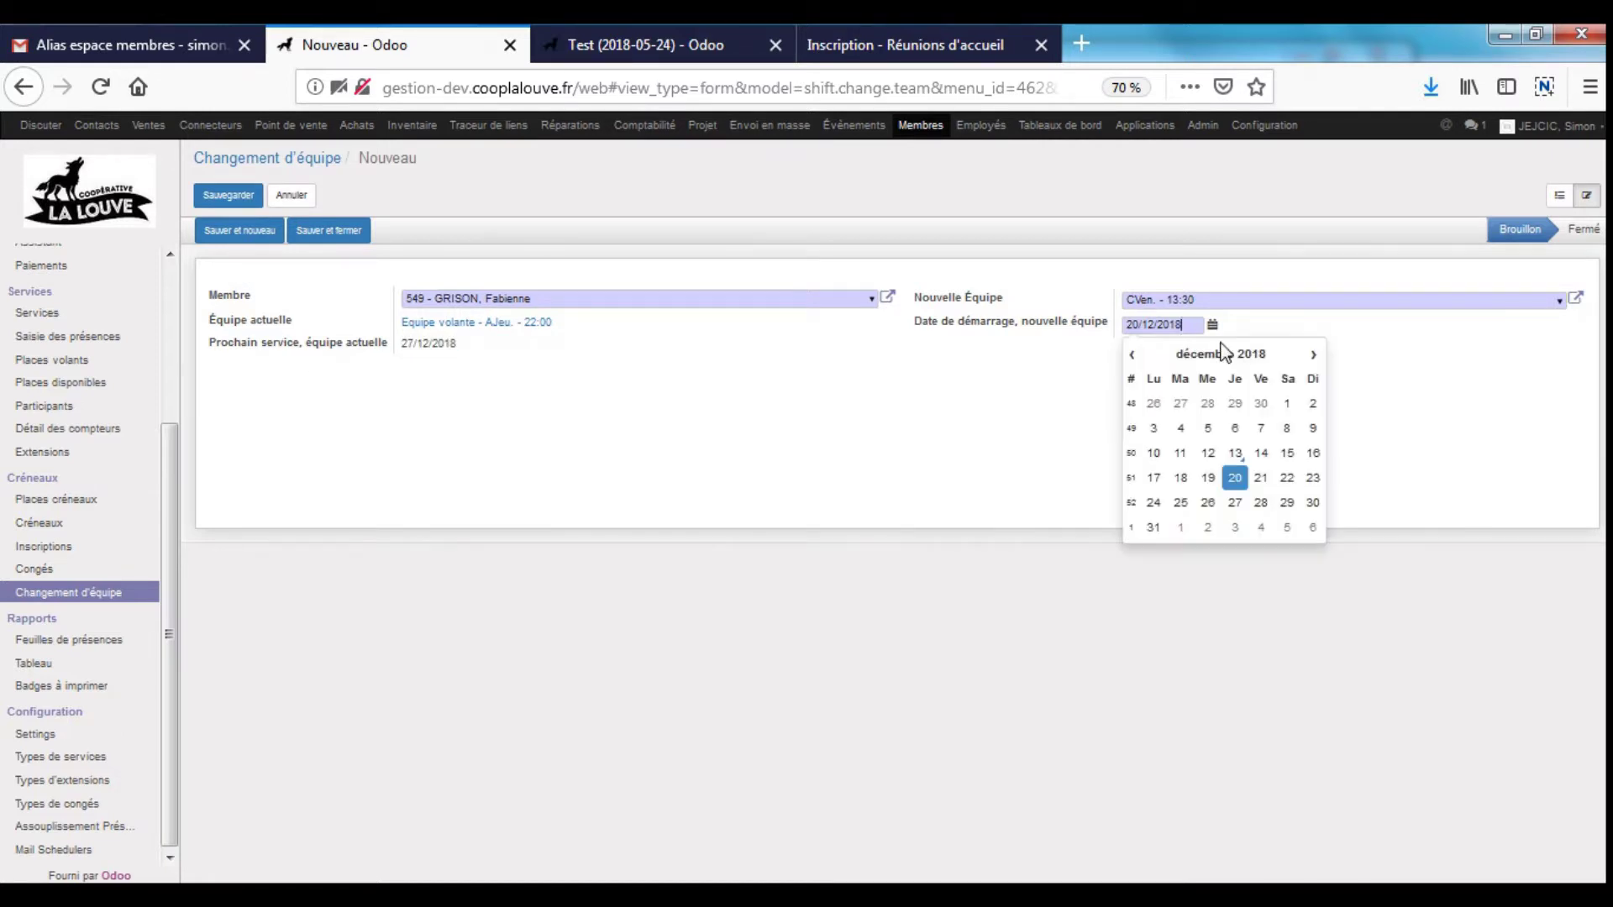
click(1210, 503)
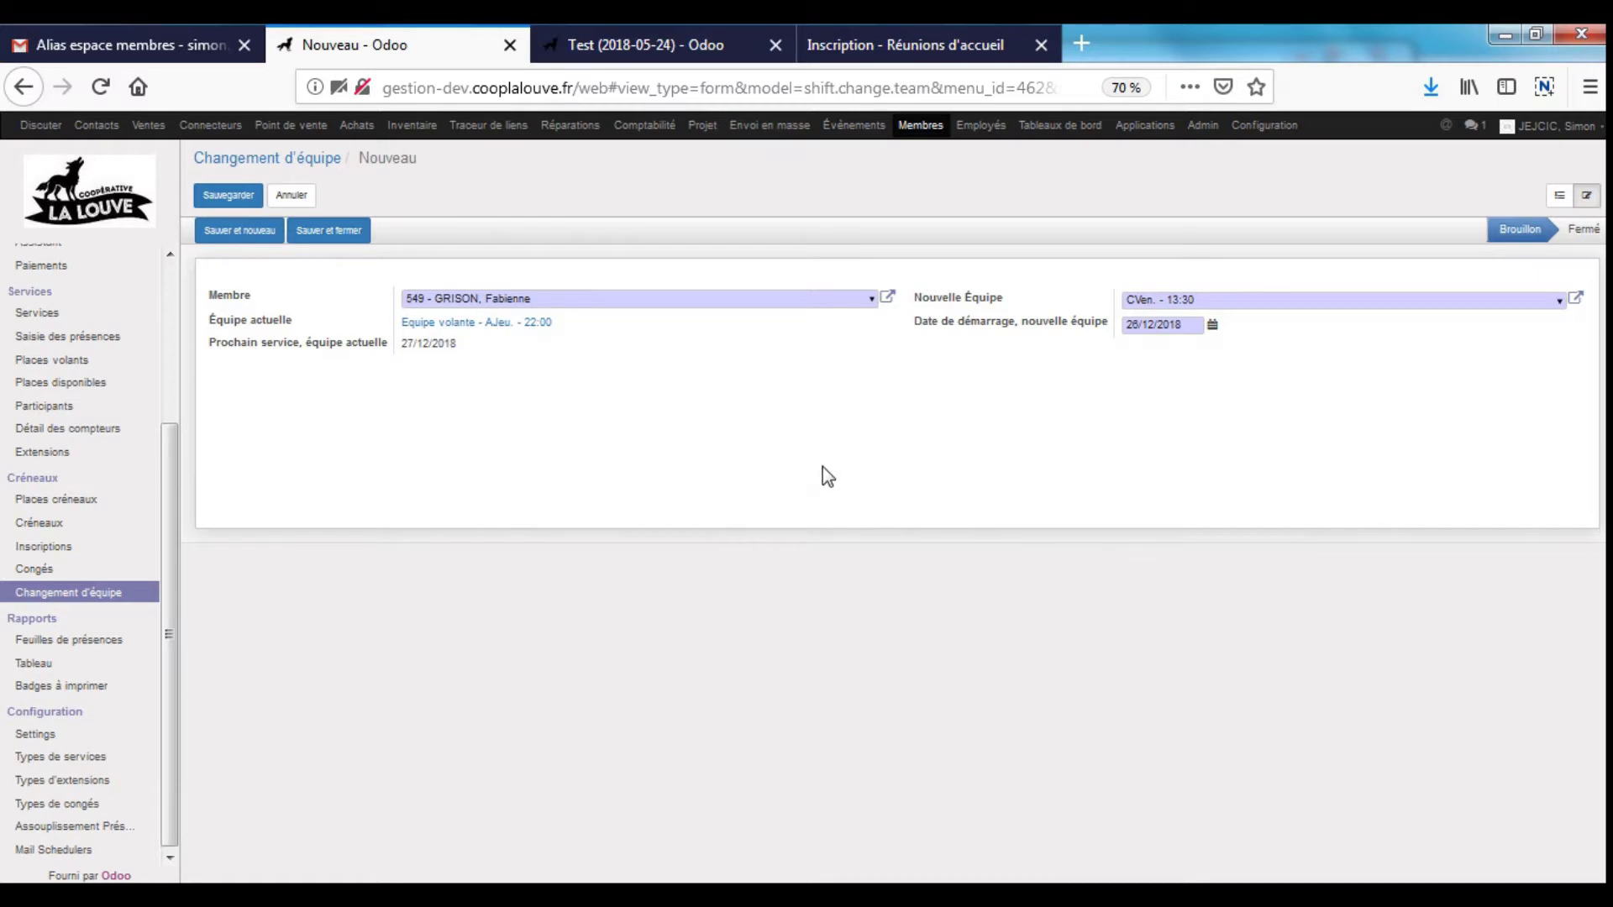
click(241, 197)
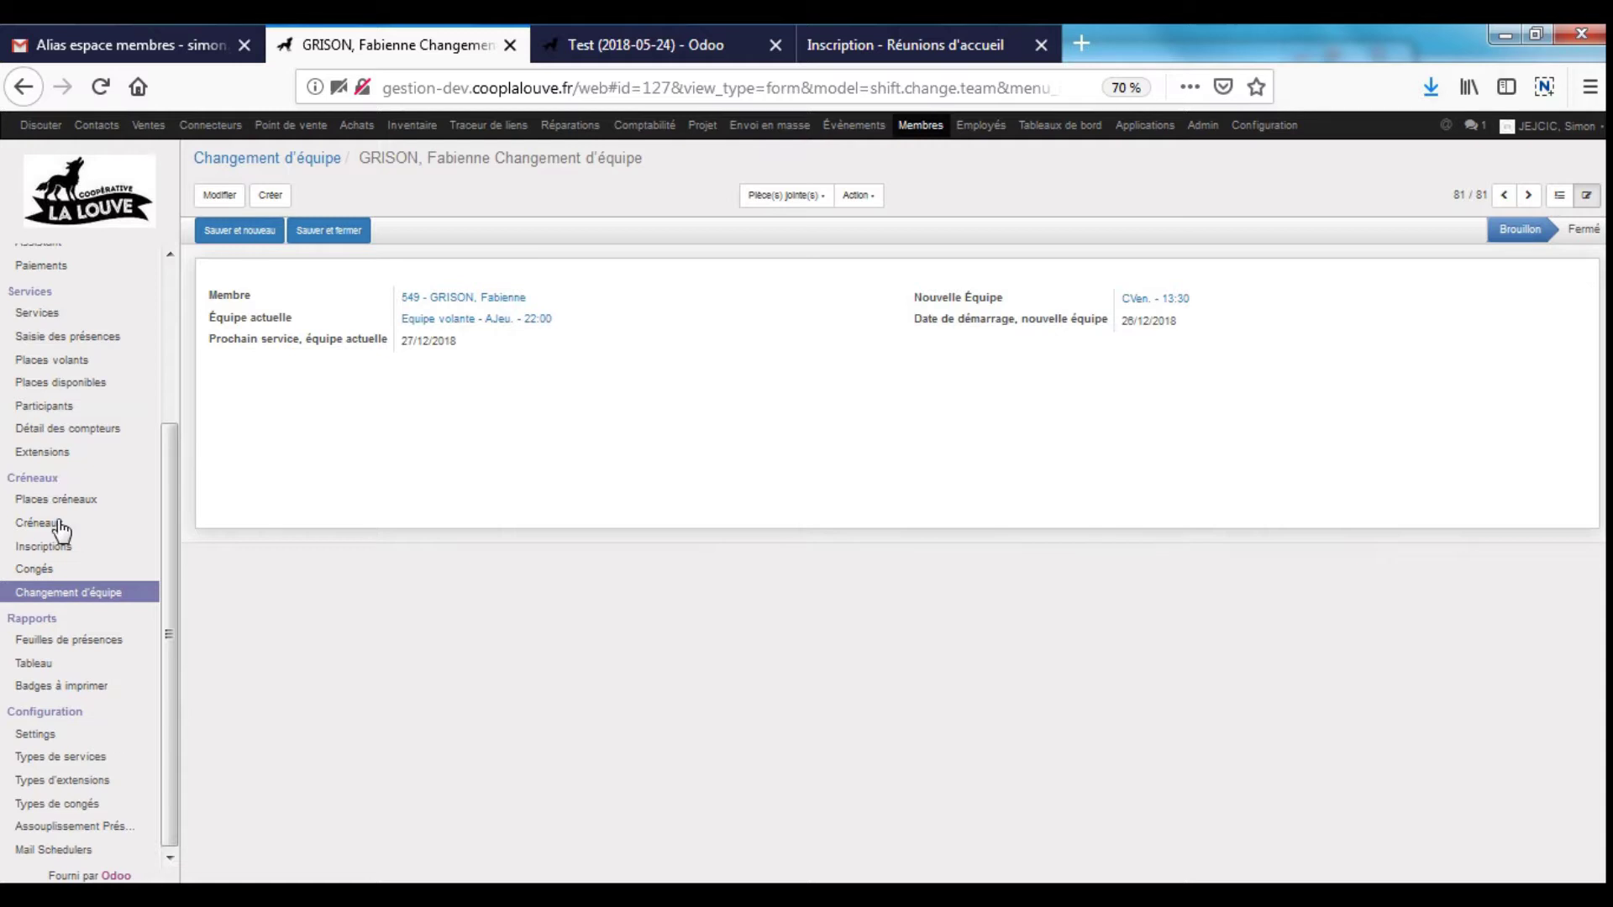
click(46, 569)
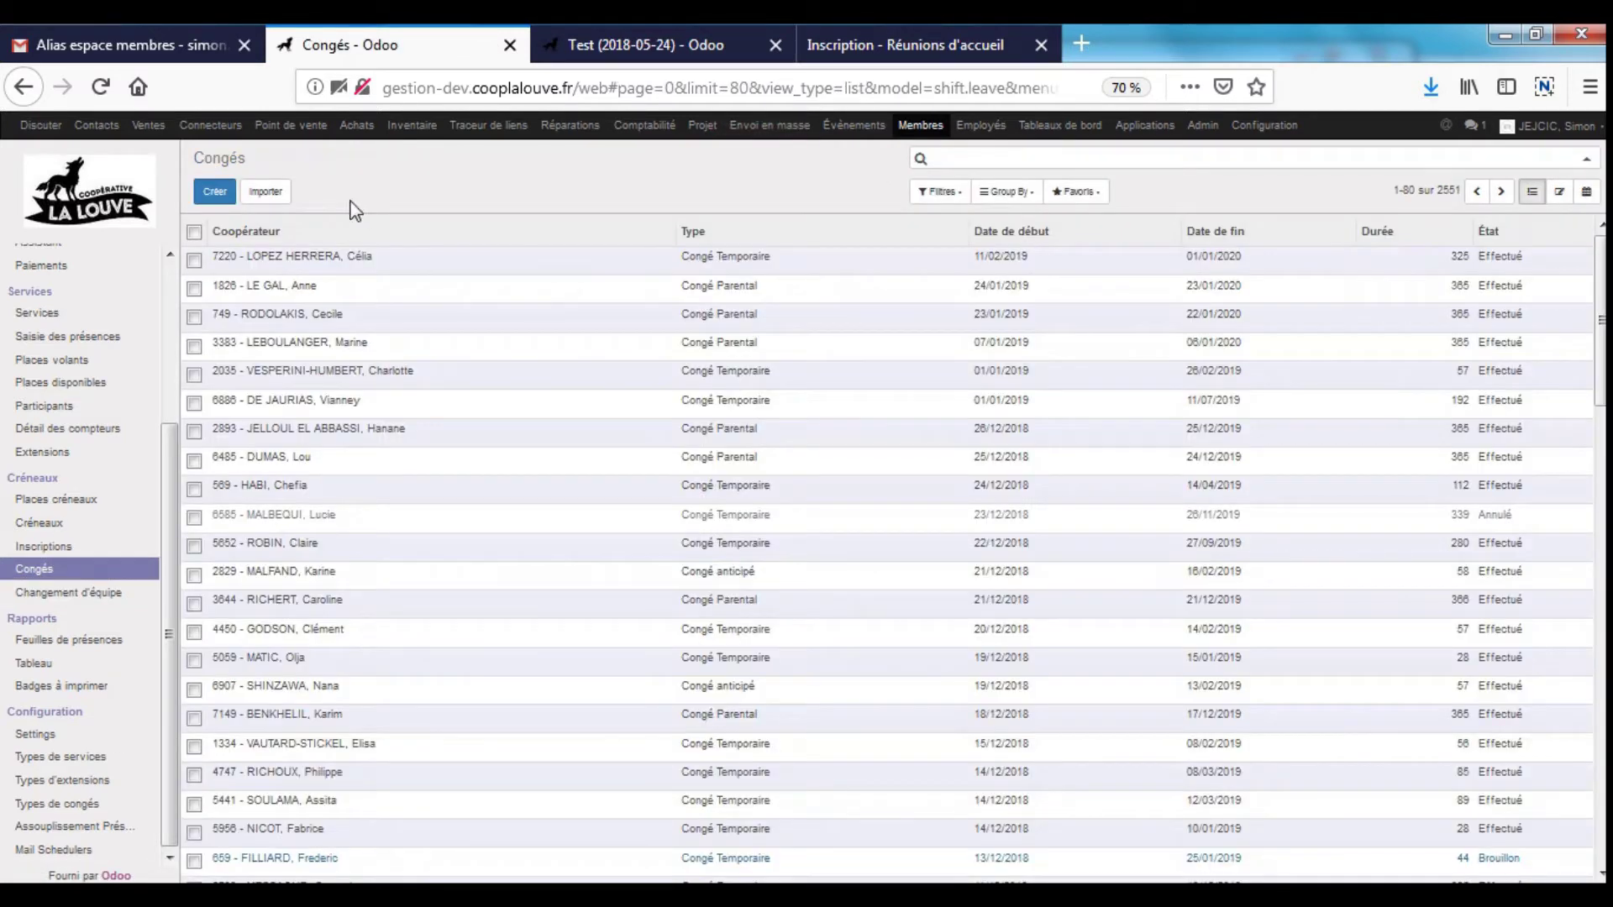
- Create a leave for the cooperator, entered by member number, with type Congé Temporaire
click(215, 191)
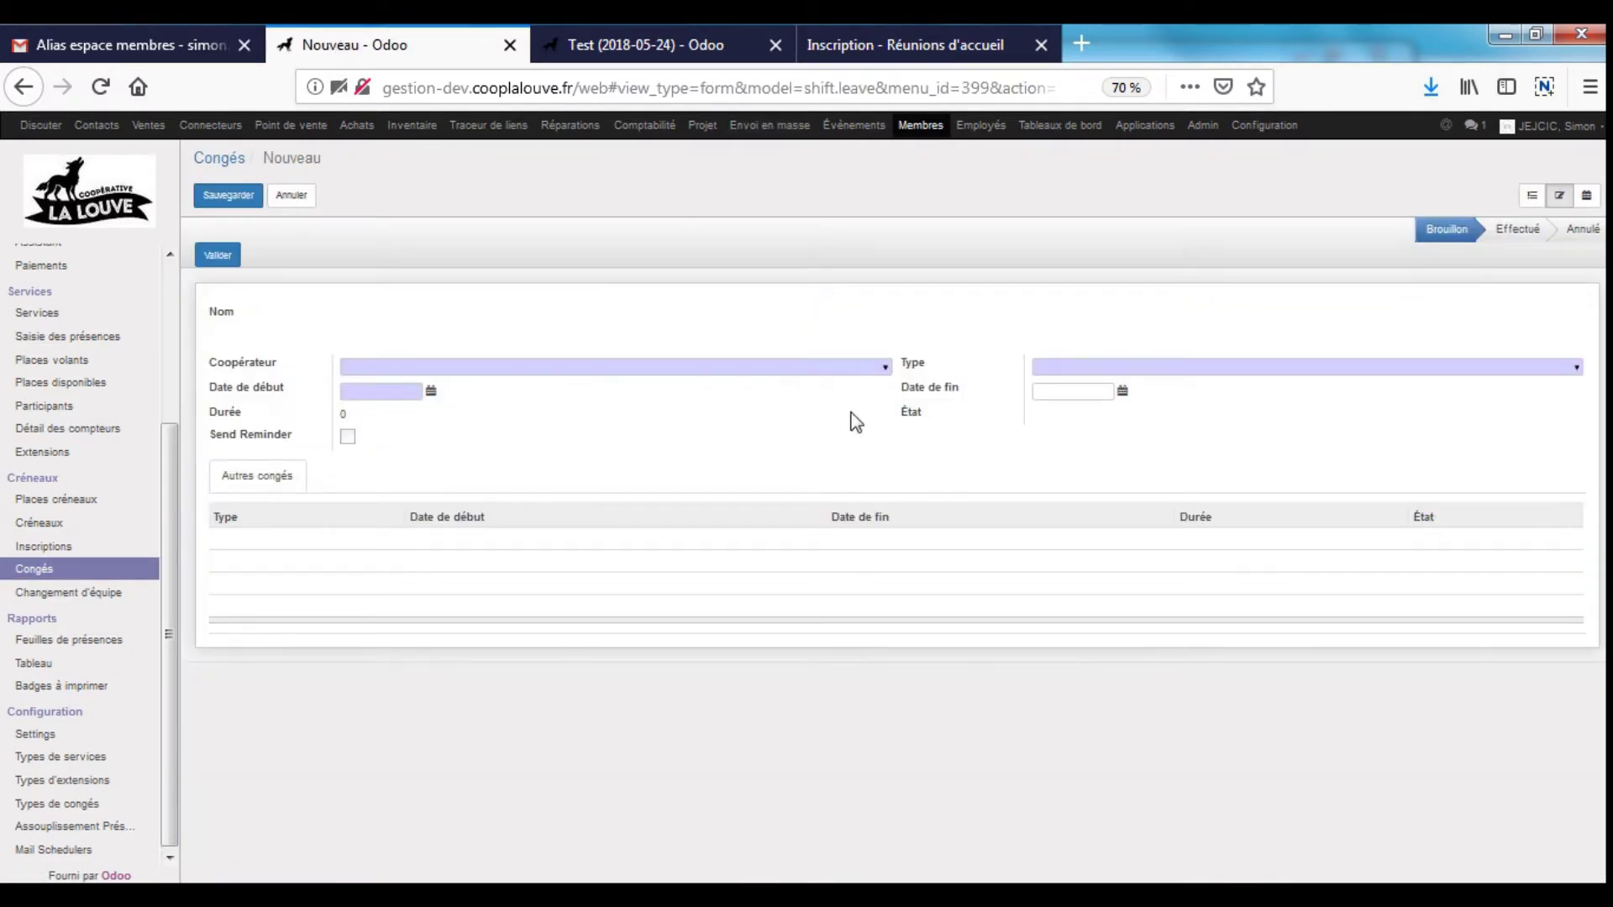
text(895)
key(Tab)
click(713, 366)
key(Tab)
key(Down)
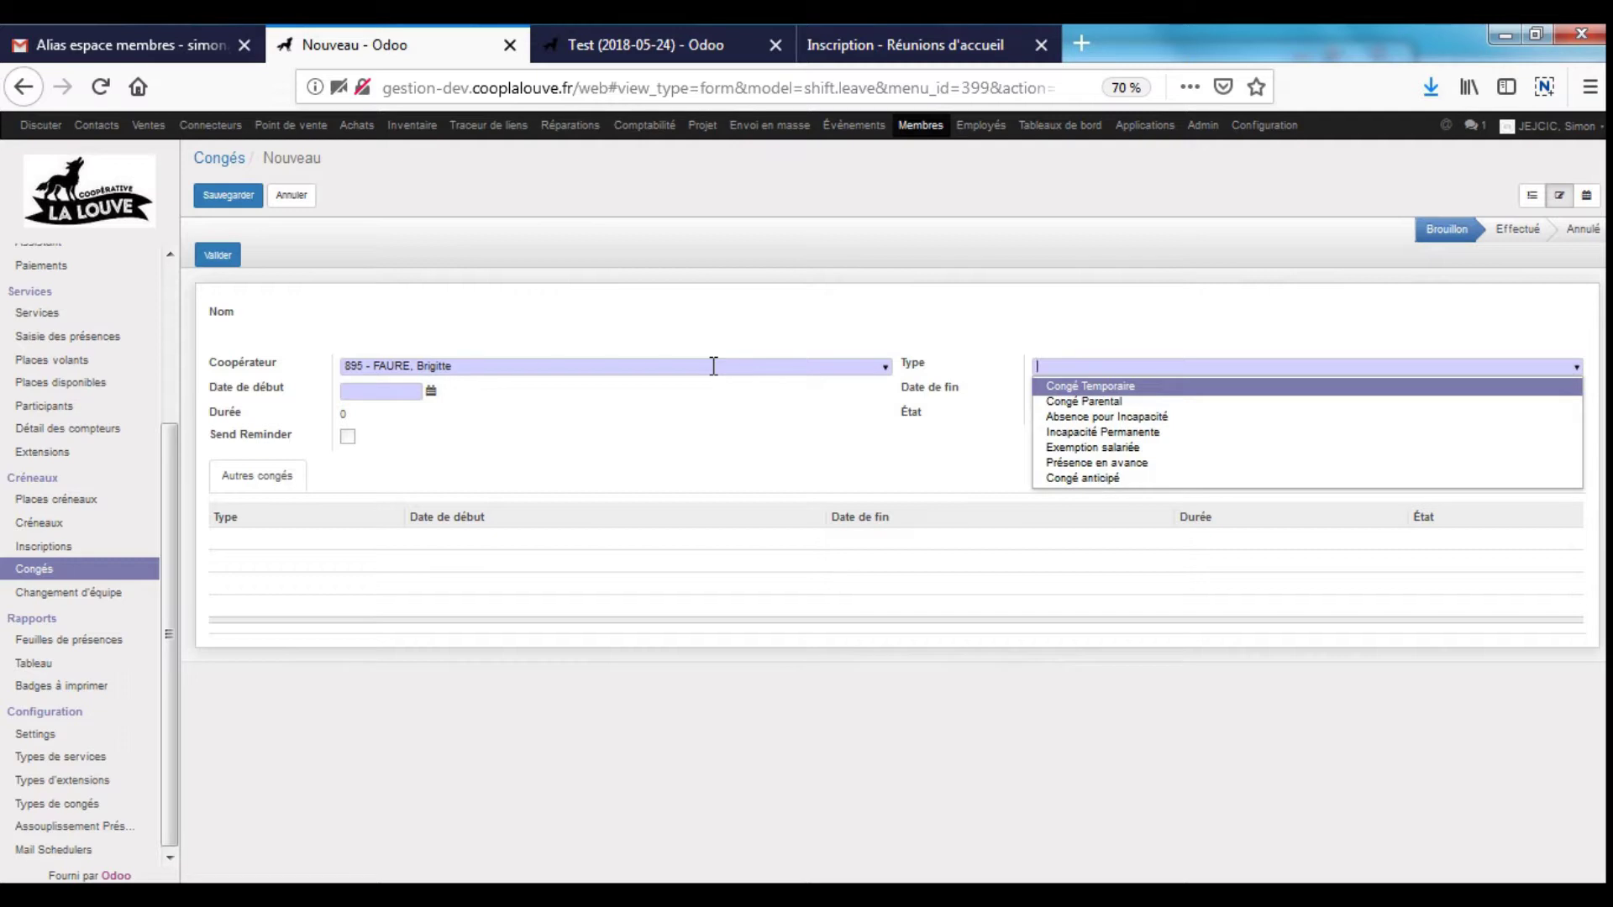
key(Down)
key(Down)
key(Down)
key(Up)
key(Up)
key(Up)
key(Return)
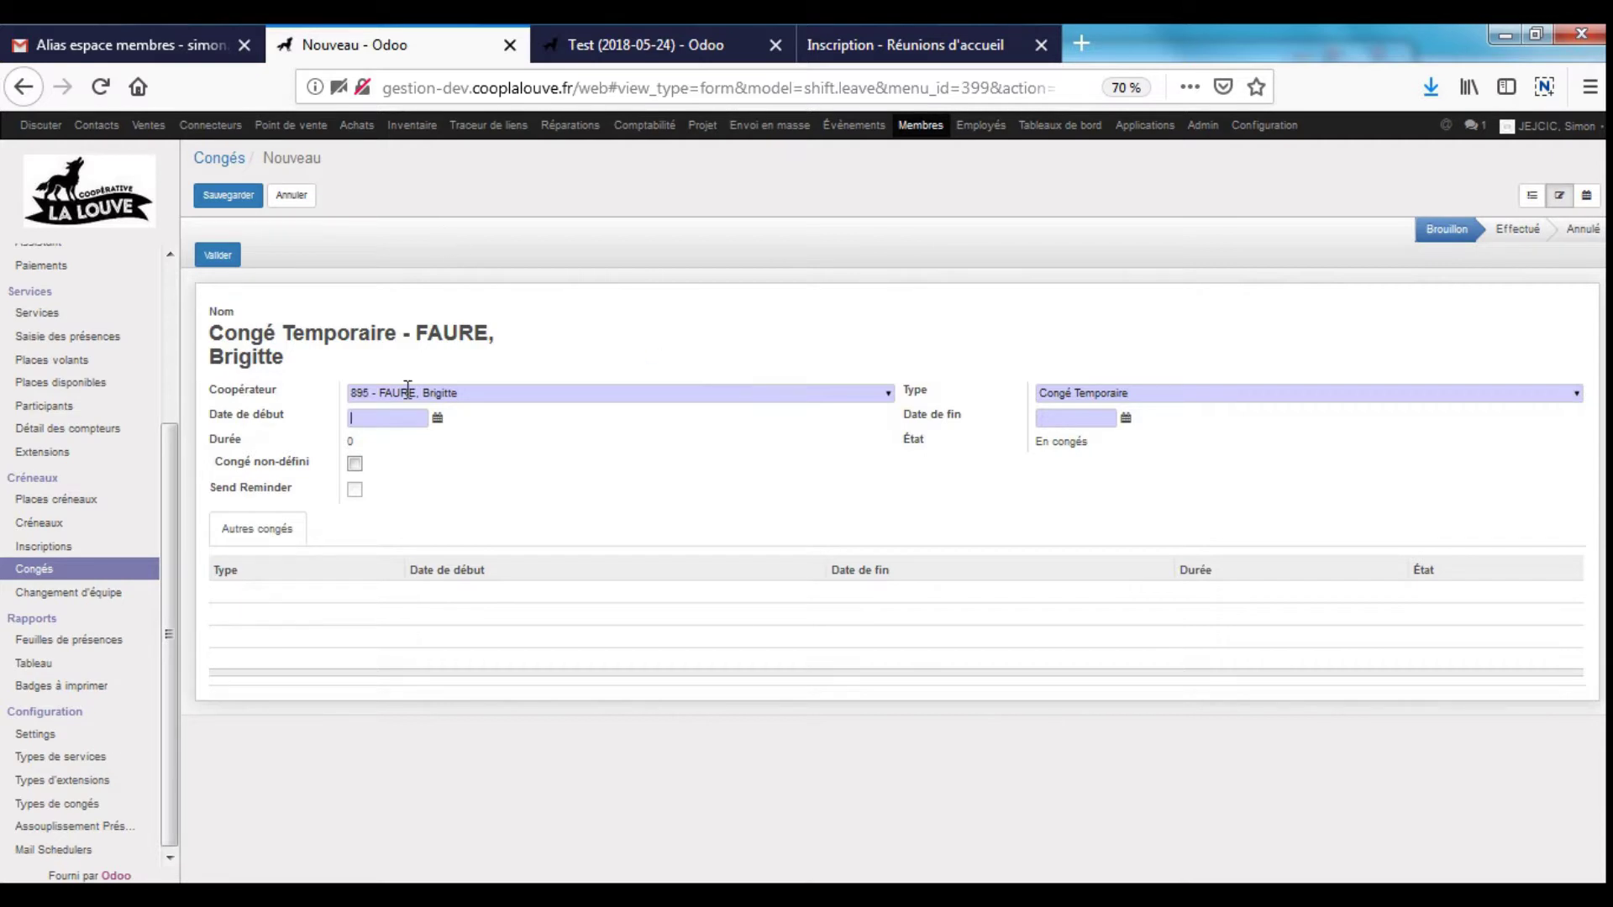
click(437, 417)
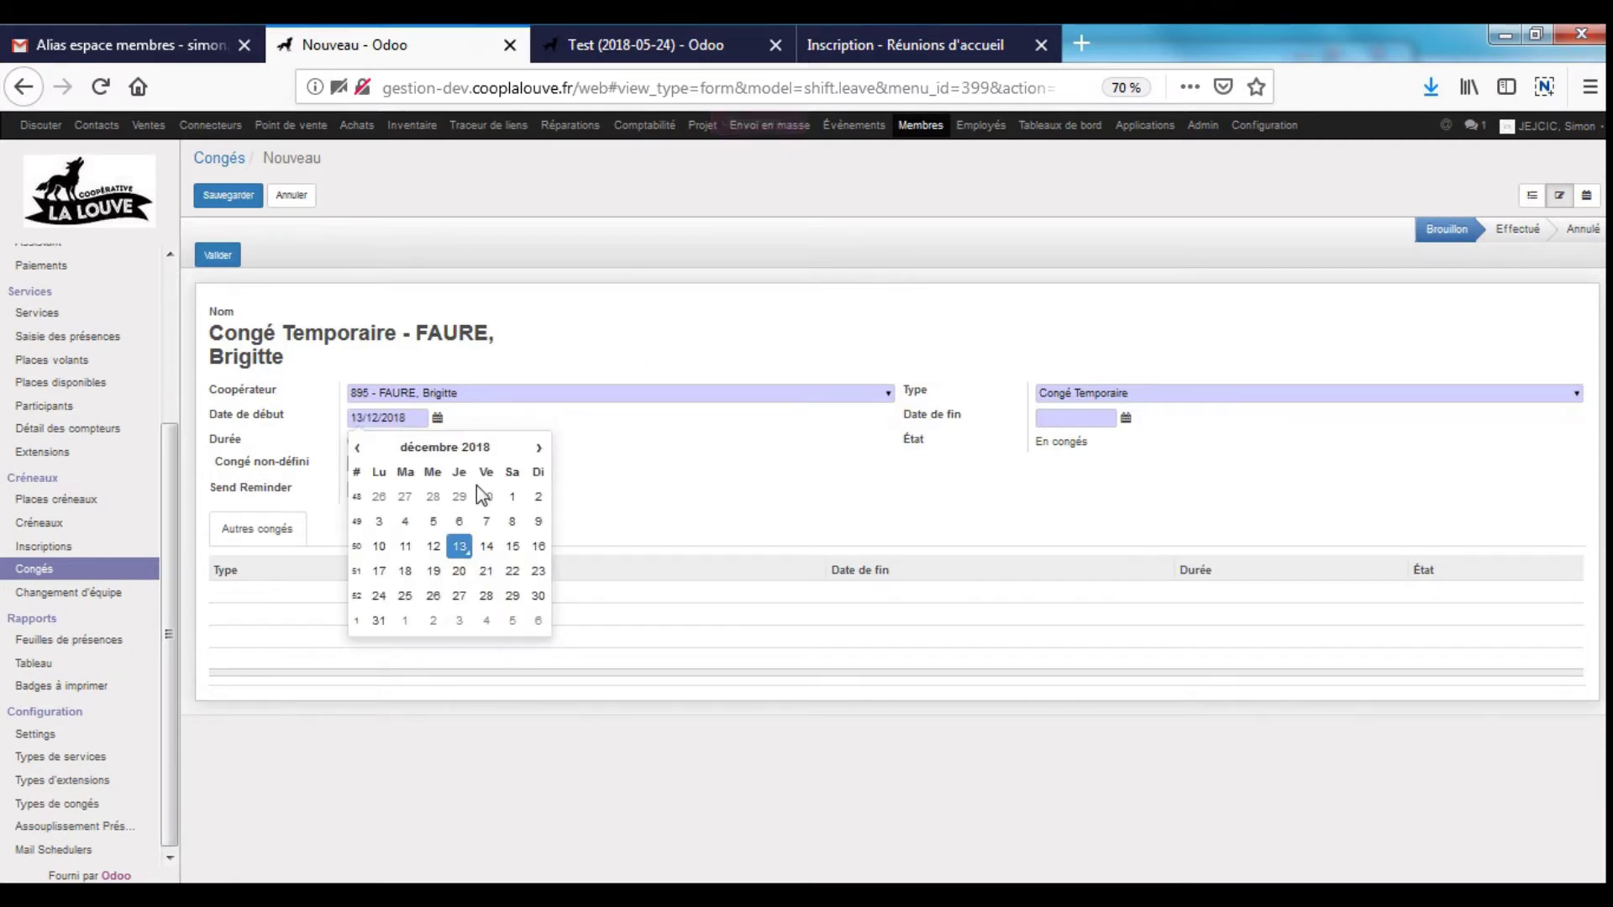
- Set the leave to start 20/12/2018 and end 28/12/2018
click(459, 571)
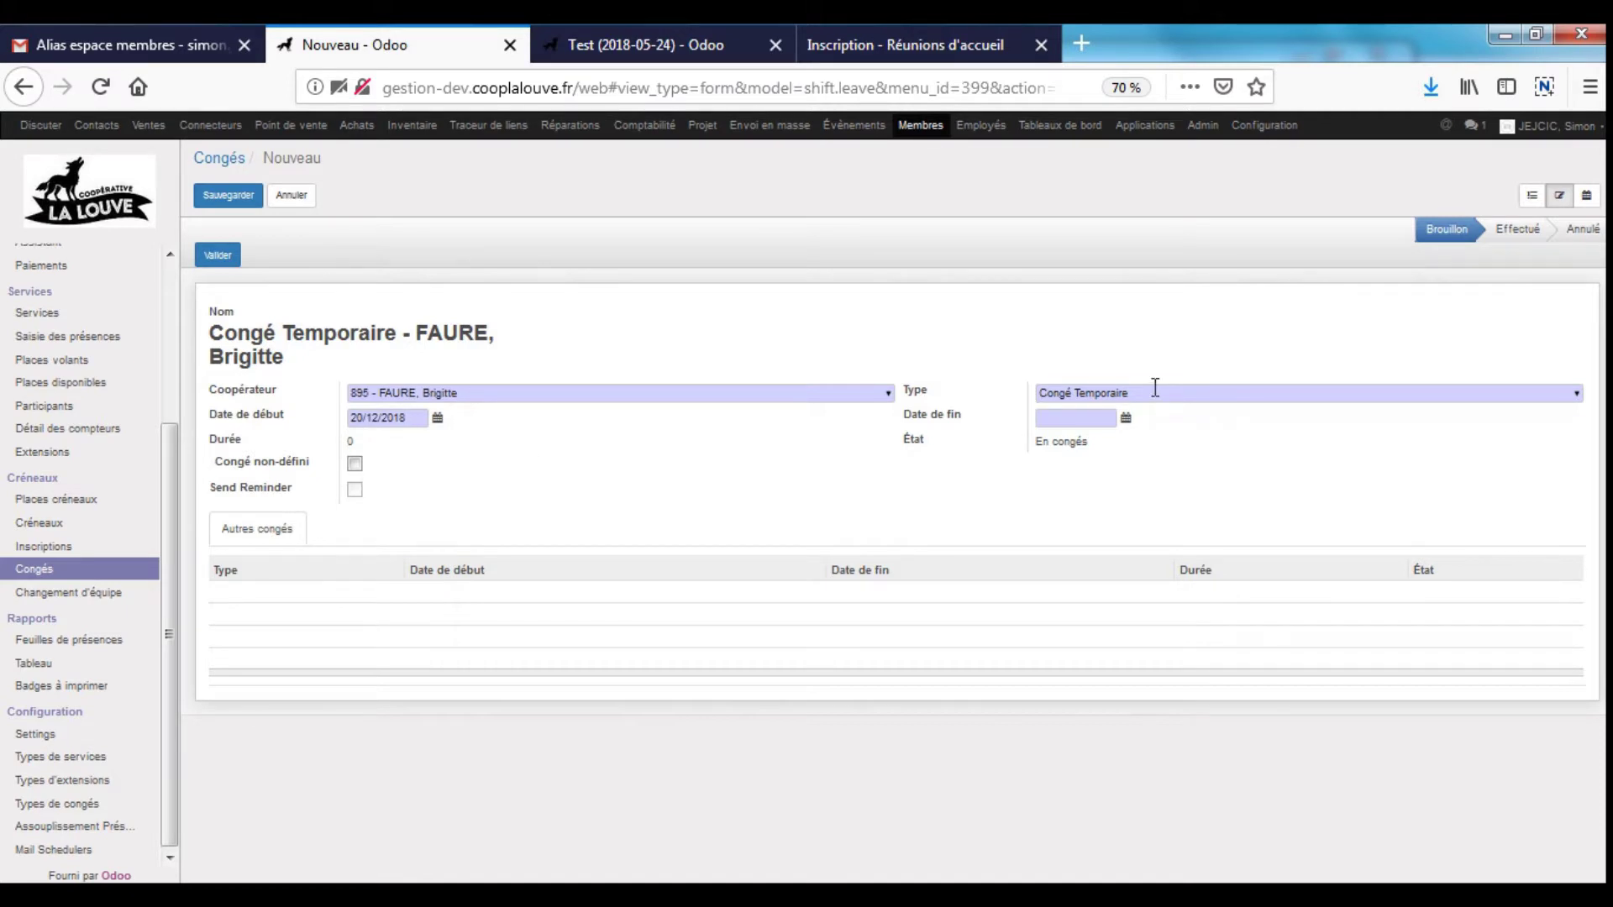
click(1124, 418)
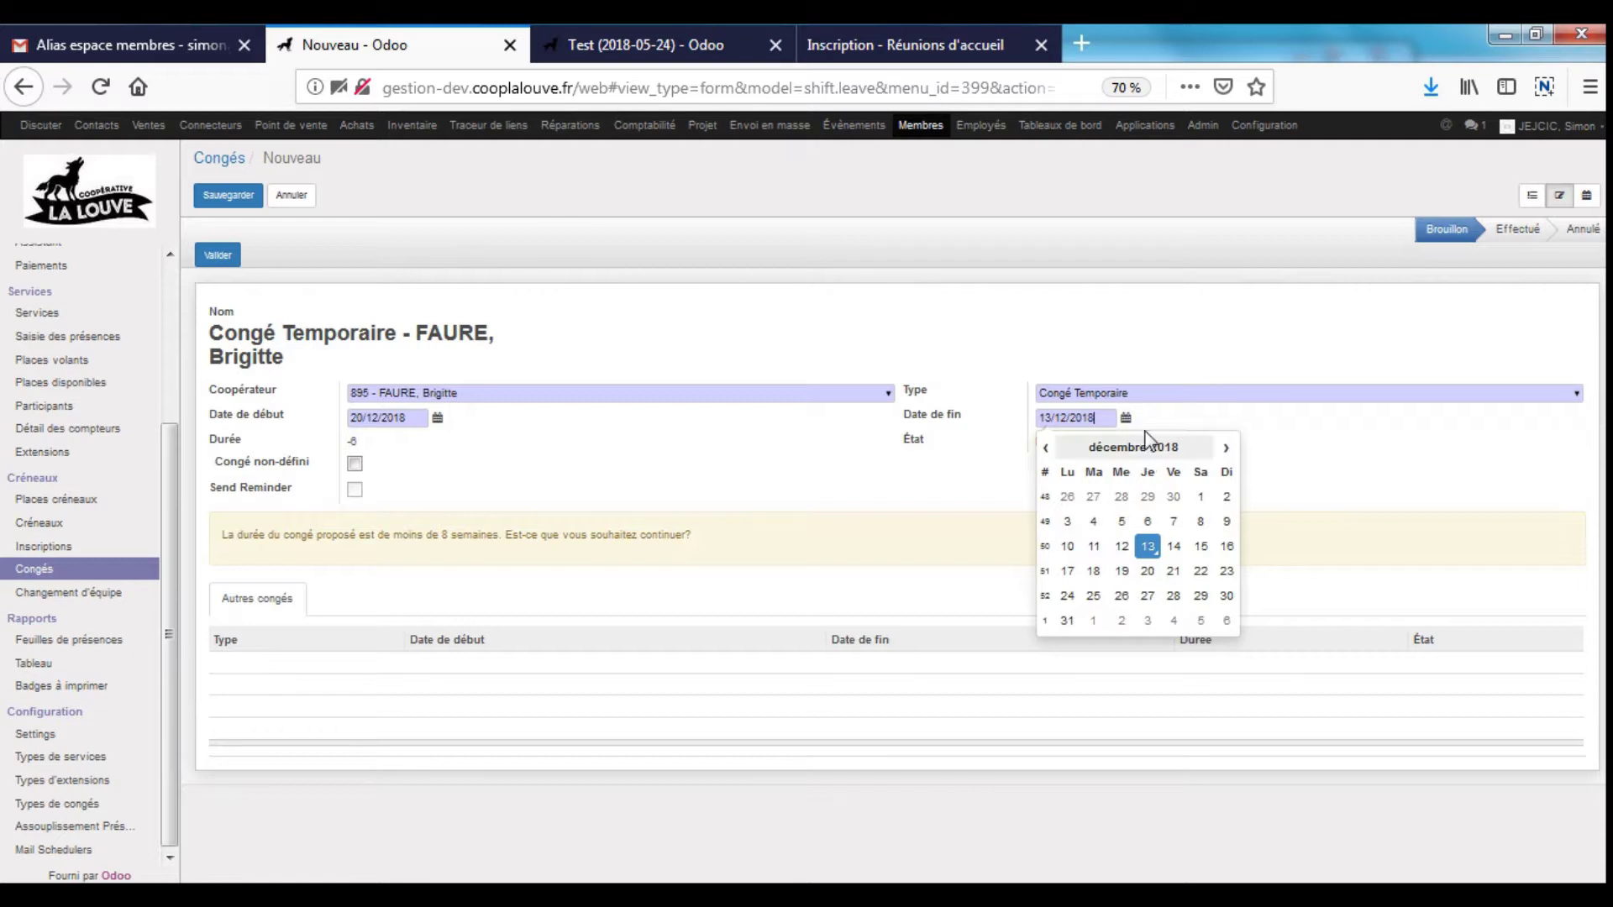
click(1104, 420)
click(1104, 420)
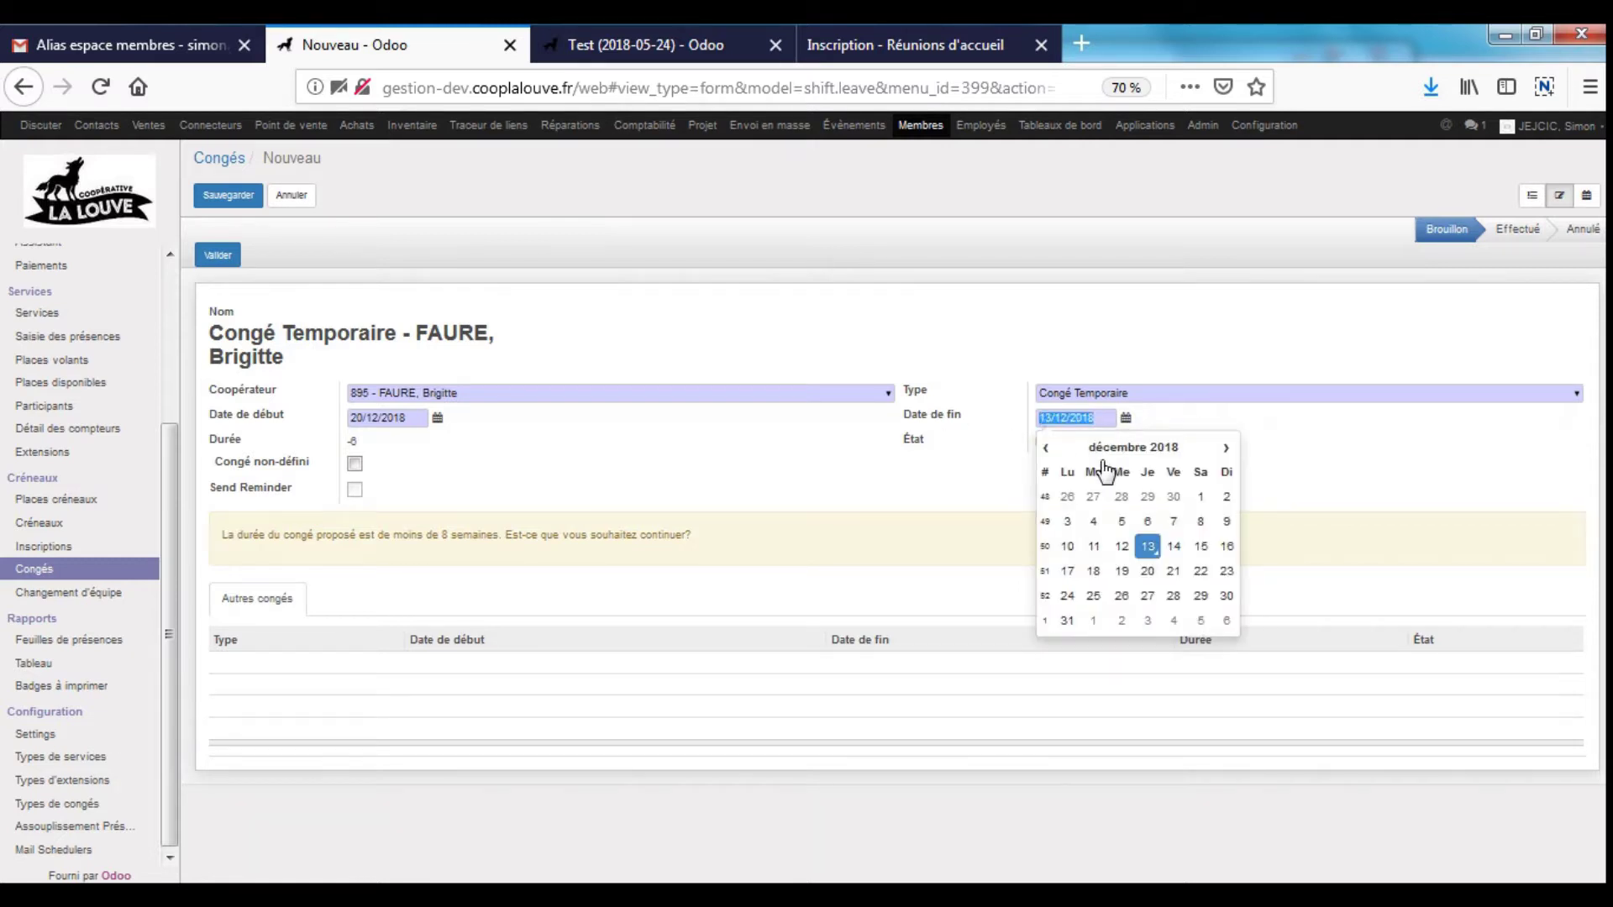
click(1226, 447)
click(1226, 448)
click(1173, 571)
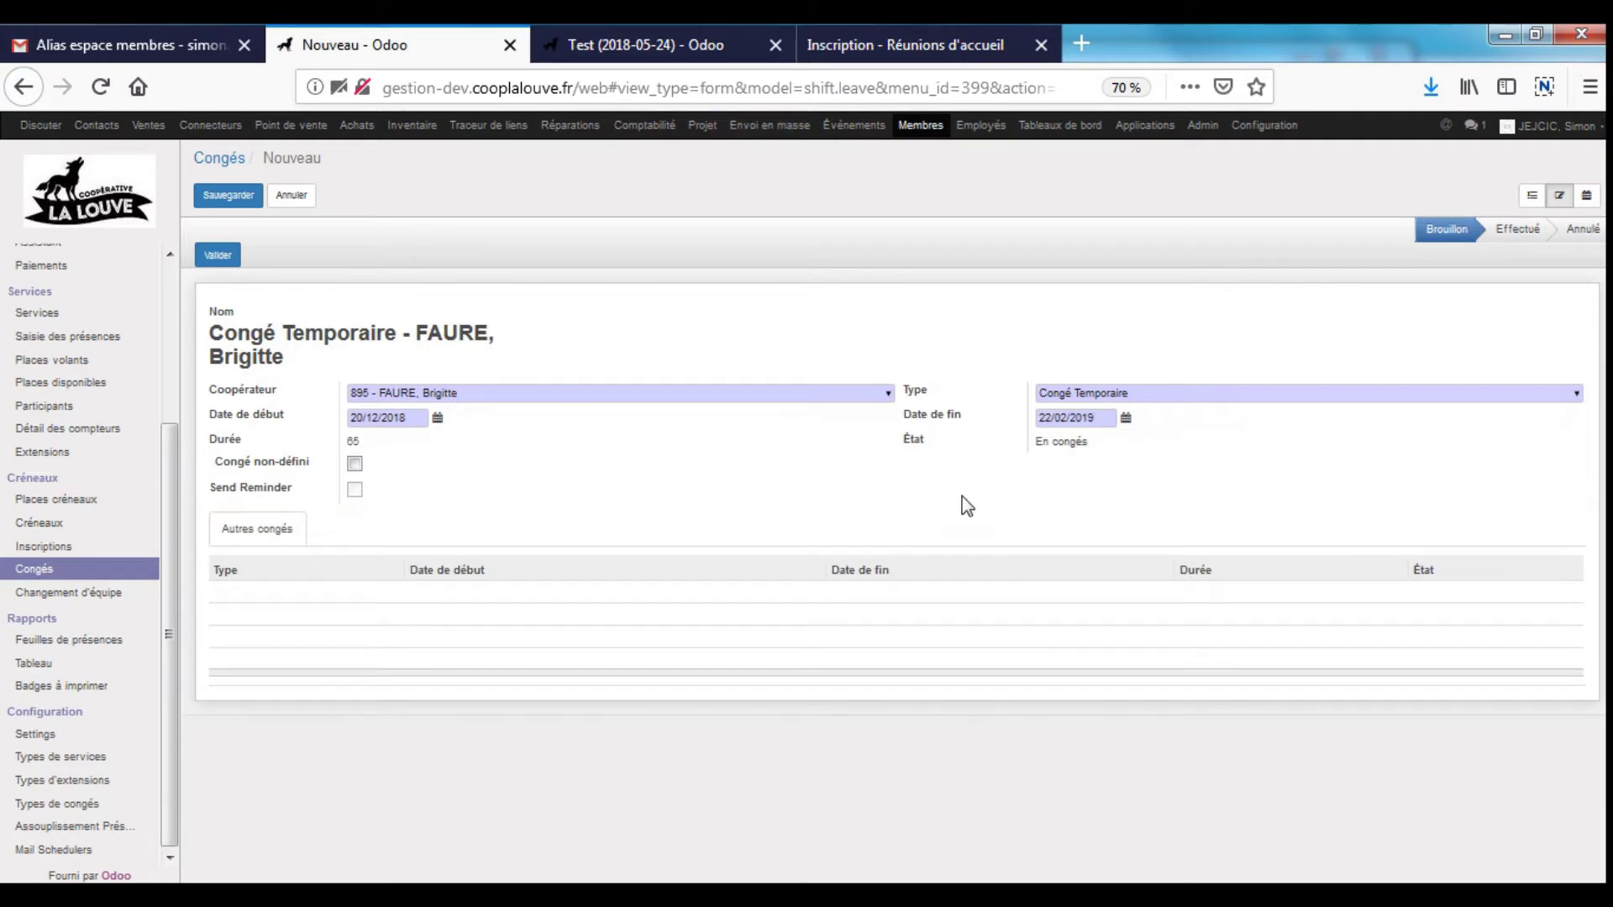
click(1100, 418)
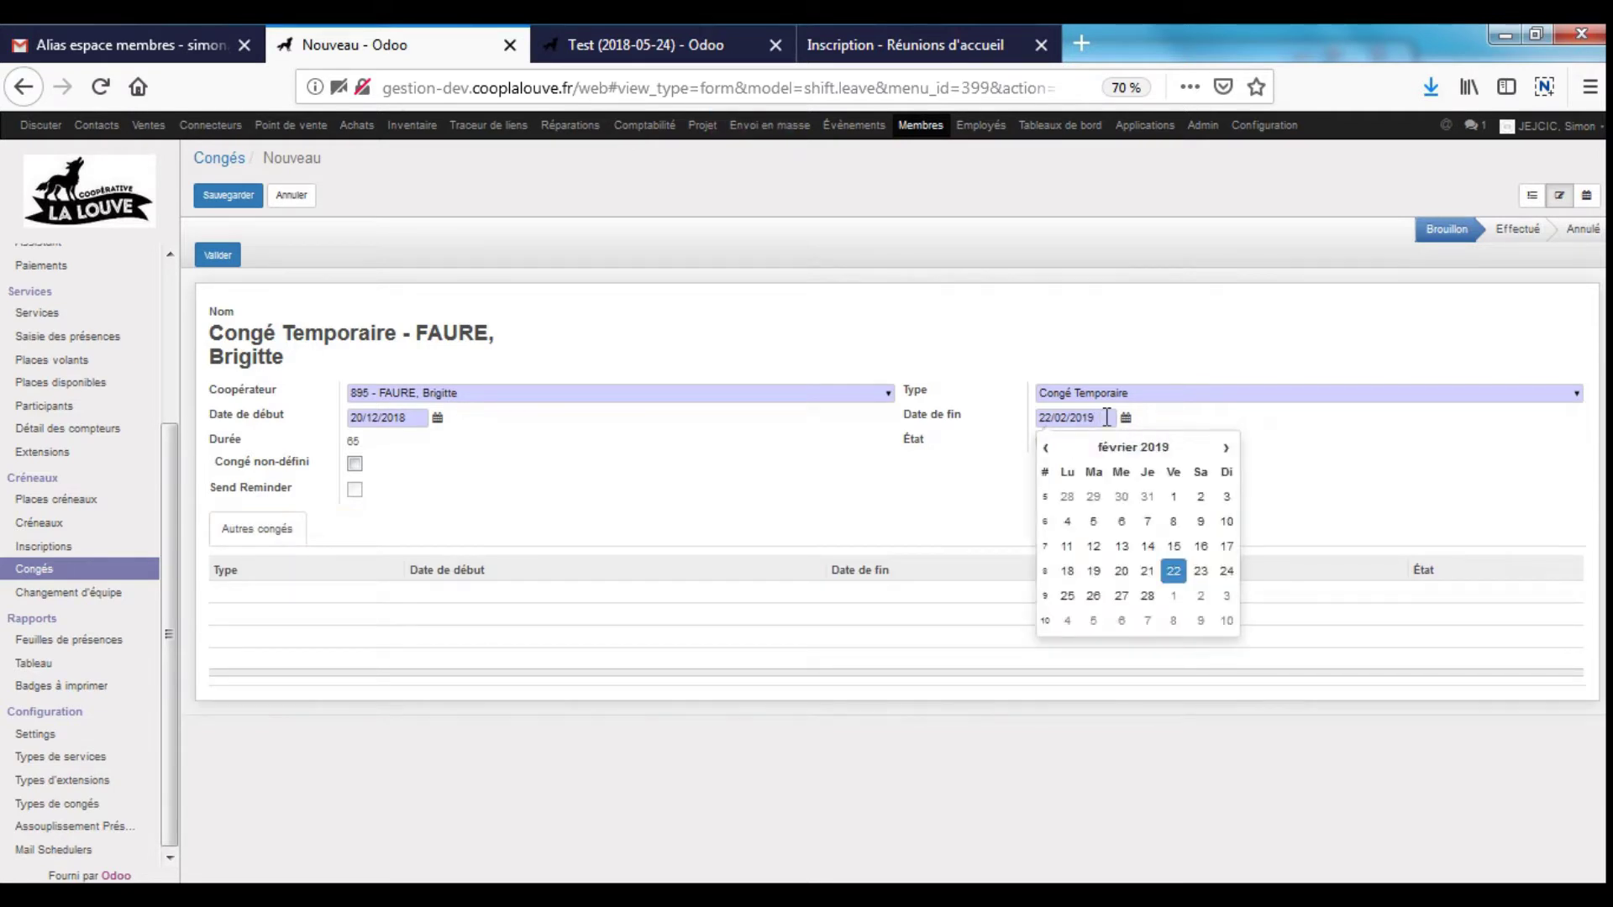
drag(1105, 417, 1044, 418)
click(1047, 450)
click(1047, 449)
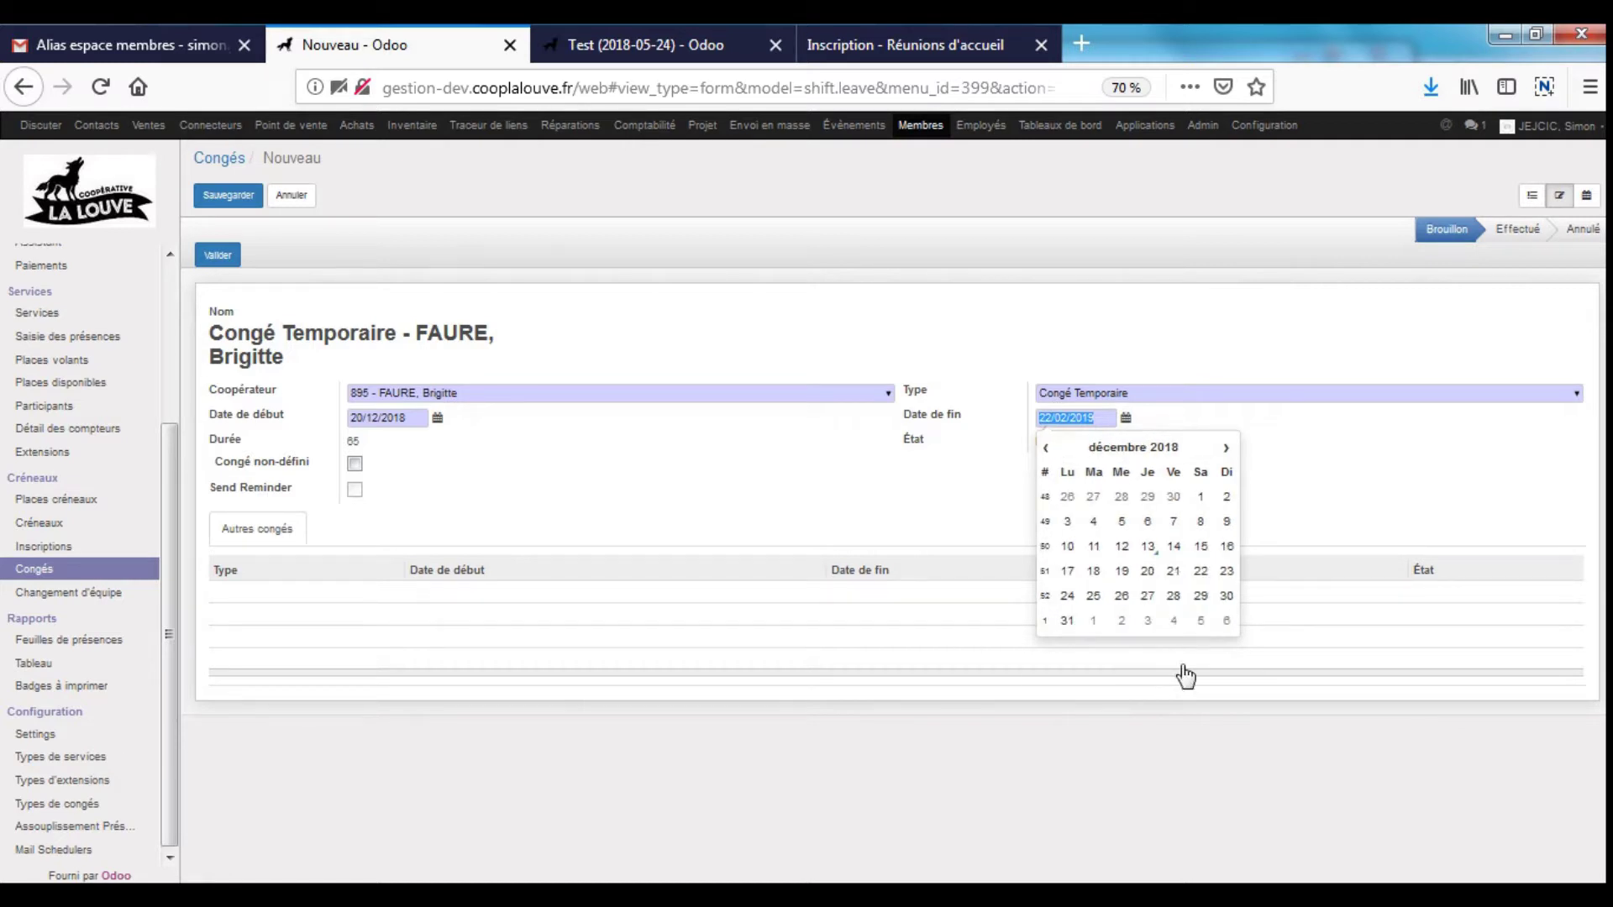
click(1174, 597)
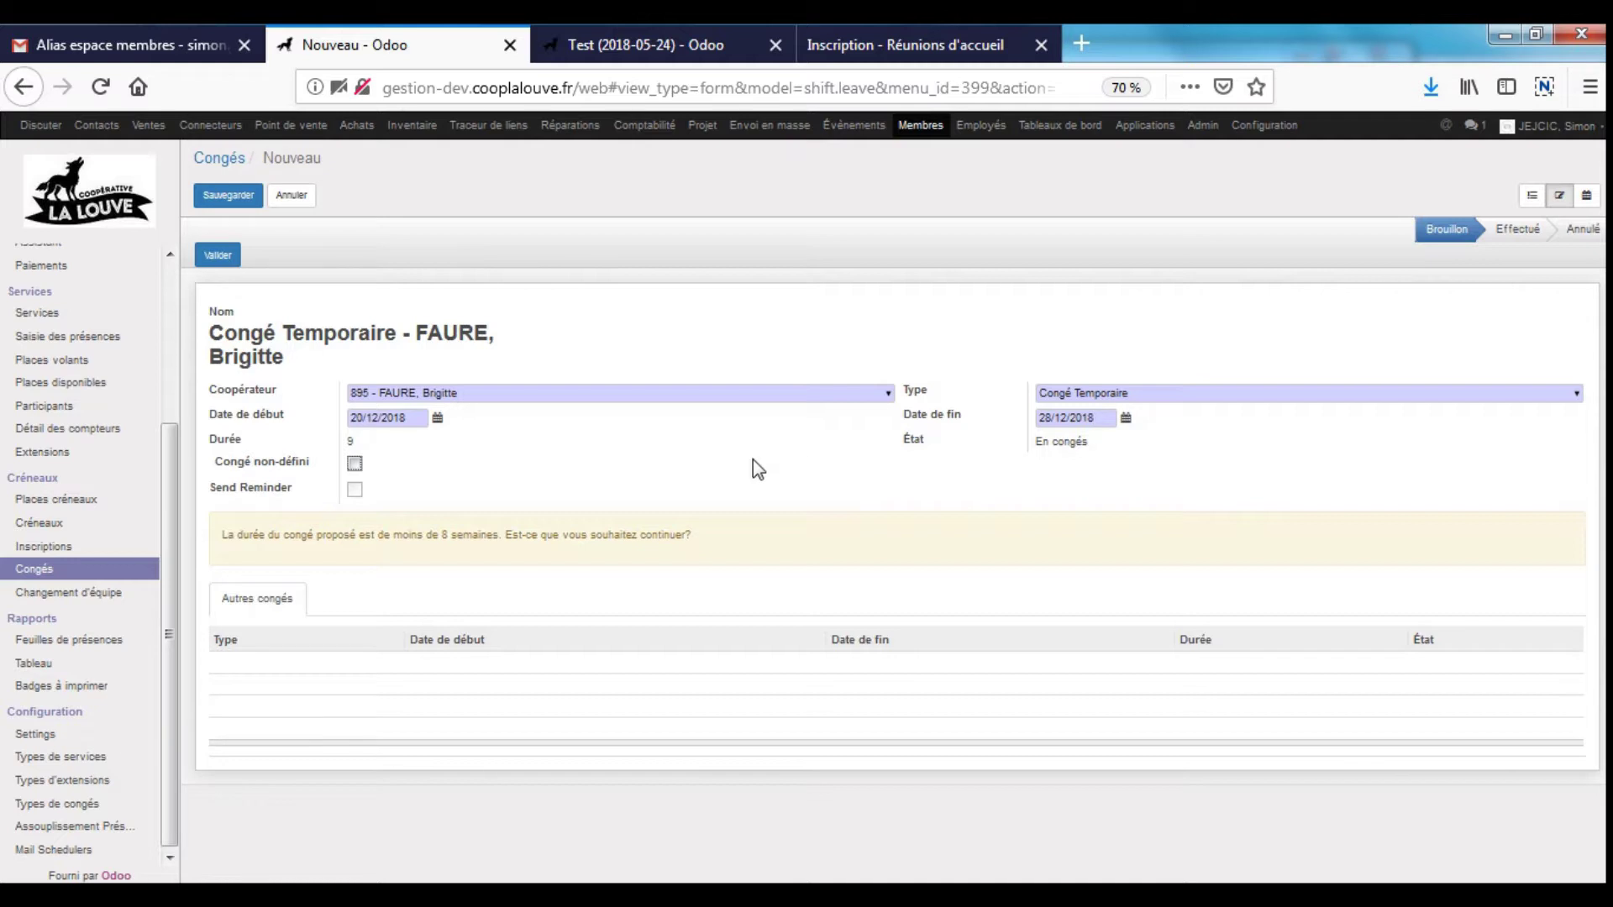
- Recheck the 28/12/2018 end date, then cancel the leave, raising the unsaved-changes warning
double_click(1103, 418)
triple_click(1103, 418)
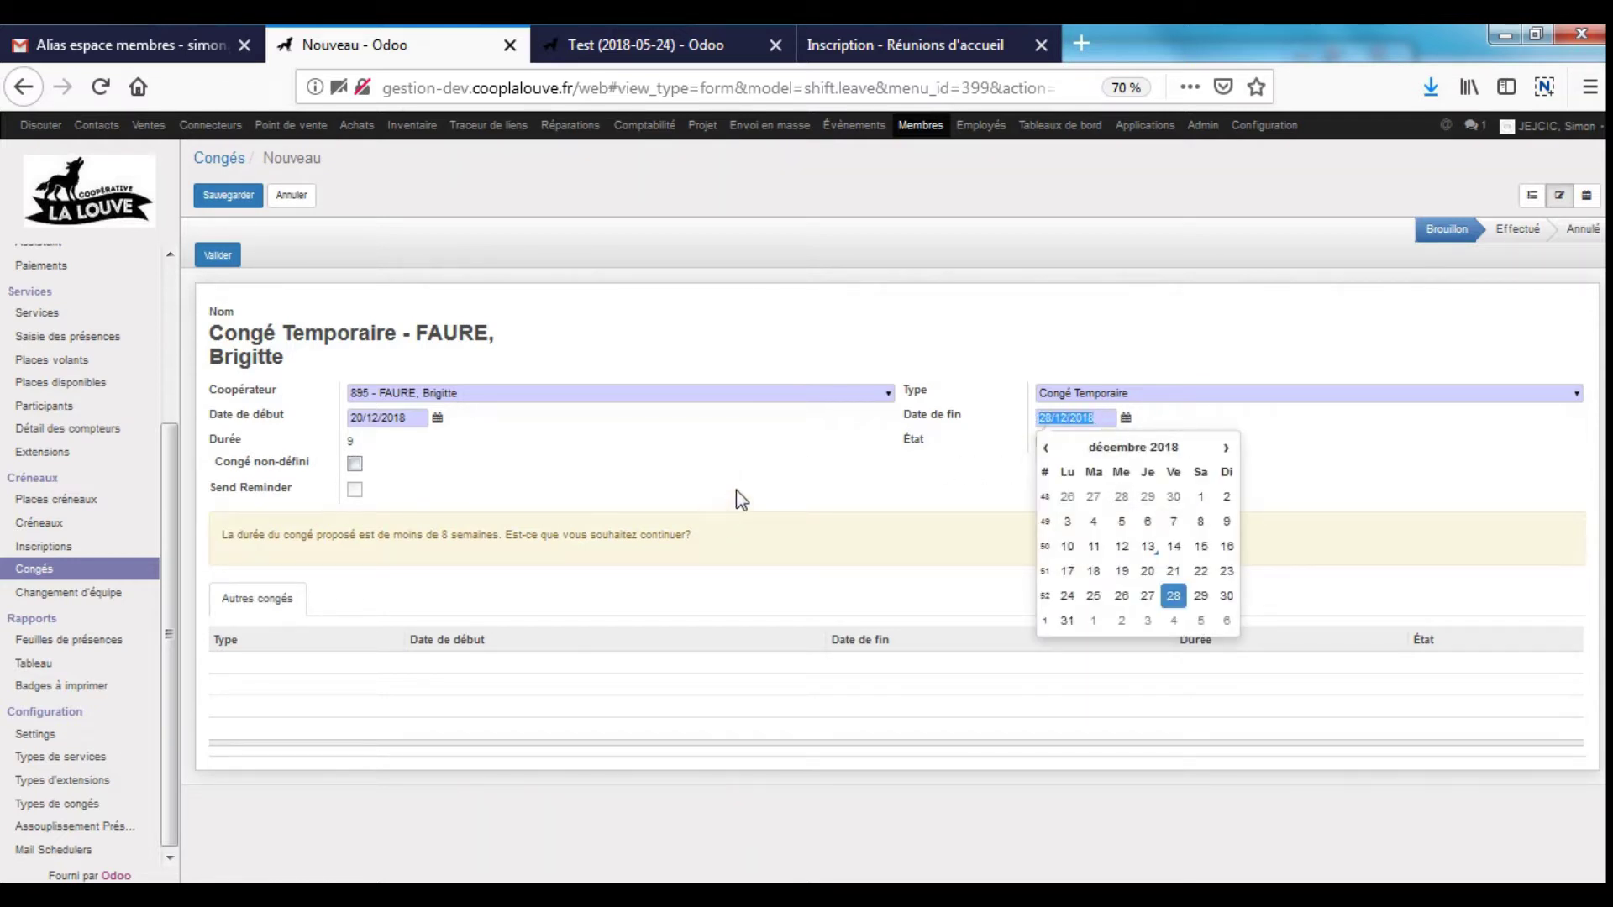
click(1320, 487)
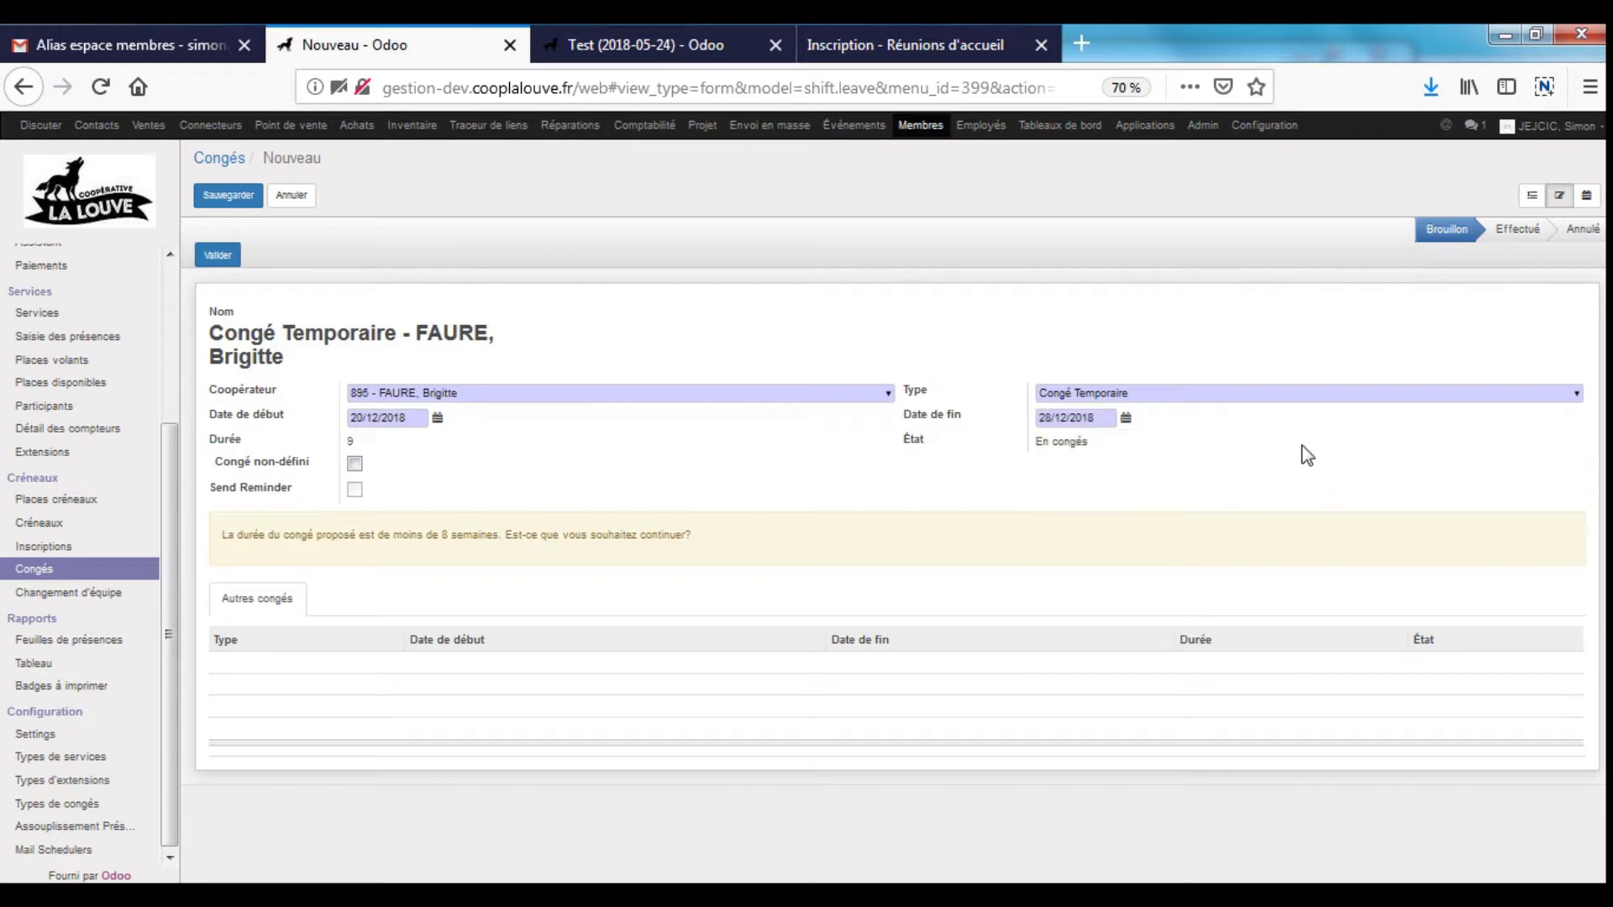
click(1107, 419)
drag(1113, 418, 960, 428)
mouse_move(957, 420)
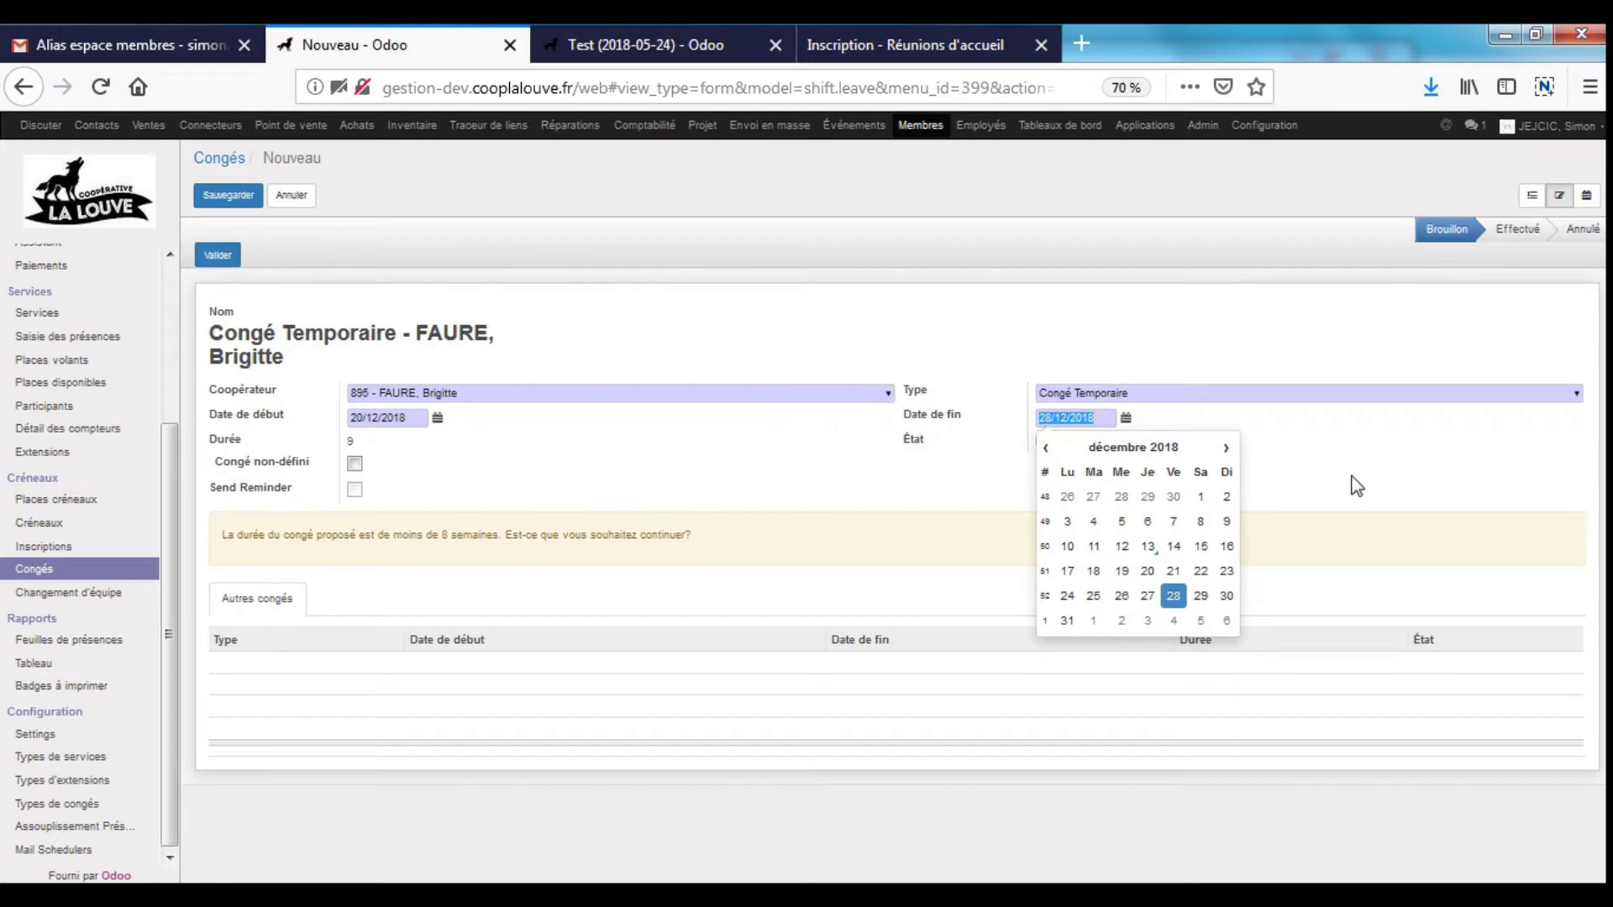
click(1045, 367)
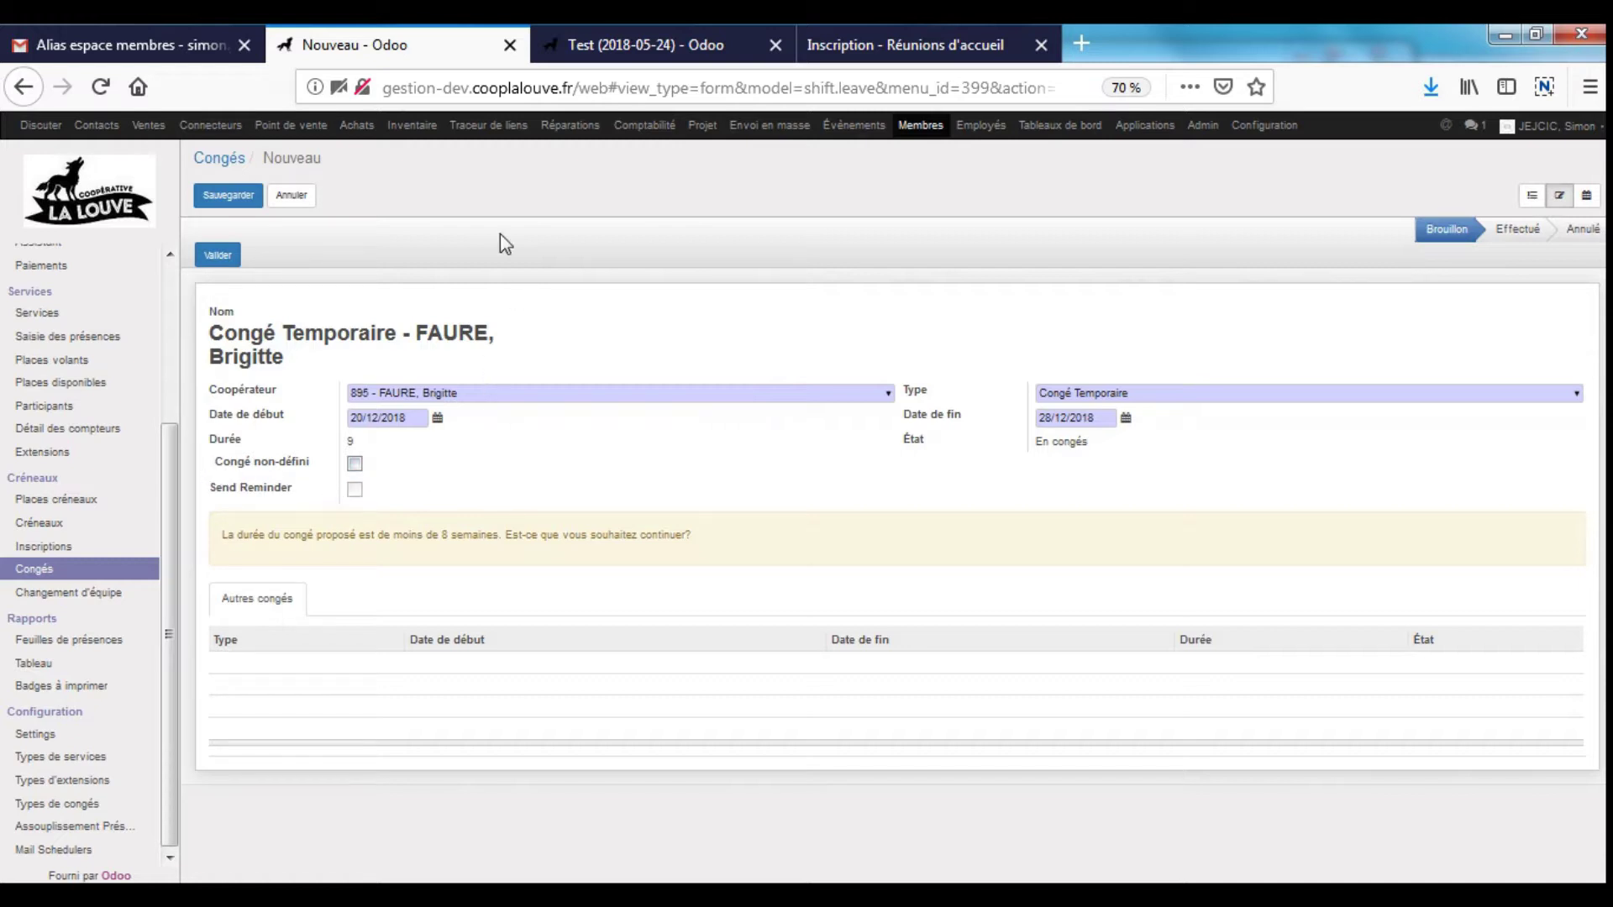
click(285, 197)
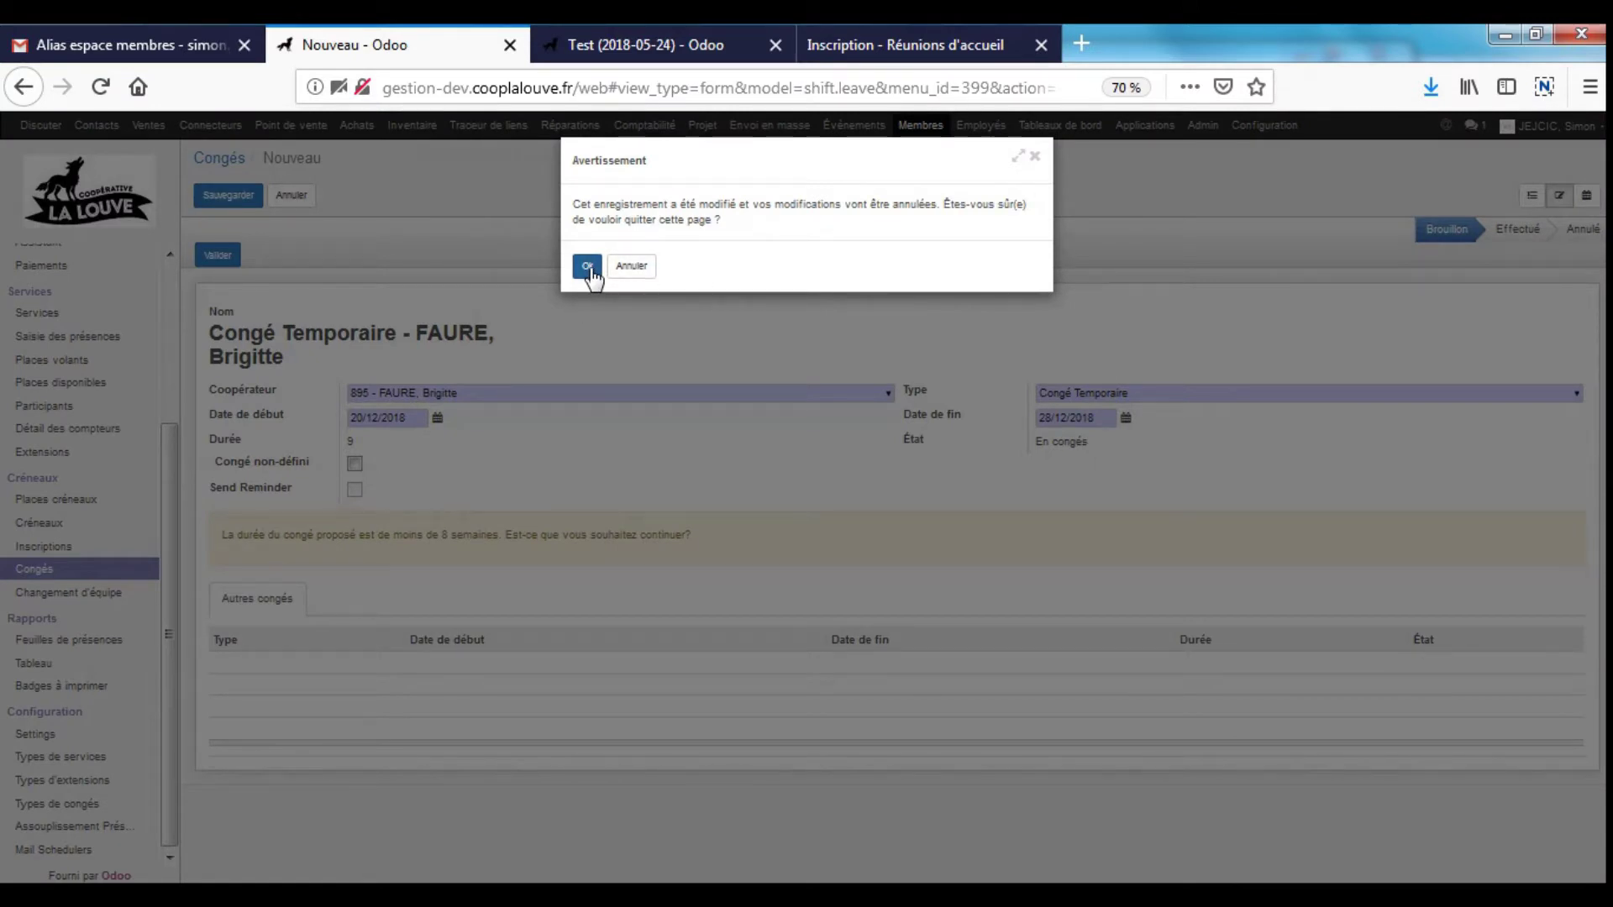
- Discard the unsaved leave and go to the Extensions section
click(588, 267)
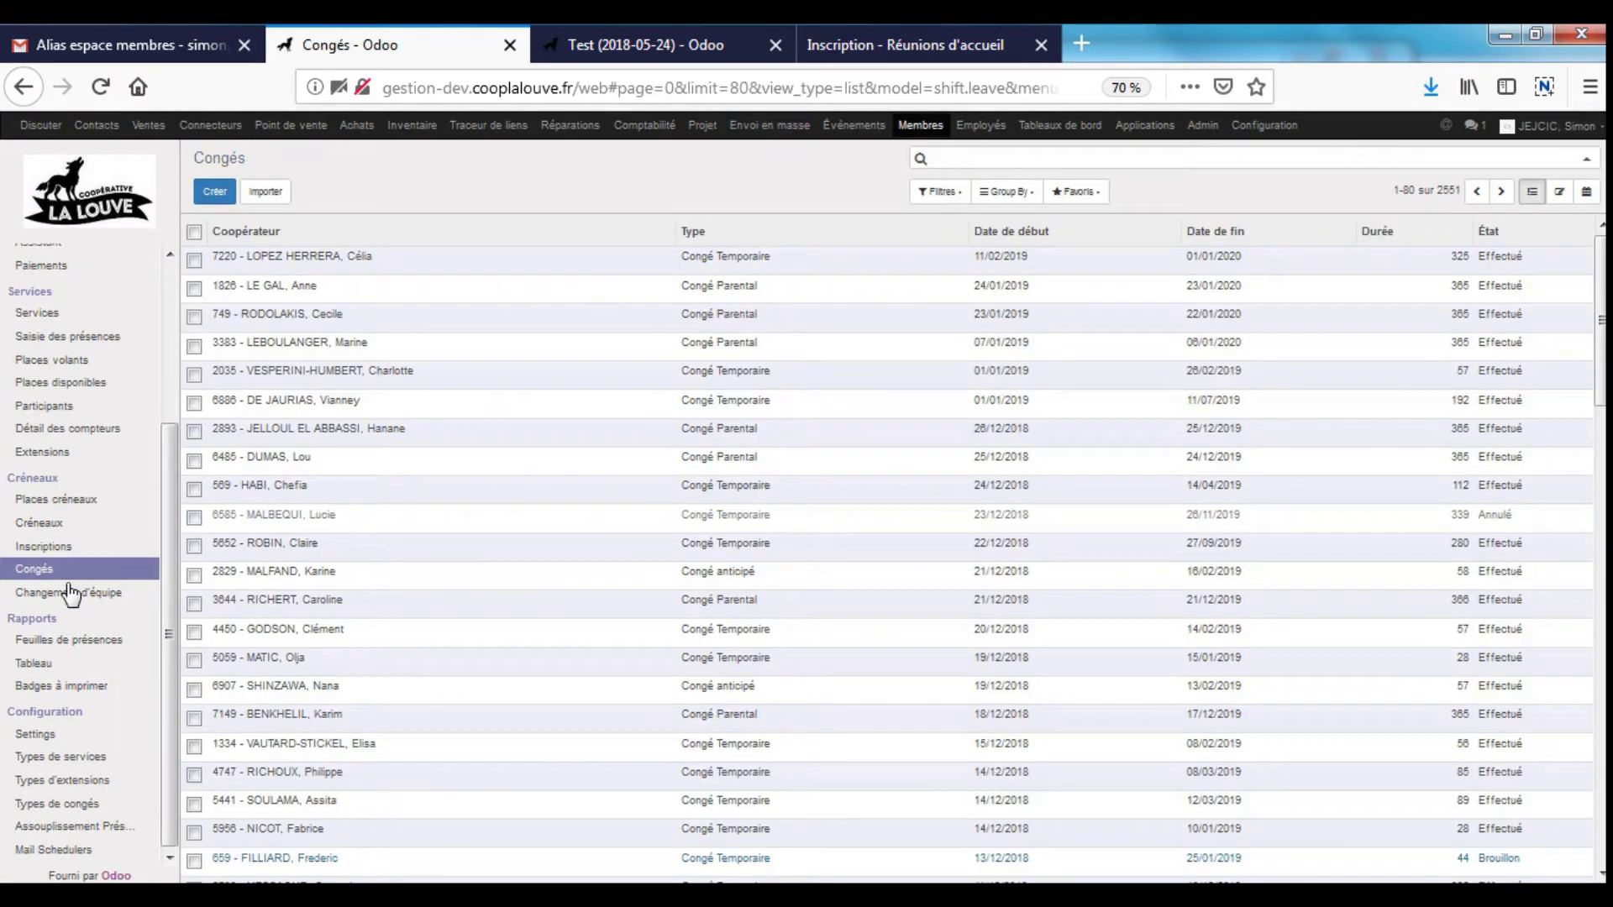
click(79, 453)
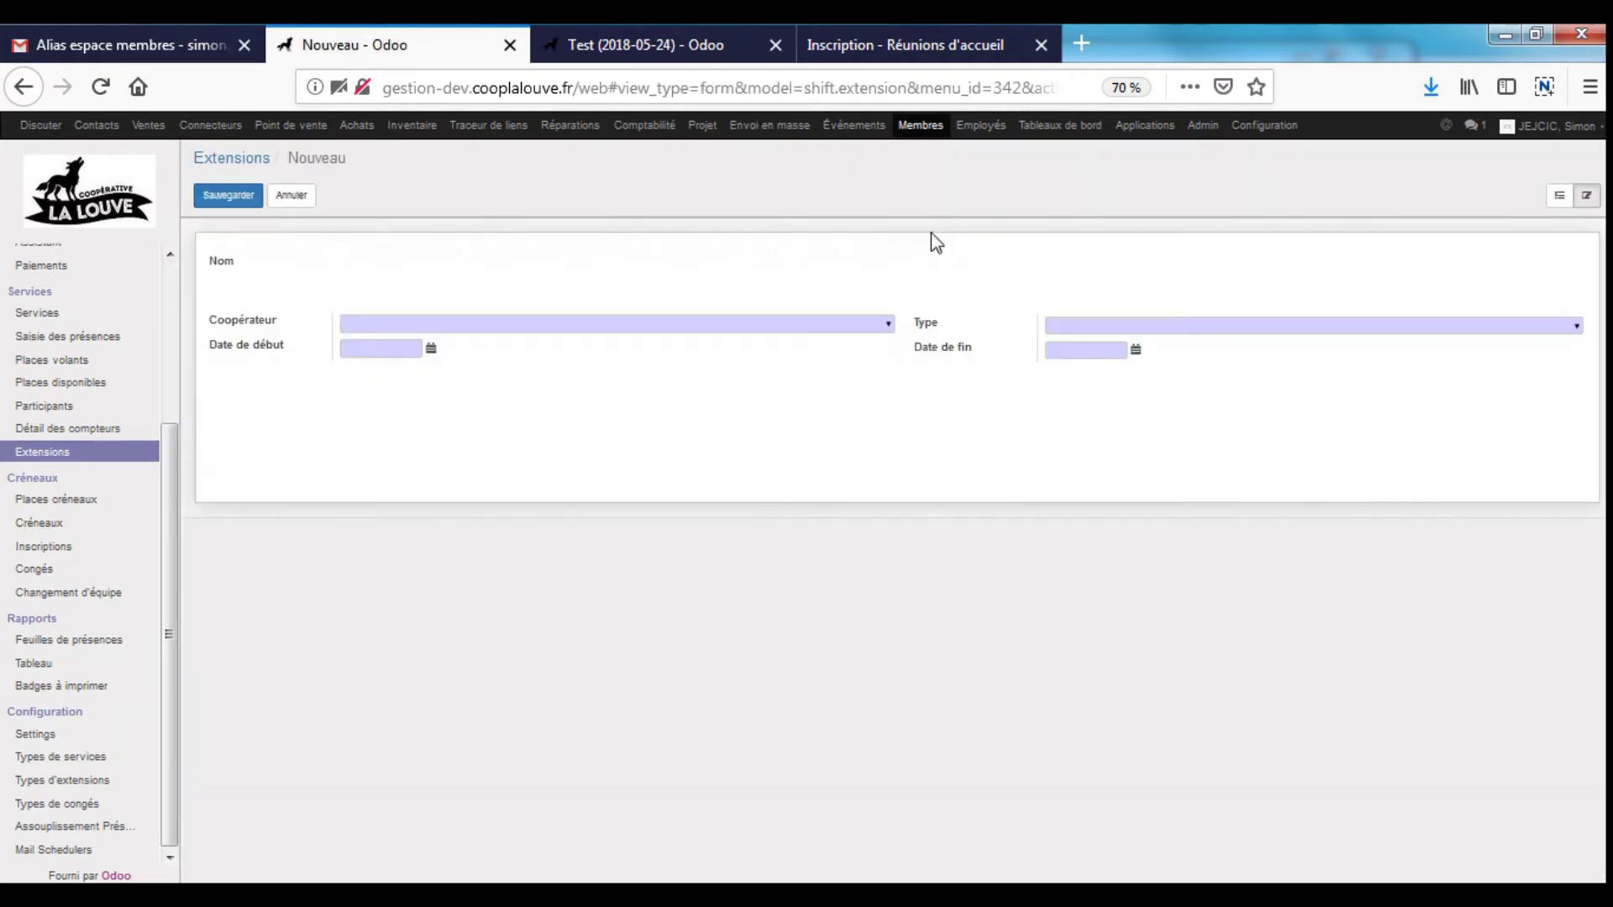
- Pick a cooperator and the Extension type, then cancel the draft to raise the discard warning
click(890, 325)
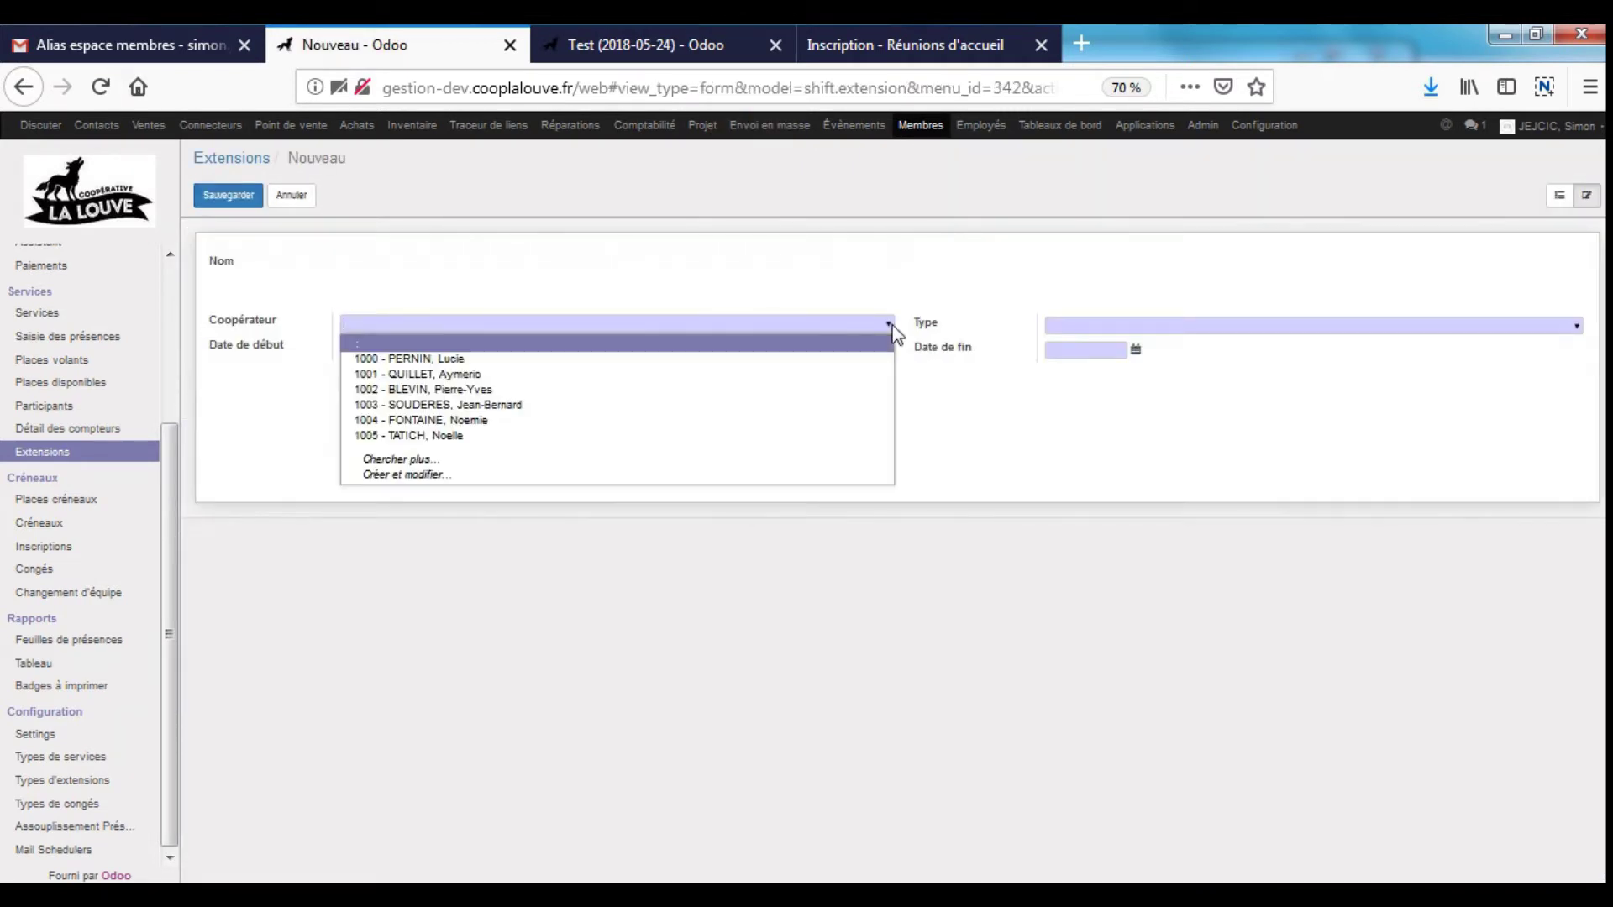
click(804, 418)
click(1245, 325)
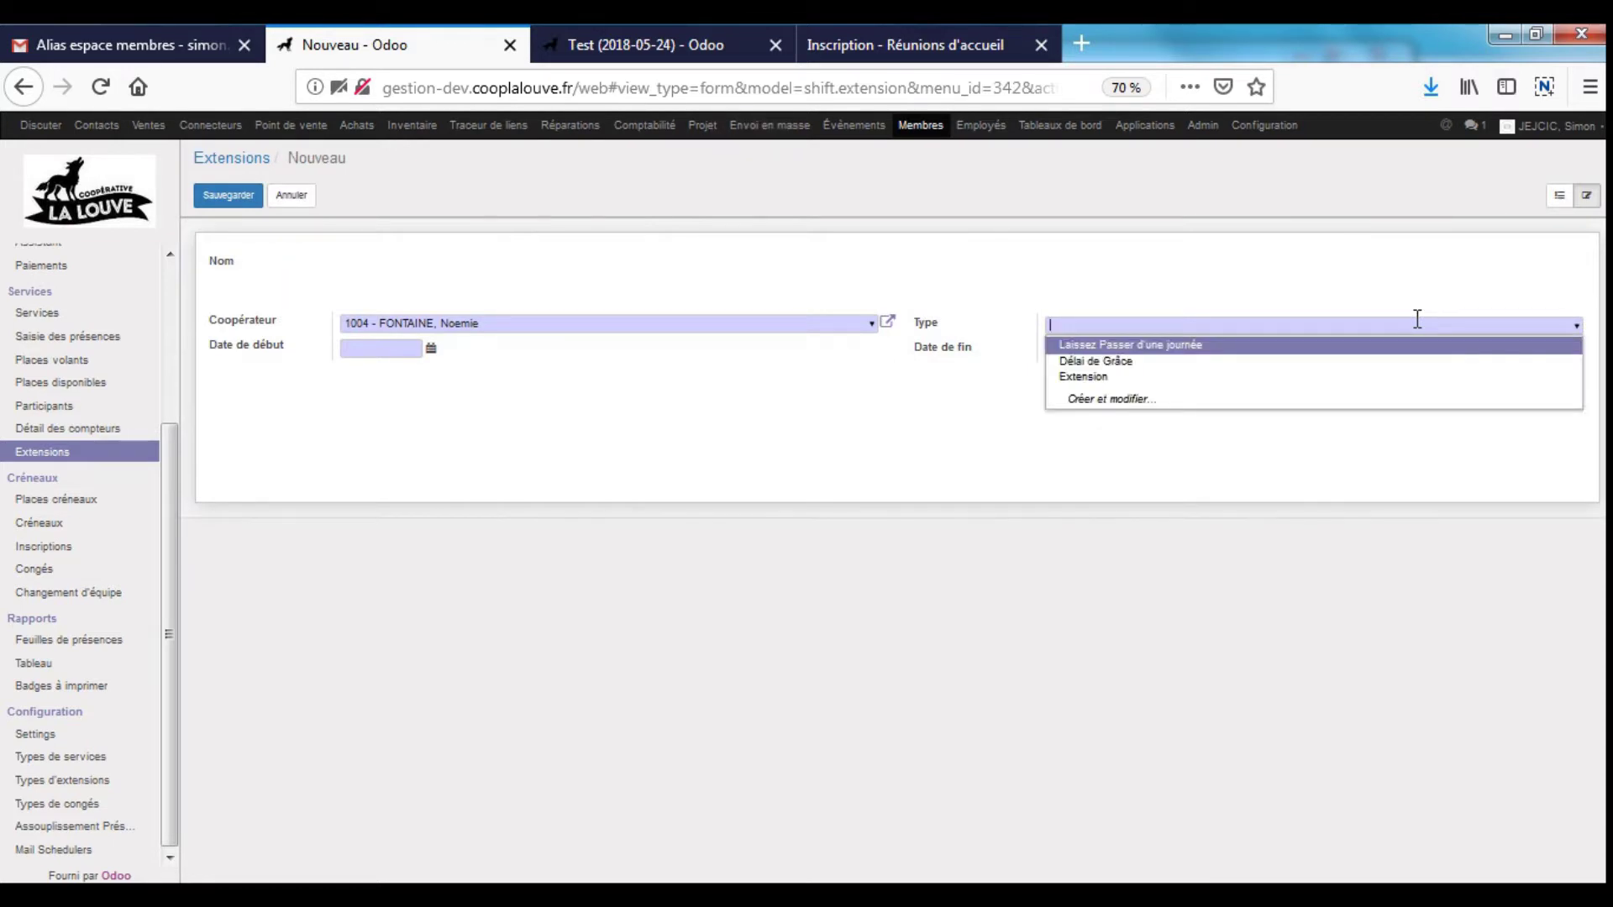
key(Down)
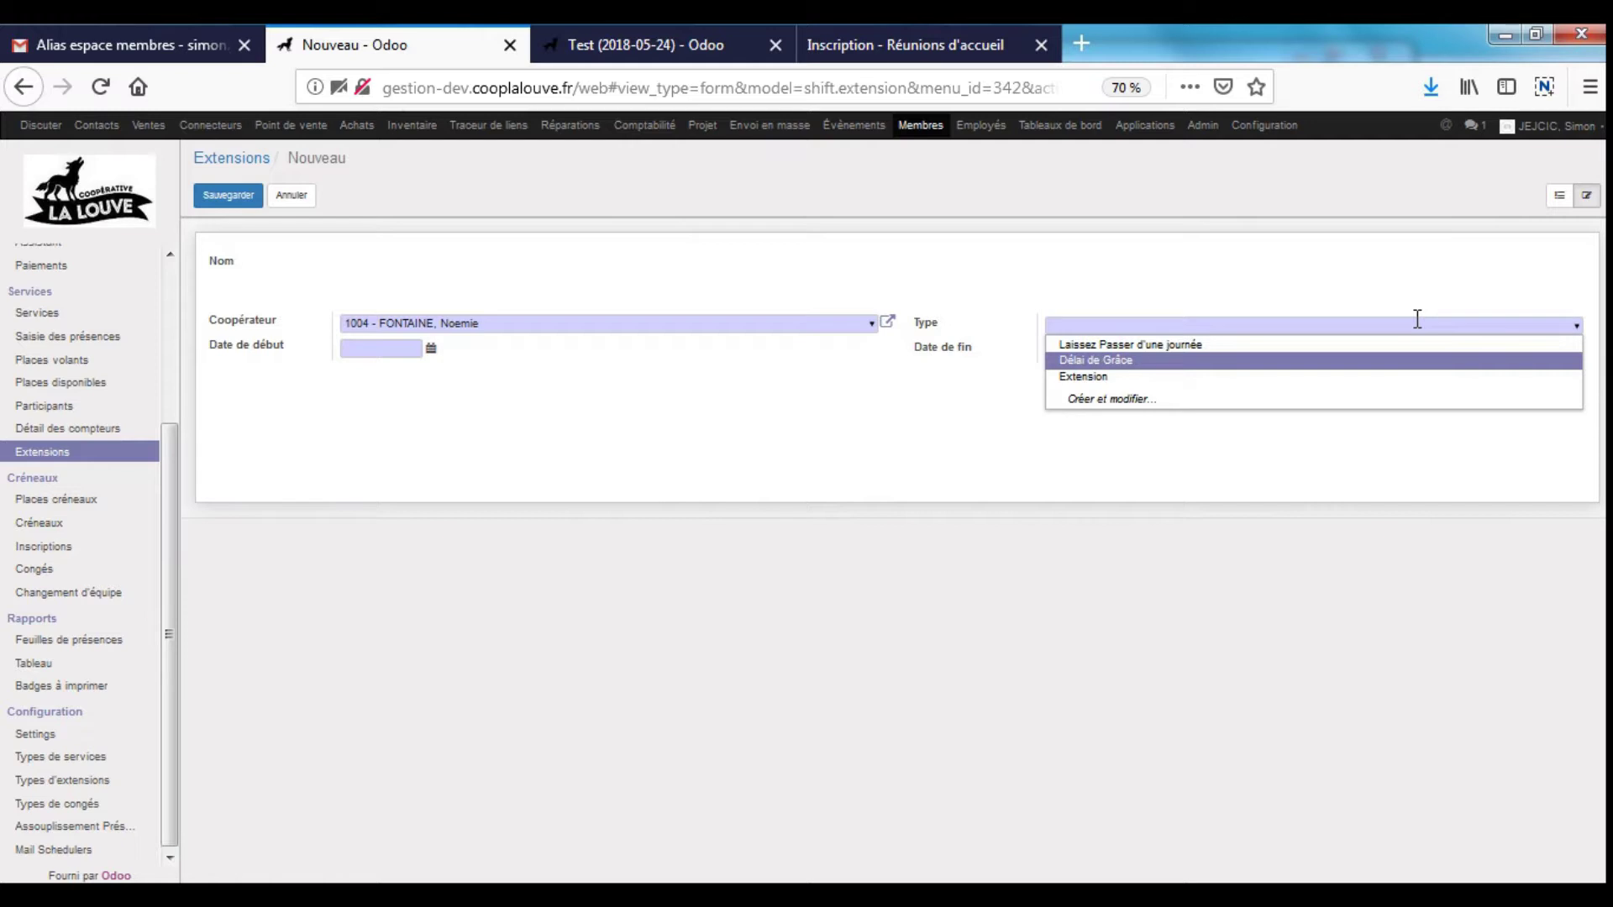
key(Up)
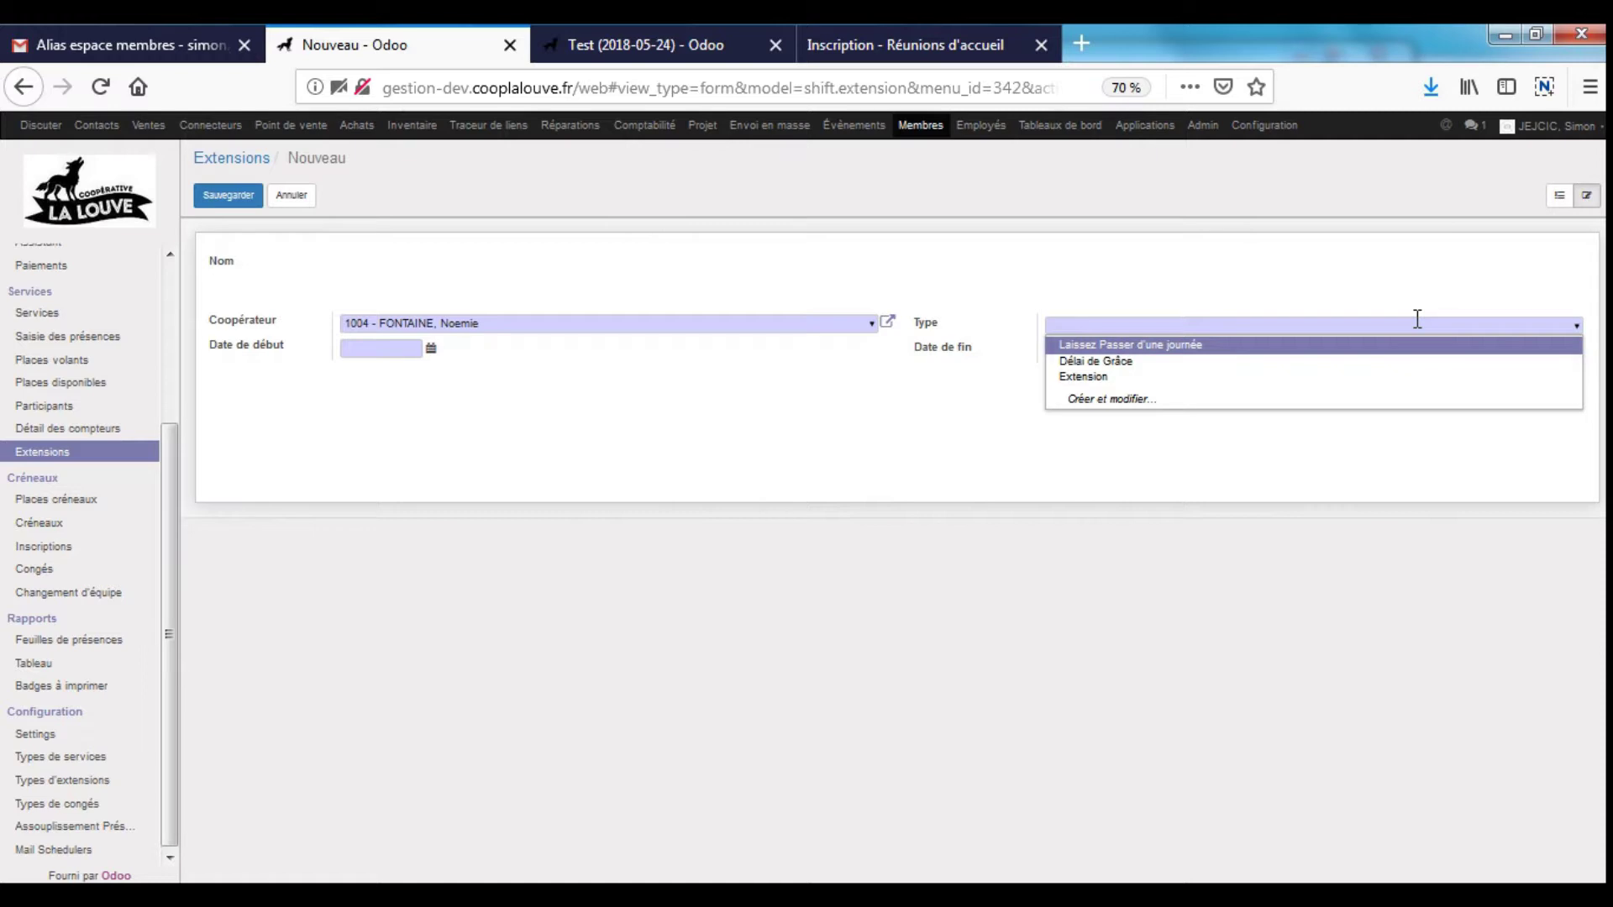
key(Down)
key(Down)
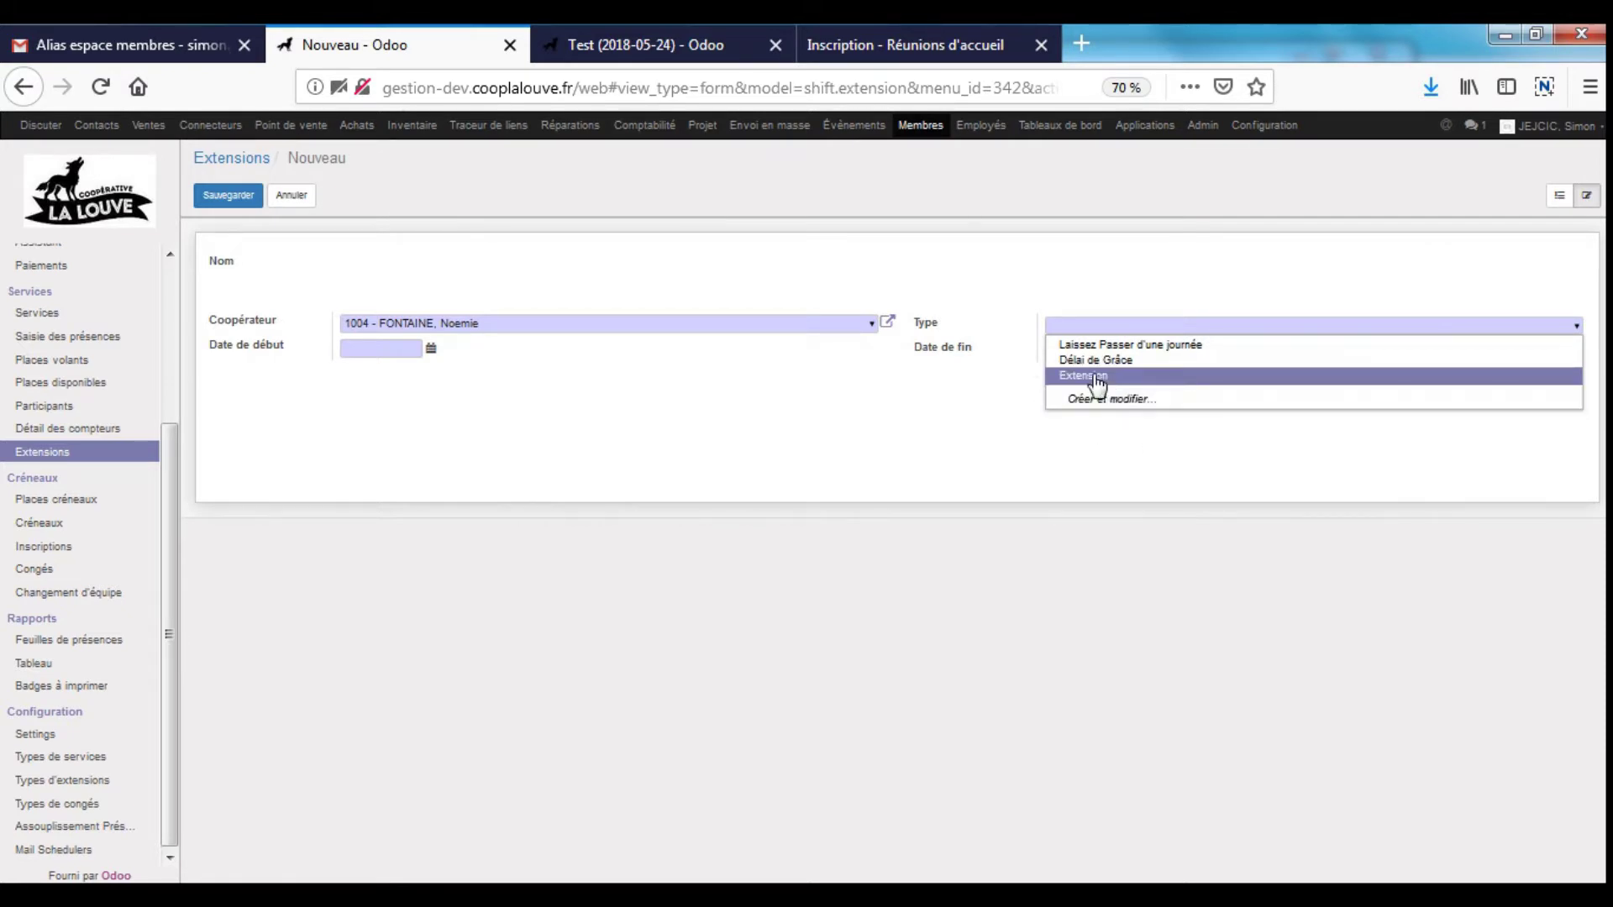
click(1155, 378)
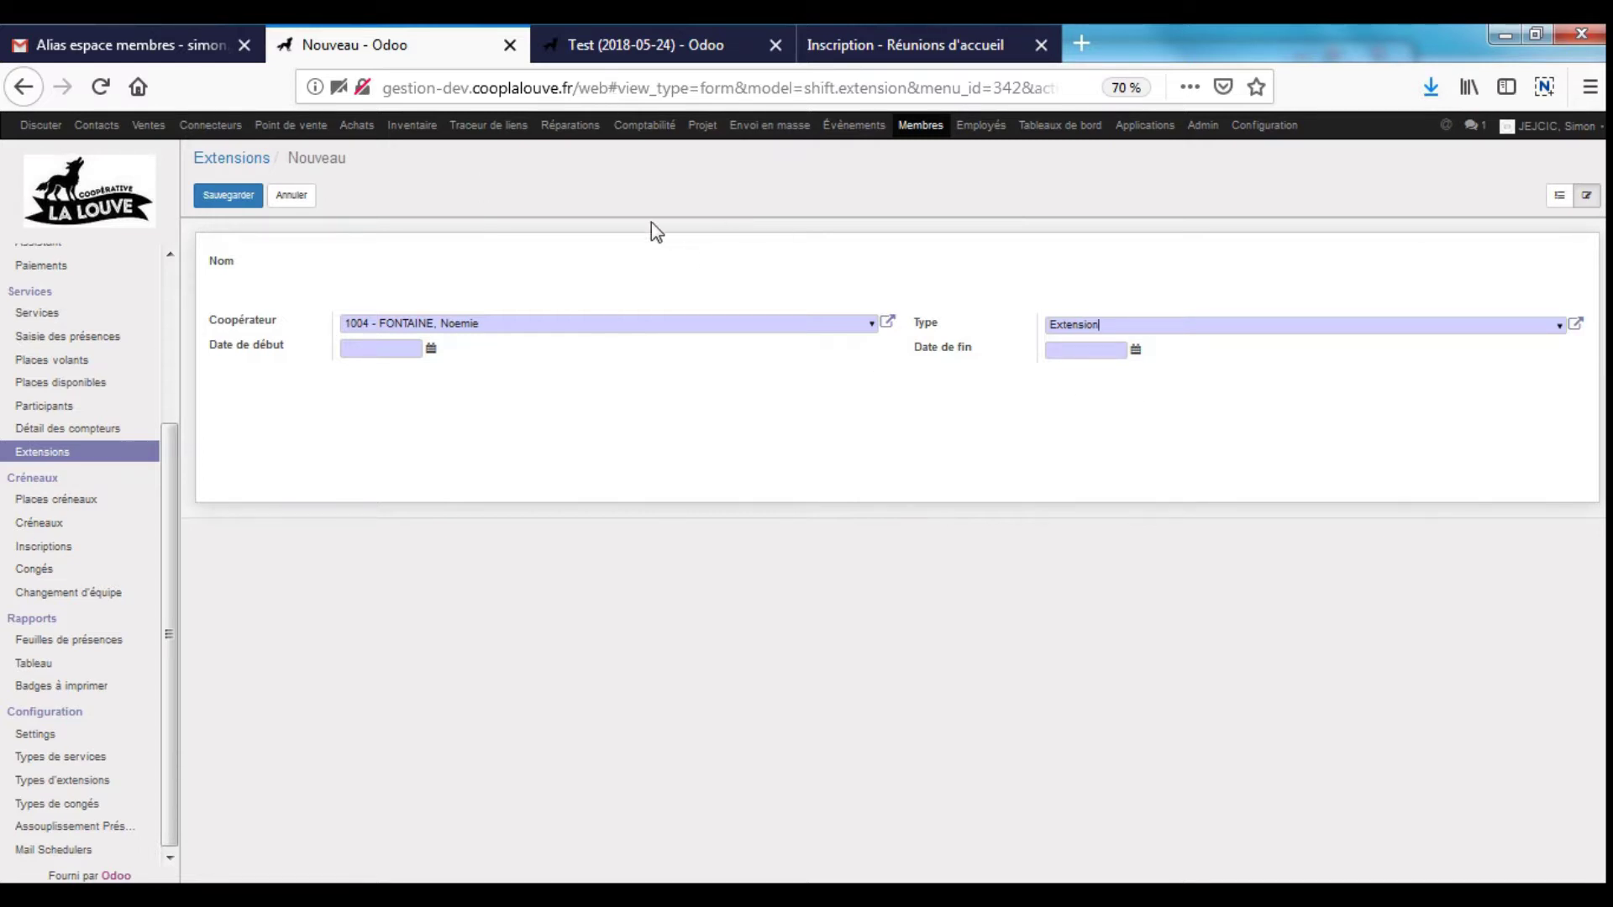
click(294, 197)
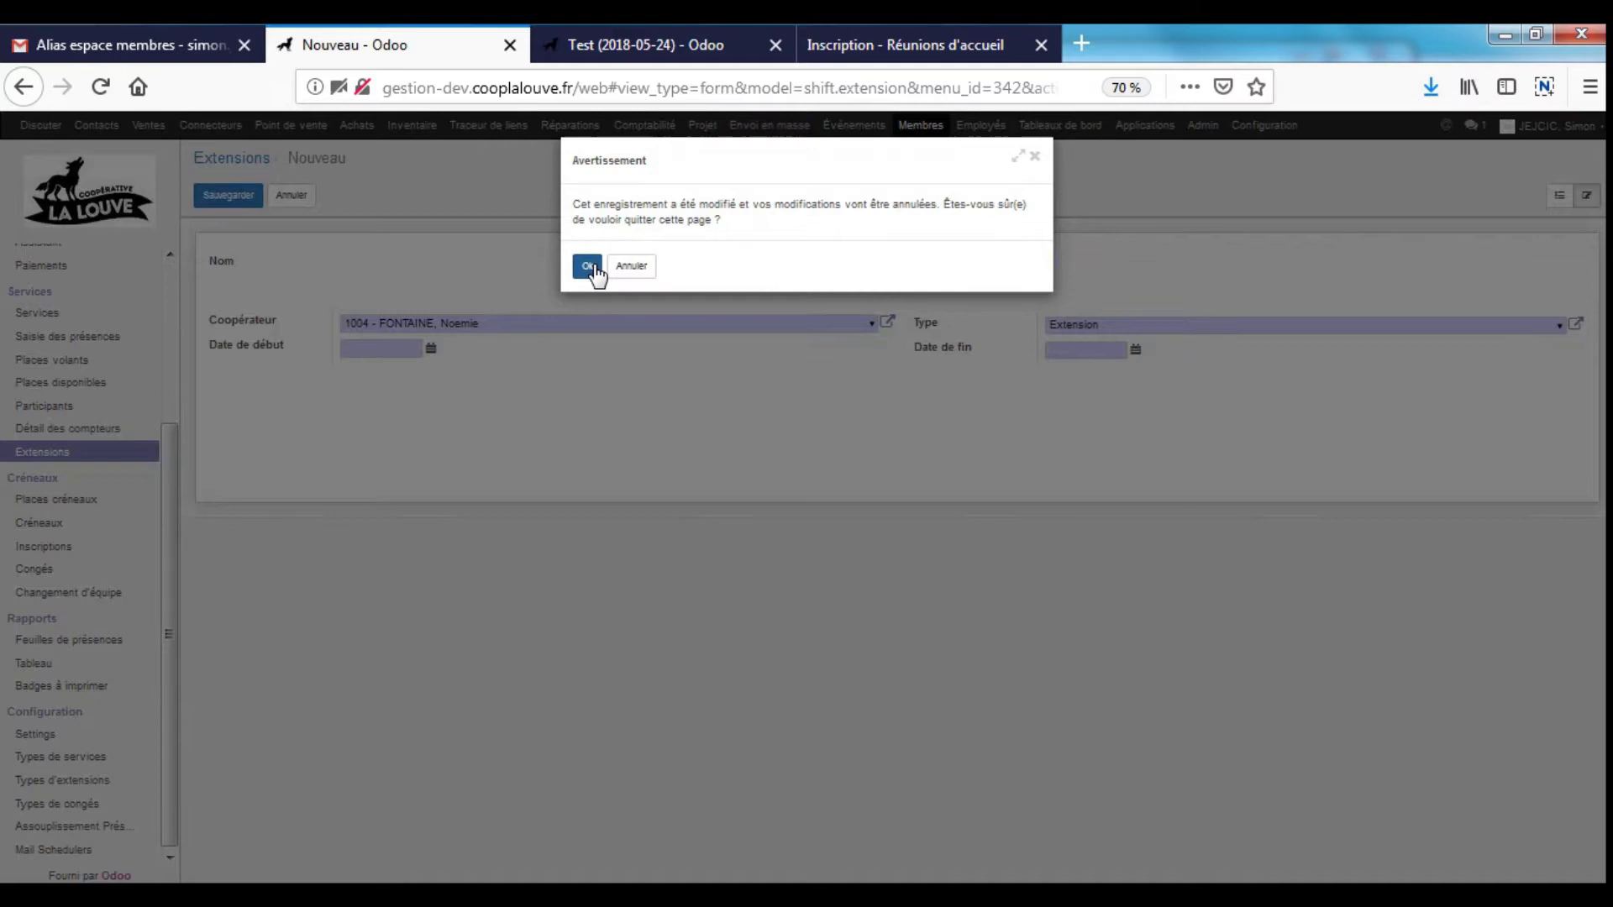
- Discard the draft extension and open the Feuilles de présences report
click(587, 266)
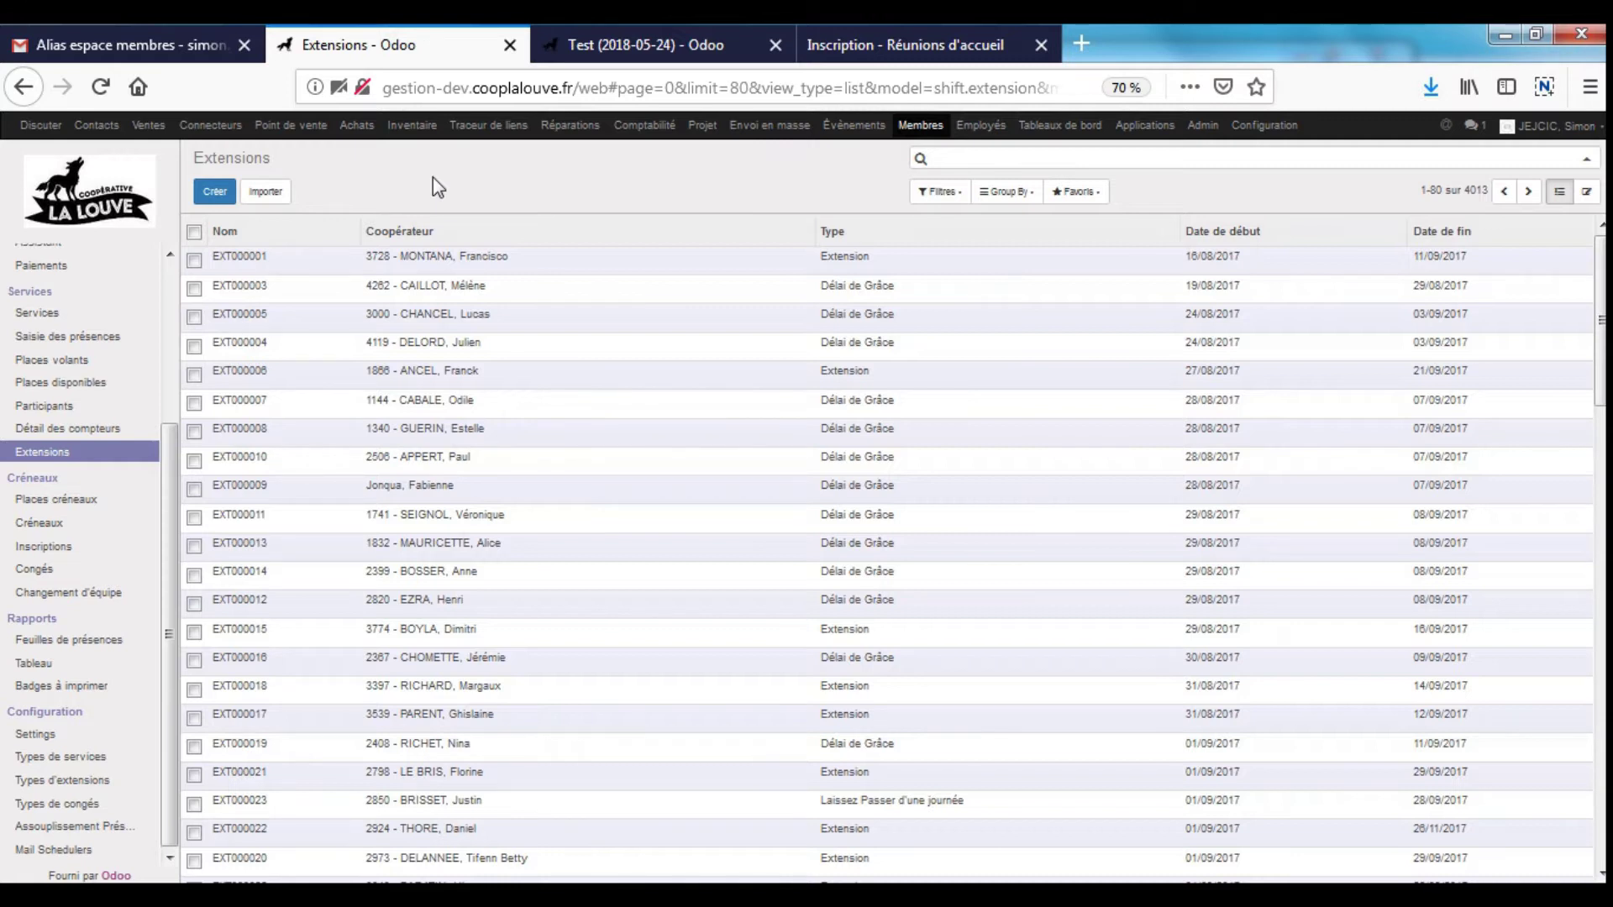
click(99, 647)
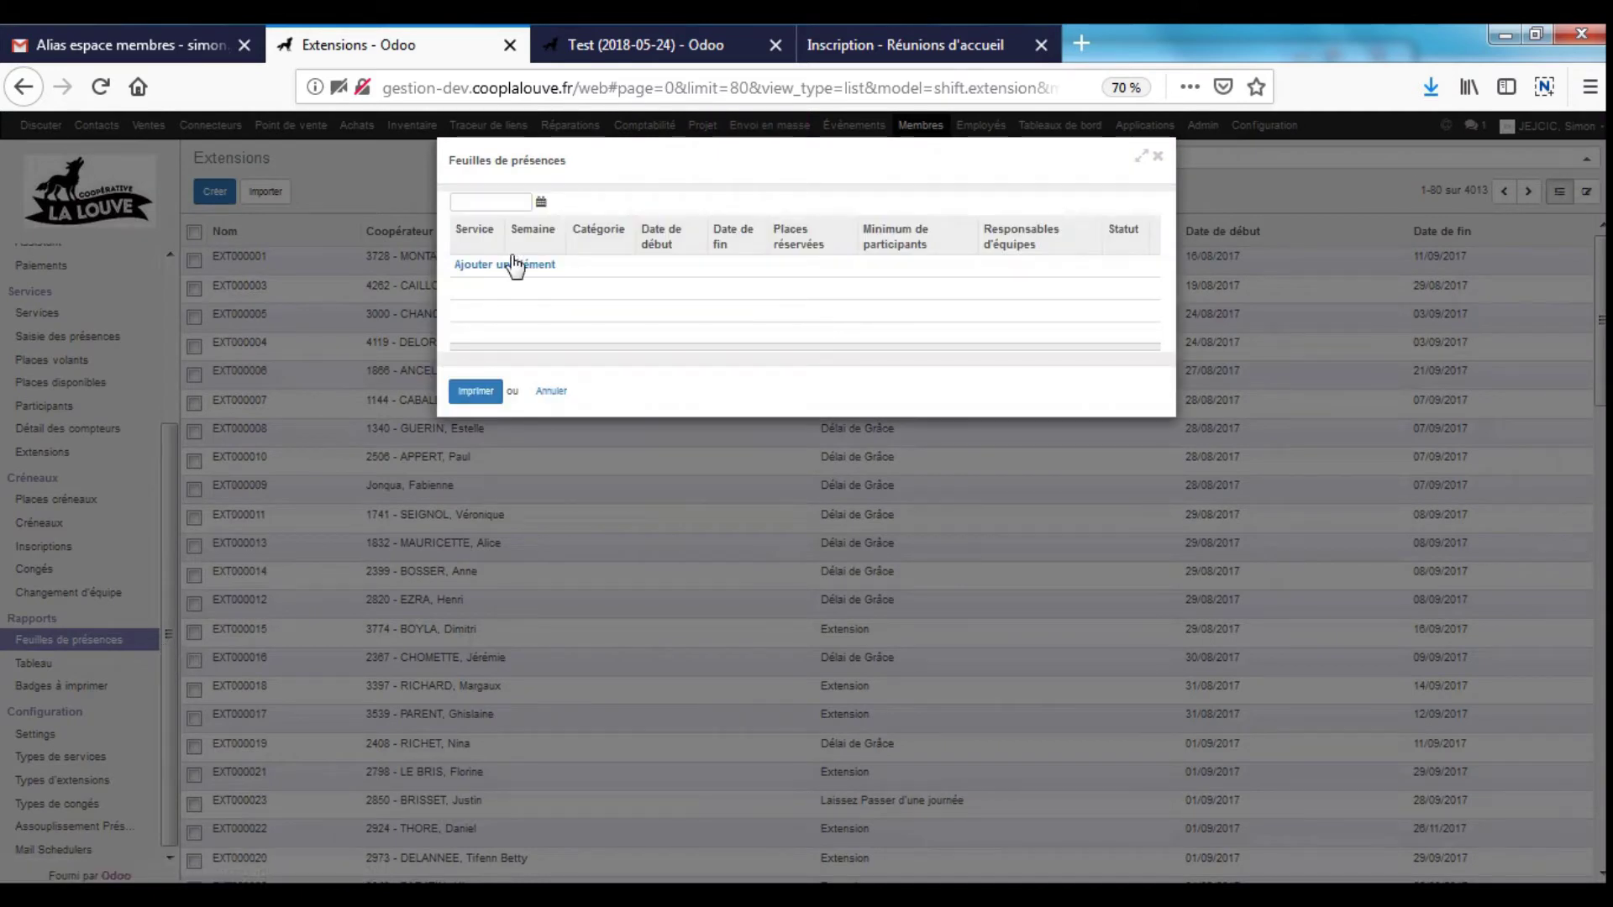
- Print the 14/12/2018 CVen. 06:00 attendance sheet and open Timesheet.pdf in Acrobat Reader
click(492, 201)
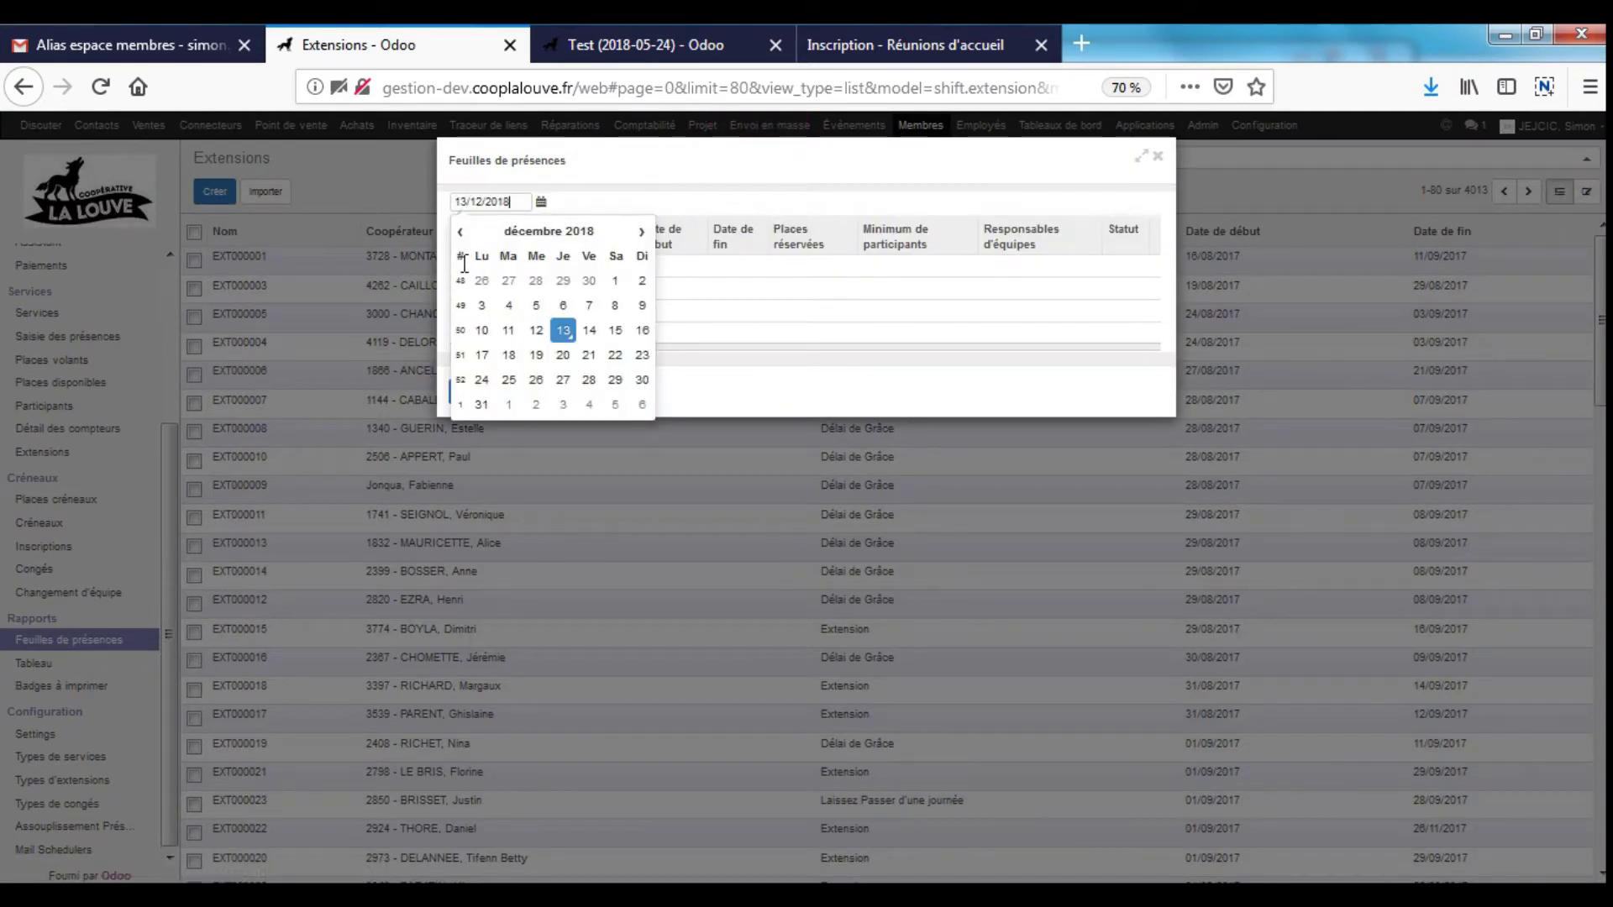
click(589, 330)
click(500, 265)
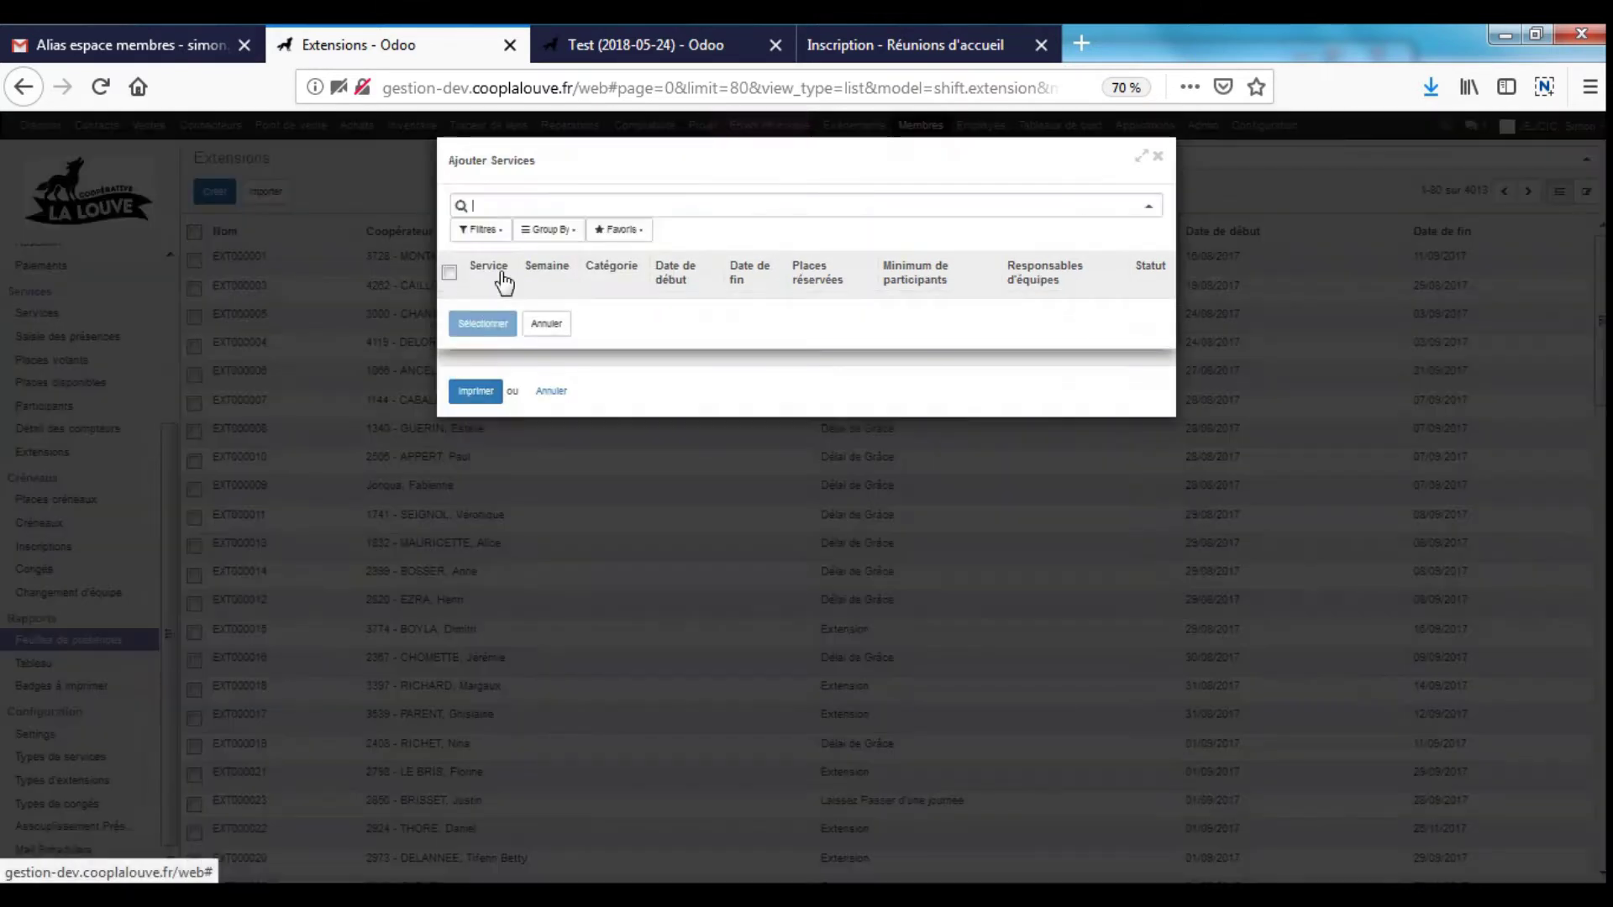
click(528, 308)
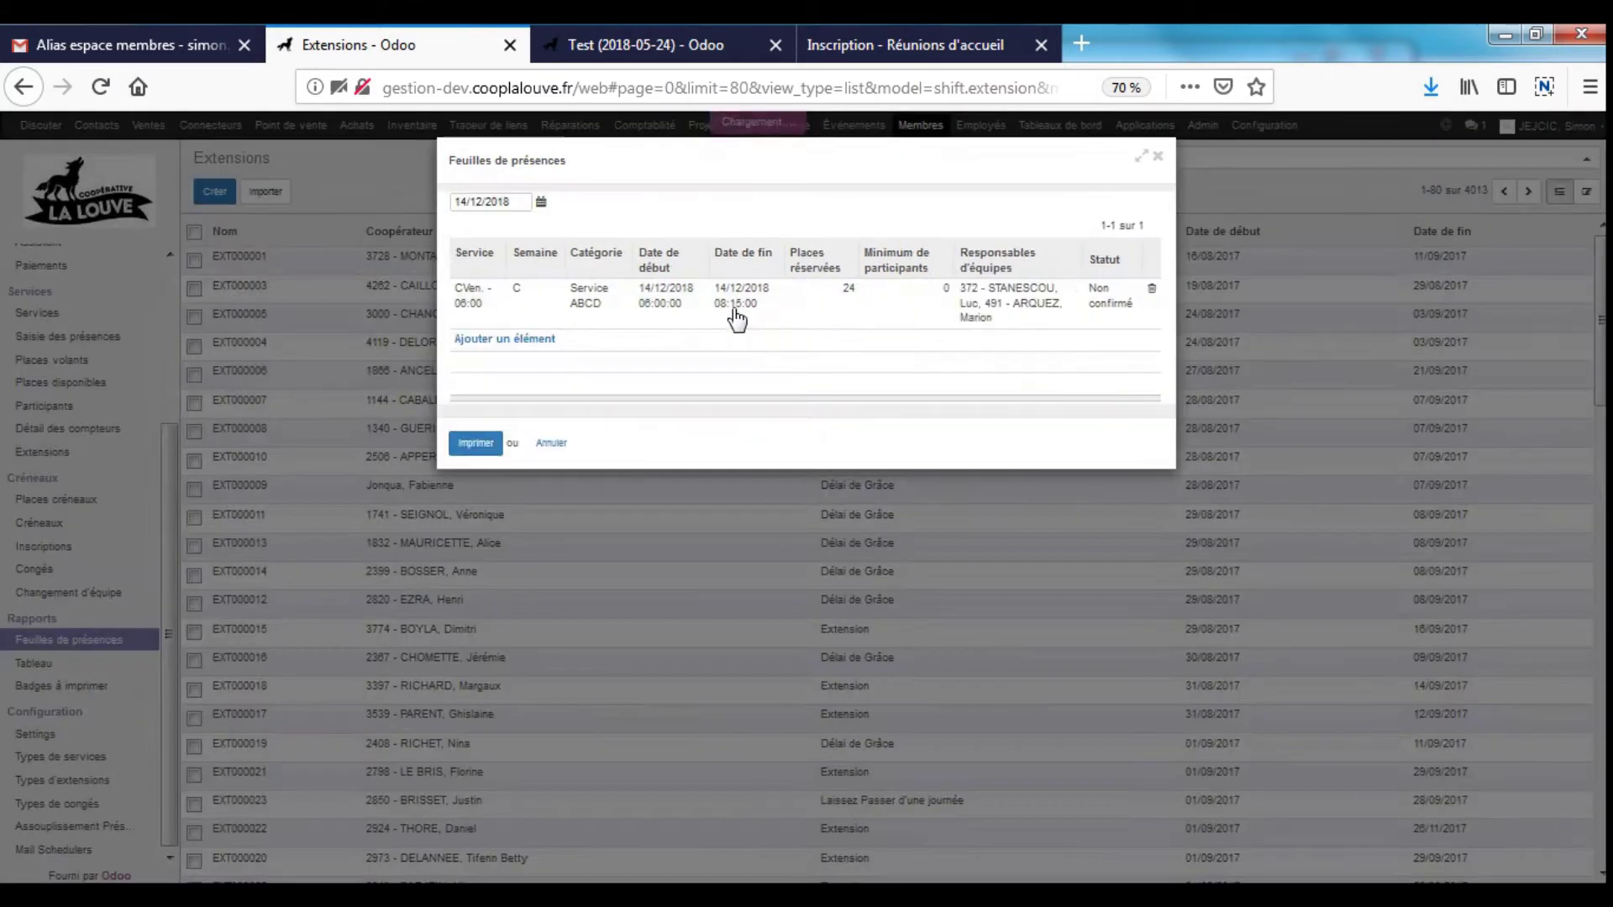
click(485, 447)
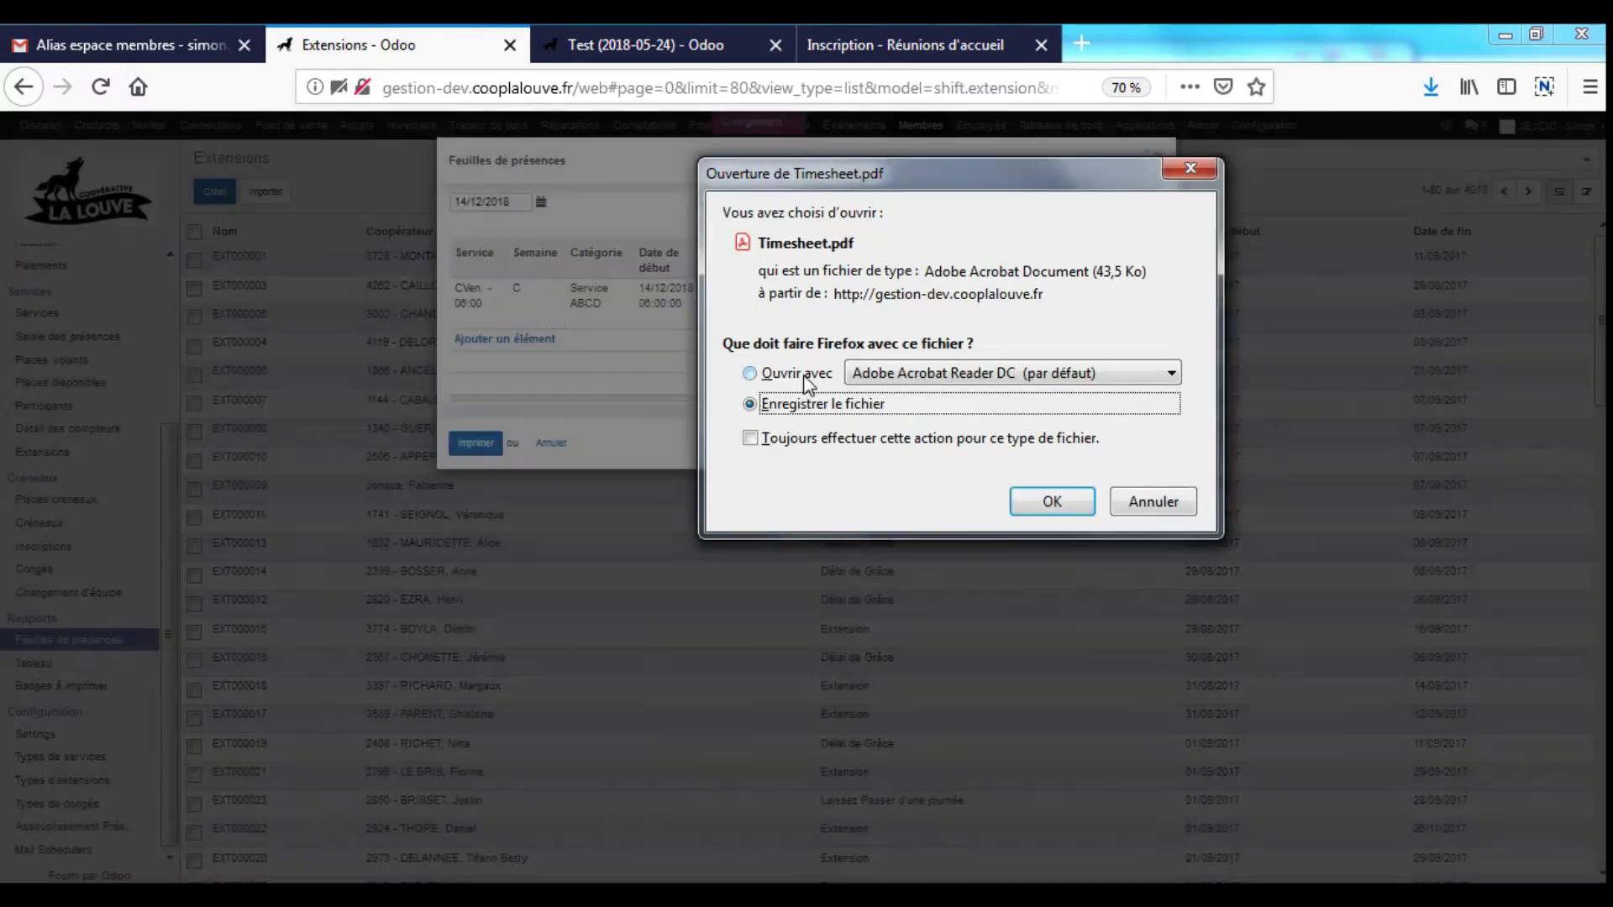
click(798, 373)
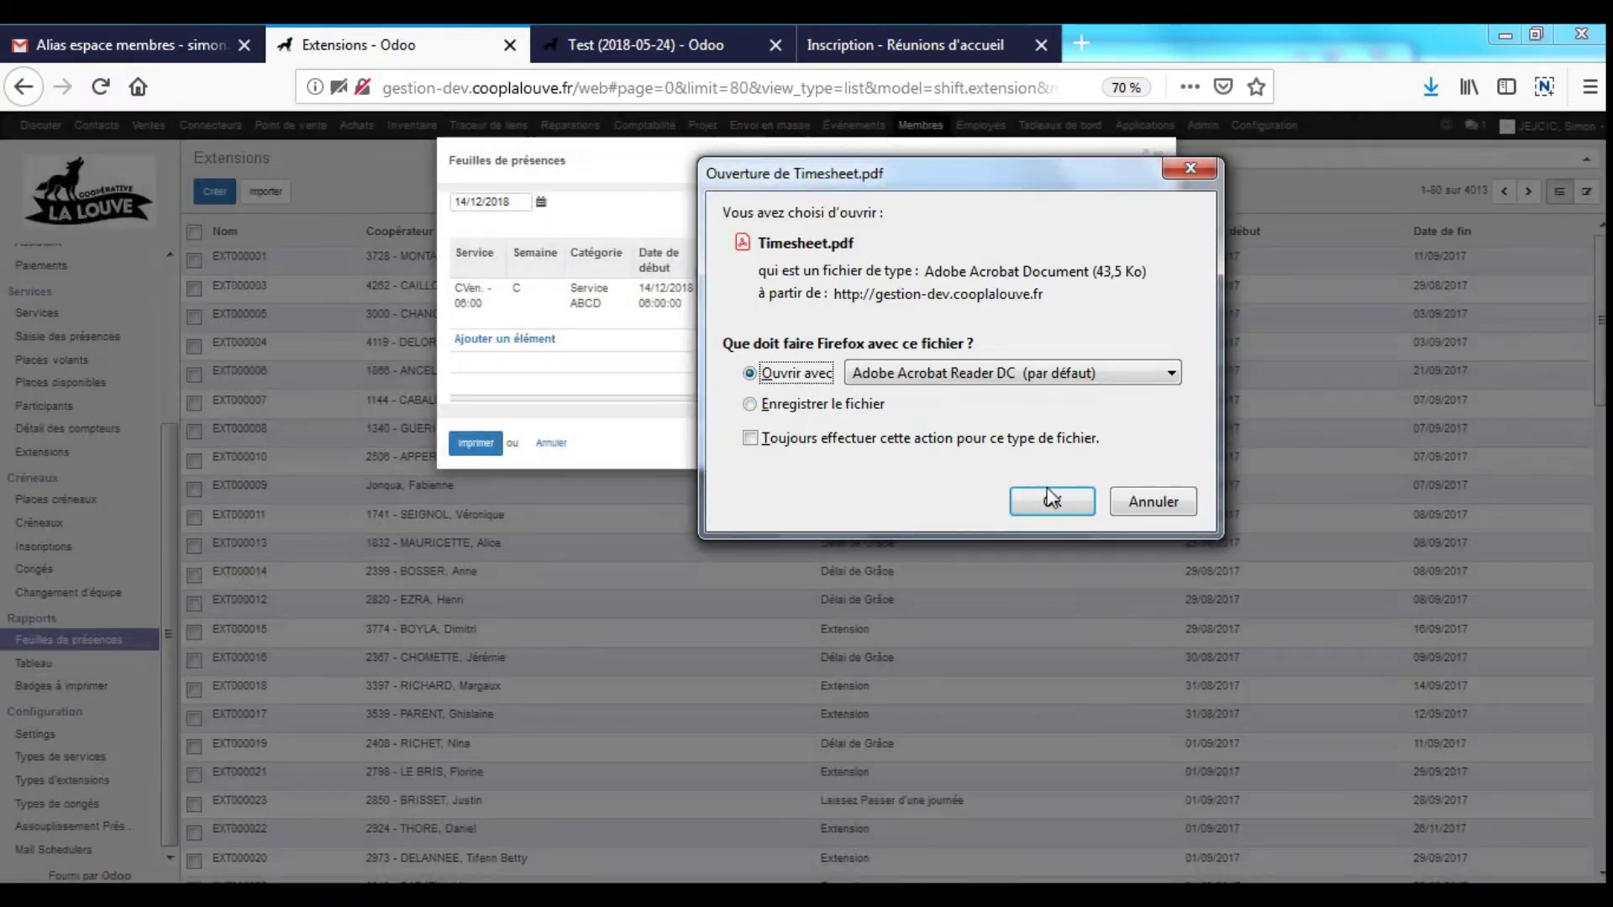
click(1050, 501)
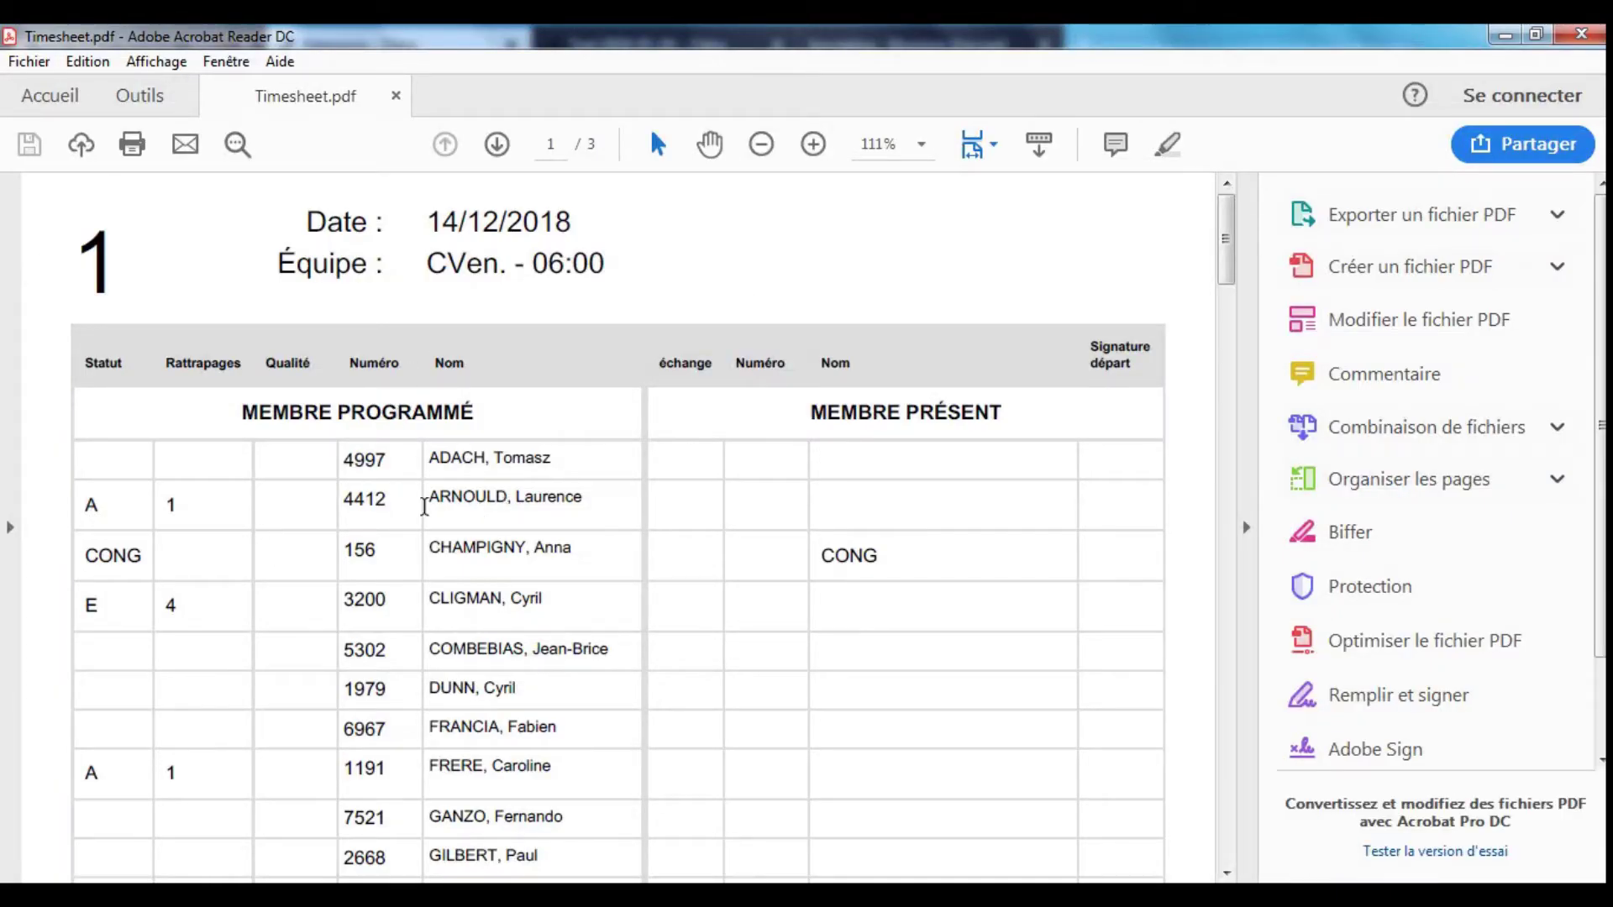
- Review the timesheet, pointing out the CONG status, the make-up count of 4 and CRDO quality
scroll(501, 470, down, 3)
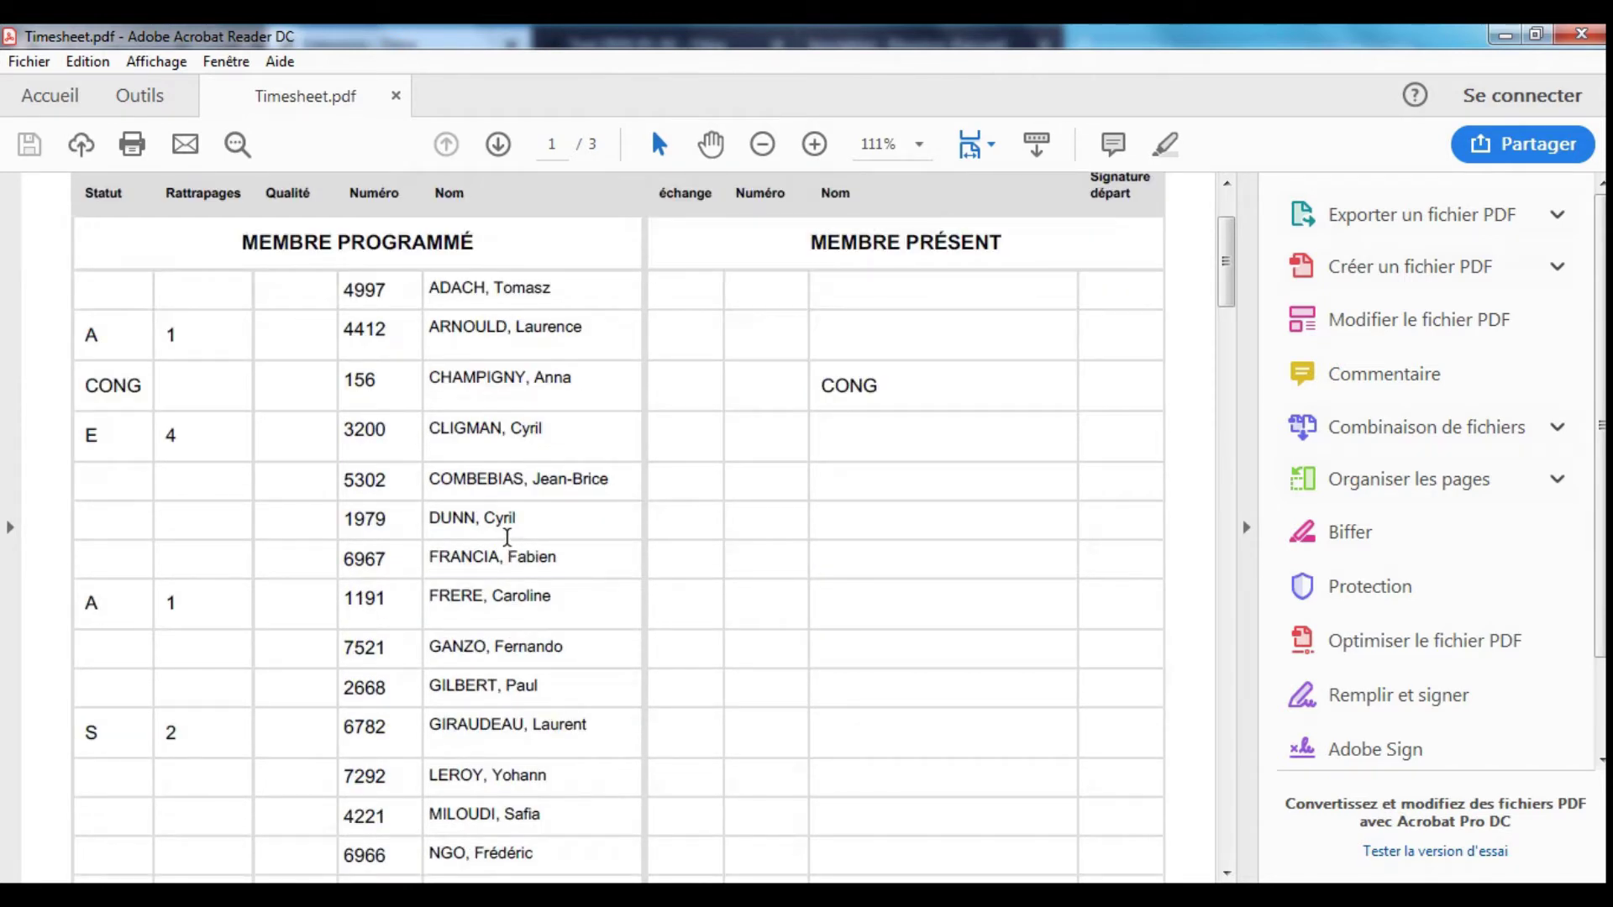
double_click(106, 385)
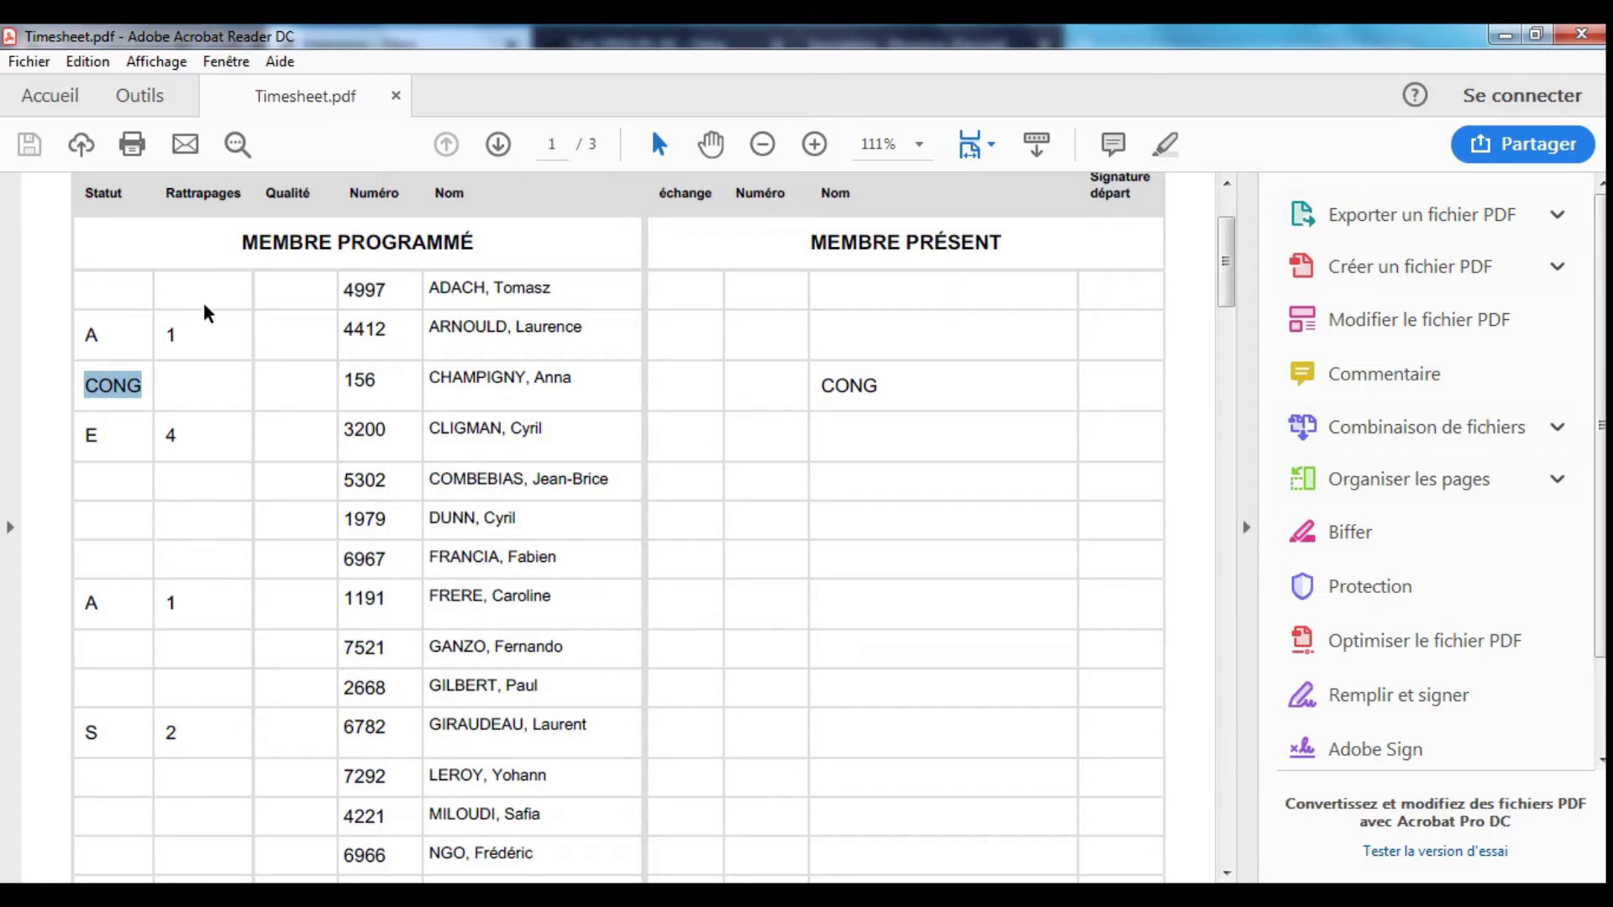
scroll(197, 373, down, 1)
click(195, 382)
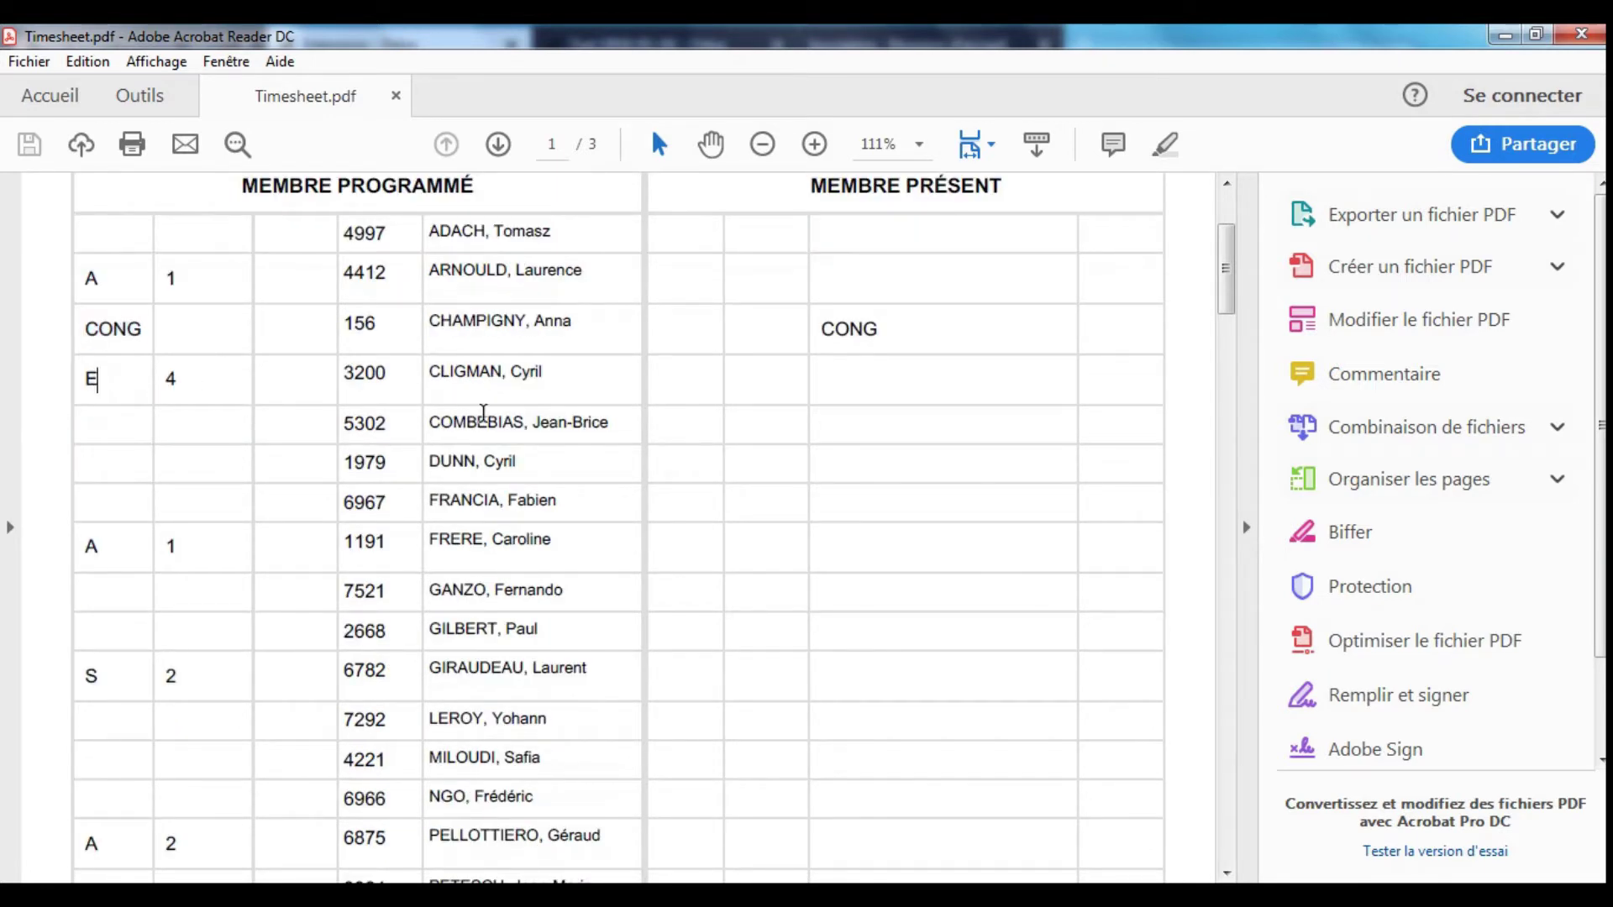
scroll(479, 414, up, 2)
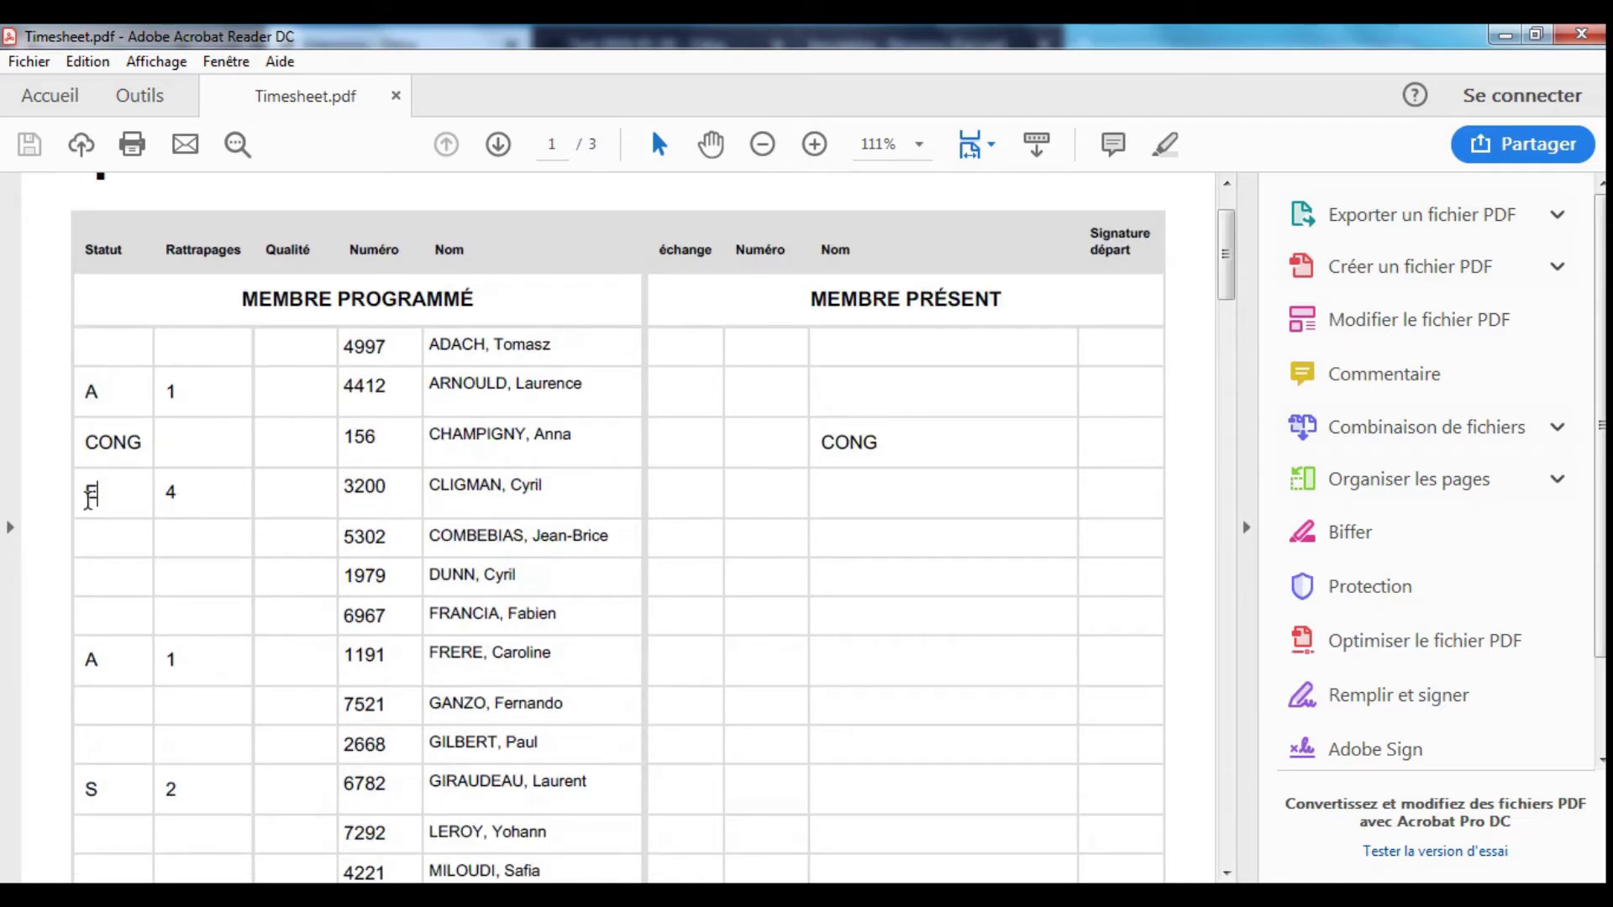
scroll(310, 571, down, 3)
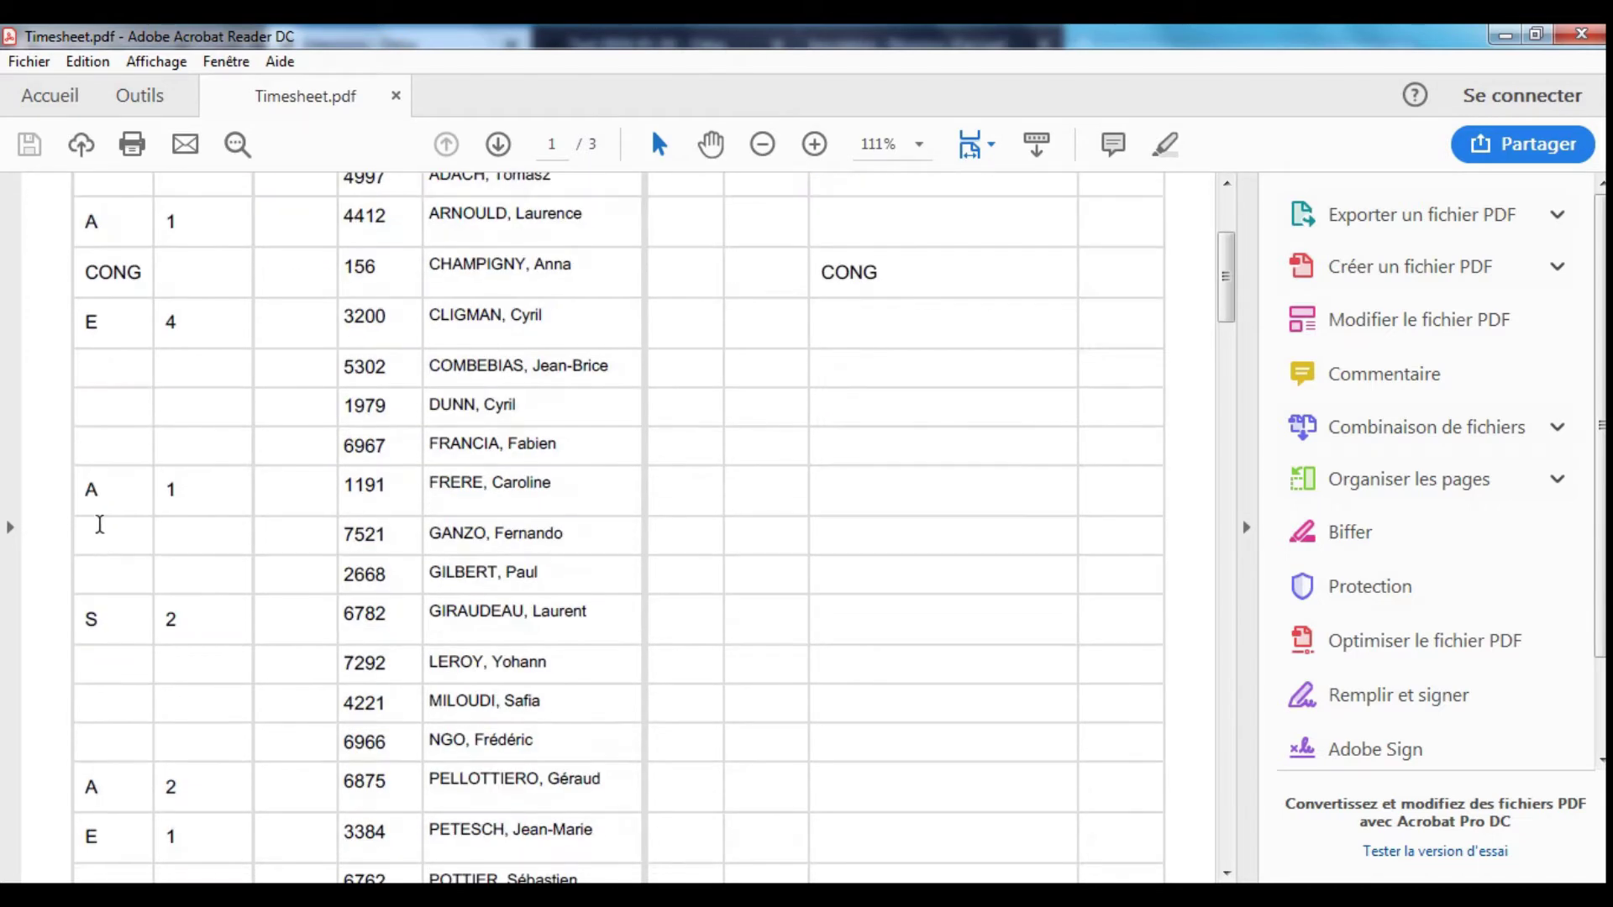
drag(46, 492, 101, 494)
scroll(176, 541, down, 5)
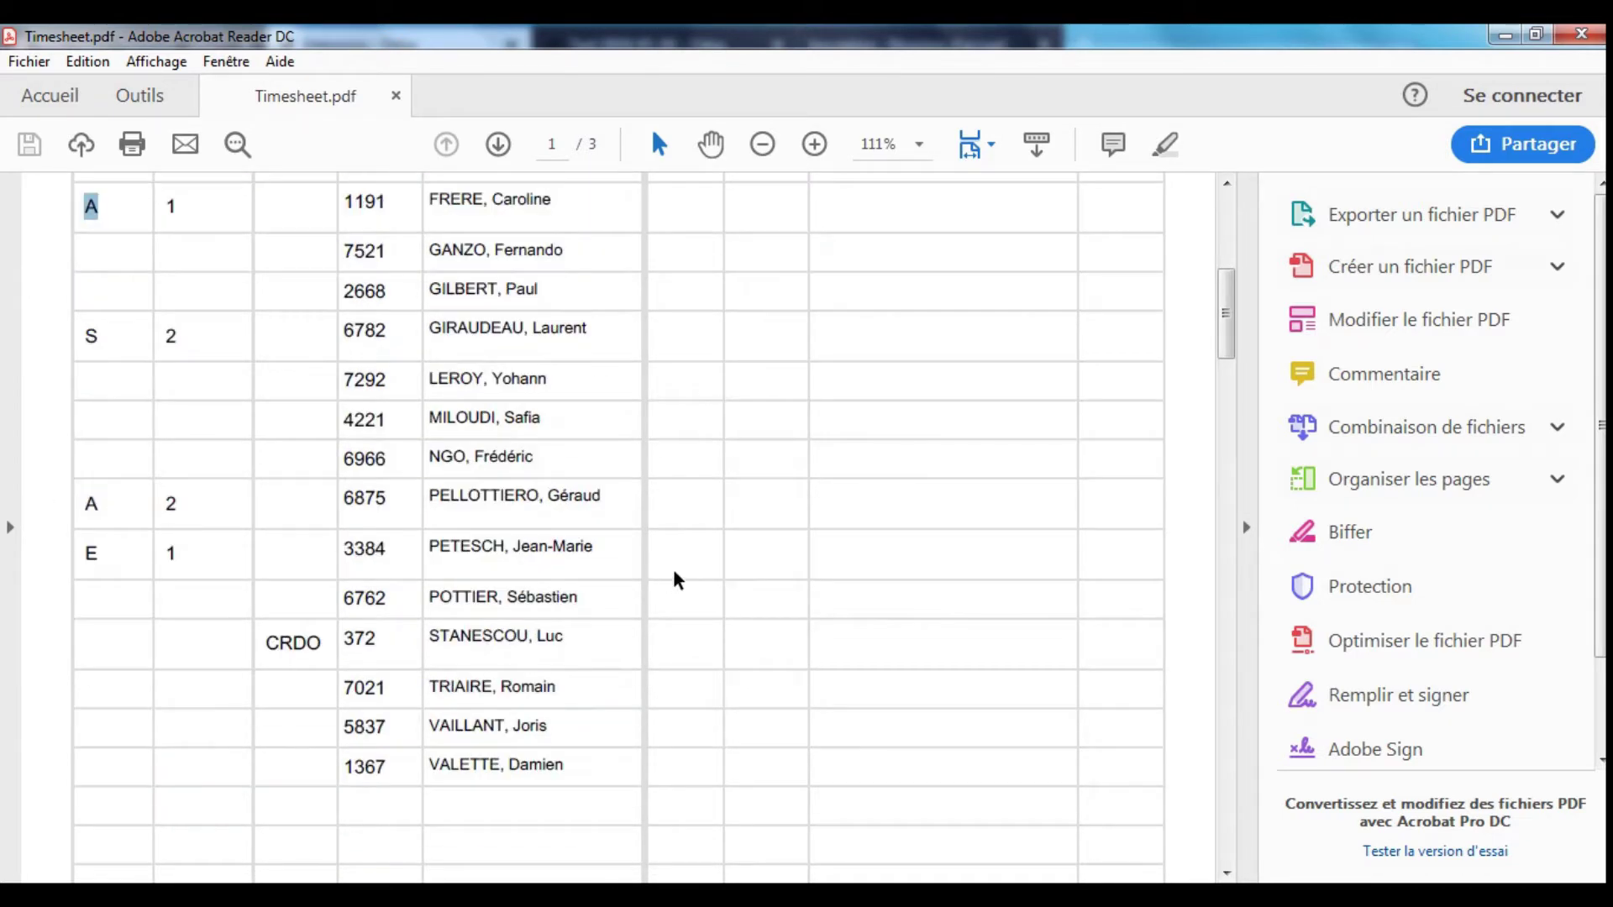
scroll(691, 525, down, 7)
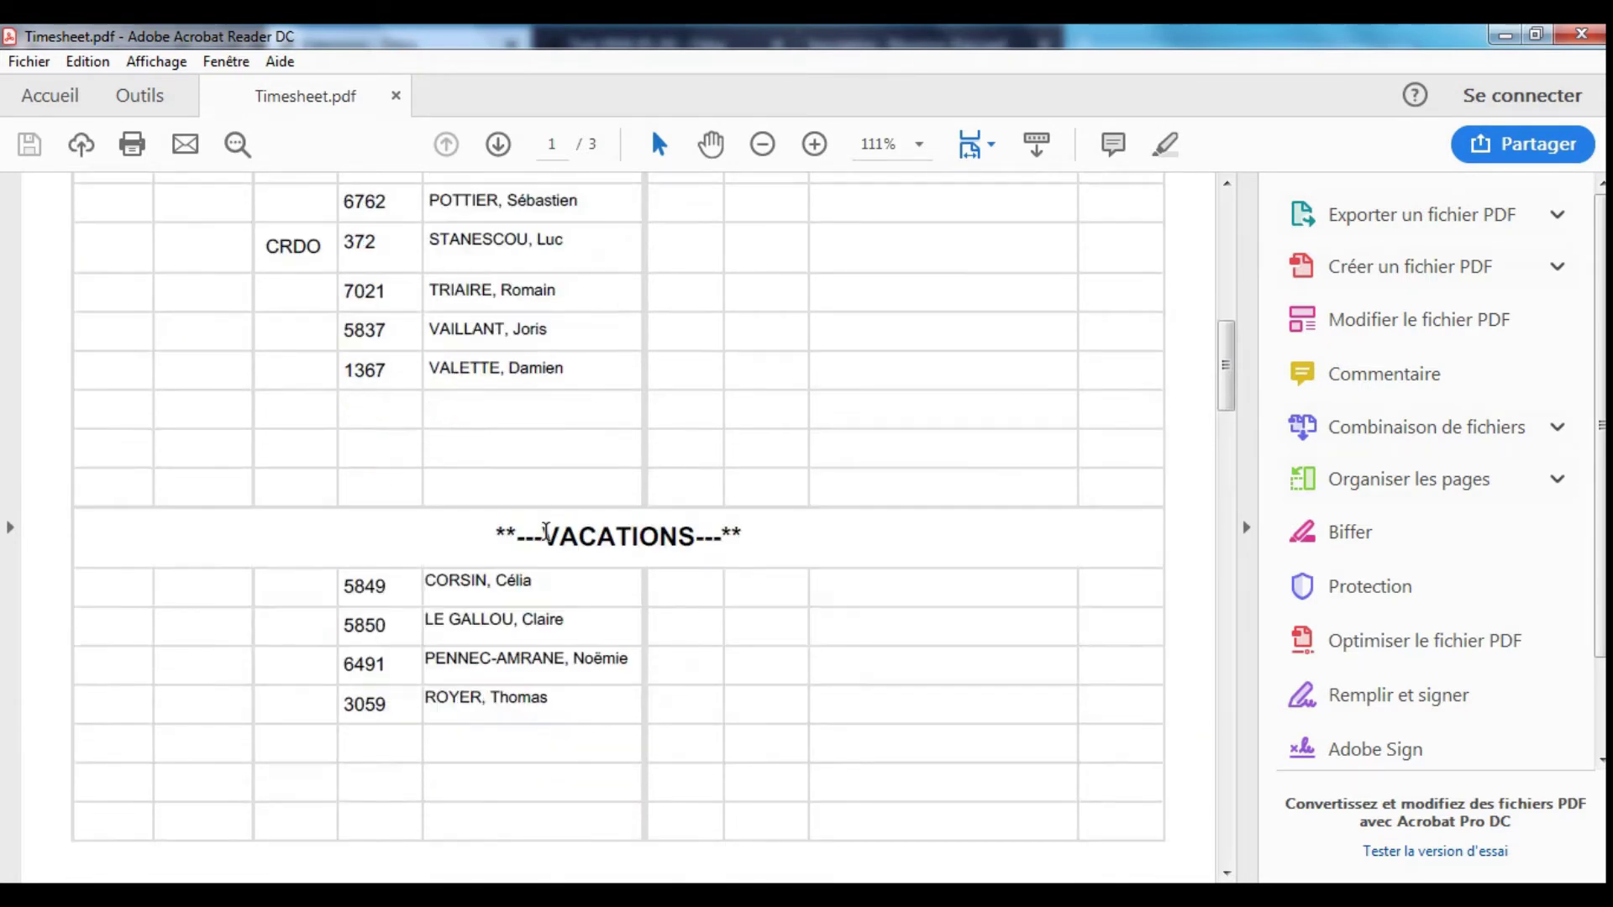
double_click(296, 241)
- Finish reading the timesheet, then back in Odoo close the sheet dialog and bring up the Tableau options
scroll(779, 395, up, 15)
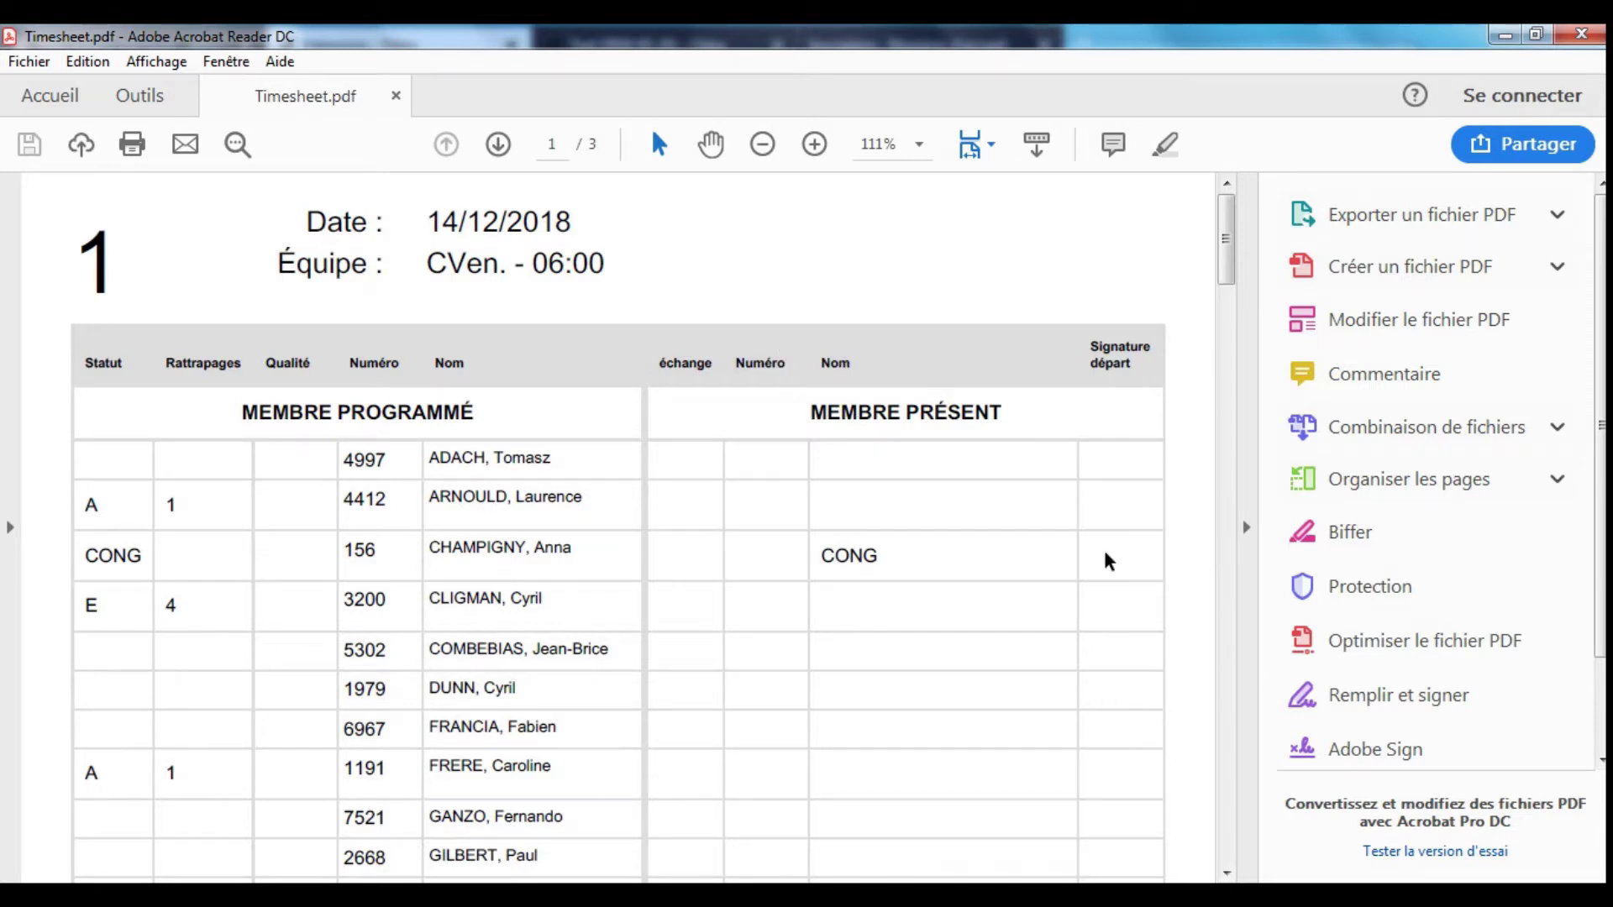
scroll(965, 568, down, 5)
scroll(867, 565, down, 5)
scroll(867, 552, down, 5)
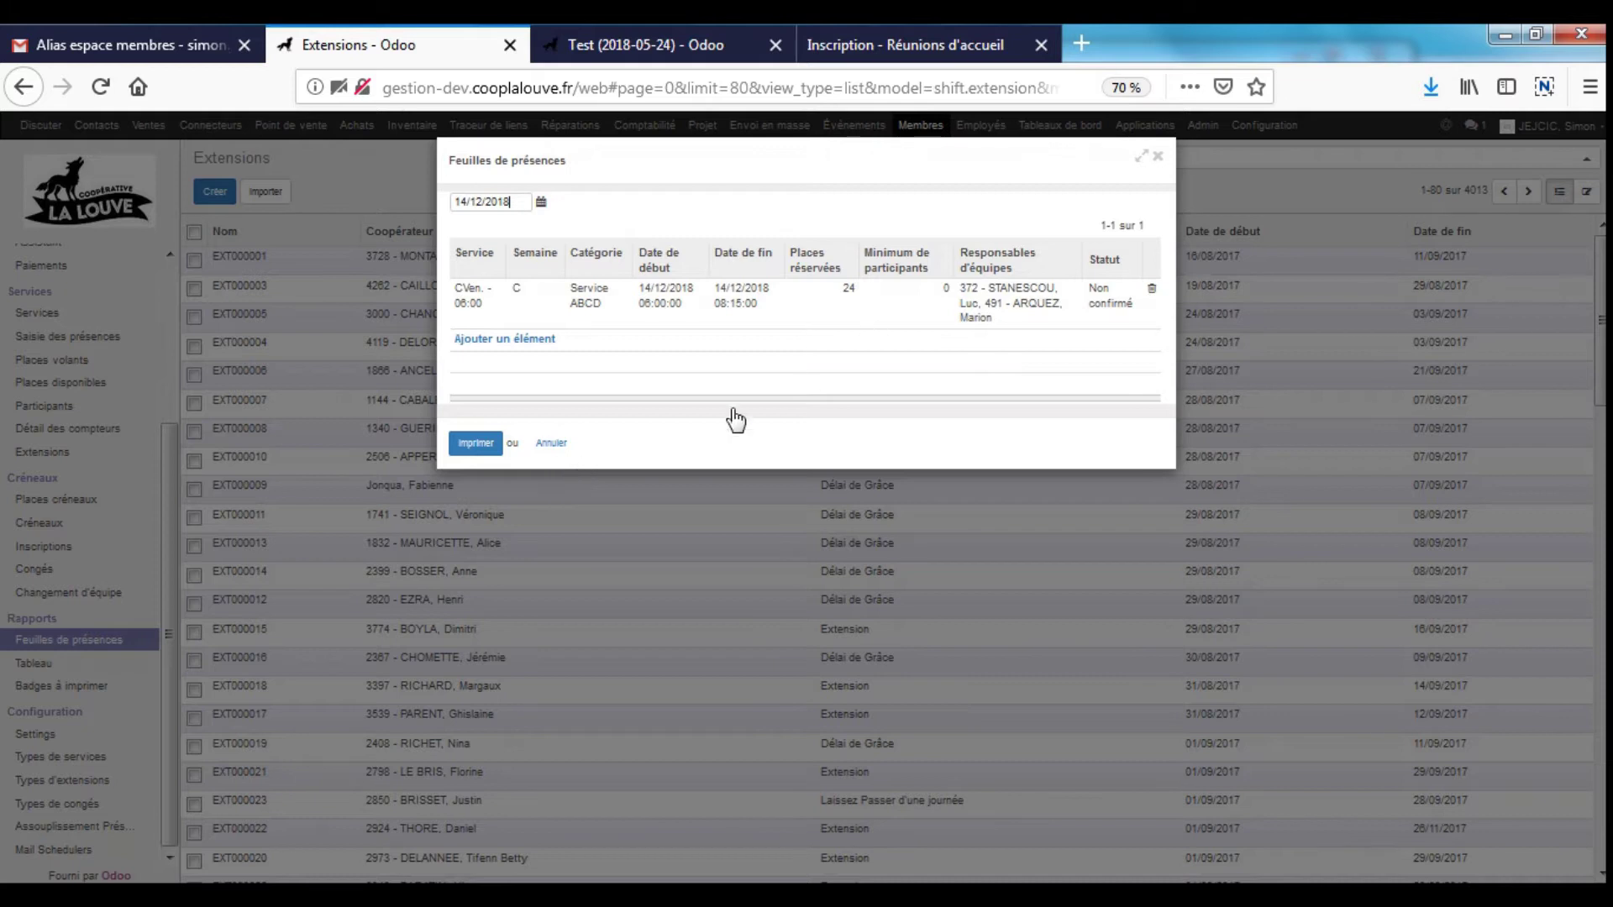
click(556, 443)
click(52, 664)
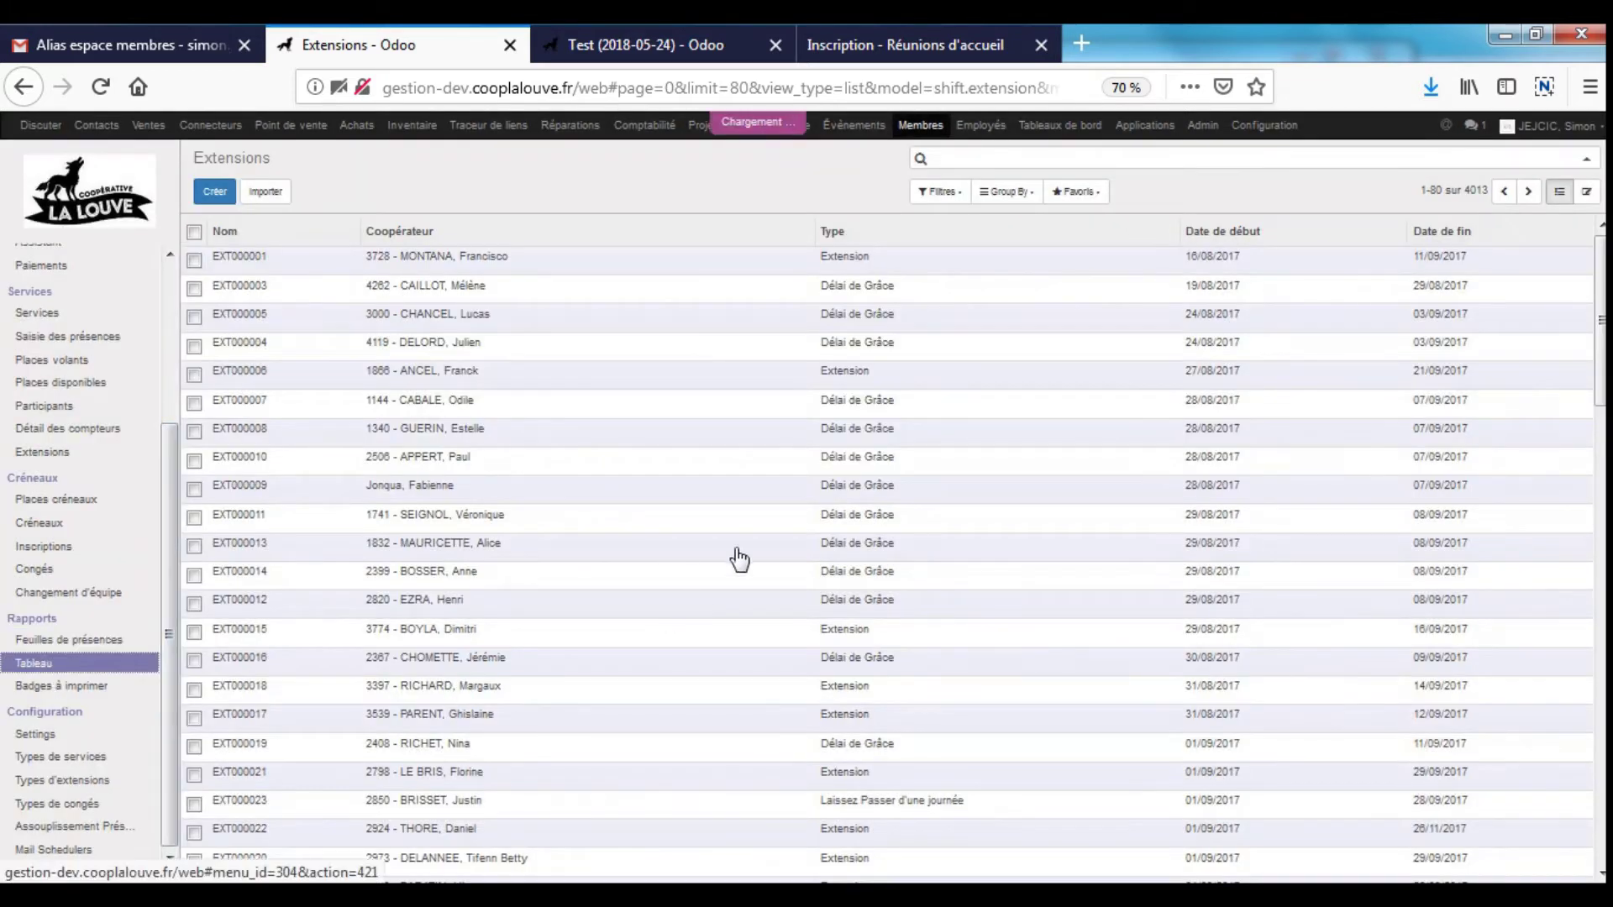
- Generate the Tuesday-only slot chart and open Wall Chart - Template.pdf in Acrobat Reader
click(588, 229)
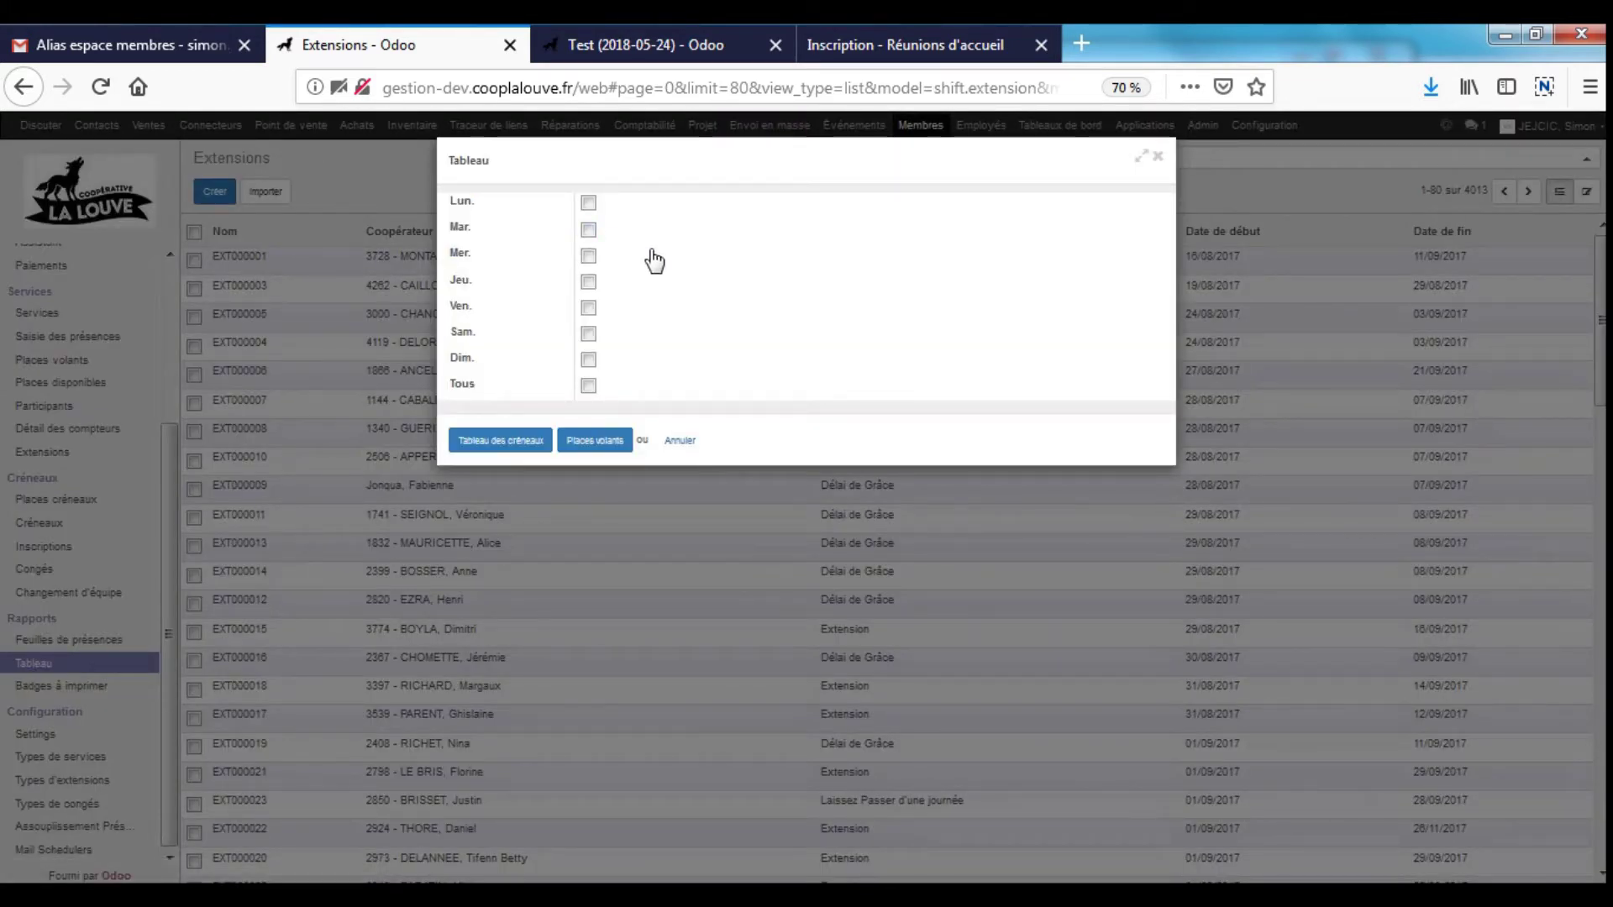
click(531, 452)
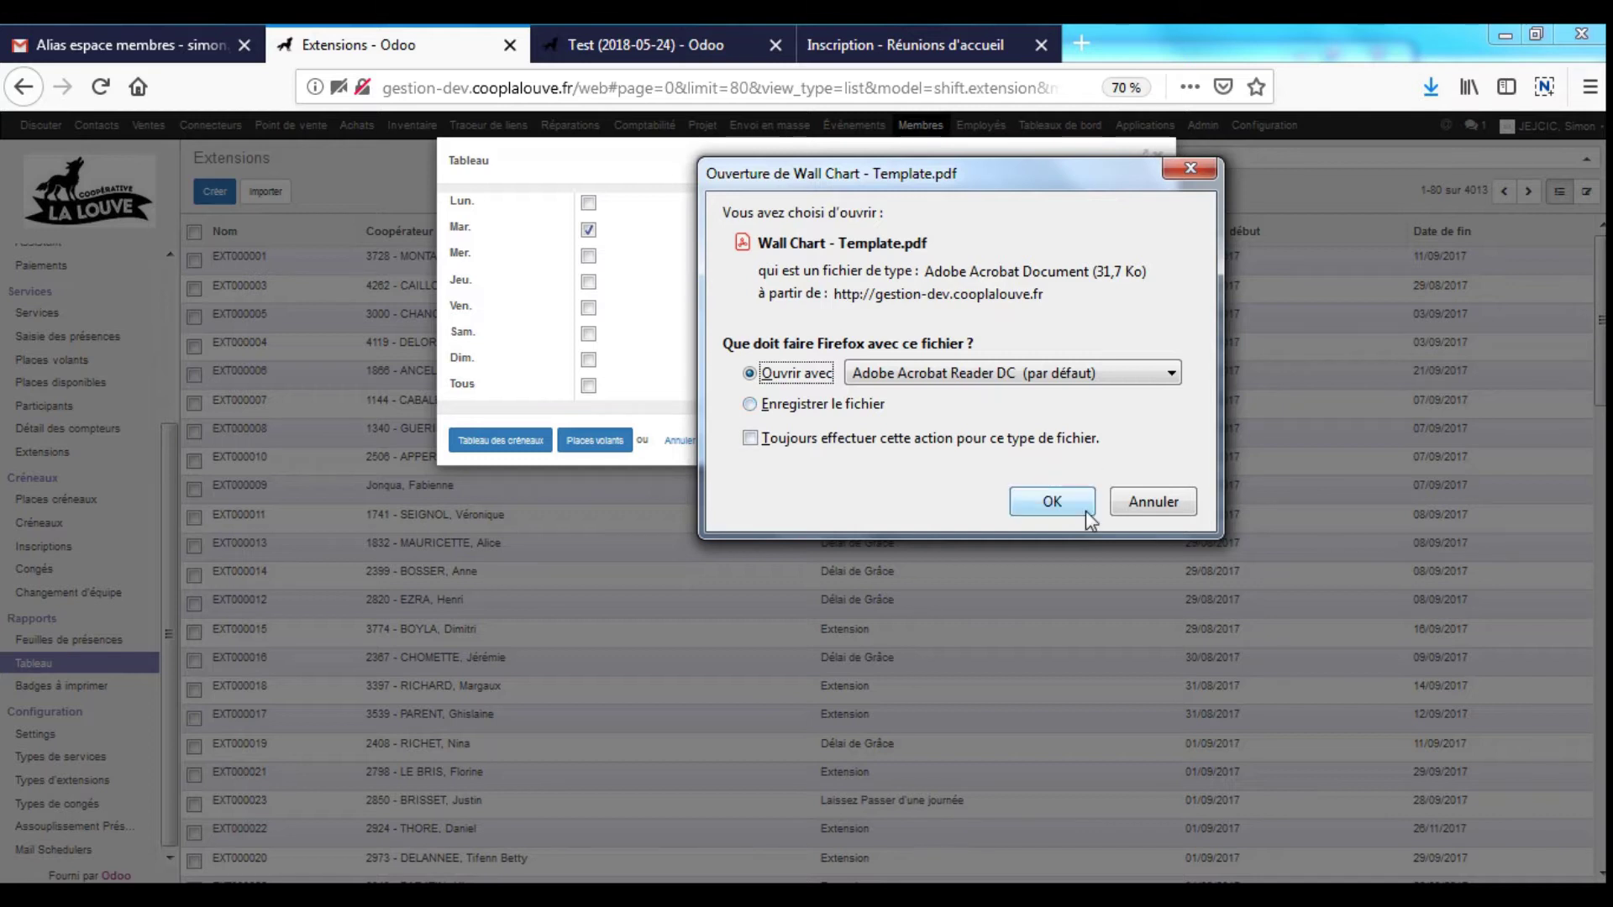
click(1051, 502)
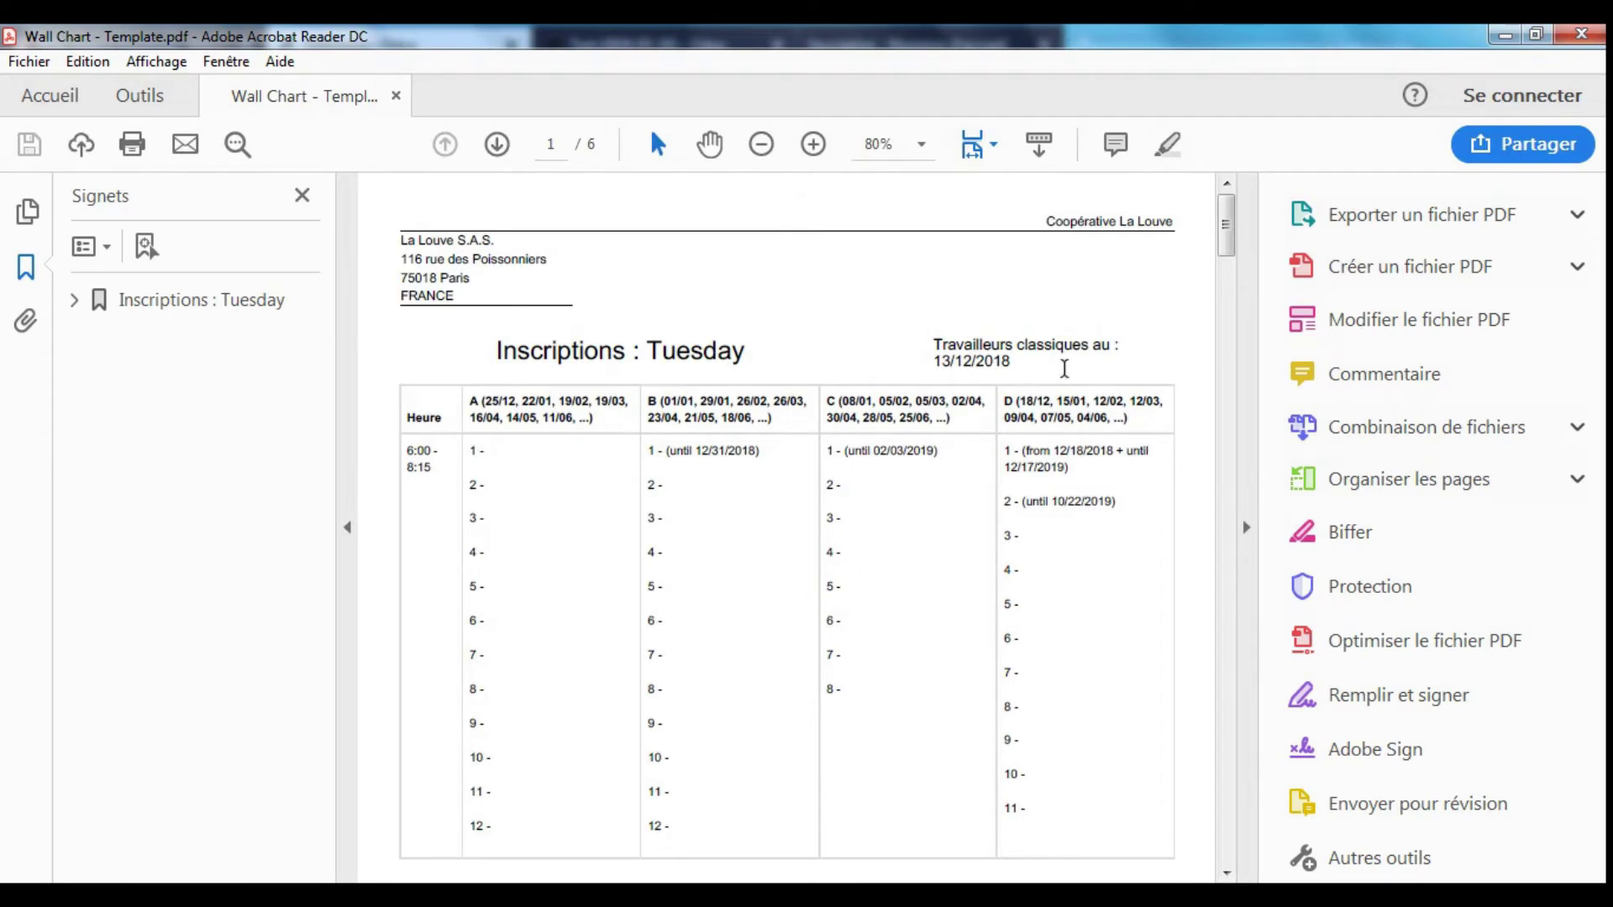
- Hide the side panes, then point out the chart title, slot 2, and columns A and C's recurring dates
click(304, 195)
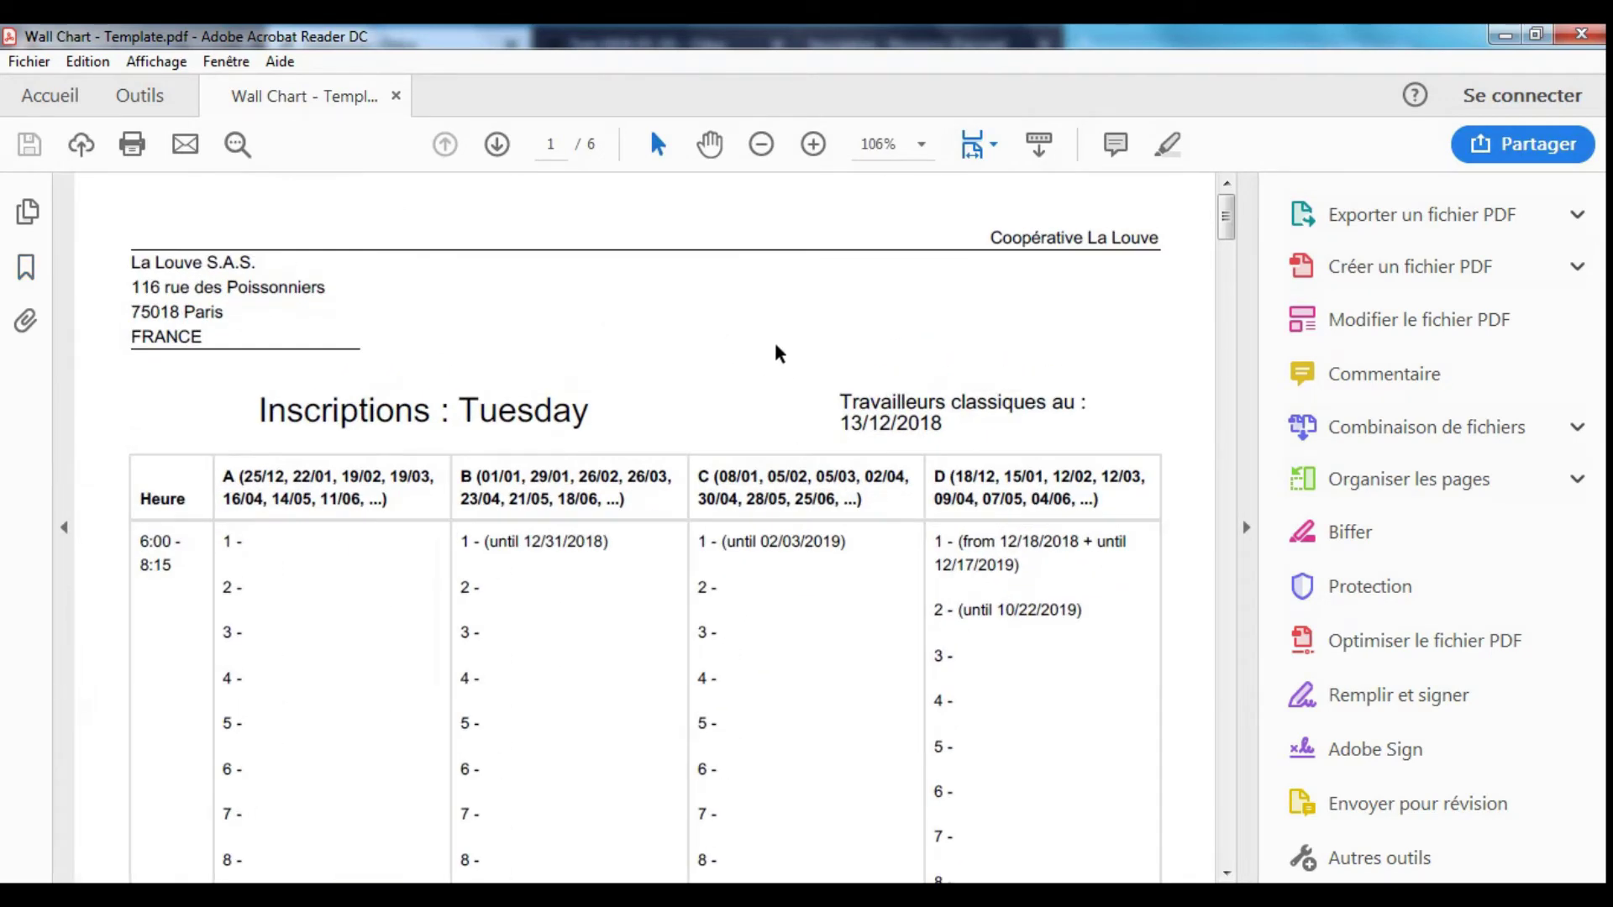
click(1246, 527)
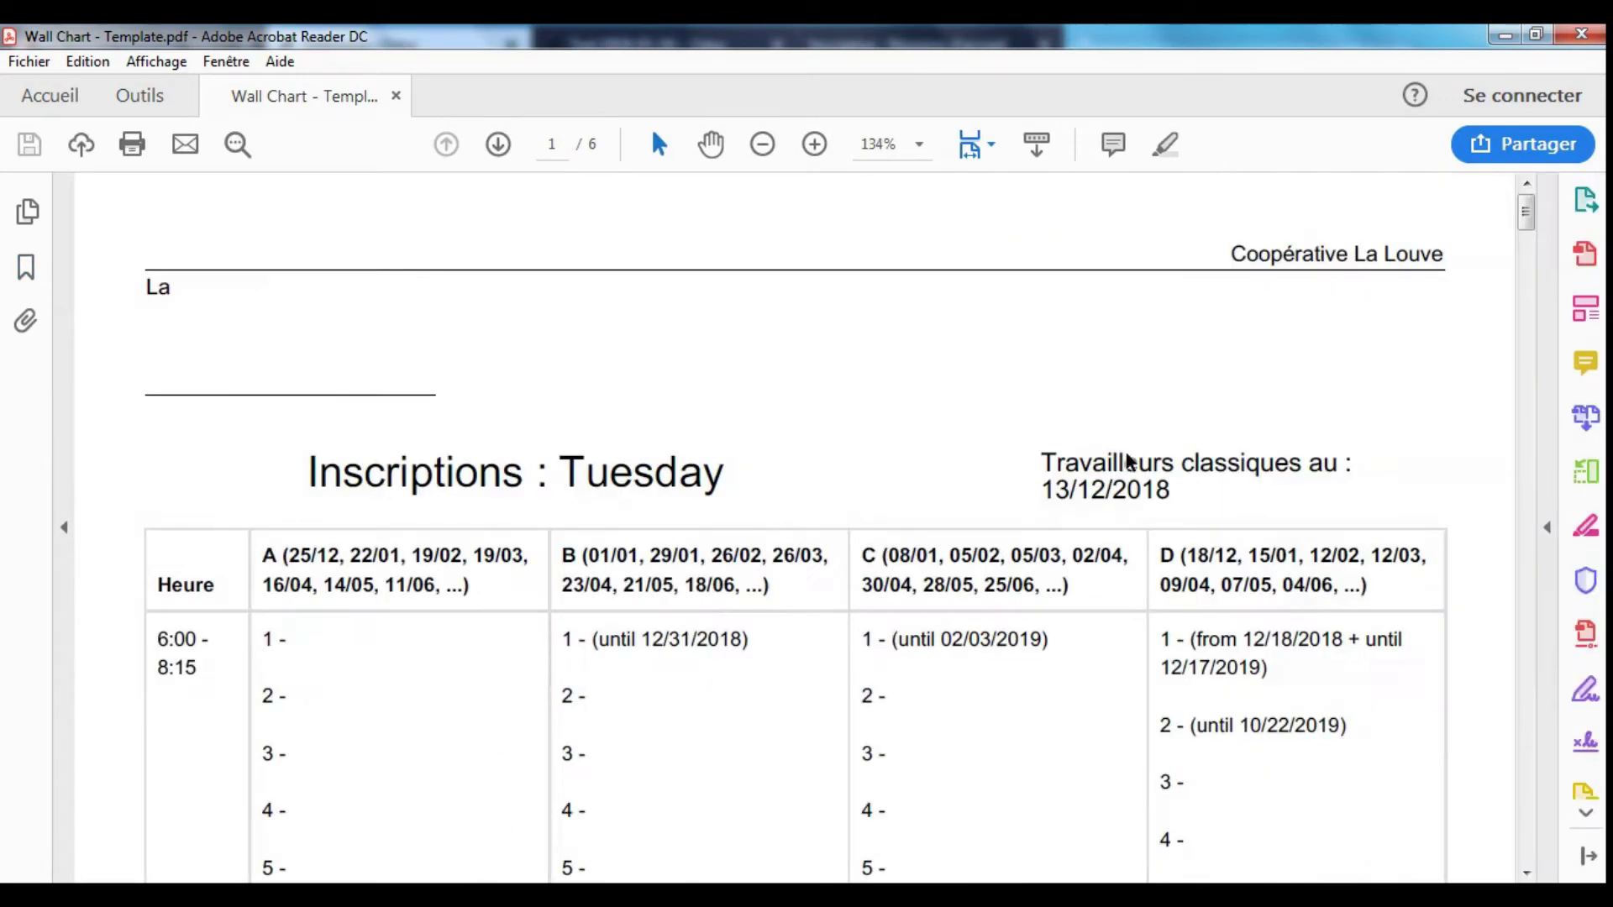
scroll(710, 382, down, 2)
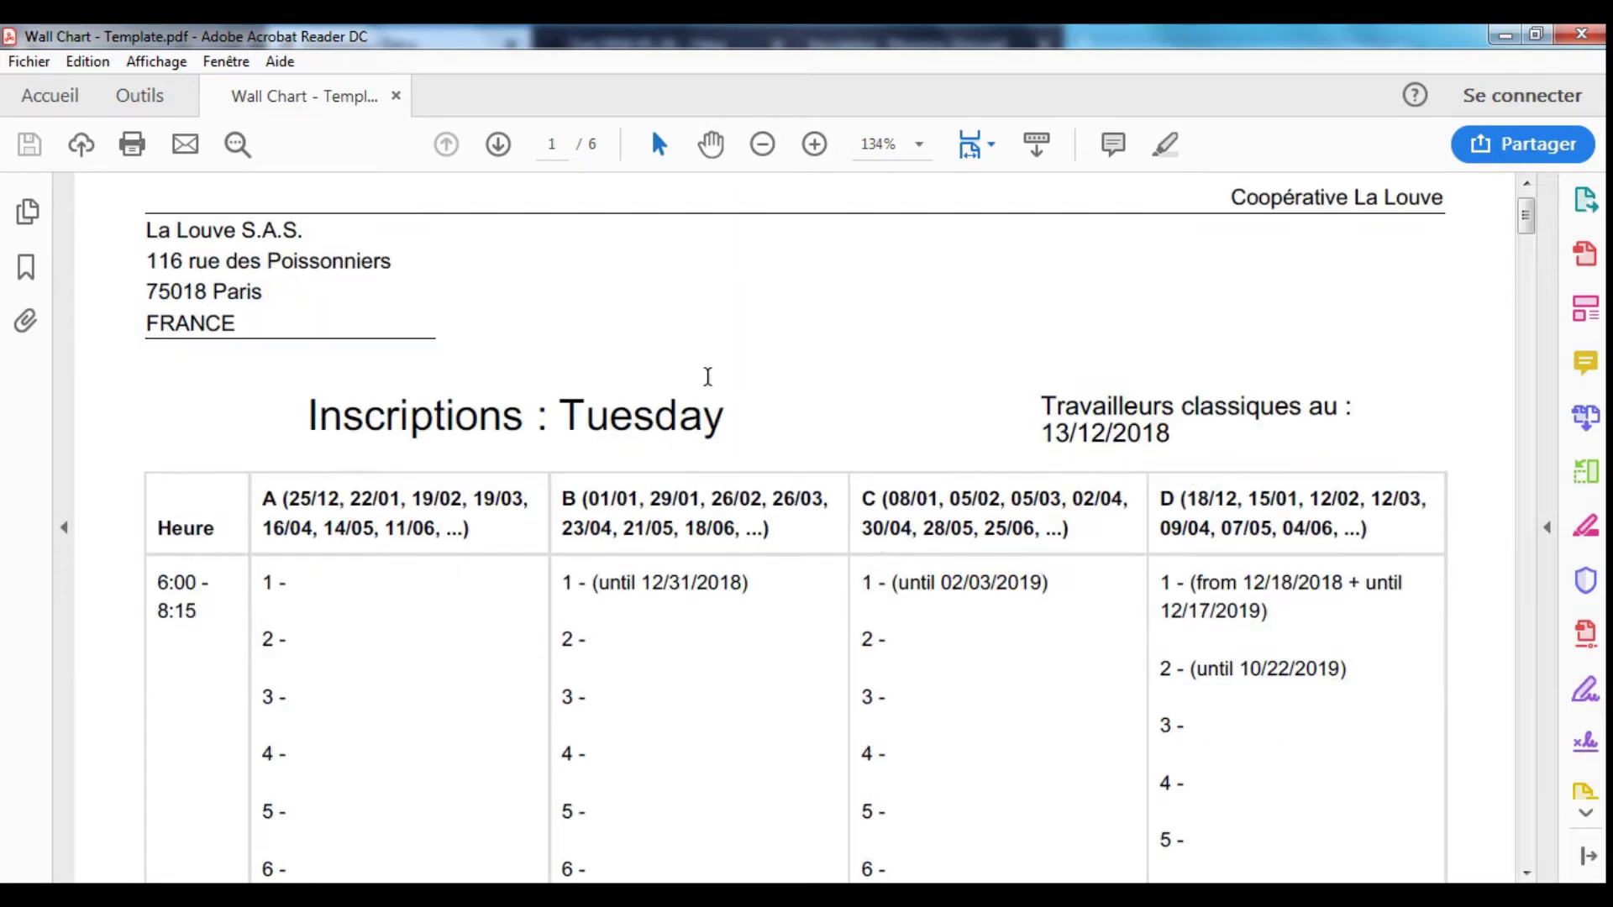
triple_click(702, 359)
scroll(872, 353, down, 1)
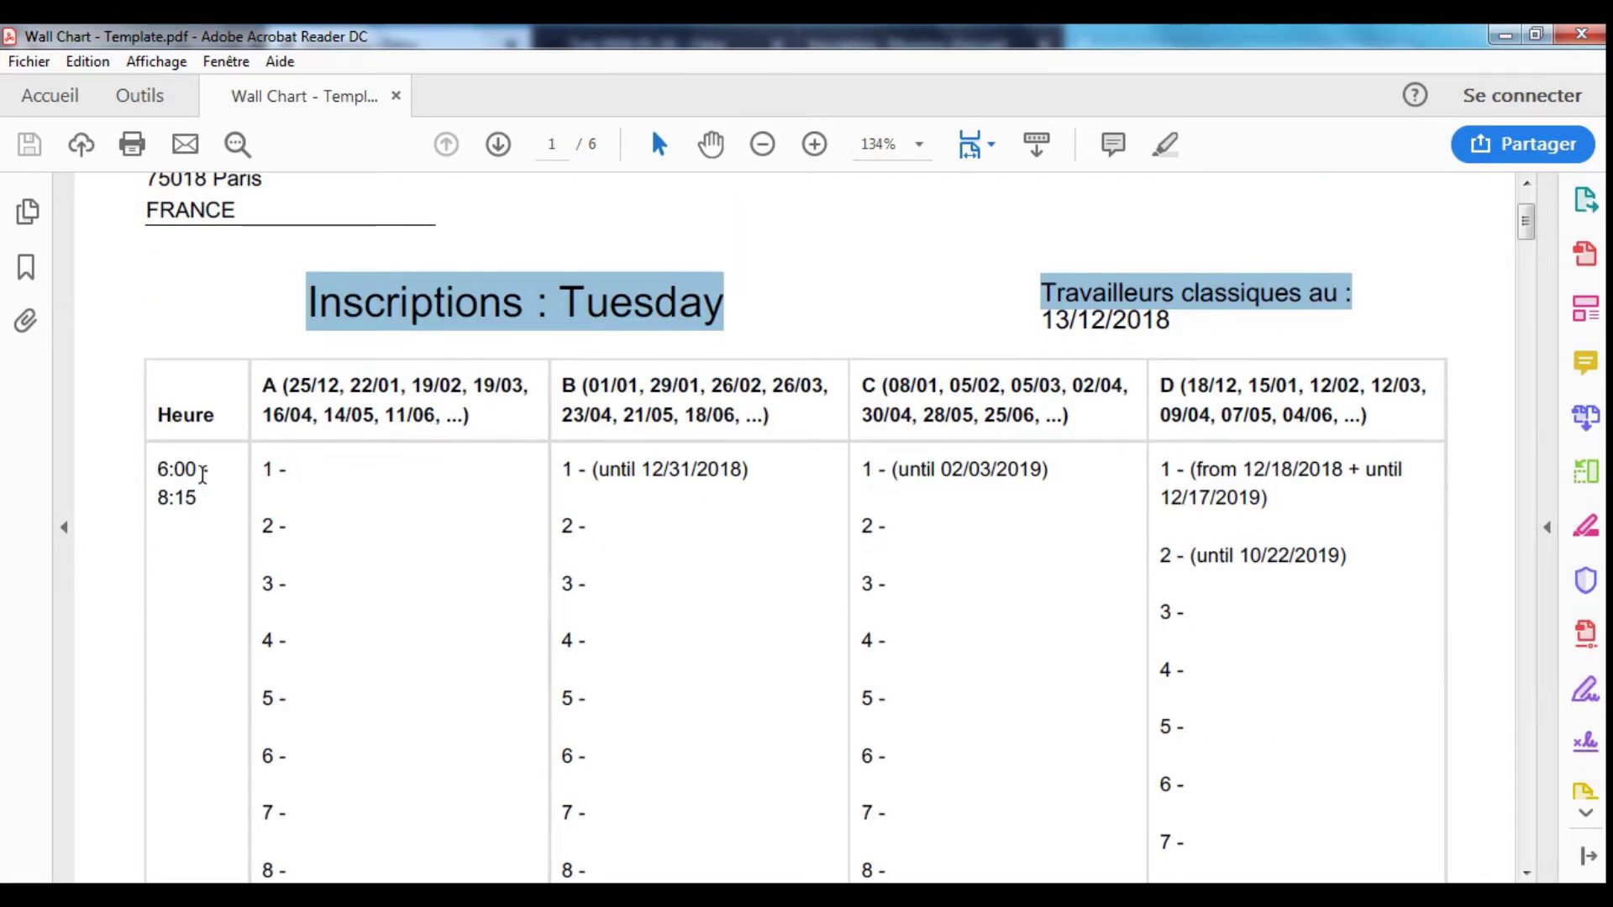
click(202, 475)
click(238, 509)
drag(281, 389, 412, 418)
click(642, 403)
click(951, 395)
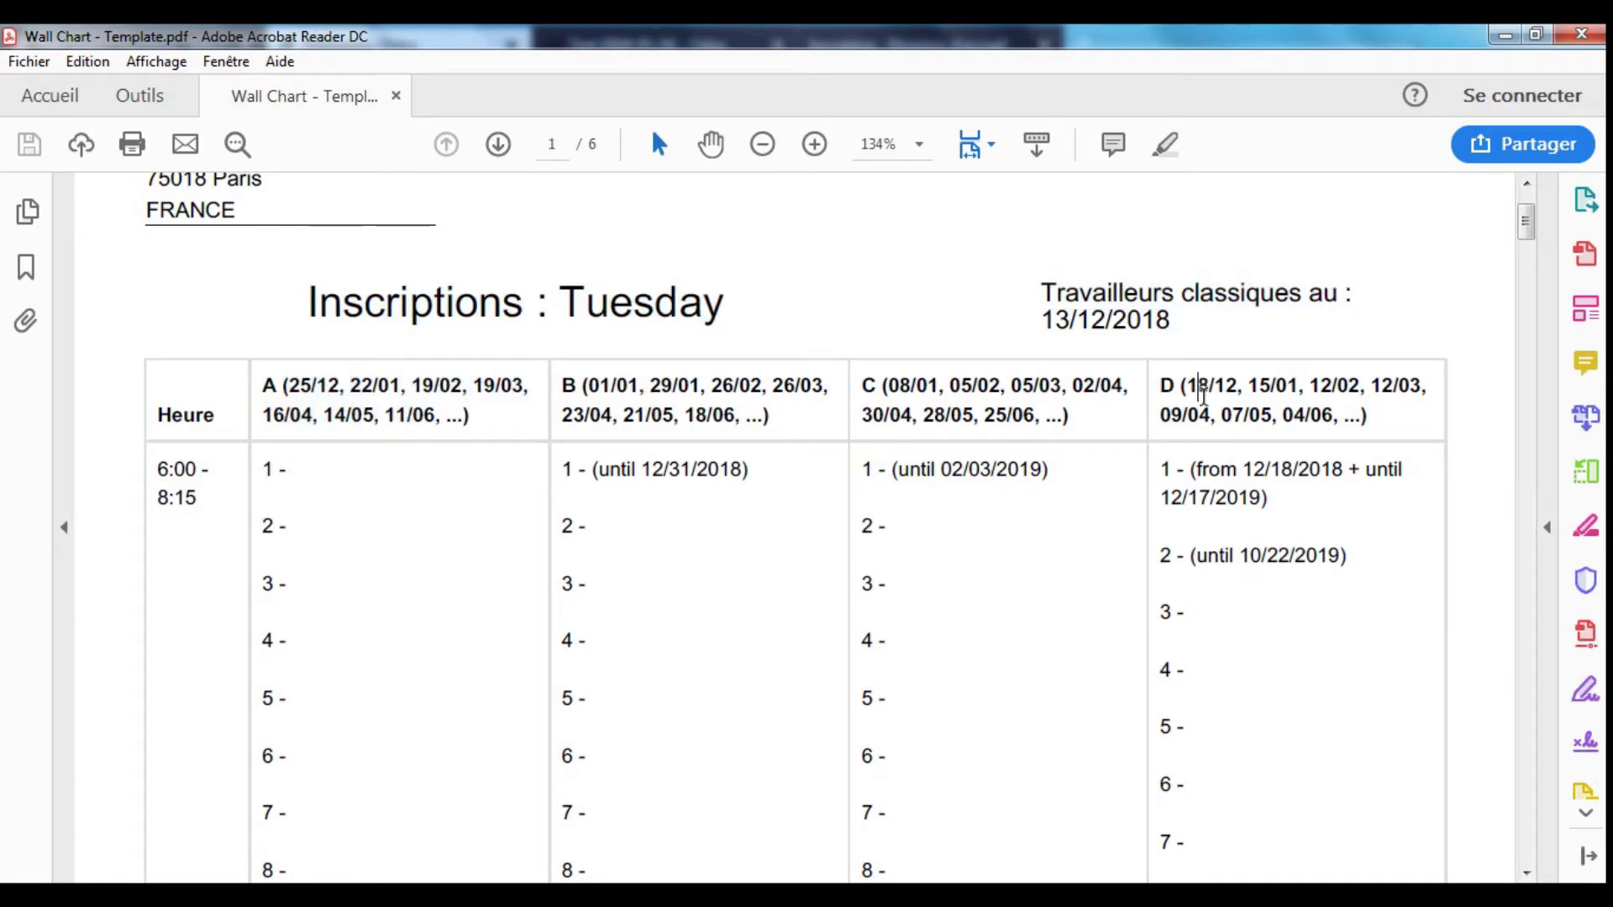
- Scroll through the remaining pages, point out column C's slot end dates, and return to page 1
scroll(1242, 466, down, 3)
scroll(756, 588, down, 15)
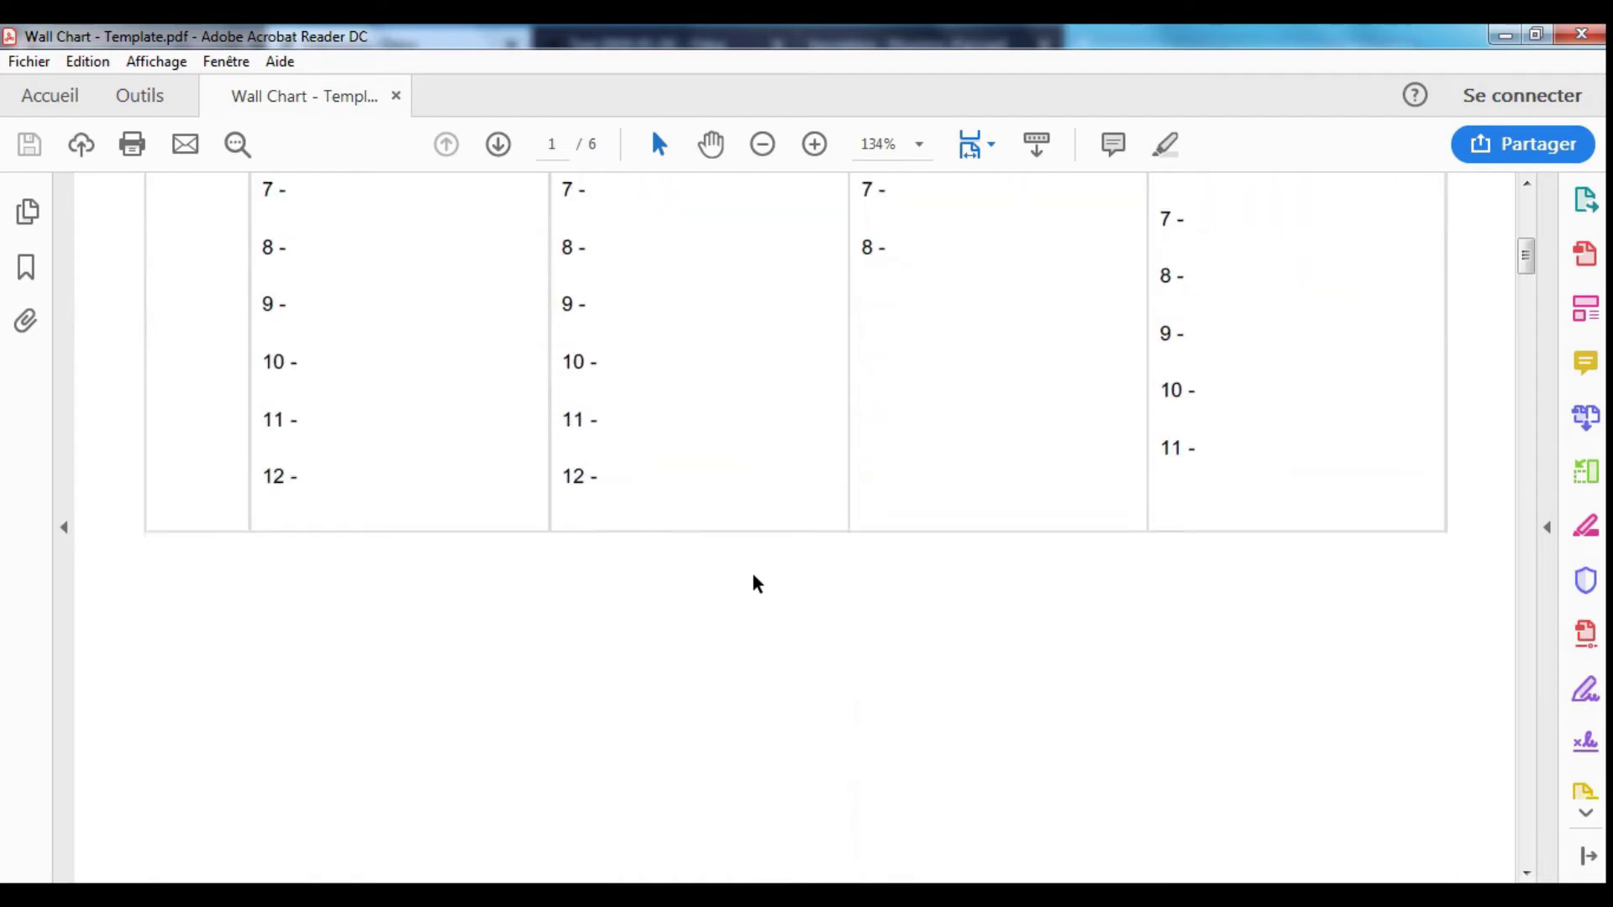
scroll(756, 579, down, 15)
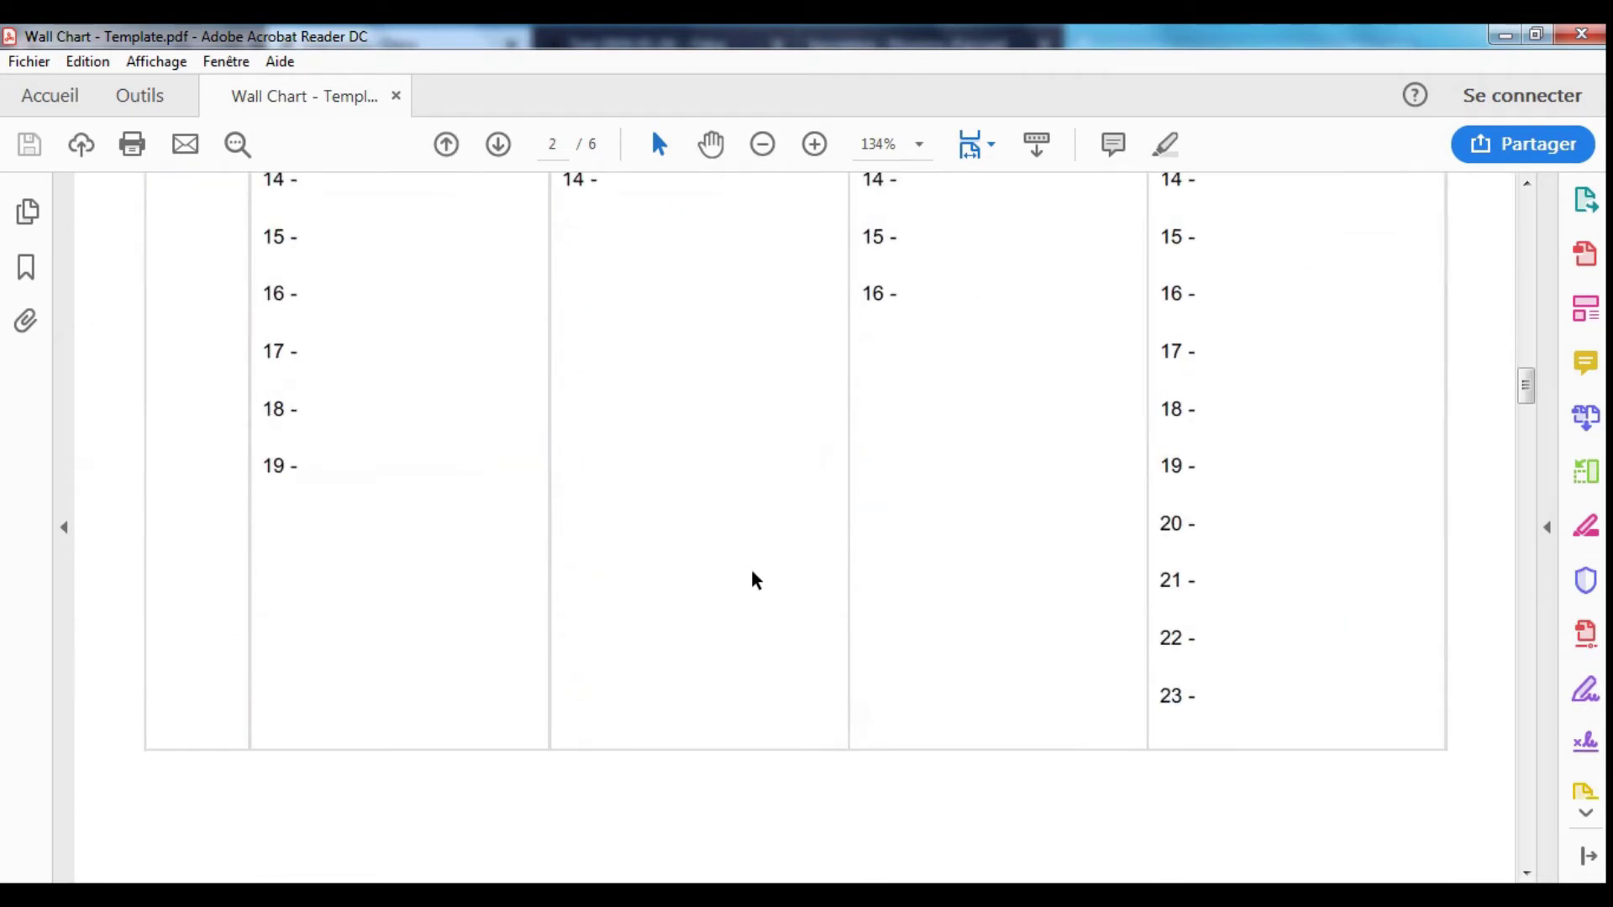
scroll(753, 575, down, 14)
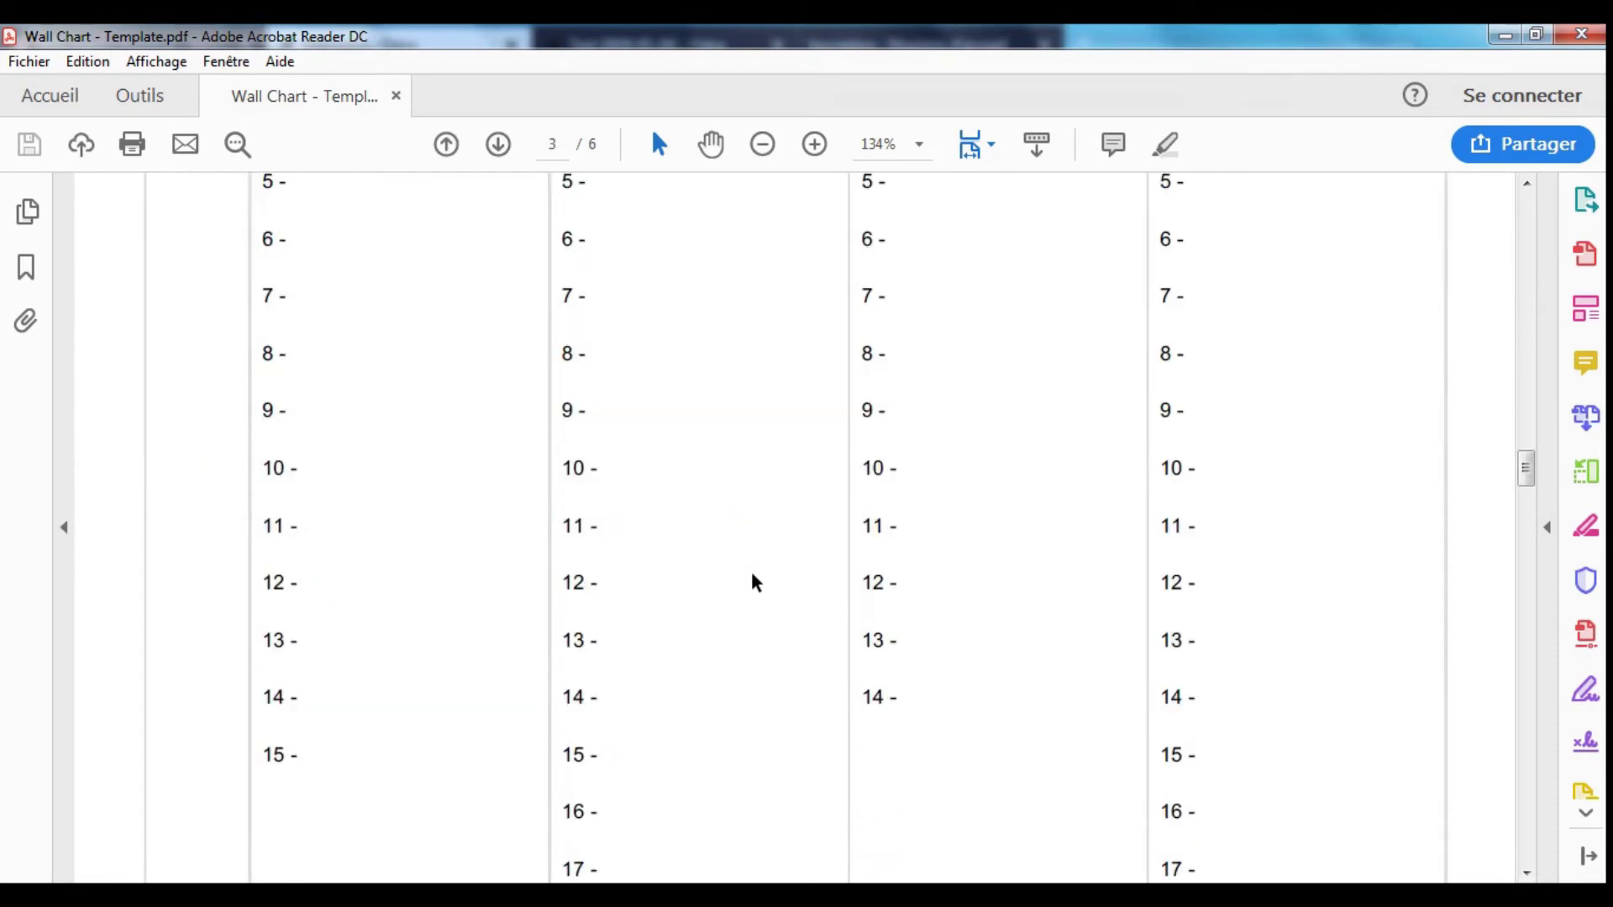
drag(1526, 507, 1534, 798)
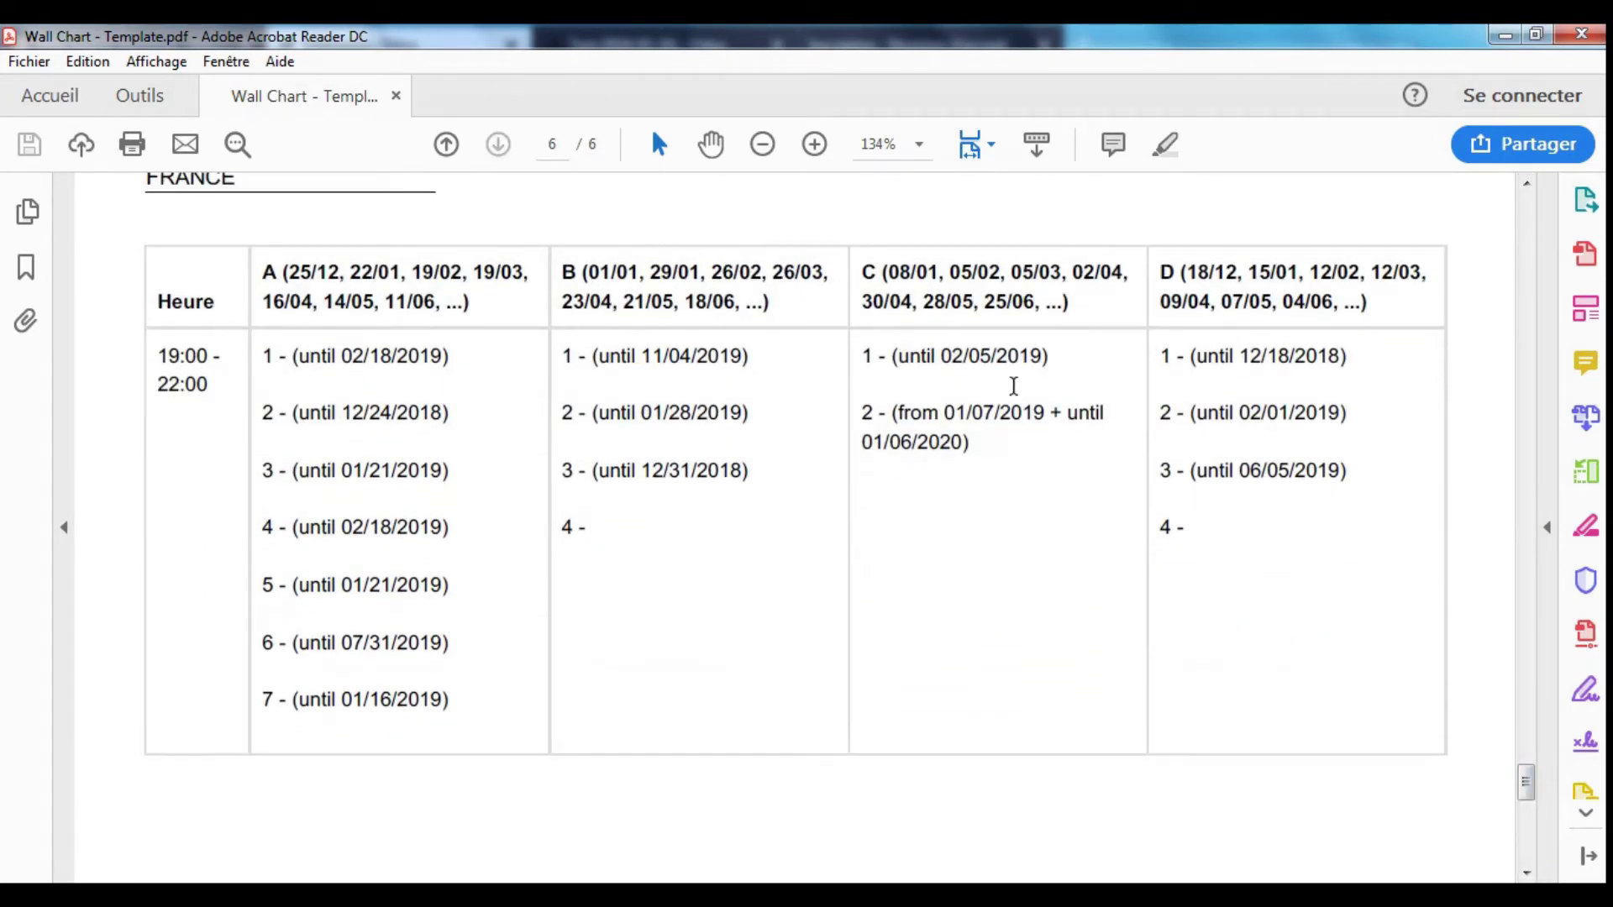
drag(927, 344, 1033, 461)
click(1034, 461)
scroll(963, 533, up, 20)
scroll(963, 536, up, 10)
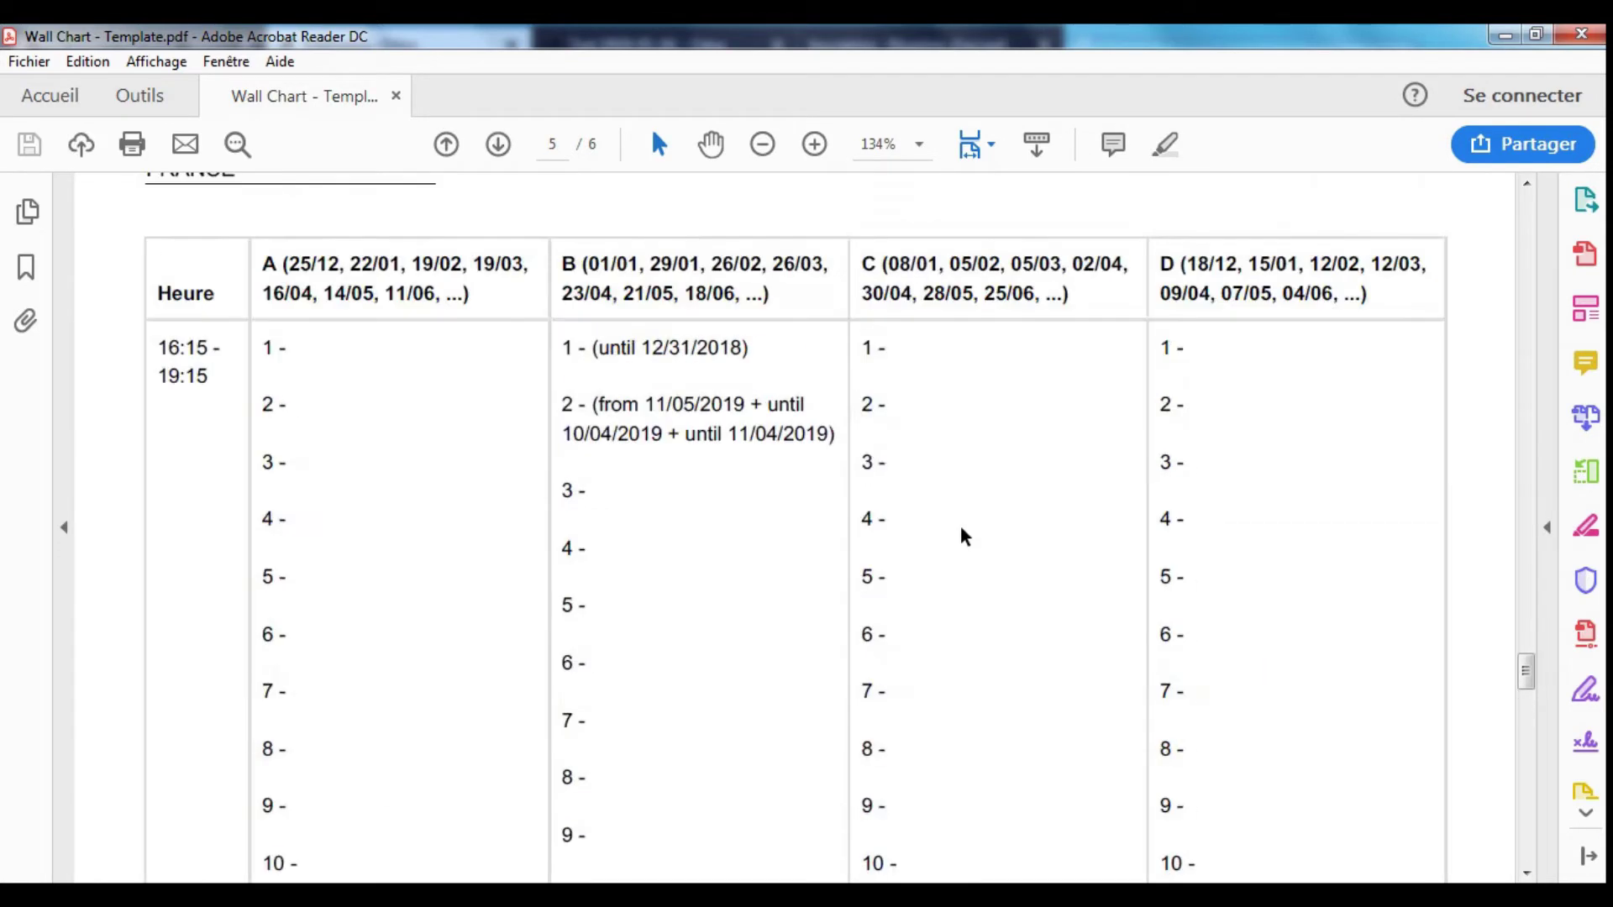
drag(1526, 660, 1535, 206)
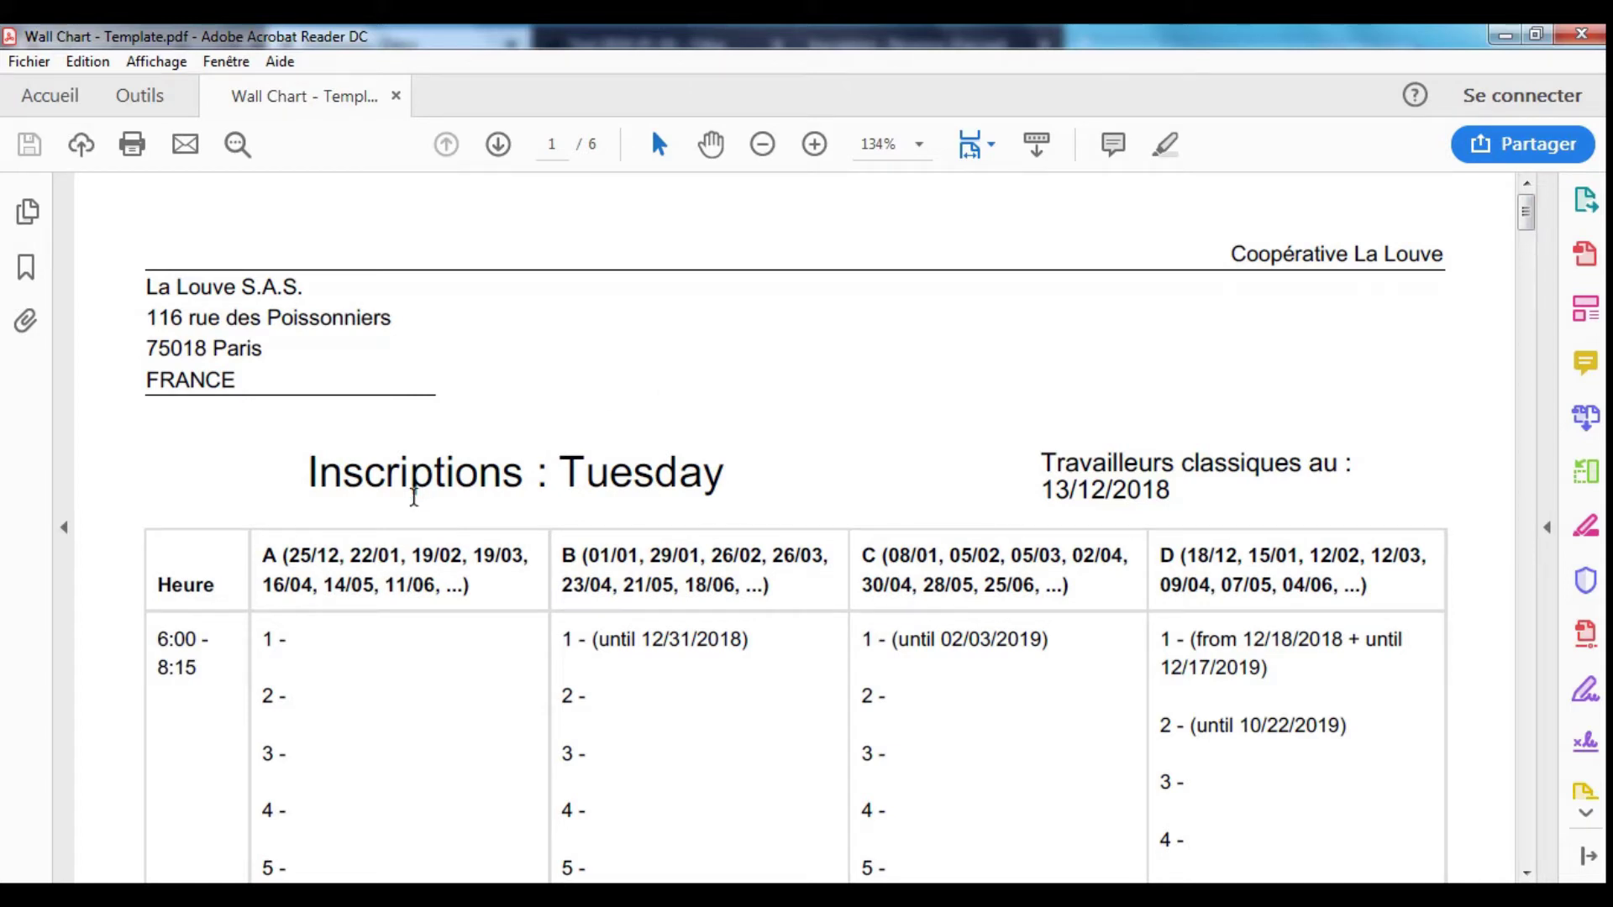
- Highlight the 'Inscriptions : Tuesday' heading and workers date line, then close the Wall Chart PDF
triple_click(388, 480)
drag(1042, 462, 1198, 496)
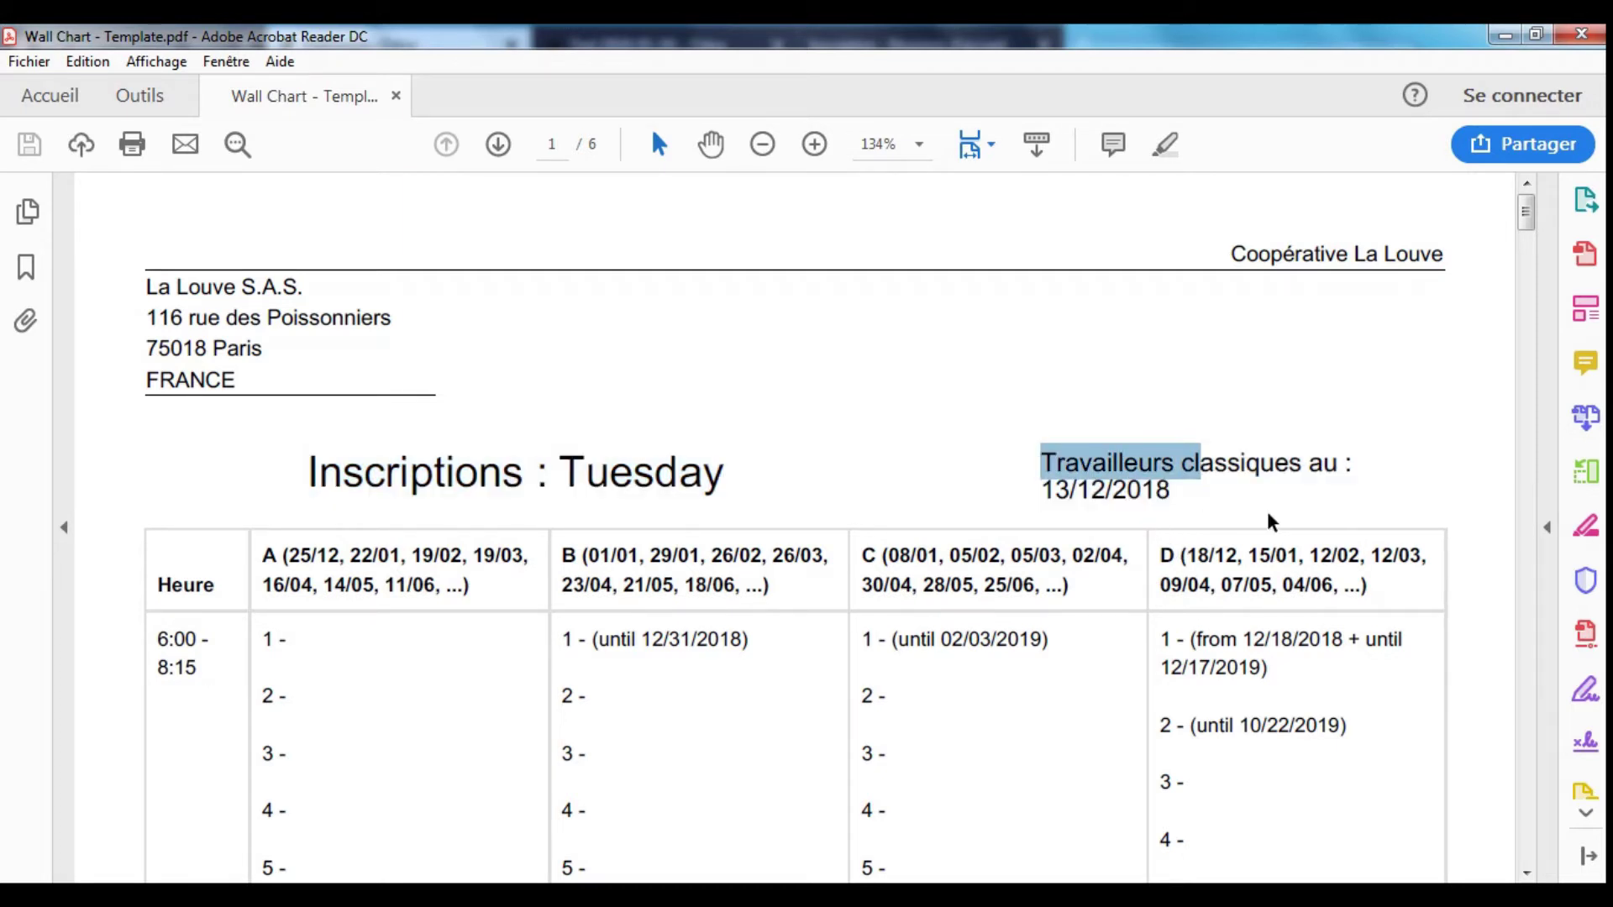
drag(393, 498, 823, 520)
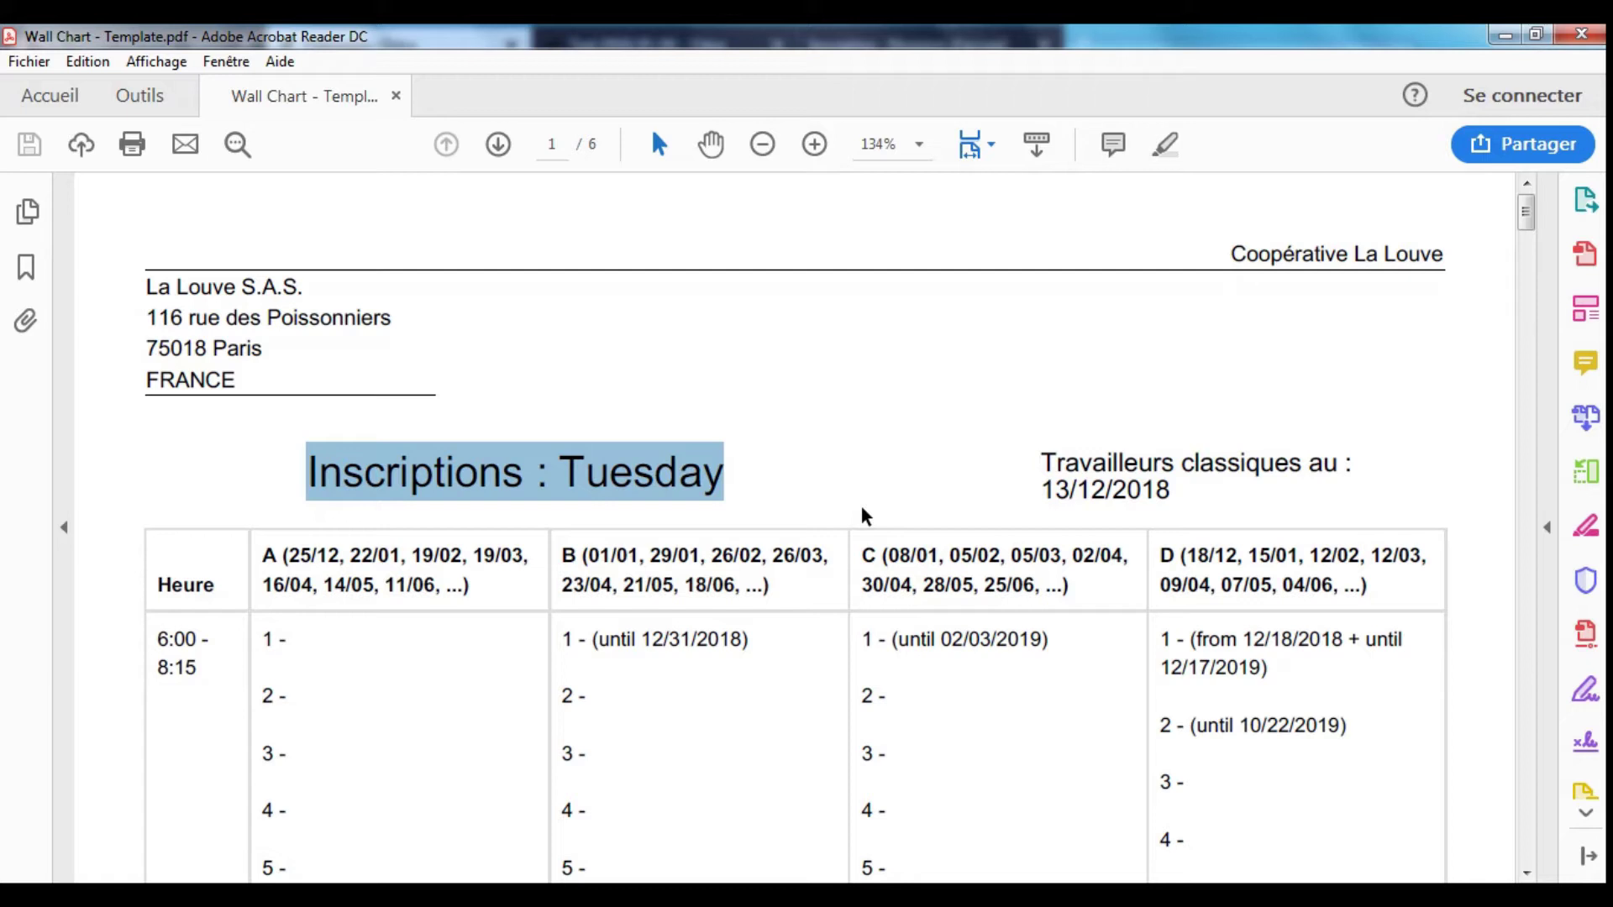
triple_click(680, 473)
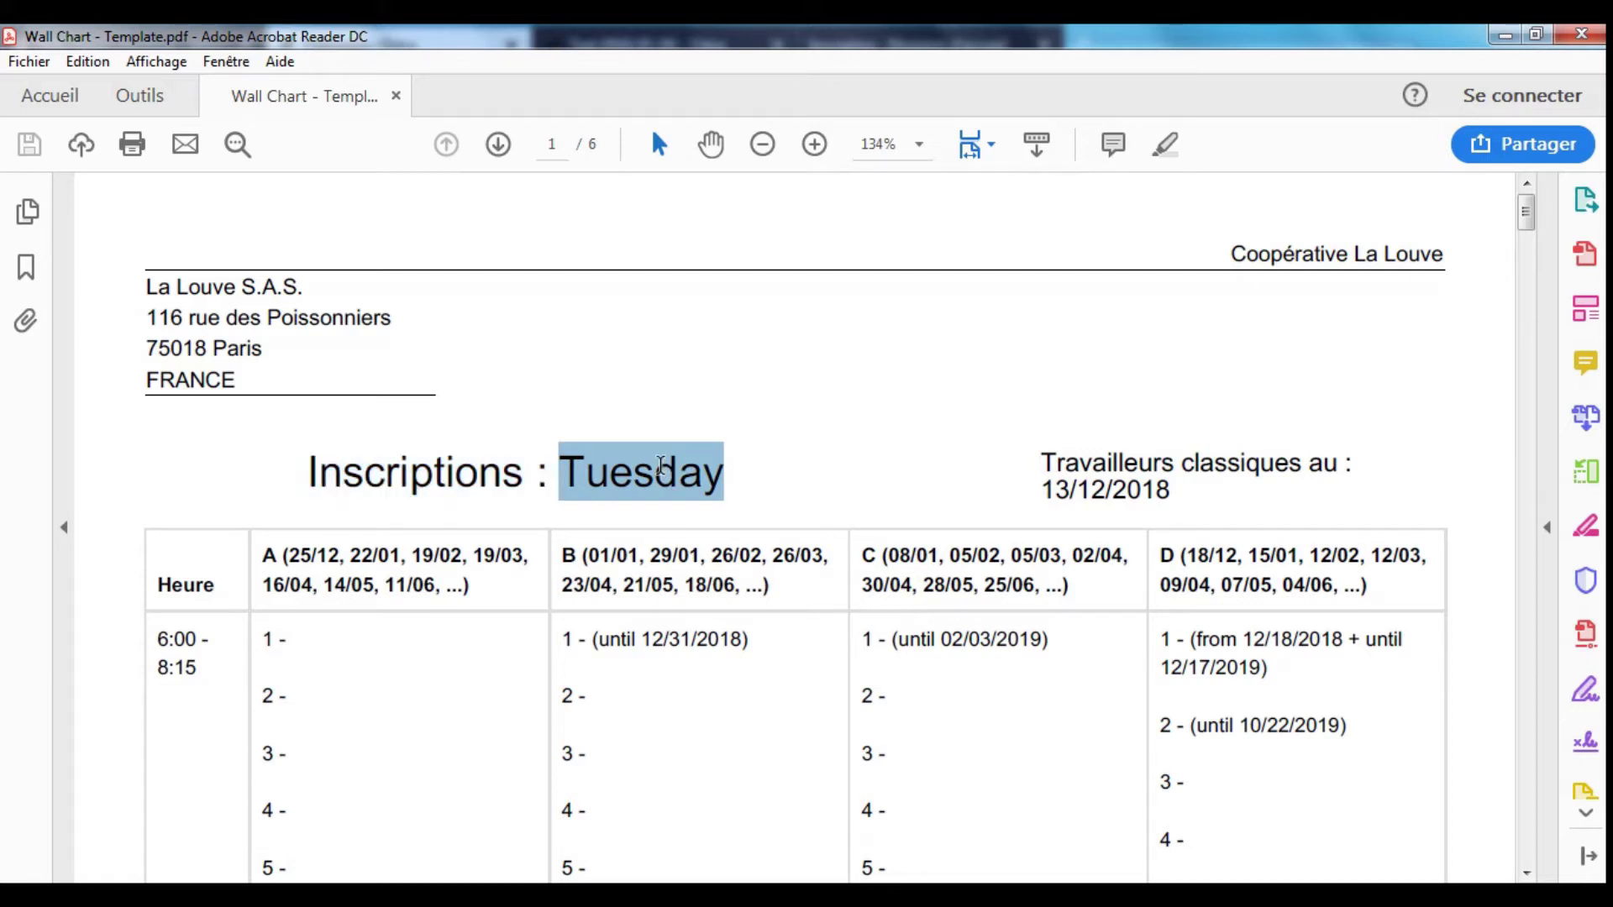
click(1169, 472)
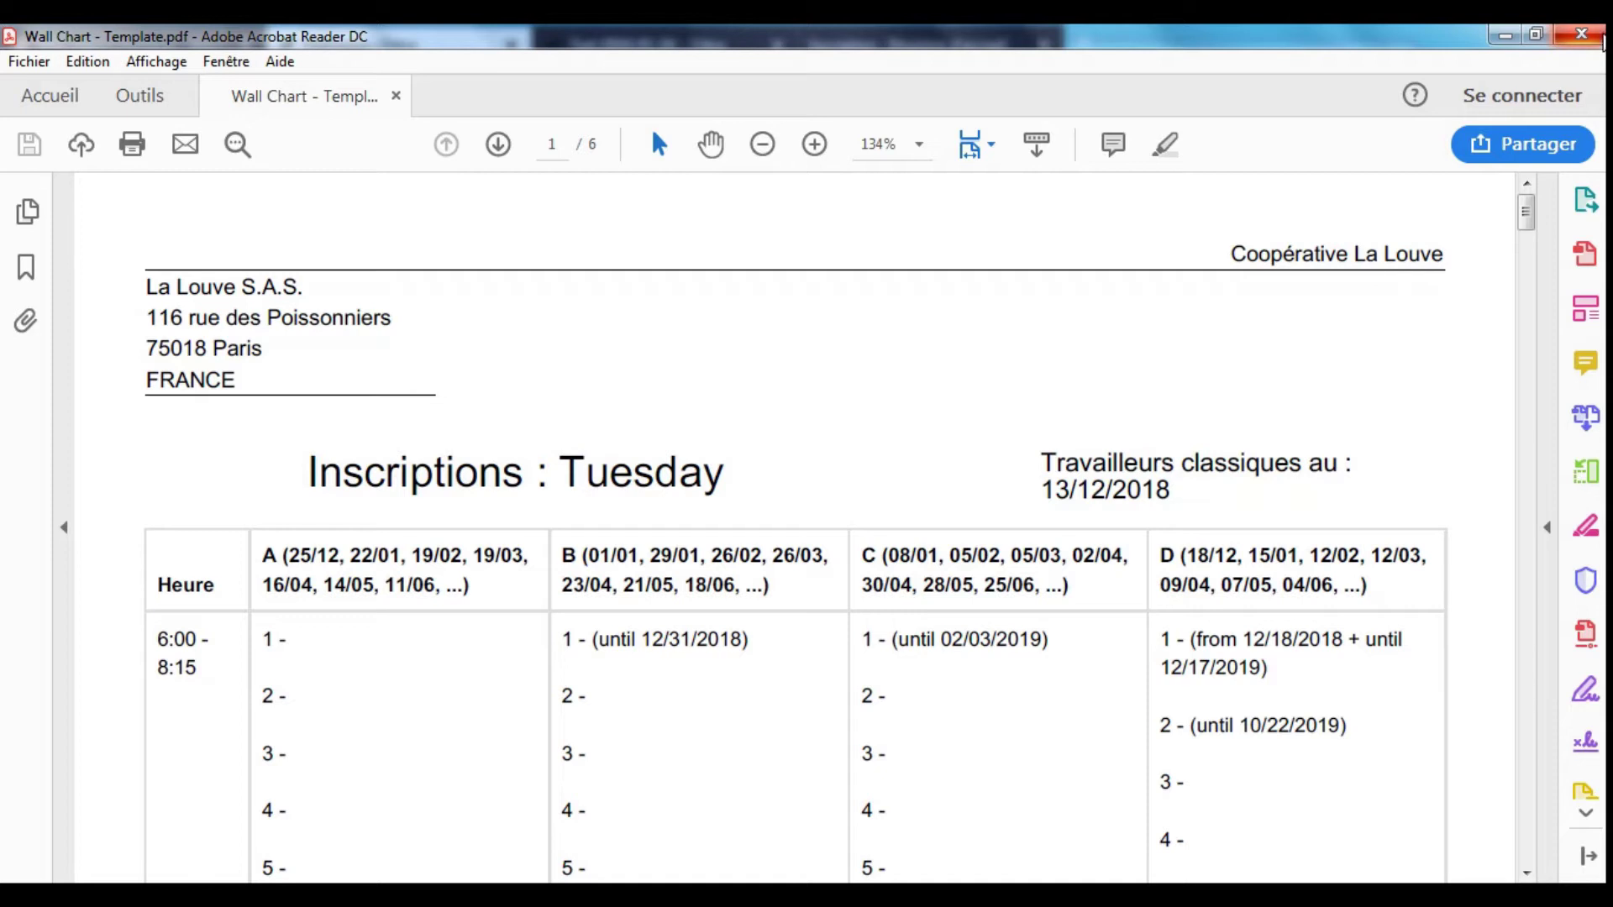
scroll(1195, 423, down, 15)
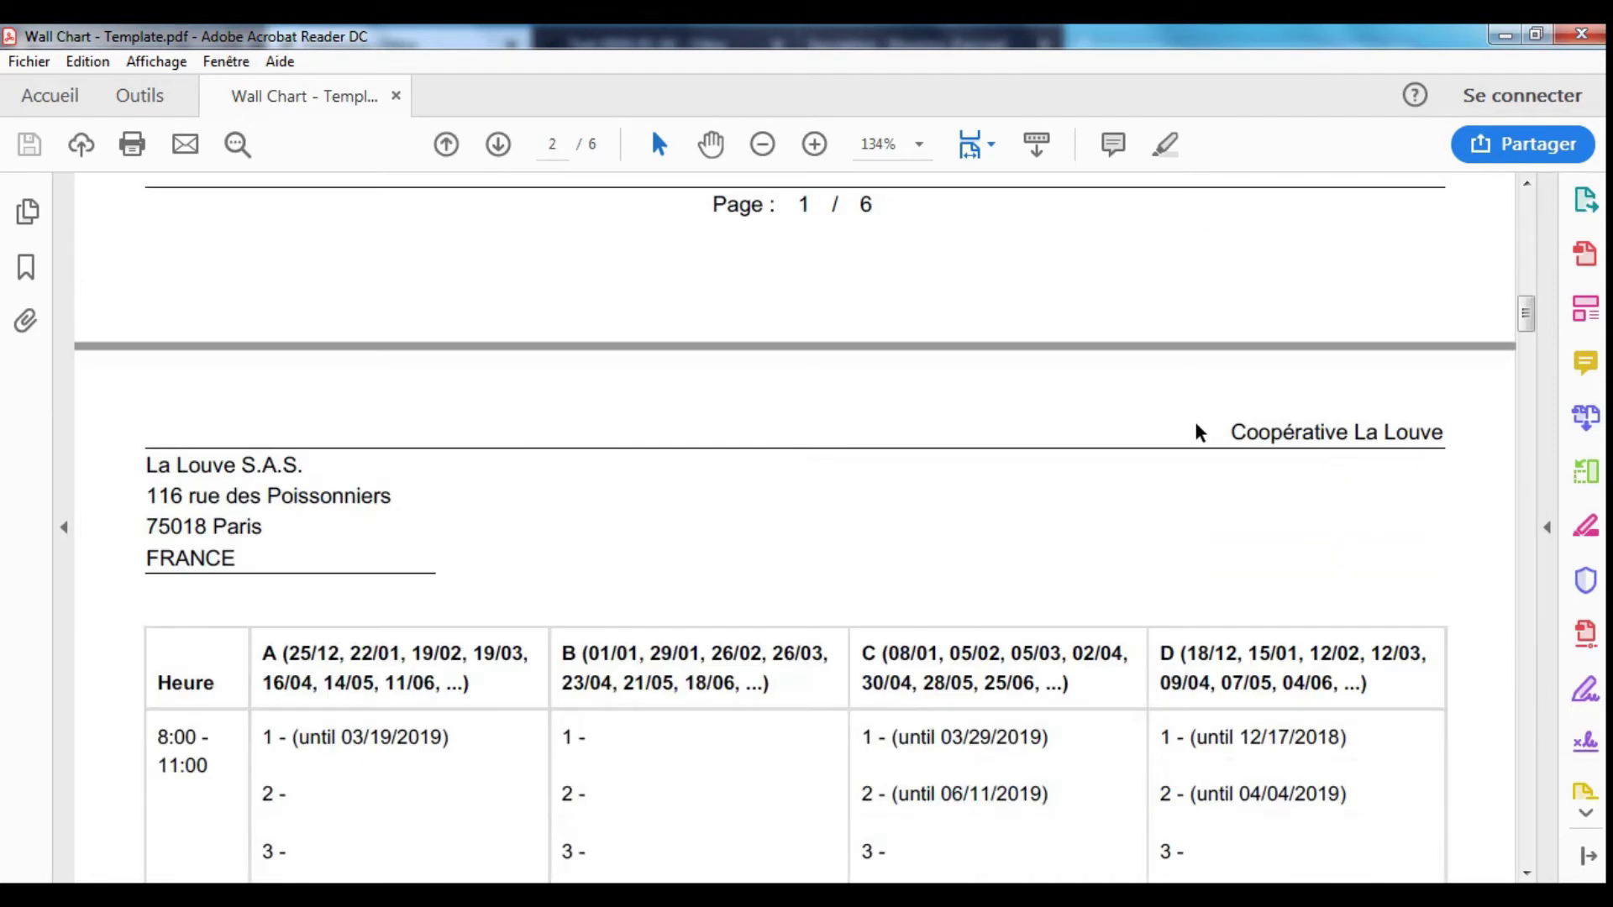
click(1581, 34)
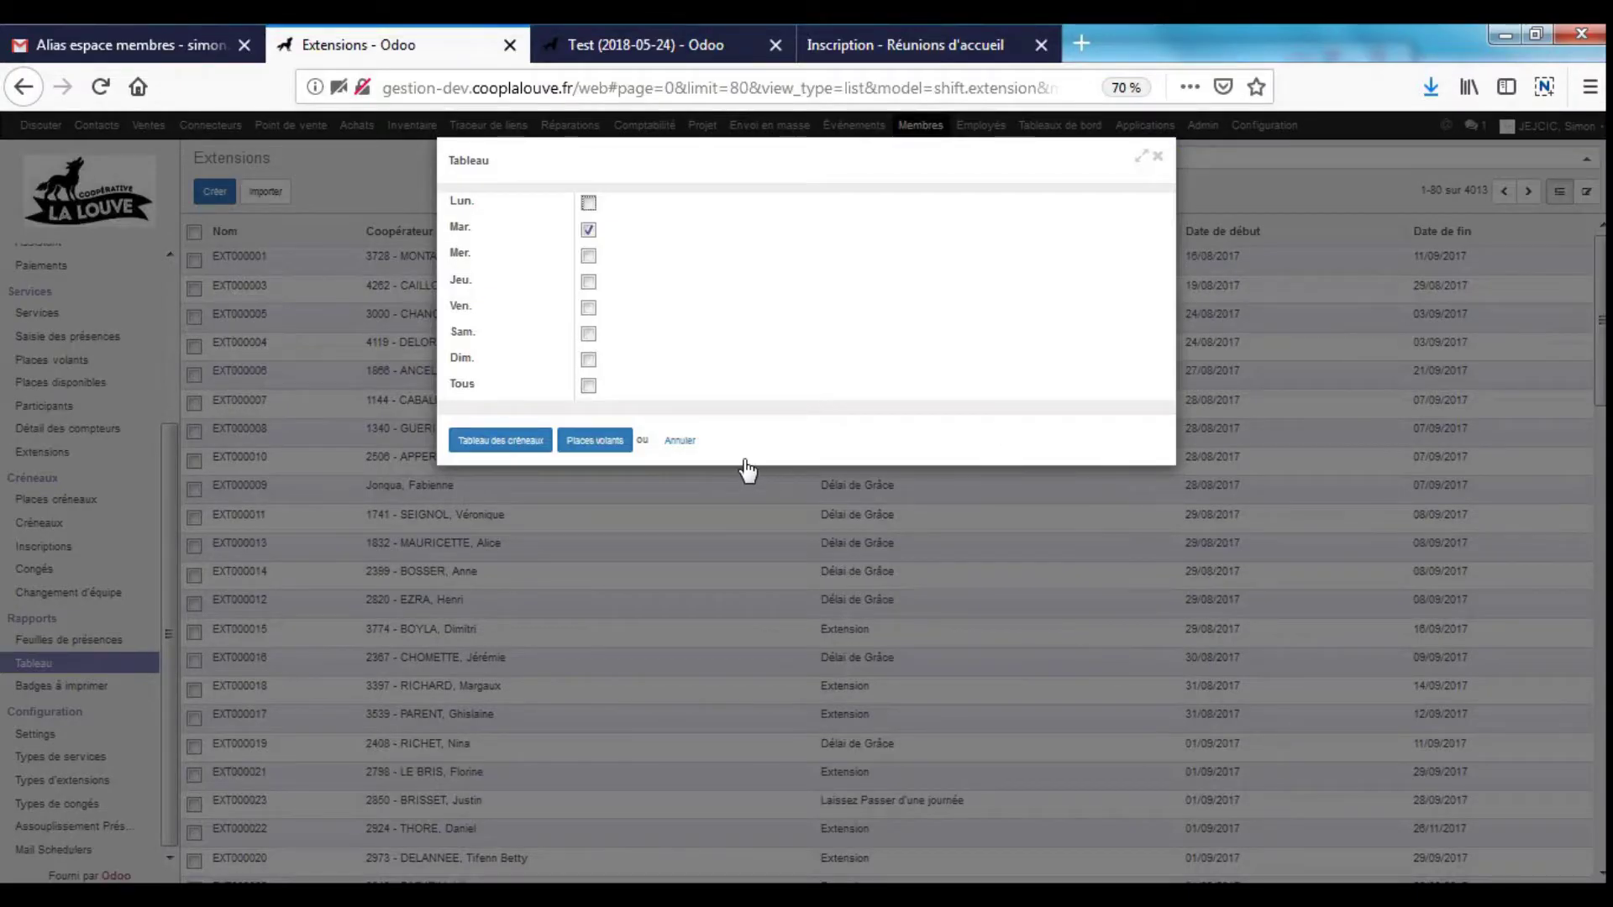
- Cancel the Tableau wall-chart dialog and go to the Services board under Créneaux
click(679, 441)
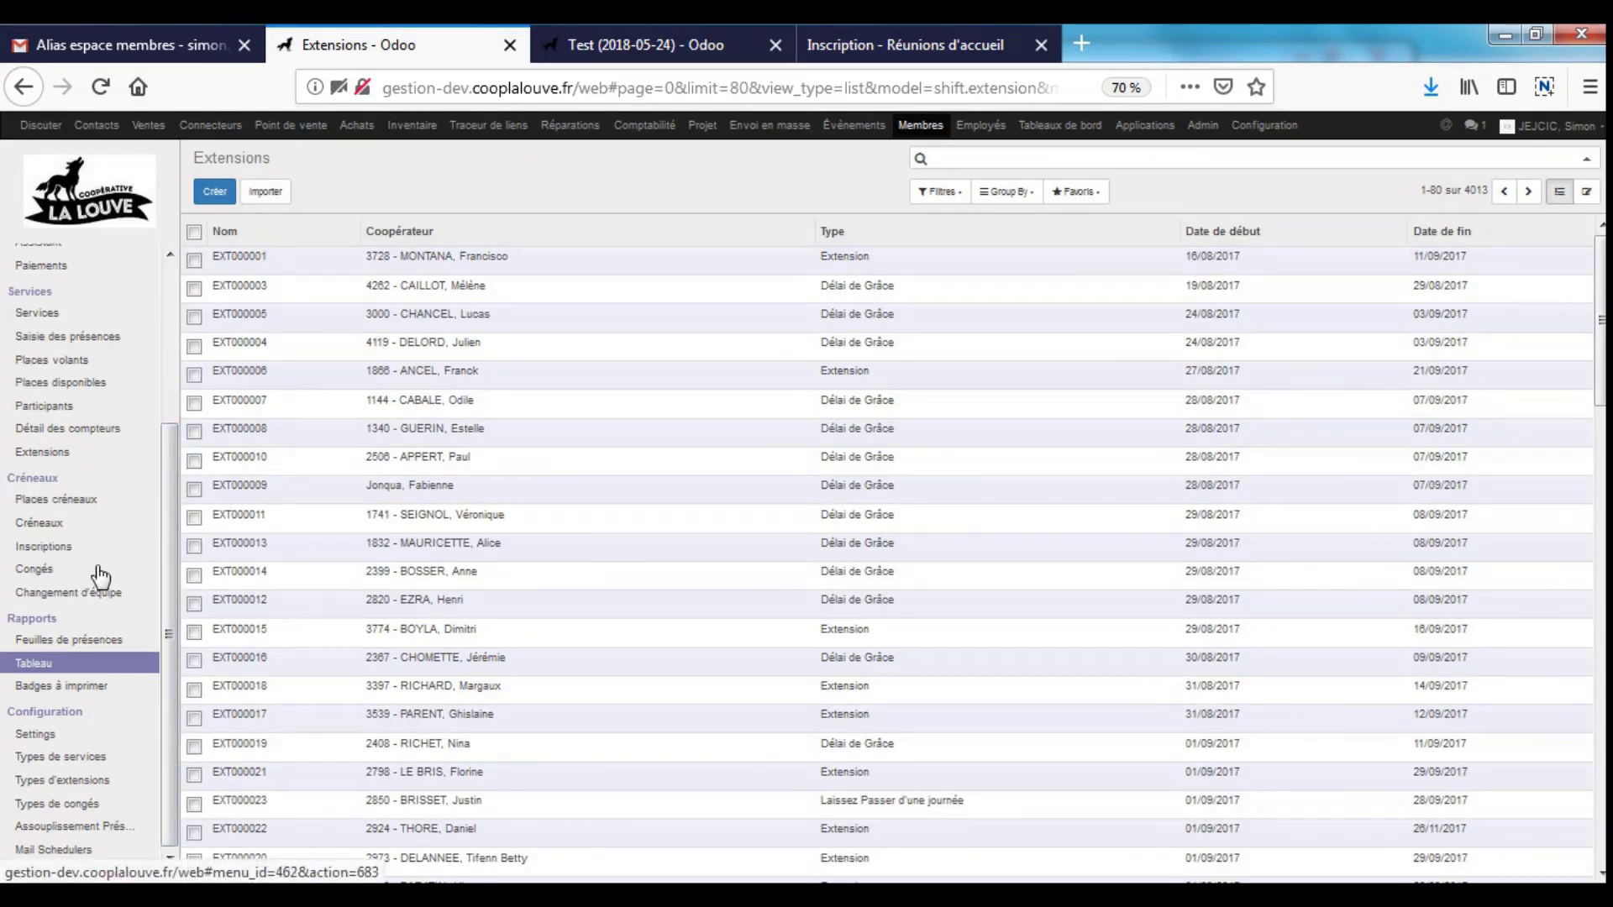
click(55, 525)
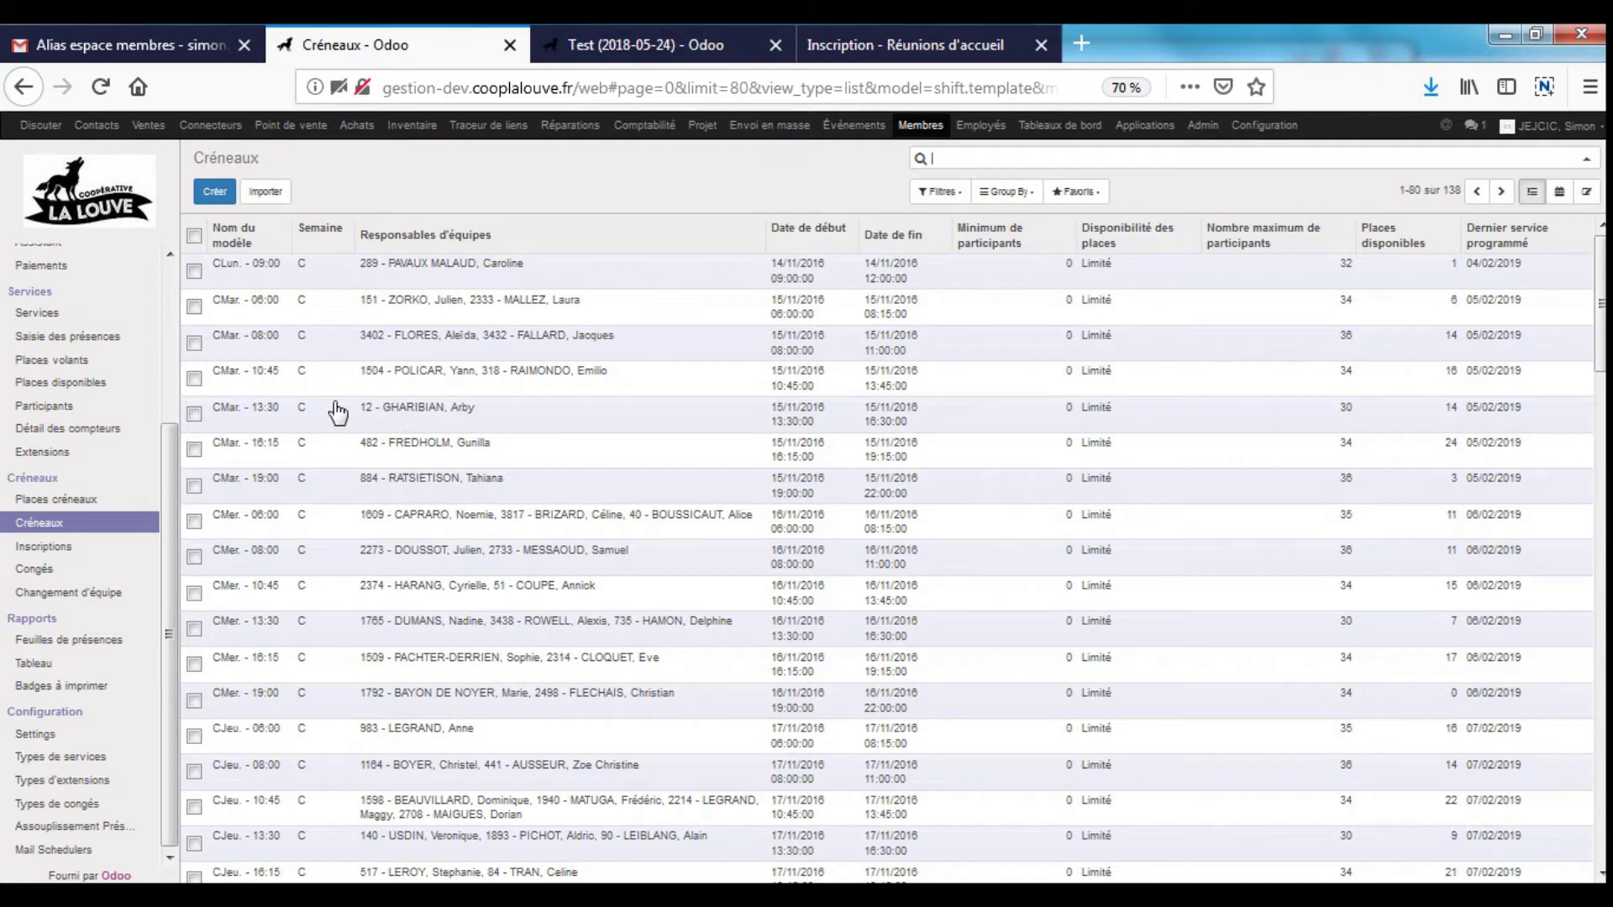
click(49, 318)
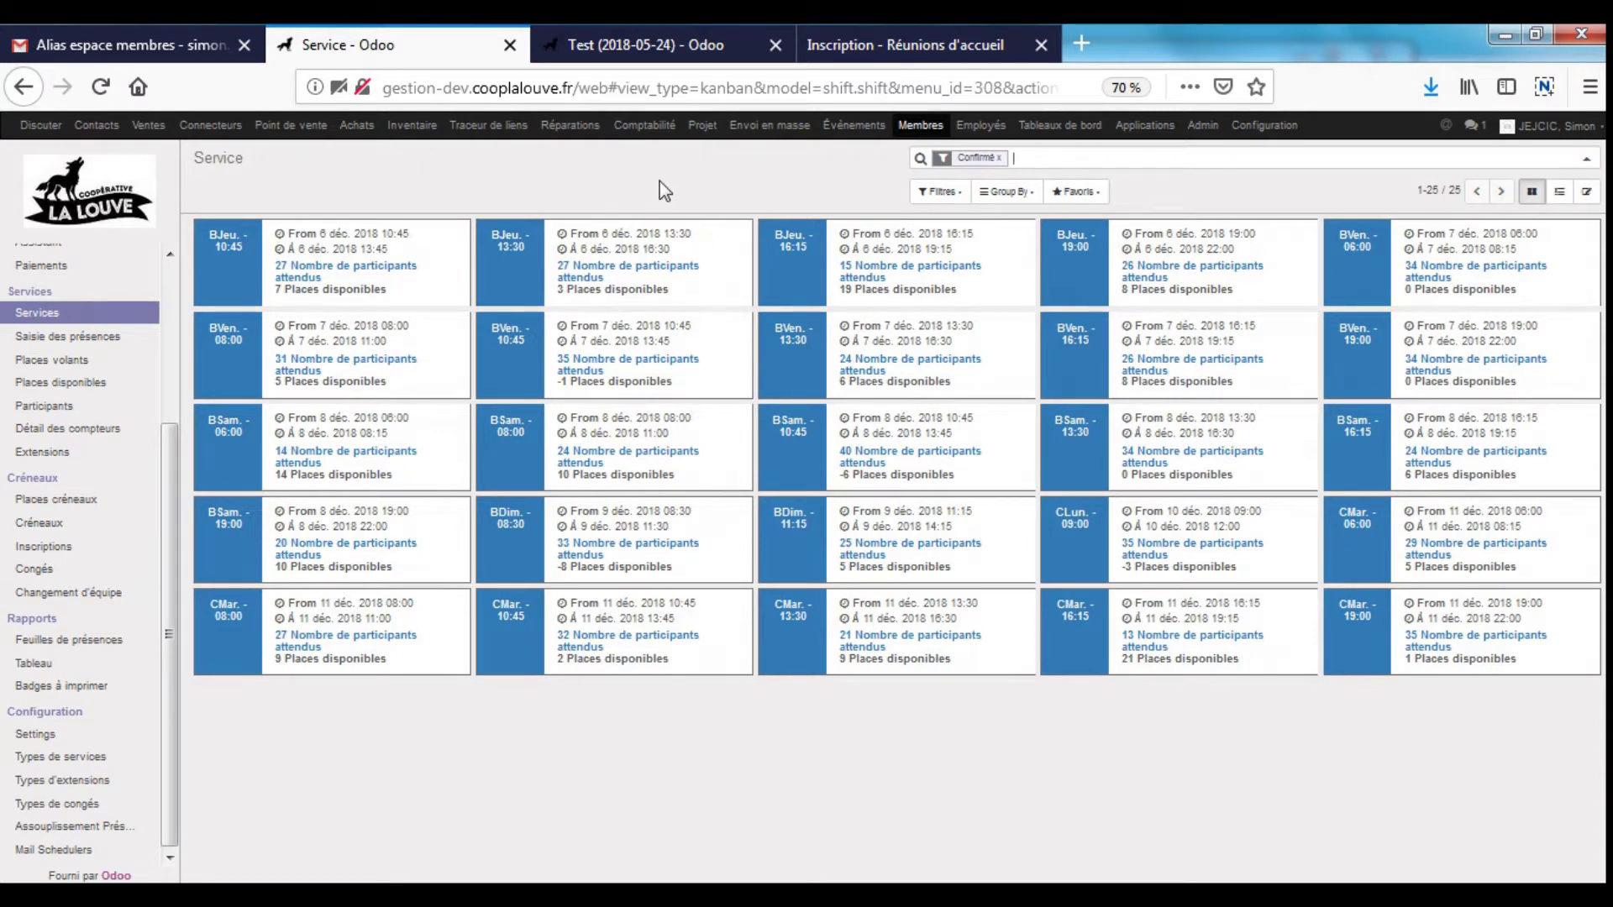
- Inspect the BJeu. - 10:45 shift's start date and places, then go to Places volants
click(369, 252)
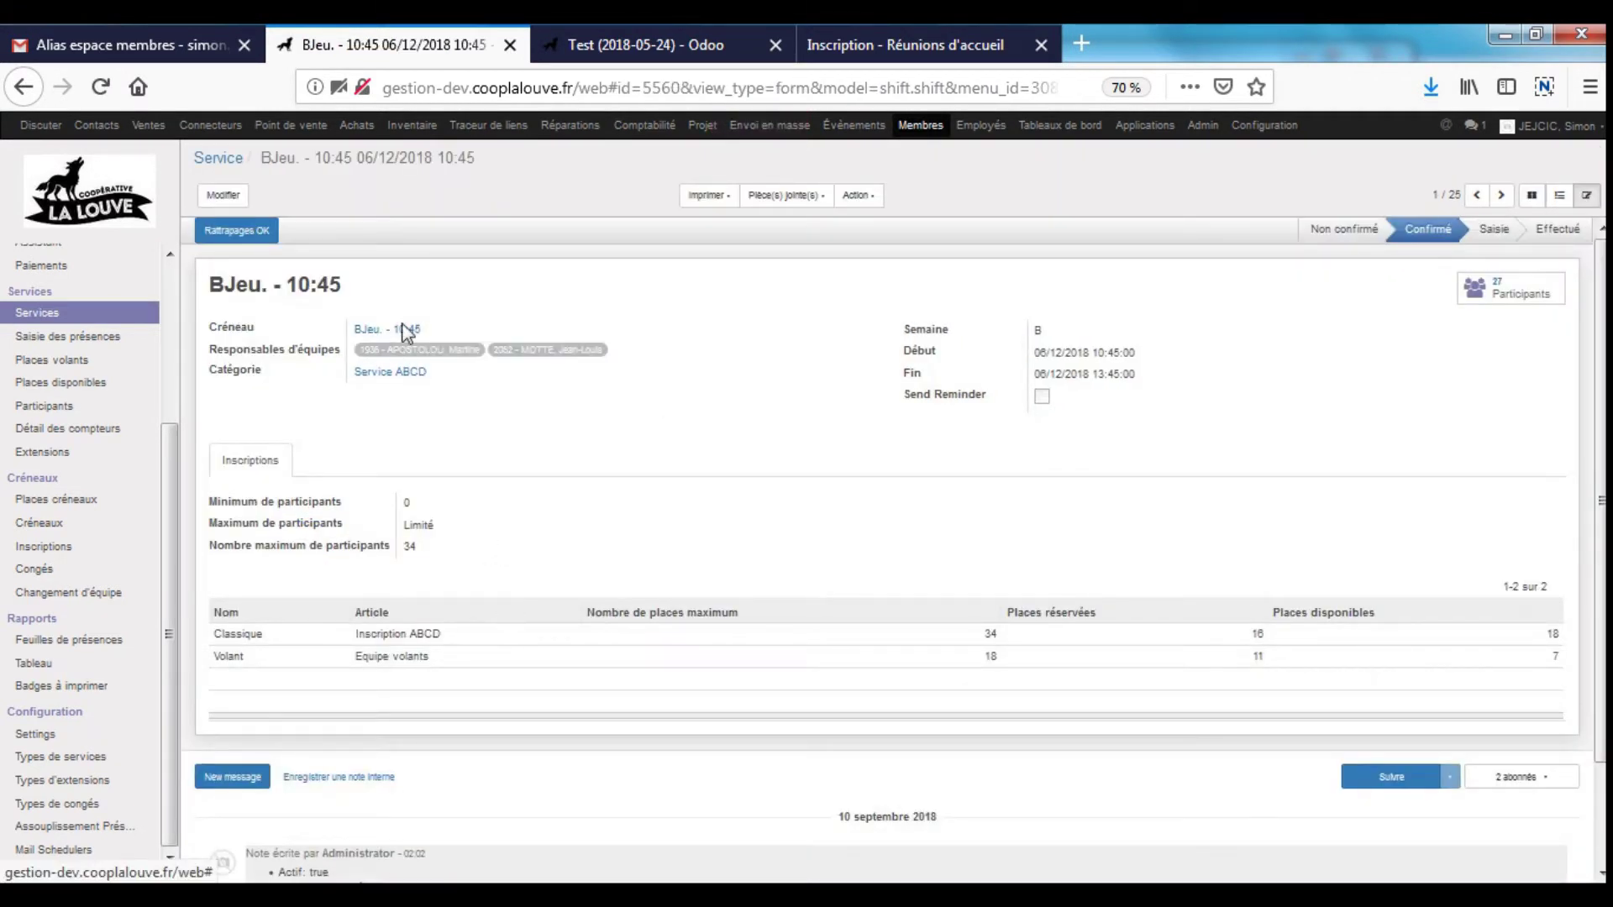
drag(1040, 353, 1264, 391)
click(1135, 436)
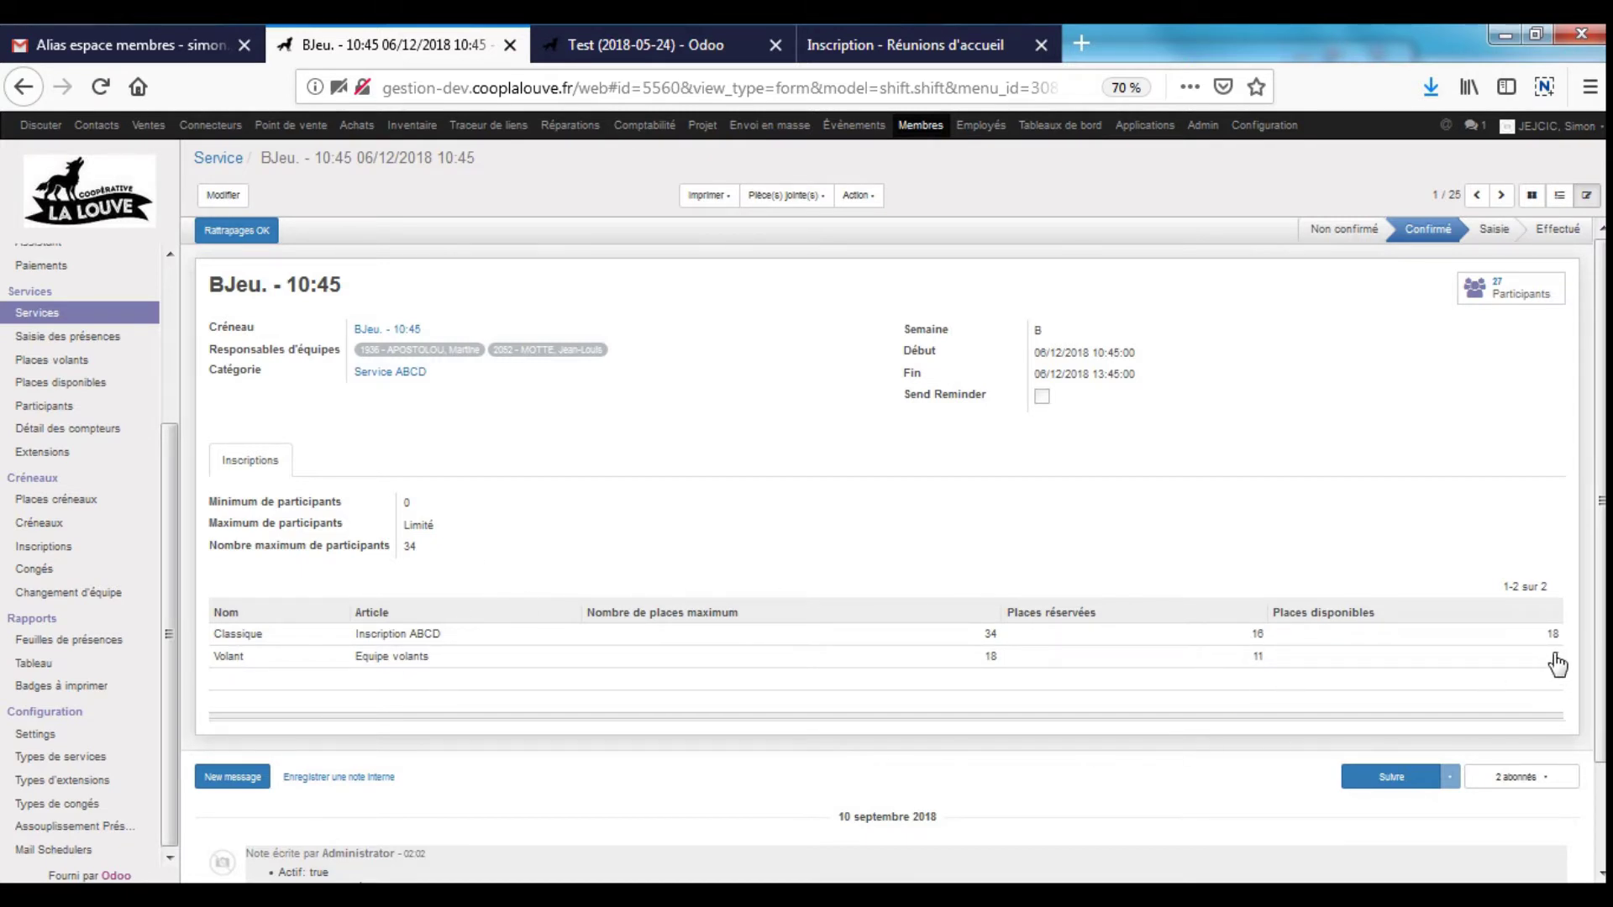
click(67, 361)
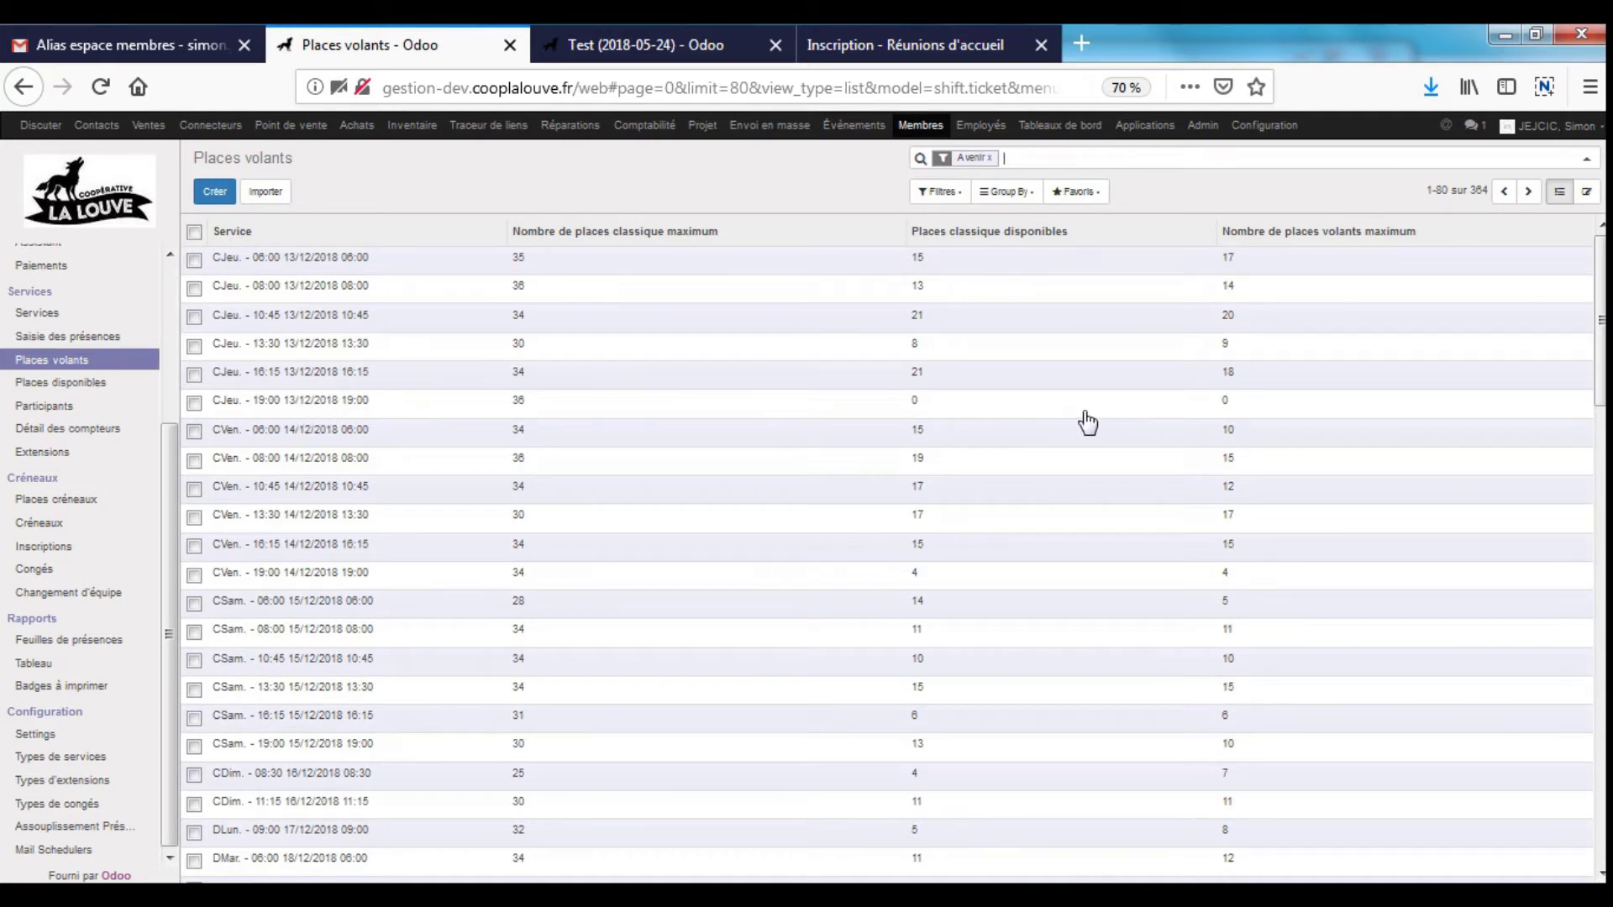
- Set flying-team maximums to 2 for CJeu. 19:00 (13/12) and 6 for CSam. 06:00 (15/12), and save
click(1085, 414)
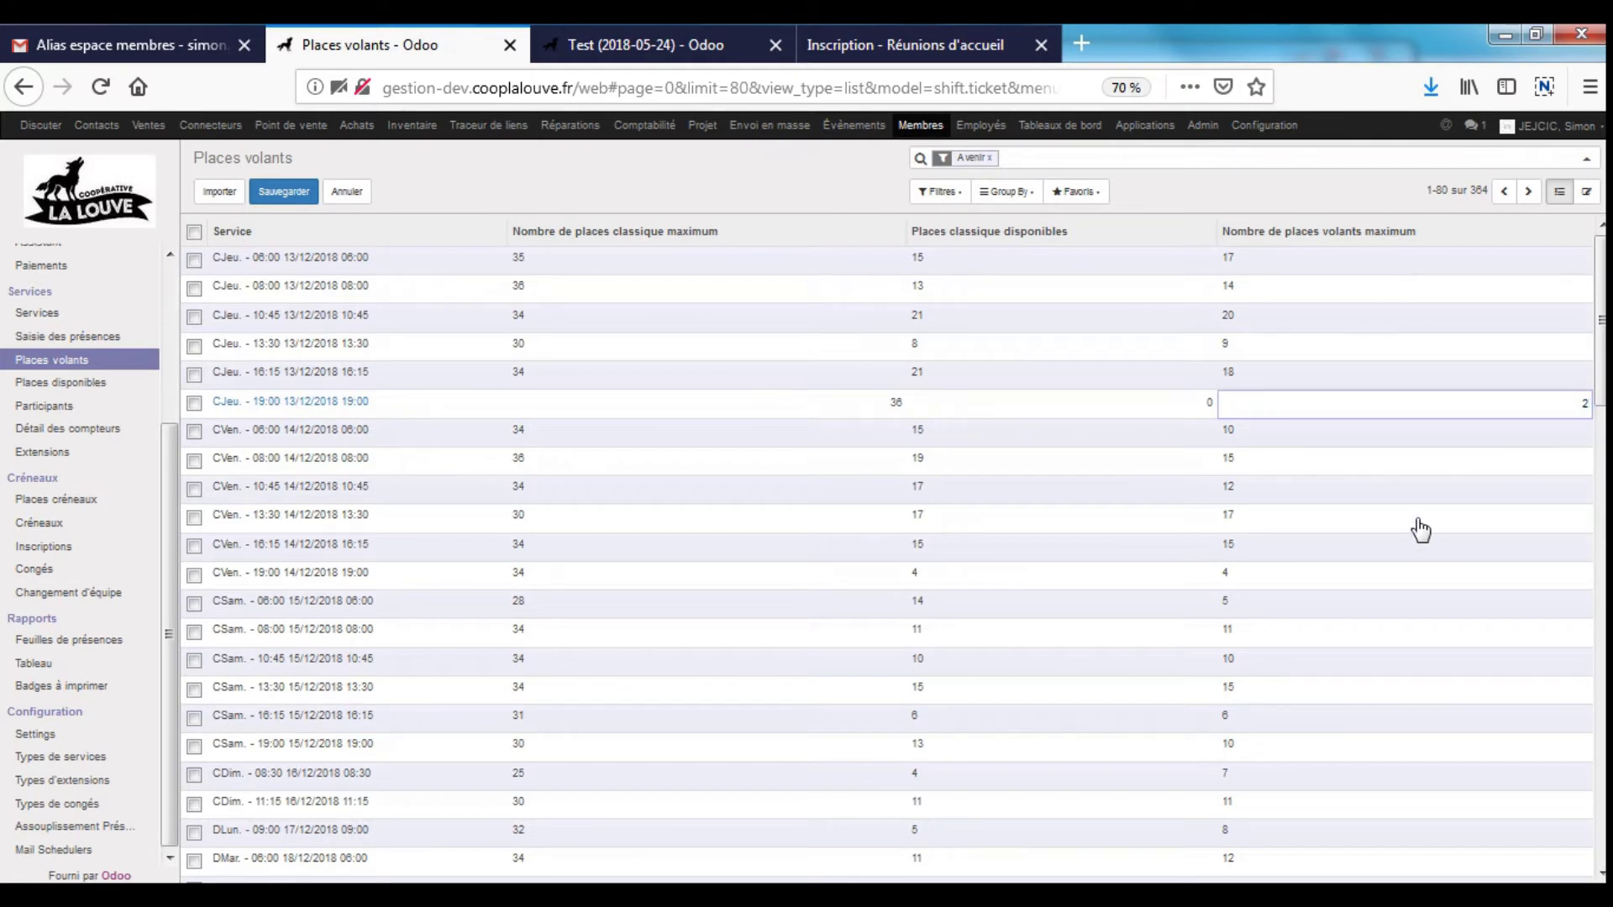
click(1332, 622)
click(1306, 602)
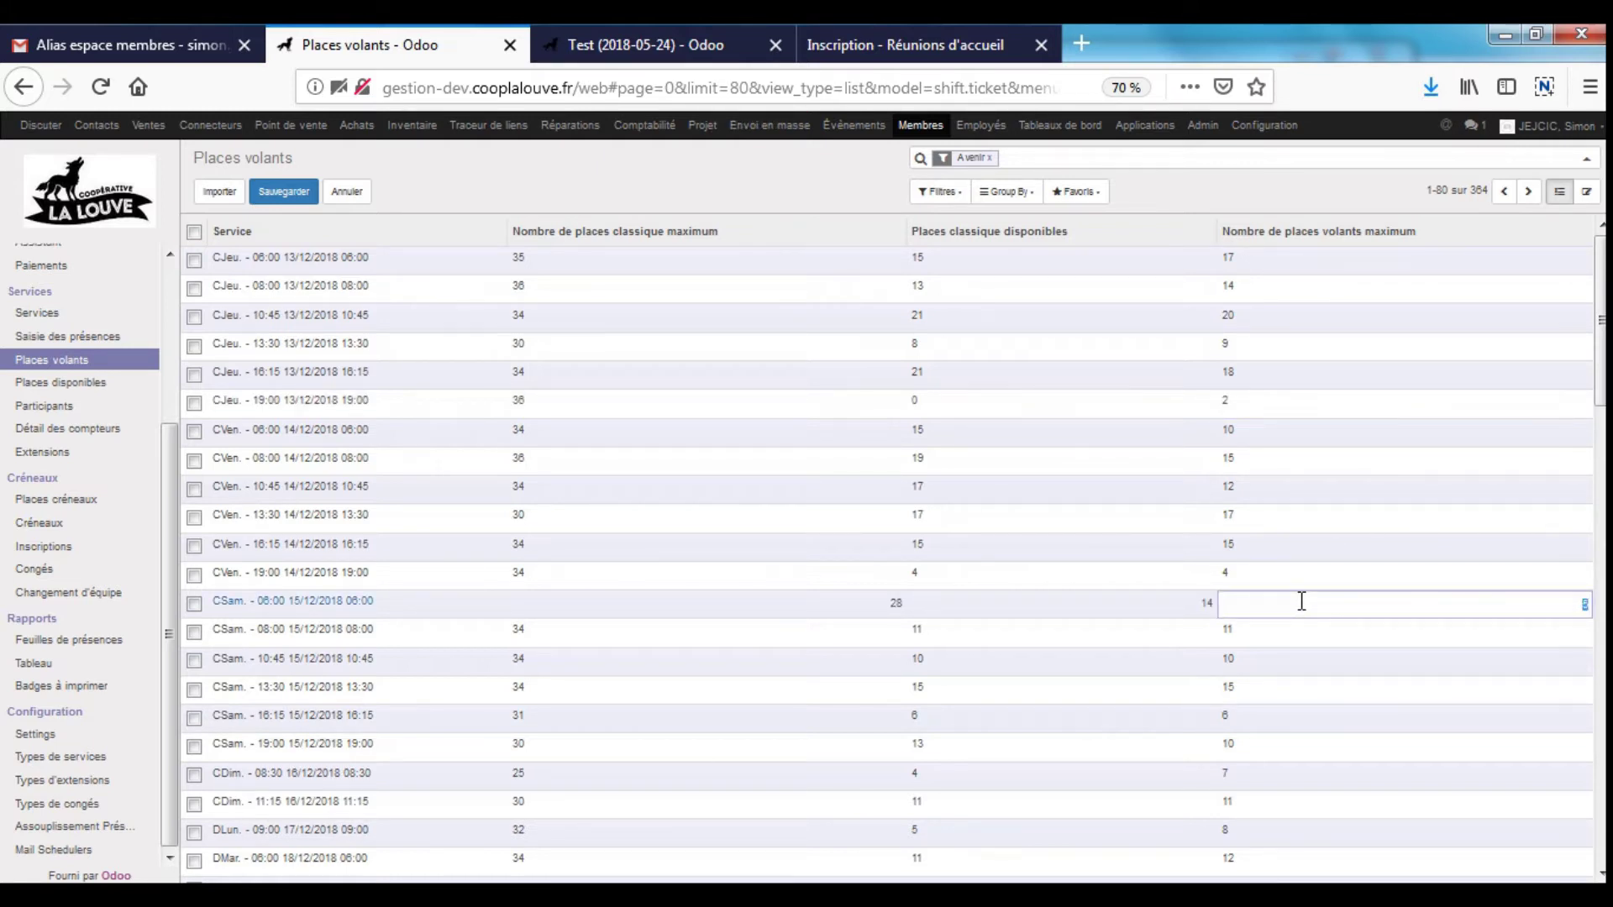
text(6)
scroll(1353, 666, down, 3)
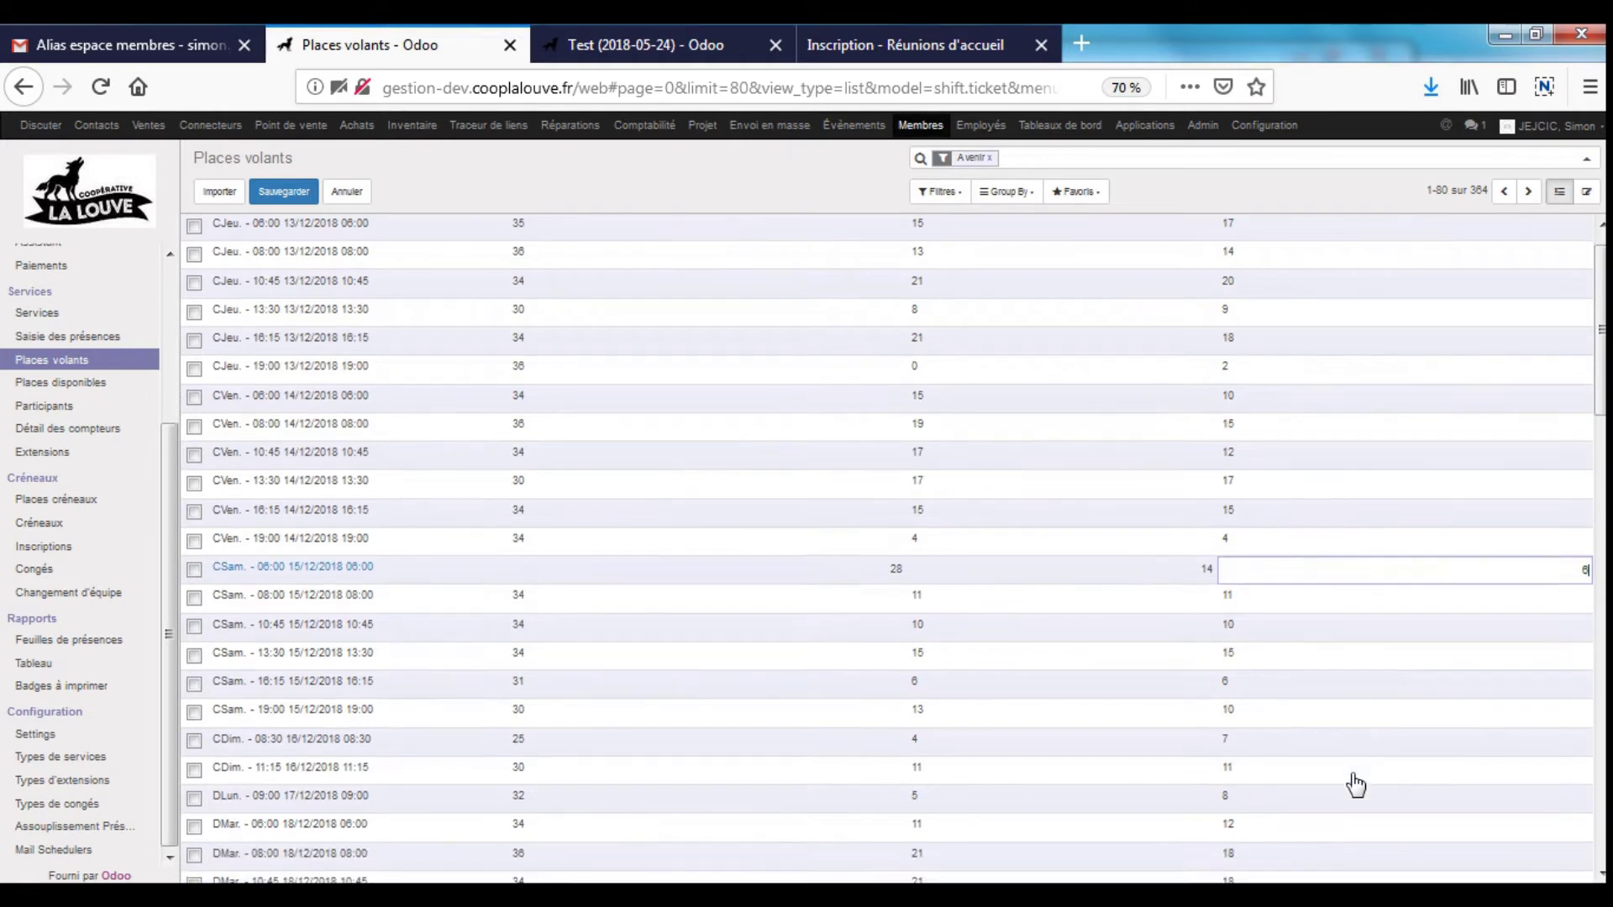
click(1443, 710)
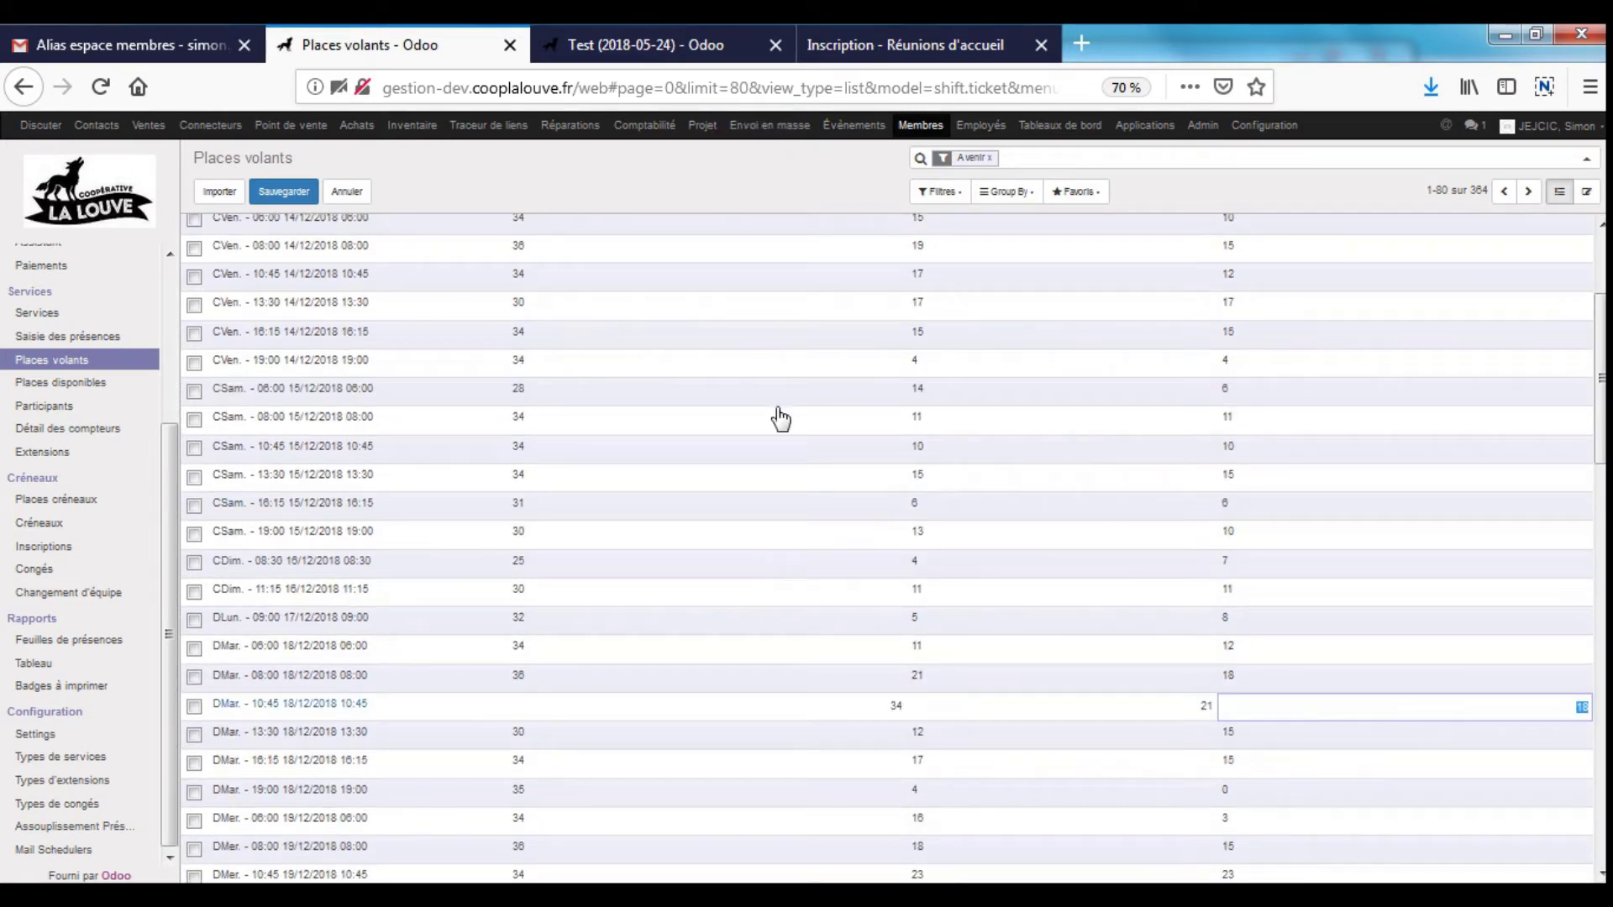
click(285, 192)
scroll(1188, 594, up, 3)
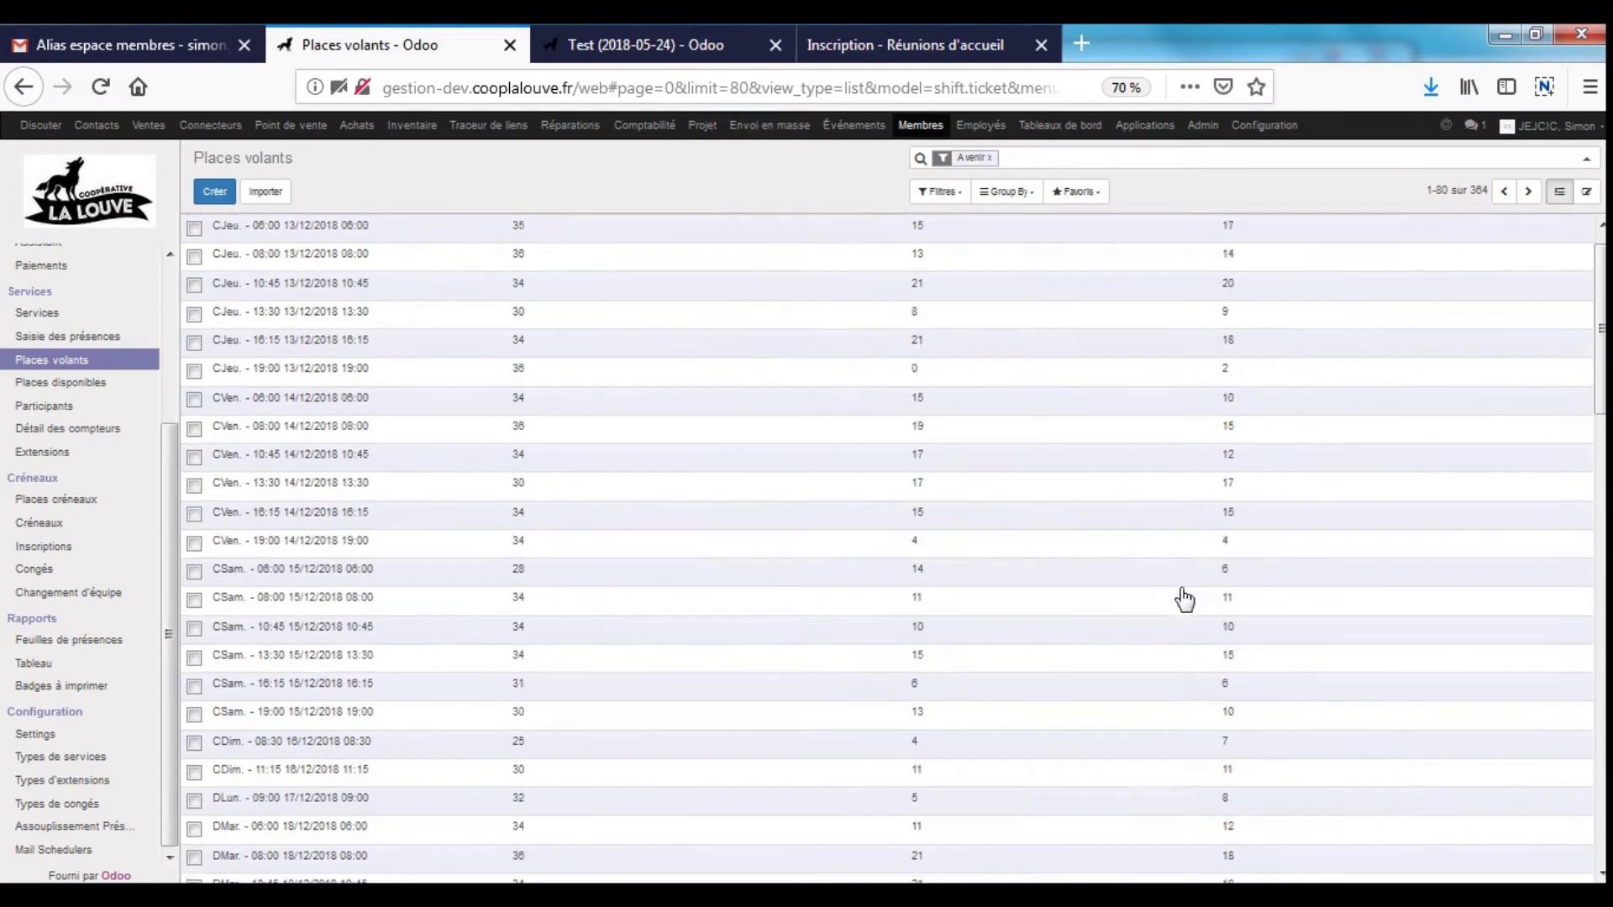
- Page to Places volants records 81–160 of 364 and scroll through the January 2019 shifts
scroll(879, 457, down, 10)
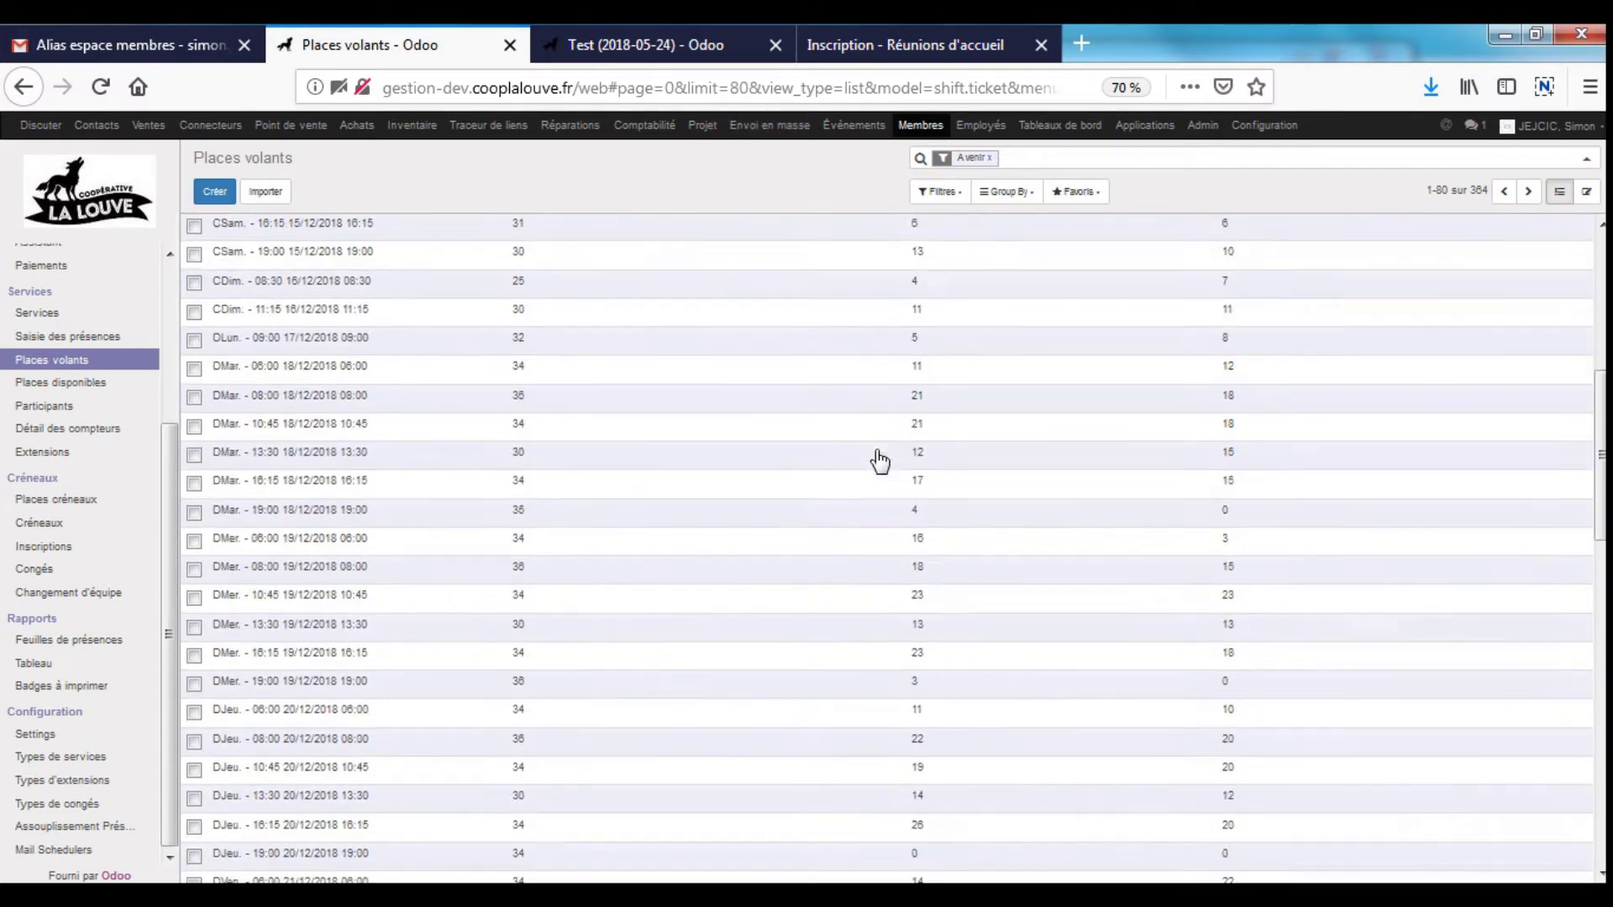
scroll(879, 457, down, 8)
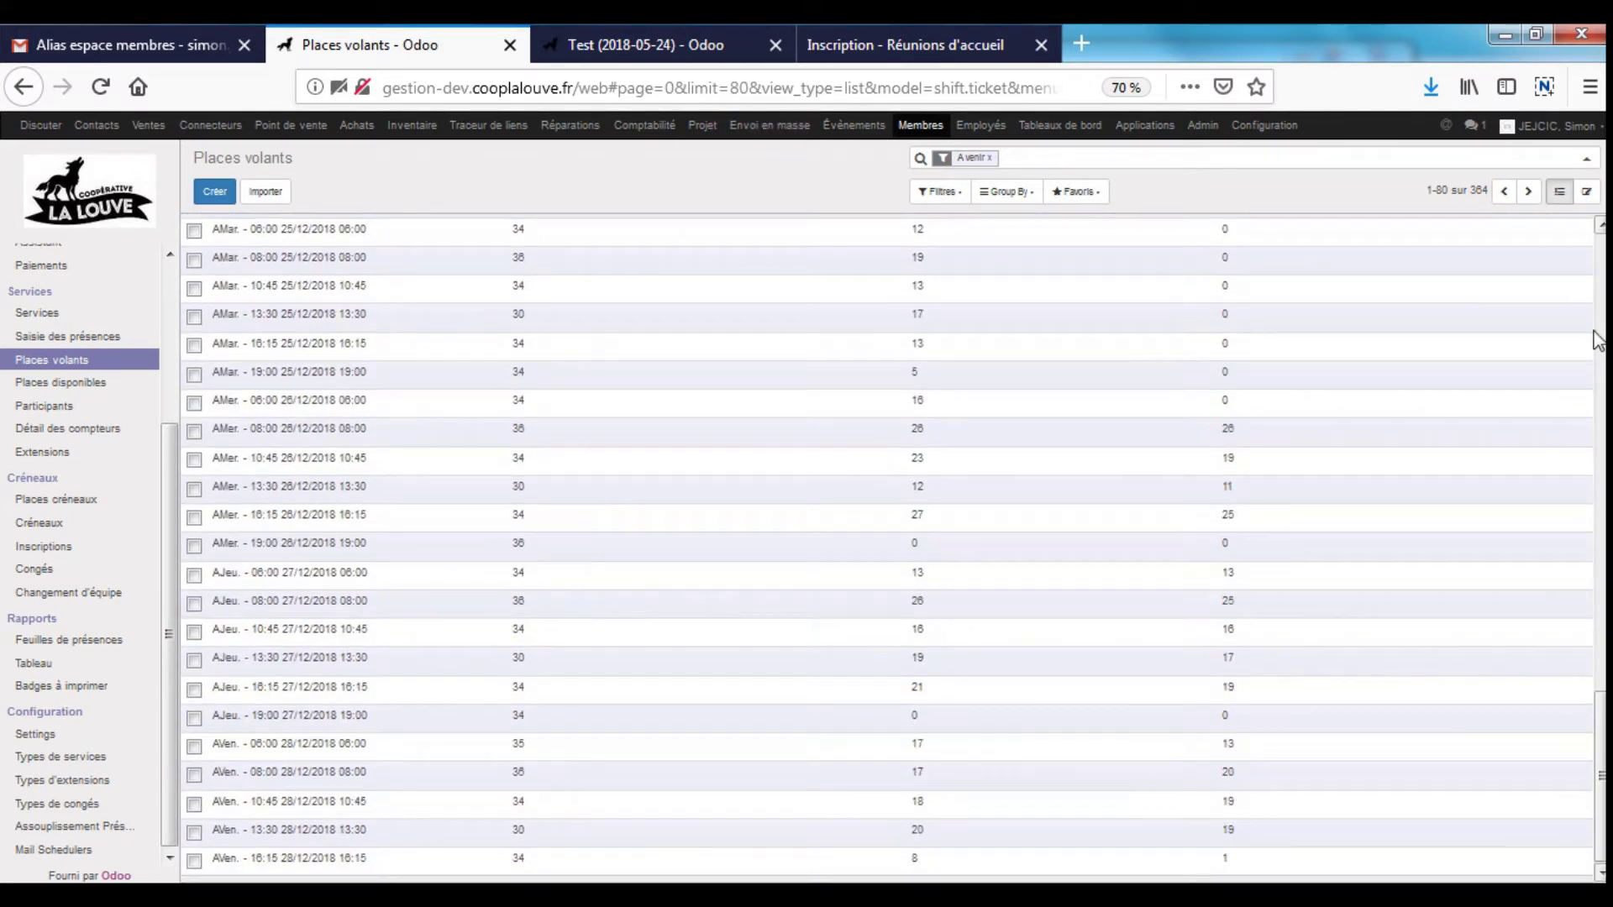
click(1528, 191)
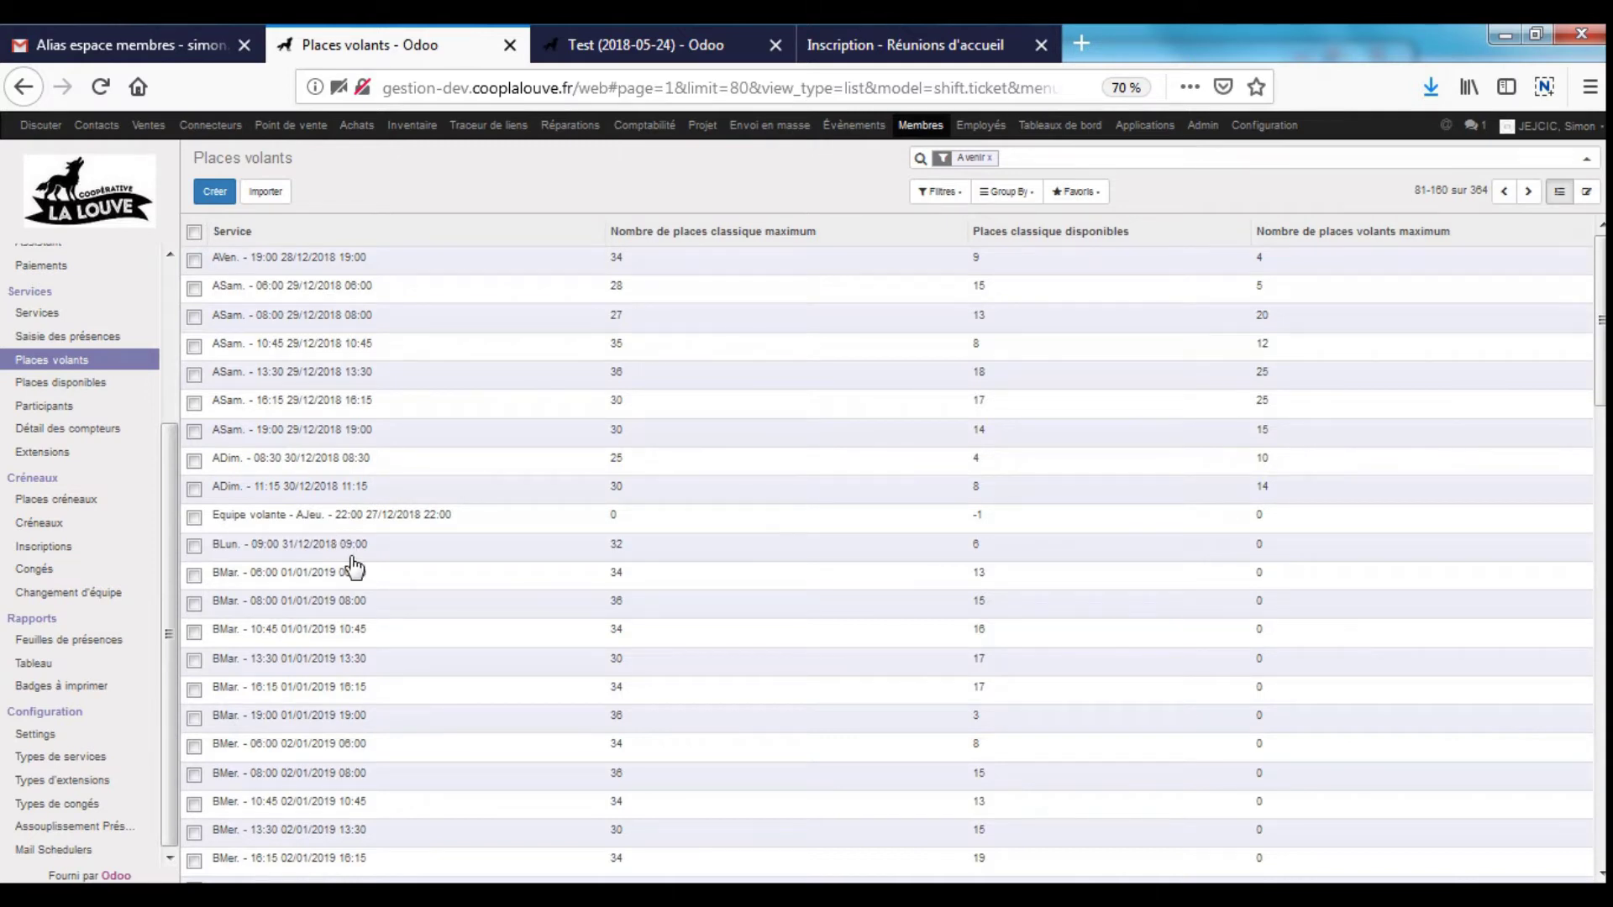
scroll(1318, 622, down, 8)
scroll(1317, 626, down, 12)
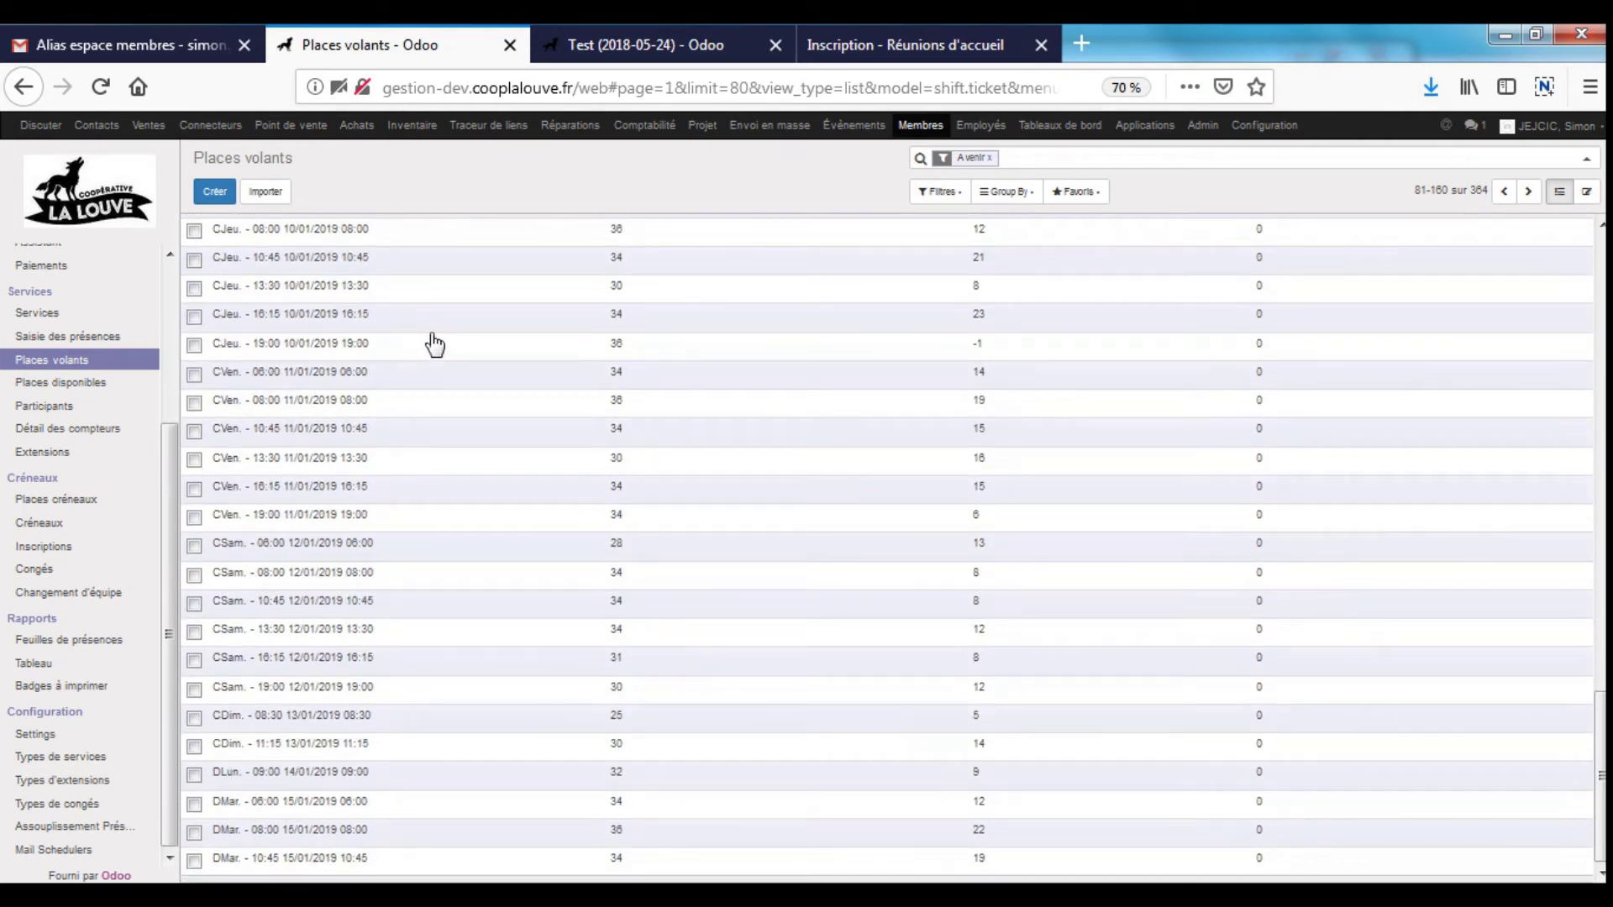
drag(1601, 794, 1601, 310)
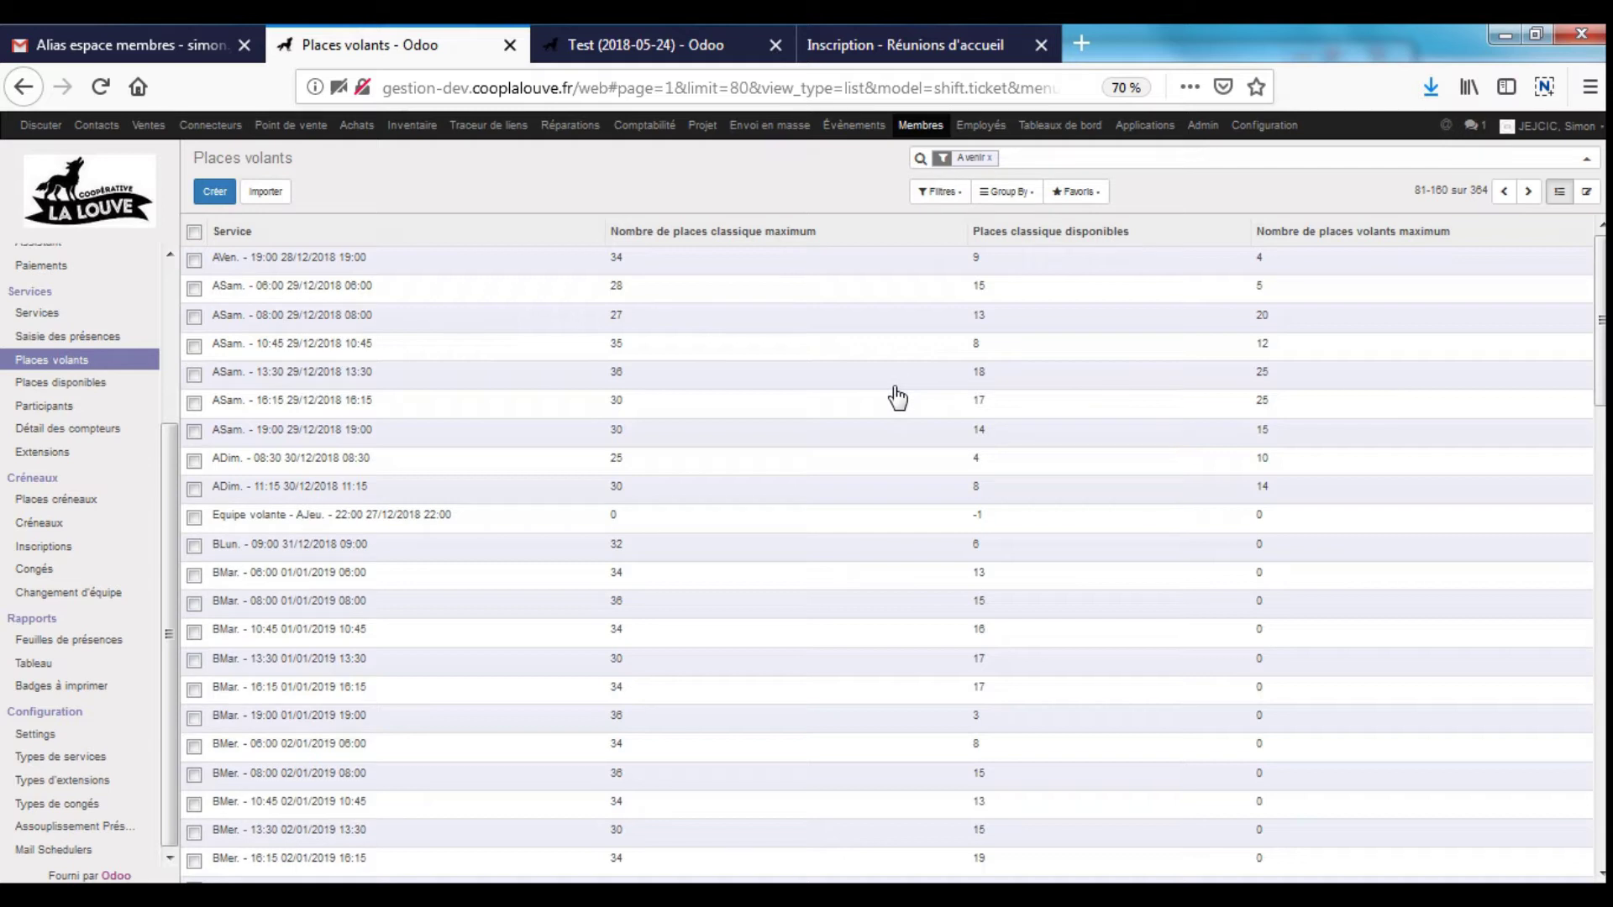
drag(169, 470, 168, 279)
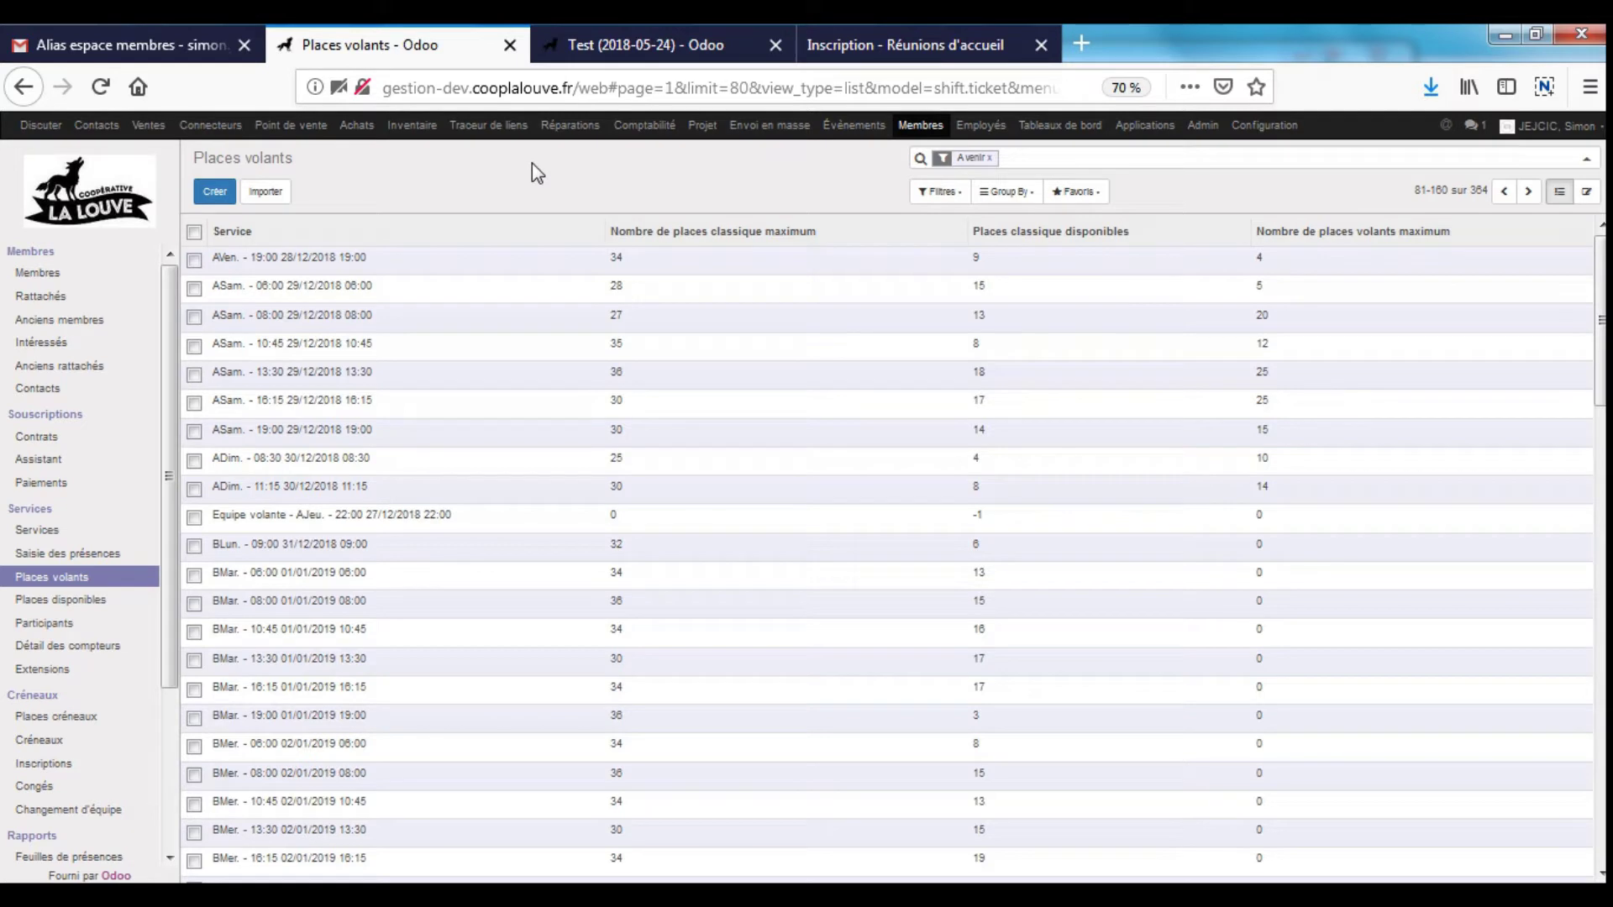
- Open the Envoi en masse (mass mailing) section
click(769, 125)
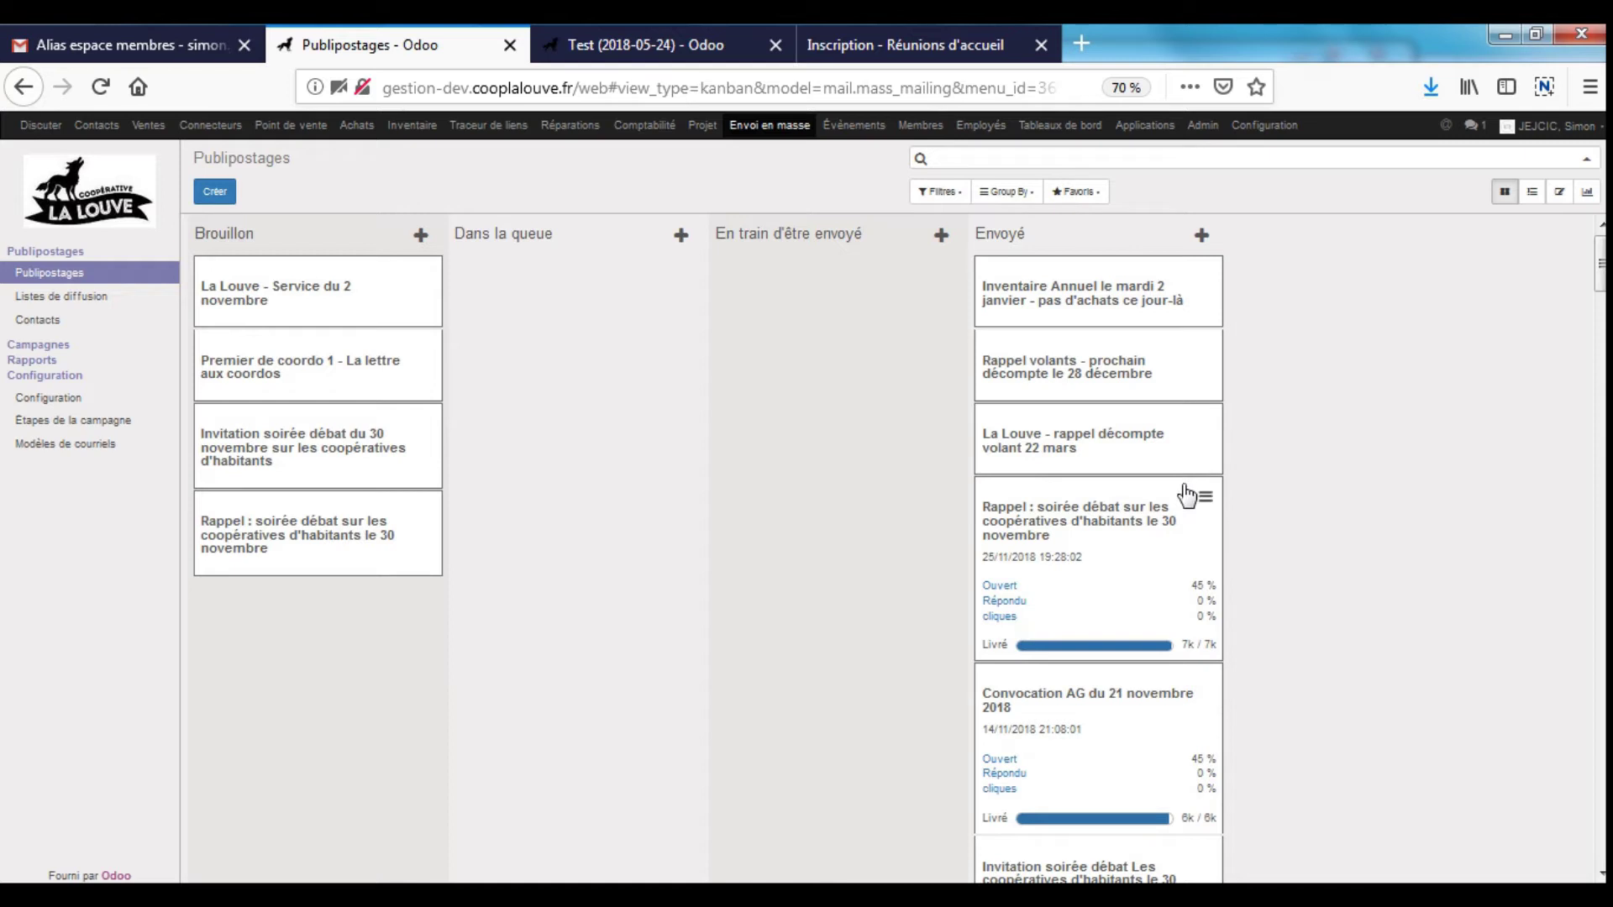
- Browse the Publipostages kanban columns and open the draft 'La Louve - Service du 2 novembre'
scroll(1302, 621, down, 5)
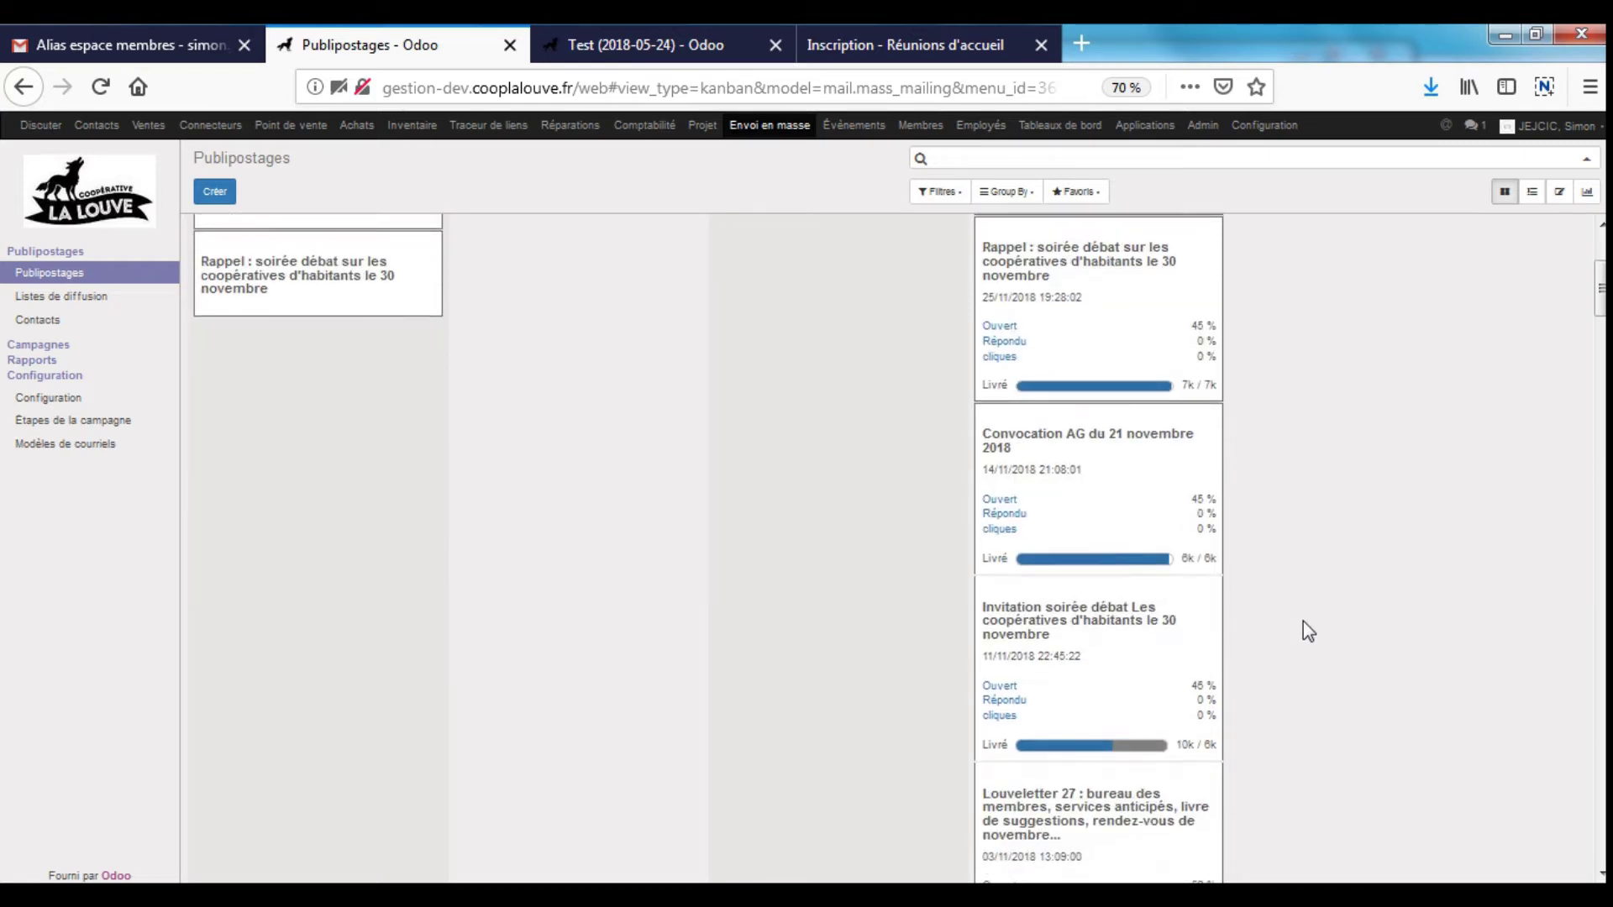
scroll(1301, 622, down, 10)
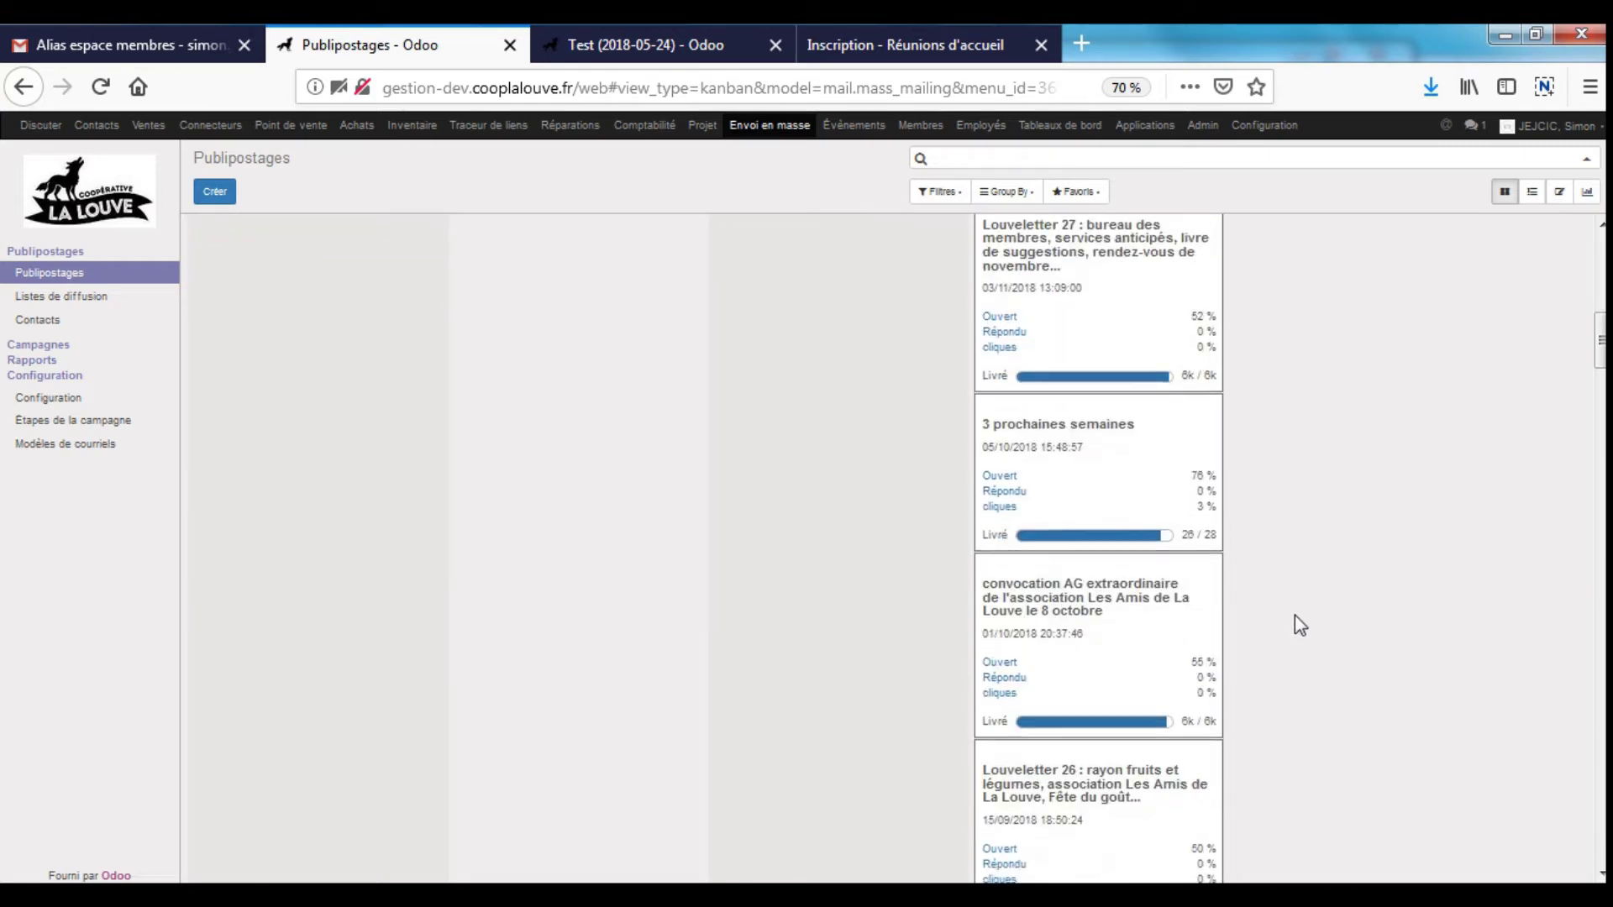
scroll(1253, 617, up, 3)
scroll(1332, 569, down, 6)
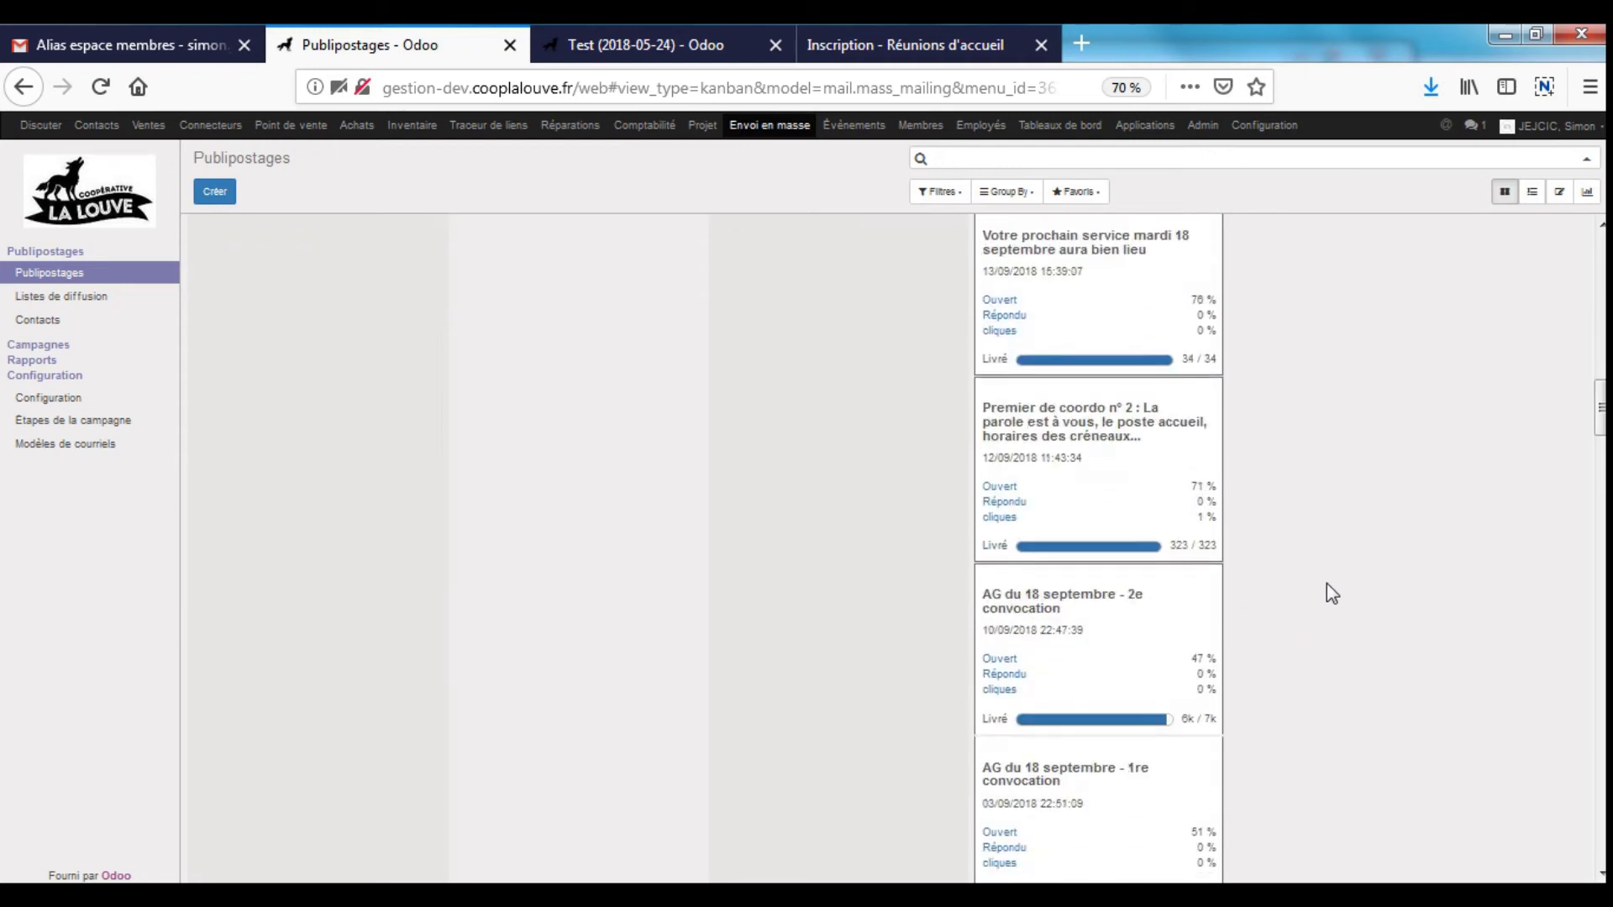
scroll(1376, 586, down, 4)
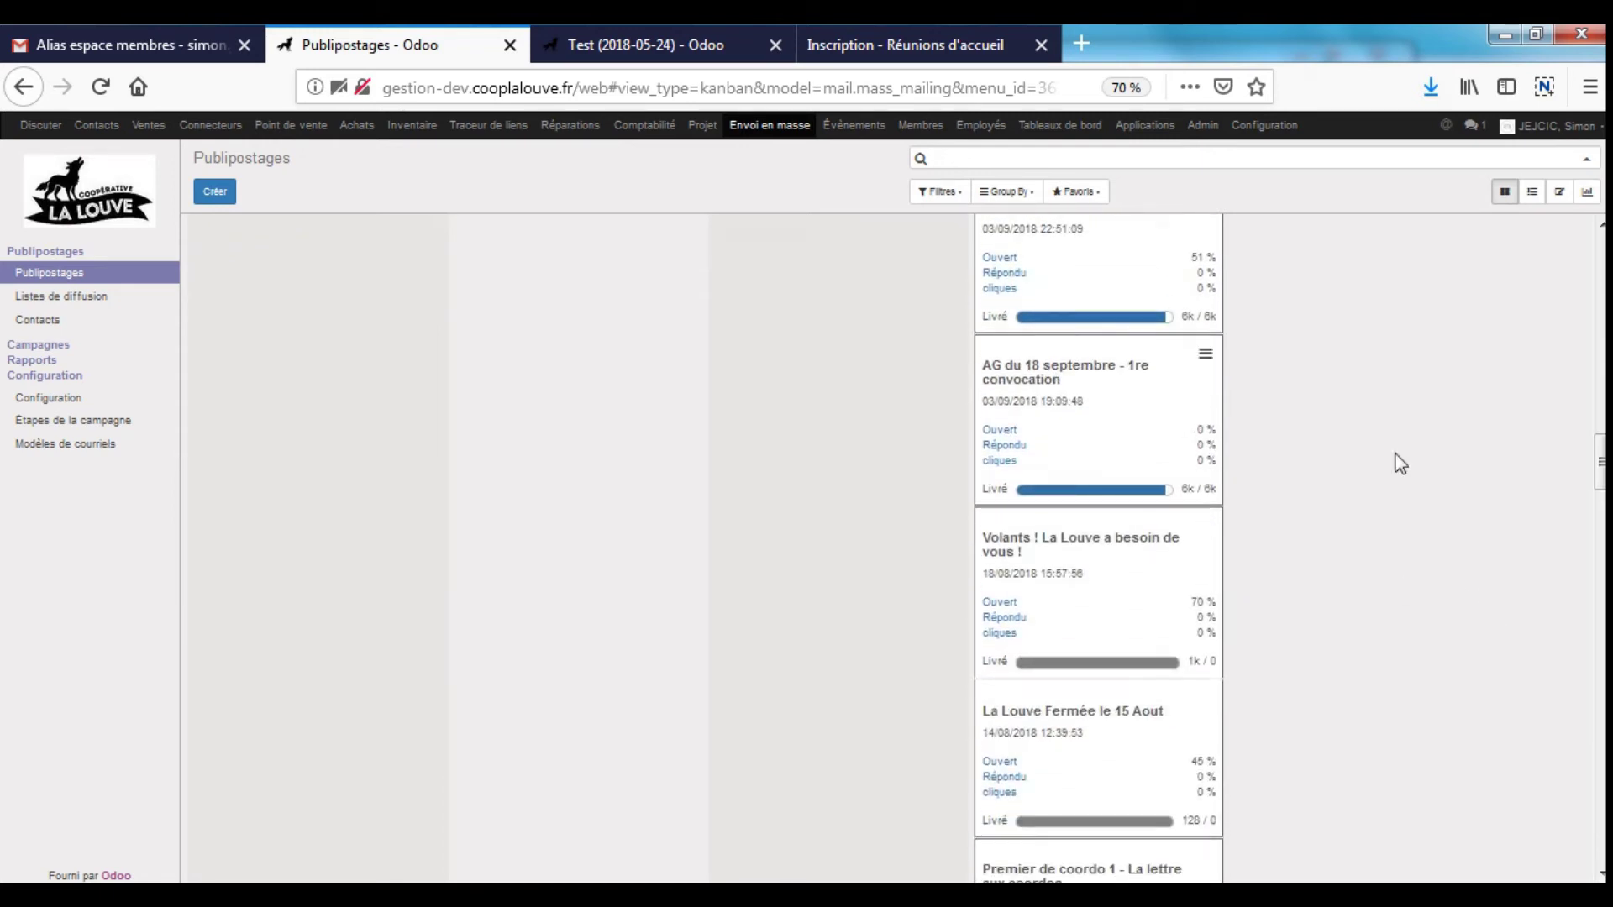
drag(1600, 462, 1572, 155)
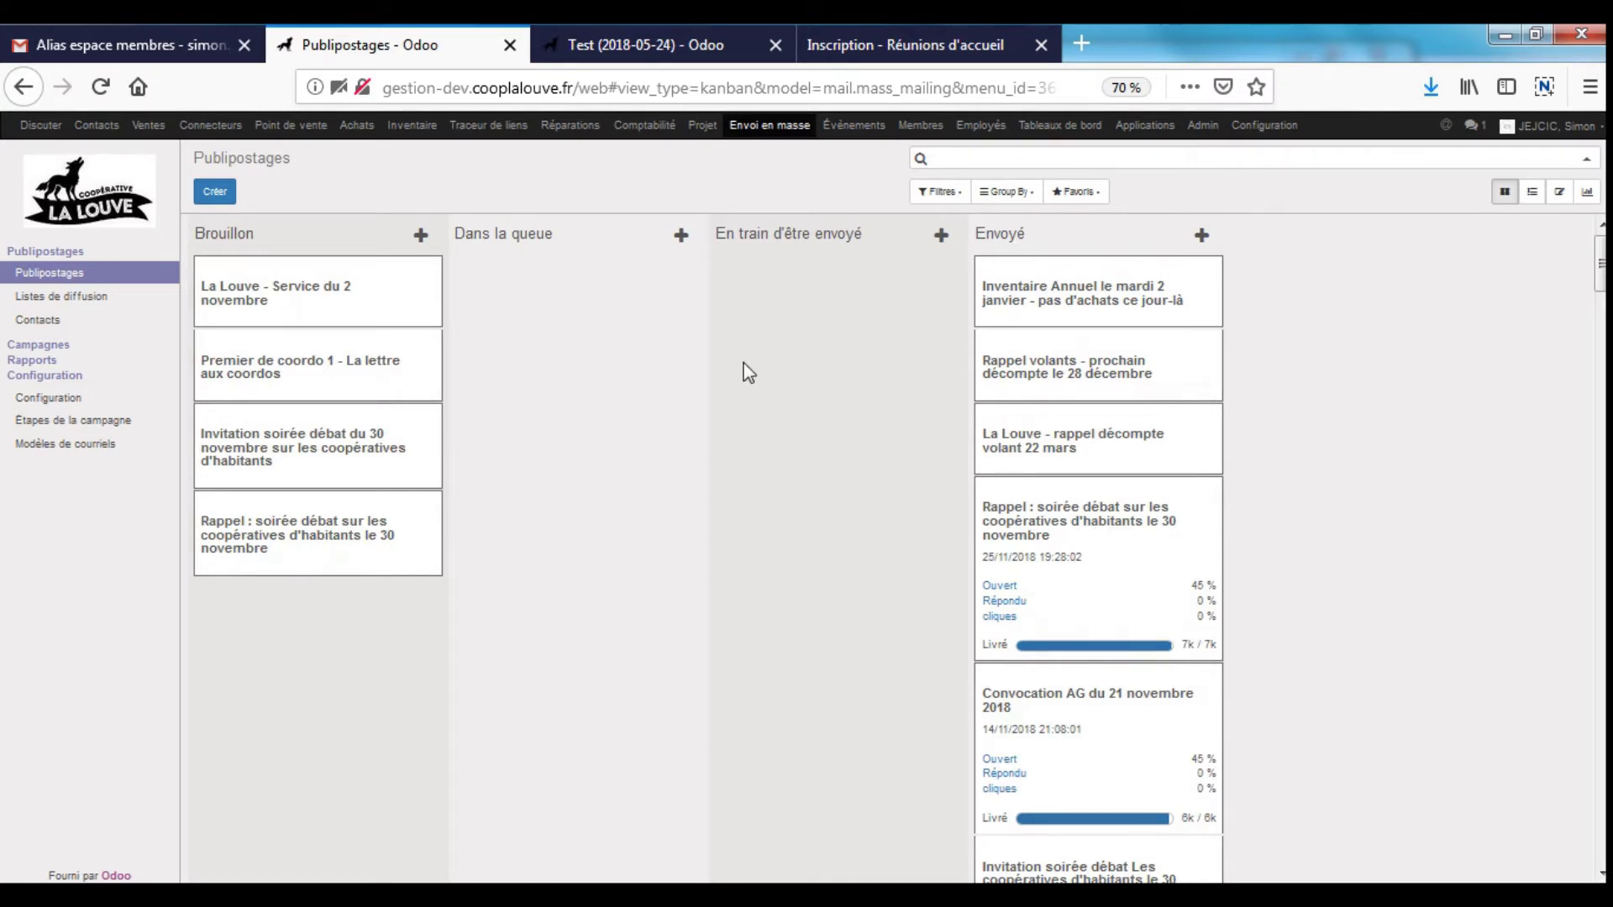
click(319, 321)
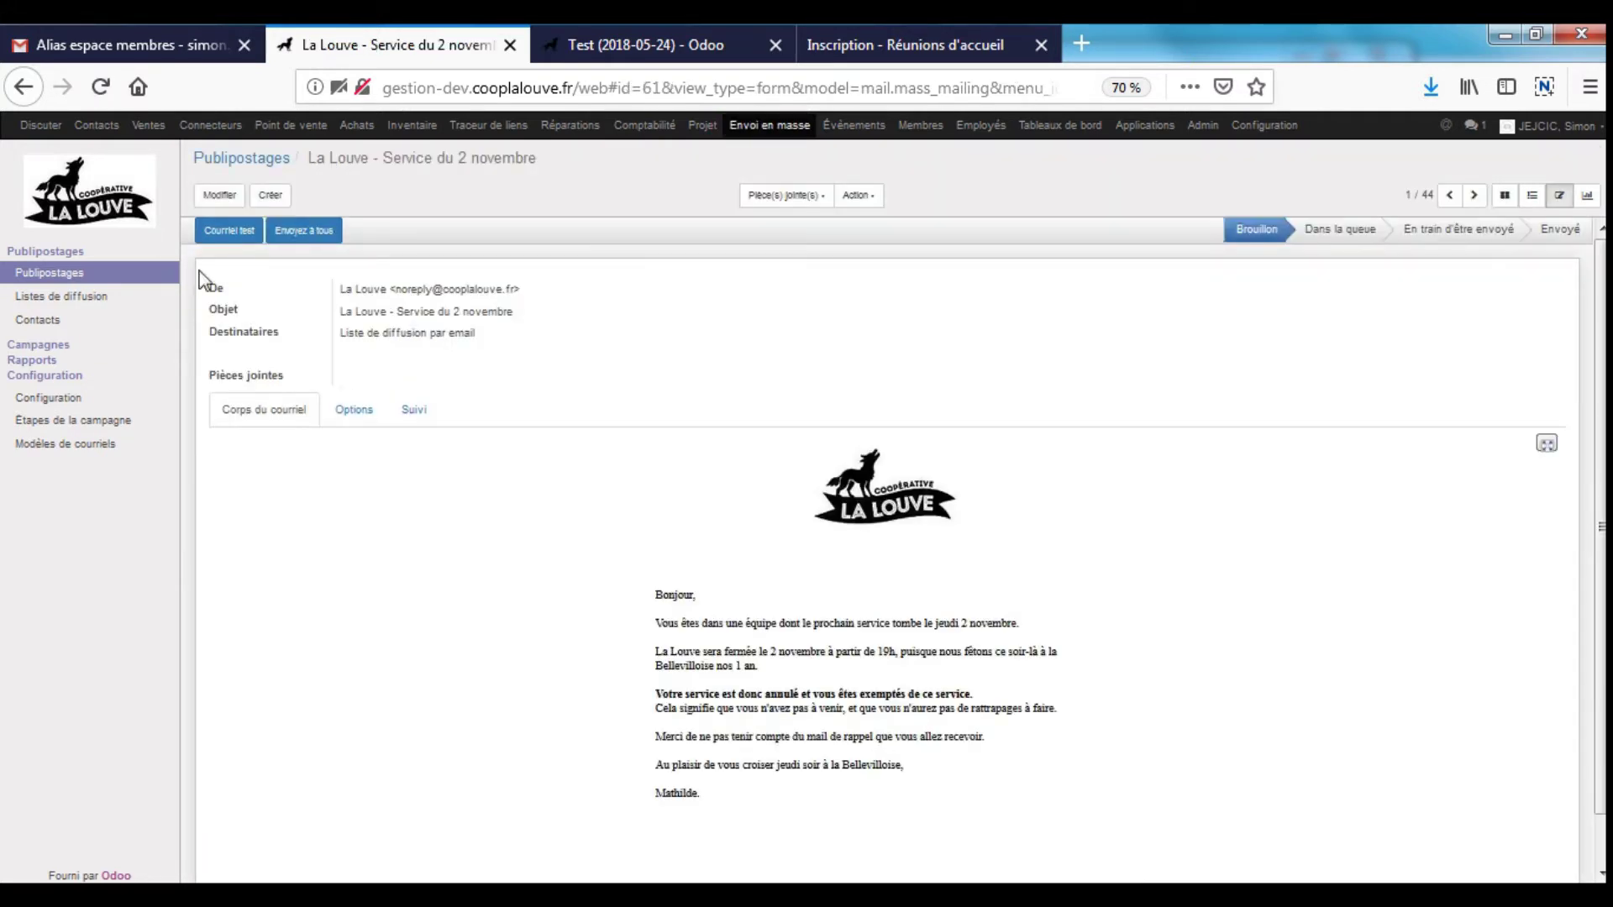
- Put the draft mailing into edit mode and select parts of its letter body
click(224, 195)
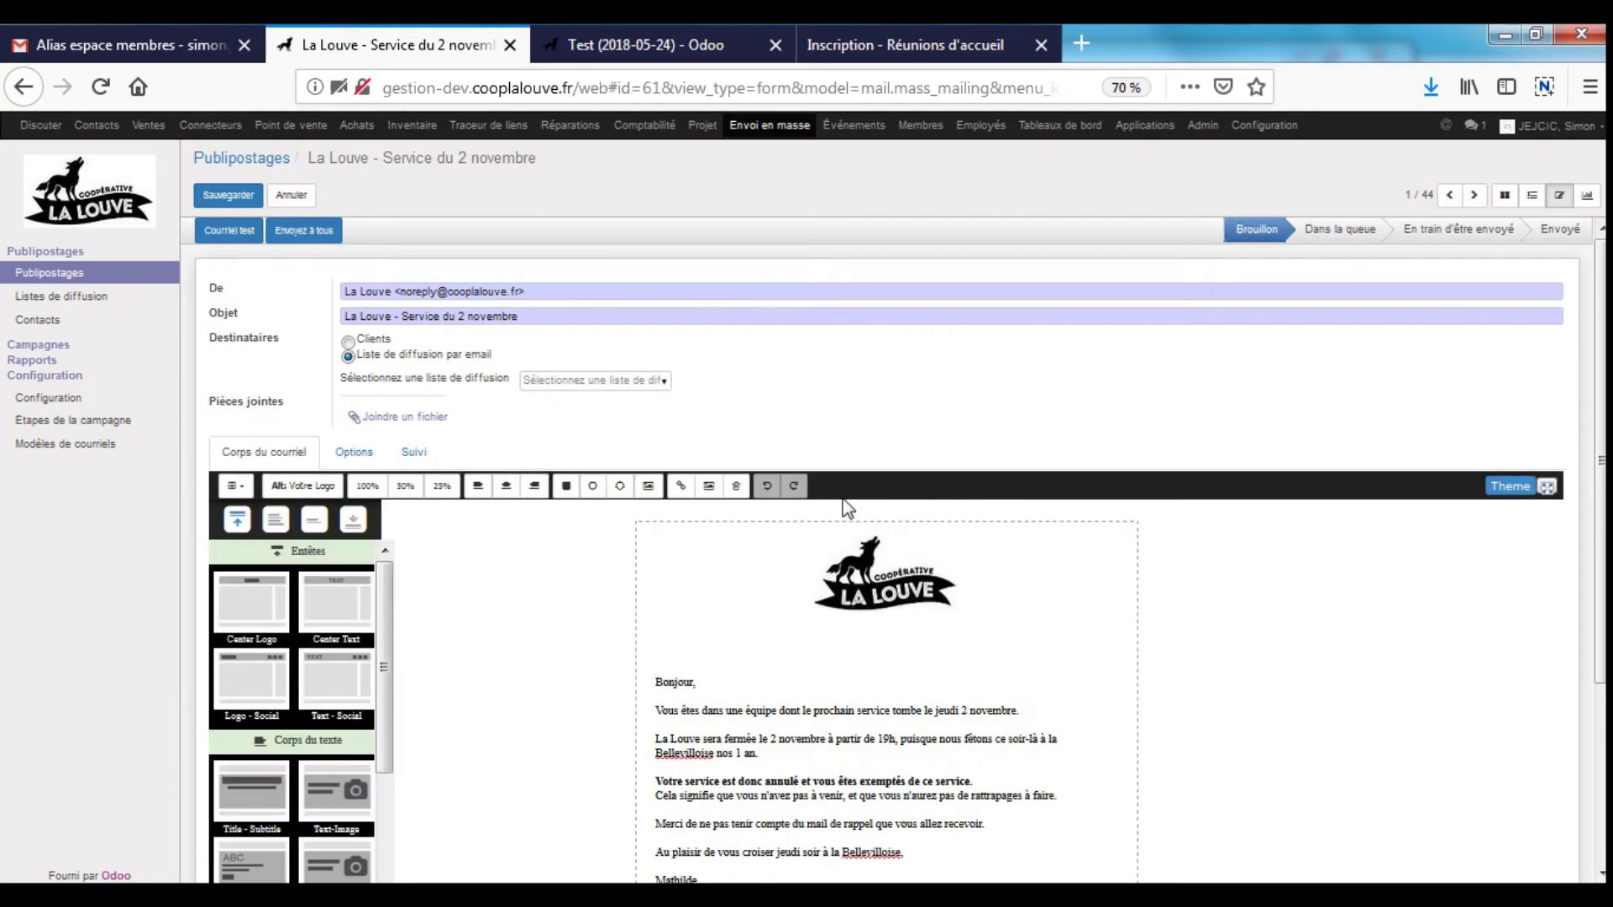
scroll(987, 470, down, 3)
scroll(974, 461, up, 2)
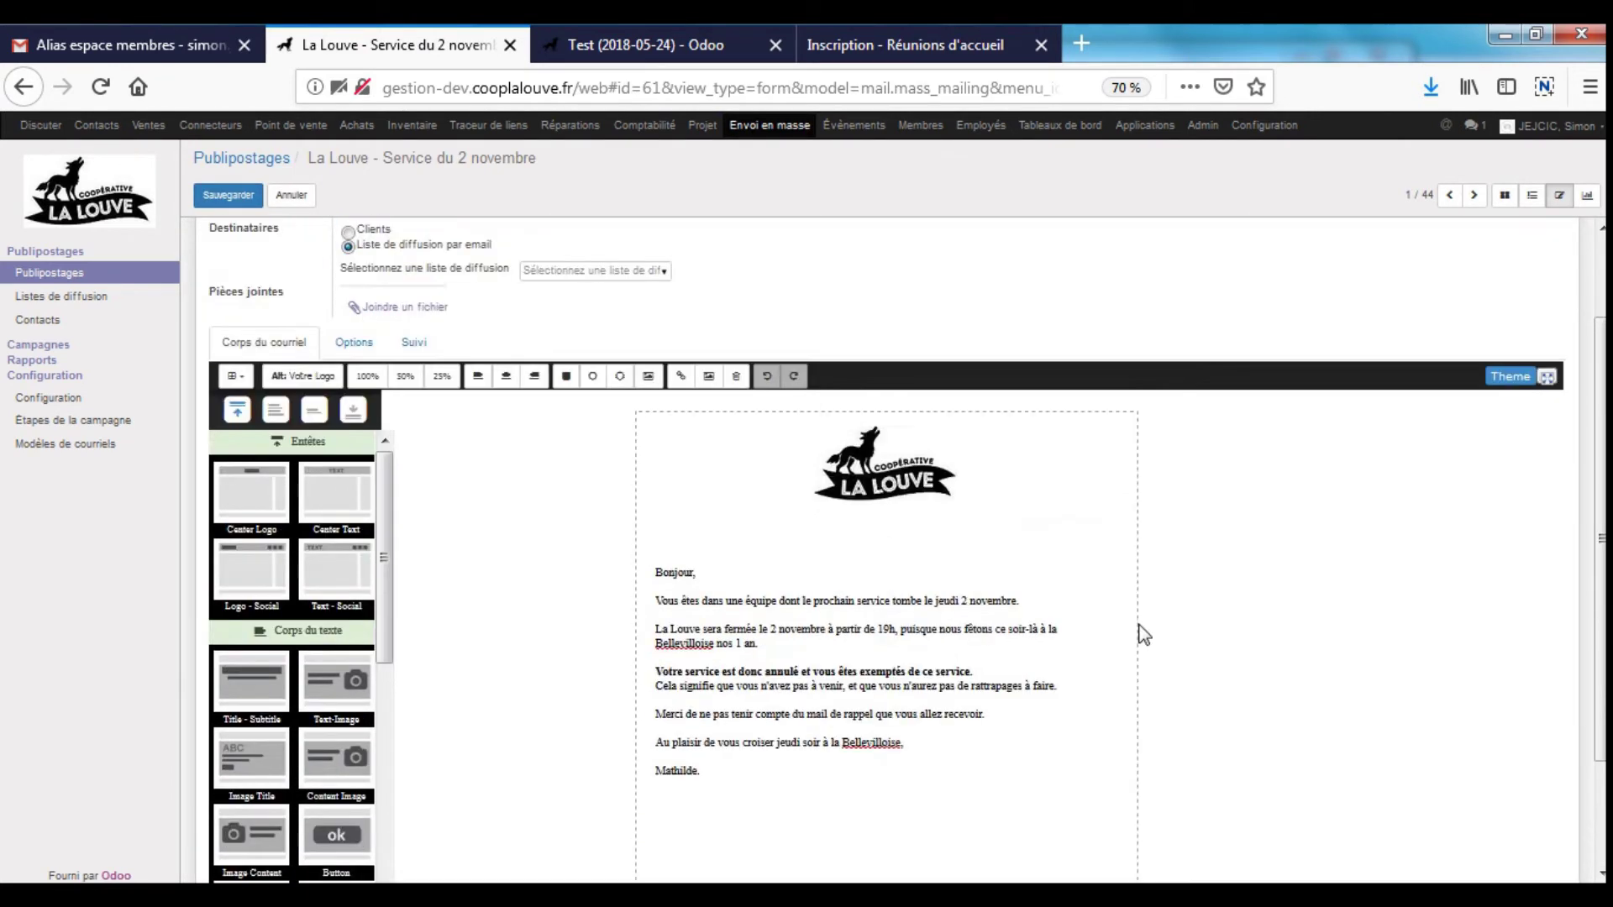
drag(878, 628, 946, 738)
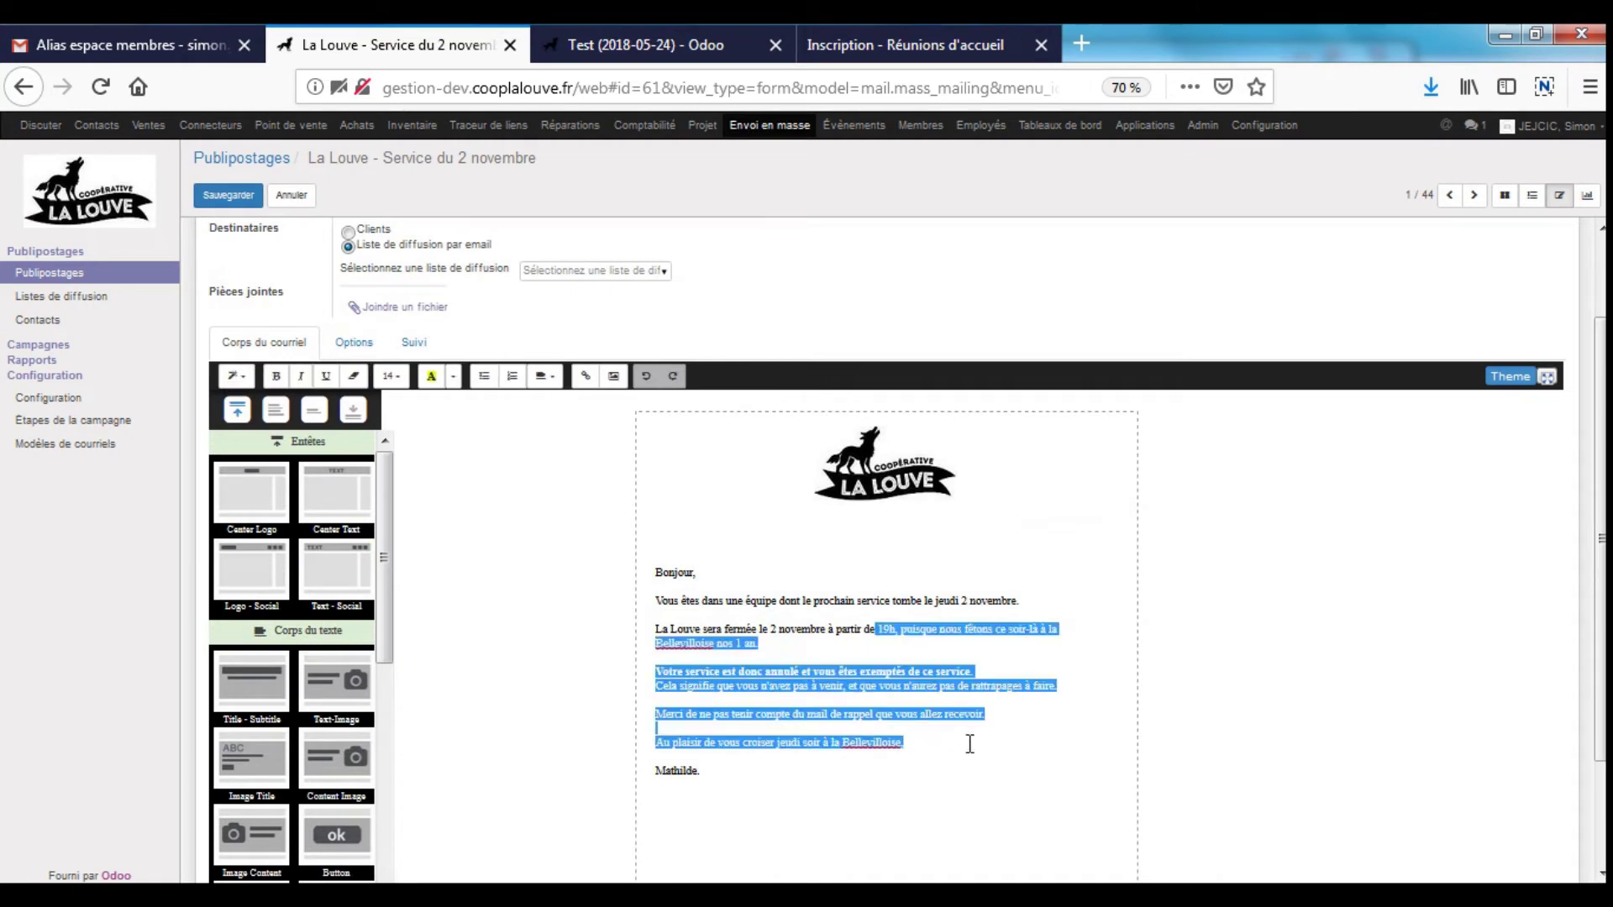
click(942, 562)
scroll(942, 562, up, 2)
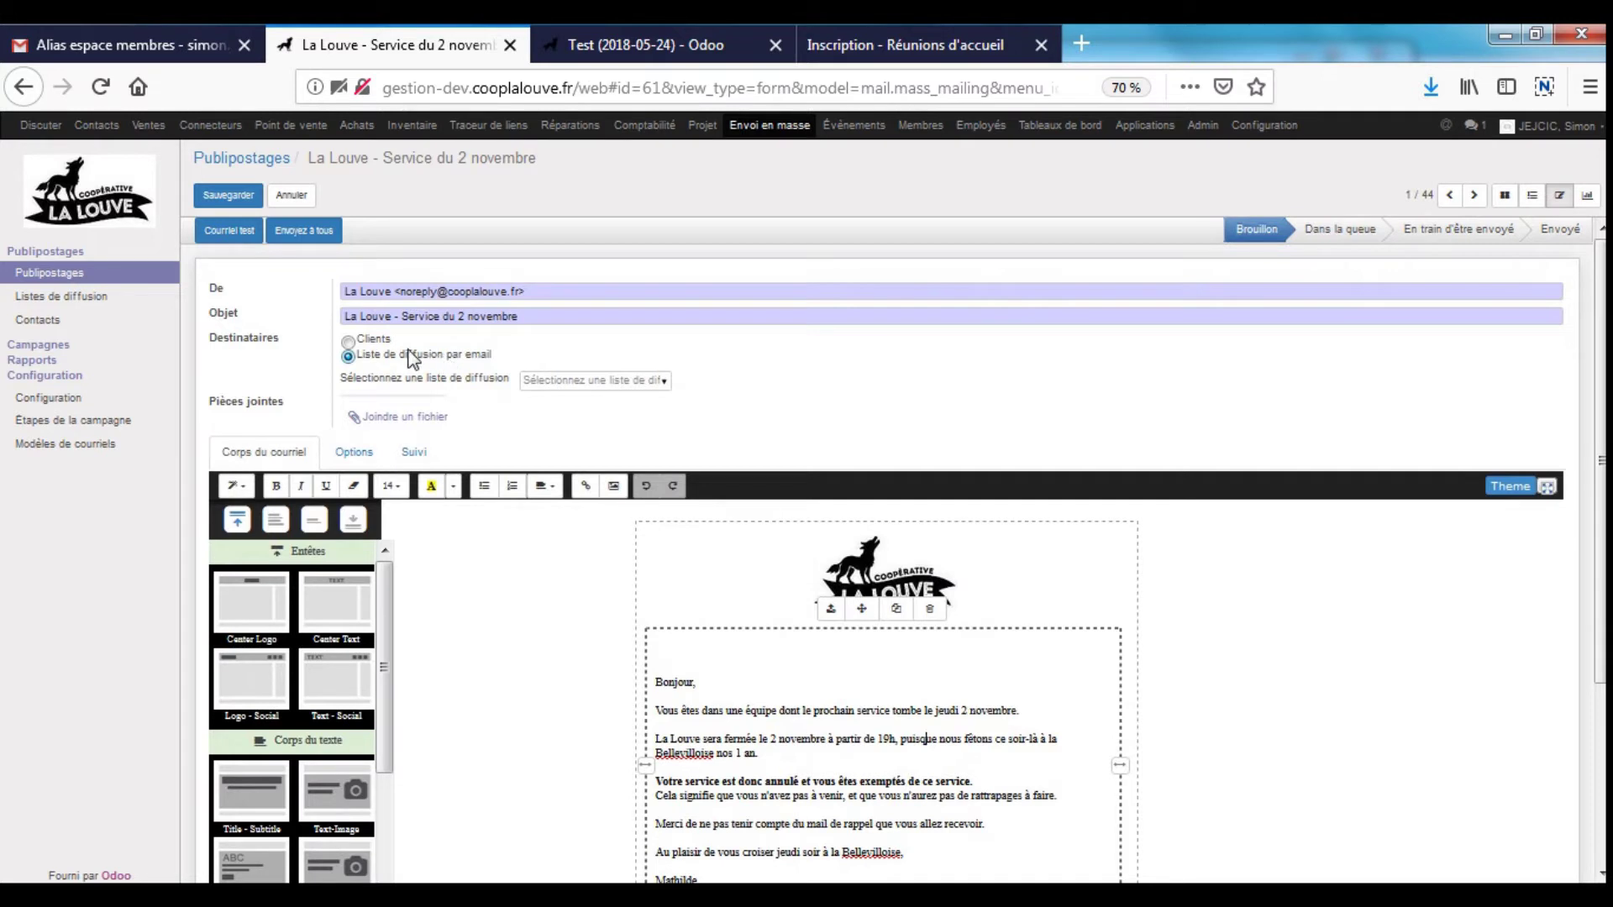
- Switch recipients to Clients (8051 records) and review the selected records and filters
click(348, 341)
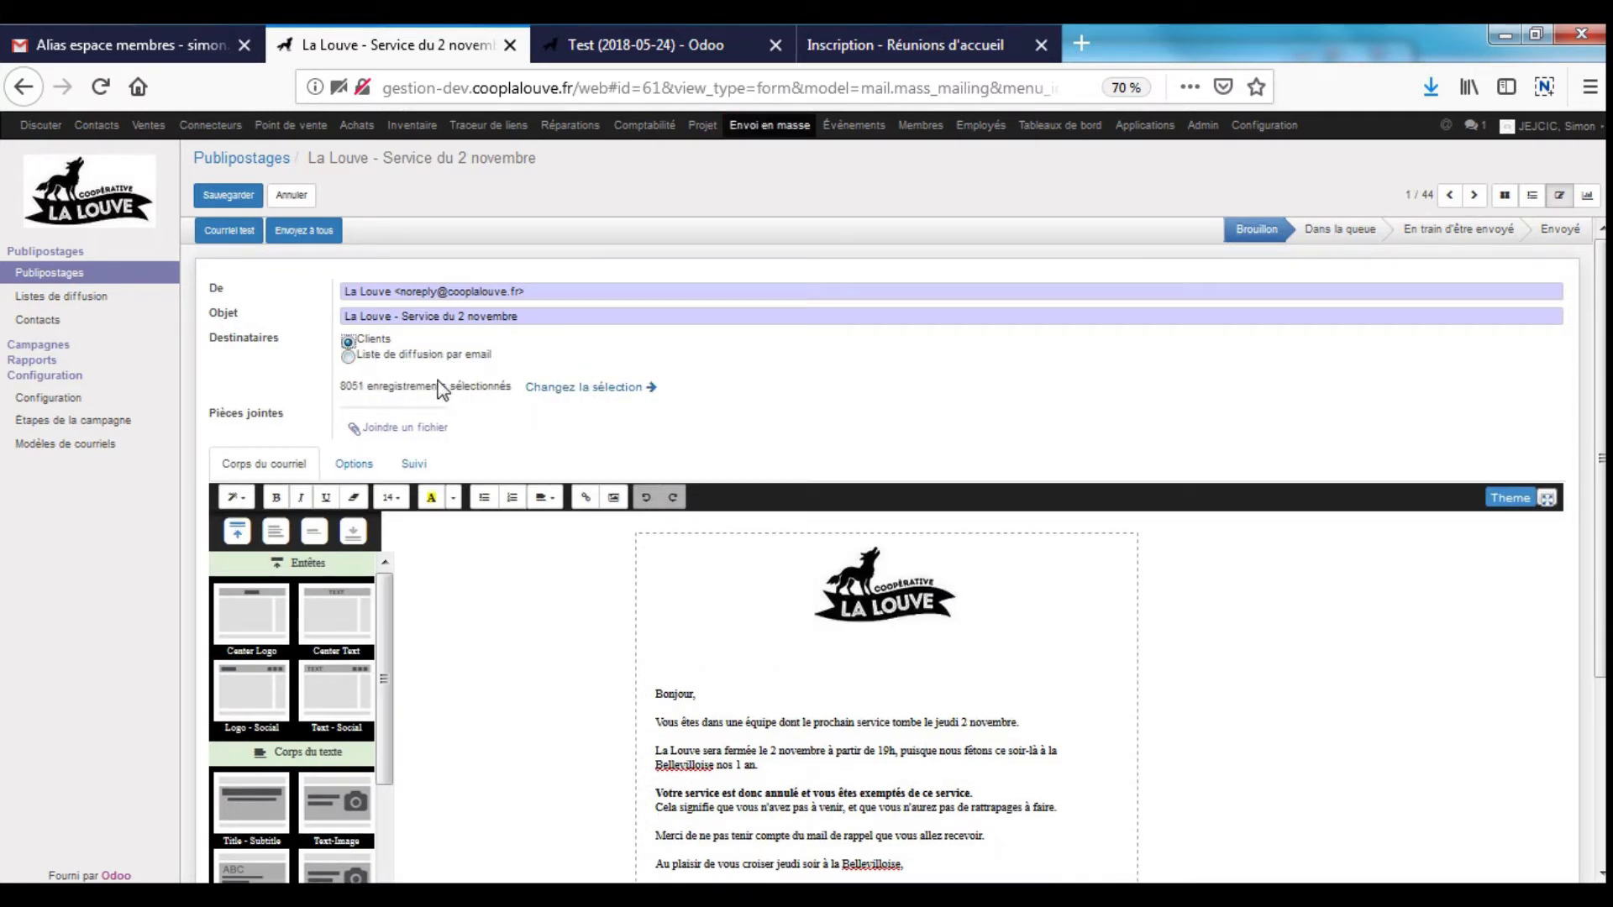
click(596, 388)
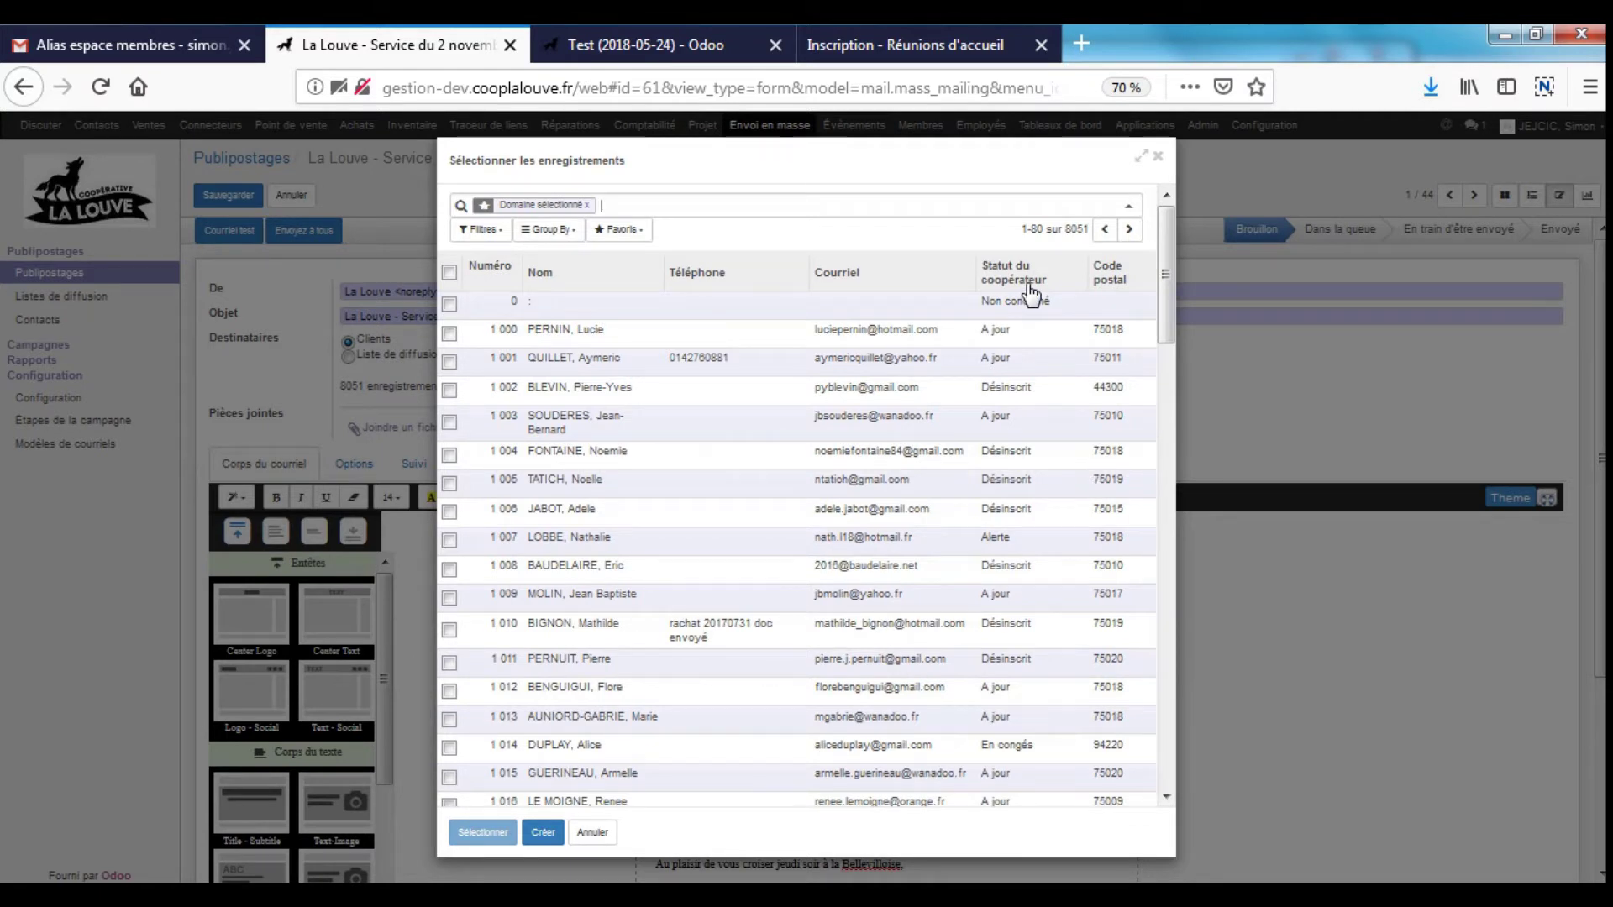
click(492, 239)
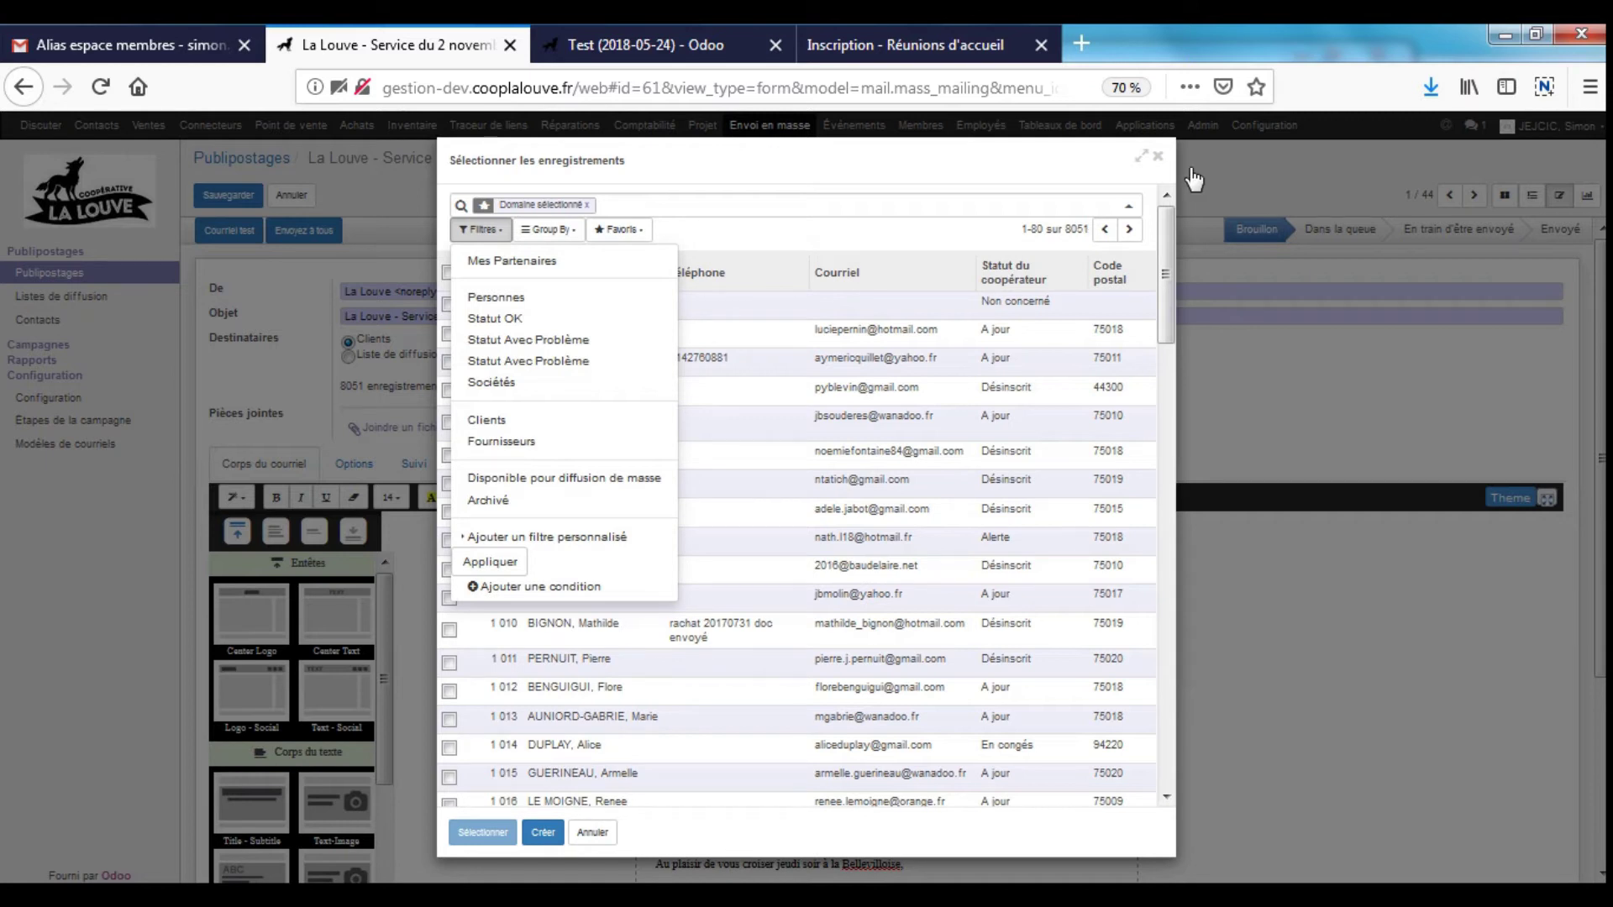
click(1157, 156)
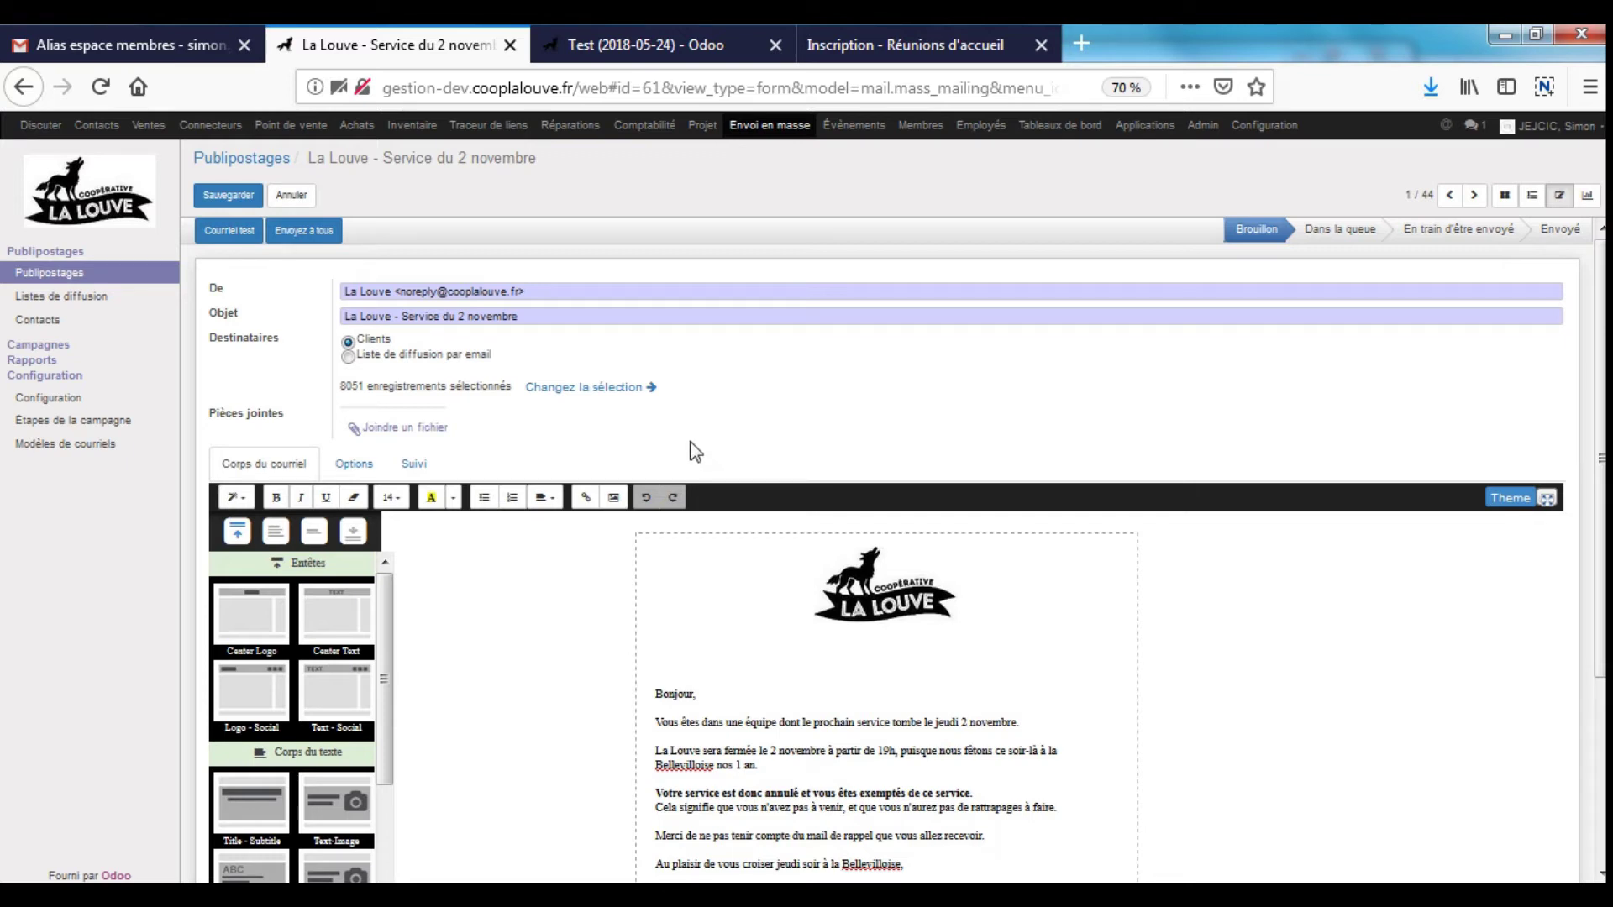
- Head back to the Publipostages board, triggering the discard-changes warning
scroll(1055, 471, down, 3)
scroll(1051, 461, up, 3)
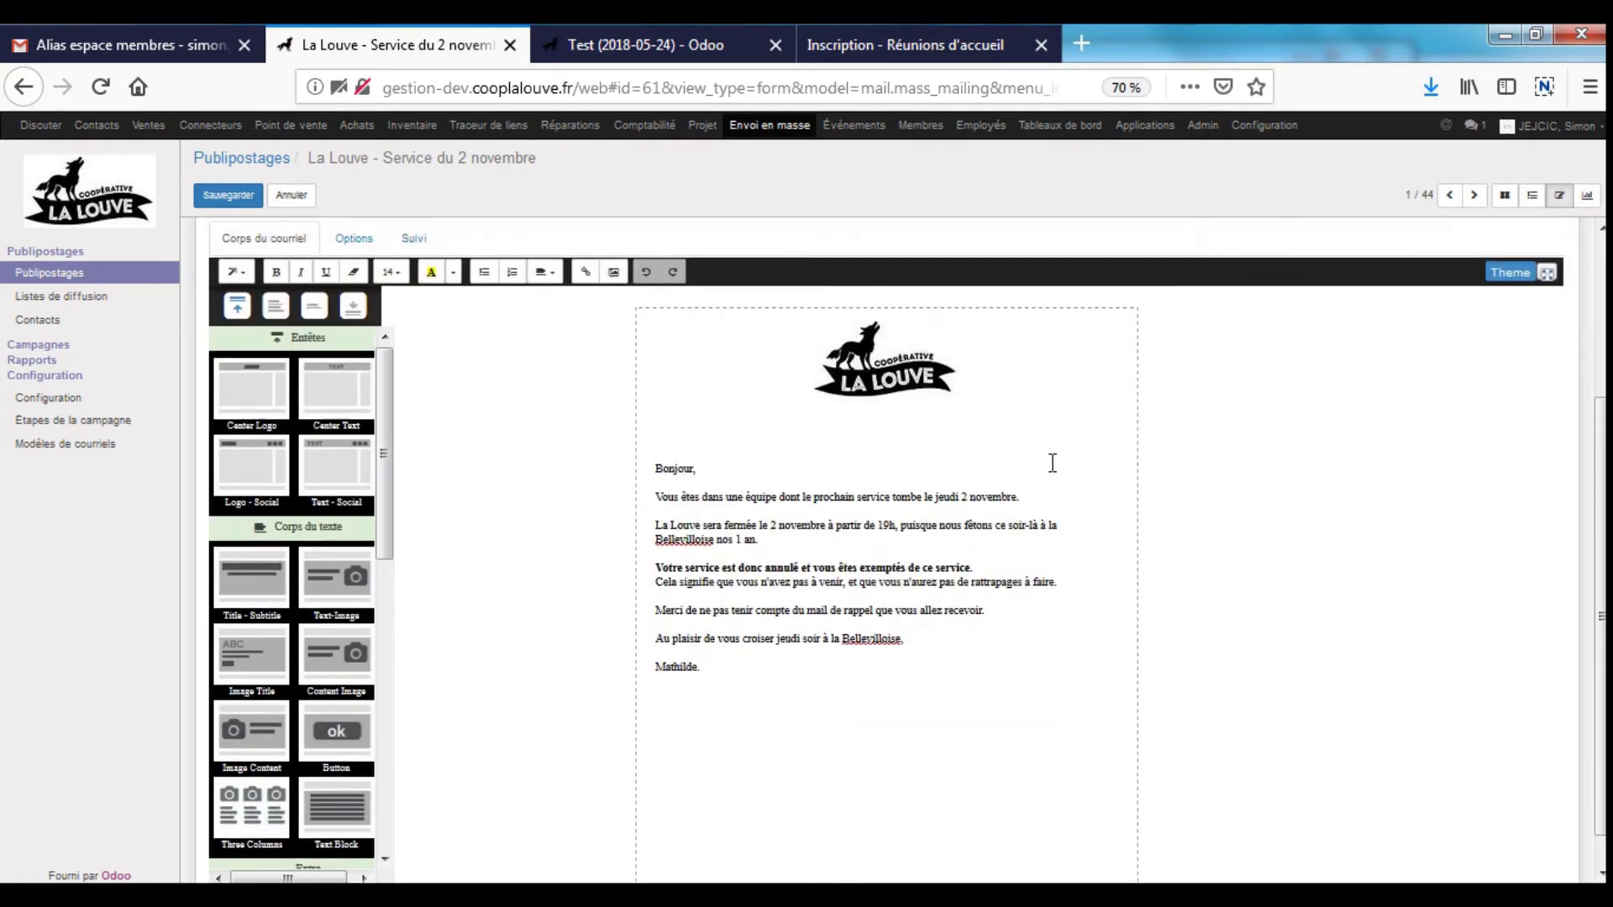
click(239, 158)
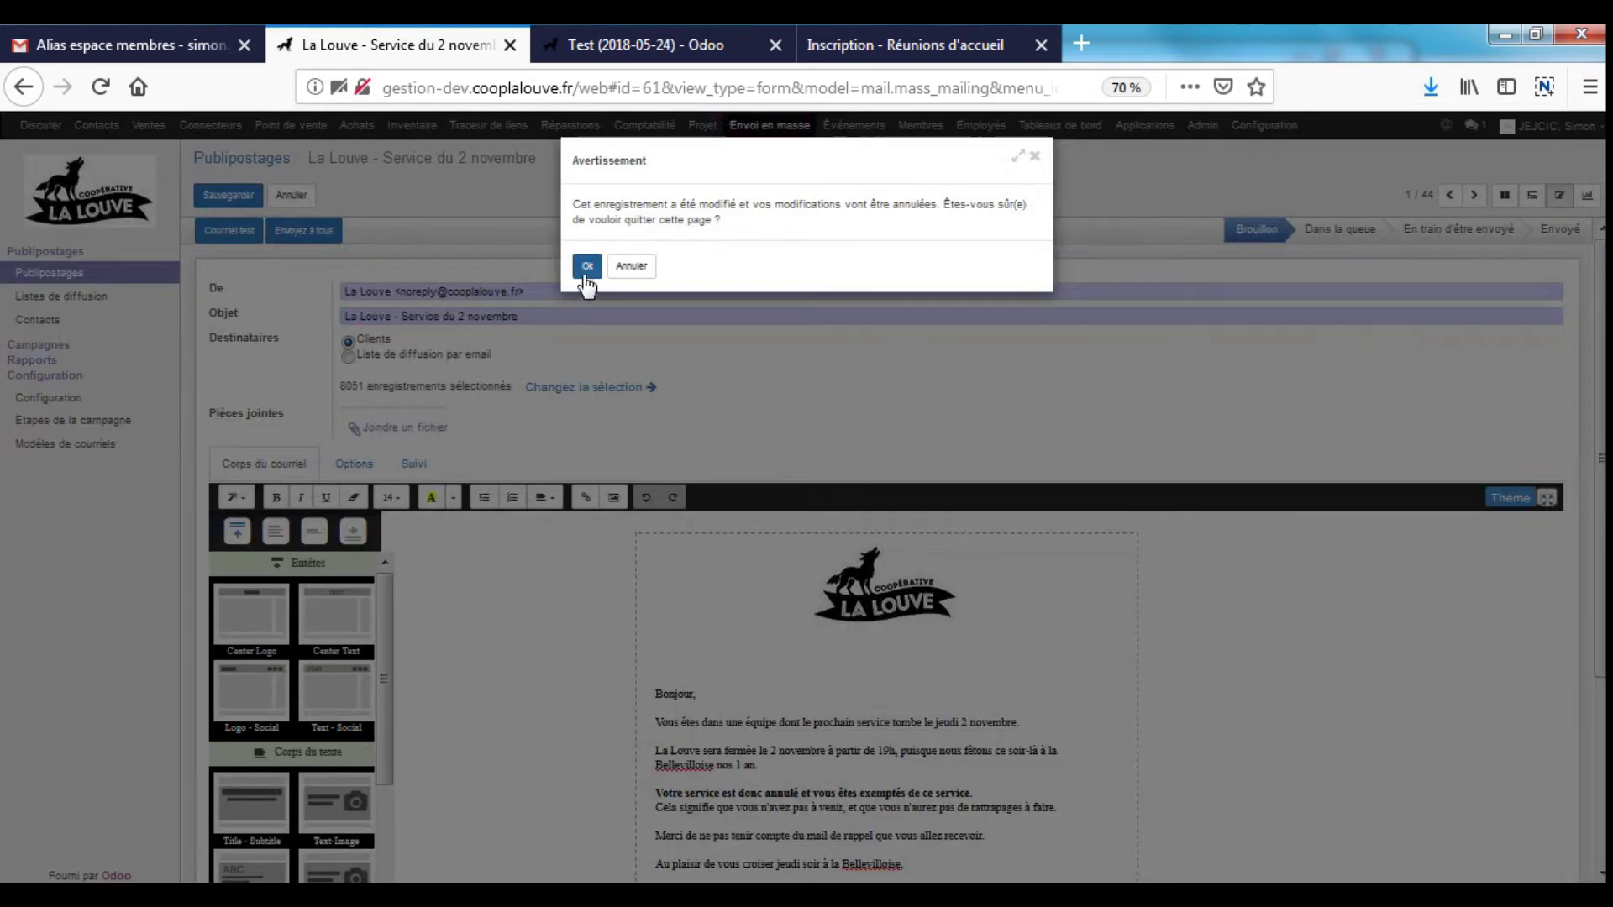
- Discard the unsaved recipient change and open the Connecteurs checkpoints page
click(584, 264)
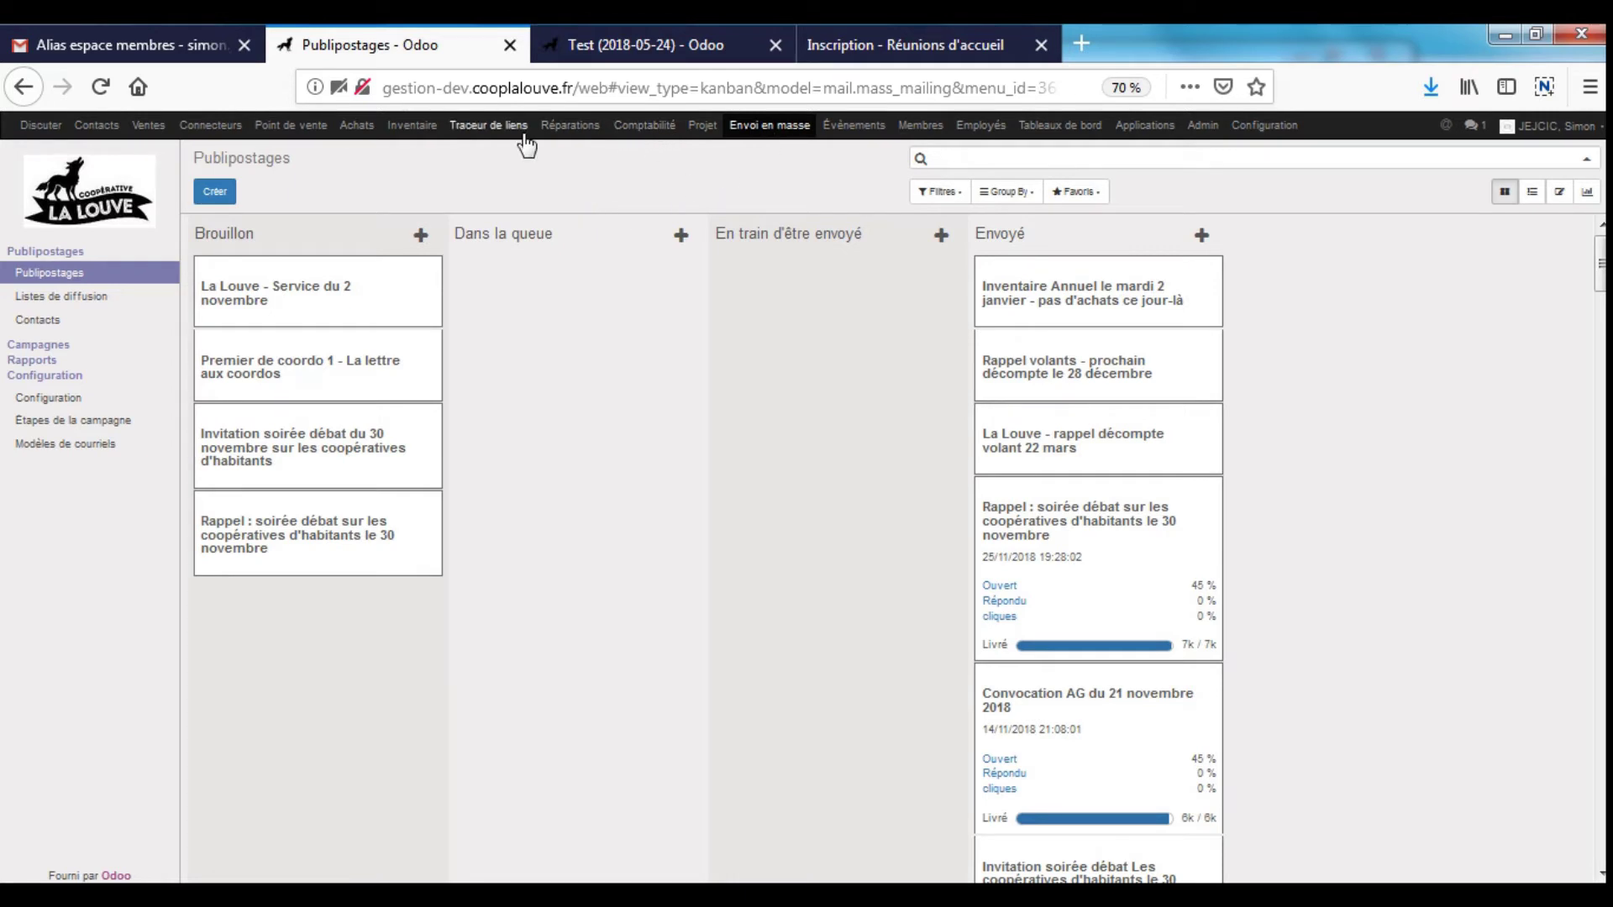
click(210, 125)
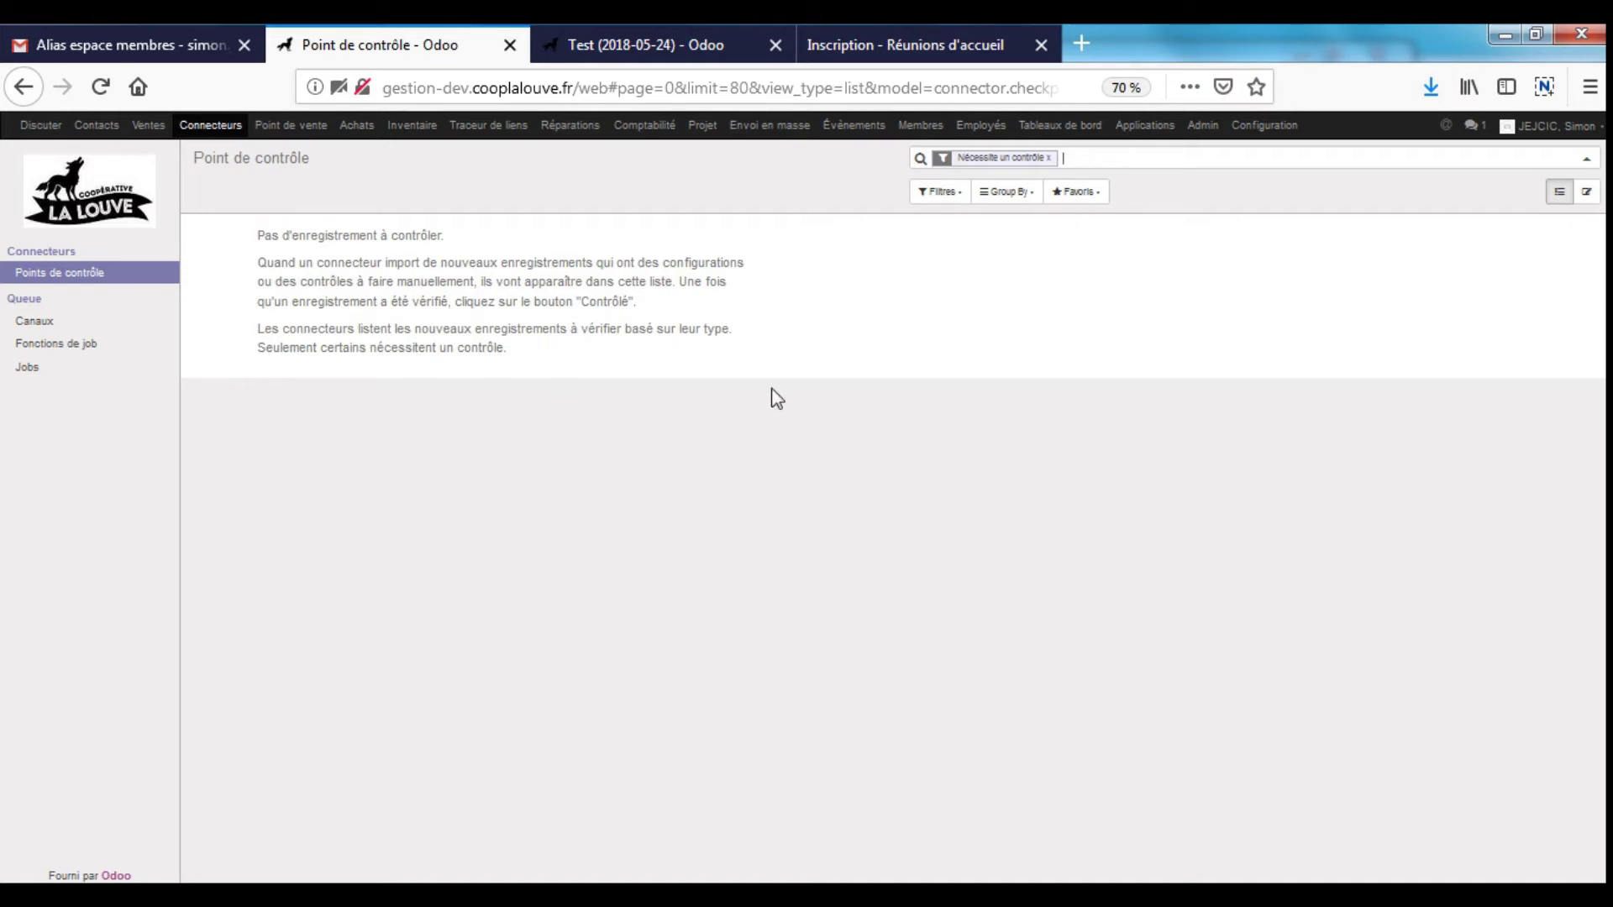
- List all 1788 queue jobs, including Reconcile account 411100, then open the accounting dashboard
drag(602, 367, 212, 245)
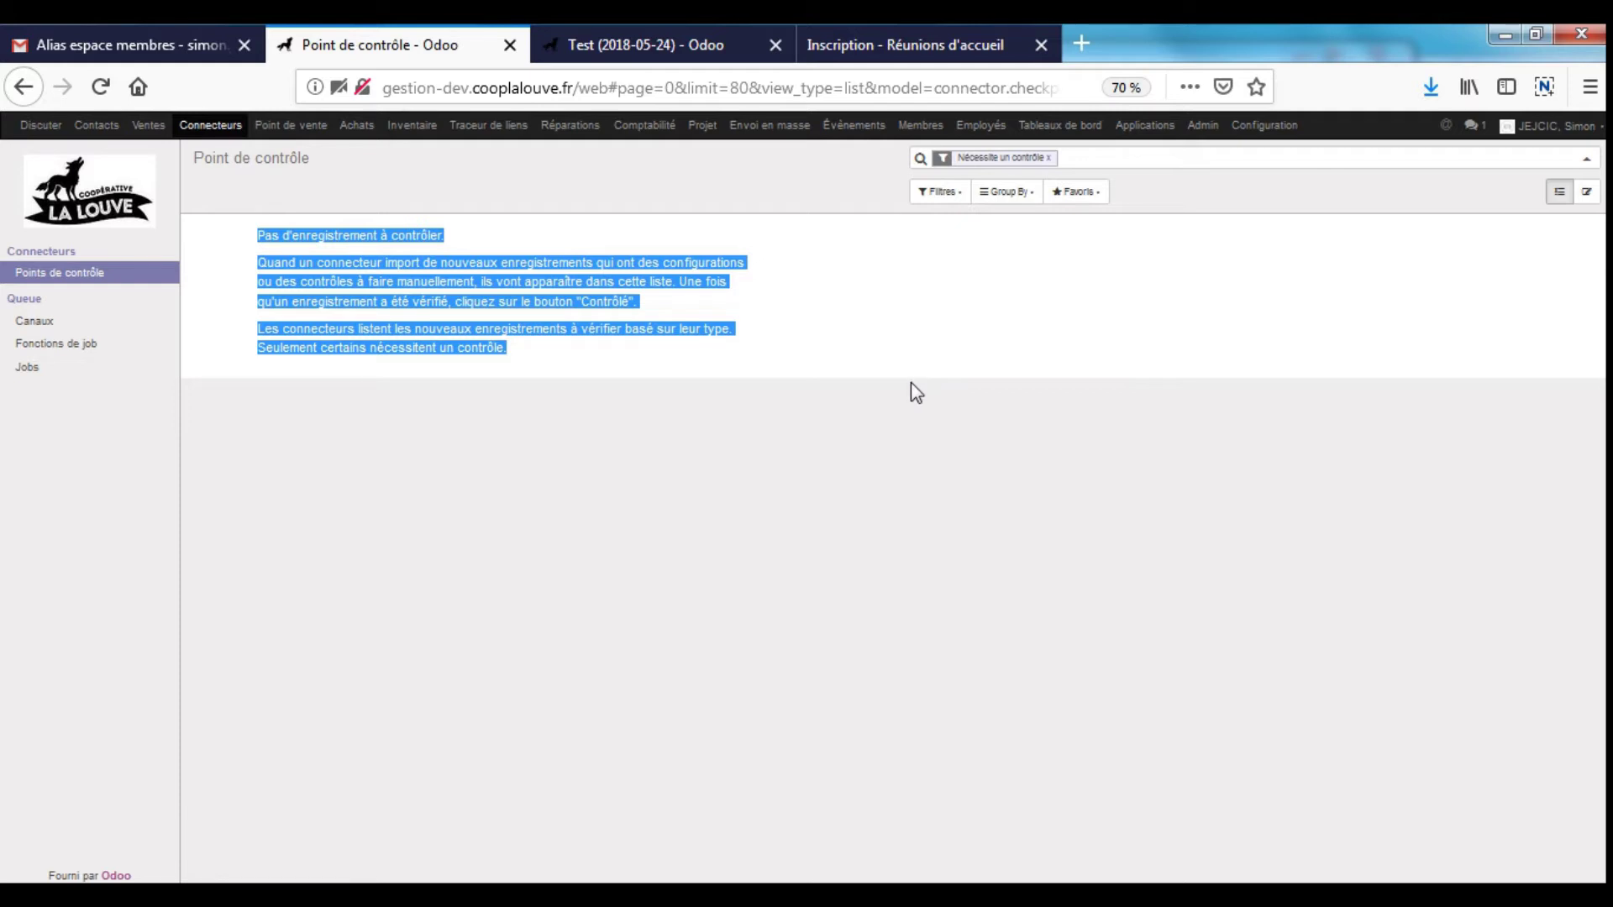
click(105, 369)
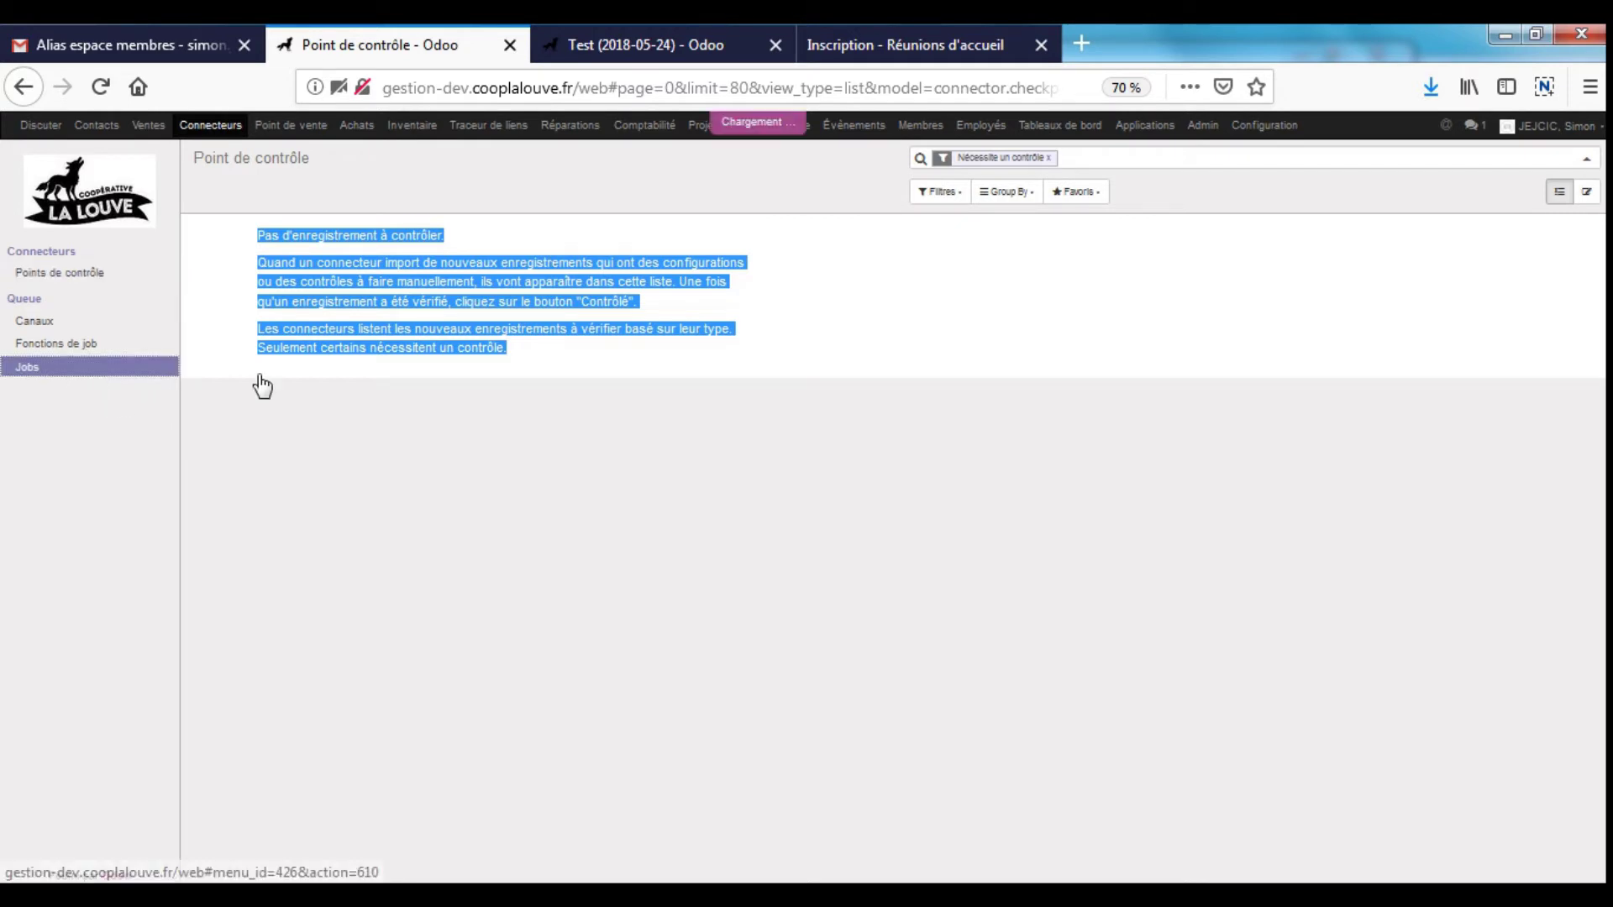
click(1154, 158)
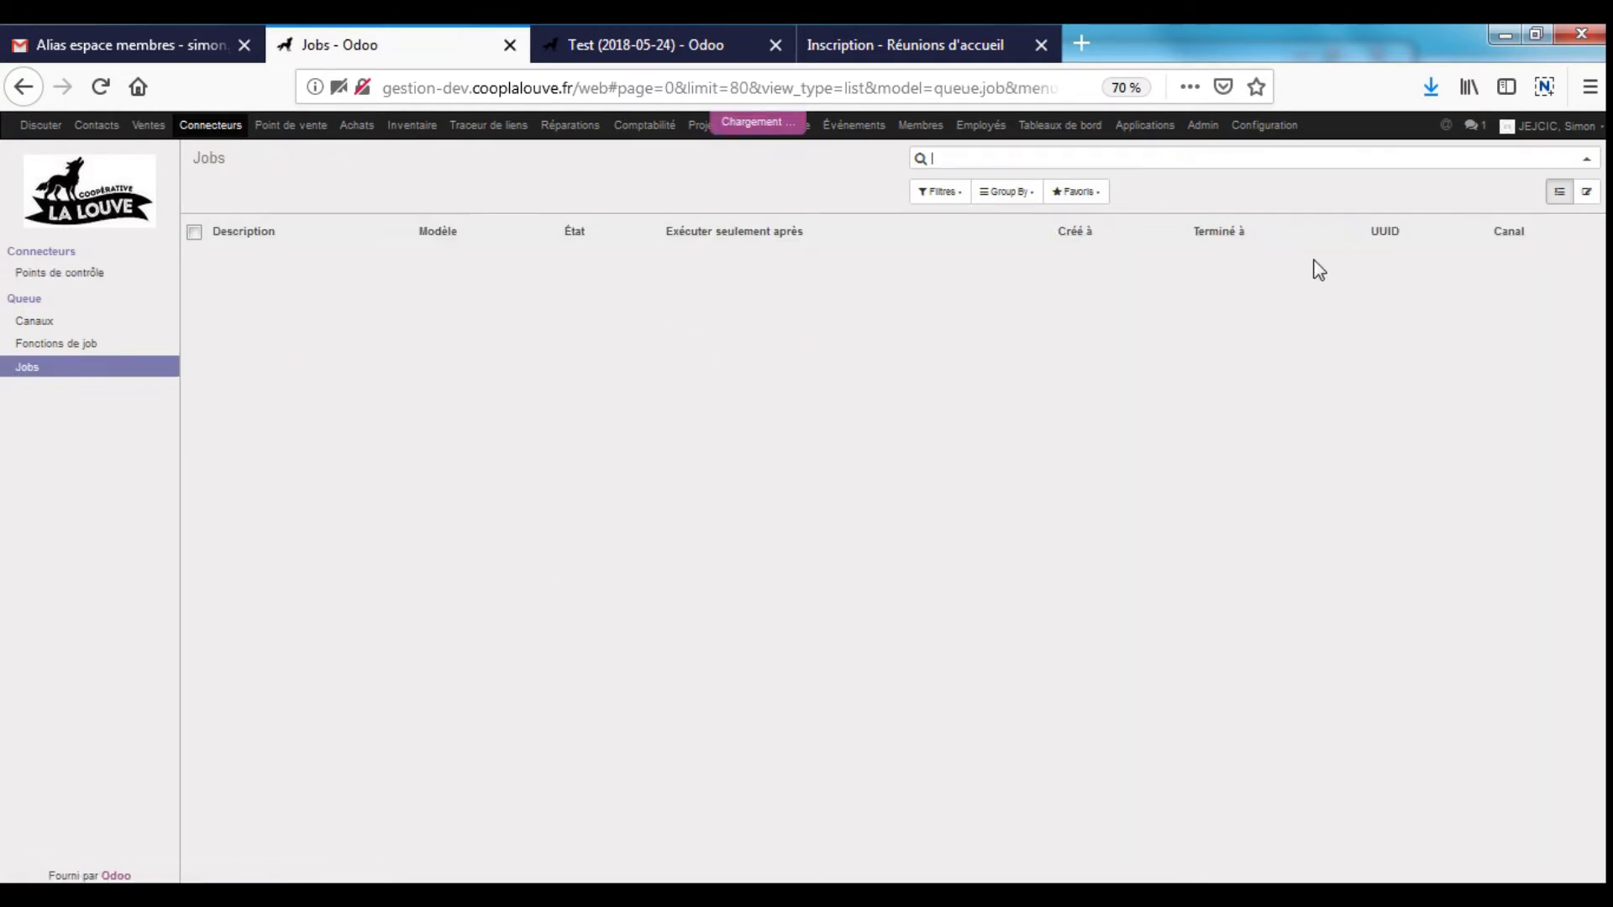
scroll(438, 570, down, 10)
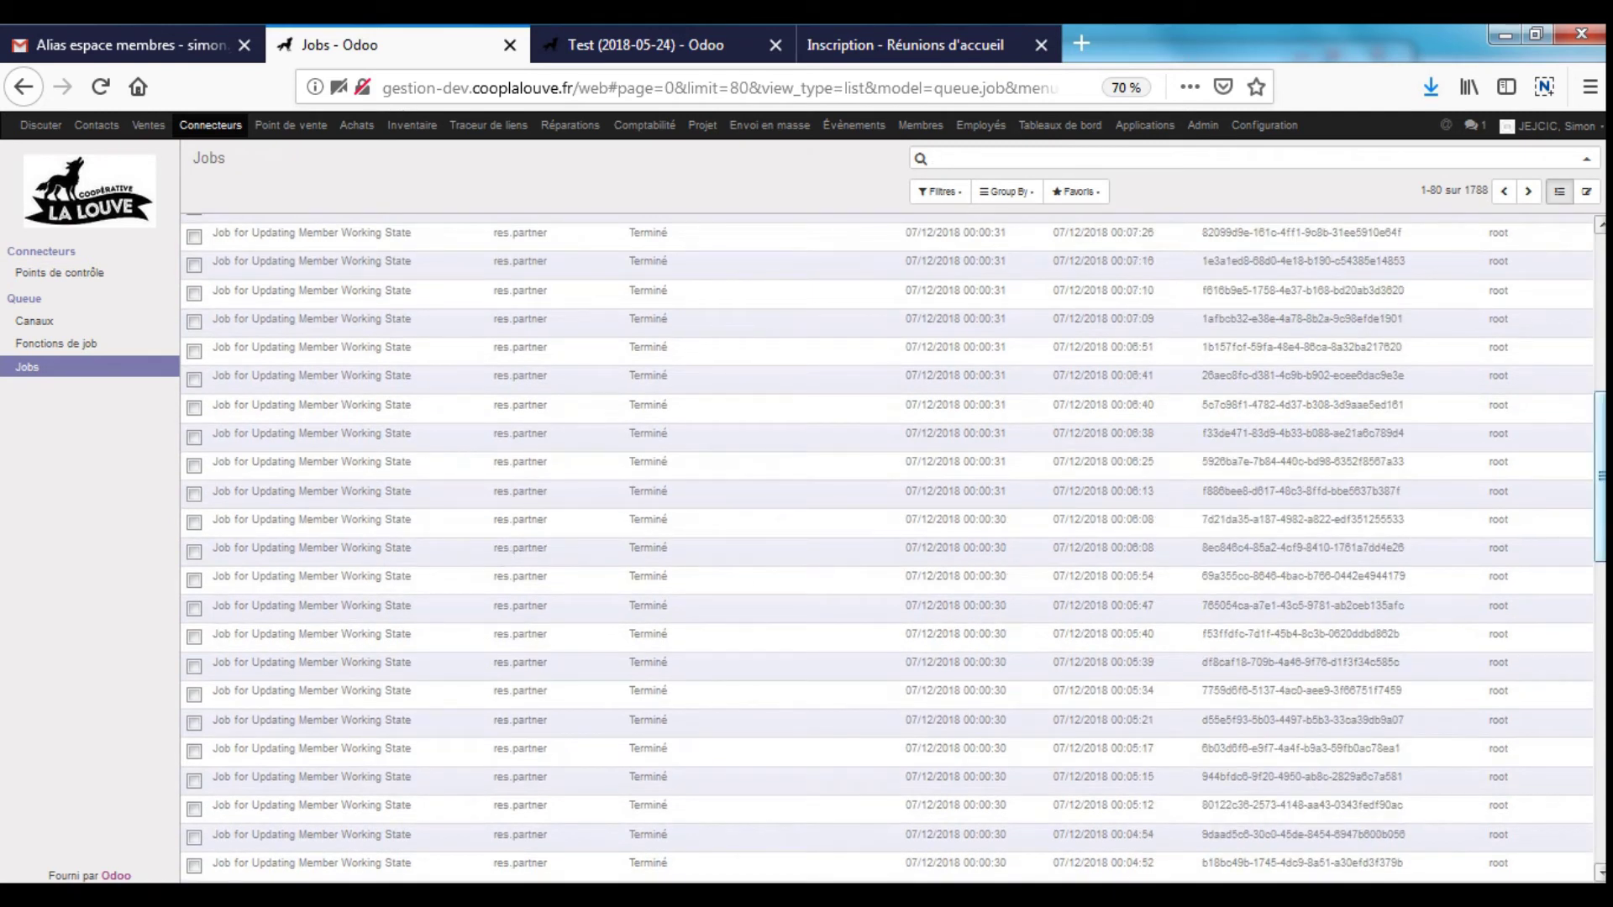
drag(1600, 477, 1587, 244)
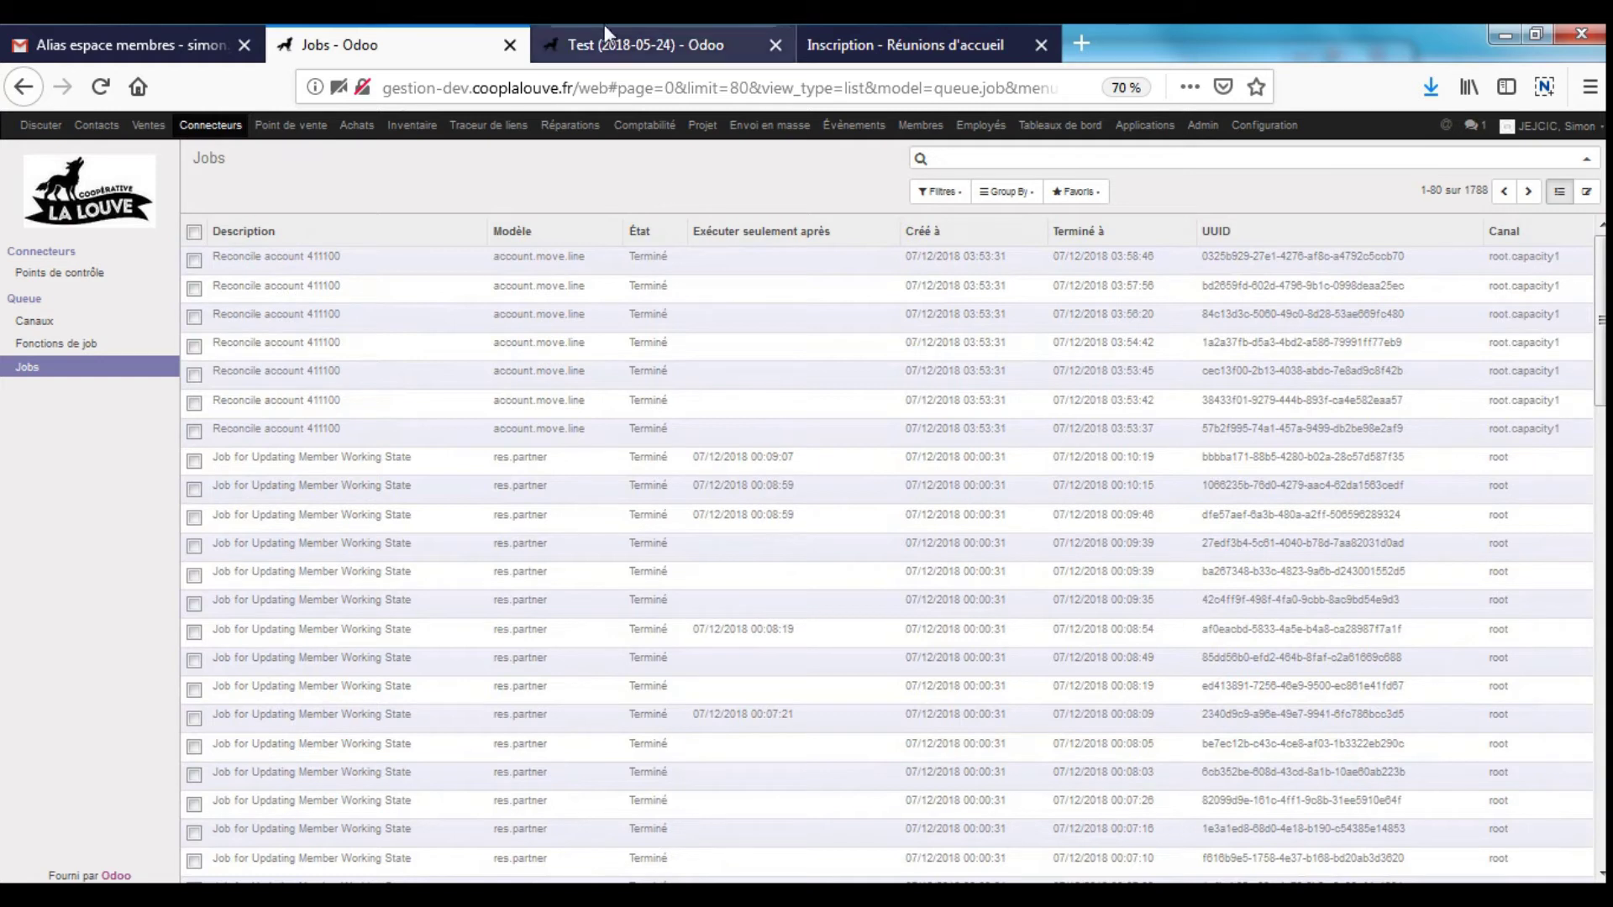
click(644, 126)
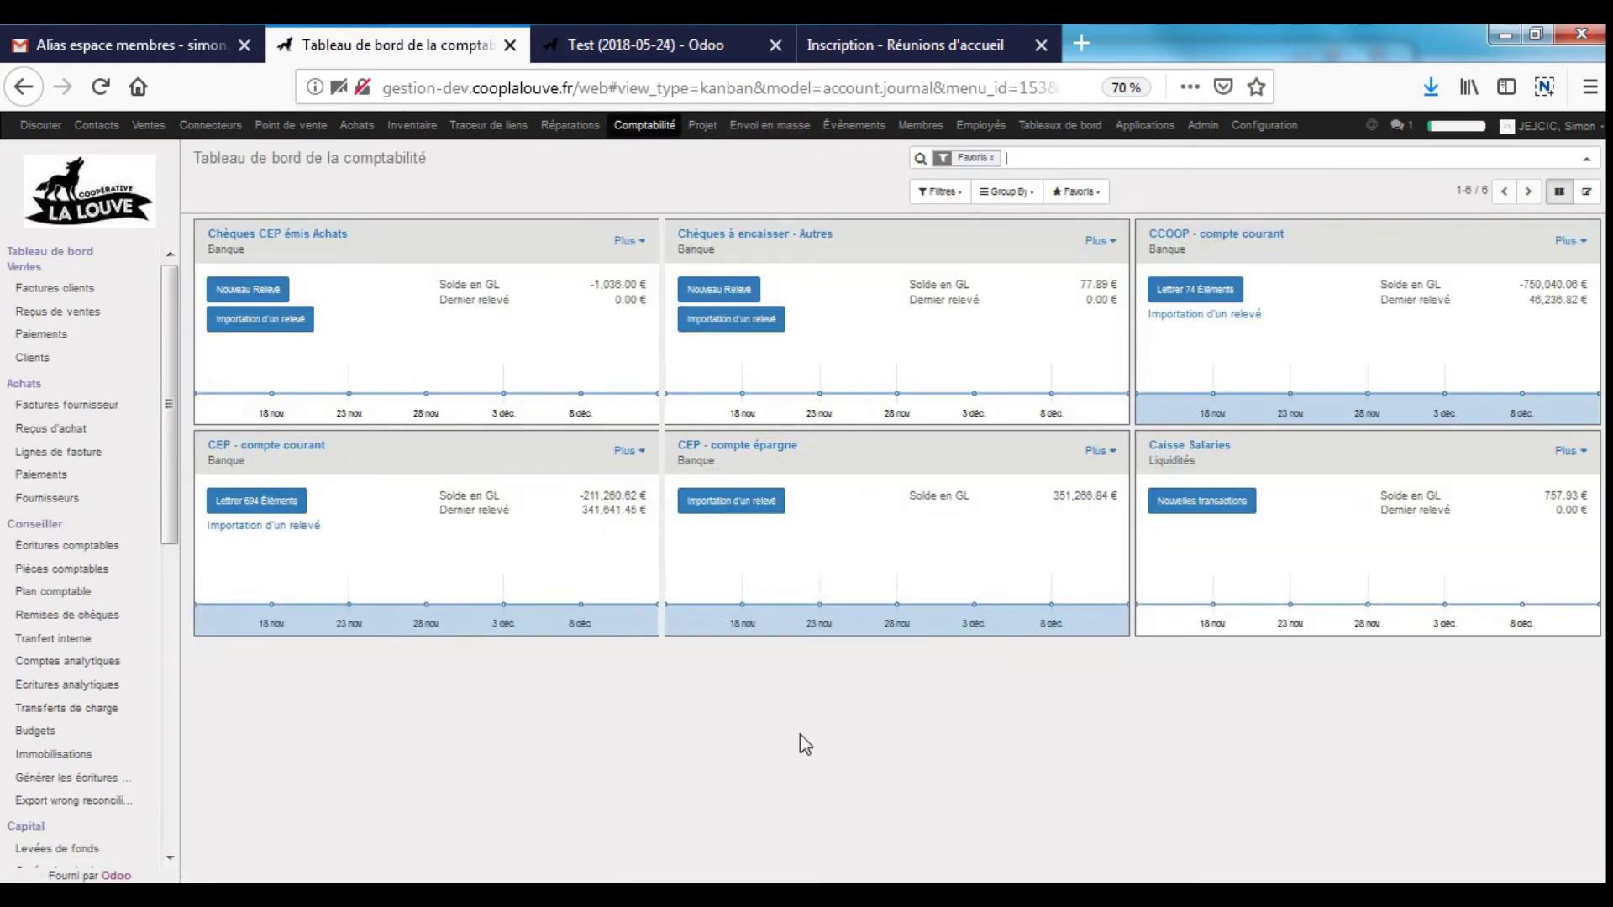
- Open Pièces comptables, start a new journal entry with one empty line, then discard it
drag(1166, 874, 1026, 805)
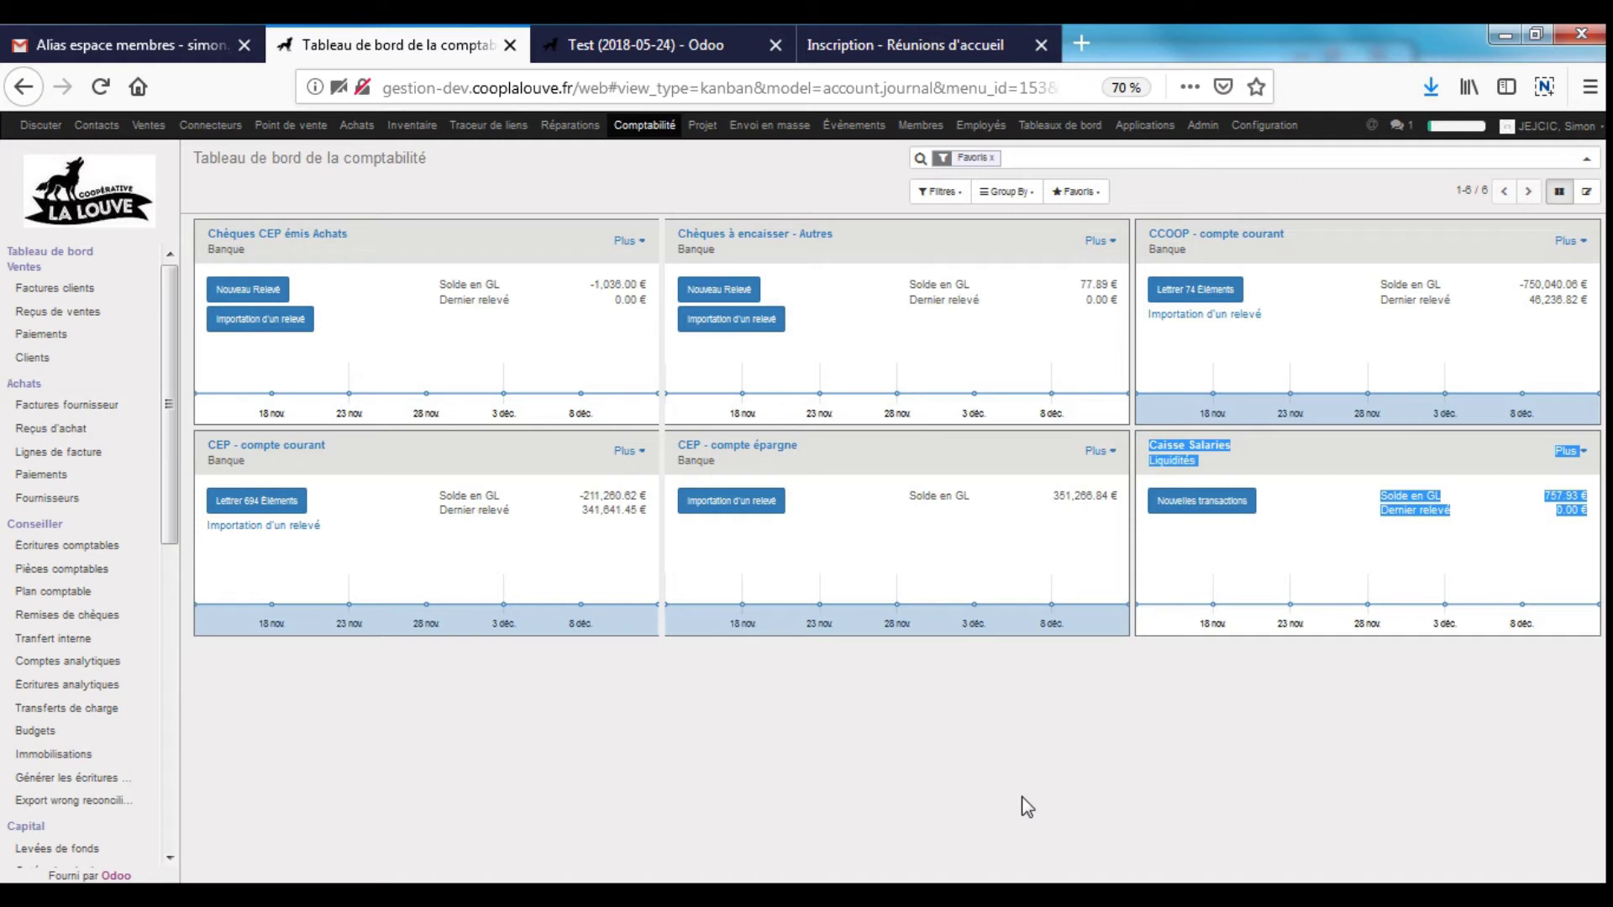
click(81, 569)
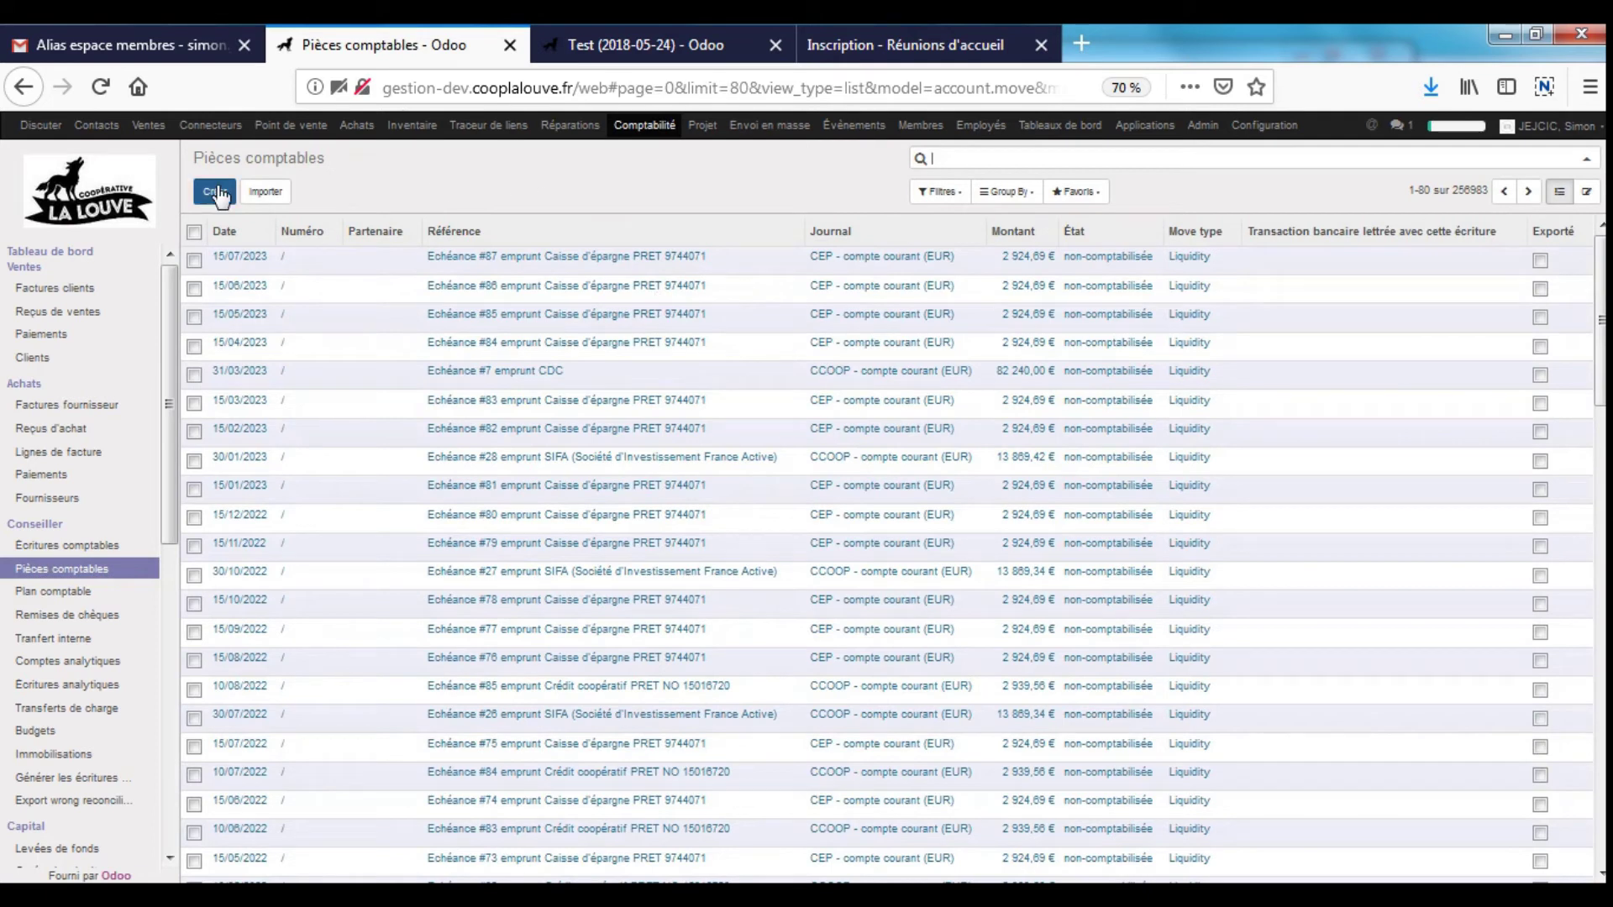
click(691, 233)
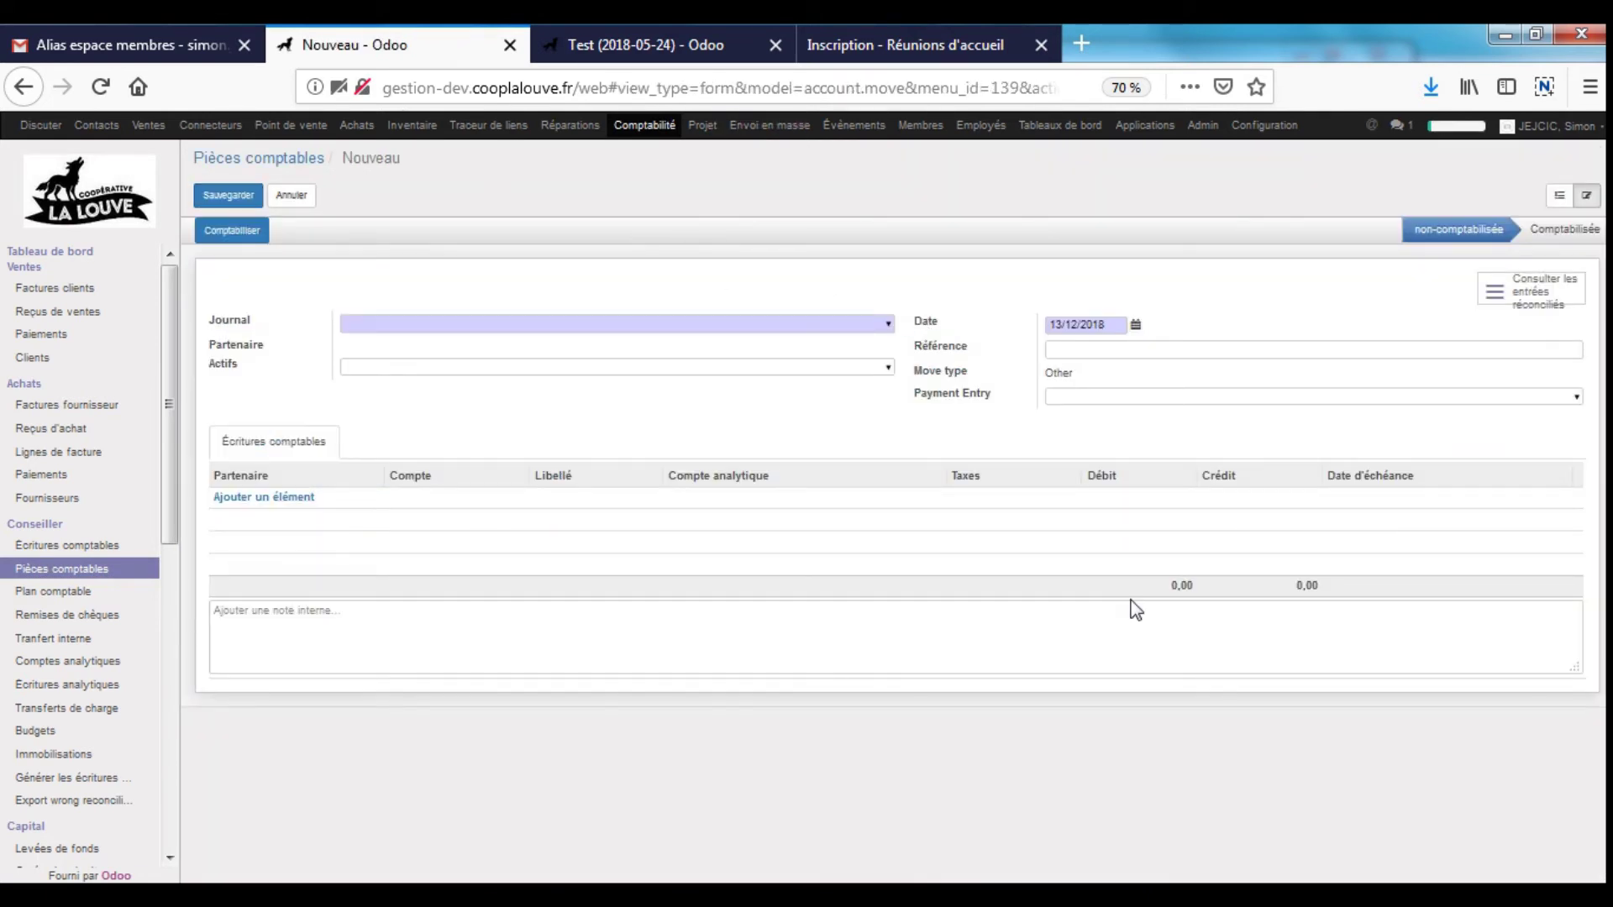
click(264, 497)
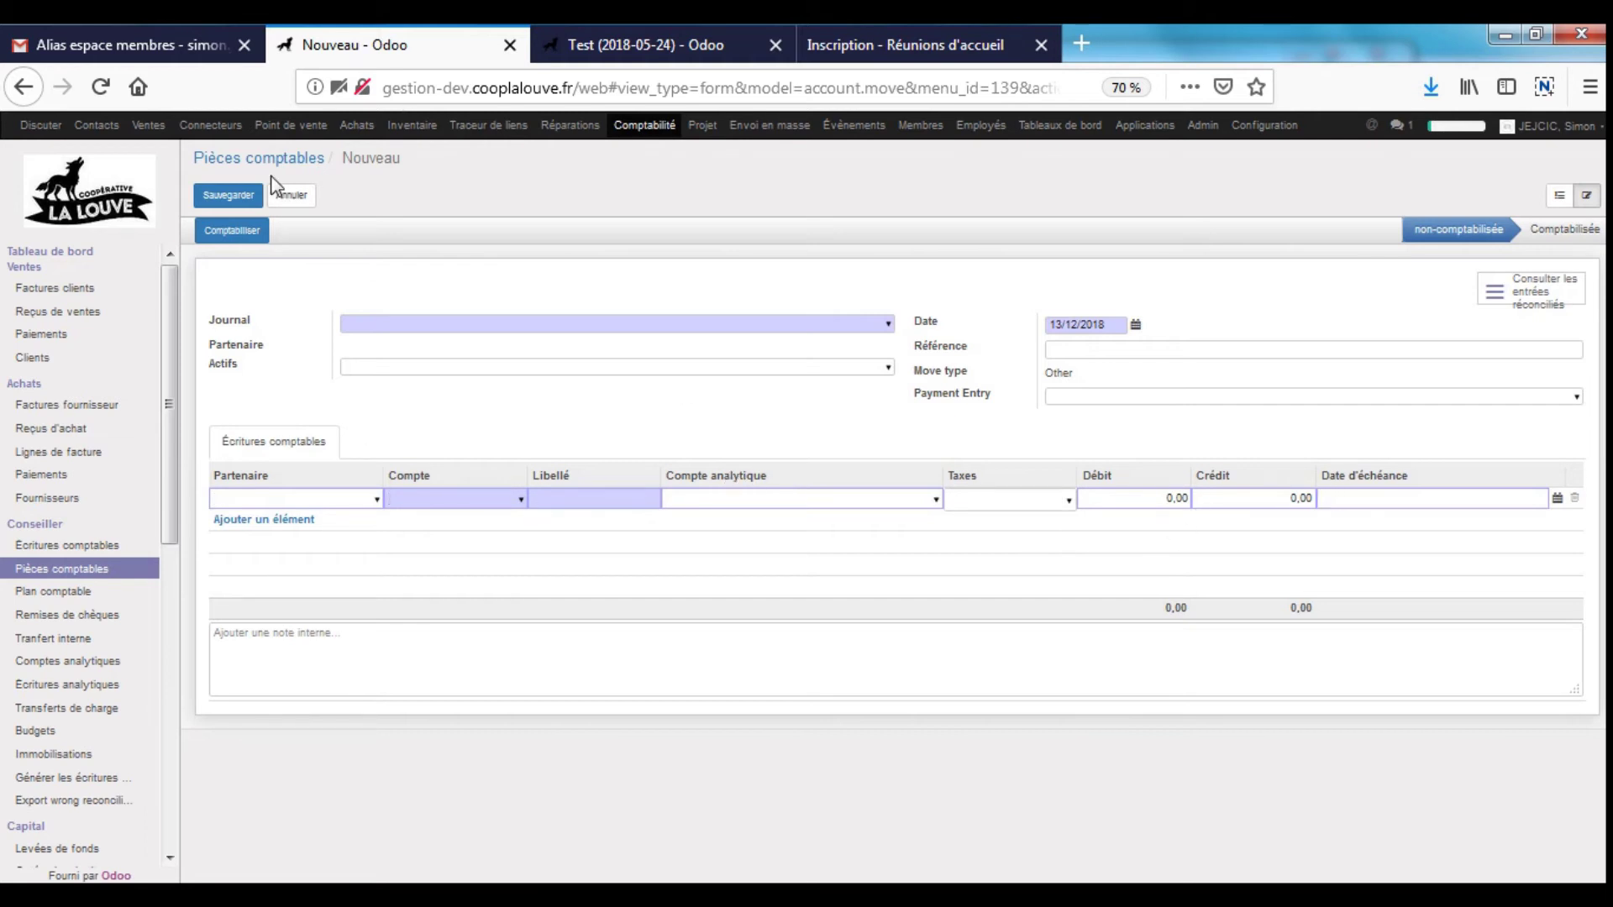
click(284, 194)
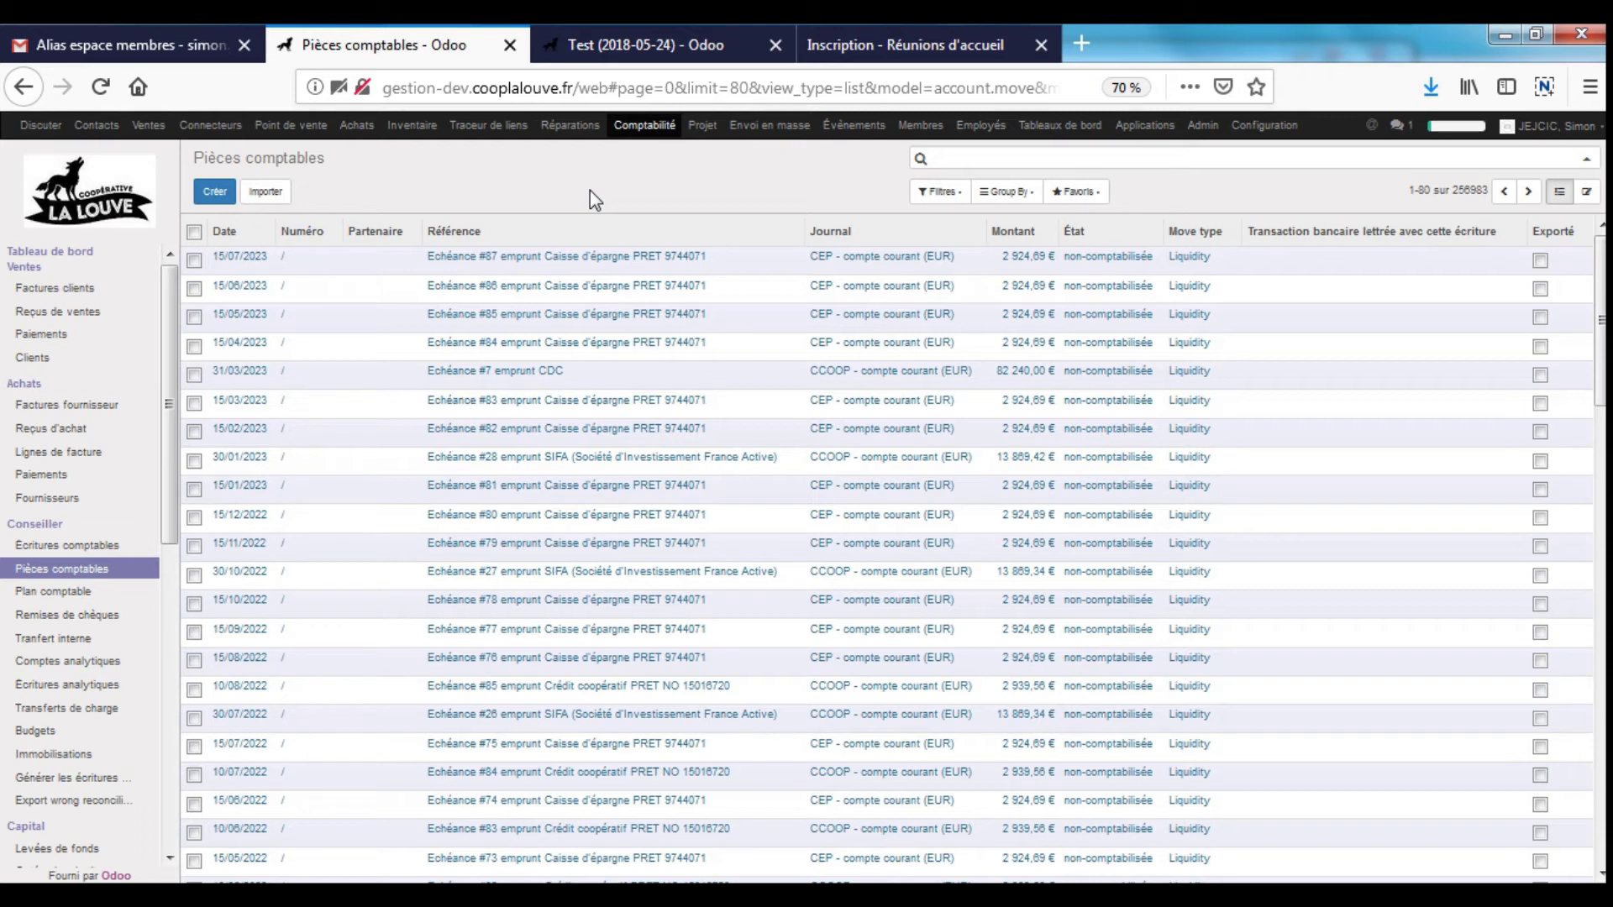
- Look over the Immobilisations fixed assets list and go back to the accounting dashboard
triple_click(277, 157)
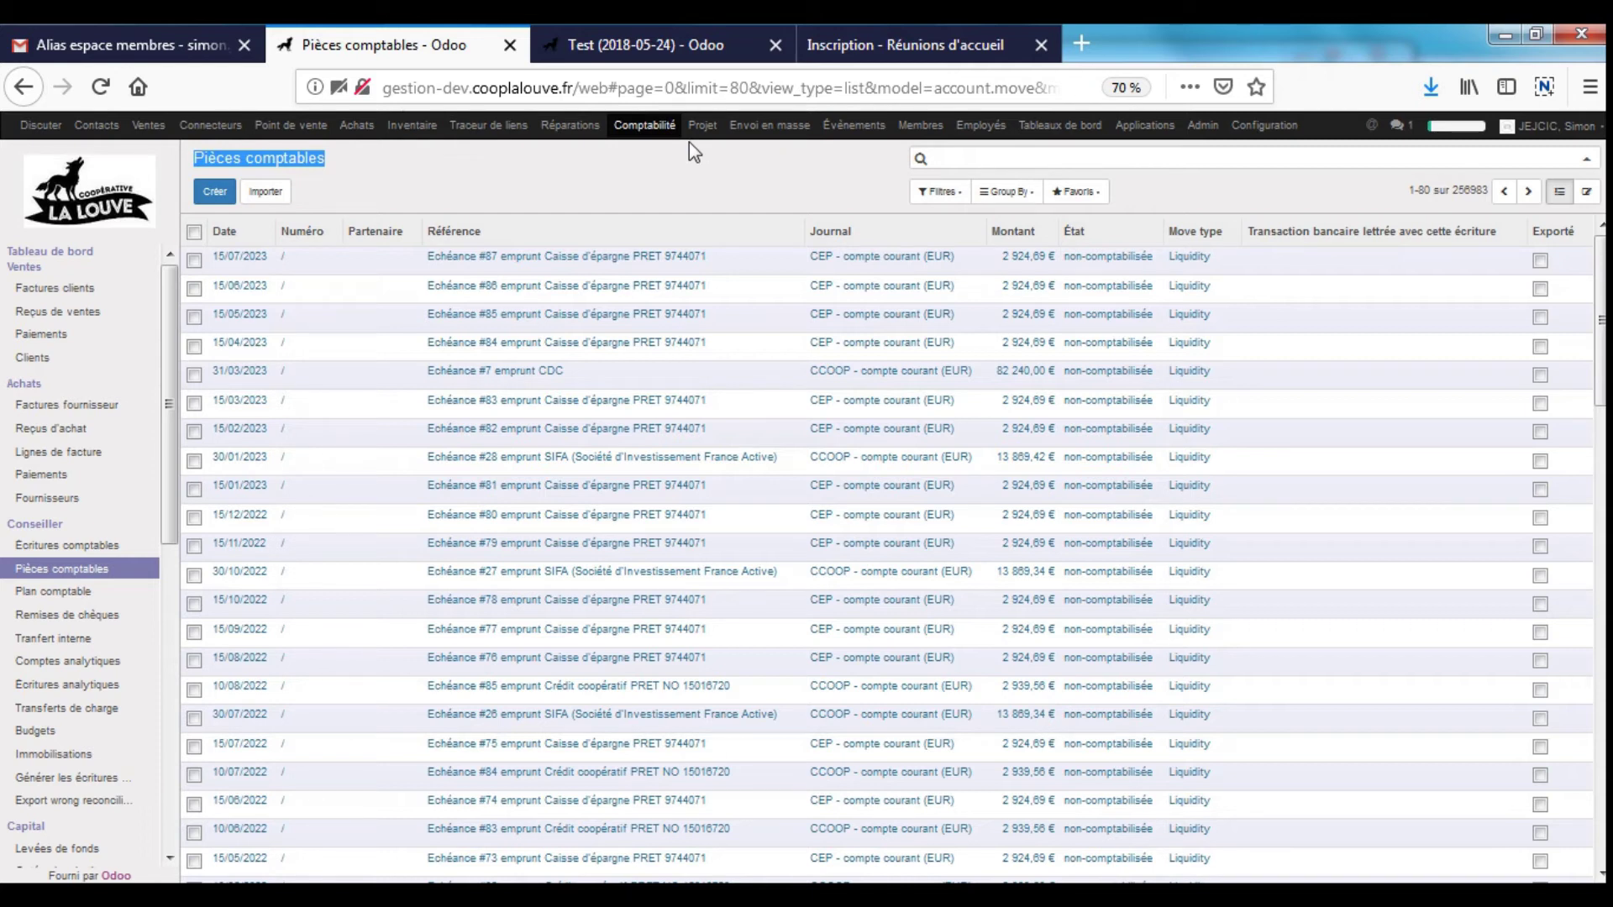
click(79, 756)
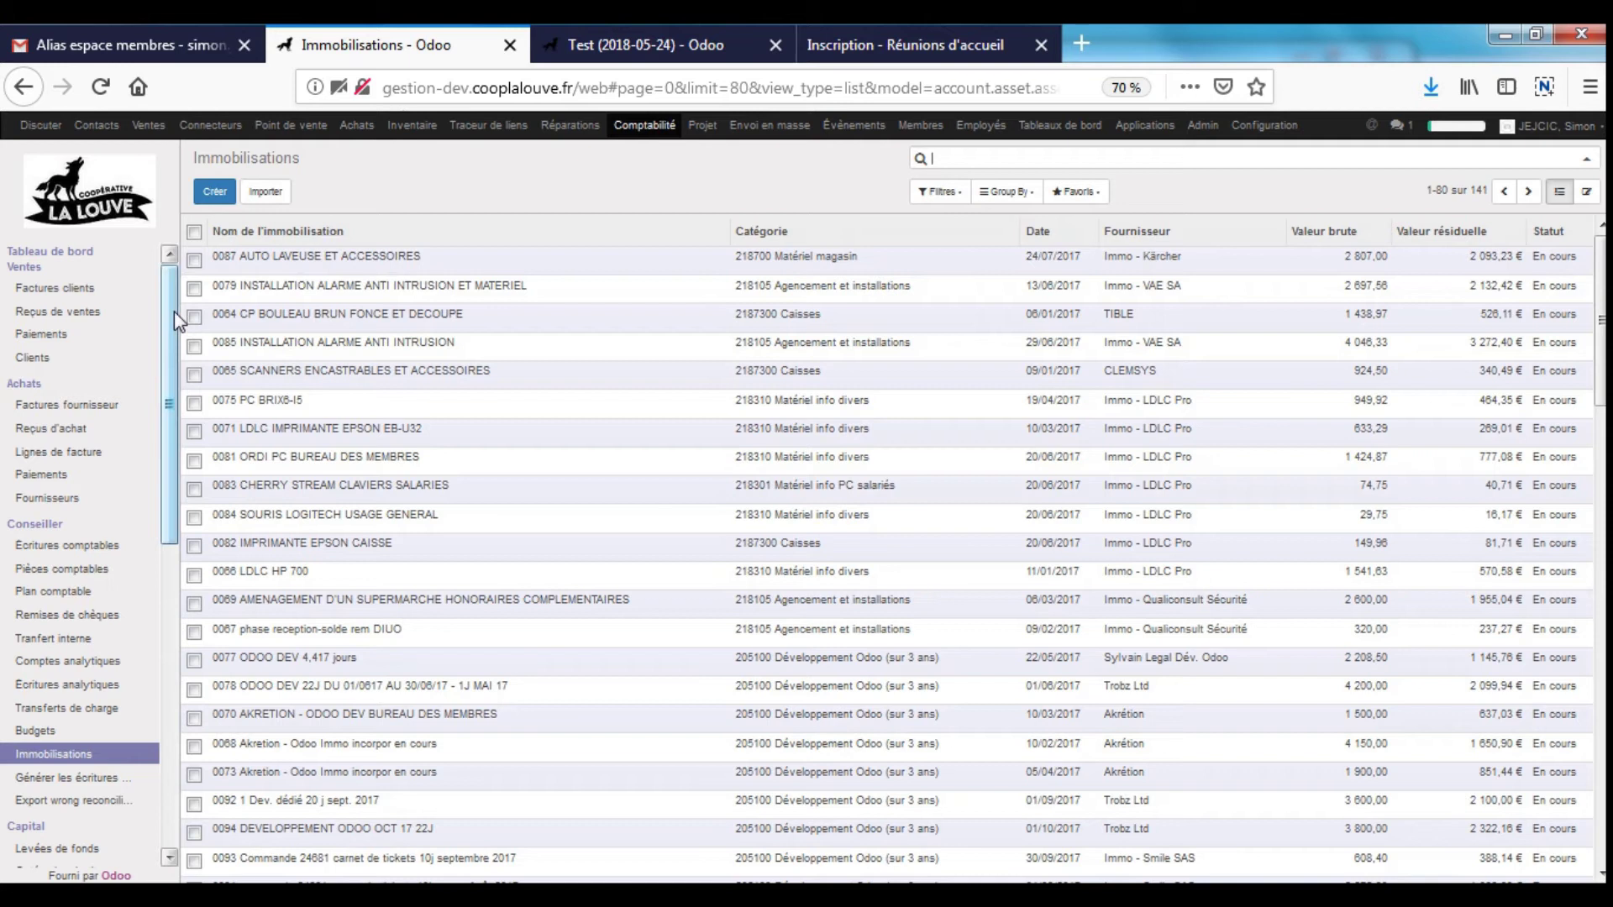
click(50, 252)
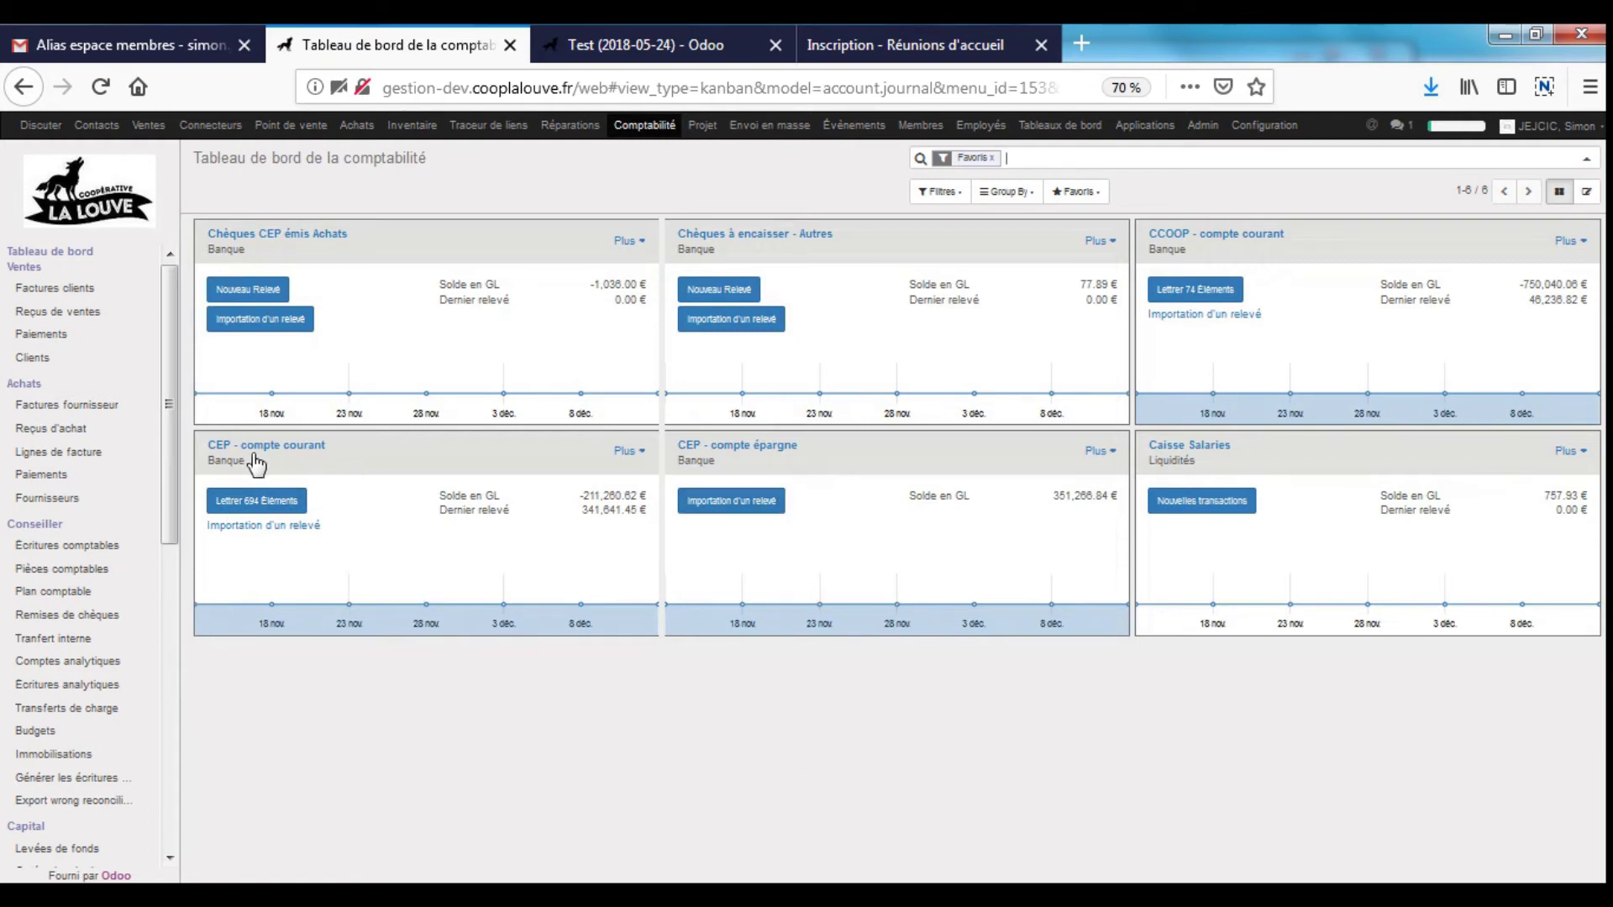
- Open and cancel the bank statement import, then start reconciling the 74 CCOOP lines
drag(220, 449, 366, 454)
click(1220, 315)
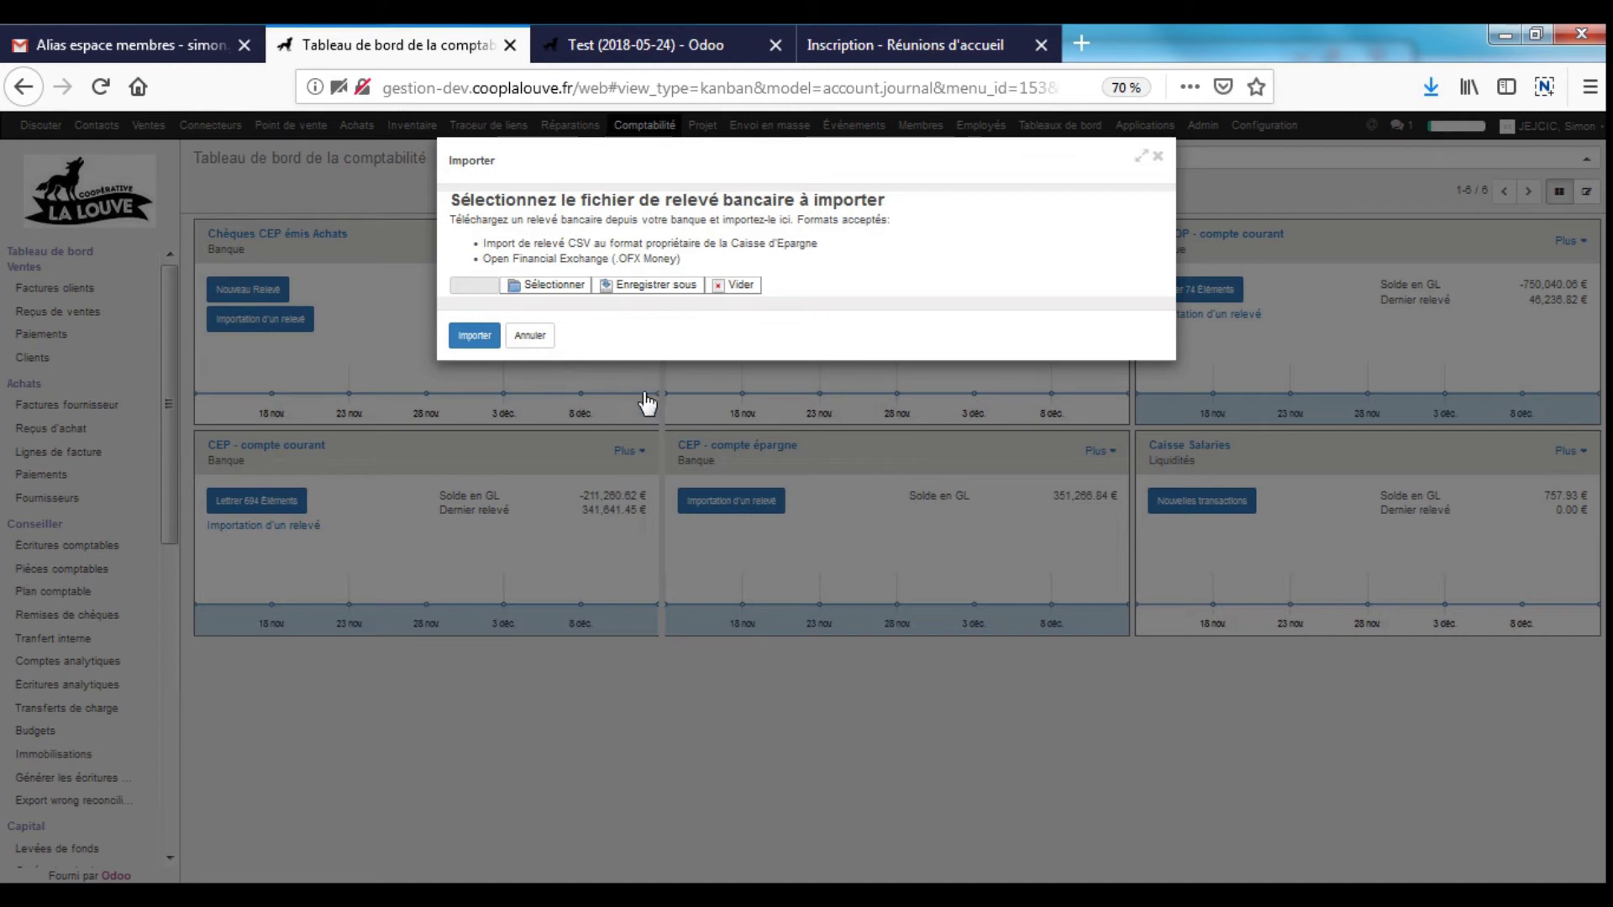
click(531, 335)
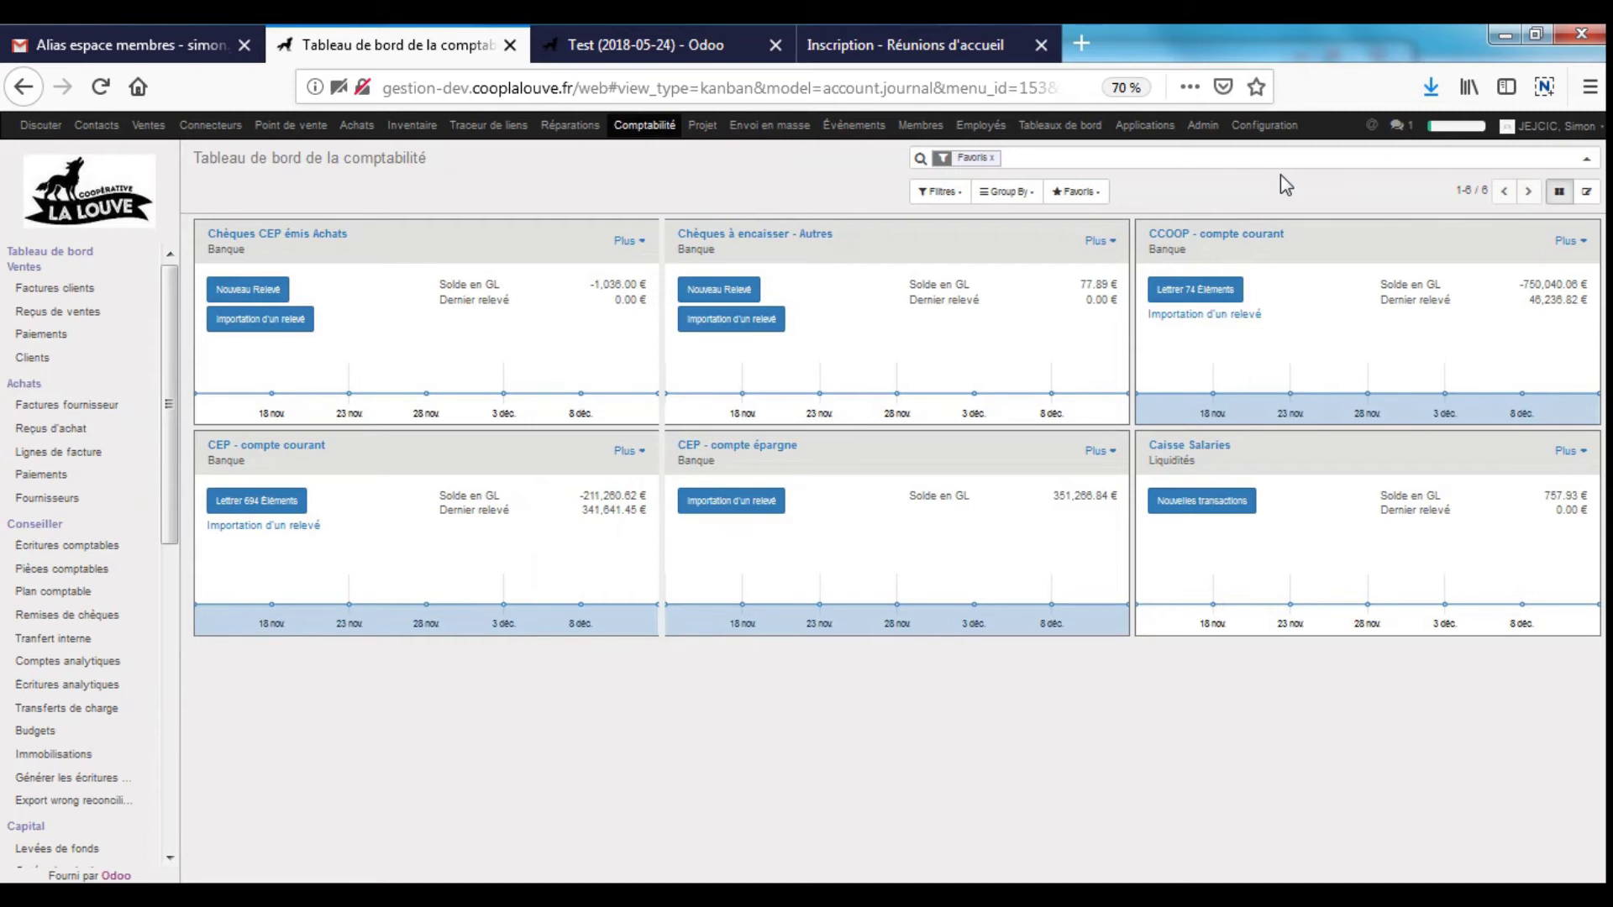
click(1234, 291)
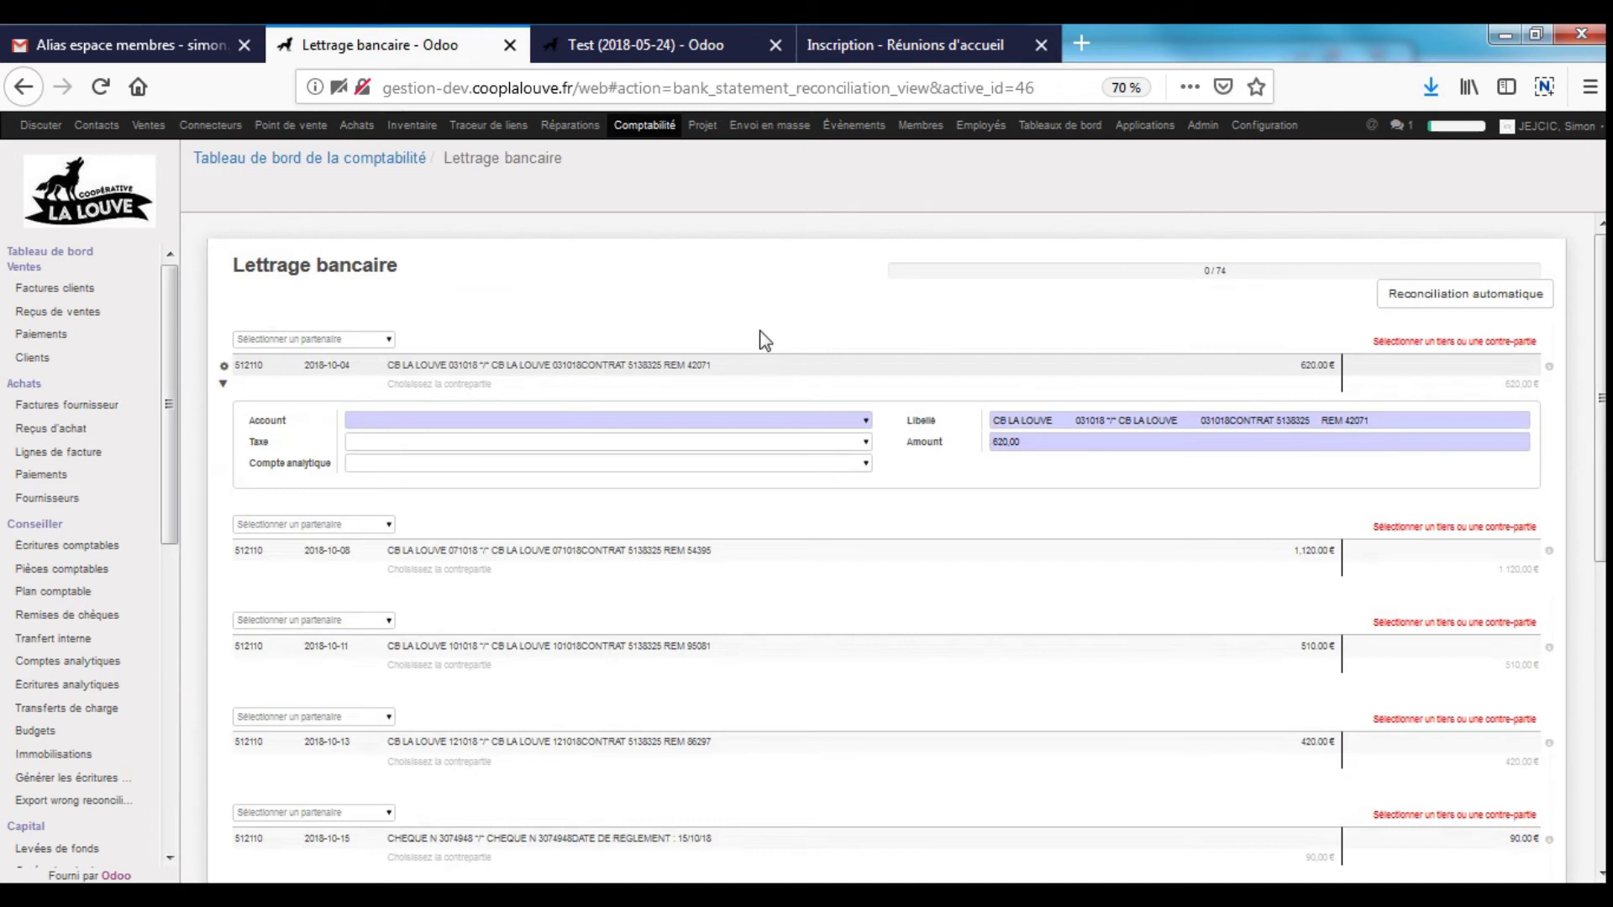
- Load three more batches of CCOOP statement lines with Afficher plus
scroll(1600, 415, down, 4)
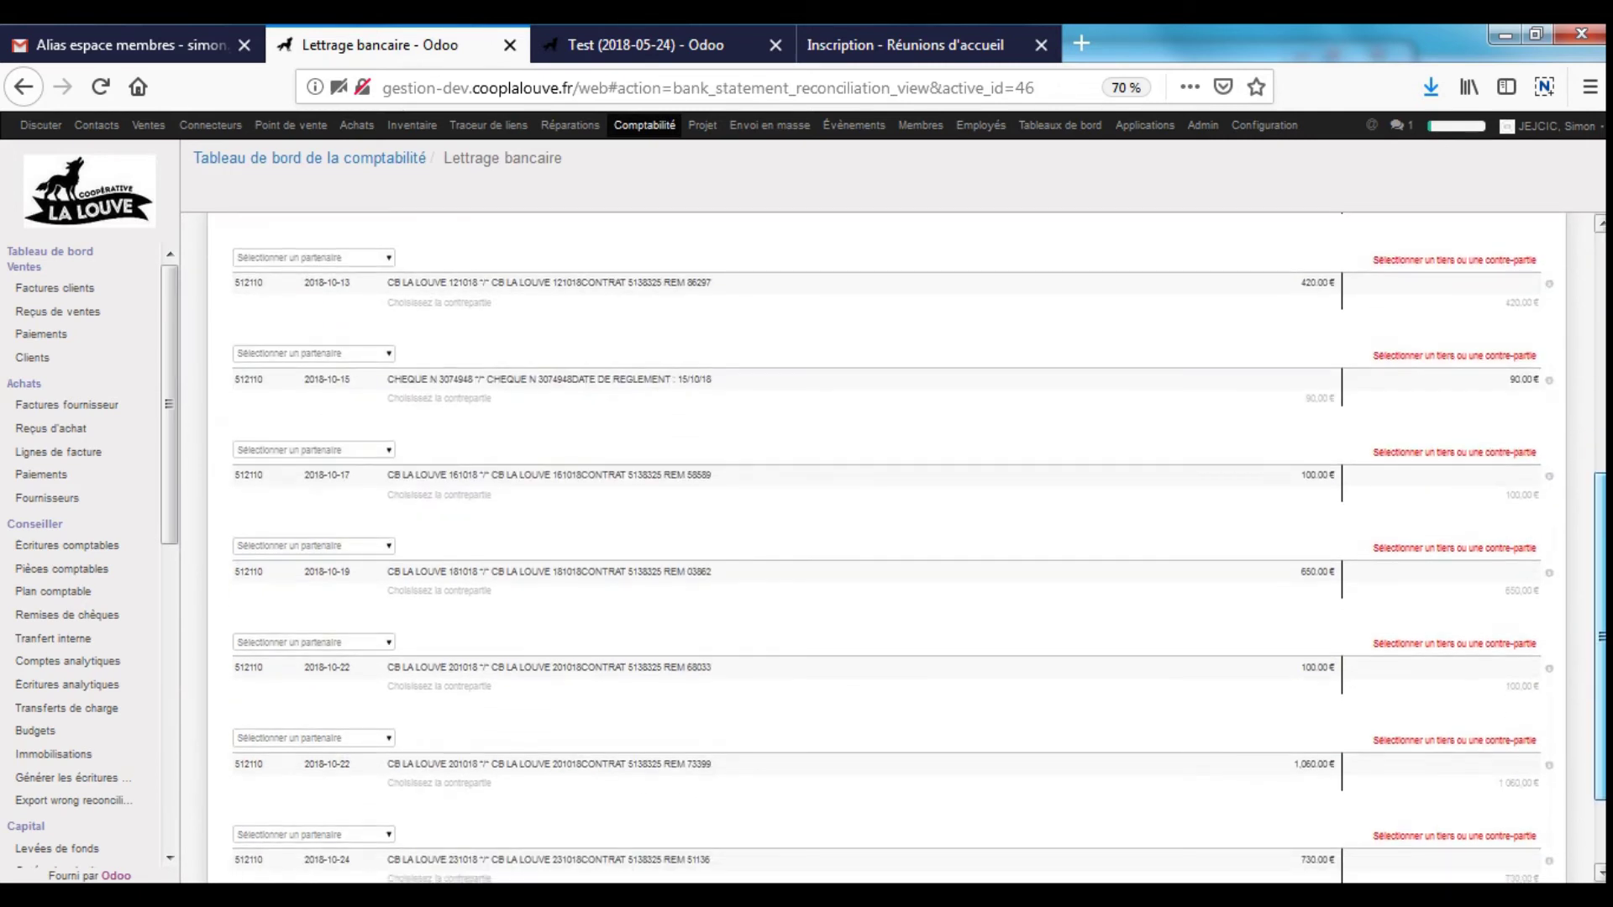
scroll(1600, 414, up, 4)
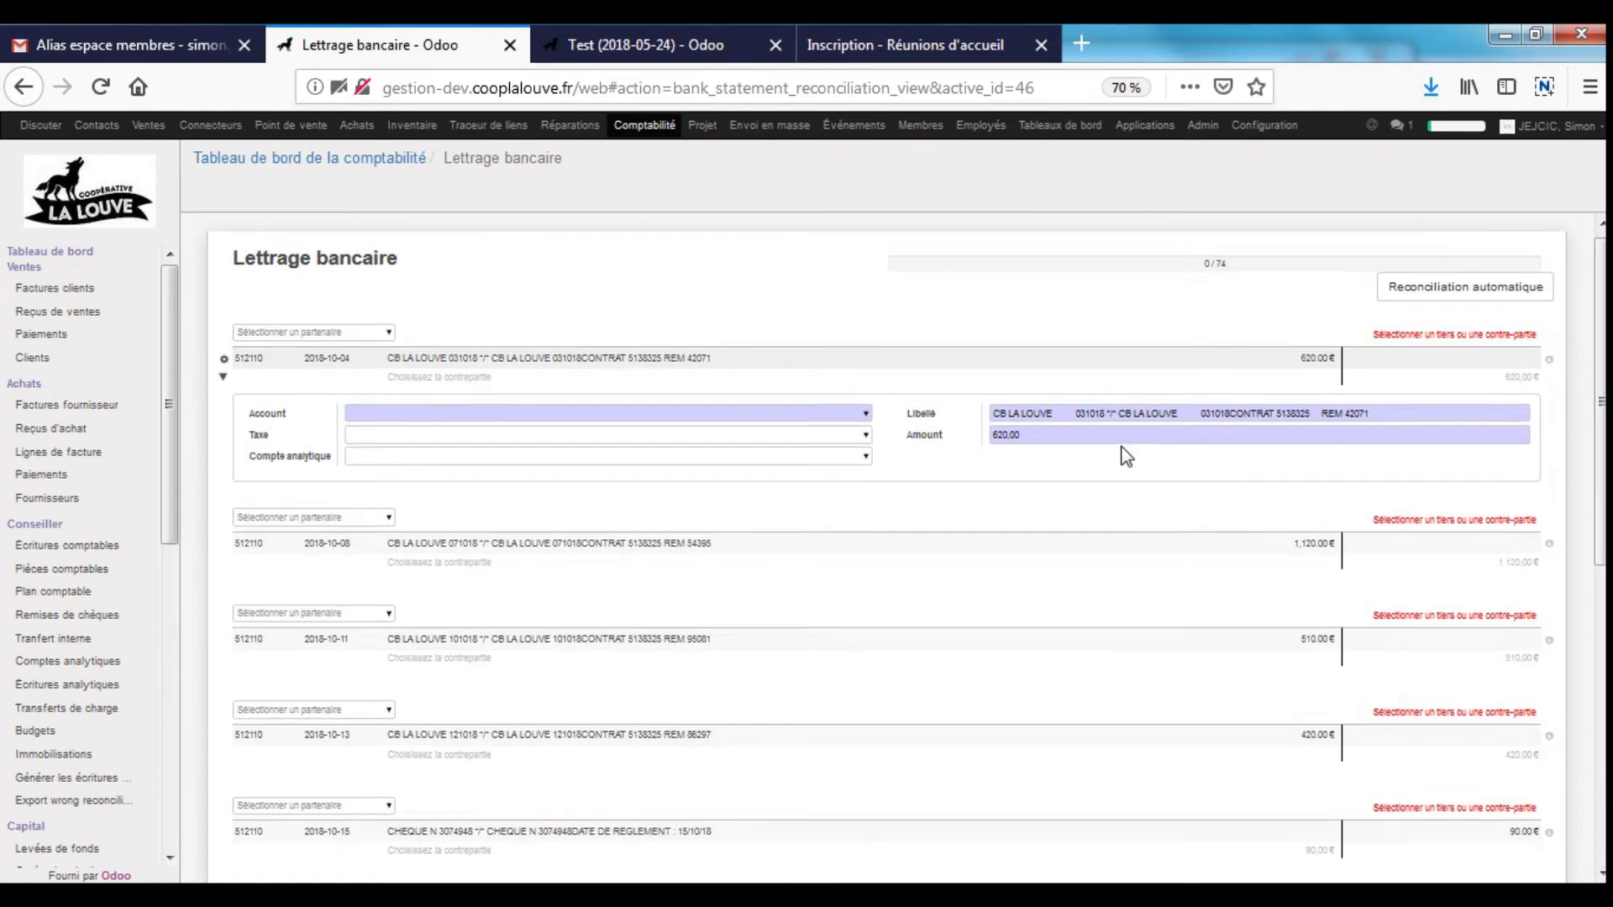
scroll(1112, 443, down, 7)
click(918, 817)
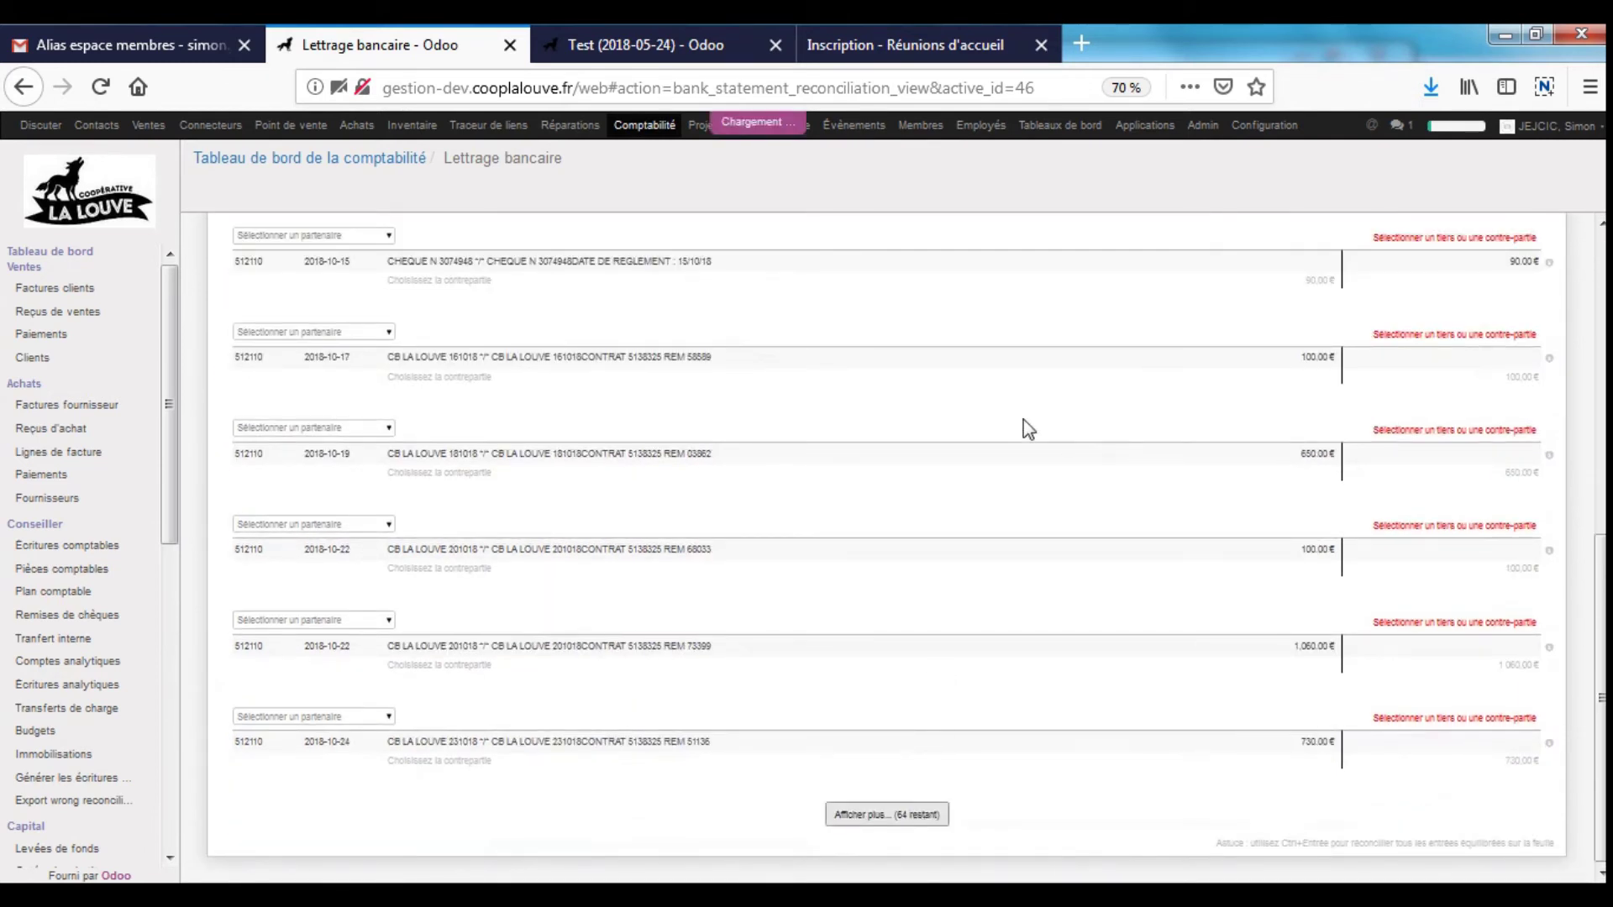
scroll(1018, 416, down, 10)
click(906, 816)
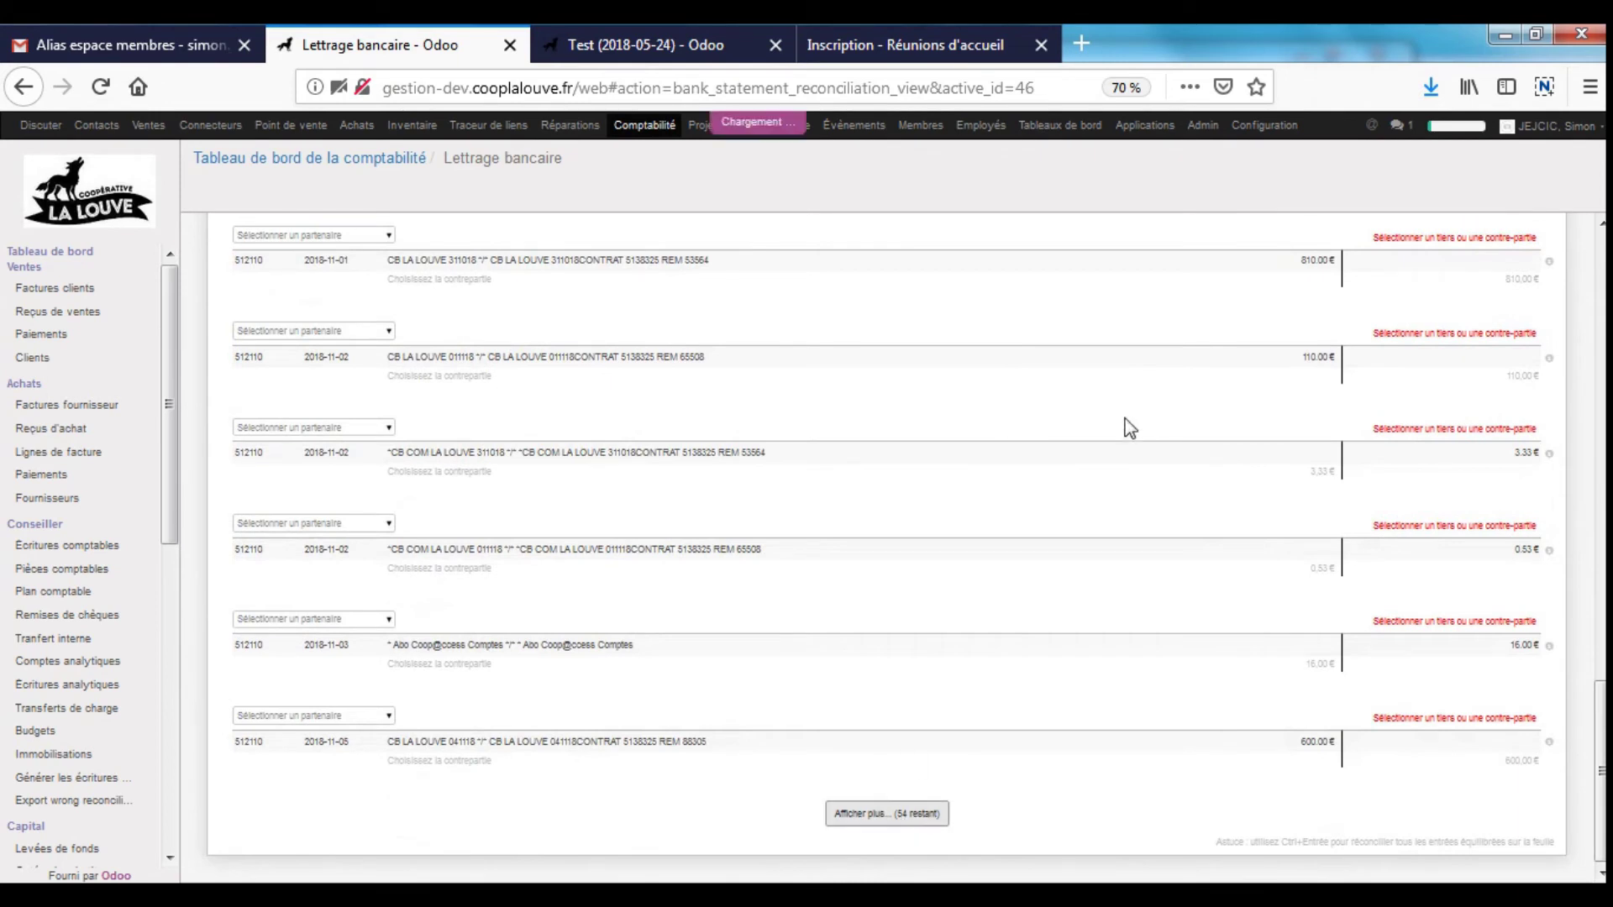
scroll(1115, 410, down, 10)
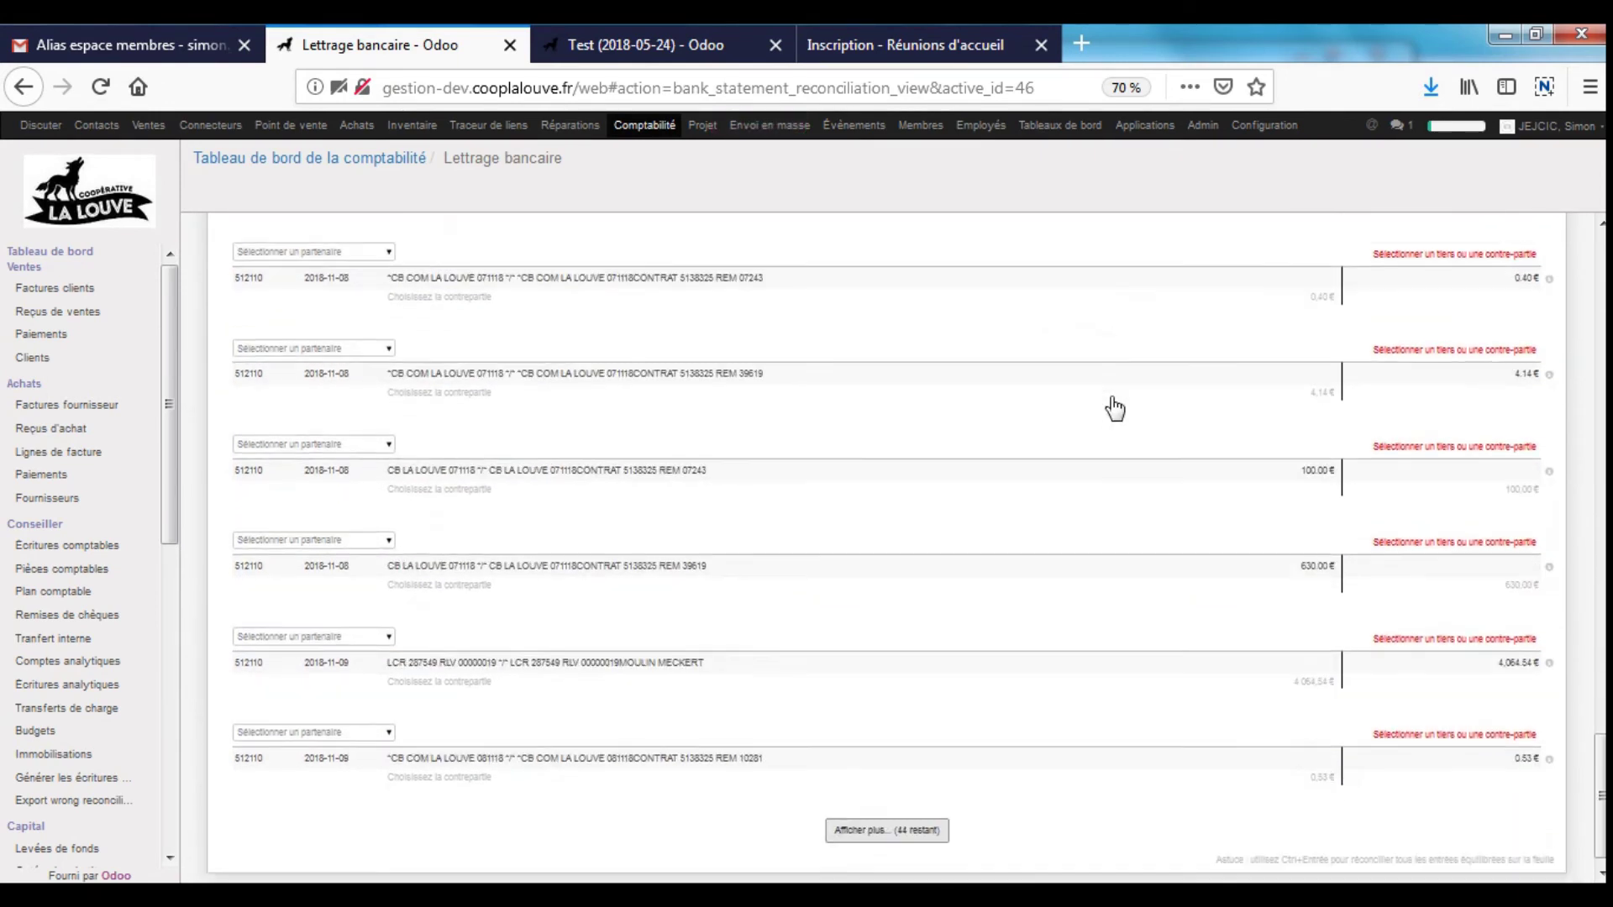
click(907, 817)
scroll(1000, 694, down, 8)
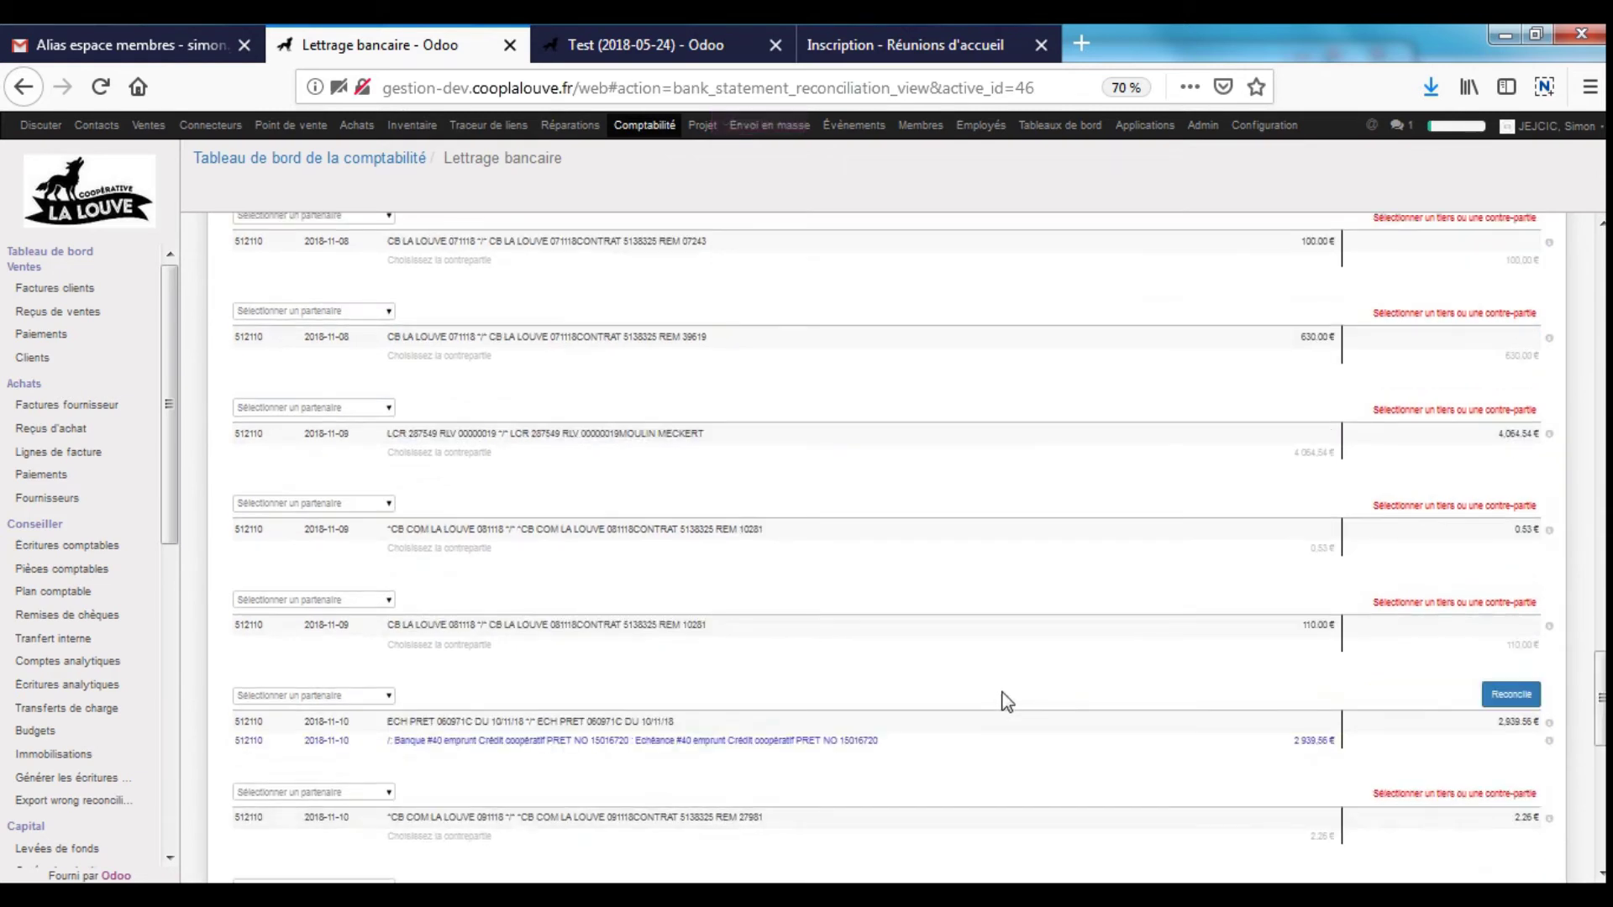
scroll(1006, 701, up, 2)
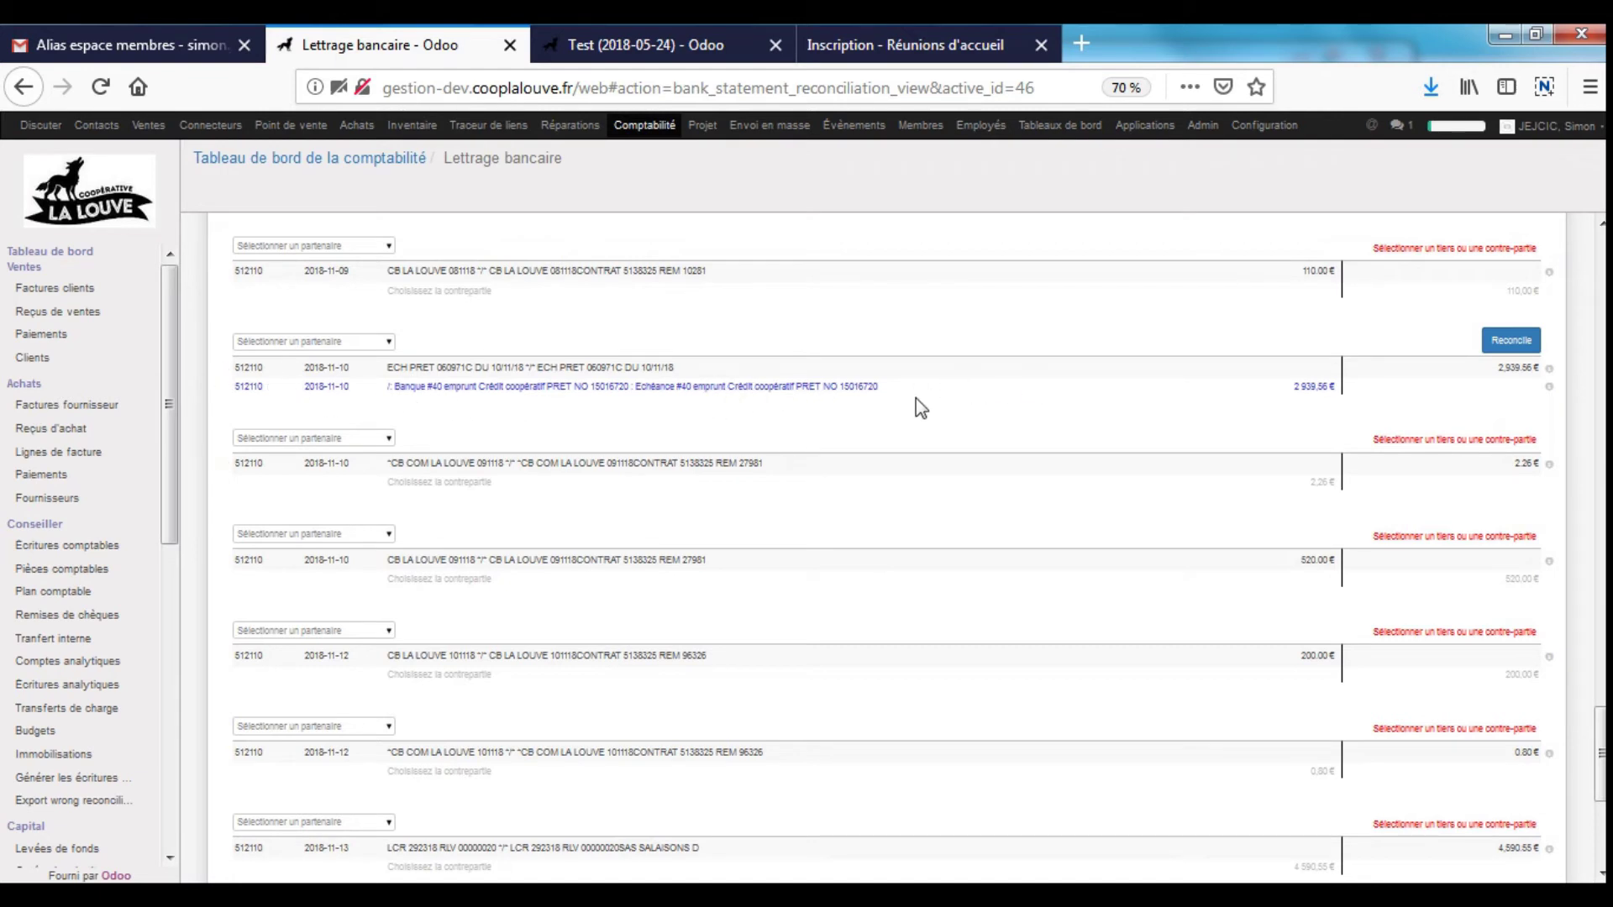
- Reconcile the 10/11/18 ECH PRET 2,939.56 € line with its loan instalment entry
click(1494, 340)
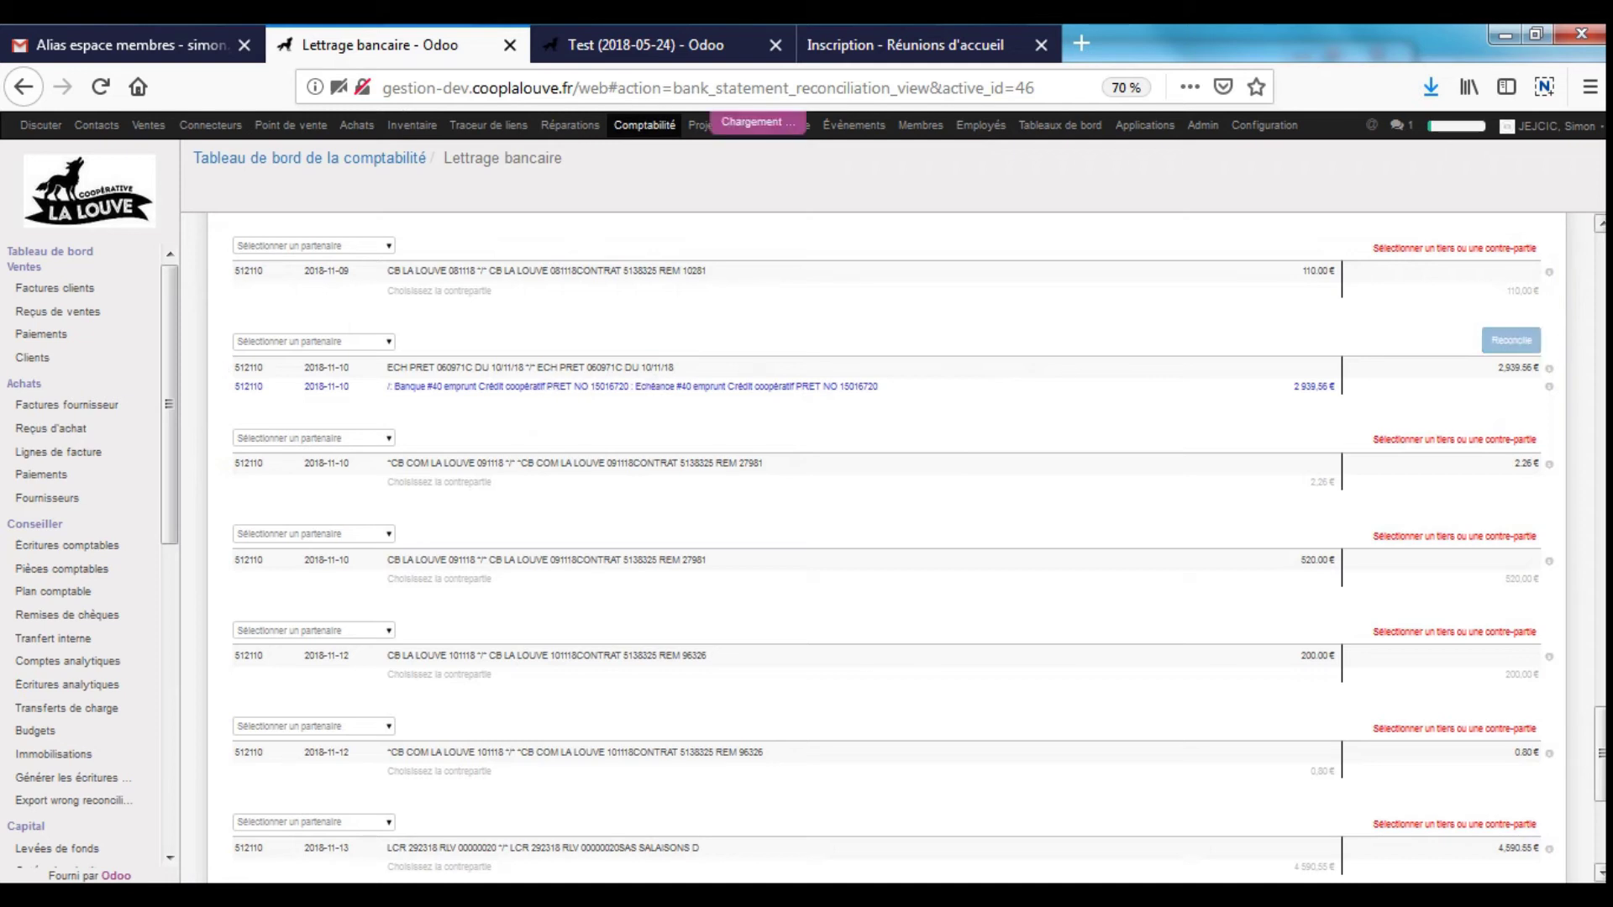
scroll(807, 521, down, 5)
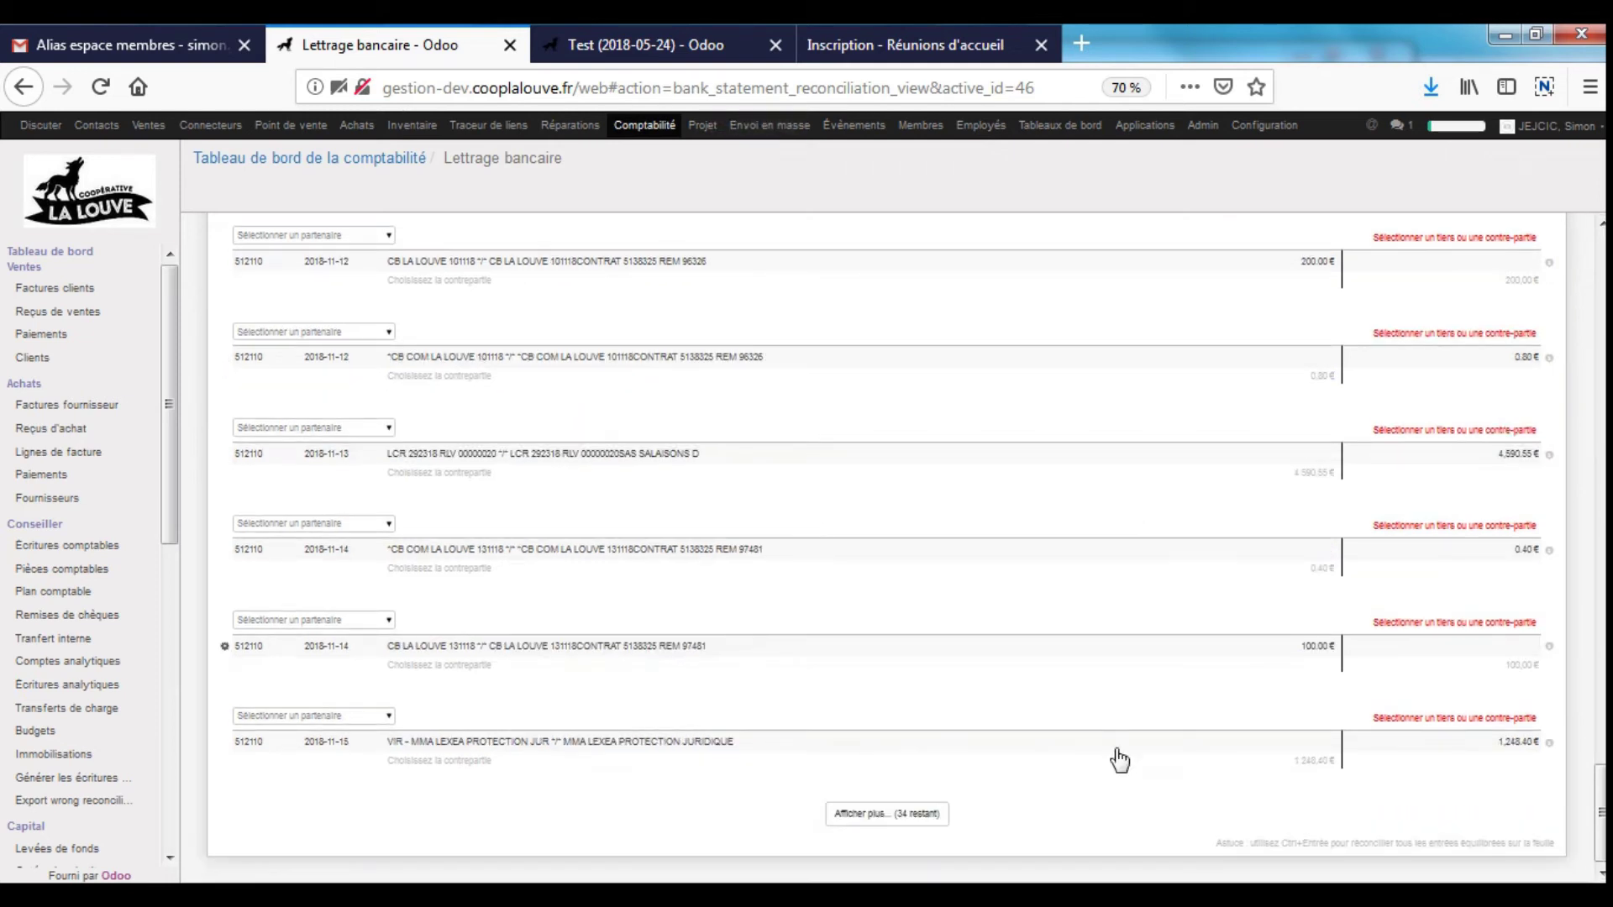
scroll(1215, 730, up, 15)
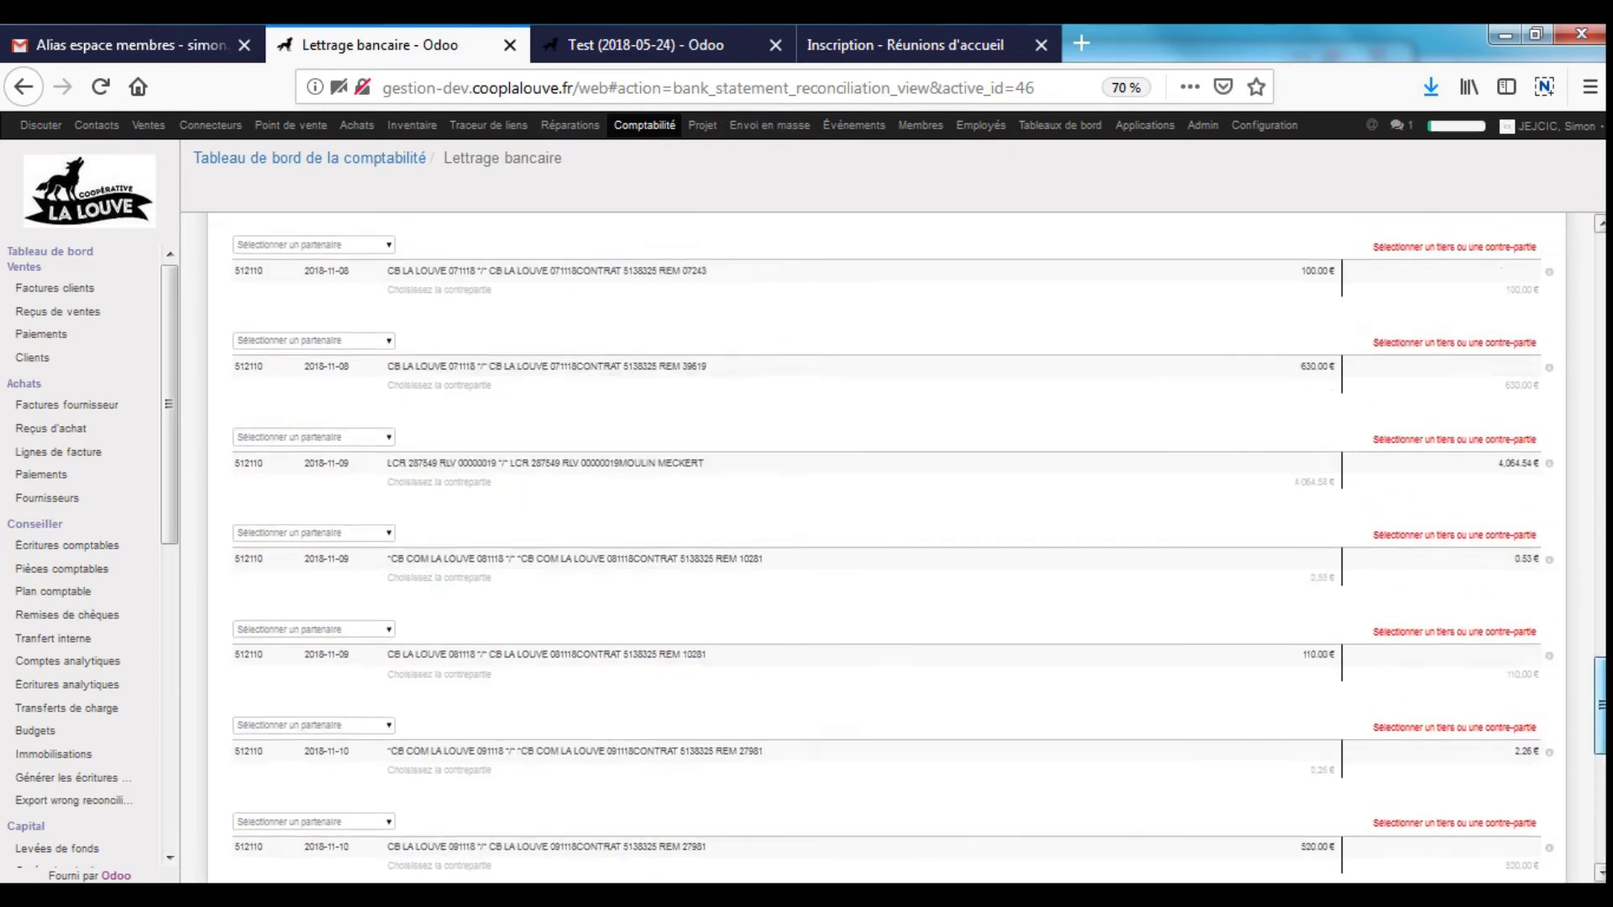
scroll(966, 500, up, 3)
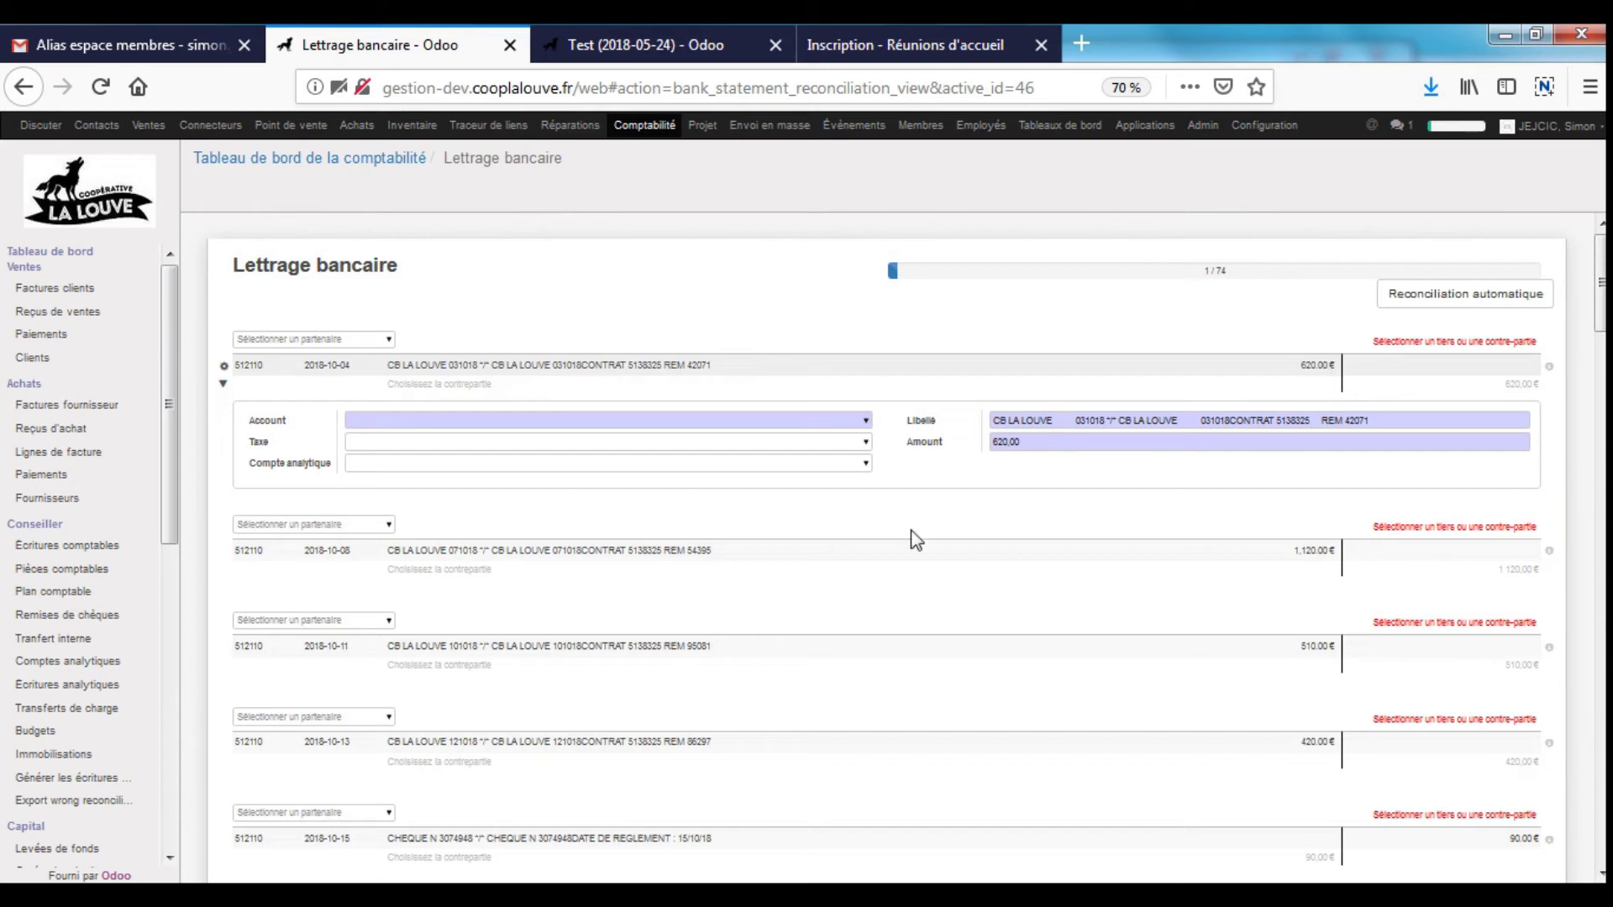
scroll(624, 590, down, 5)
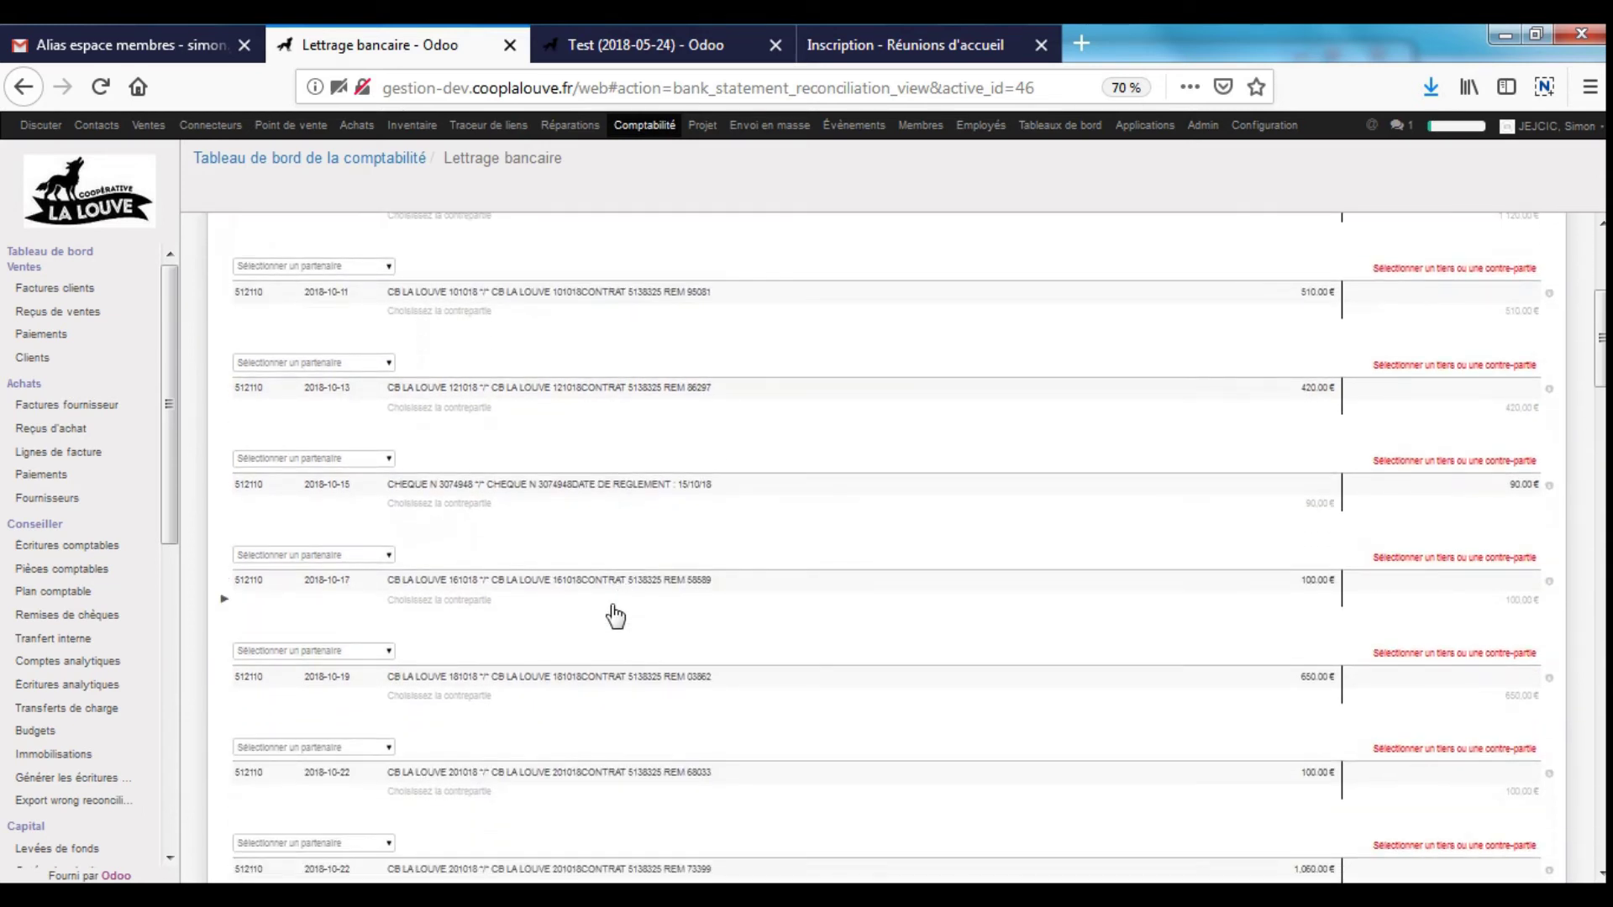
scroll(613, 603, down, 3)
scroll(618, 606, down, 5)
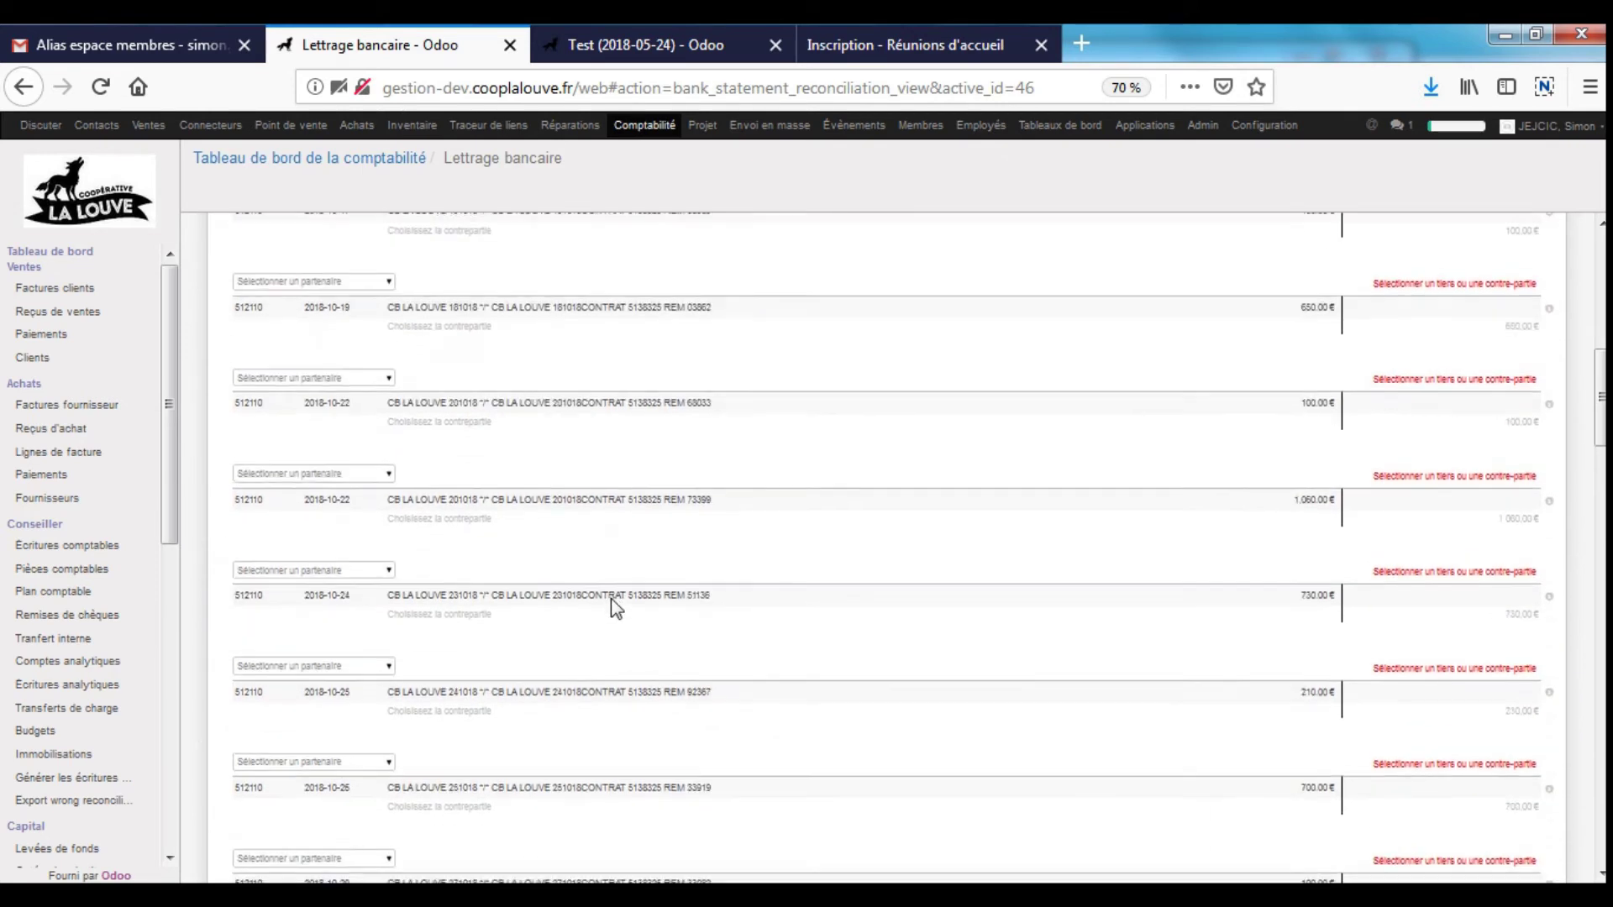
scroll(614, 609, down, 10)
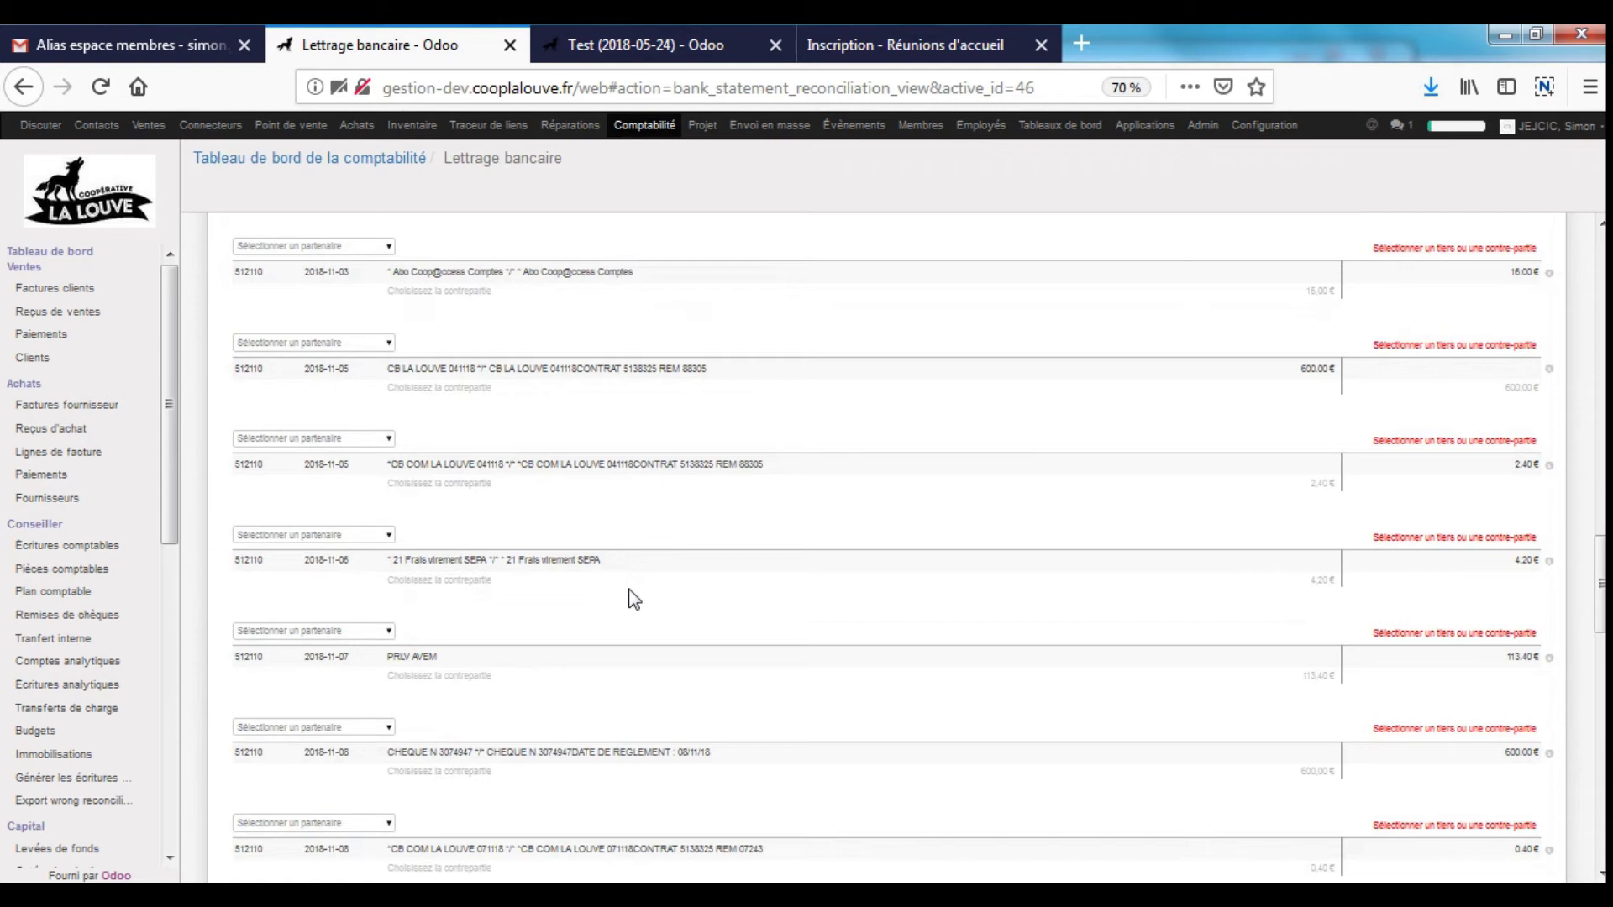
- Reconcile the 16.00 € Abo Coop@ccess line against account 627100 Frais bancaires CCOOP
click(450, 292)
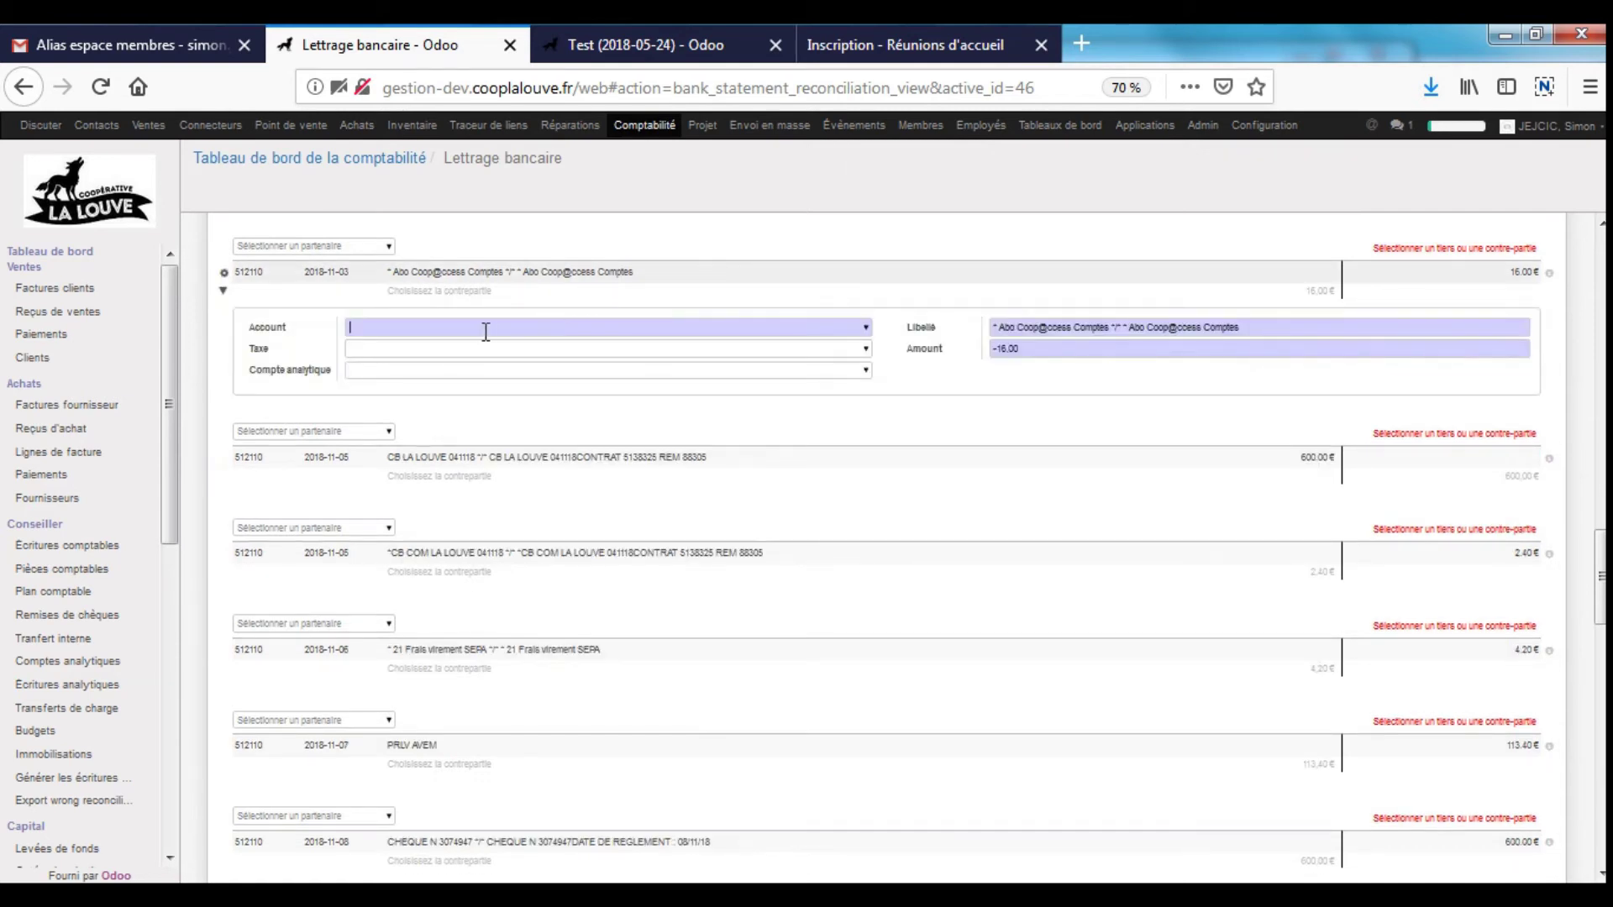
text(62)
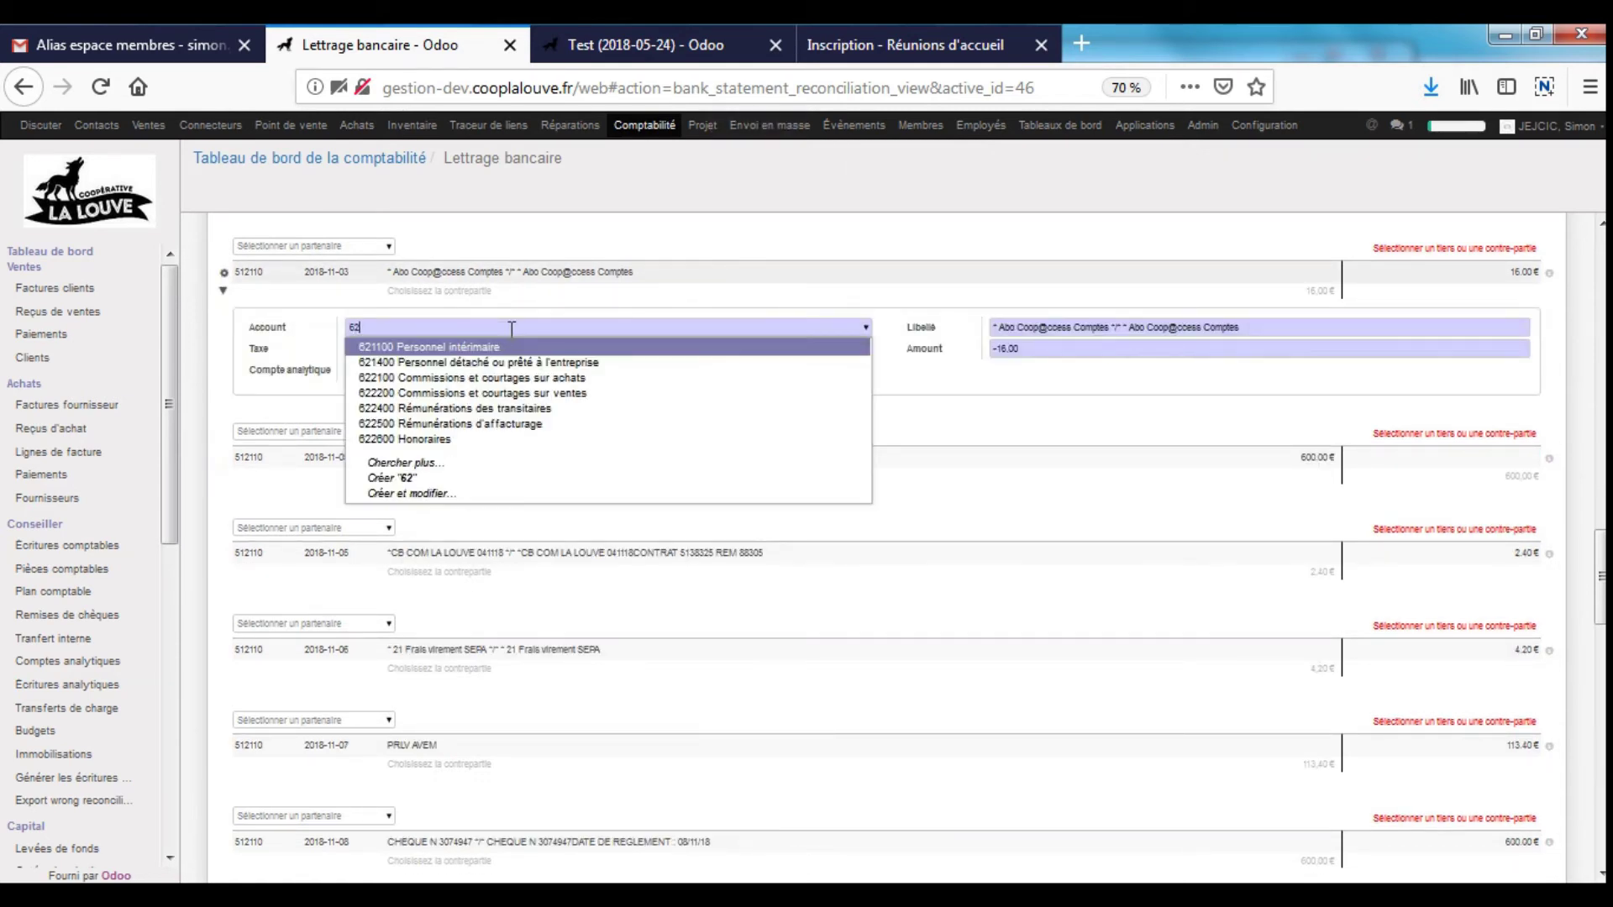
text(7)
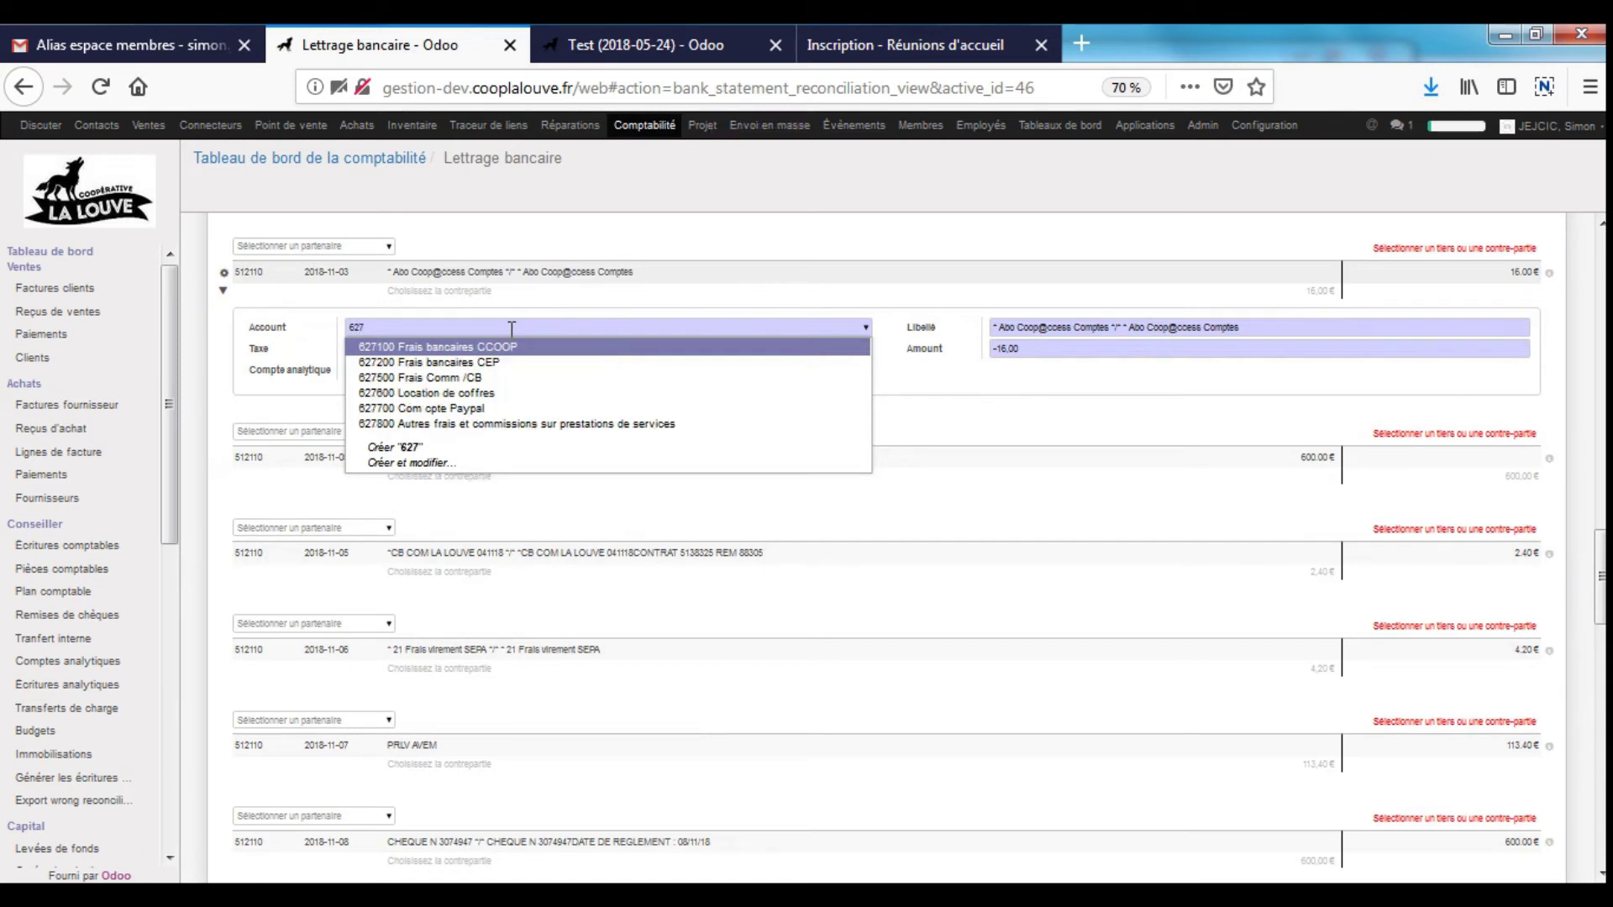
key(Return)
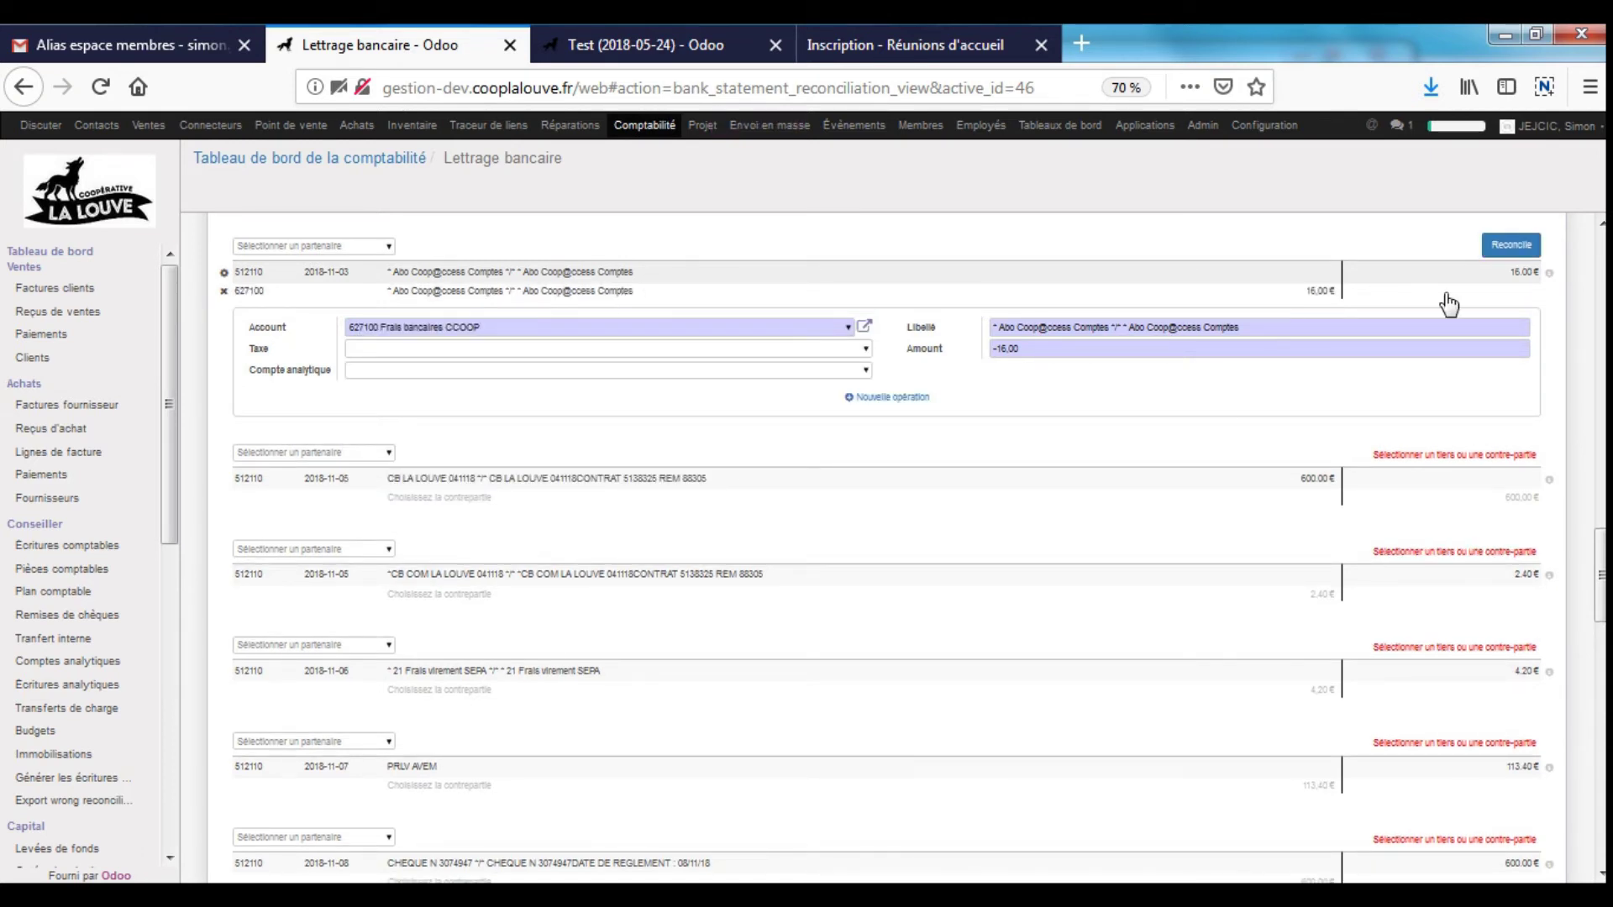
click(1495, 250)
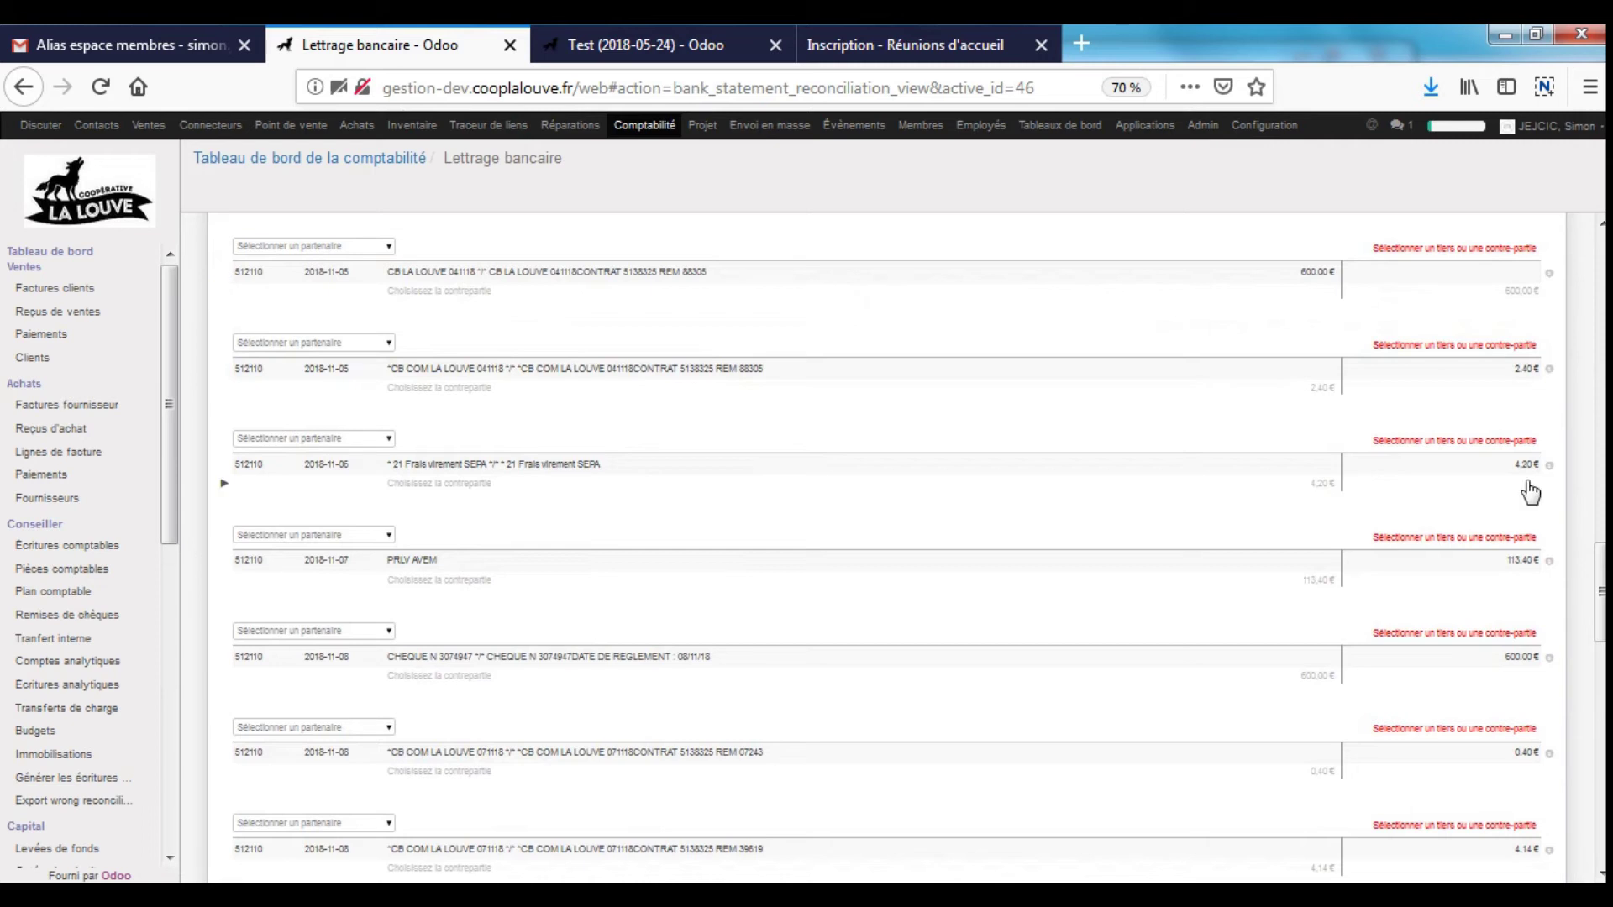
- Return to the accounting dashboard, where CCOOP now shows 72 lines to reconcile
scroll(1524, 494, up, 9)
scroll(1321, 453, up, 6)
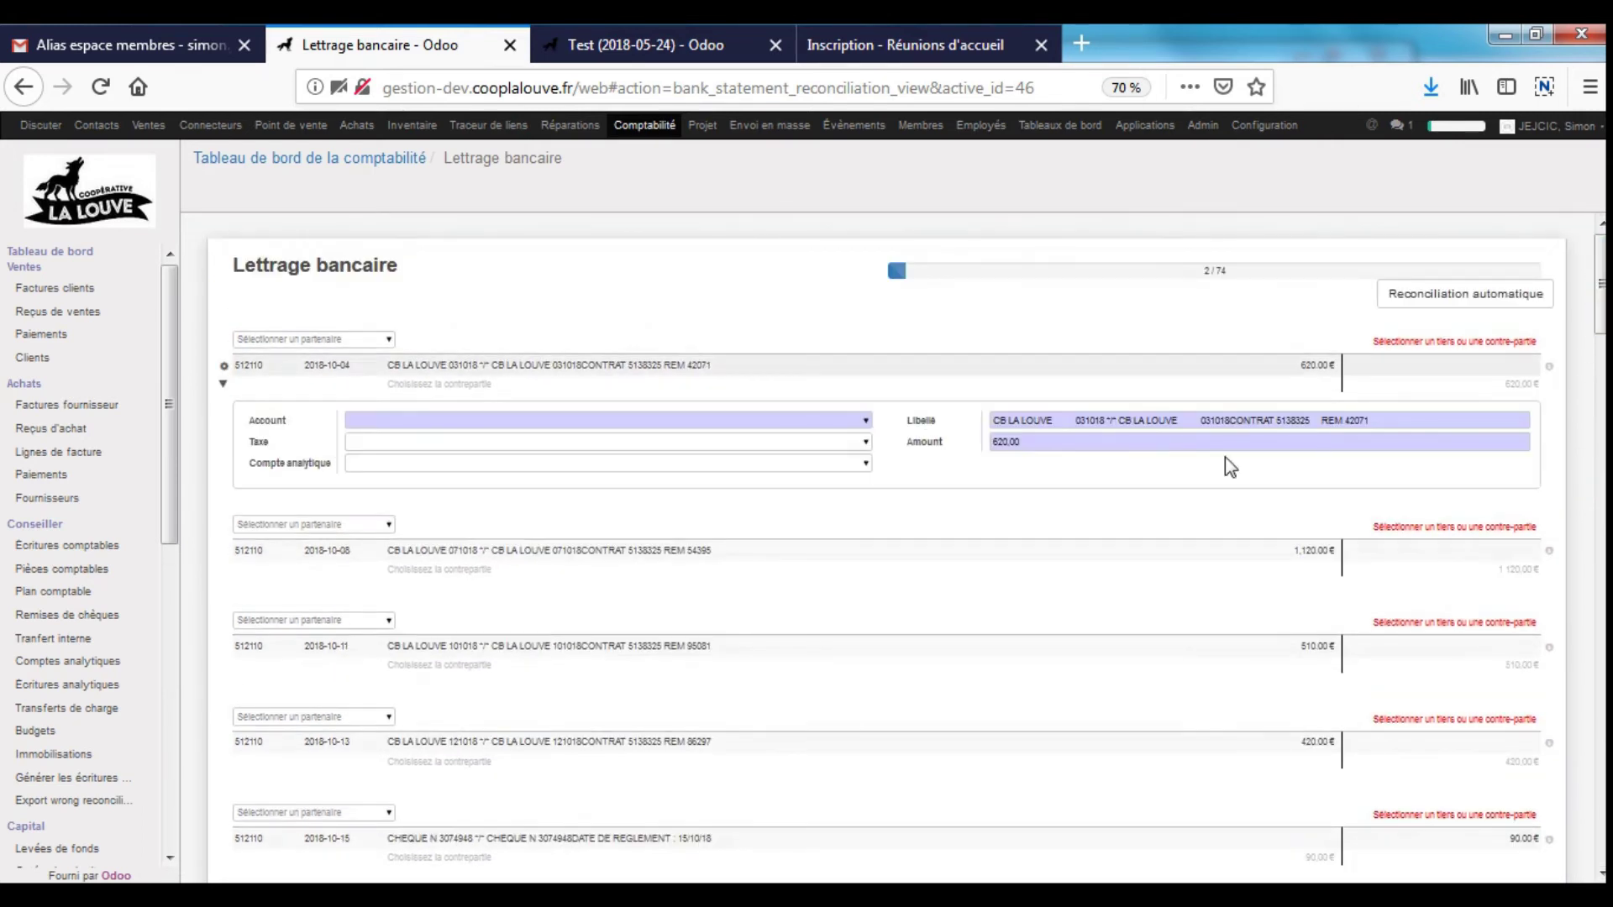
click(393, 160)
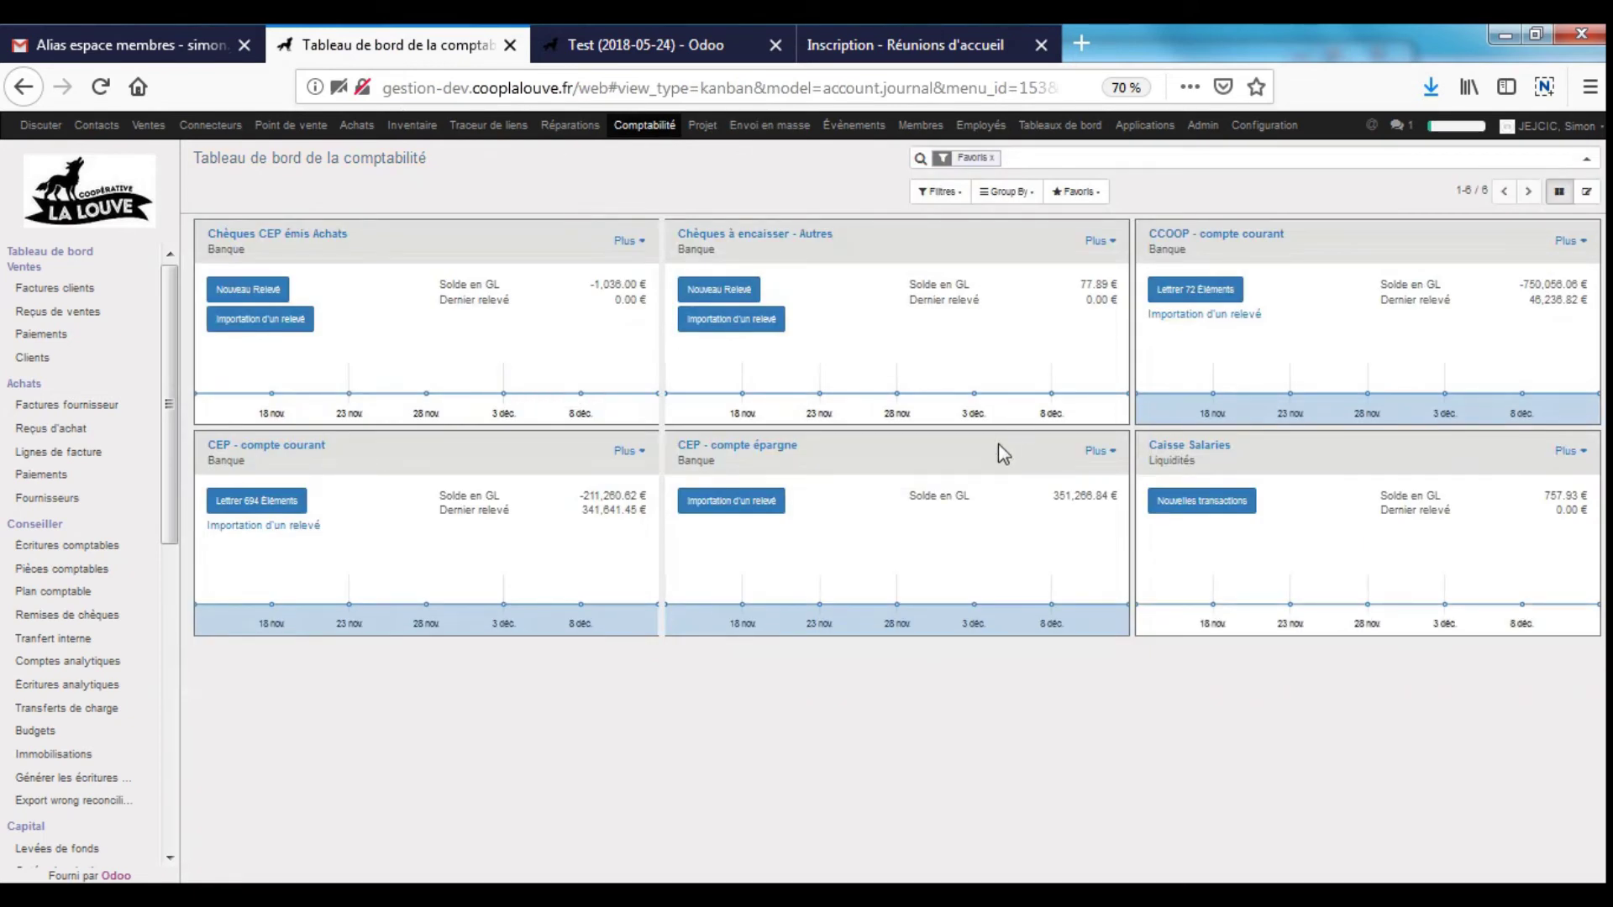
click(1567, 241)
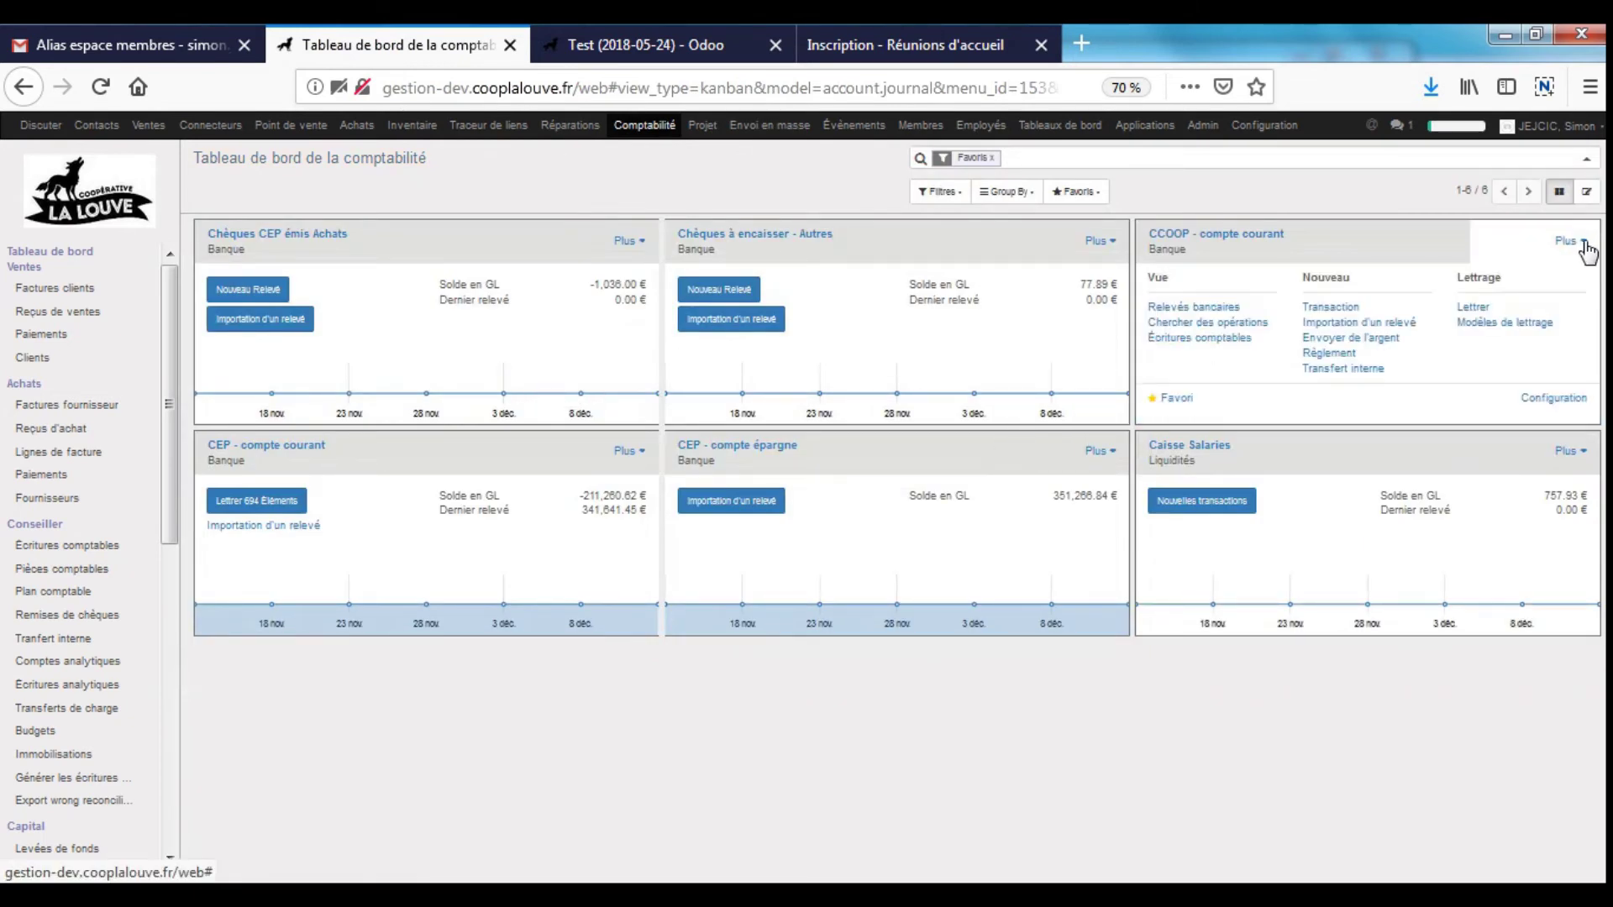
click(1233, 322)
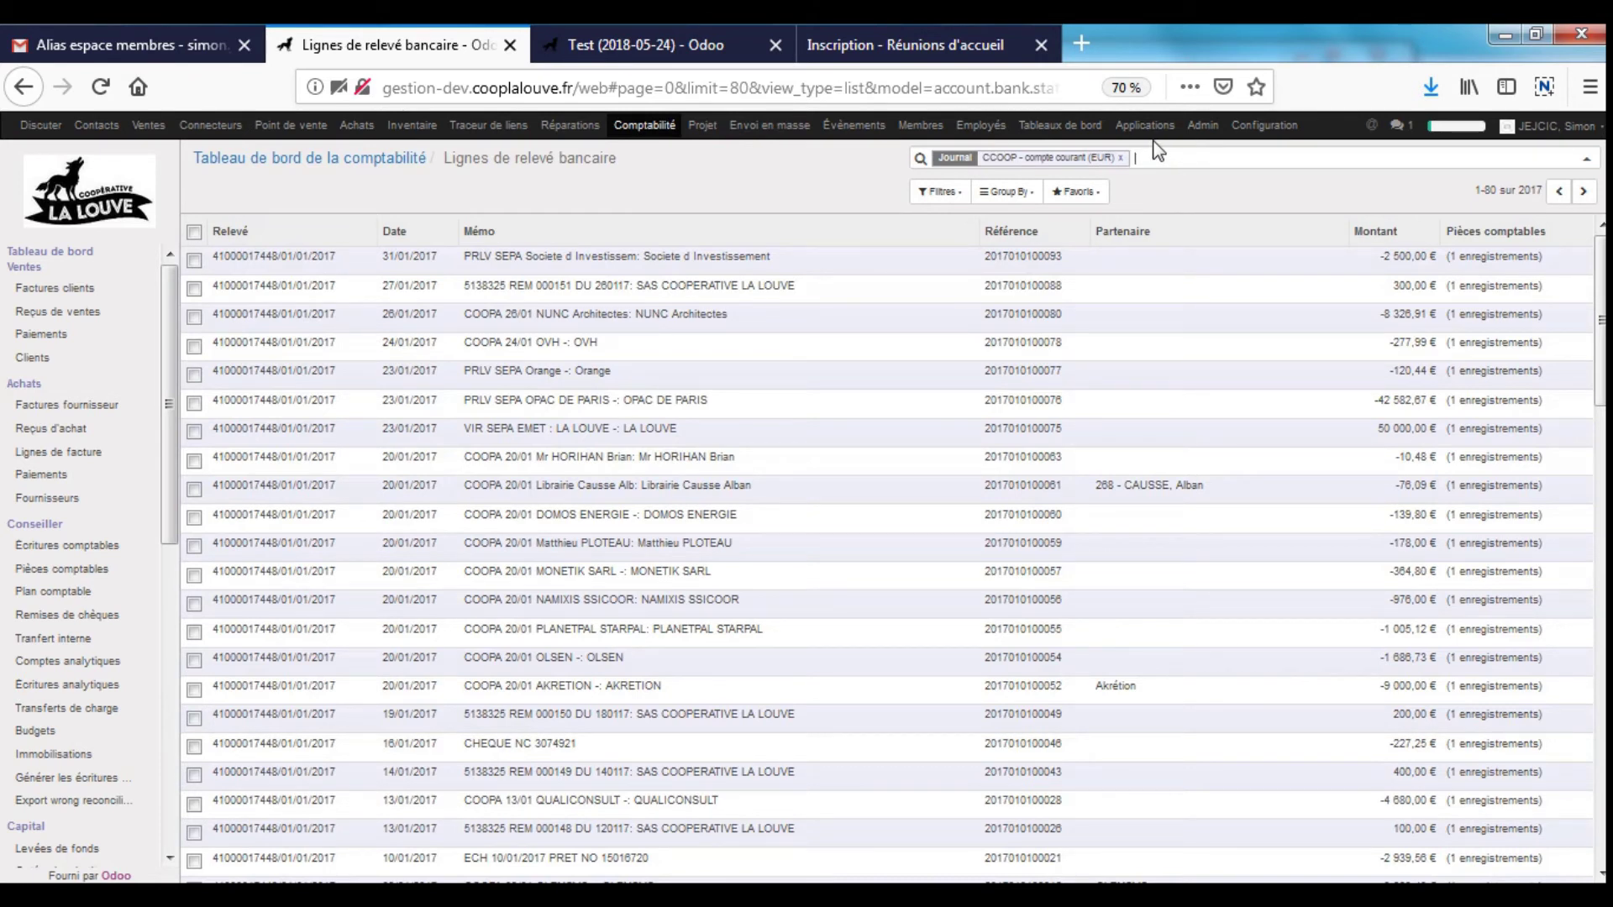
text(commission)
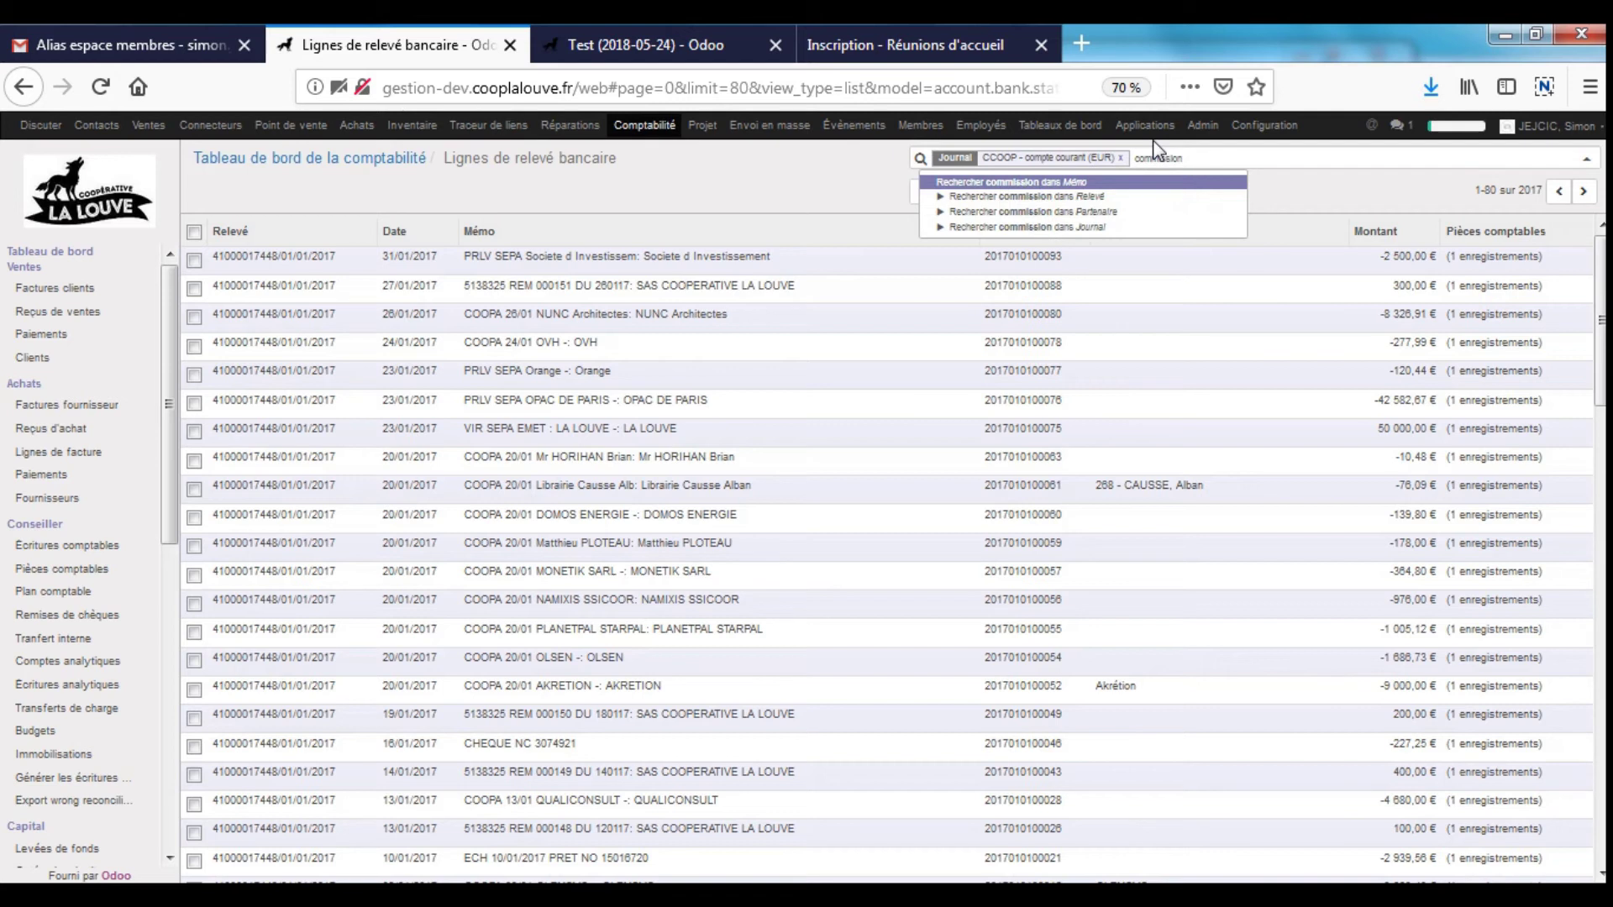
key(Return)
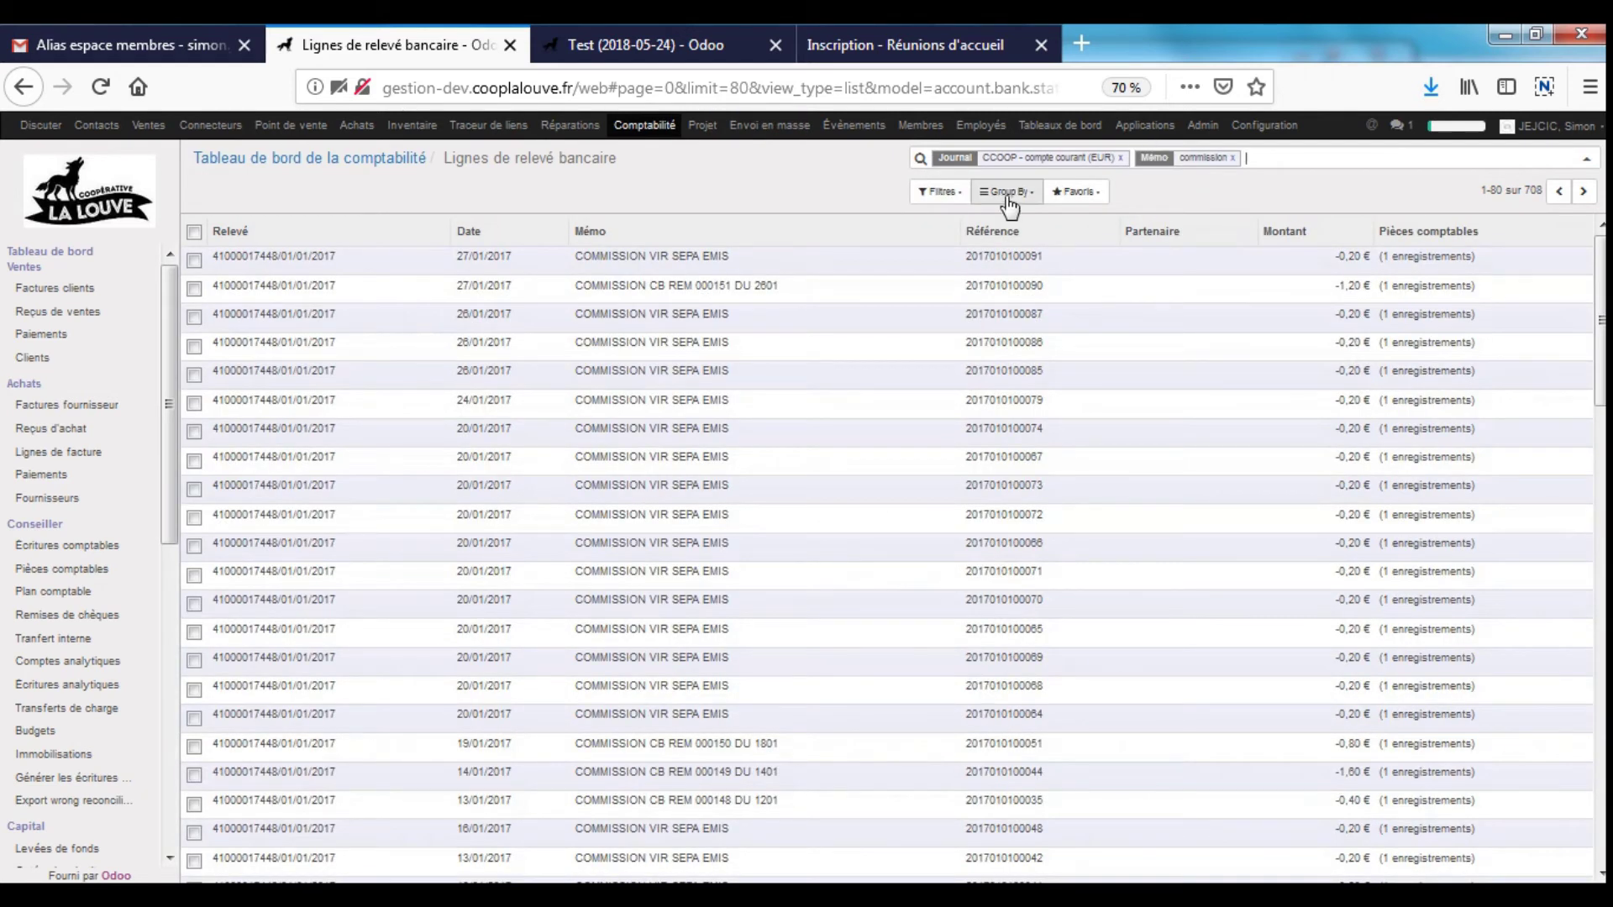
click(1006, 192)
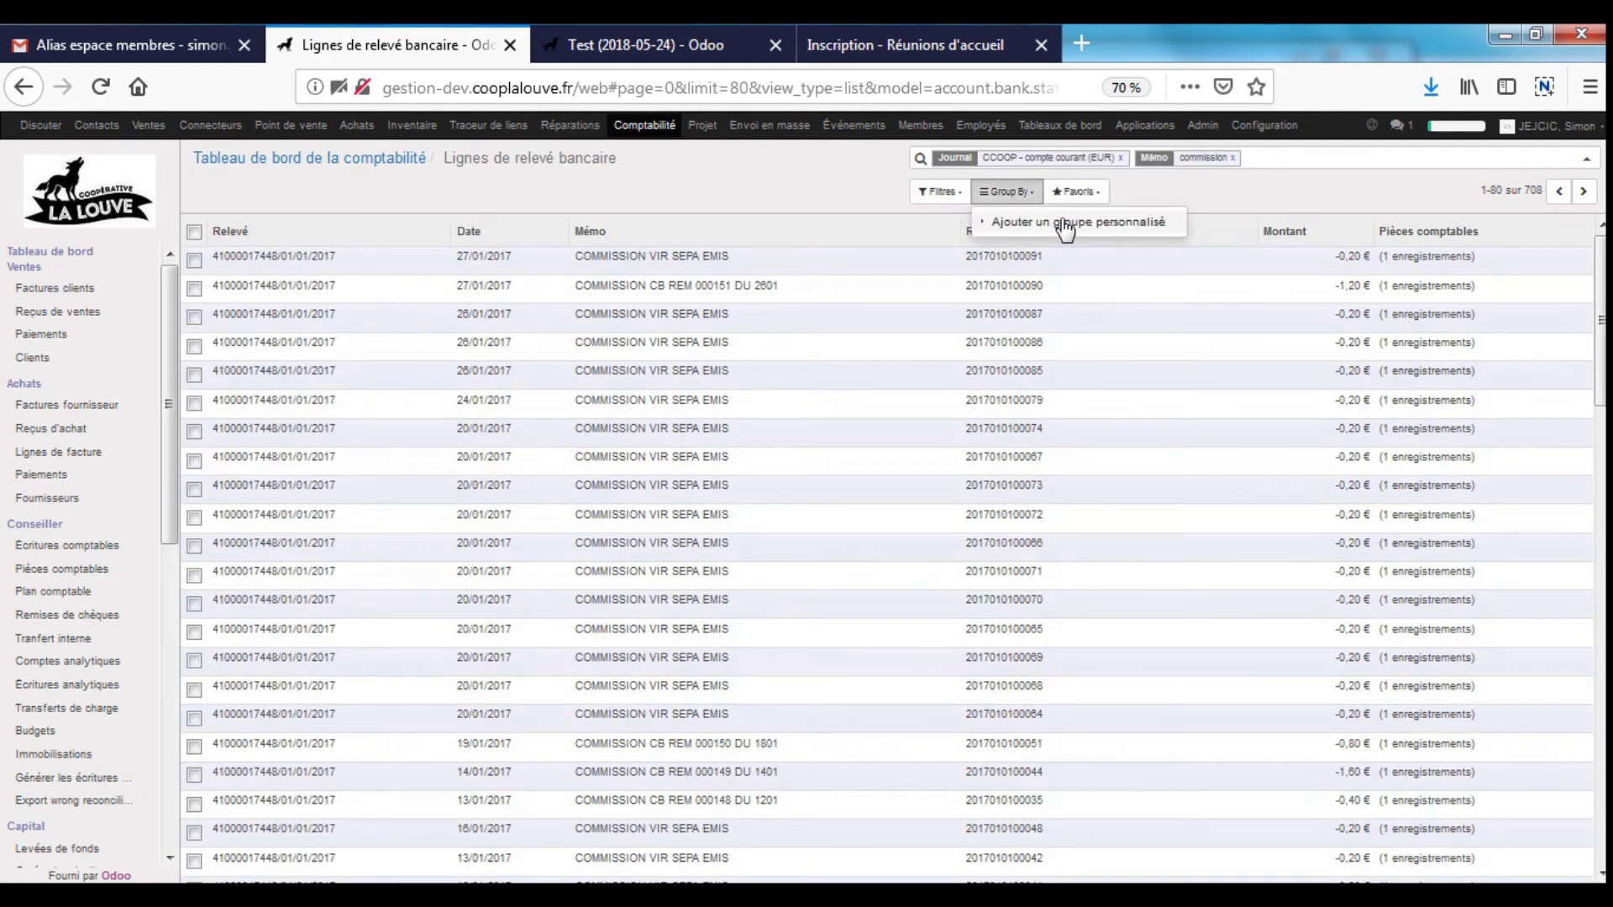
click(748, 182)
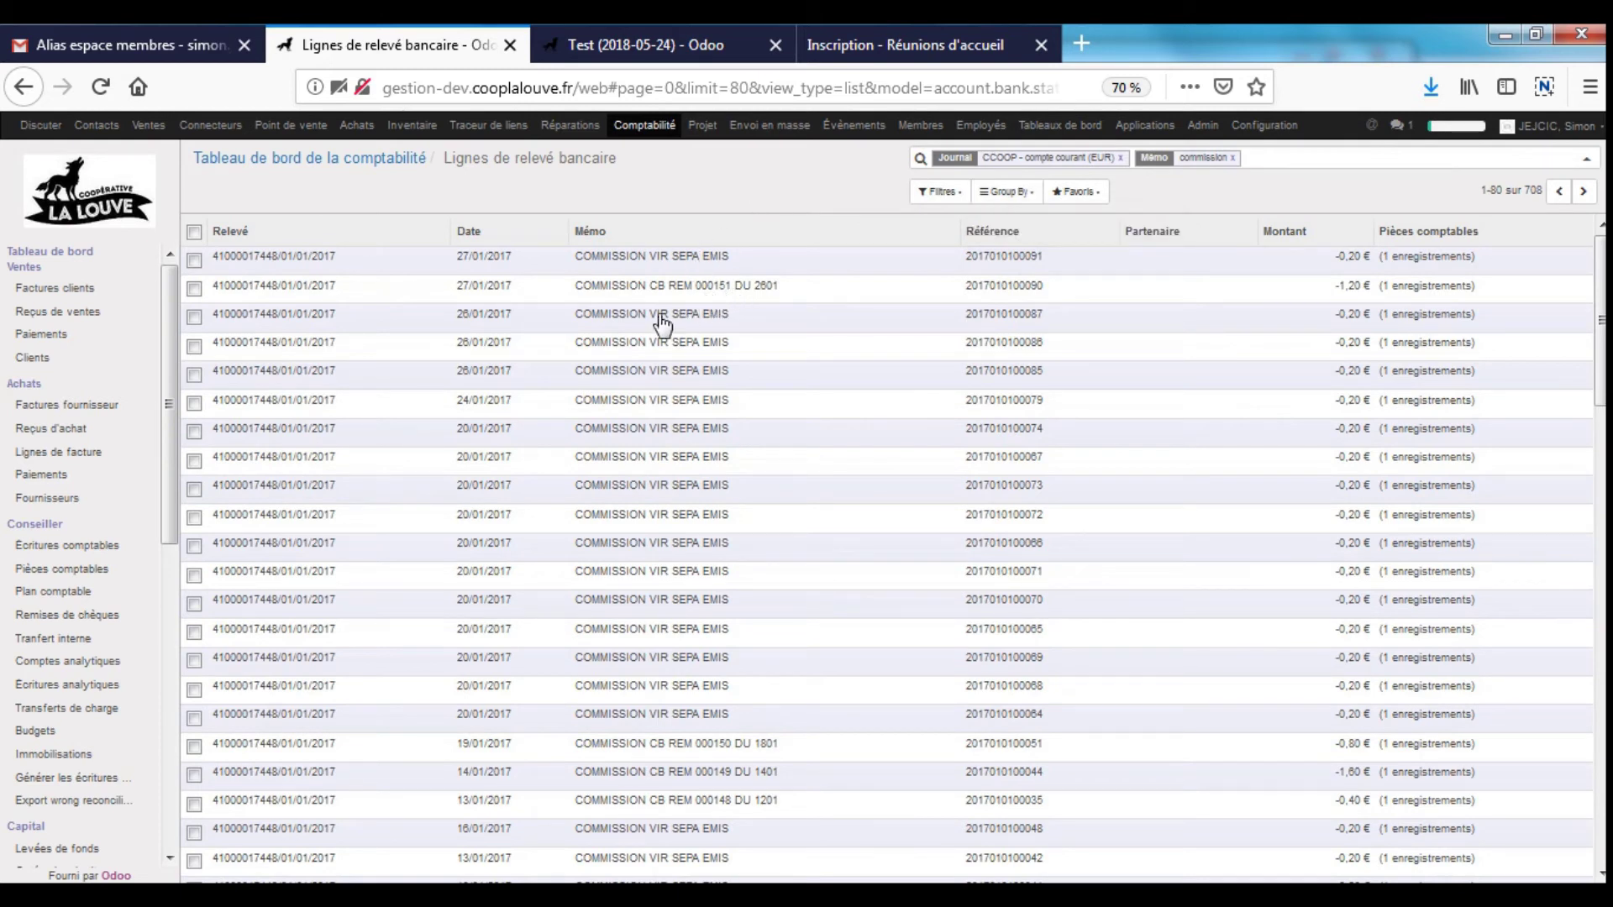
click(194, 260)
click(194, 316)
click(763, 194)
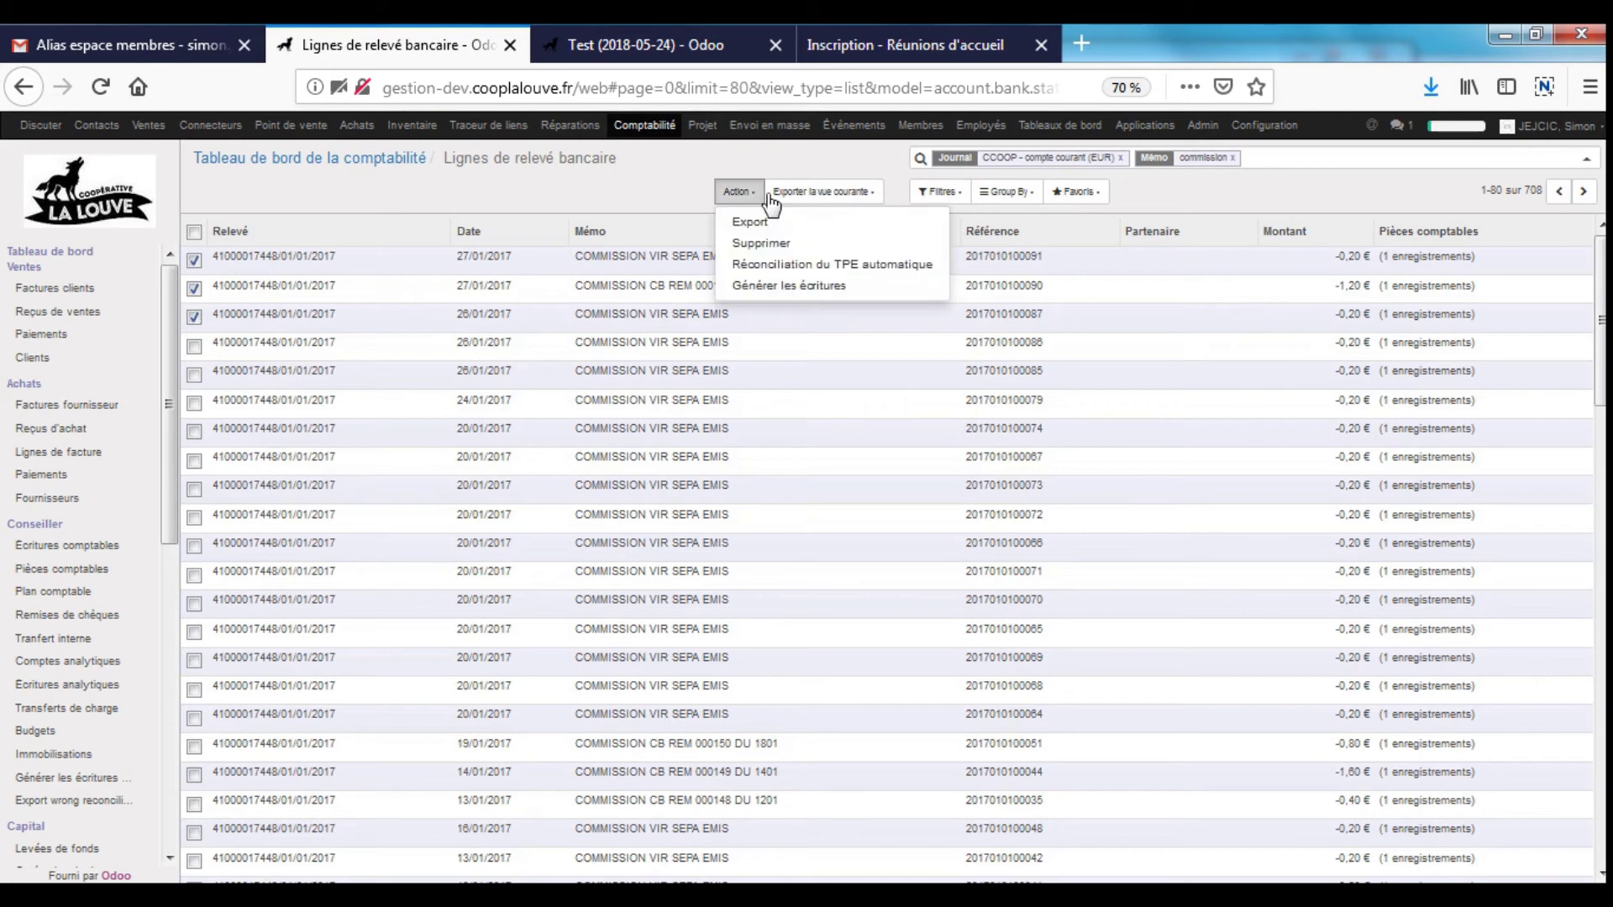
click(830, 286)
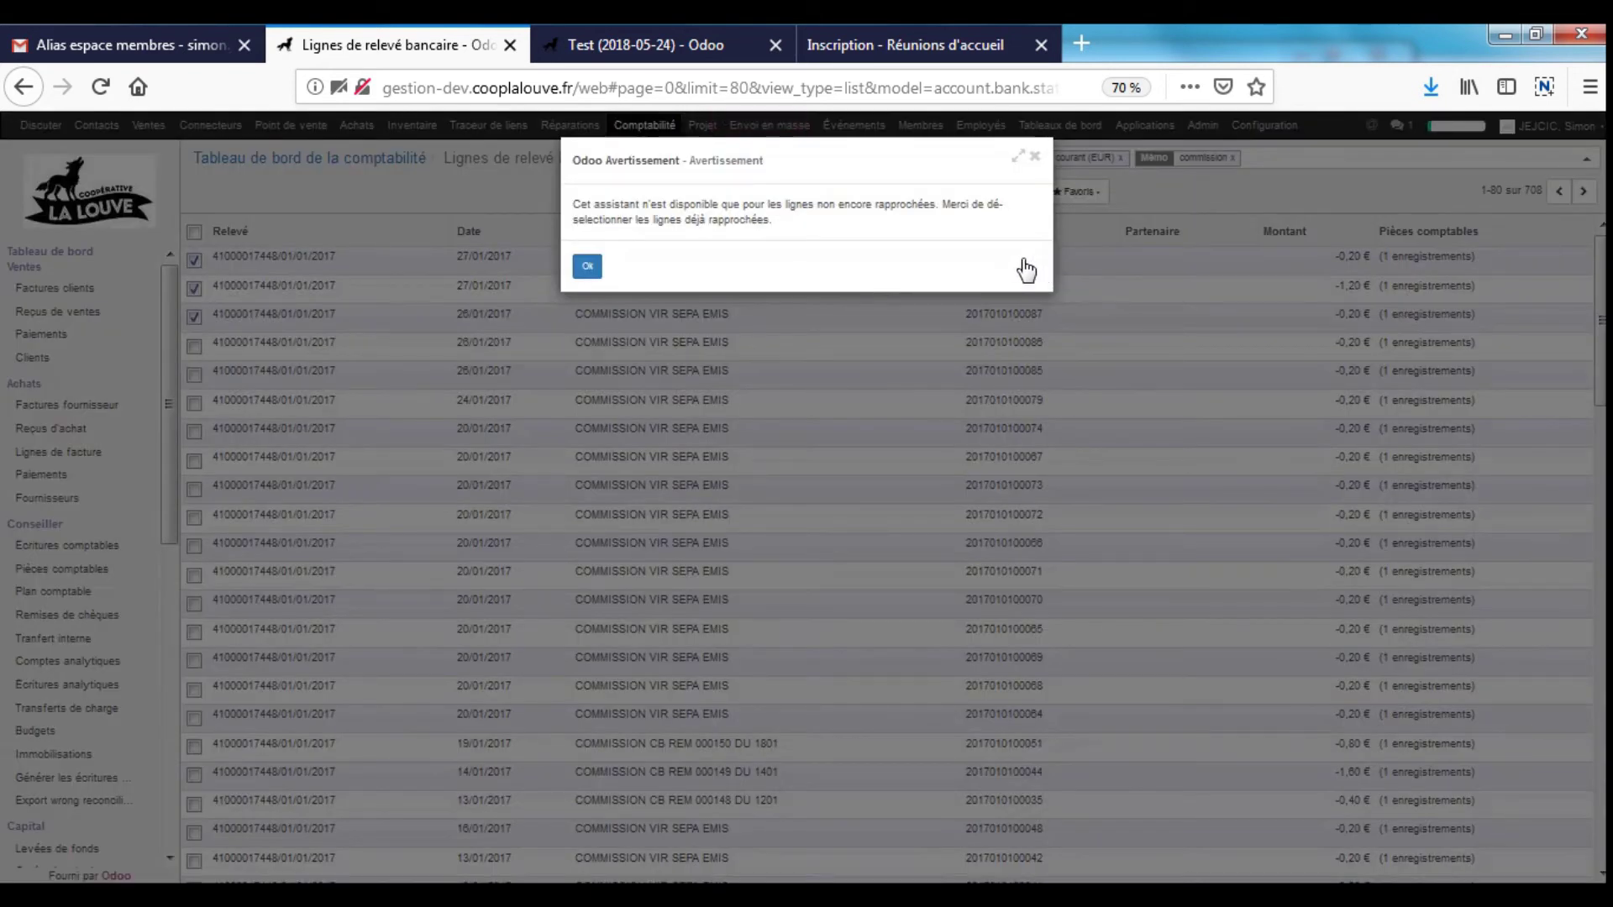
click(587, 265)
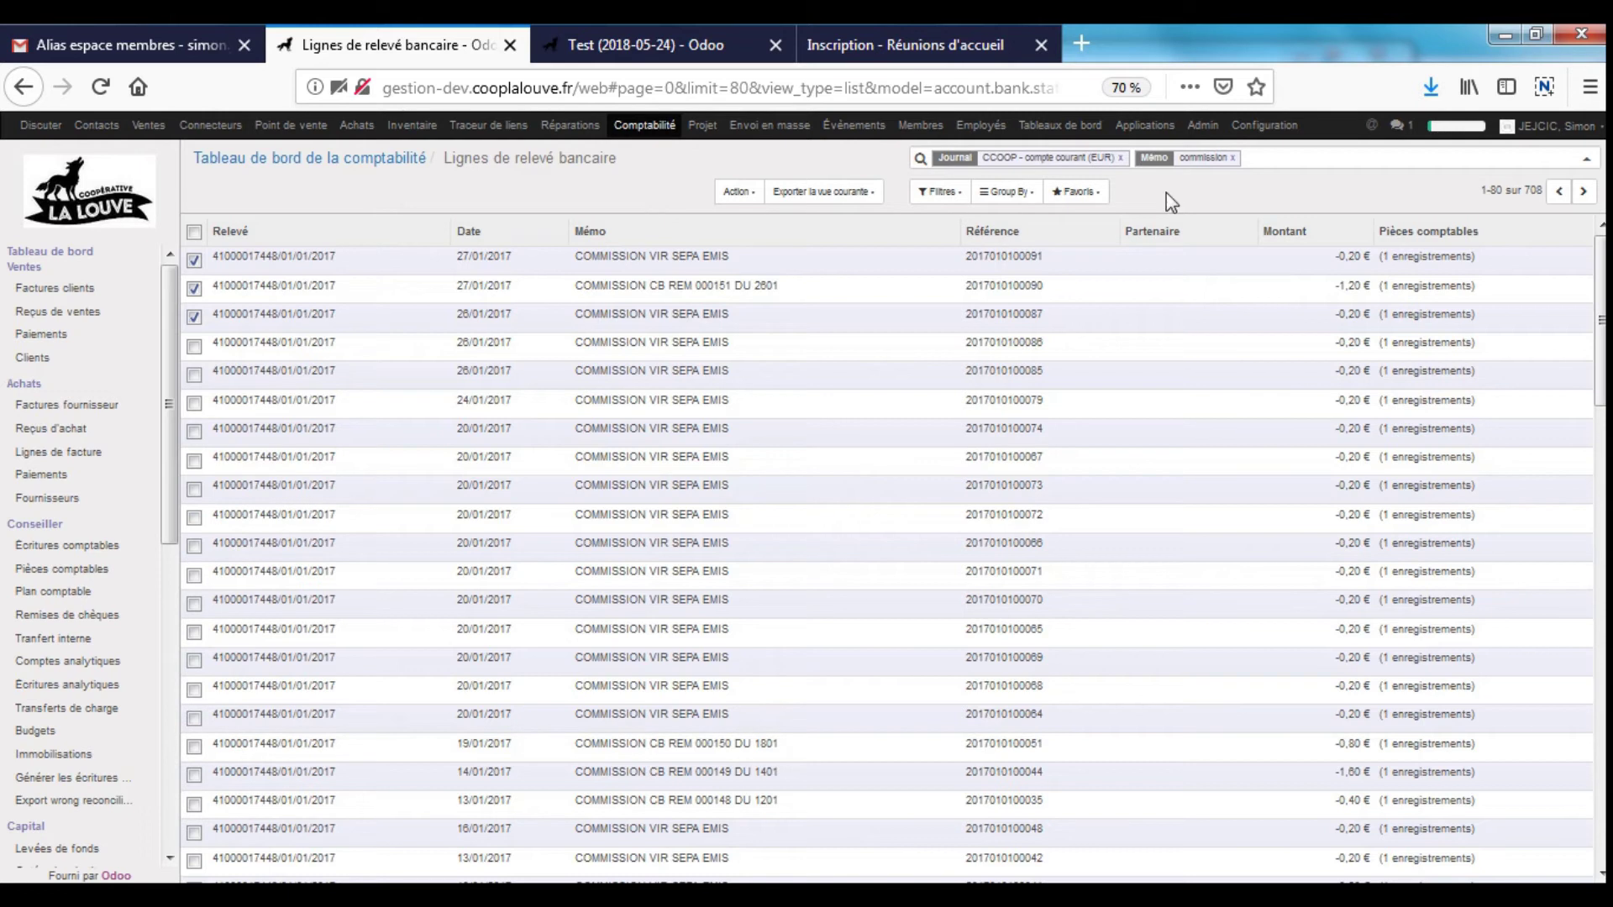
click(383, 163)
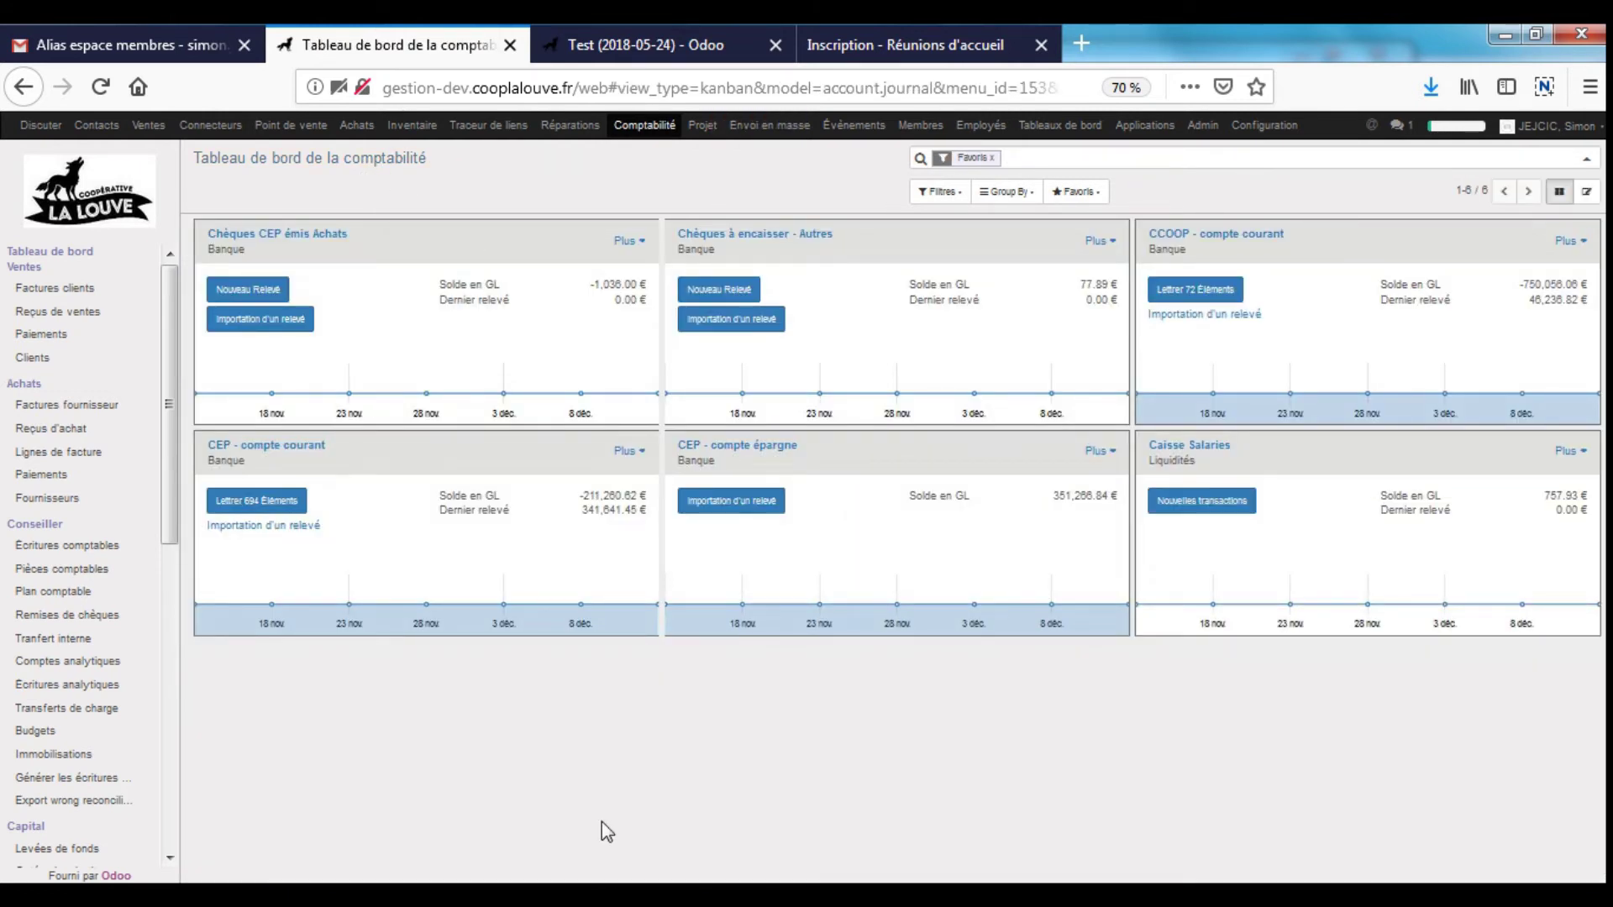
- Generate the État de rapprochement for CCOOP - compte courant (EUR) at 30/11/2018 and open it in Excel
drag(174, 494, 175, 626)
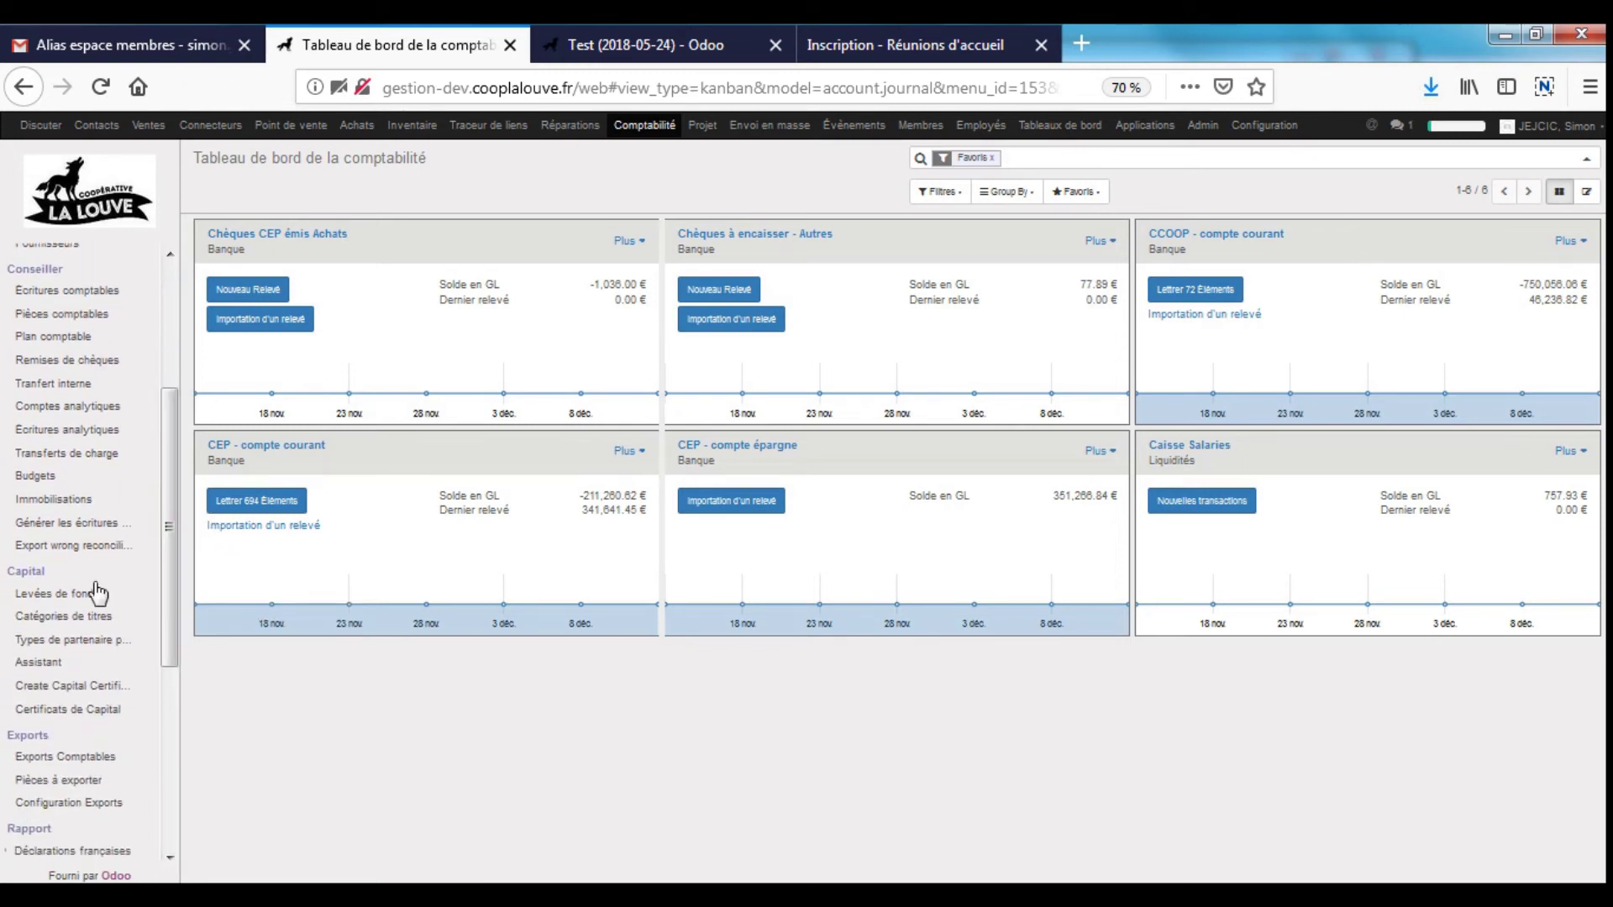
drag(163, 659, 173, 814)
click(72, 659)
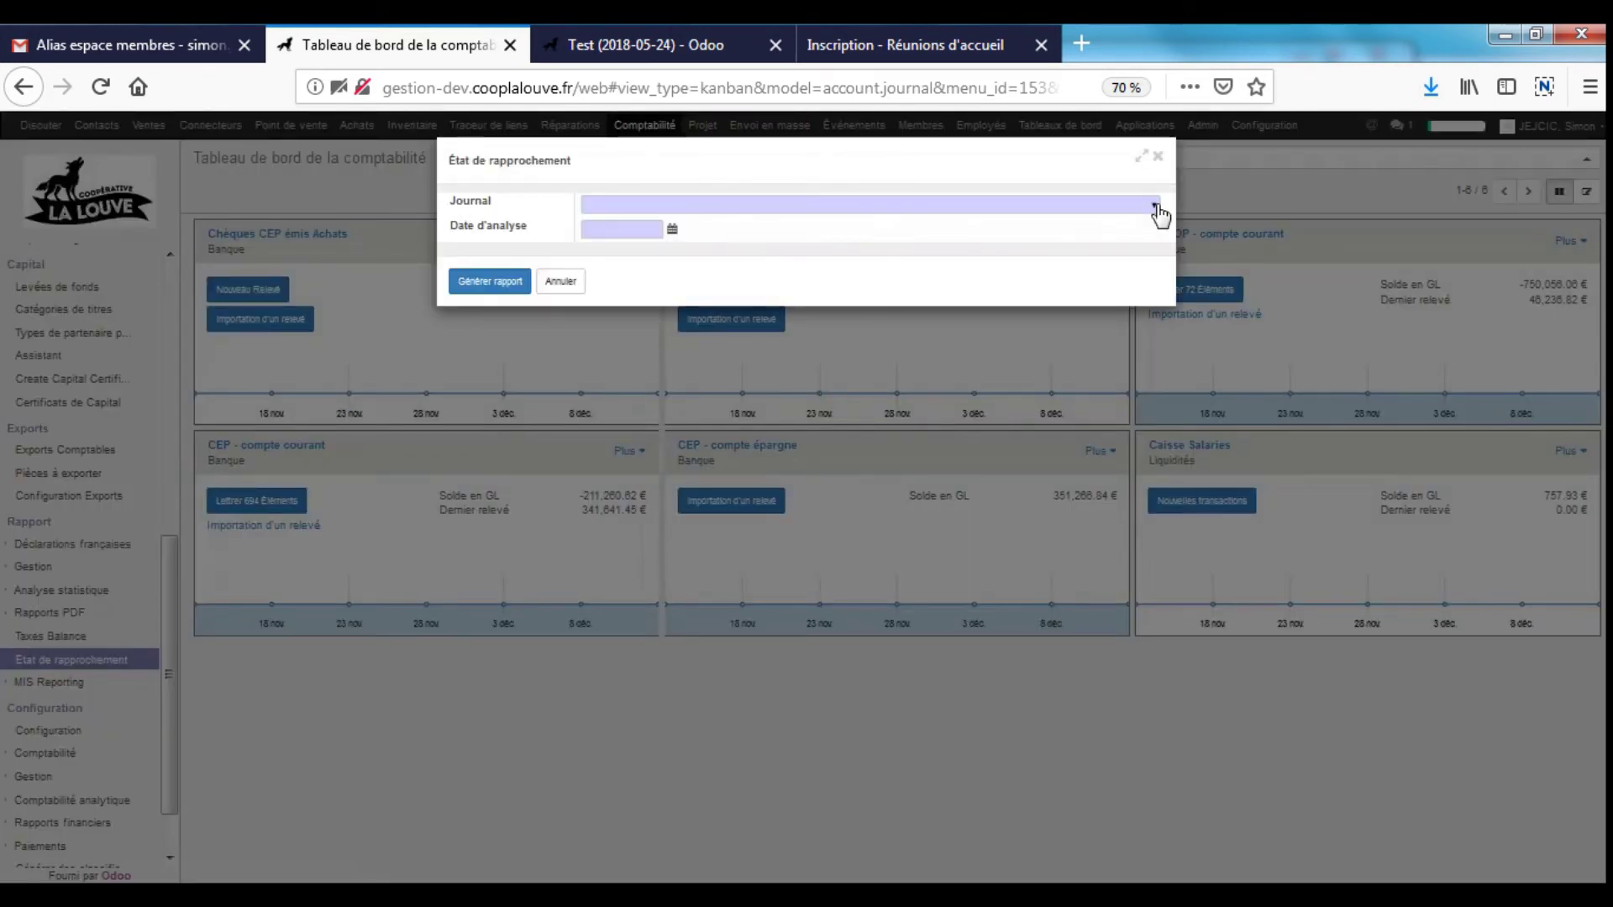
click(1160, 216)
click(680, 309)
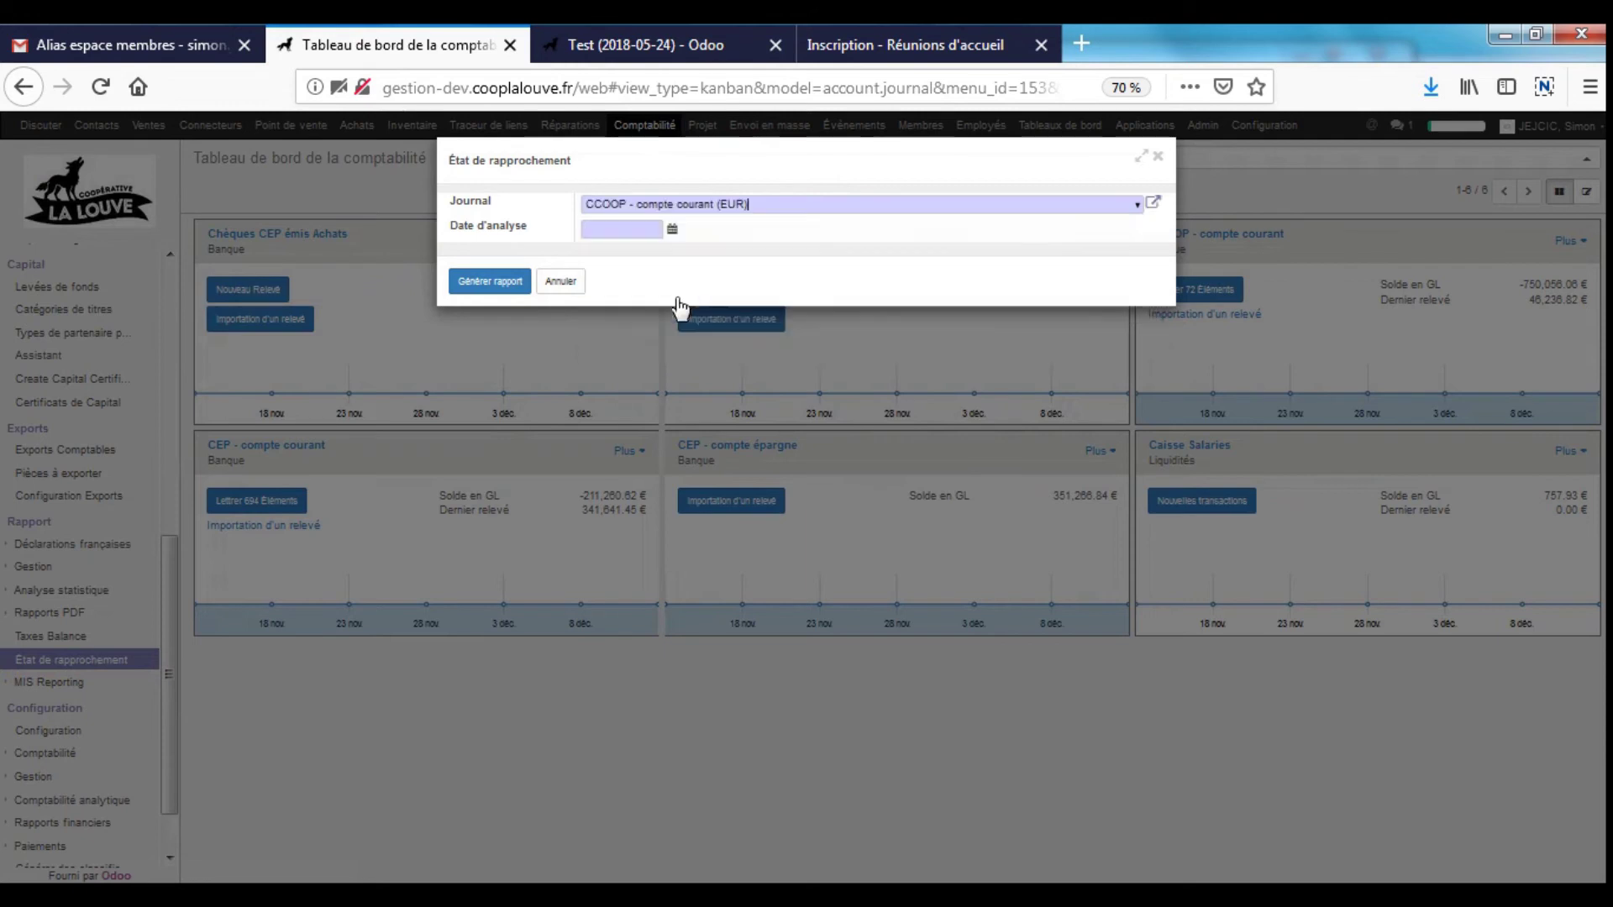
click(678, 228)
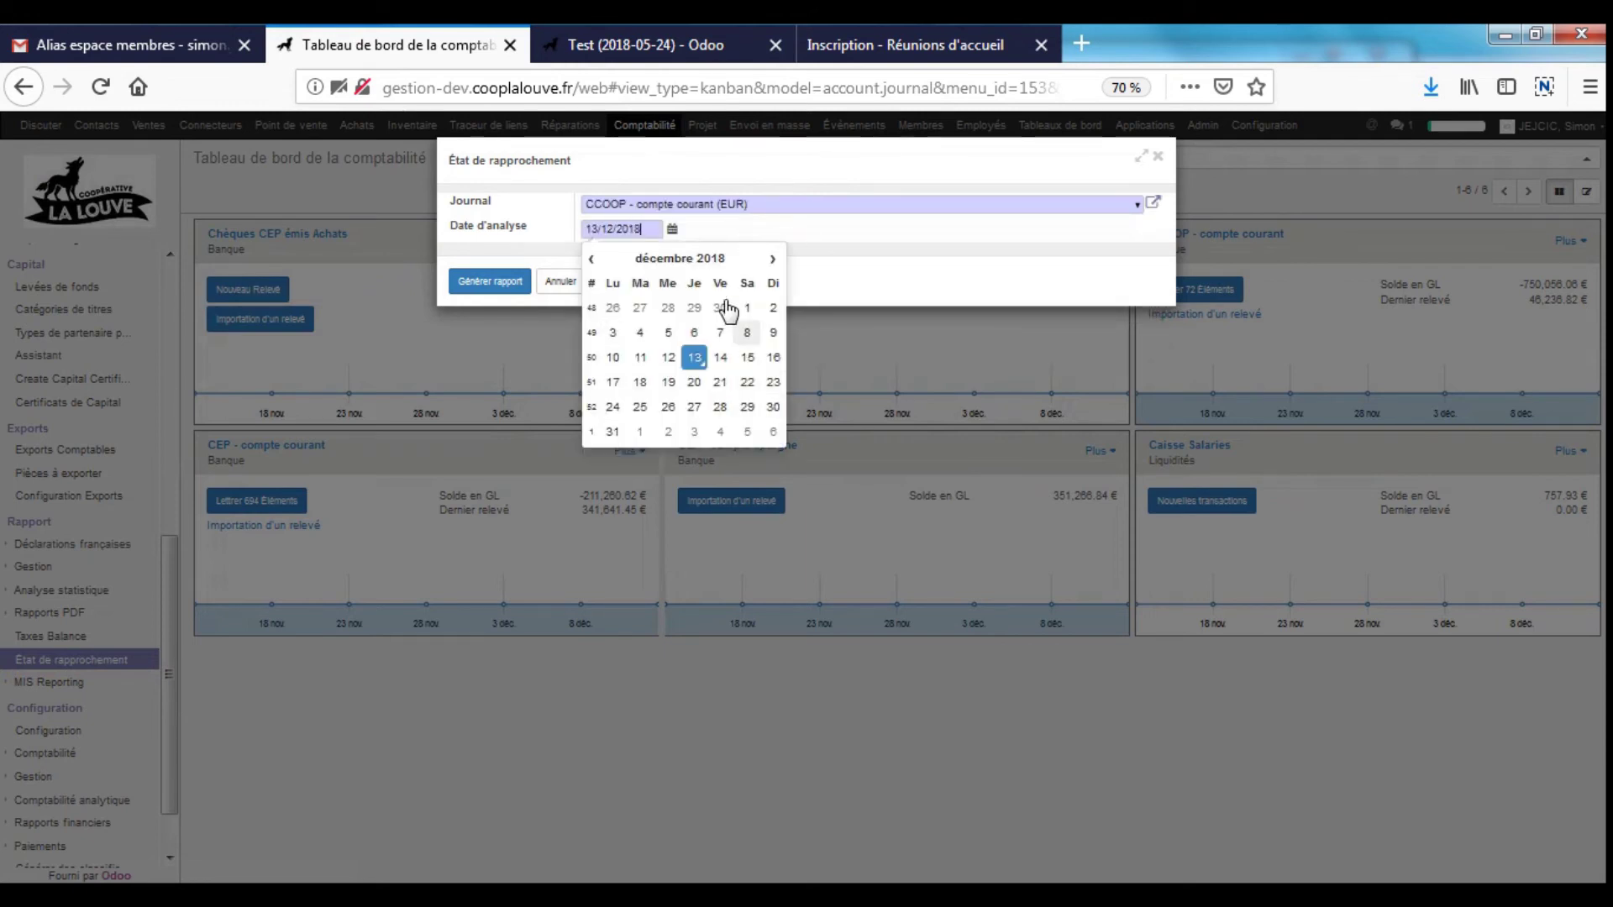
click(734, 314)
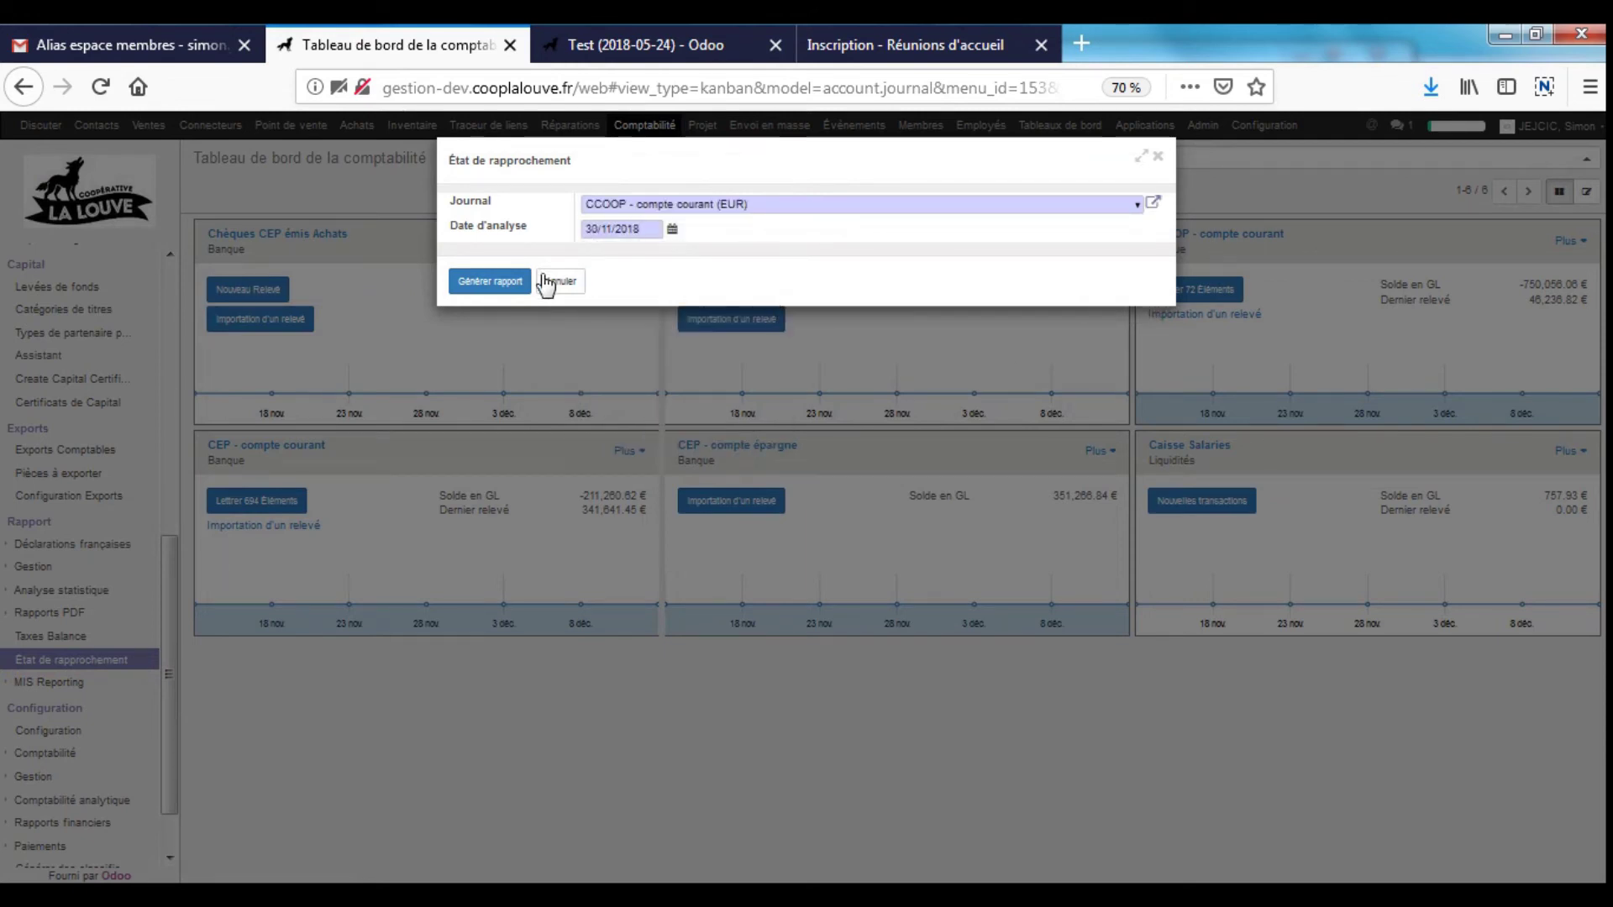
click(502, 288)
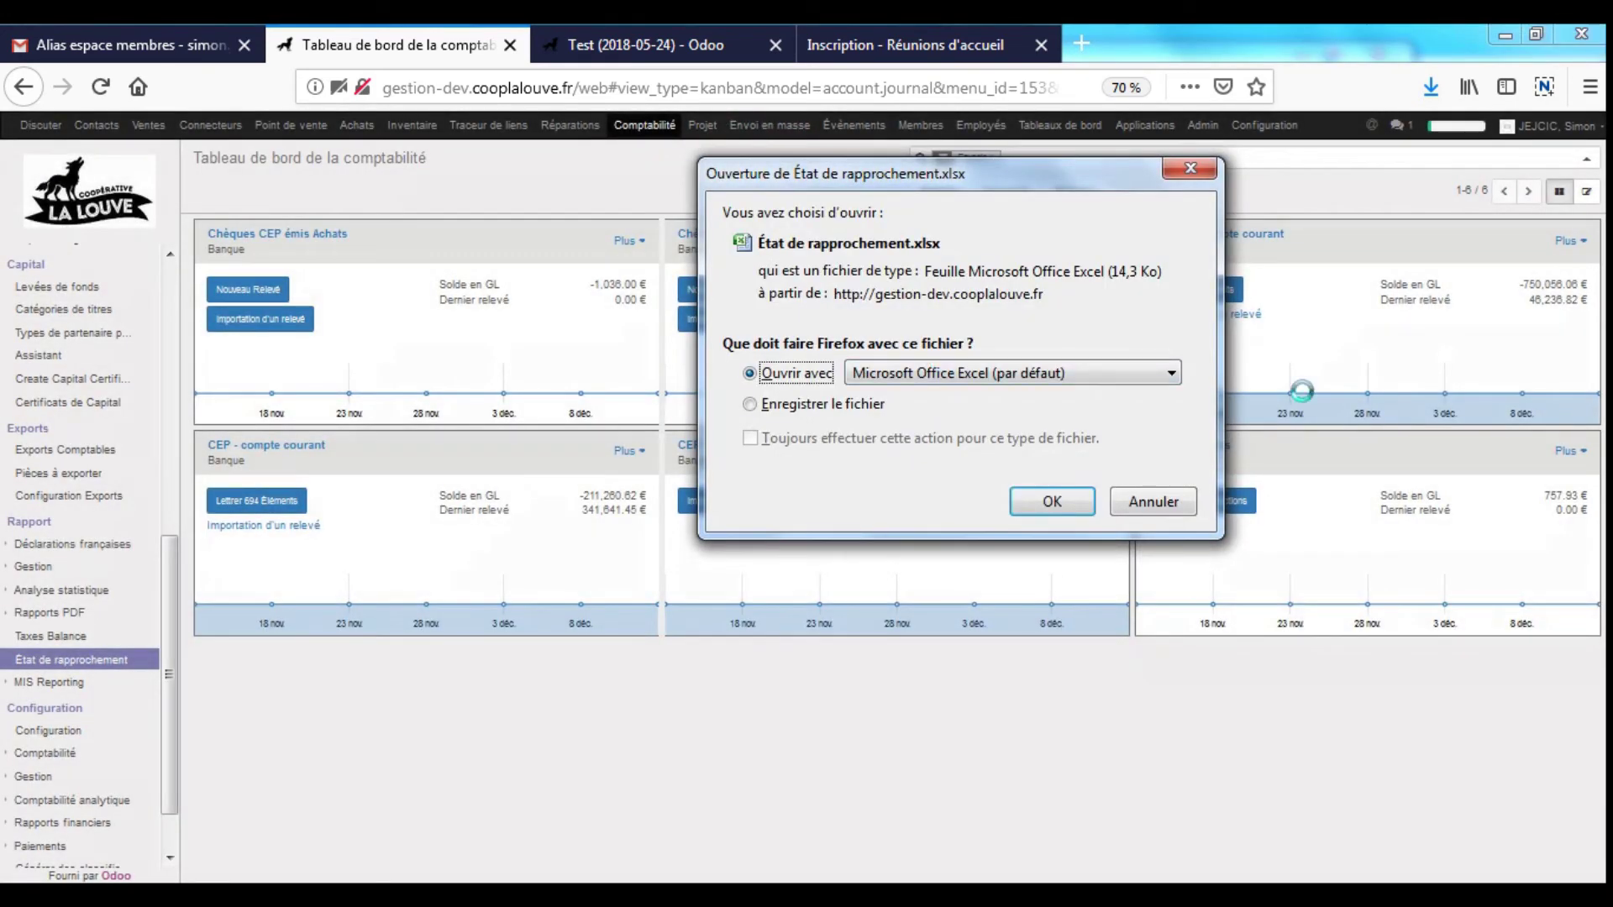
click(1054, 502)
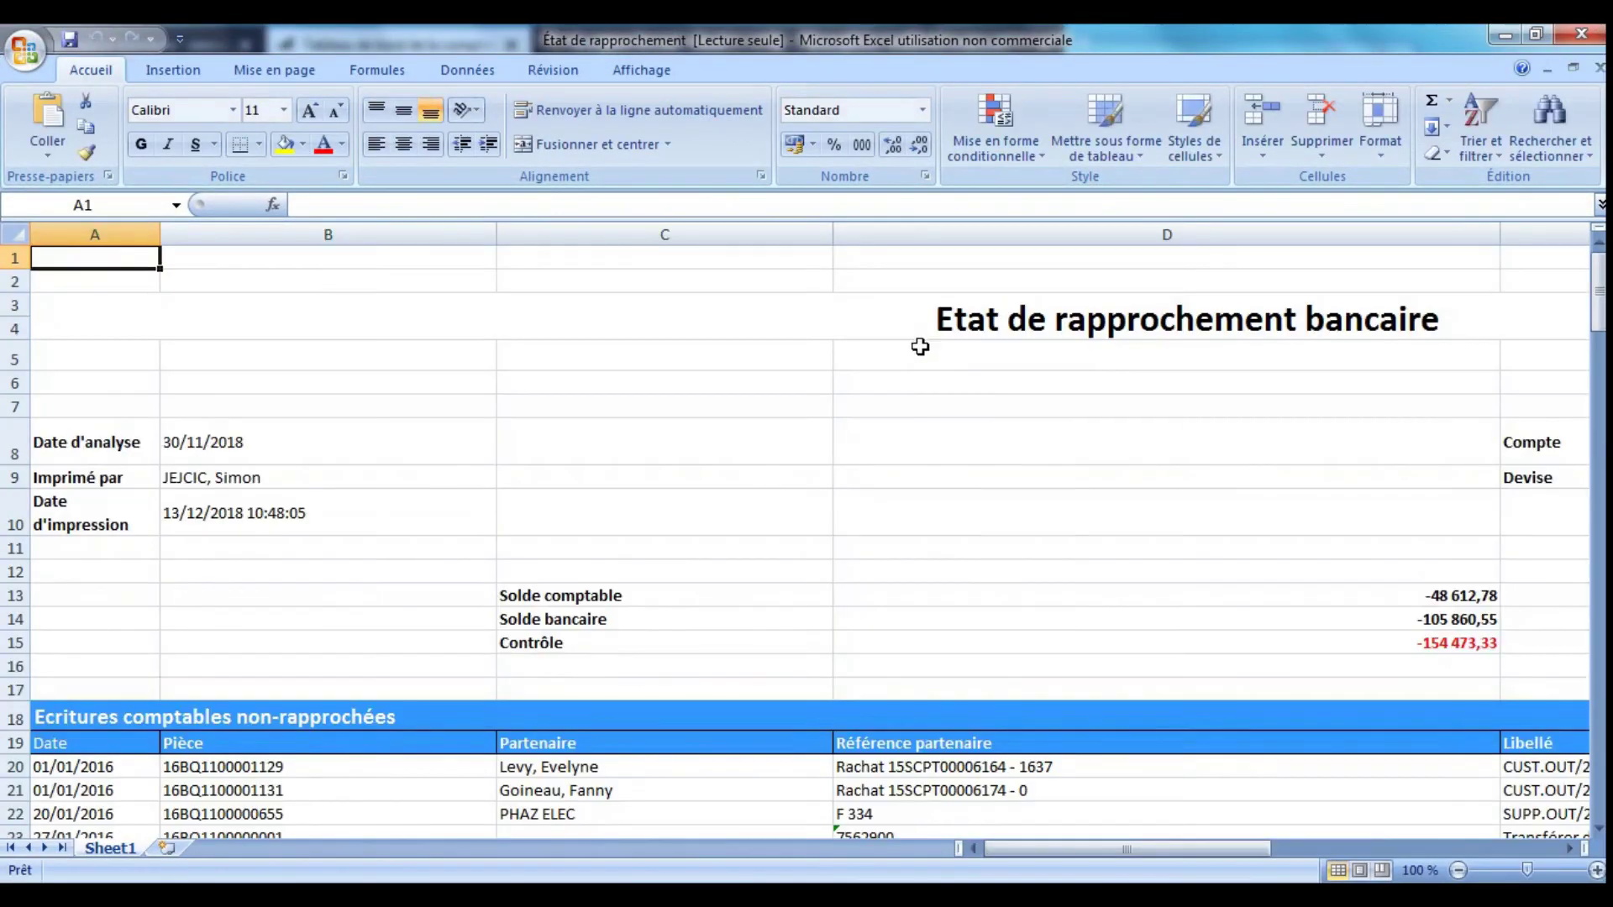
click(699, 415)
scroll(786, 380, down, 3)
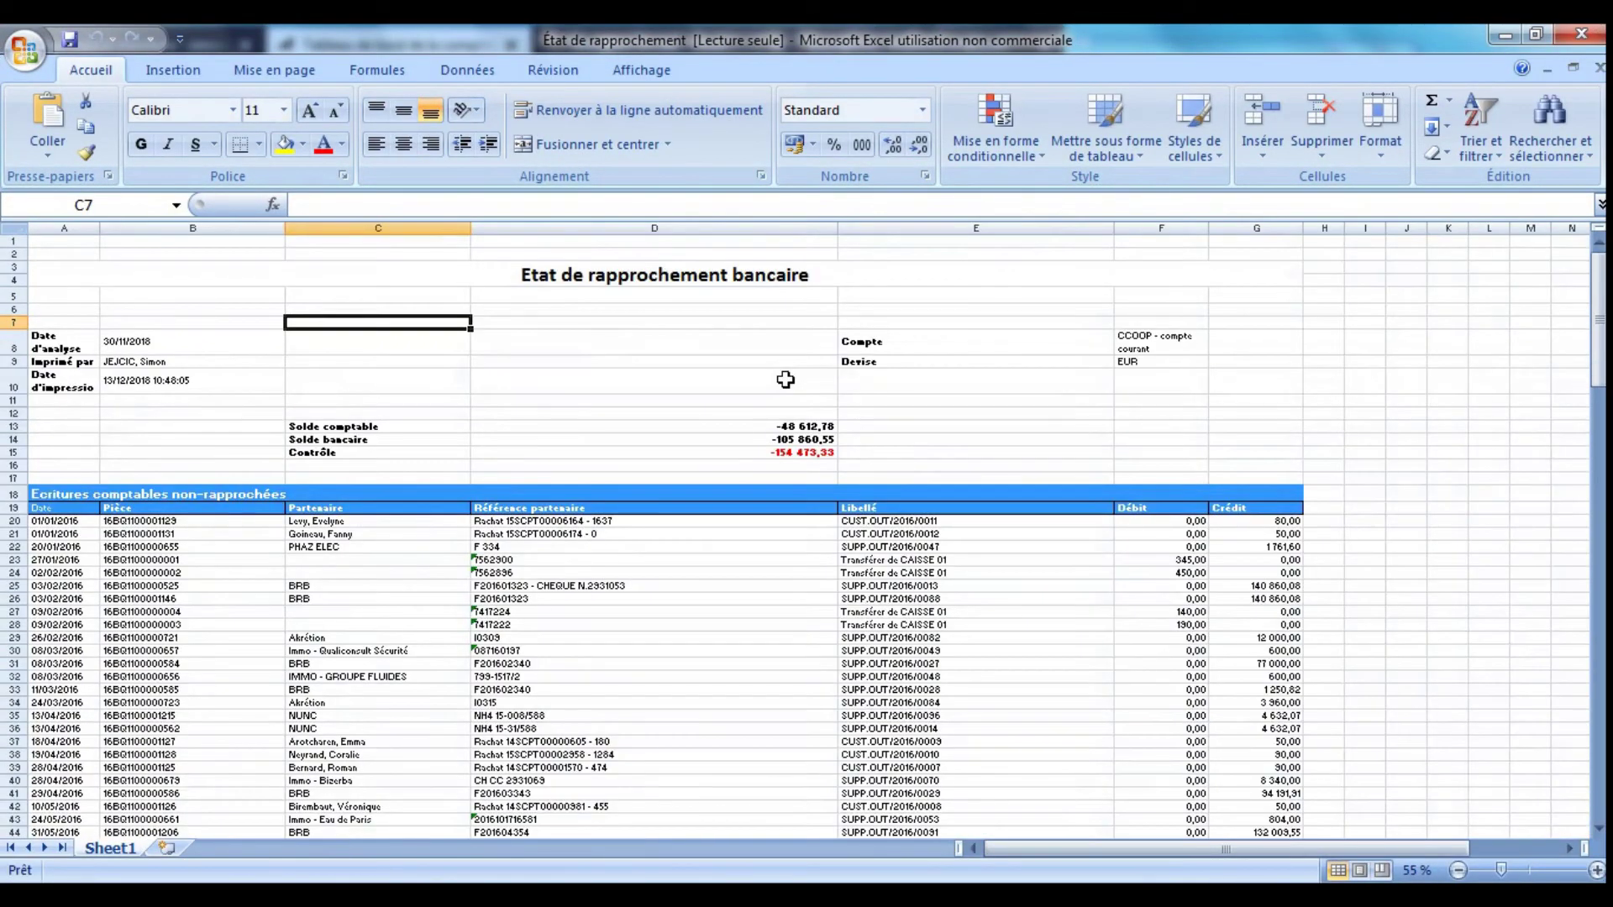
click(268, 546)
key(Down)
key(Down)
key(Down)
key(Down)
key(Left)
key(ctrl+Down)
key(Down)
key(Down)
key(Down)
key(Down)
scroll(673, 513, up, 8)
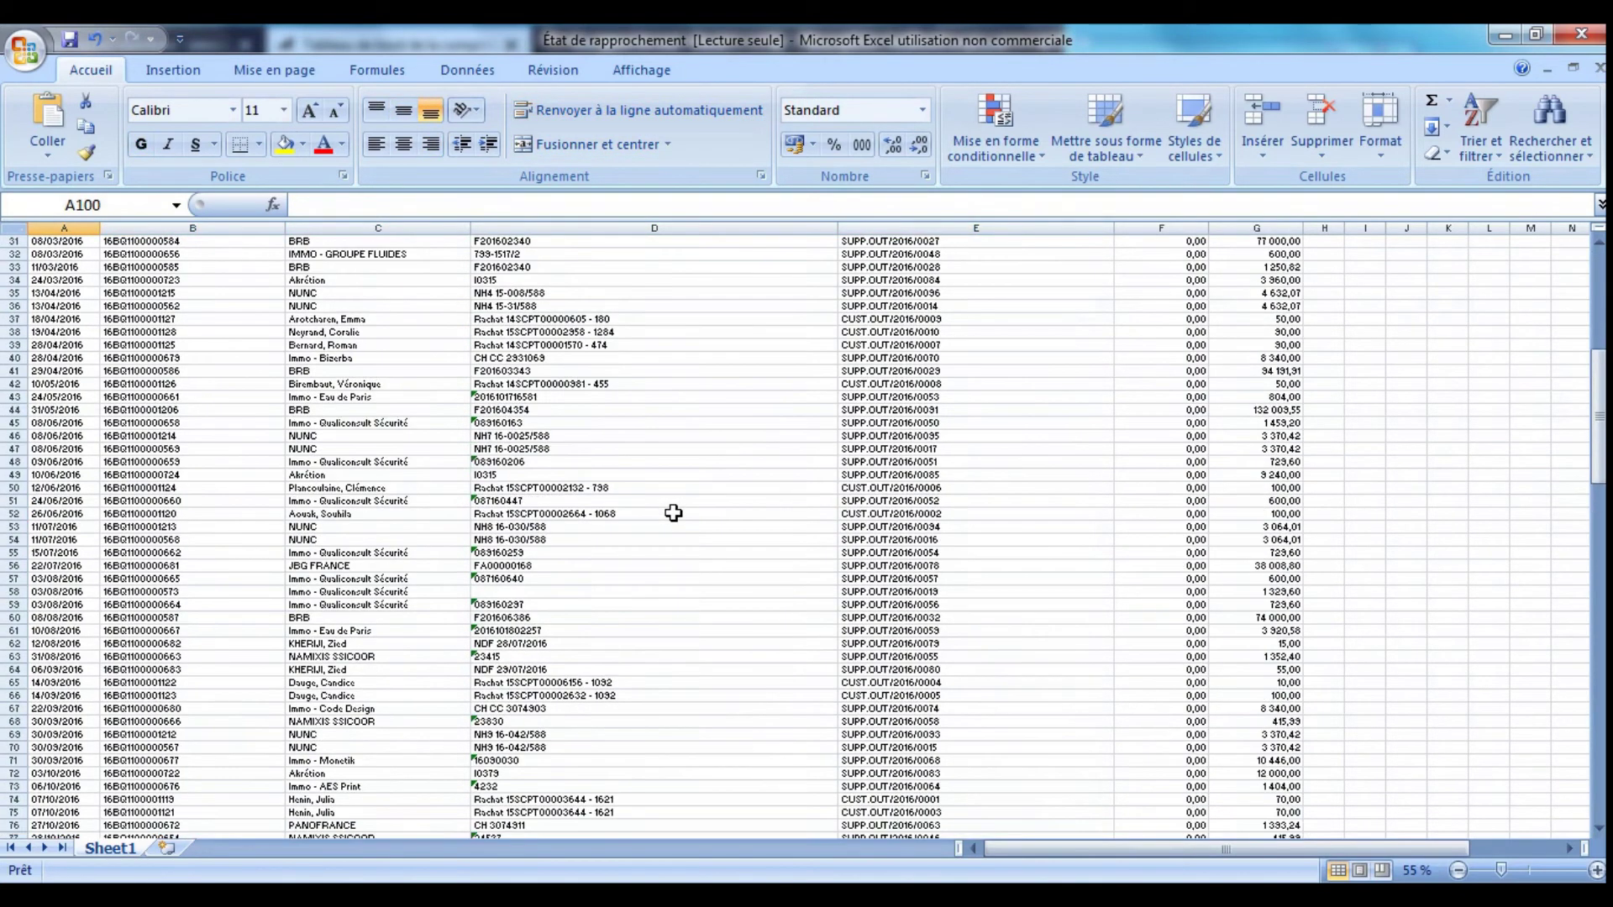
scroll(674, 512, up, 9)
scroll(552, 506, down, 1)
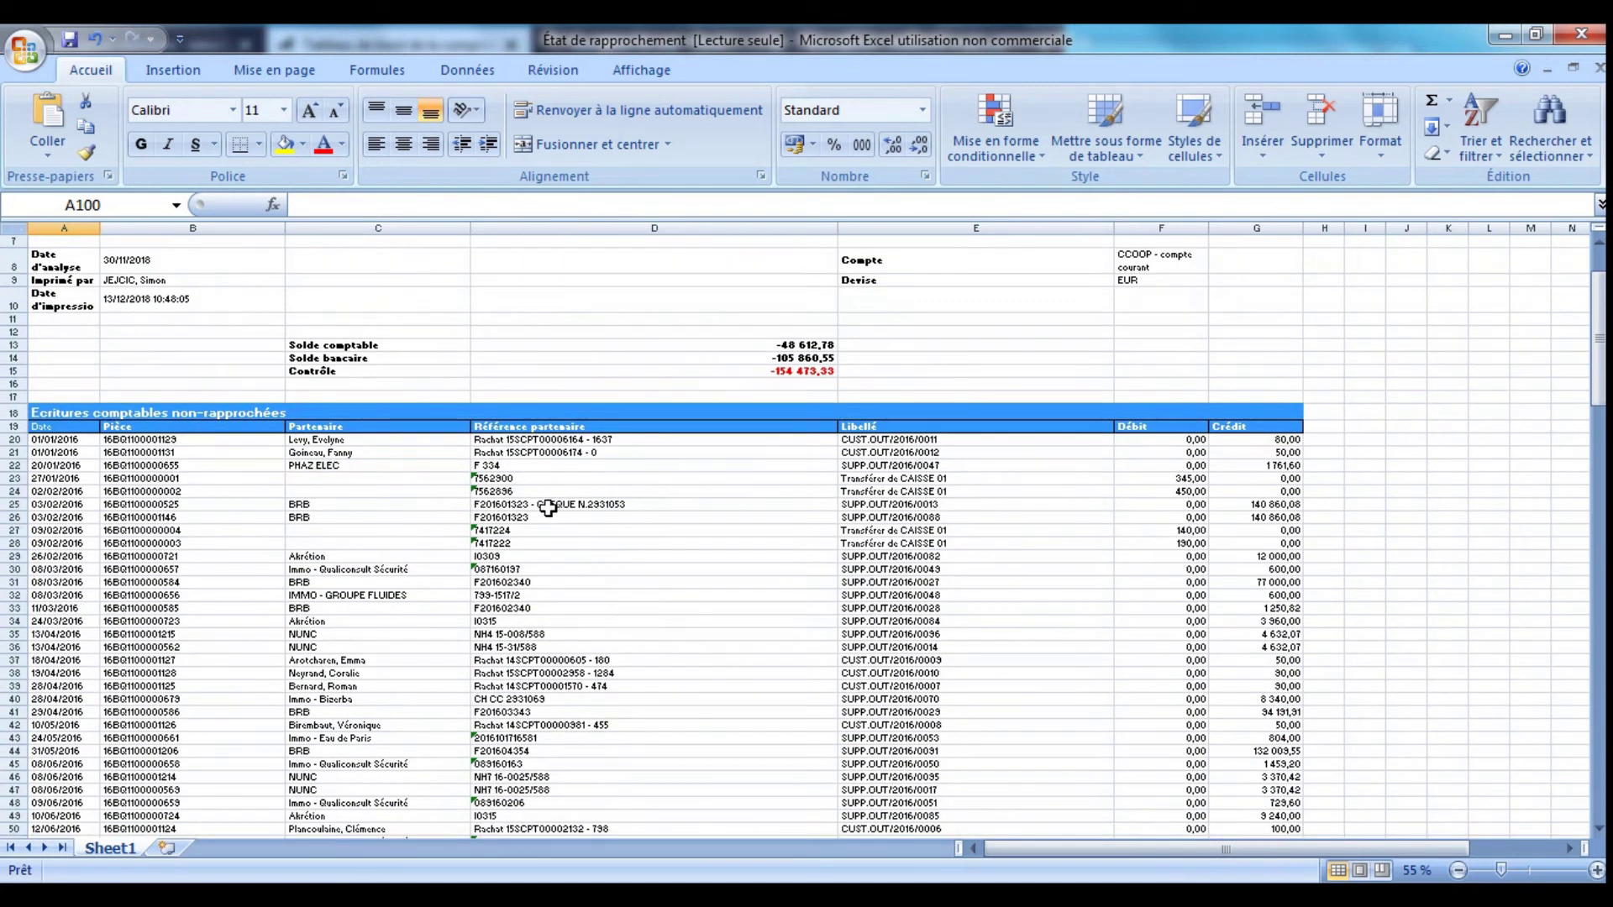
click(336, 568)
scroll(296, 528, down, 20)
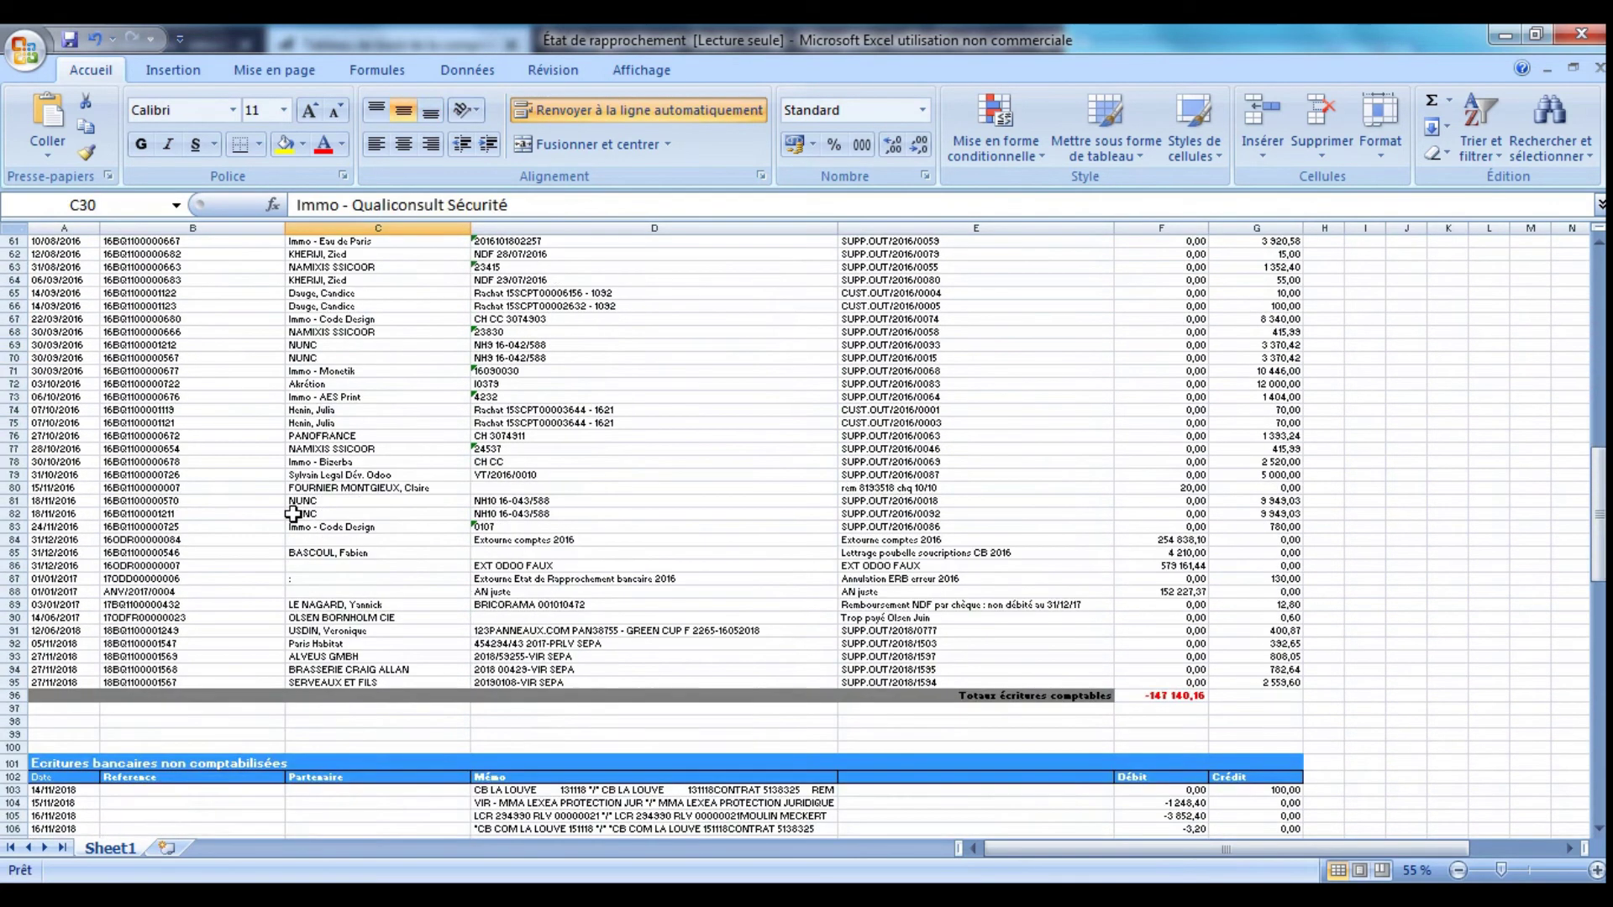
click(56, 499)
scroll(322, 561, down, 18)
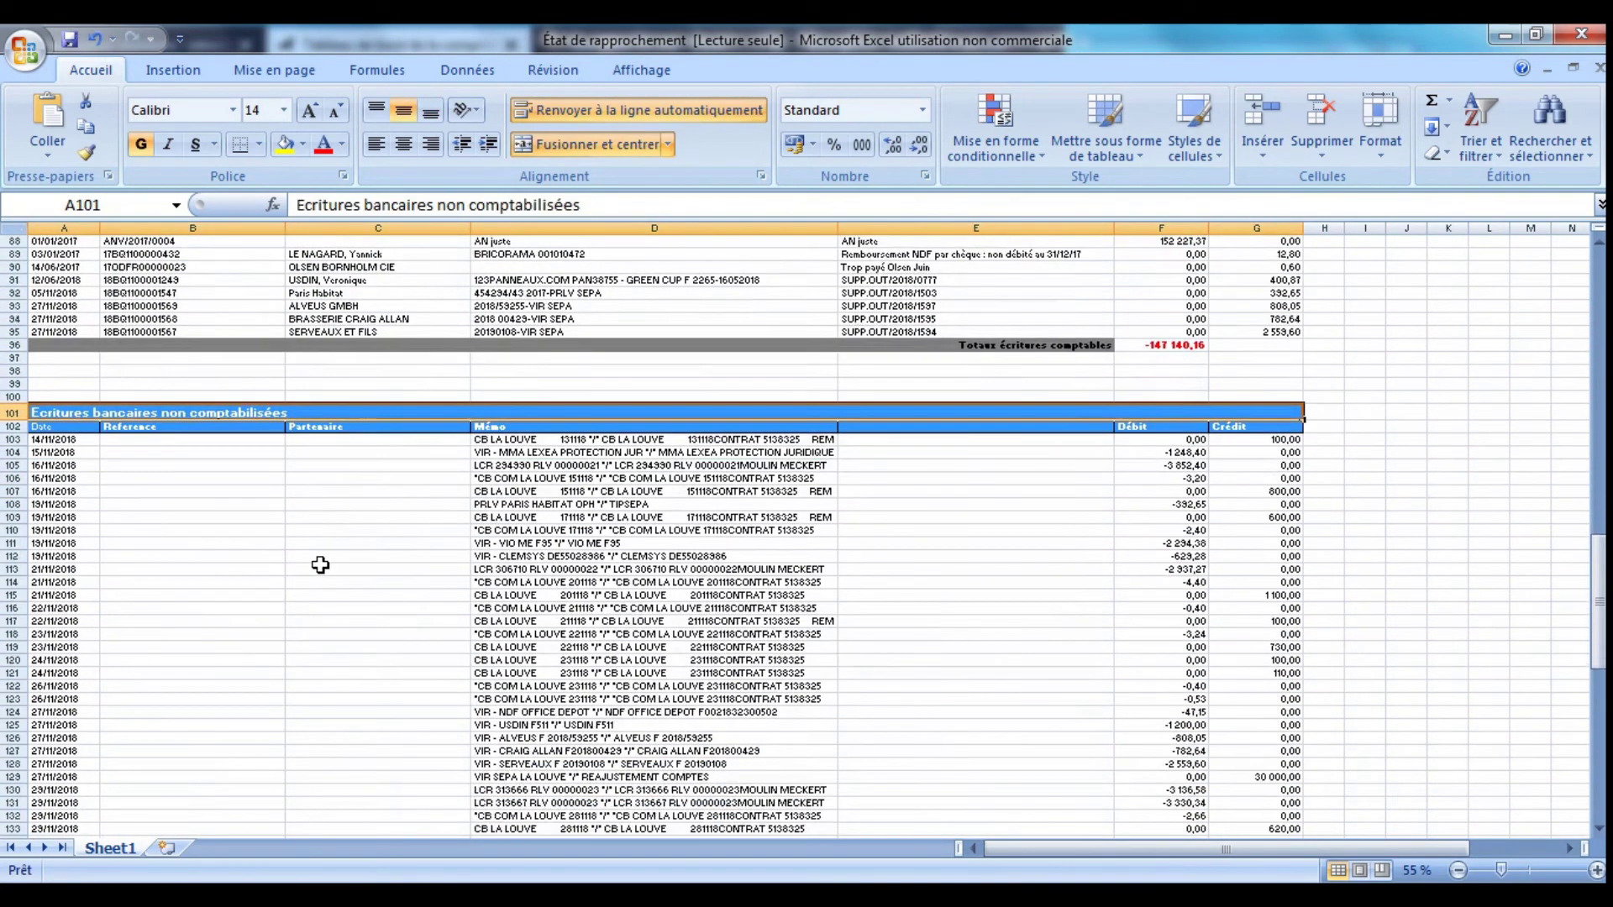
scroll(321, 561, down, 3)
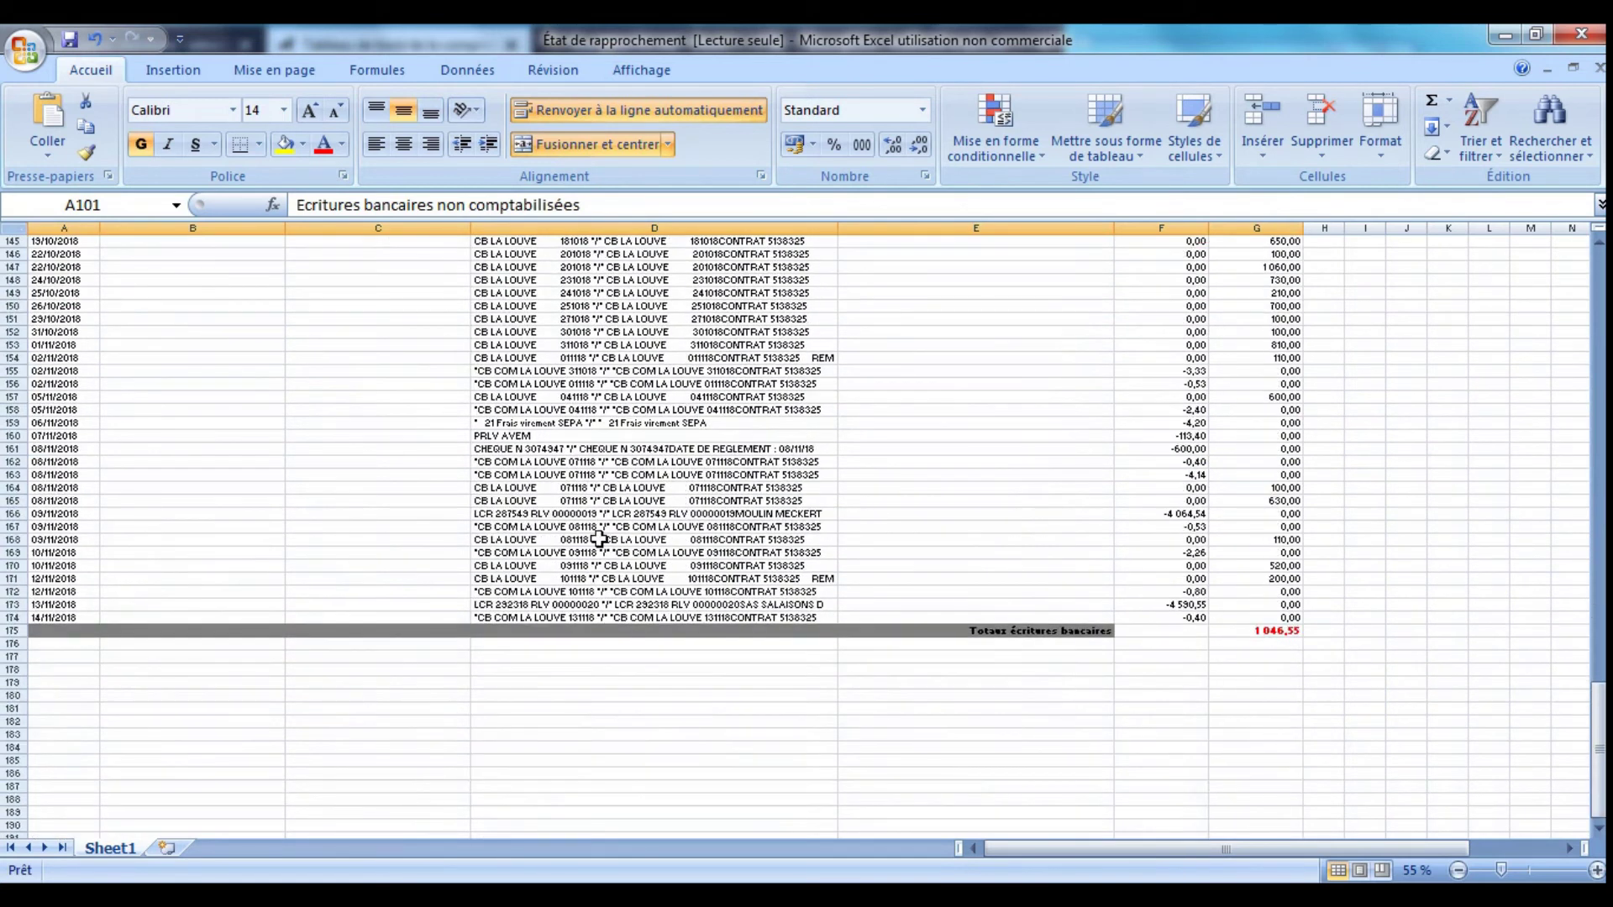
click(823, 532)
scroll(957, 612, up, 9)
scroll(956, 612, up, 8)
click(792, 572)
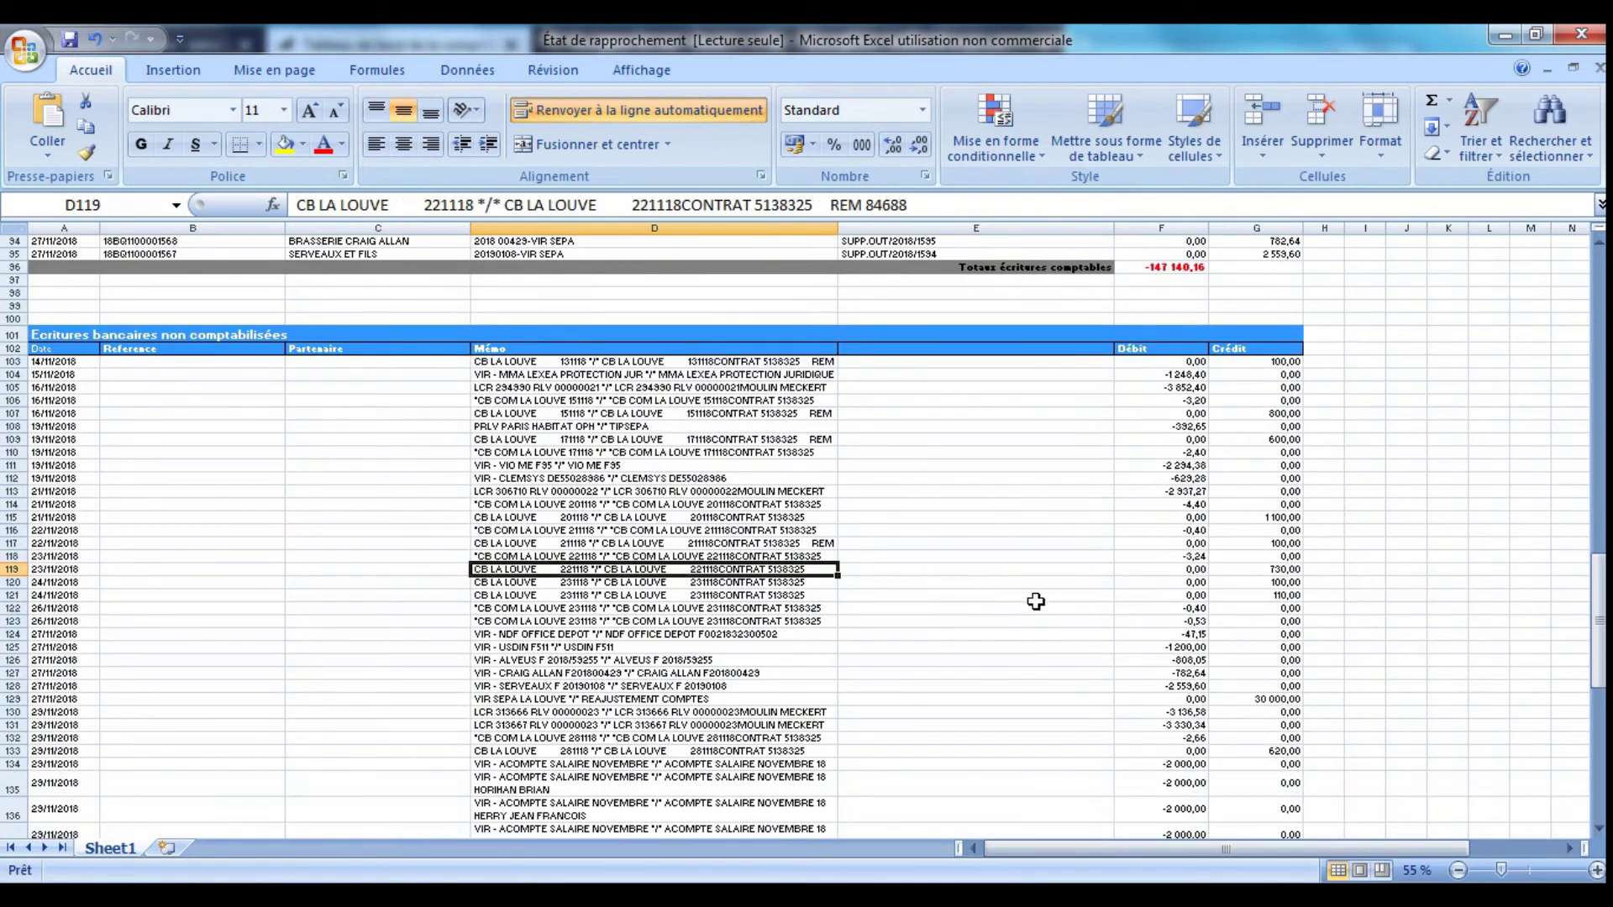
scroll(1064, 615, up, 8)
click(741, 727)
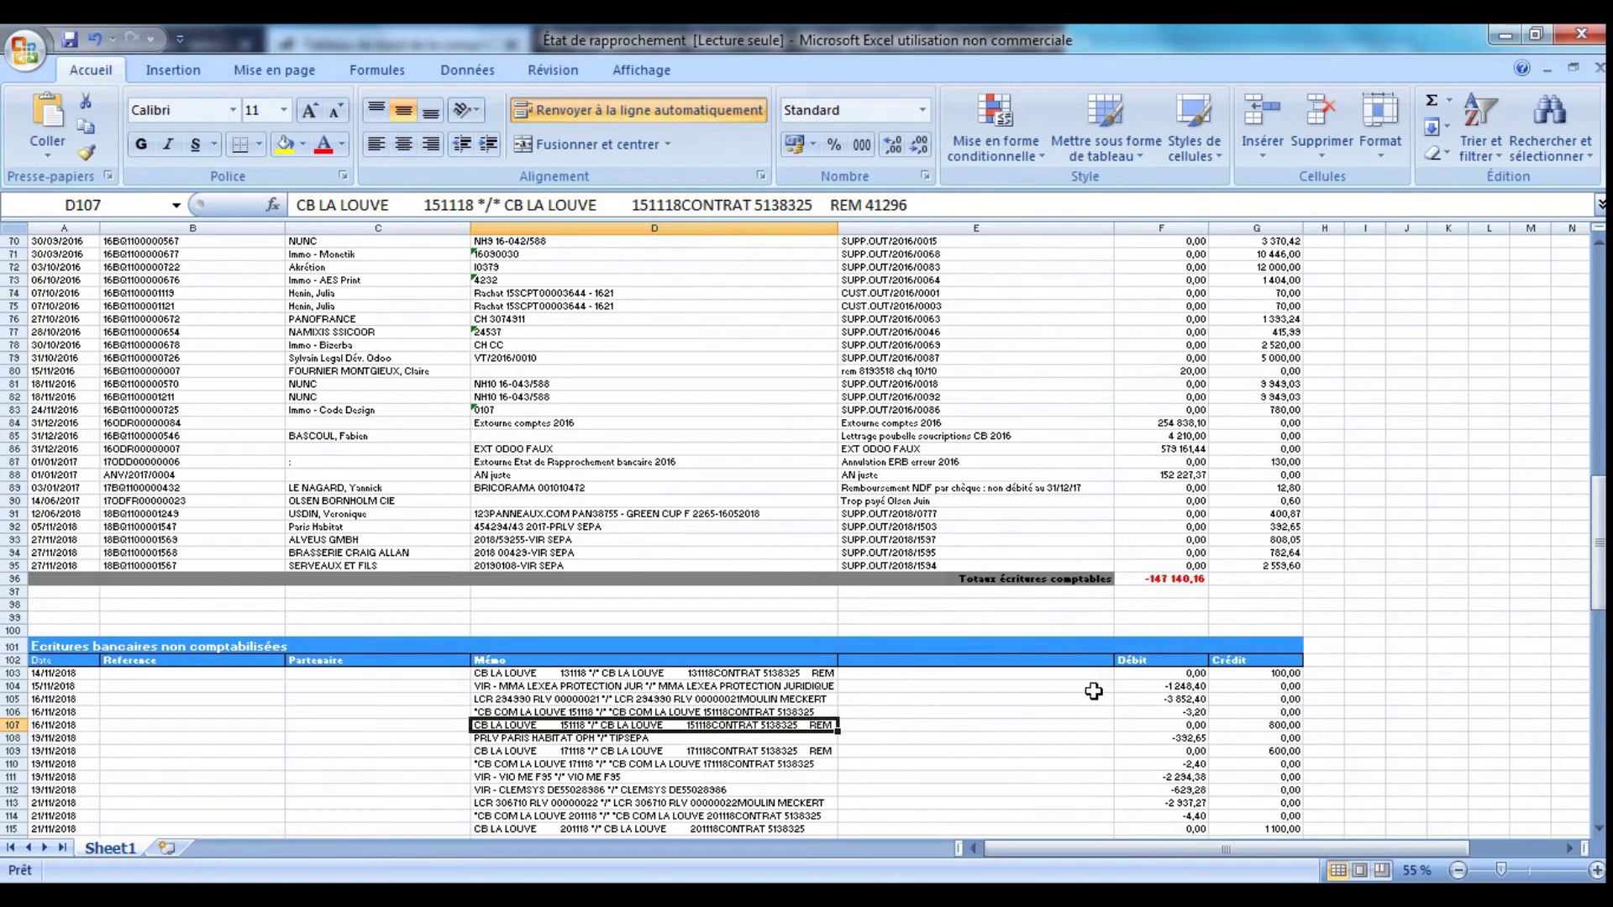
scroll(1083, 697, up, 6)
click(1079, 669)
scroll(1080, 531, up, 12)
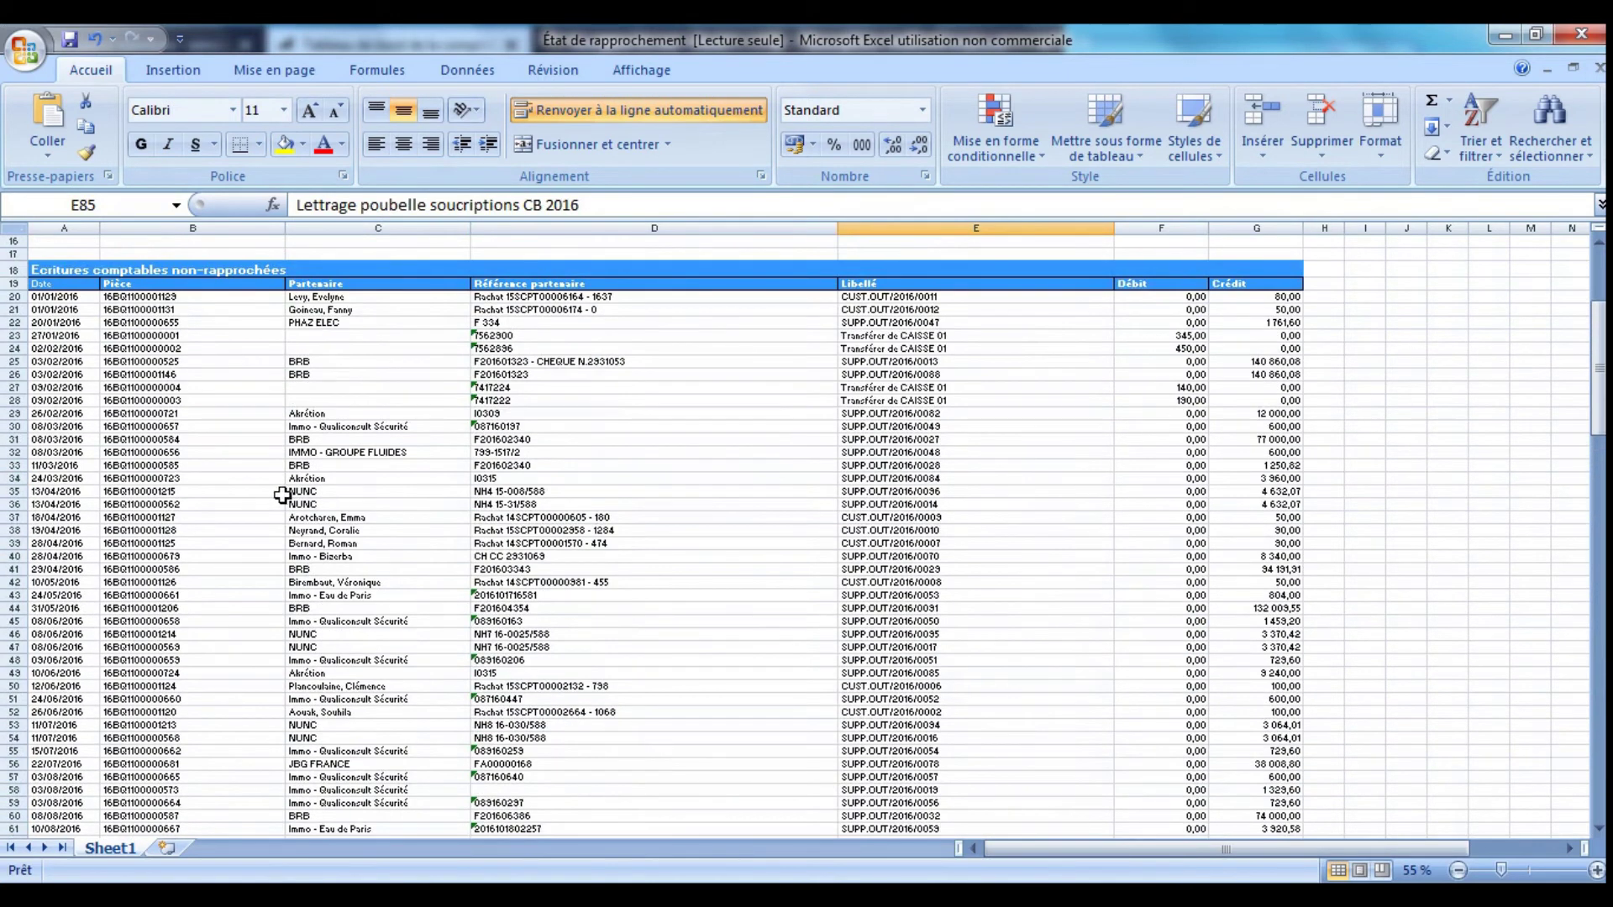
scroll(877, 454, down, 15)
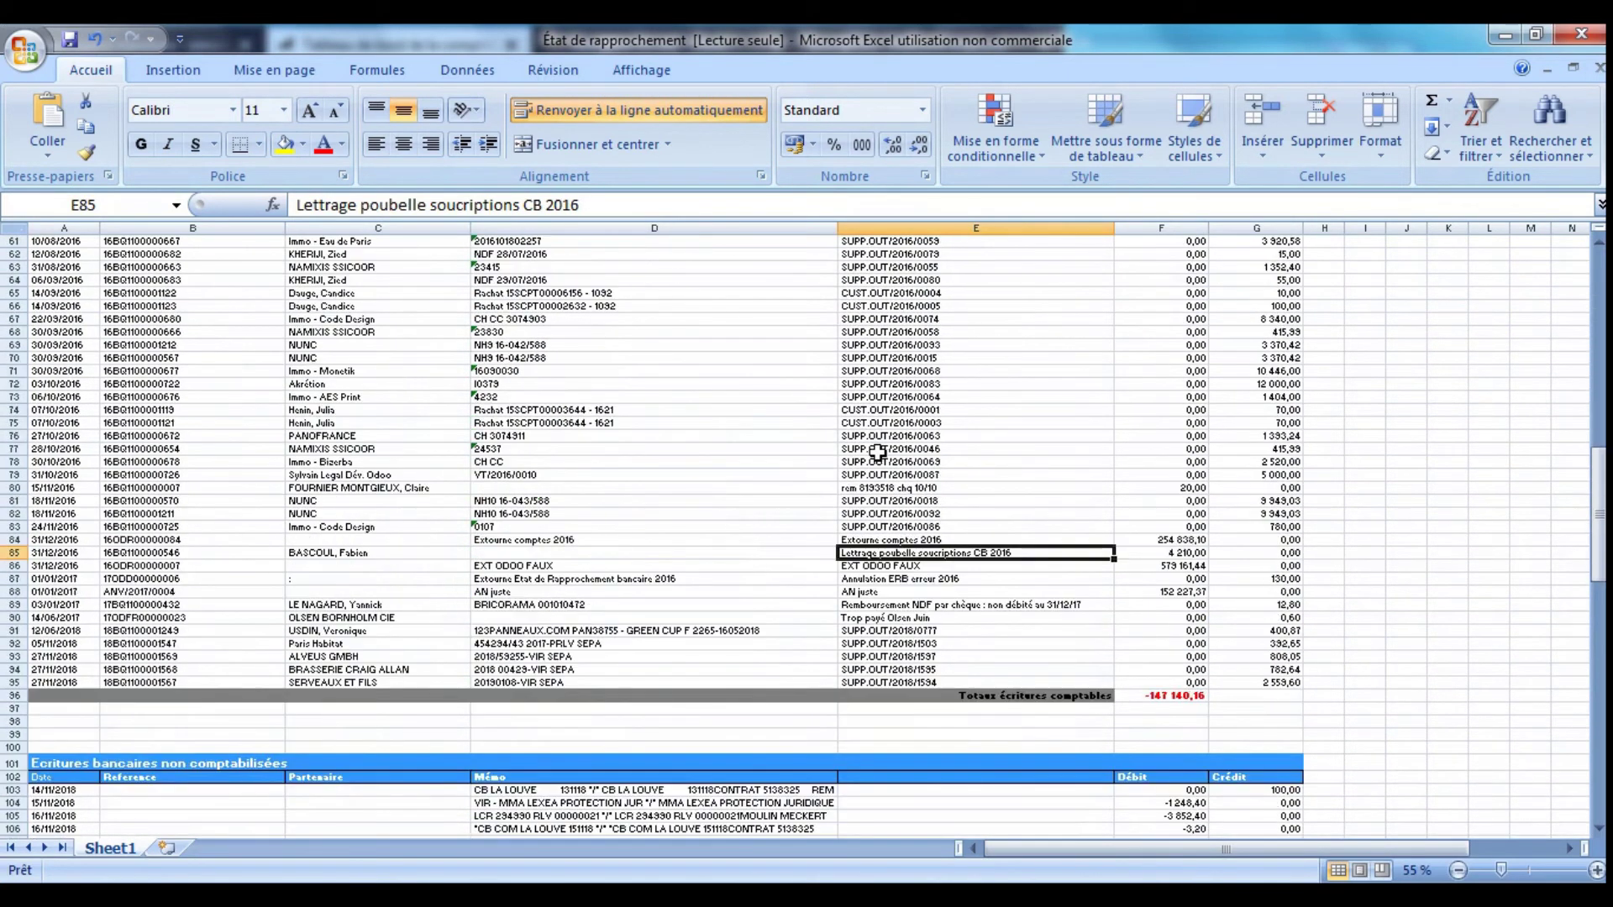
scroll(877, 454, down, 7)
click(1167, 349)
click(443, 385)
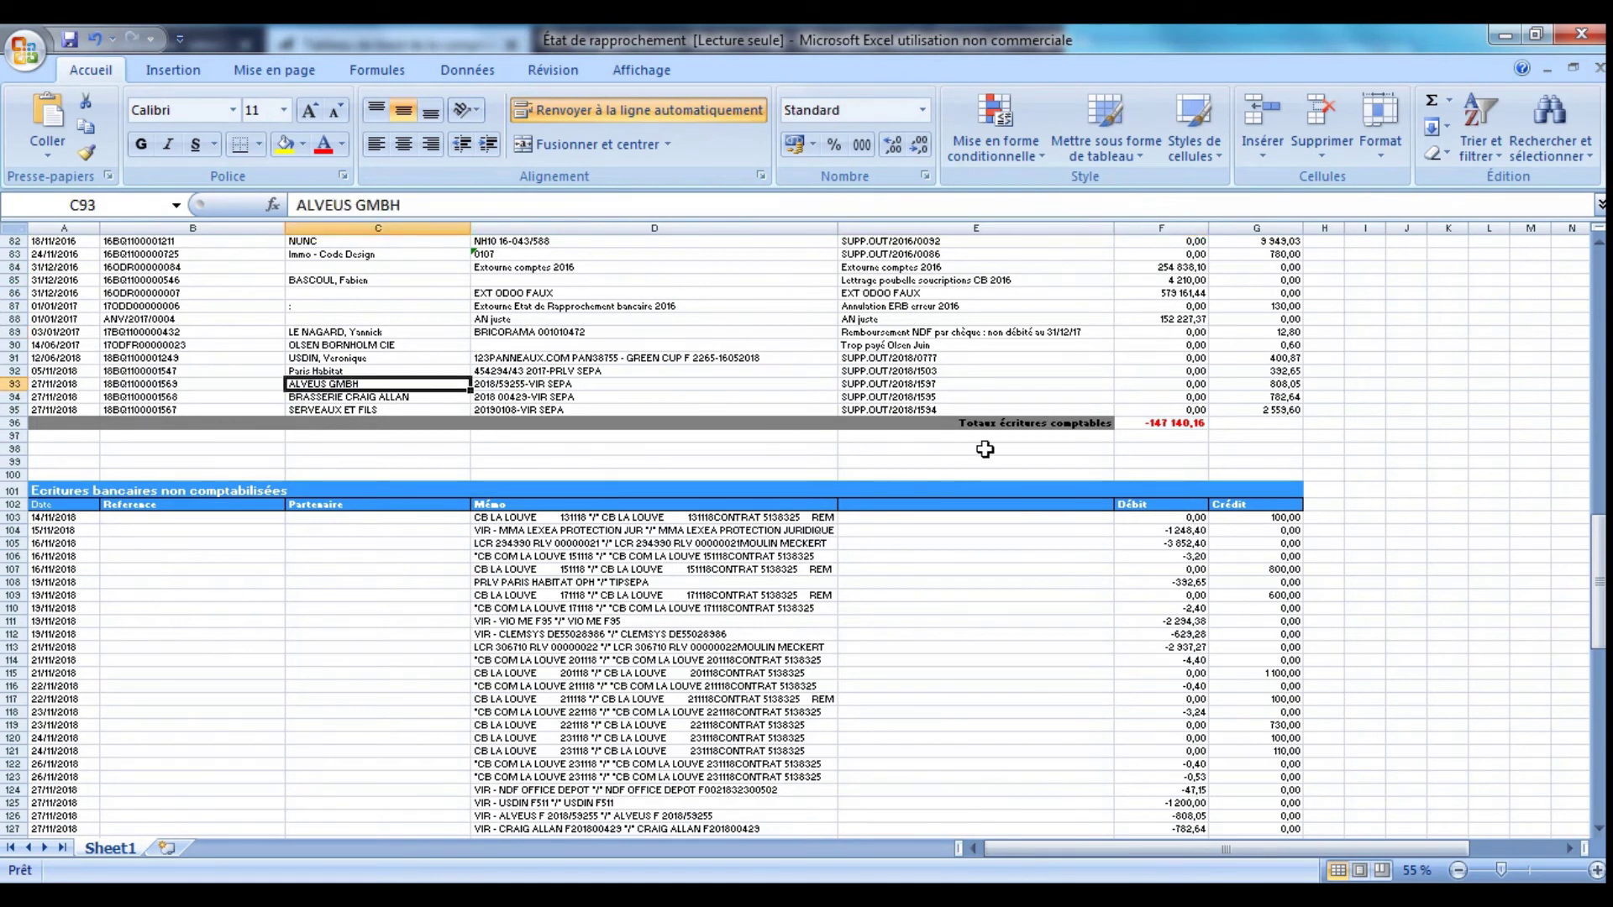
scroll(985, 449, up, 12)
drag(1599, 480, 1599, 324)
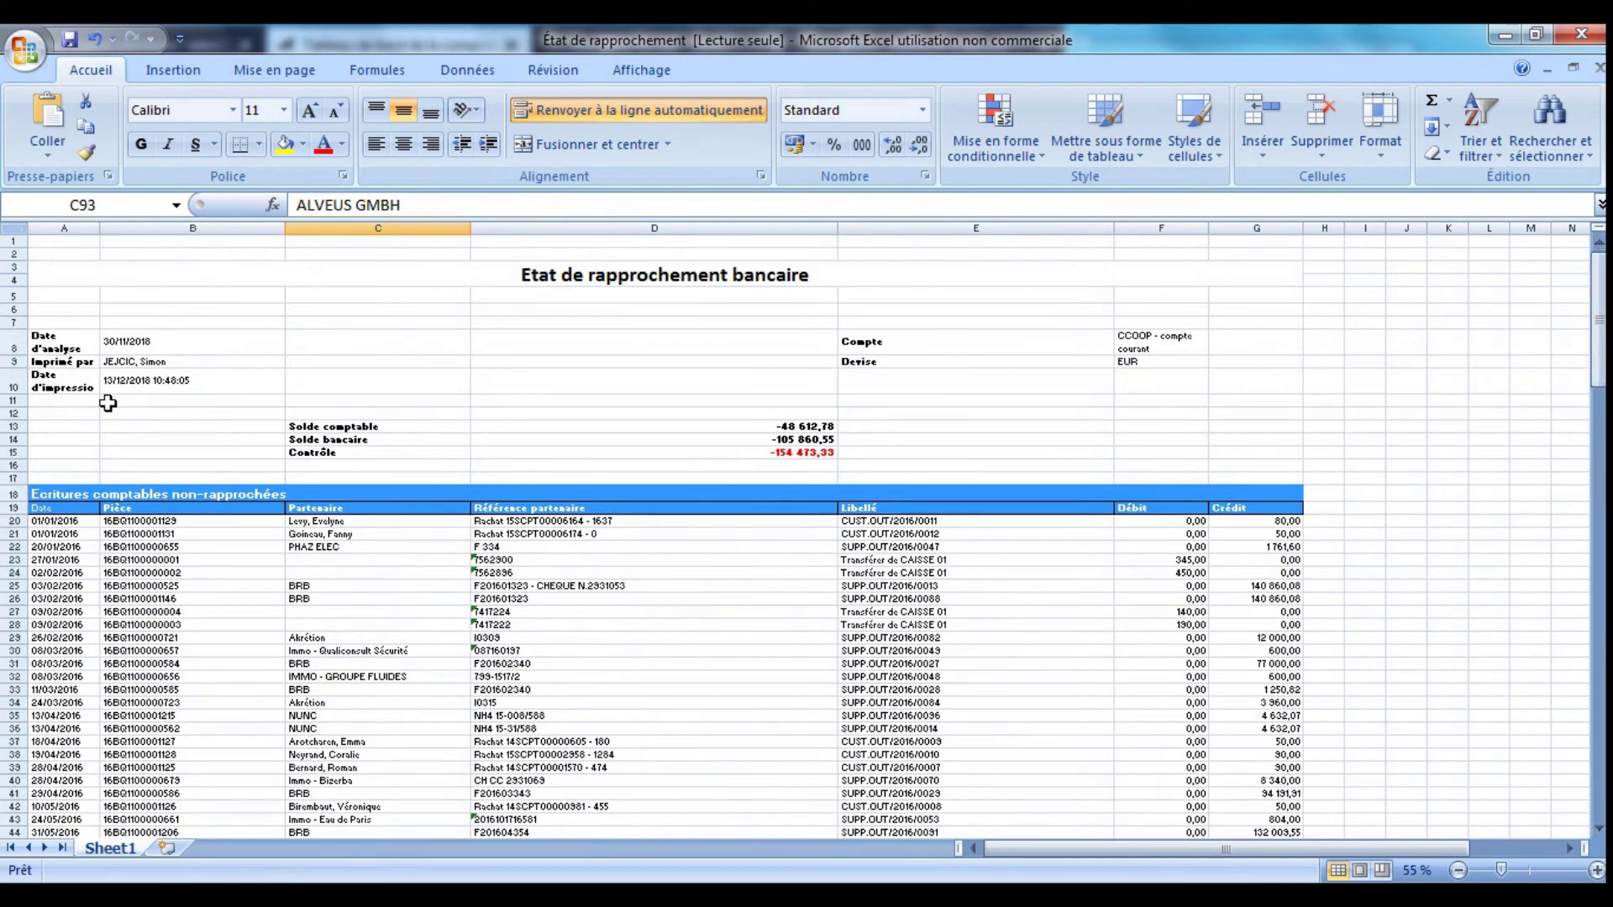
click(108, 404)
- Close the reconciliation workbook and start a new cheque deposit dated 13/12/2018
click(1580, 34)
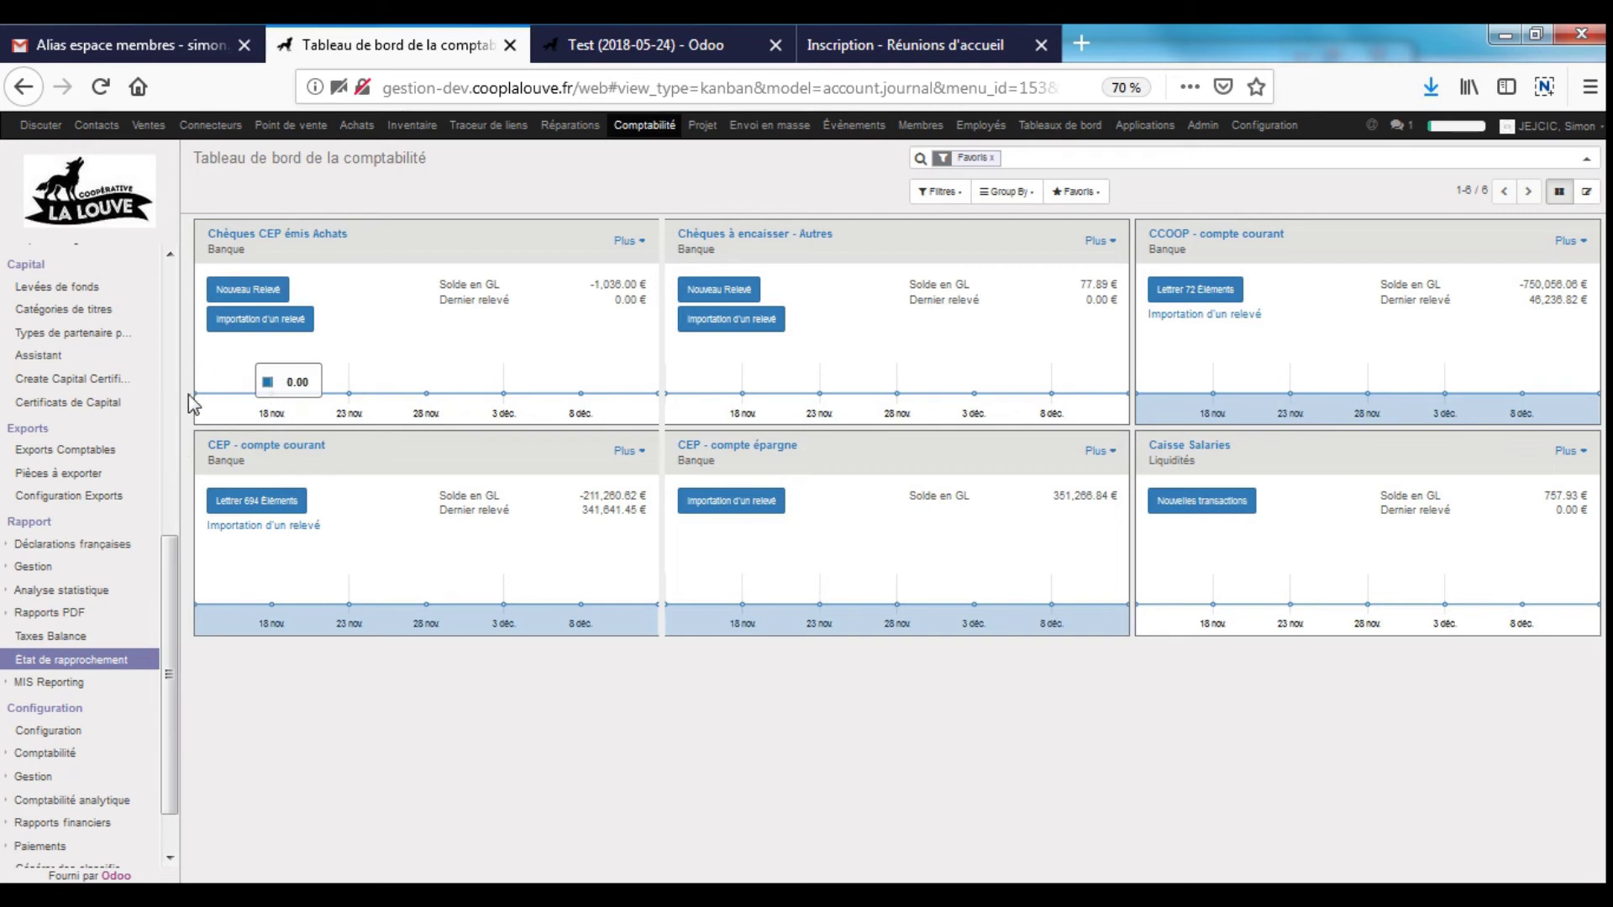
drag(169, 672, 154, 267)
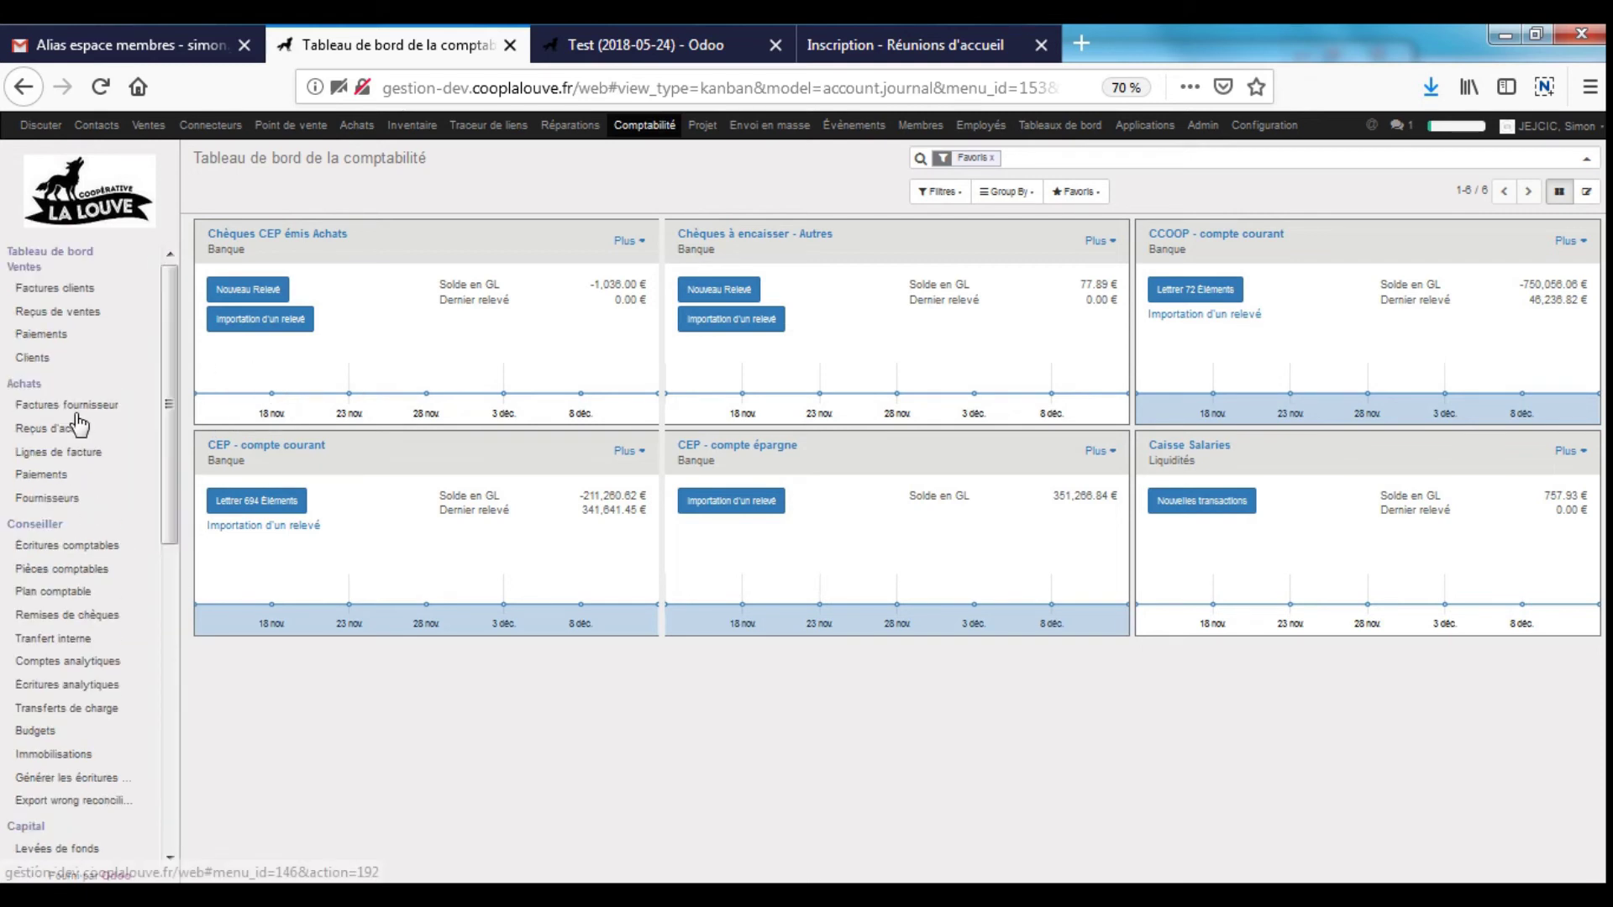
click(89, 617)
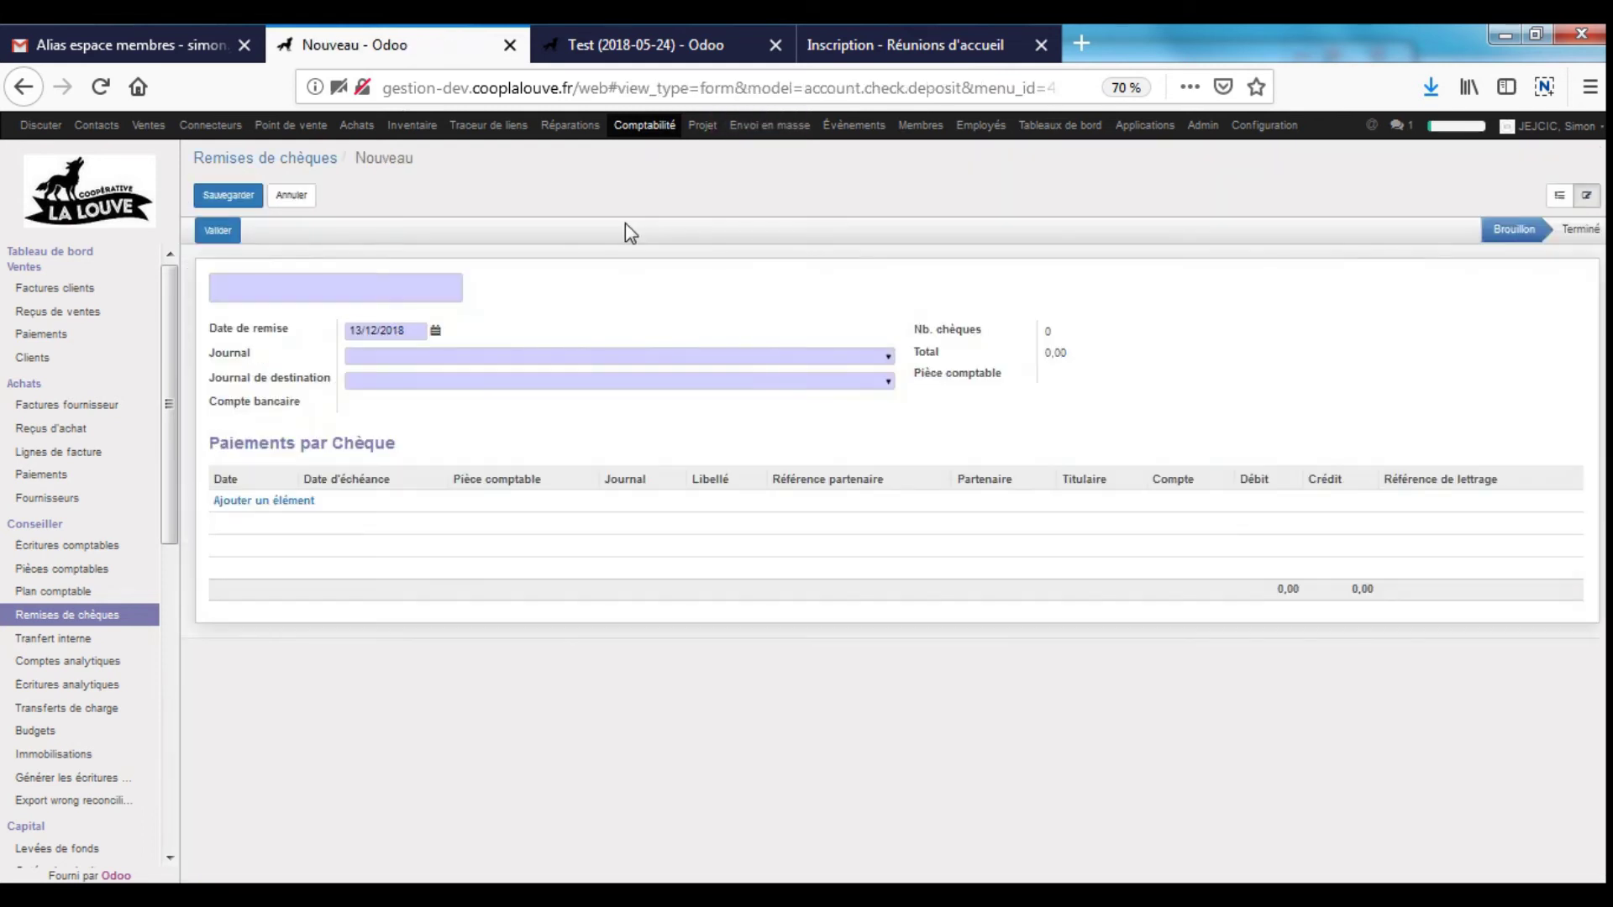
click(406, 333)
click(558, 373)
- Set journal Chèques souscriptions (EUR) and destination CCOOP - compte courant (EUR), then list cheque payments to add
text(sous)
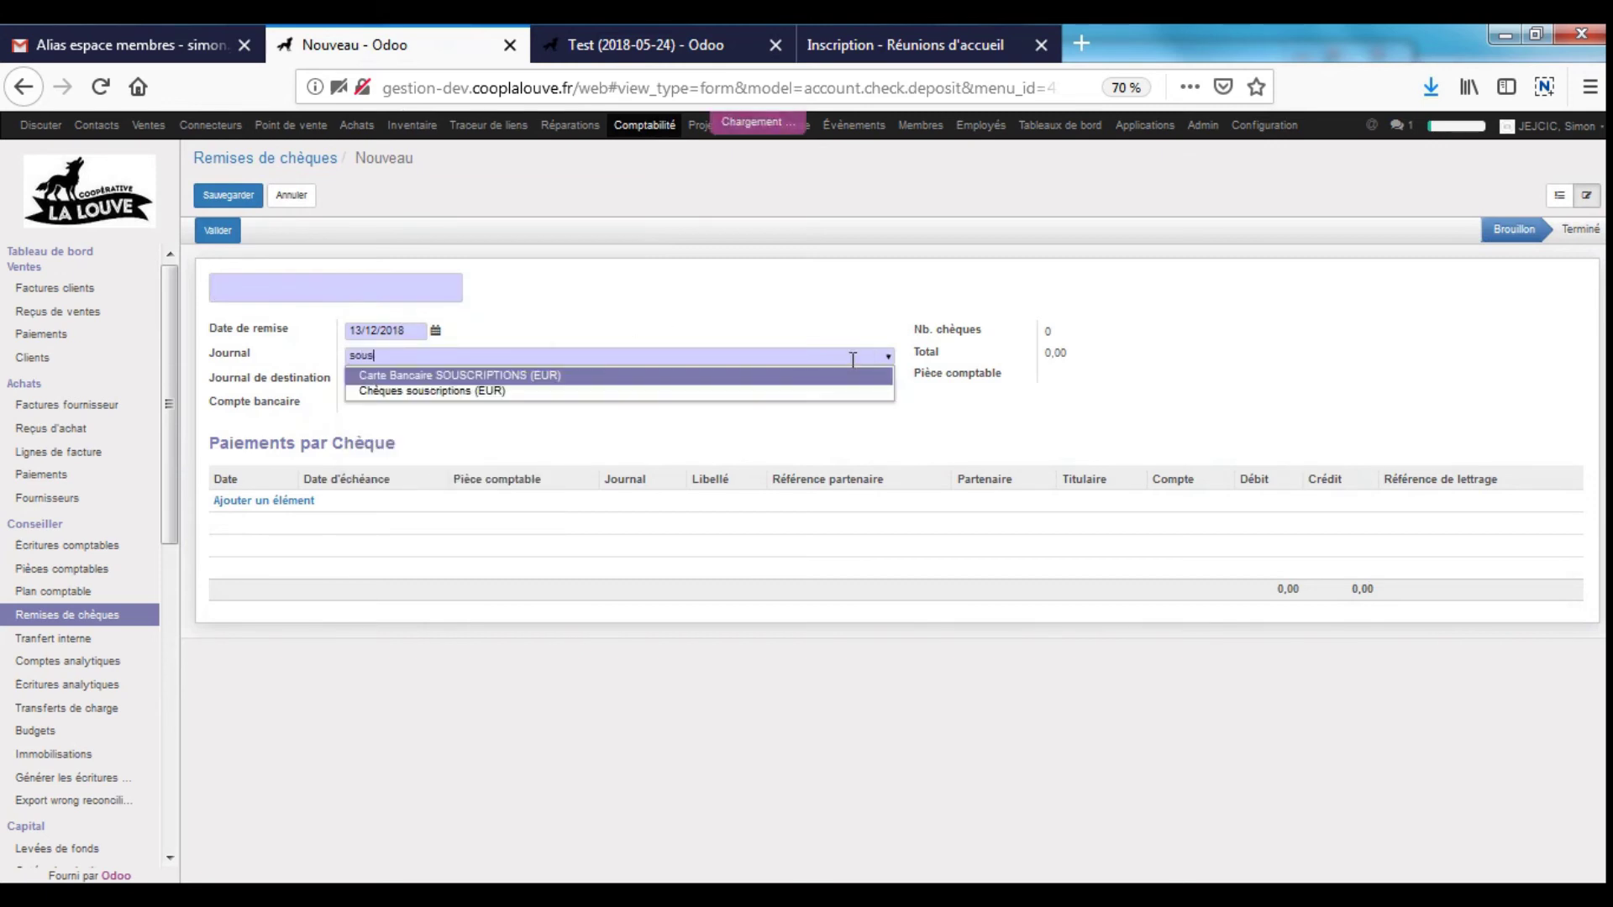
key(Down)
key(Tab)
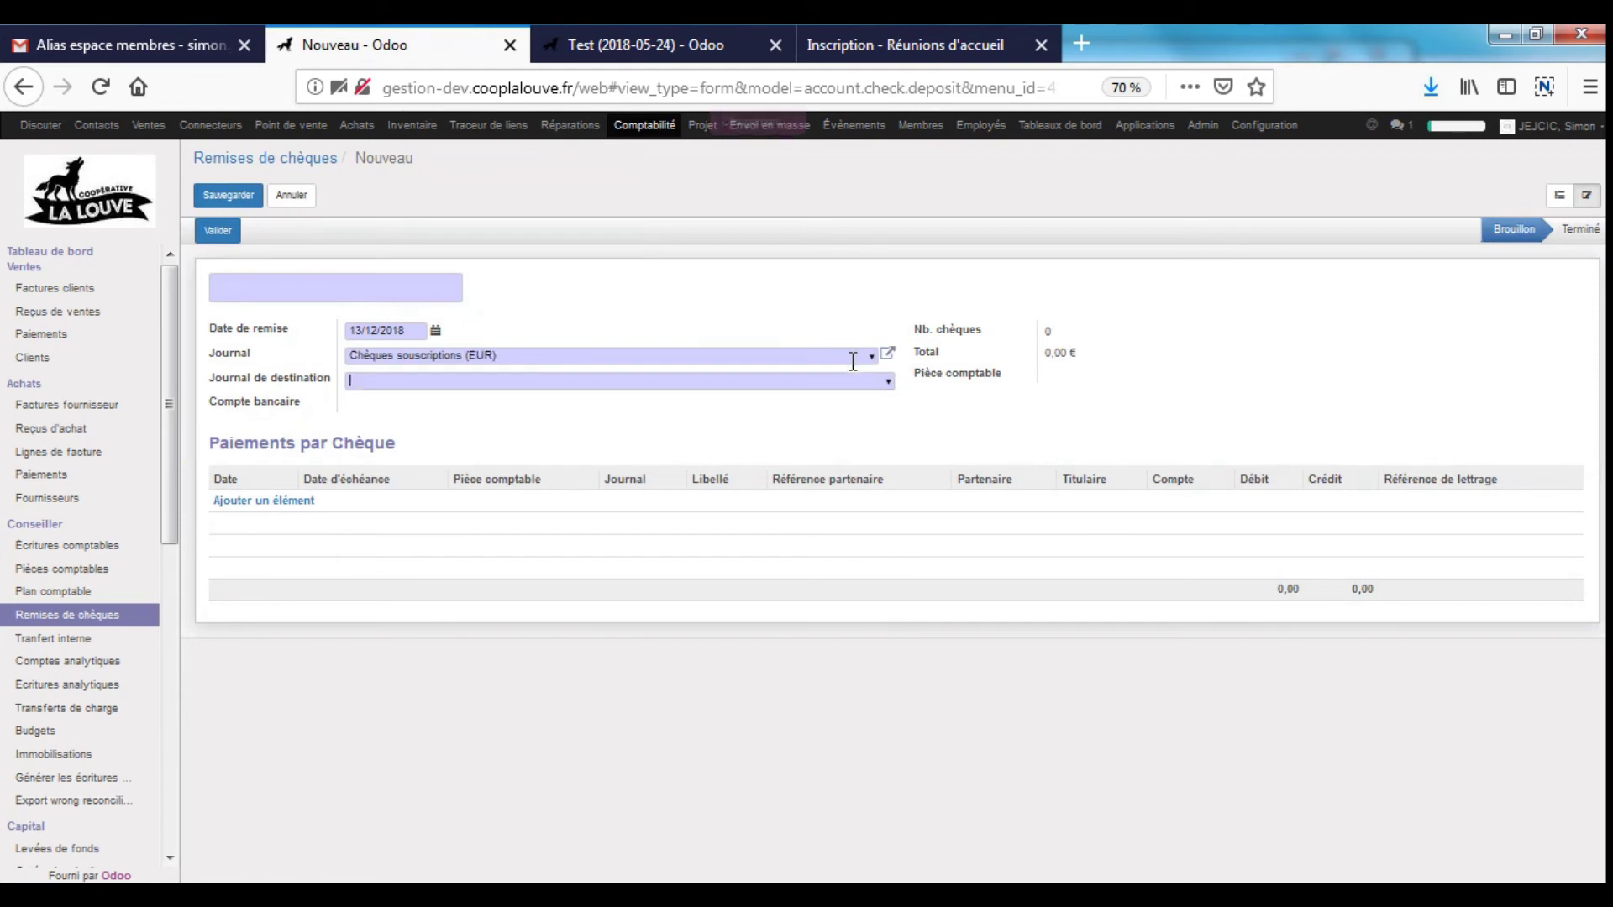
key(Down)
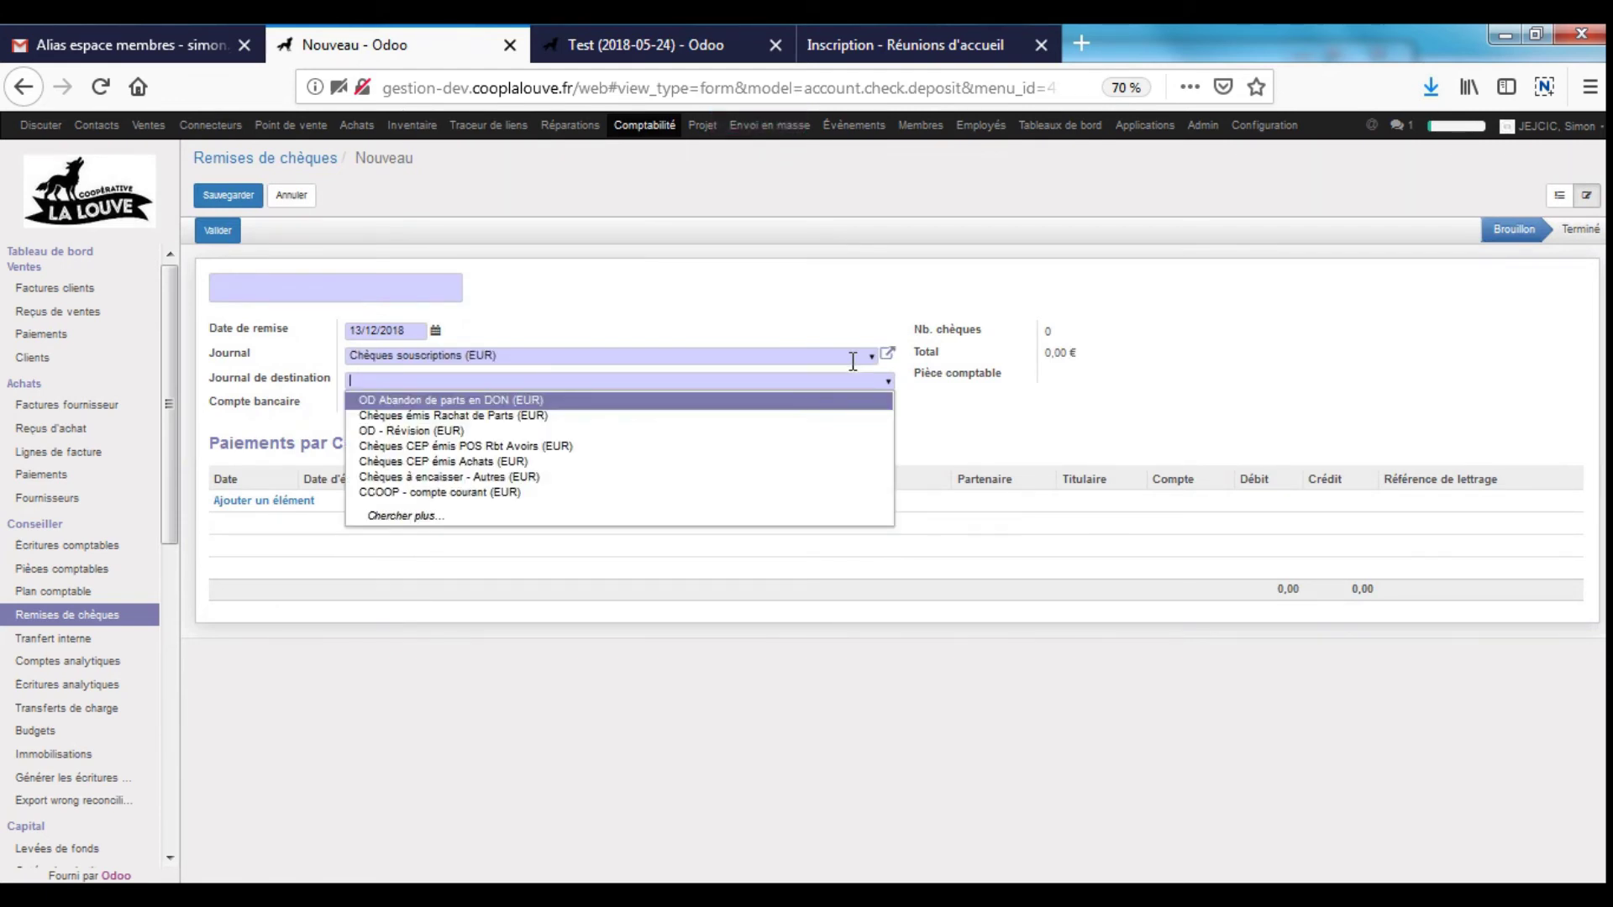
key(Down)
key(Down)
key(Down)
key(Down)
key(Down)
key(Down)
key(Down)
key(Up)
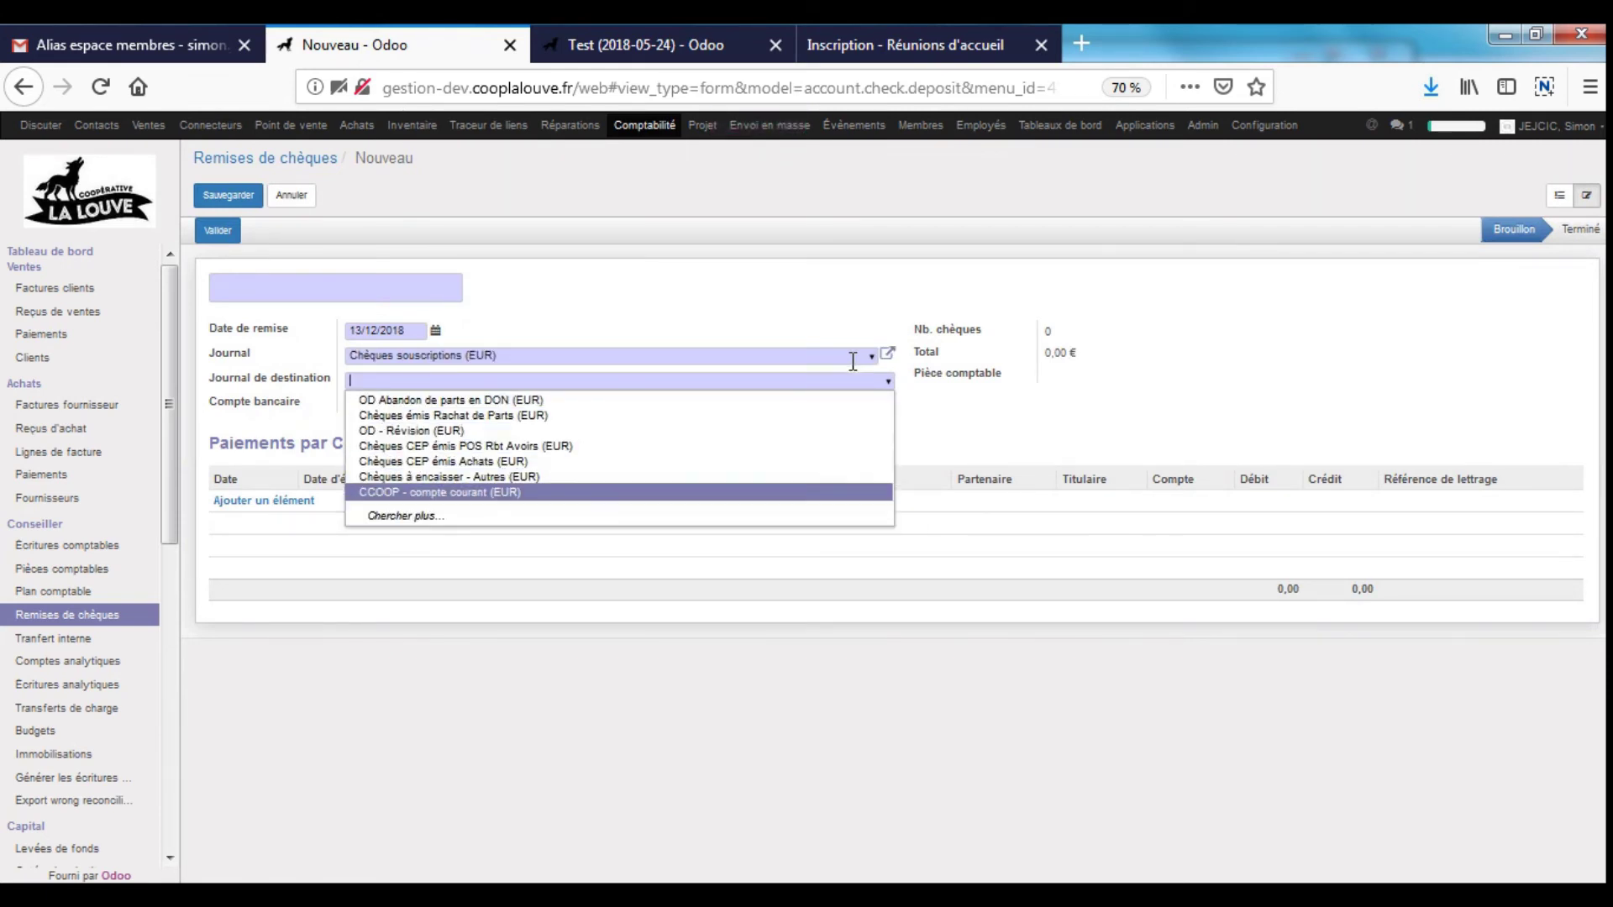
key(Return)
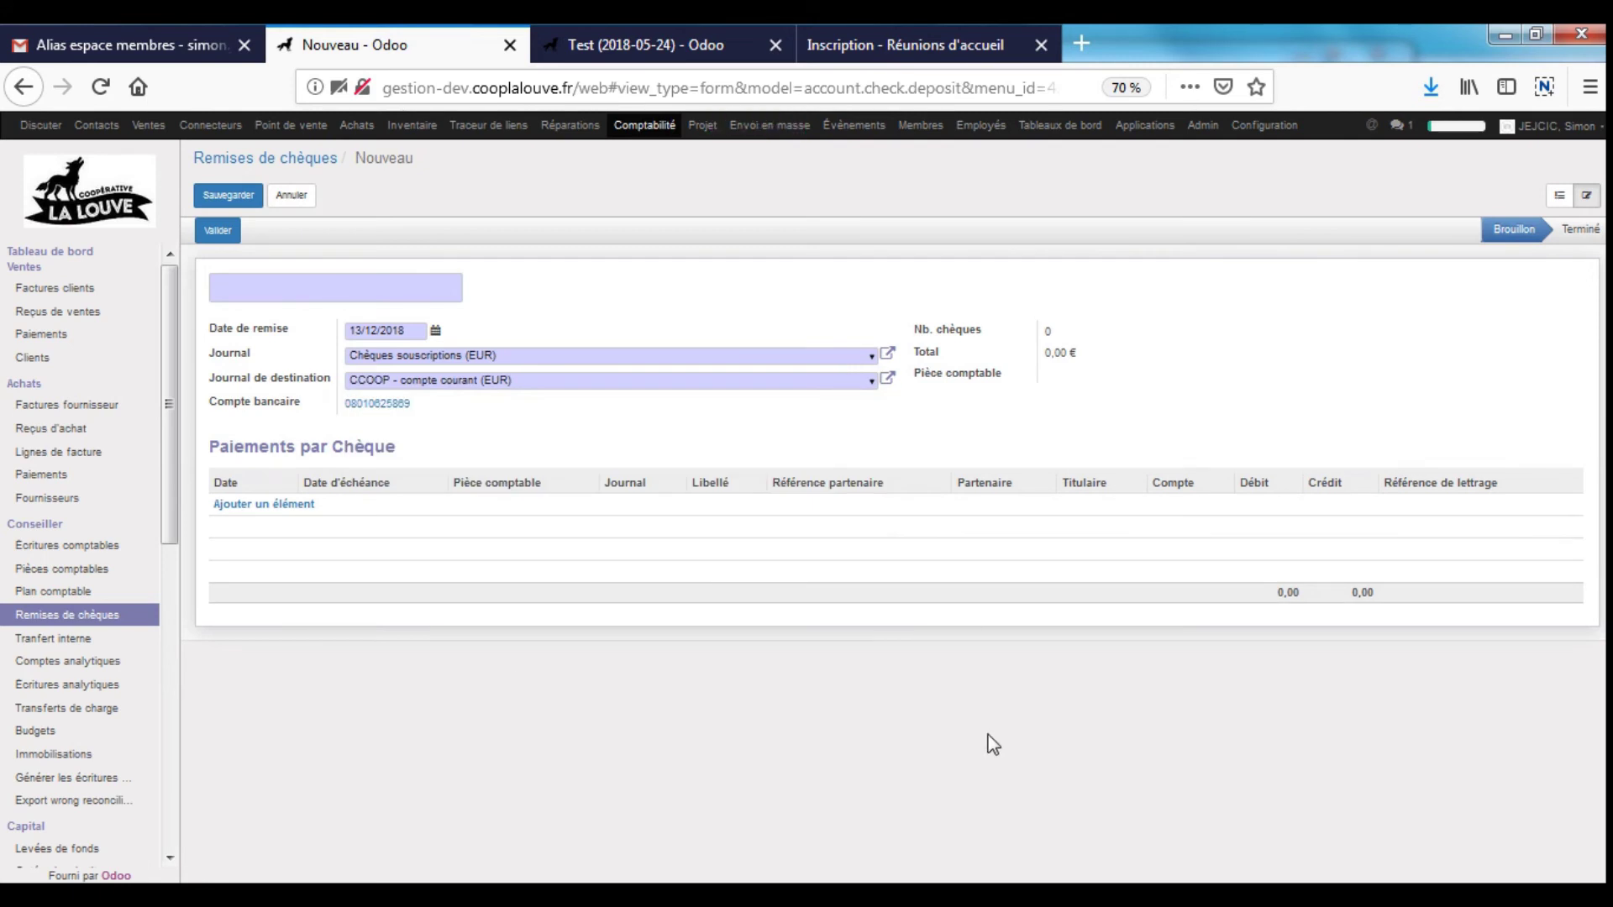
click(286, 505)
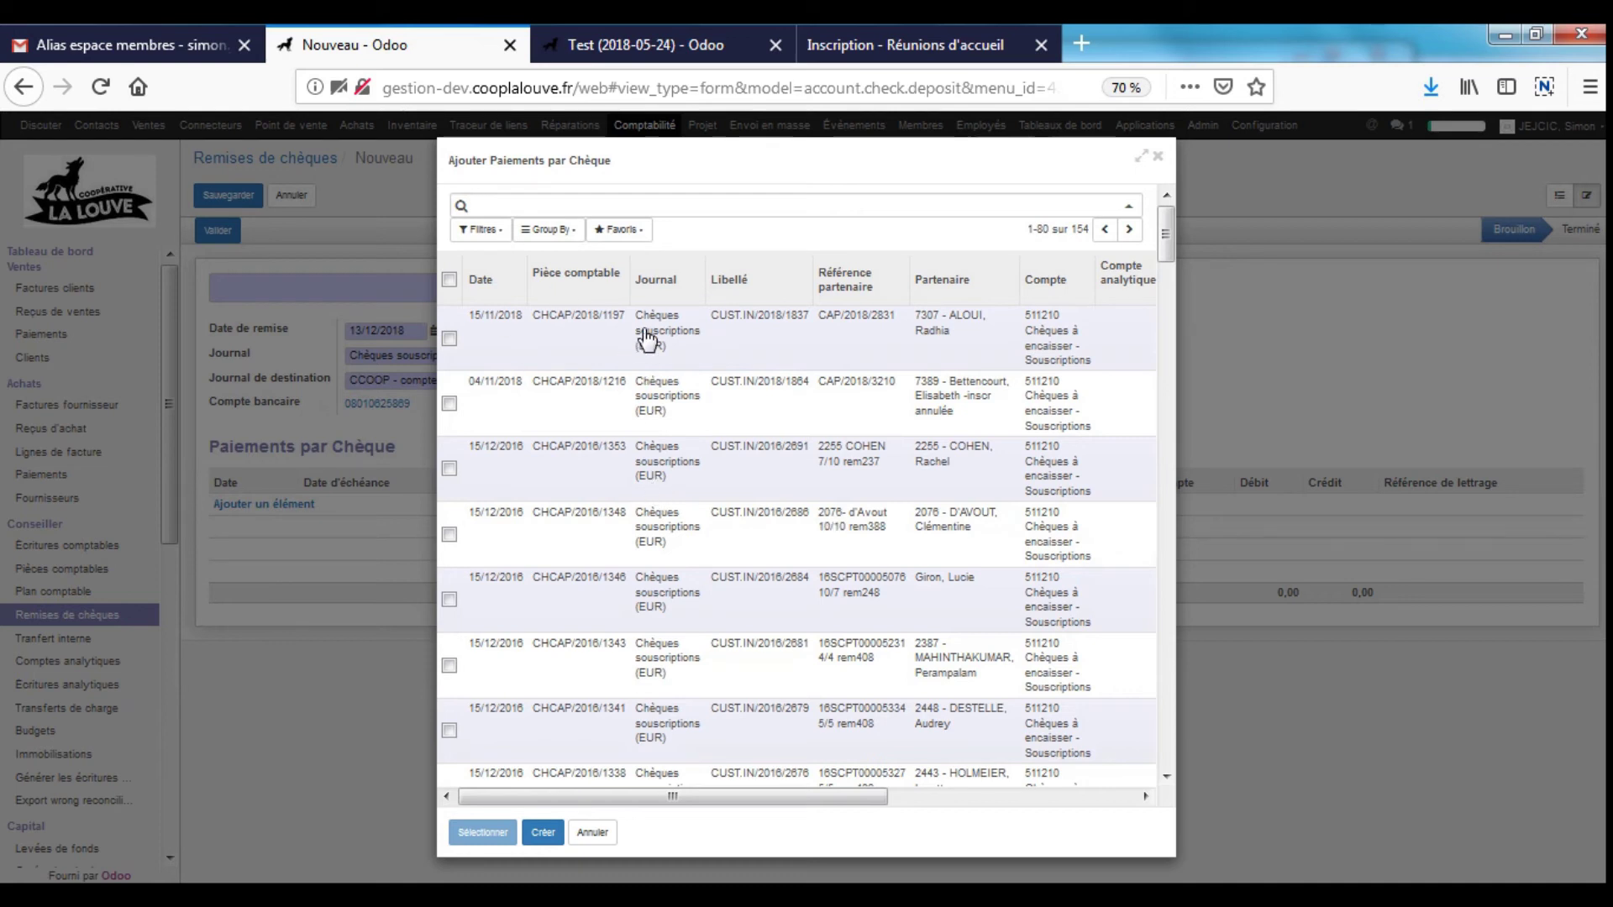
- Filter the cheque payments by a member's partner number, clear the filter, and close without adding any
click(501, 233)
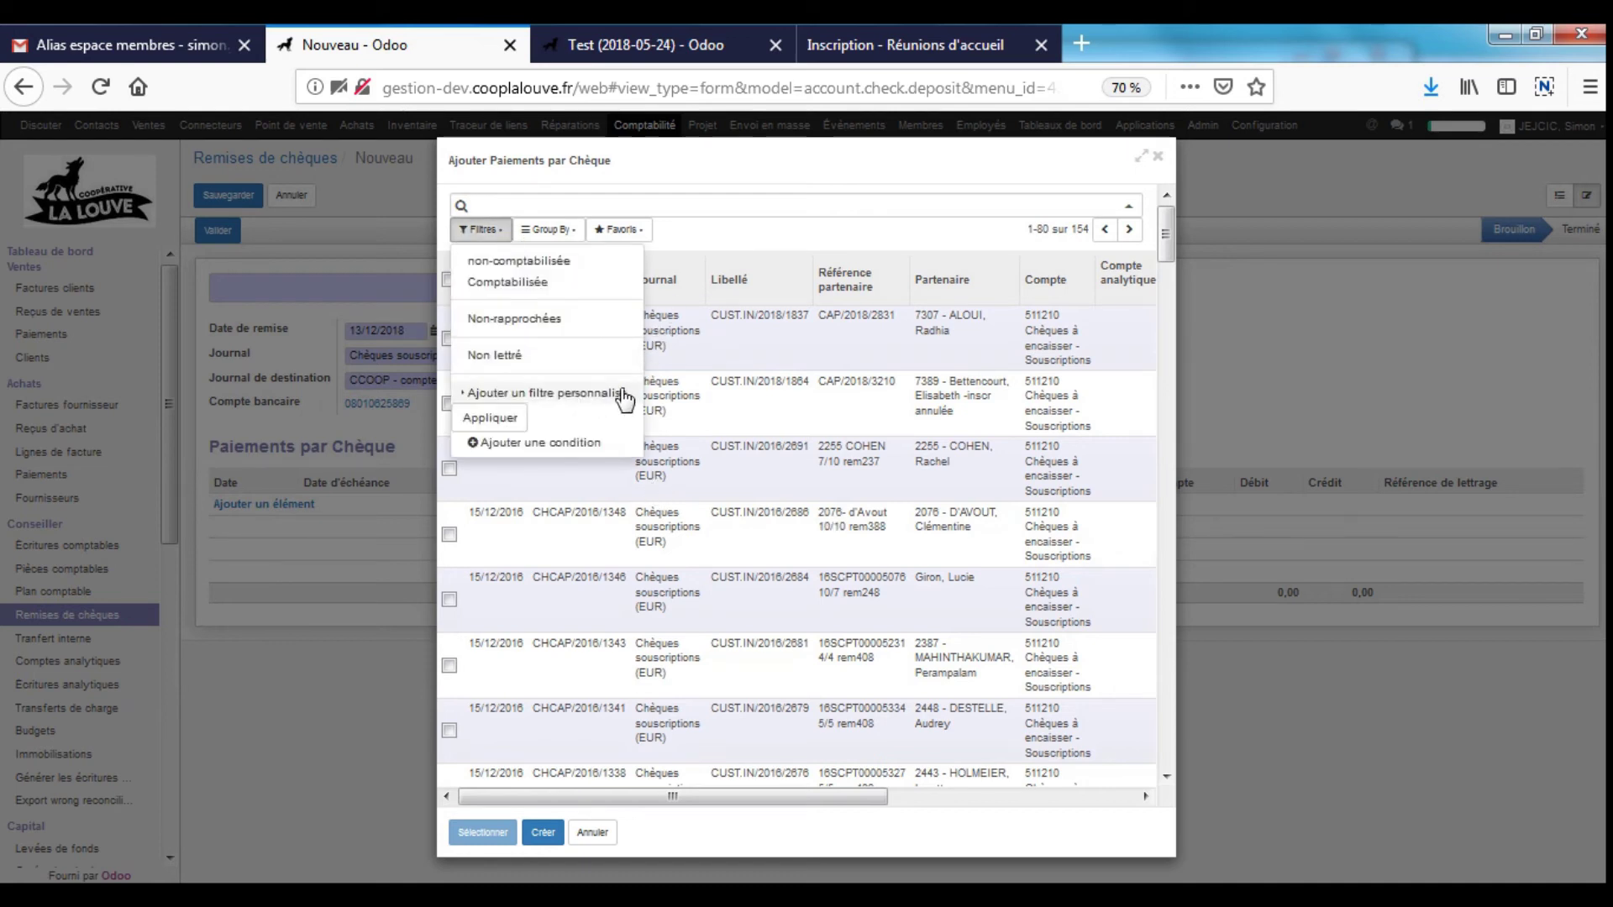
click(752, 238)
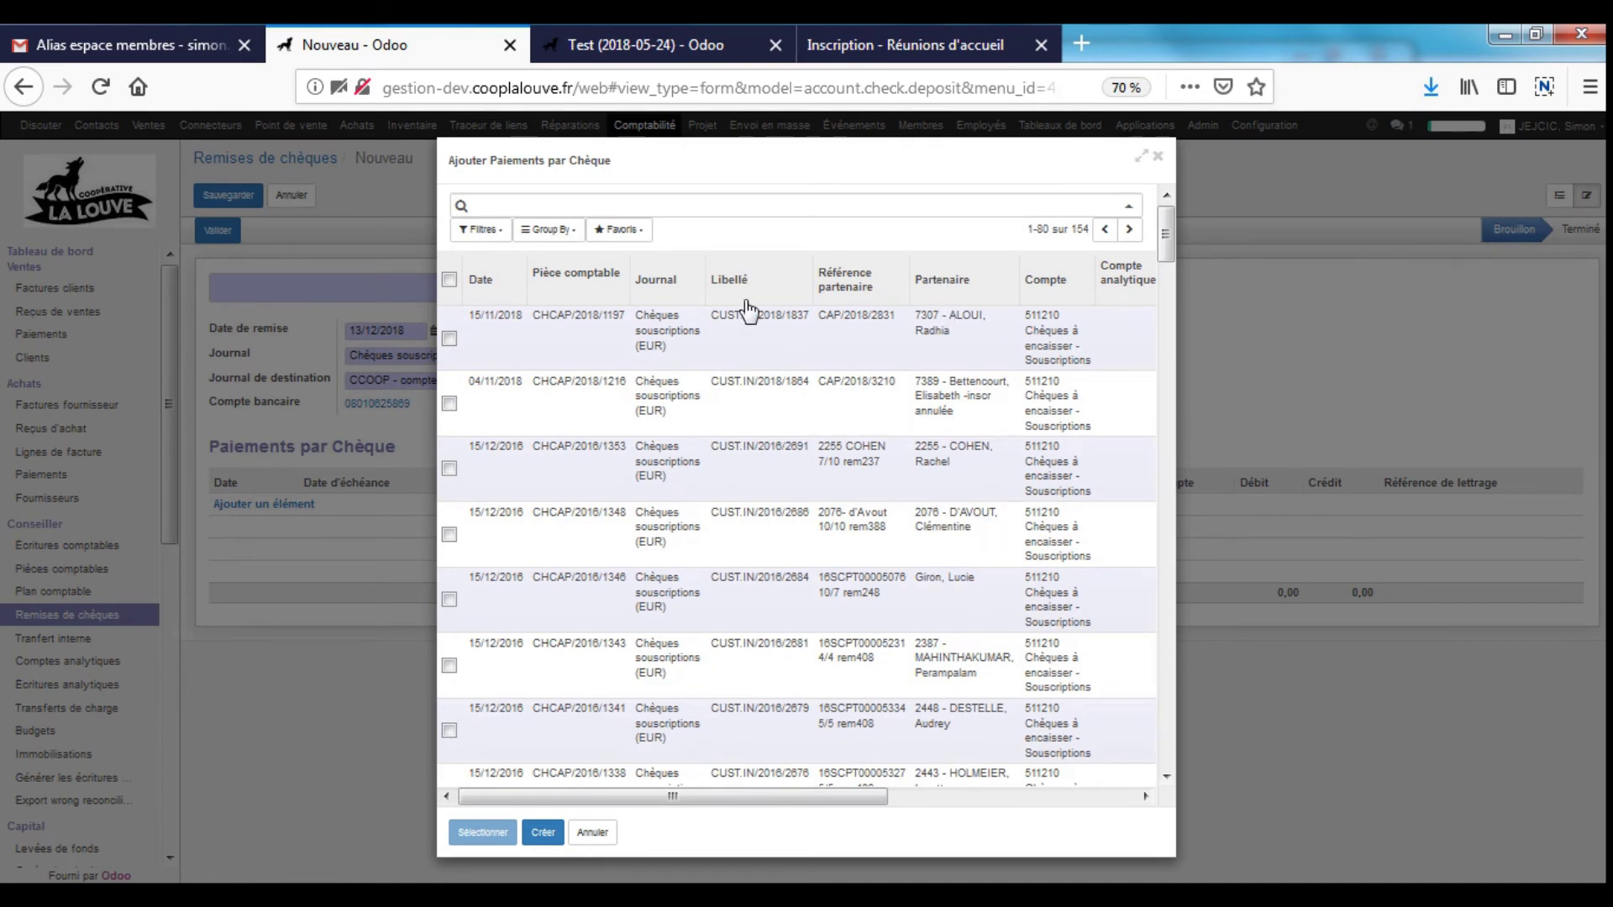
click(568, 205)
text(2255)
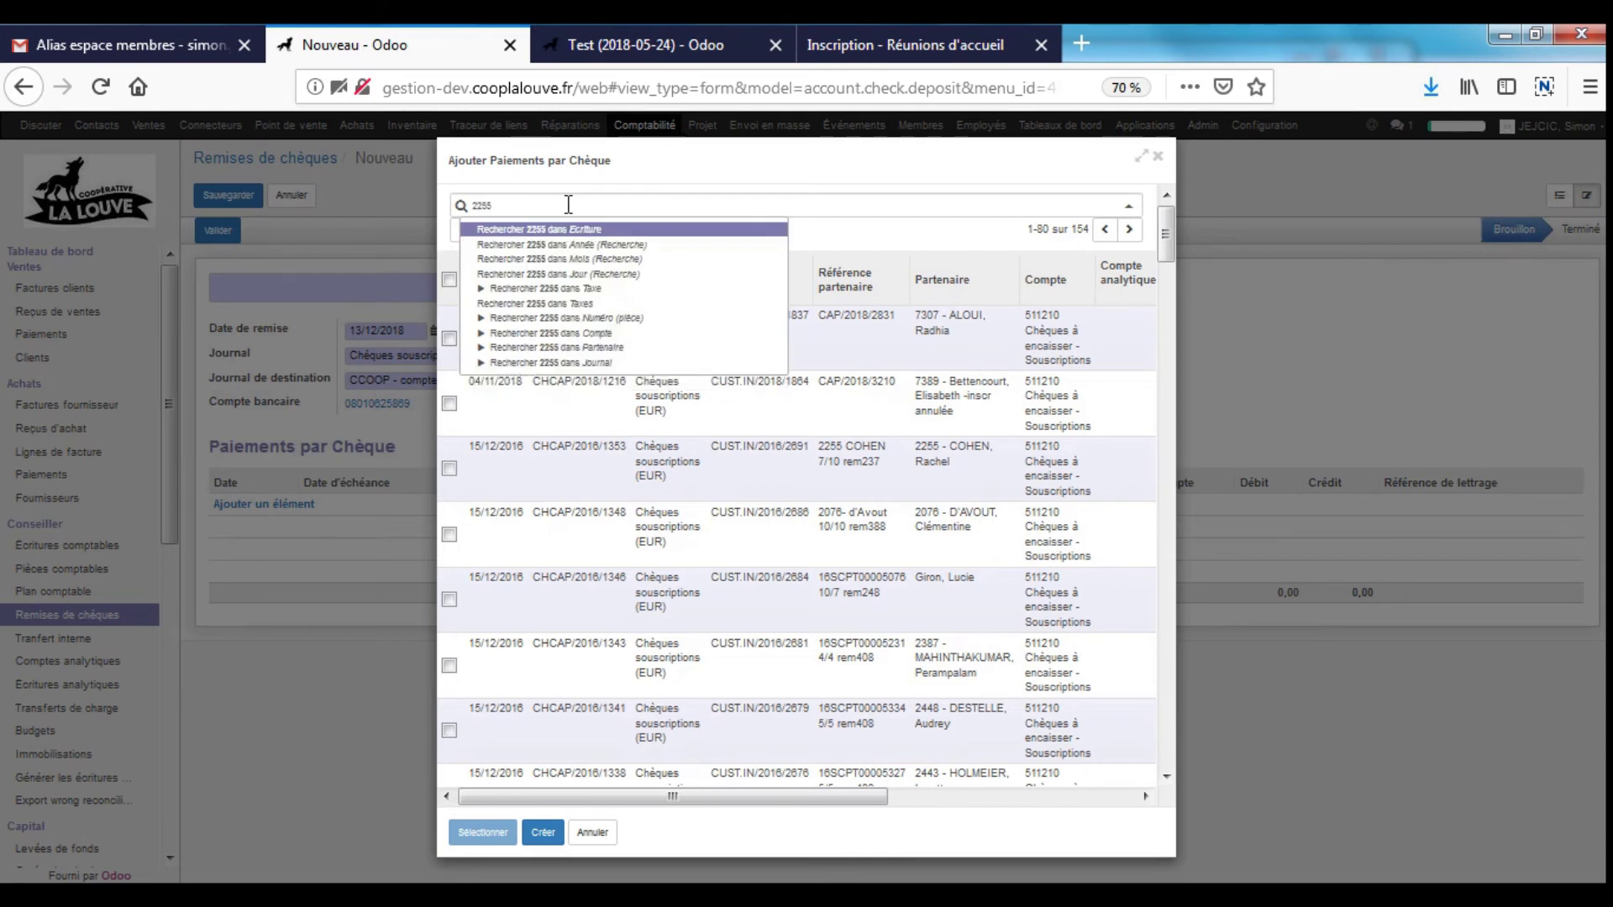
key(Down)
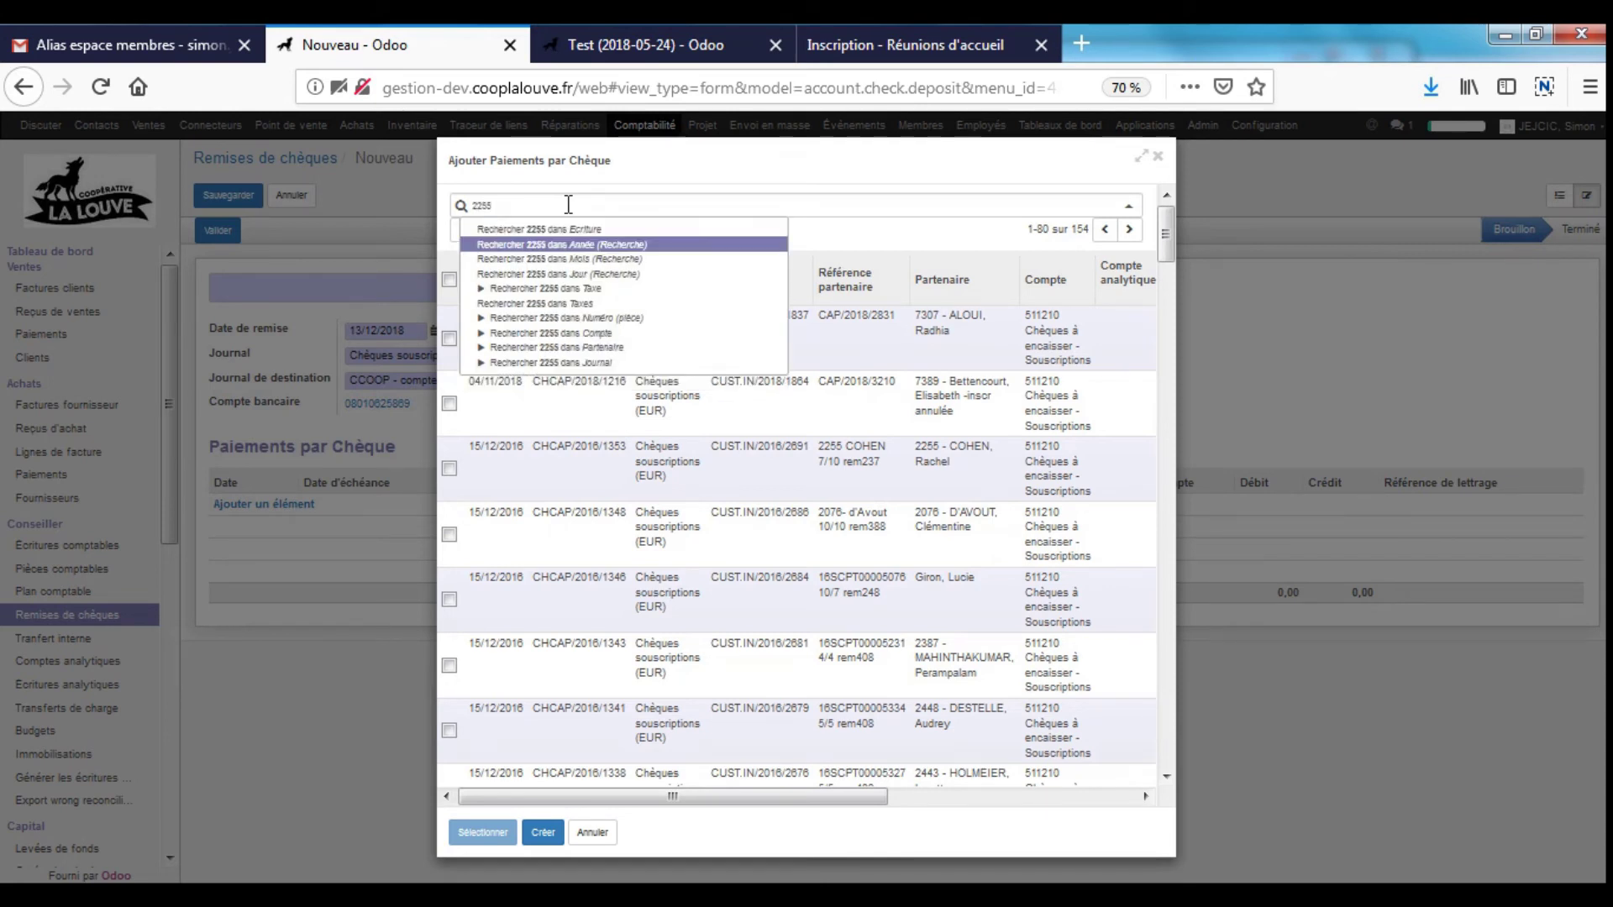
key(Down)
key(Down)
key(Down)
key(Down)
key(Down)
key(Down)
key(Down)
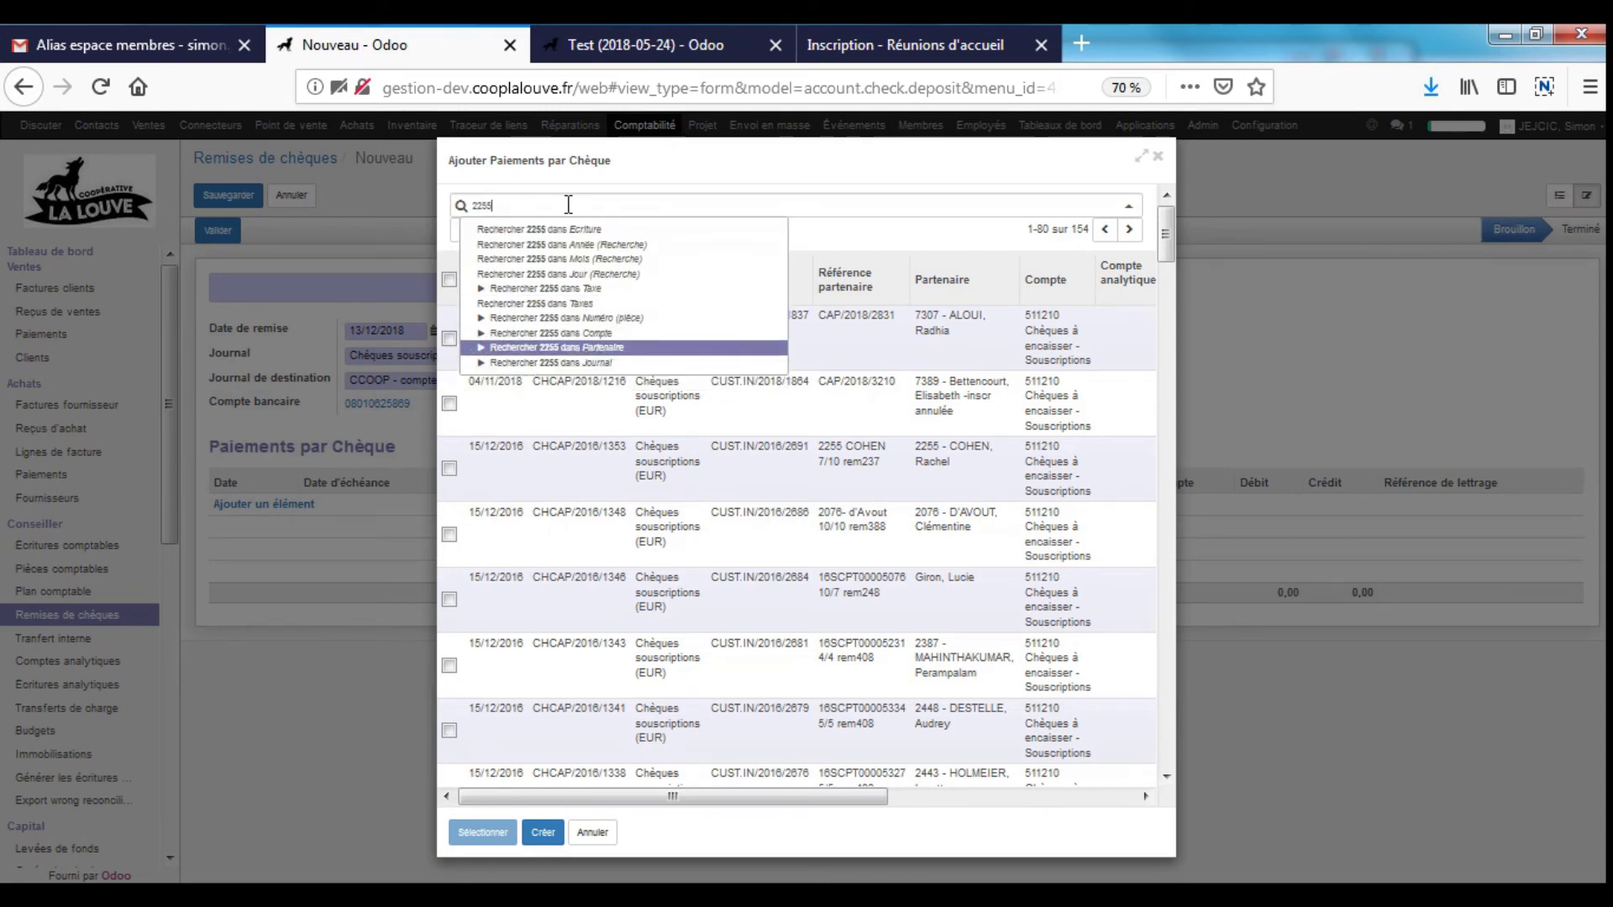
key(Return)
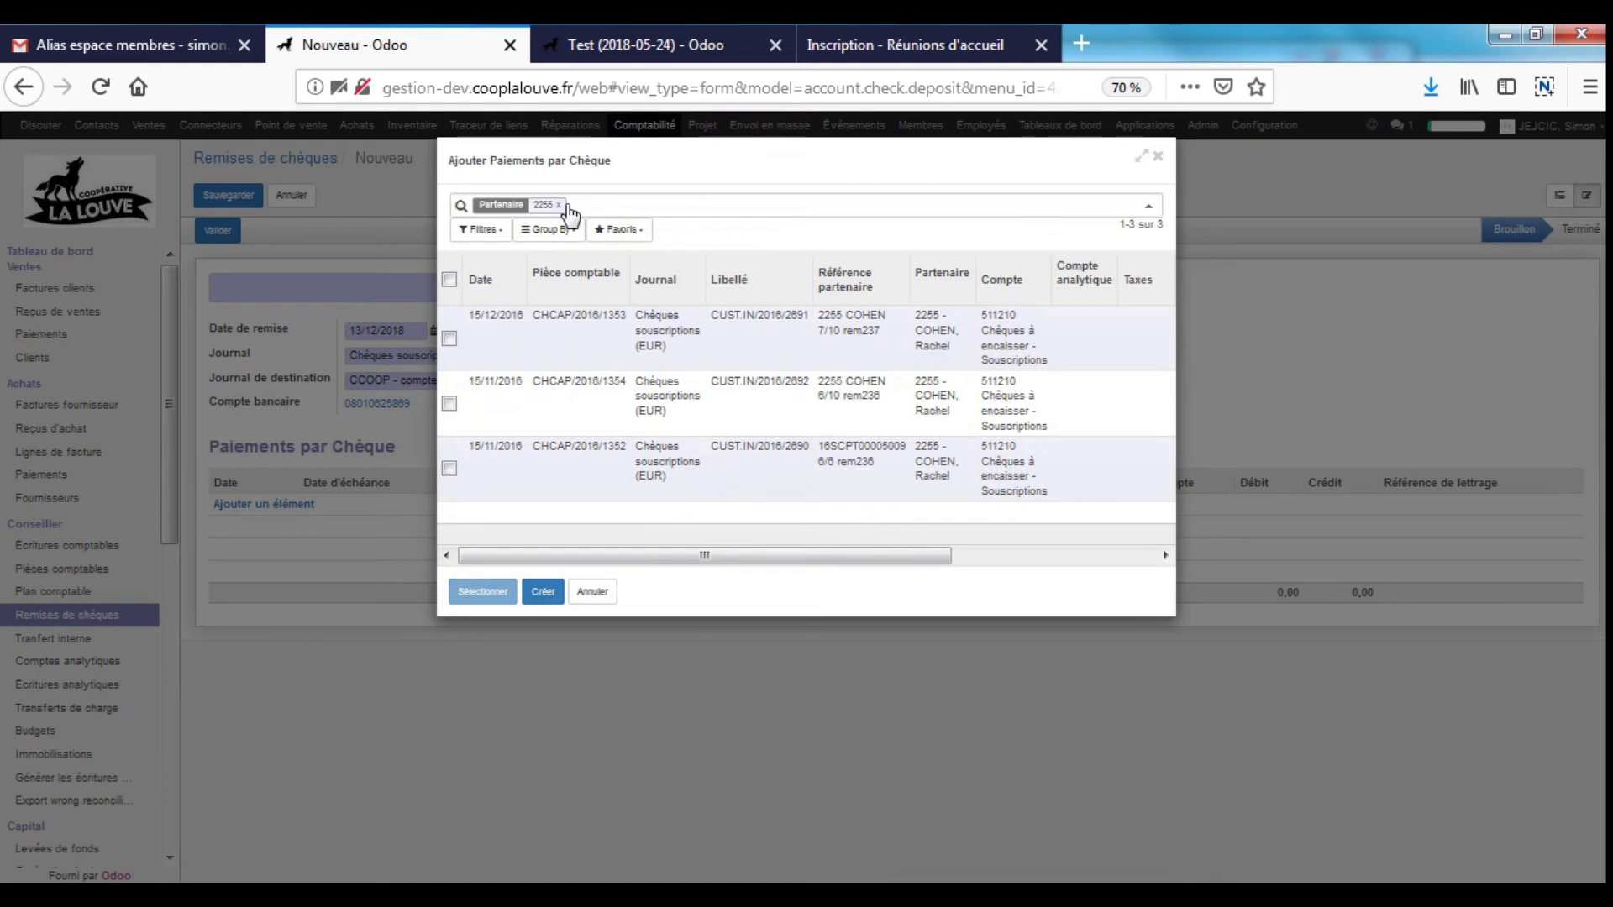
click(554, 208)
click(558, 205)
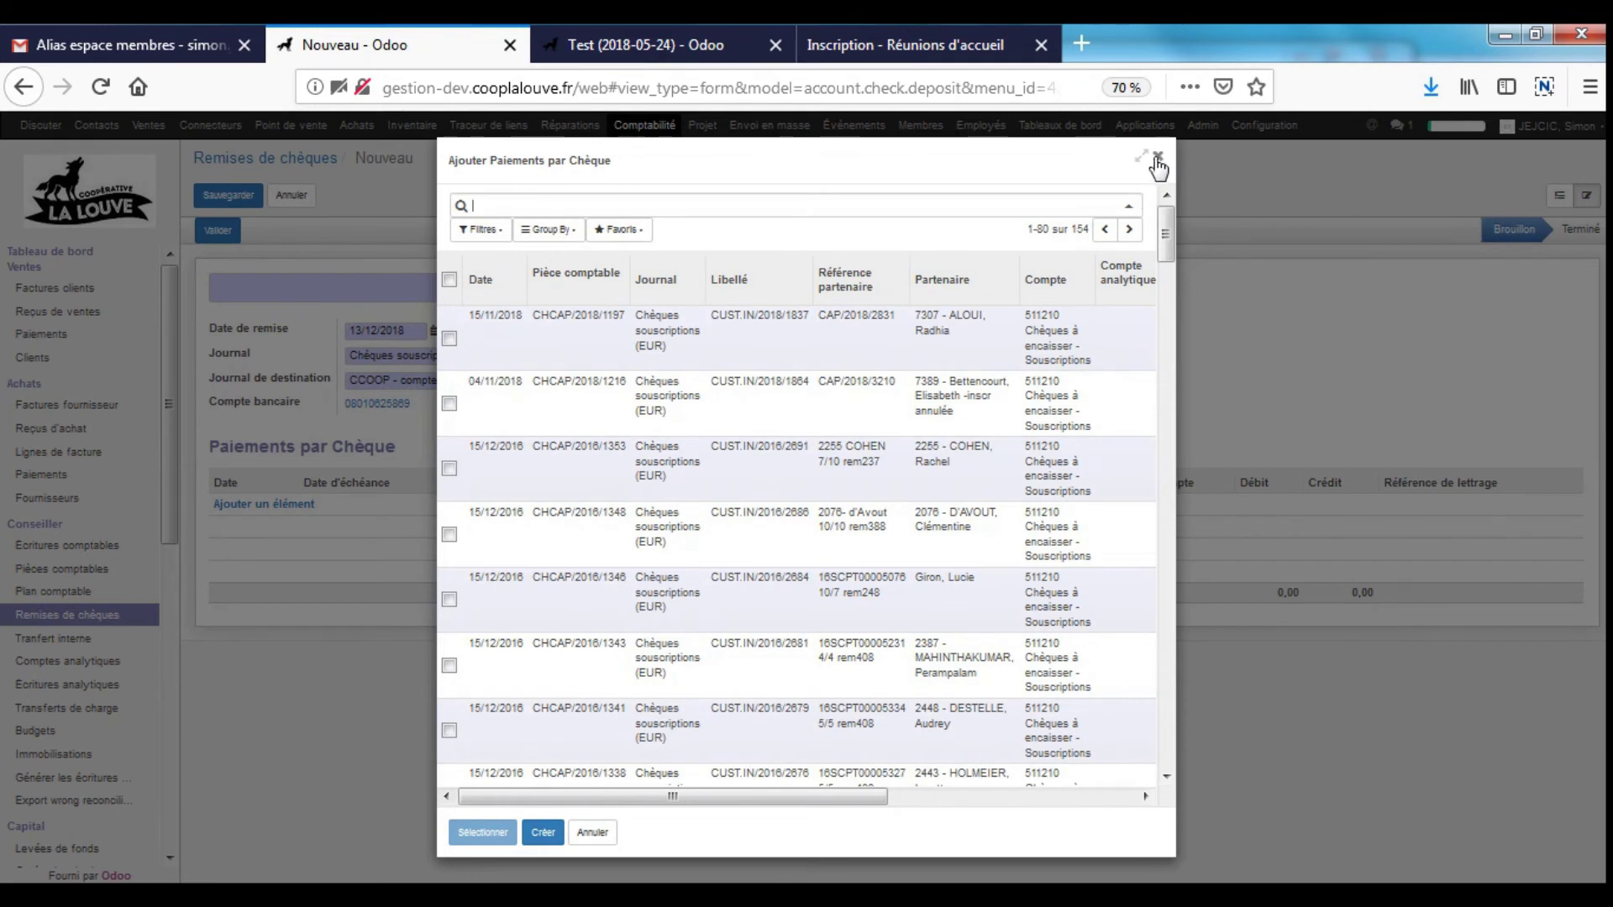
click(1162, 158)
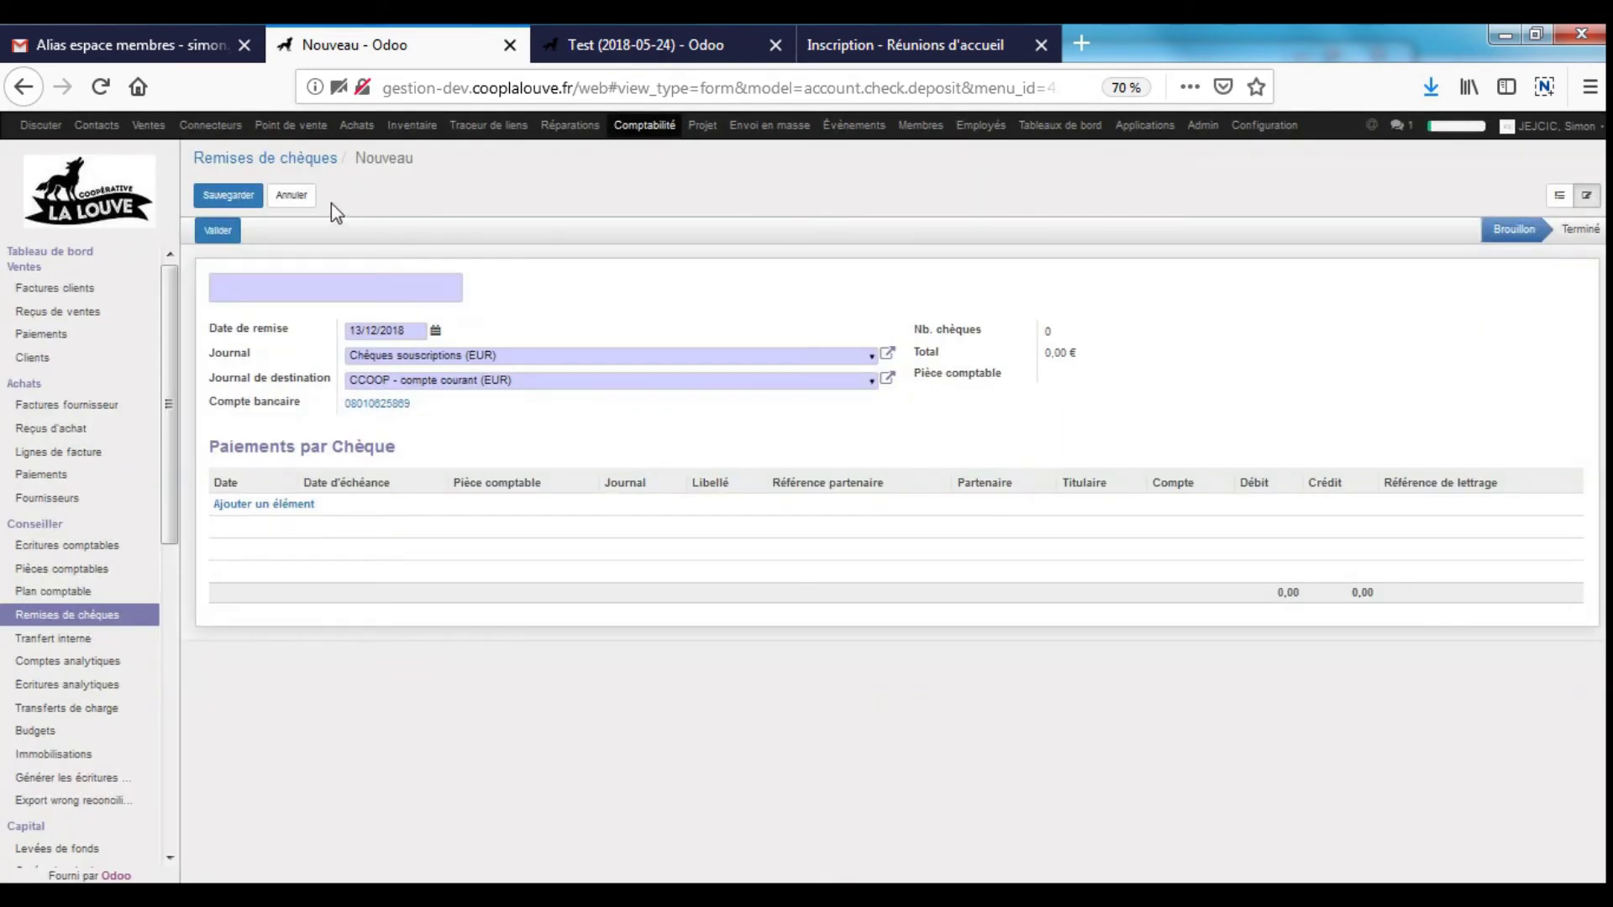
- Discard the unsaved new deposit and open REM 479 Ch Sc 15 12 2018 for editing
click(294, 195)
click(588, 264)
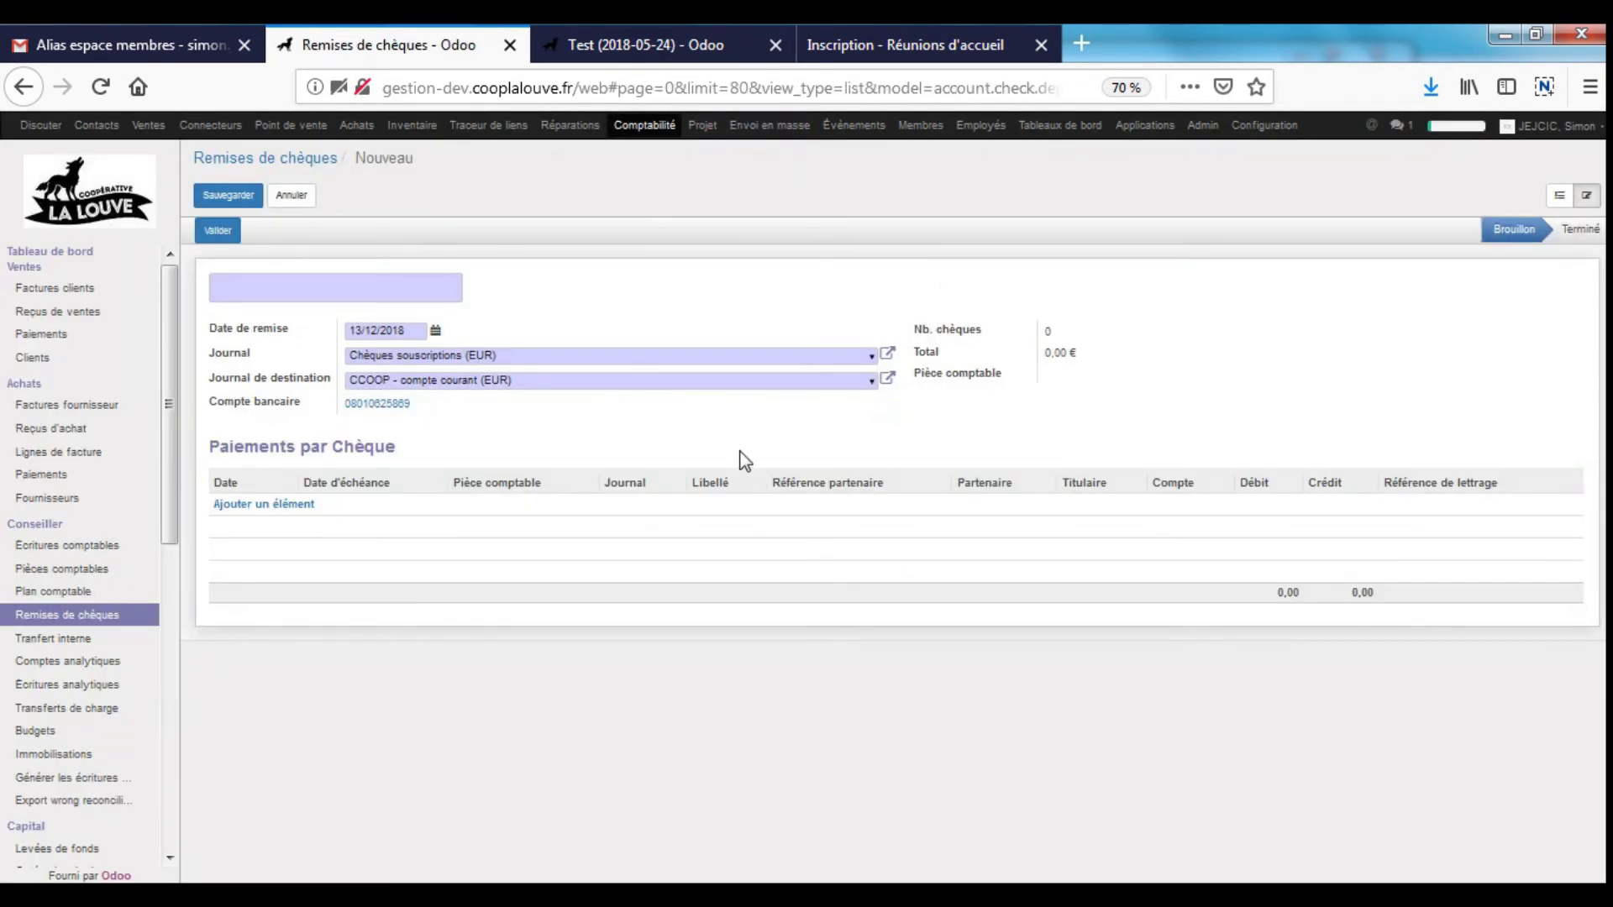
click(299, 198)
click(401, 267)
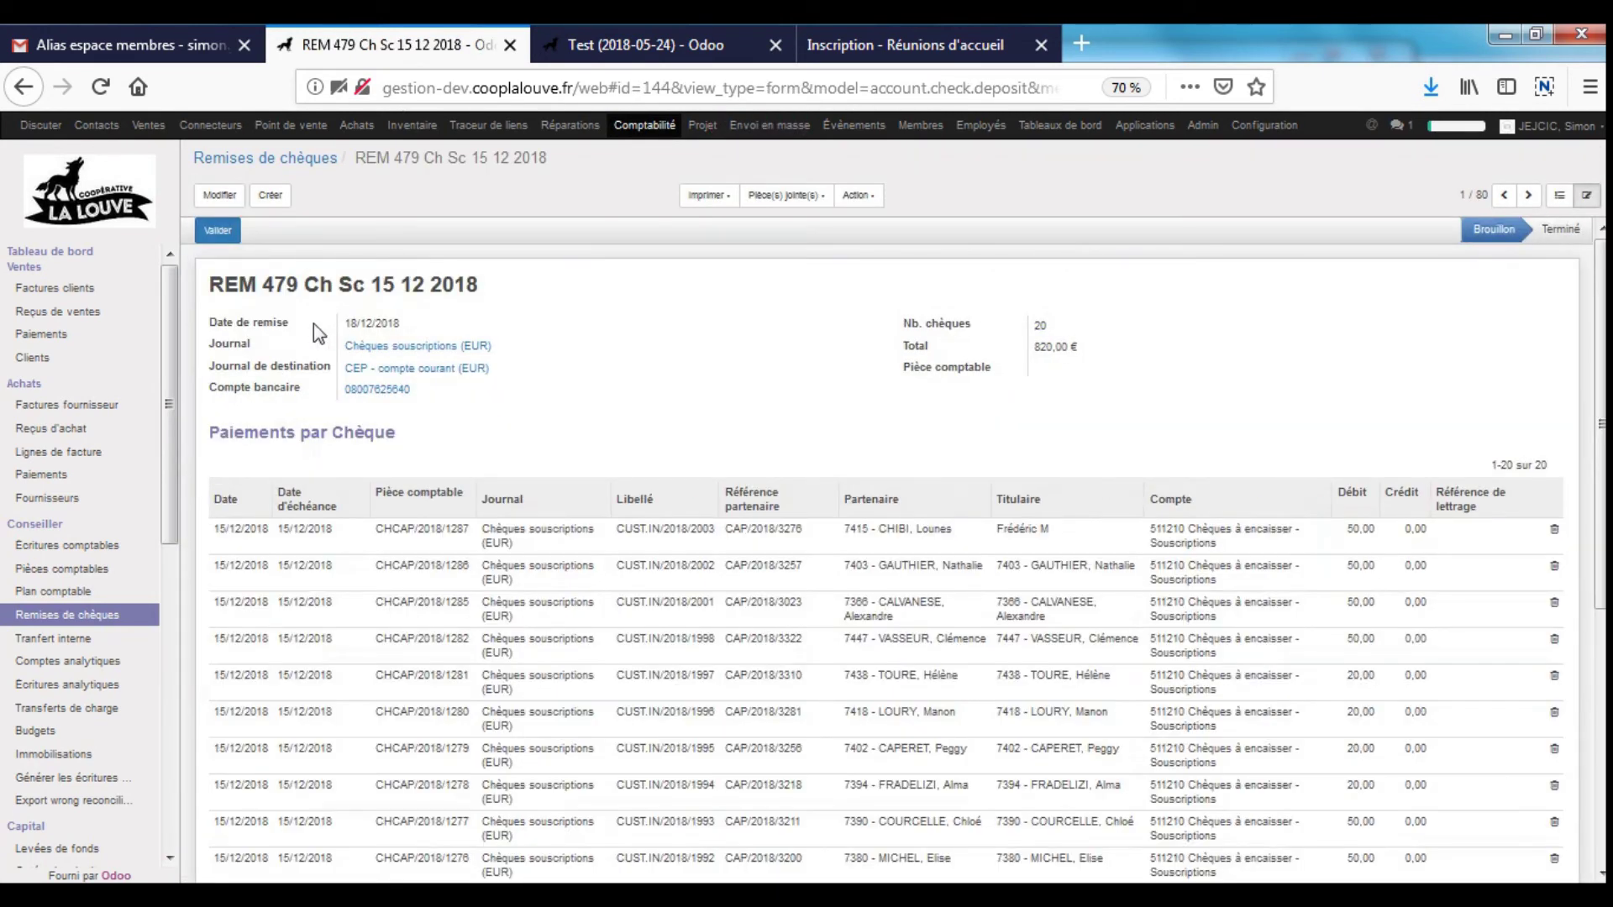
click(220, 194)
- Correct the cheque holder names on the first two deposit lines
scroll(933, 609, down, 2)
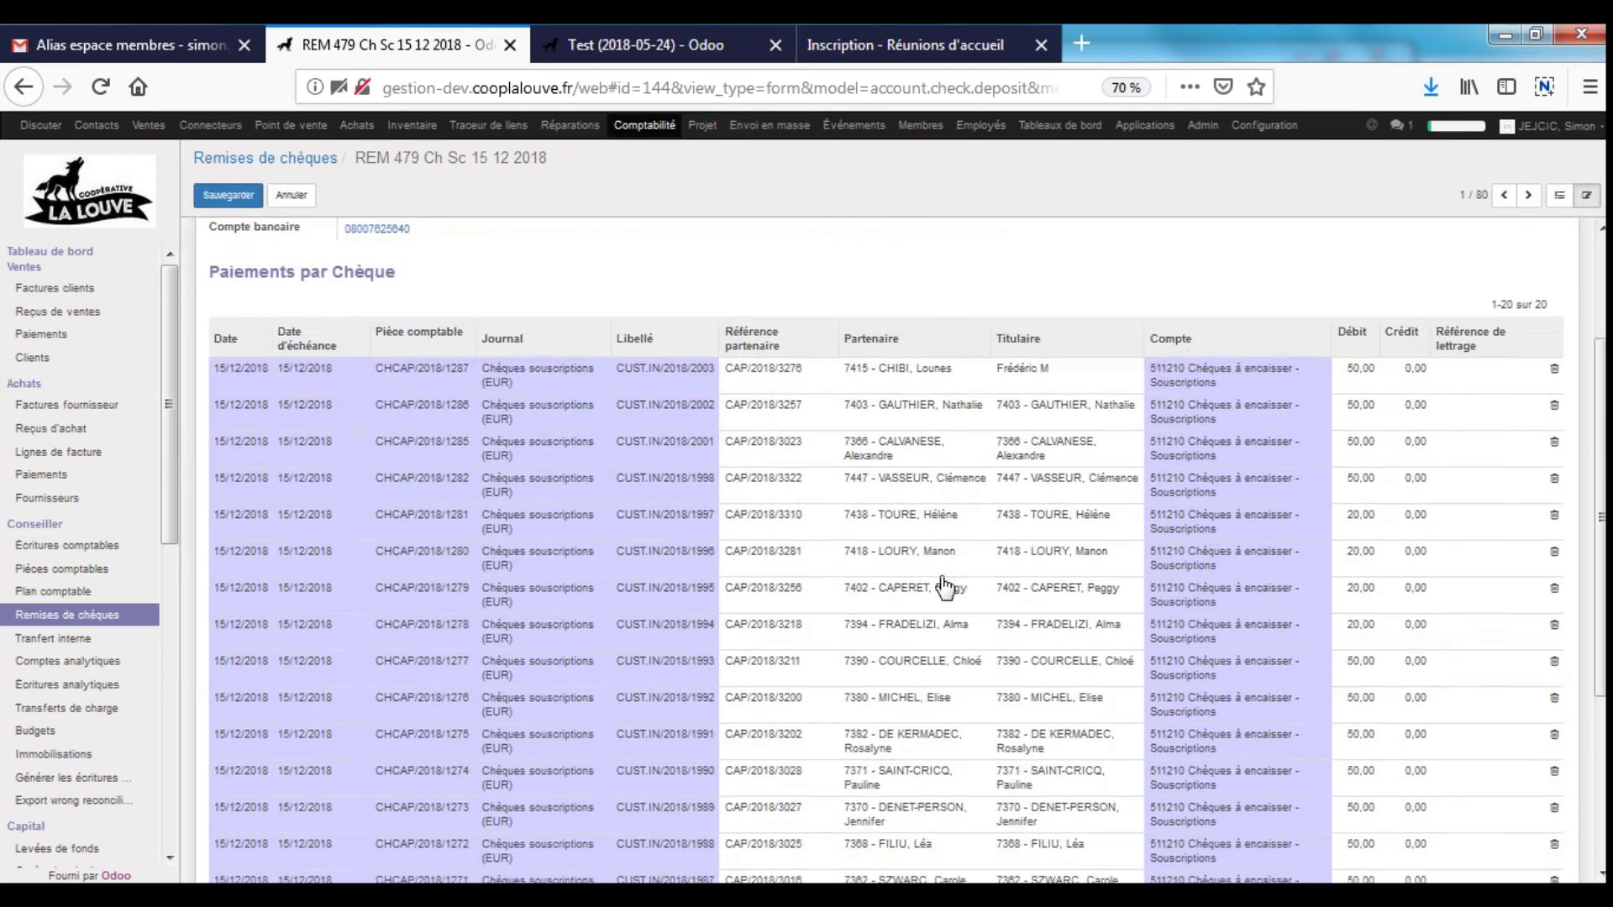
scroll(945, 588, down, 1)
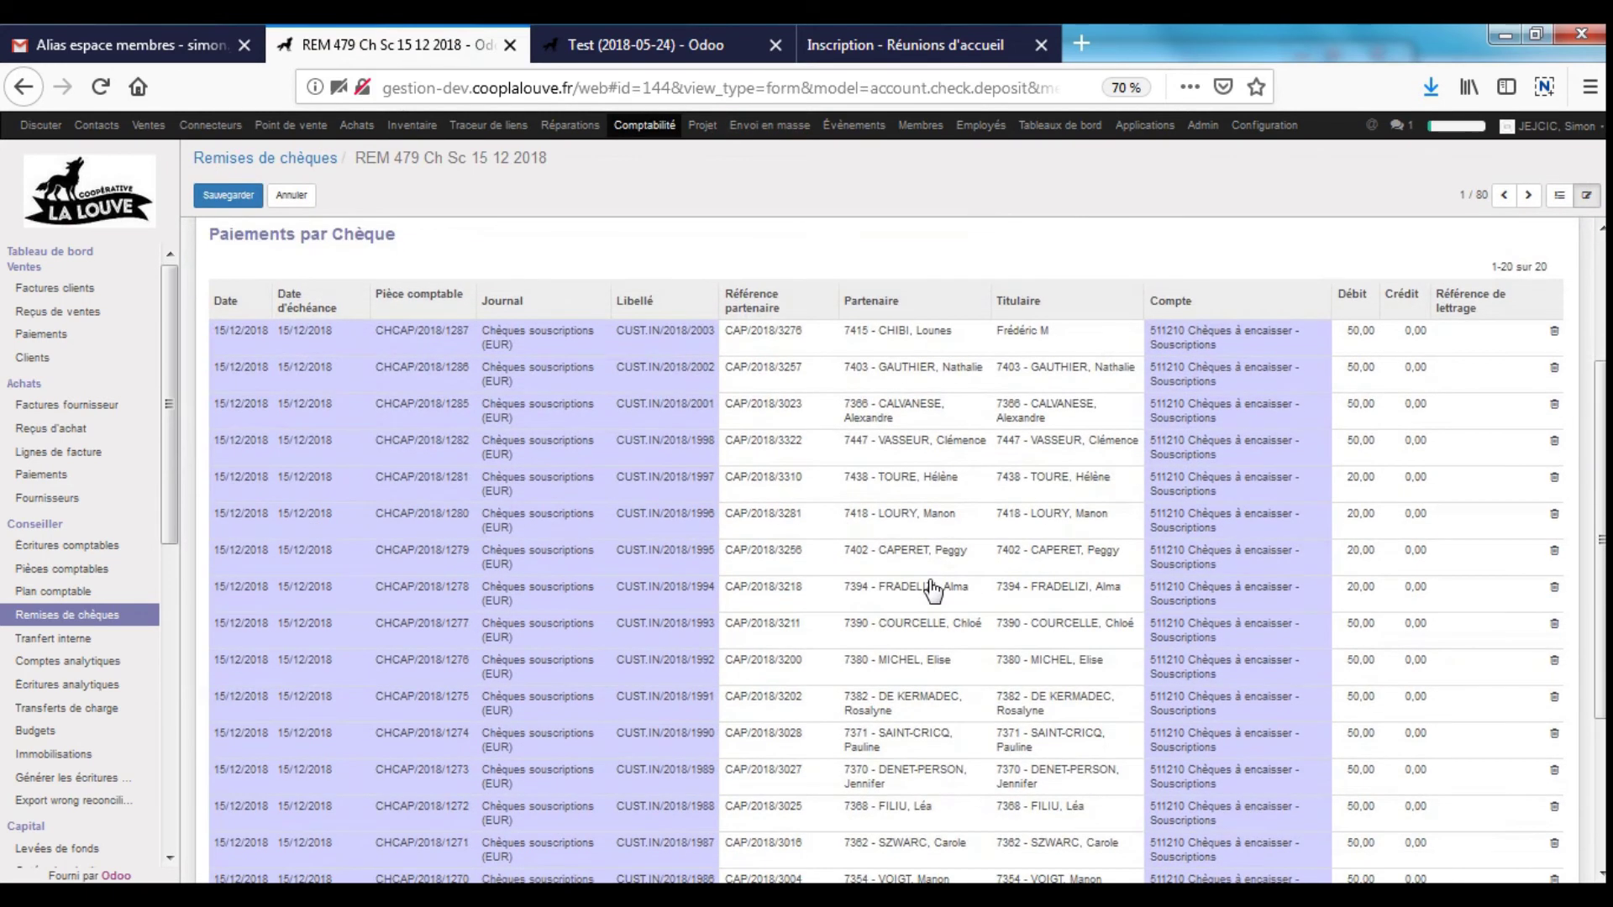
click(1034, 340)
triple_click(1051, 344)
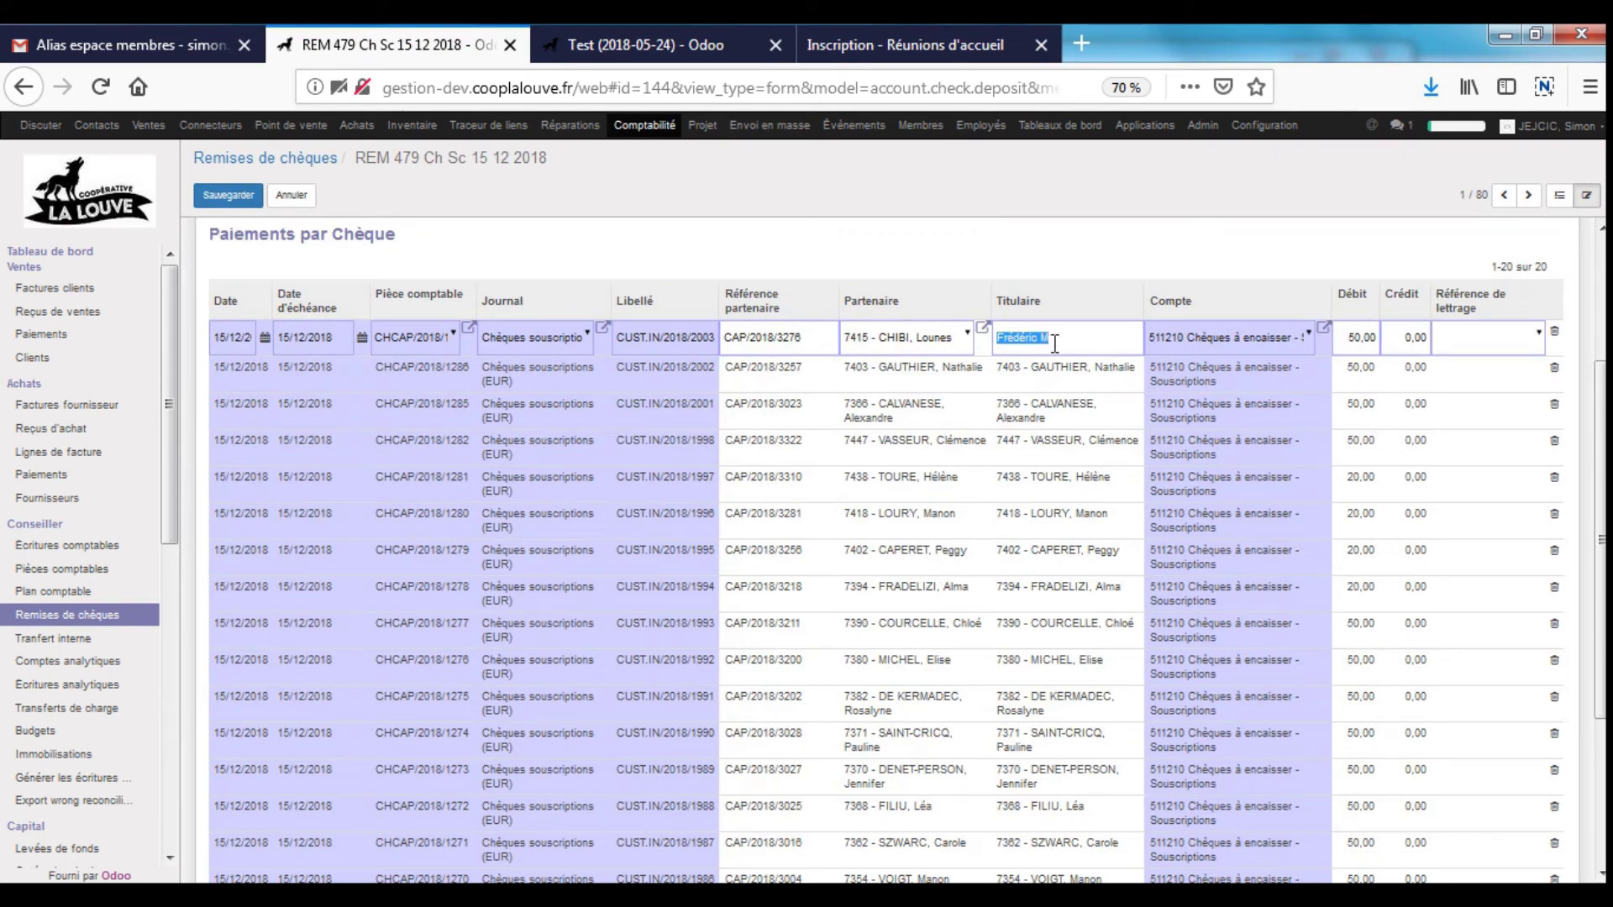
click(1053, 371)
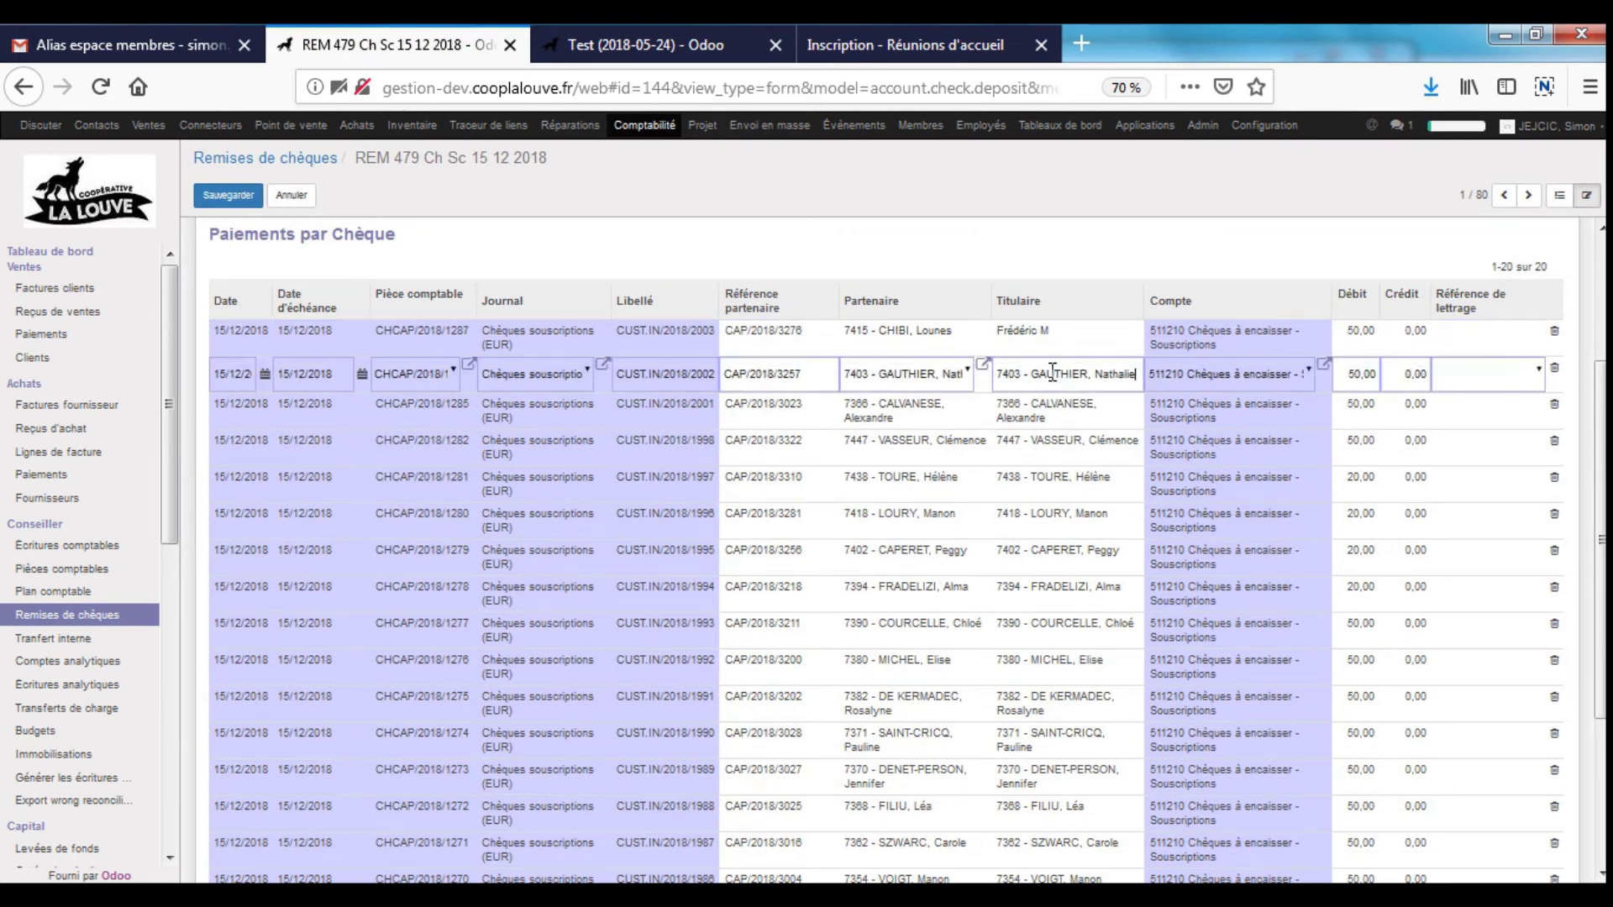
triple_click(1053, 371)
key(BackSpace)
click(1054, 420)
- Save the deposit and print its Remise de chèque slip
click(217, 192)
scroll(813, 349, up, 5)
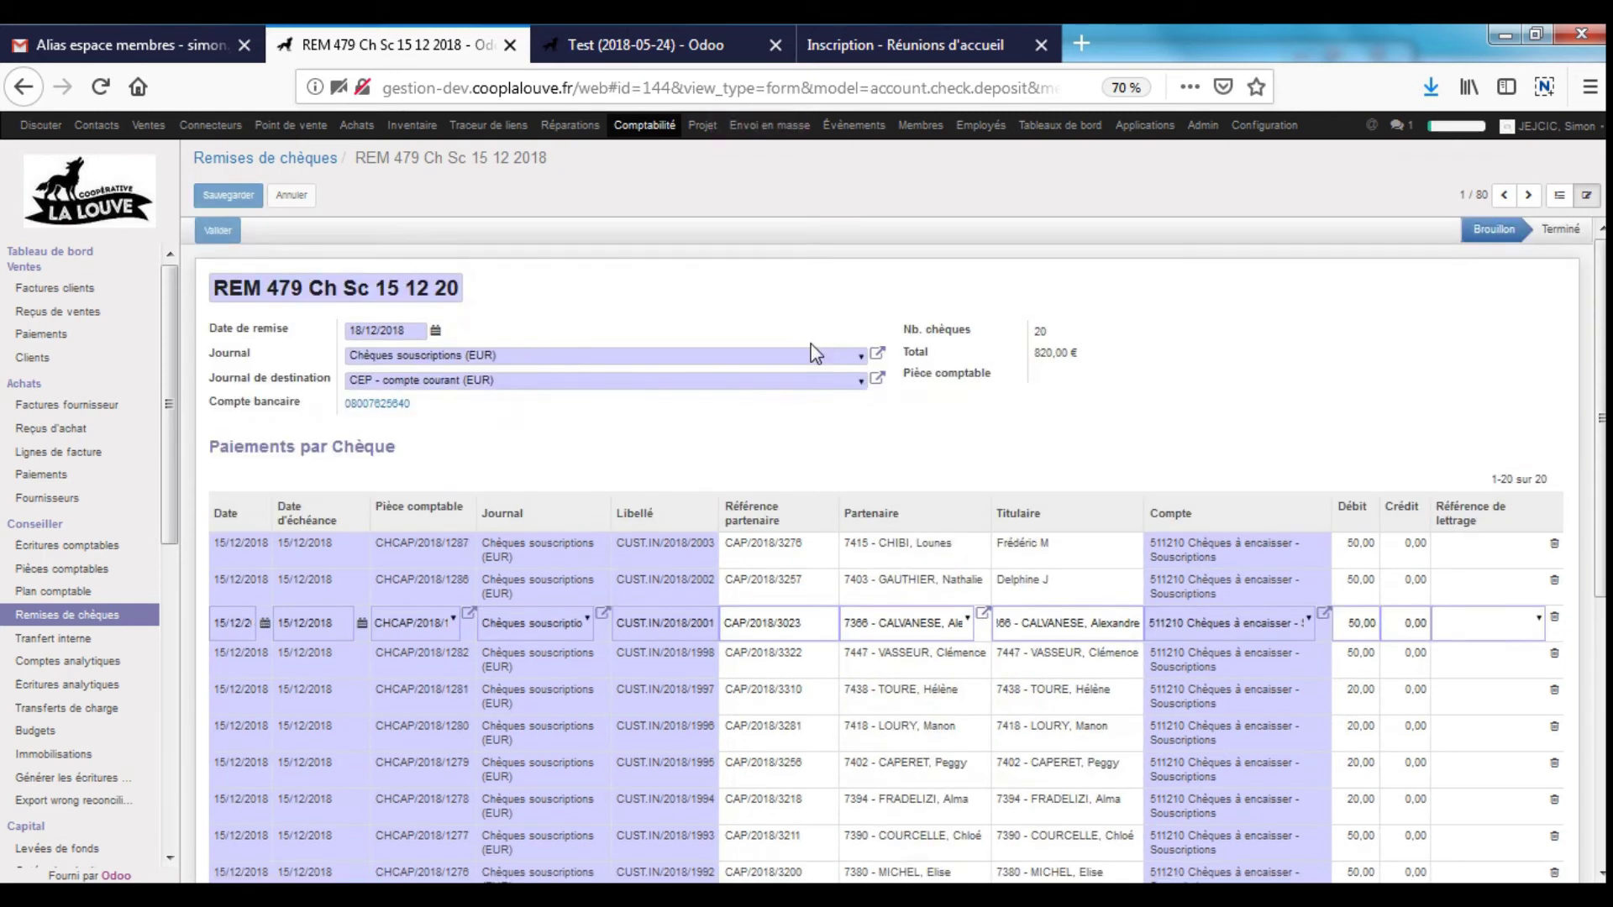
click(711, 196)
click(750, 225)
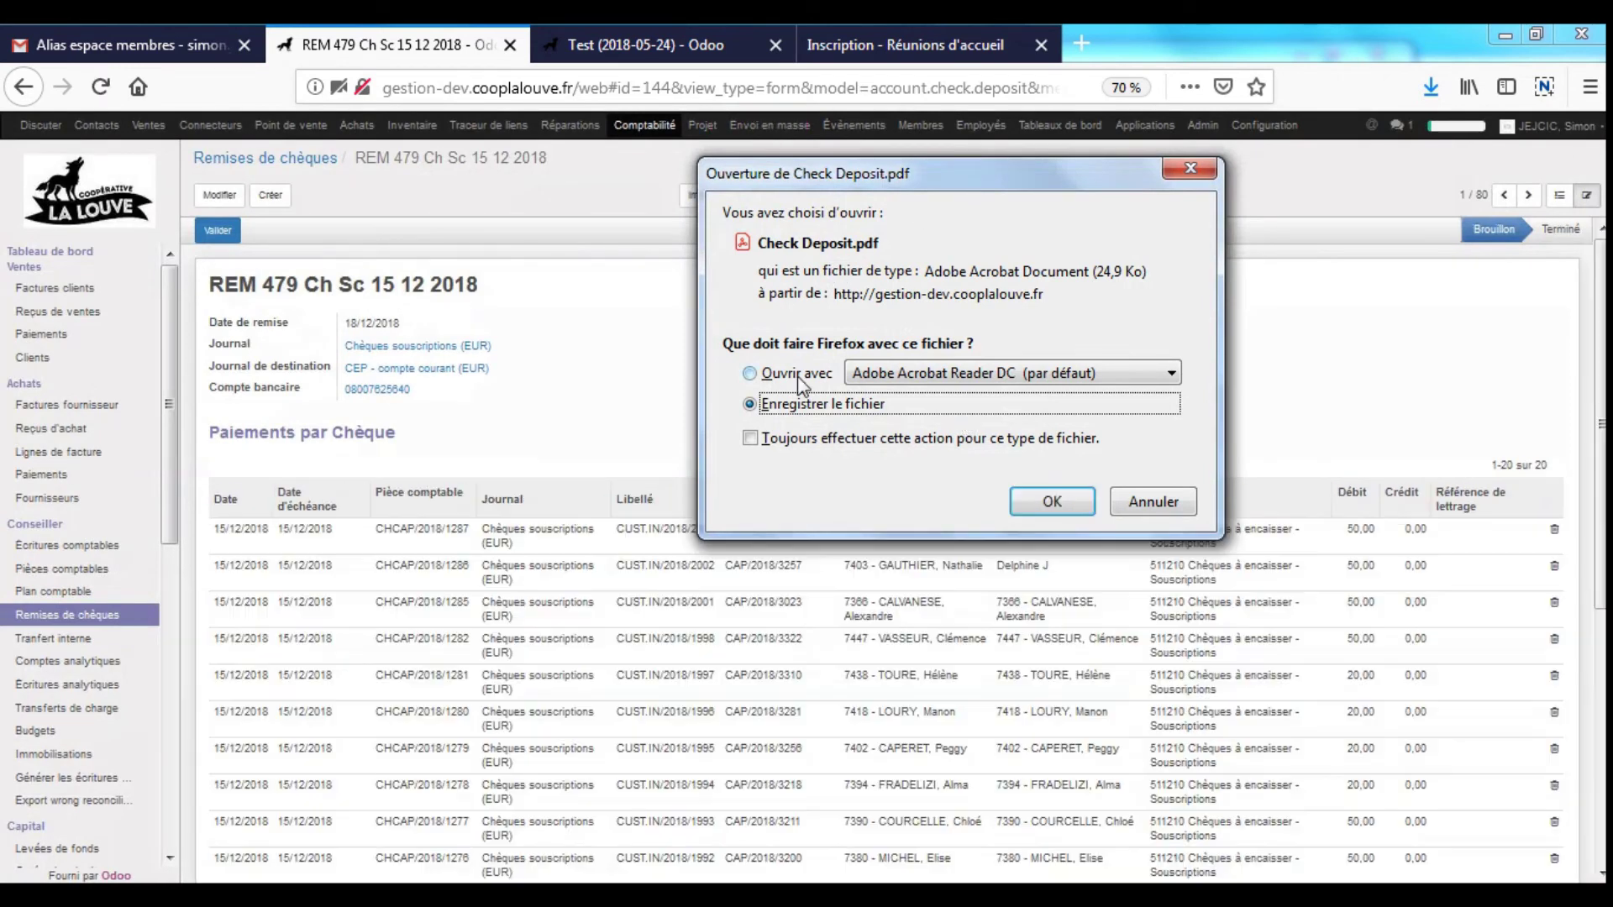
- Open Check Deposit.pdf in Acrobat Reader with the bookmarks and tools panes closed
click(798, 379)
click(1051, 501)
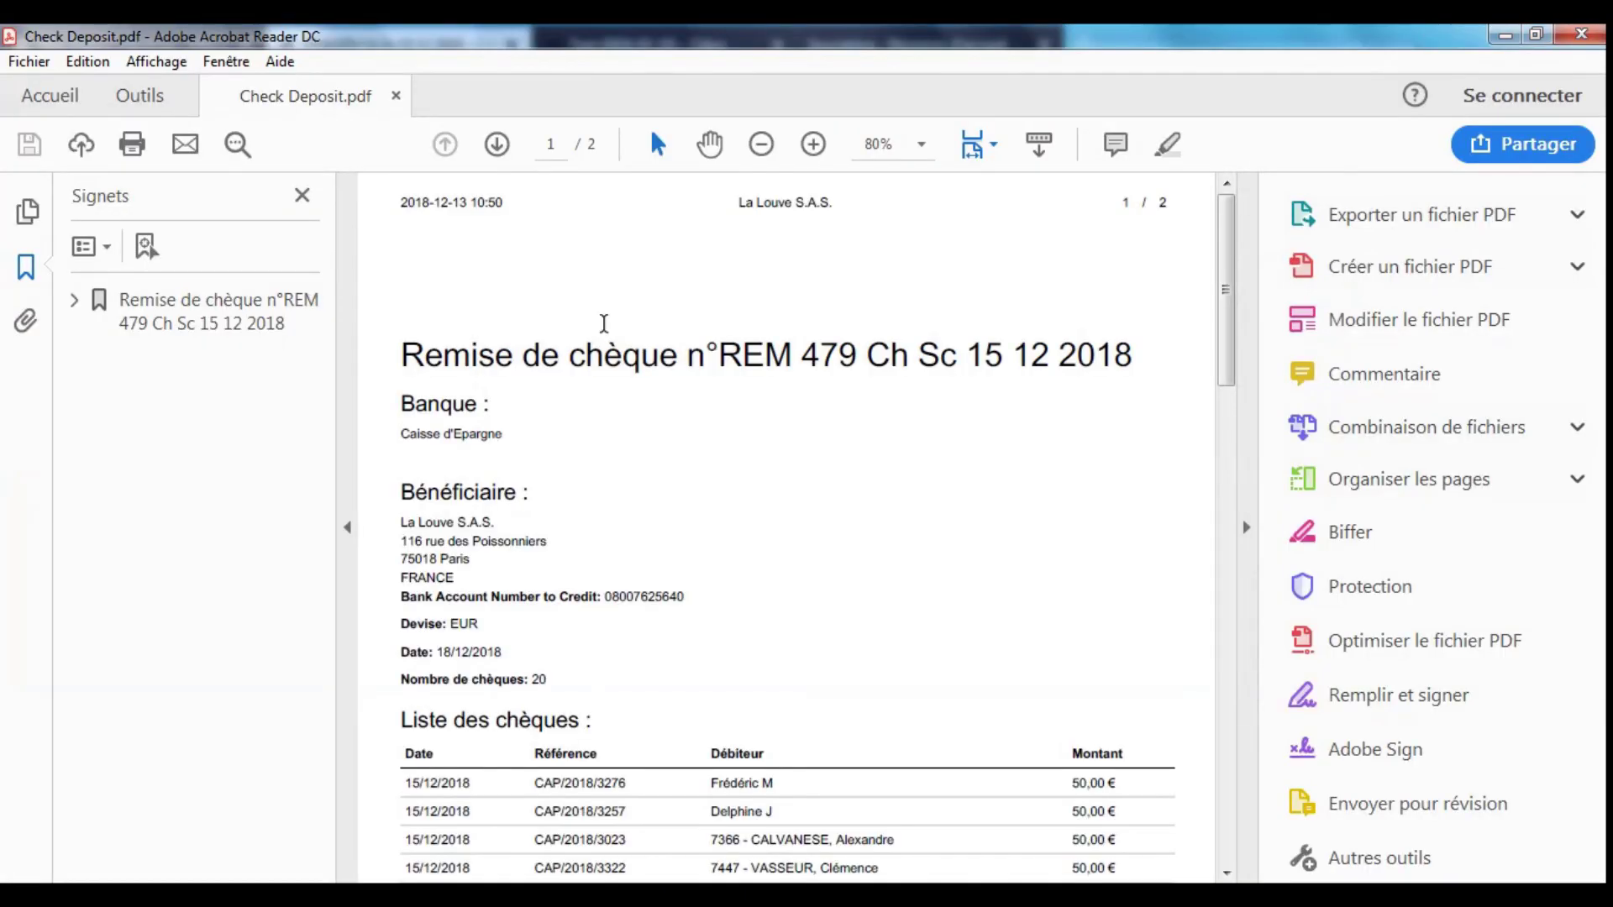
click(302, 194)
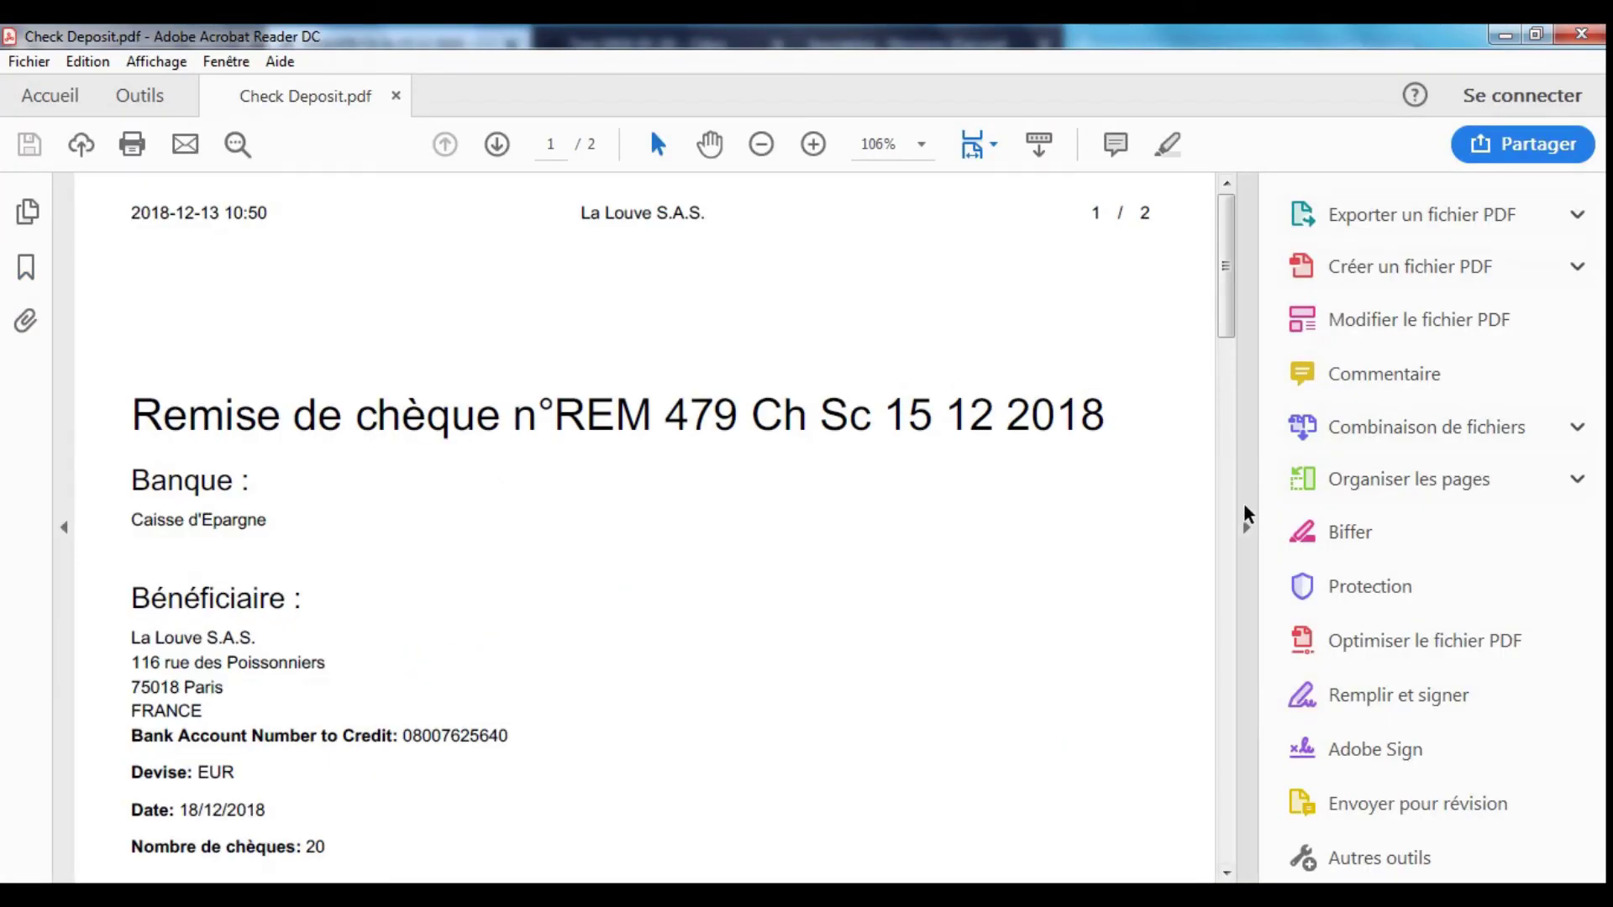
click(1245, 525)
- Review the 20 cheques listed and the 820,00 € total, then close the PDF
scroll(682, 412, down, 5)
scroll(680, 411, down, 10)
scroll(680, 412, up, 8)
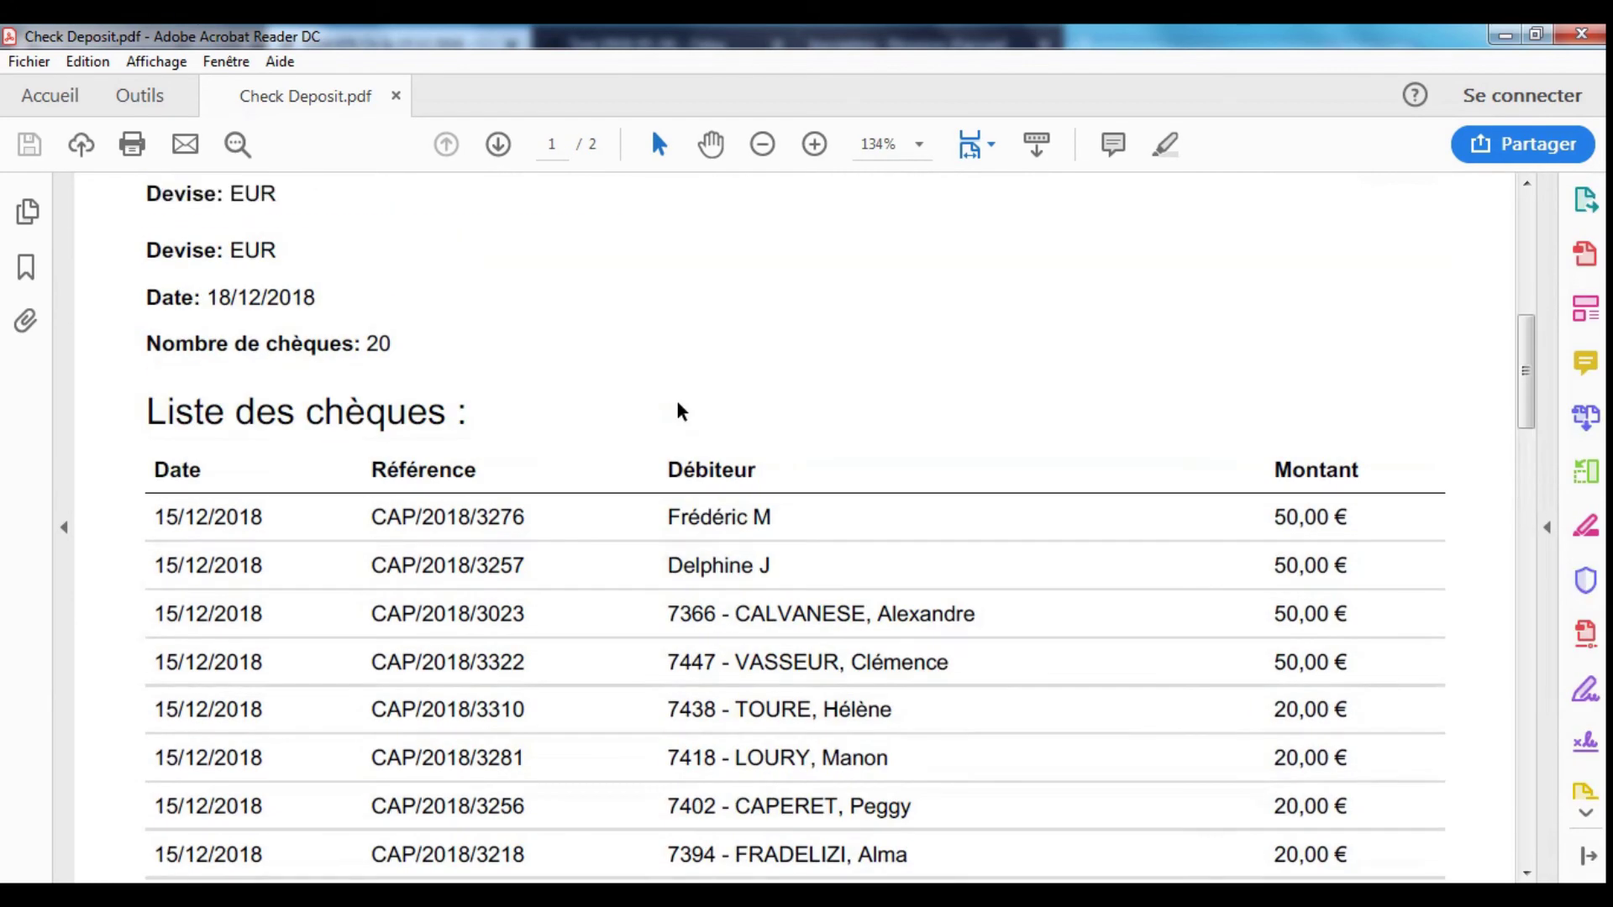
drag(672, 512, 806, 565)
scroll(921, 537, down, 10)
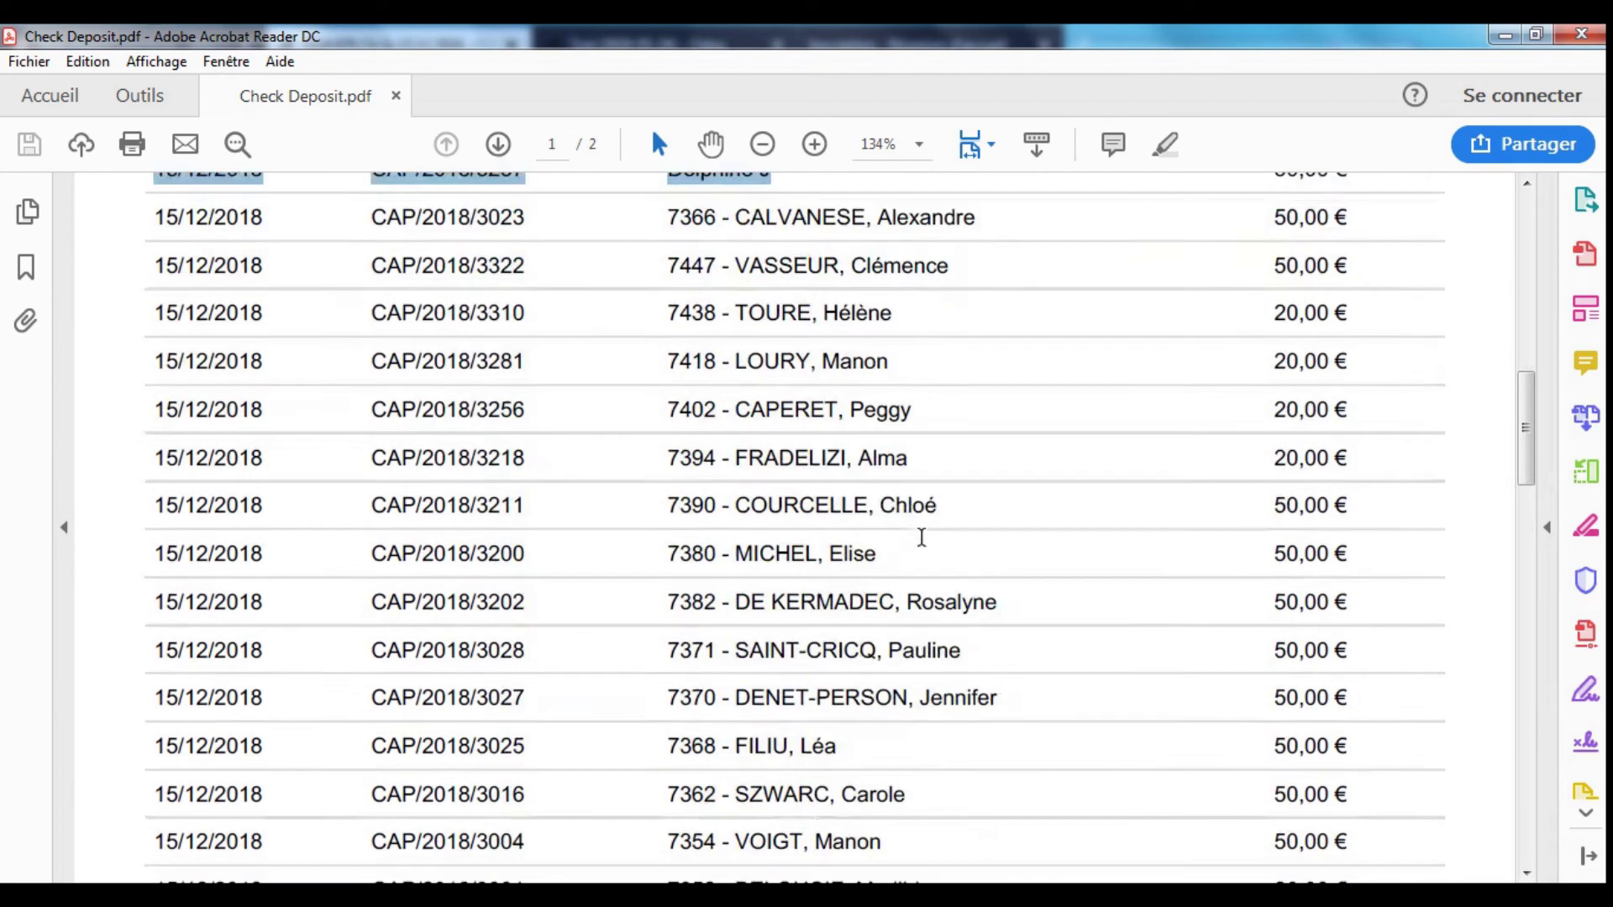
scroll(924, 546, down, 5)
drag(828, 437, 939, 557)
triple_click(1286, 521)
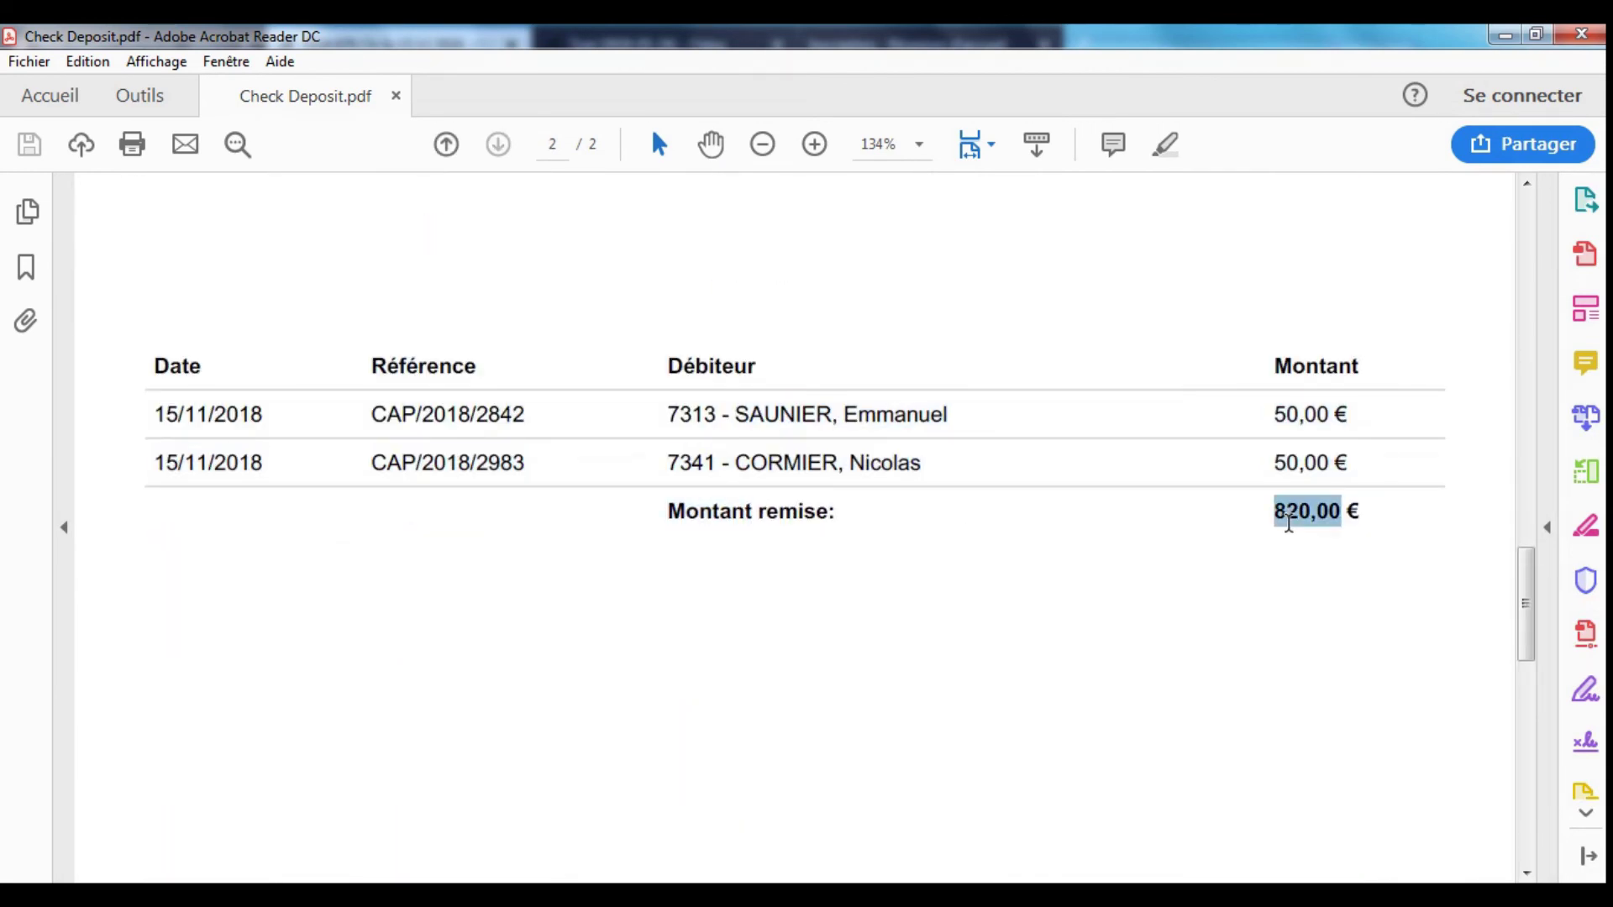
scroll(588, 532, up, 10)
scroll(588, 532, up, 10)
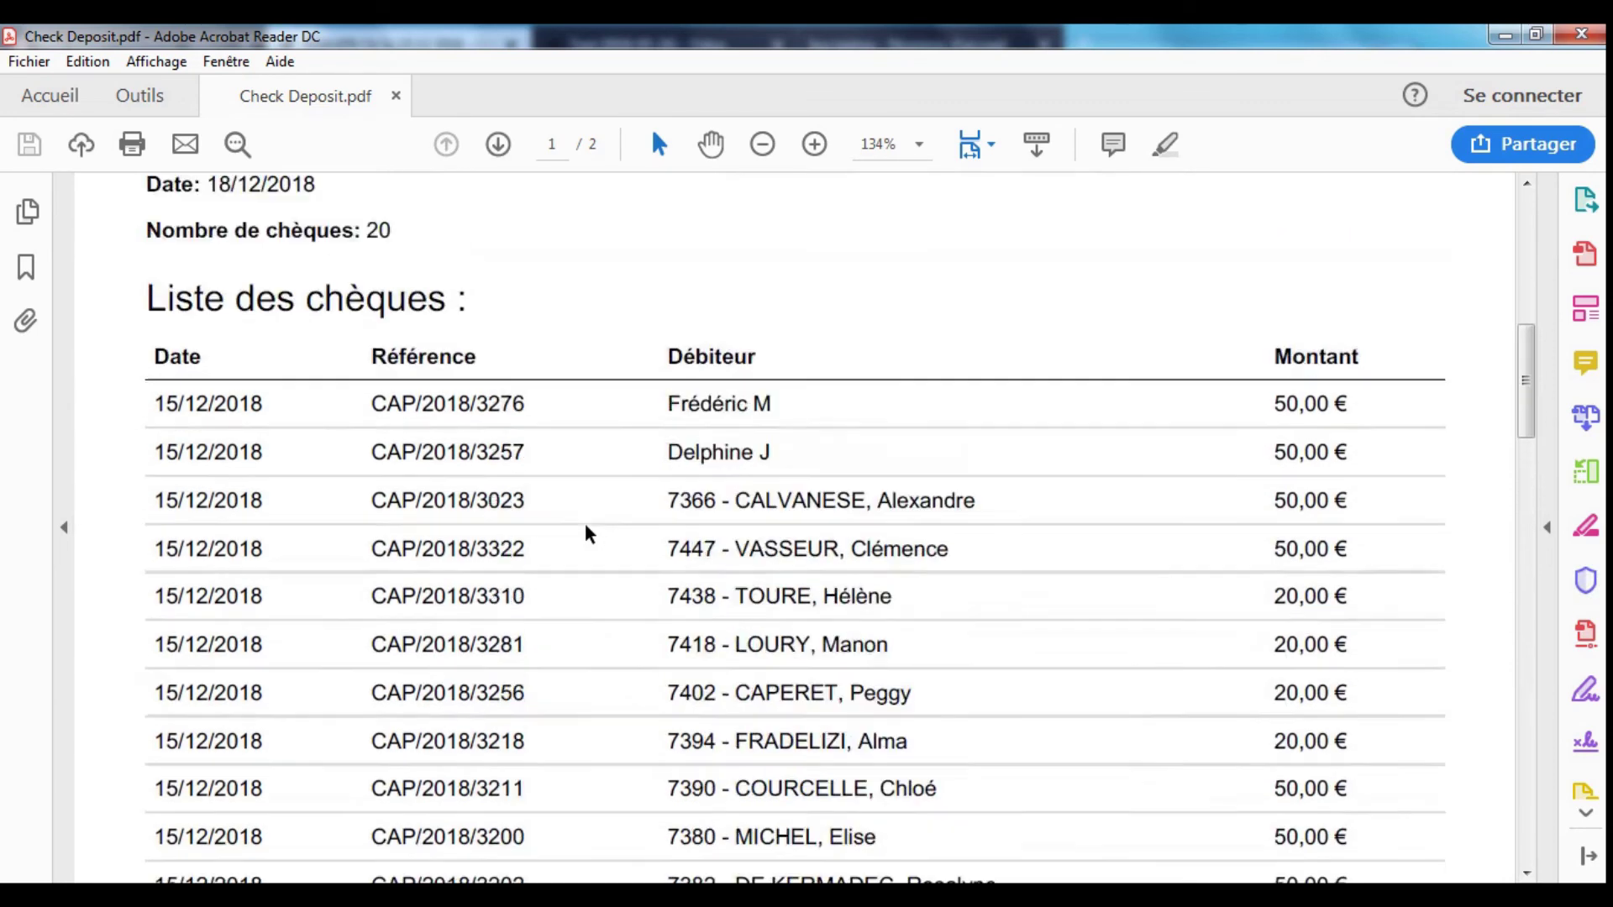
click(1584, 38)
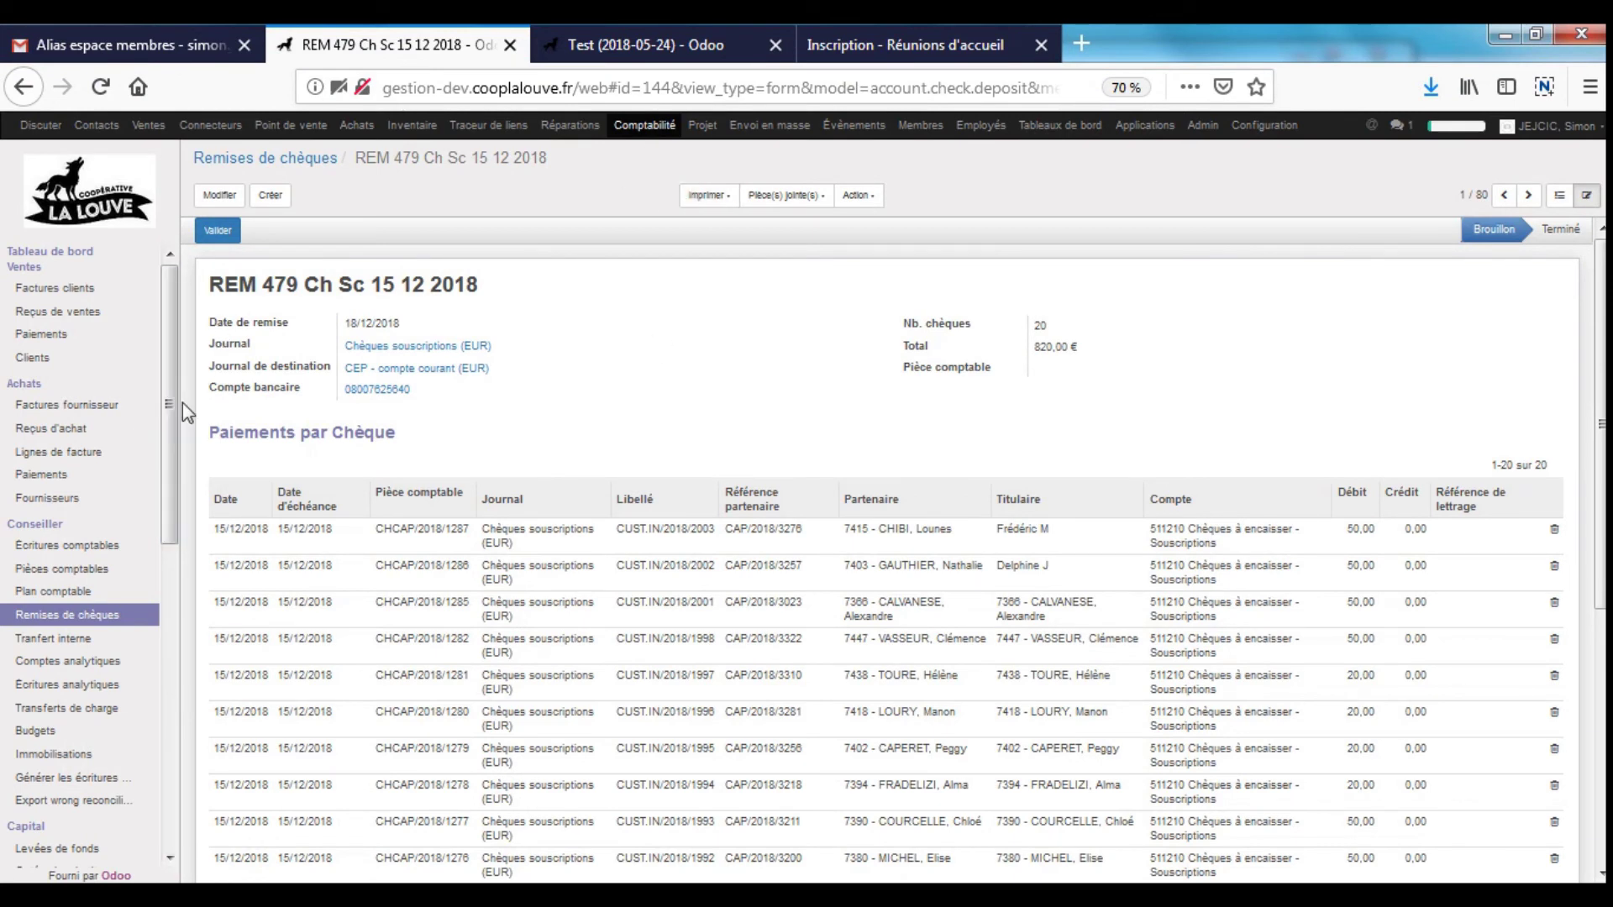
- Expand MIS Reporting and open the Title1 report style
drag(172, 404, 216, 789)
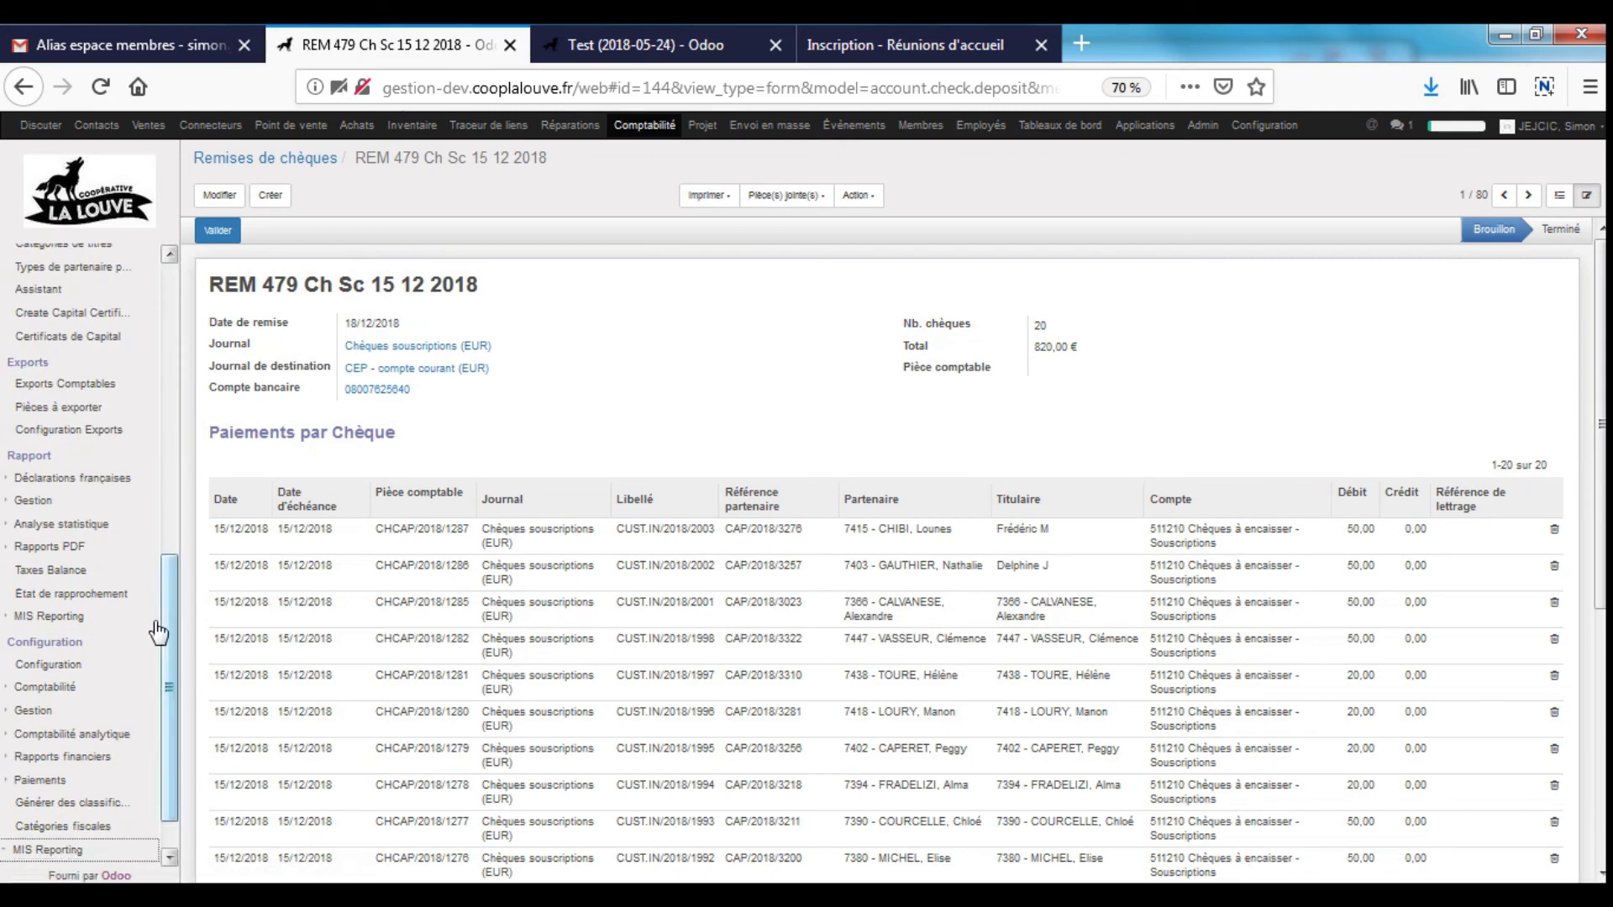
drag(163, 620, 183, 749)
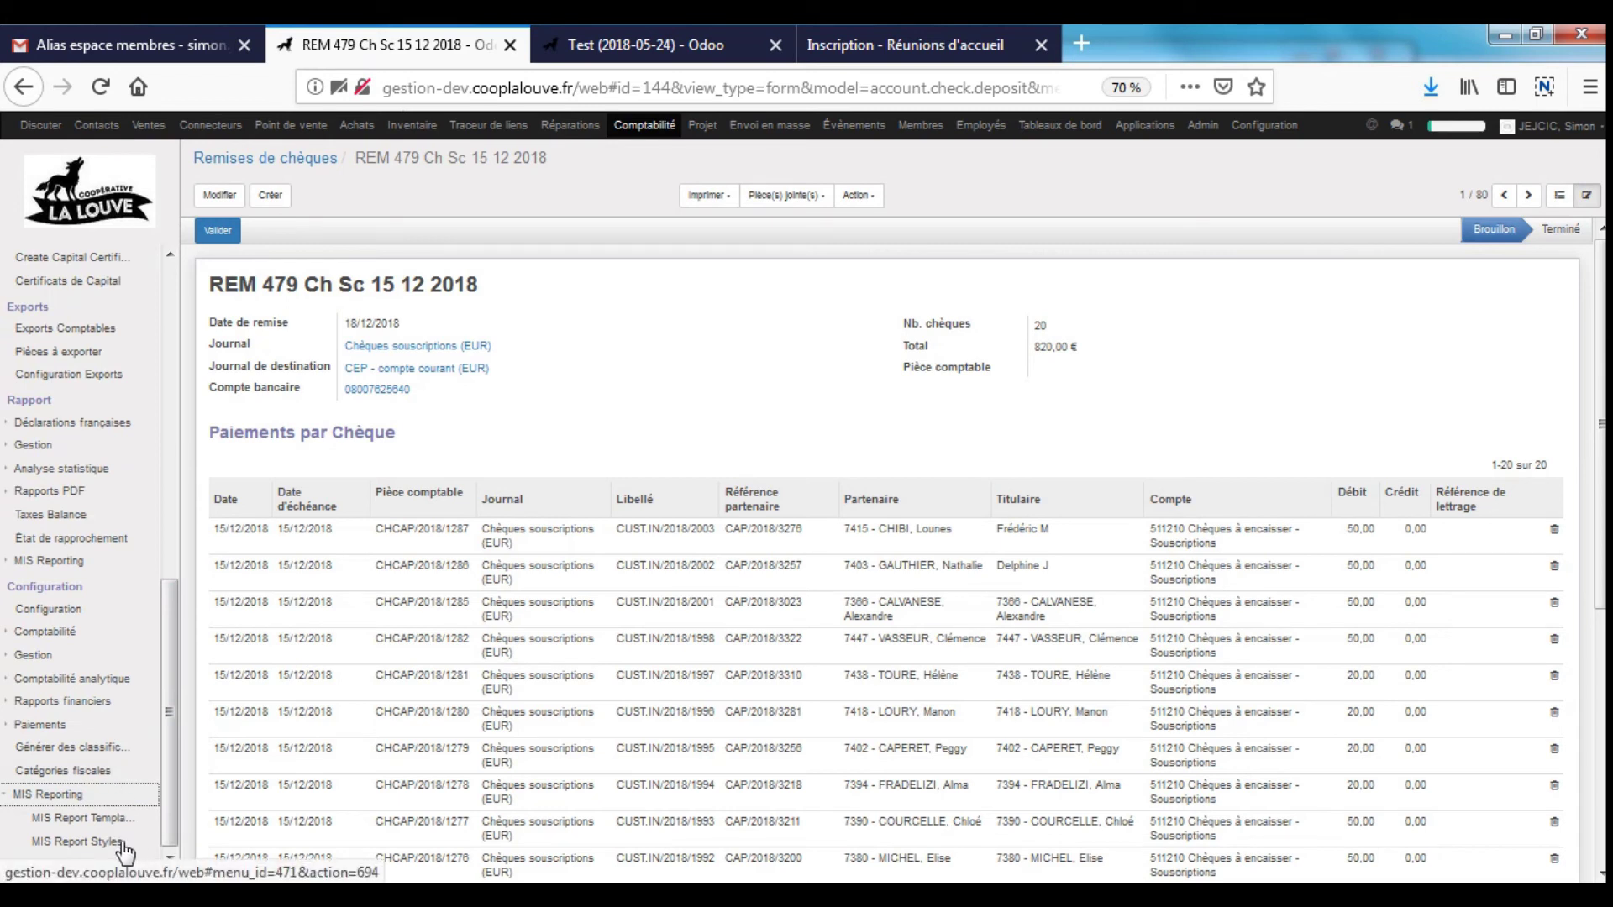
click(80, 571)
scroll(169, 794, down, 1)
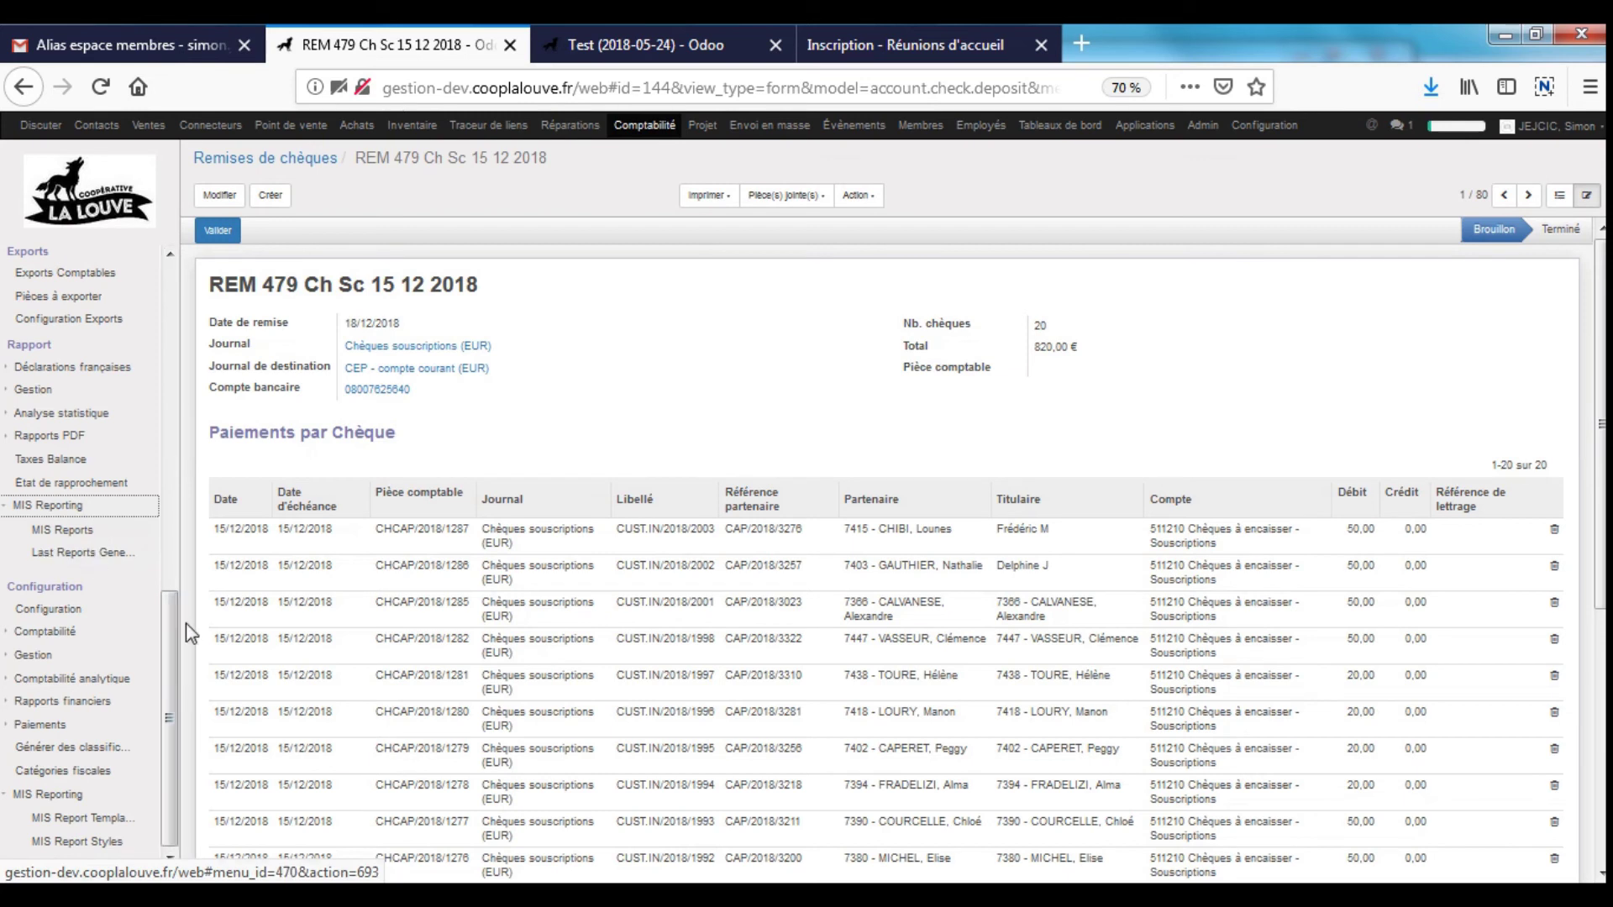
click(94, 841)
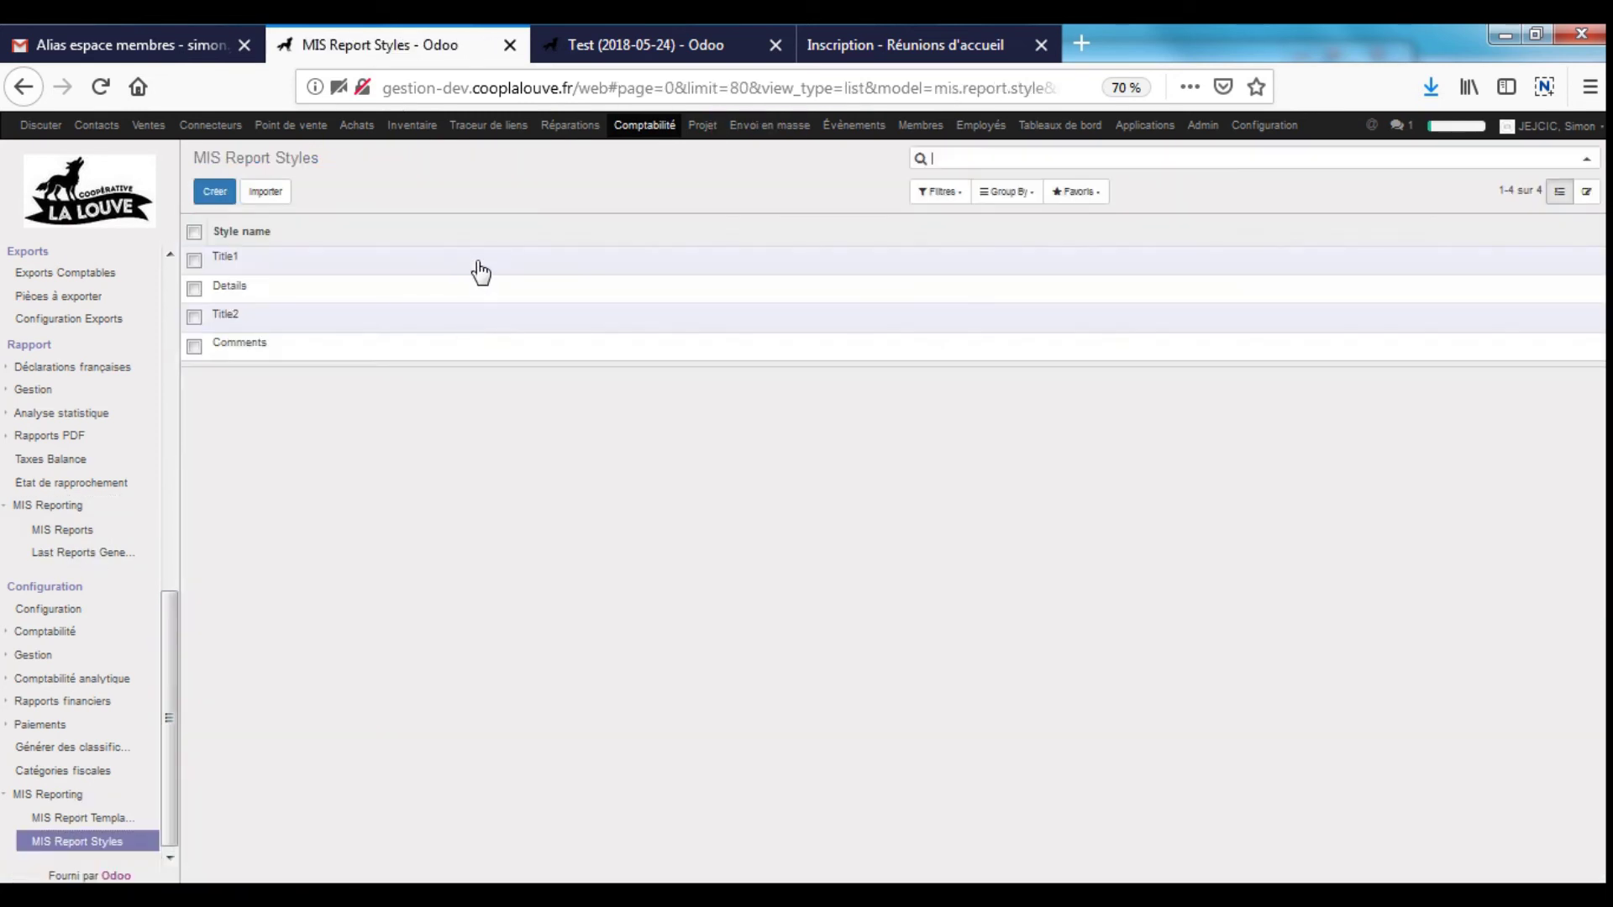
click(295, 270)
- Check Title1's text and background colour values, then go to MIS Report Templates
triple_click(1065, 520)
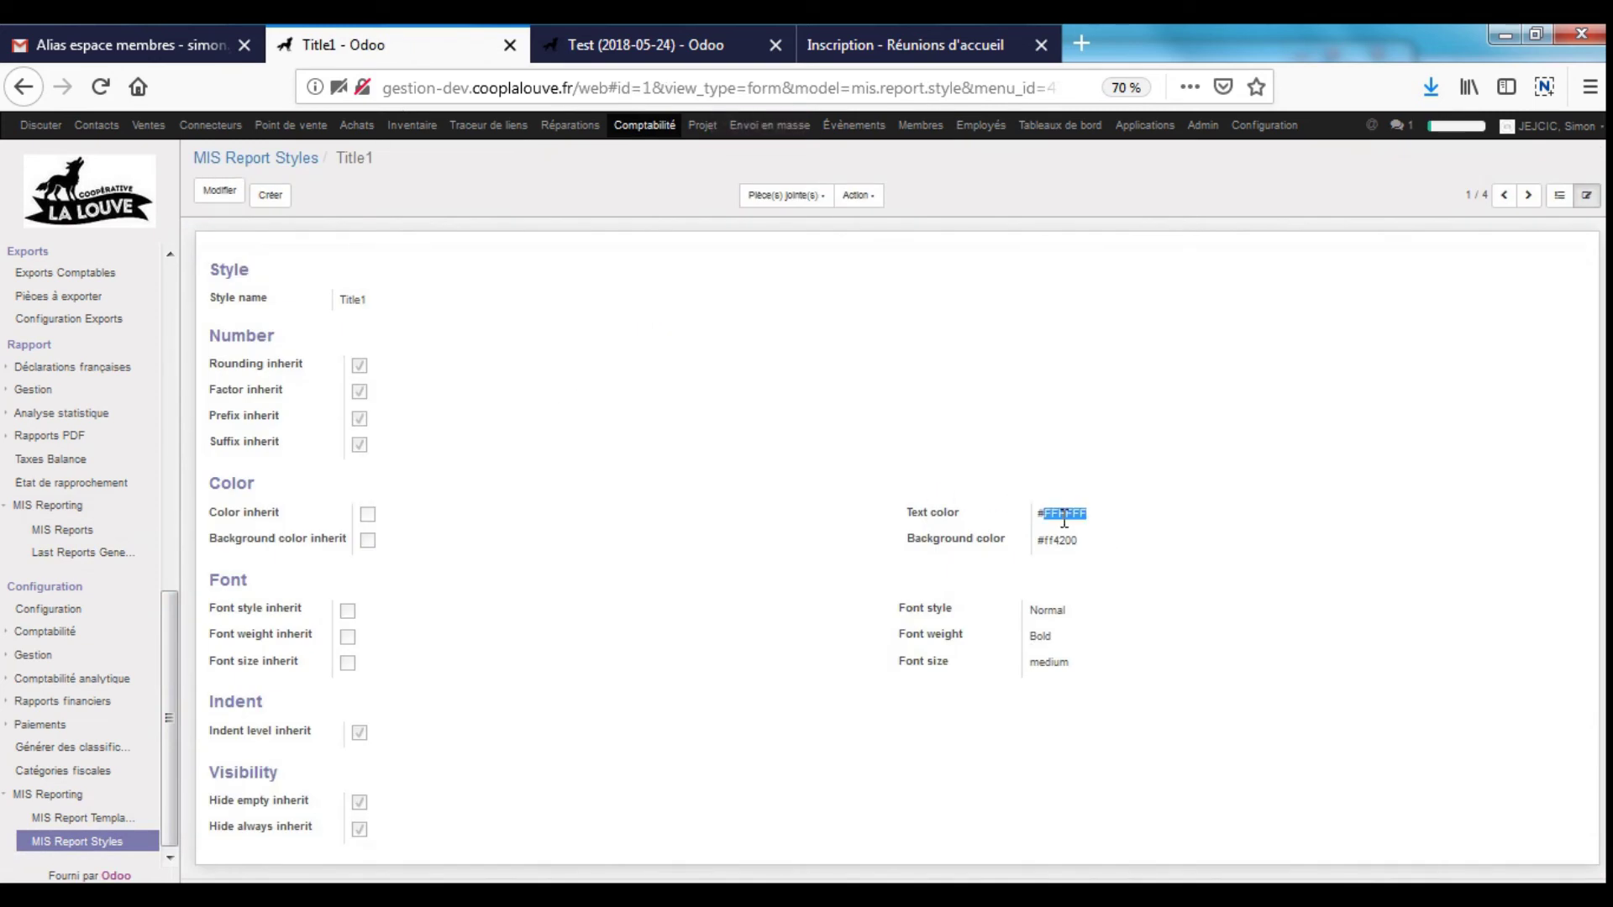
triple_click(1063, 544)
click(1049, 607)
click(95, 818)
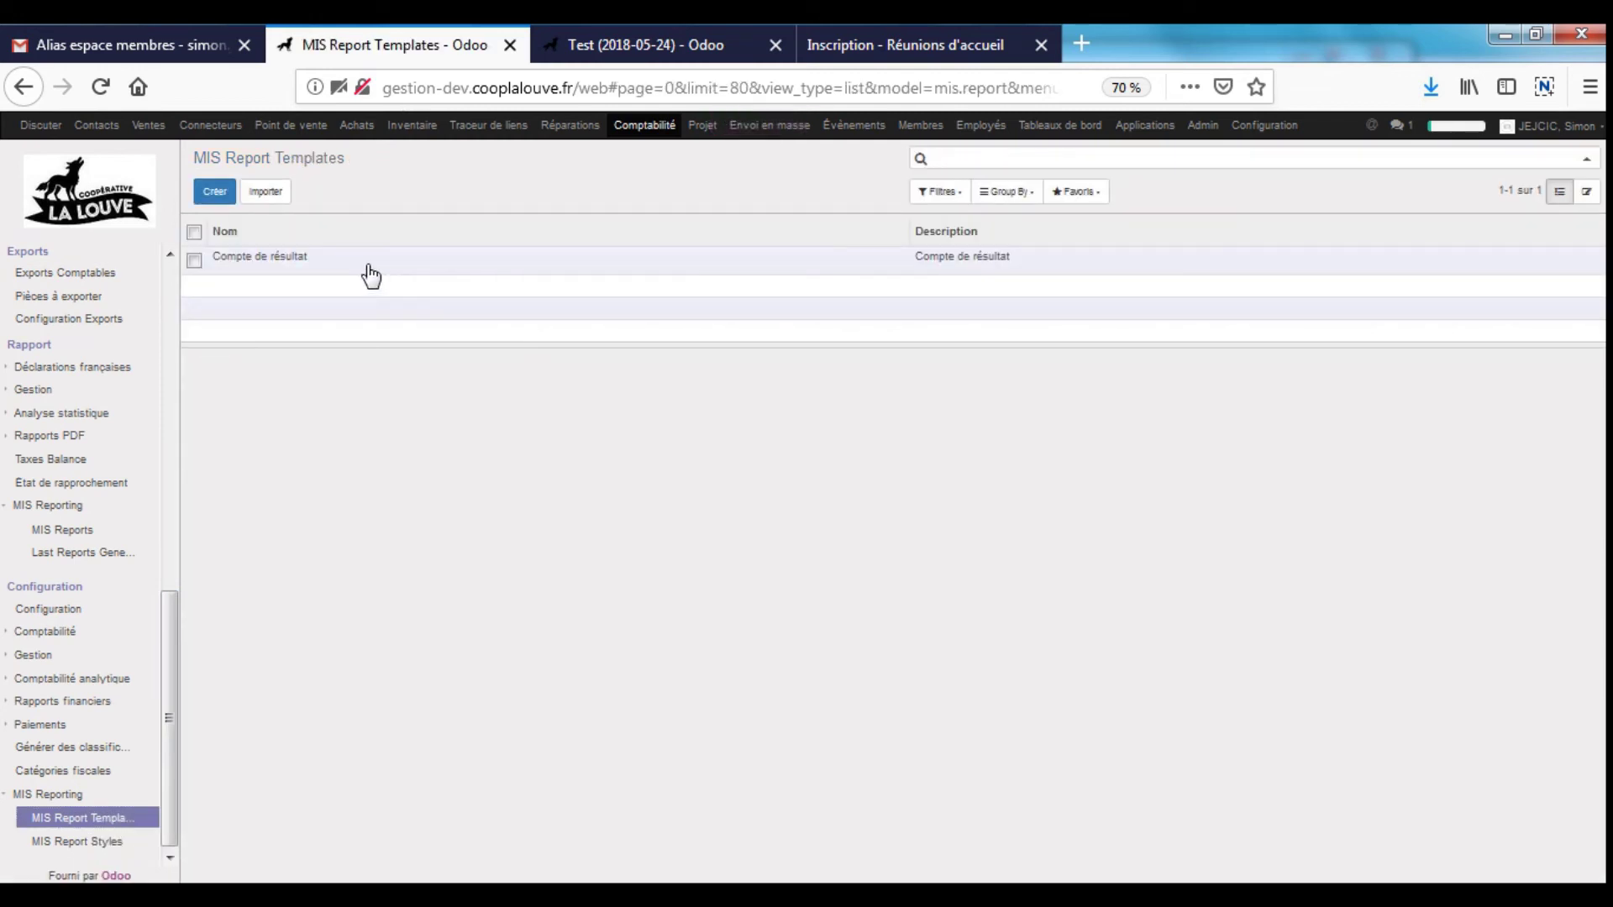
- Open the Compte de résultat template, scroll through its 32 KPIs, and enter edit mode
click(309, 260)
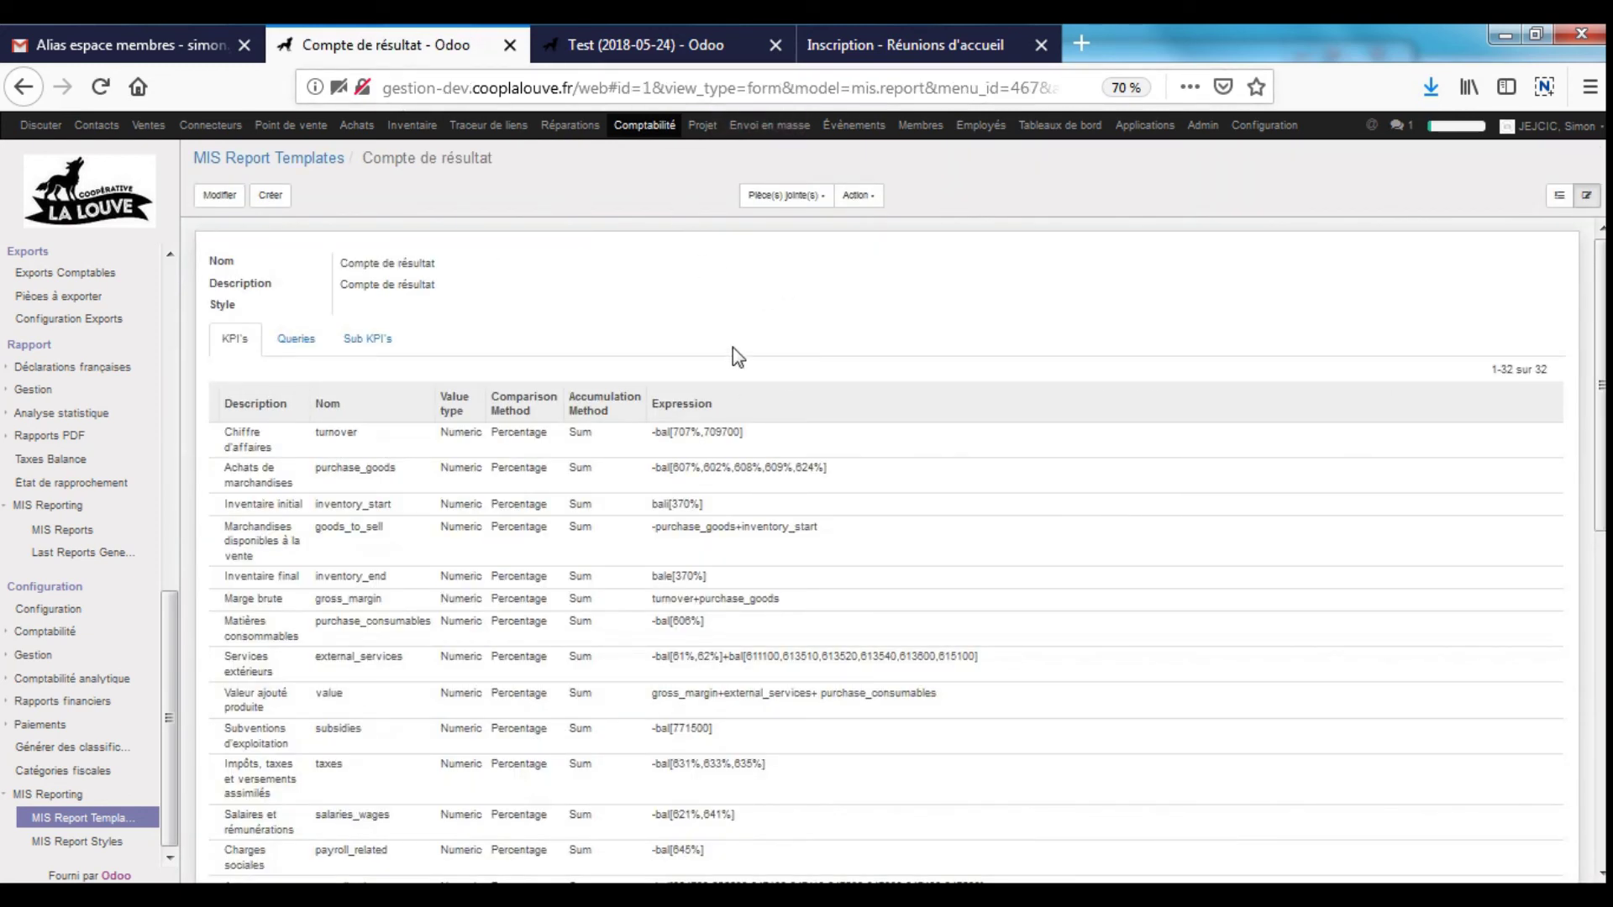
scroll(738, 361, down, 6)
scroll(738, 362, up, 6)
scroll(612, 587, down, 5)
scroll(533, 554, up, 5)
click(219, 194)
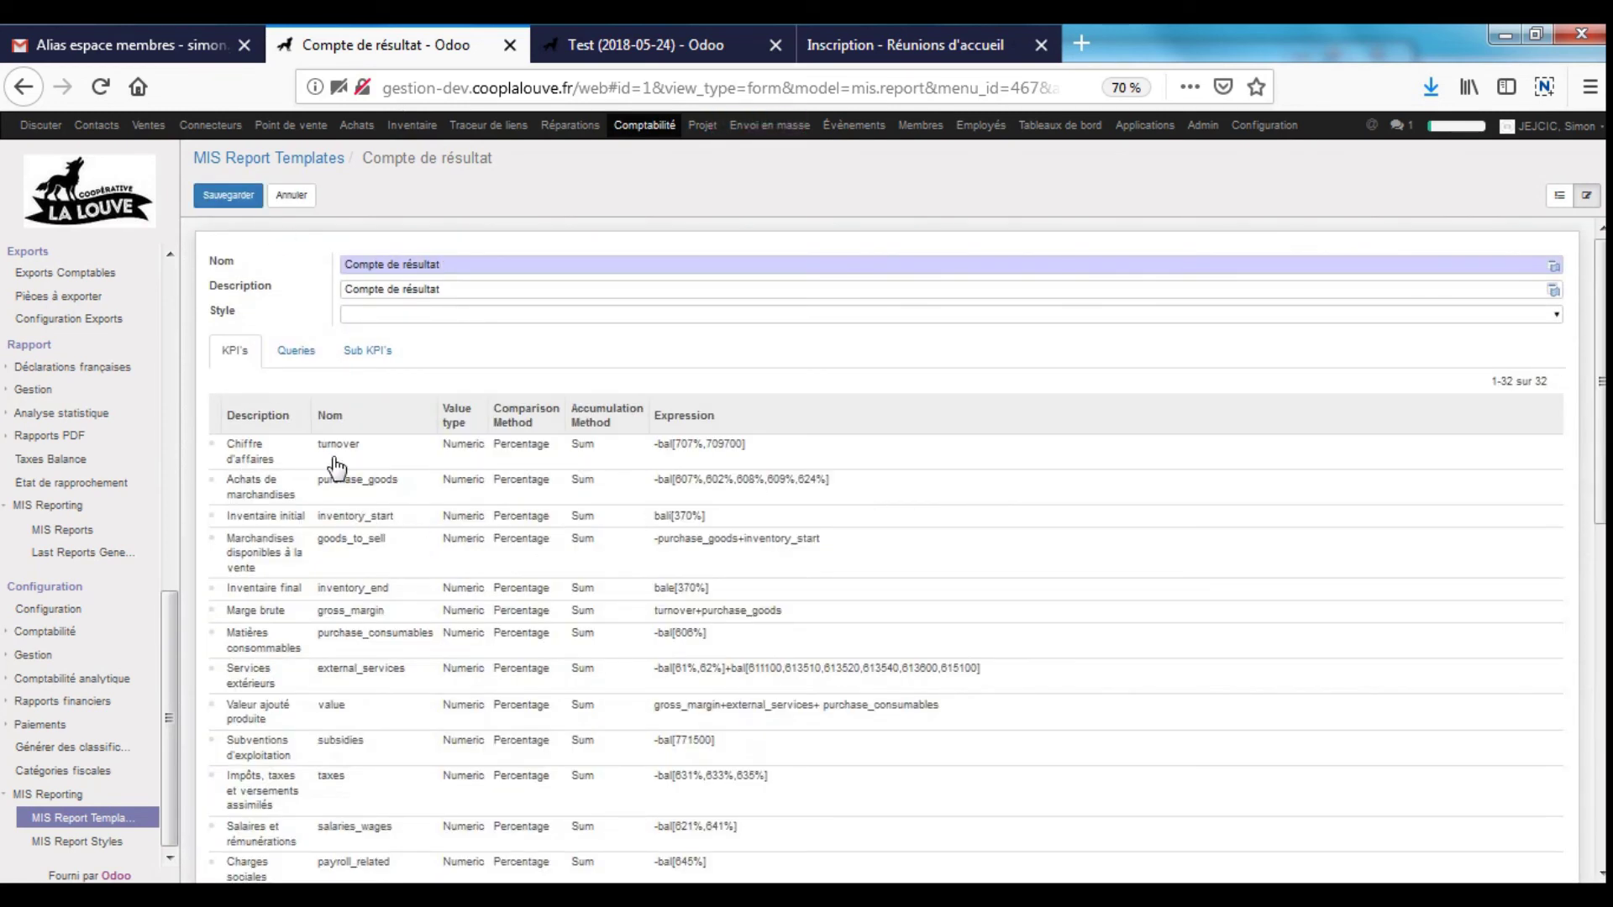
- Inspect the Chiffre d'affaires KPI (name turnover, style Title1, balance expression) and close it unchanged
click(239, 454)
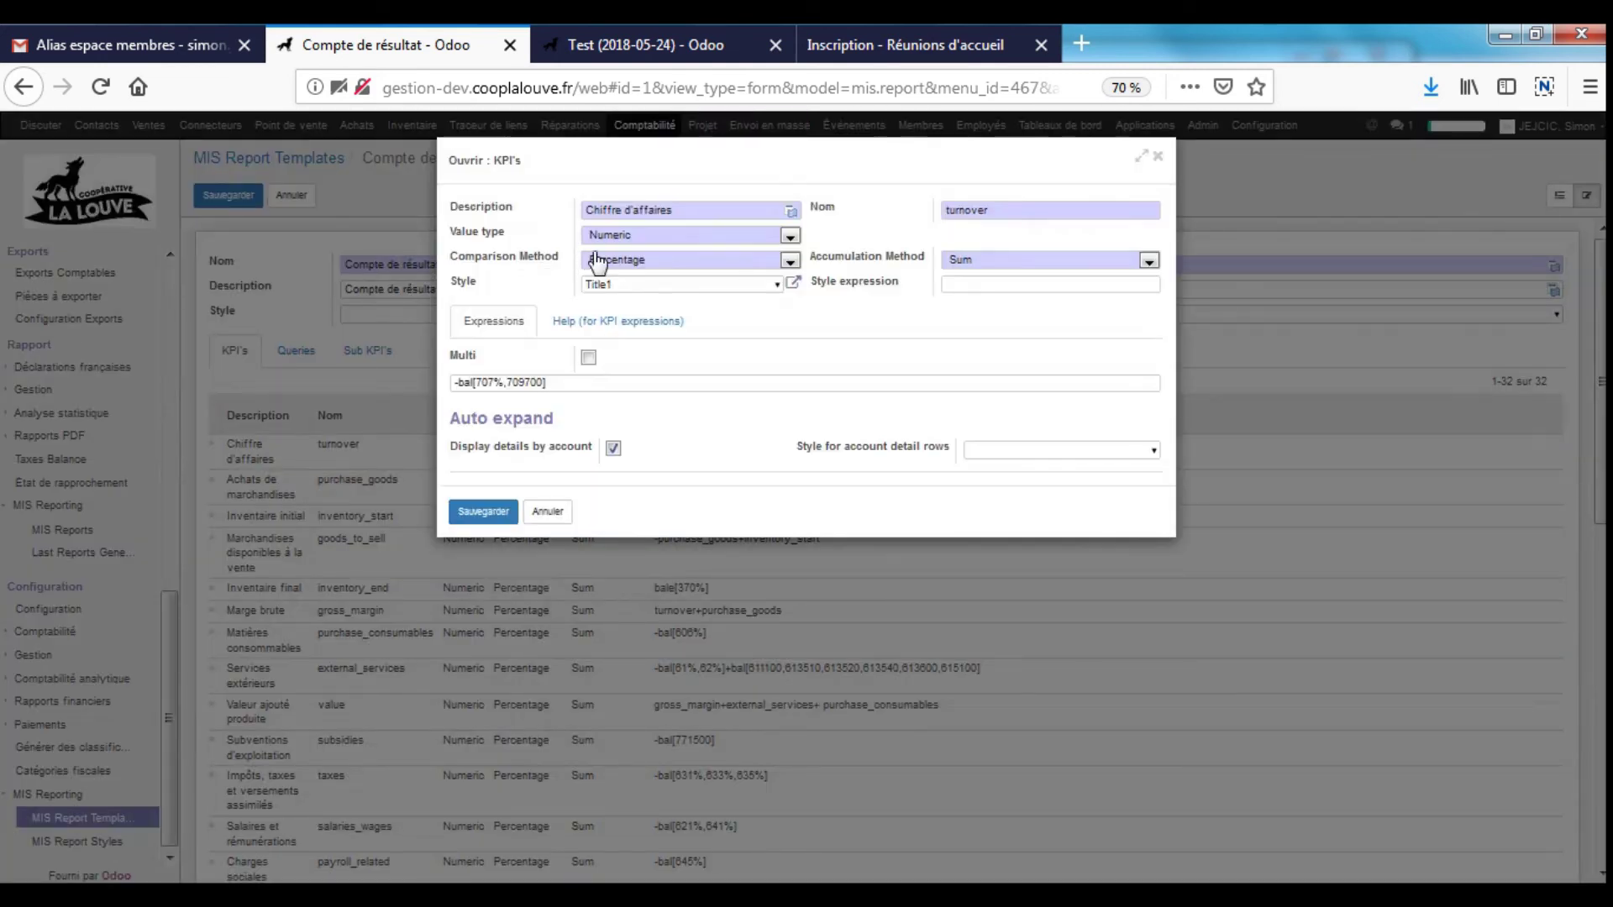
triple_click(691, 208)
triple_click(1033, 209)
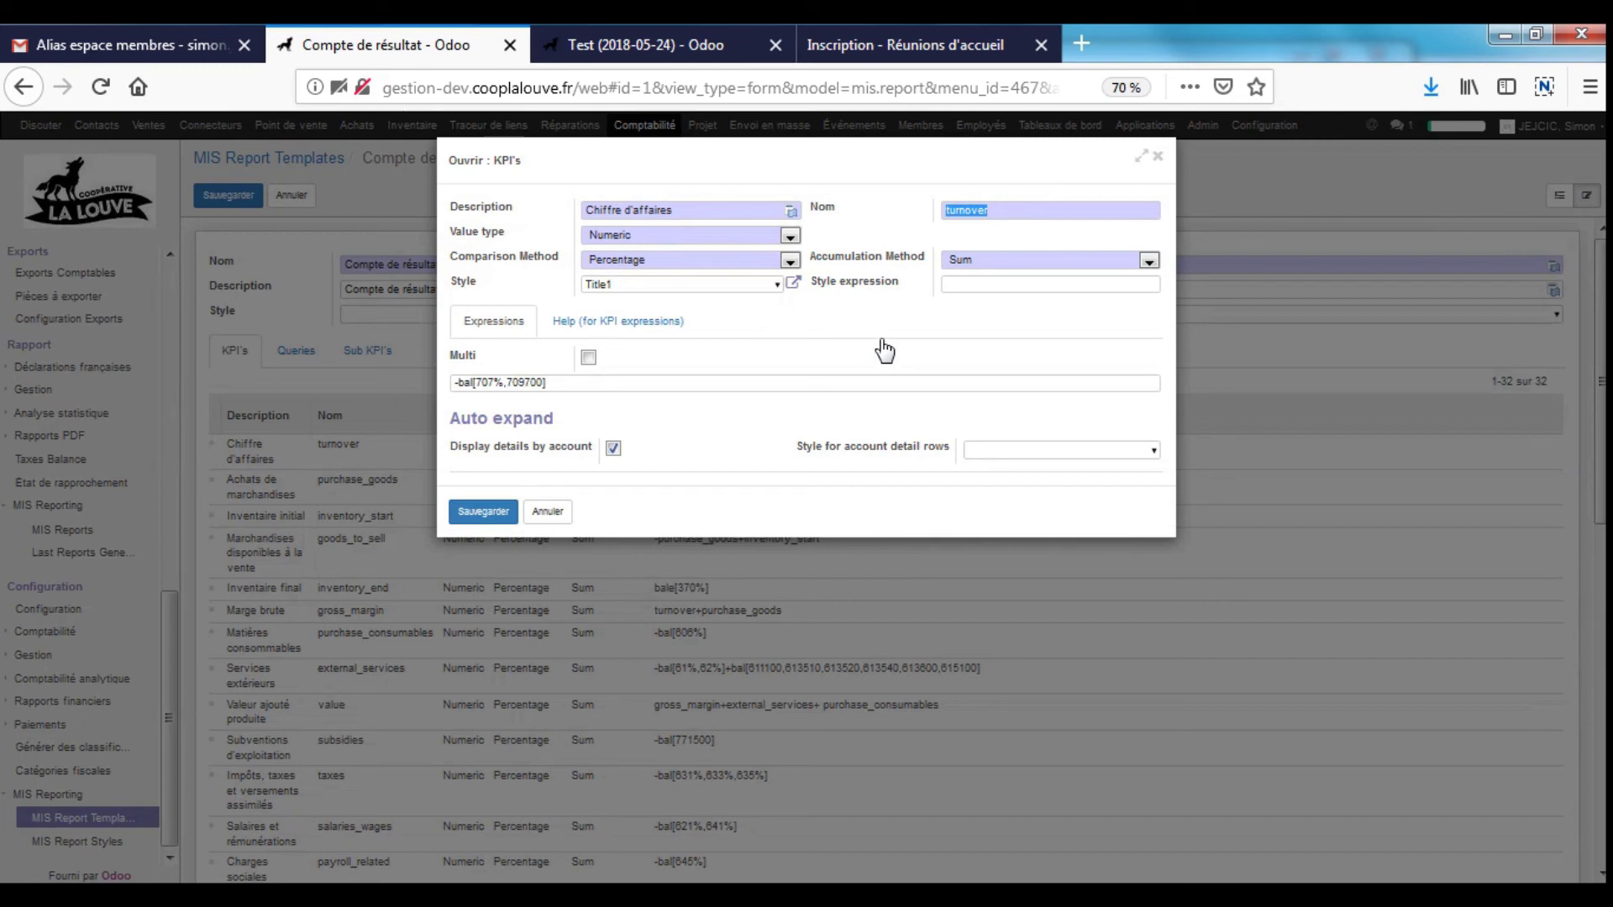
triple_click(609, 286)
triple_click(580, 384)
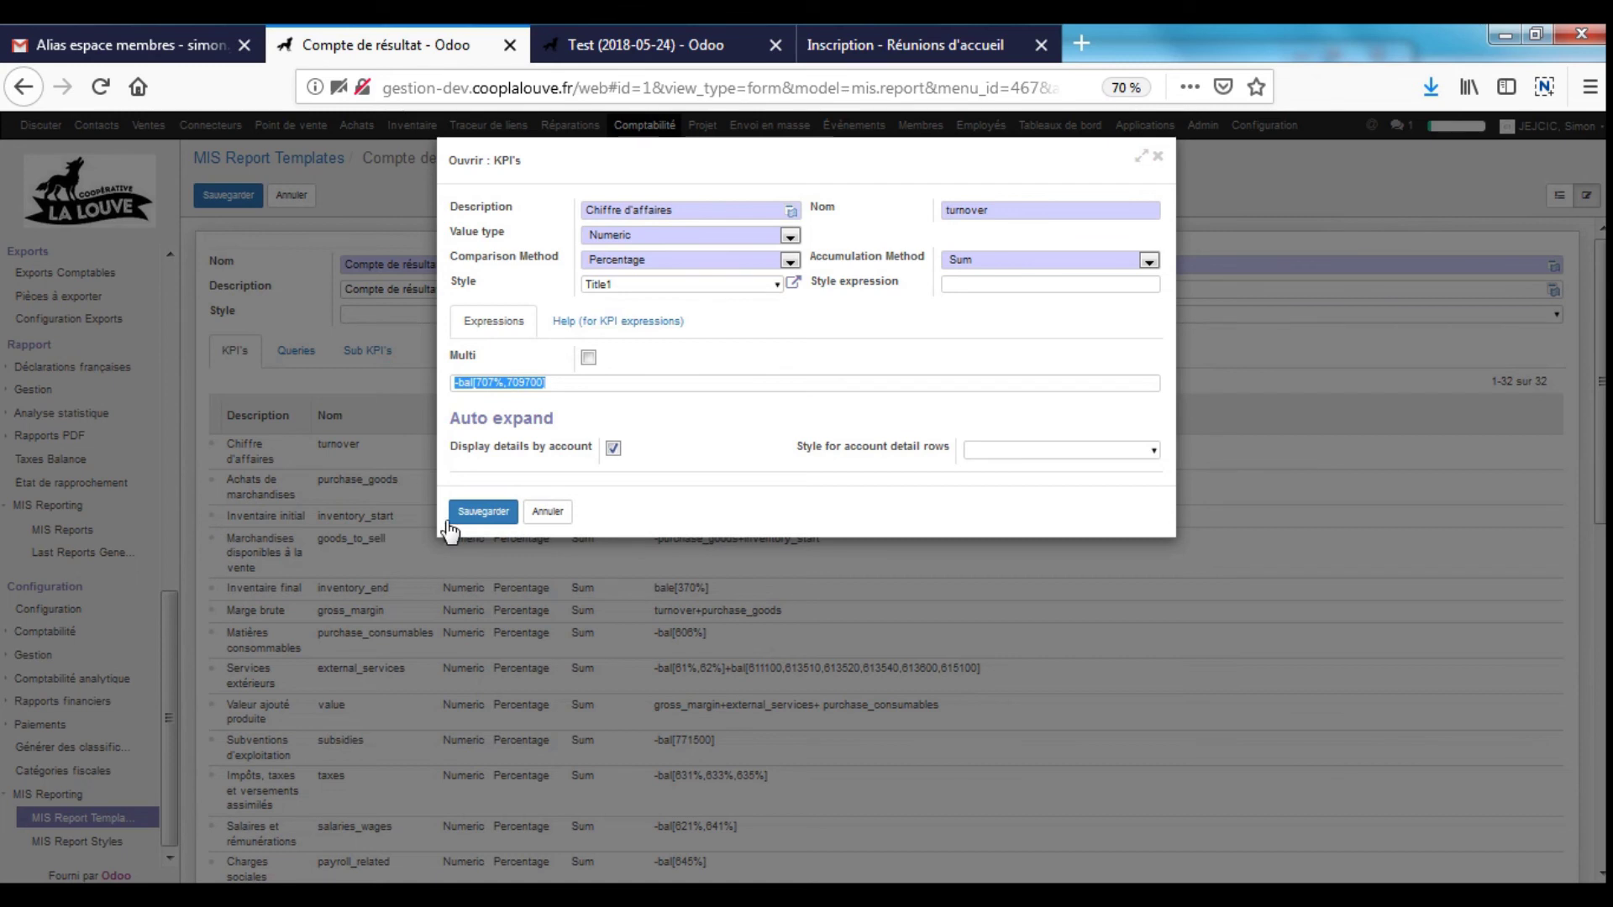
click(465, 388)
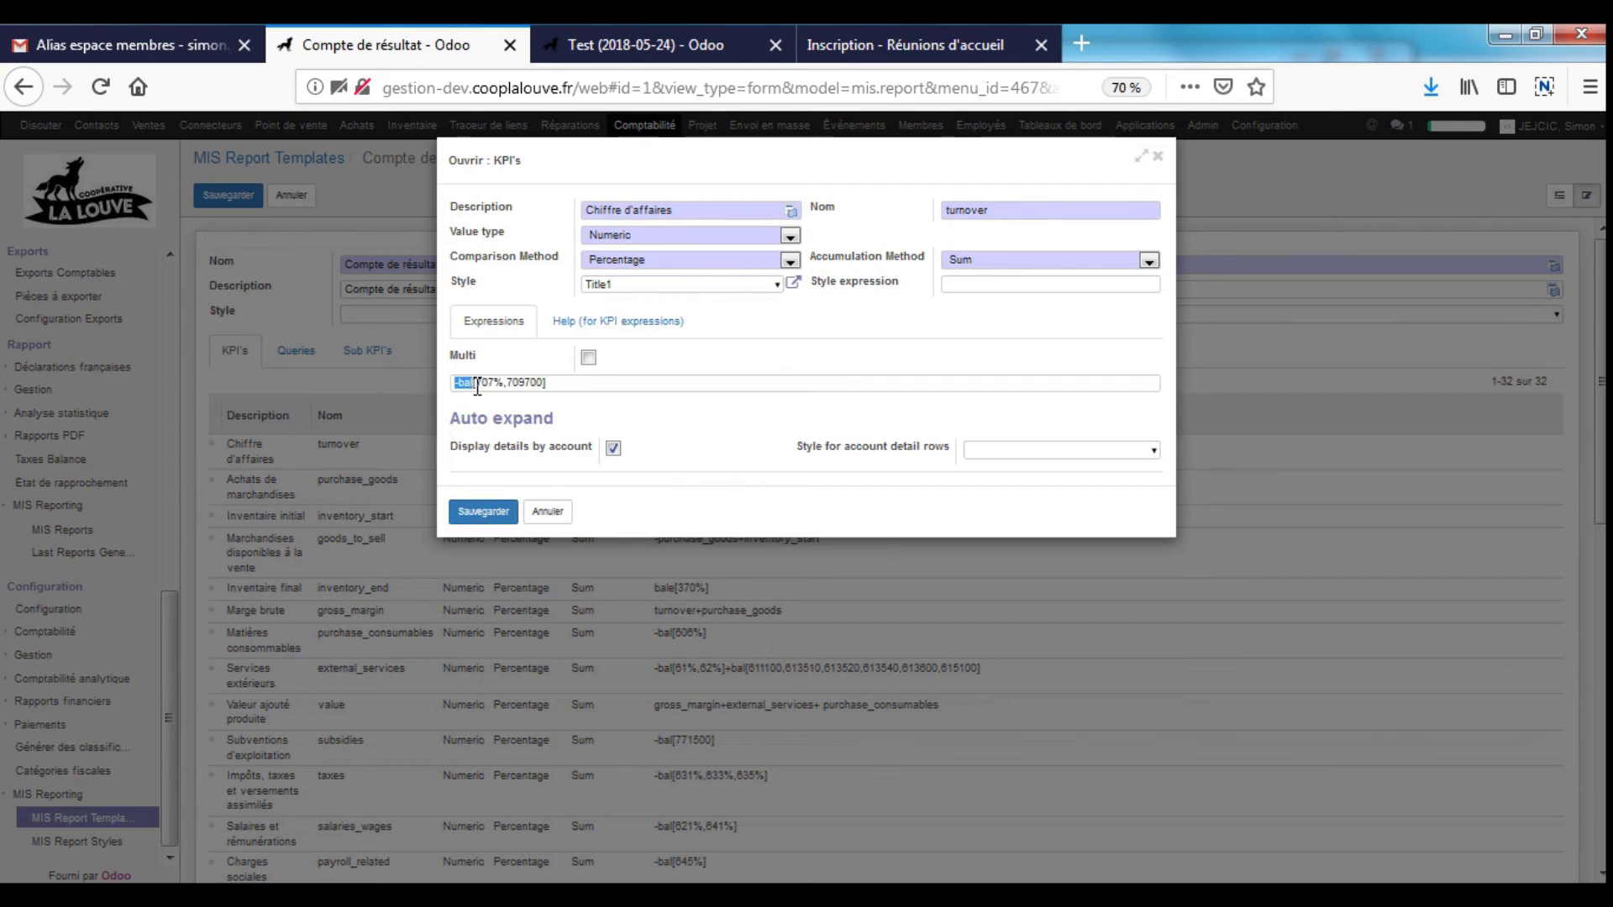
click(503, 384)
drag(475, 384, 551, 383)
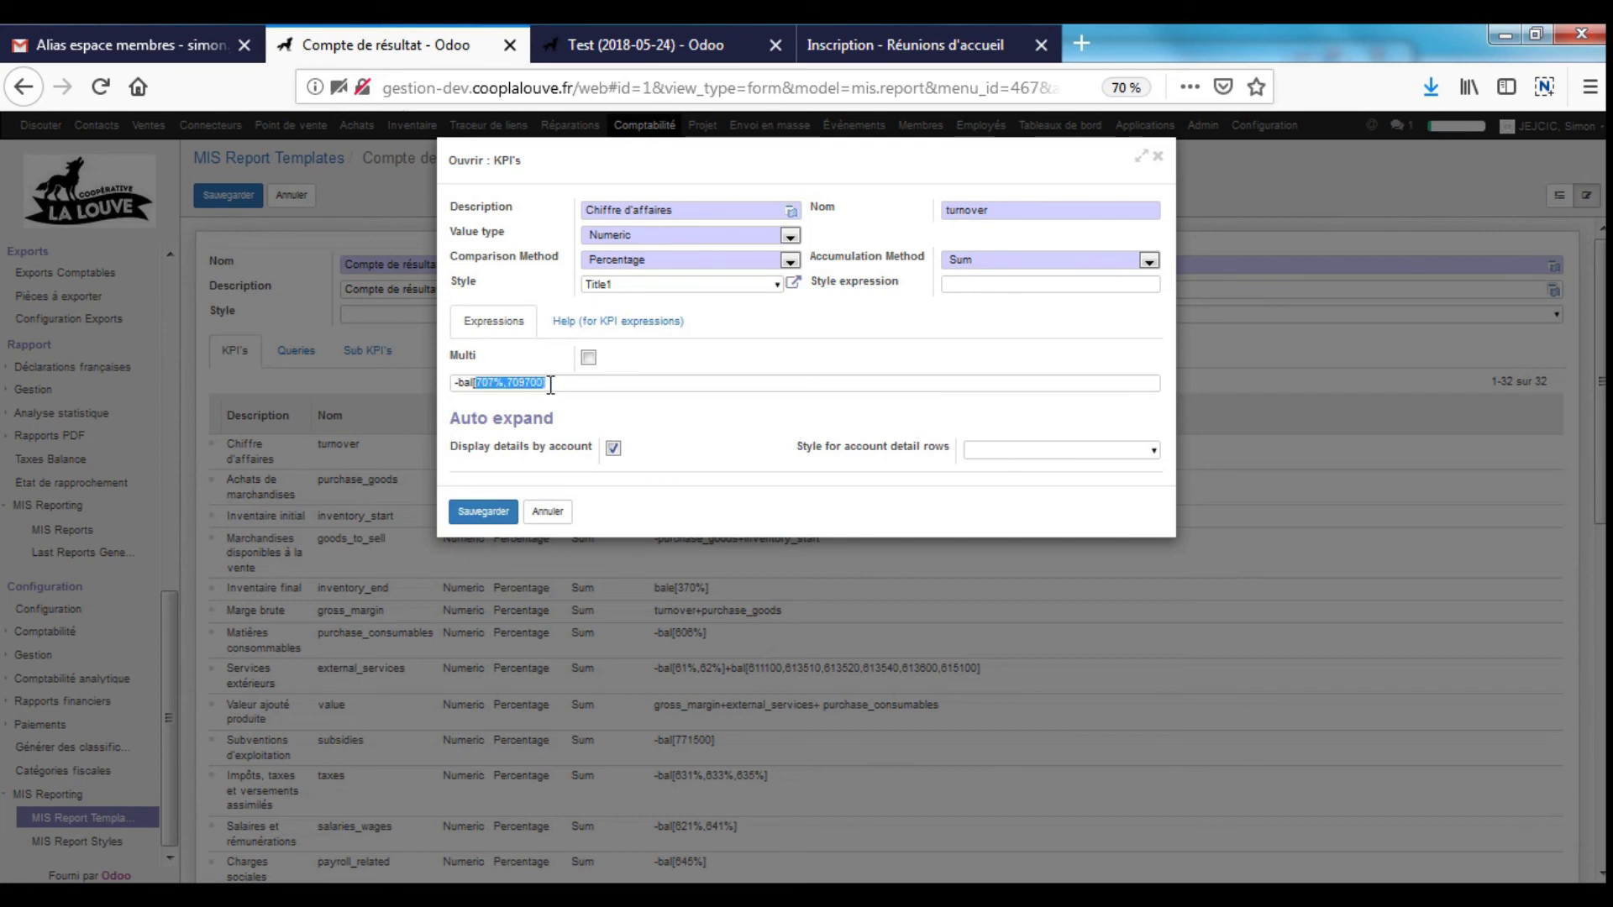
click(551, 384)
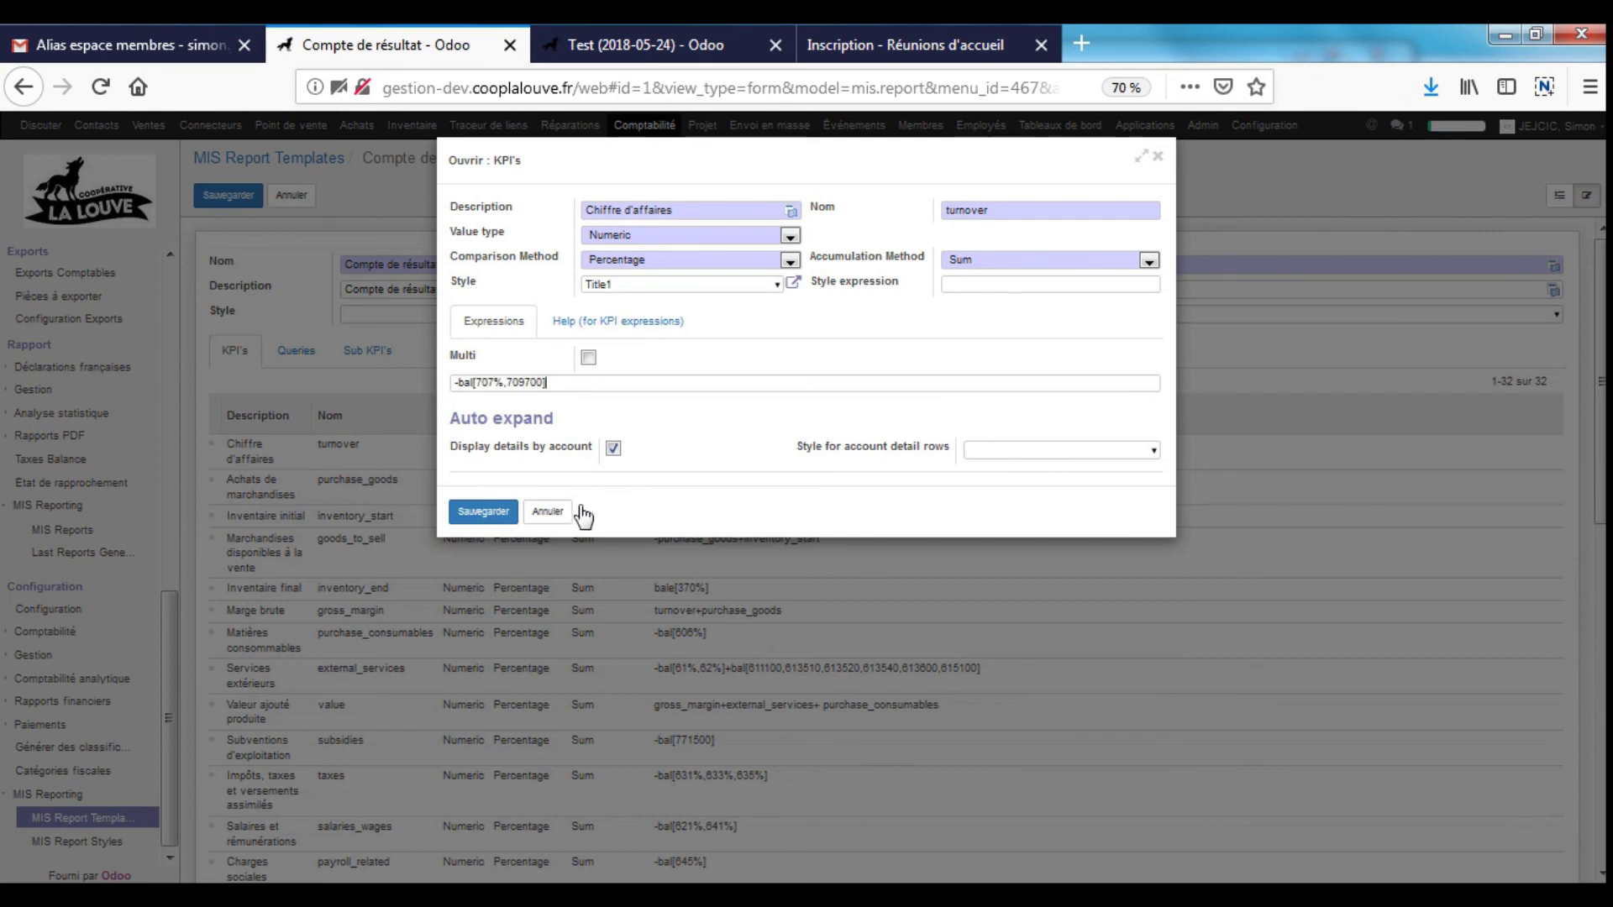
click(555, 512)
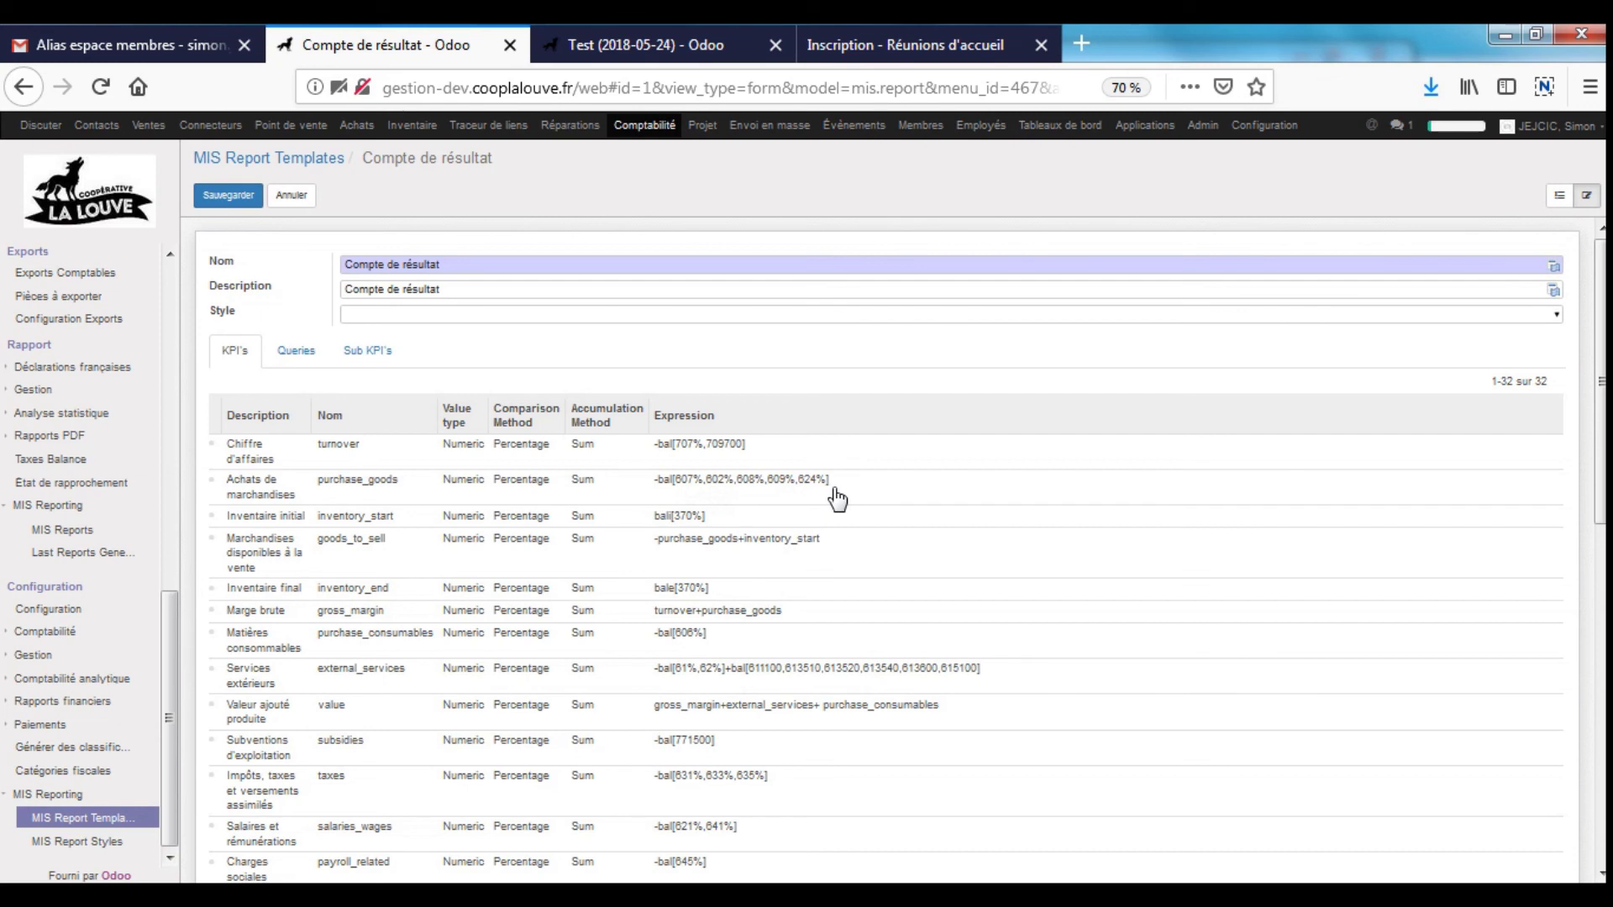
- Look at the goods_to_sell KPI, scroll to Résultat de l'exercice, and cancel template editing
scroll(837, 499, down, 2)
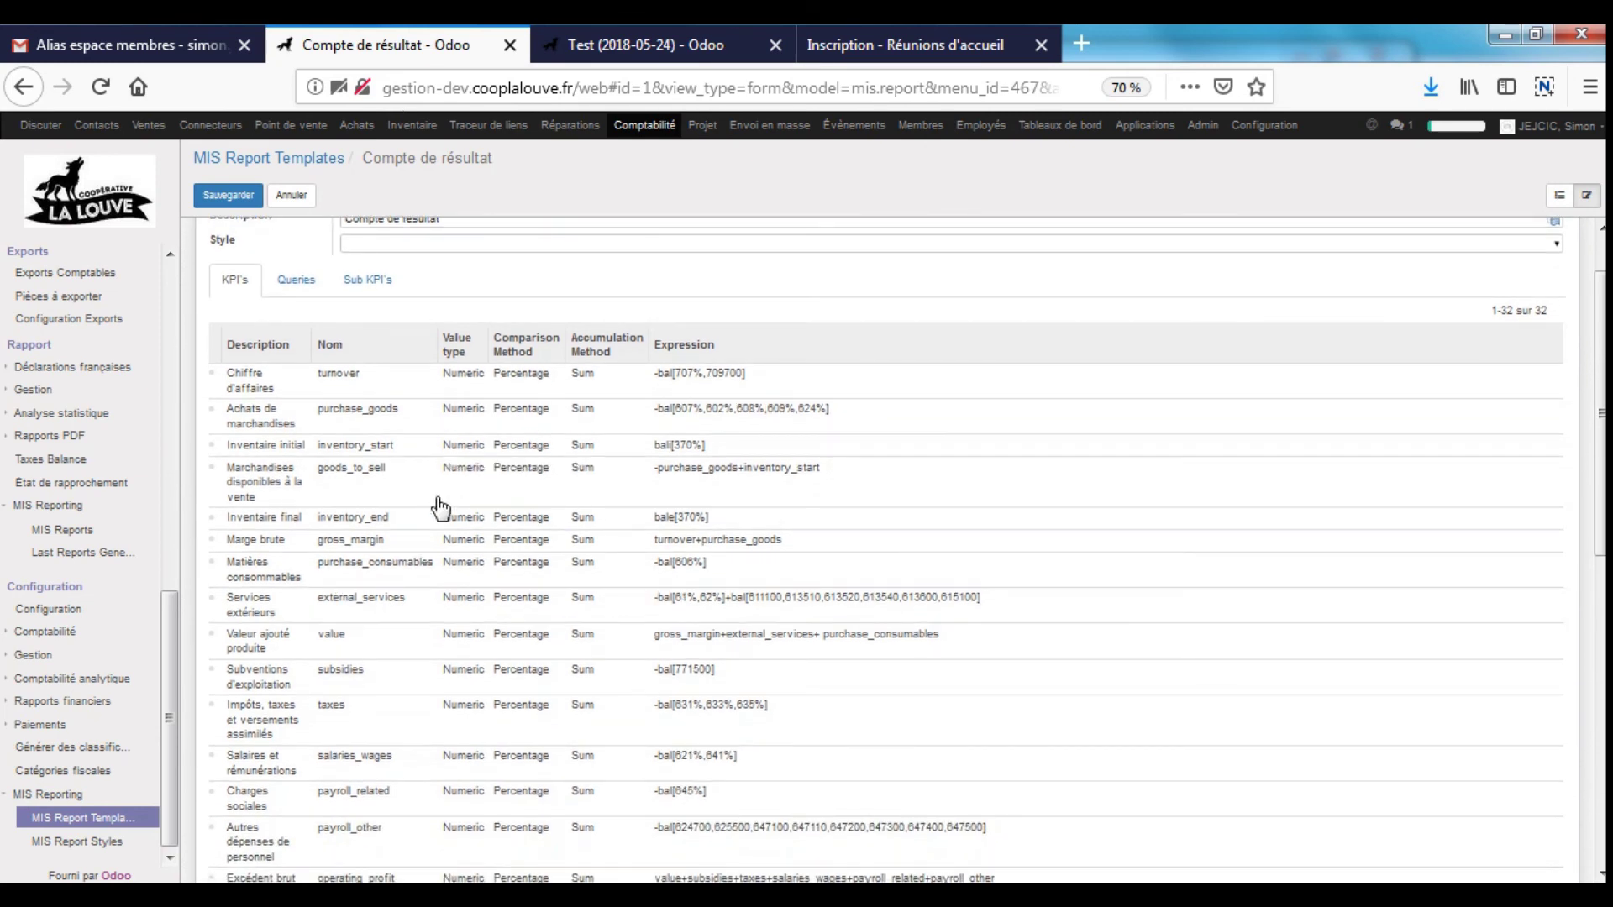
click(394, 499)
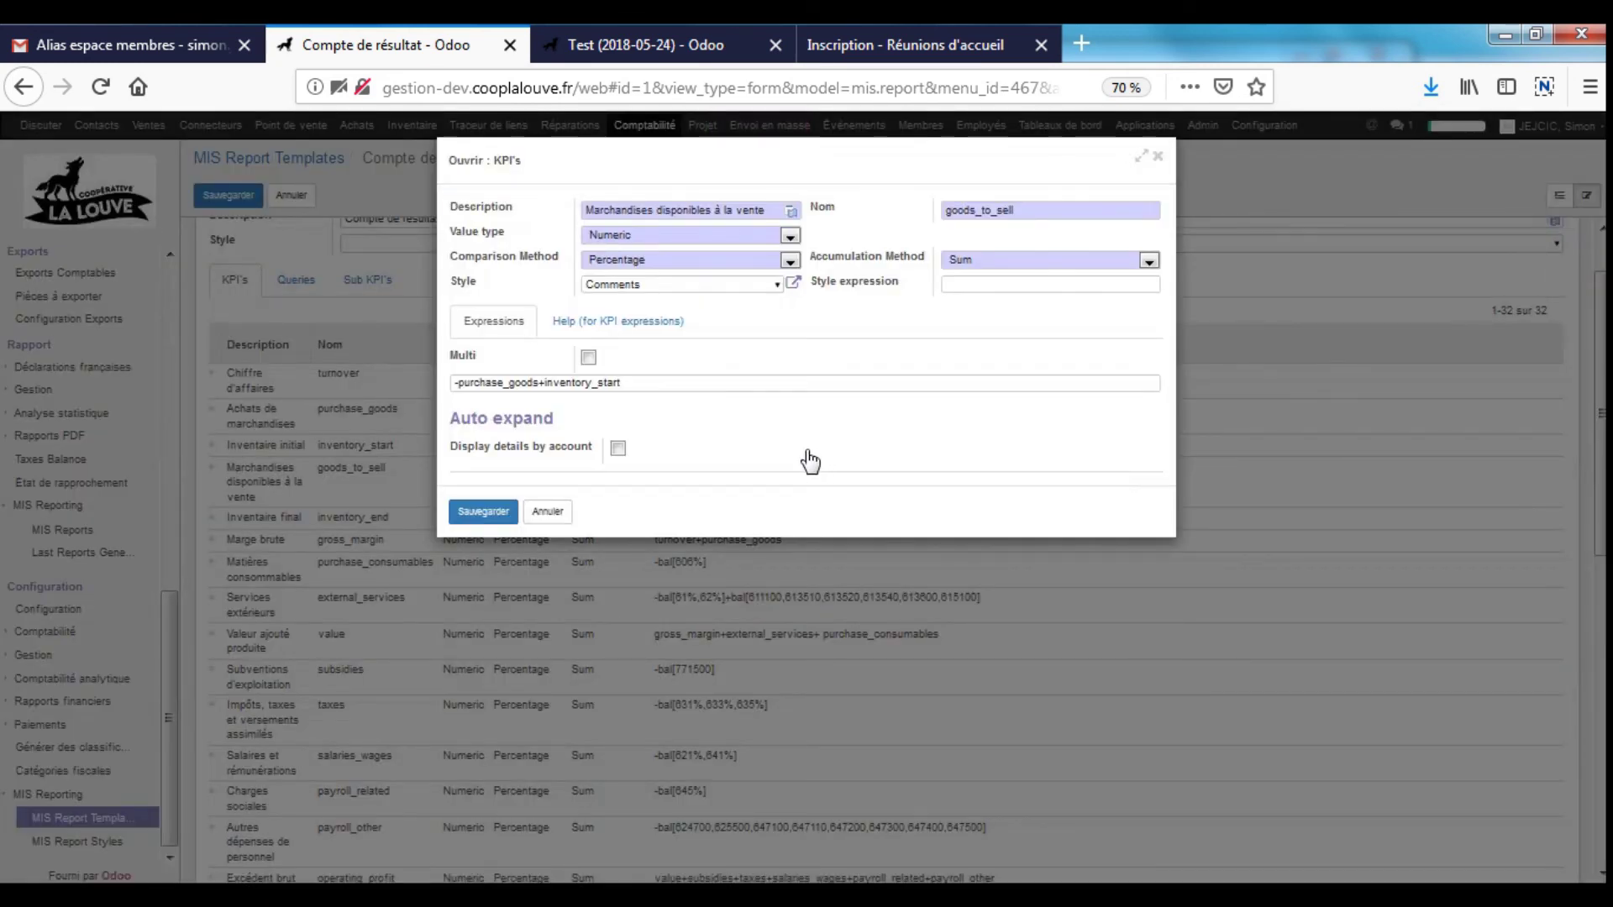
click(1158, 157)
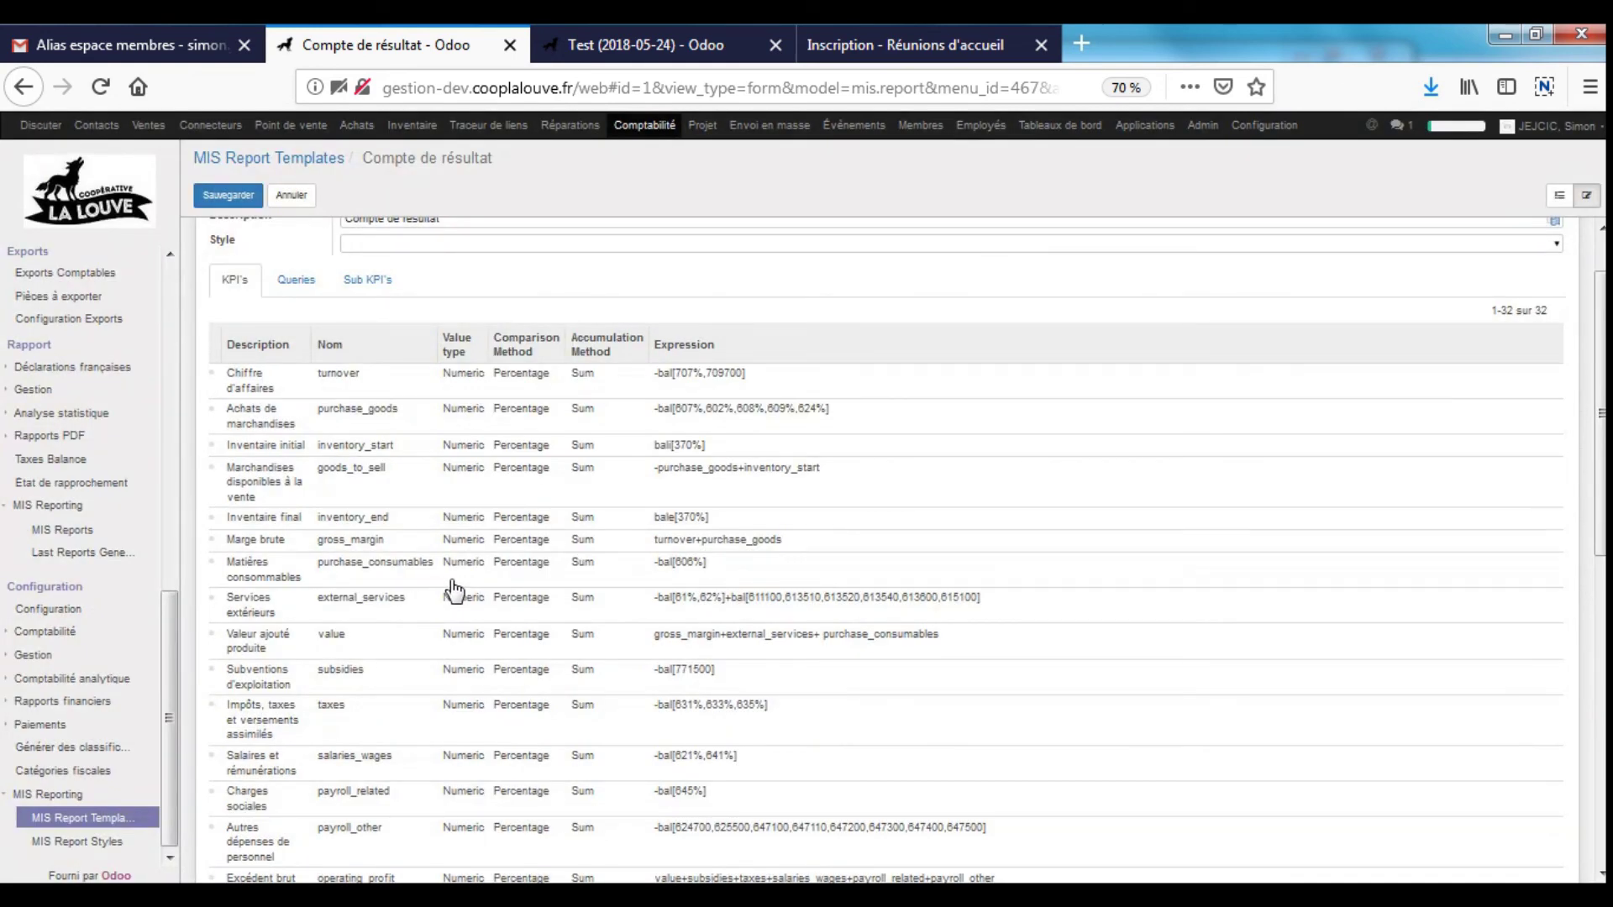
scroll(750, 614, down, 1)
scroll(750, 613, down, 3)
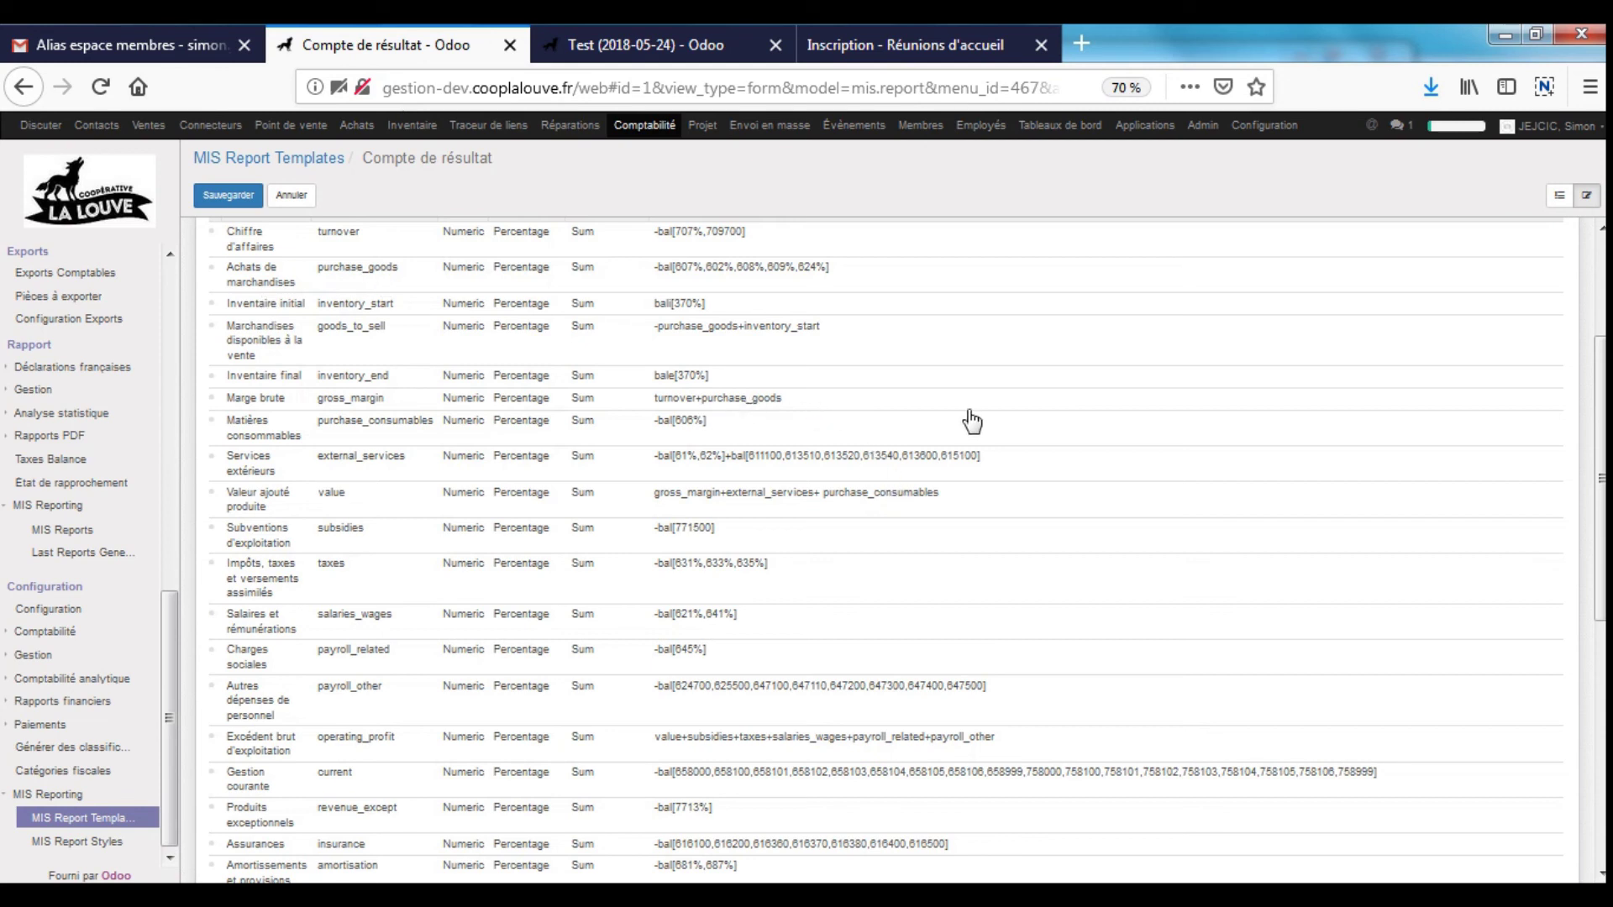
scroll(790, 535, down, 5)
scroll(760, 640, down, 1)
scroll(760, 640, down, 1)
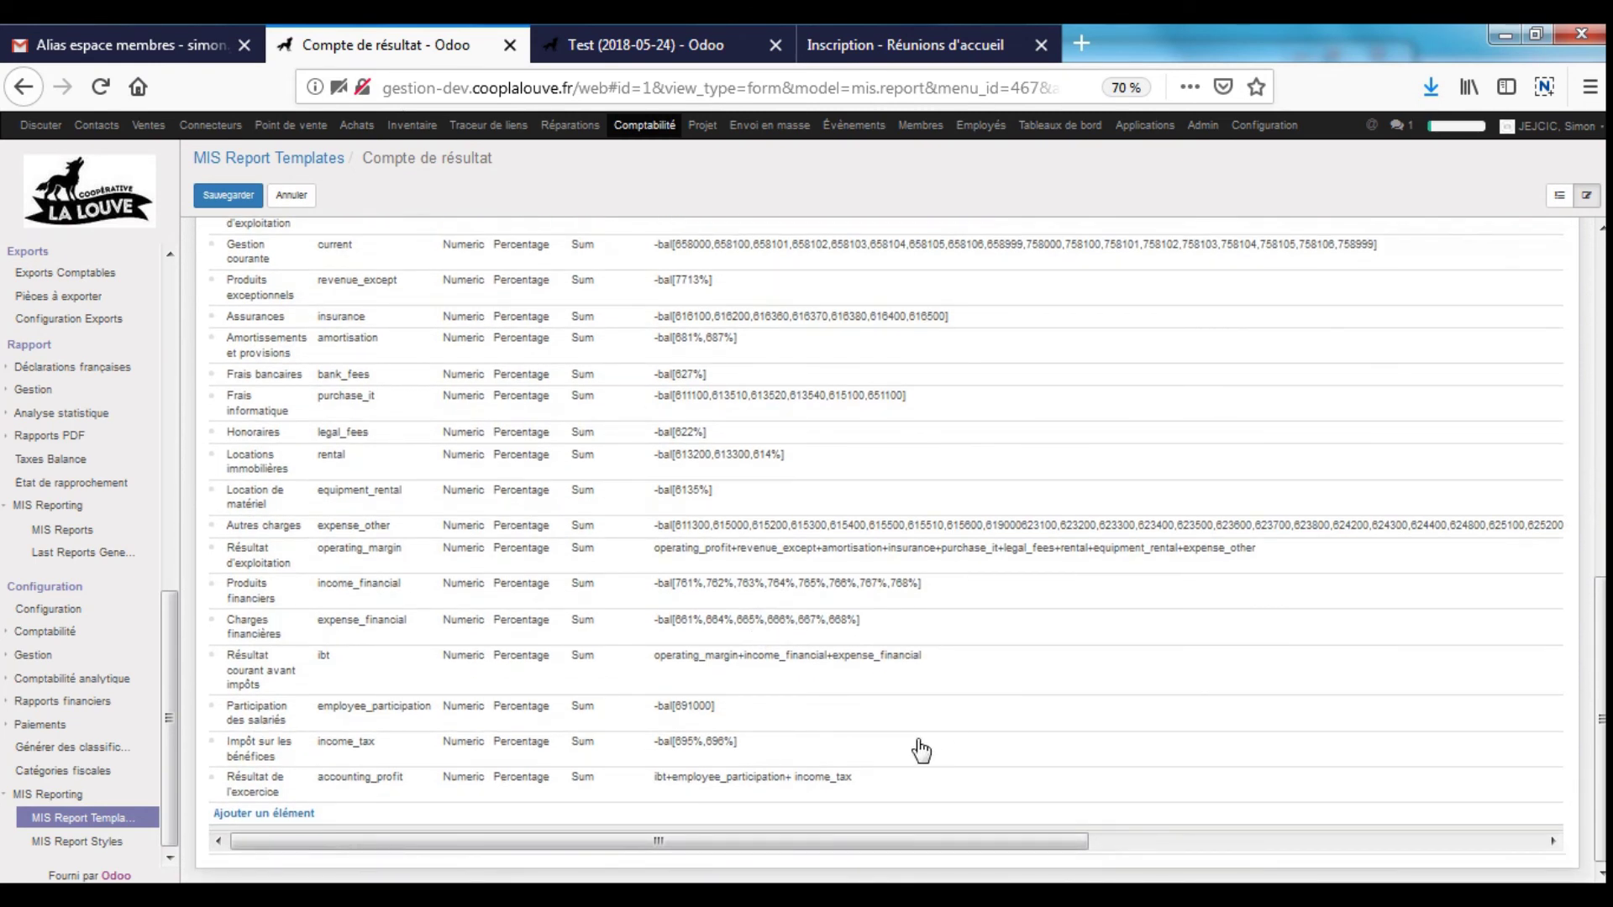
scroll(922, 750, up, 10)
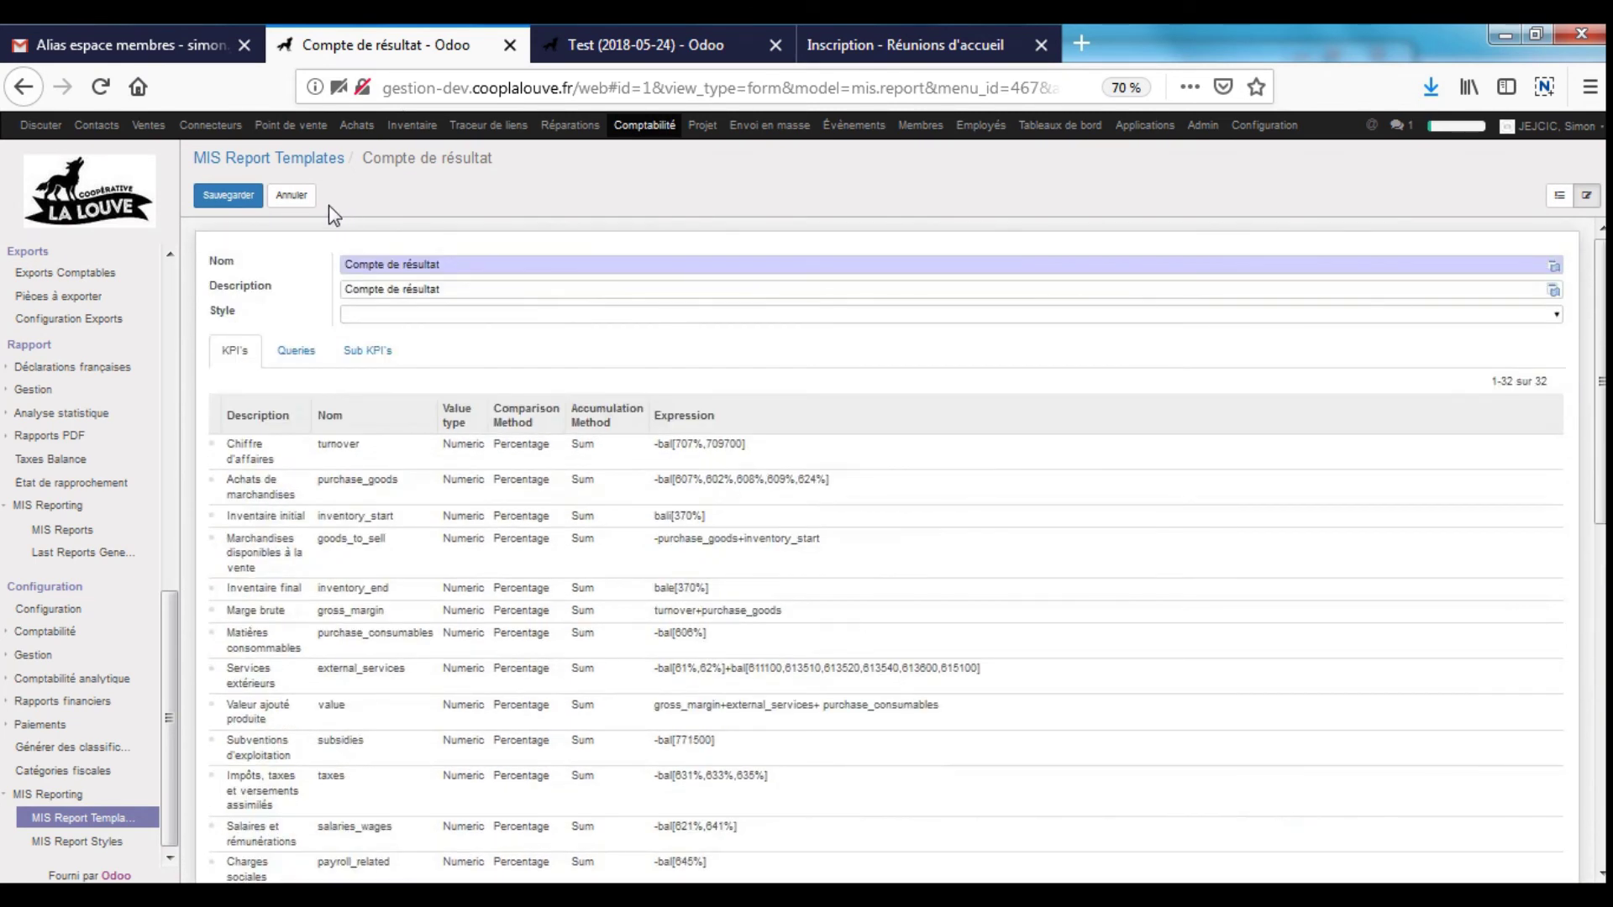
click(292, 194)
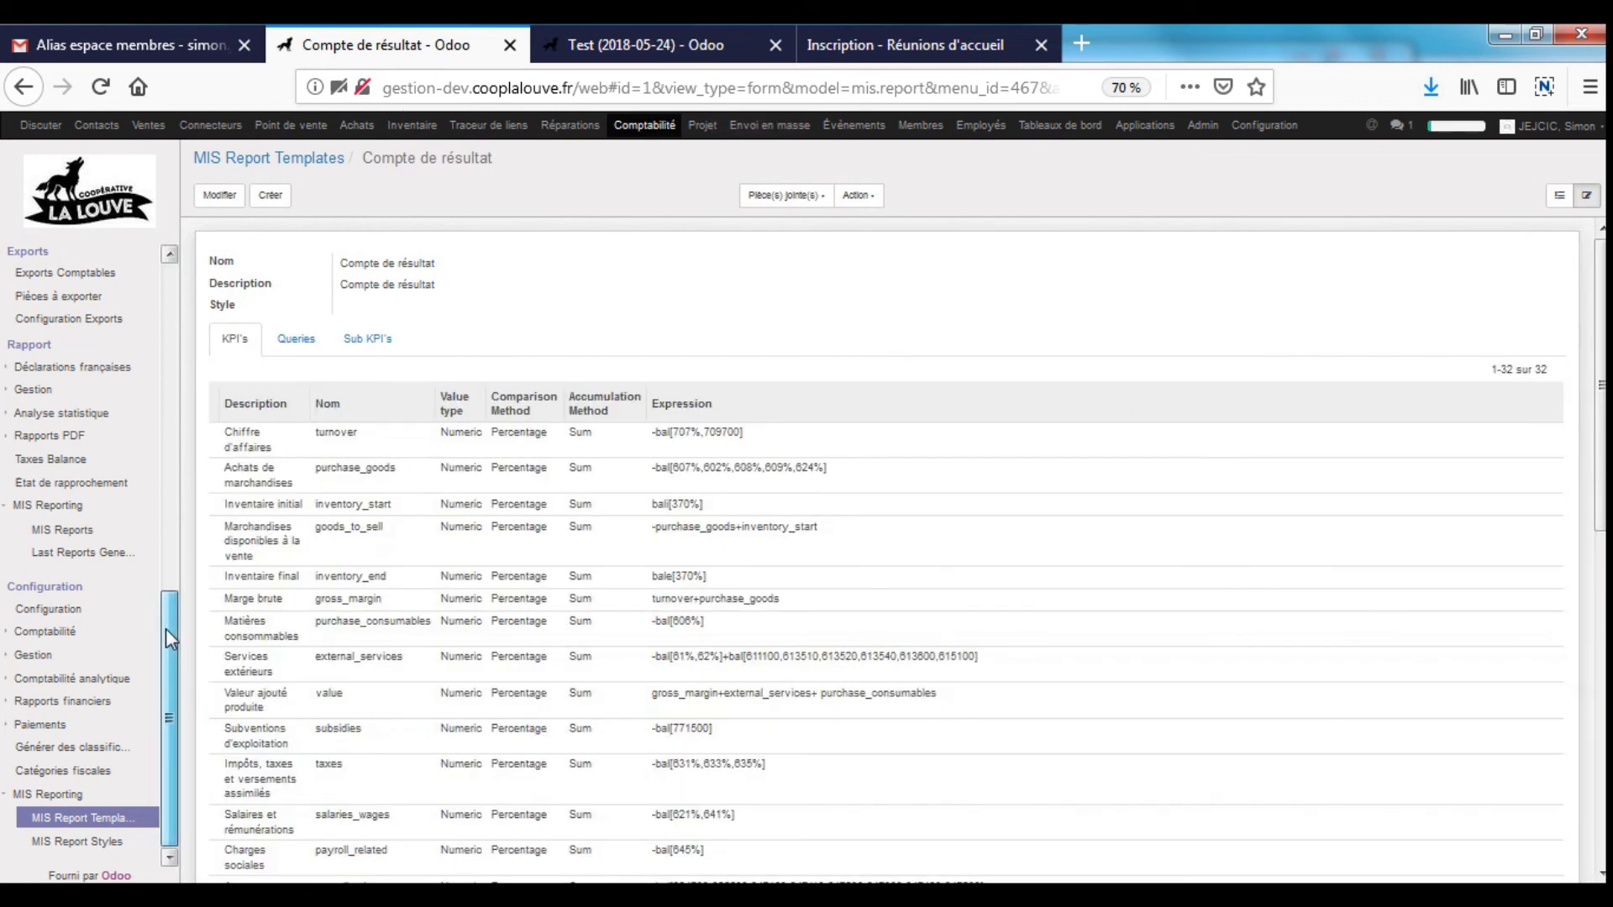
- Go to the MIS Reports list and export a report instance to XLSX
drag(164, 628, 177, 540)
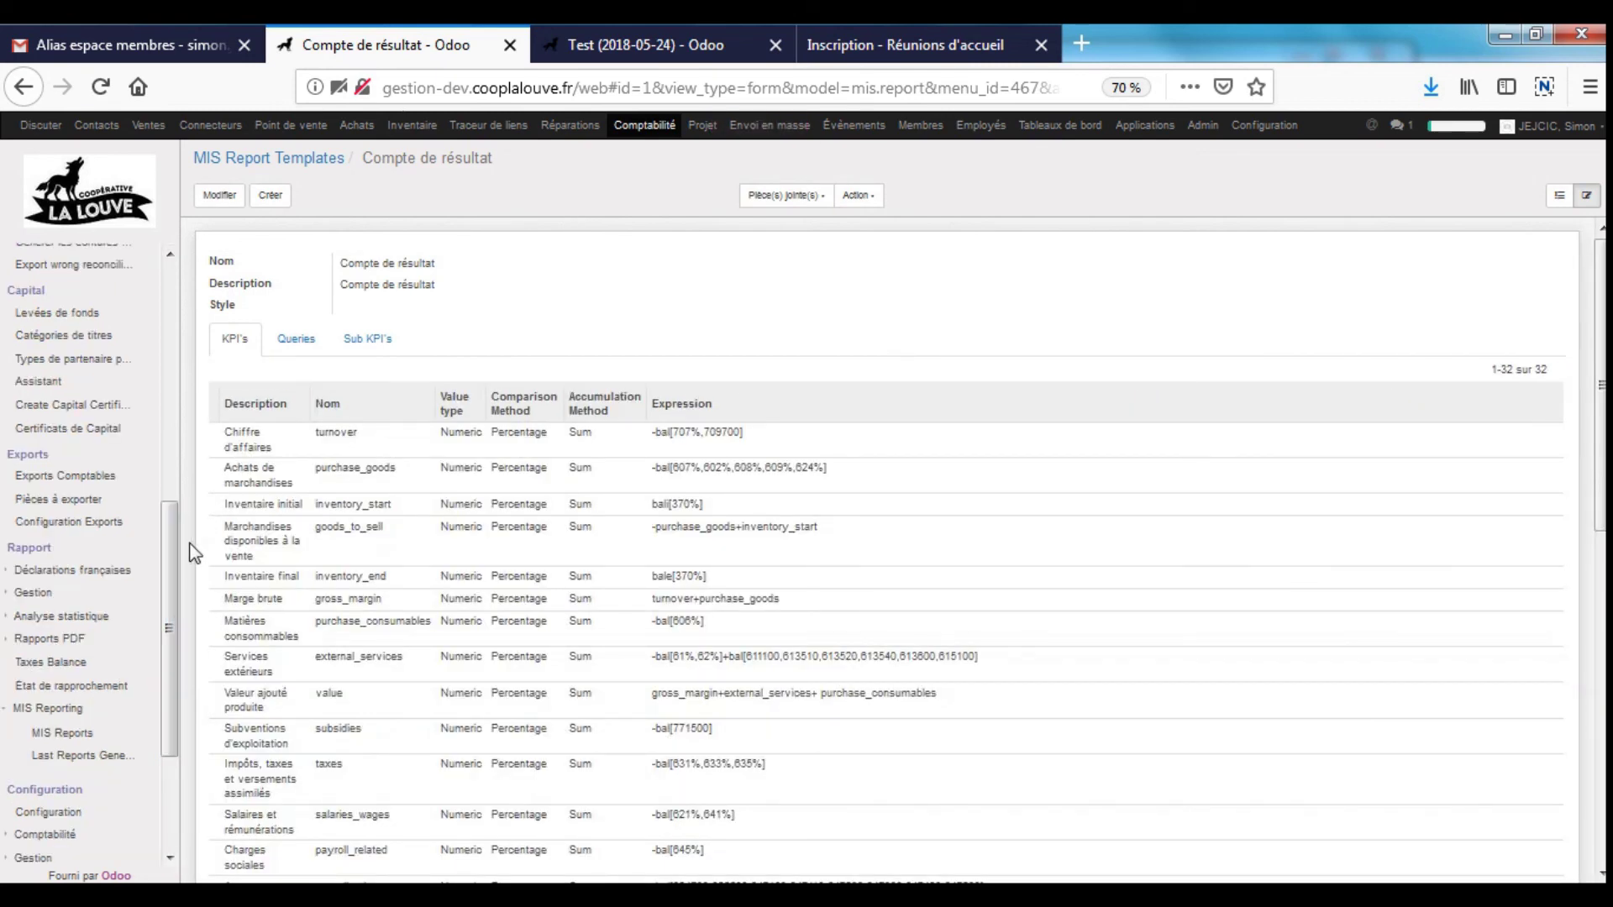
click(85, 640)
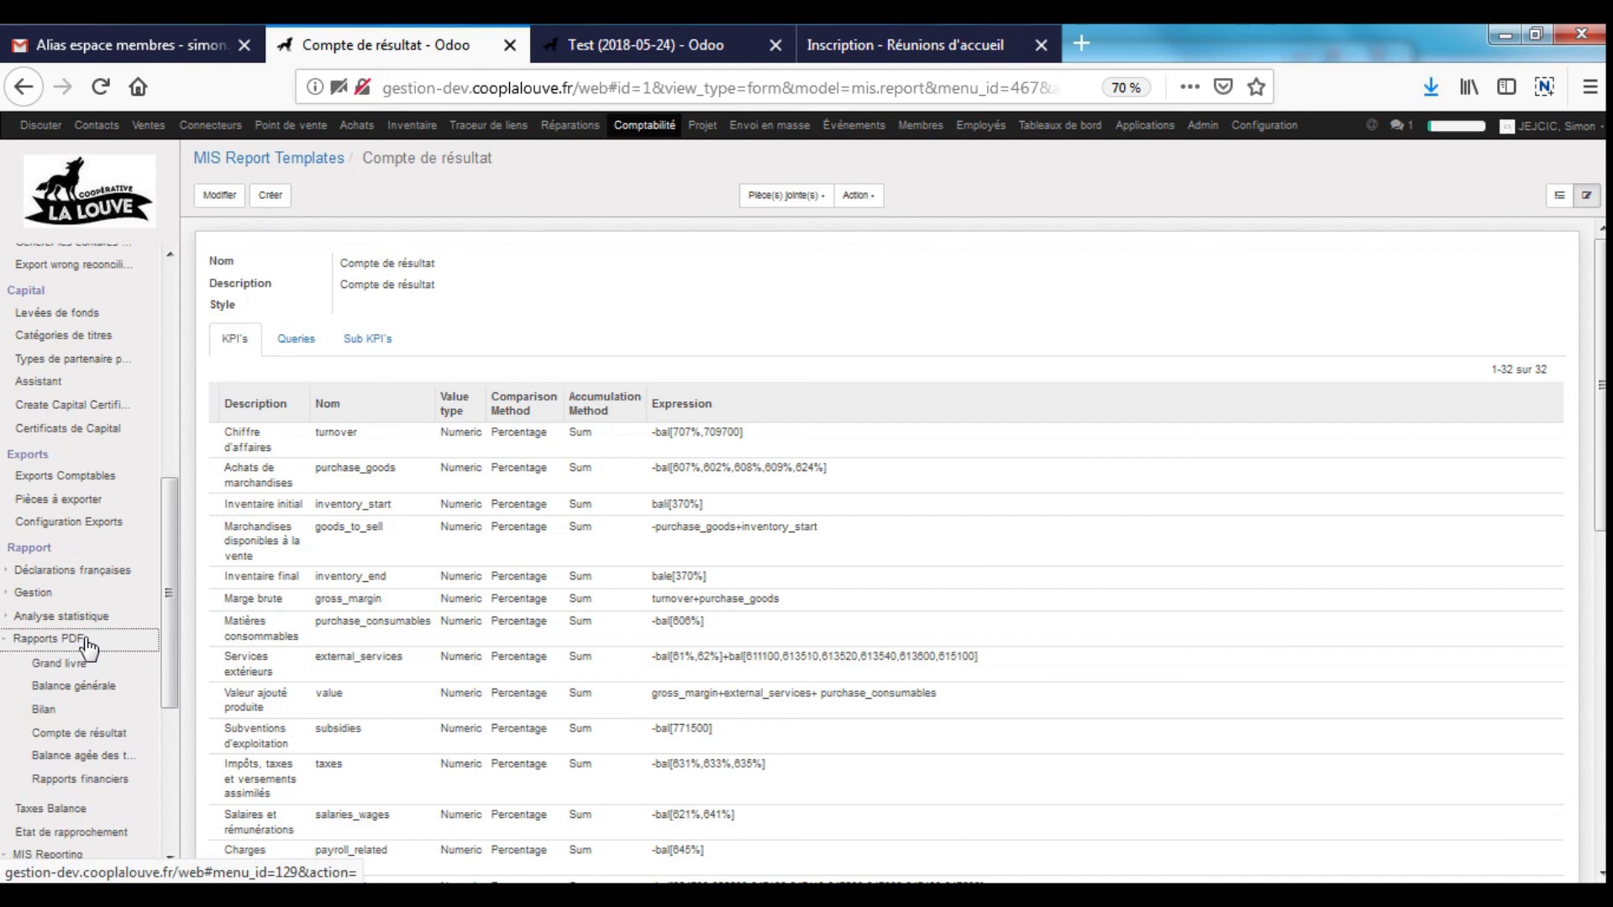
scroll(171, 627, down, 5)
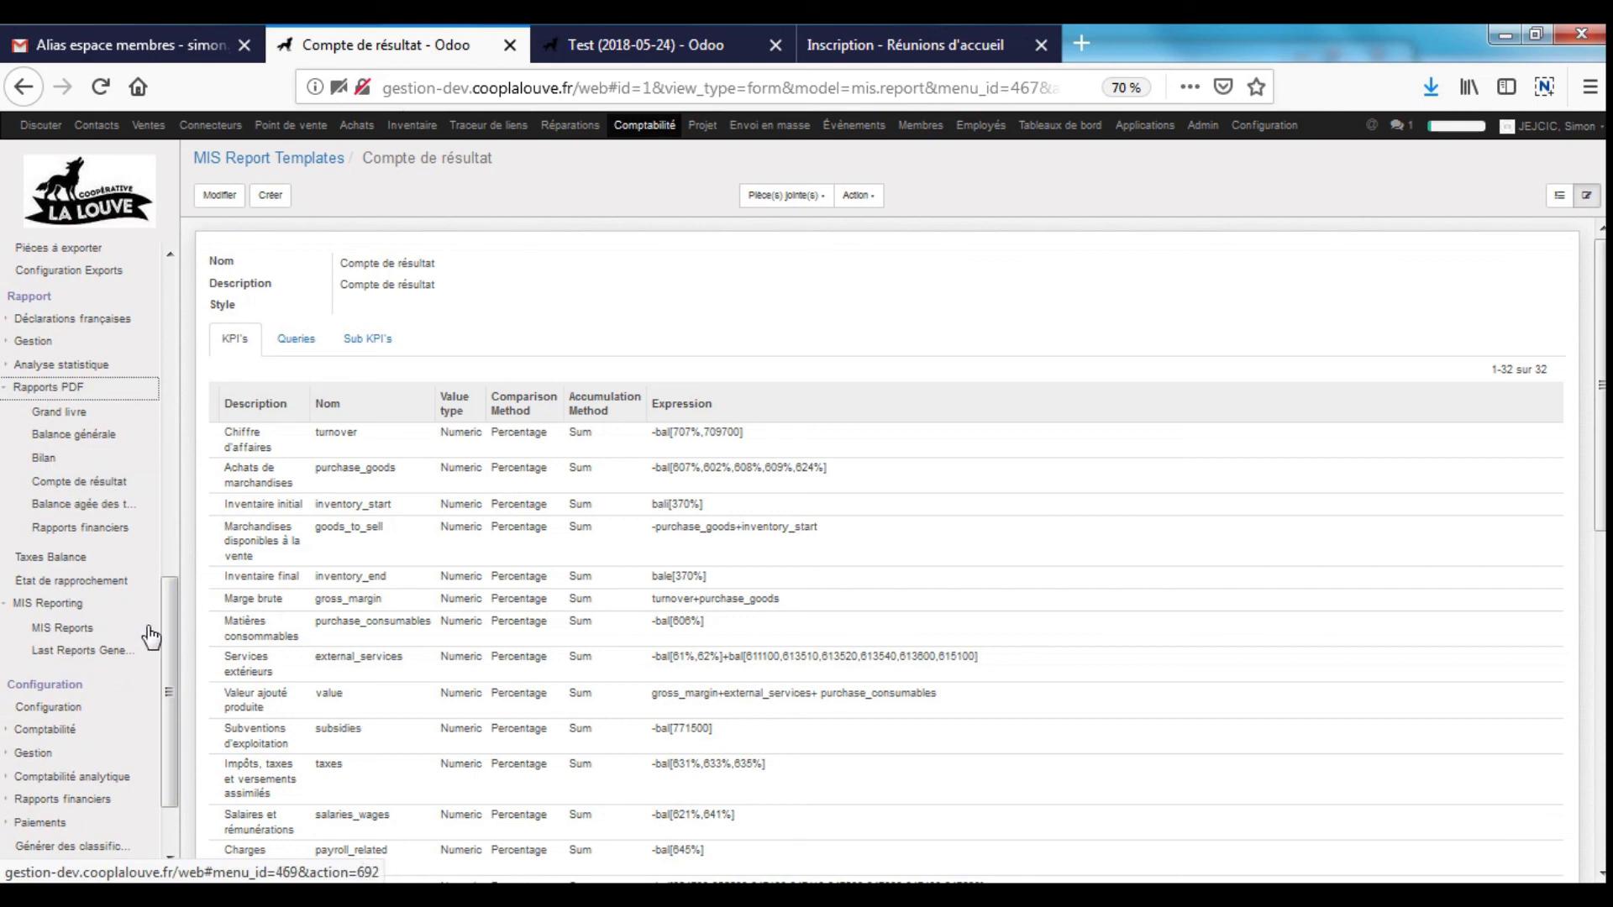
scroll(155, 639, down, 2)
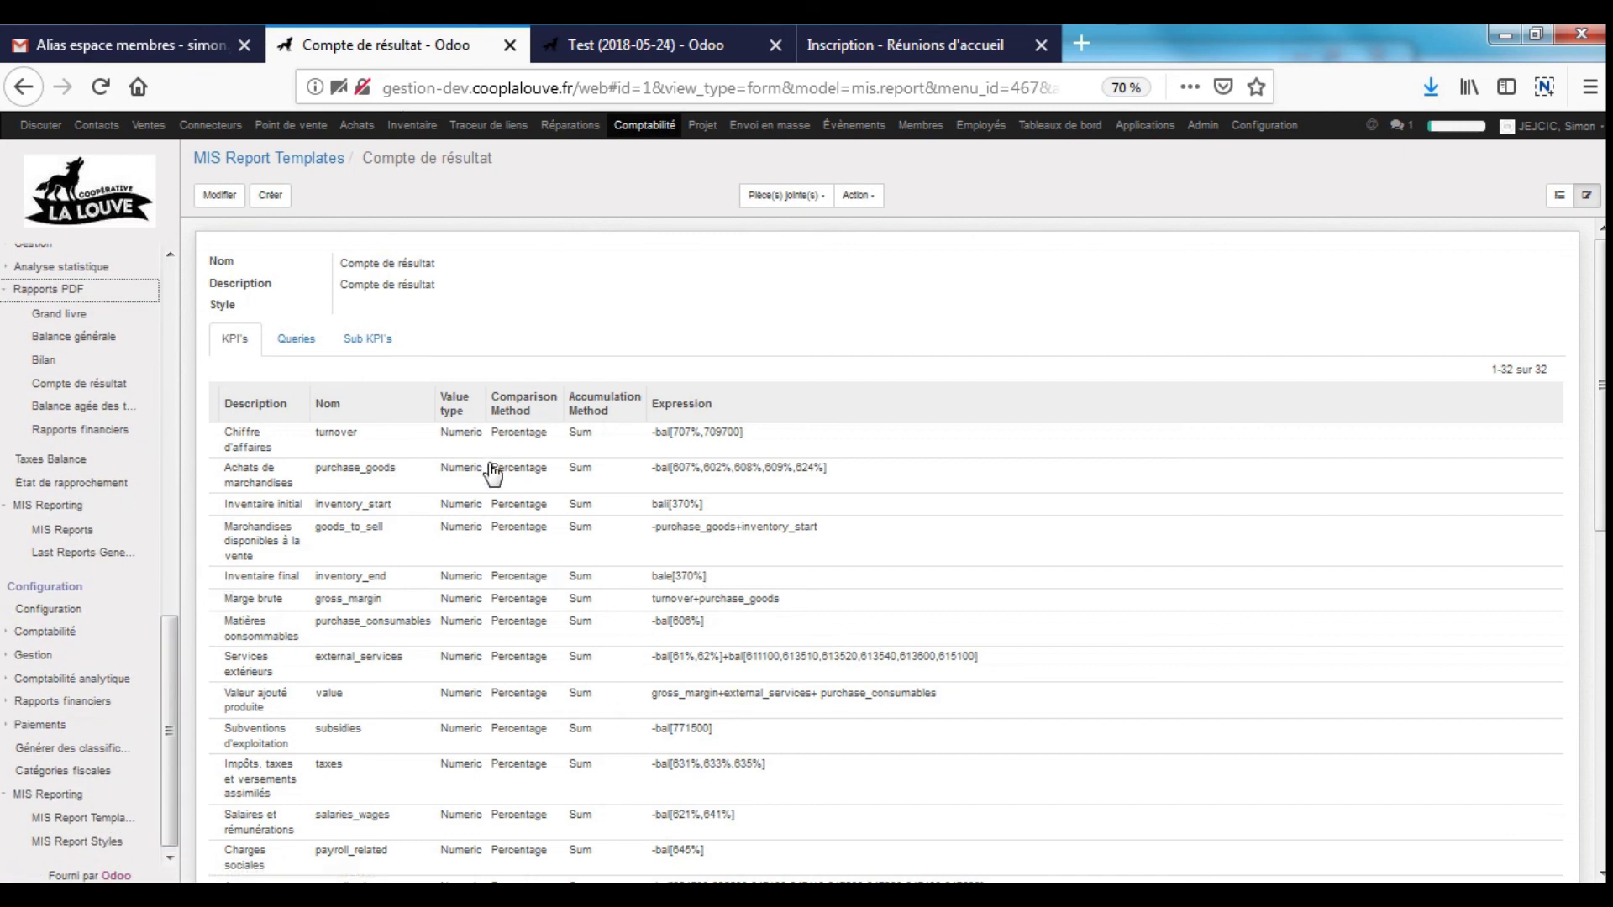
click(62, 536)
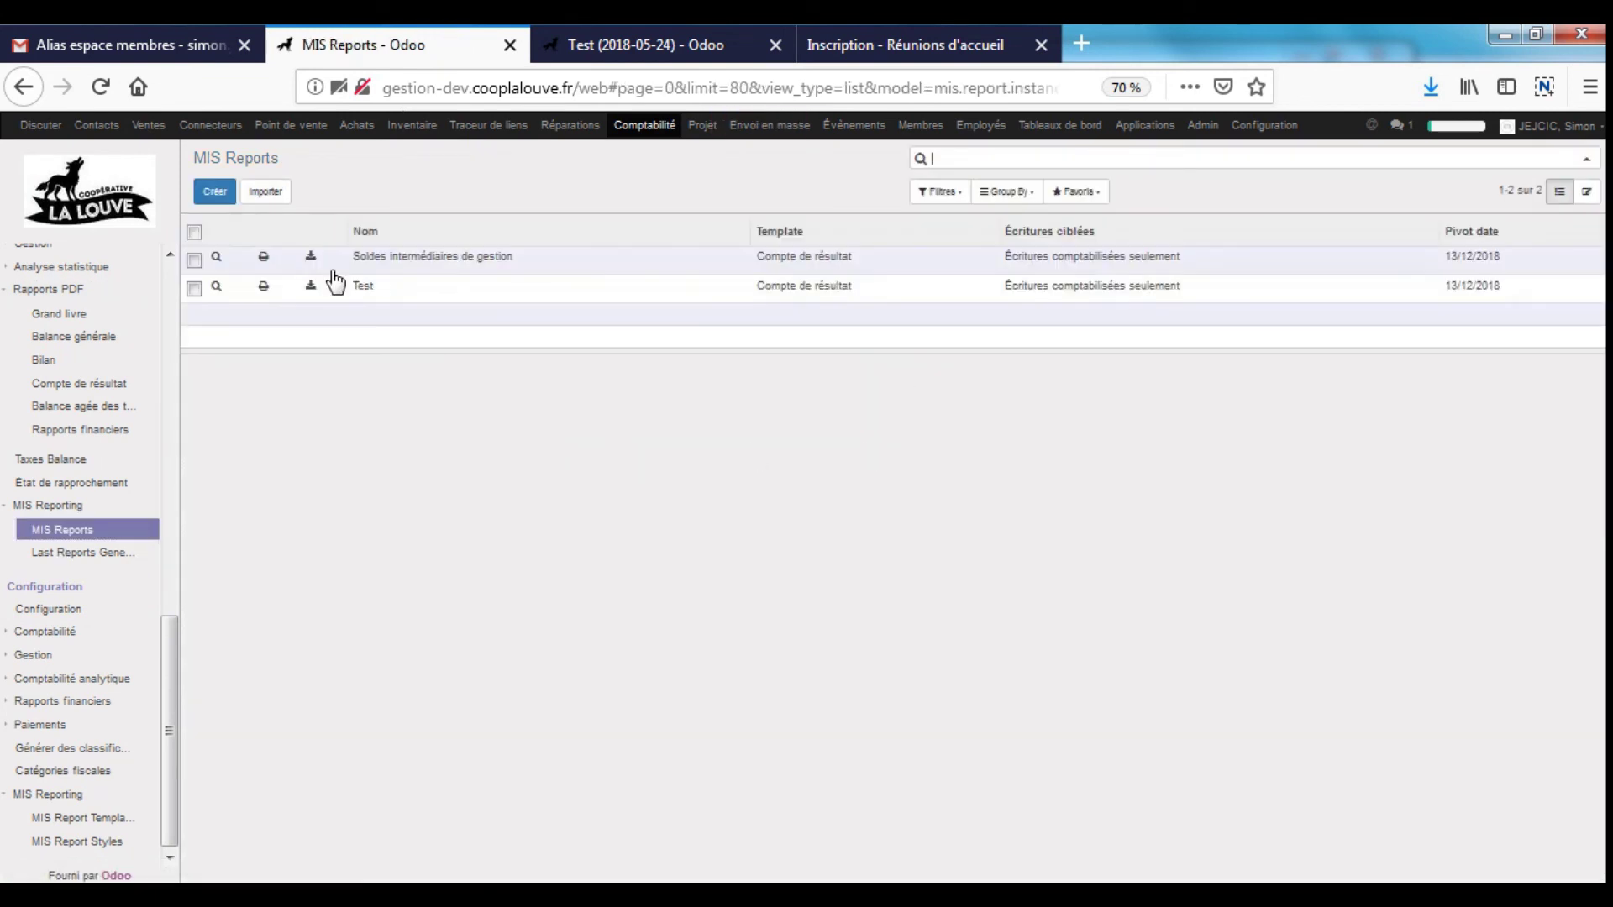
click(310, 286)
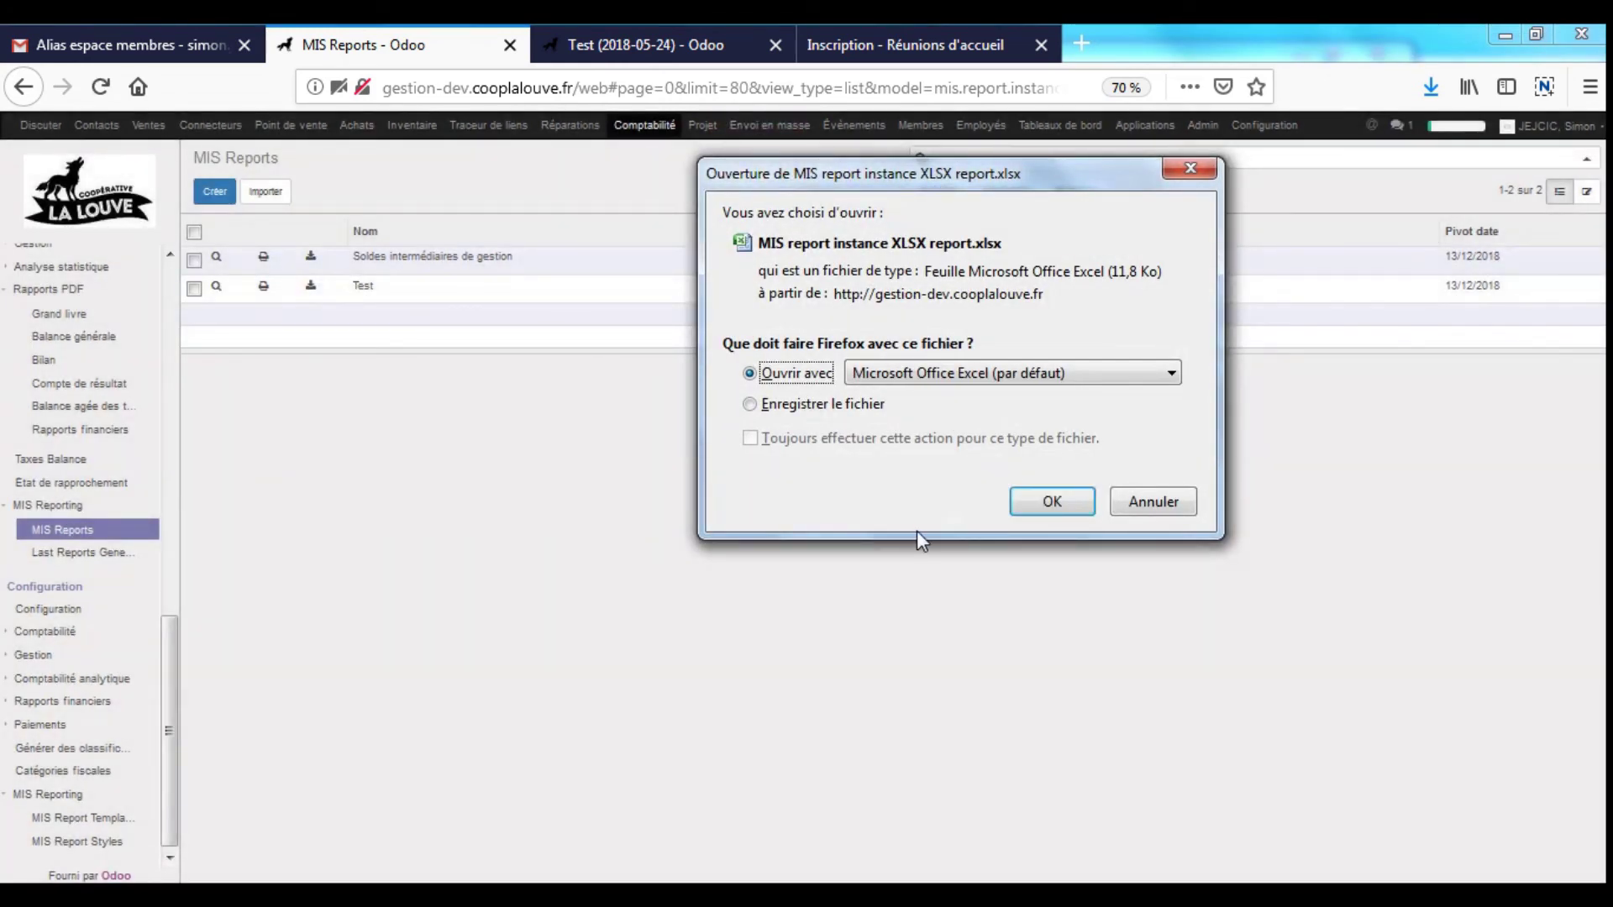
- Save the exported XLSX and open Soldes intermédiaires de gestion in edit mode
click(832, 406)
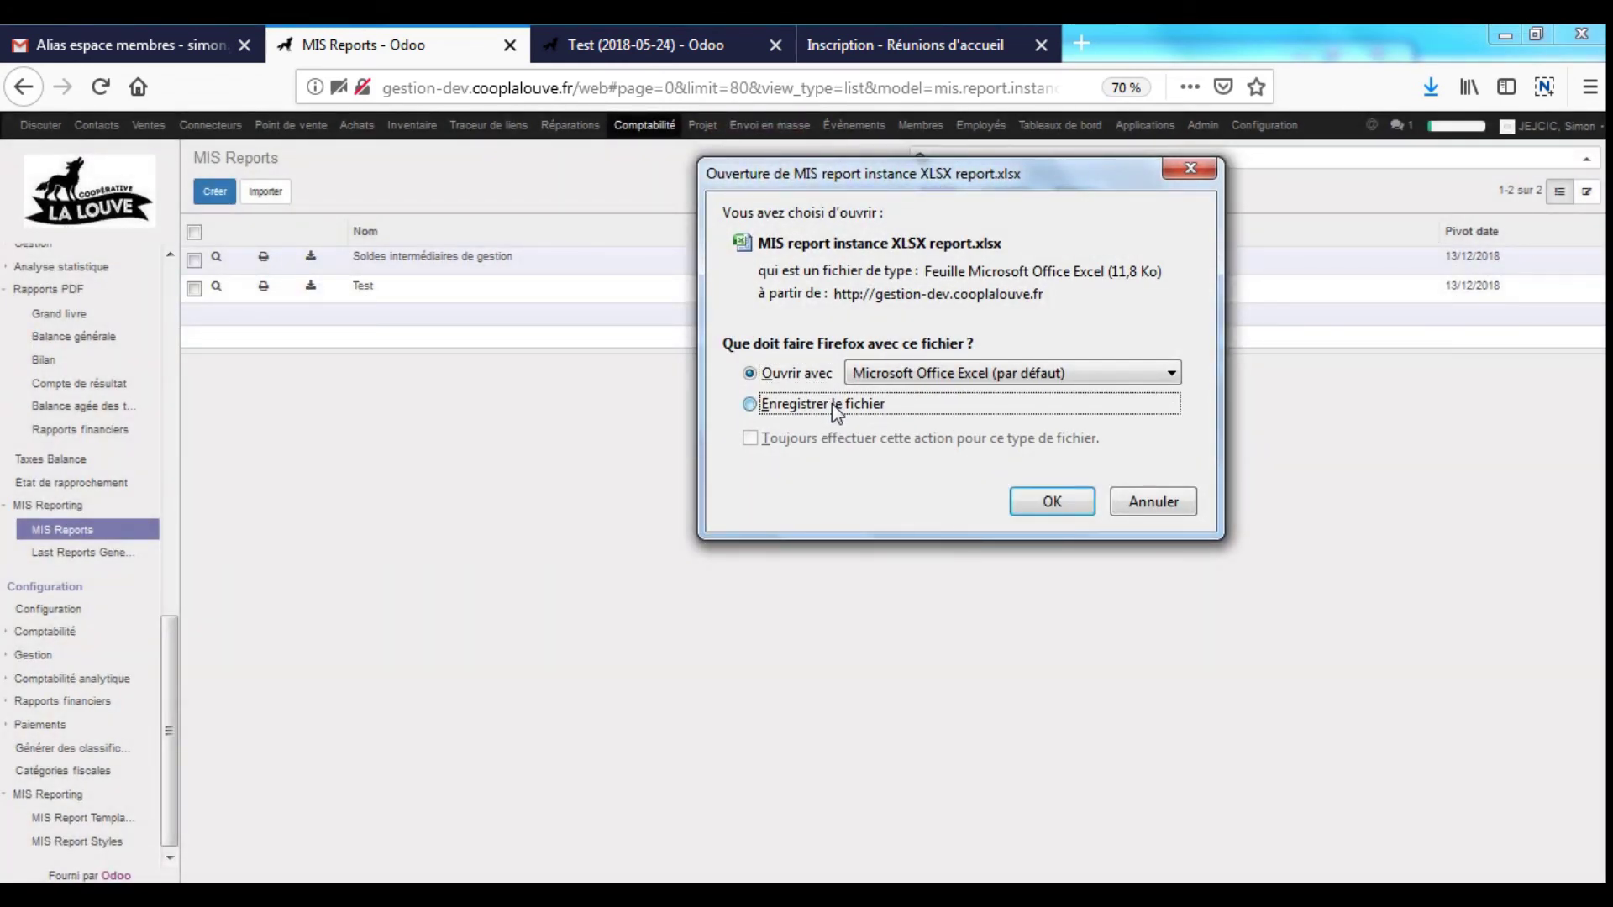
click(1051, 501)
click(493, 263)
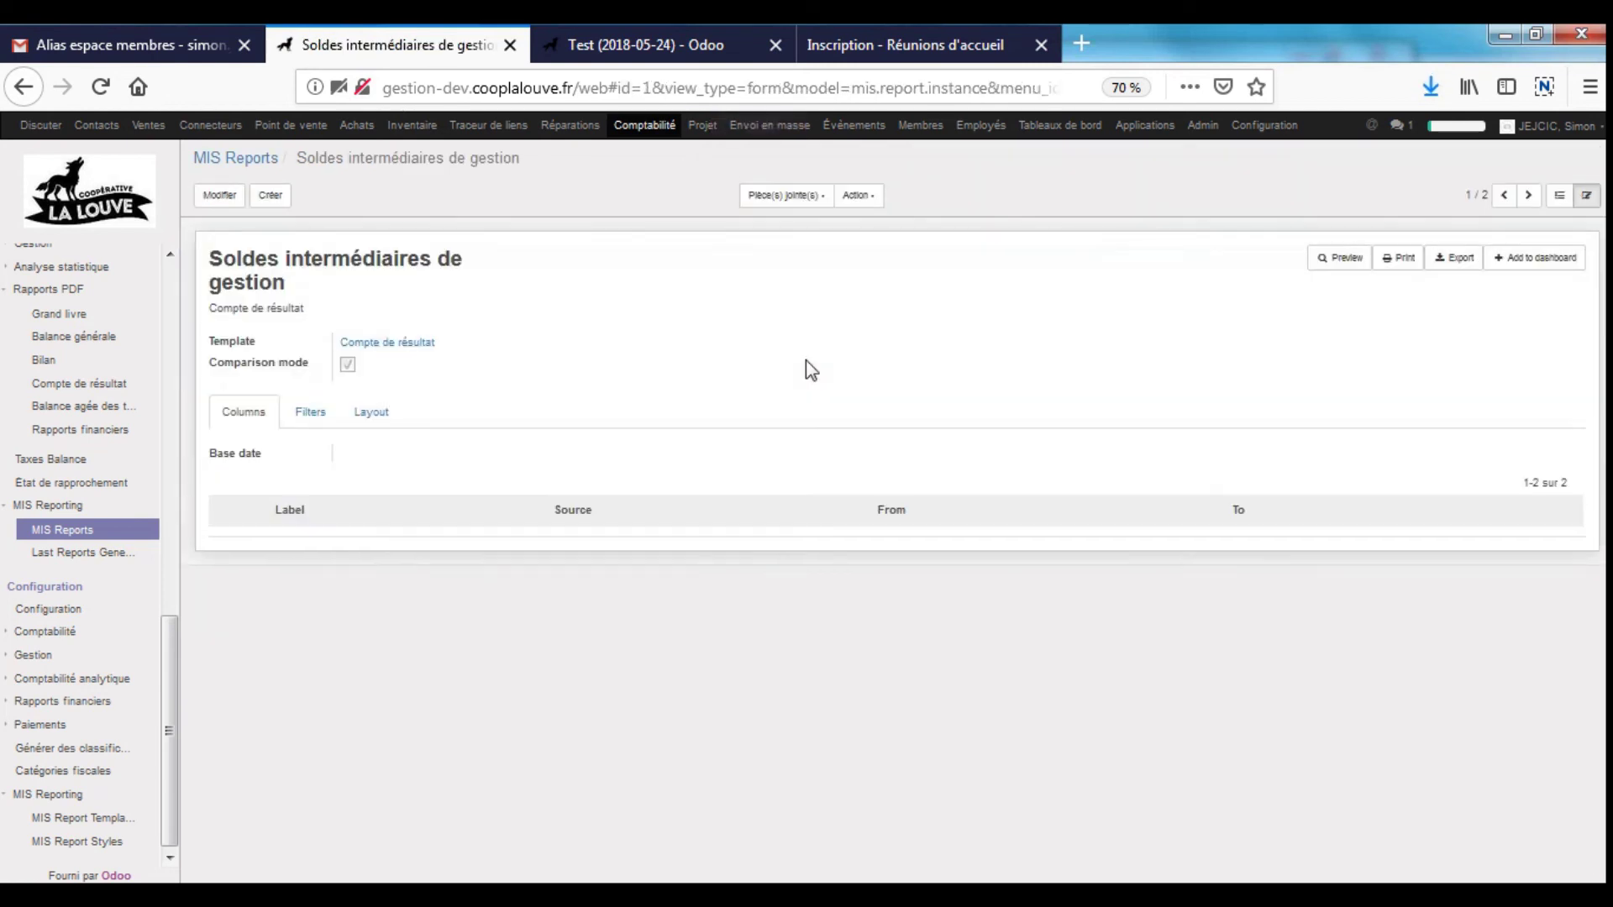
click(221, 195)
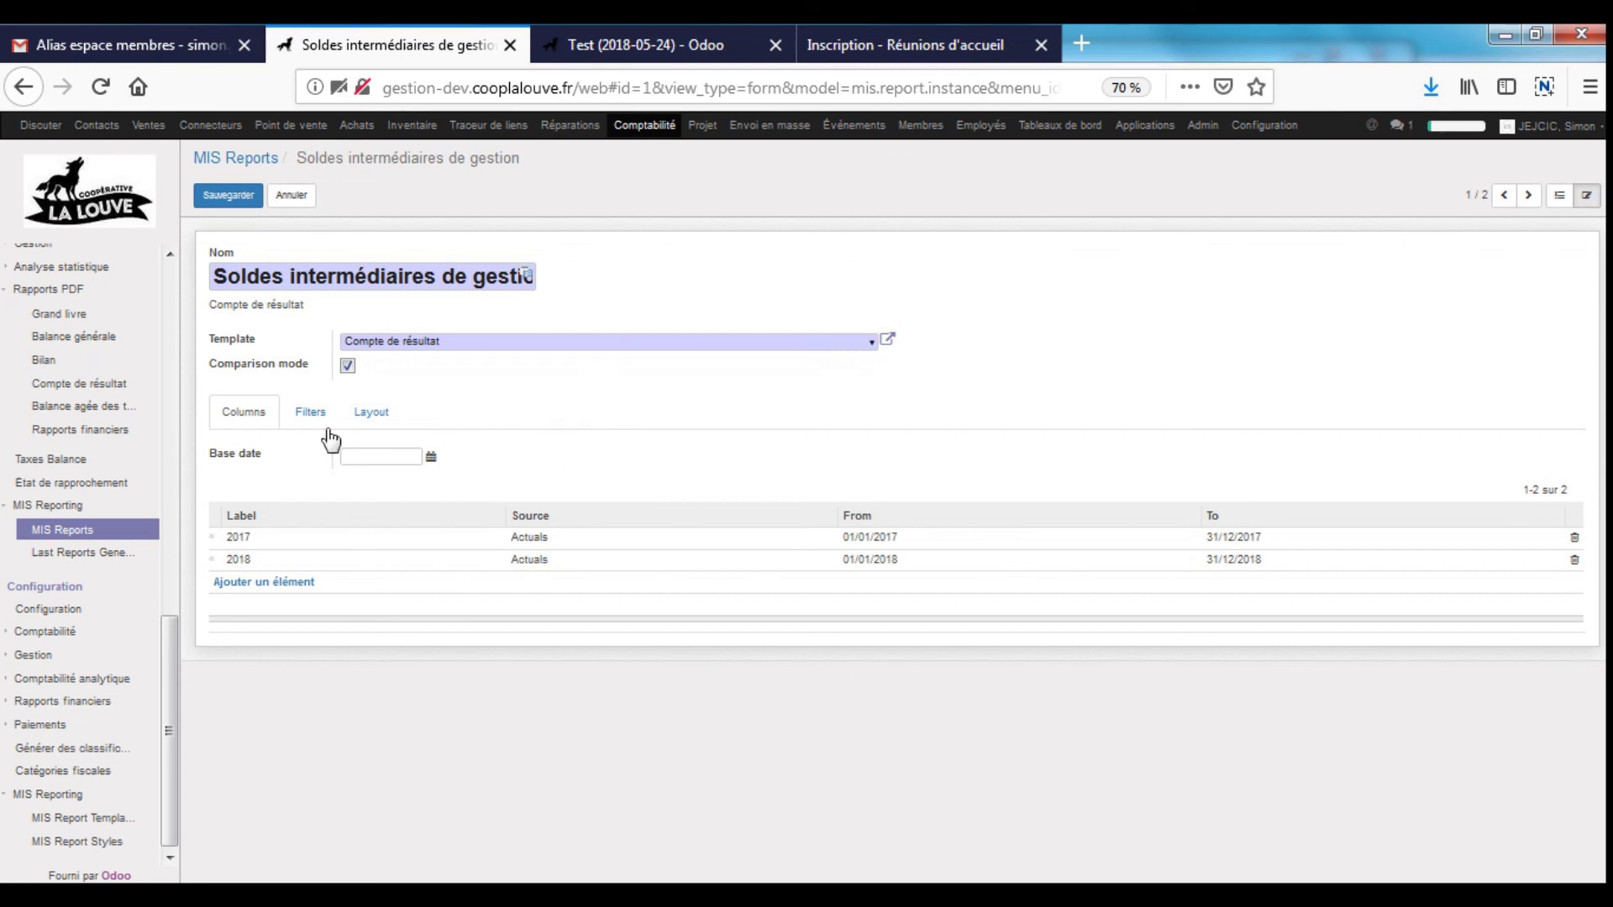
- Review the report's 2017/2018 columns, entry filters and layout options
click(310, 412)
click(256, 416)
click(310, 412)
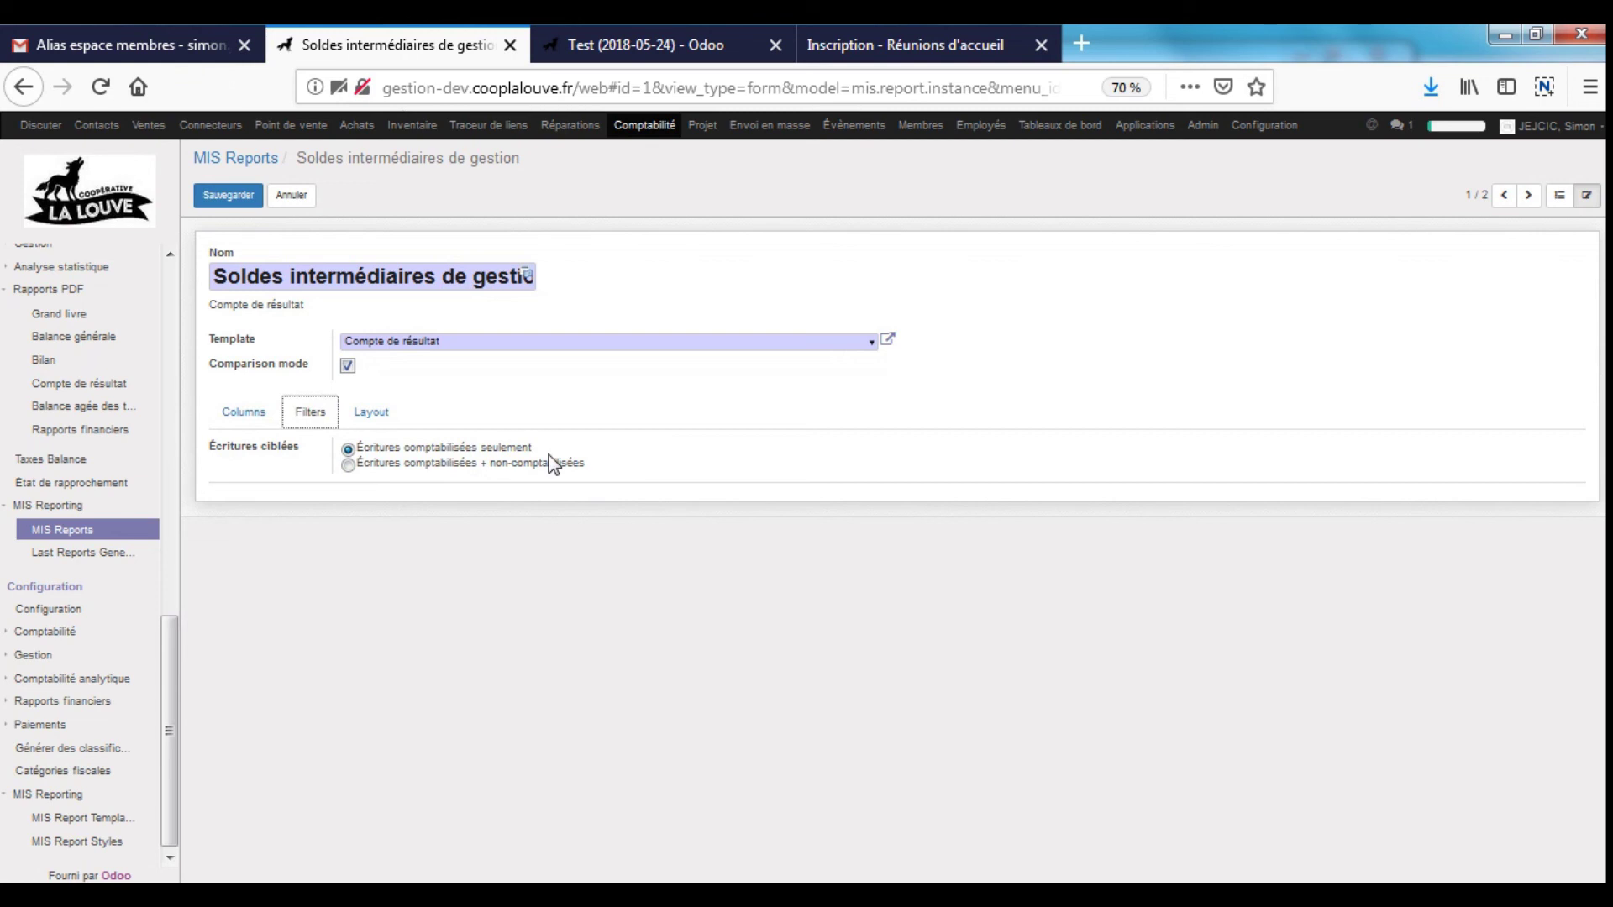
click(367, 414)
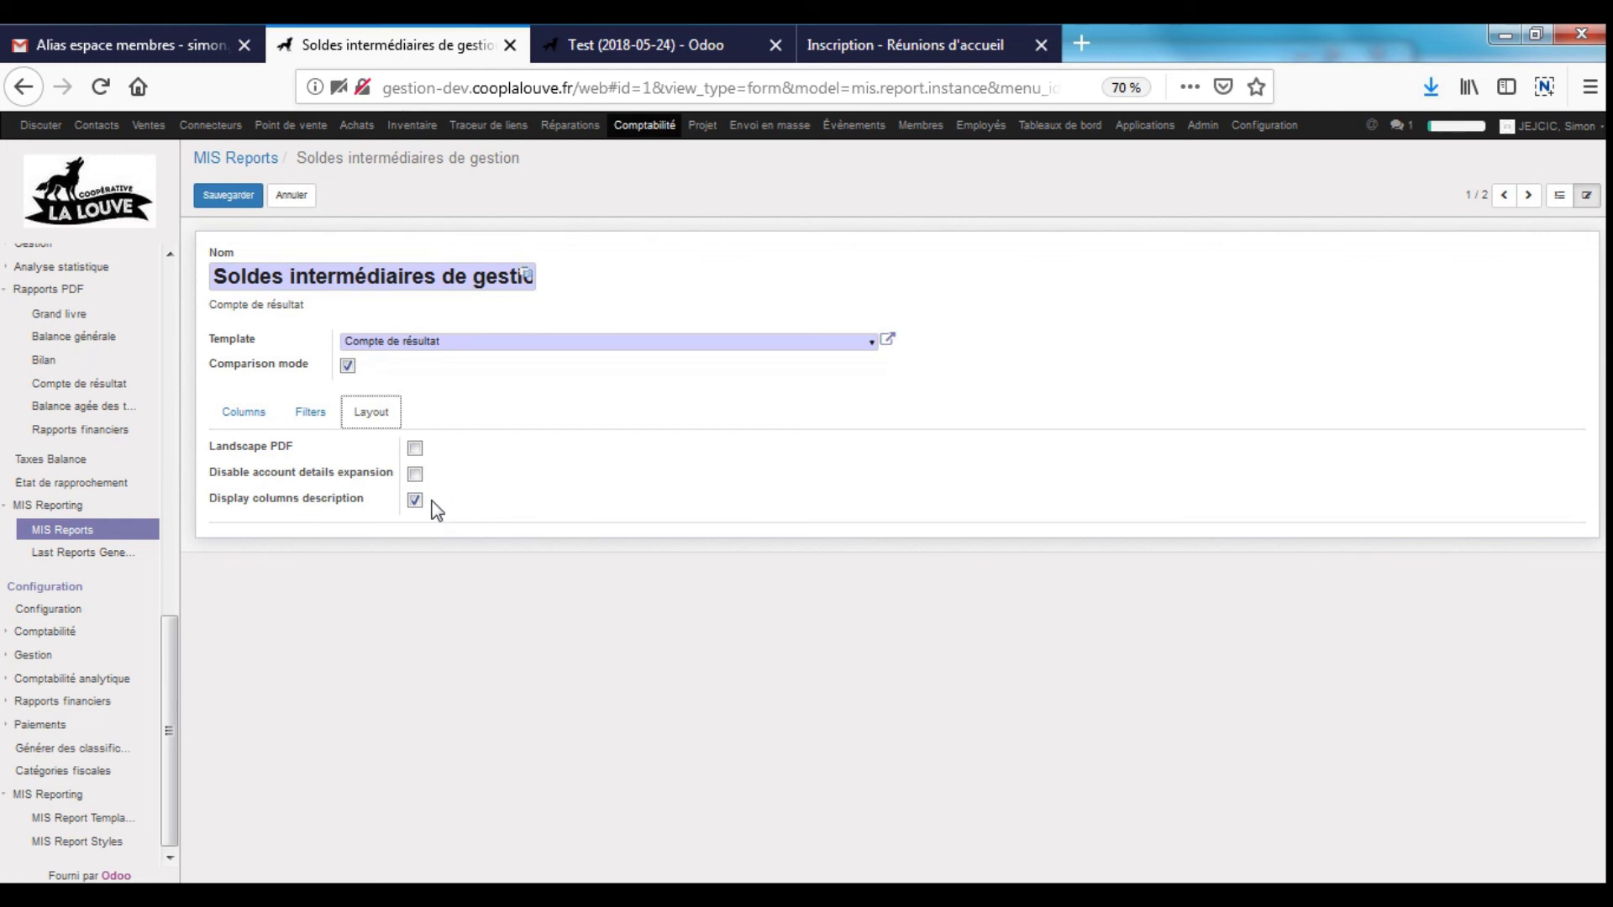
click(310, 411)
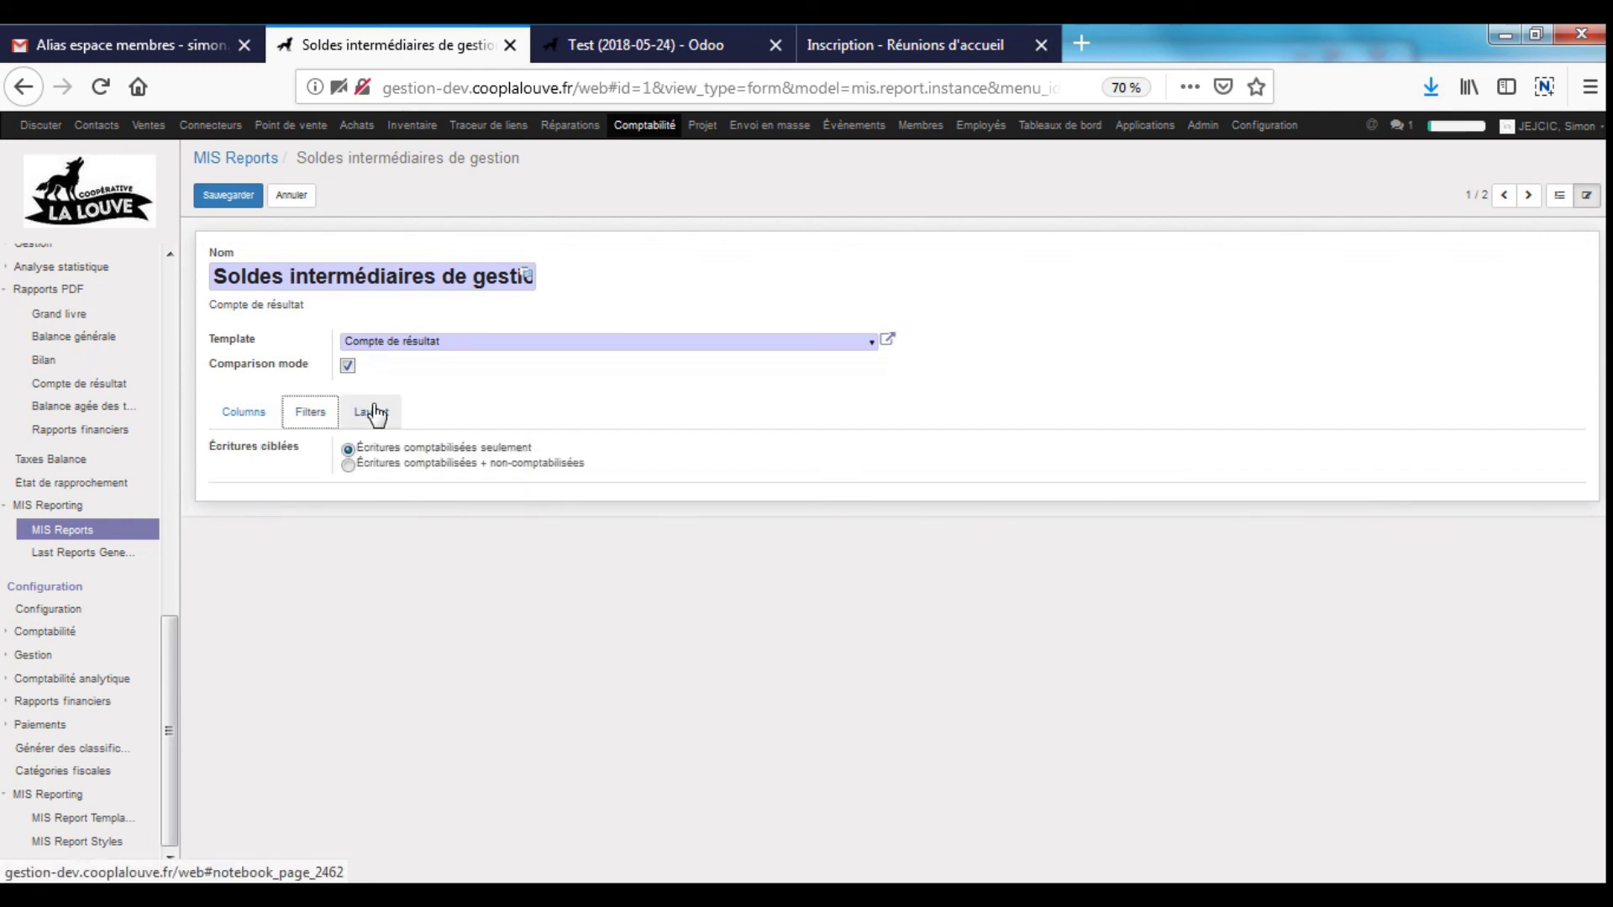
click(244, 411)
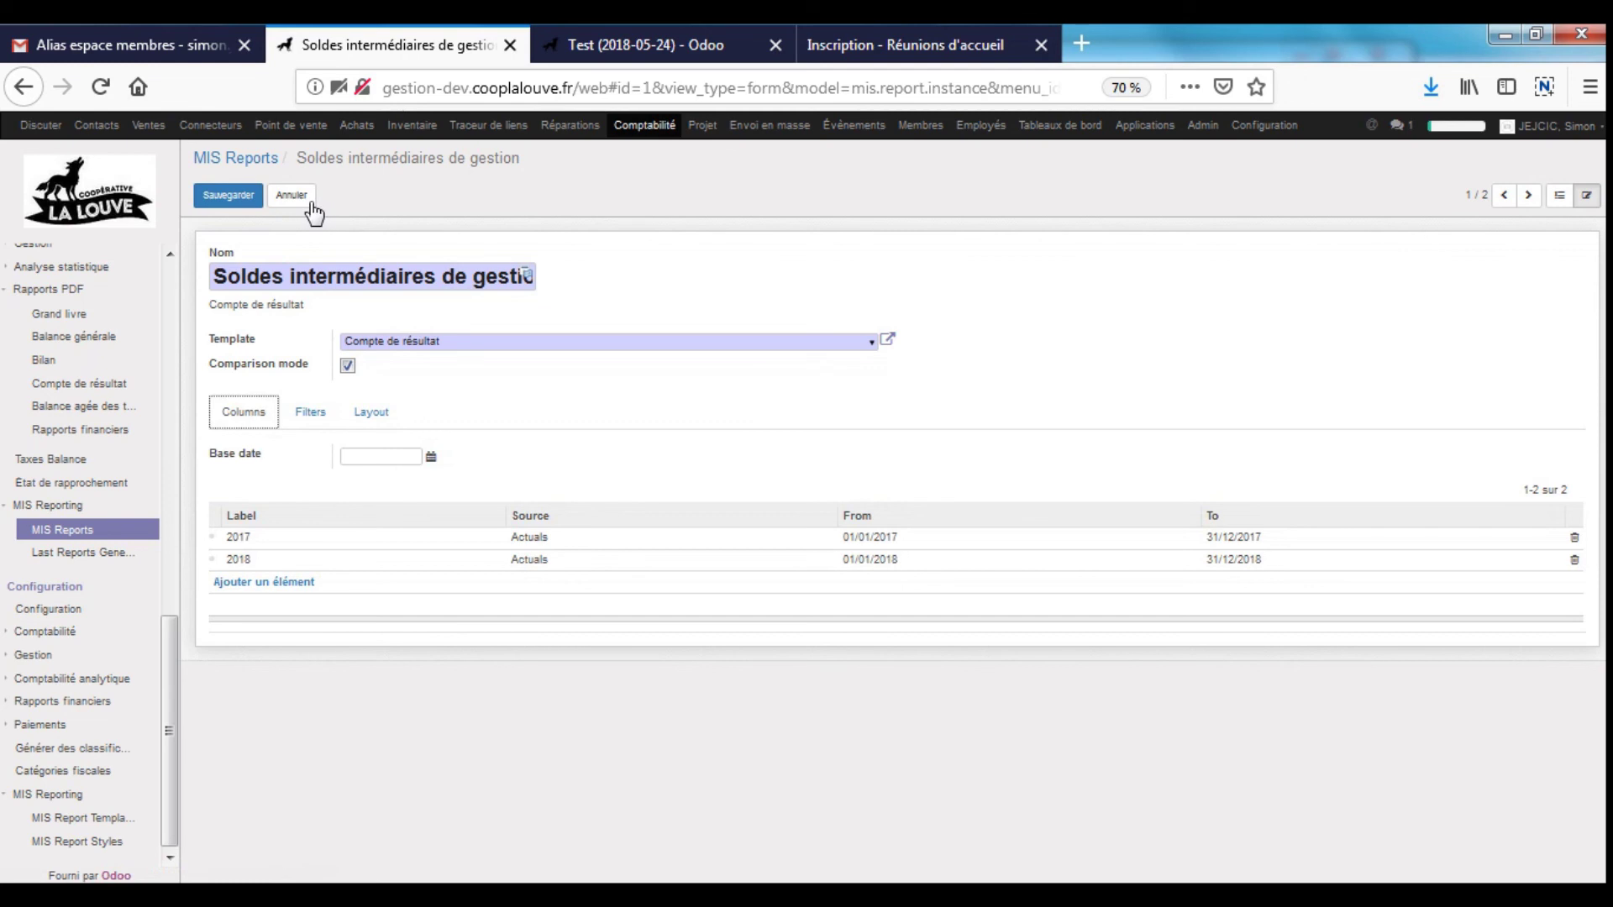
- Leave edit mode unchanged and open the downloaded report in Excel
click(301, 198)
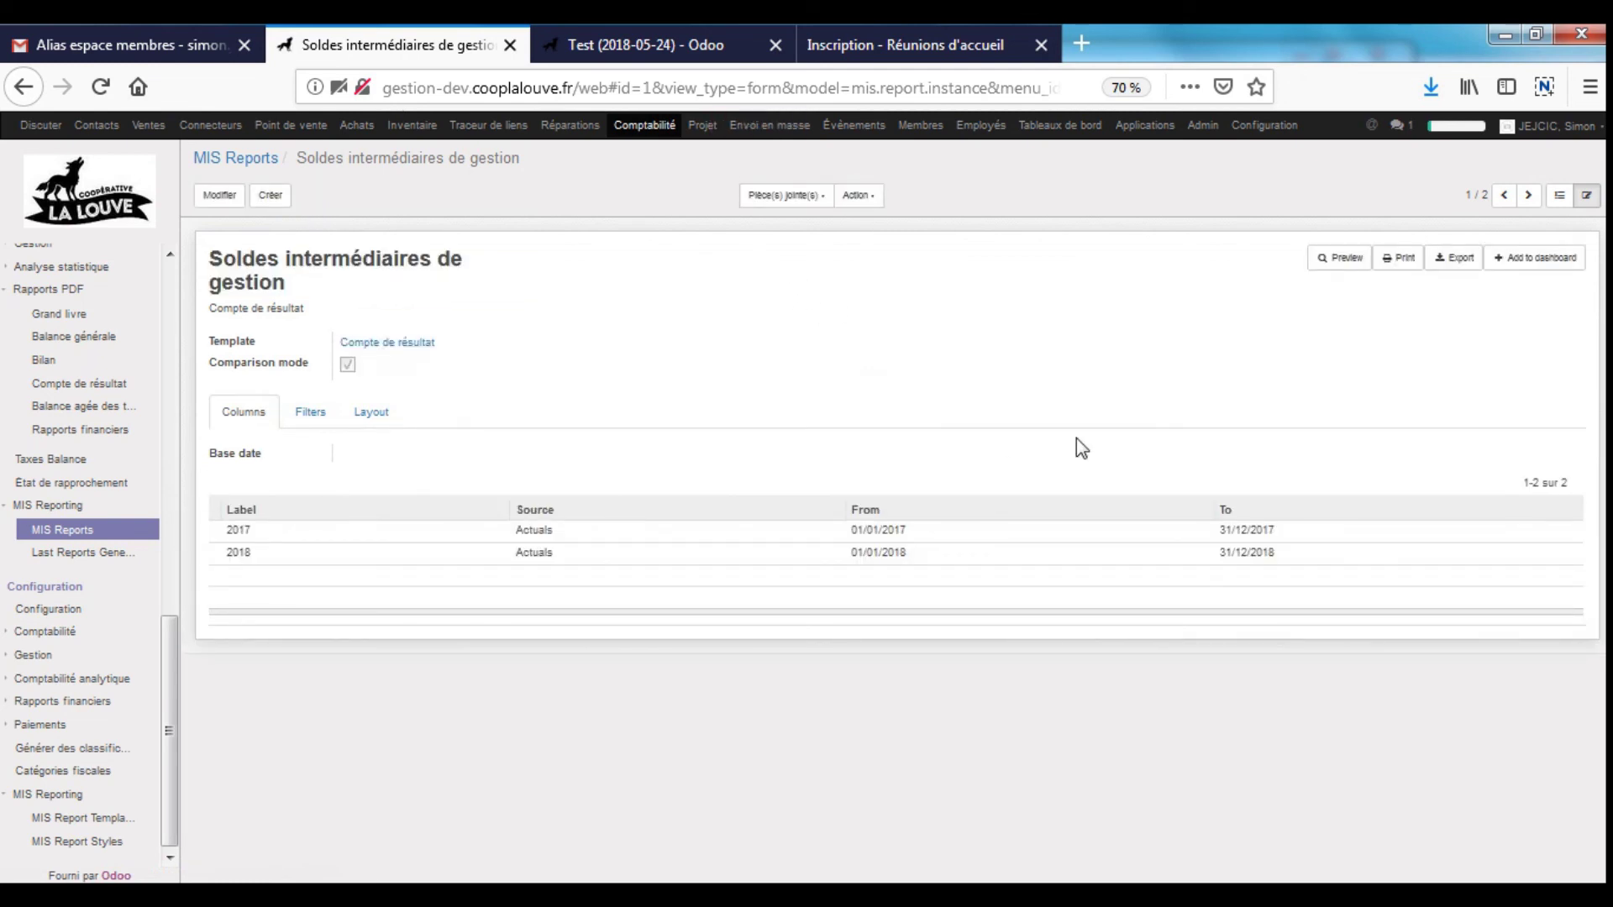
click(1432, 88)
click(1176, 134)
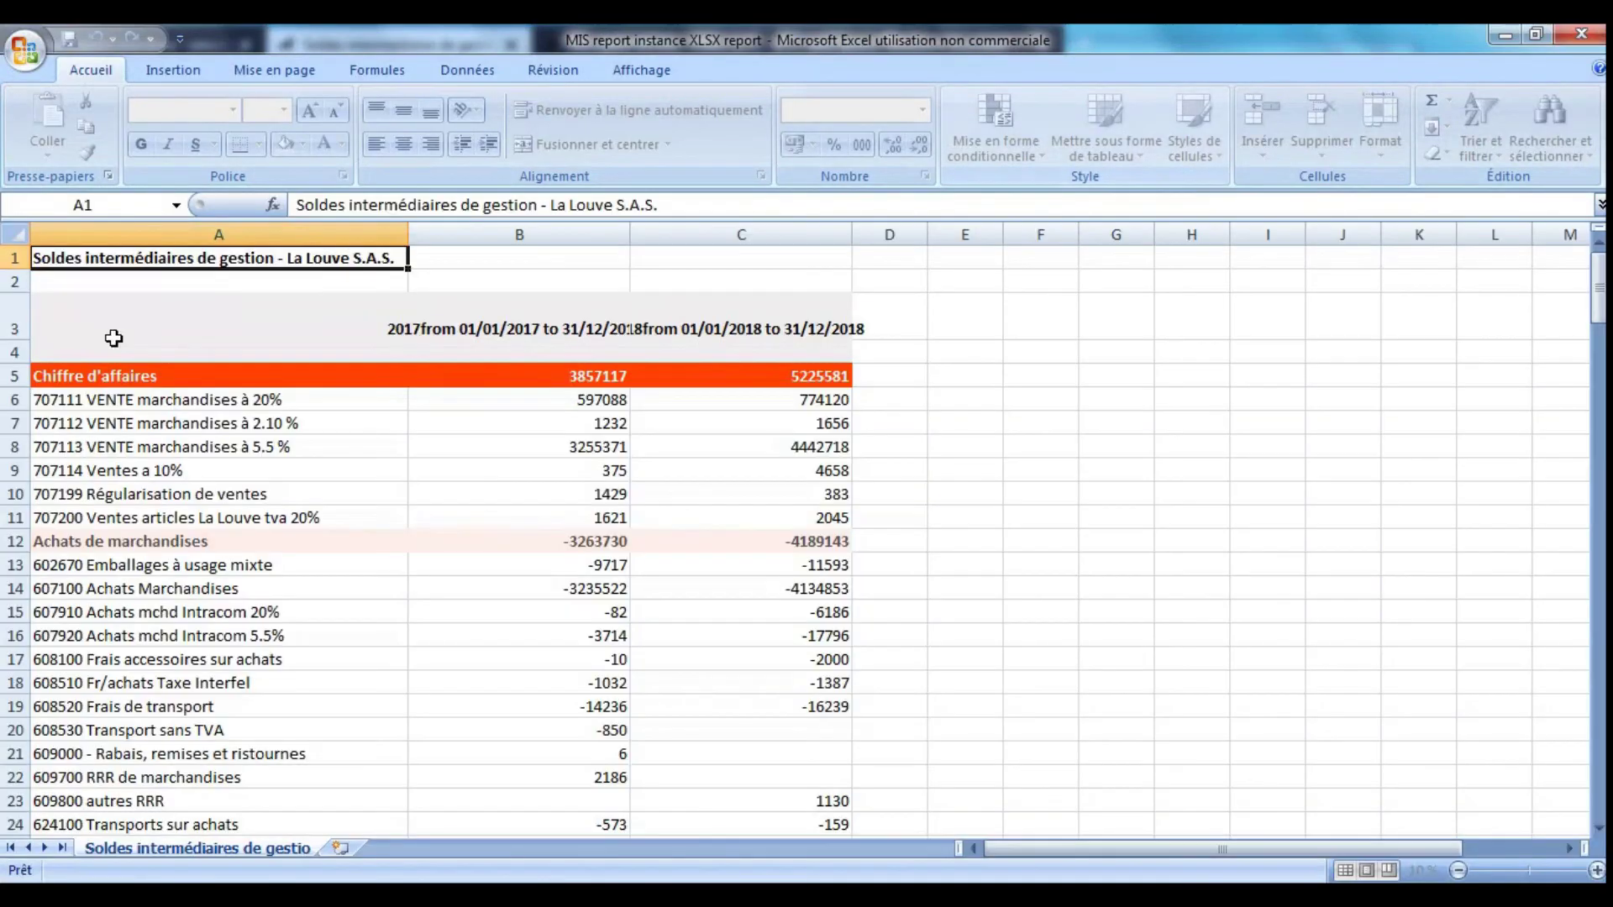
- Inspect the 2017 amount for 5.5 % sales and the Achats de marchandises subtotal
click(522, 445)
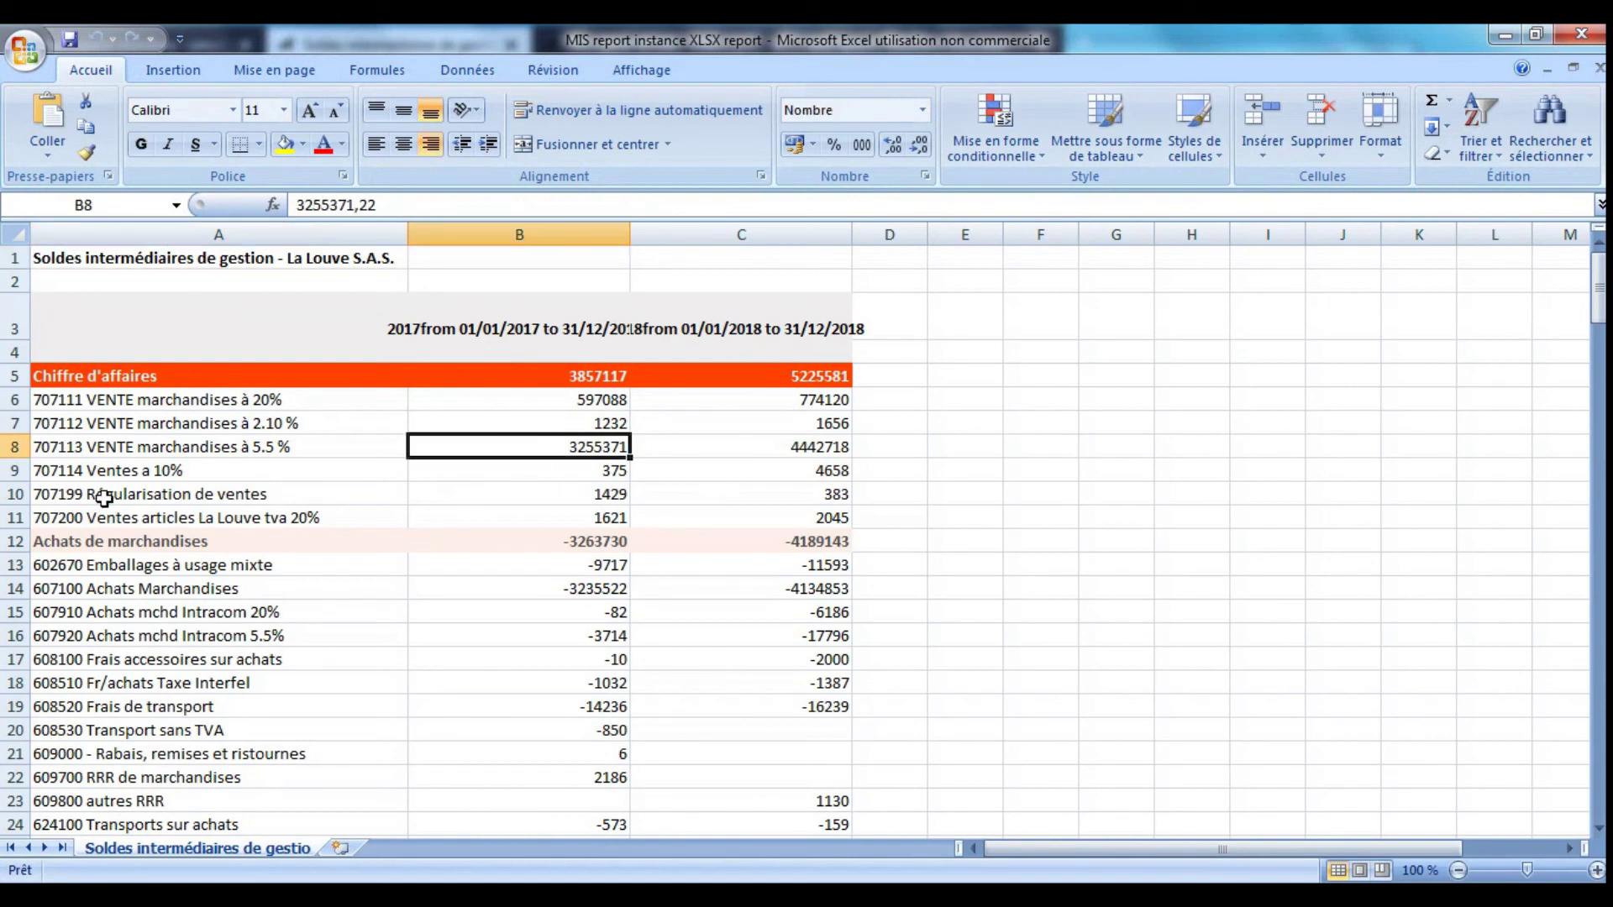
scroll(105, 499, down, 6)
scroll(101, 497, up, 3)
drag(139, 332, 201, 634)
scroll(364, 550, up, 2)
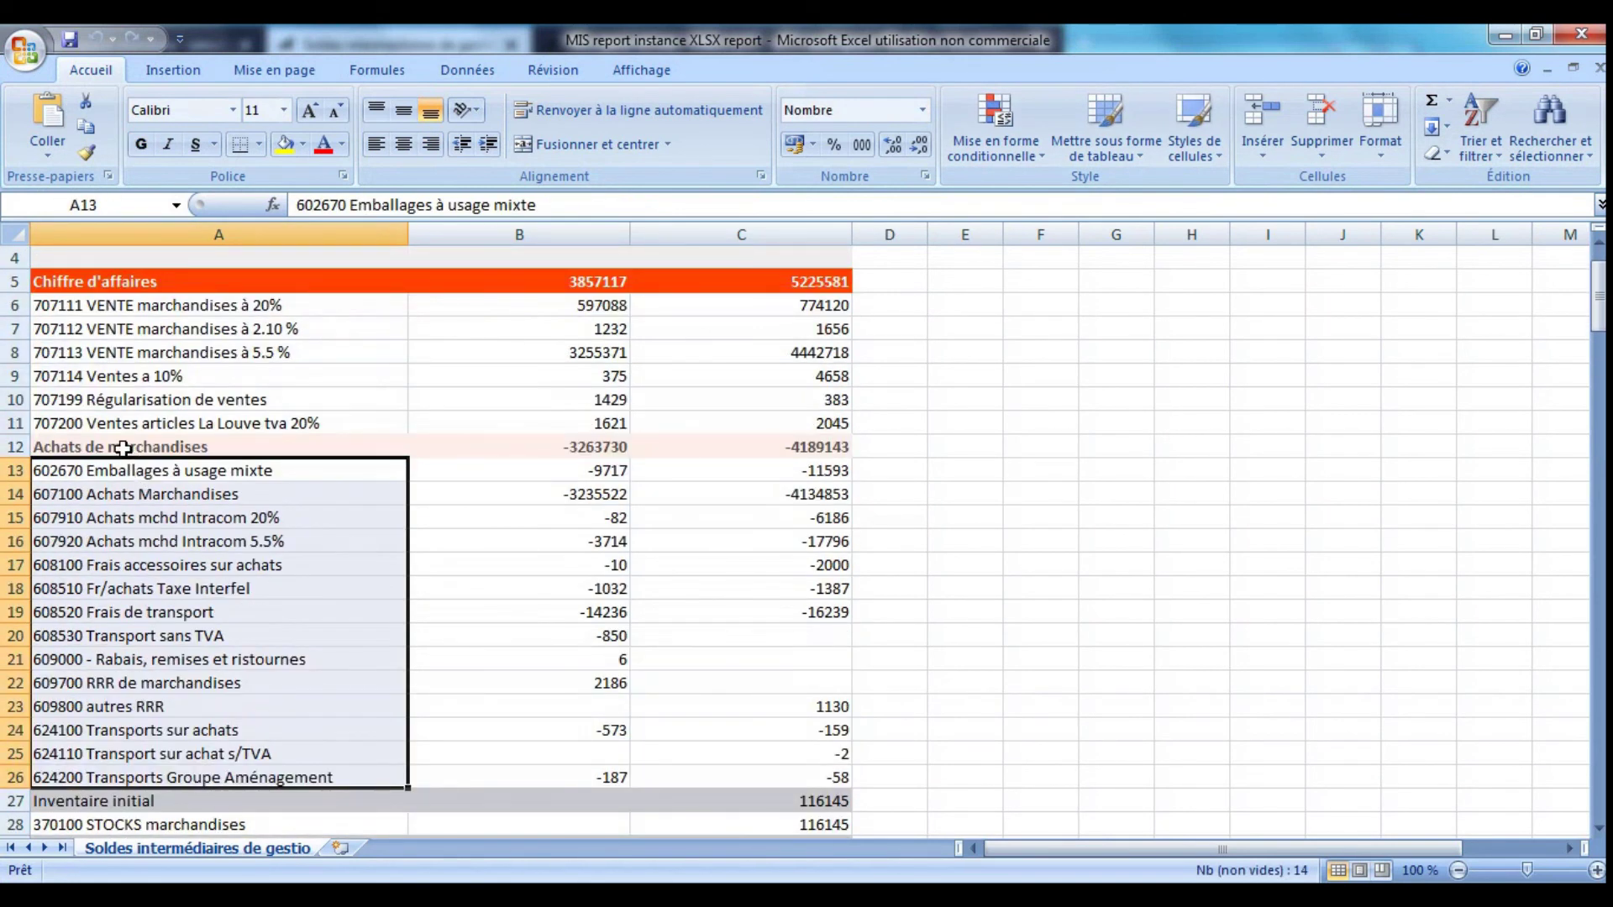
click(124, 447)
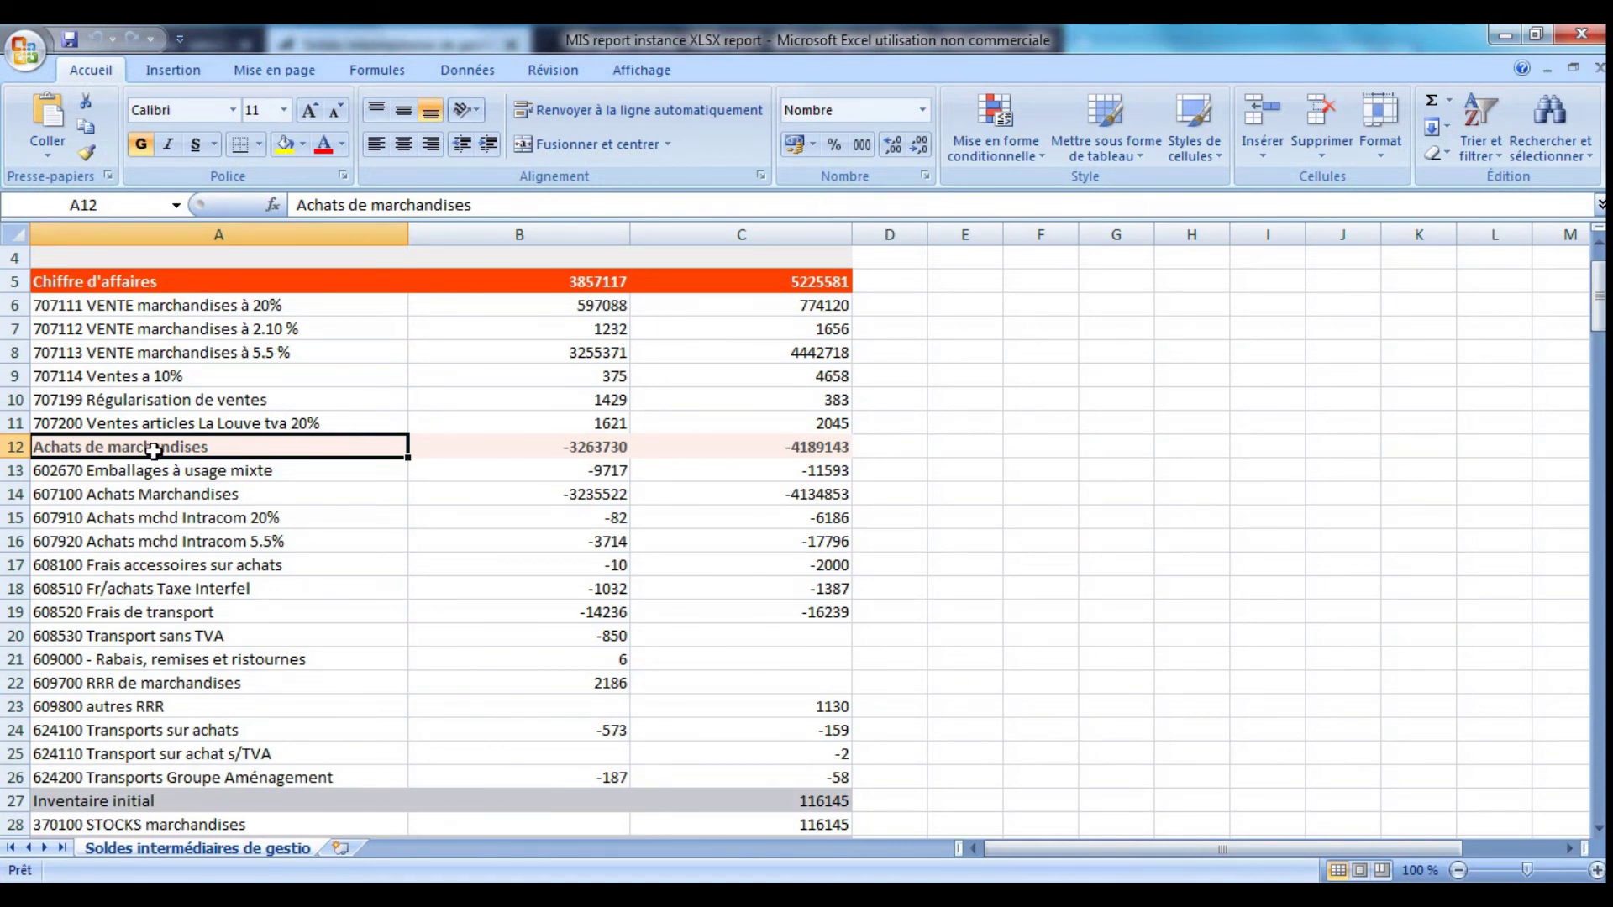
- Select the six sales accounts under Chiffre d'affaires, including 707200, and the 2018 total
drag(56, 314, 75, 402)
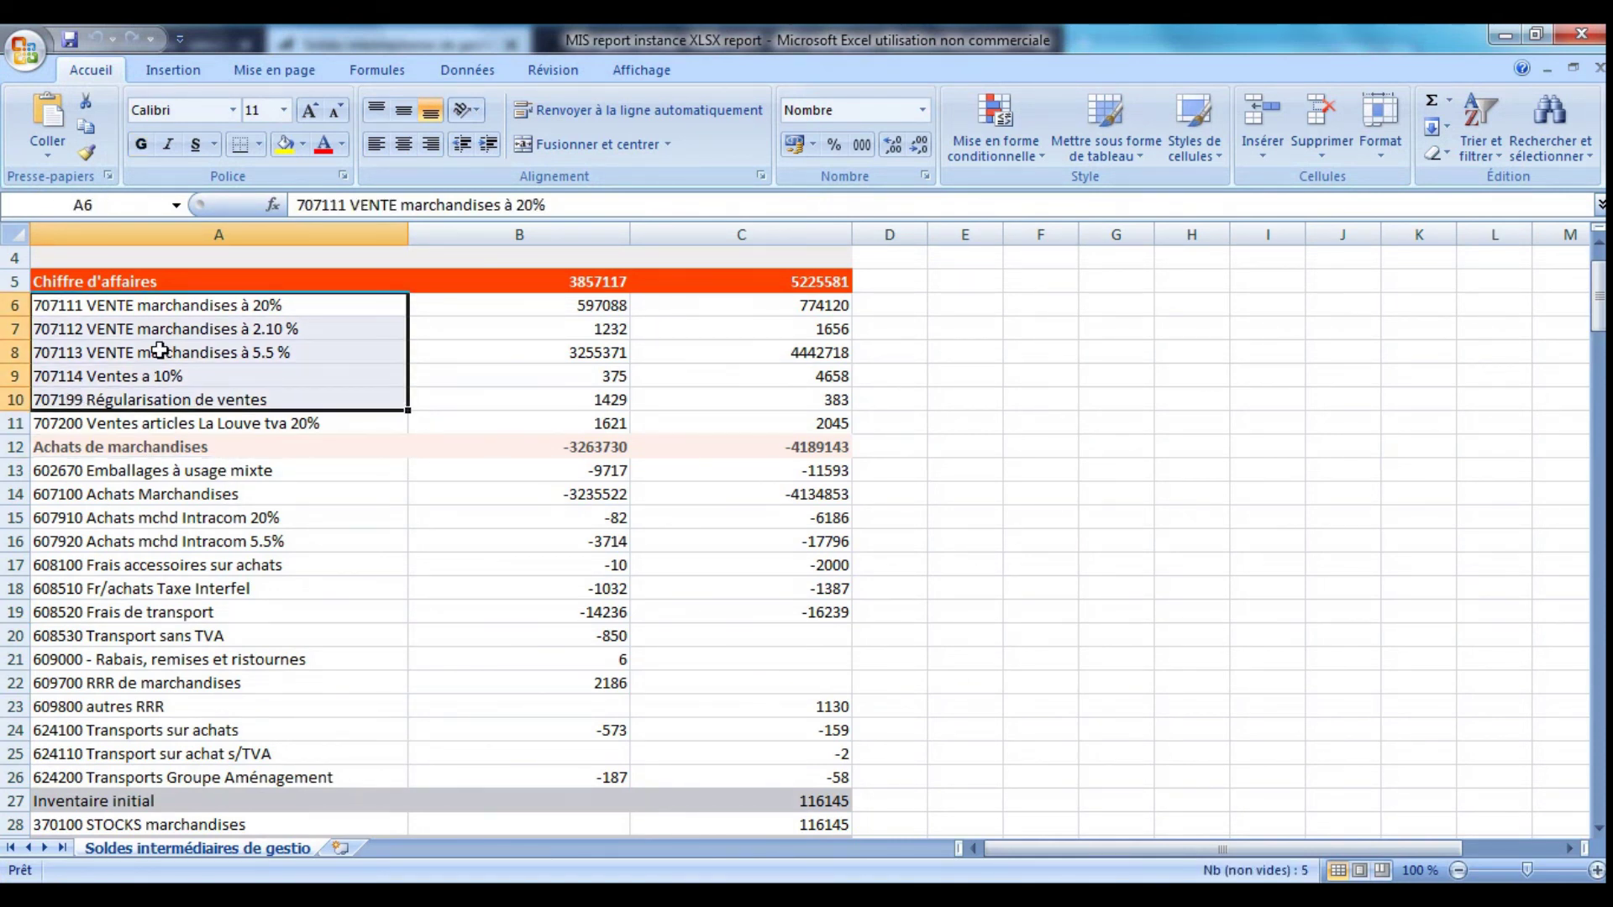
click(309, 424)
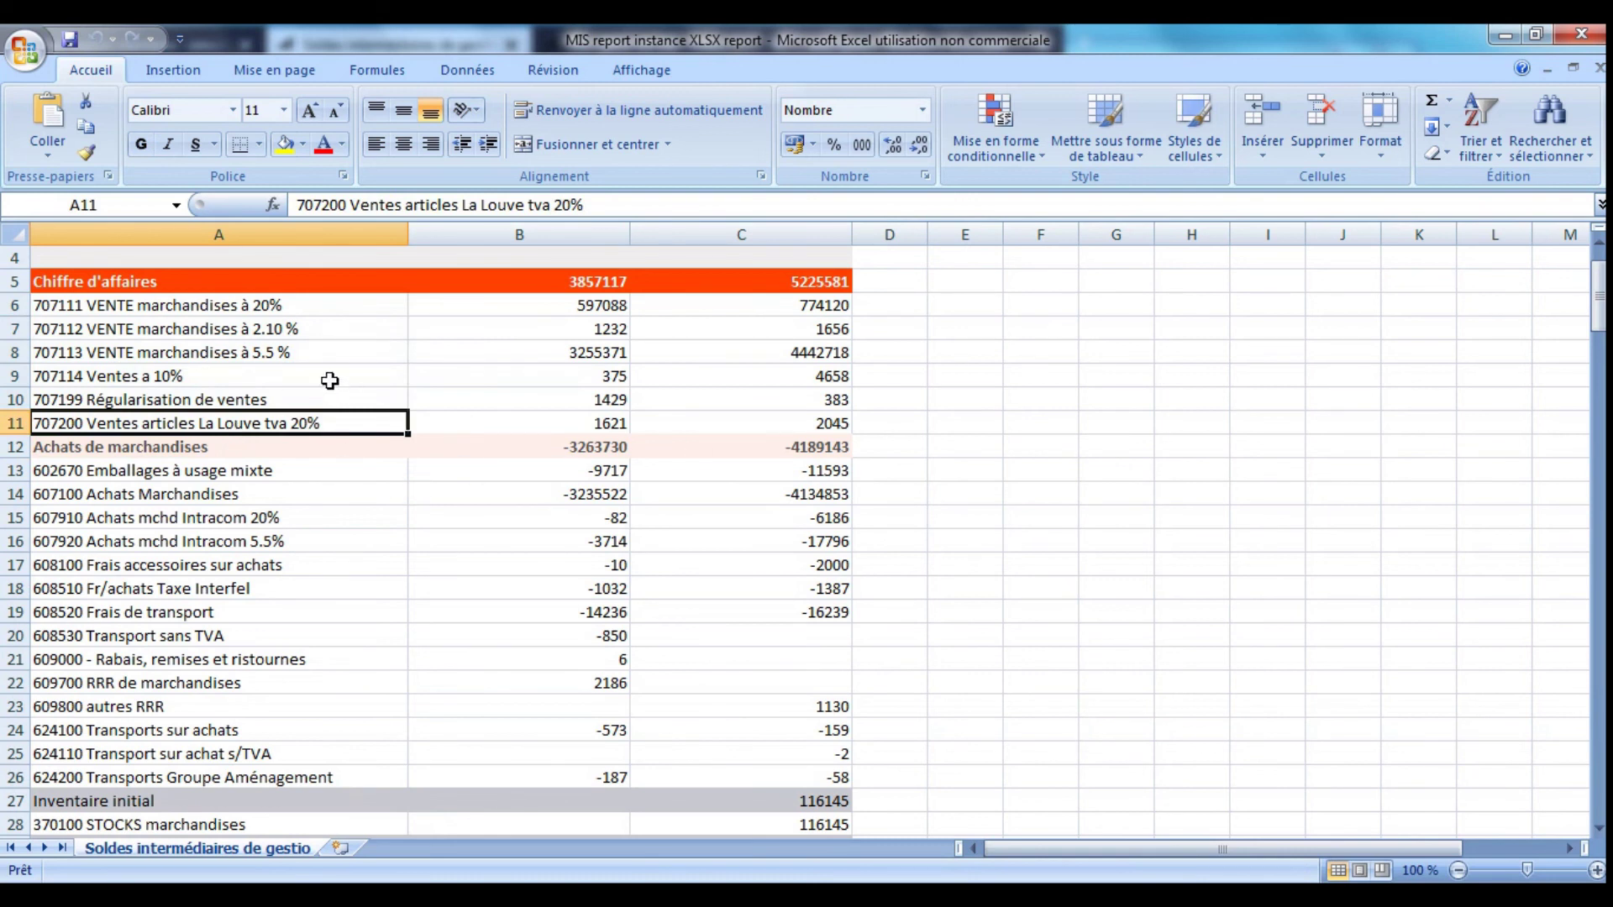
drag(217, 304, 244, 432)
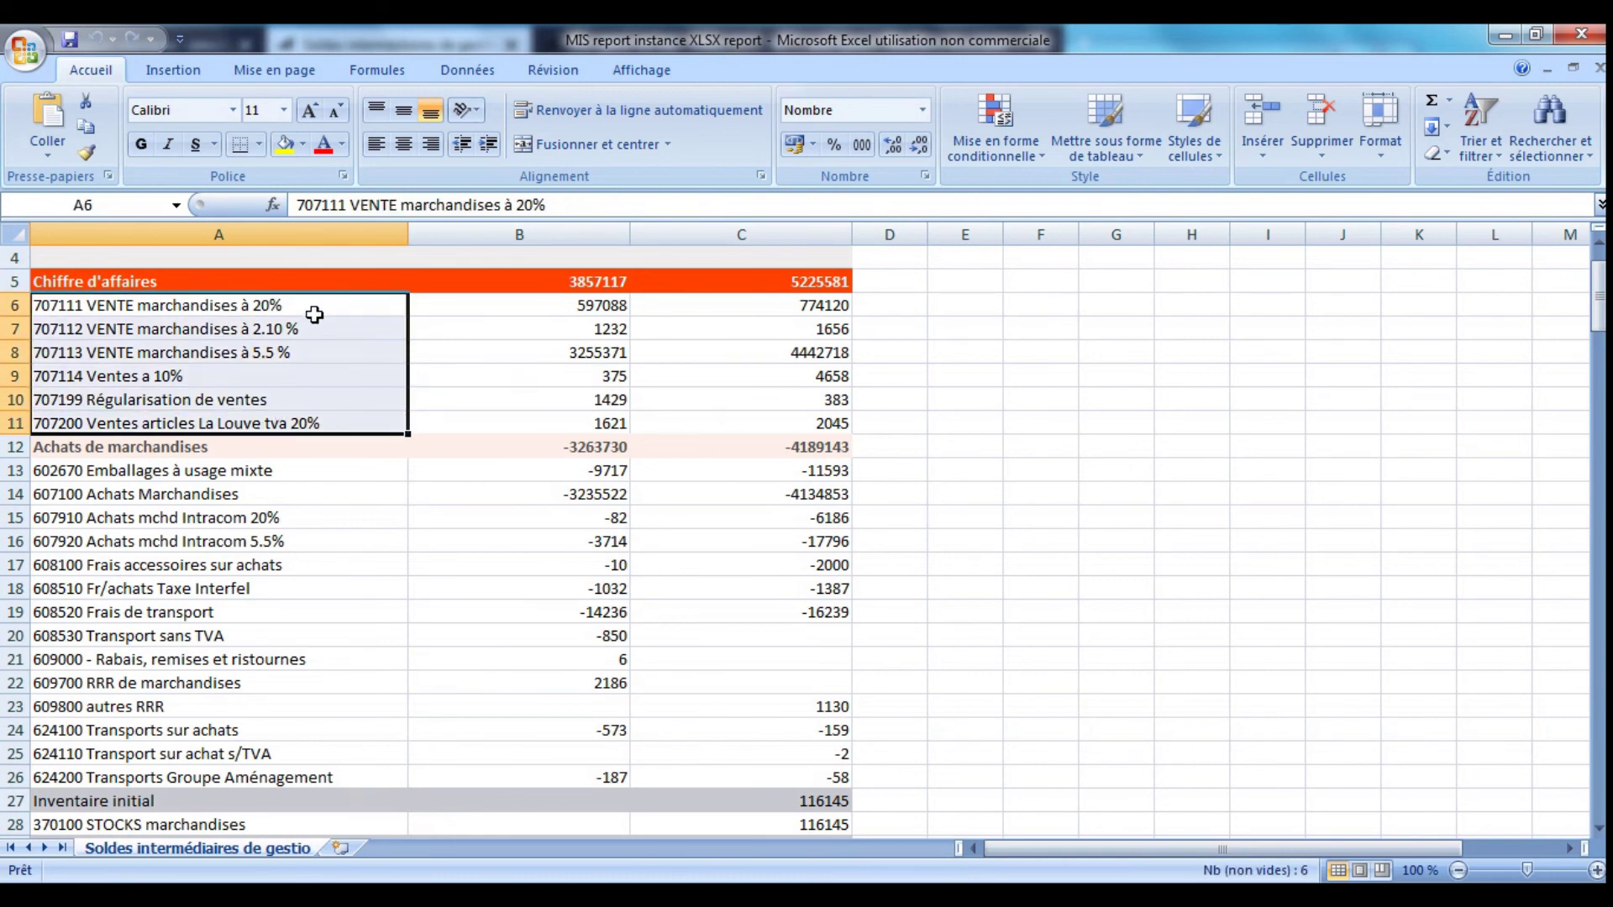
click(361, 286)
click(638, 279)
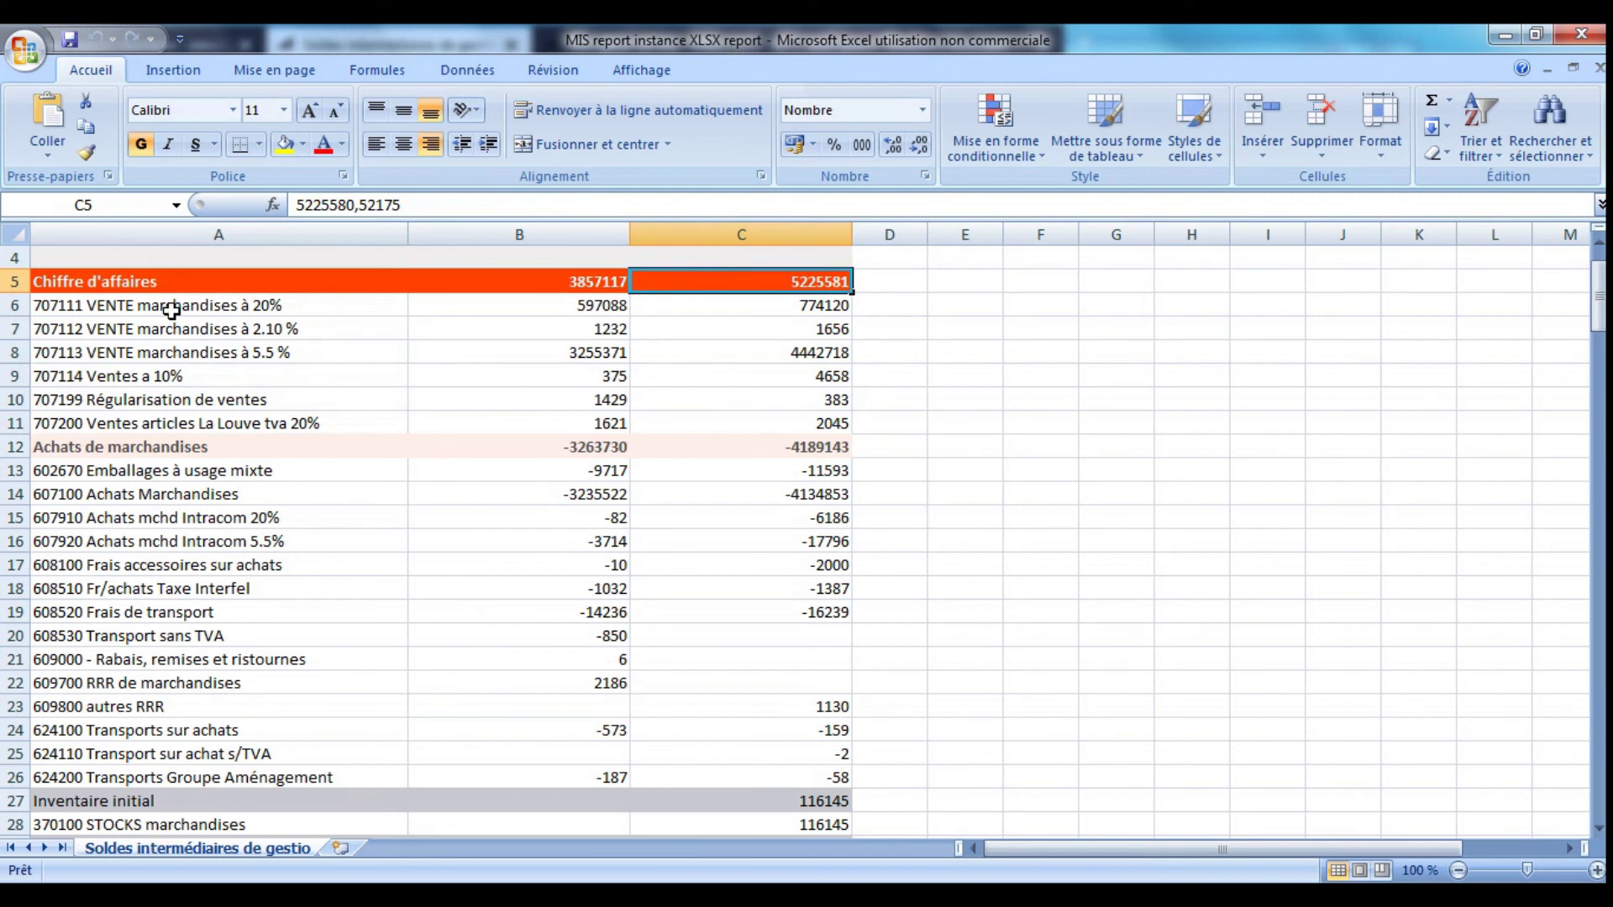
drag(166, 310, 184, 423)
scroll(756, 446, down, 5)
scroll(756, 446, down, 20)
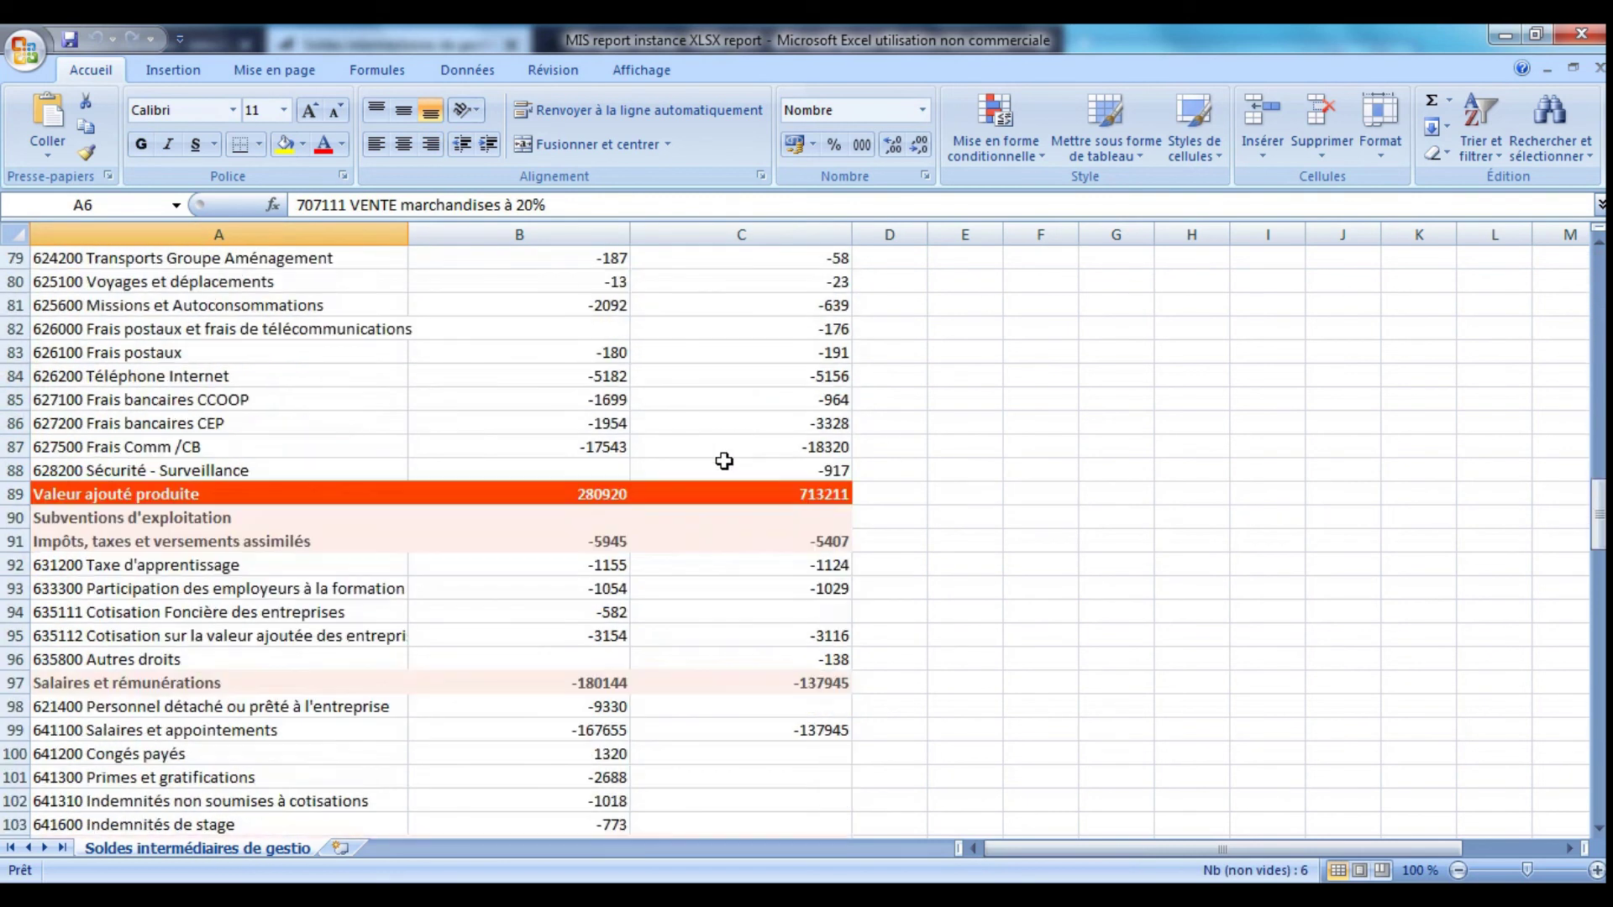
click(802, 496)
scroll(744, 563, down, 9)
scroll(749, 559, up, 9)
scroll(748, 558, up, 20)
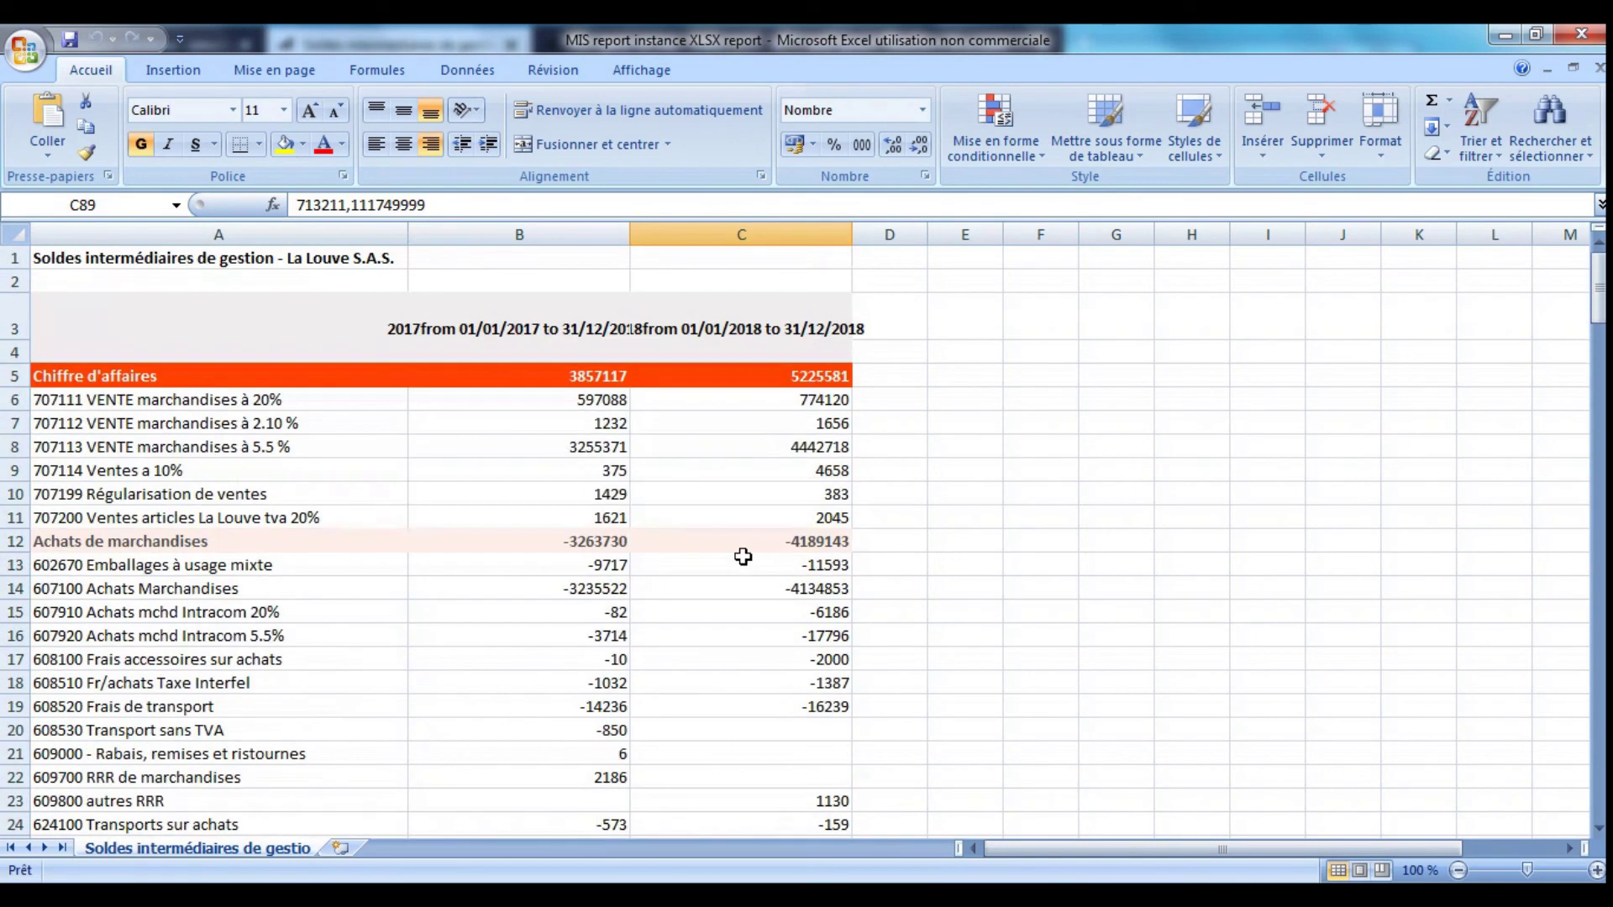
click(468, 515)
click(1581, 34)
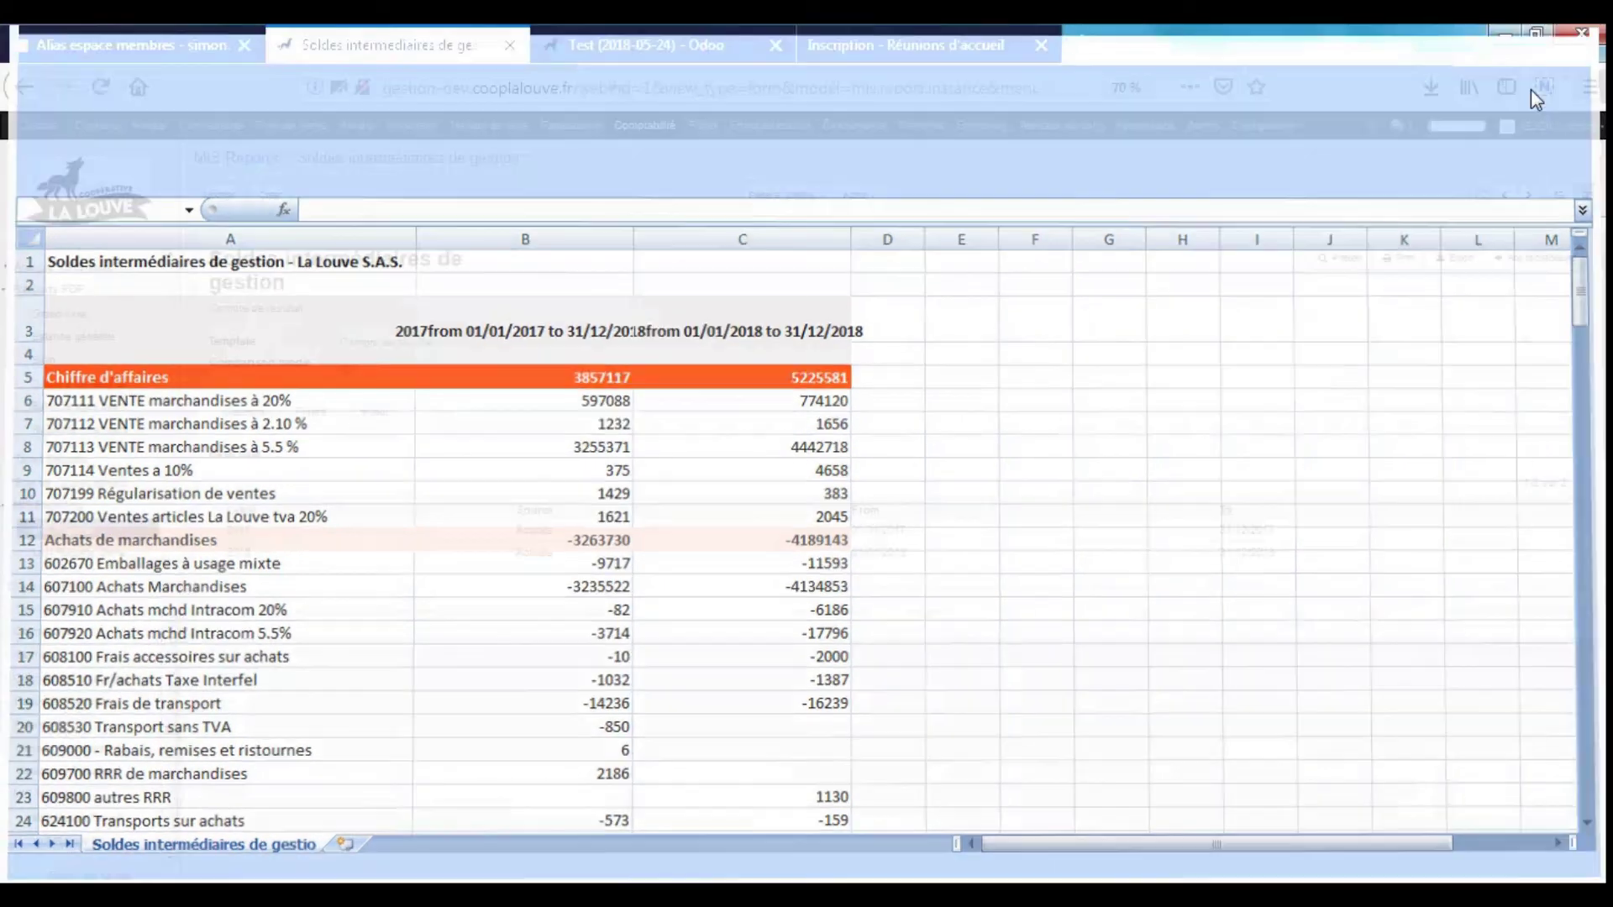